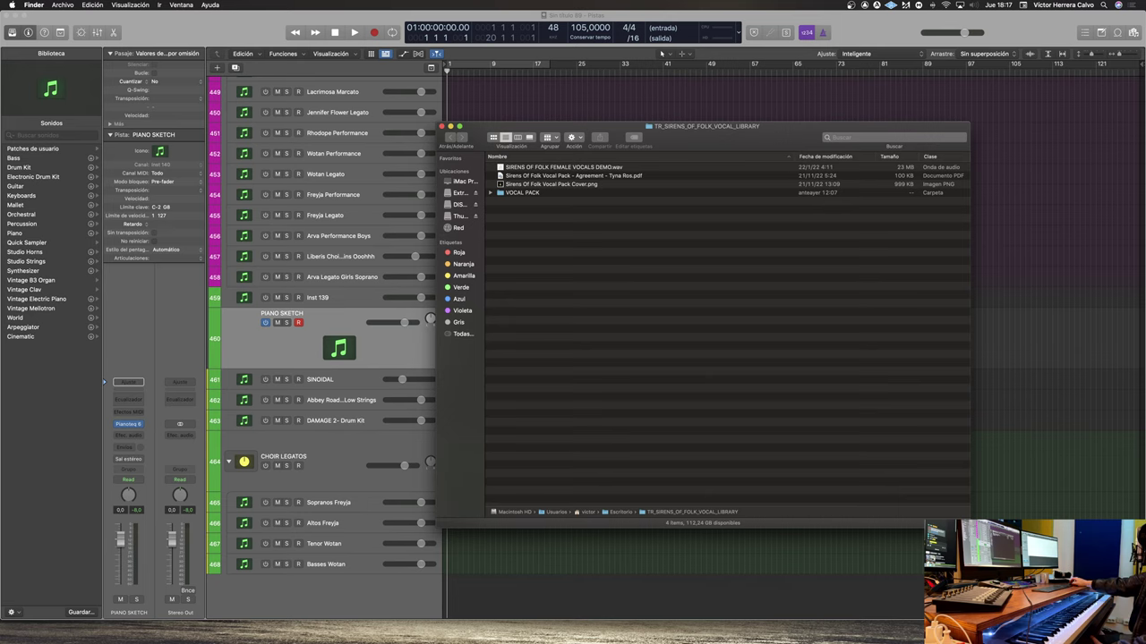
Switch to Safari and open the official website of the artist Tyna Ros, tynaros.com
{"action": "mouse_move", "coordinate": [555, 635]}
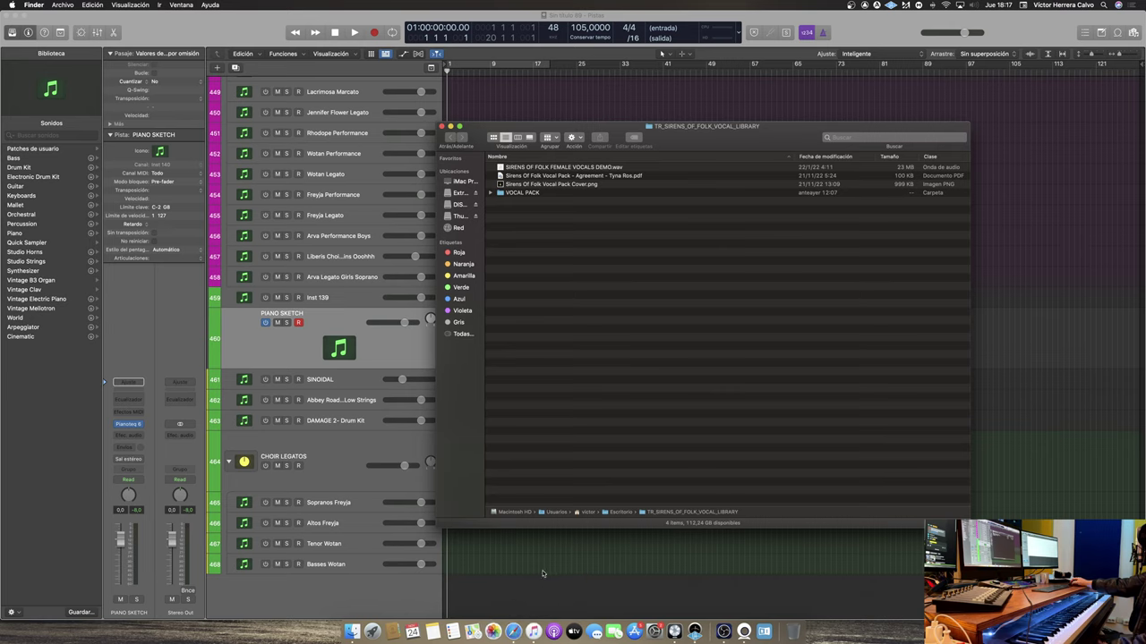
{"action": "left_click", "coordinate": [513, 633]}
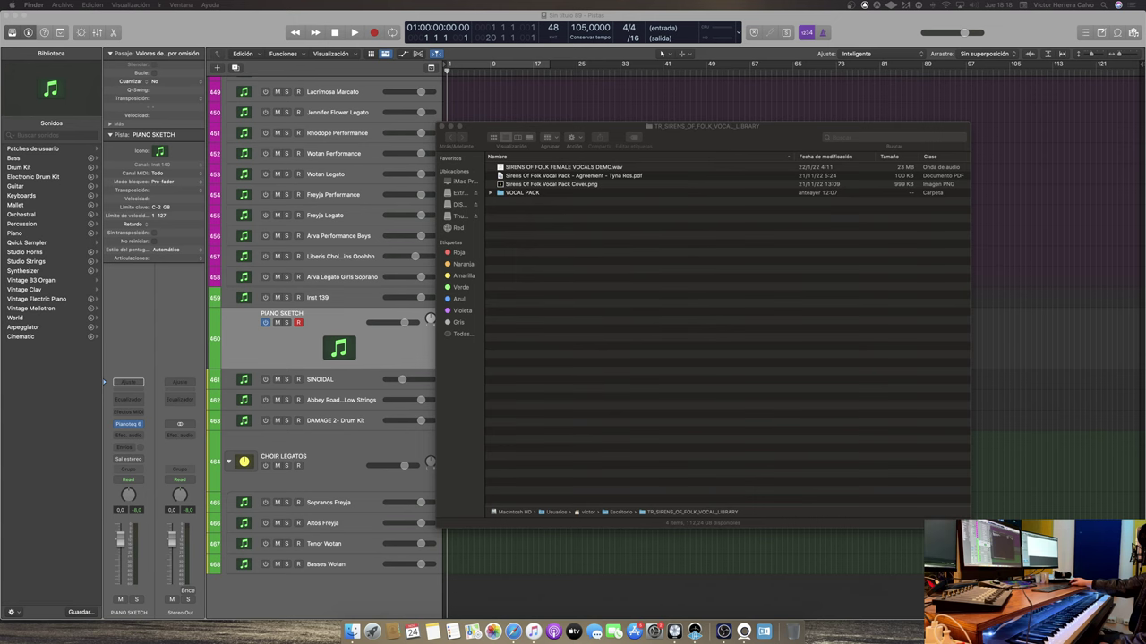
{"action": "left_click", "coordinate": [514, 632]}
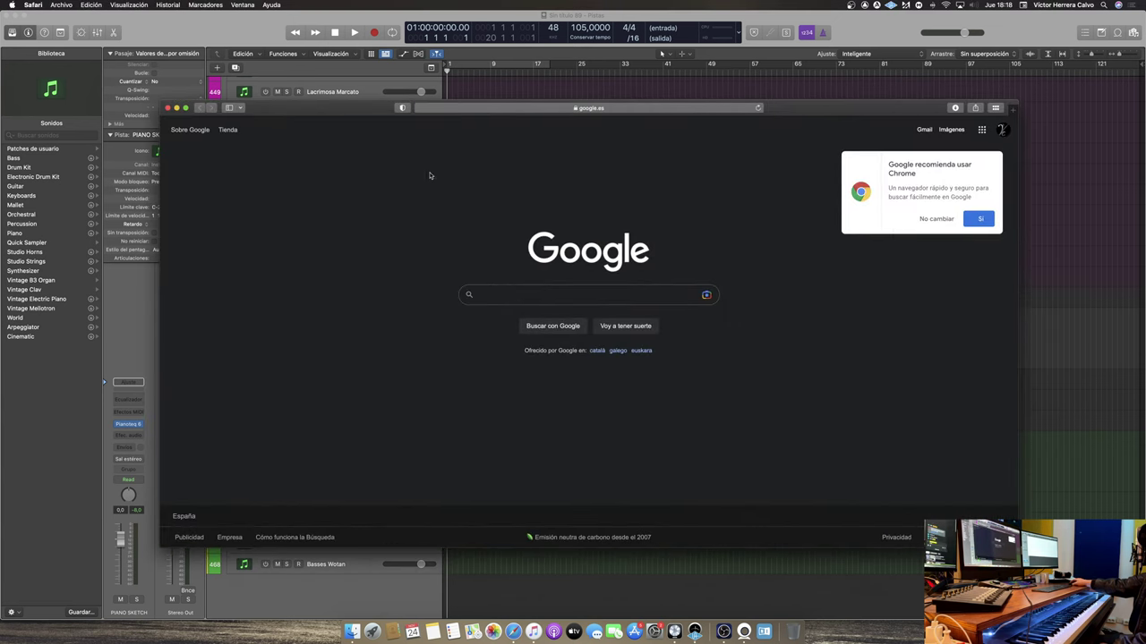
{"action": "left_click", "coordinate": [561, 108]}
{"action": "type", "text": "twna ros"}
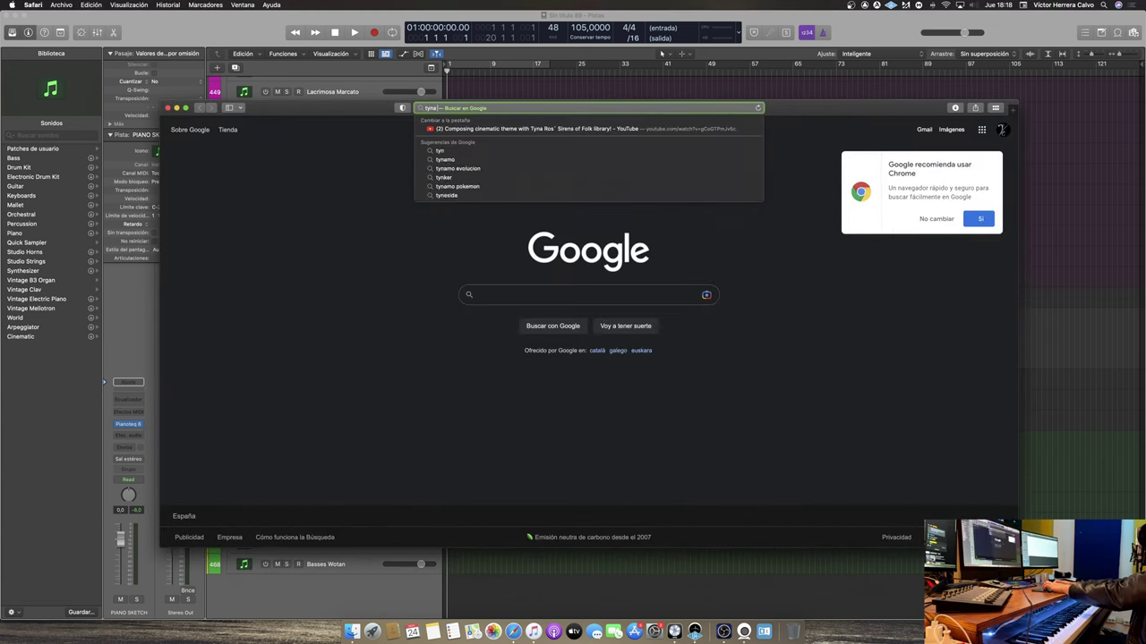
{"action": "key", "text": "Down"}
{"action": "key", "text": "Return"}
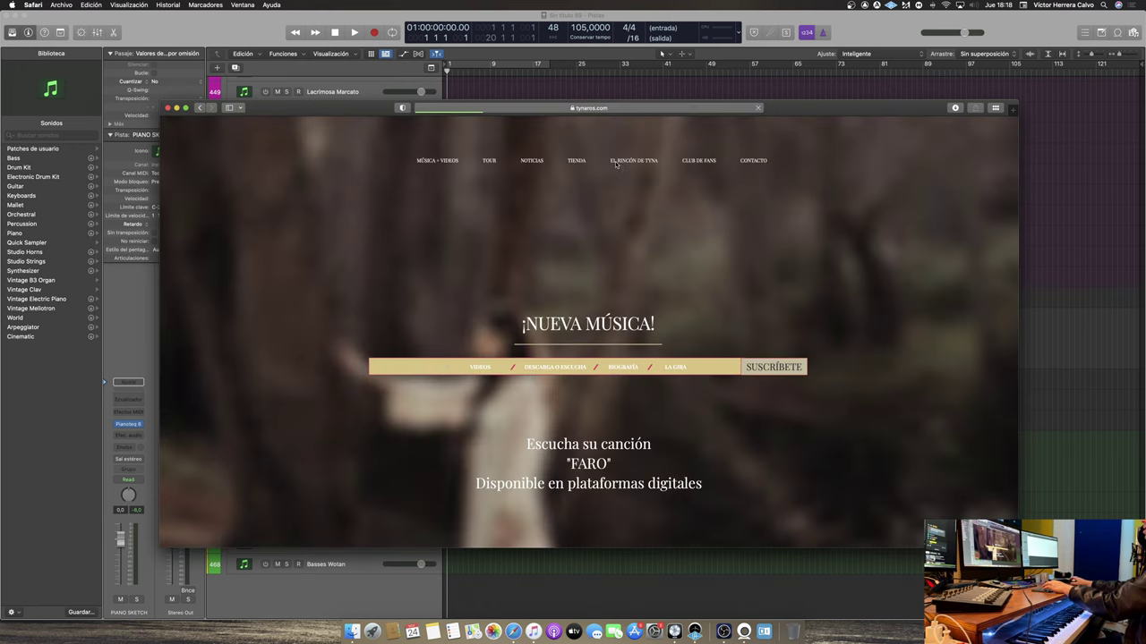
Look through the artist's home page down to the tour section, open its Tienda link, and close the browser window
{"action": "scroll", "coordinate": [715, 288], "scroll_direction": "down", "scroll_amount": 5}
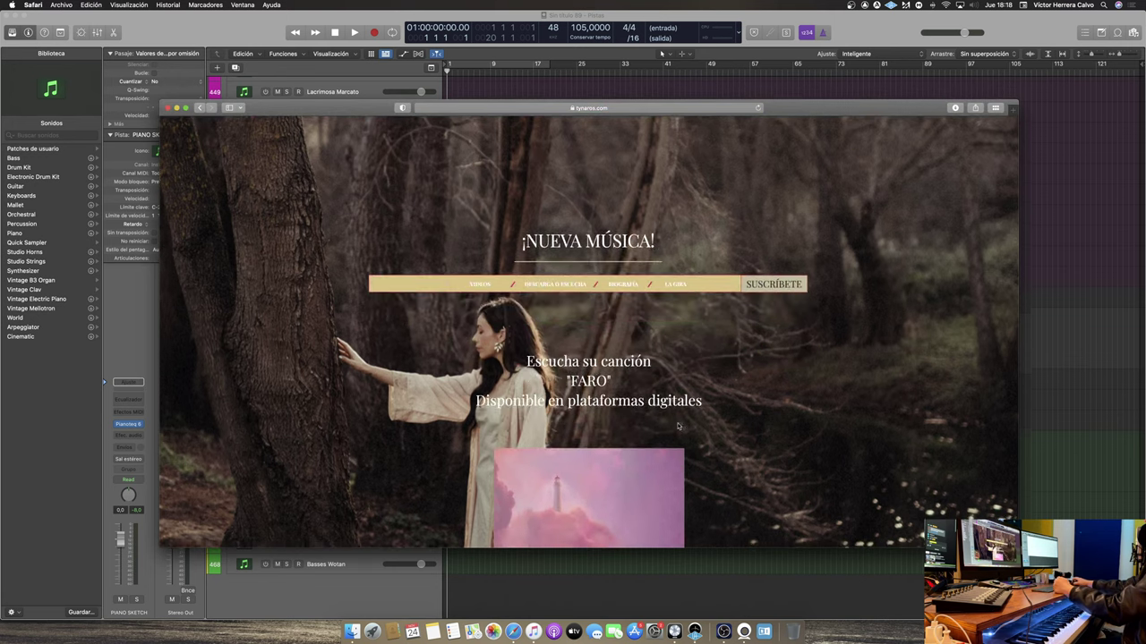
{"action": "scroll", "coordinate": [672, 418], "scroll_direction": "down", "scroll_amount": 5}
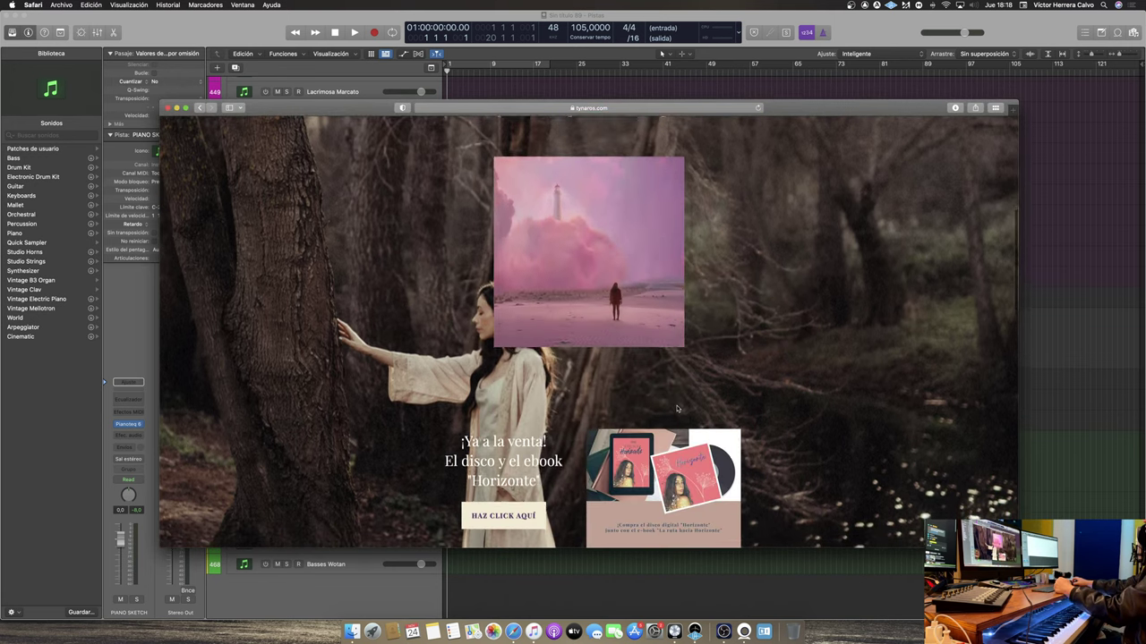
{"action": "scroll", "coordinate": [677, 361], "scroll_direction": "down", "scroll_amount": 5}
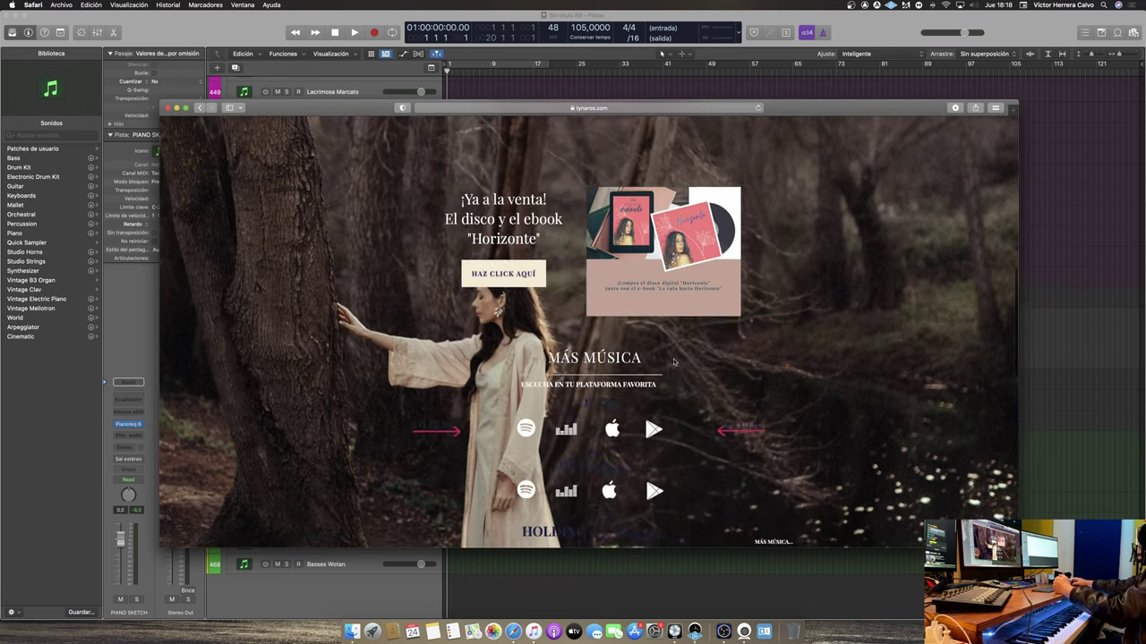
{"action": "scroll", "coordinate": [673, 361], "scroll_direction": "down", "scroll_amount": 2}
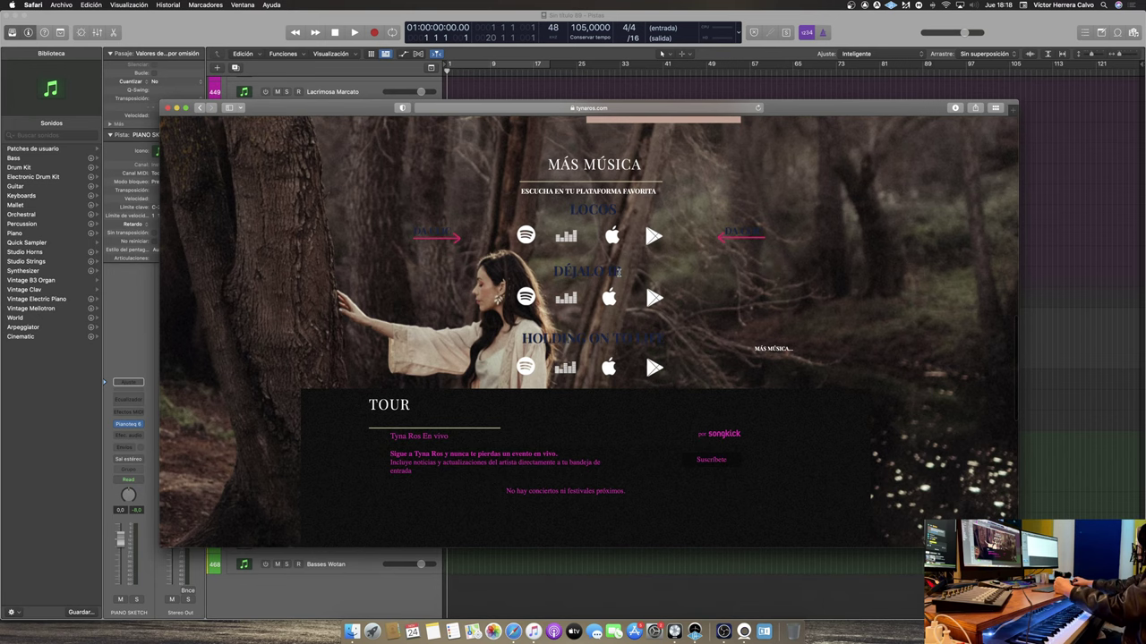
{"action": "scroll", "coordinate": [600, 281], "scroll_direction": "down", "scroll_amount": 5}
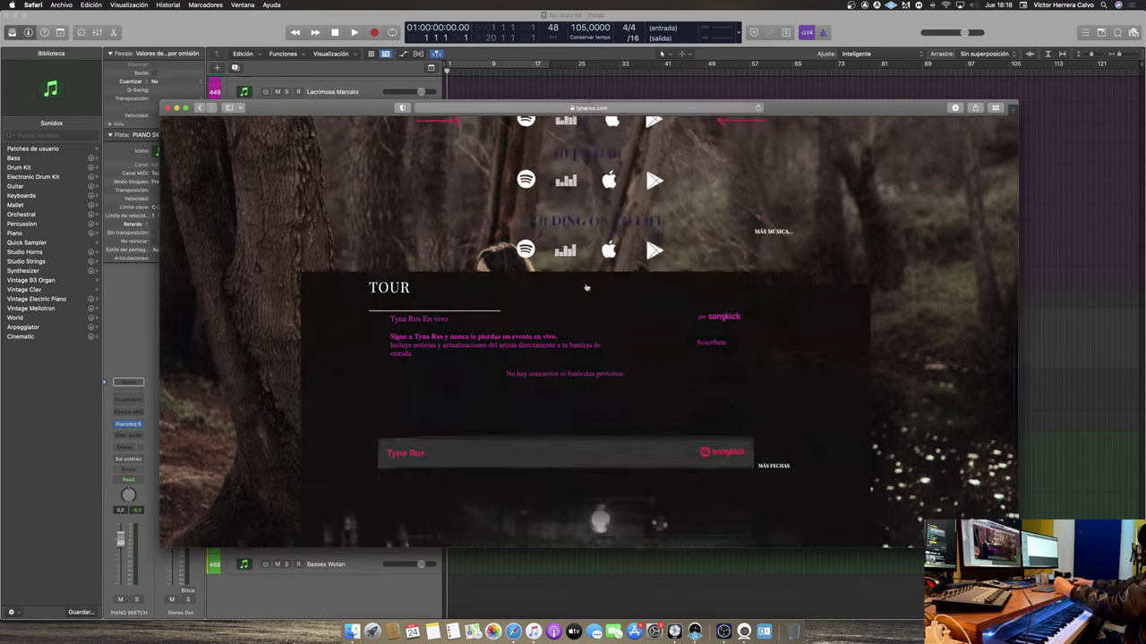
{"action": "scroll", "coordinate": [586, 286], "scroll_direction": "down", "scroll_amount": 6}
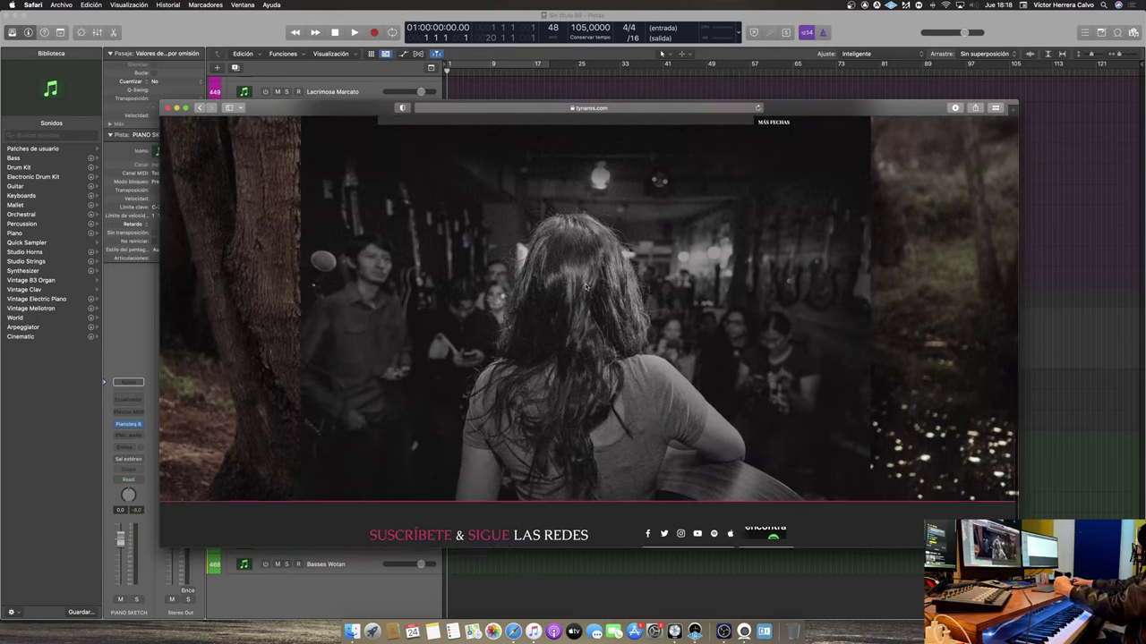
{"action": "scroll", "coordinate": [587, 288], "scroll_direction": "up", "scroll_amount": 15}
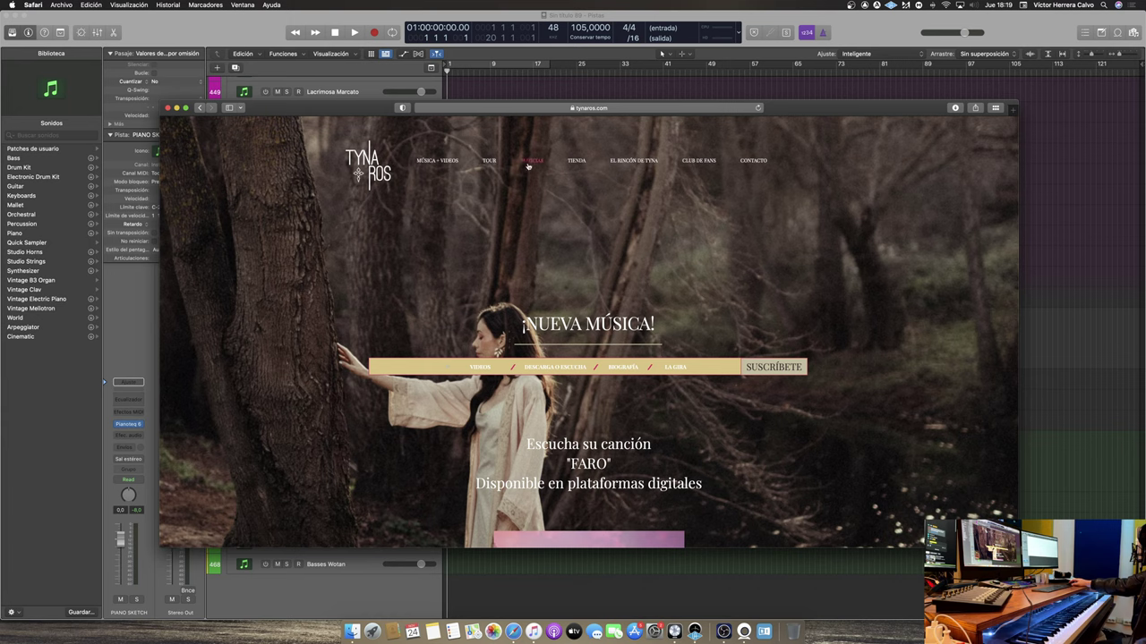
{"action": "left_click", "coordinate": [577, 166]}
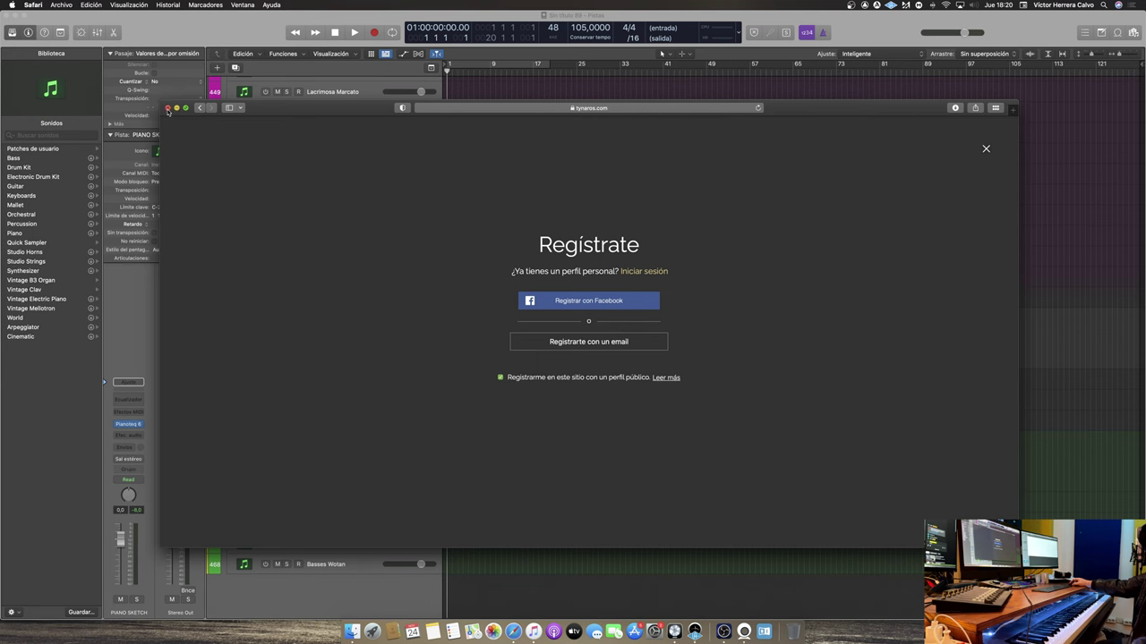
{"action": "left_click", "coordinate": [167, 108]}
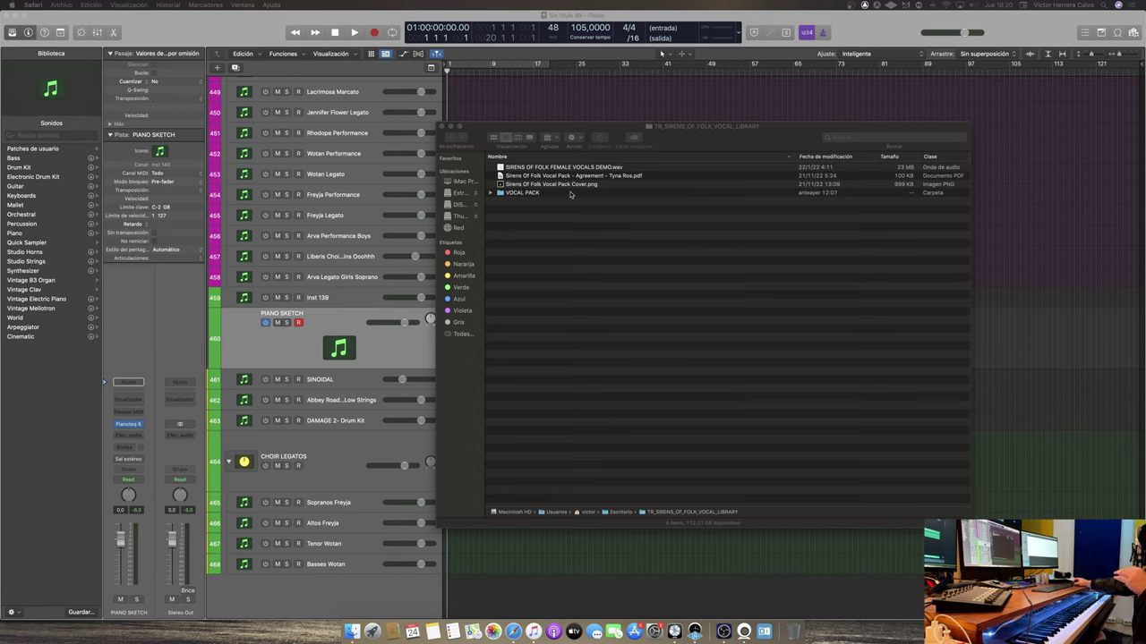
Check the key and tempo subfolders inside the VOCAL PACK folder and collapse it again
{"action": "left_click", "coordinate": [491, 192]}
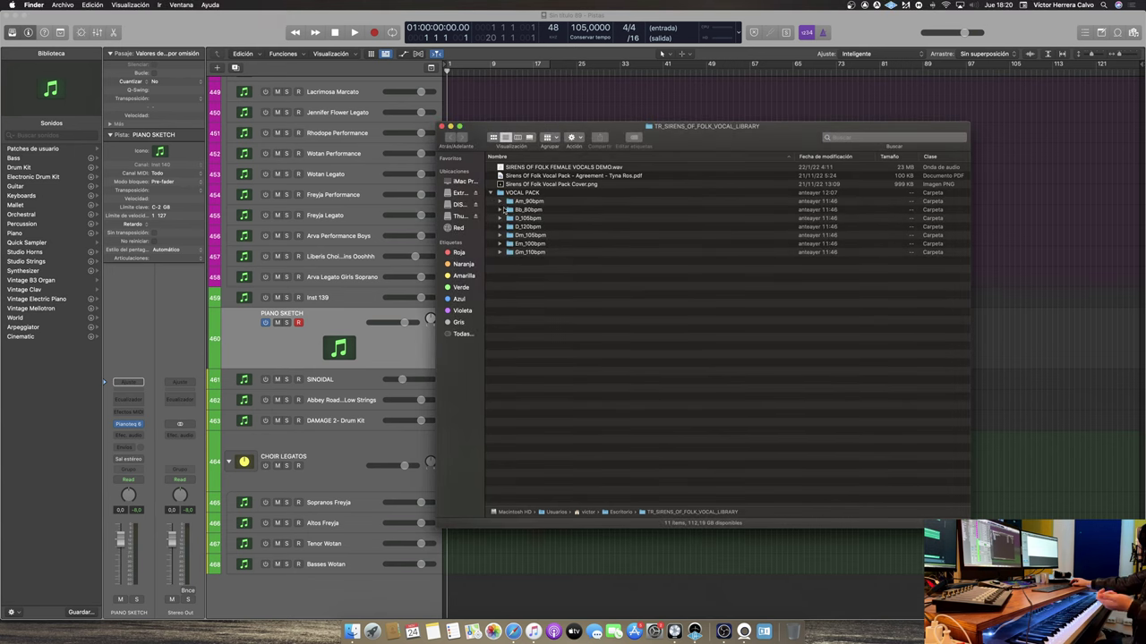
{"action": "left_click", "coordinate": [491, 193]}
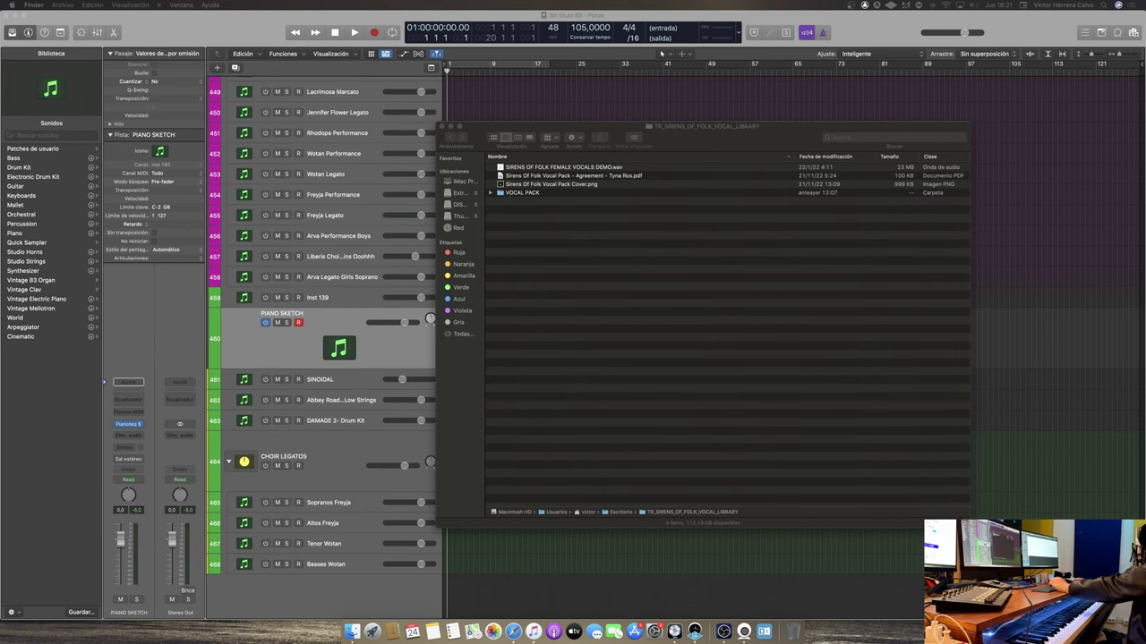
Switch to Safari and look over the price and purchase options on the Sirens of Folk - Female Vocal Pack product page
{"action": "key", "text": "super+Tab"}
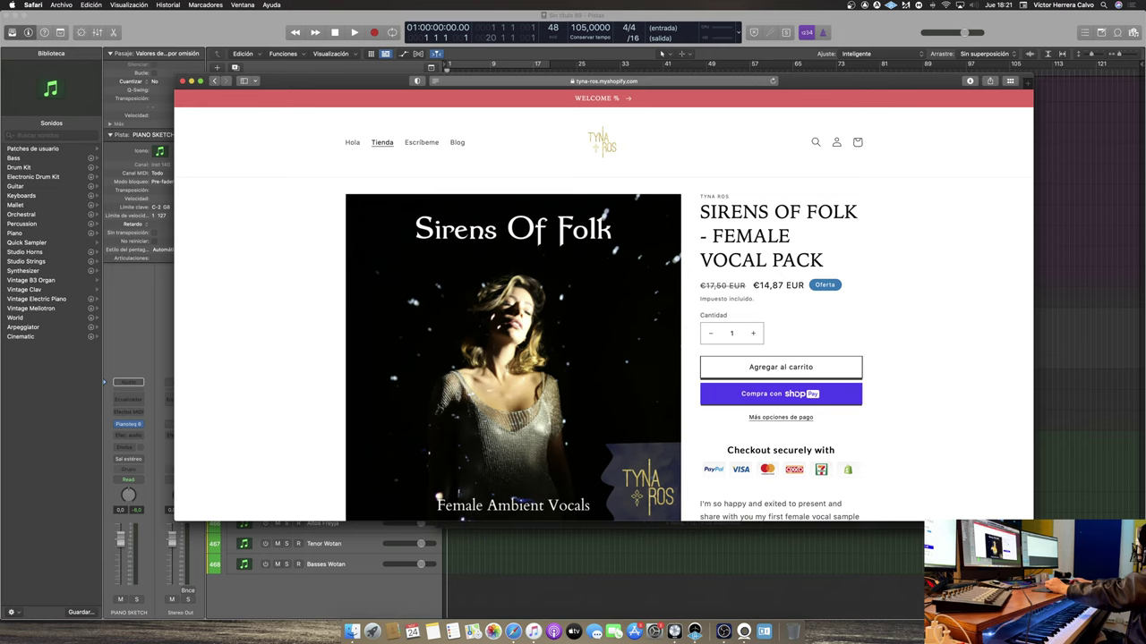
{"action": "key", "text": "super+Tab"}
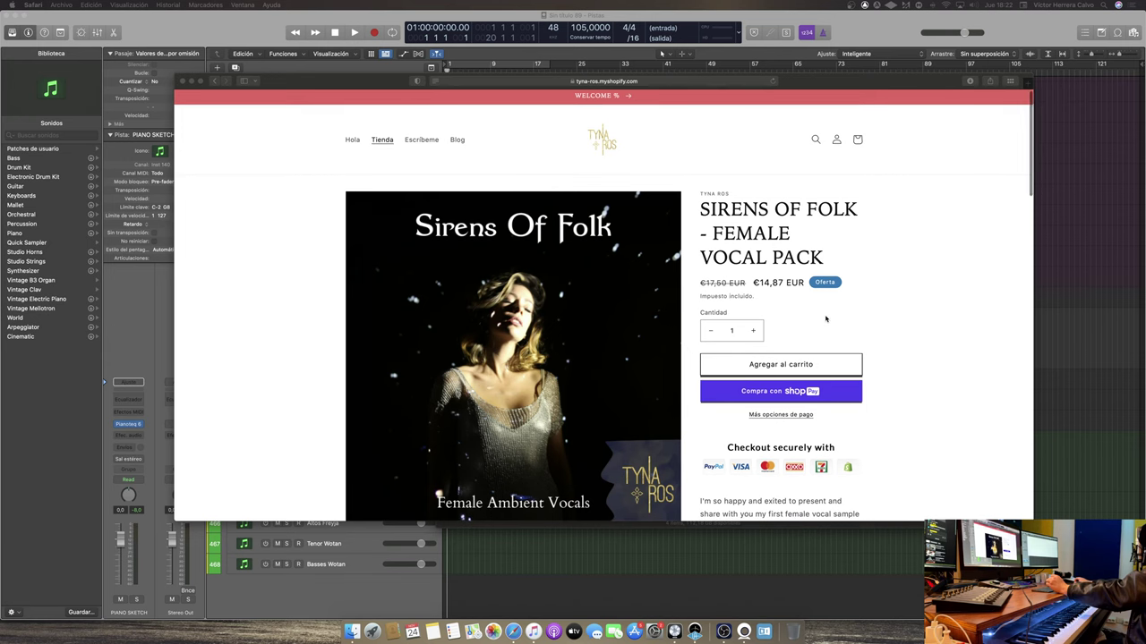
{"action": "scroll", "coordinate": [793, 314], "scroll_direction": "down", "scroll_amount": 1}
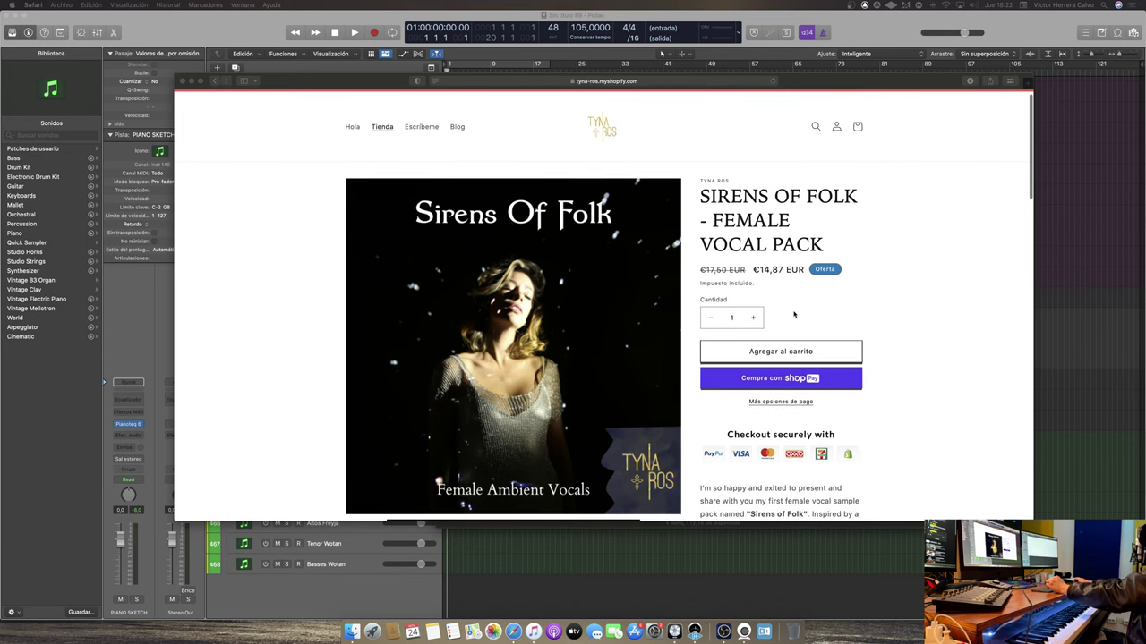
{"action": "scroll", "coordinate": [789, 311], "scroll_direction": "down", "scroll_amount": 1}
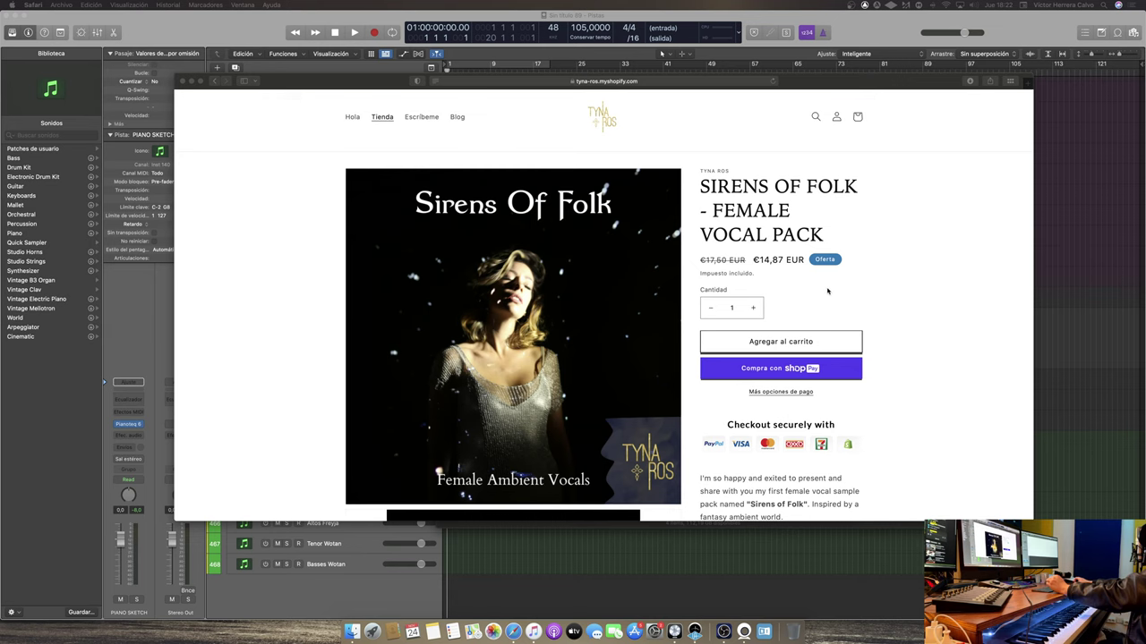
{"action": "scroll", "coordinate": [798, 291], "scroll_direction": "down", "scroll_amount": 3}
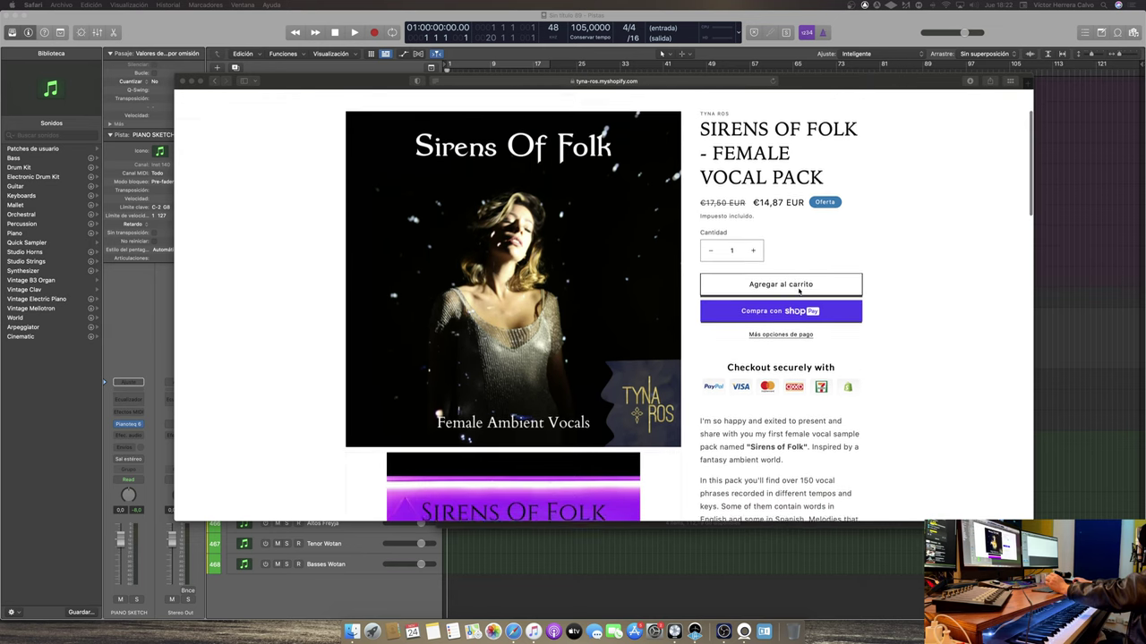
{"action": "scroll", "coordinate": [799, 289], "scroll_direction": "down", "scroll_amount": 1}
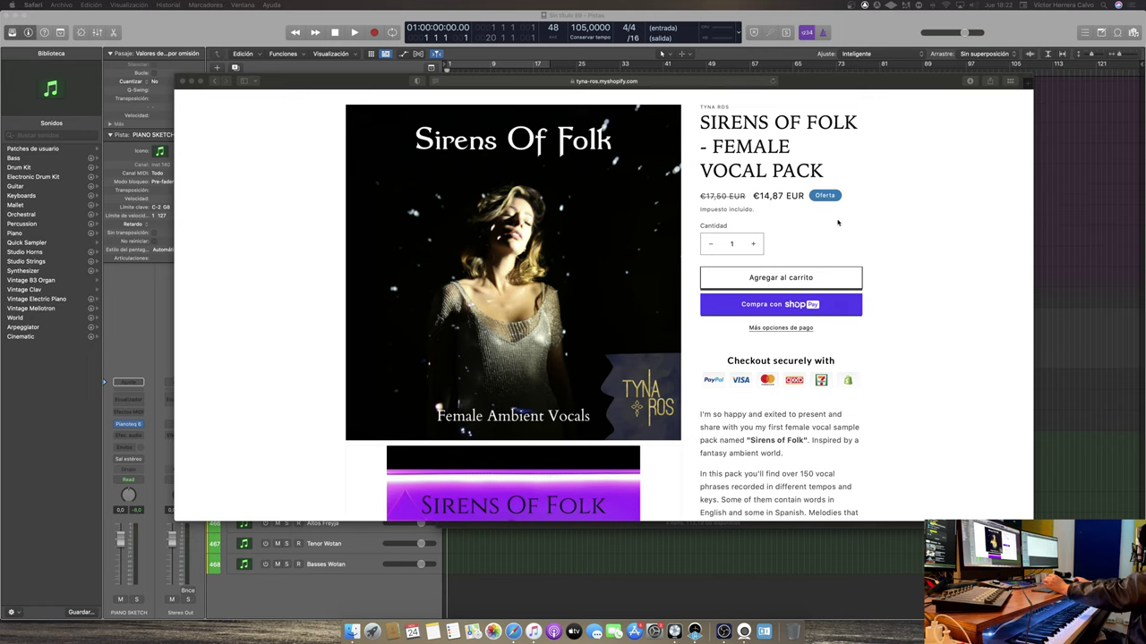
{"action": "scroll", "coordinate": [877, 268], "scroll_direction": "down", "scroll_amount": 3}
{"action": "scroll", "coordinate": [922, 301], "scroll_direction": "down", "scroll_amount": 1}
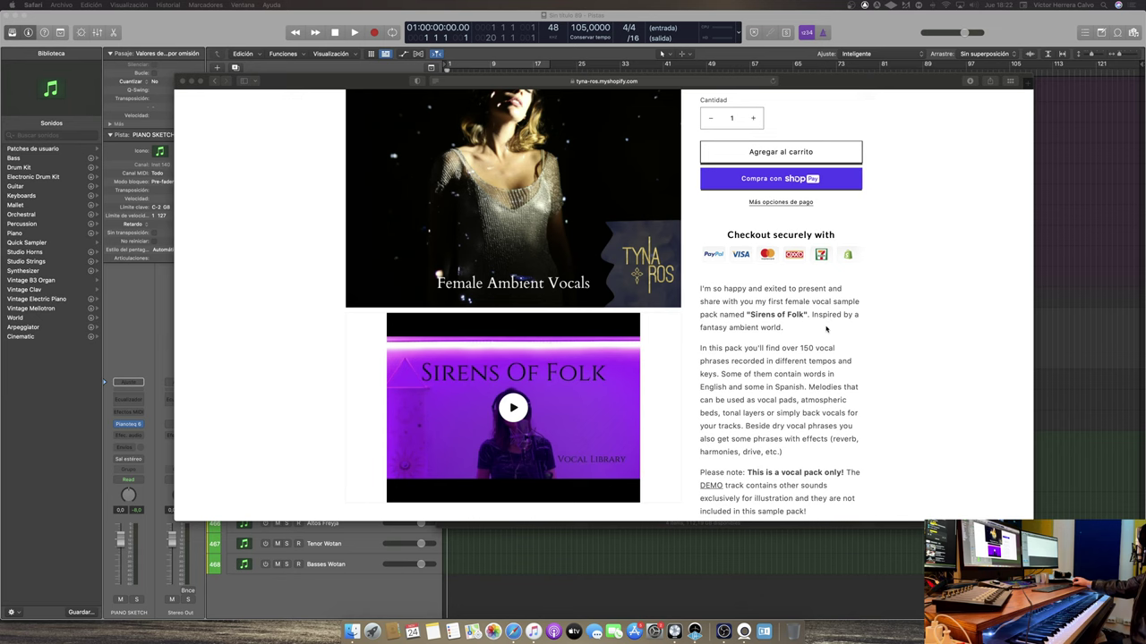
Read the English description of the vocal pack beside the promotional video
{"action": "scroll", "coordinate": [826, 329], "scroll_direction": "down", "scroll_amount": 3}
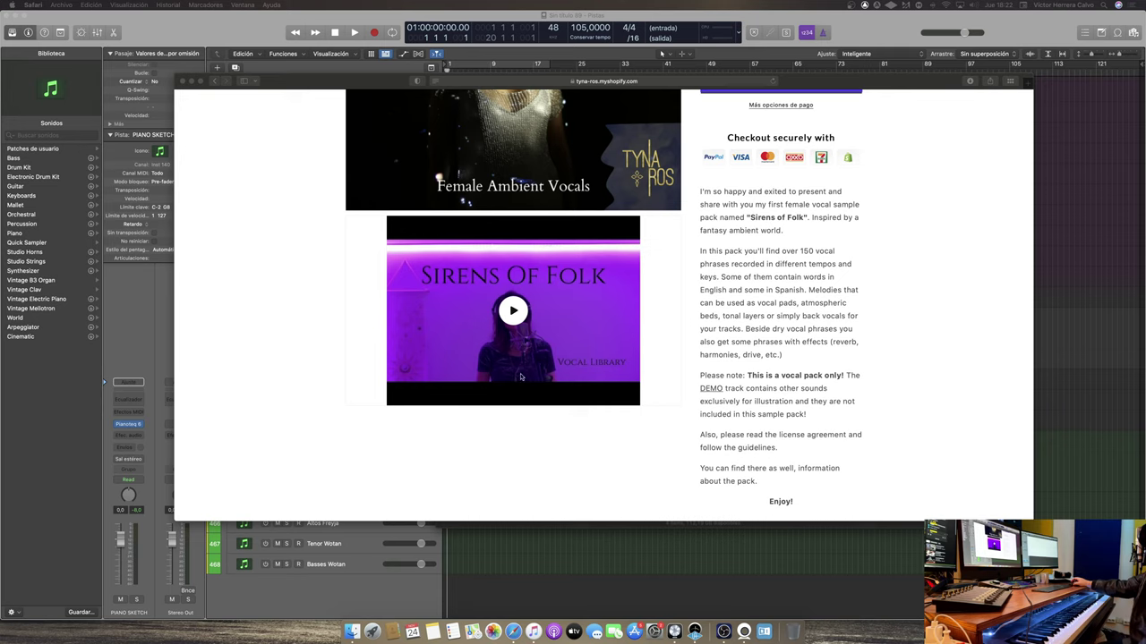
{"action": "scroll", "coordinate": [458, 346], "scroll_direction": "down", "scroll_amount": 1}
{"action": "scroll", "coordinate": [458, 345], "scroll_direction": "down", "scroll_amount": 1}
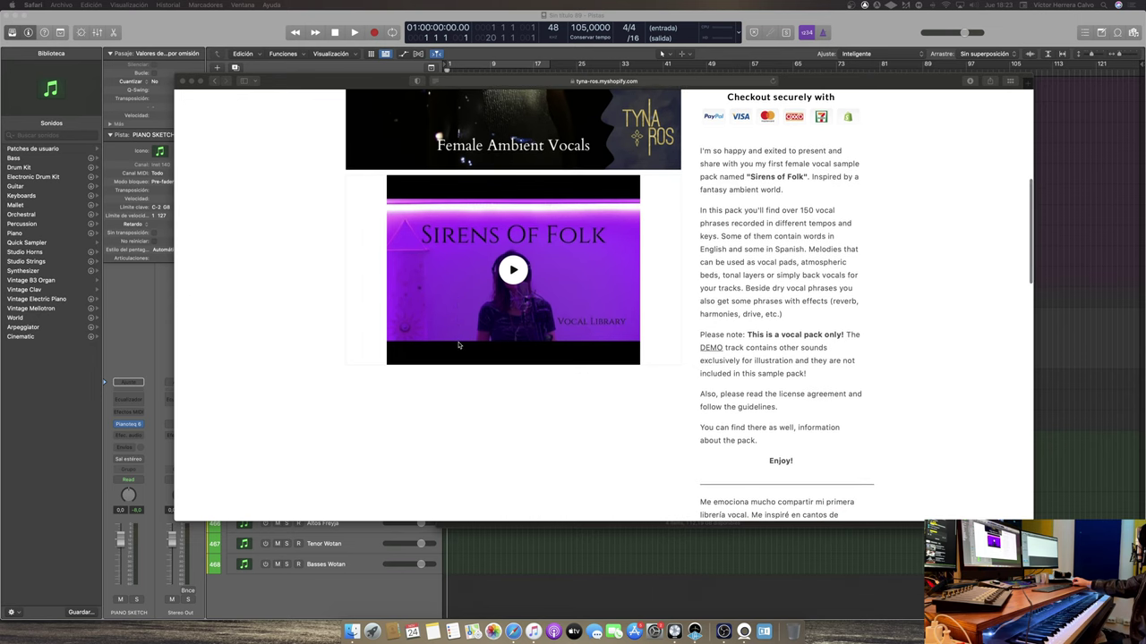
{"action": "scroll", "coordinate": [459, 344], "scroll_direction": "down", "scroll_amount": 1}
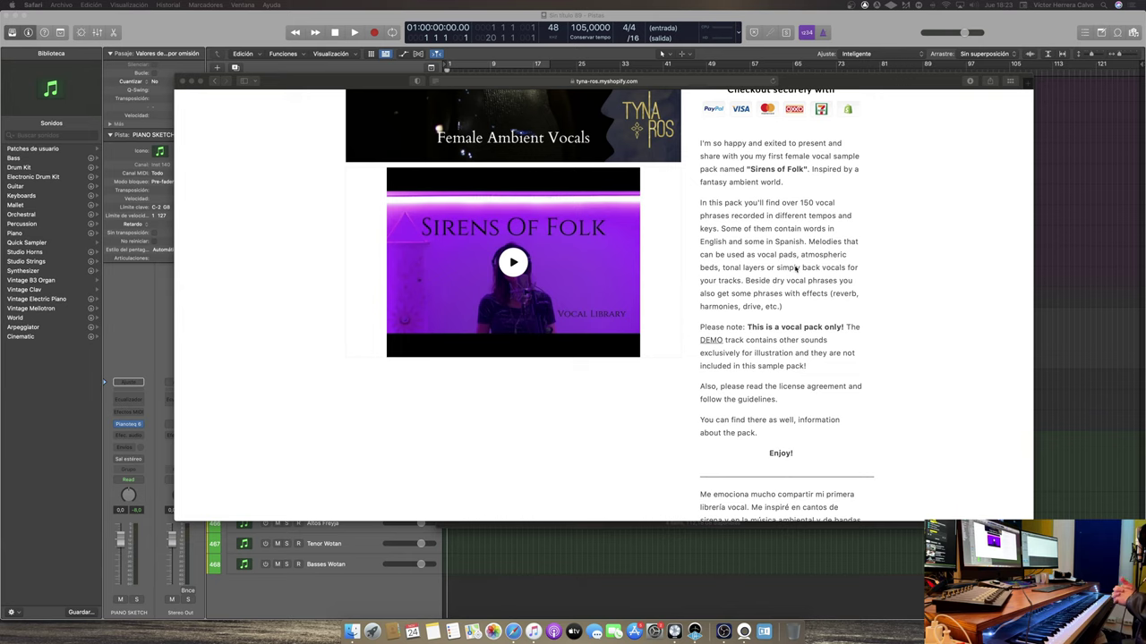
{"action": "scroll", "coordinate": [795, 269], "scroll_direction": "down", "scroll_amount": 1}
{"action": "scroll", "coordinate": [795, 269], "scroll_direction": "down", "scroll_amount": 2}
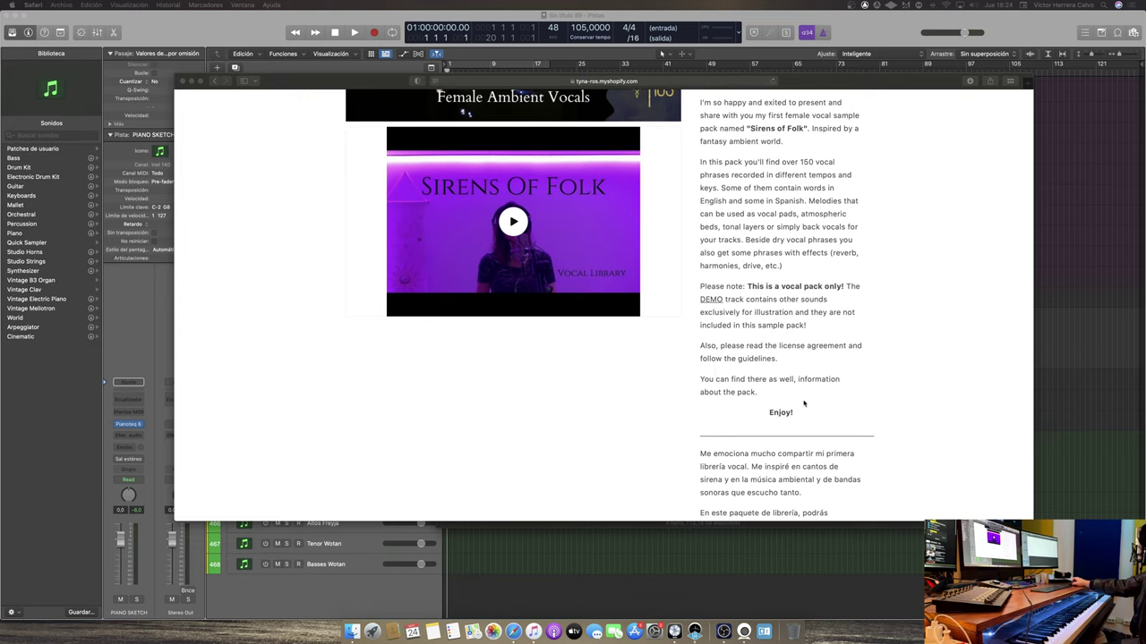
Read the Spanish description of the vocal pack down to the Format and Dimensions sections
{"action": "scroll", "coordinate": [795, 405], "scroll_direction": "down", "scroll_amount": 5}
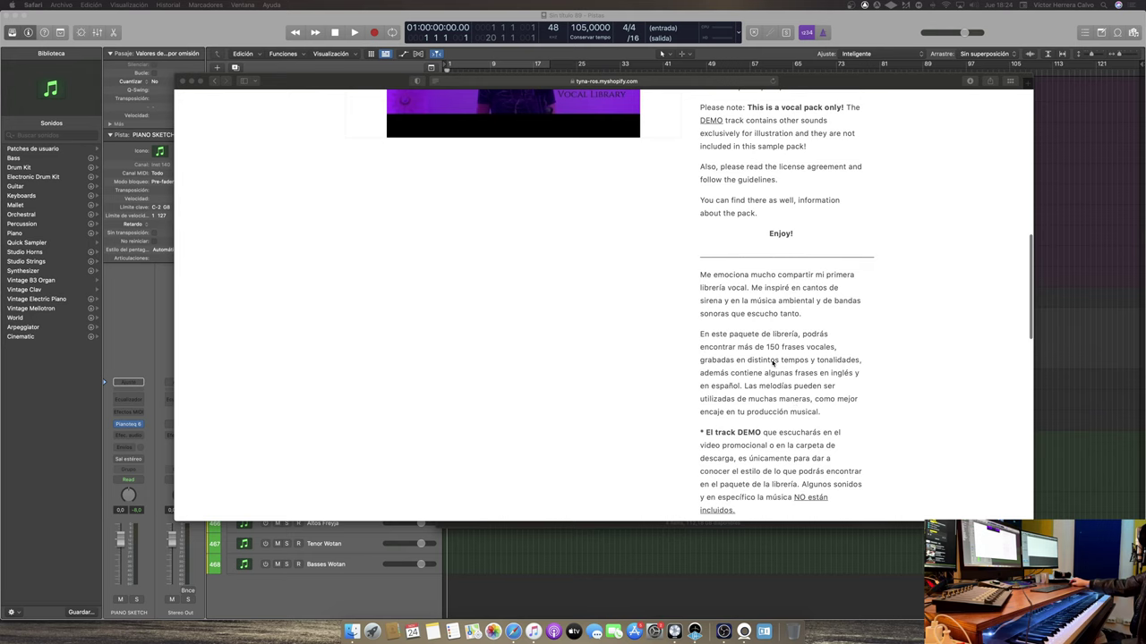
{"action": "scroll", "coordinate": [774, 362], "scroll_direction": "down", "scroll_amount": 3}
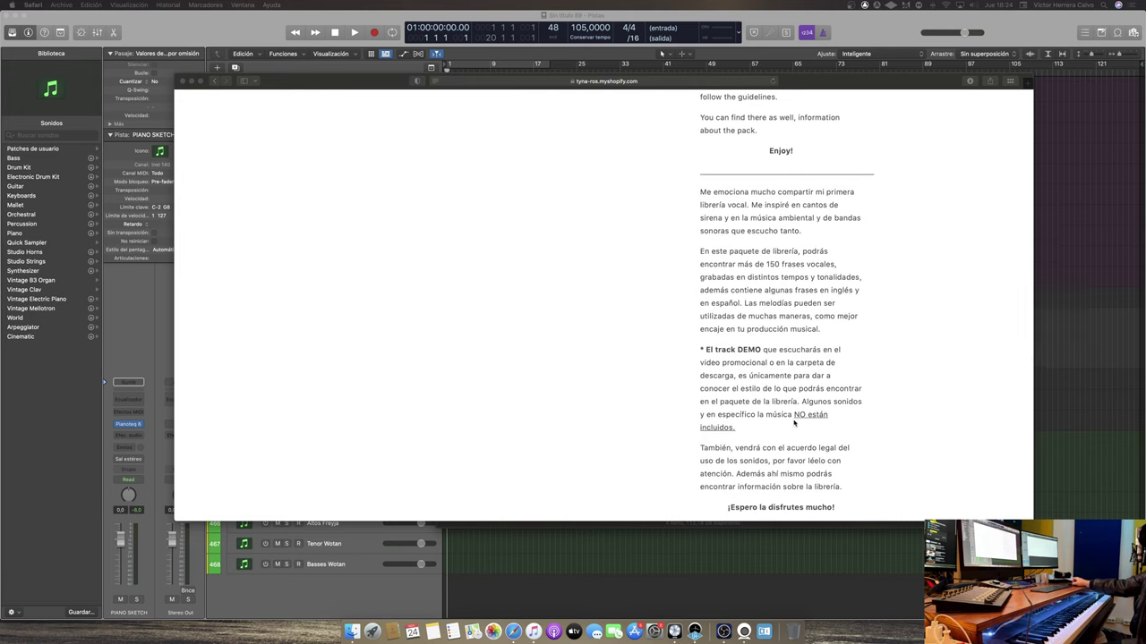
{"action": "scroll", "coordinate": [708, 429], "scroll_direction": "down", "scroll_amount": 5}
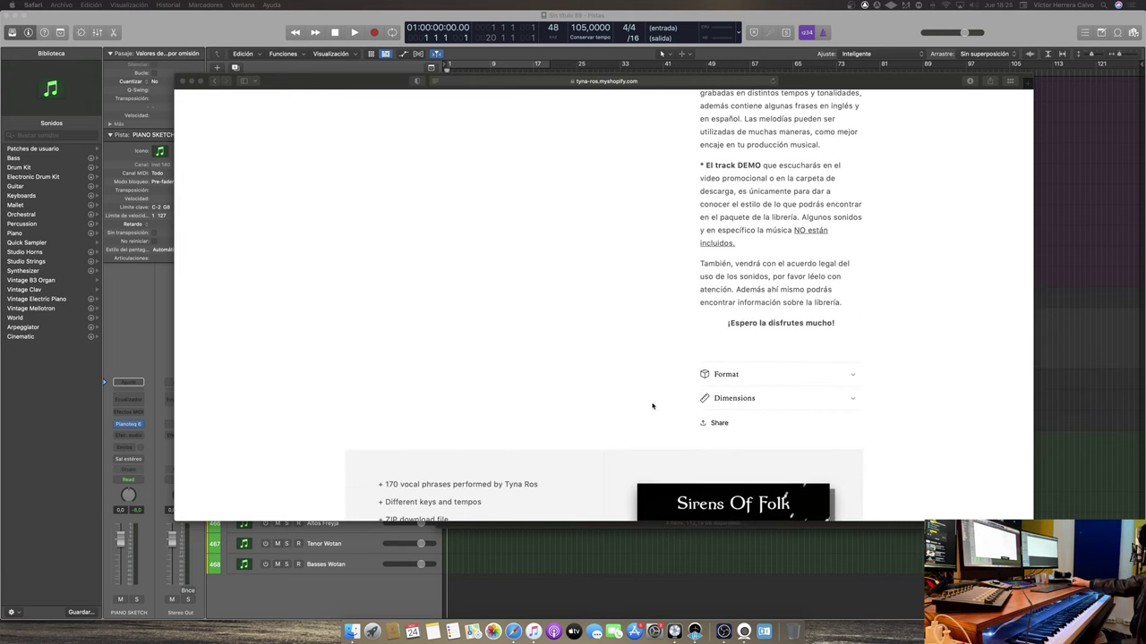
{"action": "scroll", "coordinate": [418, 373], "scroll_direction": "down", "scroll_amount": 4}
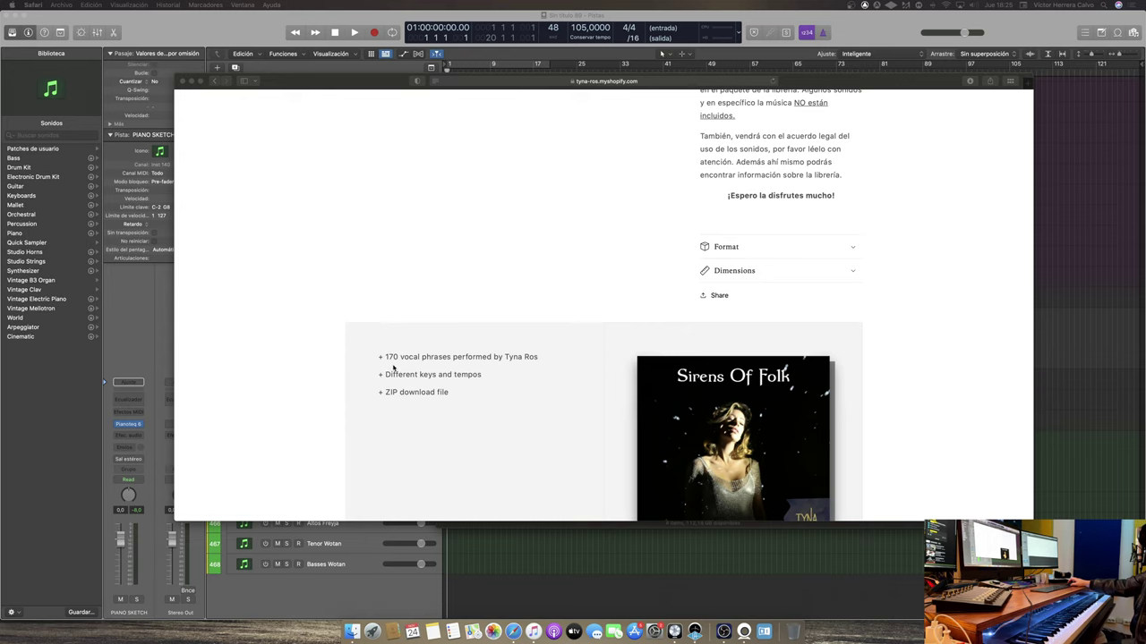
Review the pack's feature list beside the cover image, checking back with the start of the product page
{"action": "scroll", "coordinate": [405, 361], "scroll_direction": "up", "scroll_amount": 1}
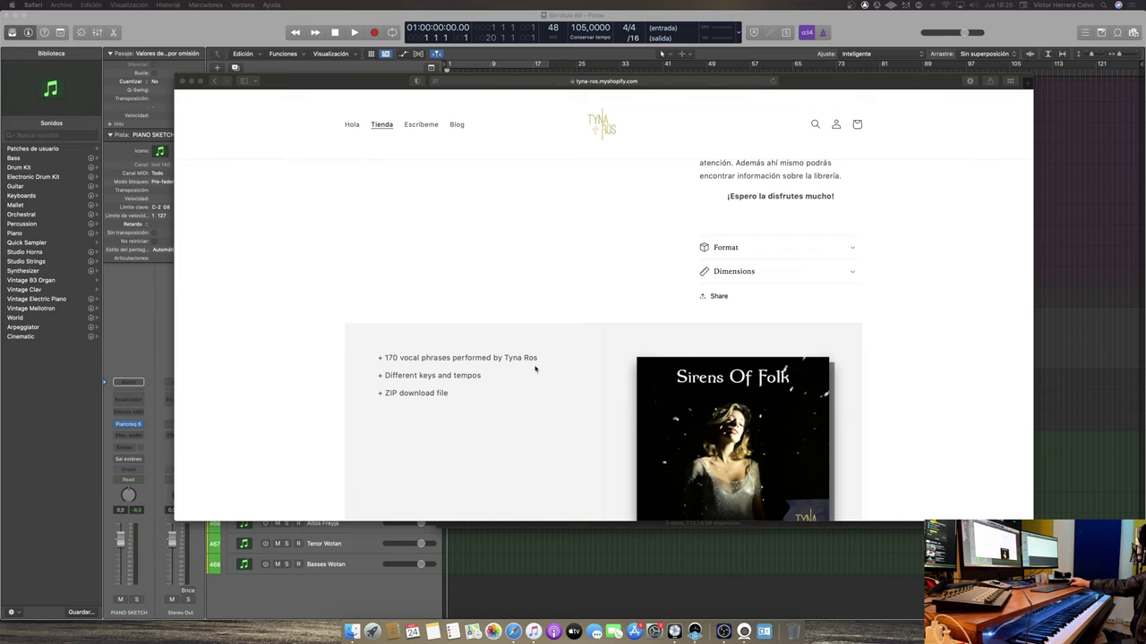
{"action": "scroll", "coordinate": [458, 376], "scroll_direction": "down", "scroll_amount": 1}
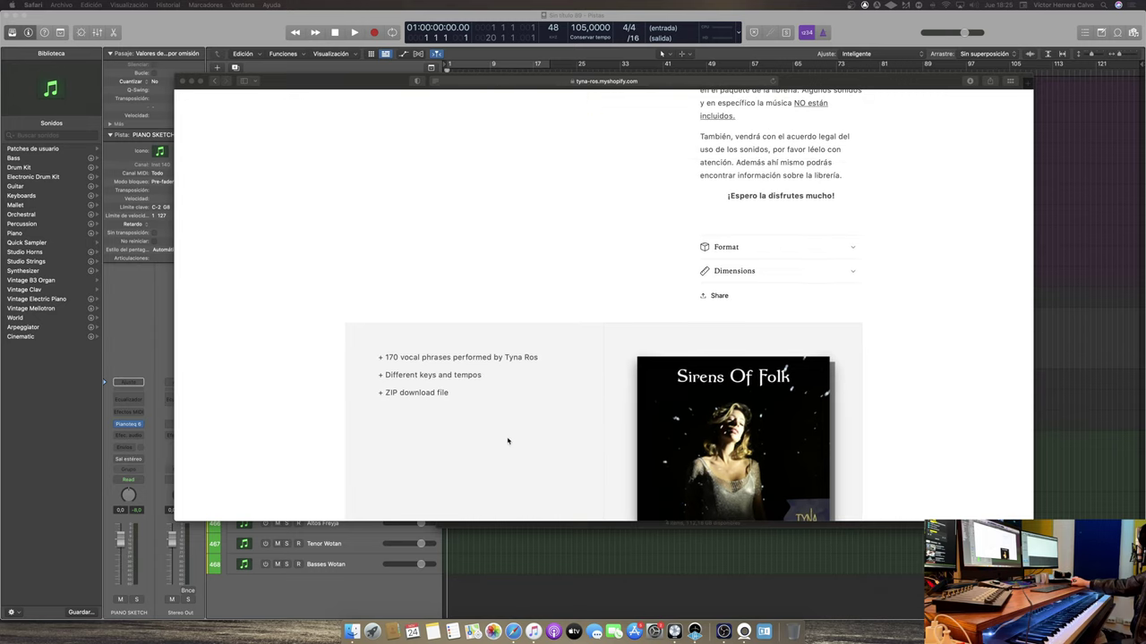
{"action": "scroll", "coordinate": [508, 440], "scroll_direction": "down", "scroll_amount": 5}
{"action": "scroll", "coordinate": [519, 432], "scroll_direction": "up", "scroll_amount": 15}
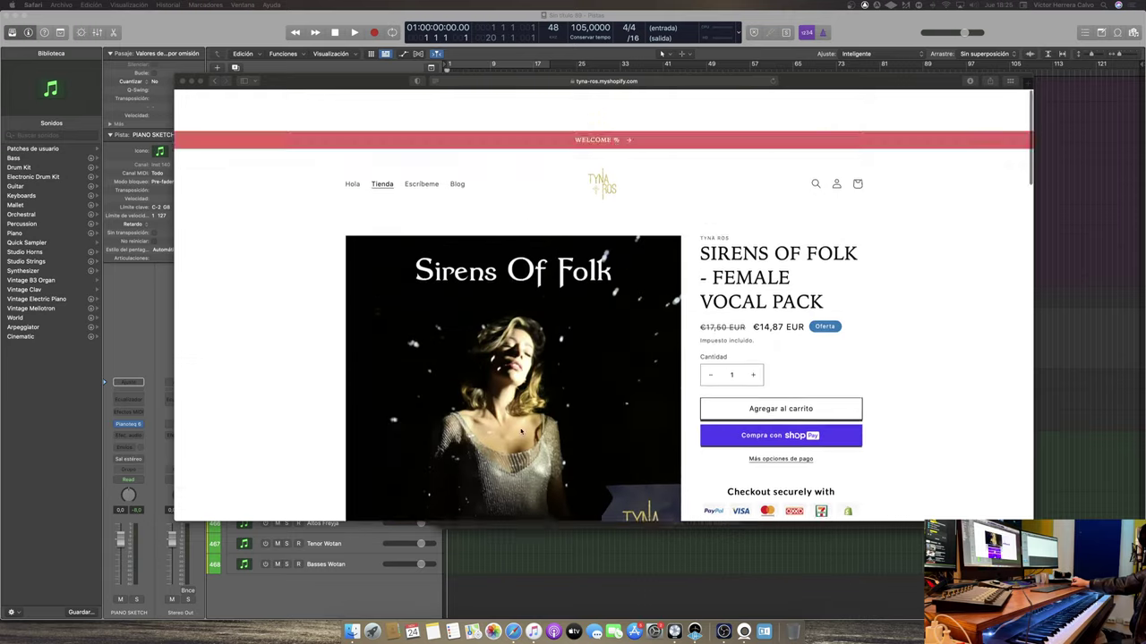
{"action": "scroll", "coordinate": [522, 432], "scroll_direction": "down", "scroll_amount": 10}
{"action": "scroll", "coordinate": [827, 273], "scroll_direction": "up", "scroll_amount": 1}
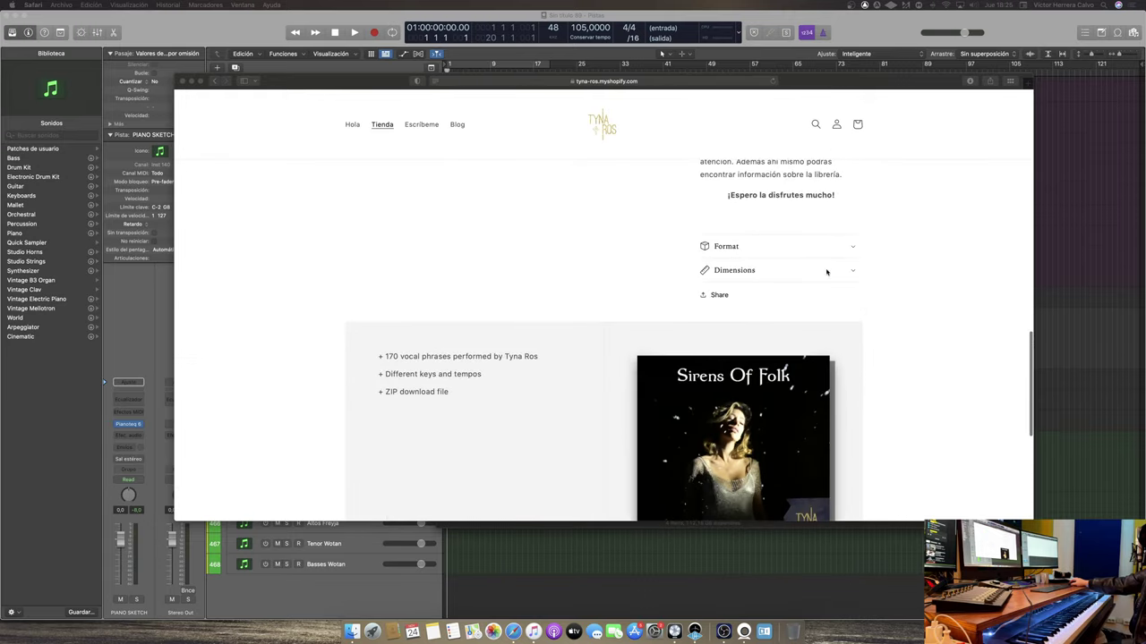
Expand the Format section of the product description and review the pack's price and purchase options again
{"action": "left_click", "coordinate": [853, 249]}
{"action": "left_click", "coordinate": [853, 249]}
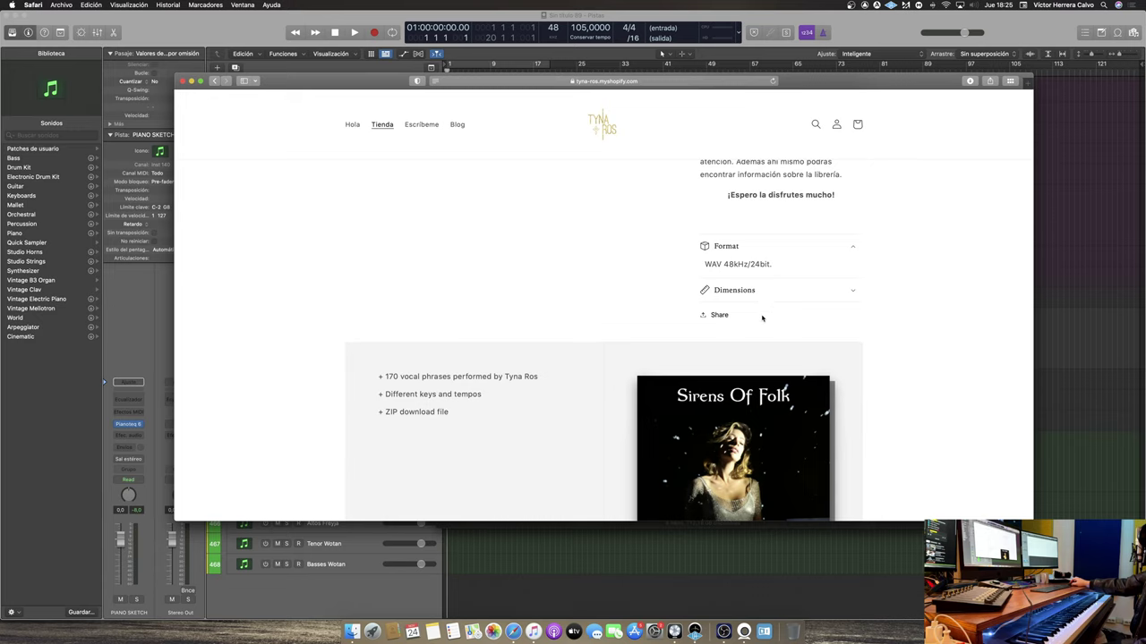
{"action": "scroll", "coordinate": [767, 294], "scroll_direction": "up", "scroll_amount": 8}
{"action": "scroll", "coordinate": [759, 318], "scroll_direction": "up", "scroll_amount": 10}
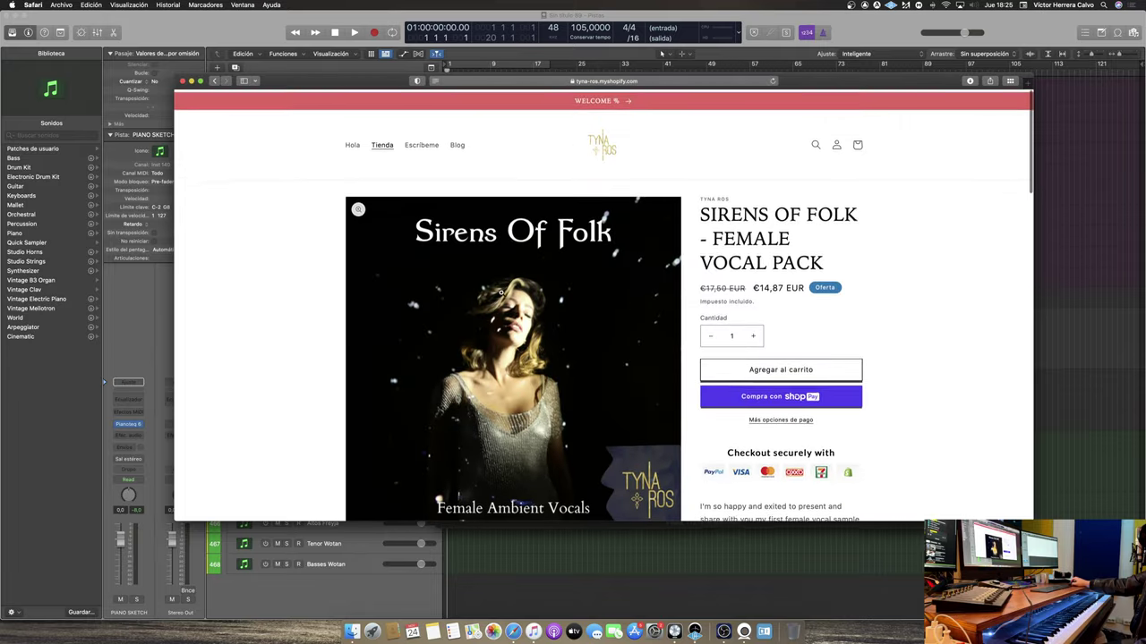
{"action": "scroll", "coordinate": [672, 435], "scroll_direction": "down", "scroll_amount": 3}
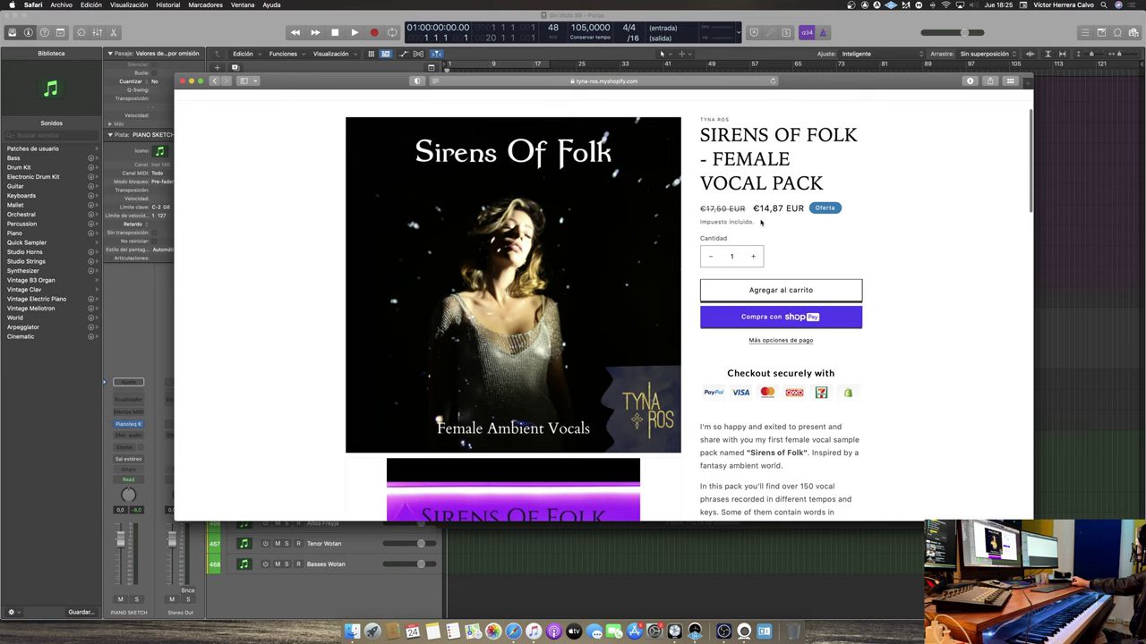
{"action": "scroll", "coordinate": [755, 222], "scroll_direction": "down", "scroll_amount": 2}
{"action": "scroll", "coordinate": [754, 221], "scroll_direction": "down", "scroll_amount": 5}
{"action": "scroll", "coordinate": [755, 223], "scroll_direction": "up", "scroll_amount": 8}
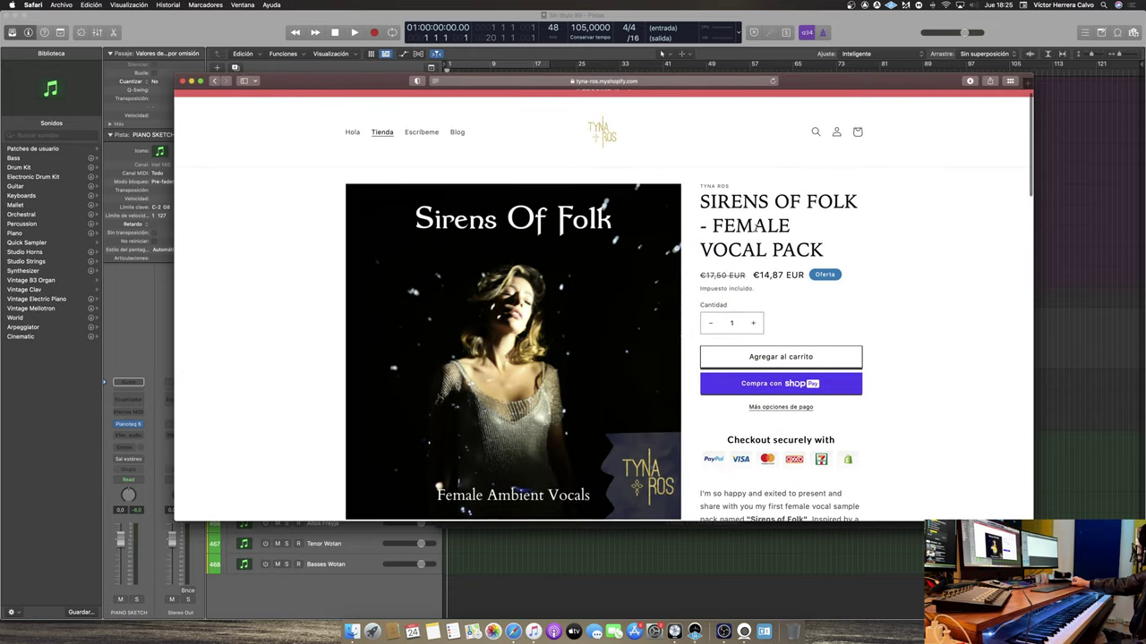
Expand the Dimensions section below the Spanish description to show the pack's download size
{"action": "scroll", "coordinate": [765, 237], "scroll_direction": "down", "scroll_amount": 10}
{"action": "scroll", "coordinate": [777, 247], "scroll_direction": "down", "scroll_amount": 12}
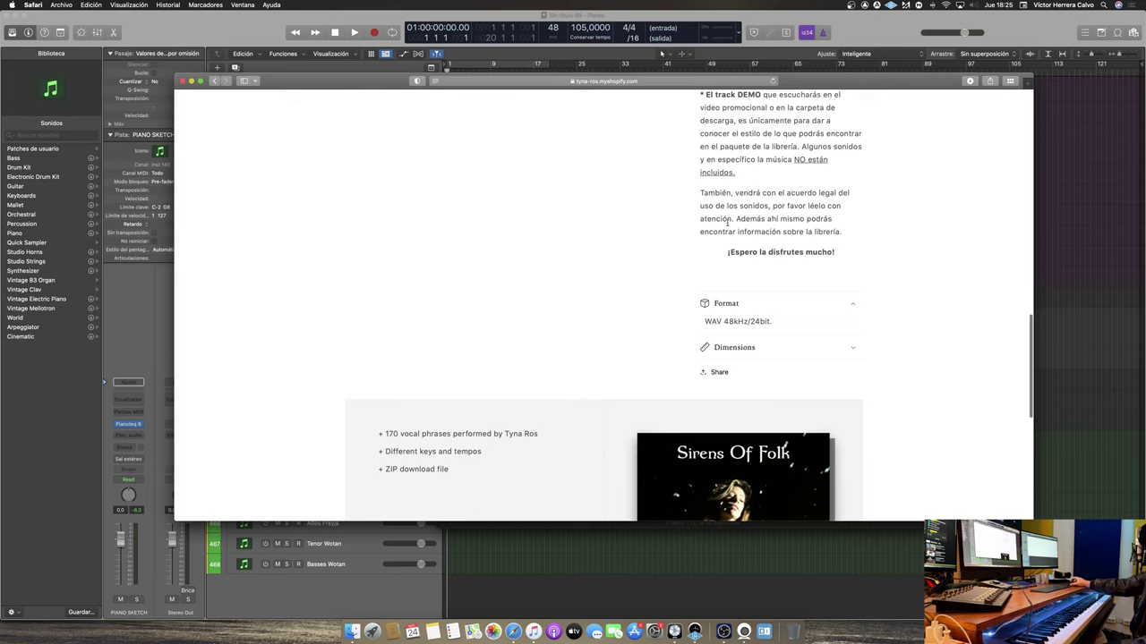
{"action": "scroll", "coordinate": [748, 222], "scroll_direction": "down", "scroll_amount": 2}
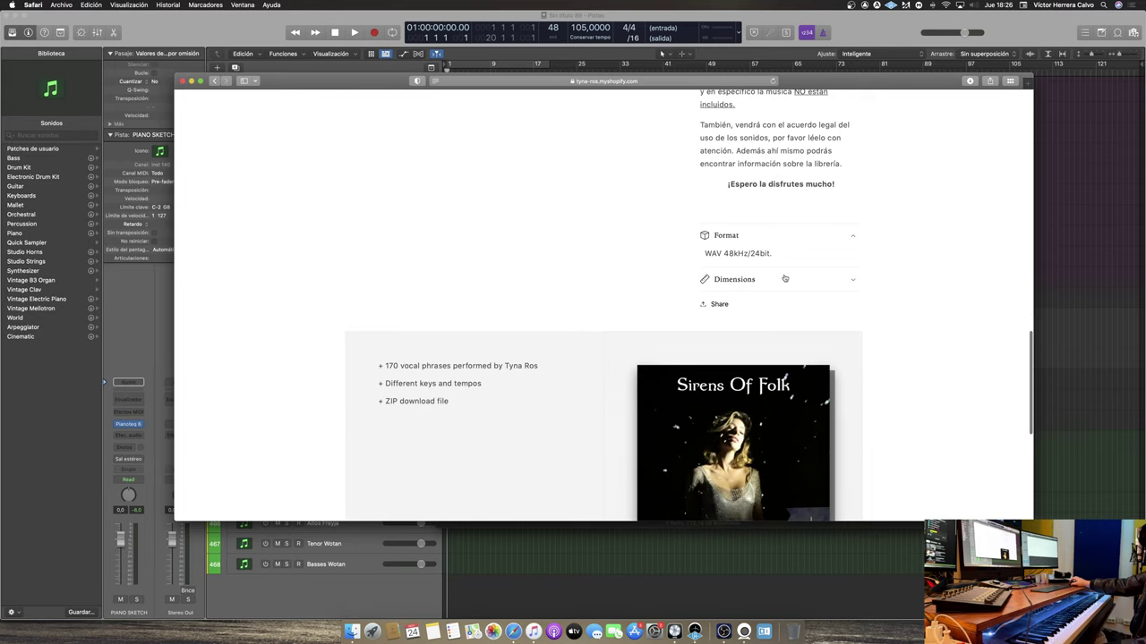
{"action": "left_click", "coordinate": [801, 282]}
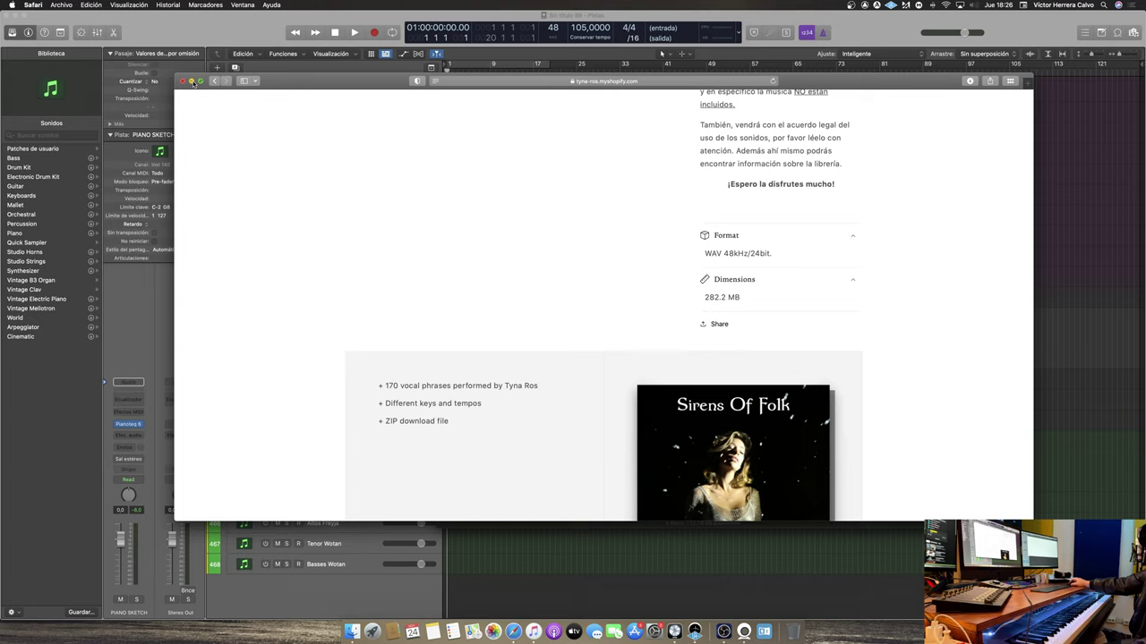
Review the pack's feature list and cover image again down to the page footer
{"action": "scroll", "coordinate": [622, 329], "scroll_direction": "down", "scroll_amount": 5}
{"action": "scroll", "coordinate": [618, 327], "scroll_direction": "up", "scroll_amount": 1}
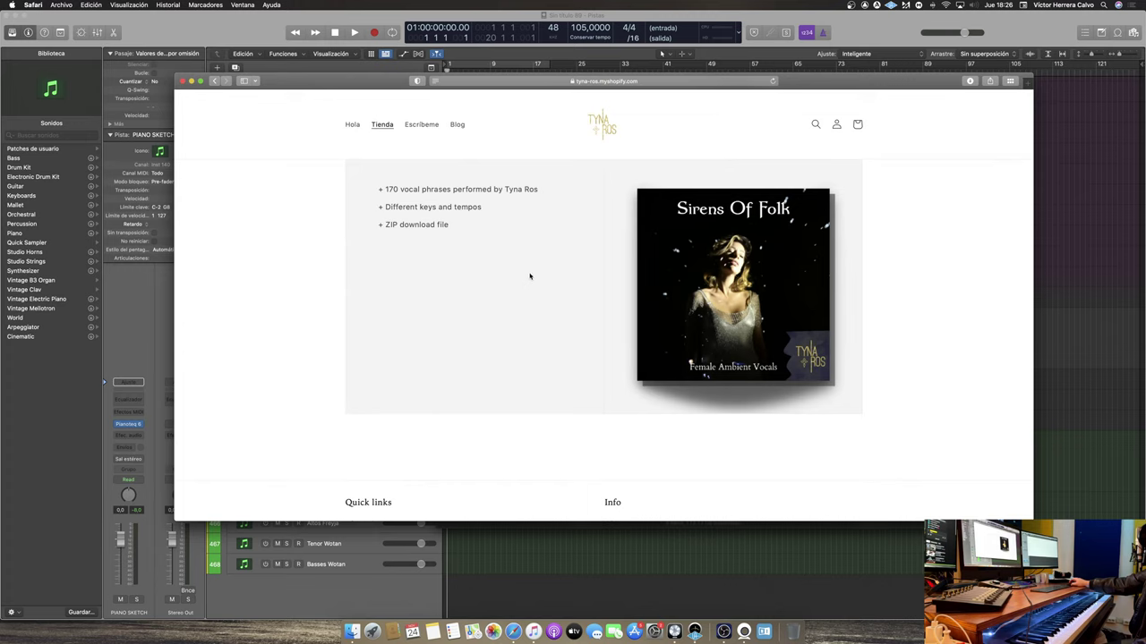
{"action": "scroll", "coordinate": [531, 277], "scroll_direction": "up", "scroll_amount": 10}
{"action": "scroll", "coordinate": [540, 276], "scroll_direction": "down", "scroll_amount": 15}
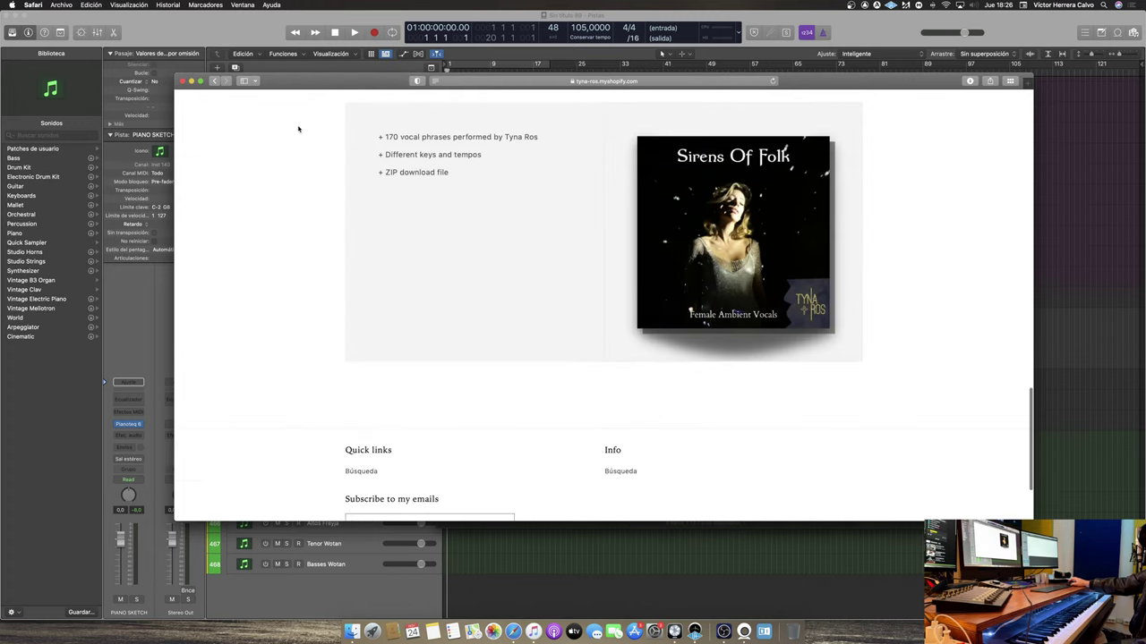
Minimize the browser, reposition the TR_SIRENS_OF_FOLK_VOCAL_LIBRARY folder window in Finder and select the female vocals demo WAV
{"action": "left_click", "coordinate": [191, 81]}
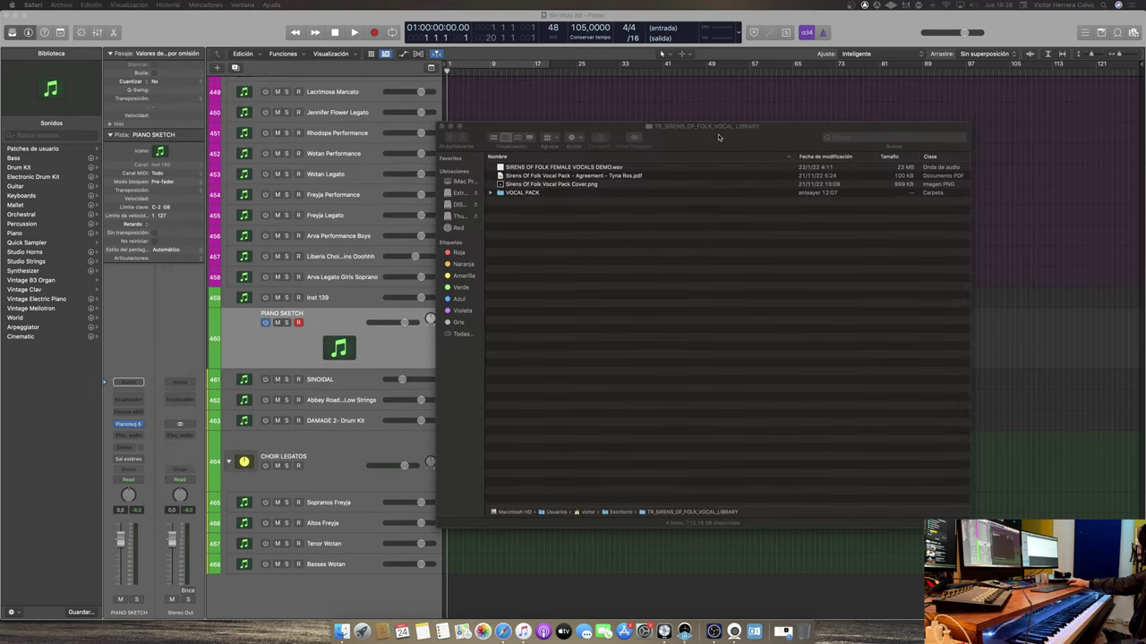
{"action": "left_click_drag", "start_coordinate": [739, 139], "coordinate": [680, 115]}
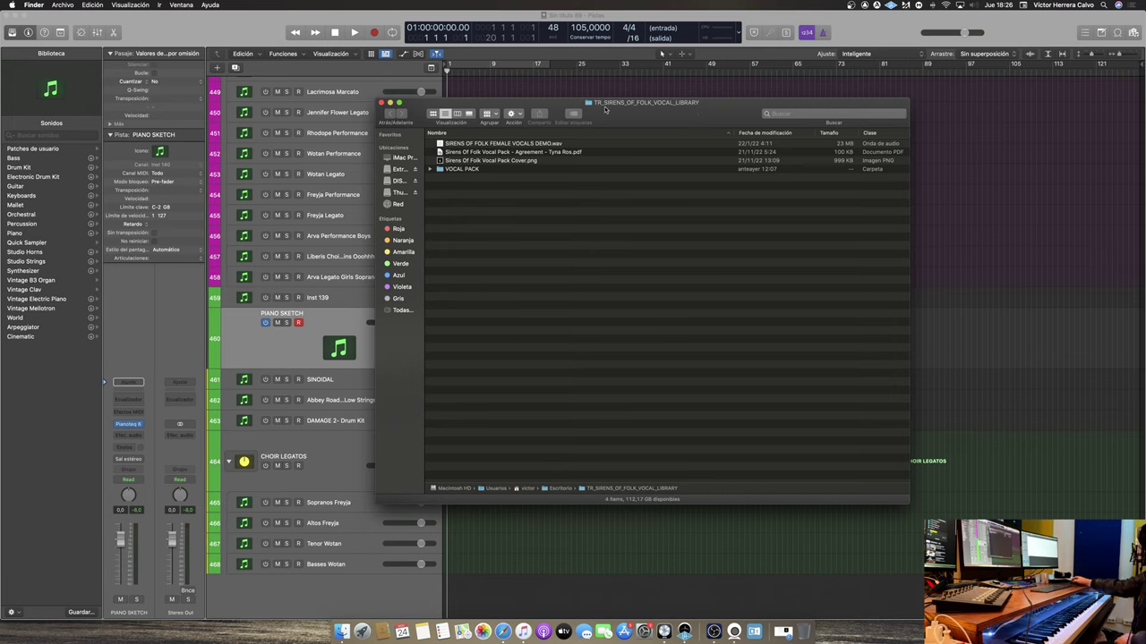
{"action": "left_click", "coordinate": [502, 145]}
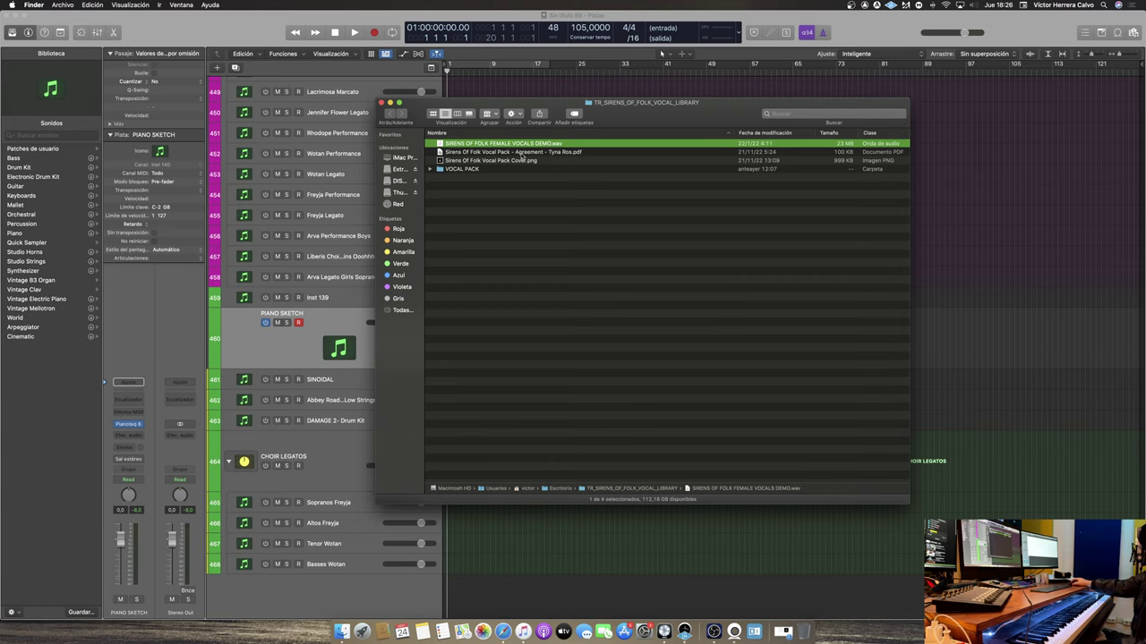
Open the Sirens Of Folk Vocal Pack agreement PDF, read its license terms, restrictions and info summary, and close it
{"action": "double_click", "coordinate": [508, 154]}
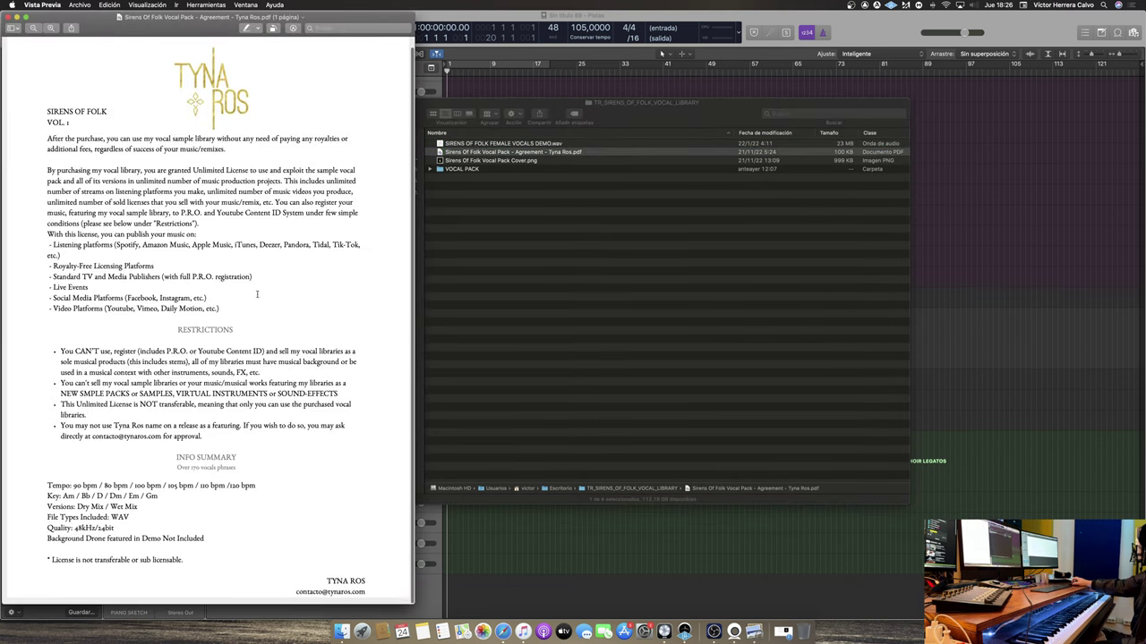
{"action": "scroll", "coordinate": [256, 294], "scroll_direction": "up", "scroll_amount": 3}
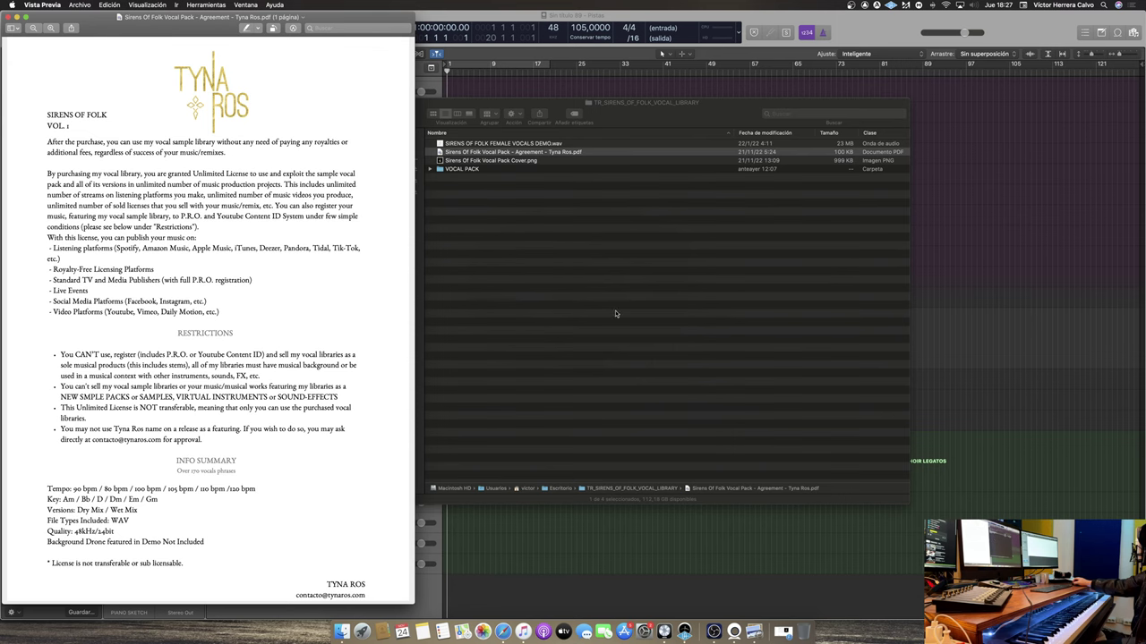
{"action": "scroll", "coordinate": [308, 489], "scroll_direction": "up", "scroll_amount": 1}
{"action": "scroll", "coordinate": [308, 490], "scroll_direction": "up", "scroll_amount": 1}
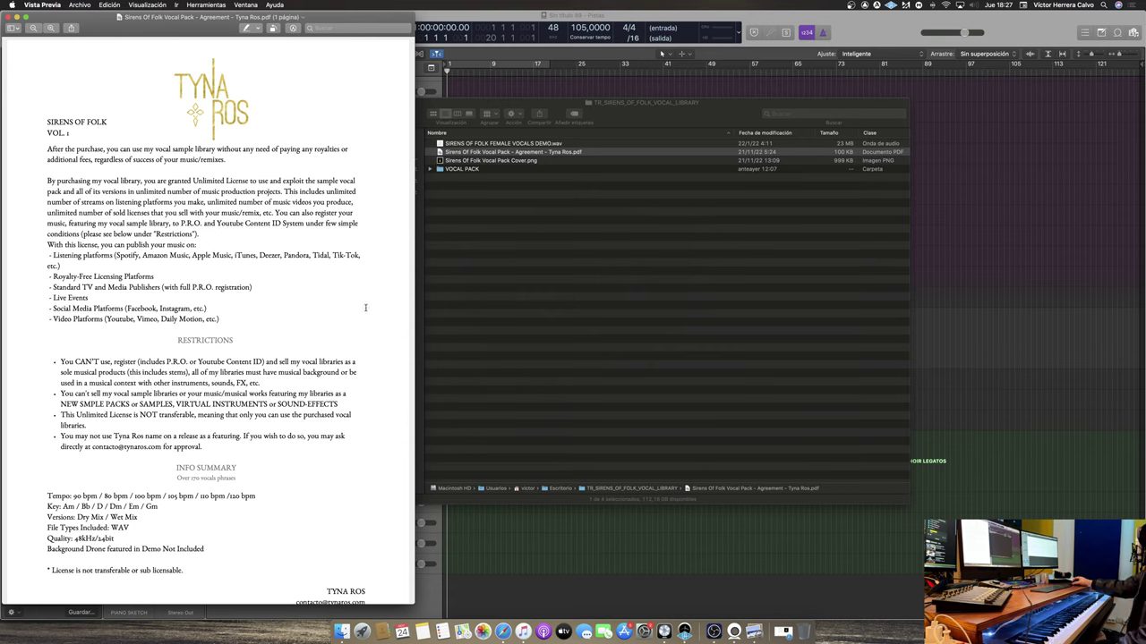
{"action": "scroll", "coordinate": [242, 321], "scroll_direction": "down", "scroll_amount": 1}
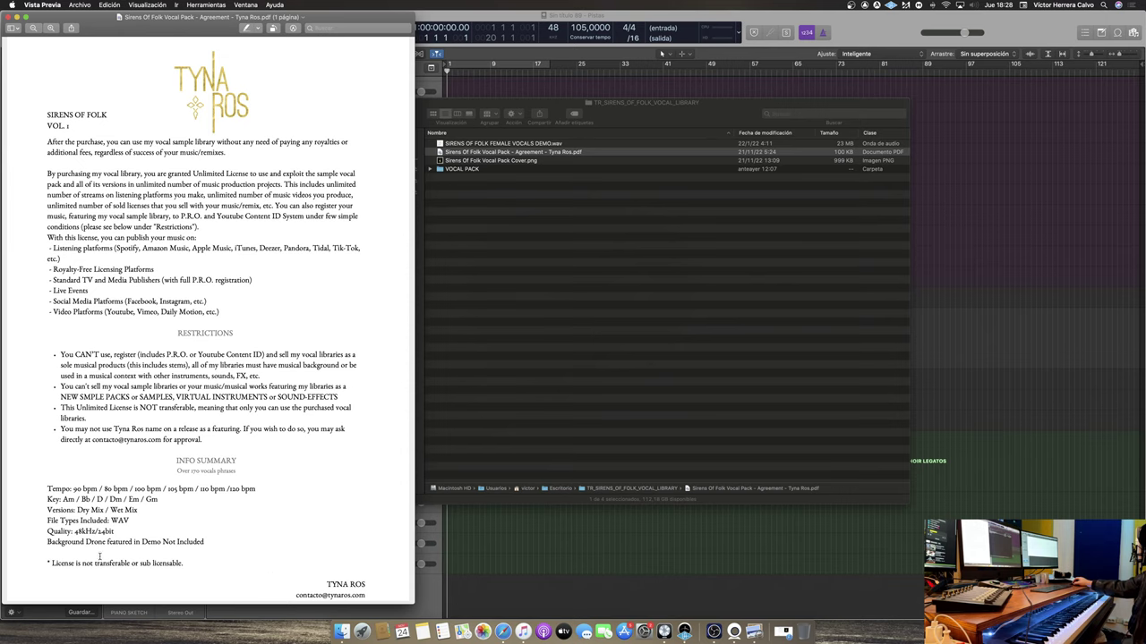
{"action": "left_click", "coordinate": [8, 17]}
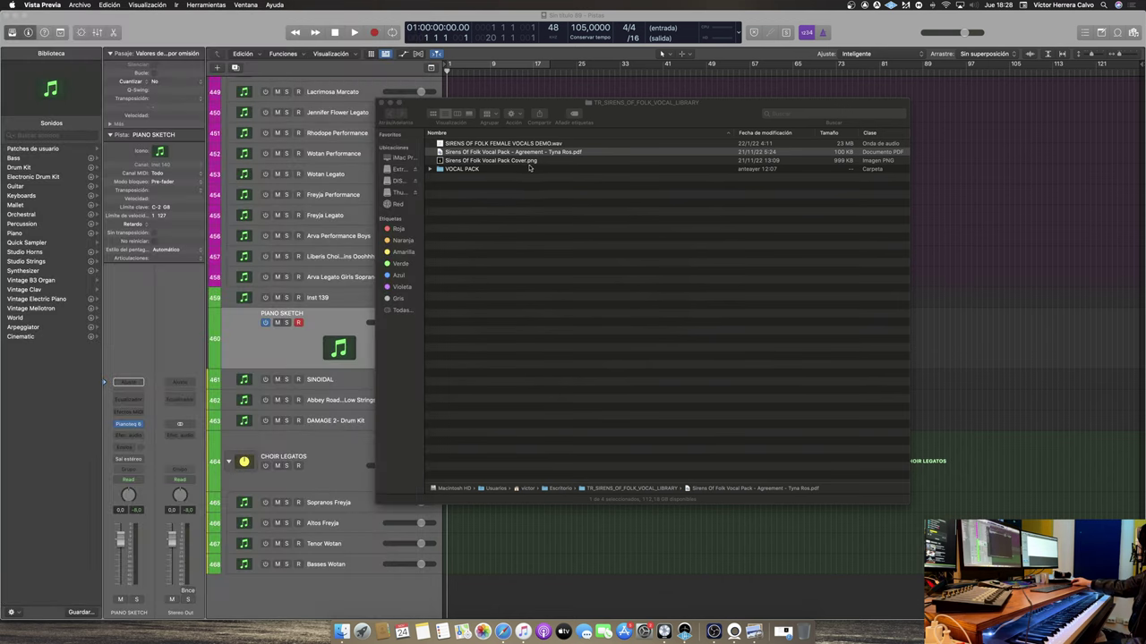
{"action": "left_click", "coordinate": [524, 167]}
{"action": "double_click", "coordinate": [521, 168]}
{"action": "key", "text": "super+Up"}
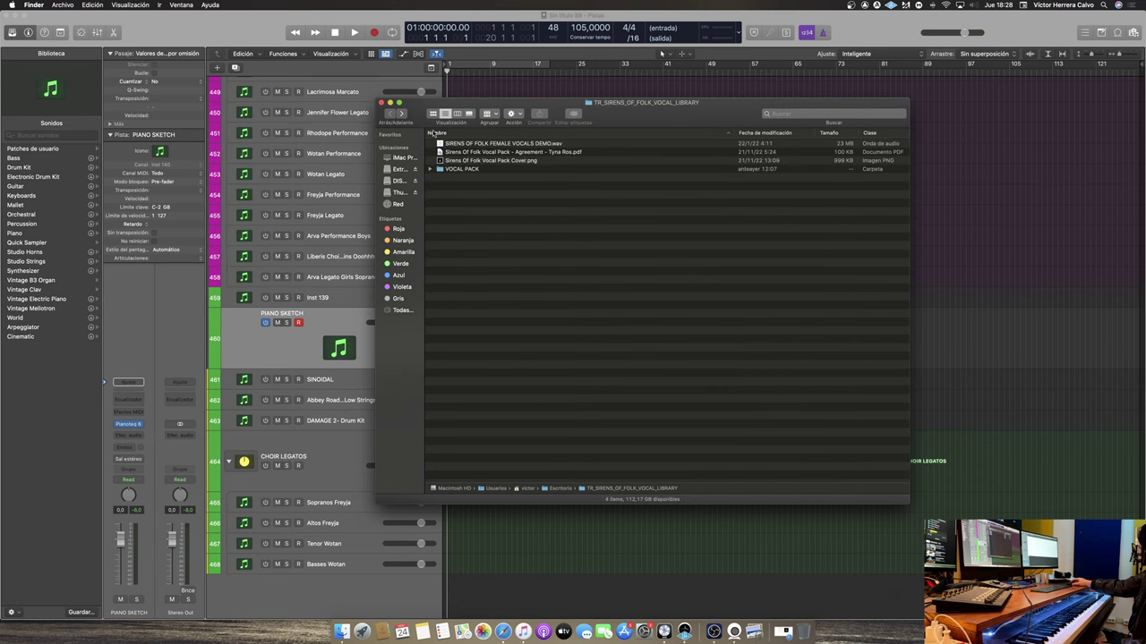
Open Sirens Of Folk Vocal Pack Cover.png, move its window clear of the screen edge to view it, and close it
{"action": "double_click", "coordinate": [515, 161]}
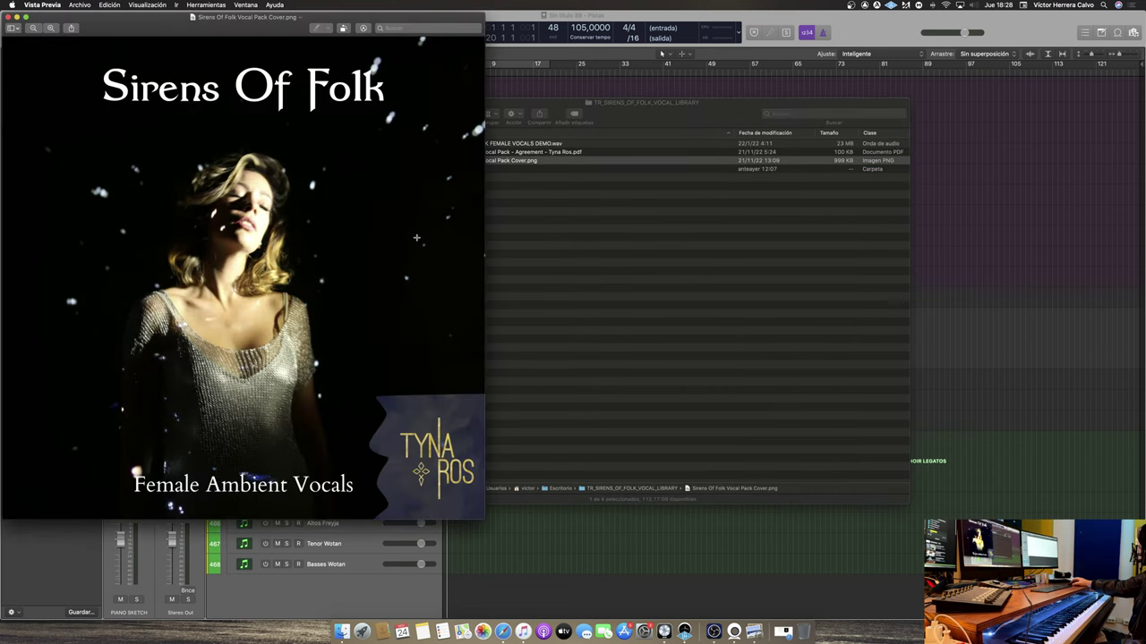
{"action": "left_click_drag", "start_coordinate": [192, 33], "coordinate": [484, 20]}
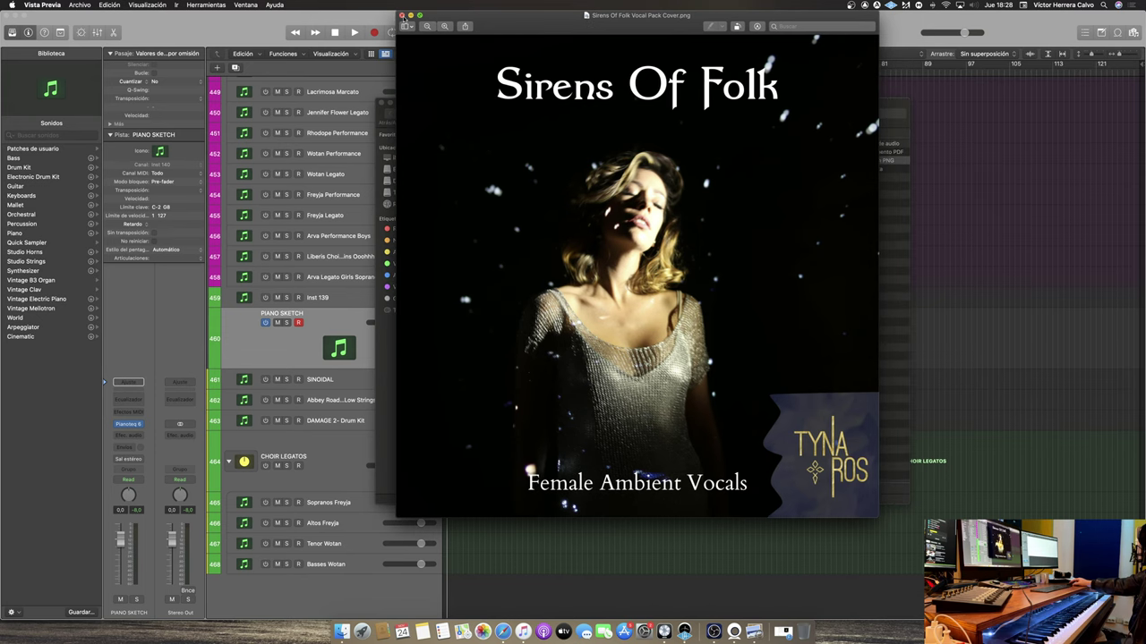
{"action": "left_click", "coordinate": [402, 16]}
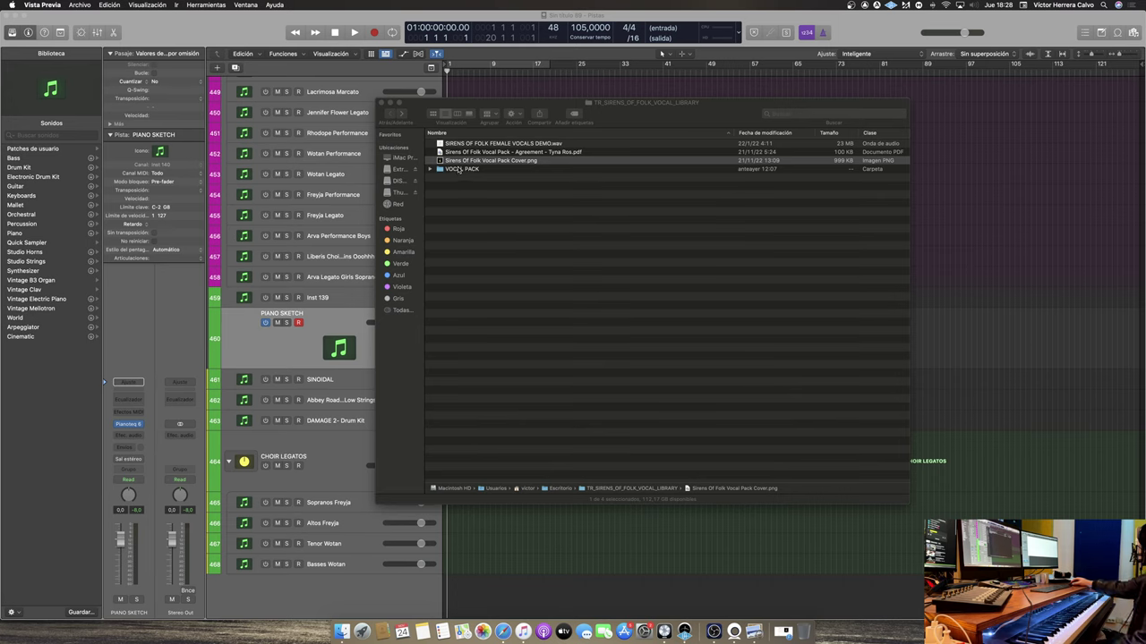
Open the VOCAL PACK folder and go over its key and tempo folders, highlighting D_105bpm, Dm_105bpm, D_120bpm and Gm_110bpm
{"action": "double_click", "coordinate": [460, 170]}
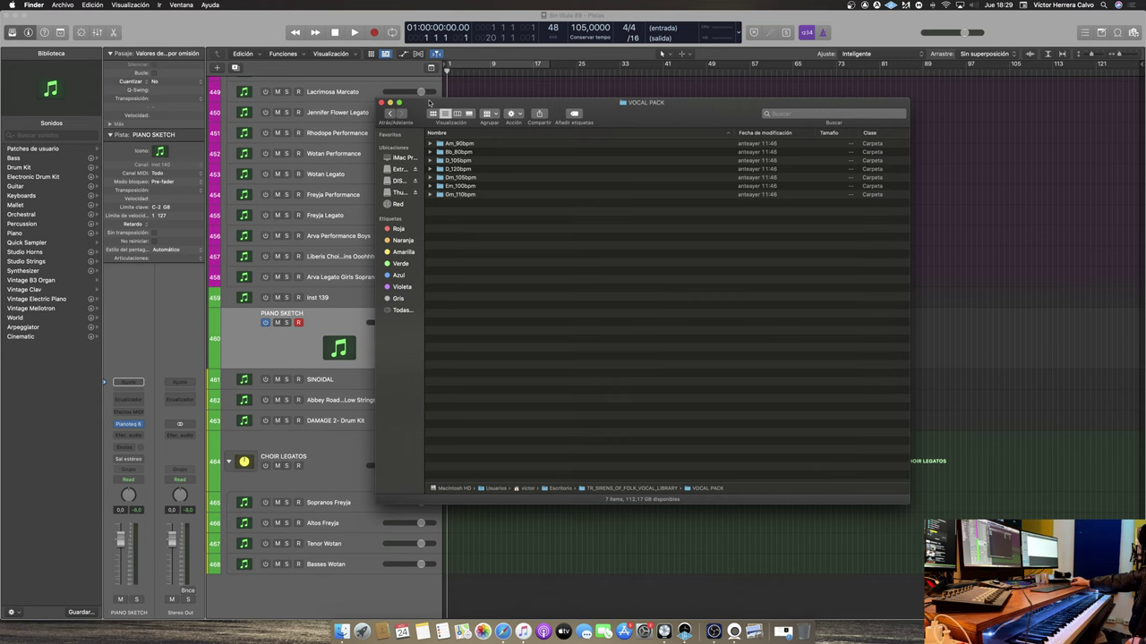
{"action": "left_click_drag", "start_coordinate": [429, 103], "coordinate": [329, 131]}
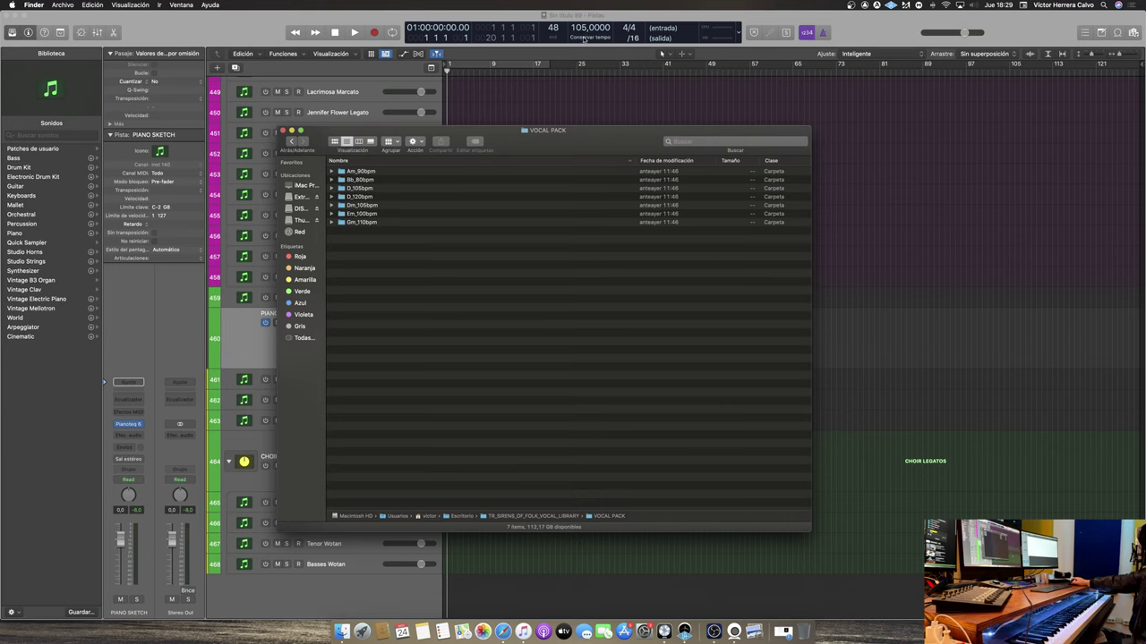
{"action": "left_click", "coordinate": [377, 189]}
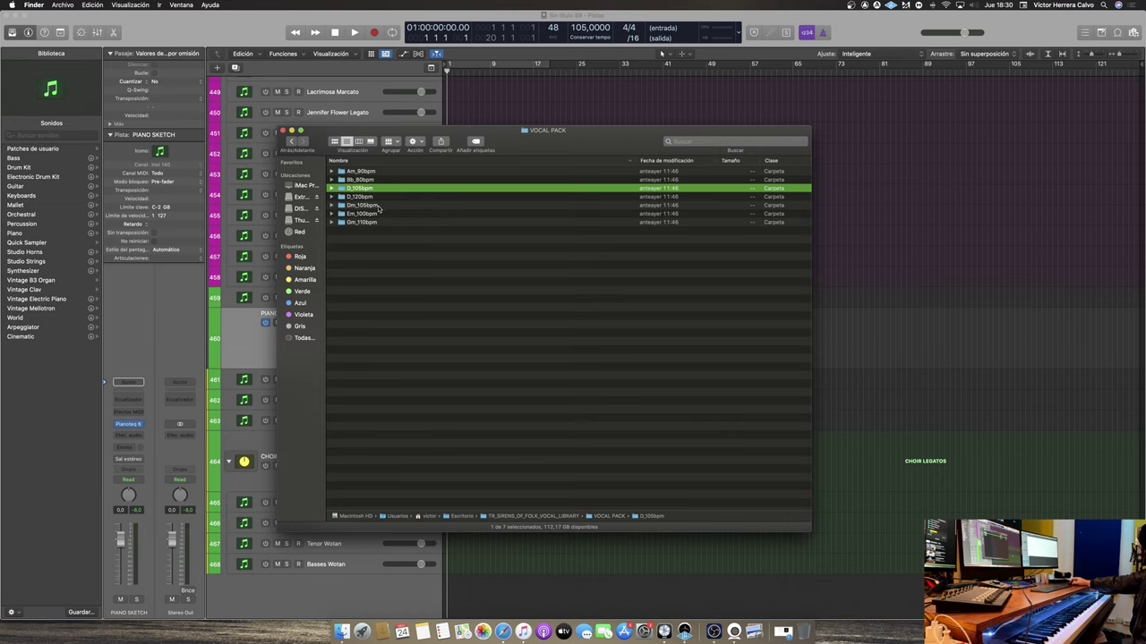
{"action": "left_click", "coordinate": [377, 205]}
{"action": "left_click", "coordinate": [358, 190]}
{"action": "left_click", "coordinate": [365, 223]}
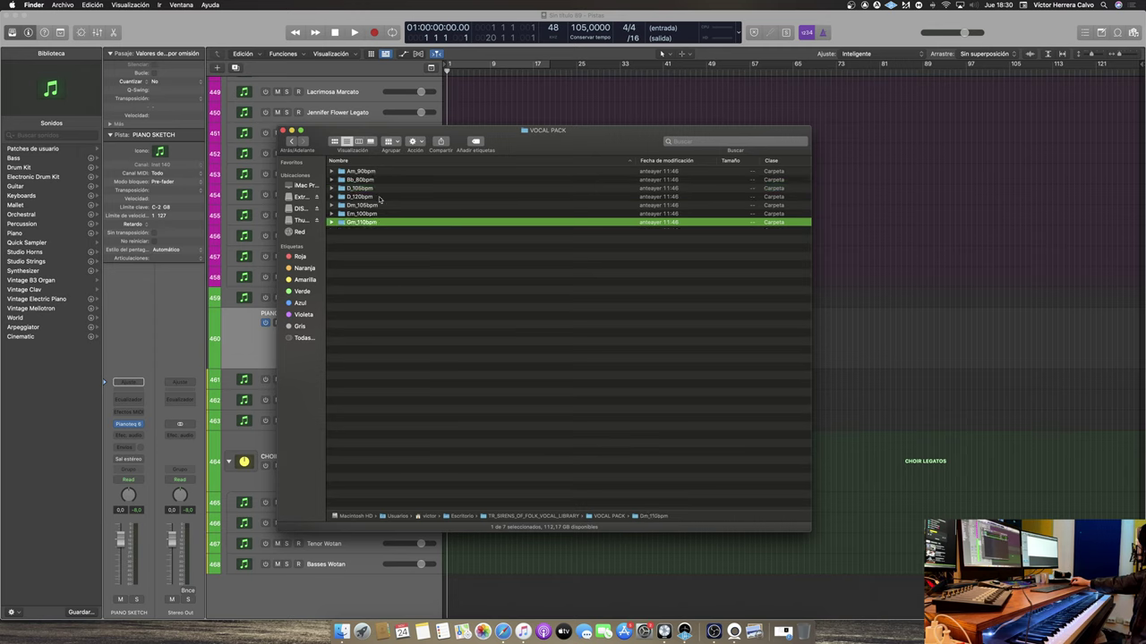
{"action": "left_click", "coordinate": [370, 197]}
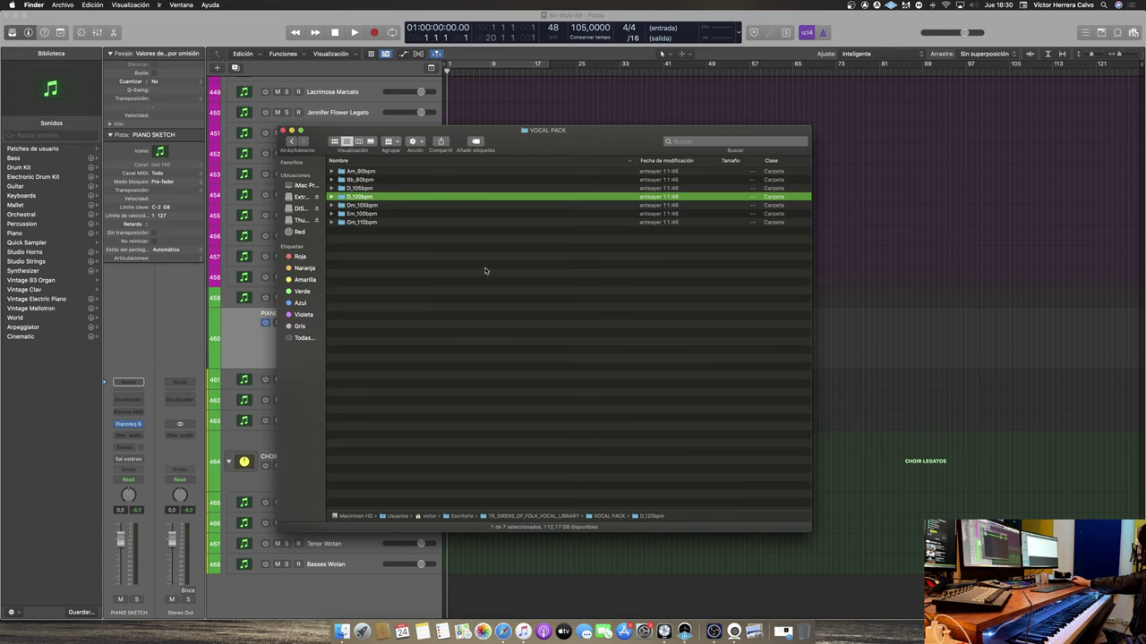
{"action": "left_click", "coordinate": [376, 224]}
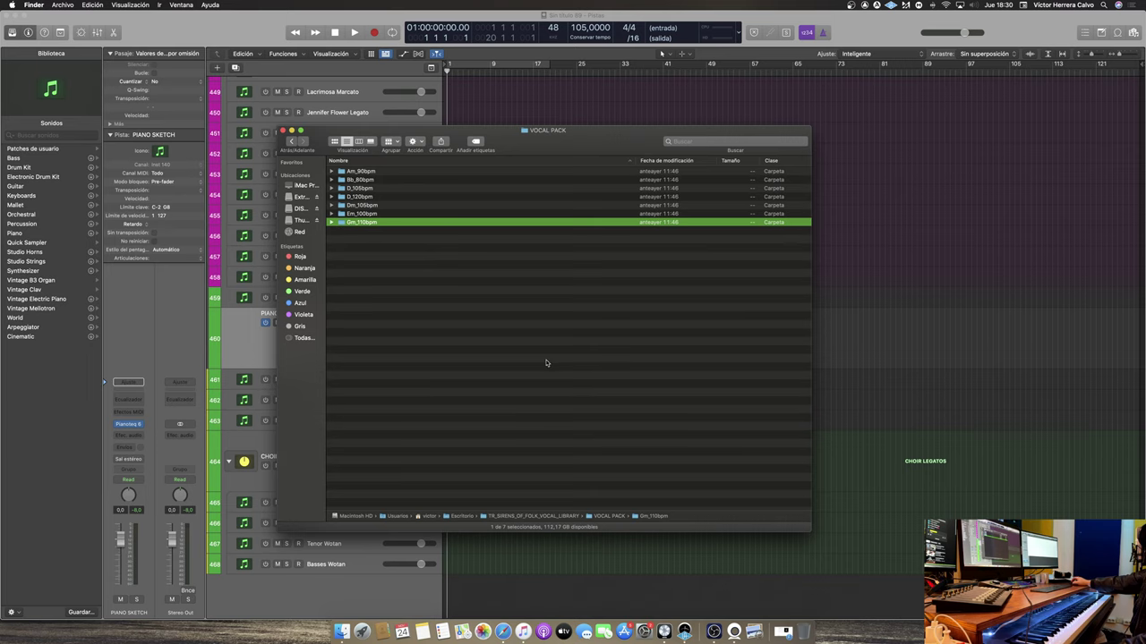
Expand all seven key and tempo folders from Am_90bpm to Gm_110bpm to show their dry and fx subfolders
{"action": "left_click", "coordinate": [332, 171]}
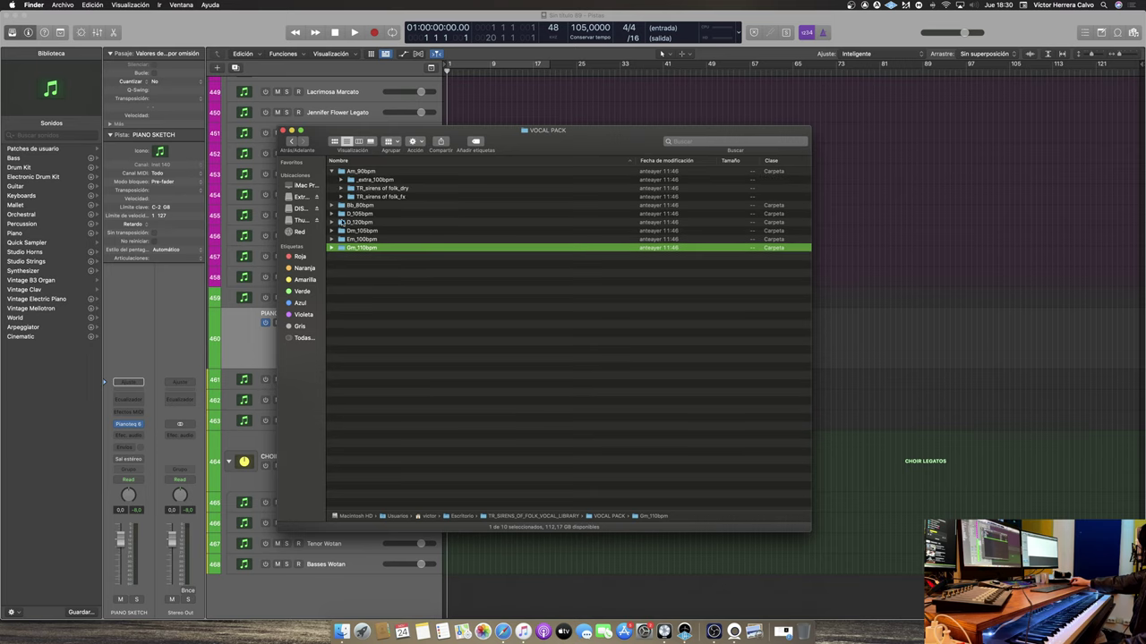
{"action": "left_click", "coordinate": [333, 205]}
{"action": "left_click", "coordinate": [332, 231]}
{"action": "left_click", "coordinate": [341, 256]}
{"action": "left_click", "coordinate": [332, 256]}
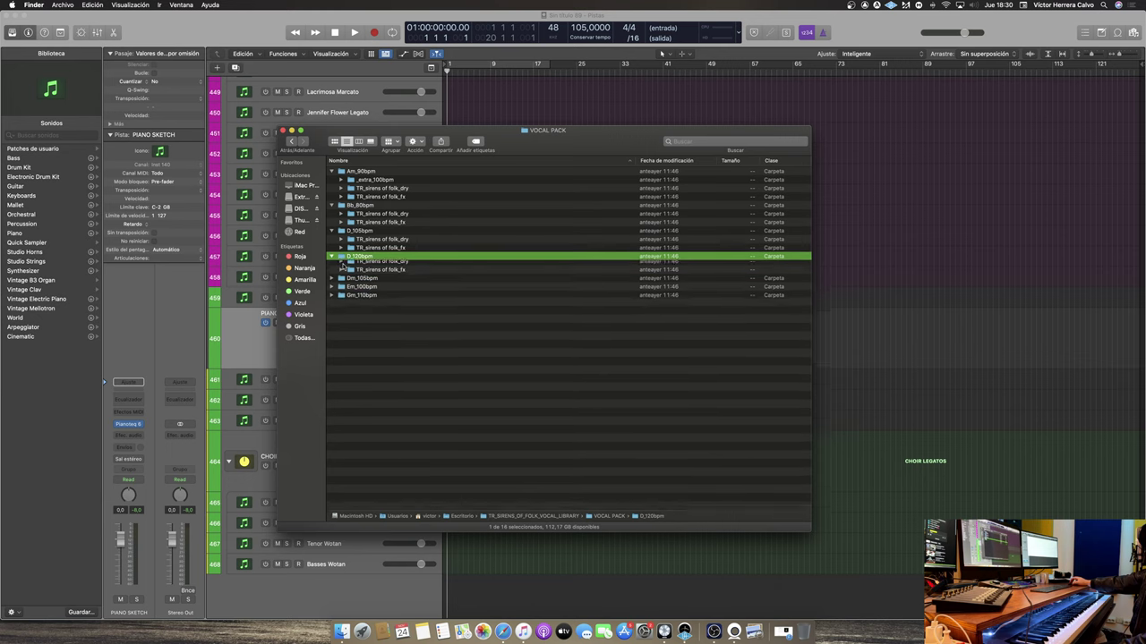
{"action": "left_click", "coordinate": [332, 282]}
{"action": "left_click", "coordinate": [332, 307]}
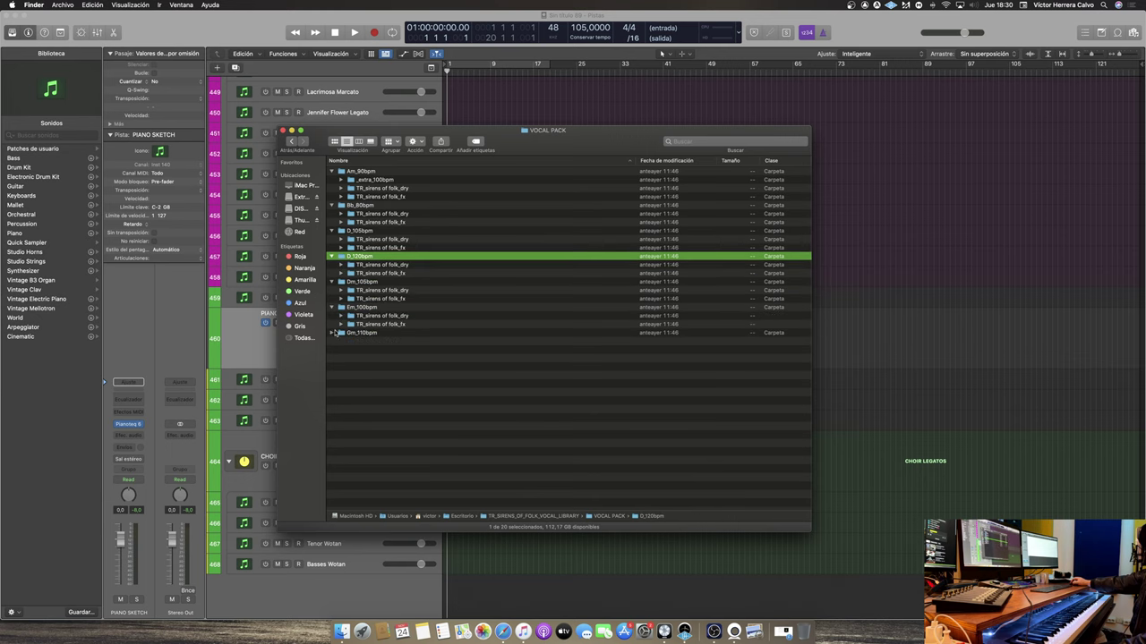
{"action": "left_click", "coordinate": [333, 333]}
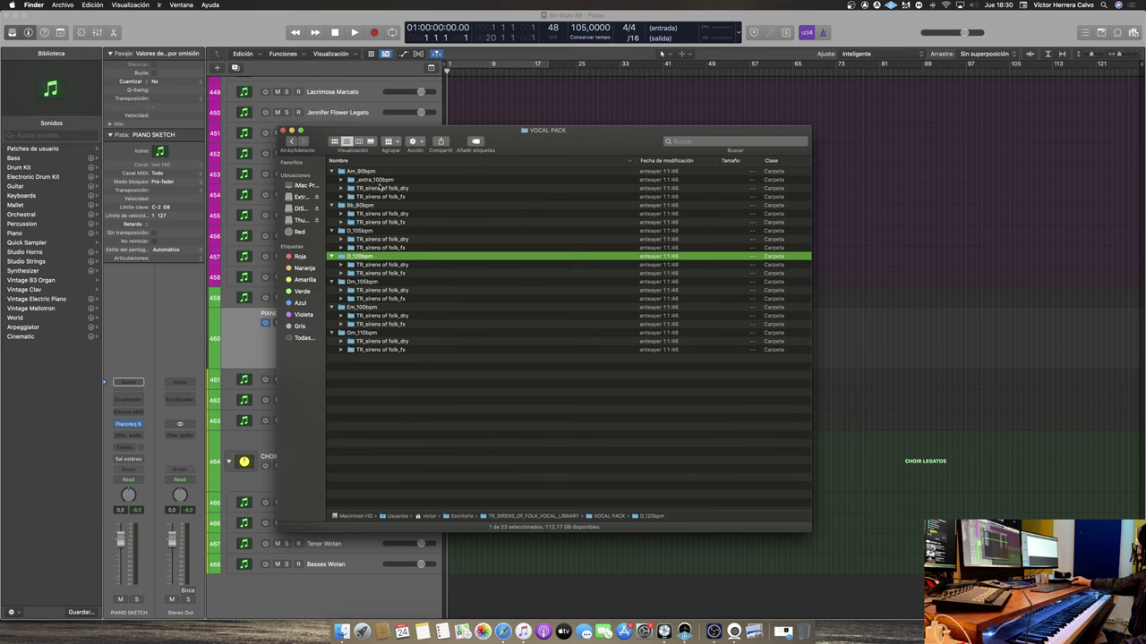
Expand the _extra_100bpm folder inside Am_90bpm and play its aahheeh, ah_belted and ahh_long_phrase samples
{"action": "left_click", "coordinate": [342, 181]}
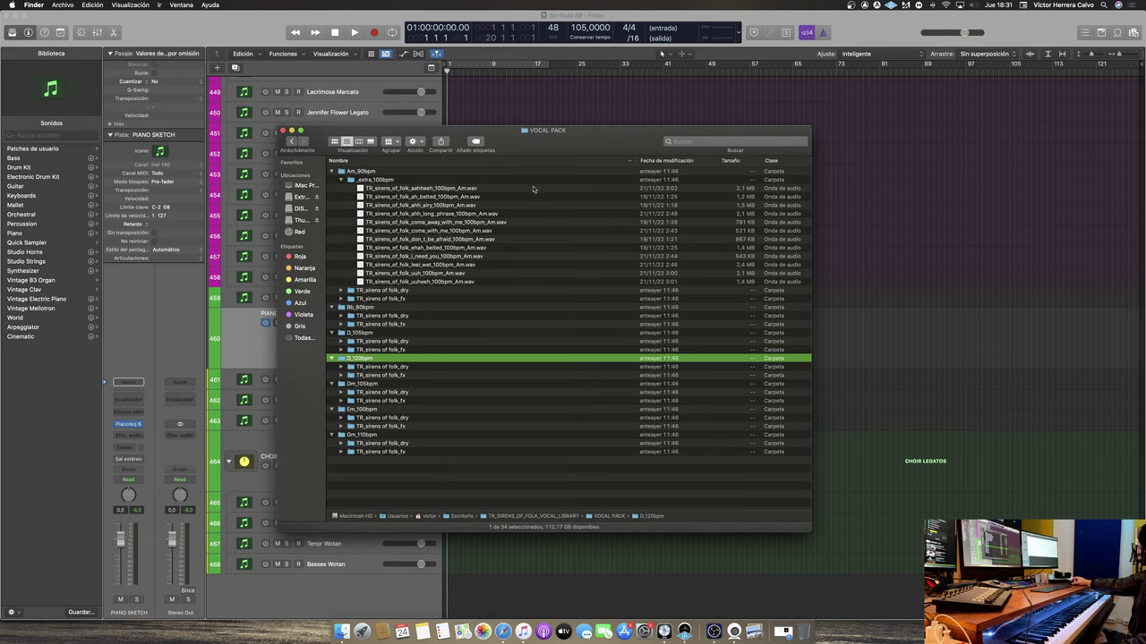
{"action": "left_click", "coordinate": [427, 190]}
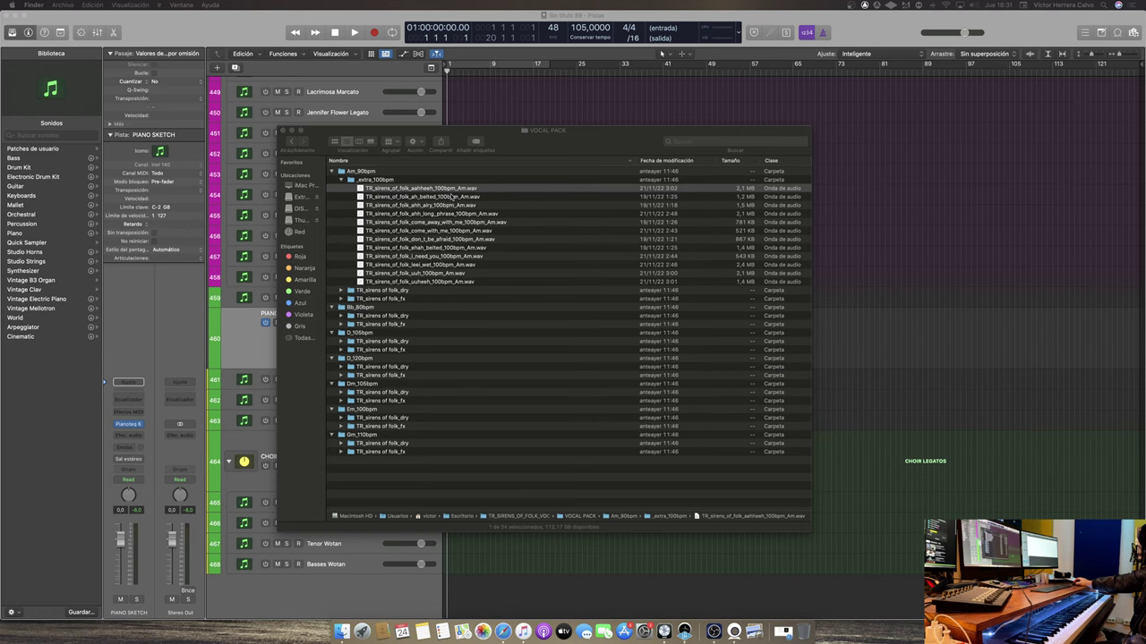
{"action": "left_click", "coordinate": [407, 201]}
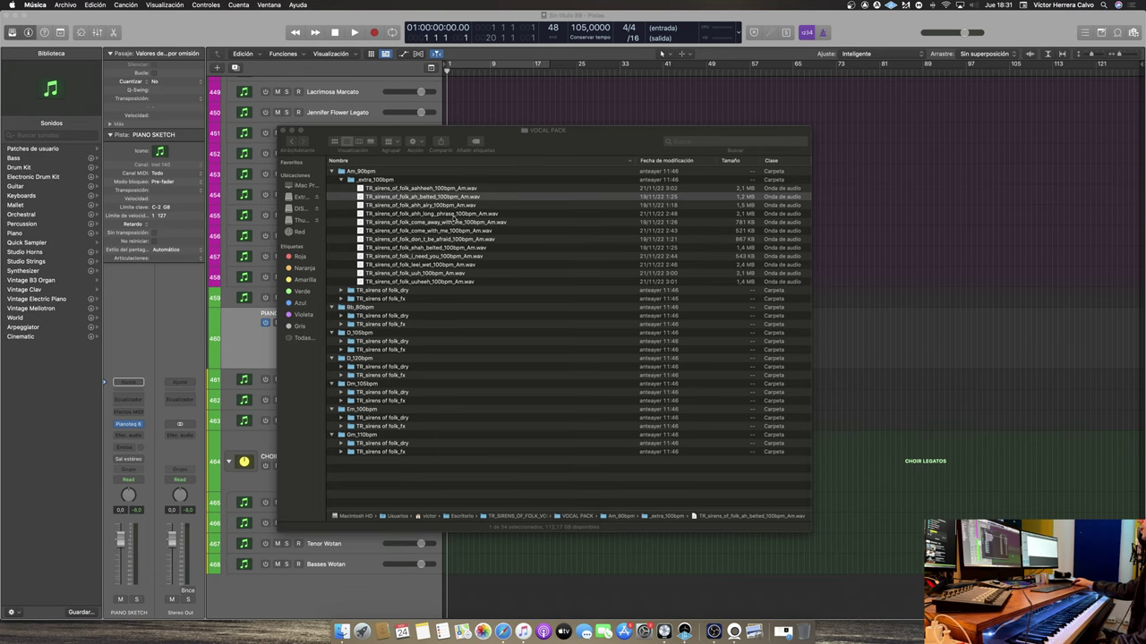
{"action": "left_click", "coordinate": [454, 219]}
{"action": "left_click", "coordinate": [453, 216]}
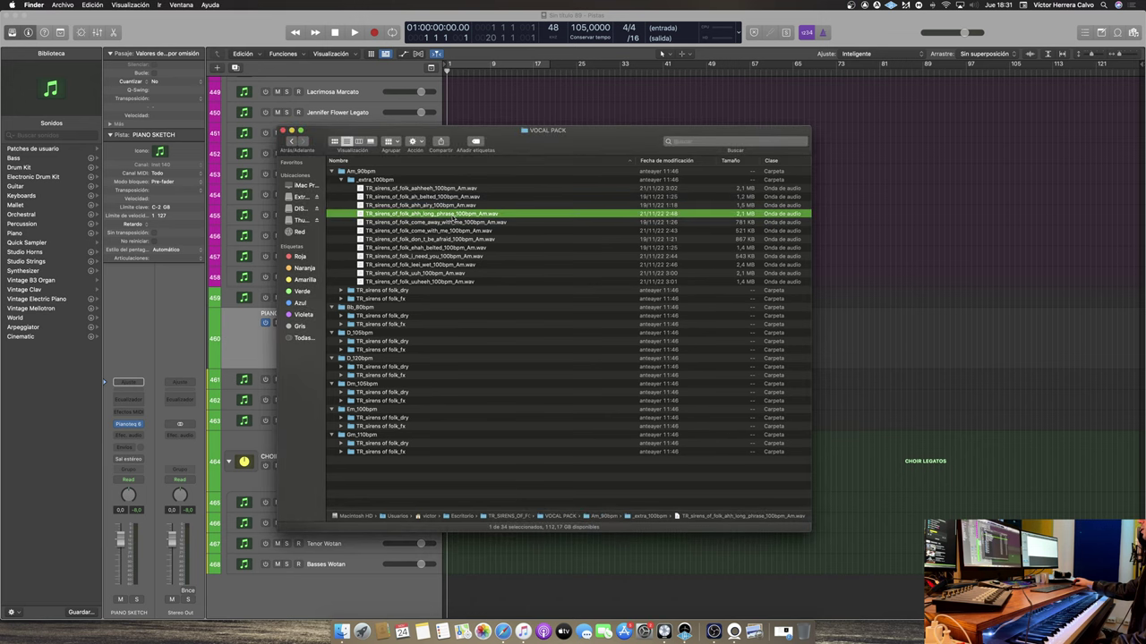
{"action": "key", "text": "super+Tab"}
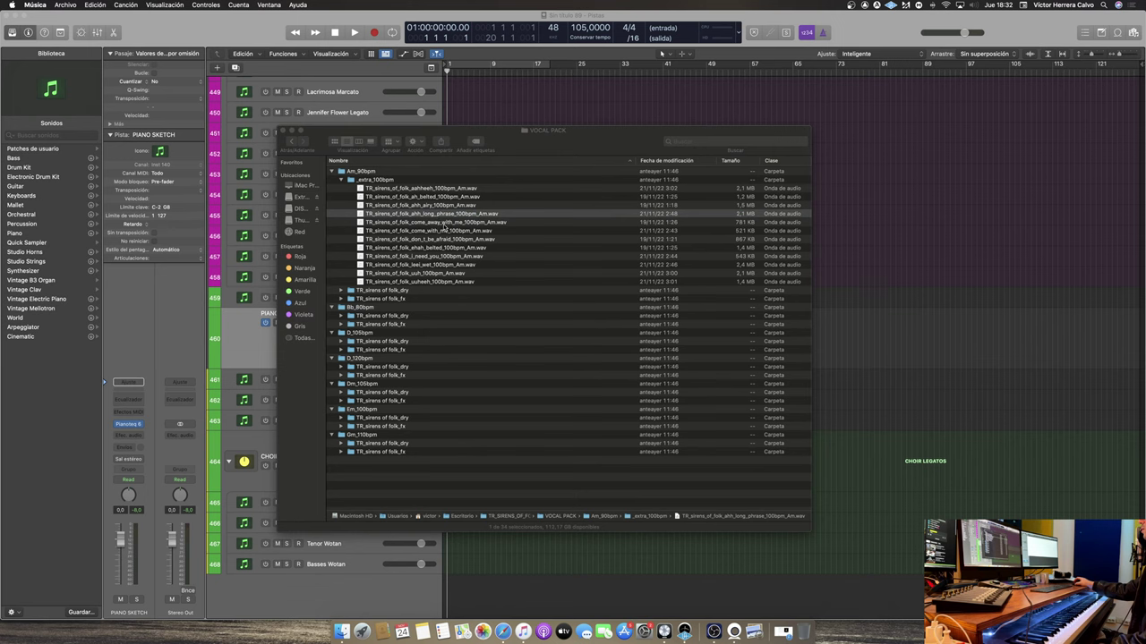
Move the VOCAL PACK window clear of the track names and play the come_away_with_me_100bpm_Am sample
{"action": "left_click_drag", "start_coordinate": [470, 135], "coordinate": [538, 96]}
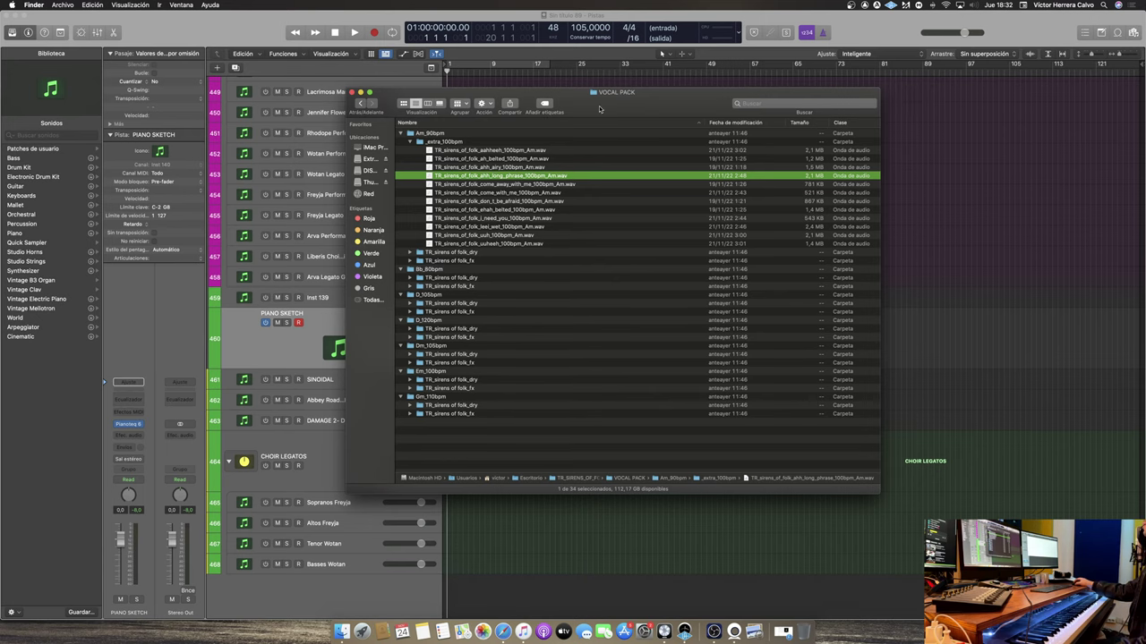
{"action": "left_click_drag", "start_coordinate": [599, 109], "coordinate": [640, 119]}
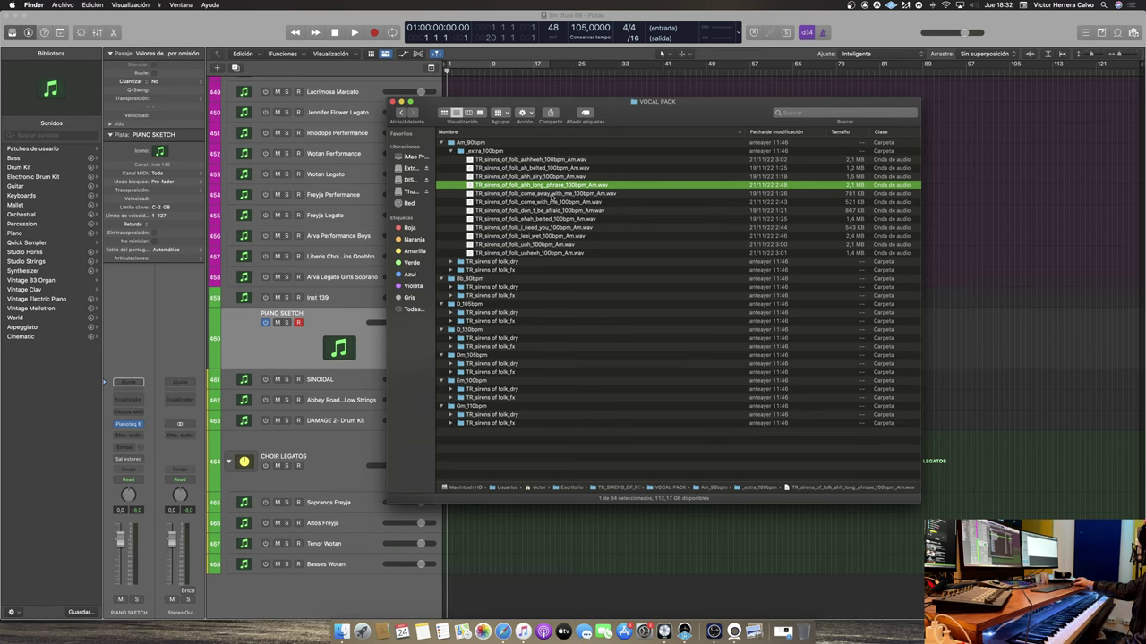
{"action": "left_click", "coordinate": [549, 195]}
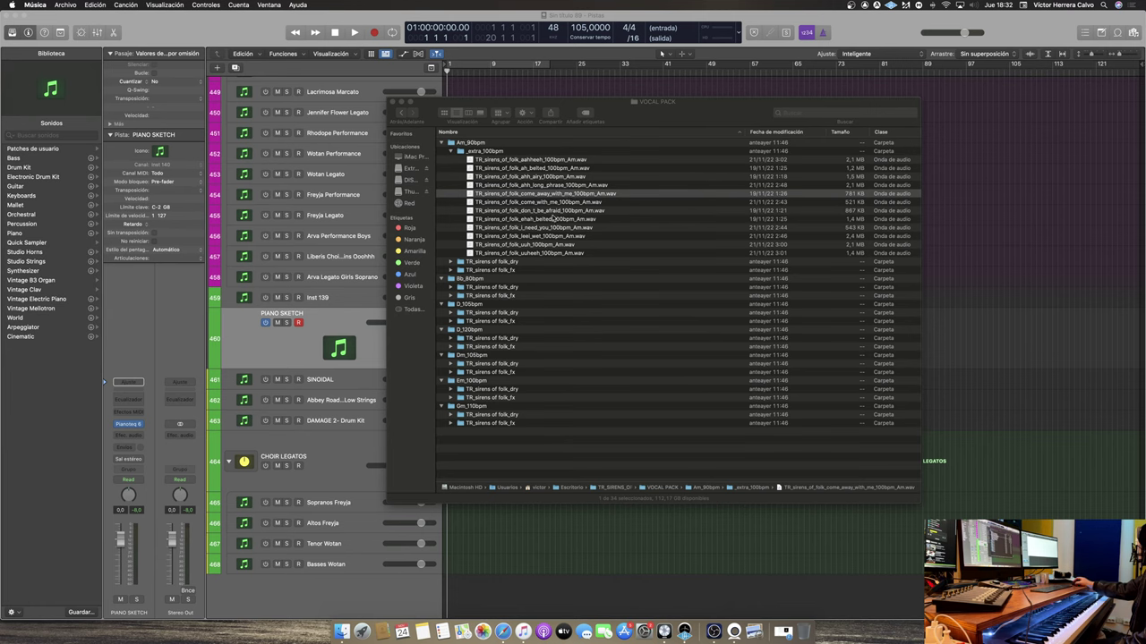
{"action": "left_click", "coordinate": [562, 194]}
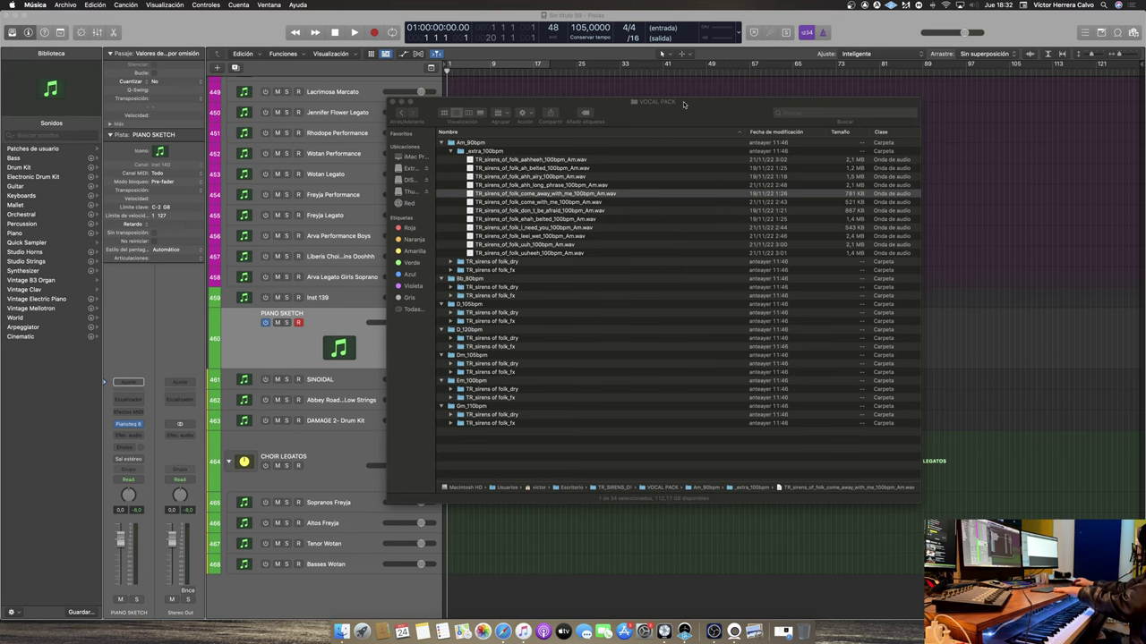
Add TR_sirens_of_folk_come_away_with_me_100bpm_Am.wav to a new audio track at bar 2, importing its tempo and markers into the Logic Pro project
{"action": "left_click_drag", "start_coordinate": [684, 105], "coordinate": [1145, 152]}
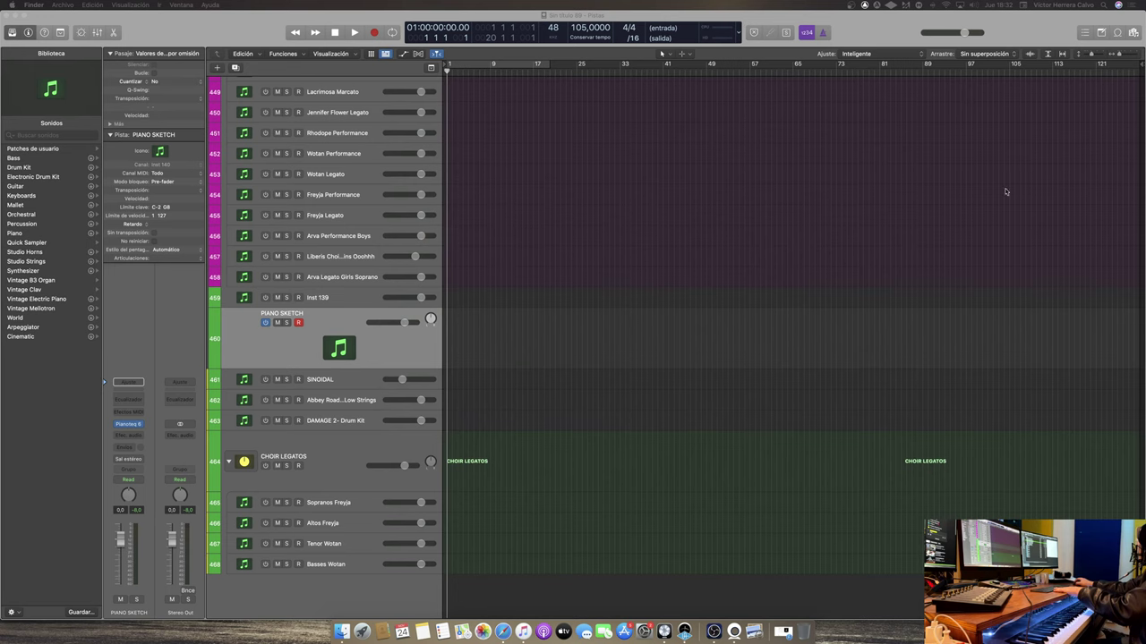
{"action": "scroll", "coordinate": [993, 206], "scroll_direction": "up", "scroll_amount": 2}
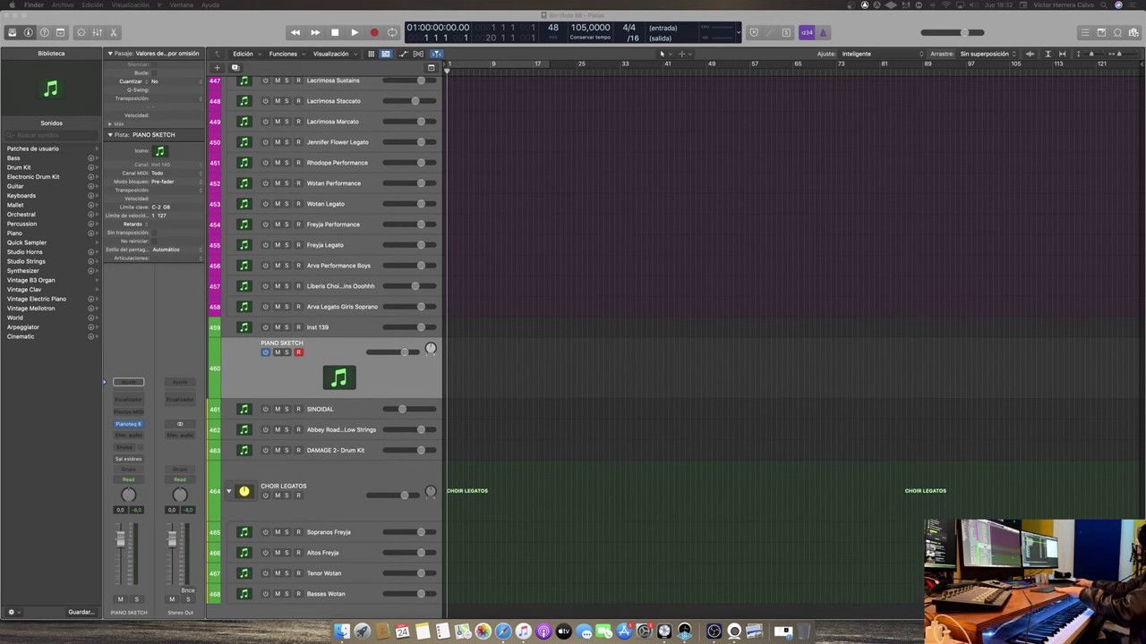
{"action": "left_click_drag", "start_coordinate": [984, 302], "coordinate": [458, 613]}
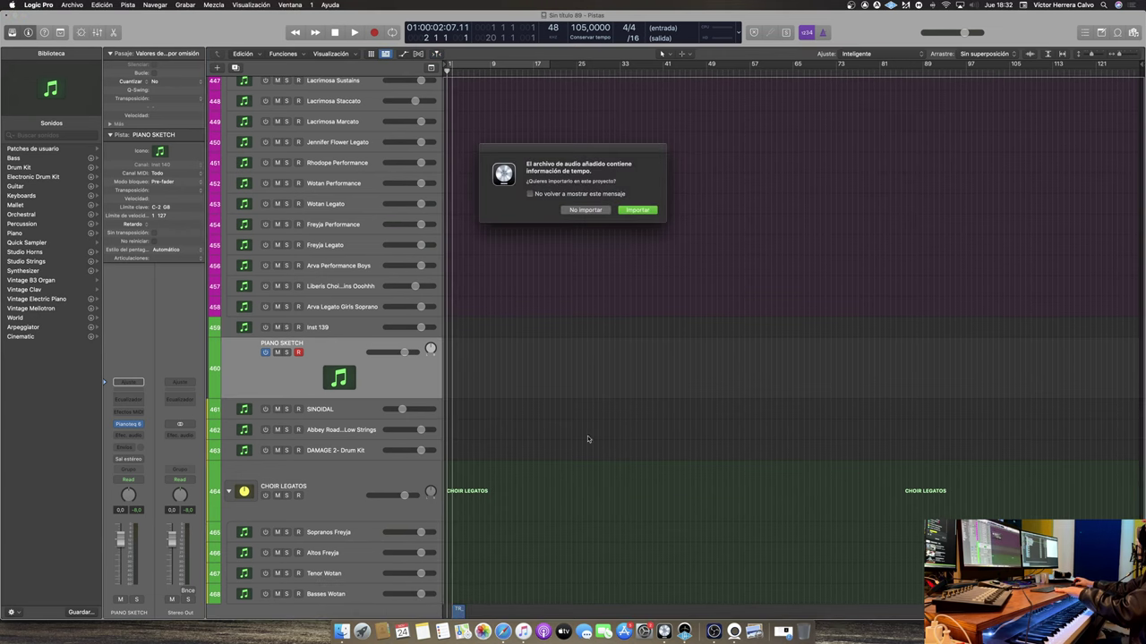
{"action": "left_click", "coordinate": [627, 210]}
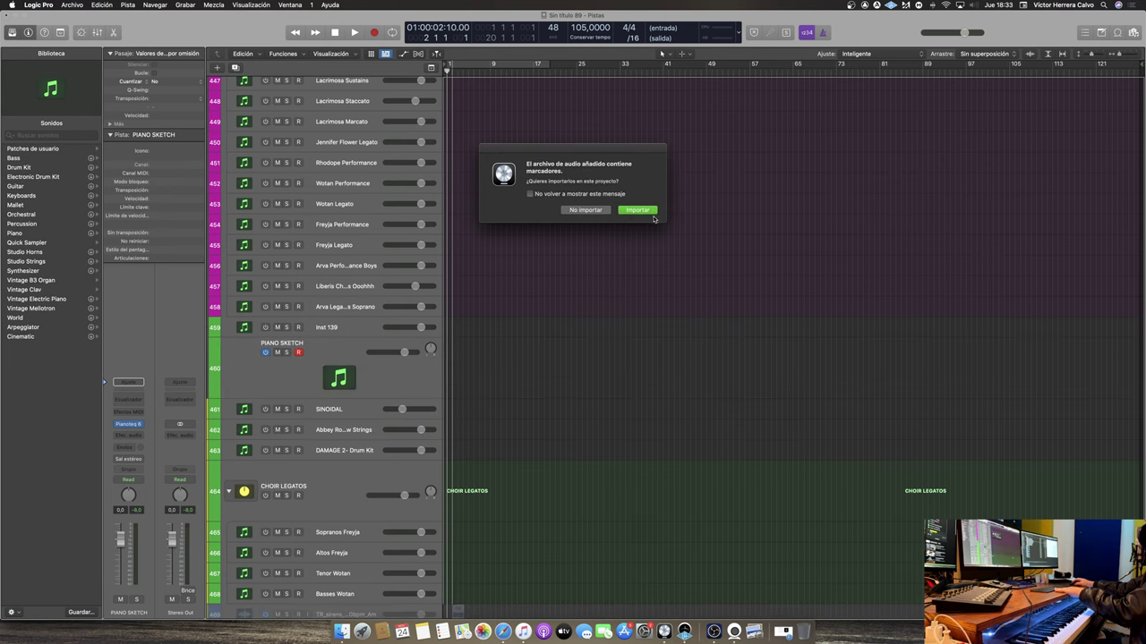
{"action": "left_click", "coordinate": [653, 214]}
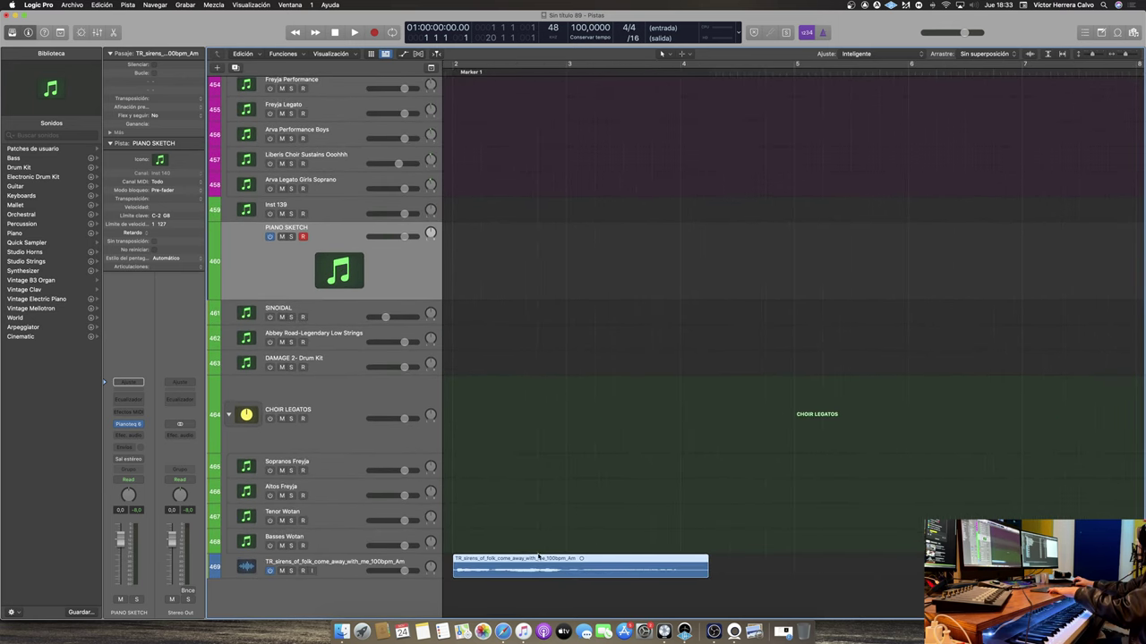
Play the project from the beginning to hear the come_away_with_me clip, and stop playback once it ends
{"action": "left_click", "coordinate": [334, 30]}
{"action": "key", "text": "space"}
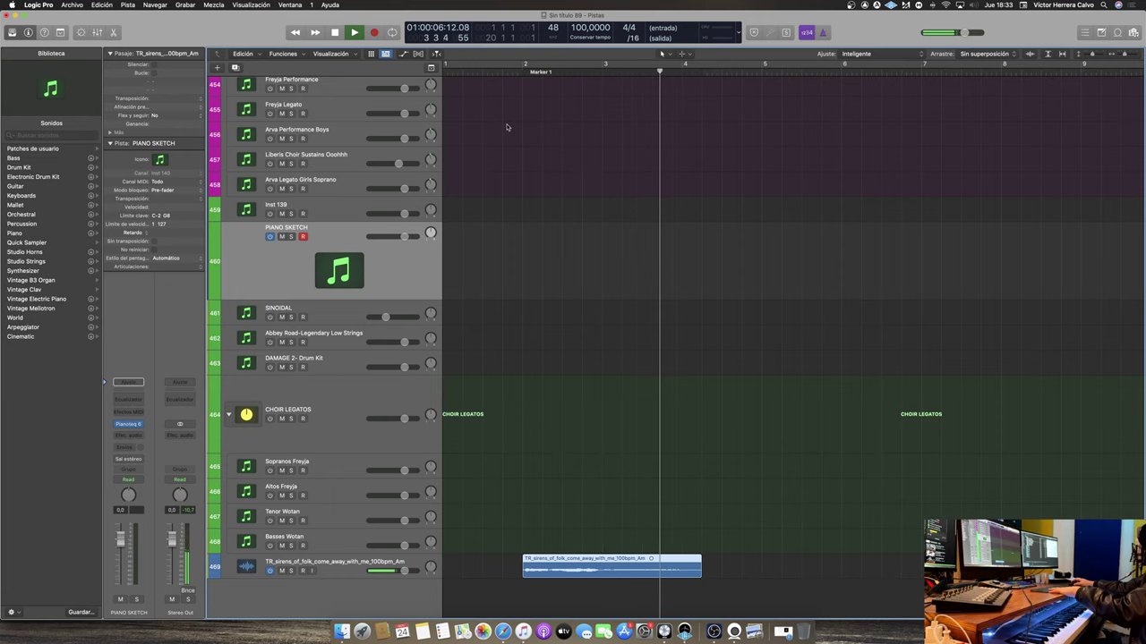
{"action": "key", "text": "space"}
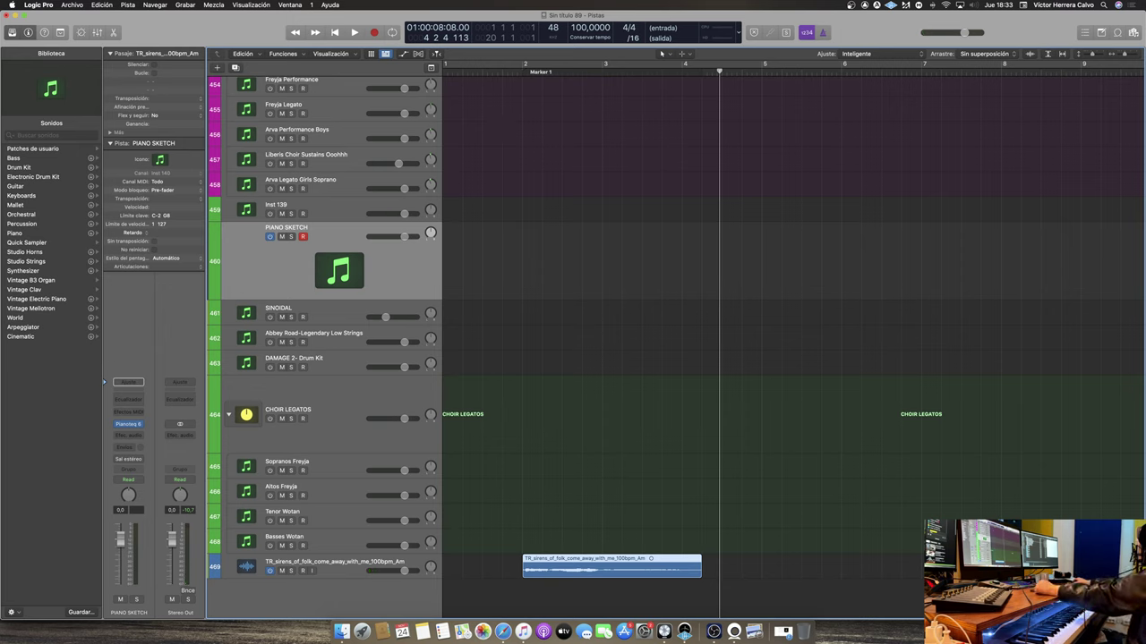
Add the aahheeh_100bpm_Am sample on a new track after the come_away_with_me clip, and shift that first clip about half a bar earlier
{"action": "scroll", "coordinate": [689, 351], "scroll_direction": "down", "scroll_amount": 1}
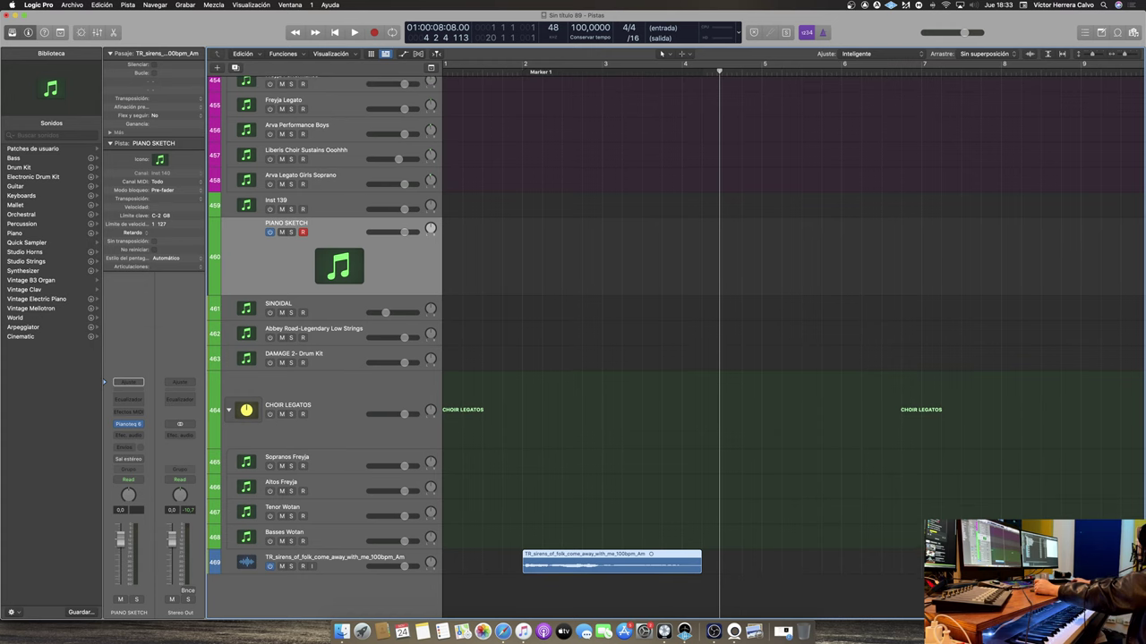
{"action": "left_click_drag", "start_coordinate": [1144, 484], "coordinate": [707, 572]}
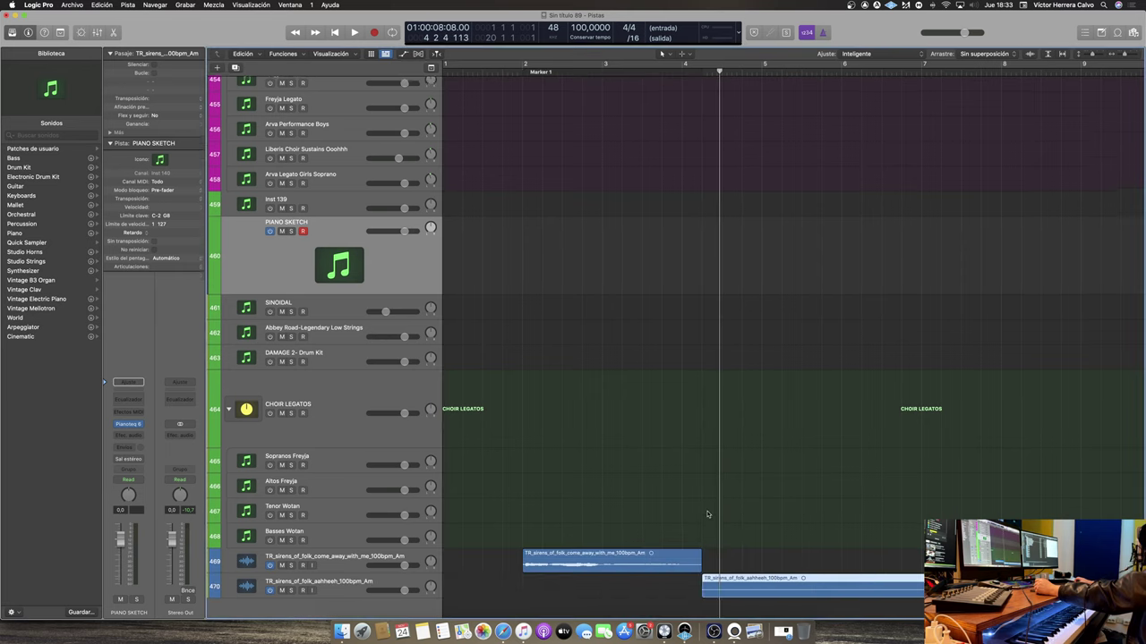
{"action": "key", "text": "super+Left"}
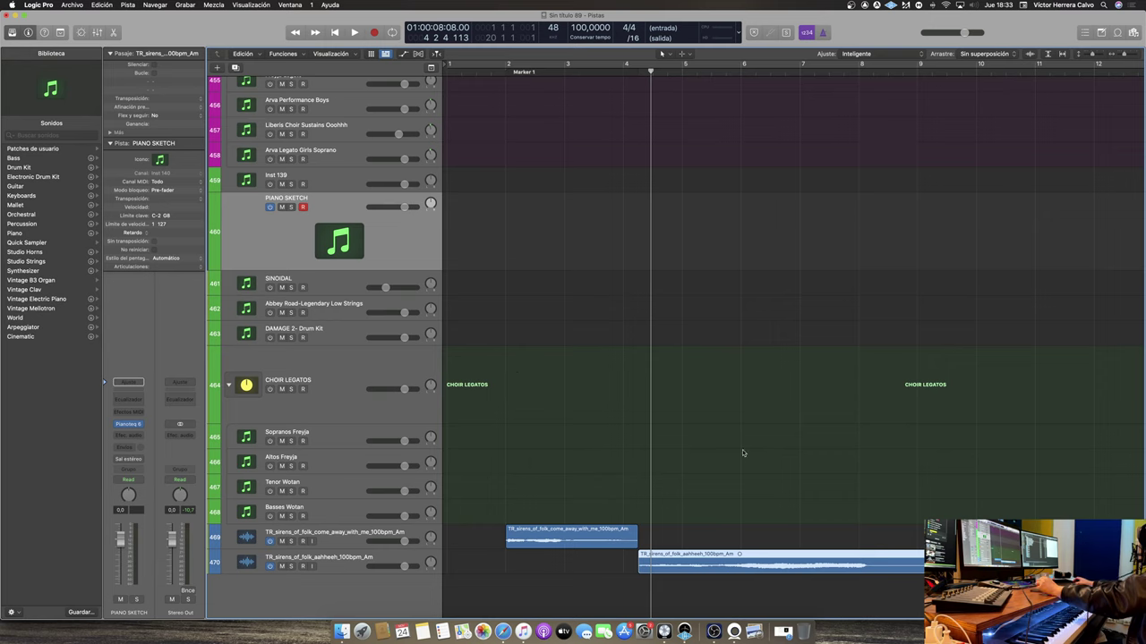
{"action": "left_click_drag", "start_coordinate": [613, 530], "coordinate": [583, 530]}
Play back the aahheeh clip on the new track to its end and look over the arrangement around it
{"action": "left_click", "coordinate": [620, 82]}
{"action": "key", "text": "space"}
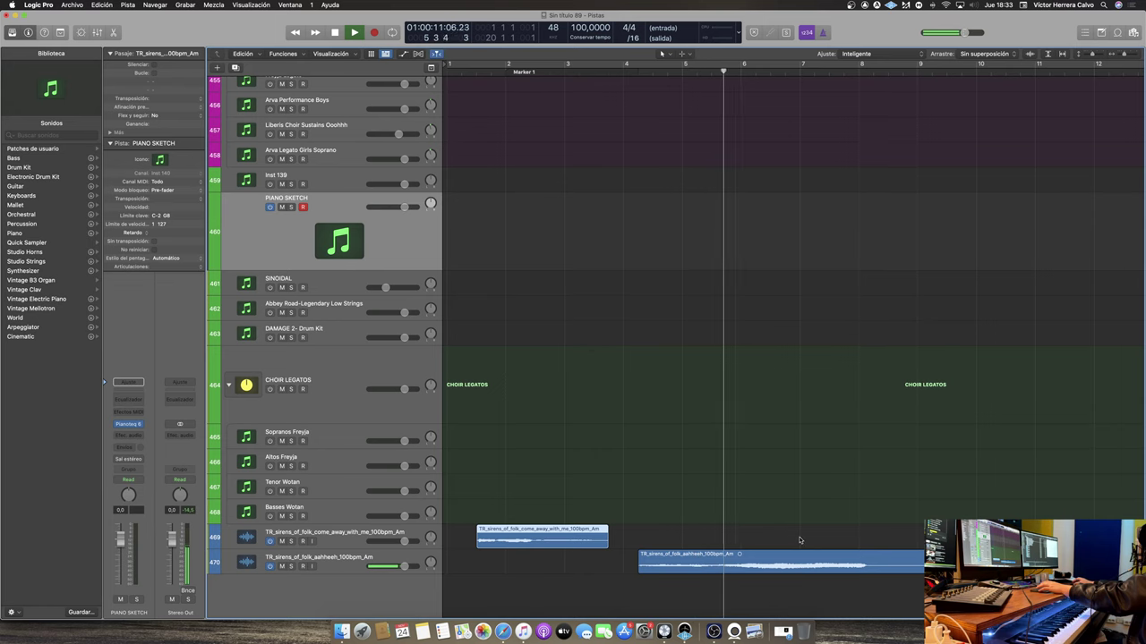
{"action": "scroll", "coordinate": [834, 560], "scroll_direction": "right", "scroll_amount": 5}
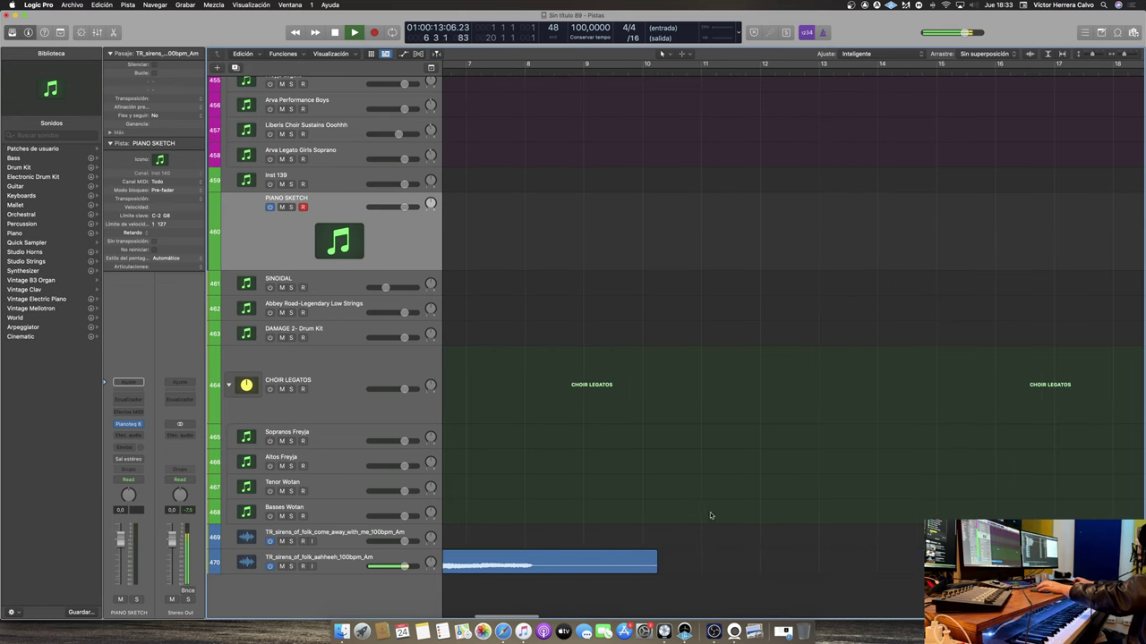
{"action": "scroll", "coordinate": [597, 511], "scroll_direction": "left", "scroll_amount": 2}
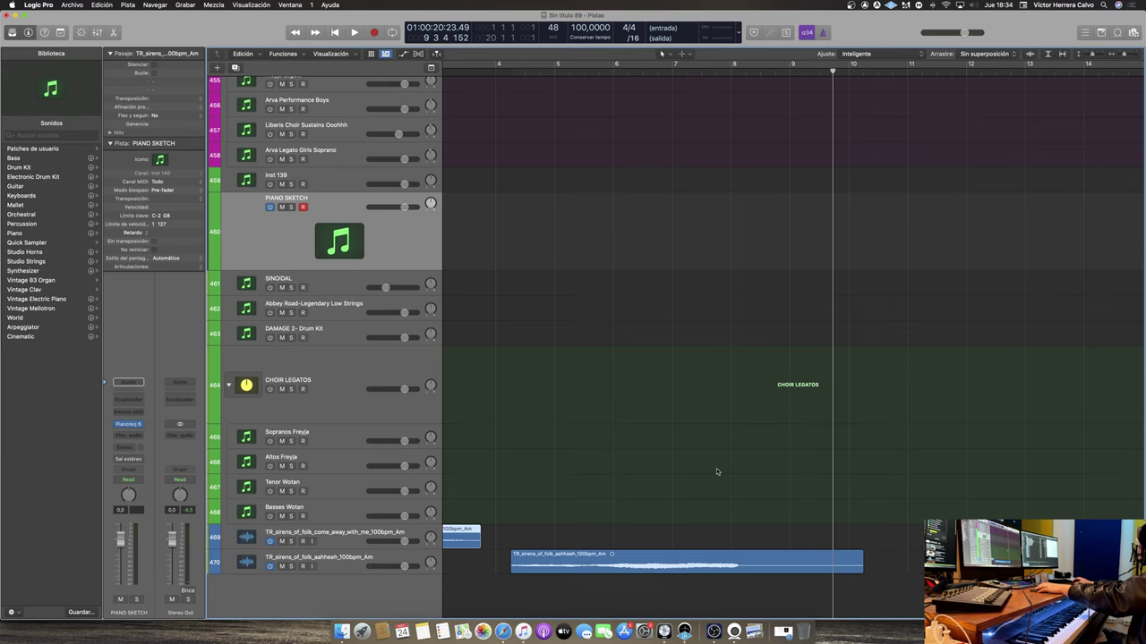
{"action": "scroll", "coordinate": [716, 468], "scroll_direction": "left", "scroll_amount": 4}
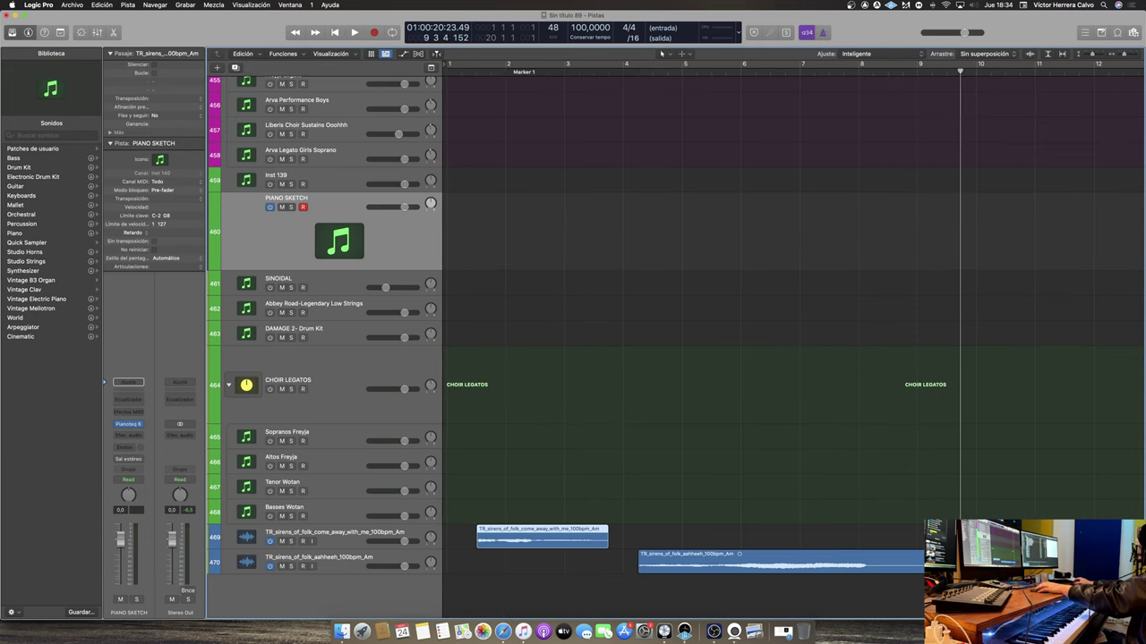
{"action": "scroll", "coordinate": [965, 374], "scroll_direction": "right", "scroll_amount": 5}
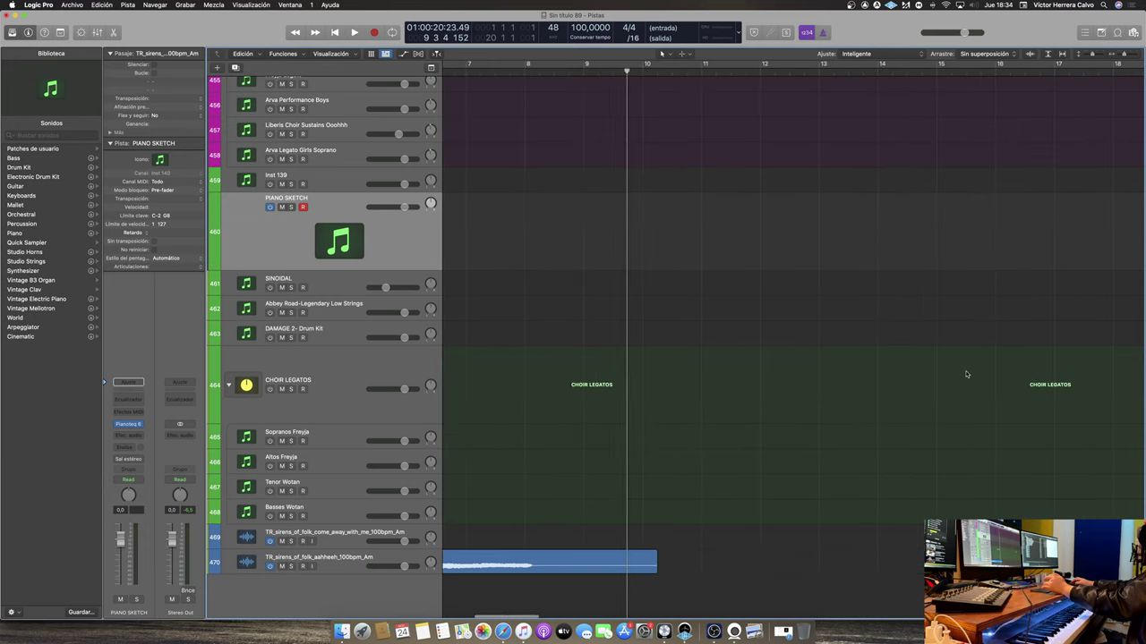
Place another vocal sample on the come_away_with_me track at bar 11 and play it back
{"action": "scroll", "coordinate": [683, 415], "scroll_direction": "down", "scroll_amount": 3}
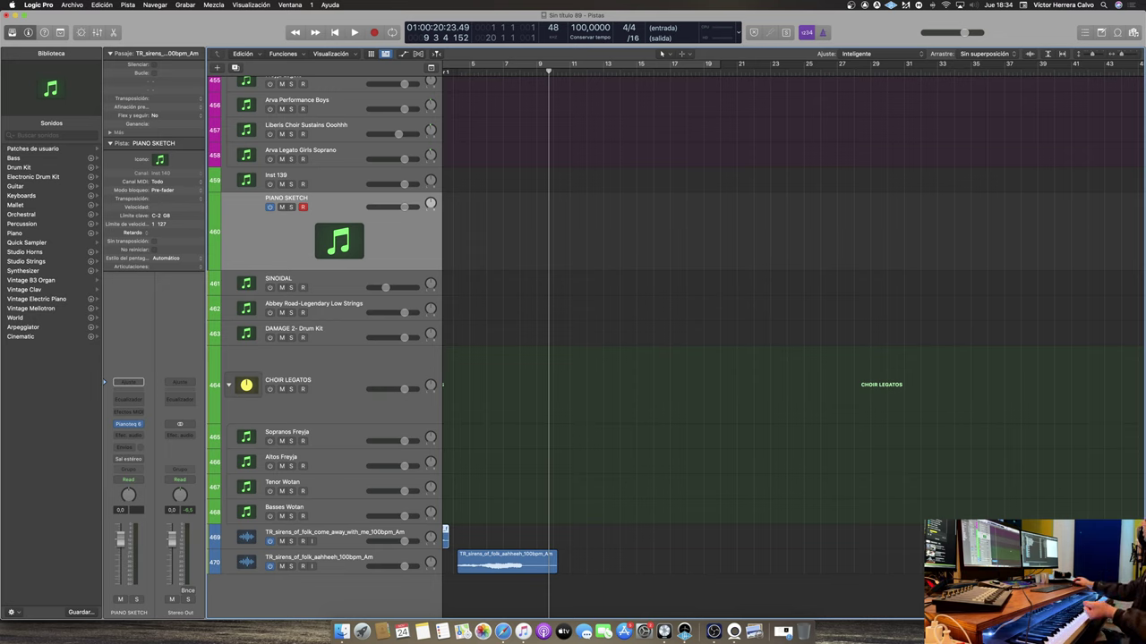
{"action": "left_click_drag", "start_coordinate": [1144, 465], "coordinate": [576, 547]}
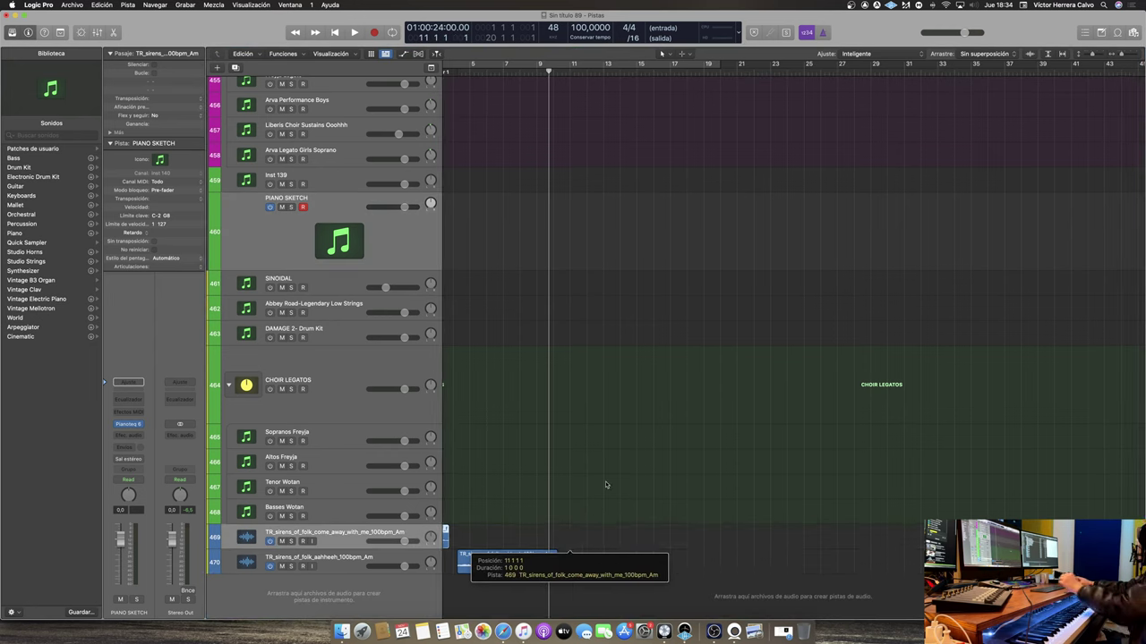
{"action": "scroll", "coordinate": [580, 501], "scroll_direction": "left", "scroll_amount": 3}
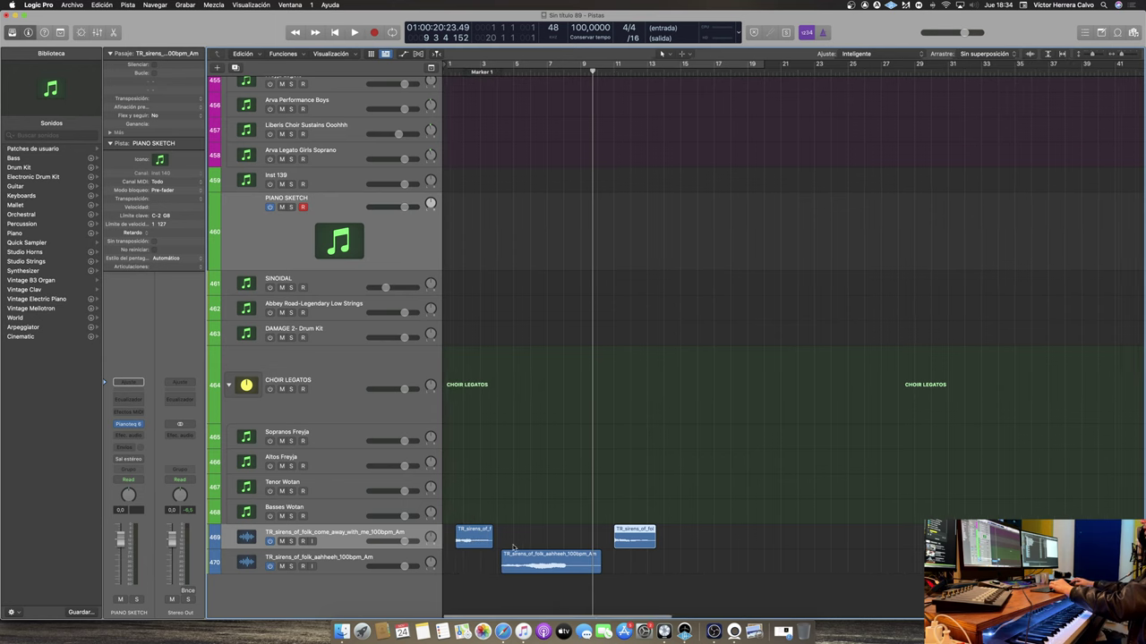
{"action": "key", "text": "space"}
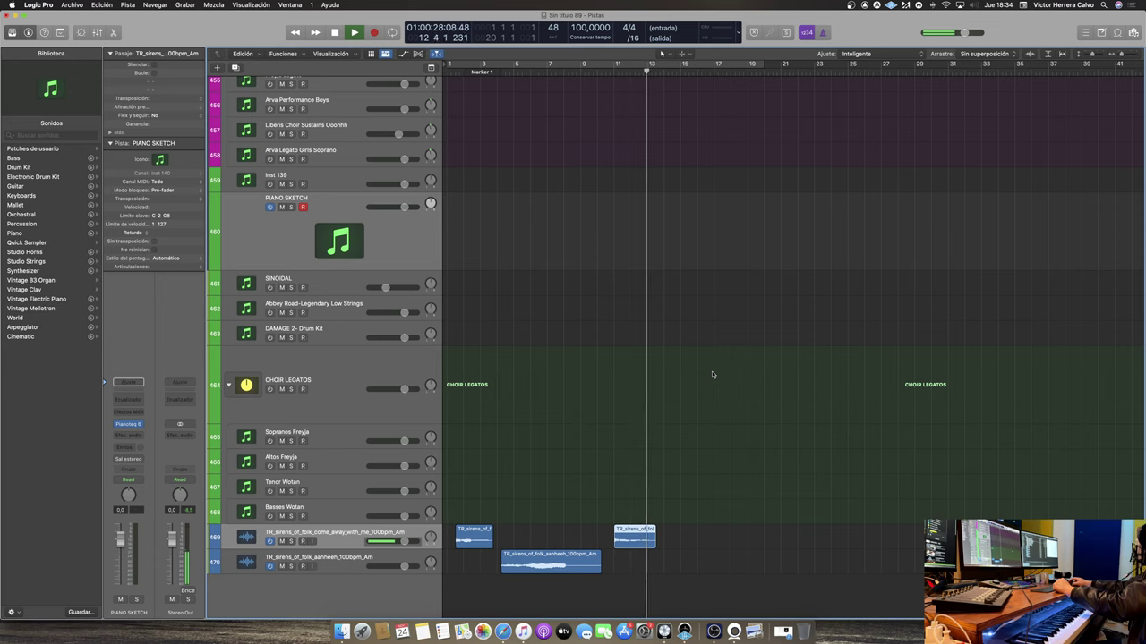
{"action": "key", "text": "space"}
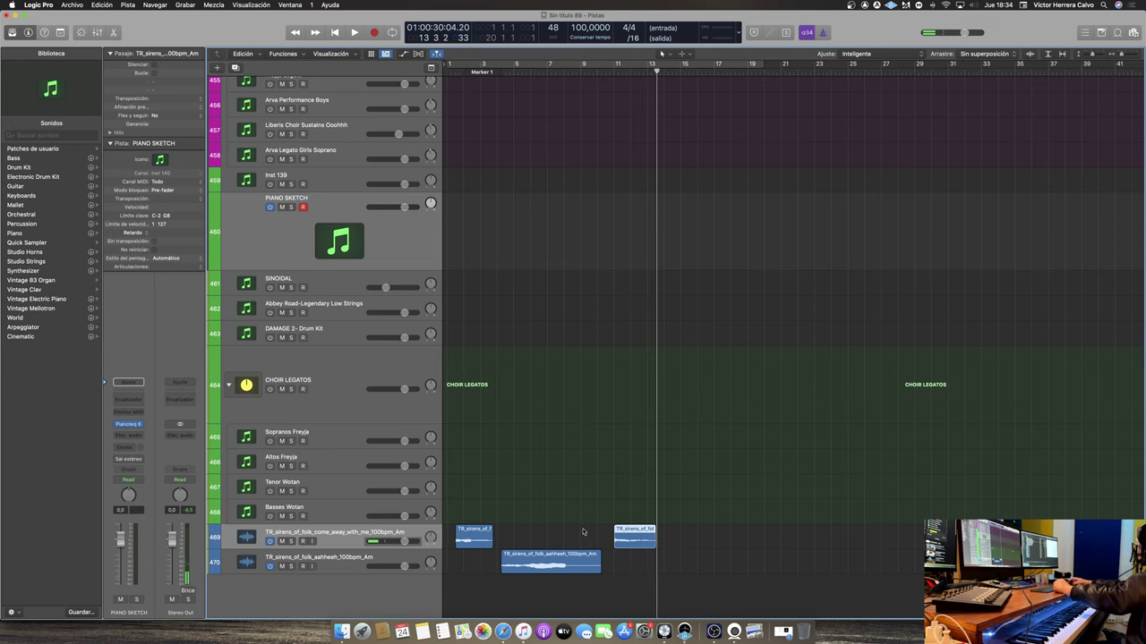
Return to the VOCAL PACK window, collapse _extra_100bpm, and expand the dry and fx folders inside Am_90bpm
{"action": "scroll", "coordinate": [582, 531], "scroll_direction": "up", "scroll_amount": 1}
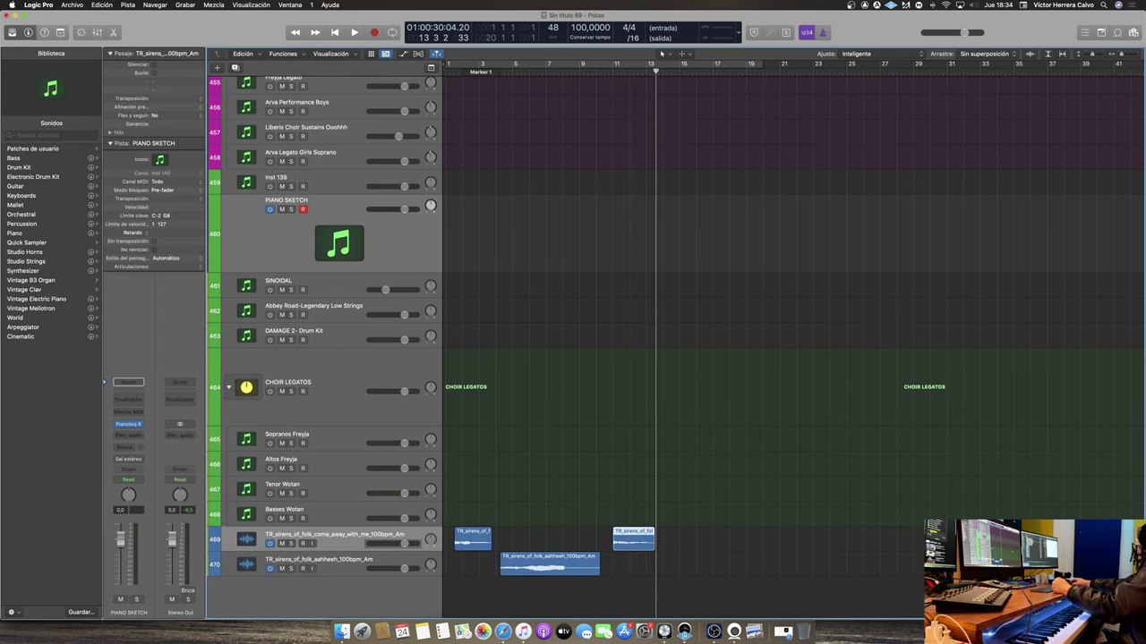
{"action": "key", "text": "super+Tab"}
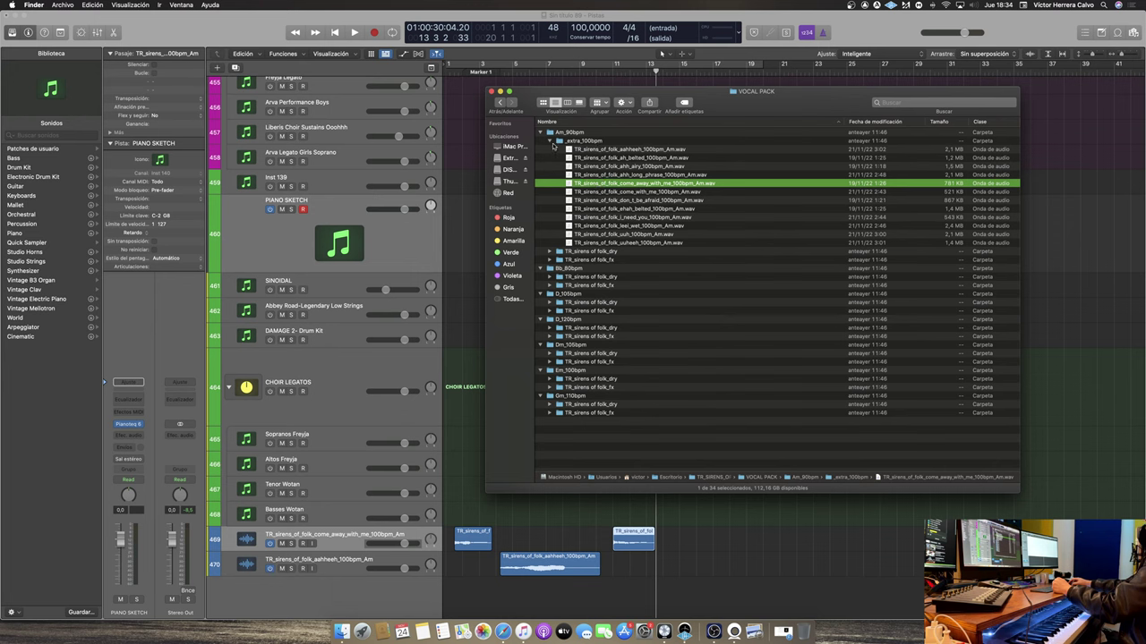
{"action": "left_click", "coordinate": [553, 143]}
{"action": "left_click", "coordinate": [548, 141]}
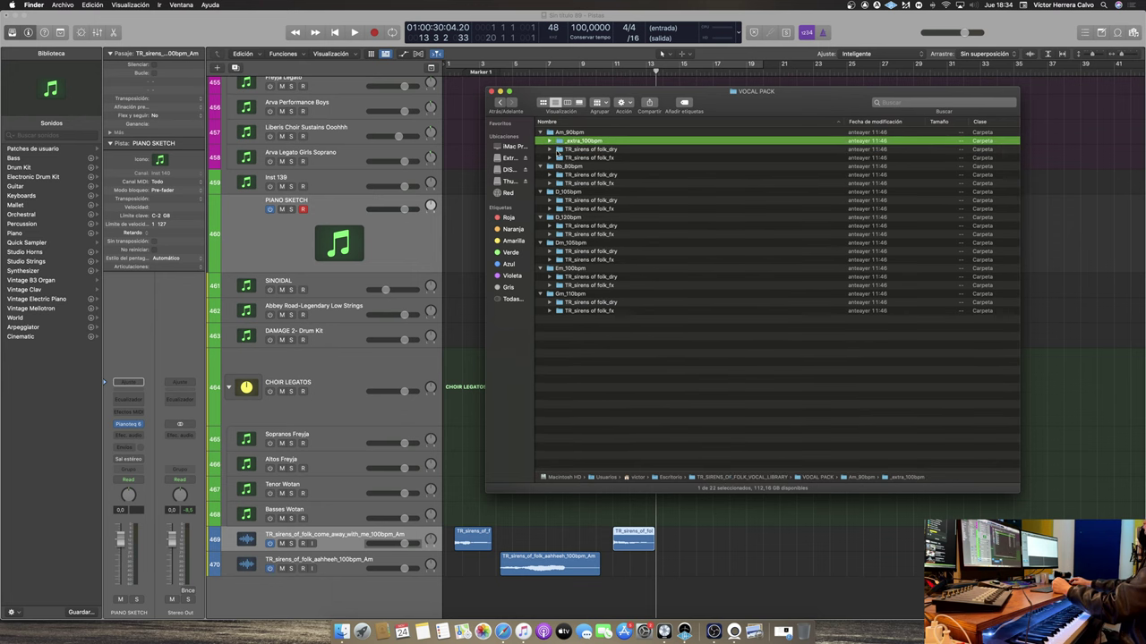
{"action": "left_click", "coordinate": [548, 149]}
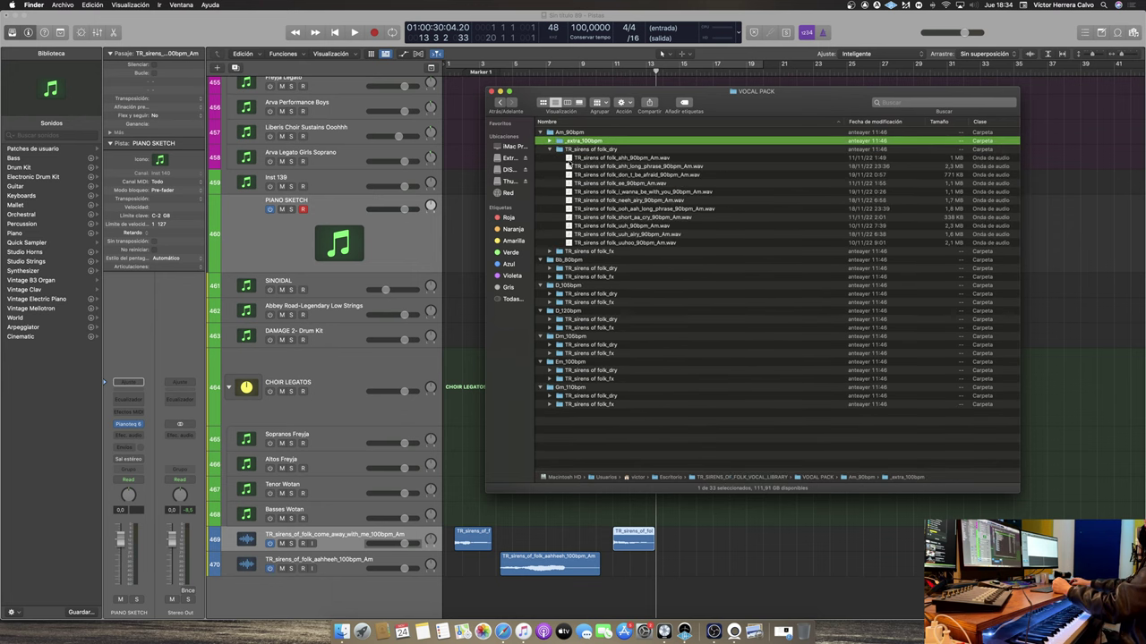
{"action": "left_click", "coordinate": [550, 149]}
{"action": "left_click", "coordinate": [550, 150]}
{"action": "left_click", "coordinate": [548, 252]}
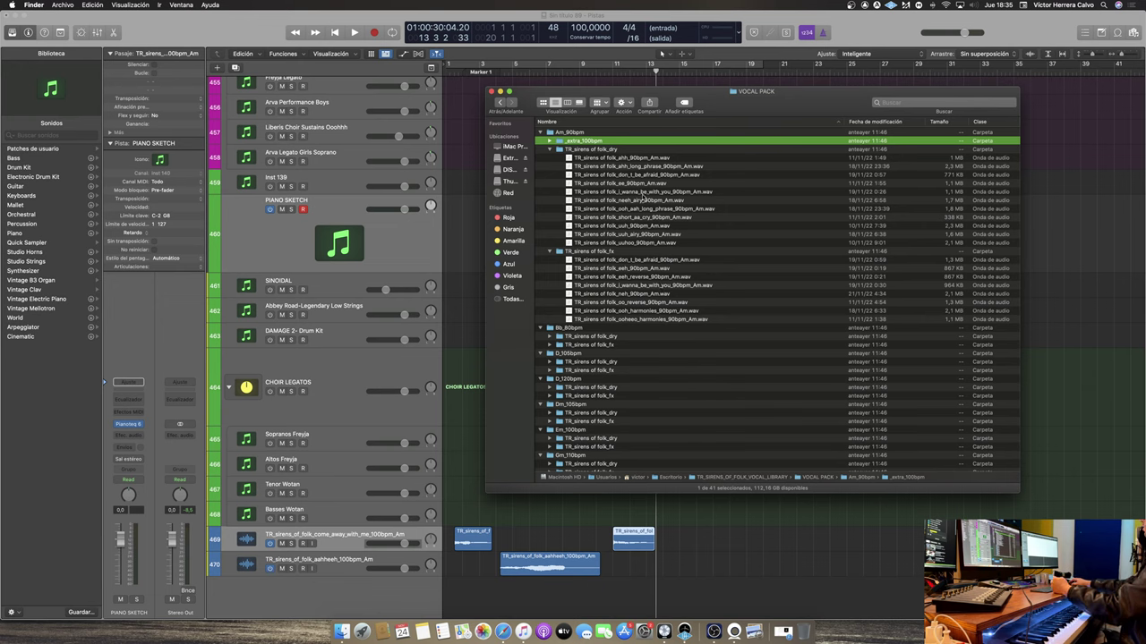
Place the dry i_wanna_be_with_you_90bpm_Am sample on the aahheeh track at about bar 16
{"action": "left_click_drag", "start_coordinate": [629, 198], "coordinate": [699, 566]}
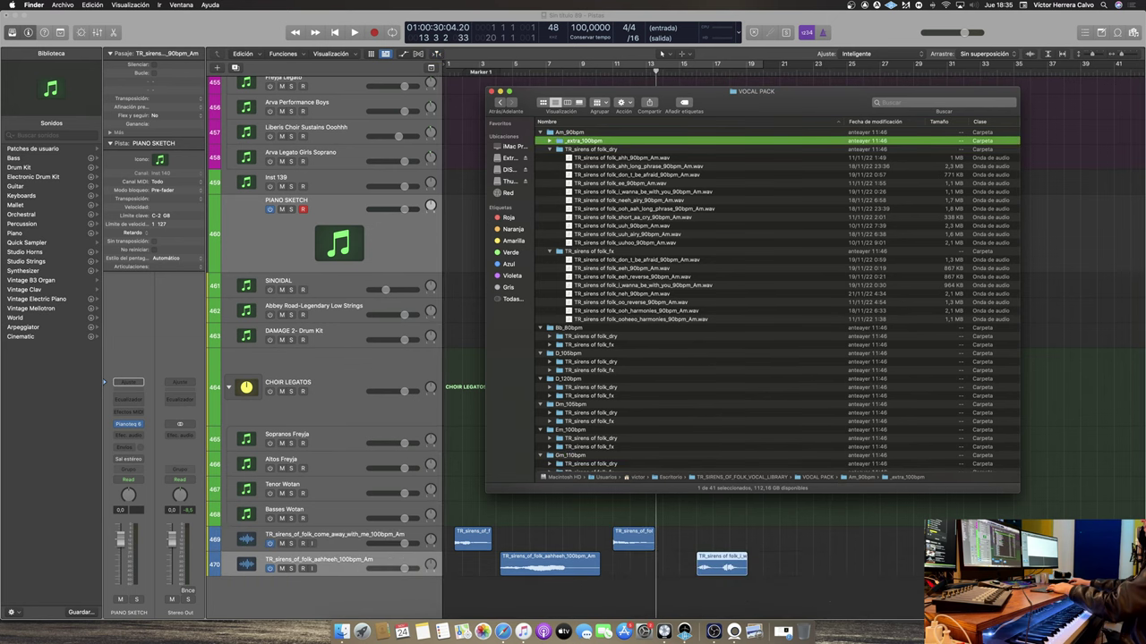
Play back the dry i_wanna_be_with_you clip on the aahheeh track, starting from about bar 15
{"action": "left_click", "coordinate": [685, 75]}
{"action": "left_click", "coordinate": [691, 71]}
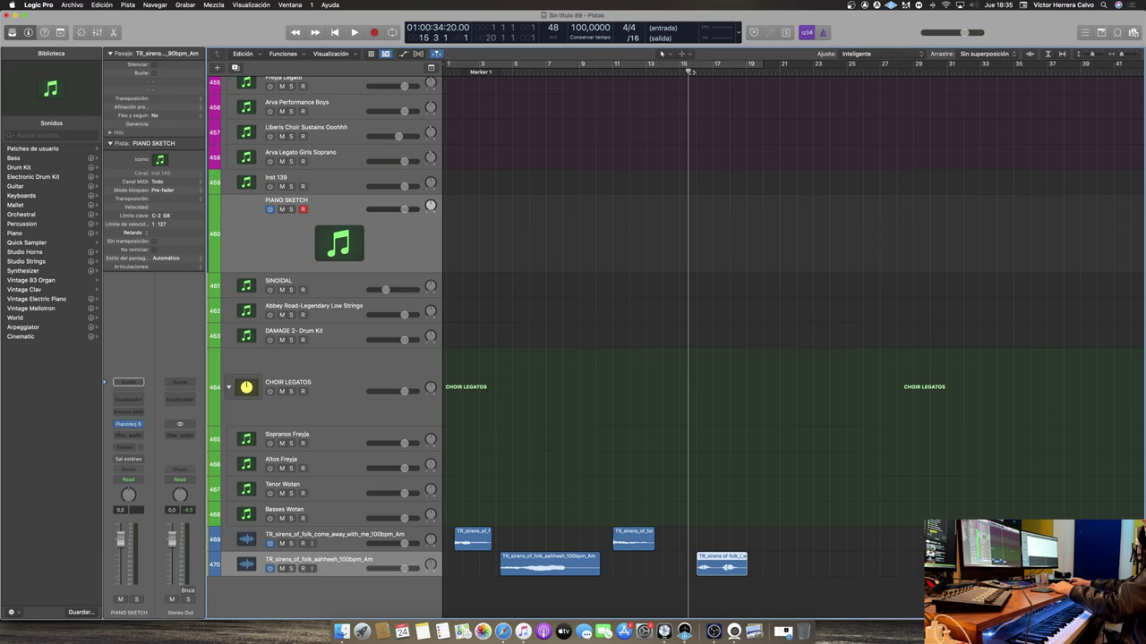
{"action": "key", "text": "space"}
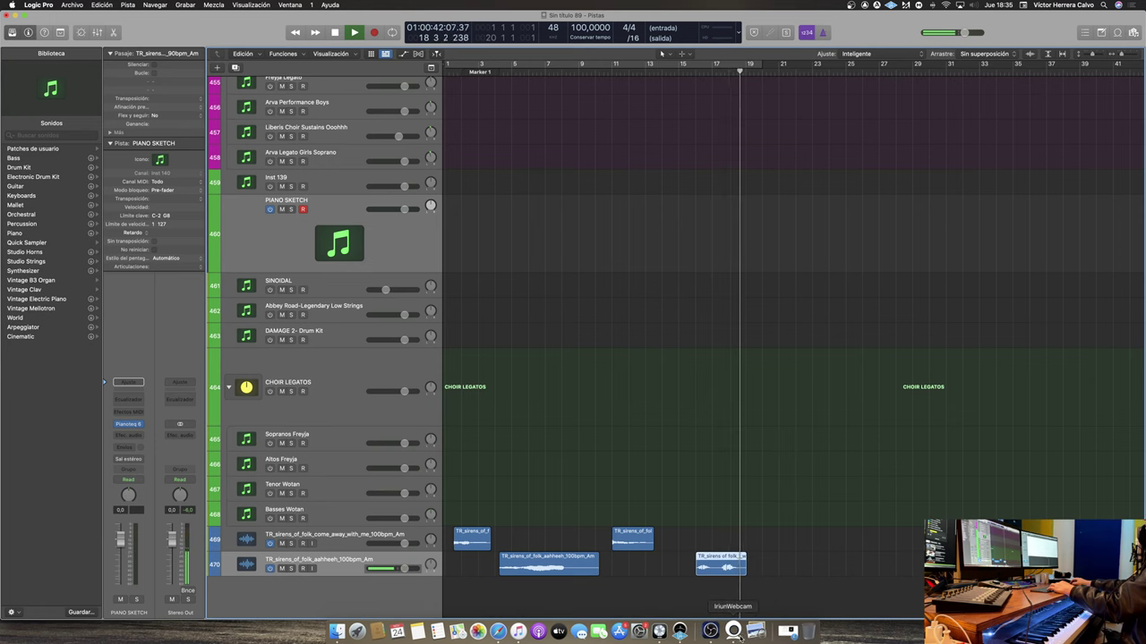
Reposition the VOCAL PACK window over the arrangement, return to Logic Pro and stop the playback
{"action": "key", "text": "ctrl+Up"}
{"action": "left_click", "coordinate": [953, 175]}
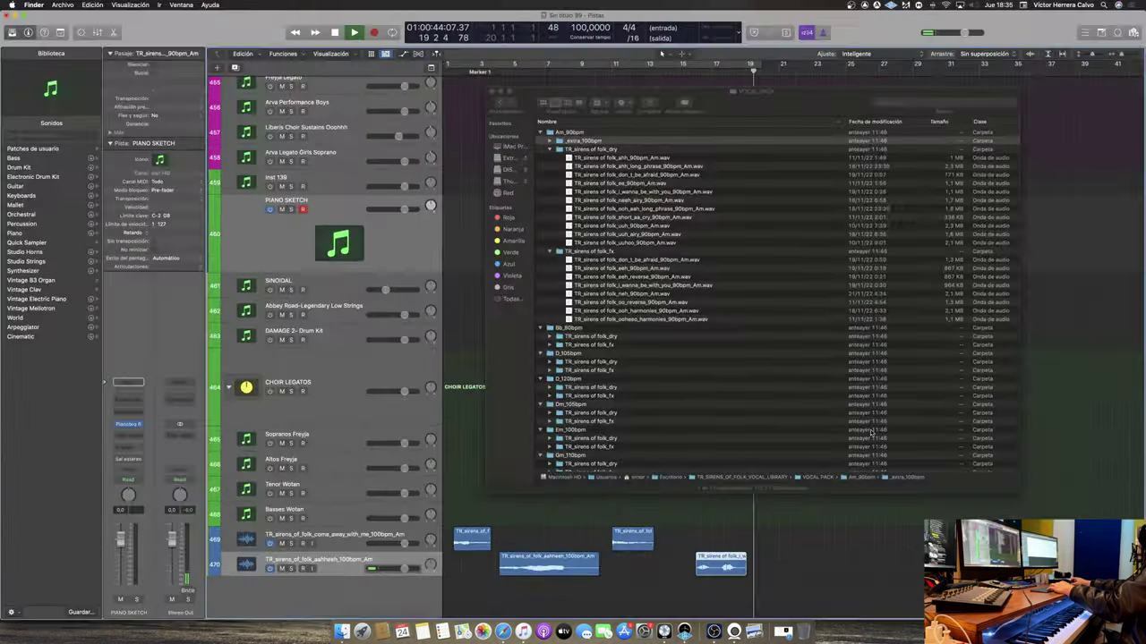
{"action": "left_click_drag", "start_coordinate": [712, 484], "coordinate": [764, 472]}
{"action": "key", "text": "space"}
{"action": "key", "text": "space"}
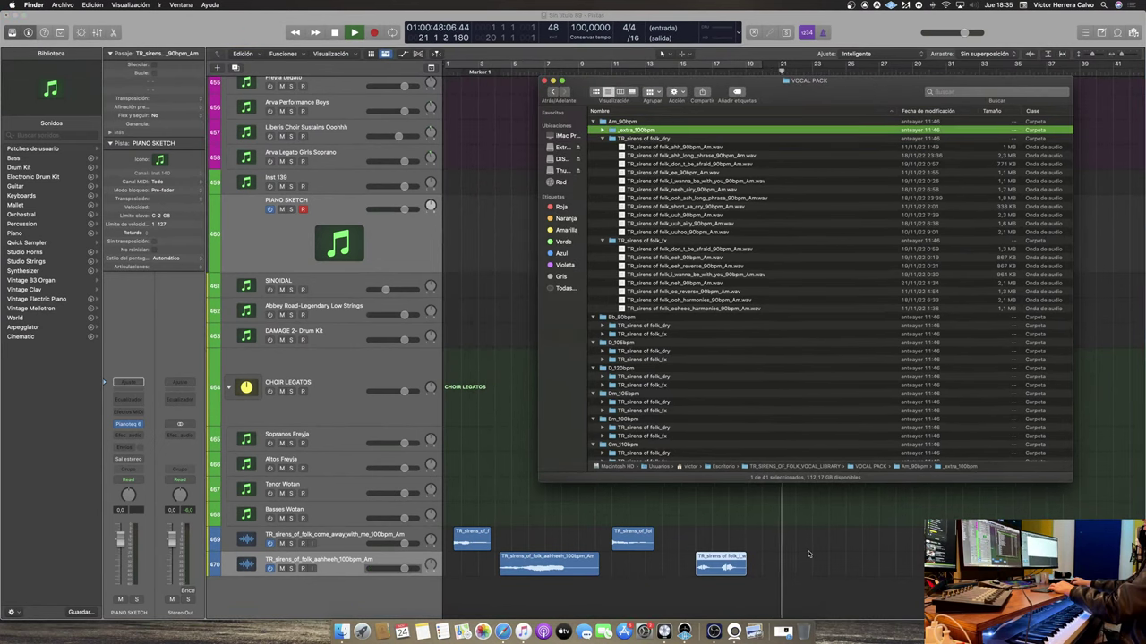
{"action": "left_click", "coordinate": [730, 491]}
{"action": "key", "text": "space"}
Open the dry i_wanna_be_with_you clip in the audio editor and play it through from just before bar 16
{"action": "left_click", "coordinate": [723, 572]}
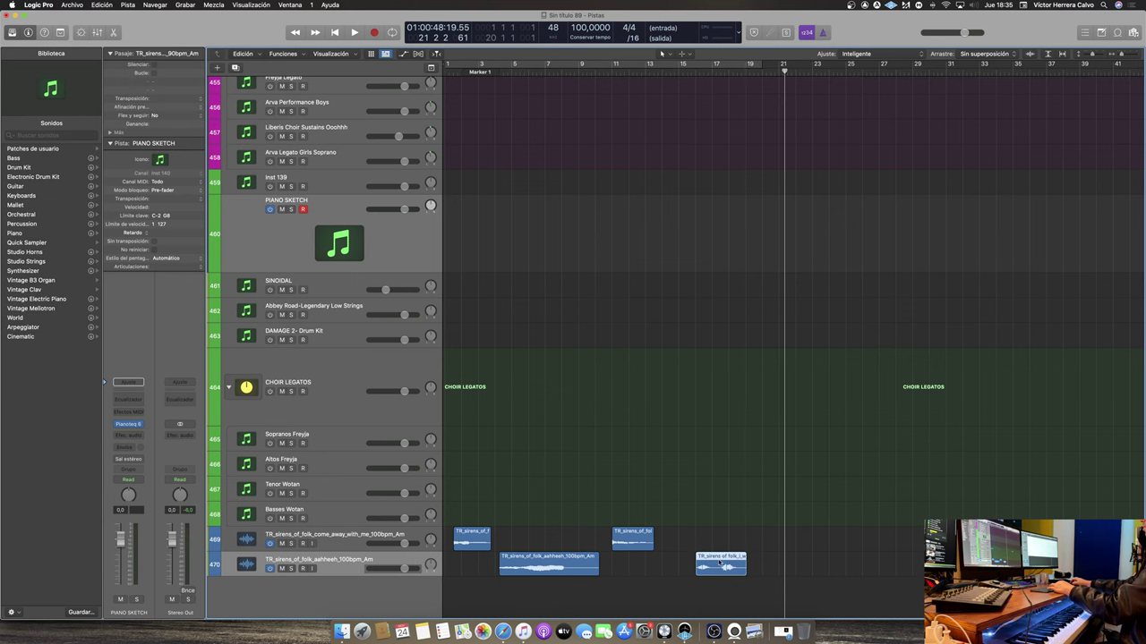
{"action": "key", "text": "e"}
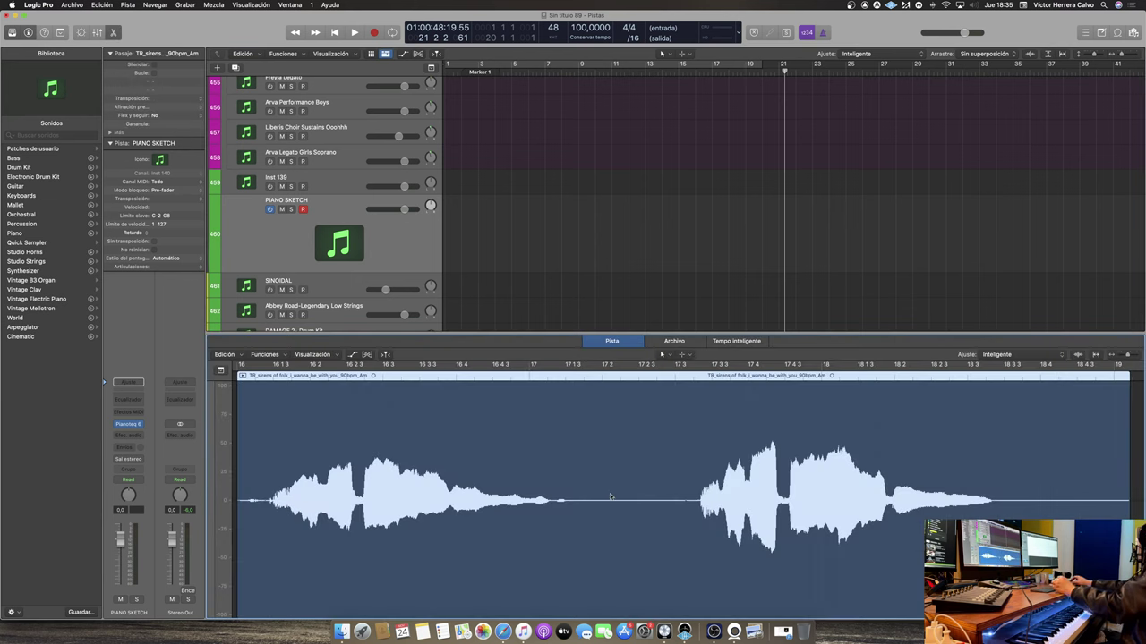
{"action": "scroll", "coordinate": [420, 410], "scroll_direction": "left", "scroll_amount": 5}
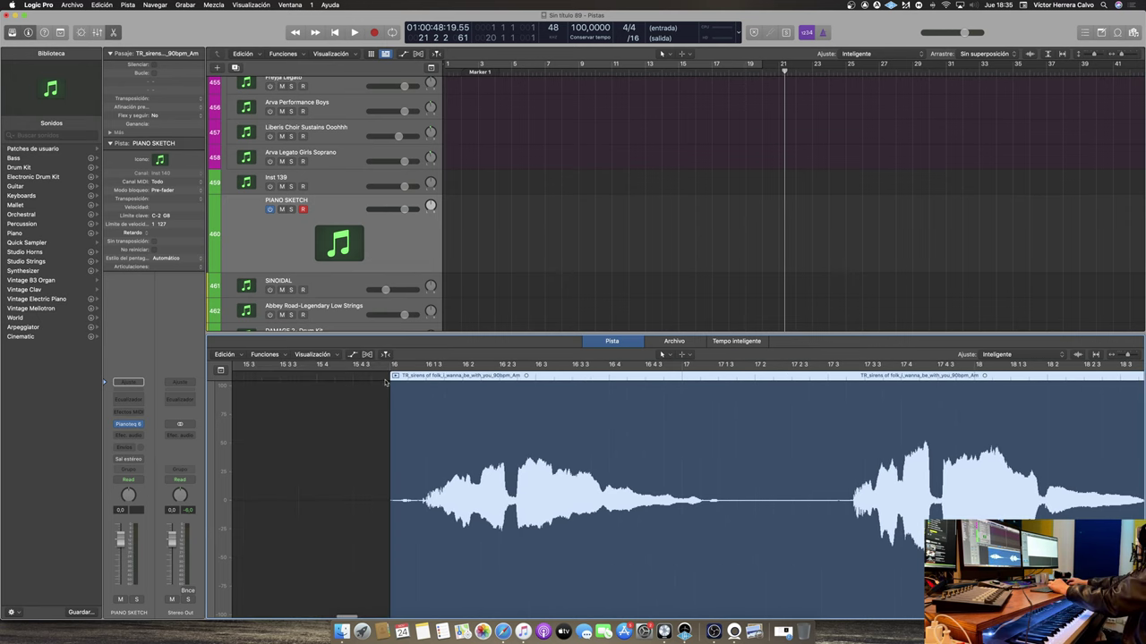
{"action": "left_click", "coordinate": [385, 382]}
{"action": "scroll", "coordinate": [504, 535], "scroll_direction": "right", "scroll_amount": 4}
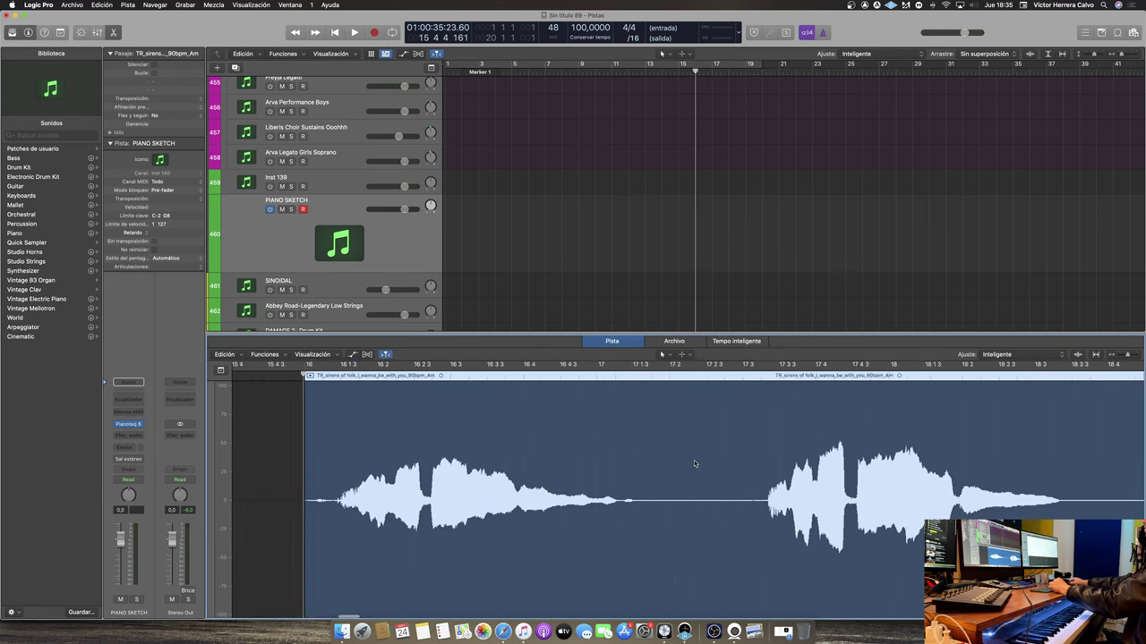
{"action": "key", "text": "space"}
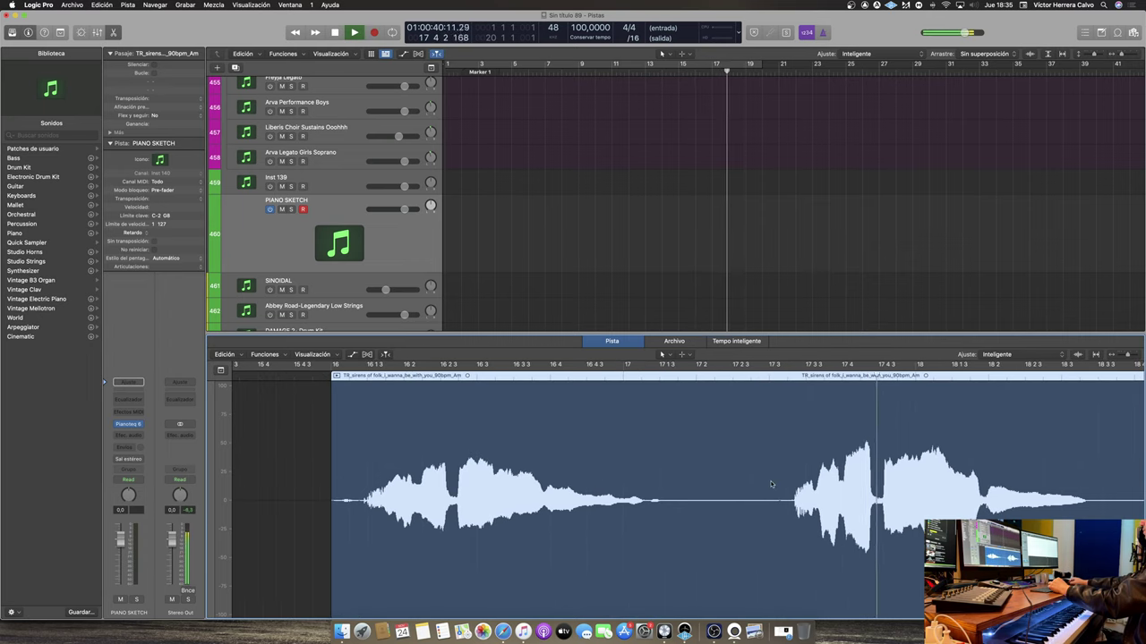
{"action": "scroll", "coordinate": [701, 488], "scroll_direction": "right", "scroll_amount": 5}
{"action": "scroll", "coordinate": [769, 484], "scroll_direction": "right", "scroll_amount": 2}
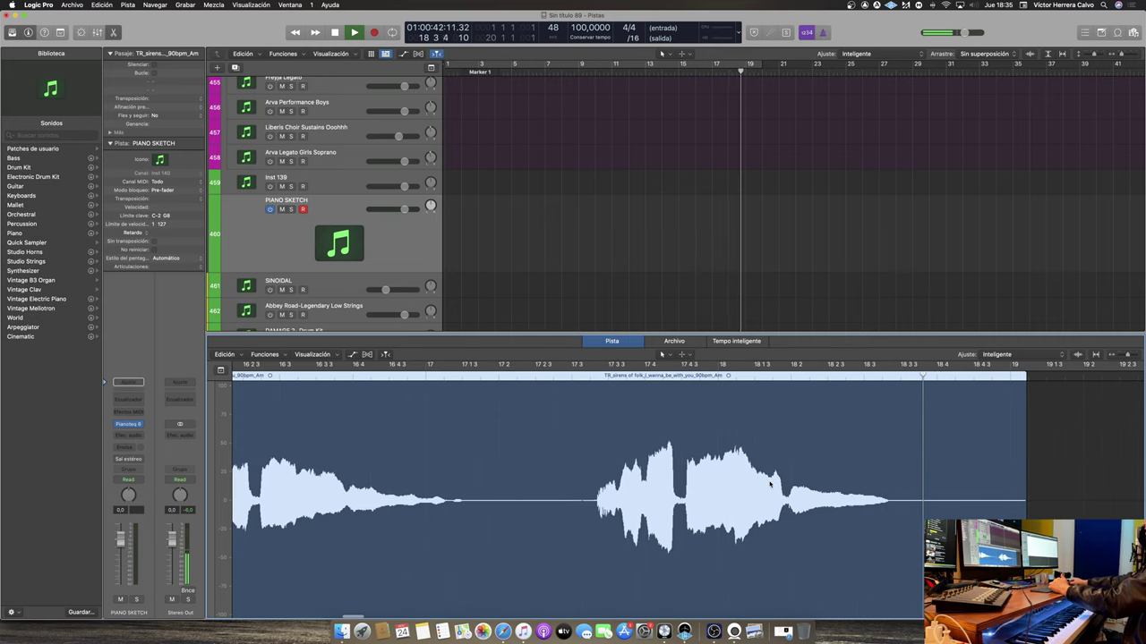
{"action": "key", "text": "space"}
Split the i_wanna_be_with_you clip at 17 3 1 between its two phrases and shift the second part to about 17 4 2
{"action": "left_click", "coordinate": [571, 374]}
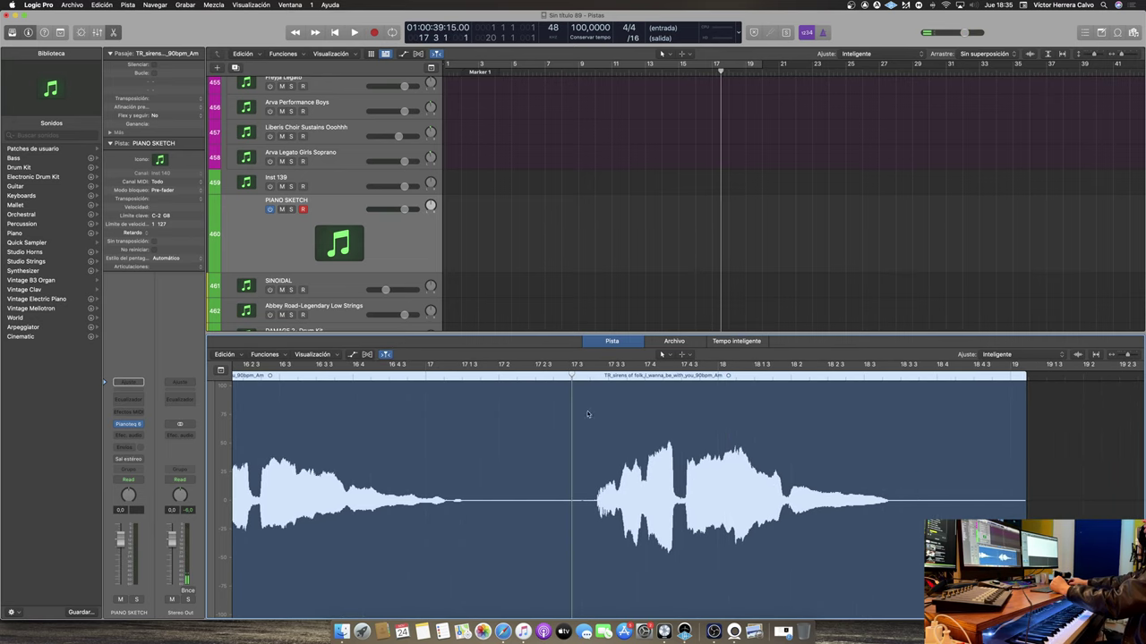
{"action": "right_click", "coordinate": [582, 459]}
{"action": "left_click", "coordinate": [580, 524]}
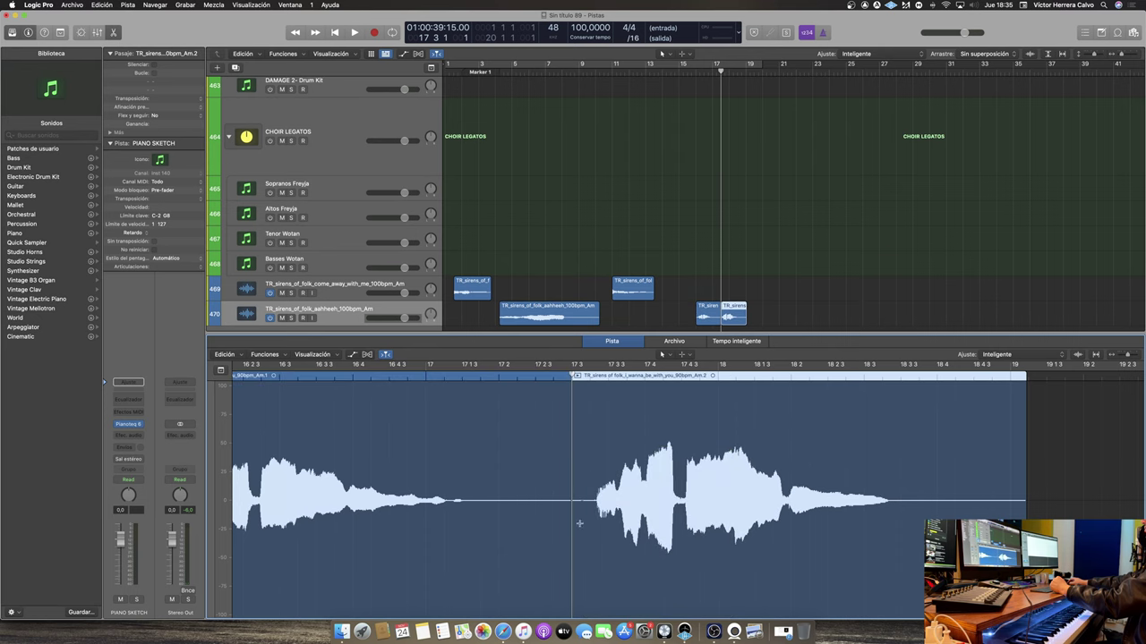
{"action": "scroll", "coordinate": [515, 476], "scroll_direction": "left", "scroll_amount": 3}
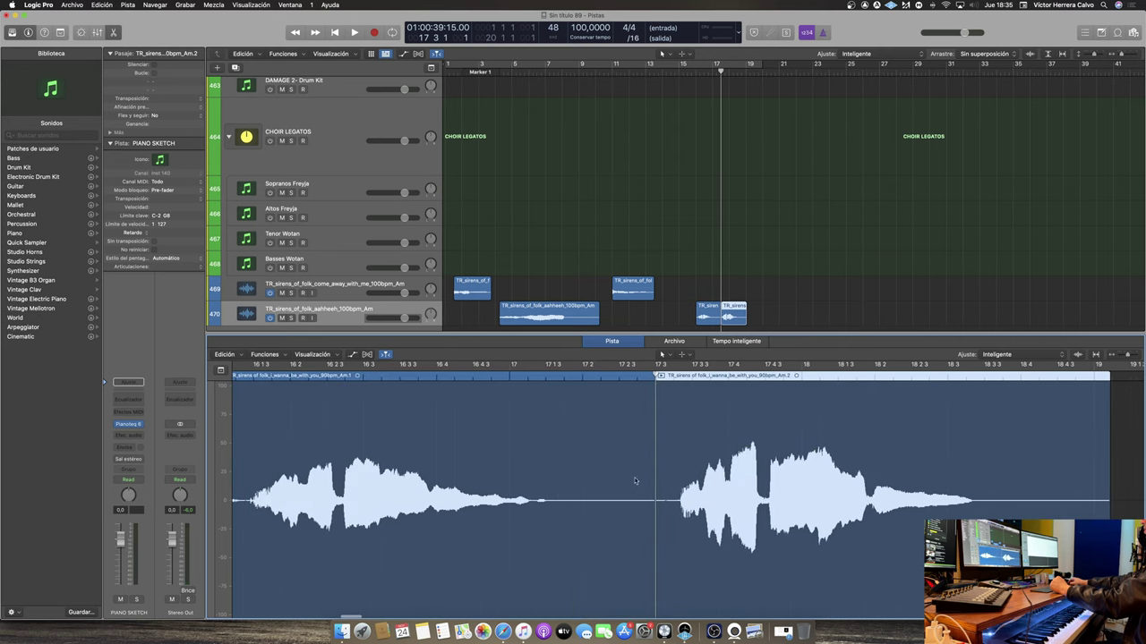
{"action": "scroll", "coordinate": [707, 397], "scroll_direction": "left", "scroll_amount": 1}
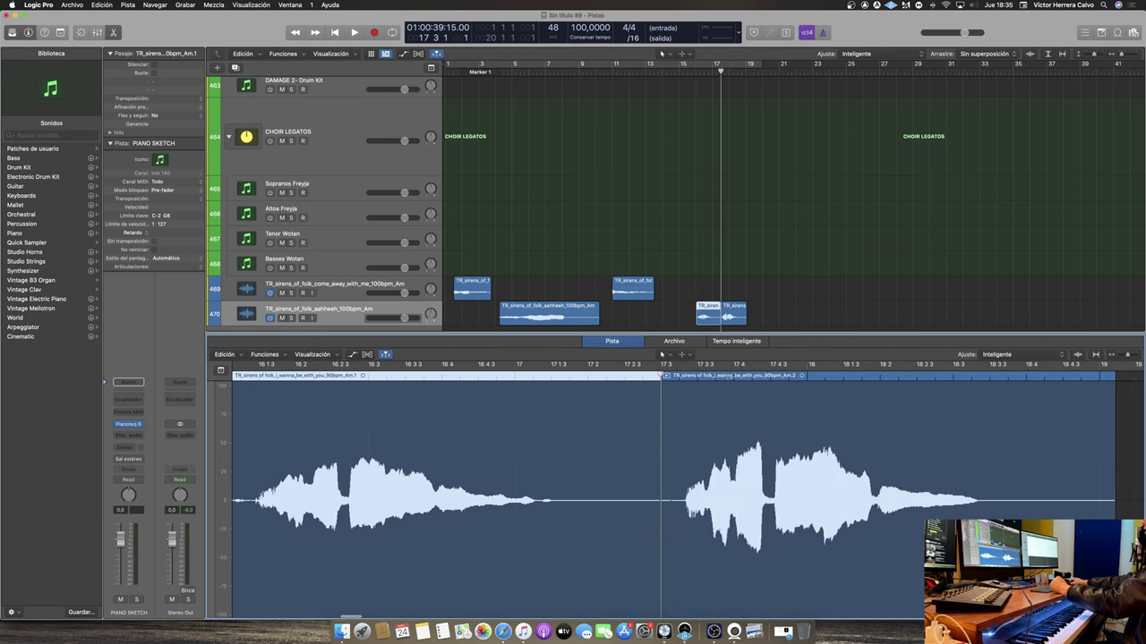
{"action": "left_click_drag", "start_coordinate": [701, 390], "coordinate": [798, 387]}
Add a fade-out to the first phrase and both a short fade-in and a longer fade-out to the second phrase
{"action": "scroll", "coordinate": [752, 443], "scroll_direction": "left", "scroll_amount": 2}
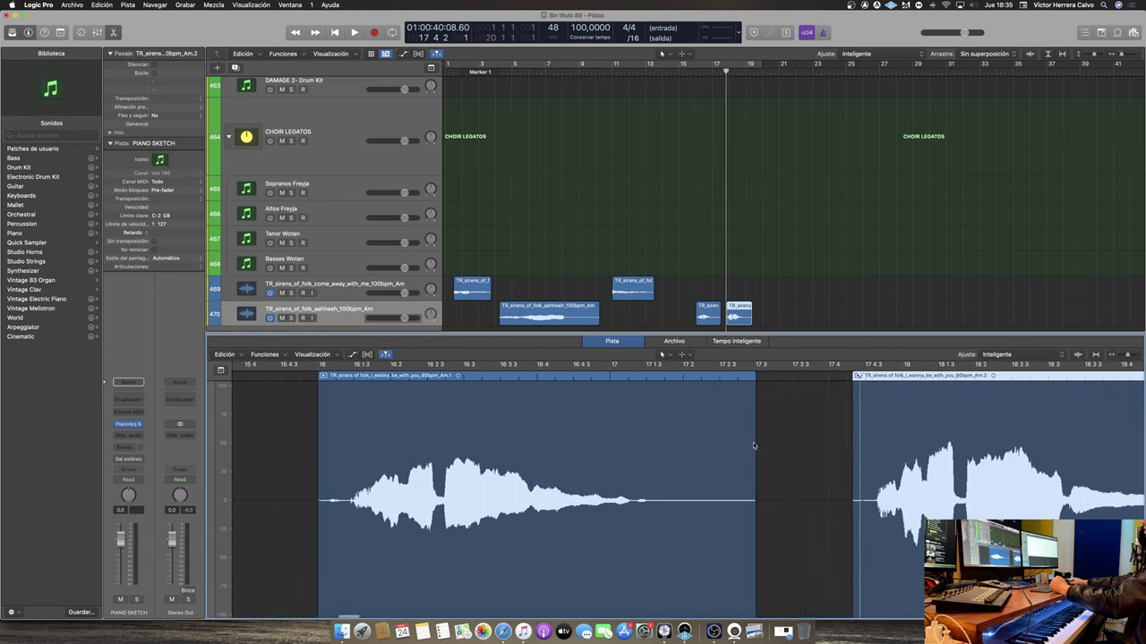
{"action": "left_click_drag", "start_coordinate": [707, 383], "coordinate": [622, 386]}
{"action": "scroll", "coordinate": [708, 409], "scroll_direction": "right", "scroll_amount": 5}
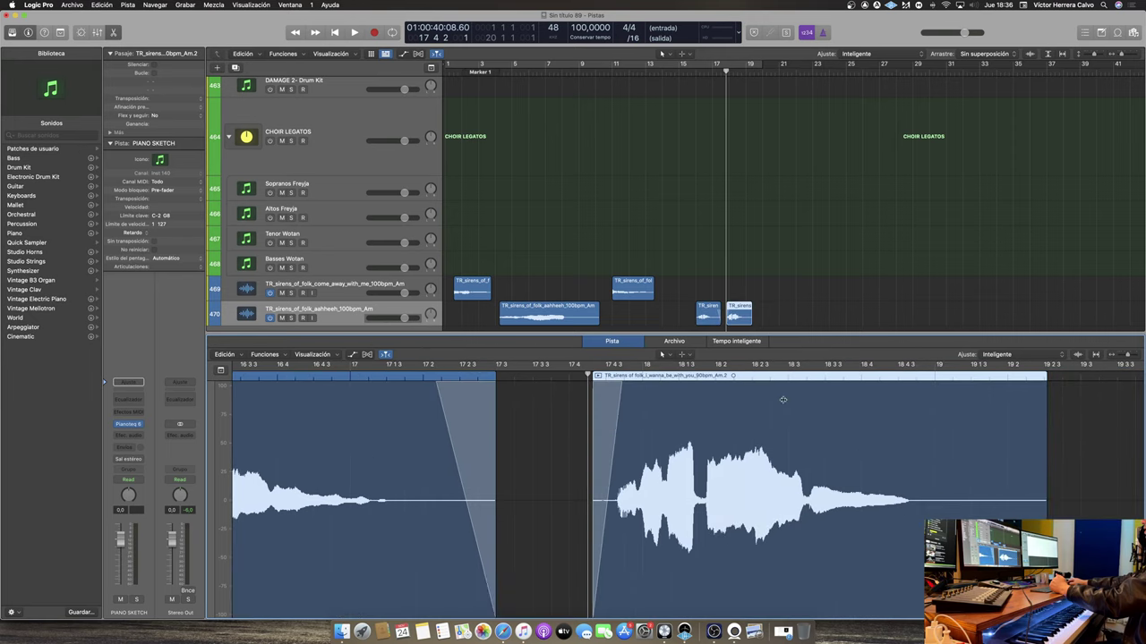
{"action": "left_click_drag", "start_coordinate": [1044, 391], "coordinate": [872, 389]}
{"action": "scroll", "coordinate": [536, 476], "scroll_direction": "left", "scroll_amount": 1}
{"action": "scroll", "coordinate": [536, 477], "scroll_direction": "right", "scroll_amount": 2}
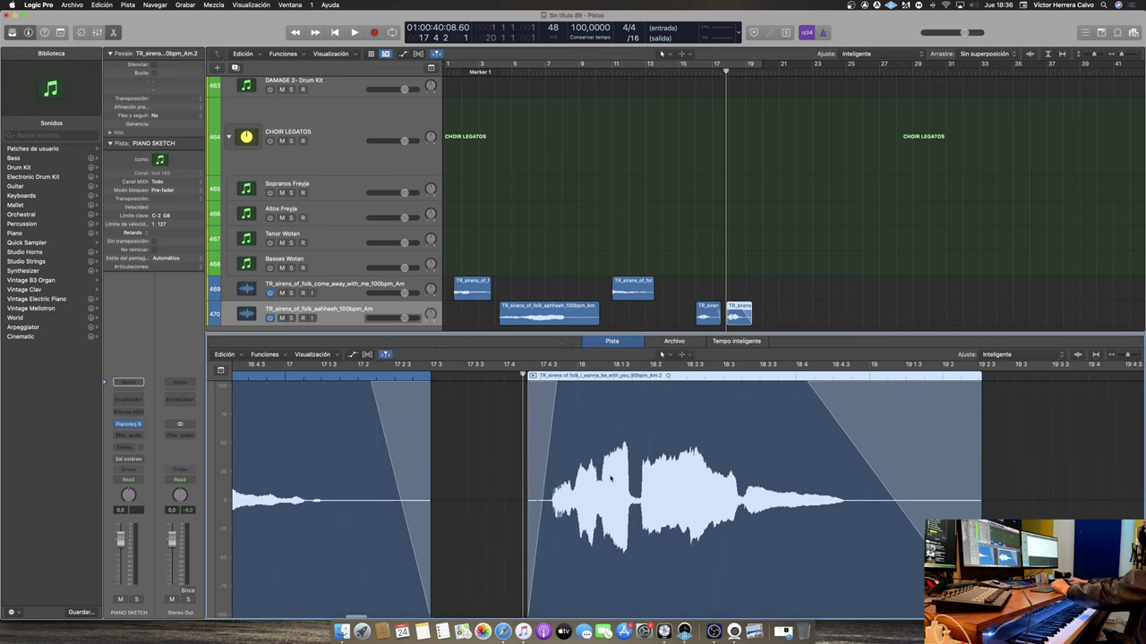
{"action": "scroll", "coordinate": [610, 474], "scroll_direction": "left", "scroll_amount": 6}
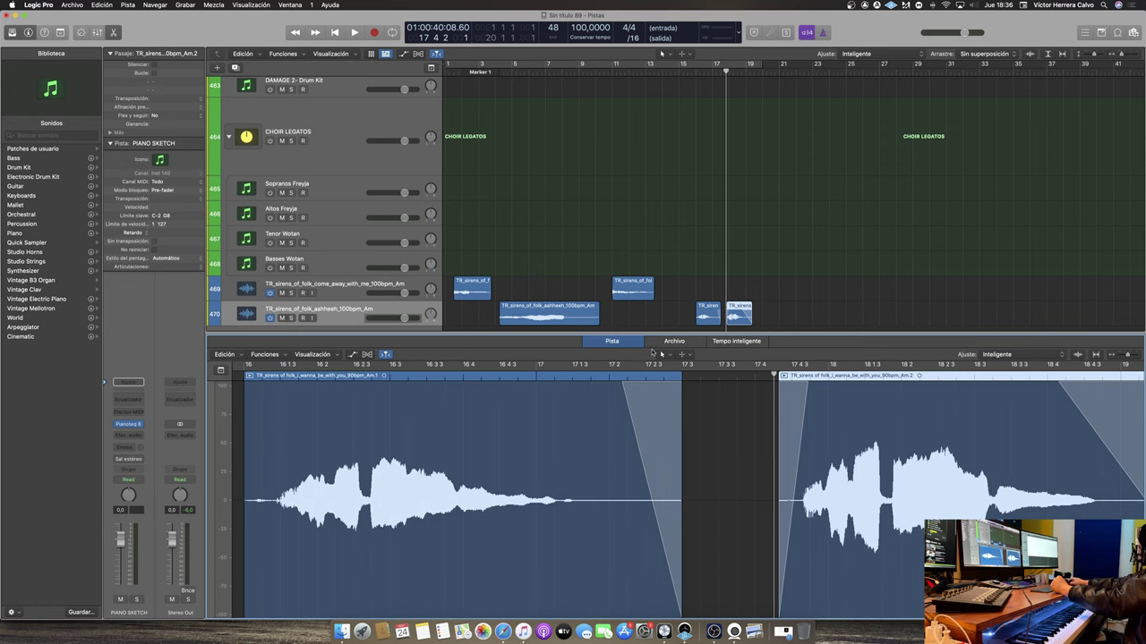
Close the audio editor and bring the VOCAL PACK window to the front
{"action": "key", "text": "ctrl+Up"}
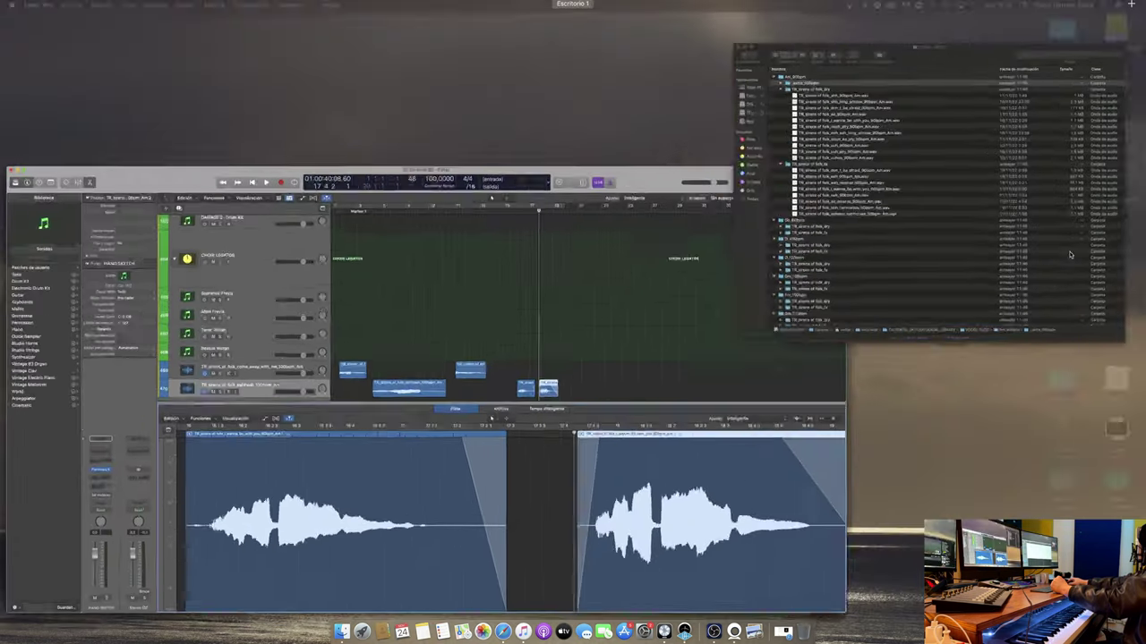
{"action": "left_click", "coordinate": [895, 179]}
{"action": "left_click", "coordinate": [471, 332]}
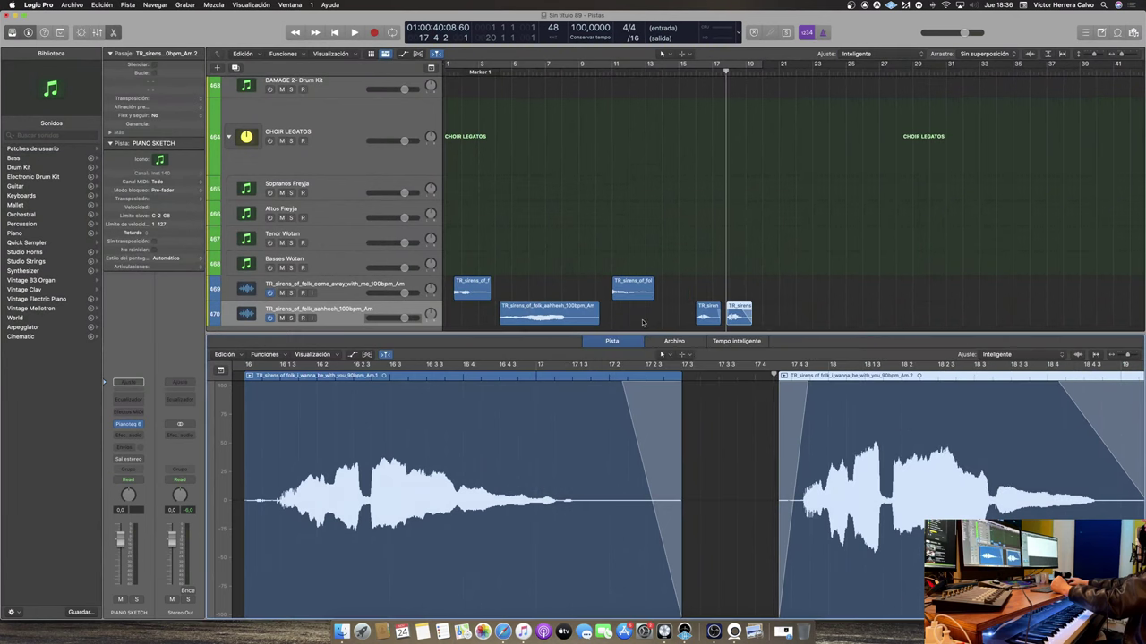
{"action": "left_click", "coordinate": [626, 341]}
{"action": "key", "text": "ctrl+Up"}
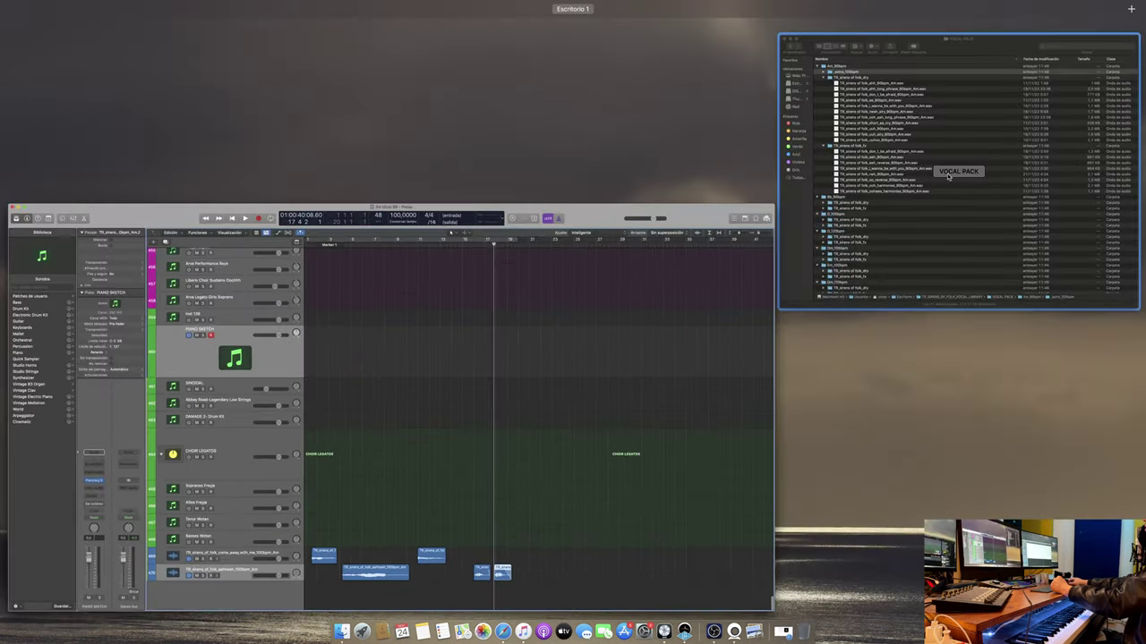
{"action": "left_click", "coordinate": [952, 183]}
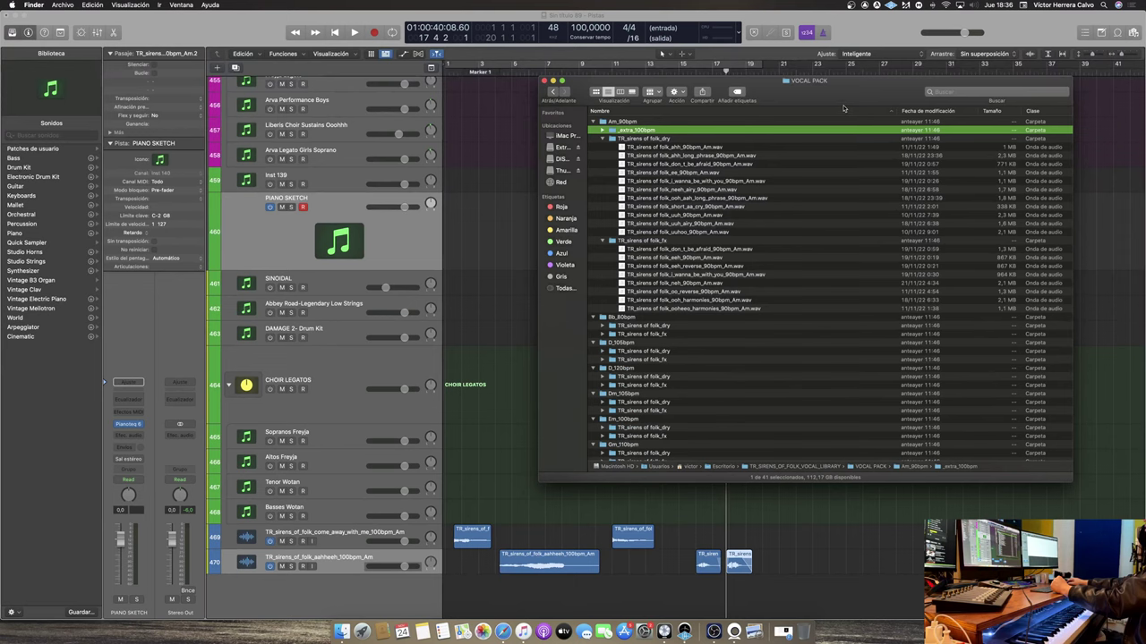
Place the i_wanna_be_with_you_90bpm_Am sample from the Am_90bpm fx folder on the aahheeh track at about bar 22
{"action": "scroll", "coordinate": [810, 200], "scroll_direction": "down", "scroll_amount": 1}
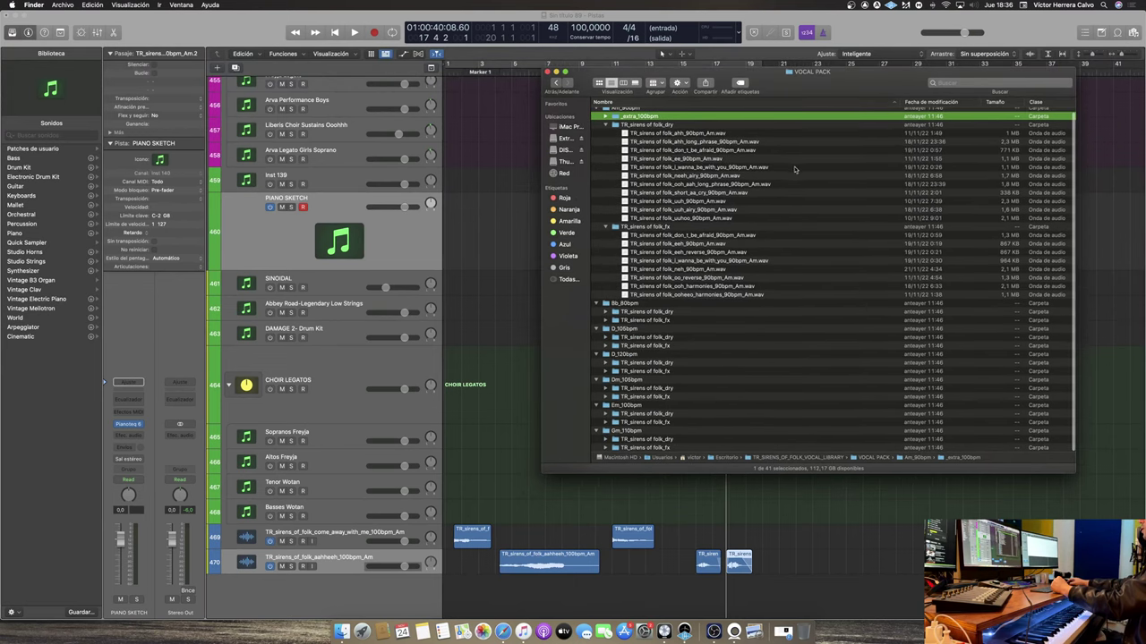
{"action": "left_click", "coordinate": [768, 167]}
{"action": "left_click", "coordinate": [714, 260]}
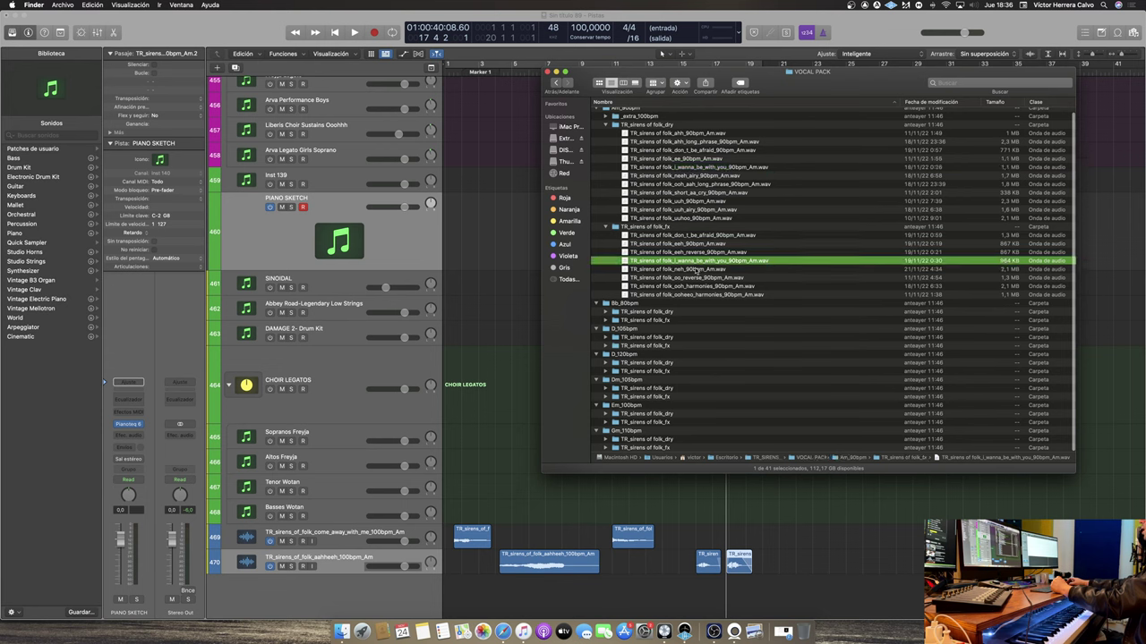
{"action": "left_click_drag", "start_coordinate": [715, 261], "coordinate": [799, 573]}
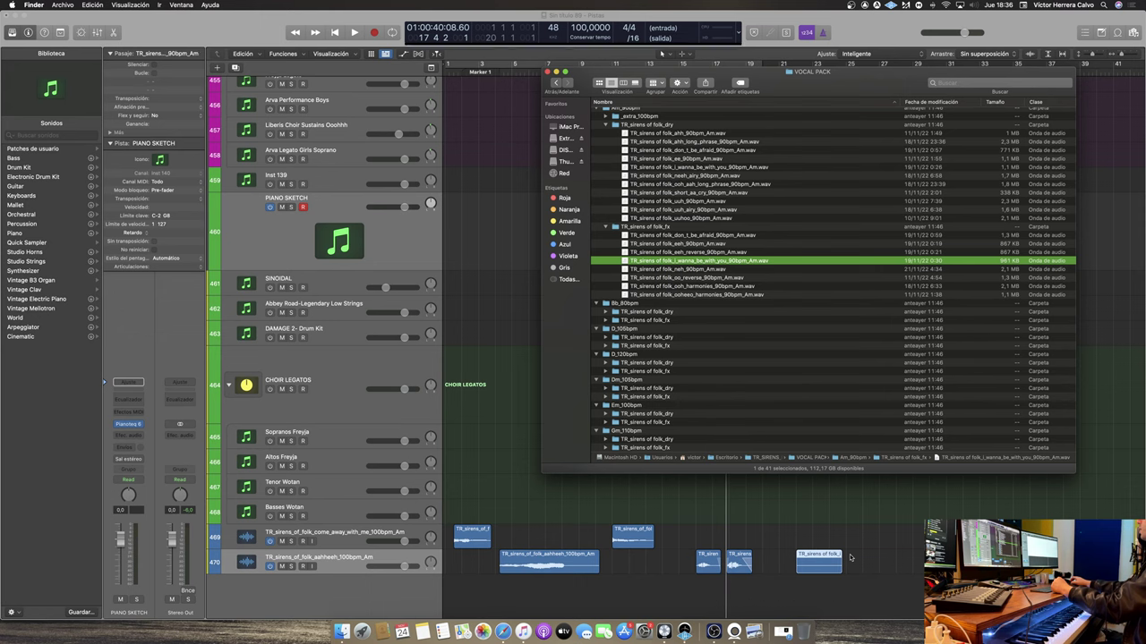
{"action": "left_click", "coordinate": [811, 601]}
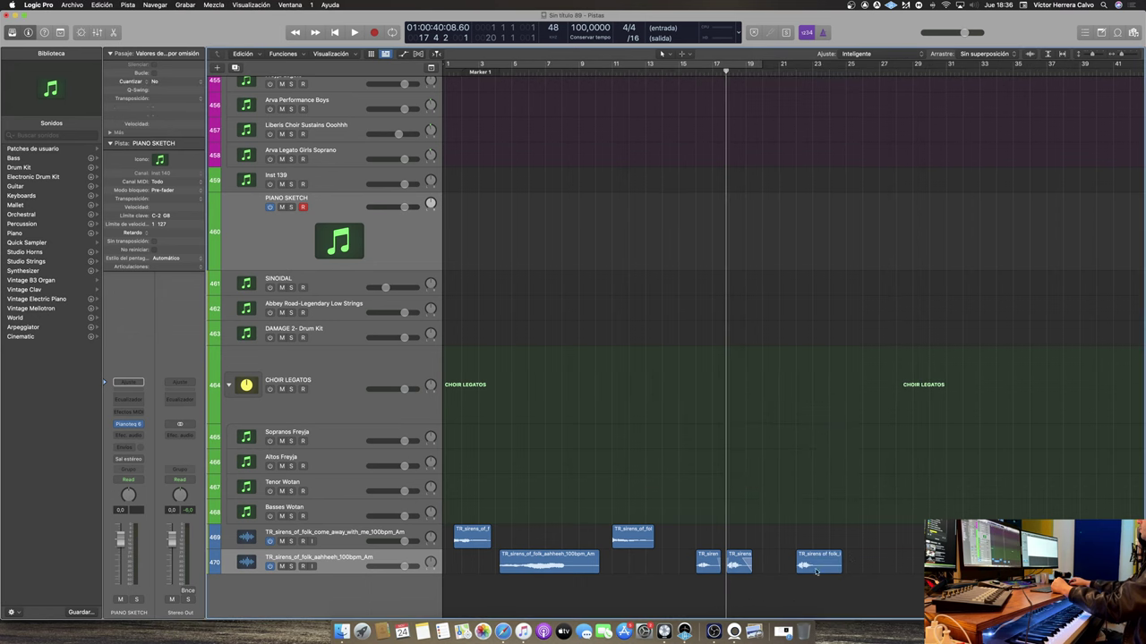
Enlarge the arrangement around the i_wanna_be_with_you clips and play back the fx version from about bar 22
{"action": "scroll", "coordinate": [787, 586], "scroll_direction": "right", "scroll_amount": 3}
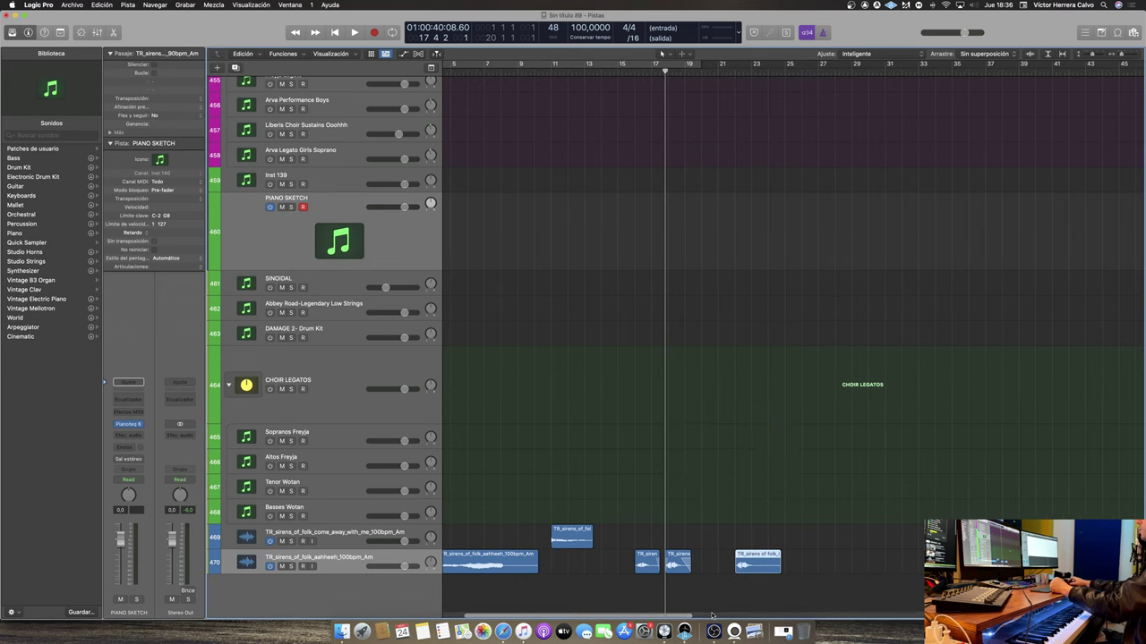
{"action": "key", "text": "super+Down"}
{"action": "key", "text": "super+Right"}
{"action": "key", "text": "super+Right"}
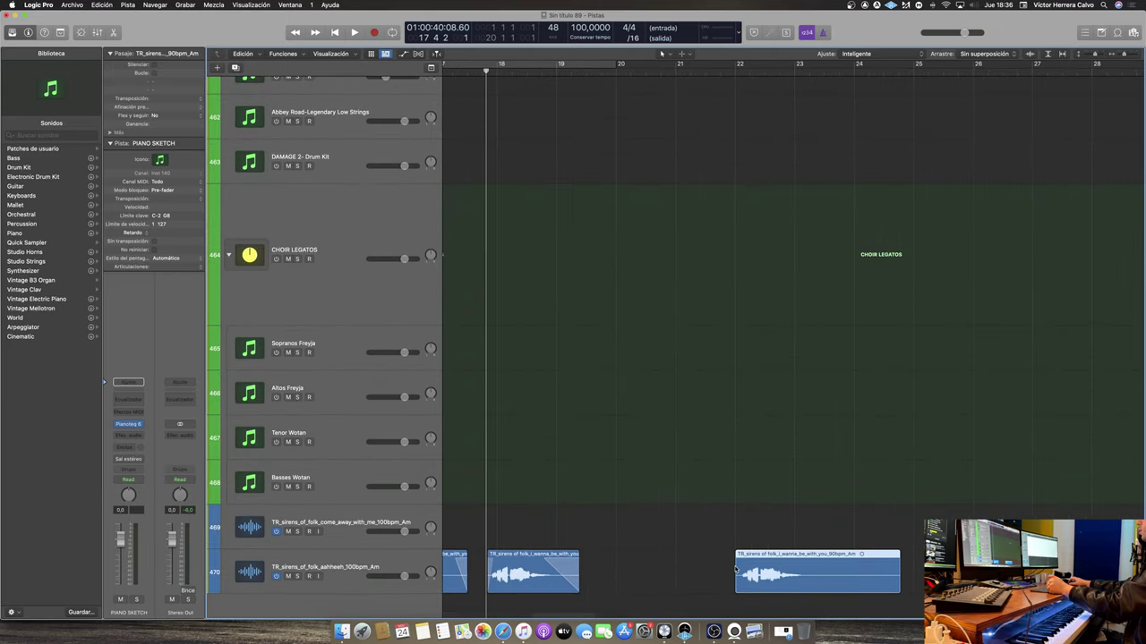
{"action": "key", "text": "super+Down"}
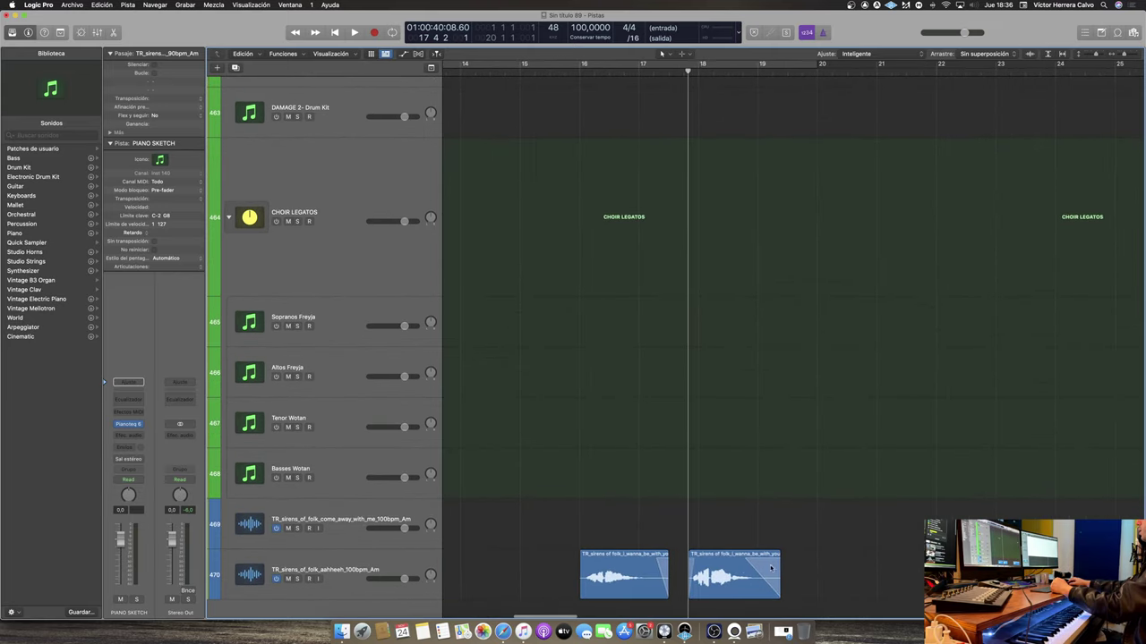
{"action": "key", "text": "space"}
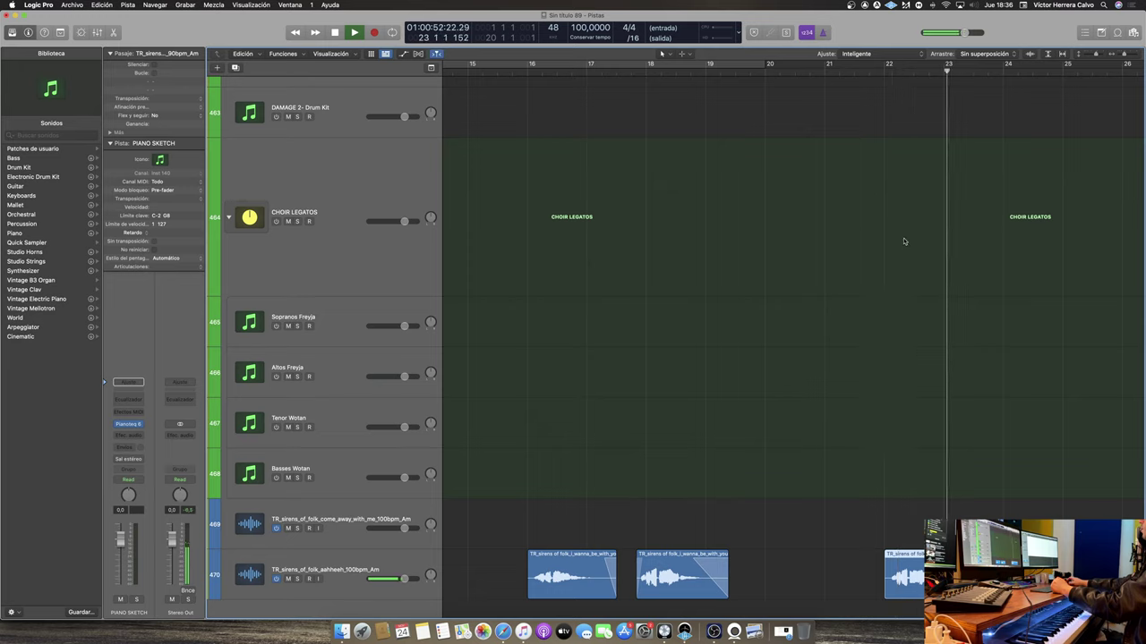
{"action": "key", "text": "space"}
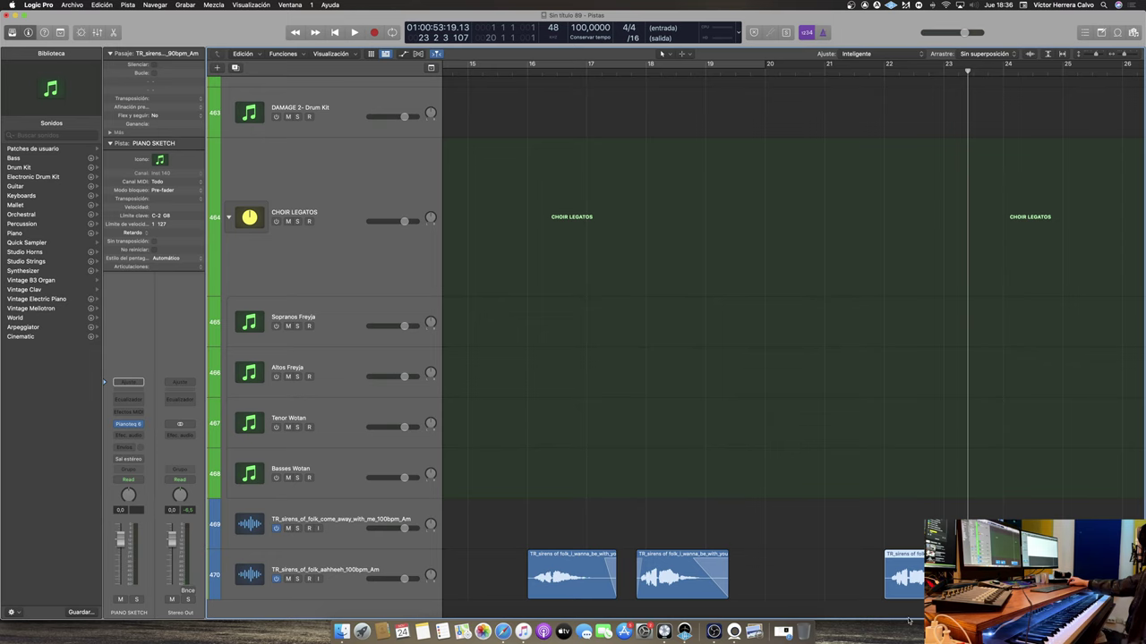
Compare the two versions by replaying the fx clip from about bar 22 and the dry second phrase from about bar 18
{"action": "scroll", "coordinate": [681, 358], "scroll_direction": "down", "scroll_amount": 1}
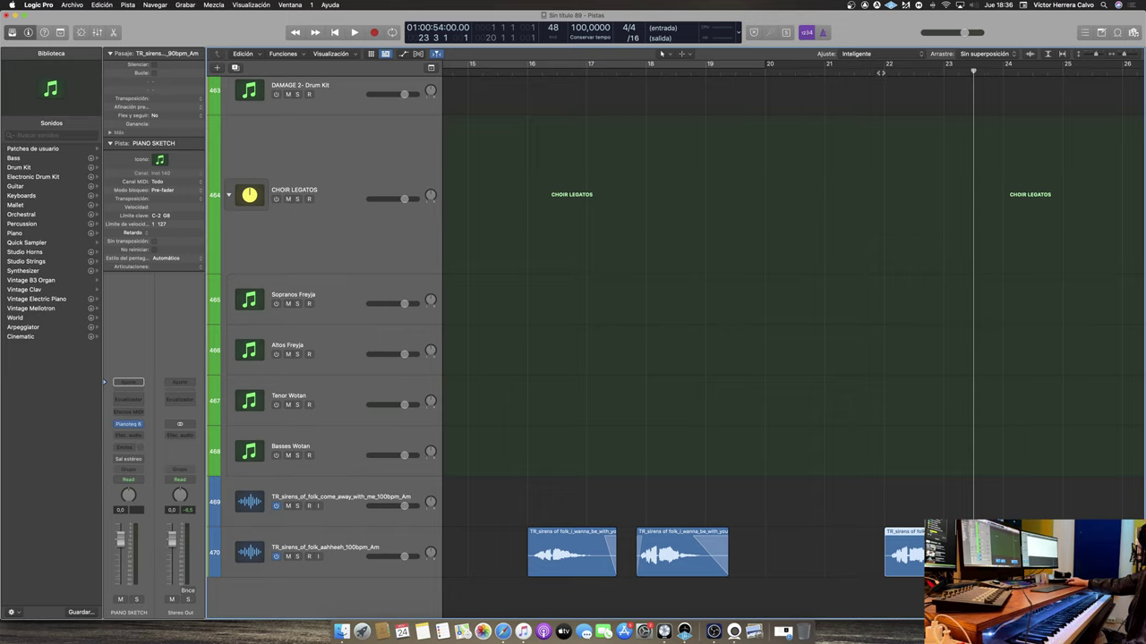
{"action": "left_click", "coordinate": [882, 73]}
{"action": "key", "text": "space"}
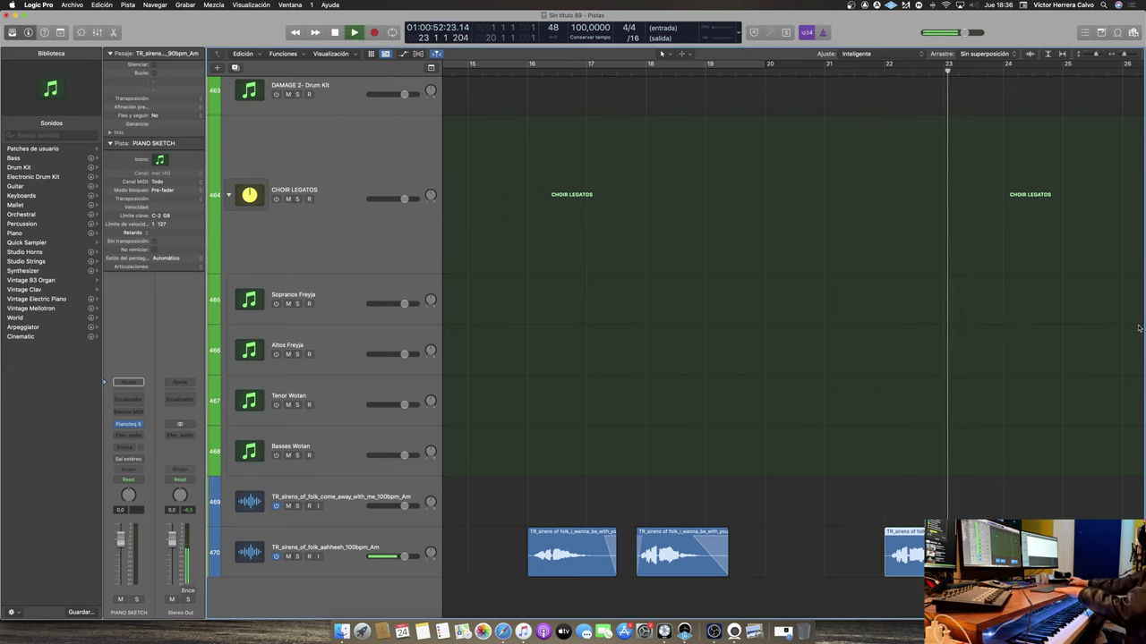
{"action": "key", "text": "space"}
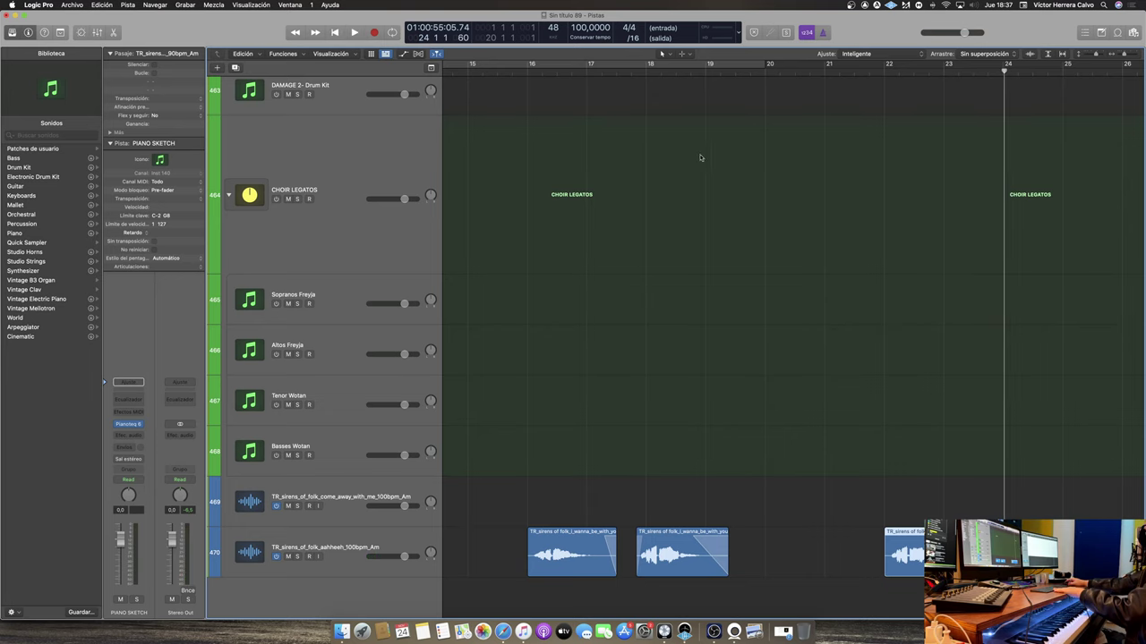
{"action": "left_click", "coordinate": [643, 68]}
{"action": "key", "text": "space"}
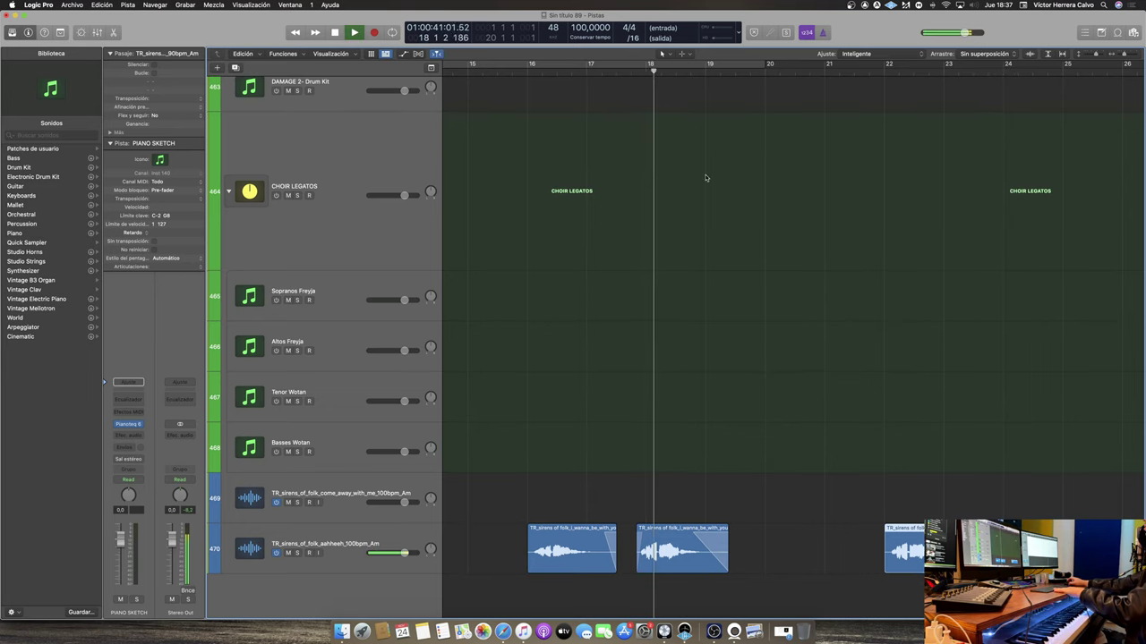
Stop playback and insert a mono Compressor on the TR_sirens_of_folk_aahheeh_100bpm_Am track
{"action": "key", "text": "space"}
{"action": "left_click", "coordinate": [678, 560]}
{"action": "scroll", "coordinate": [421, 555], "scroll_direction": "up", "scroll_amount": 1}
{"action": "left_click", "coordinate": [369, 548]}
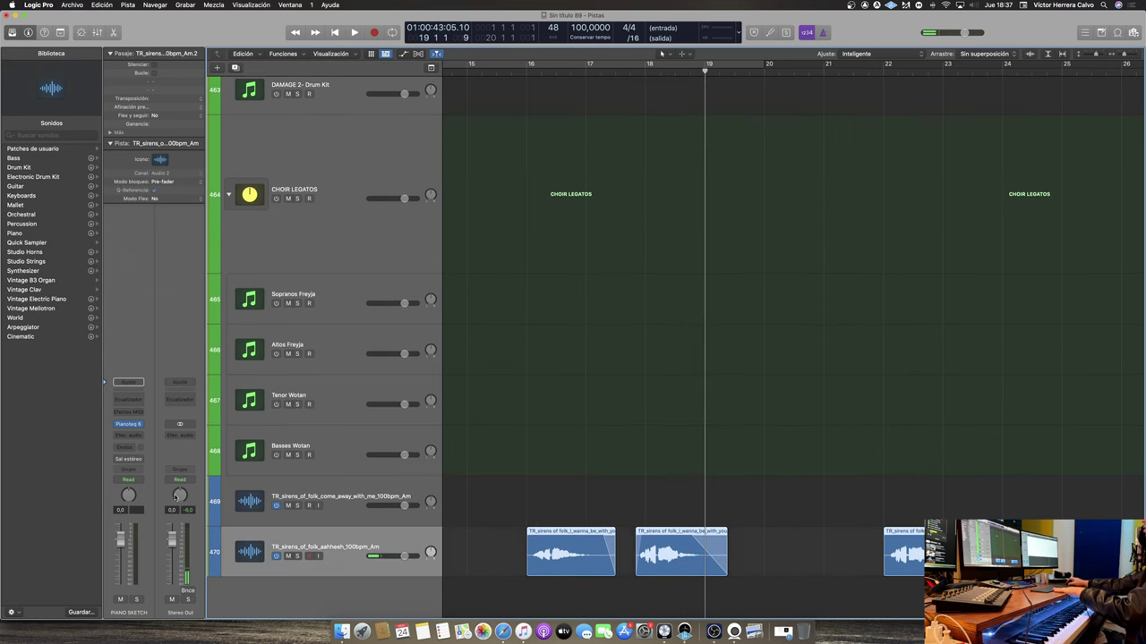
{"action": "left_click", "coordinate": [130, 438]}
{"action": "mouse_move", "coordinate": [134, 457]}
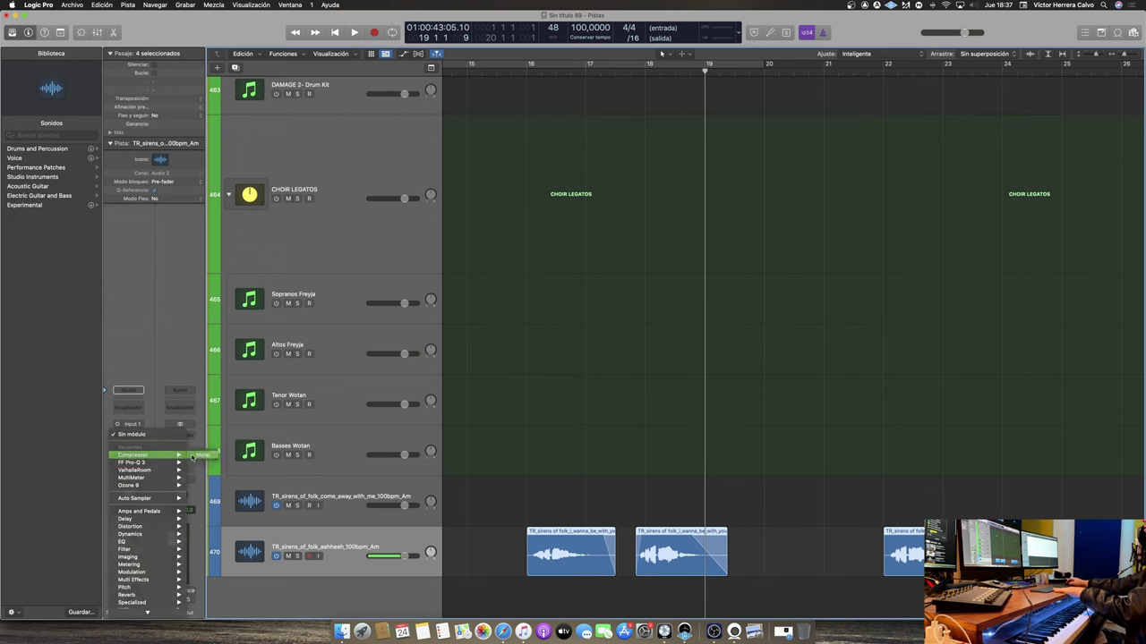
{"action": "left_click", "coordinate": [203, 456]}
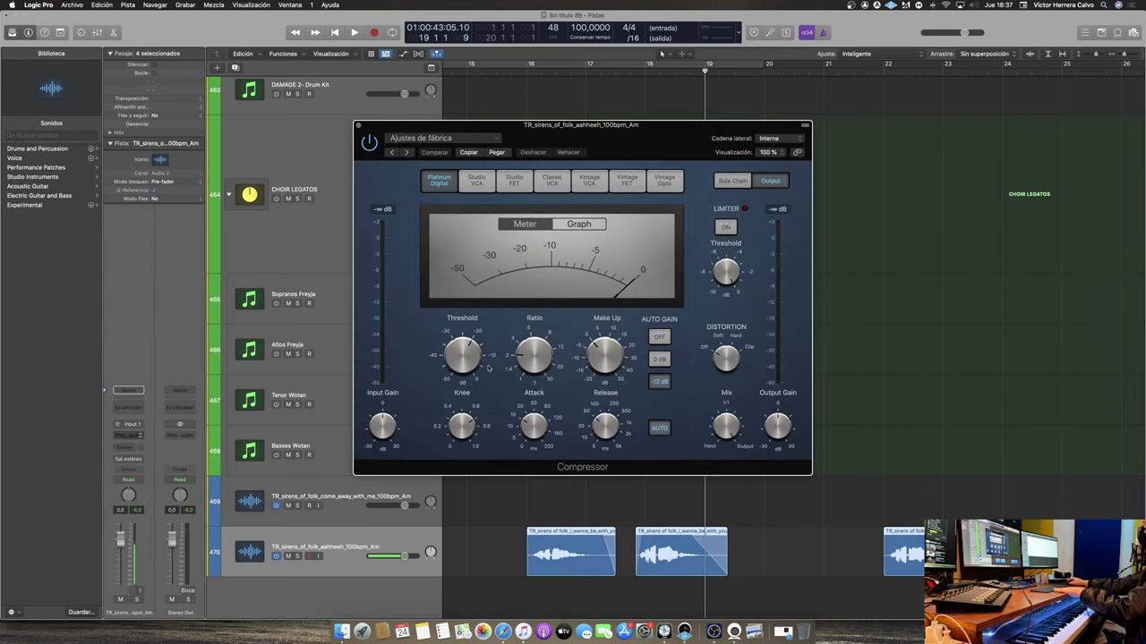
Loop the second i_wanna_be_with_you phrase from 17 4 2 to 19 2 3, audition it through the Compressor, and close the plug-in window
{"action": "left_click_drag", "start_coordinate": [648, 68], "coordinate": [727, 67]}
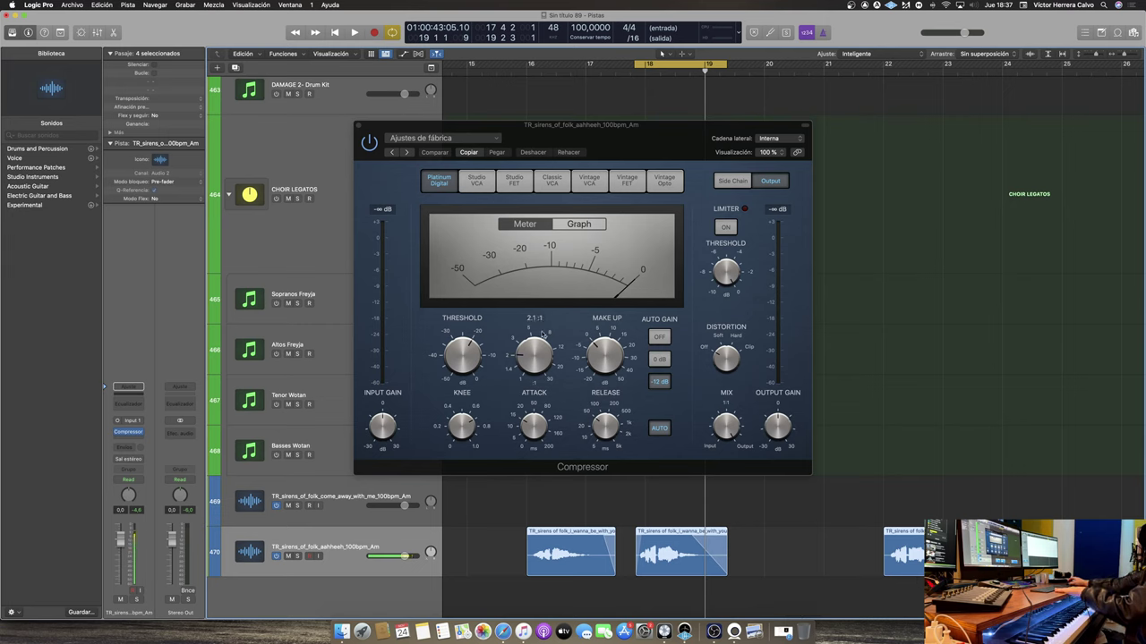
{"action": "key", "text": "space"}
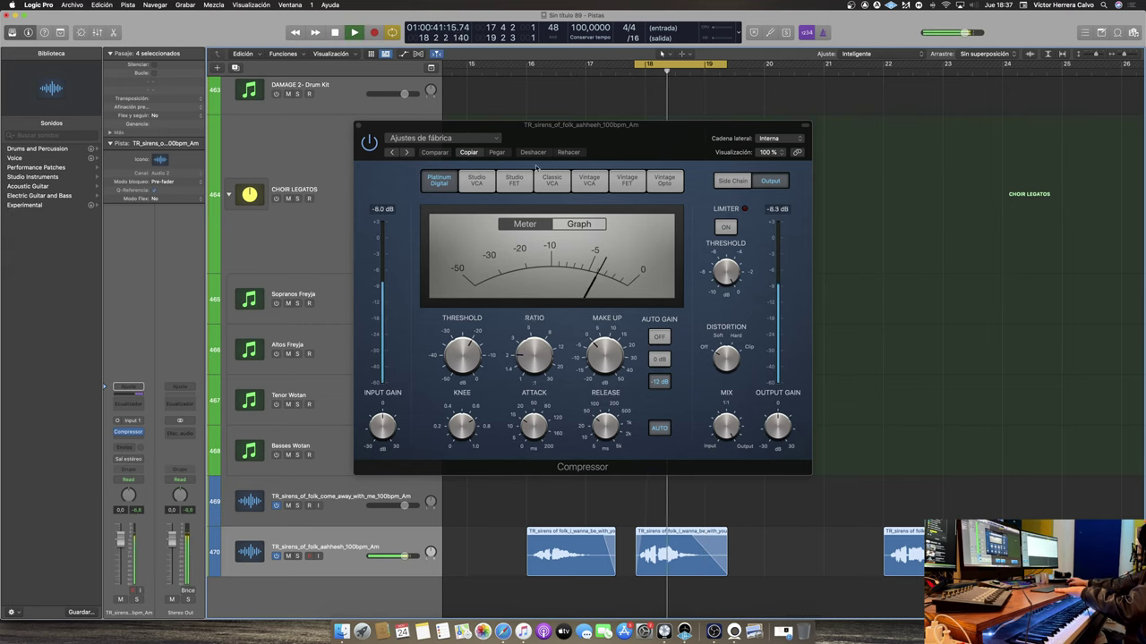
{"action": "key", "text": "space"}
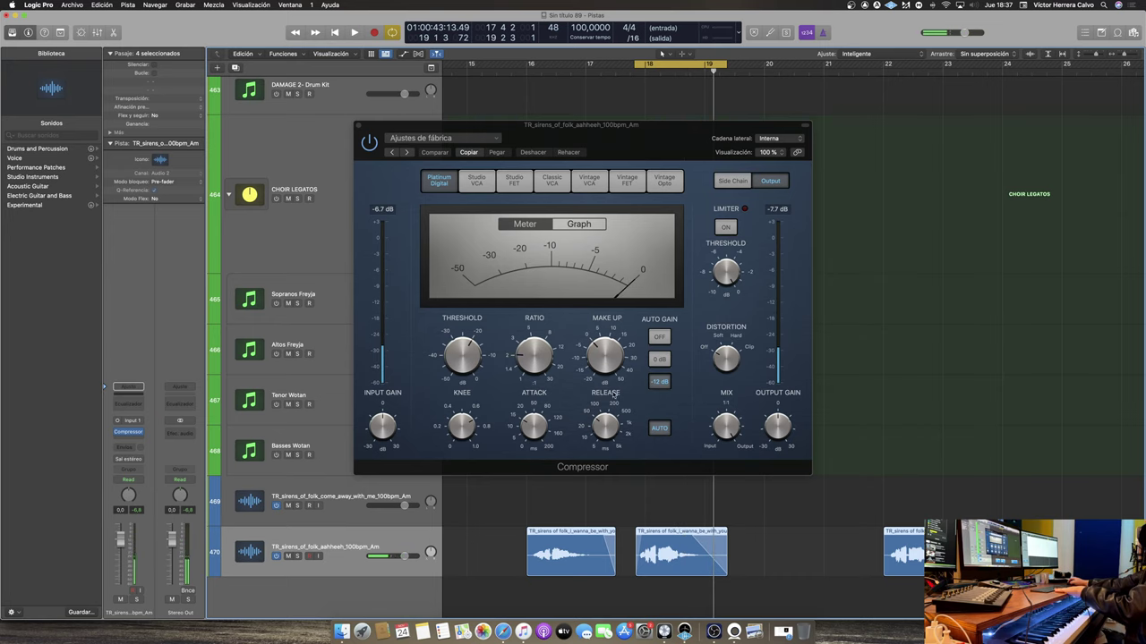
{"action": "left_click", "coordinate": [358, 127]}
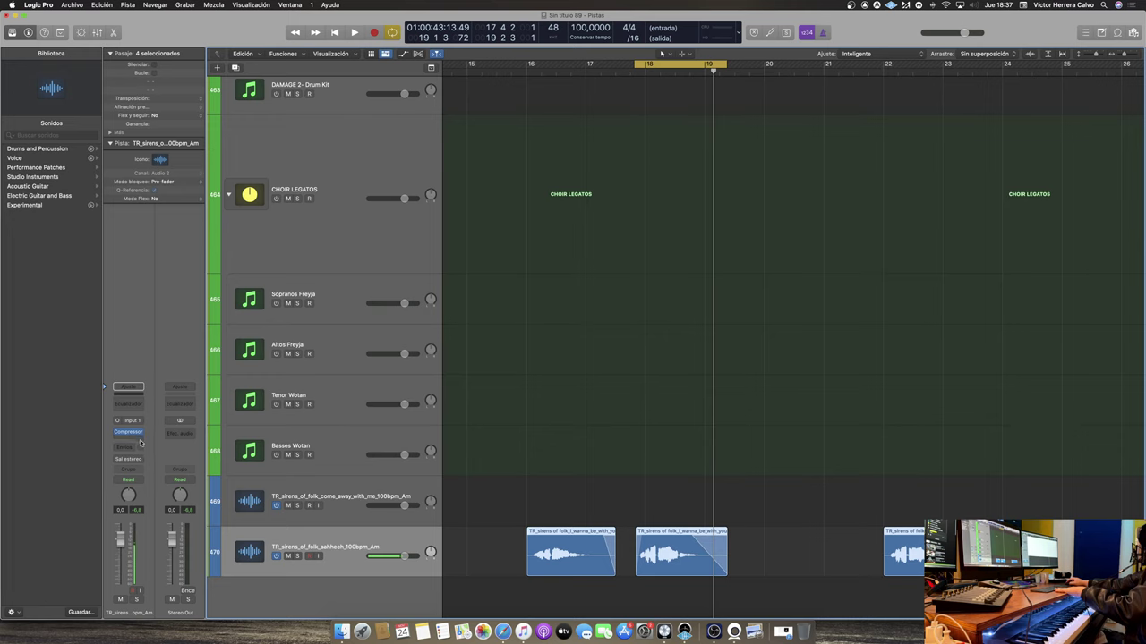
Add a send to Bus 31 on the aahheeh track
{"action": "left_click", "coordinate": [135, 445]}
{"action": "mouse_move", "coordinate": [134, 459]}
{"action": "mouse_move", "coordinate": [235, 523]}
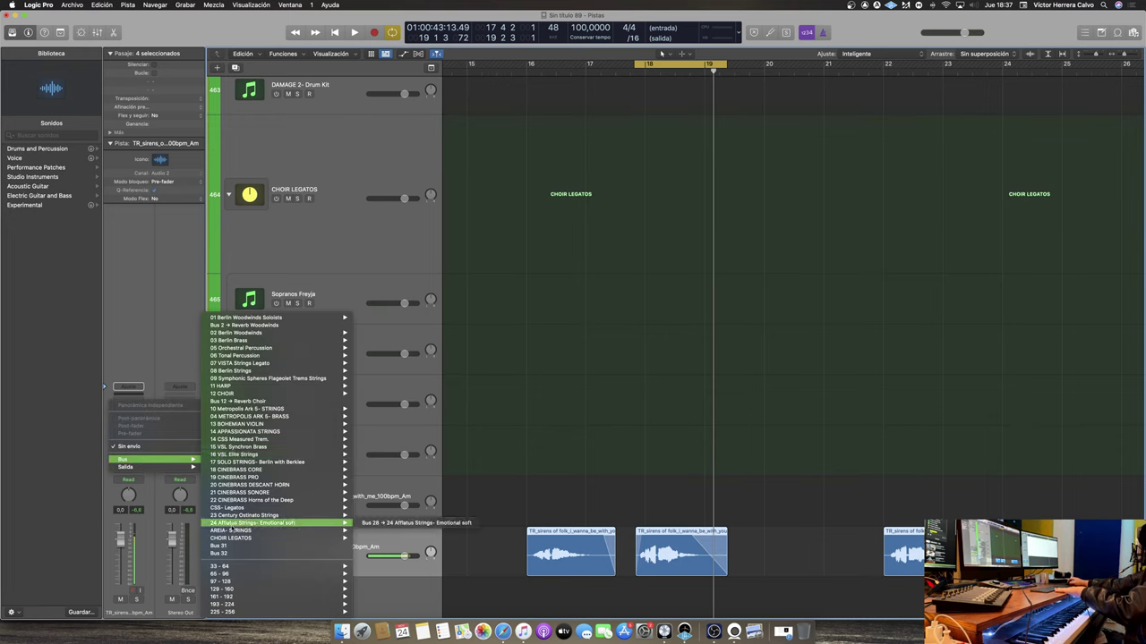
{"action": "left_click", "coordinate": [134, 561]}
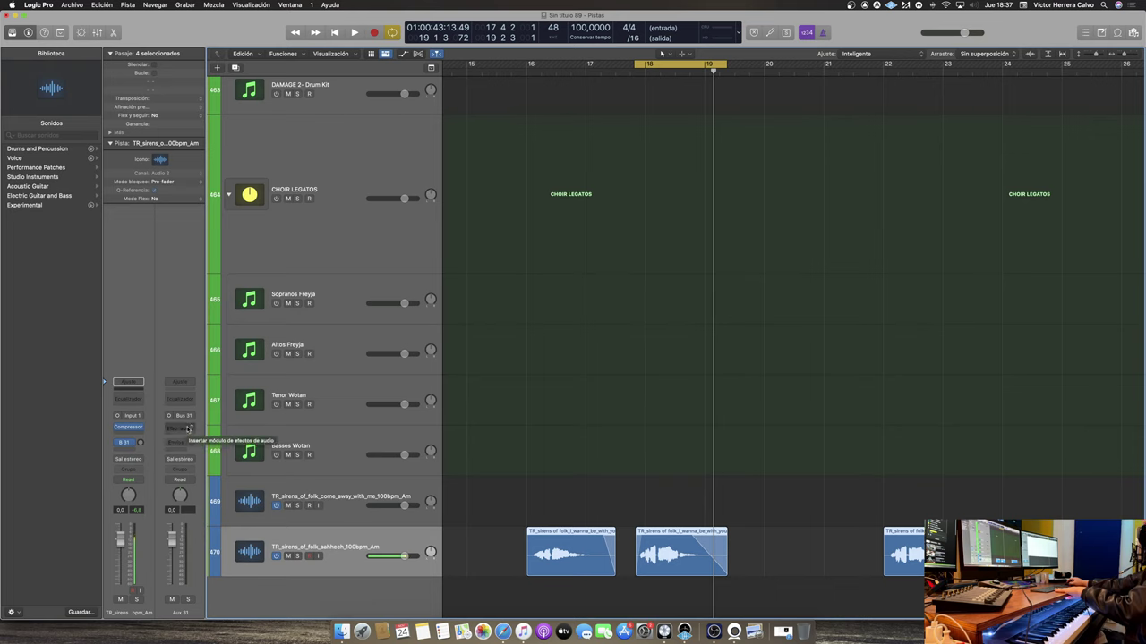
Insert ValhallaRoom as mono-to-stereo on Aux 31 with a 2.40 s decay and 53.5 % depth, and close its window
{"action": "left_click", "coordinate": [188, 428]}
{"action": "mouse_move", "coordinate": [202, 461]}
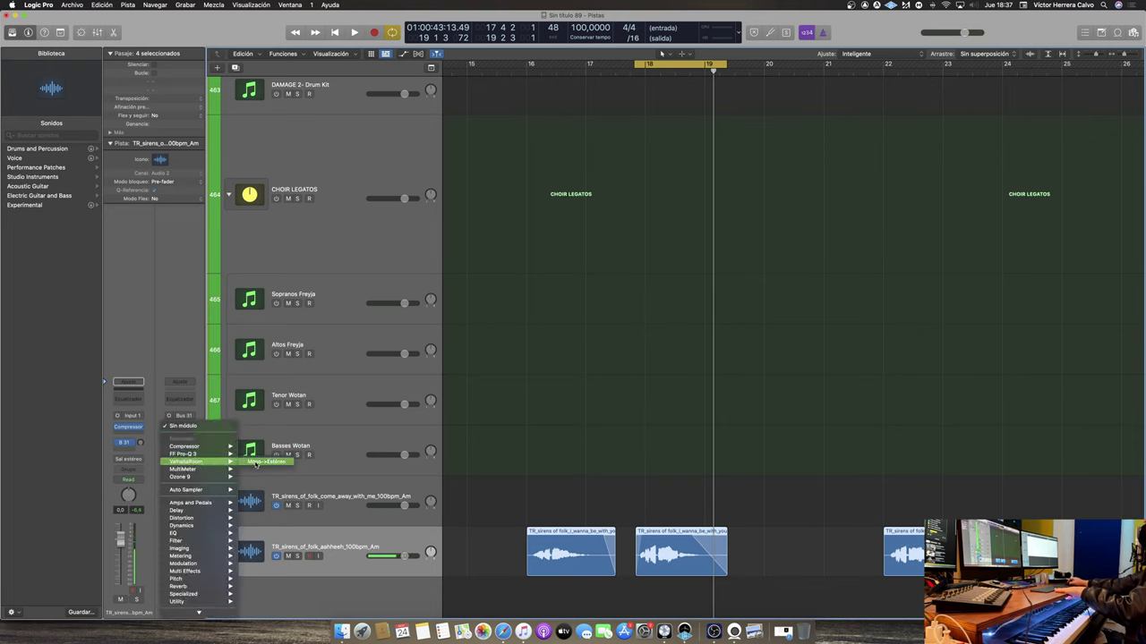
{"action": "left_click", "coordinate": [259, 462]}
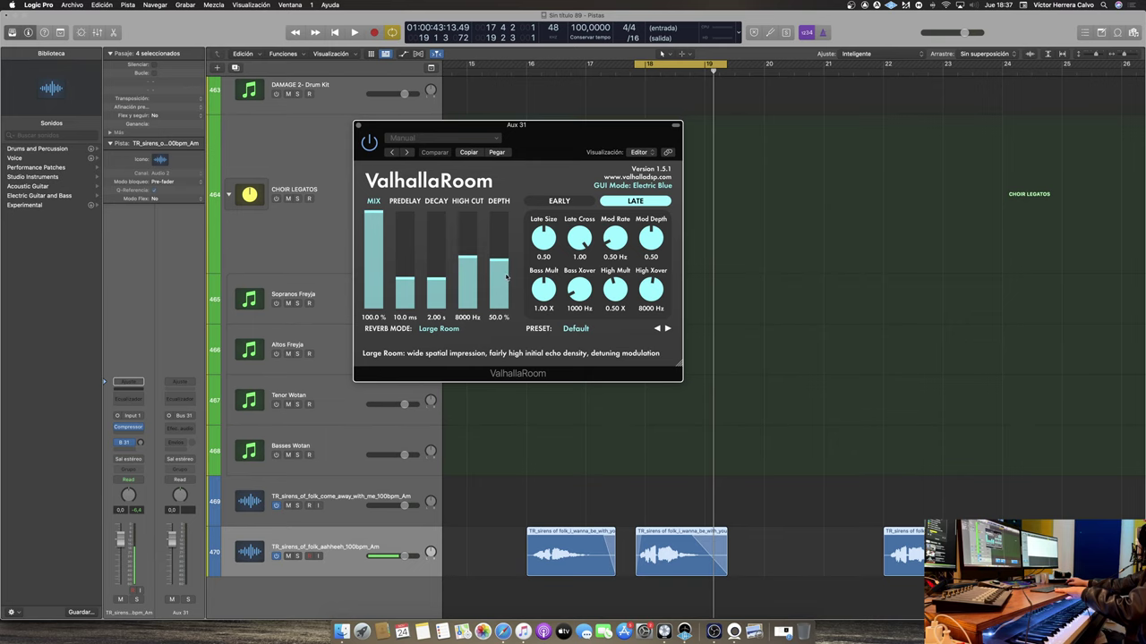
{"action": "left_click_drag", "start_coordinate": [440, 285], "coordinate": [443, 279]}
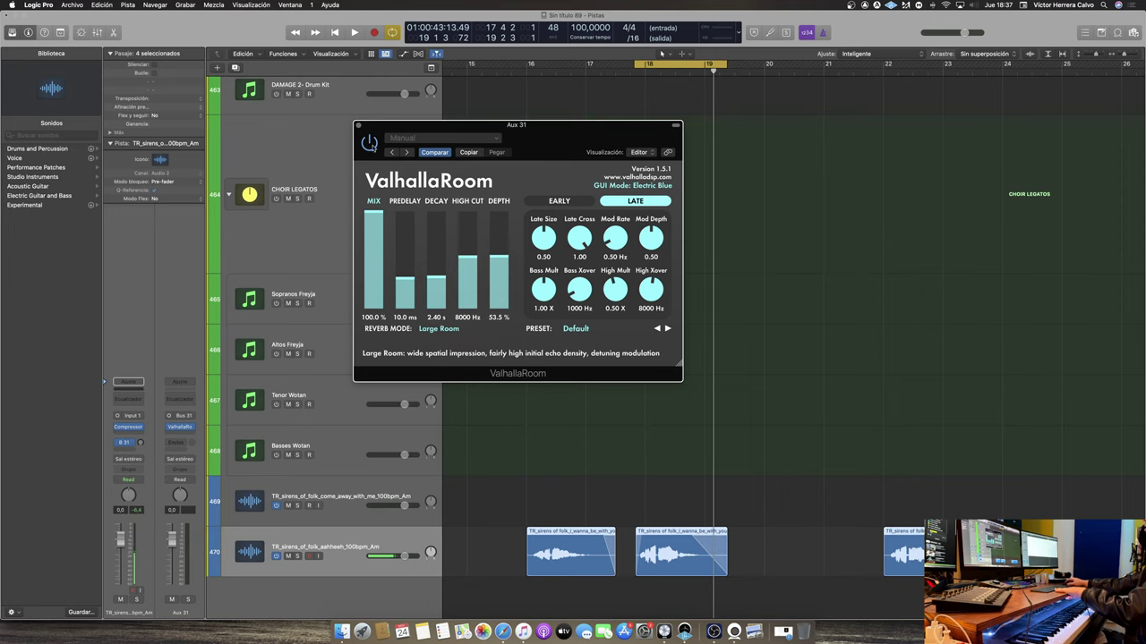
{"action": "left_click", "coordinate": [358, 125]}
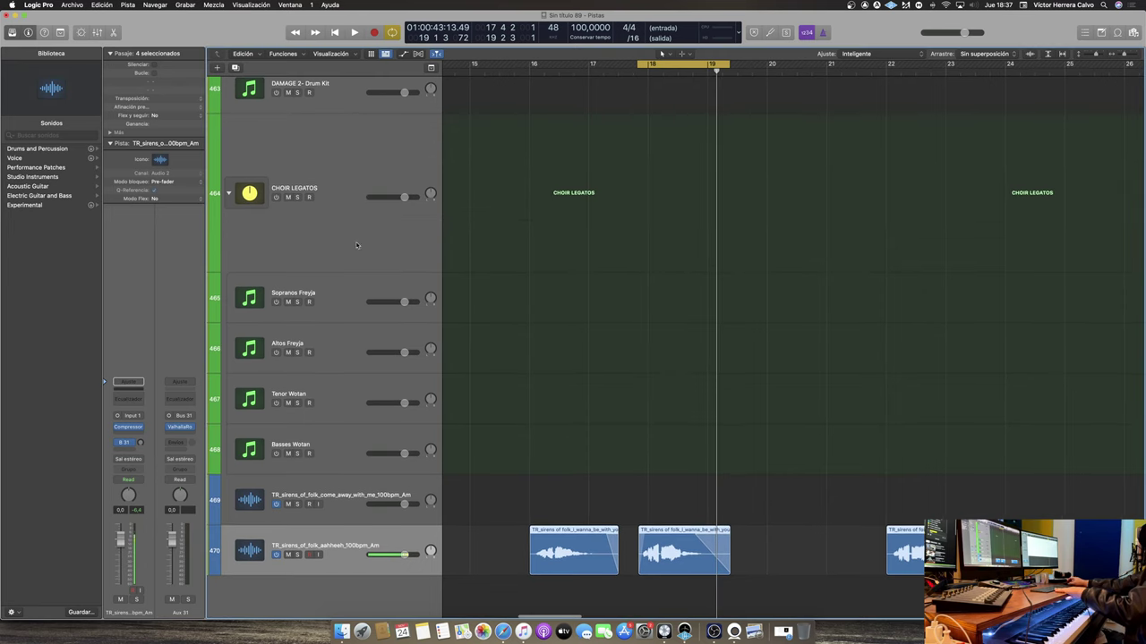
Add a second send on the aahheeh track, routed to Bus 32
{"action": "left_click", "coordinate": [130, 451]}
{"action": "mouse_move", "coordinate": [143, 461]}
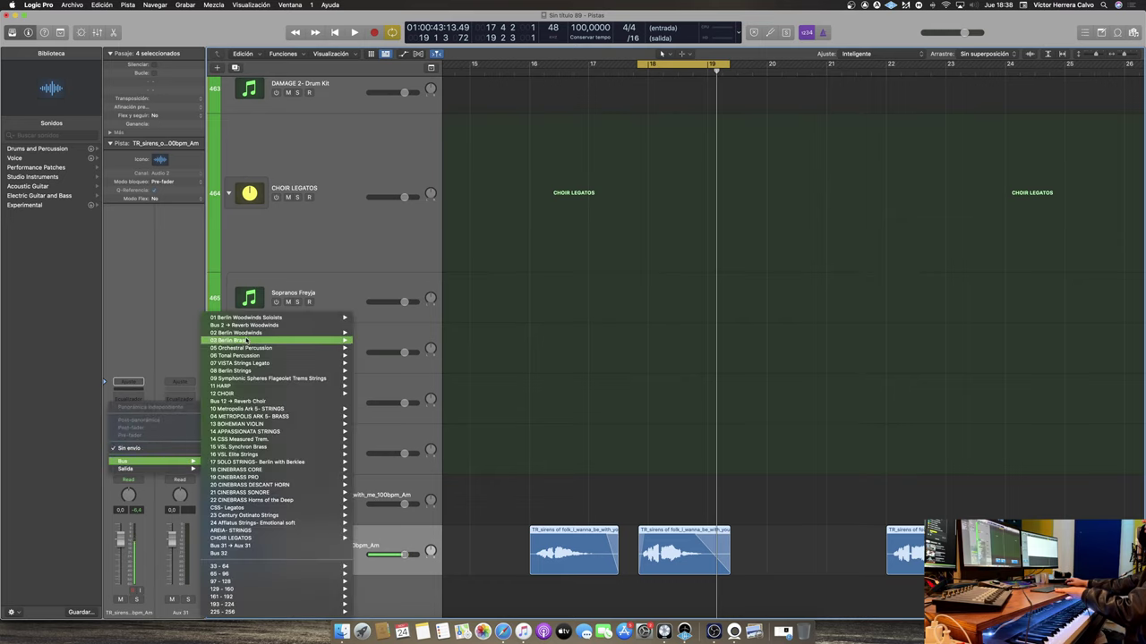
{"action": "left_click", "coordinate": [248, 555]}
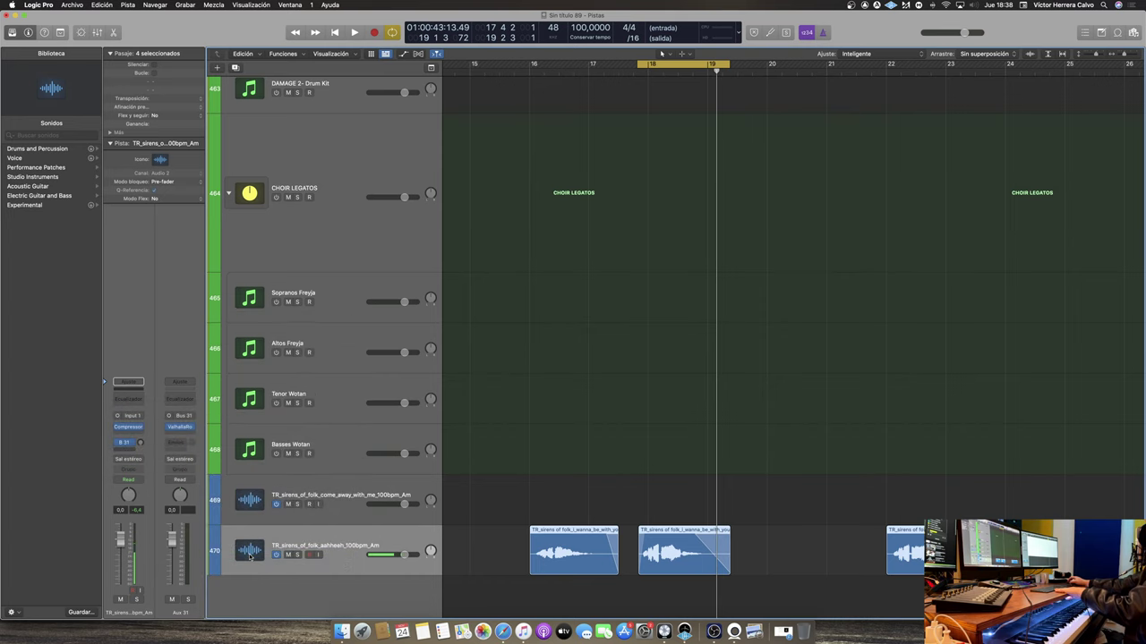
Insert FabFilter FF Timeless 2 as mono-to-stereo on Aux 32 and adjust its input level
{"action": "left_click", "coordinate": [184, 419]}
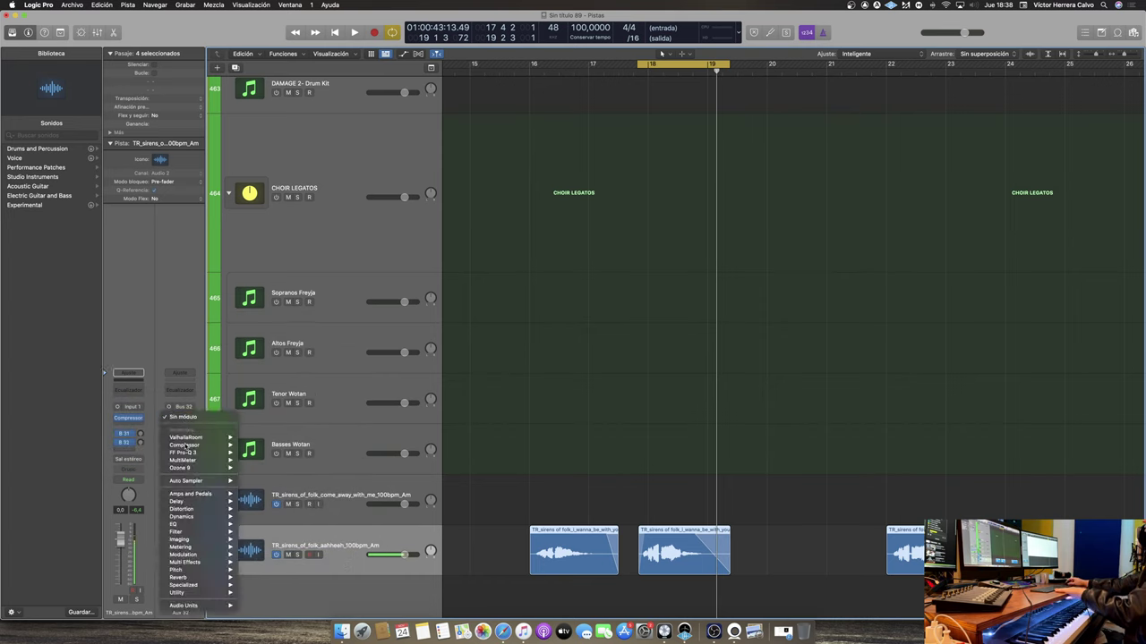
{"action": "mouse_move", "coordinate": [188, 607]}
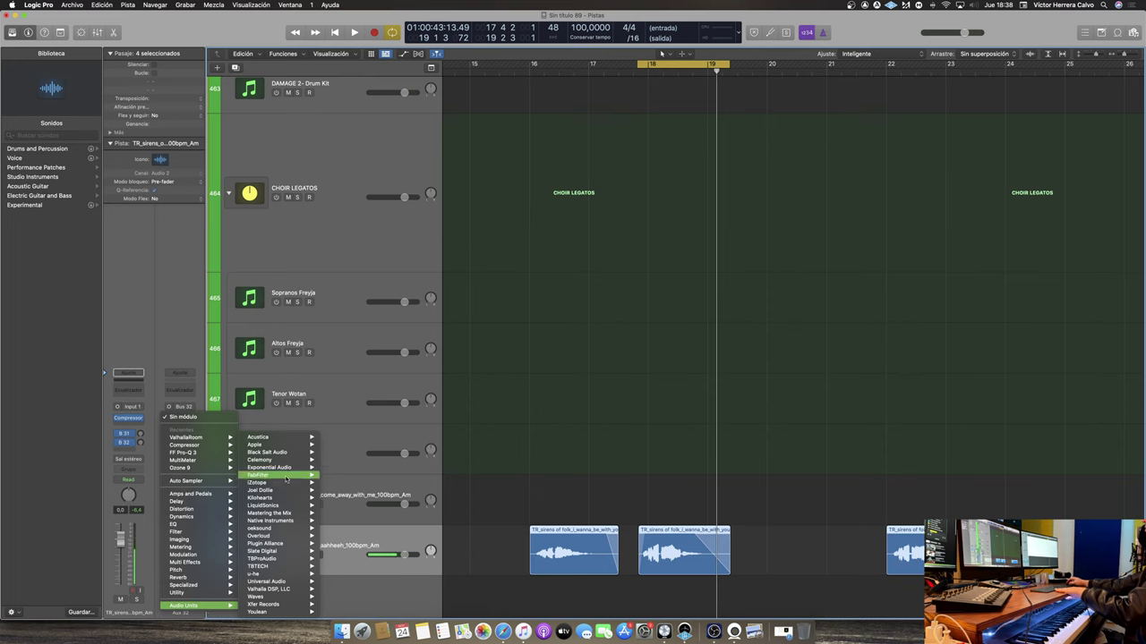
{"action": "mouse_move", "coordinate": [260, 475]}
{"action": "mouse_move", "coordinate": [356, 598]}
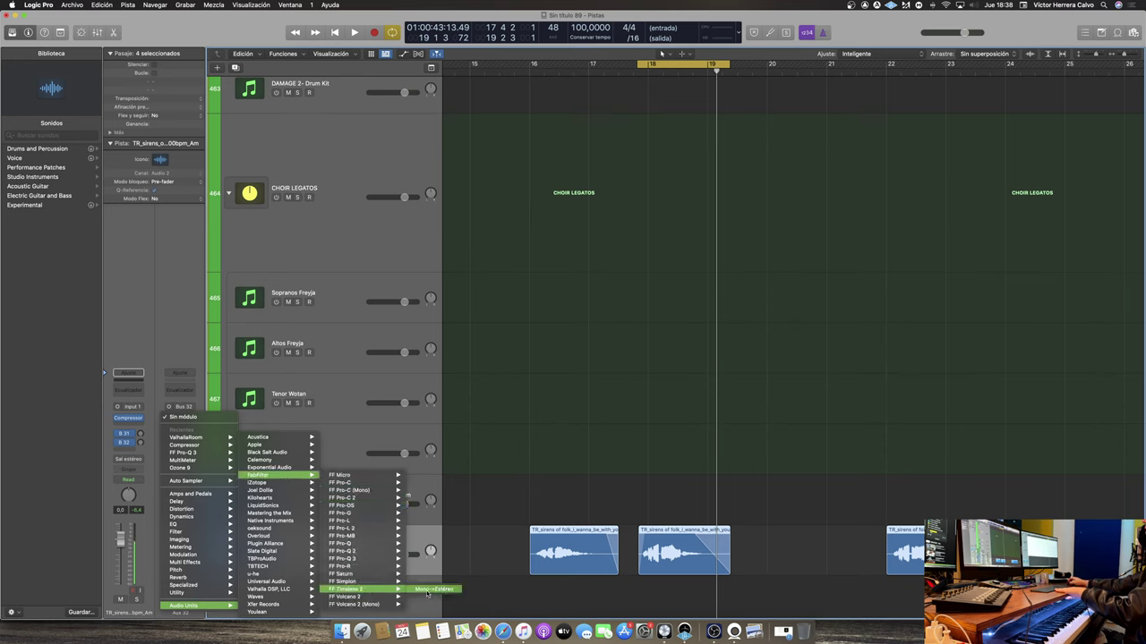
{"action": "left_click", "coordinate": [430, 591]}
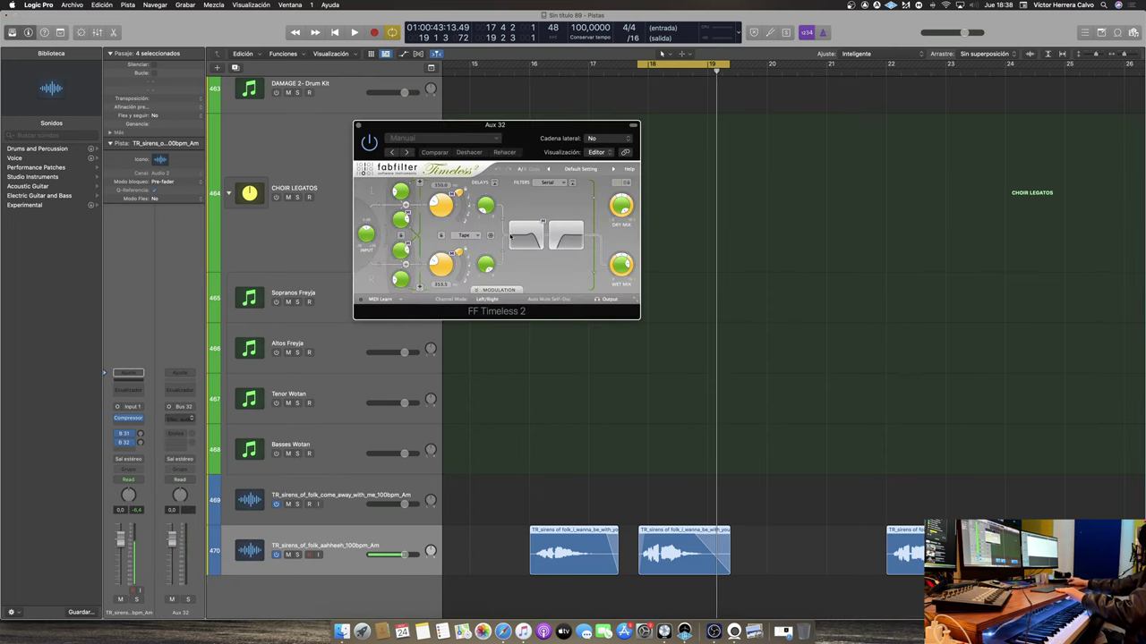
{"action": "left_click_drag", "start_coordinate": [366, 236], "coordinate": [367, 232]}
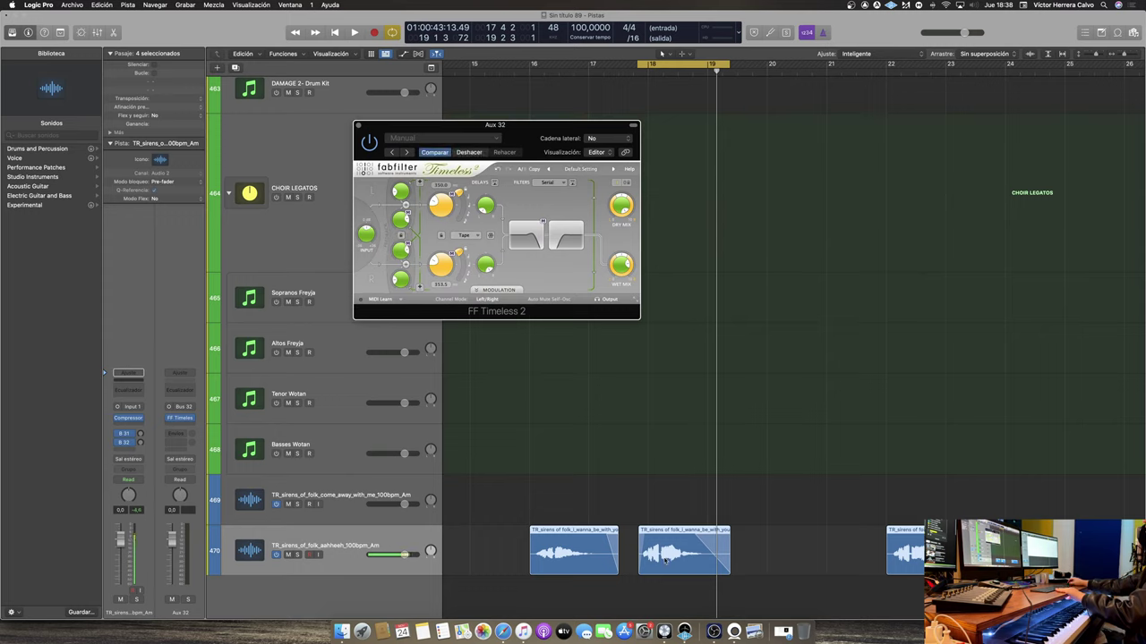
Move the first phrase and the fx clip to the come_away_with_me track, keep the second phrase on the aahheeh track, and close the delay window
{"action": "left_click_drag", "start_coordinate": [962, 558], "coordinate": [960, 504]}
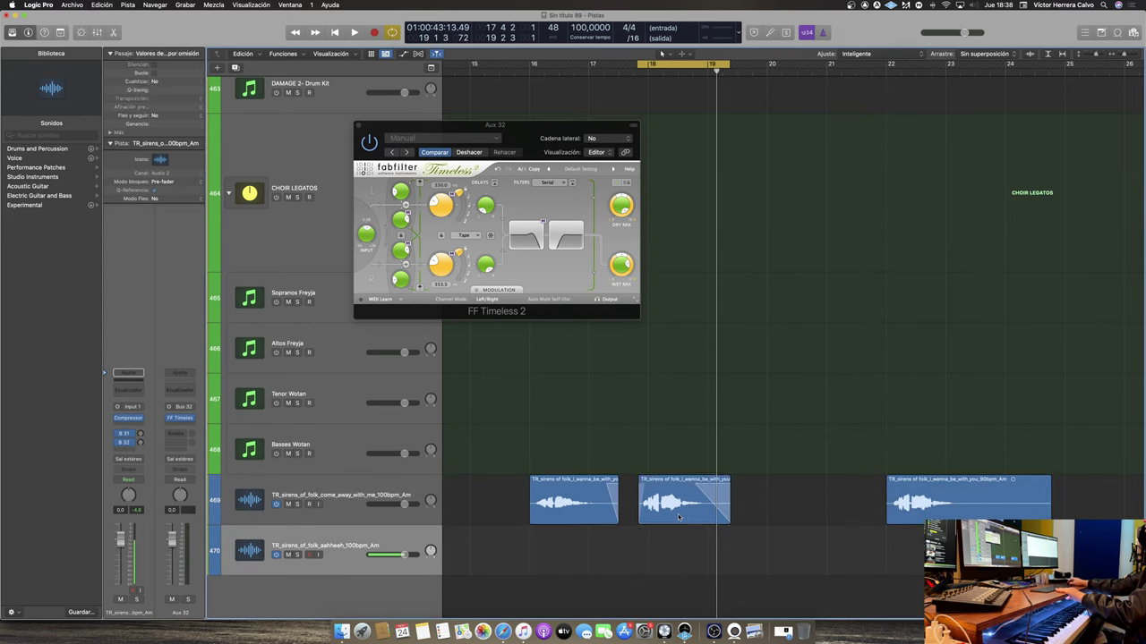
{"action": "left_click_drag", "start_coordinate": [662, 503], "coordinate": [663, 553]}
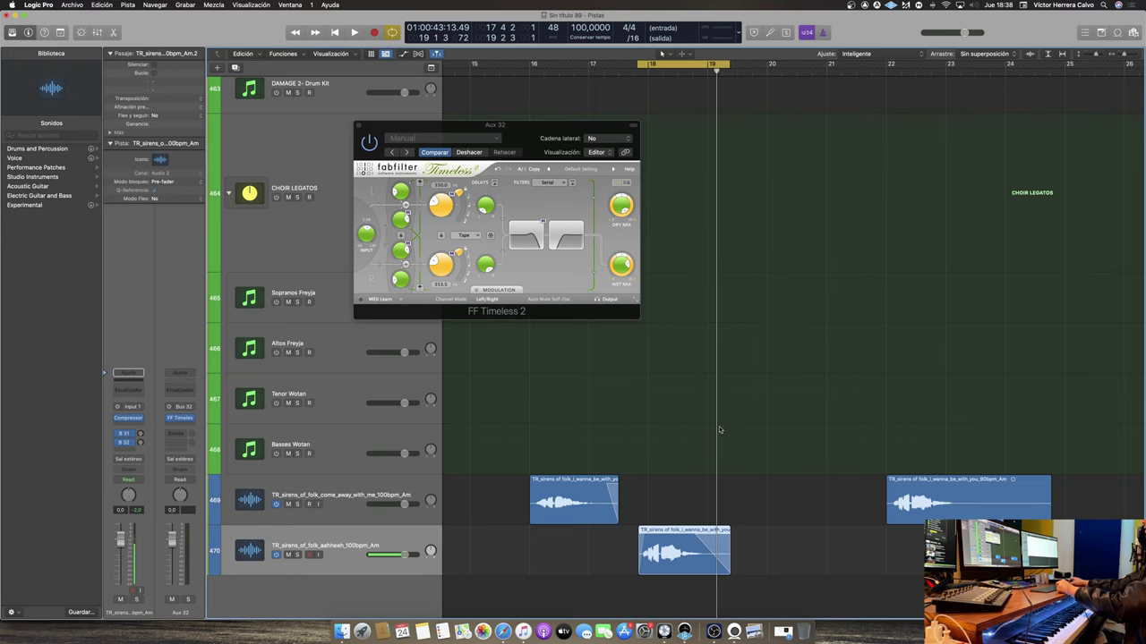
{"action": "mouse_move", "coordinate": [367, 235]}
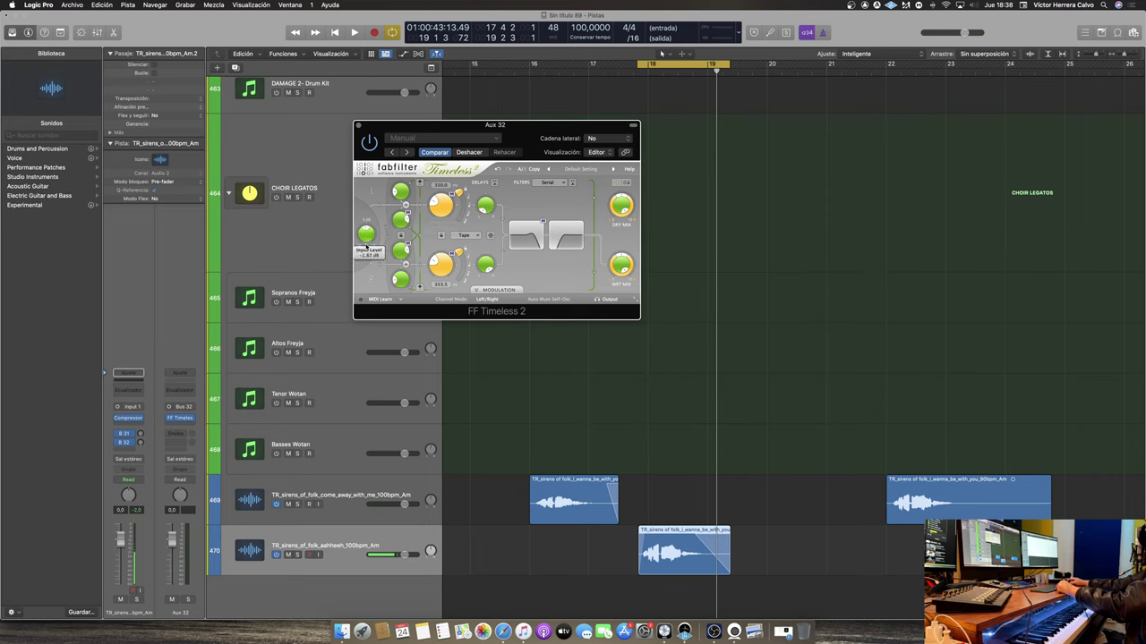
{"action": "left_click", "coordinate": [357, 125]}
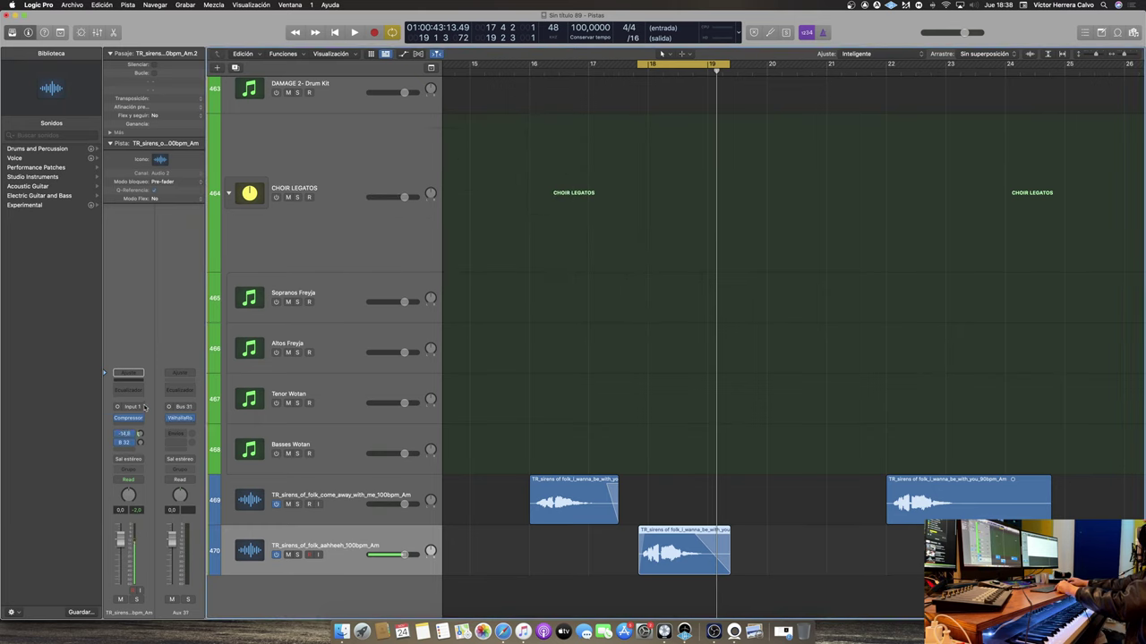
Play the looped second phrase while raising the Bus 31 send to about -11.5 dB and turning up the Bus 32 send
{"action": "key", "text": "space"}
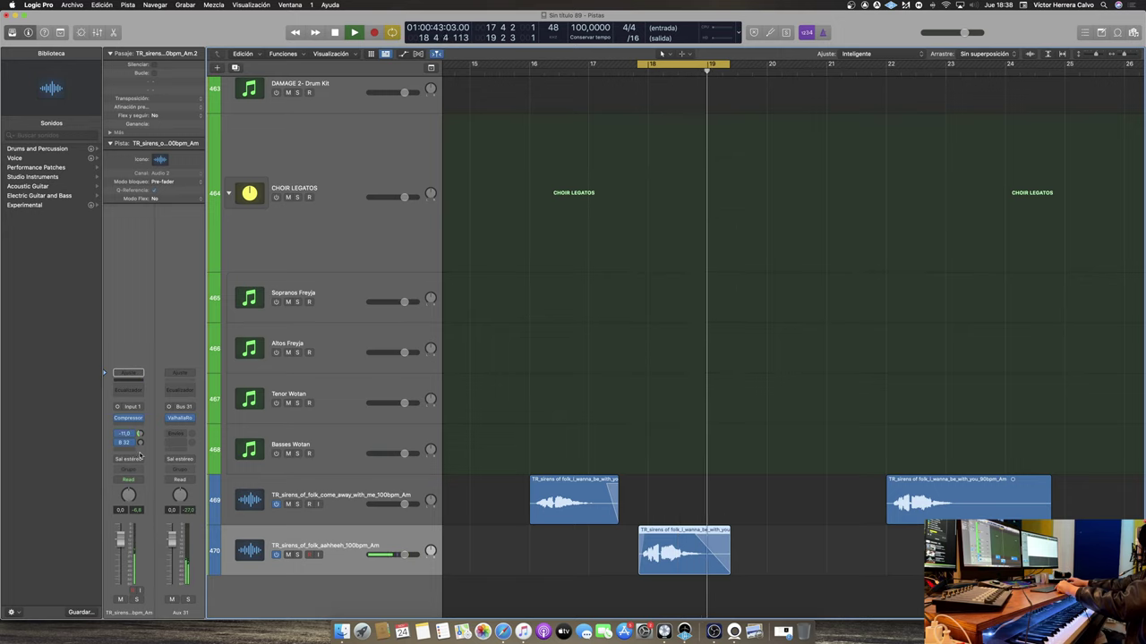
{"action": "left_click", "coordinate": [139, 444]}
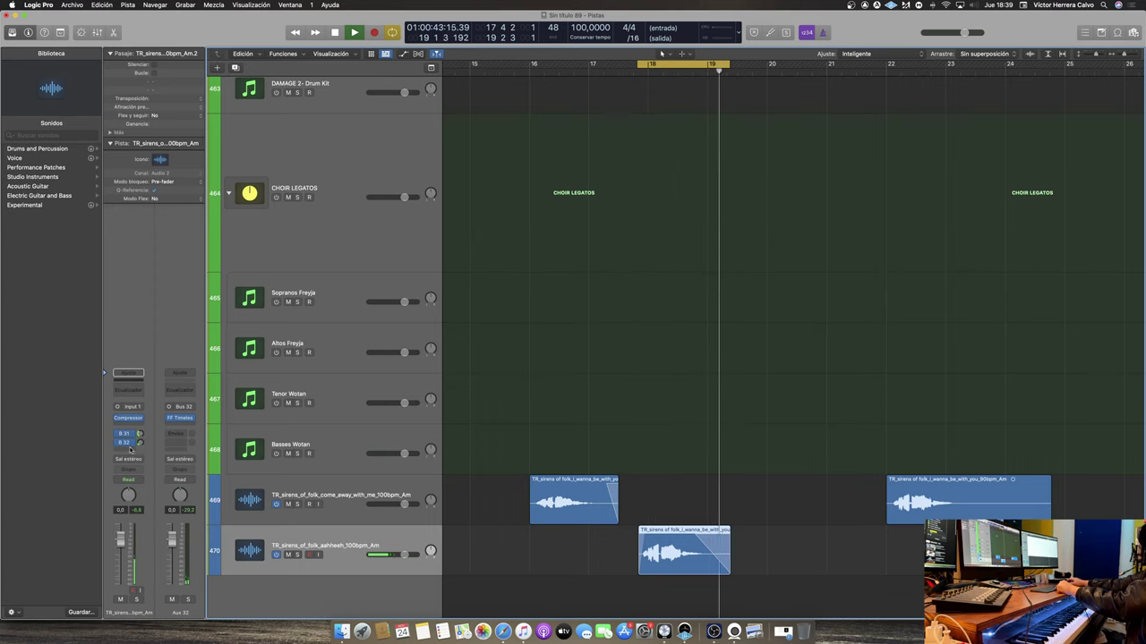
Adjust the left and right delay times of FF Timeless 2 on Aux 32 while the phrase loops, and stop playback
{"action": "left_click", "coordinate": [179, 418]}
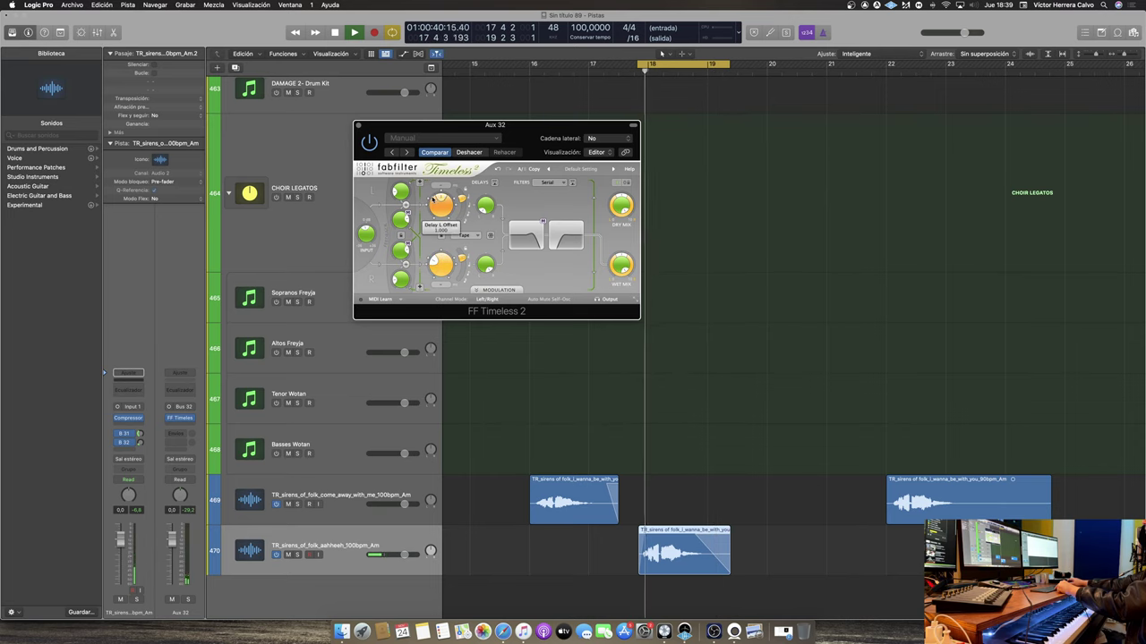
{"action": "mouse_move", "coordinate": [366, 235]}
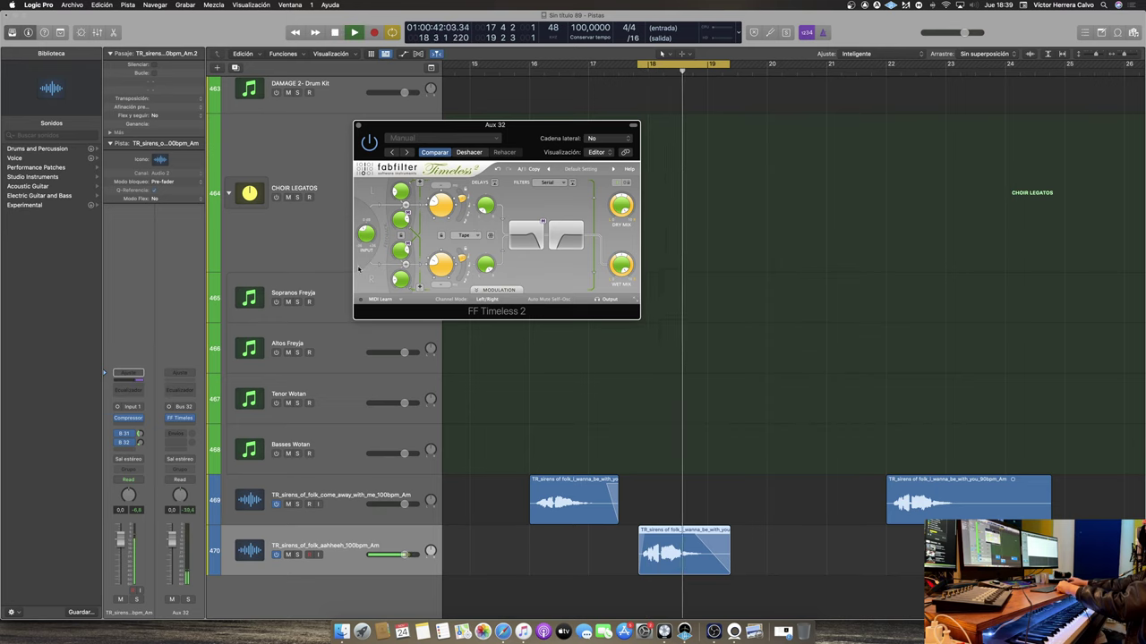
{"action": "key", "text": "space"}
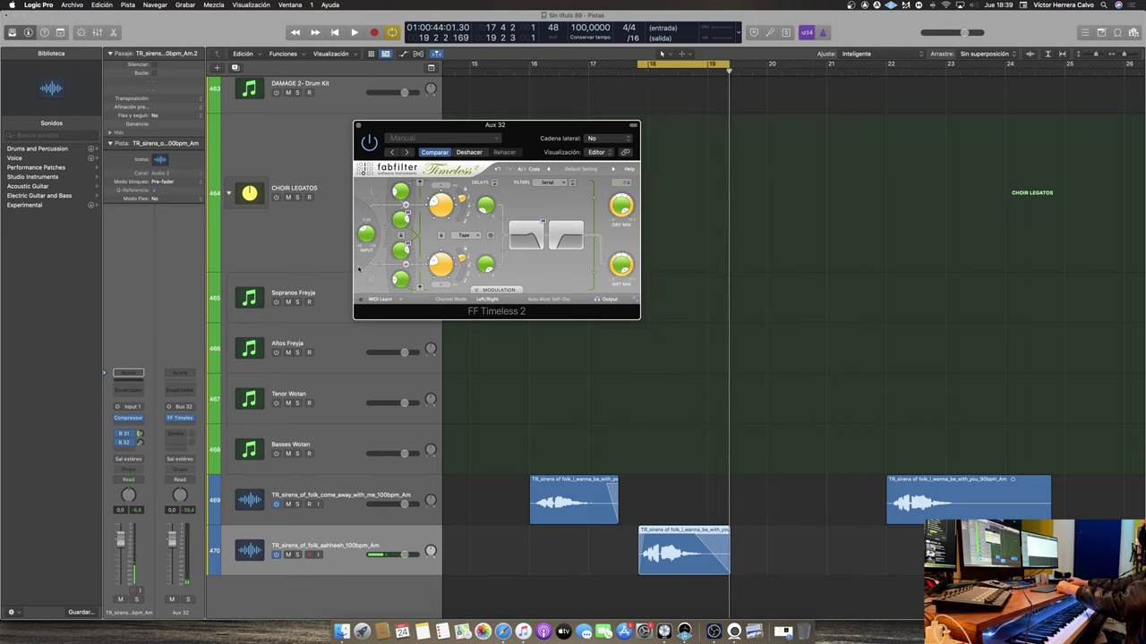
Adjust the Bus 31 send, replay the looped phrase with FF Timeless 2 bypassed, and close the plug-in window
{"action": "left_click", "coordinate": [139, 433]}
{"action": "key", "text": "space"}
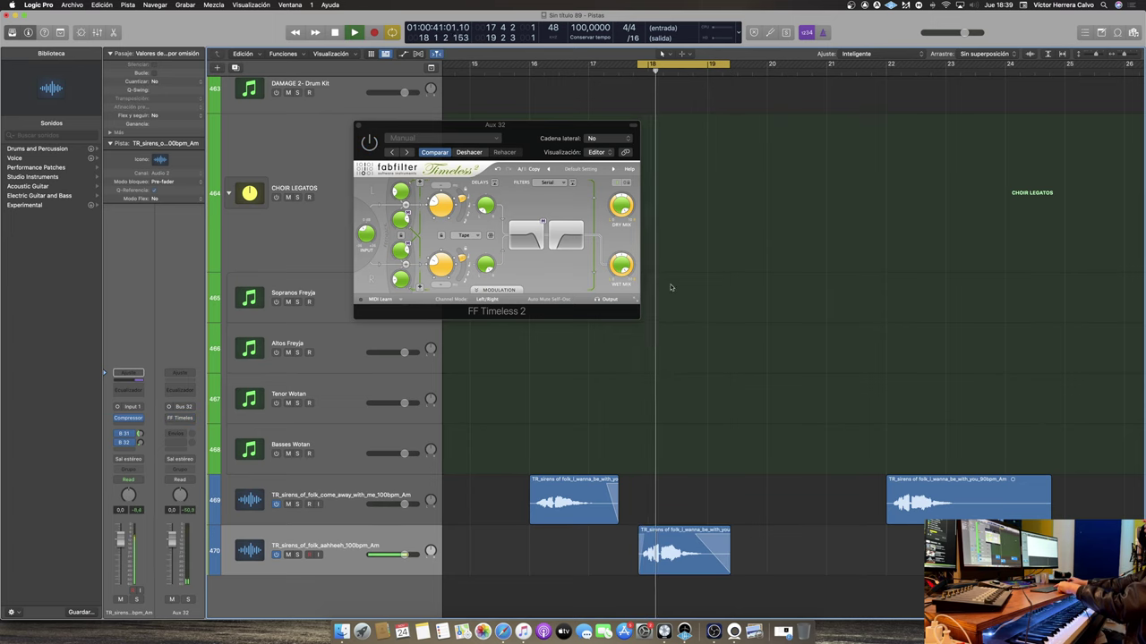
{"action": "left_click", "coordinate": [359, 127]}
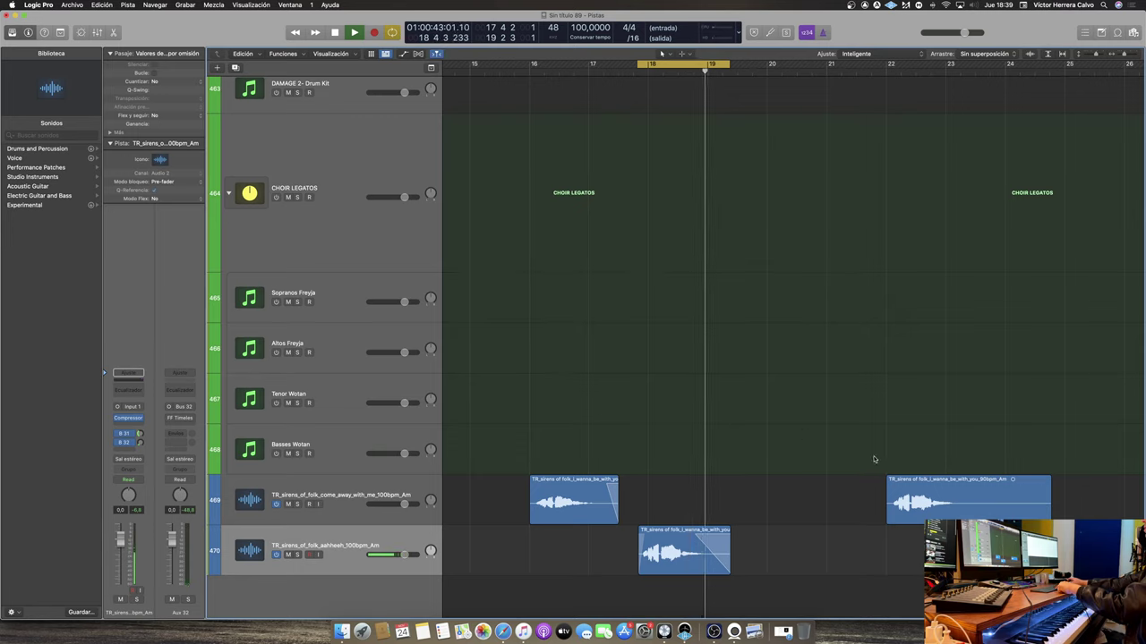
{"action": "key", "text": "space"}
Compare the fx clip from bar 22 with the processed looped phrase, and turn off cycle mode
{"action": "left_click", "coordinate": [889, 75]}
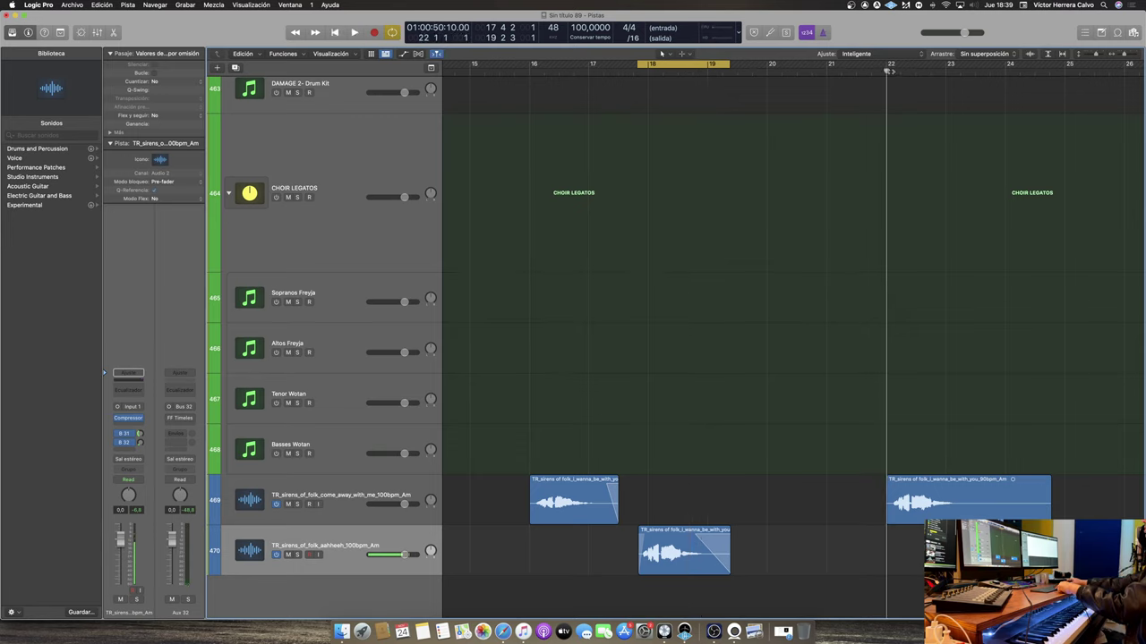
{"action": "key", "text": "space"}
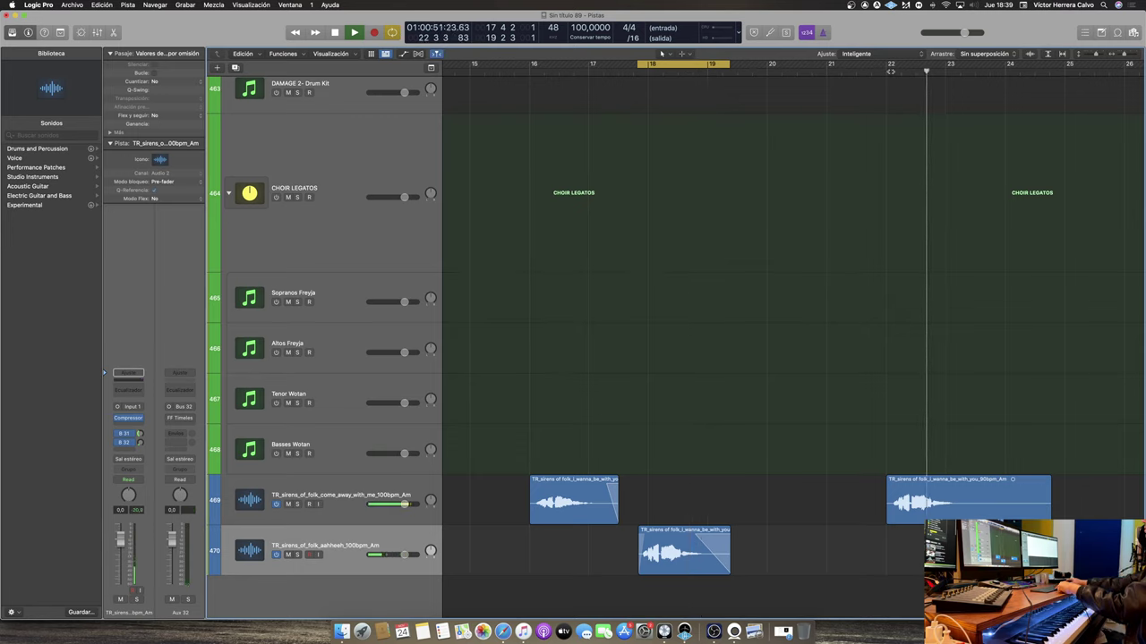
{"action": "key", "text": "space"}
{"action": "key", "text": "space"}
{"action": "key", "text": "space"}
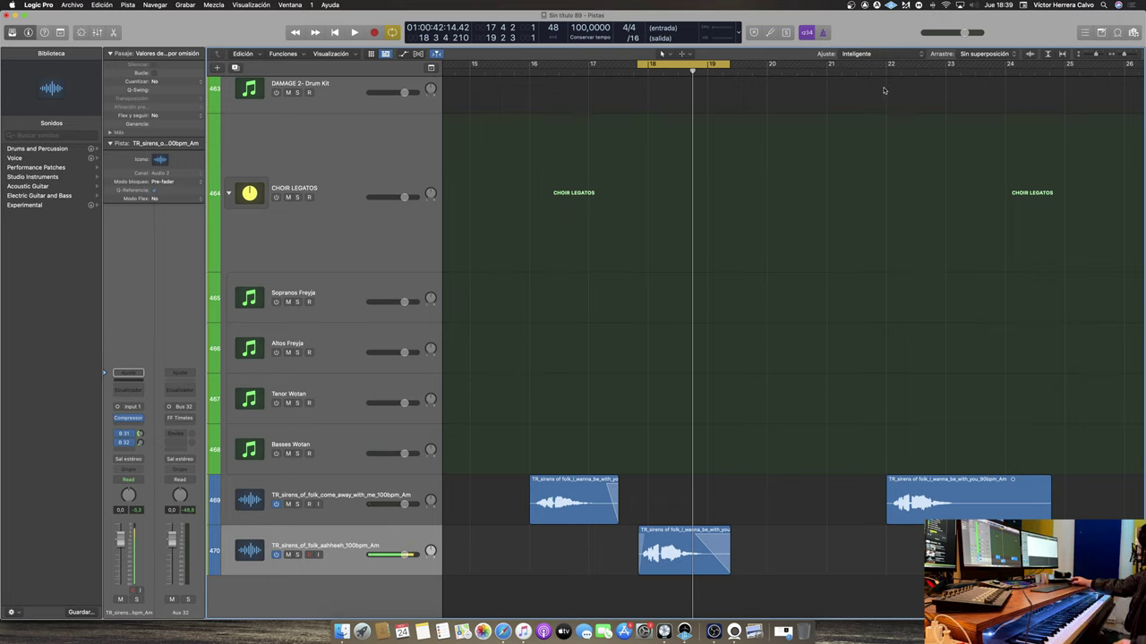
{"action": "key", "text": "c"}
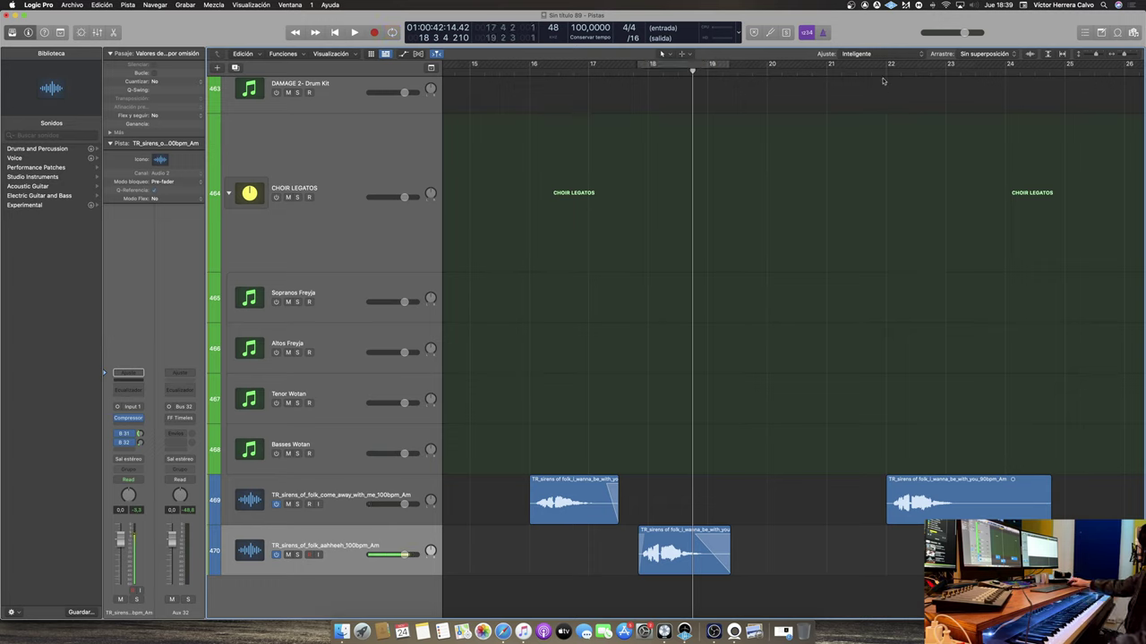
Play the fx clip from bar 22 on its own and stop playback
{"action": "left_click", "coordinate": [886, 70]}
{"action": "key", "text": "space"}
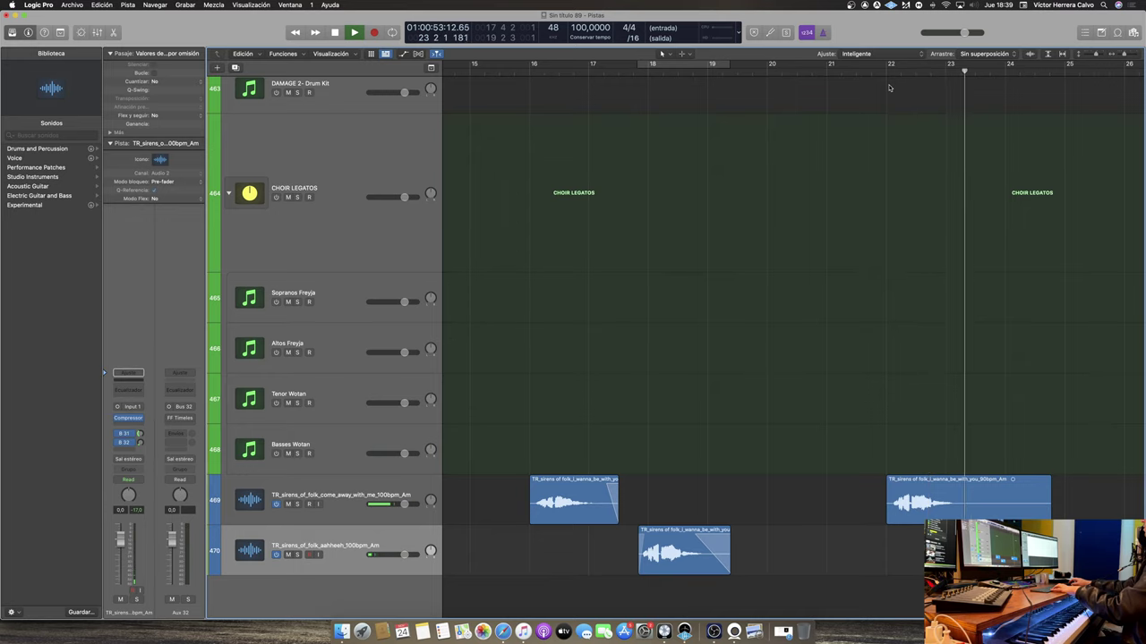
{"action": "key", "text": "space"}
Delete all the vocal clips from audio tracks 469 and 470
{"action": "left_click_drag", "start_coordinate": [1085, 401], "coordinate": [526, 564]}
{"action": "scroll", "coordinate": [546, 549], "scroll_direction": "left", "scroll_amount": 5}
{"action": "scroll", "coordinate": [545, 550], "scroll_direction": "left", "scroll_amount": 5}
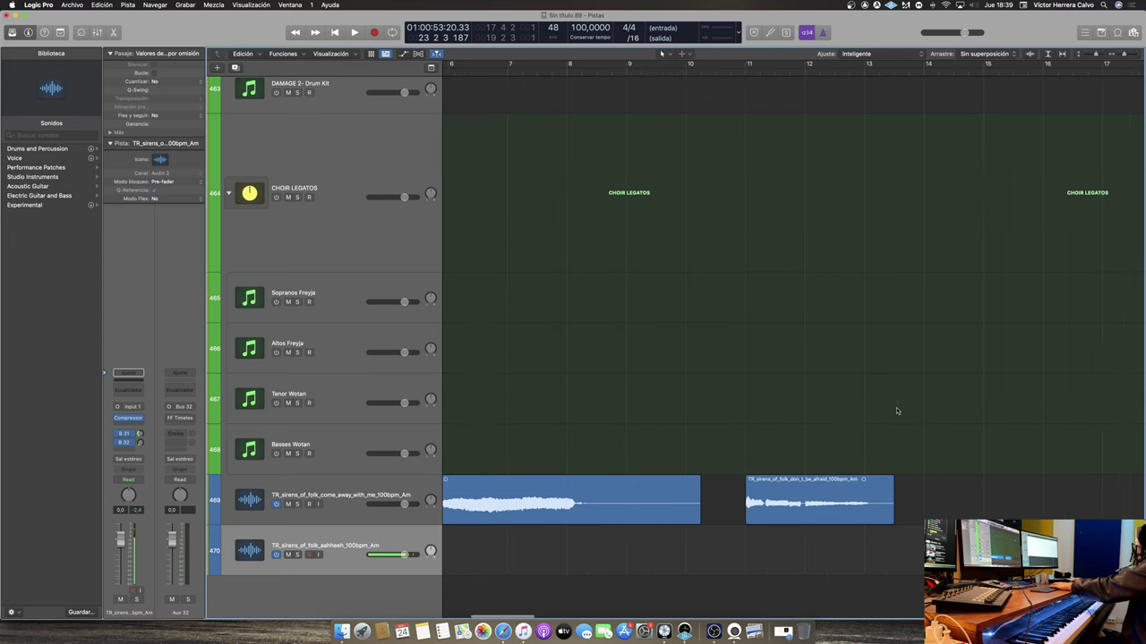
{"action": "left_click_drag", "start_coordinate": [699, 450], "coordinate": [477, 567]}
{"action": "key", "text": "Delete"}
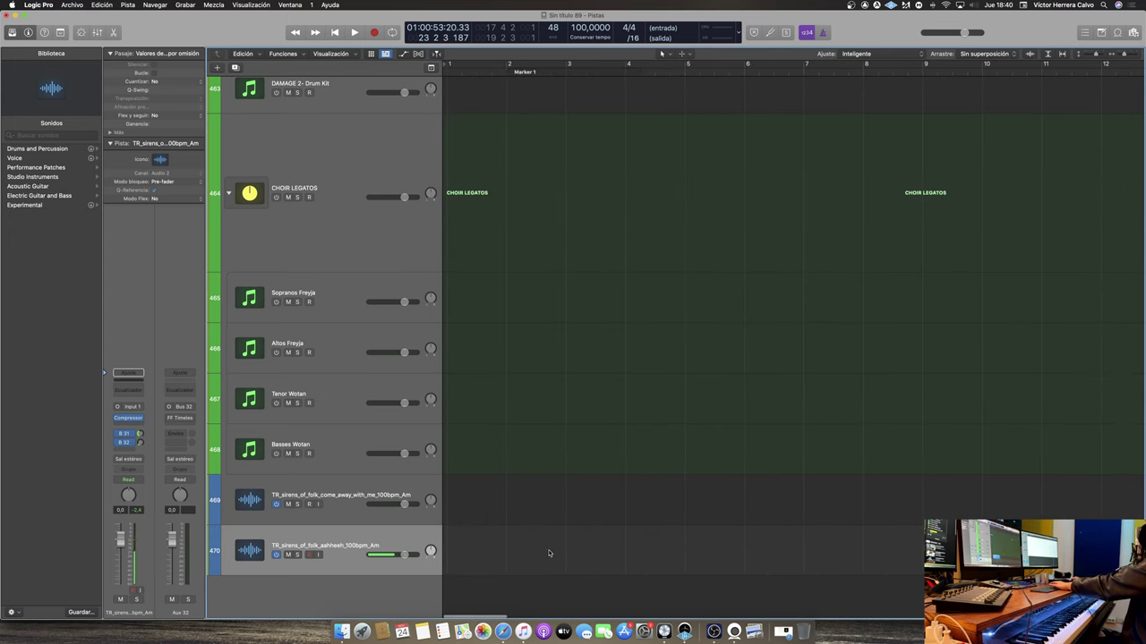
Browse the VOCAL PACK folder in Finder and collapse the dry and fx sample folders of Am_90bpm
{"action": "key", "text": "ctrl+Up"}
{"action": "left_click", "coordinate": [959, 167]}
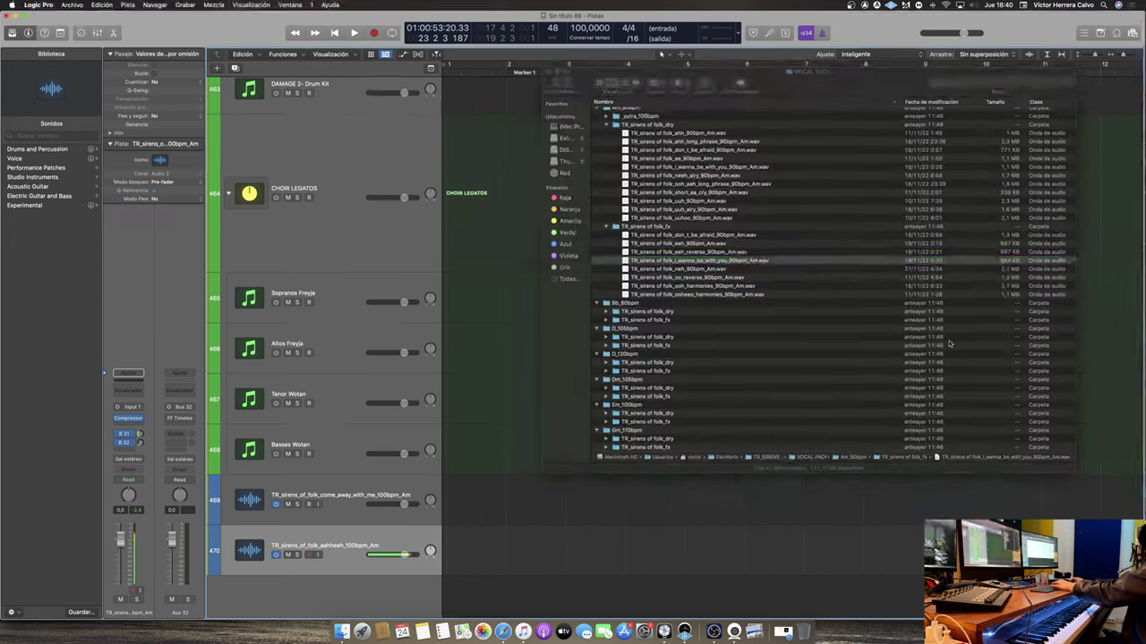
{"action": "scroll", "coordinate": [681, 353], "scroll_direction": "down", "scroll_amount": 3}
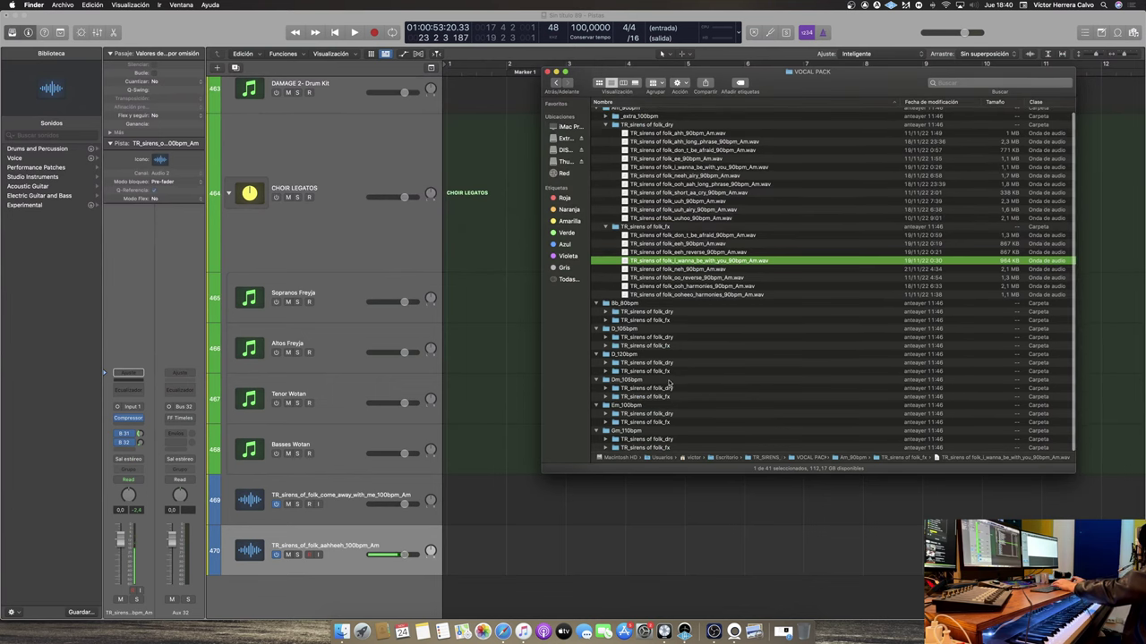
{"action": "scroll", "coordinate": [651, 332], "scroll_direction": "down", "scroll_amount": 2}
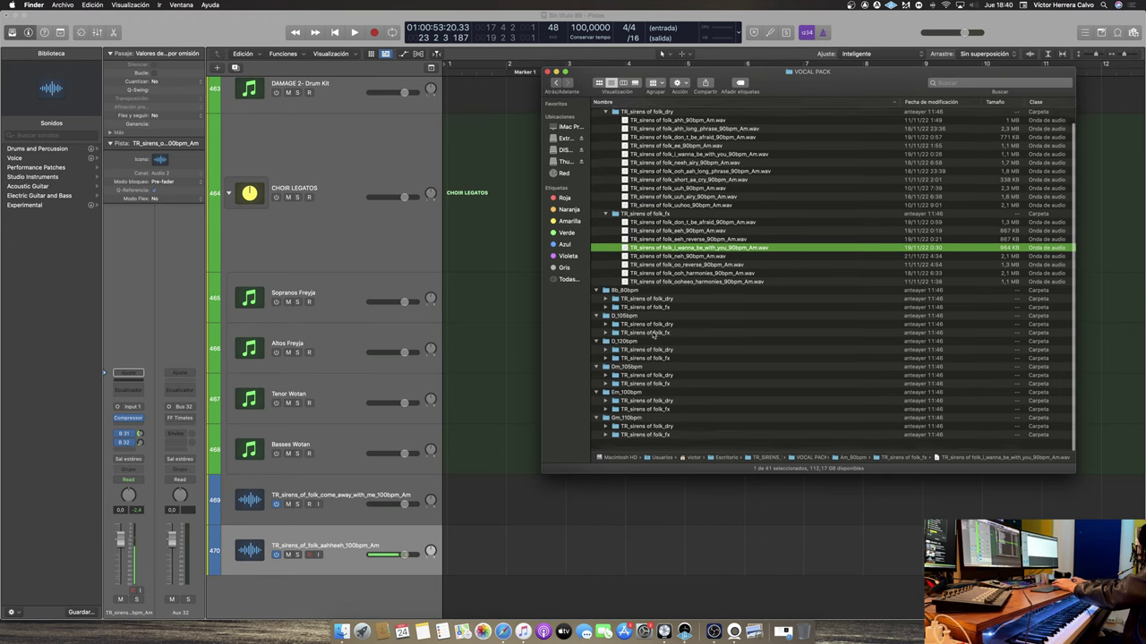
{"action": "scroll", "coordinate": [673, 153], "scroll_direction": "up", "scroll_amount": 2}
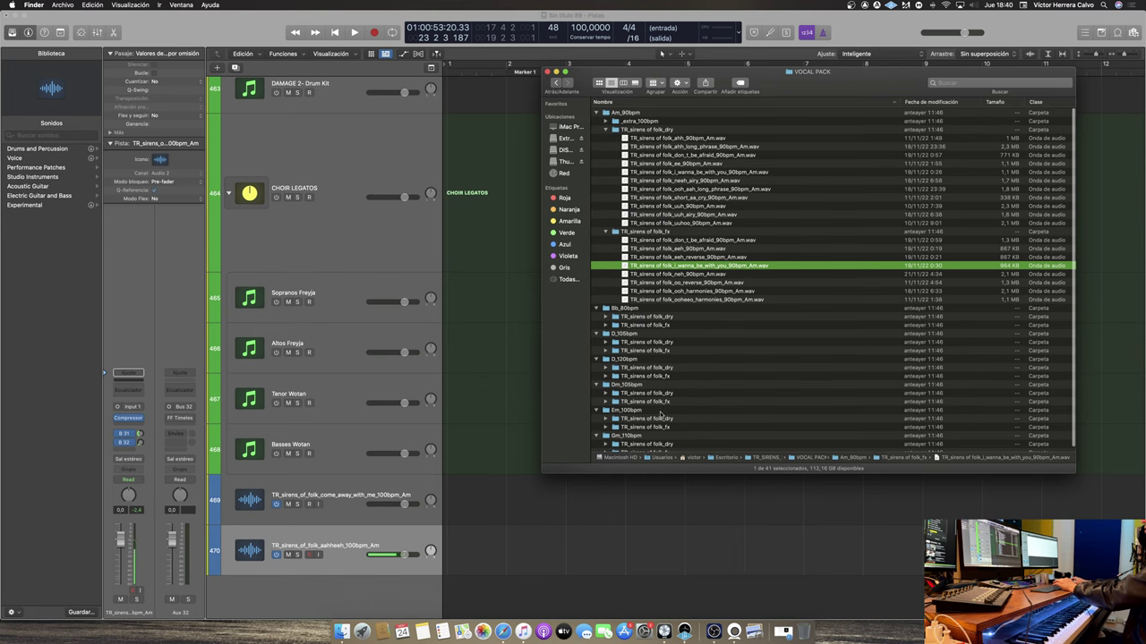
{"action": "scroll", "coordinate": [662, 411], "scroll_direction": "down", "scroll_amount": 1}
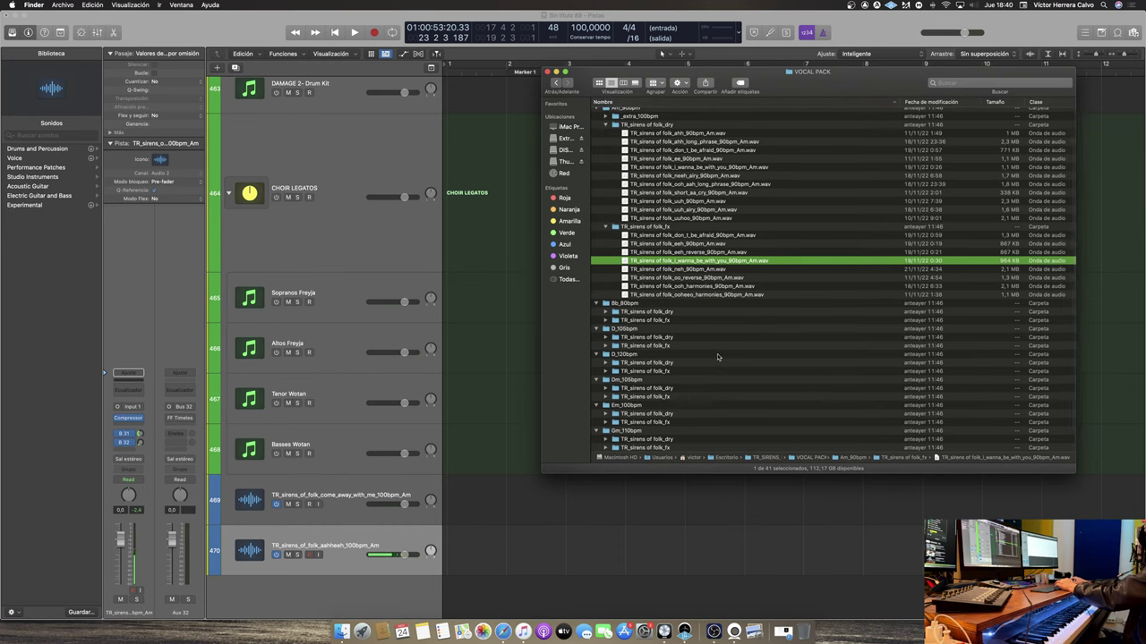
{"action": "scroll", "coordinate": [615, 155], "scroll_direction": "up", "scroll_amount": 1}
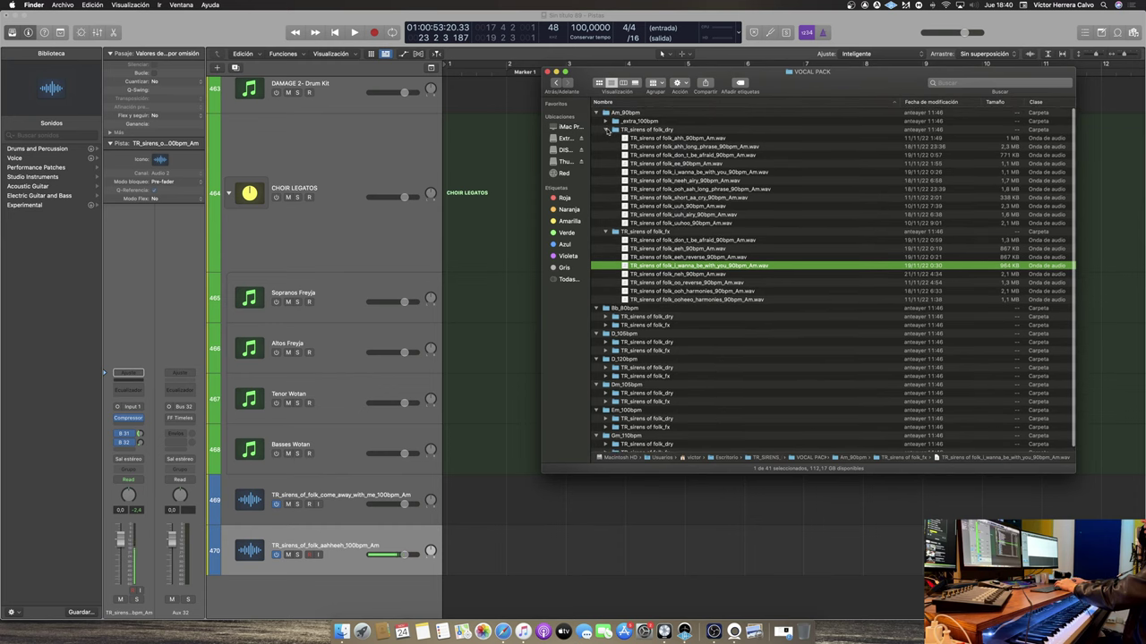
{"action": "left_click", "coordinate": [604, 130]}
{"action": "left_click", "coordinate": [605, 137]}
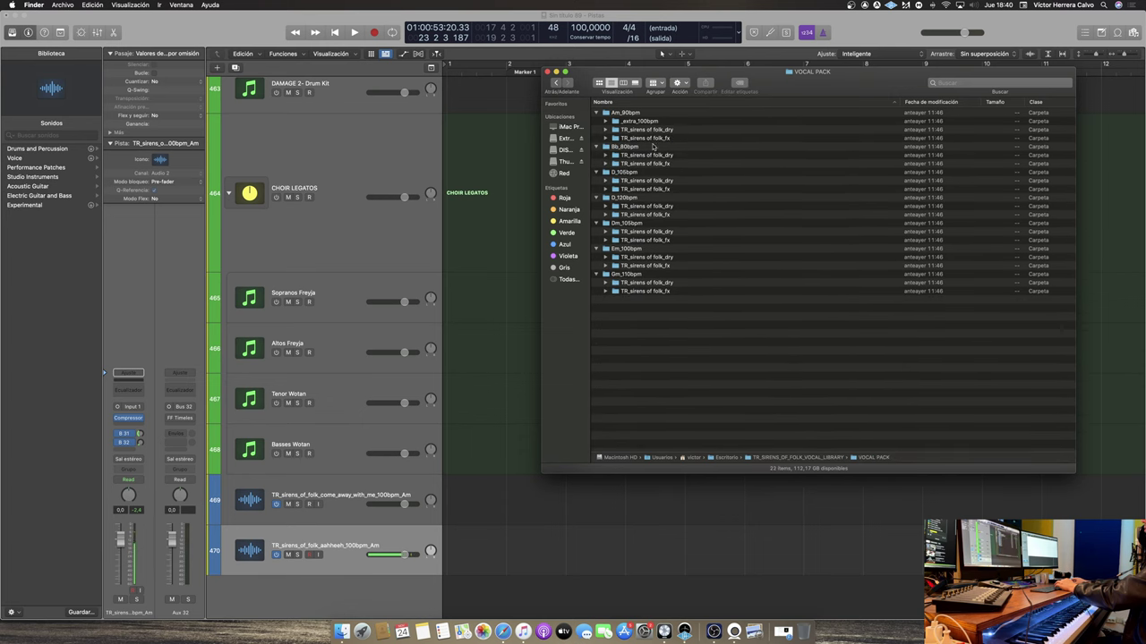
Expand the dry folders of Bb_80bpm and D_105bpm and open the TR_sirens_of_folk_leei_105_D.wav sample
{"action": "left_click", "coordinate": [603, 157]}
{"action": "left_click", "coordinate": [605, 155]}
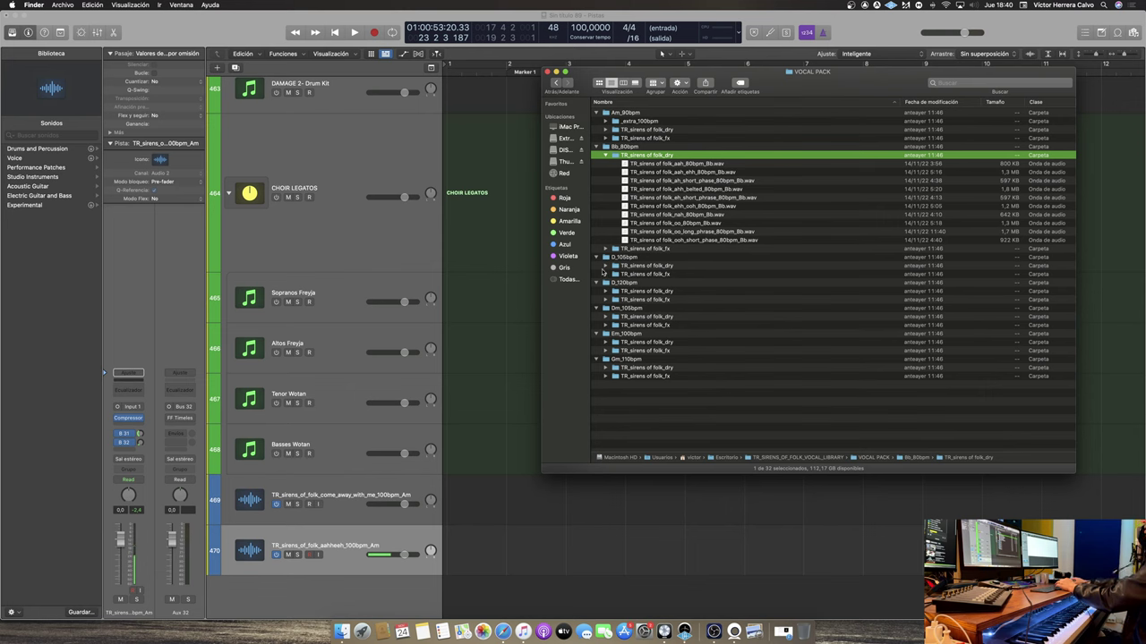
{"action": "left_click", "coordinate": [605, 266]}
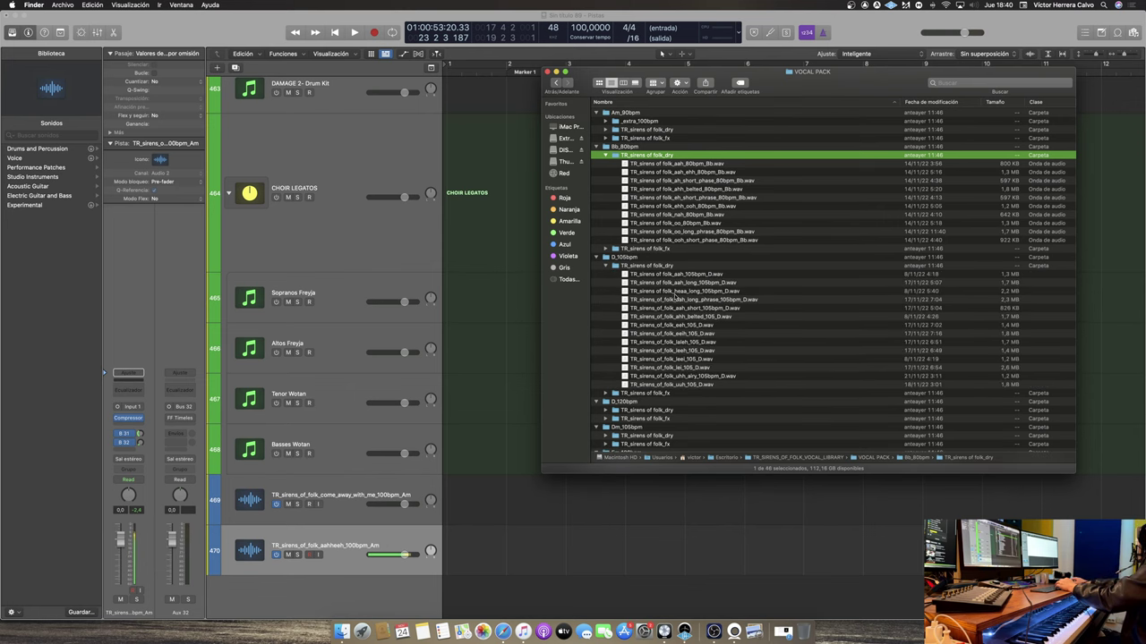
{"action": "left_click", "coordinate": [685, 360]}
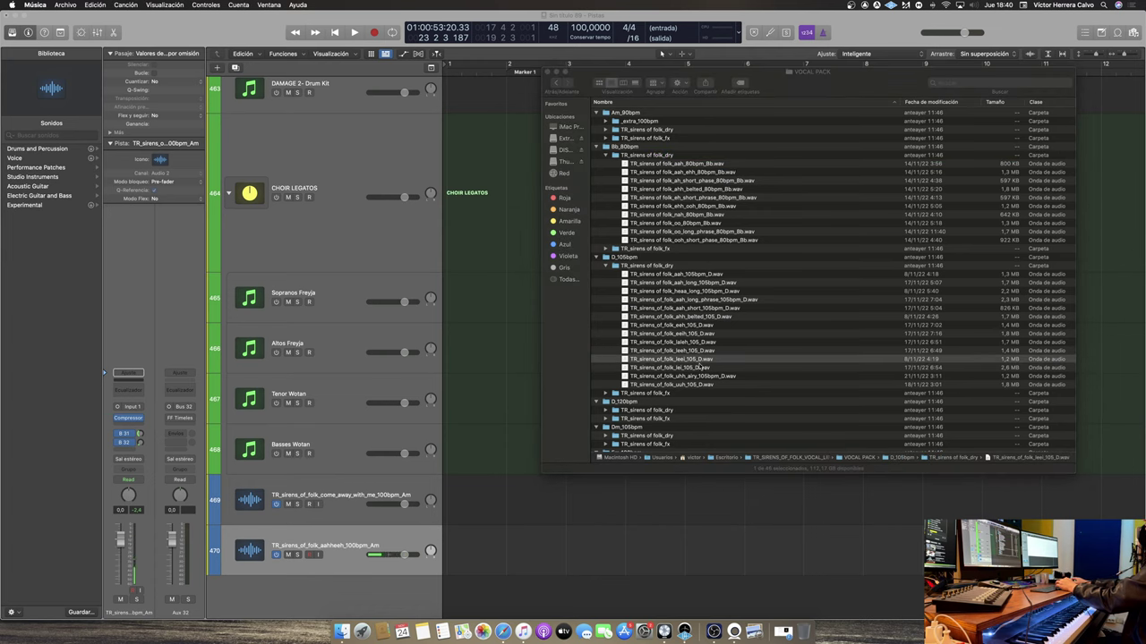
Place TR_sirens_of_folk_leei_105_D.wav at bar 3 of track 470 in Logic Pro and import its markers
{"action": "left_click_drag", "start_coordinate": [697, 361], "coordinate": [569, 555]}
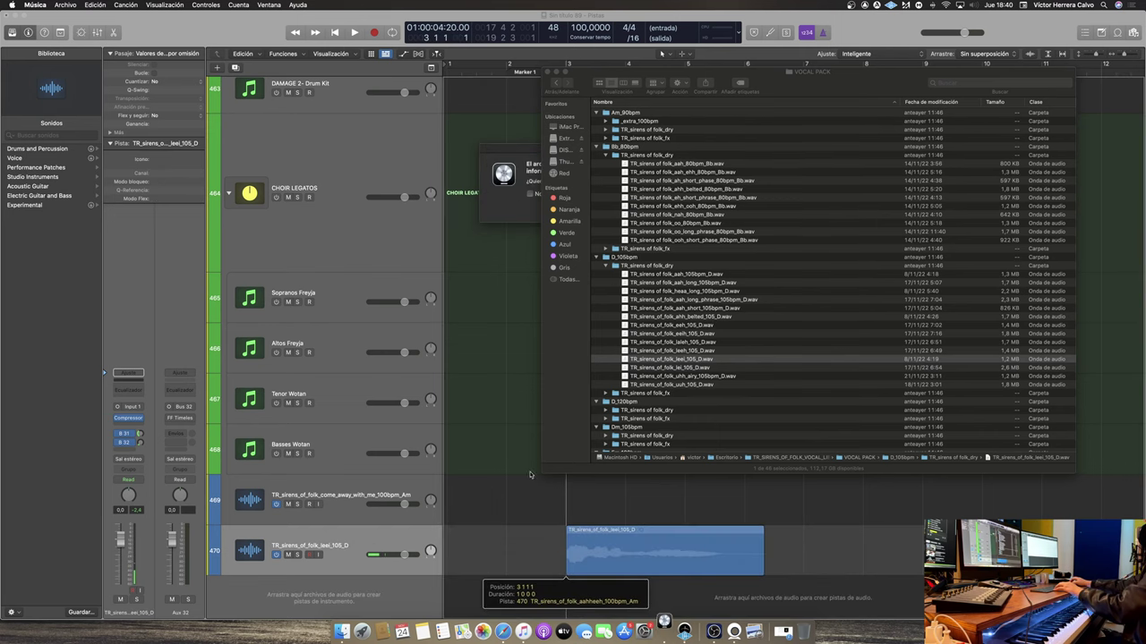
{"action": "left_click", "coordinate": [502, 196]}
{"action": "left_click", "coordinate": [637, 209]}
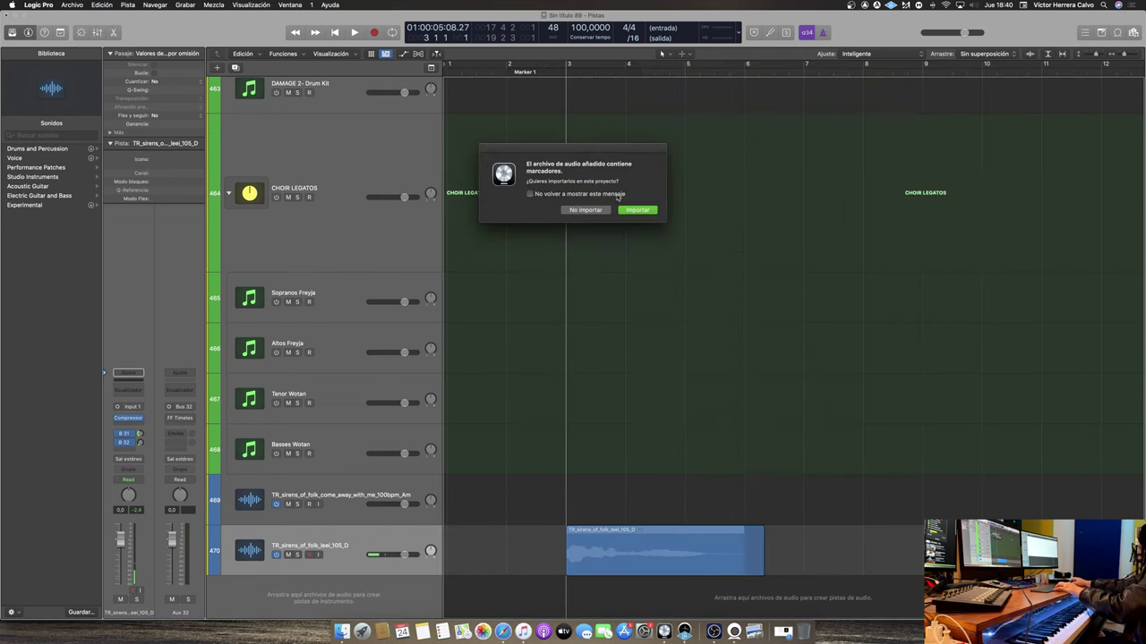
{"action": "left_click", "coordinate": [626, 211]}
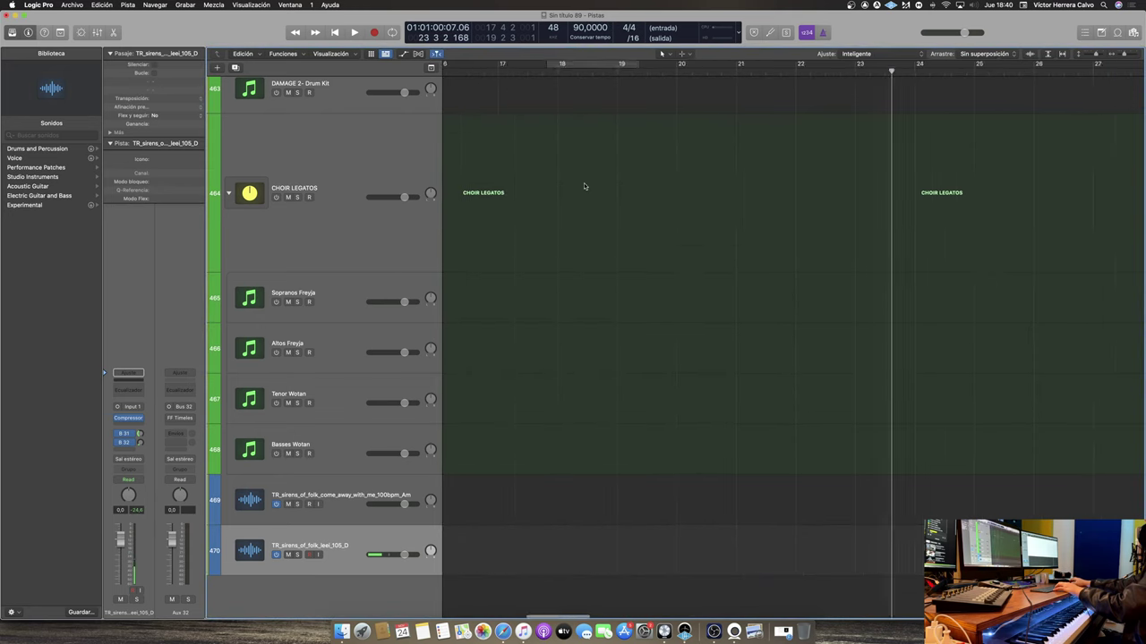
Play the leei clip from bar 3 on processed track 470, and compare it dry after moving it to track 469
{"action": "double_click", "coordinate": [550, 66]}
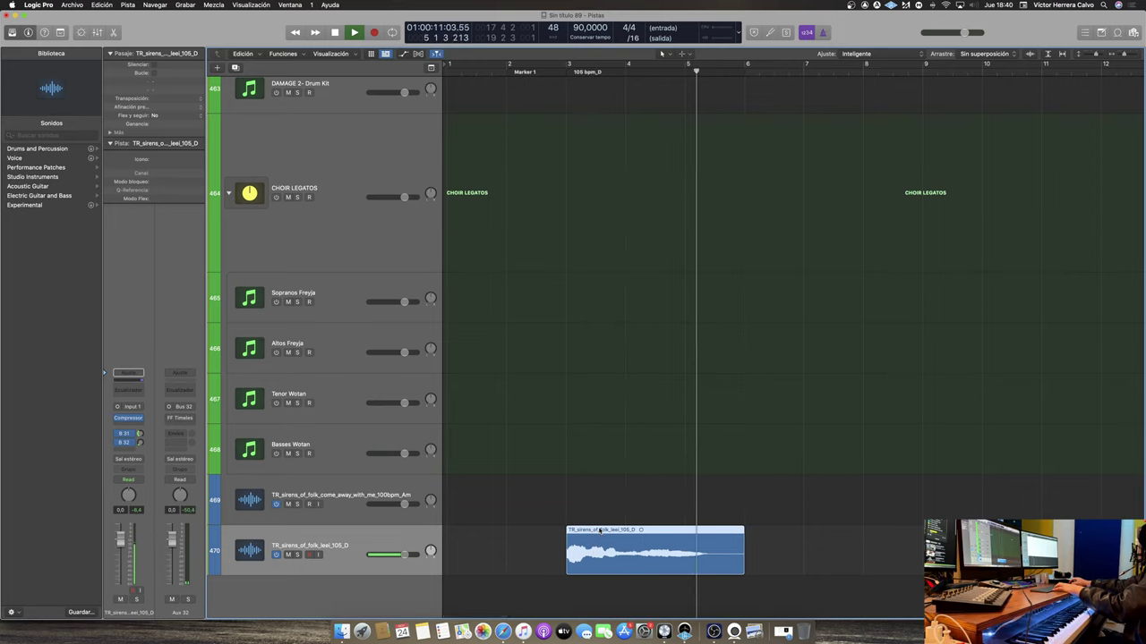
{"action": "key", "text": "space"}
{"action": "left_click_drag", "start_coordinate": [599, 531], "coordinate": [600, 480]}
{"action": "left_click", "coordinate": [562, 67]}
{"action": "key", "text": "space"}
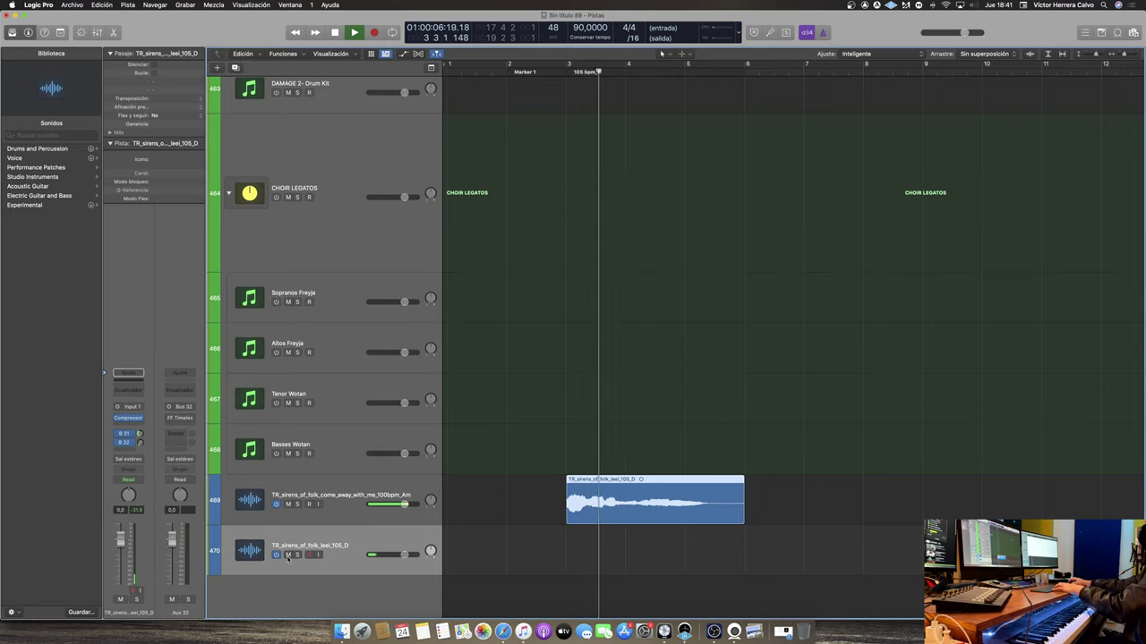
{"action": "left_click", "coordinate": [287, 559]}
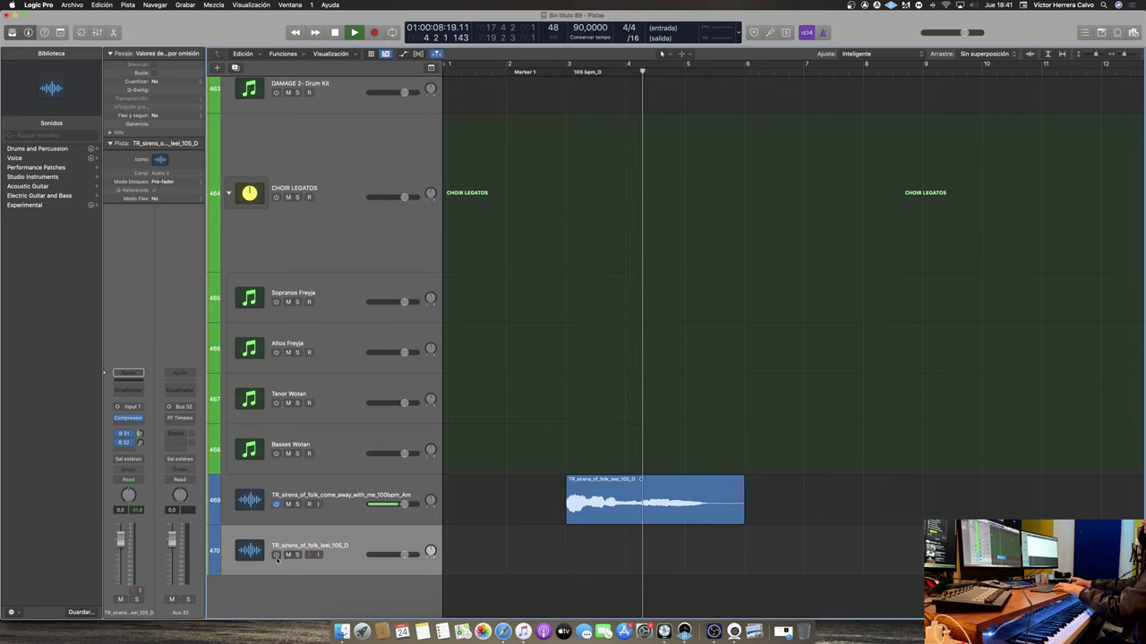
{"action": "scroll", "coordinate": [451, 540], "scroll_direction": "right", "scroll_amount": 1}
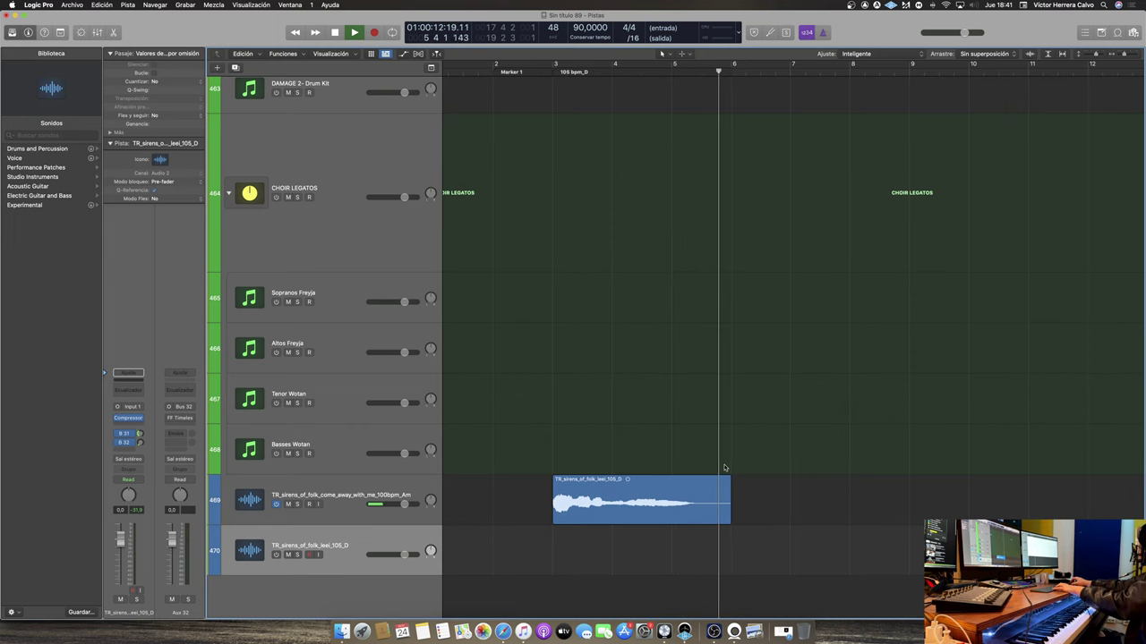
{"action": "key", "text": "space"}
Delete processed track 470 and the leei clip left on track 469
{"action": "key", "text": "ctrl+Up"}
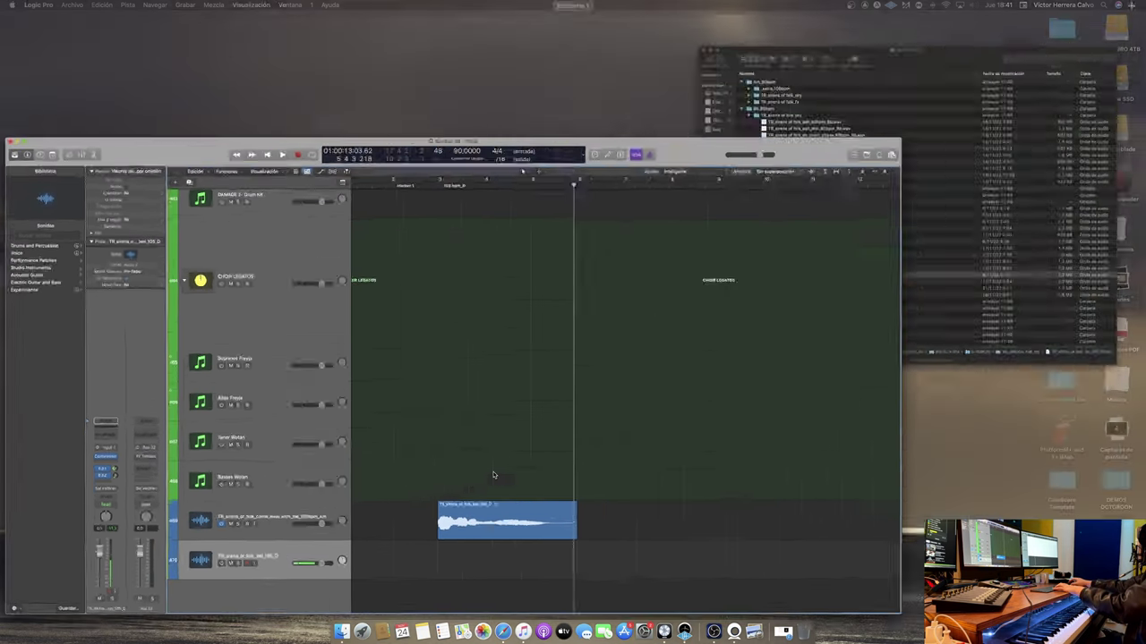
{"action": "left_click", "coordinate": [345, 589]}
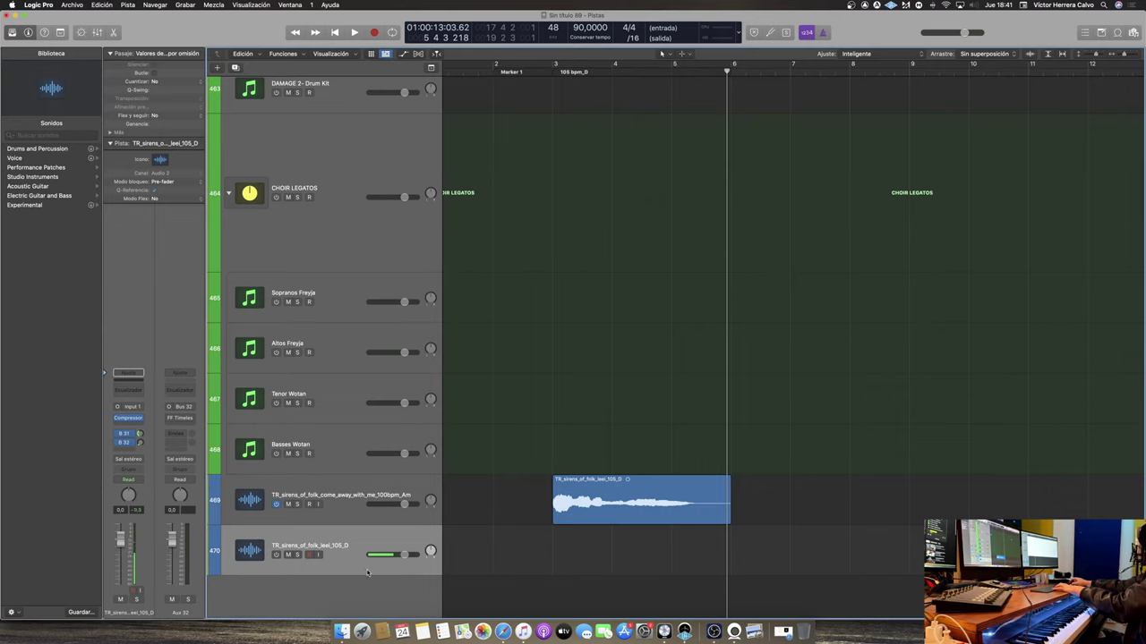
{"action": "right_click", "coordinate": [338, 567]}
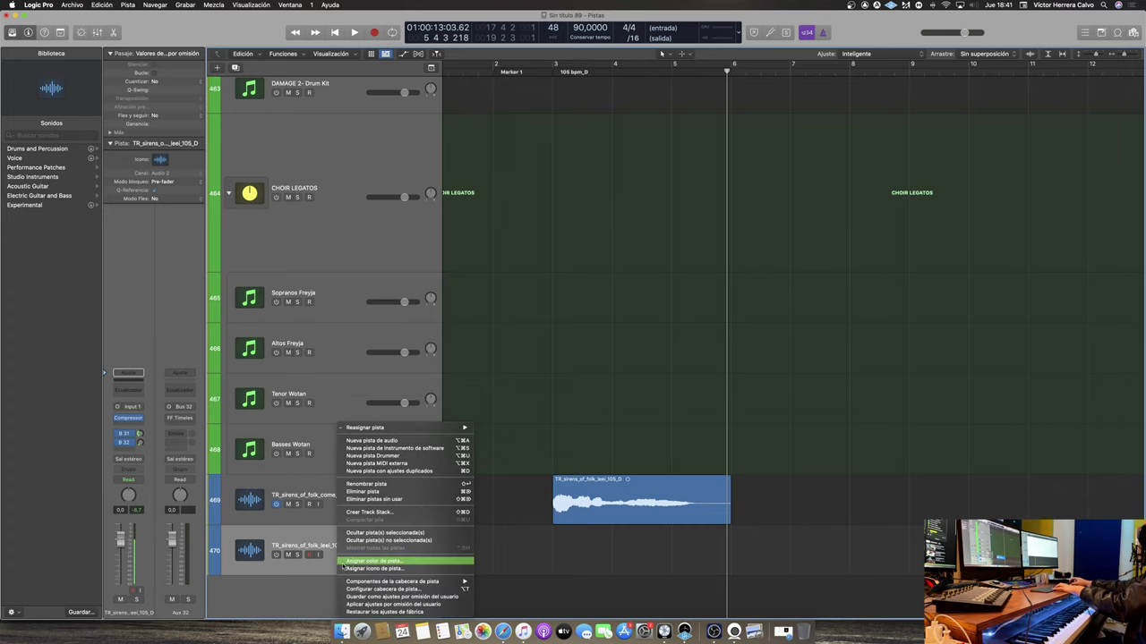
{"action": "left_click", "coordinate": [374, 494]}
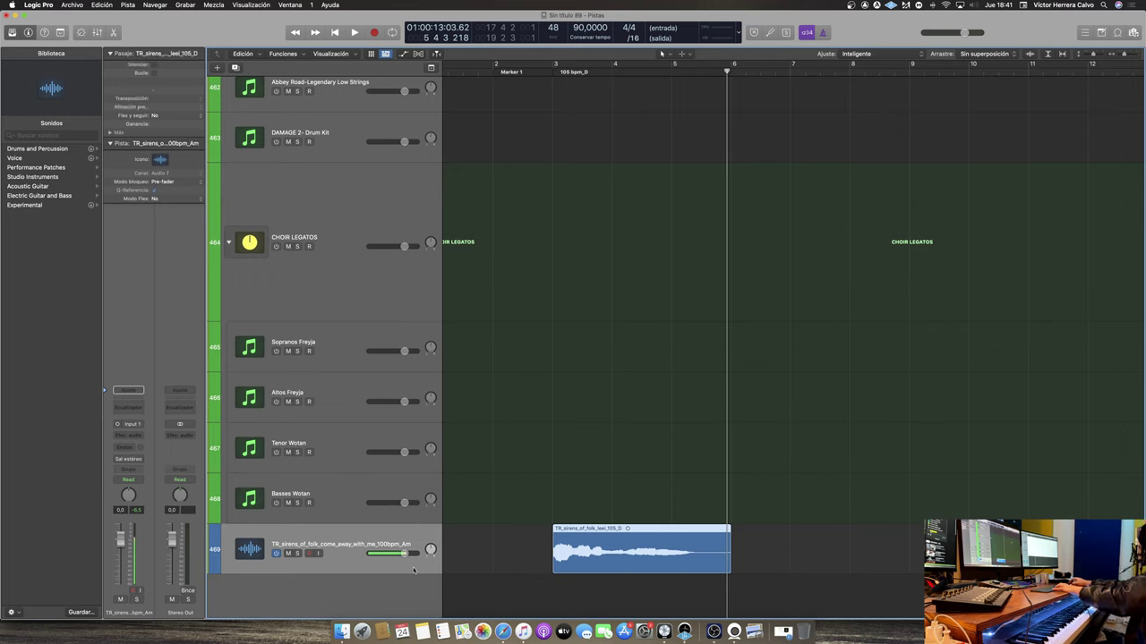
{"action": "key", "text": "Delete"}
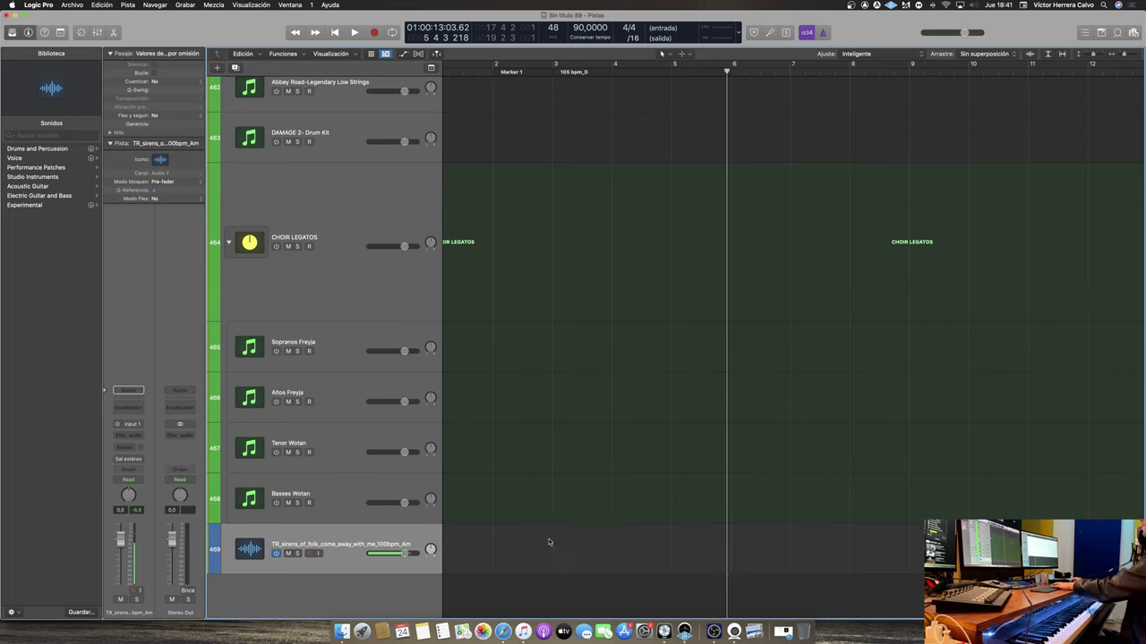
Return to the VOCAL PACK folder in Finder and collapse the dry folders of D_105bpm and Bb_80bpm
{"action": "key", "text": "ctrl+Up"}
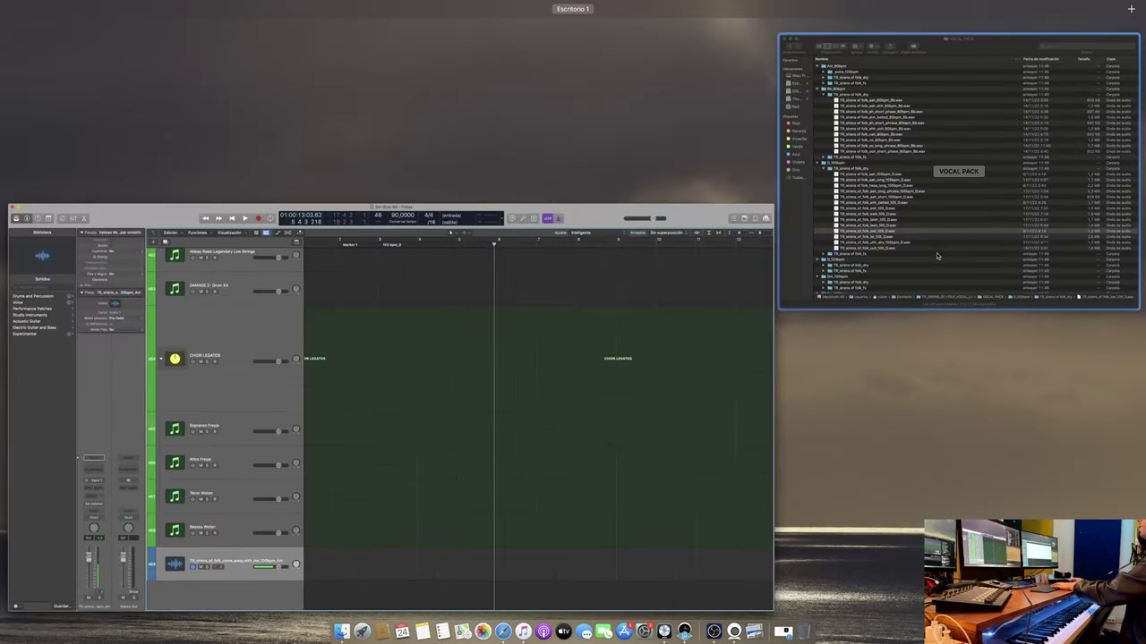
{"action": "left_click", "coordinate": [958, 170]}
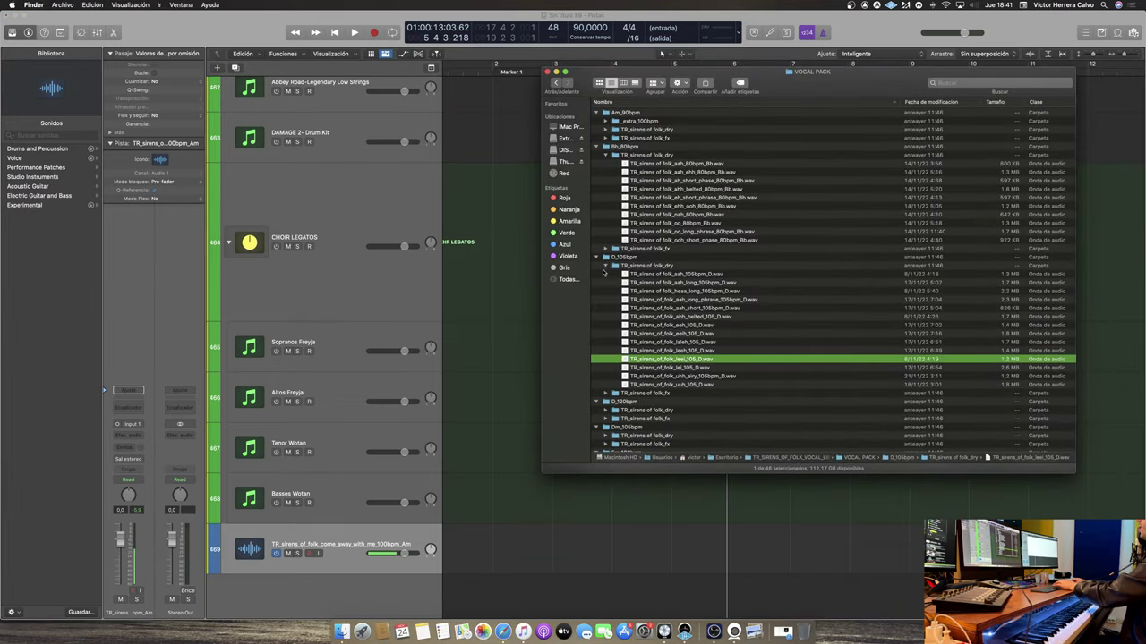
{"action": "left_click", "coordinate": [604, 266]}
{"action": "left_click", "coordinate": [606, 155]}
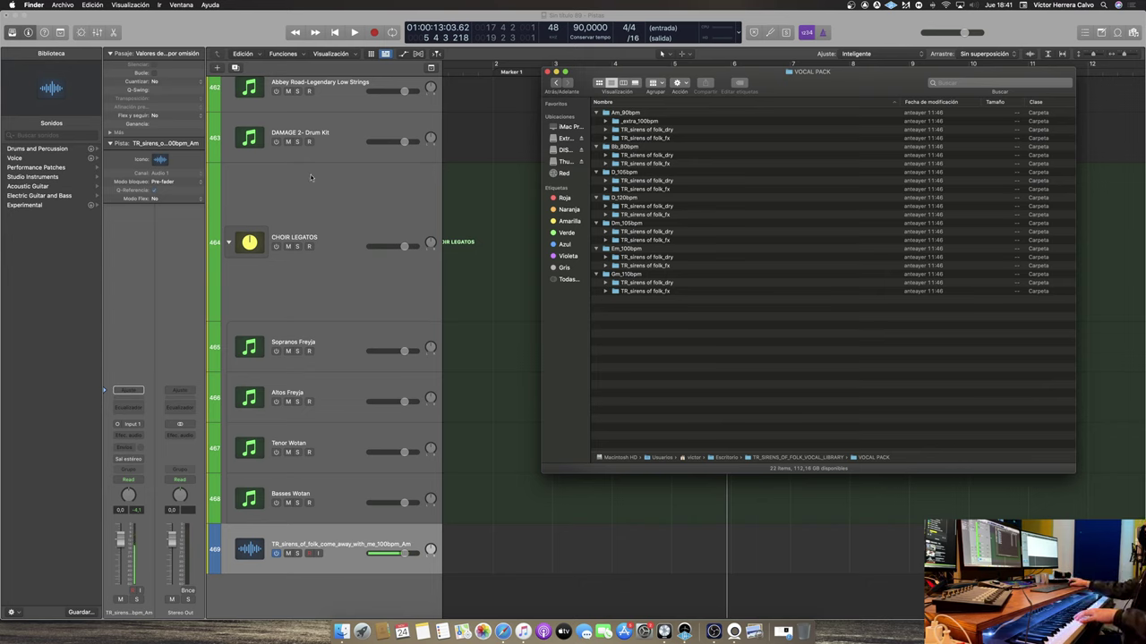
Find the PIANO SKETCH track in Logic Pro and select it to play notes on it
{"action": "scroll", "coordinate": [311, 177], "scroll_direction": "up", "scroll_amount": 10}
{"action": "scroll", "coordinate": [340, 309], "scroll_direction": "down", "scroll_amount": 5}
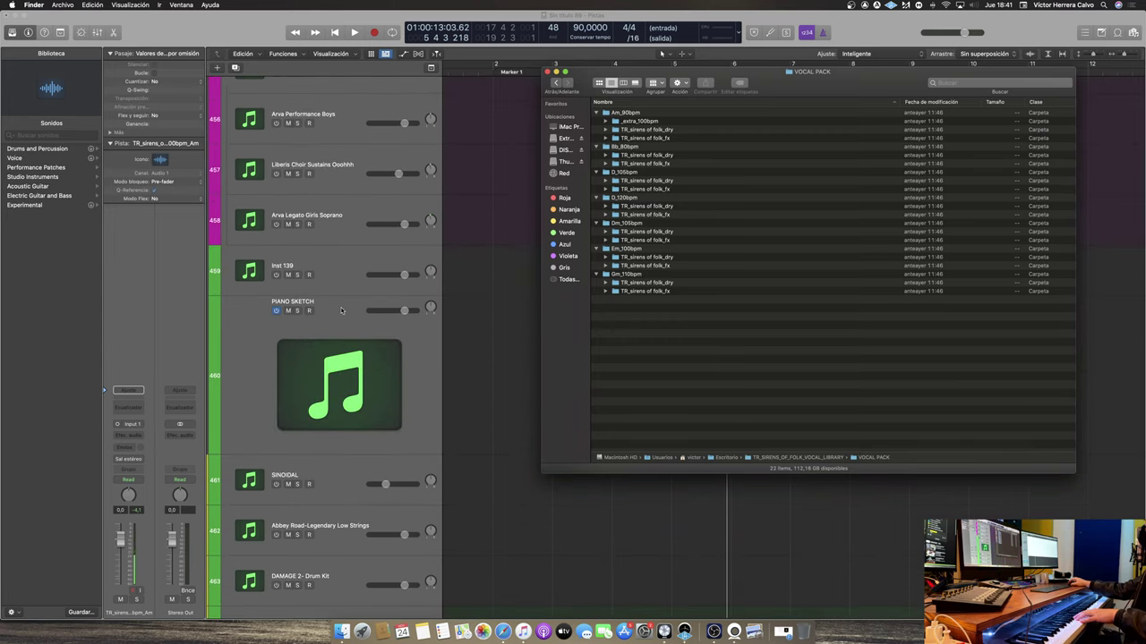
{"action": "left_click", "coordinate": [340, 310]}
{"action": "left_click", "coordinate": [340, 310]}
{"action": "scroll", "coordinate": [549, 514], "scroll_direction": "down", "scroll_amount": 1}
{"action": "scroll", "coordinate": [549, 515], "scroll_direction": "down", "scroll_amount": 5}
Delete the remaining audio track 469 and shrink the track heights to show more of the orchestral template
{"action": "left_click", "coordinate": [376, 562]}
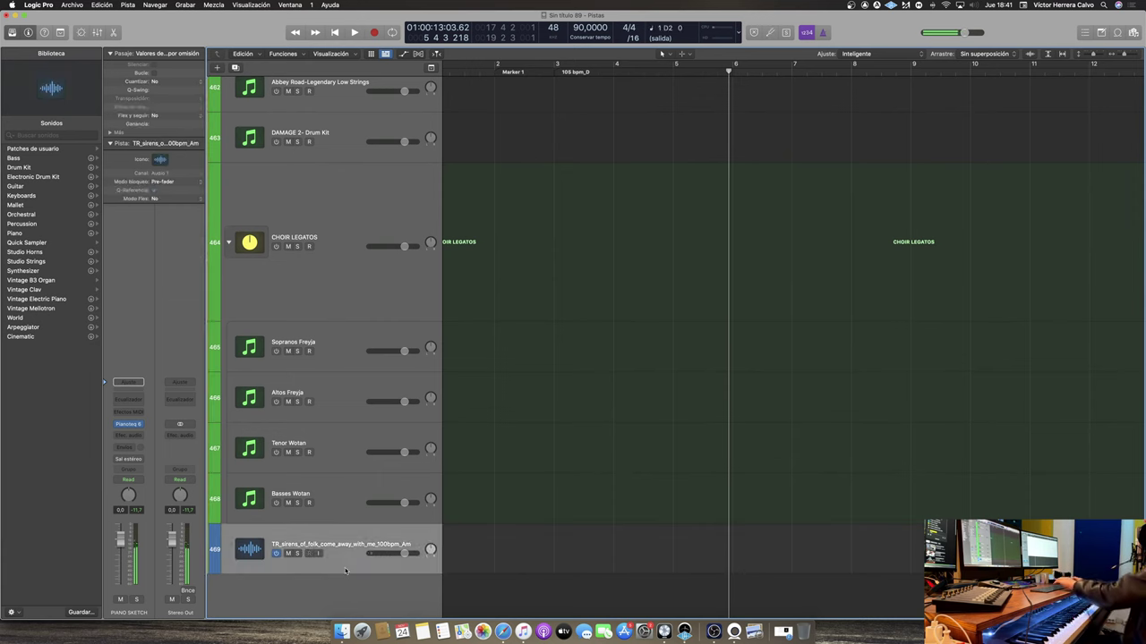
{"action": "key", "text": "super+BackSpace"}
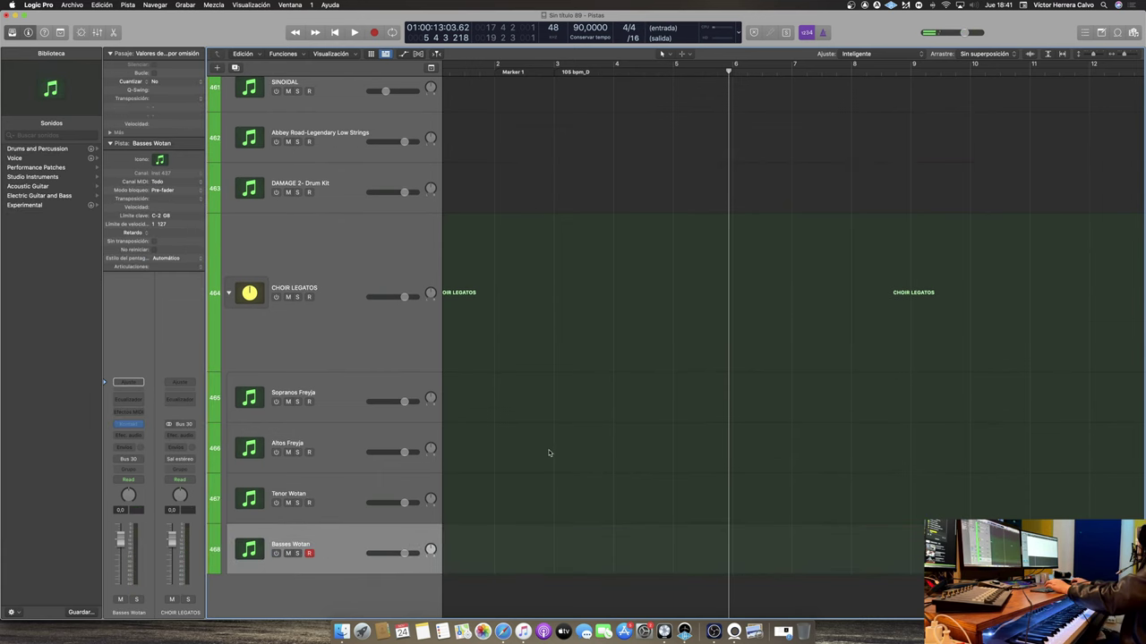
{"action": "key", "text": "super+Up"}
{"action": "key", "text": "super+Up"}
{"action": "key", "text": "super+Up"}
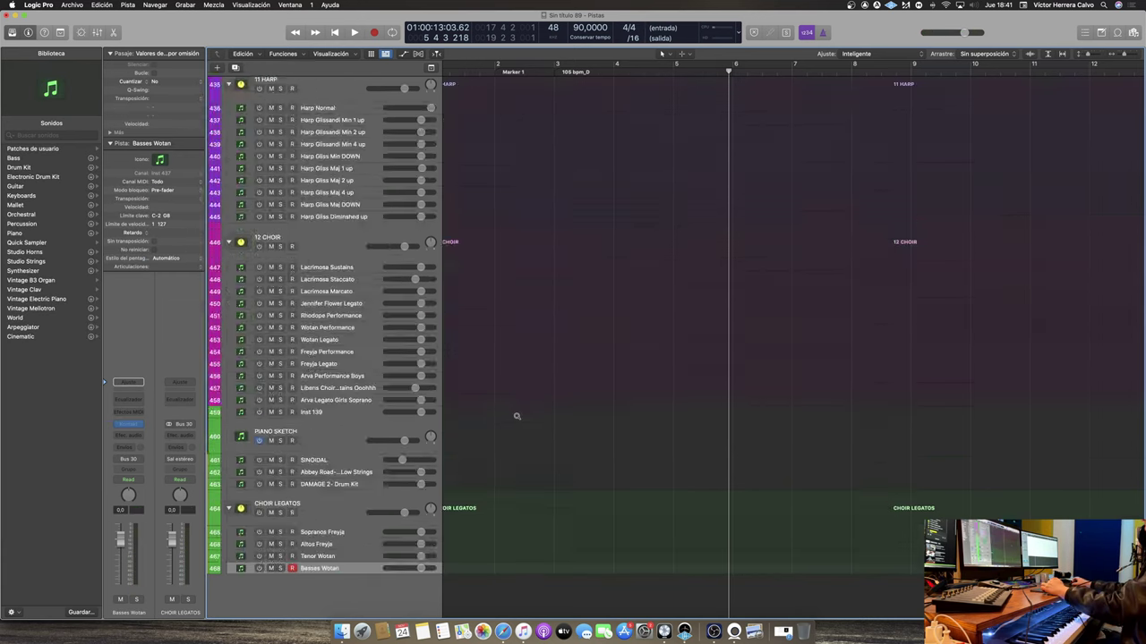
Expand the dry sample folder of Gm_110bpm in Finder and move the VOCAL PACK window away from the track list
{"action": "key", "text": "ctrl+Up"}
{"action": "left_click", "coordinate": [1052, 214]}
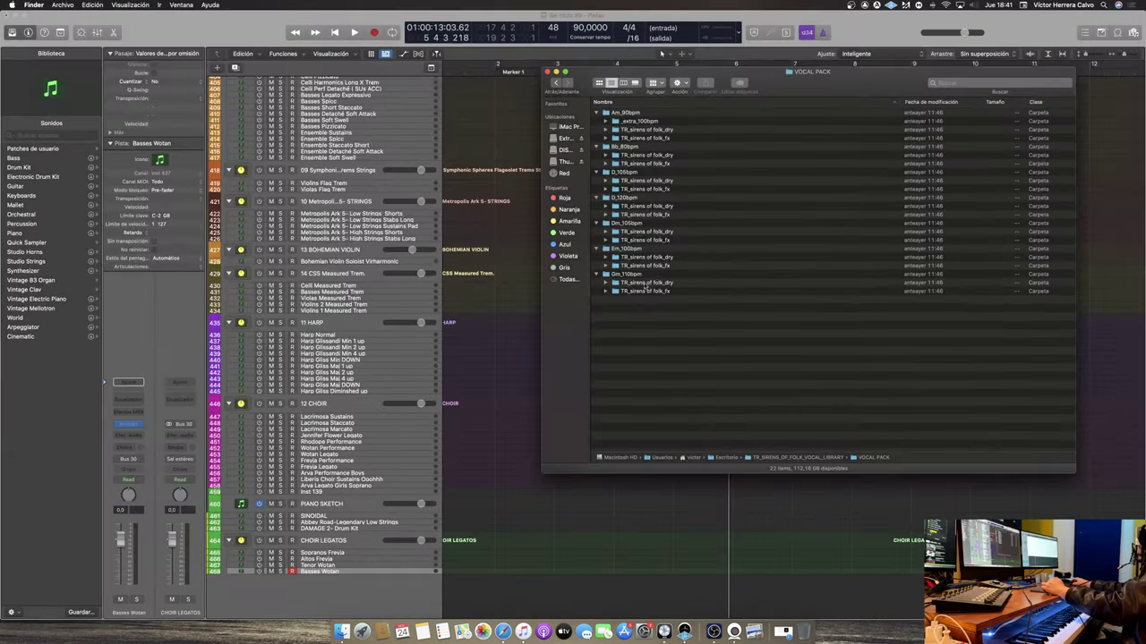
{"action": "left_click", "coordinate": [605, 282]}
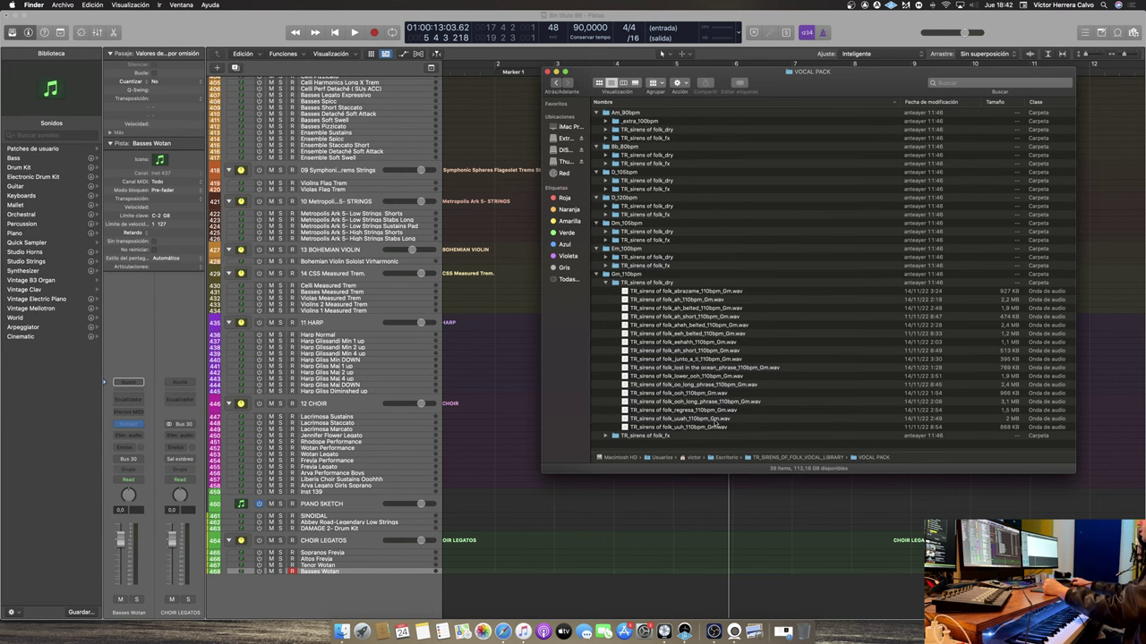
{"action": "left_click_drag", "start_coordinate": [803, 82], "coordinate": [920, 84]}
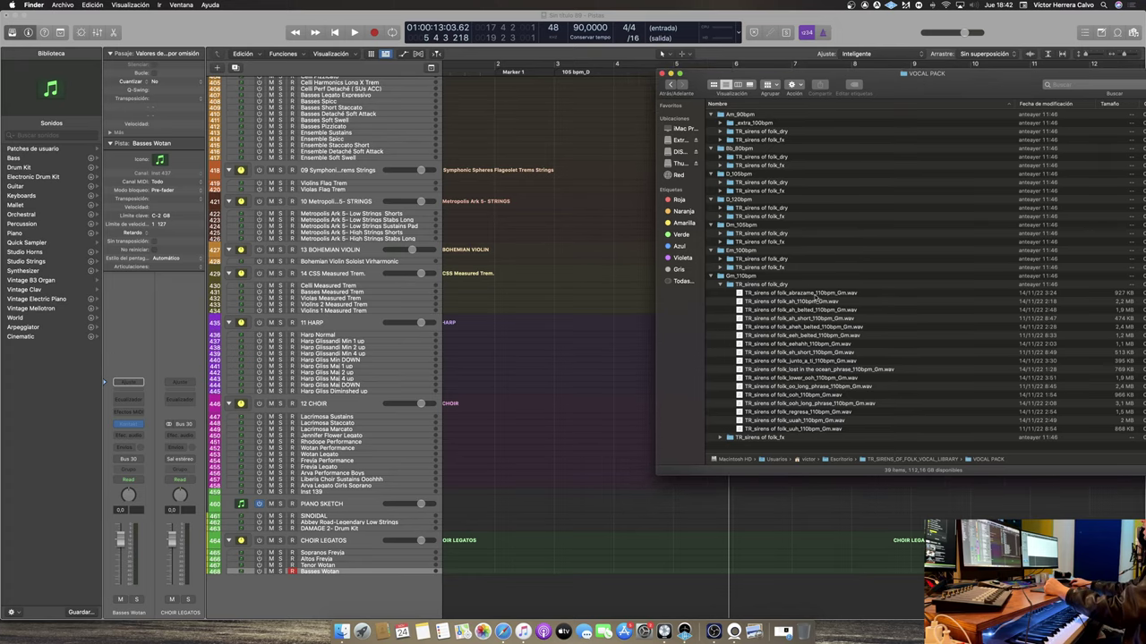
Import TR_sirens of folk_abrazame_110bpm_Gm.wav from Finder onto a new track at bar 2, including its tempo and markers
{"action": "left_click_drag", "start_coordinate": [804, 296], "coordinate": [507, 593]}
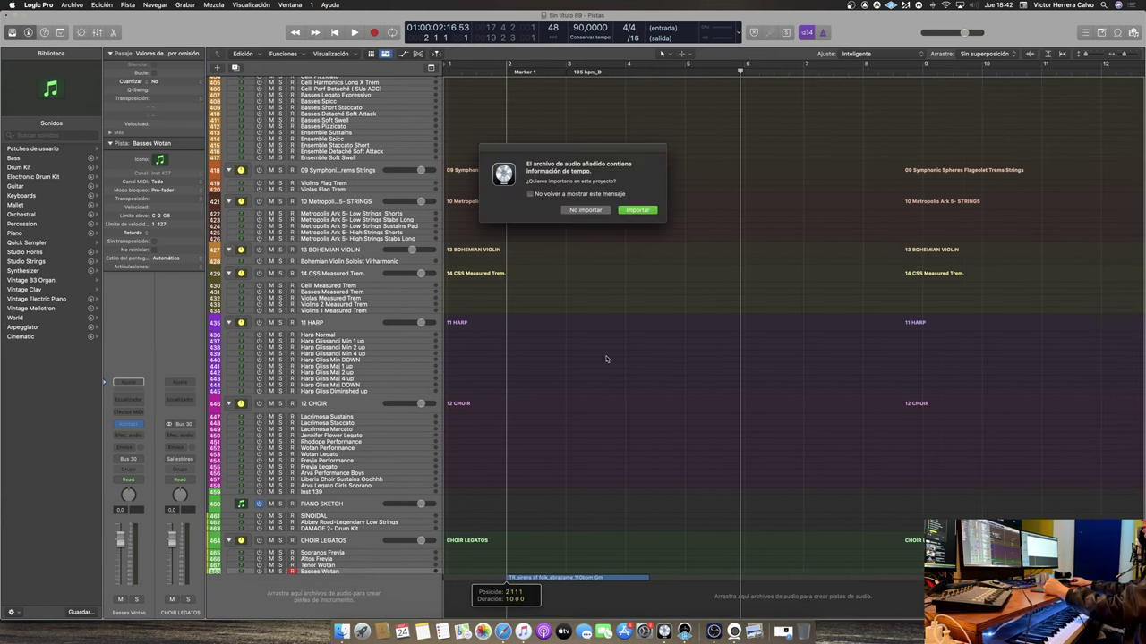
{"action": "left_click", "coordinate": [636, 209]}
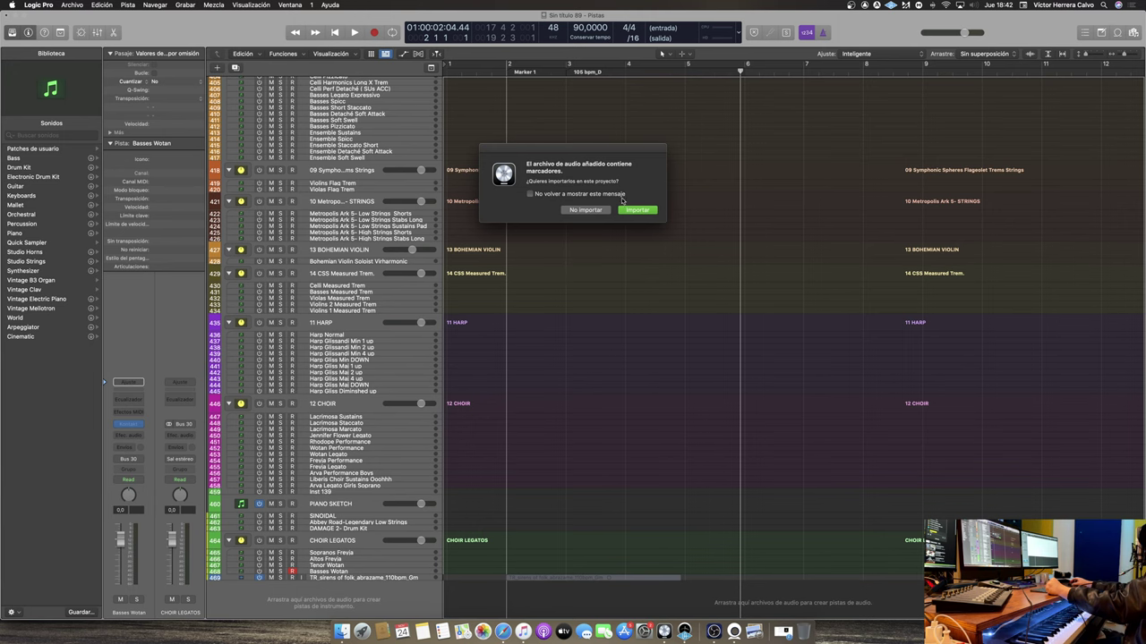
{"action": "left_click", "coordinate": [637, 211]}
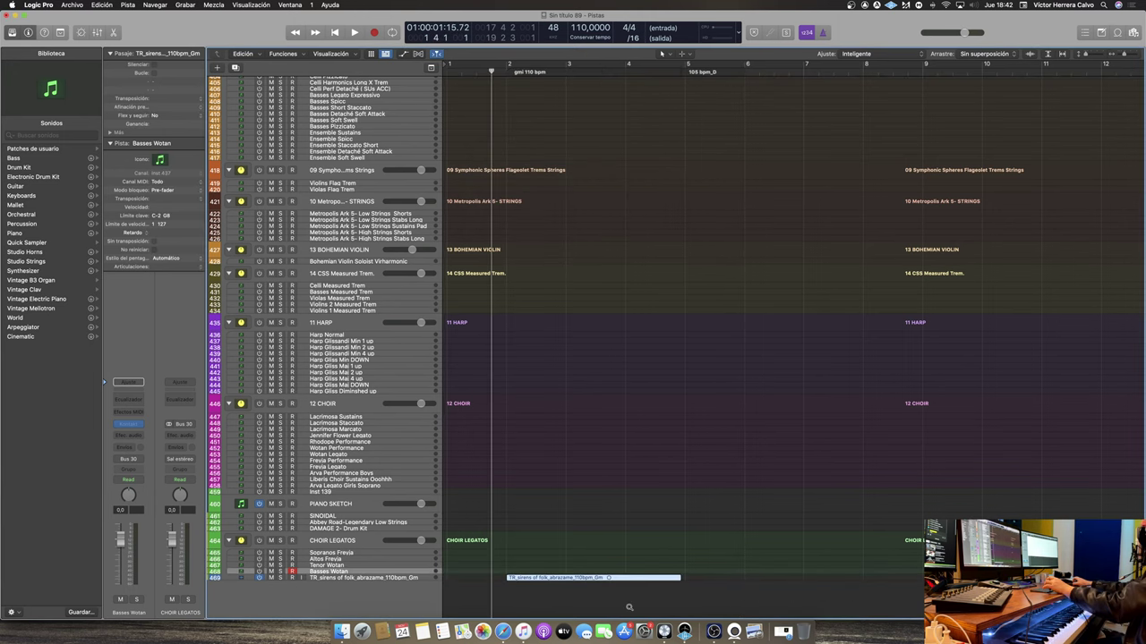
Enlarge the abrazame region and play it from bar 2 to its end to audition the phrase
{"action": "key", "text": "super+Down"}
{"action": "key", "text": "super+Right"}
{"action": "key", "text": "super+Right"}
{"action": "key", "text": "super+Right"}
{"action": "key", "text": "super+Right"}
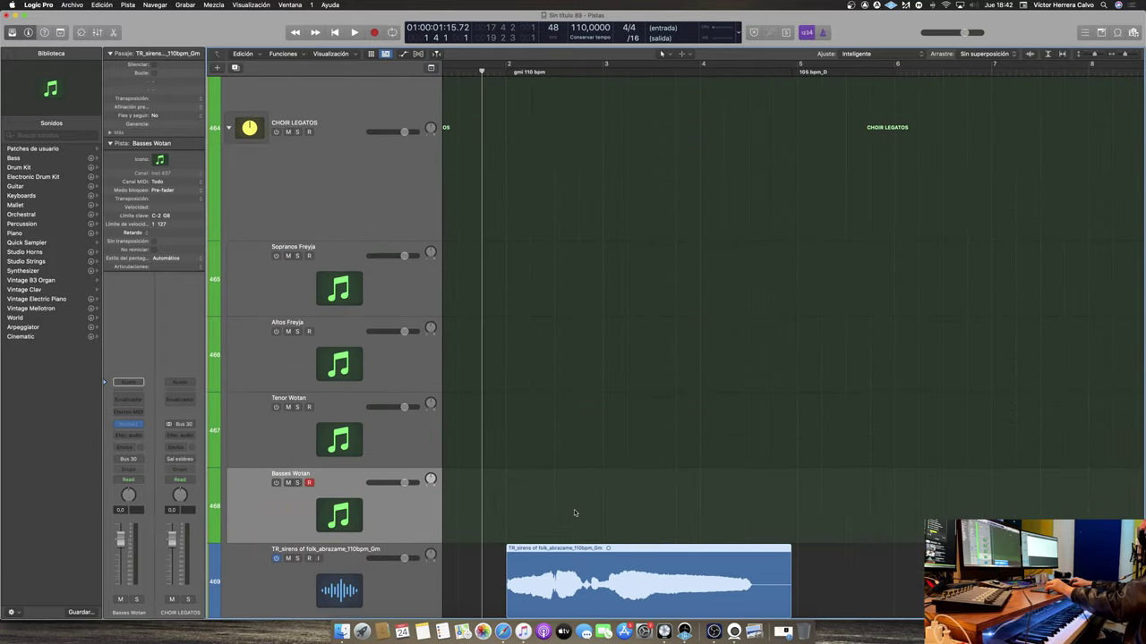
{"action": "scroll", "coordinate": [609, 182], "scroll_direction": "left", "scroll_amount": 3}
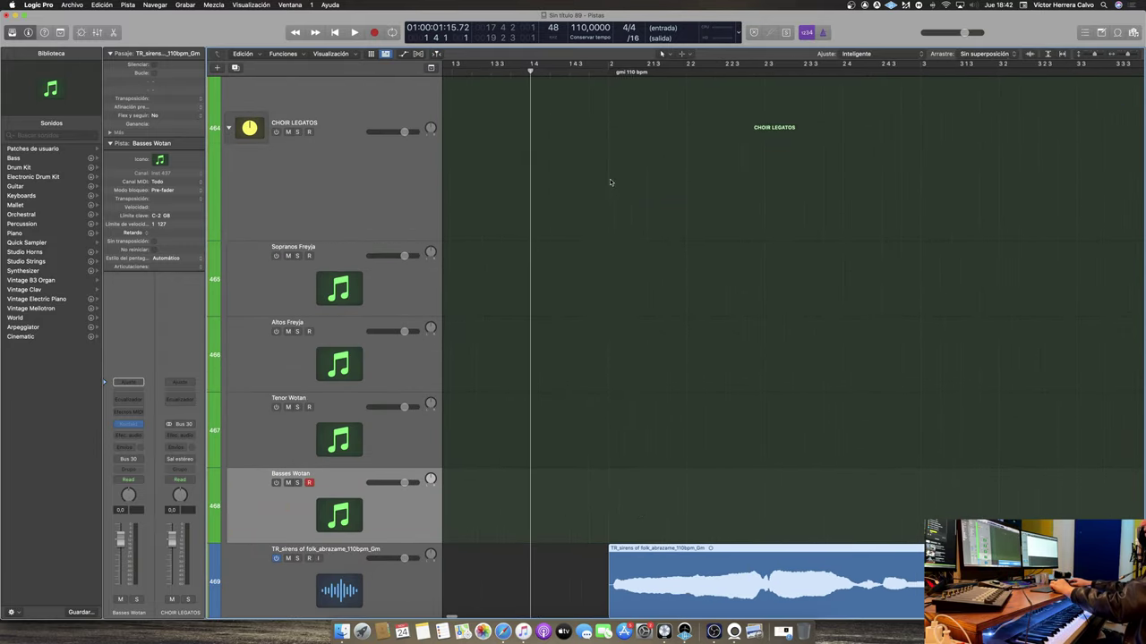
{"action": "left_click", "coordinate": [608, 71]}
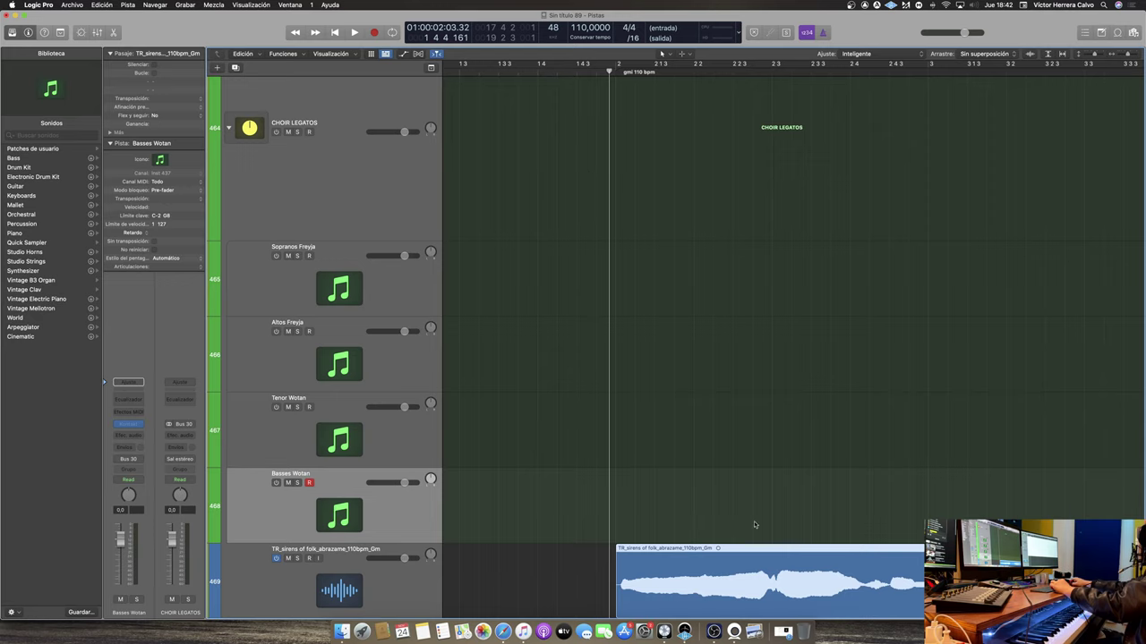
{"action": "key", "text": "space"}
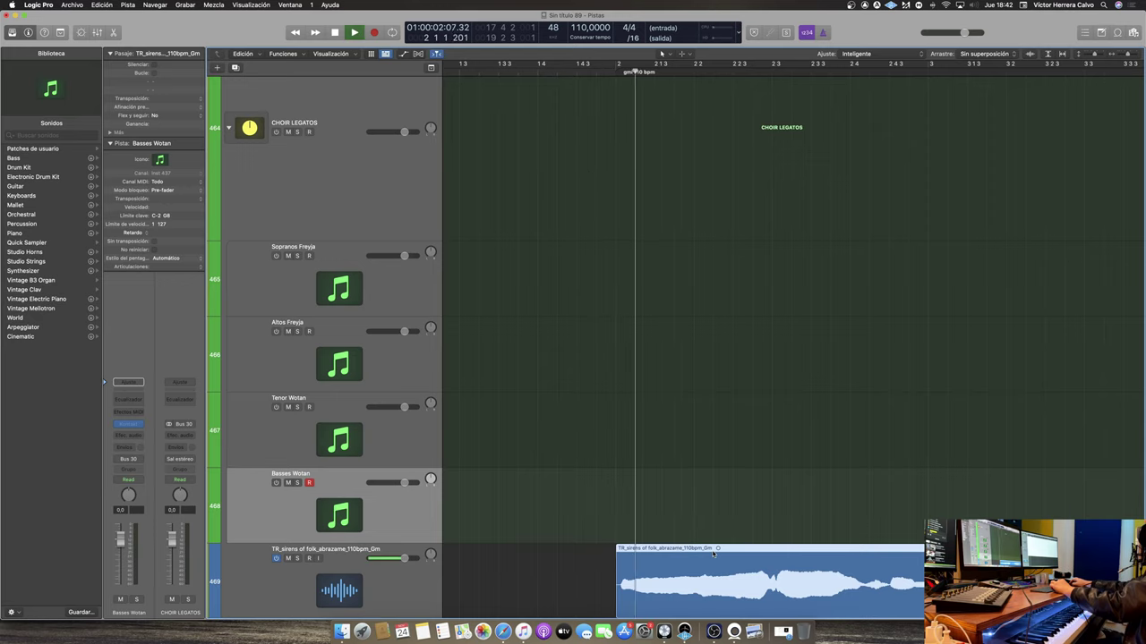
{"action": "key", "text": "super+Left"}
{"action": "key", "text": "super+Left"}
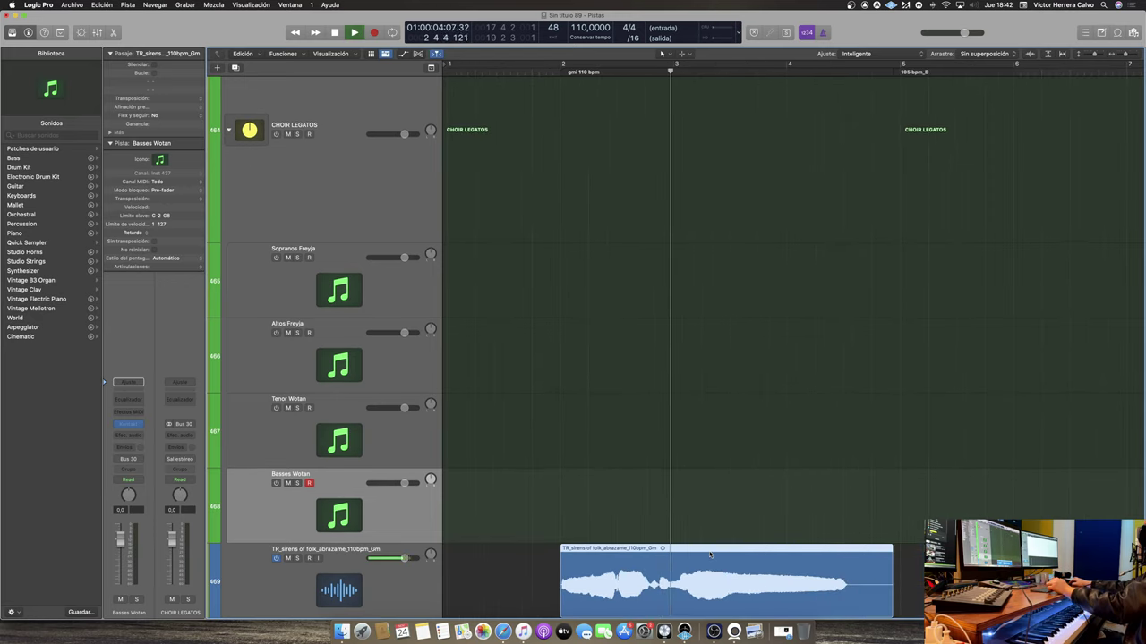
{"action": "key", "text": "super+Left"}
{"action": "key", "text": "super+Left"}
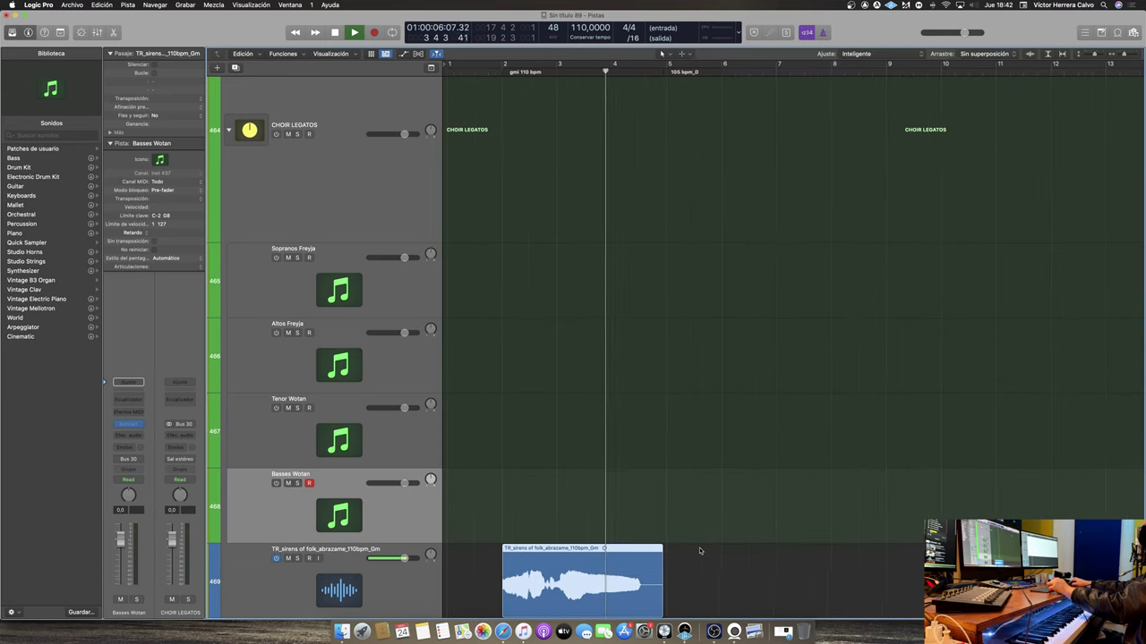
{"action": "key", "text": "super+Left"}
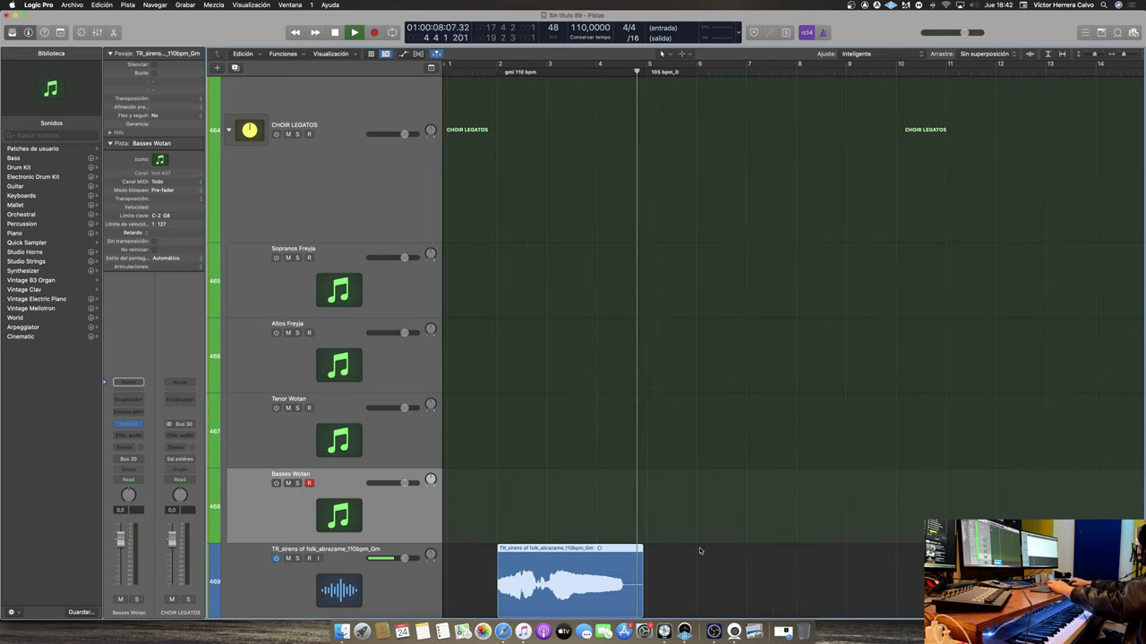
{"action": "key", "text": "space"}
Delete the abrazame region and return to Finder, moving the VOCAL PACK window fully into view
{"action": "scroll", "coordinate": [452, 566], "scroll_direction": "down", "scroll_amount": 2}
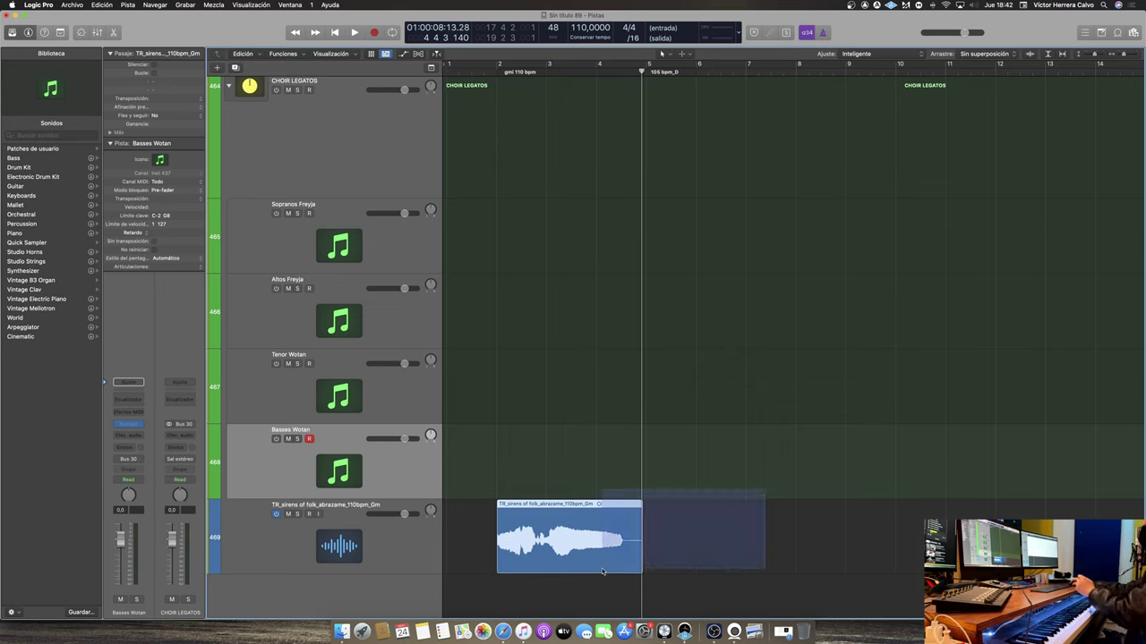
{"action": "key", "text": "Delete"}
{"action": "key", "text": "ctrl+Up"}
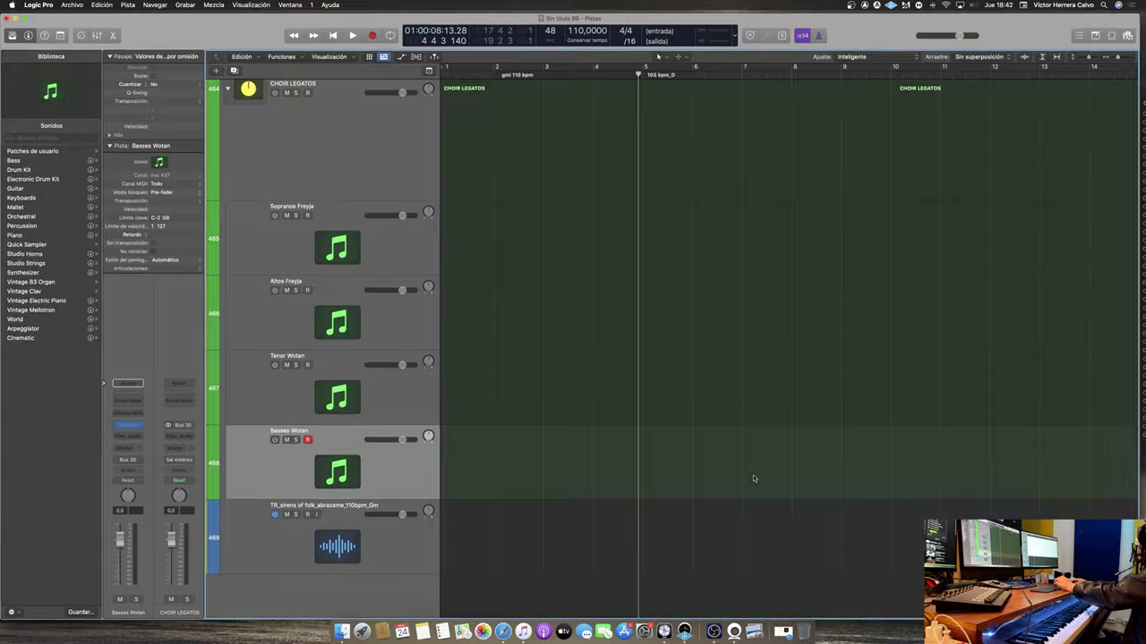
{"action": "left_click", "coordinate": [787, 250]}
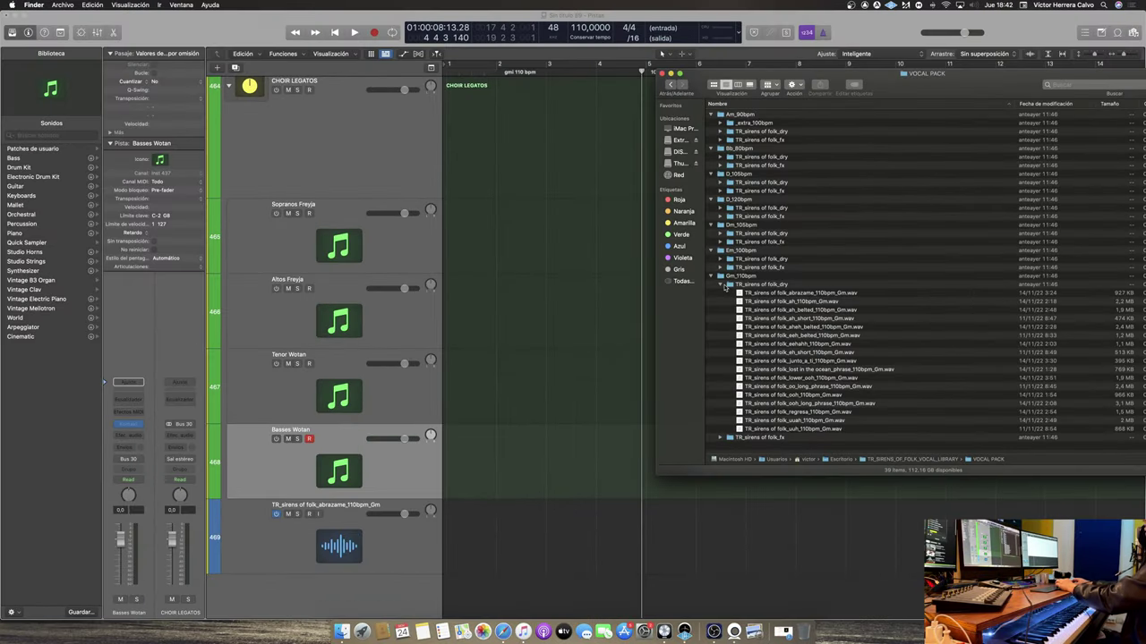
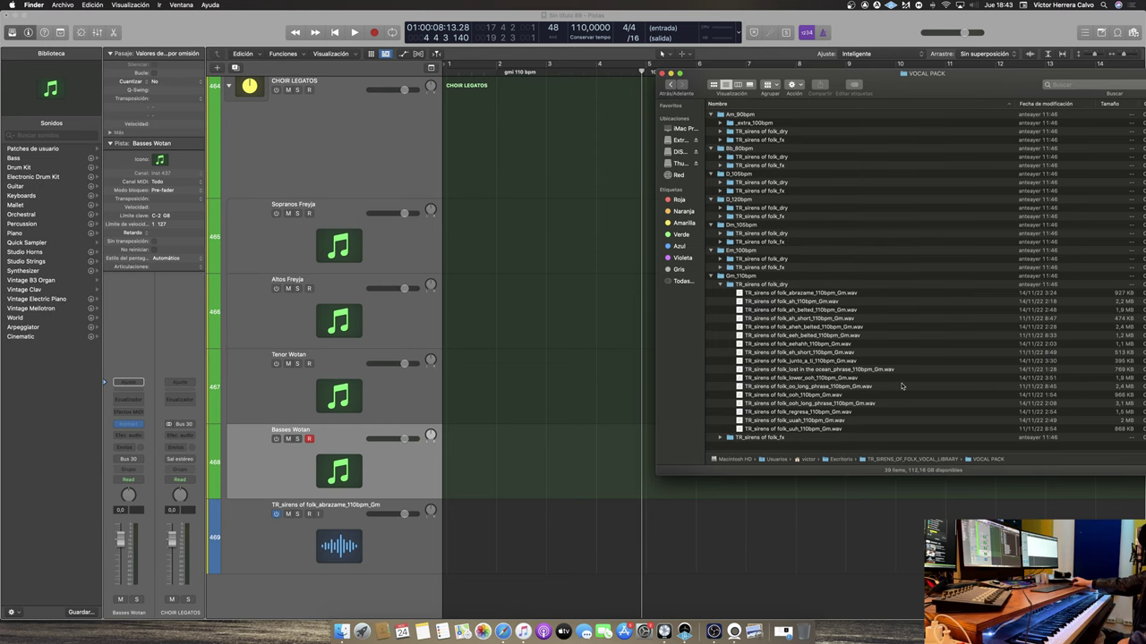
{"action": "left_click_drag", "start_coordinate": [926, 96], "coordinate": [891, 81]}
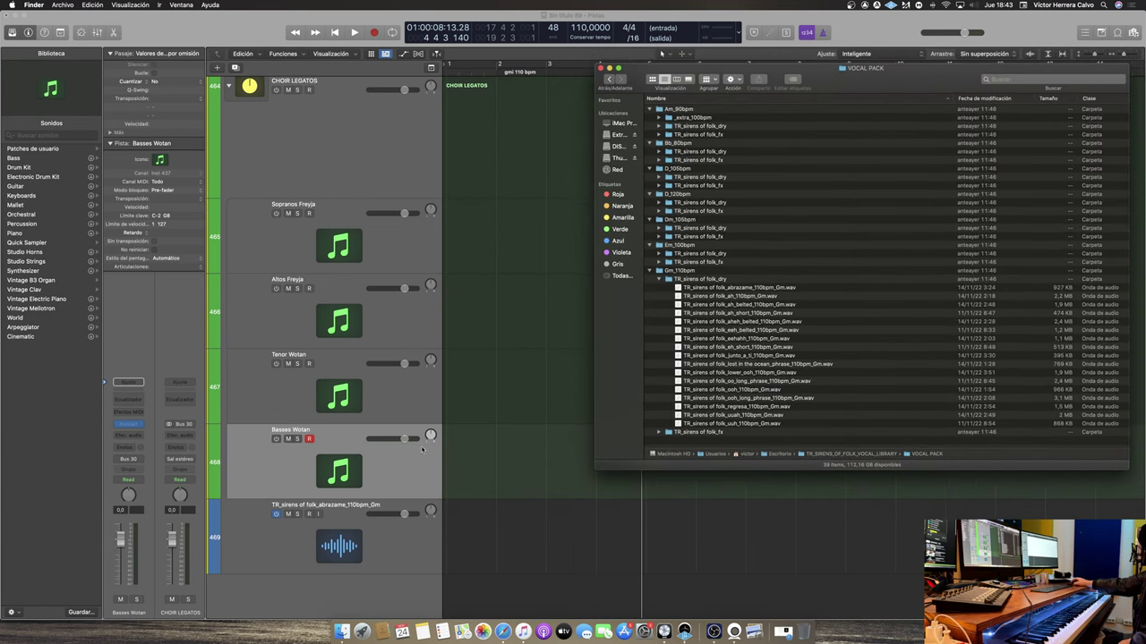
Delete the emptied abrazame audio track in Logic Pro and return to the overview of the orchestral template
{"action": "left_click", "coordinate": [405, 544]}
{"action": "left_click", "coordinate": [405, 544]}
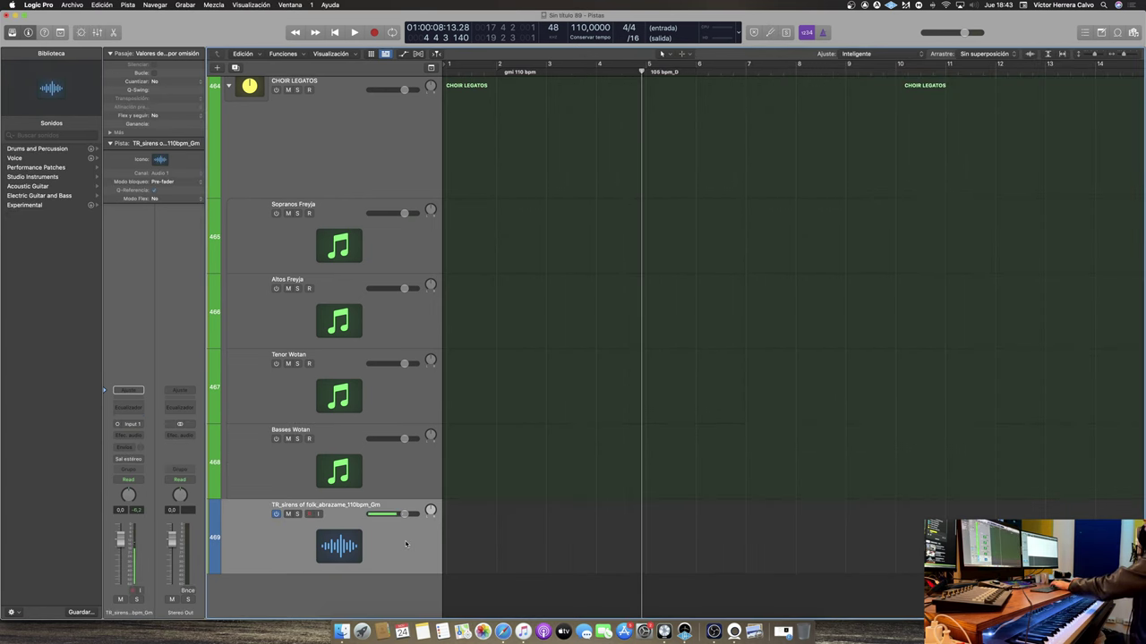
{"action": "key", "text": "super+BackSpace"}
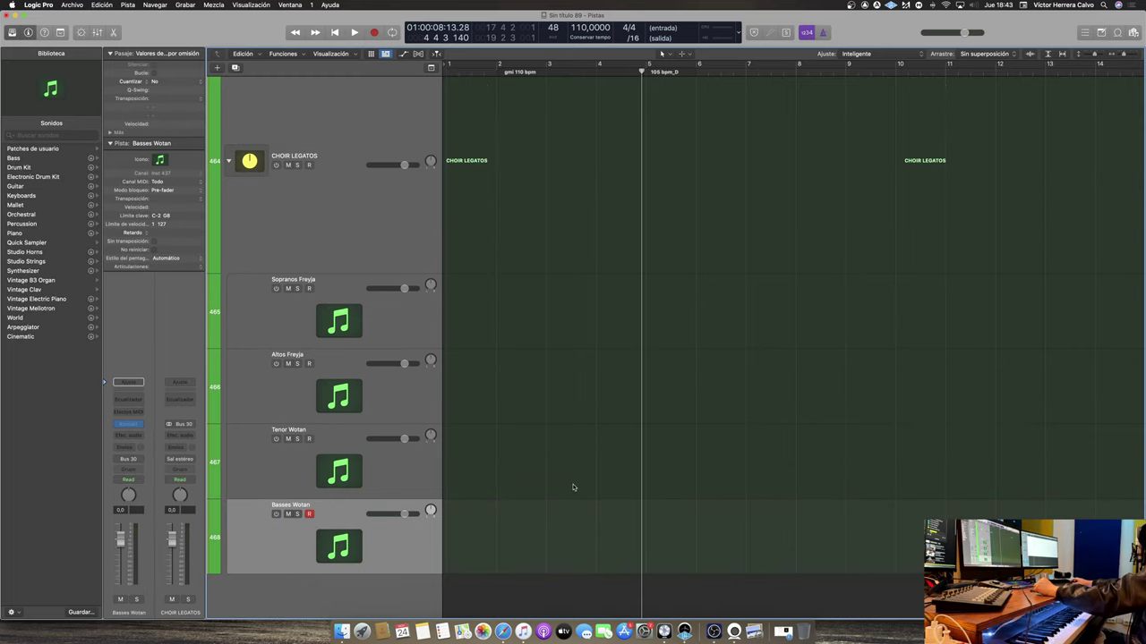
{"action": "left_click", "coordinate": [569, 490], "text": "ctrl+alt"}
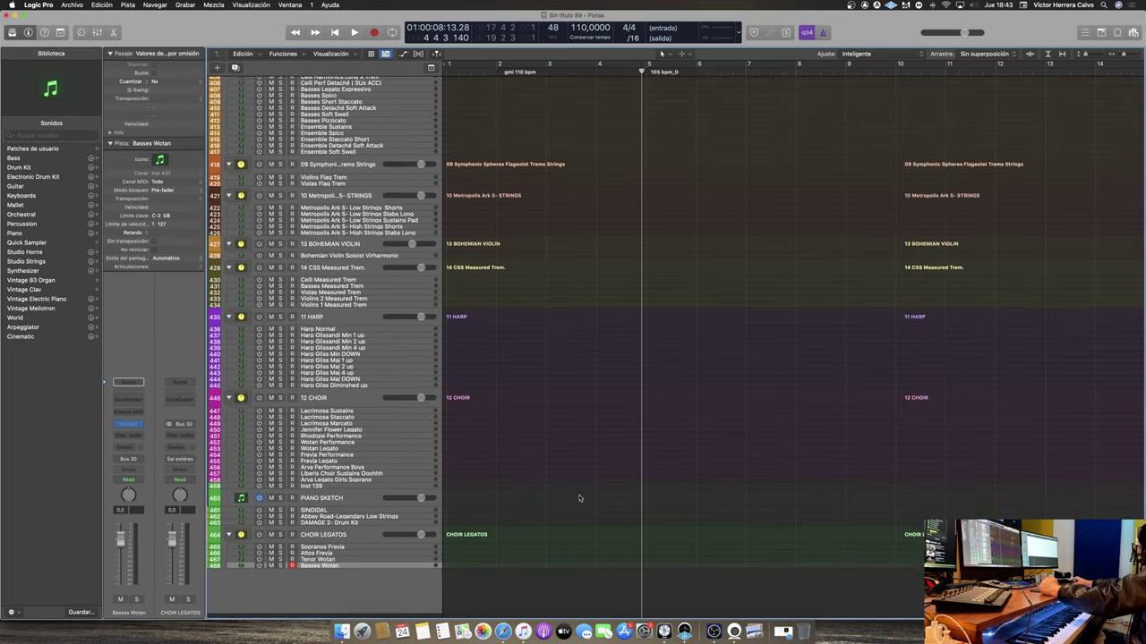
Import TR_sirens of folk_regresa_110bpm_Gm.wav from Finder onto a new track at bar 2, including its tempo and markers
{"action": "key", "text": "ctrl+Up"}
{"action": "left_click", "coordinate": [983, 263]}
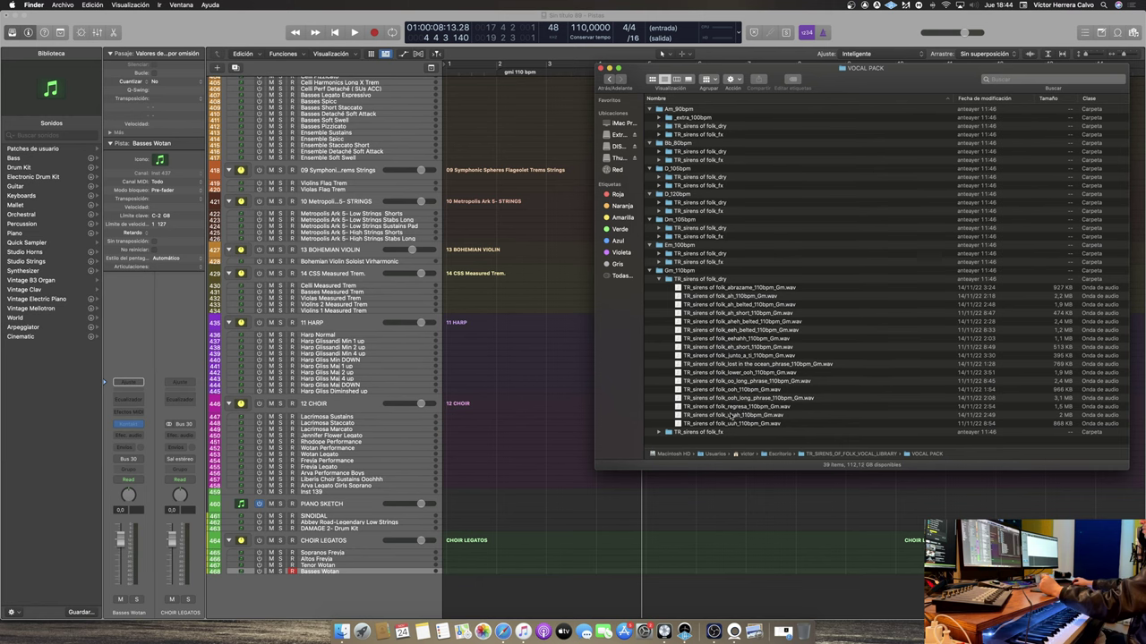
{"action": "left_click_drag", "start_coordinate": [748, 407], "coordinate": [498, 590]}
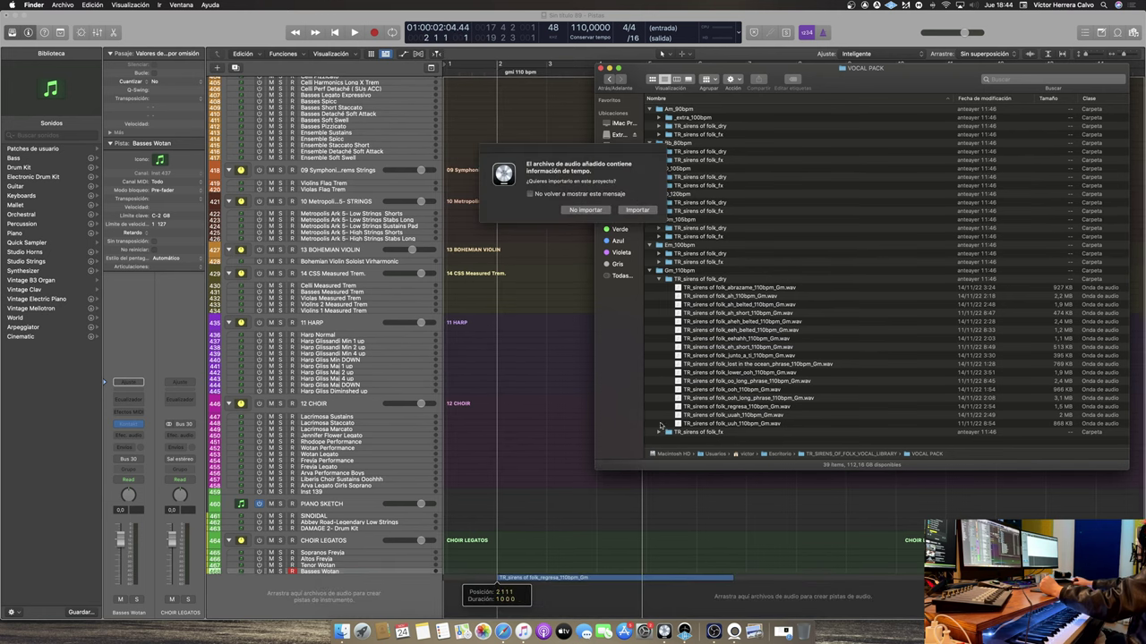
{"action": "left_click", "coordinate": [637, 209]}
{"action": "left_click", "coordinate": [636, 210]}
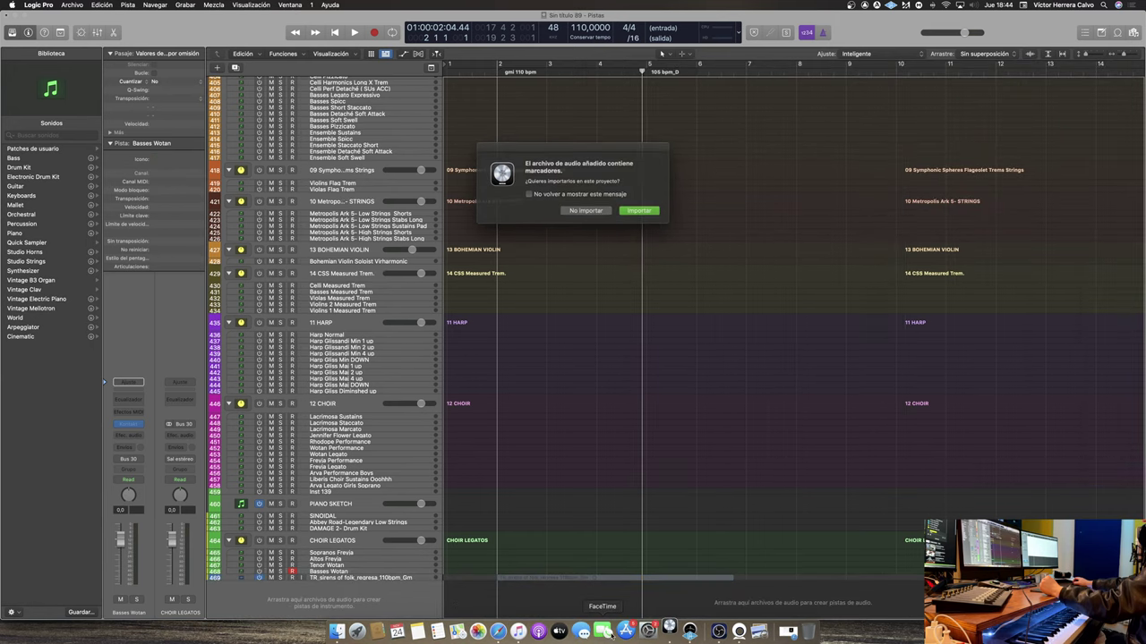
{"action": "left_click", "coordinate": [628, 211]}
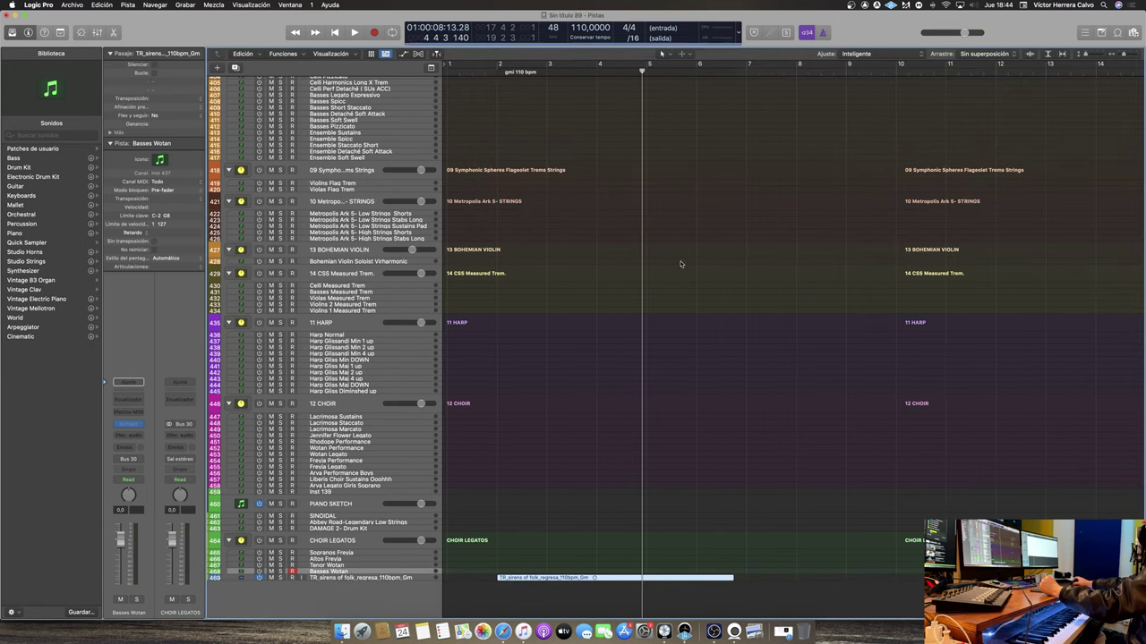
Show the global tracks and remove the gmi 110 bpm marker and the duplicate 110 tempo point at bar 2
{"action": "left_click", "coordinate": [510, 72]}
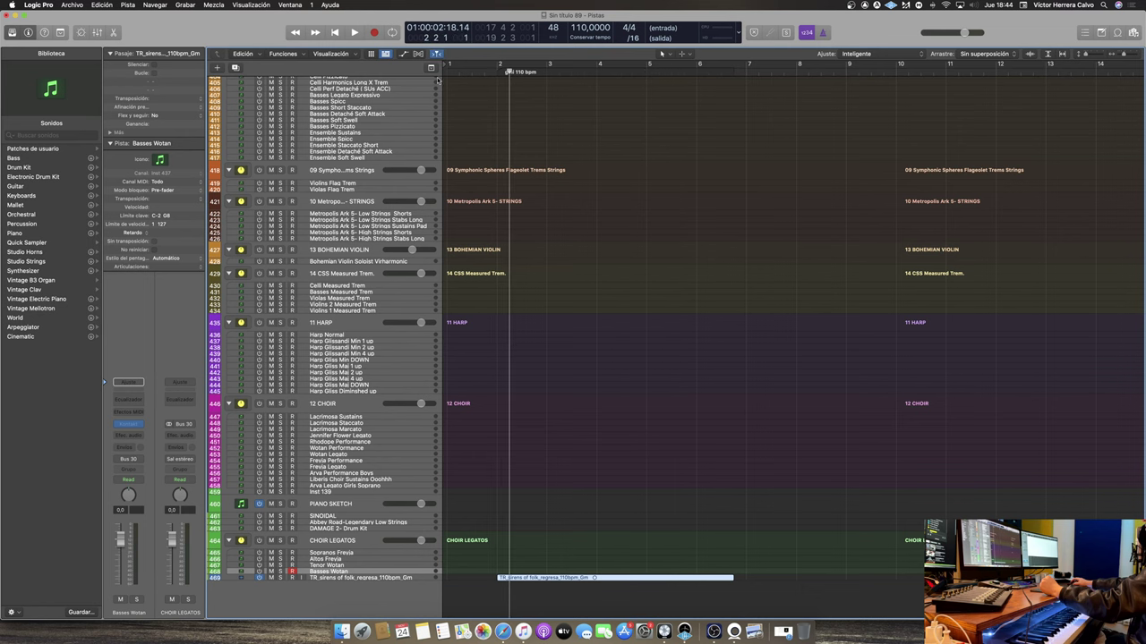
{"action": "key", "text": "g"}
{"action": "left_click", "coordinate": [541, 92]}
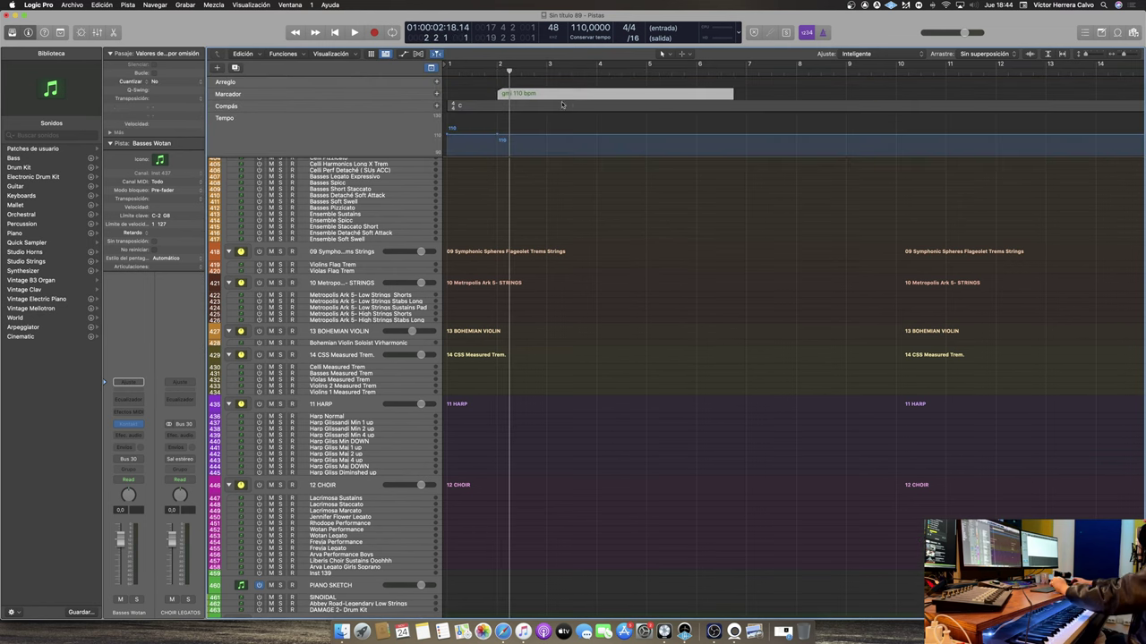
{"action": "key", "text": "Delete"}
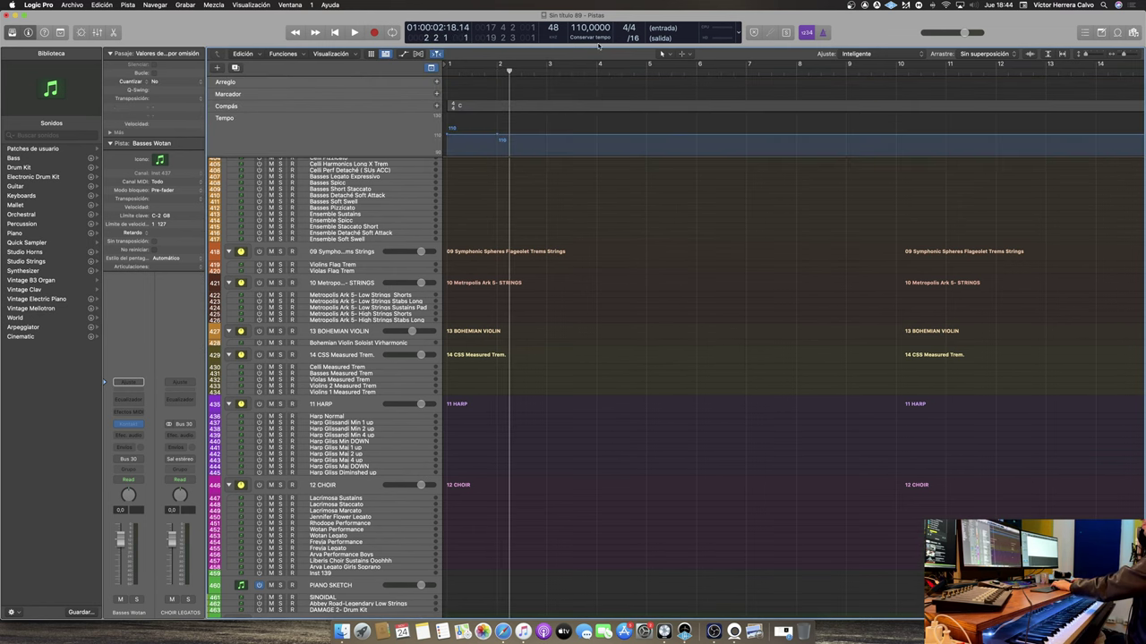
{"action": "double_click", "coordinate": [508, 143]}
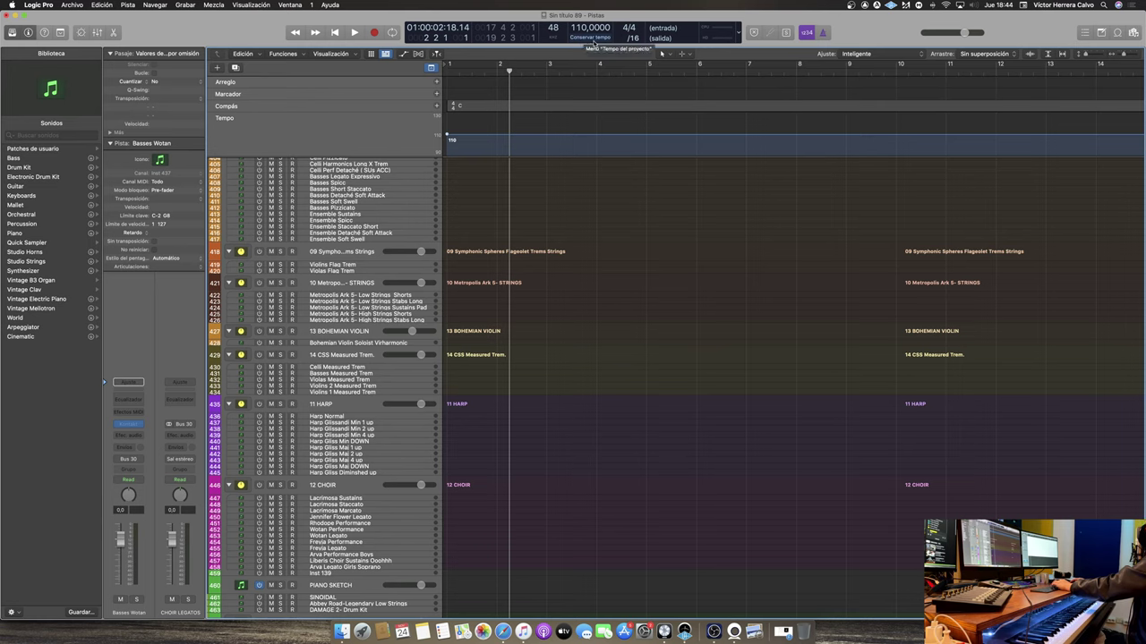
Open the regresa region in the audio track editor and play its opening from bar 2
{"action": "scroll", "coordinate": [660, 340], "scroll_direction": "down", "scroll_amount": 5}
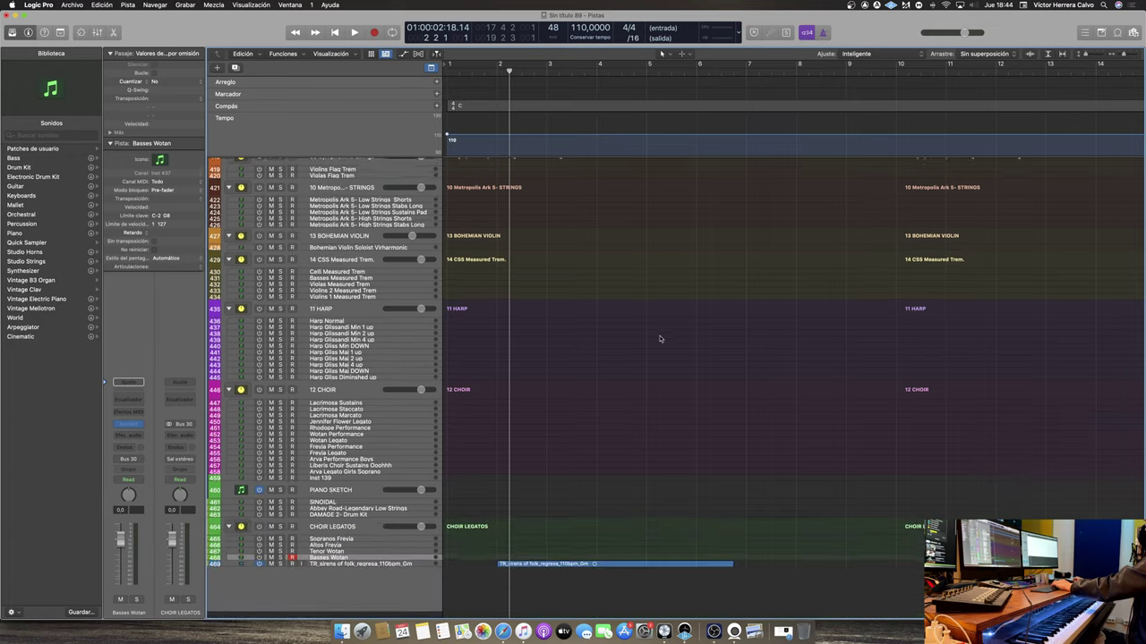
{"action": "left_click", "coordinate": [574, 571]}
{"action": "double_click", "coordinate": [566, 572]}
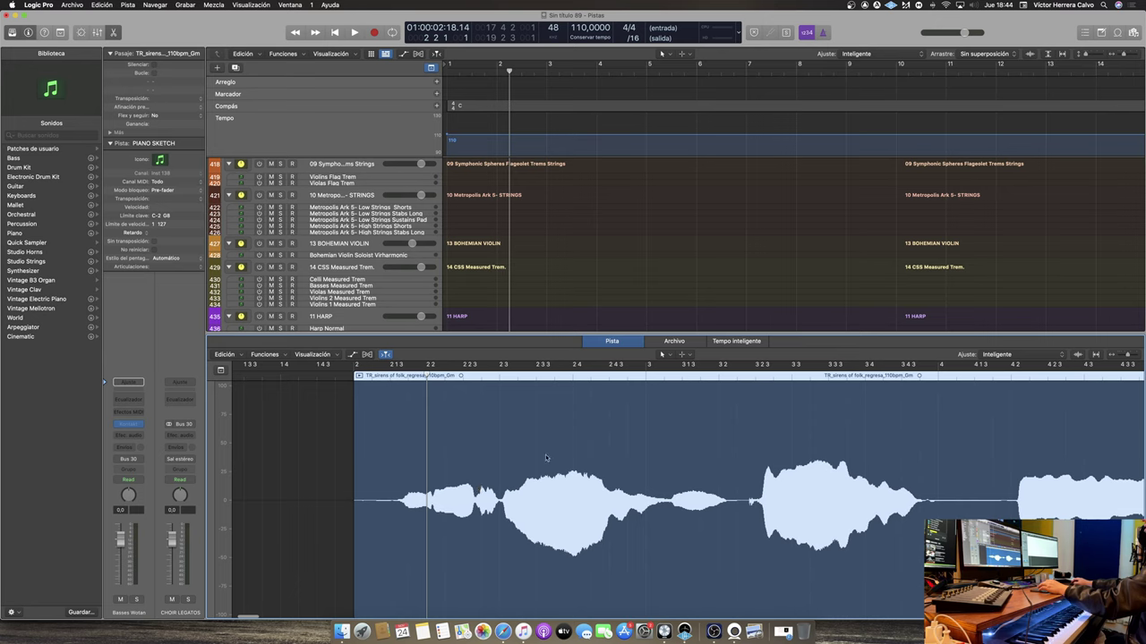
{"action": "left_click", "coordinate": [350, 375]}
{"action": "key", "text": "space"}
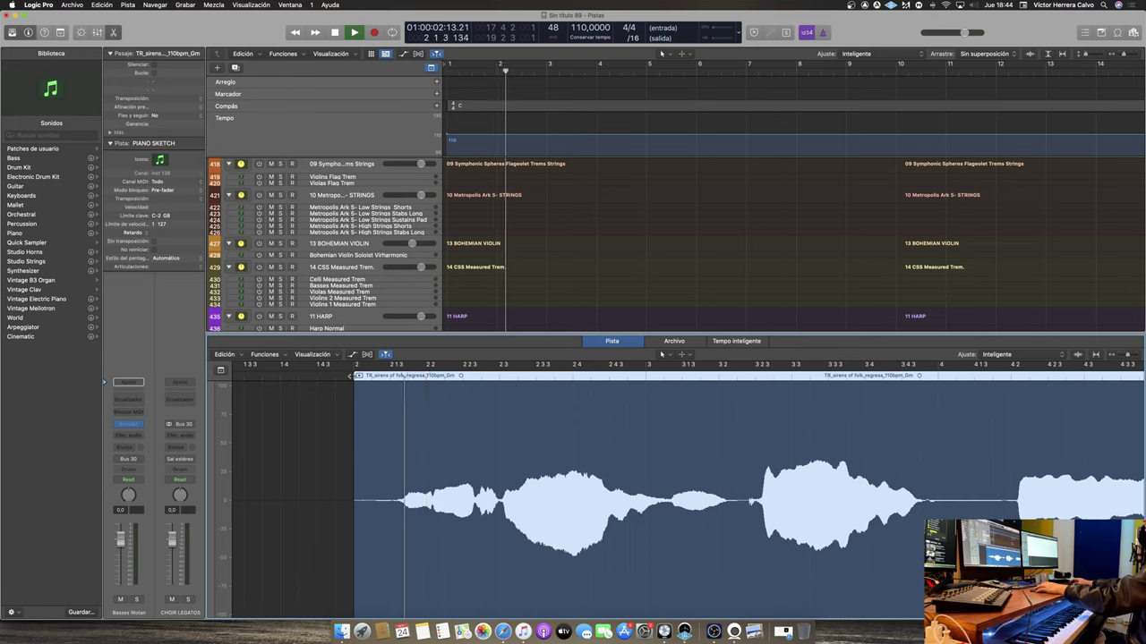
{"action": "key", "text": "space"}
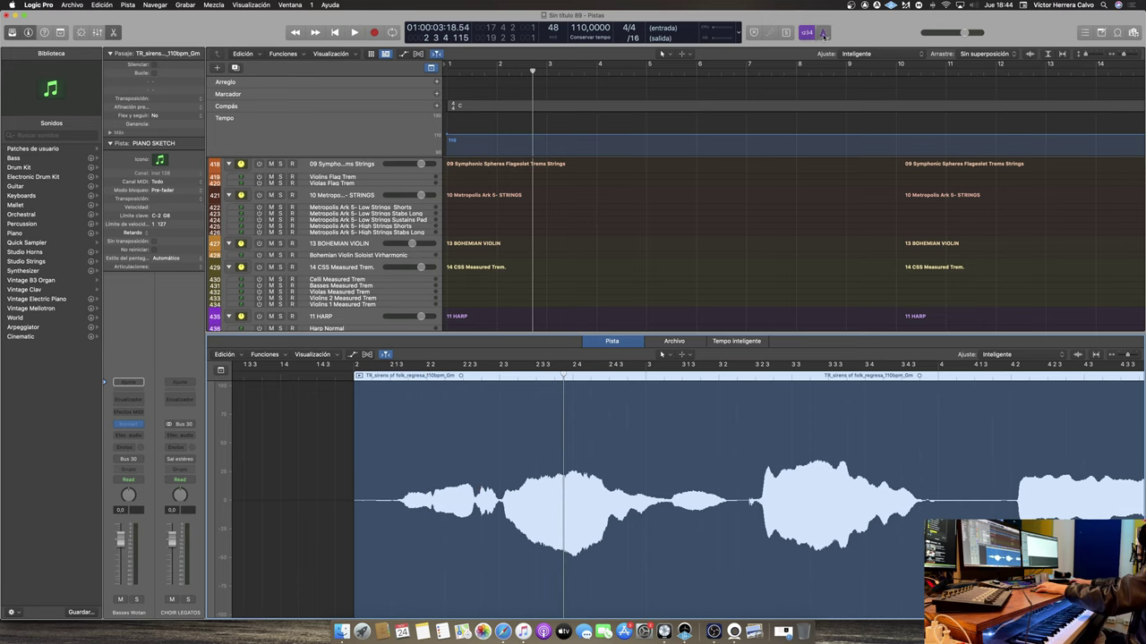
Turn on the metronome and play the regresa region against the click
{"action": "left_click", "coordinate": [824, 34]}
{"action": "key", "text": "space"}
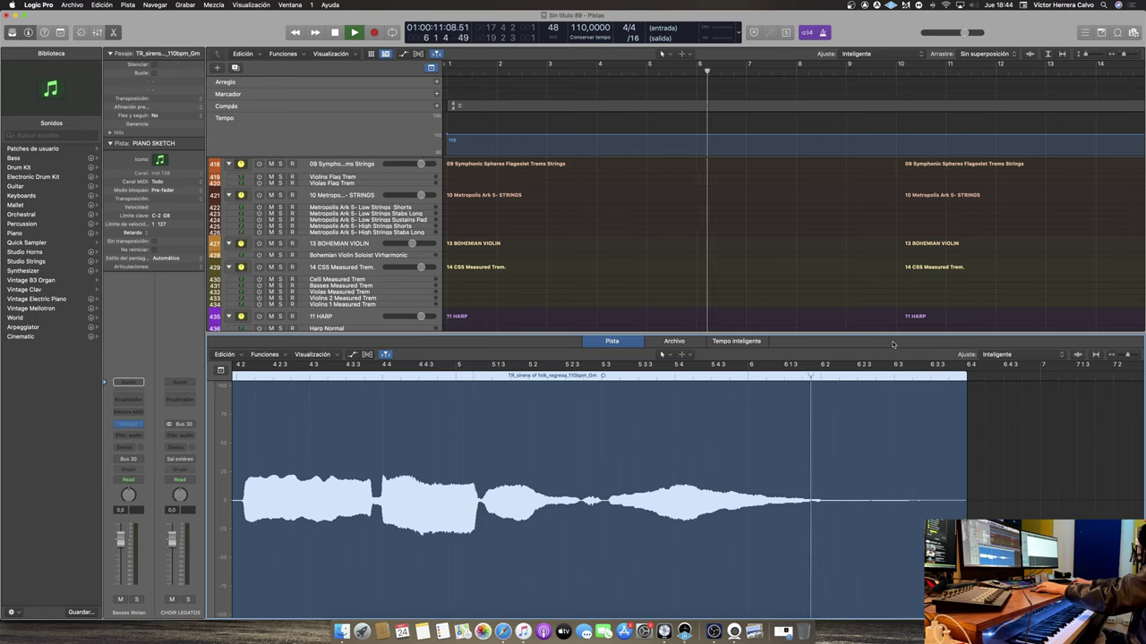
{"action": "scroll", "coordinate": [680, 421], "scroll_direction": "left", "scroll_amount": 10}
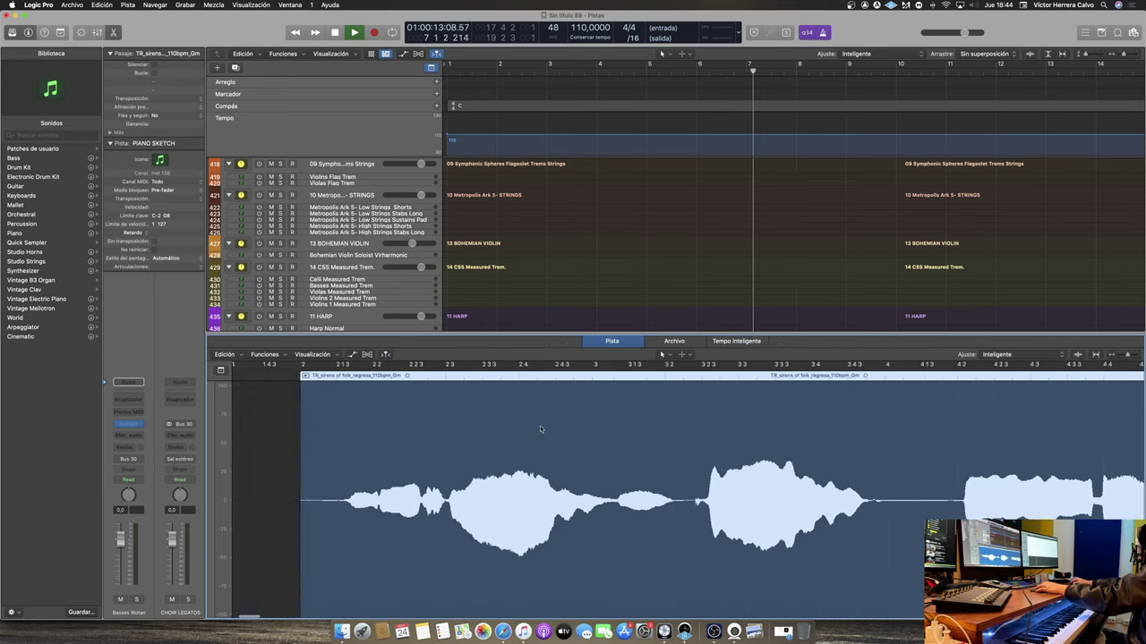
{"action": "key", "text": "Return"}
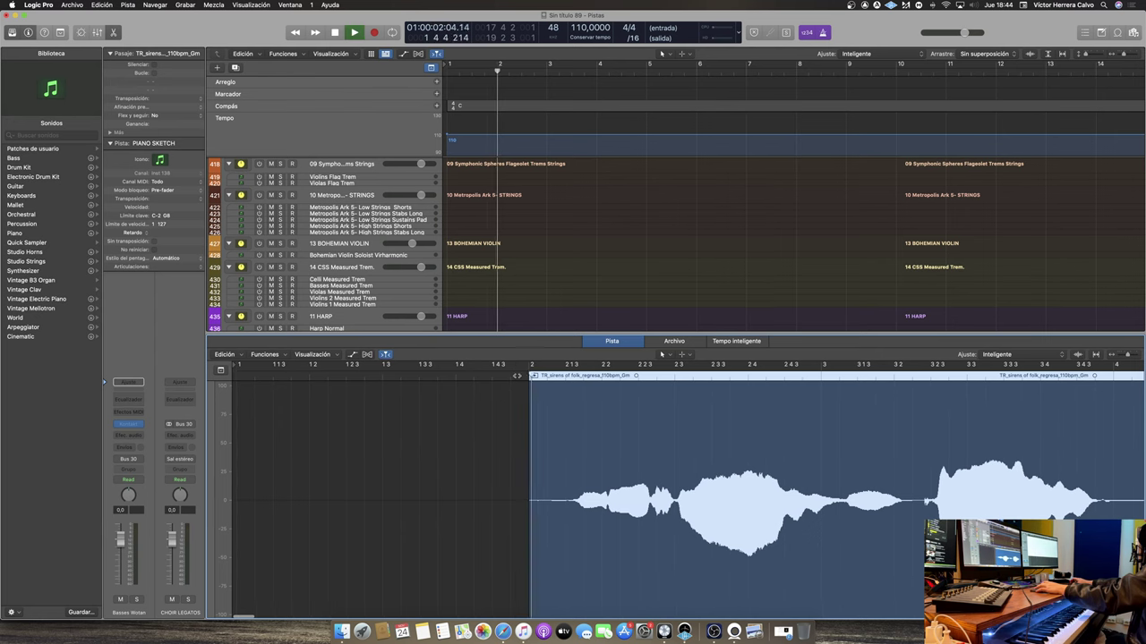
{"action": "key", "text": "space"}
Test the regresa region slightly ahead of bar 2 against the metronome and return its start to bar 2
{"action": "left_click_drag", "start_coordinate": [695, 467], "coordinate": [617, 472]}
{"action": "key", "text": "space"}
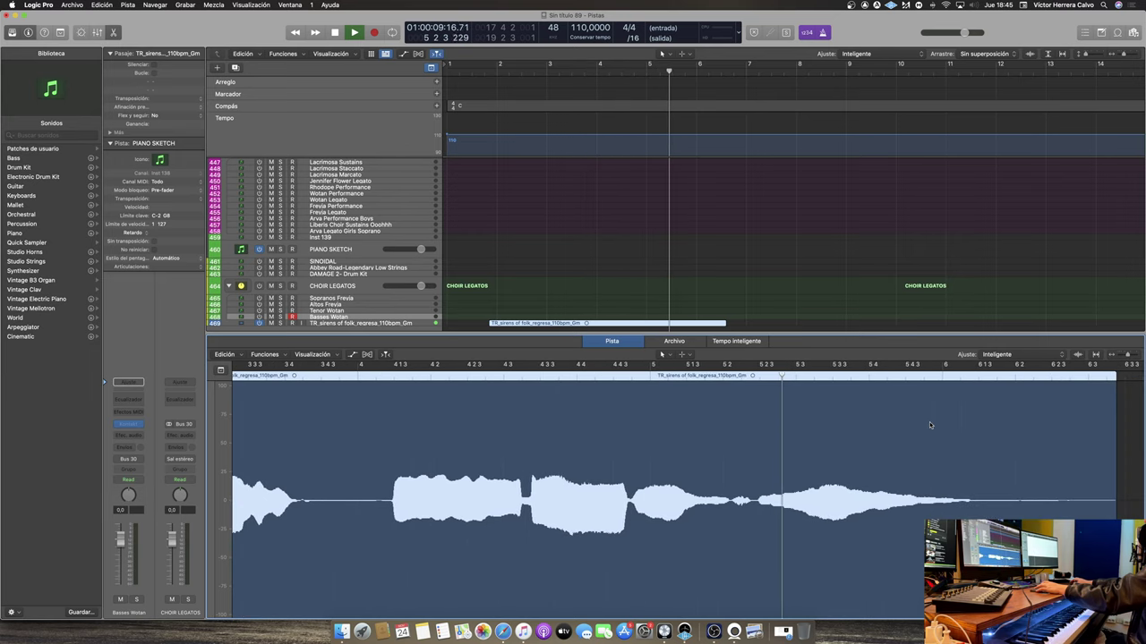
{"action": "key", "text": "space"}
{"action": "scroll", "coordinate": [873, 412], "scroll_direction": "left", "scroll_amount": 10}
{"action": "left_click_drag", "start_coordinate": [761, 468], "coordinate": [804, 466]}
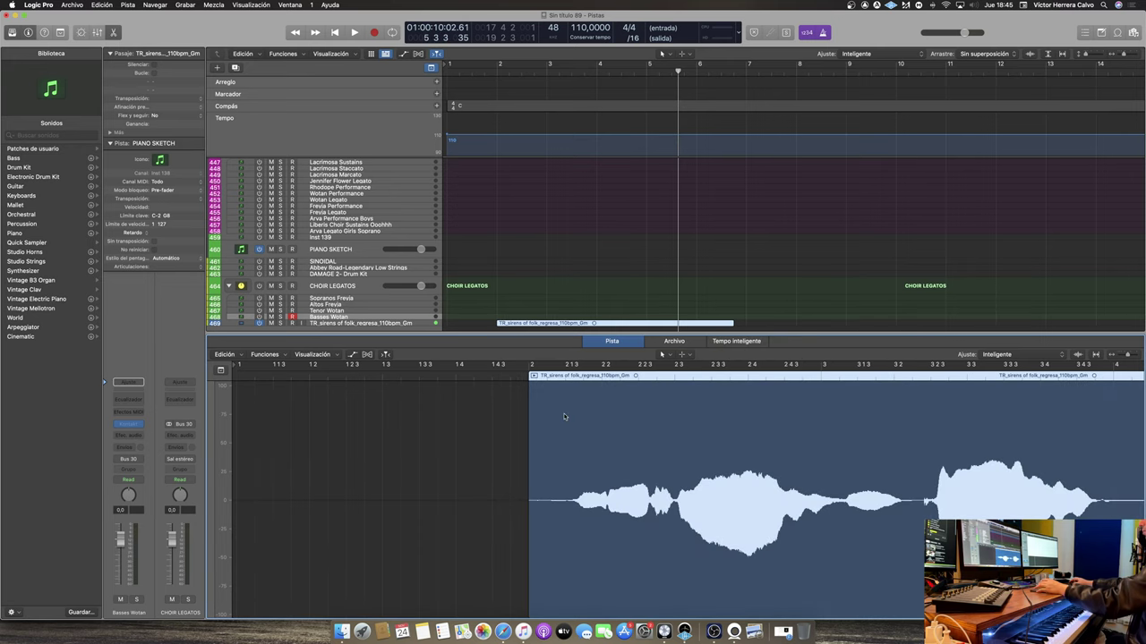
Examine the exact start of the regresa region at bar 2 in the audio track editor
{"action": "scroll", "coordinate": [591, 417], "scroll_direction": "up", "scroll_amount": 10}
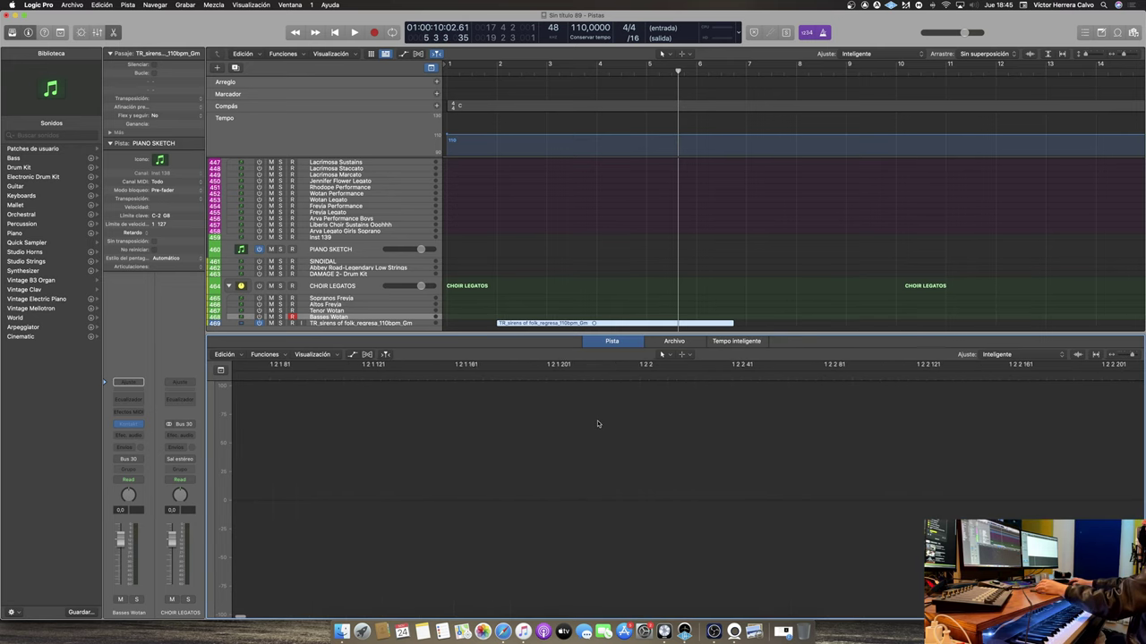
{"action": "scroll", "coordinate": [598, 423], "scroll_direction": "right", "scroll_amount": 10}
{"action": "scroll", "coordinate": [598, 424], "scroll_direction": "right", "scroll_amount": 10}
{"action": "scroll", "coordinate": [598, 424], "scroll_direction": "right", "scroll_amount": 10}
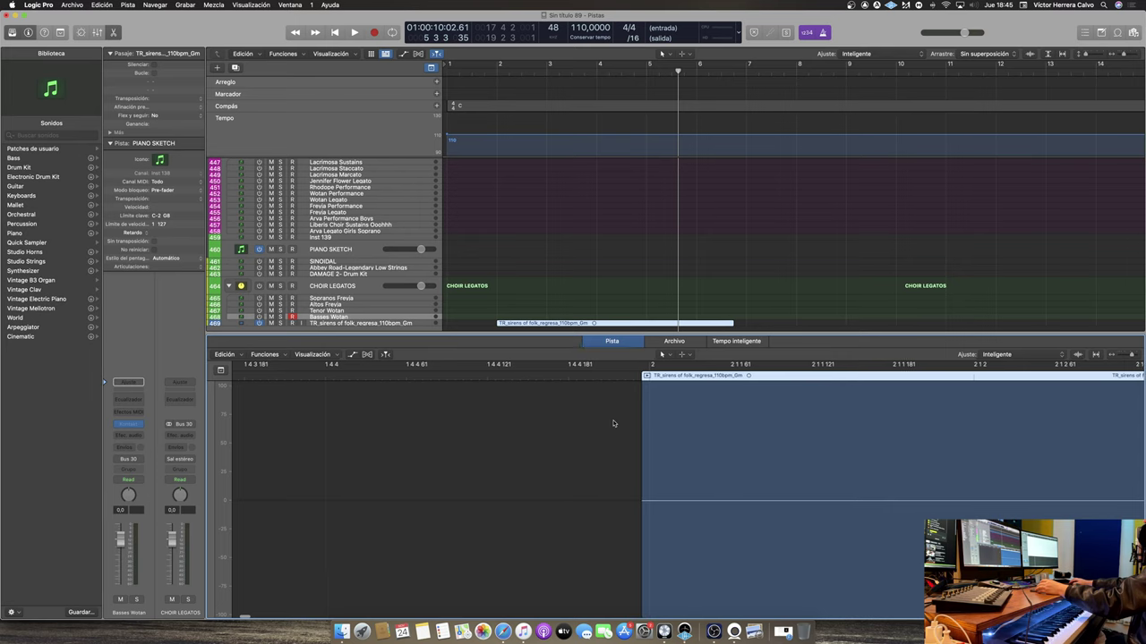
Play the regresa region through to its end in the audio track editor and close the editor
{"action": "left_click_drag", "start_coordinate": [731, 464], "coordinate": [760, 427]}
{"action": "key", "text": "space"}
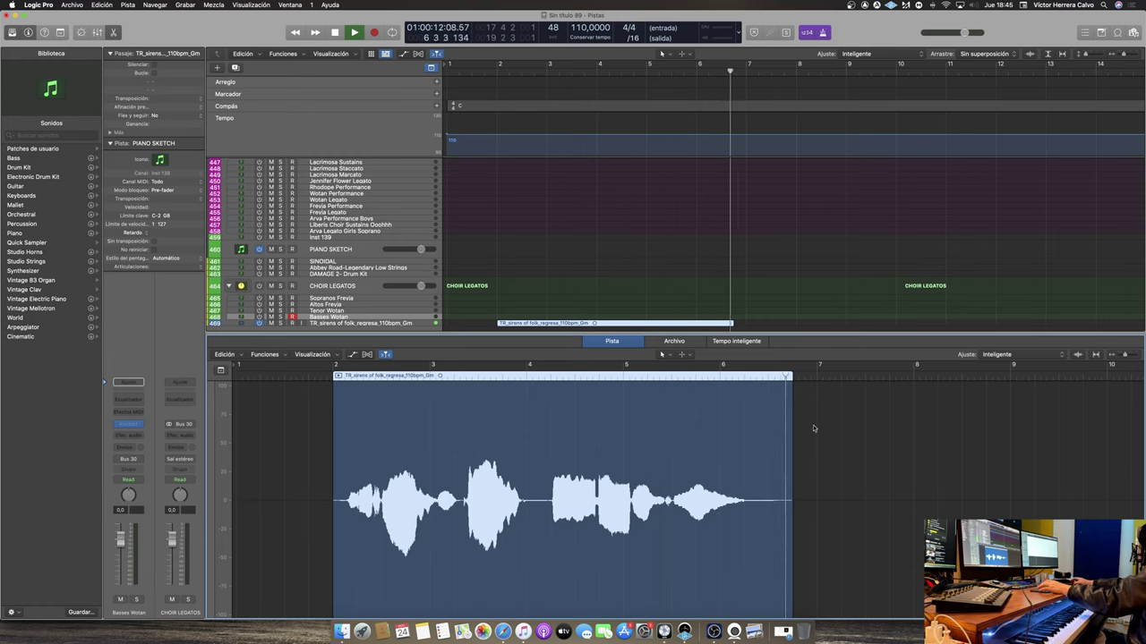
{"action": "key", "text": "space"}
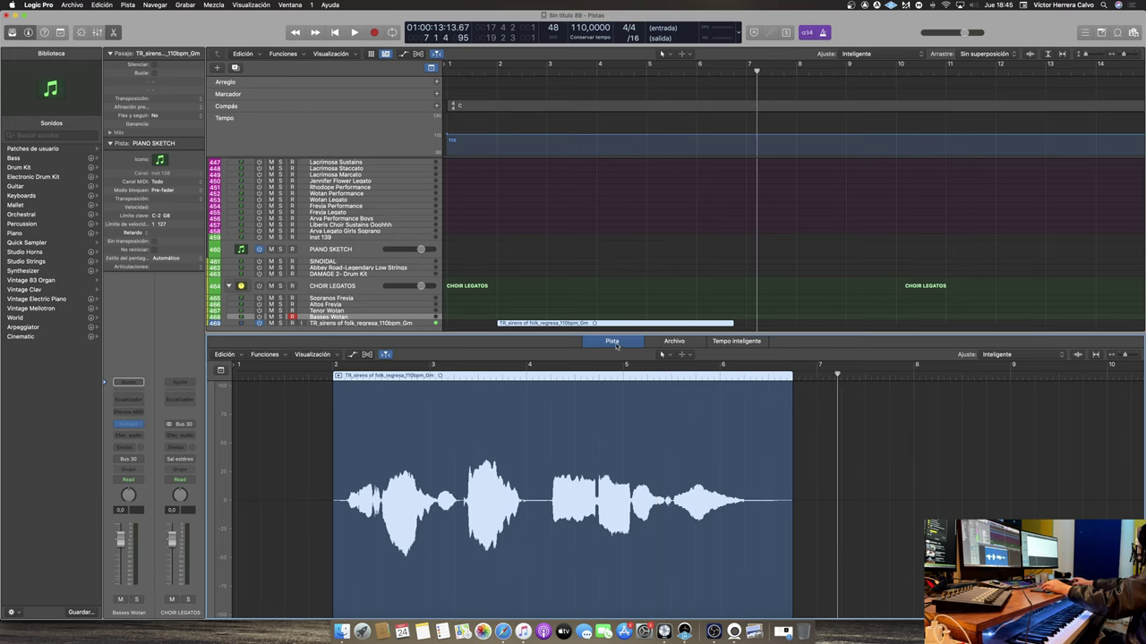
{"action": "key", "text": "e"}
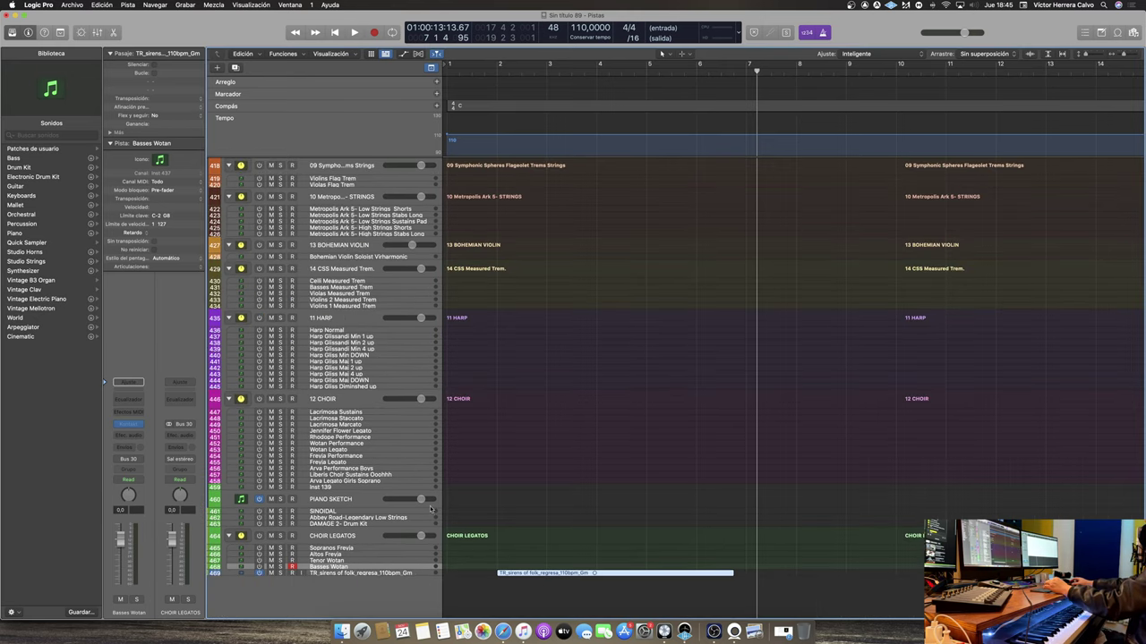
Select the PIANO SKETCH track for live playing, place the playhead at bar 2 and enlarge the track rows
{"action": "left_click", "coordinate": [368, 503]}
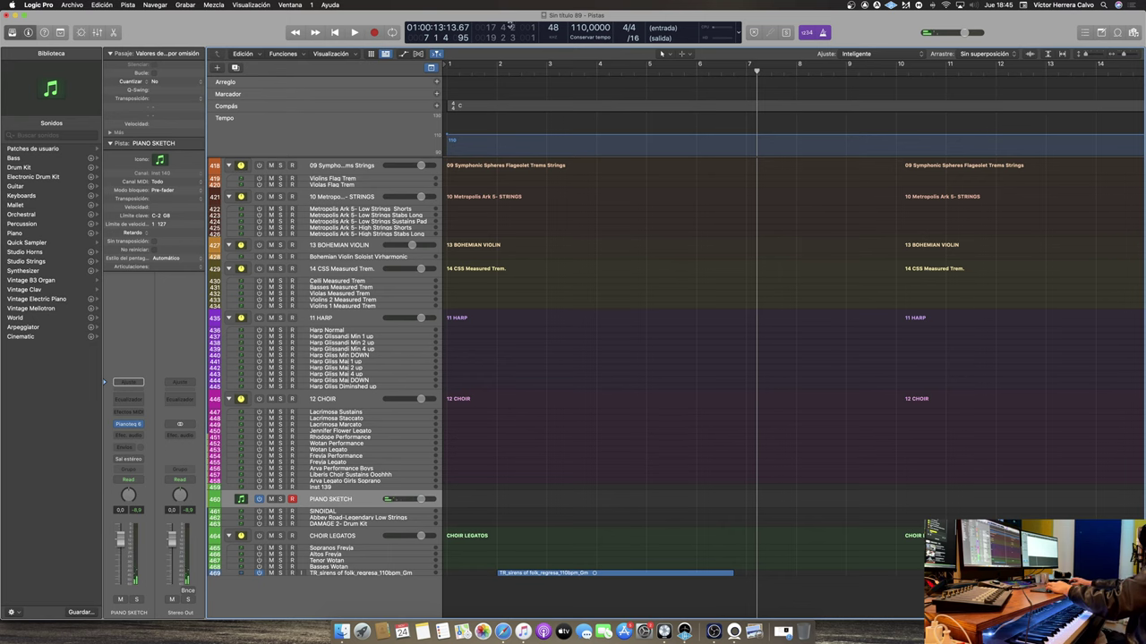
{"action": "left_click", "coordinate": [336, 32]}
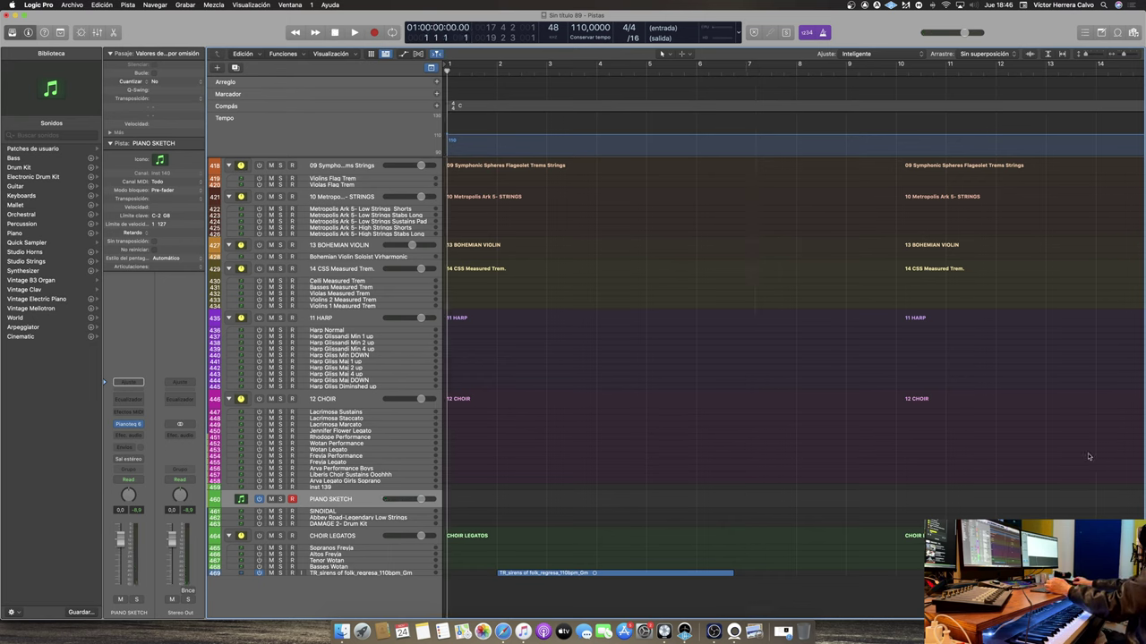
{"action": "key", "text": "space"}
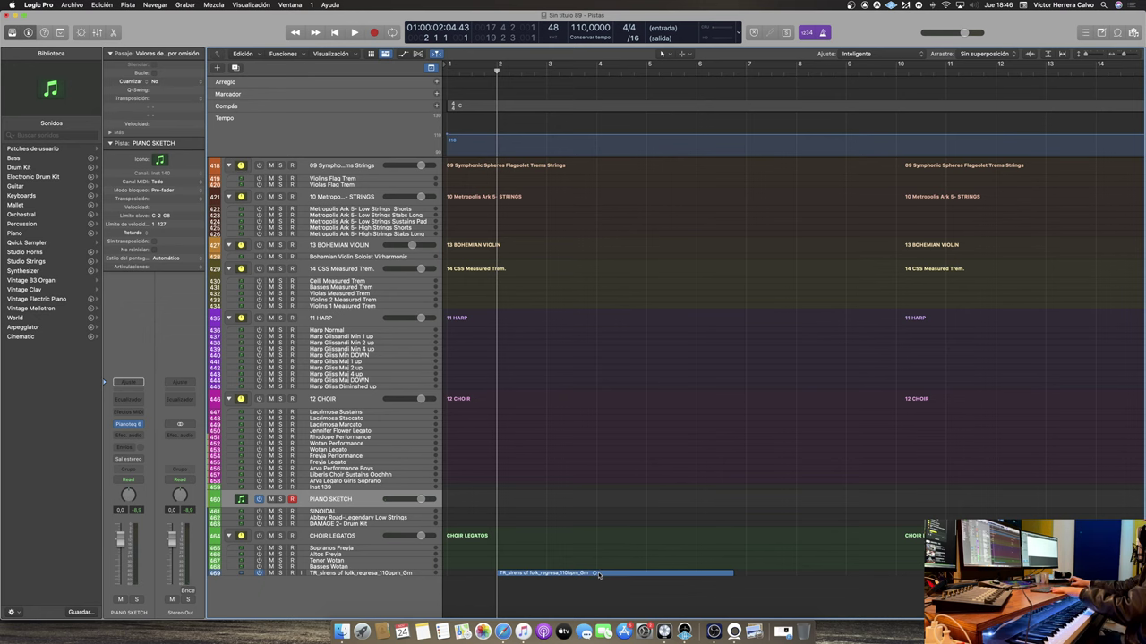
{"action": "scroll", "coordinate": [599, 573], "scroll_direction": "up", "scroll_amount": 6}
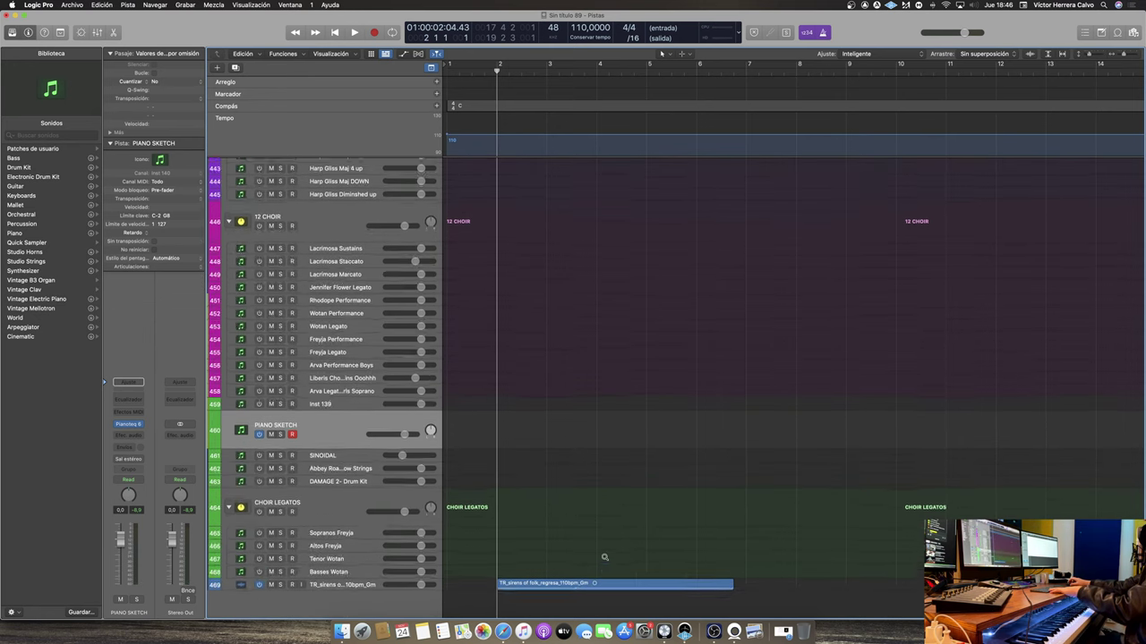
{"action": "scroll", "coordinate": [604, 561], "scroll_direction": "down", "scroll_amount": 3}
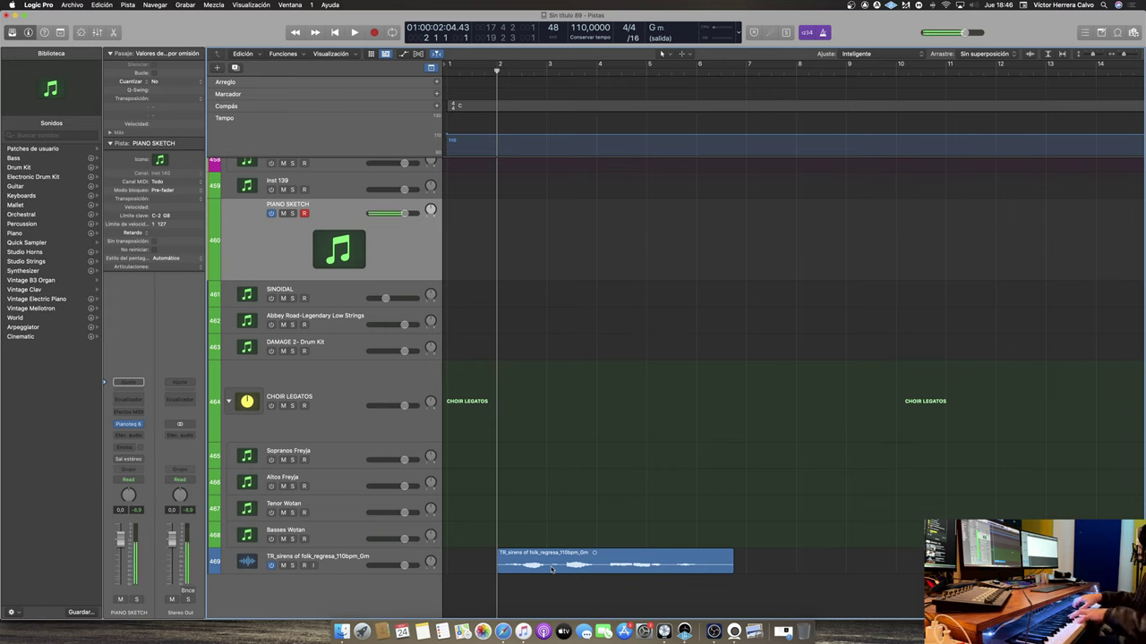
Play the regresa region repeatedly from around bar 2 while trying out live piano chords on the PIANO SKETCH track
{"action": "key", "text": "space"}
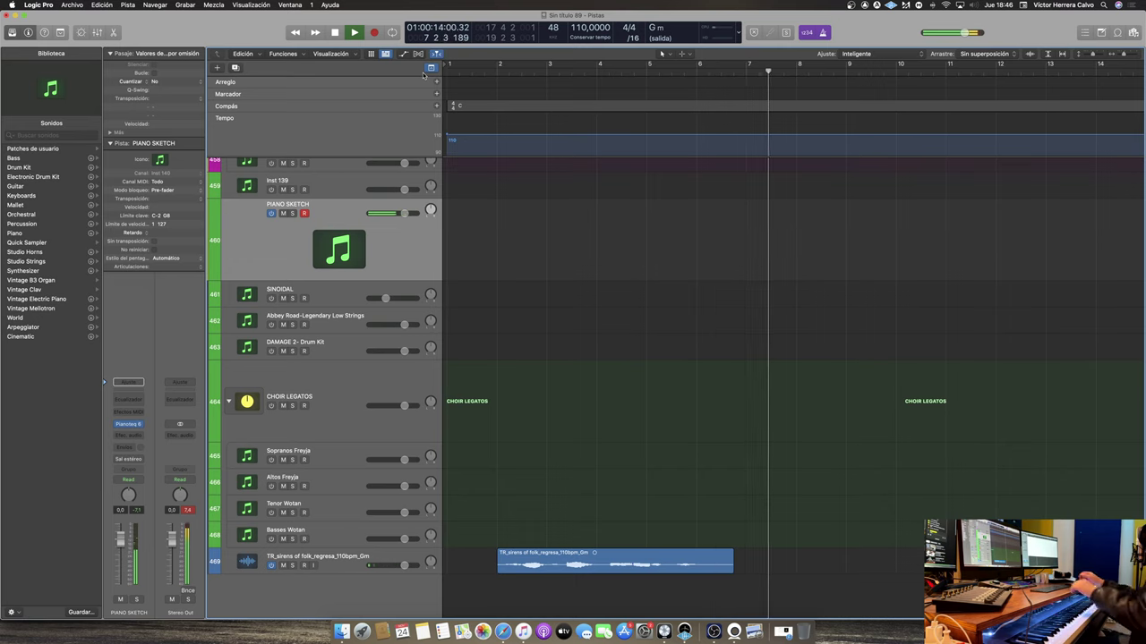
{"action": "key", "text": "space"}
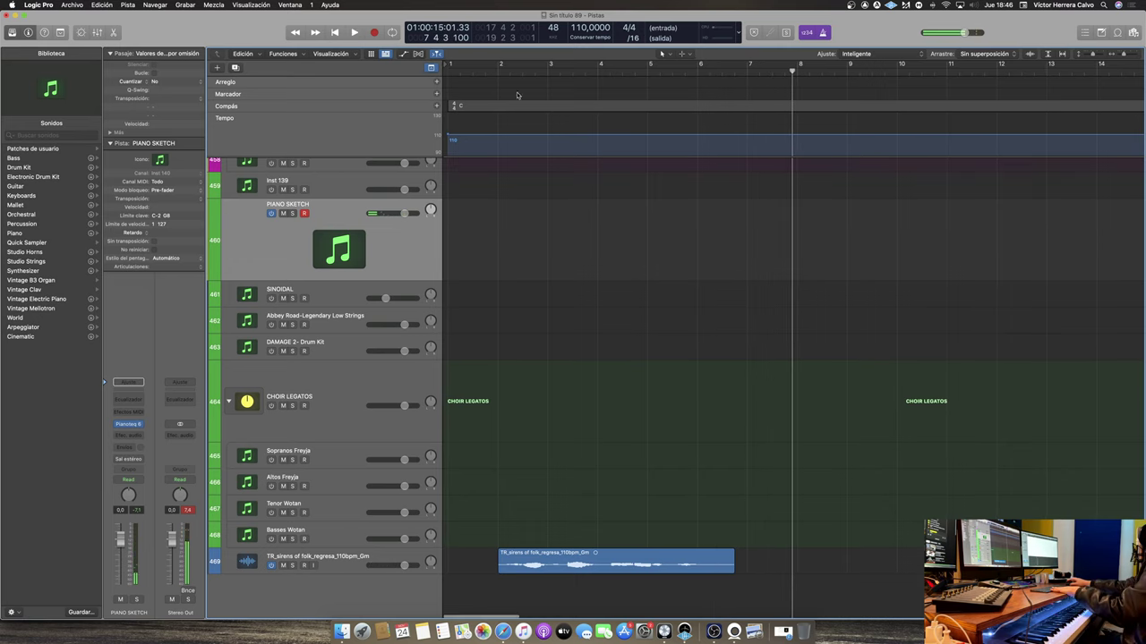
{"action": "key", "text": "Return"}
{"action": "key", "text": "space"}
{"action": "key", "text": "space"}
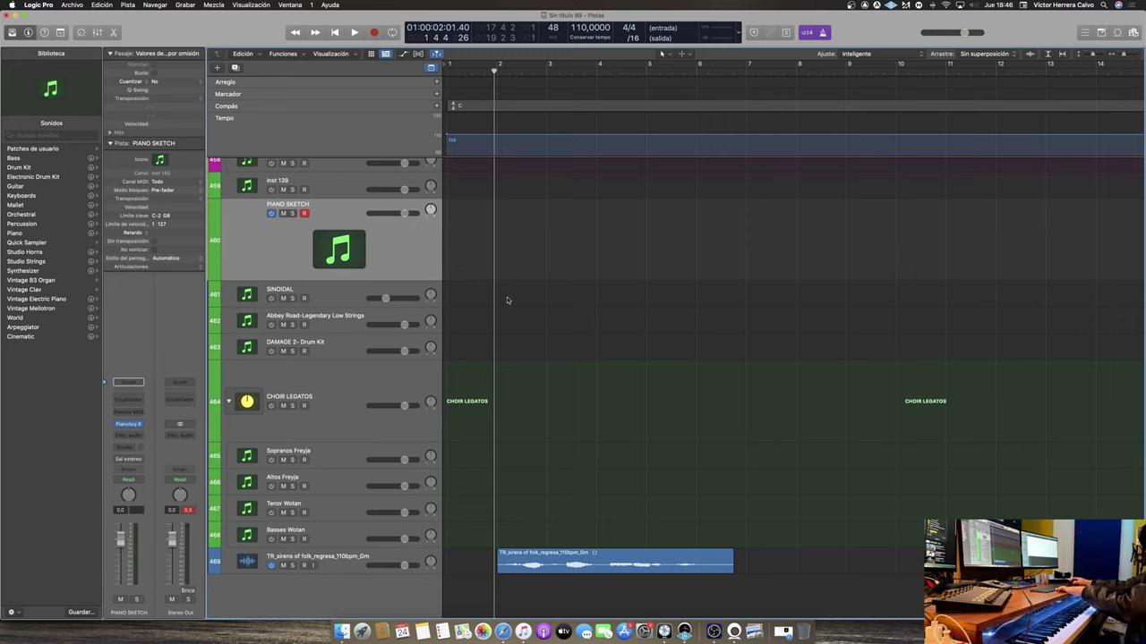
{"action": "key", "text": "space"}
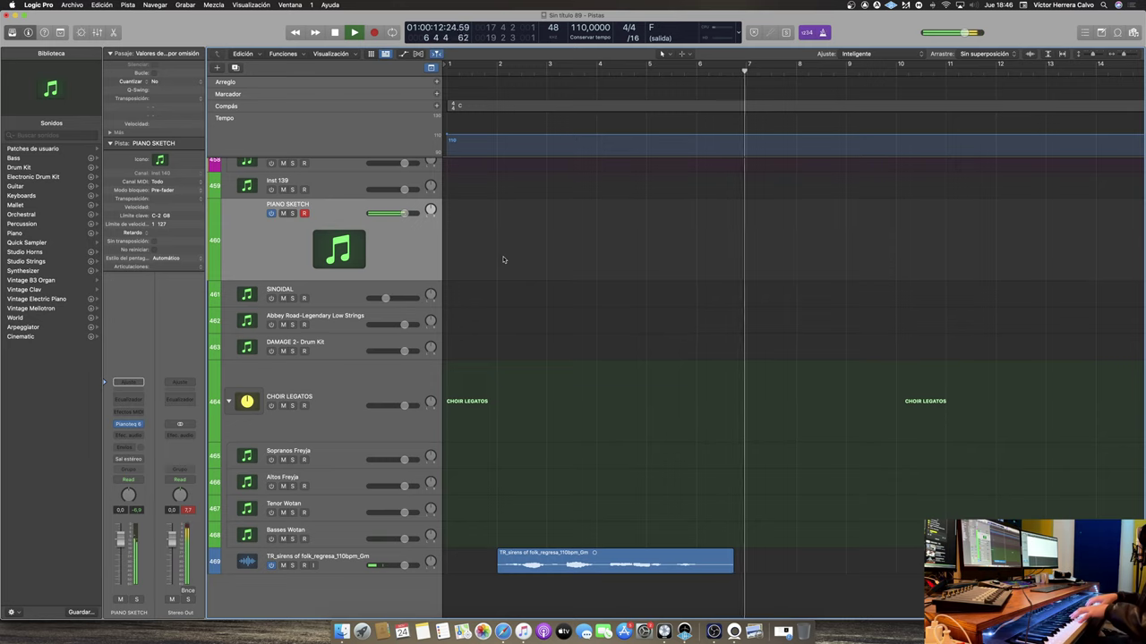
{"action": "key", "text": "space"}
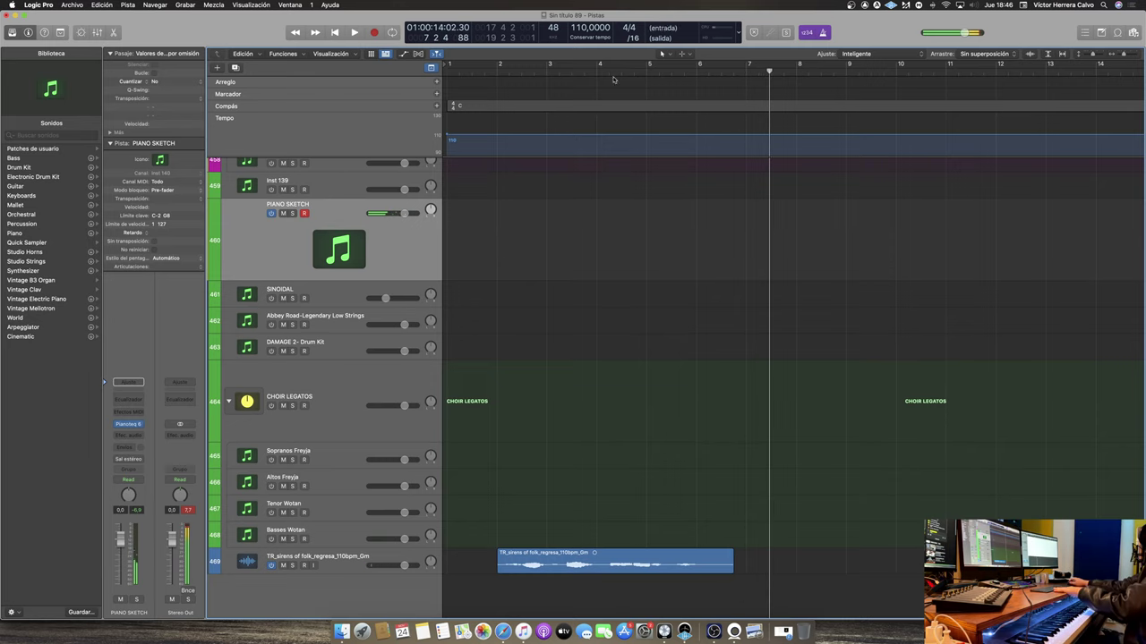
{"action": "left_click", "coordinate": [488, 81]}
{"action": "key", "text": "space"}
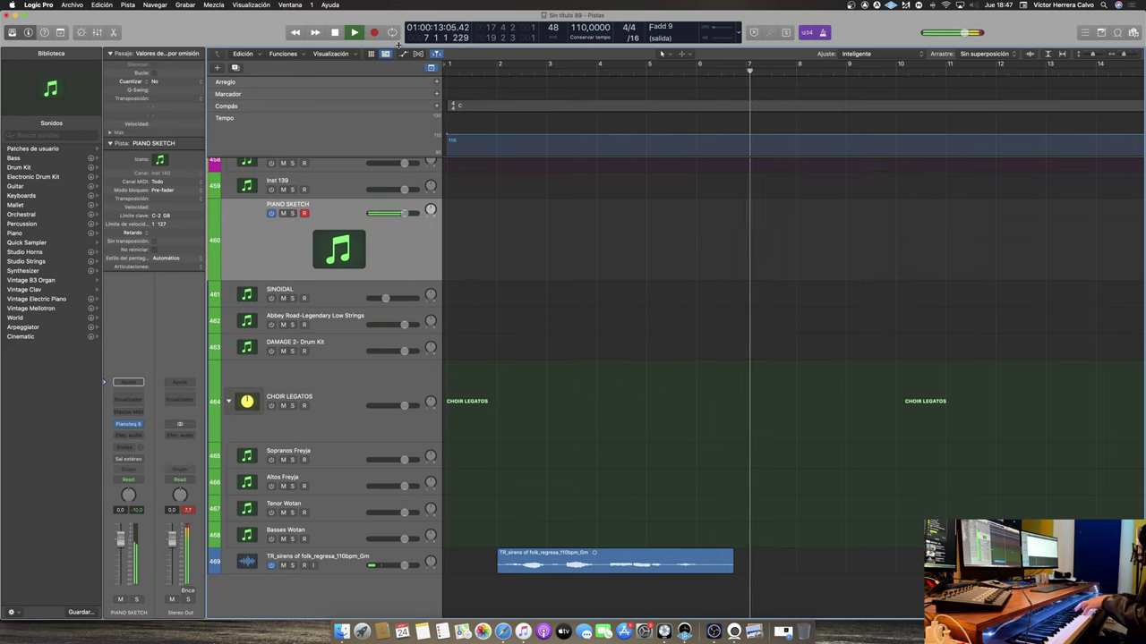
{"action": "key", "text": "space"}
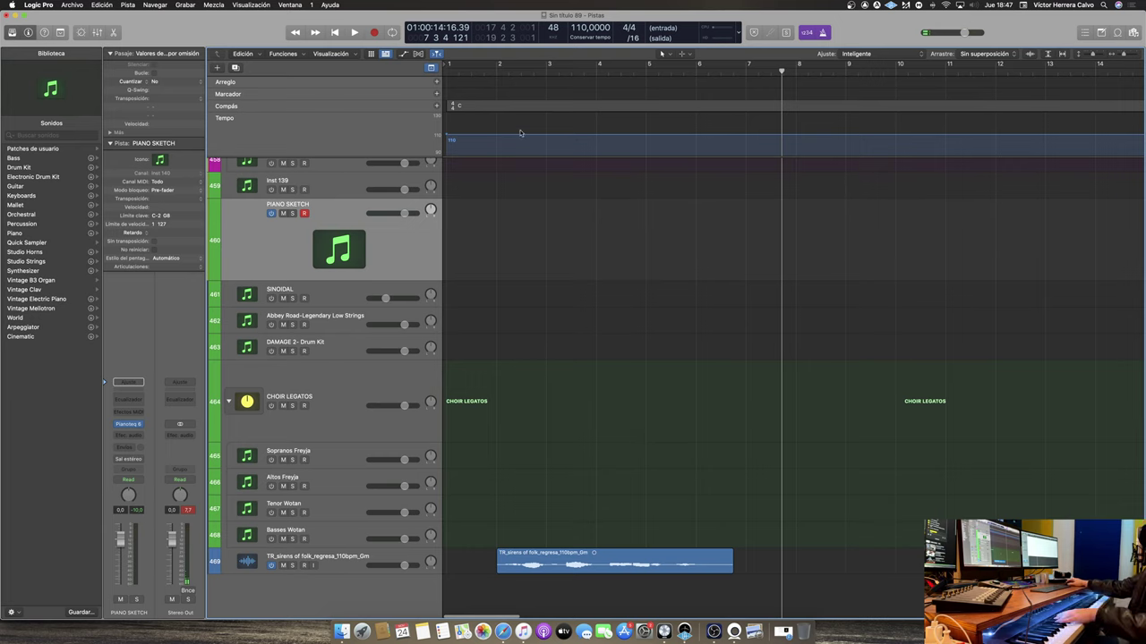
Shift the regresa region to start near beat 4 of bar 2 and record a piano accompaniment on PIANO SKETCH from bar 2
{"action": "left_click", "coordinate": [498, 66]}
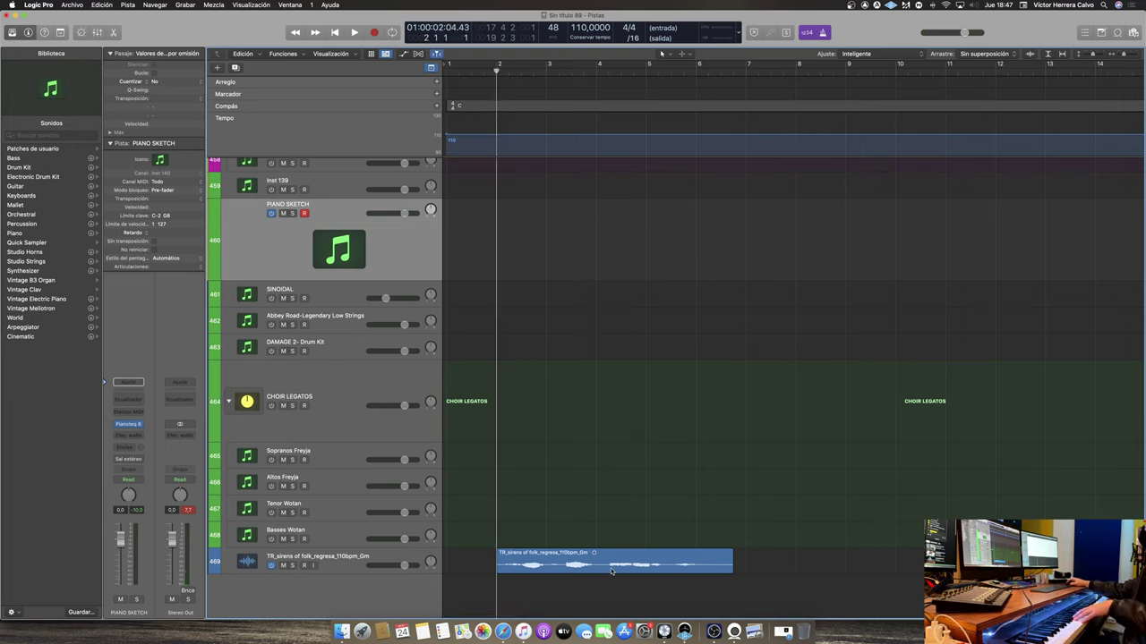
{"action": "left_click_drag", "start_coordinate": [618, 563], "coordinate": [656, 563]}
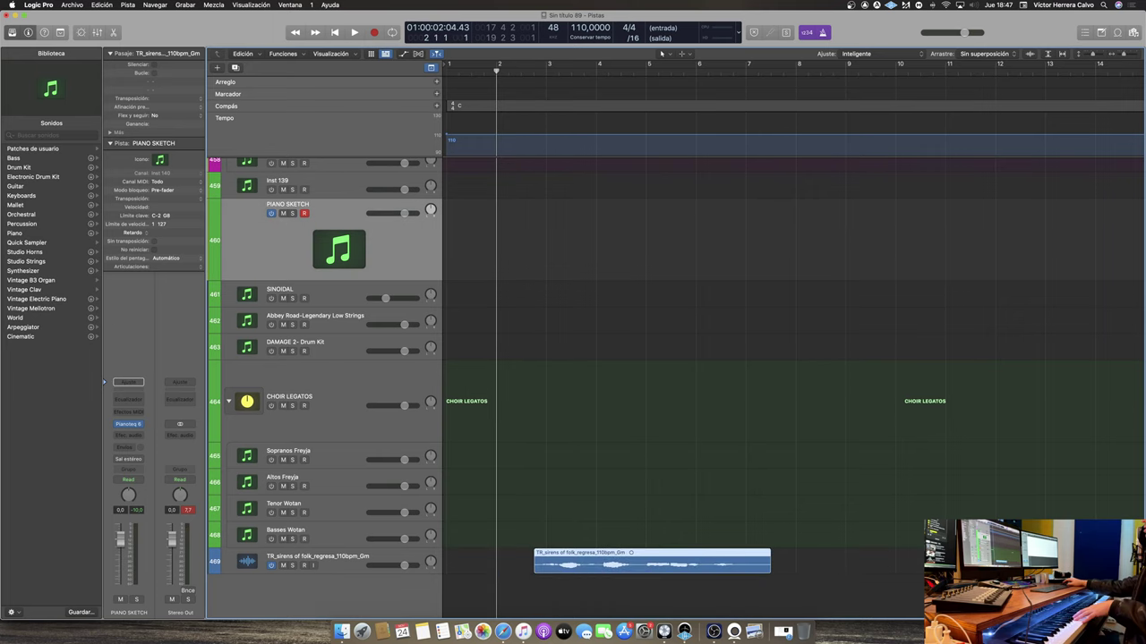
{"action": "left_click", "coordinate": [374, 33]}
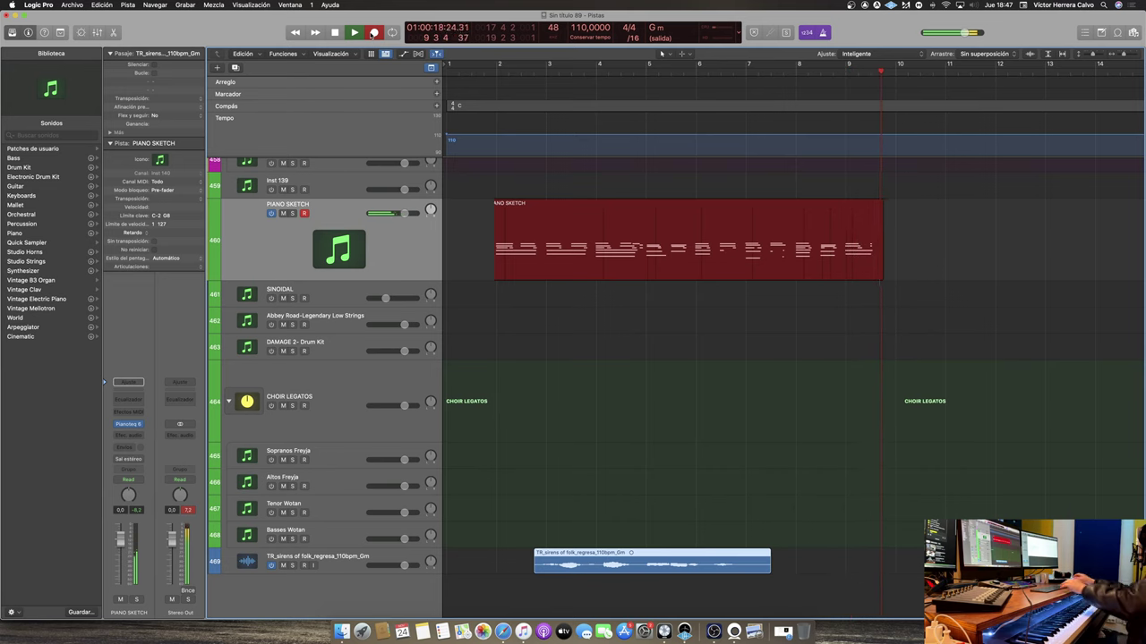
{"action": "key", "text": "space"}
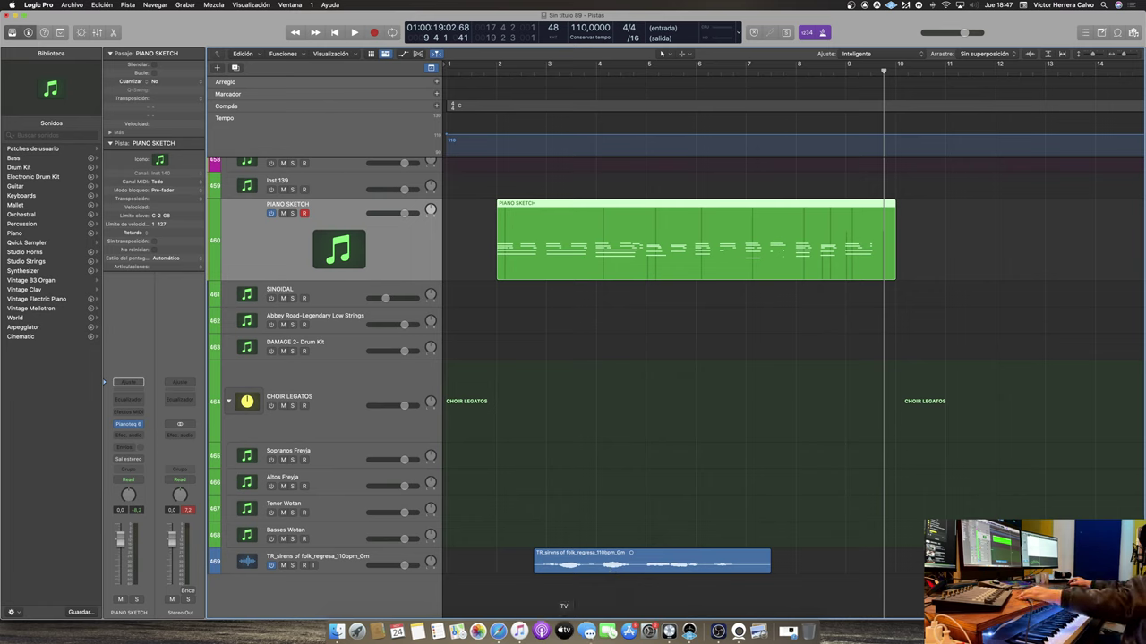
Delete the recorded PIANO SKETCH region and mute the regresa region
{"action": "mouse_move", "coordinate": [924, 264]}
{"action": "left_mouse_down"}
{"action": "mouse_move", "coordinate": [680, 577]}
{"action": "mouse_move", "coordinate": [588, 570]}
{"action": "mouse_move", "coordinate": [578, 590]}
{"action": "left_mouse_up"}
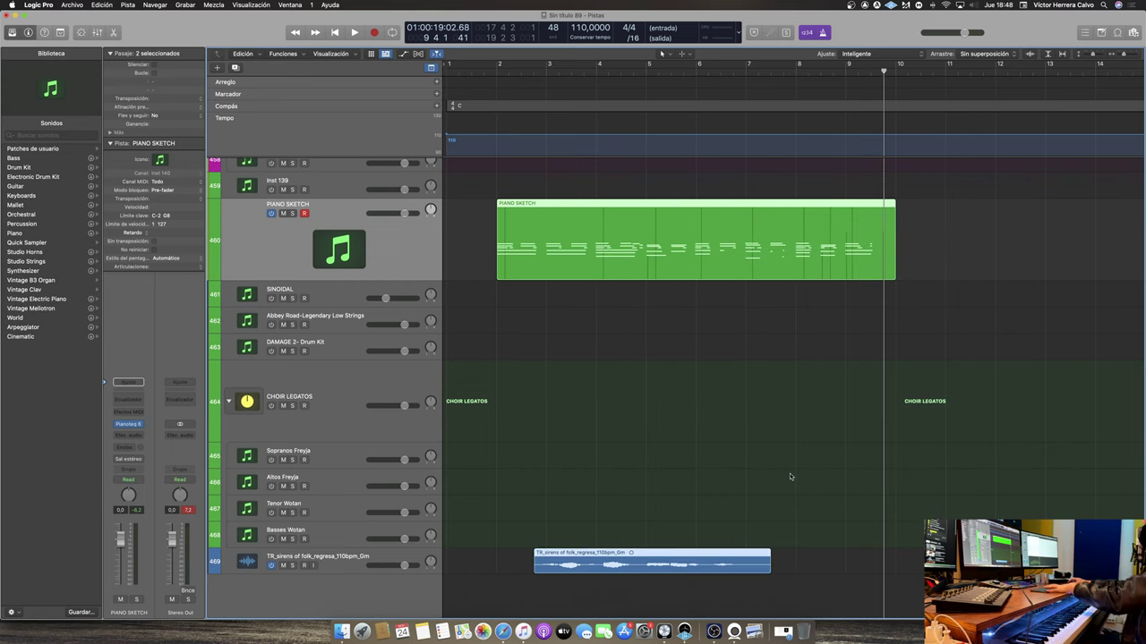
{"action": "left_click", "coordinate": [751, 300]}
{"action": "left_click_drag", "start_coordinate": [793, 378], "coordinate": [721, 258]}
{"action": "key", "text": "Delete"}
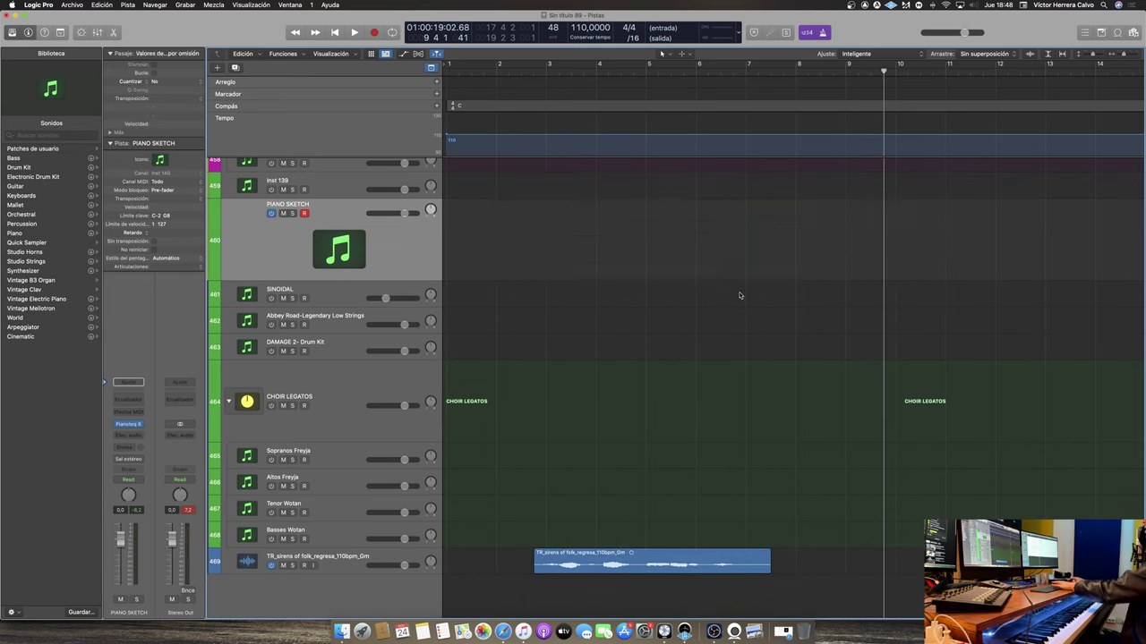
{"action": "key", "text": "z"}
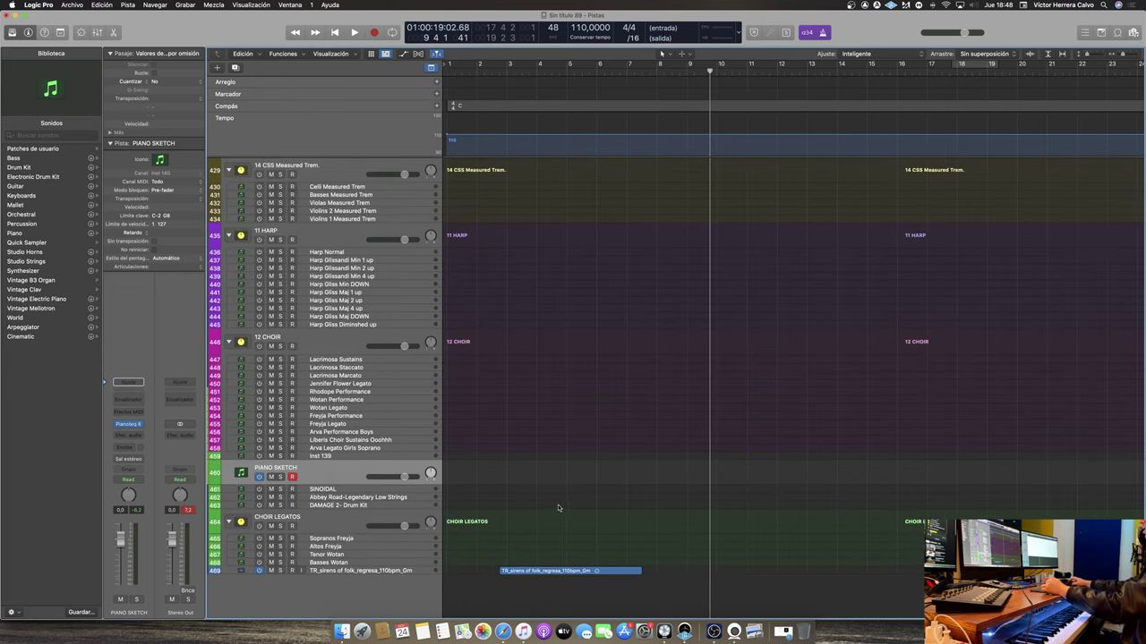
{"action": "left_click", "coordinate": [559, 571]}
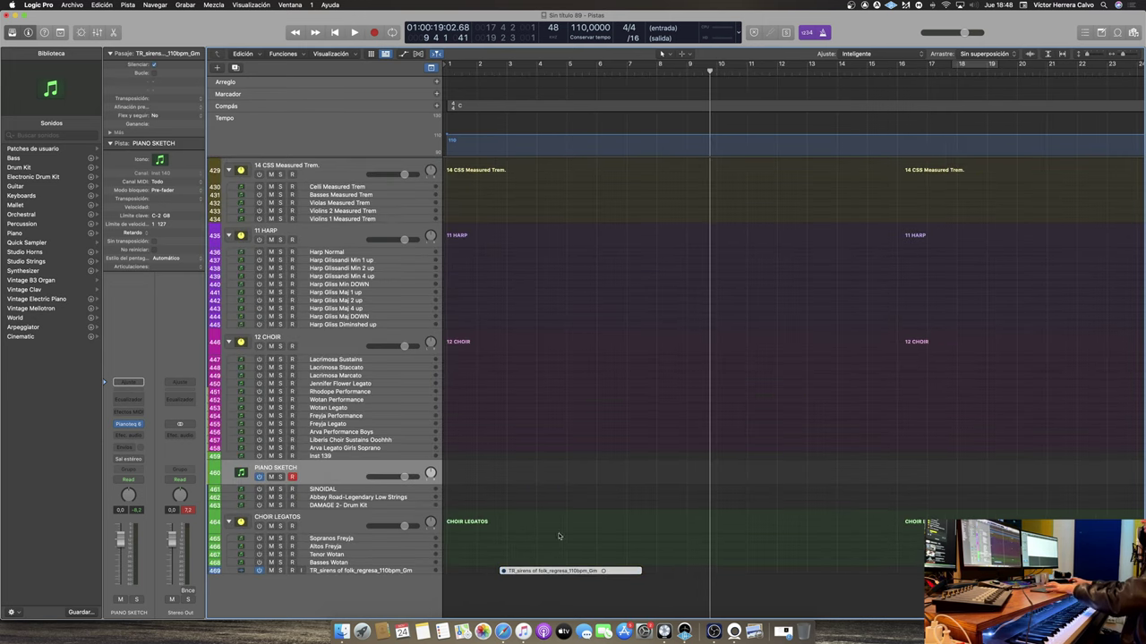
Select the Violins Flag Trem track under 09 Symphonic Spheres Flageolet Trems Strings and return the playhead to the project start
{"action": "scroll", "coordinate": [497, 445], "scroll_direction": "up", "scroll_amount": 10}
{"action": "scroll", "coordinate": [498, 445], "scroll_direction": "up", "scroll_amount": 4}
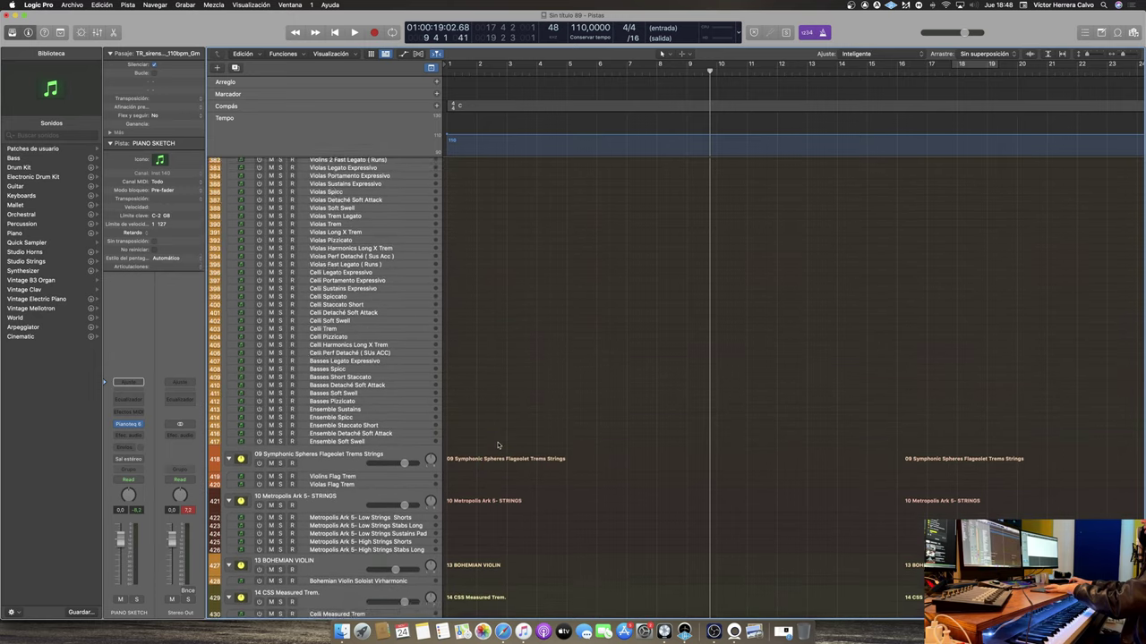
{"action": "left_click", "coordinate": [330, 484]}
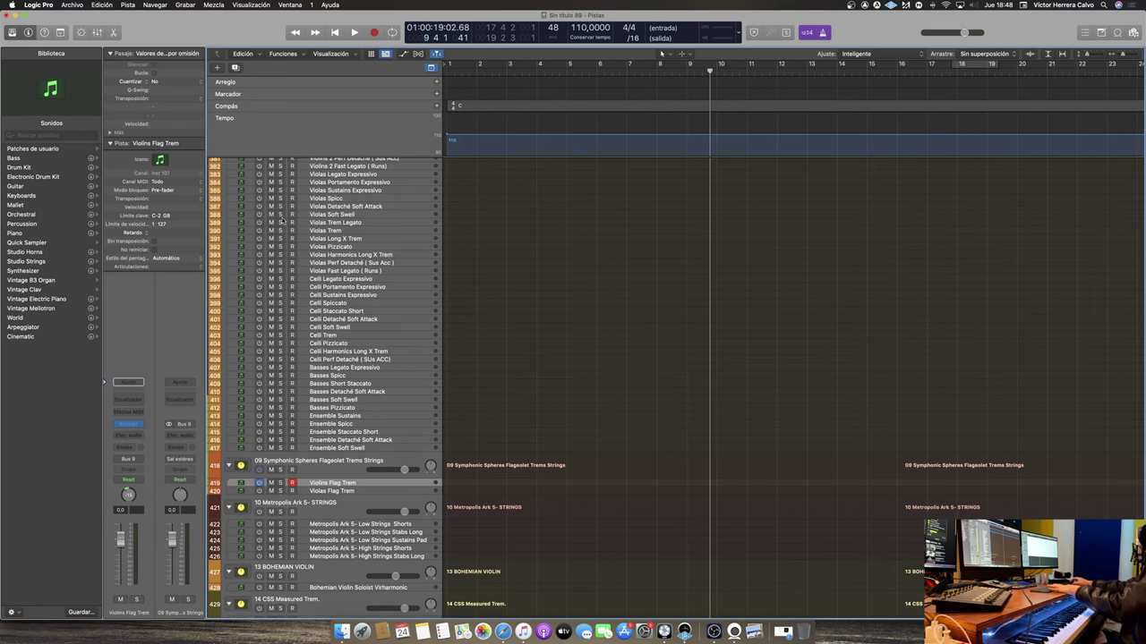
{"action": "left_click", "coordinate": [335, 32]}
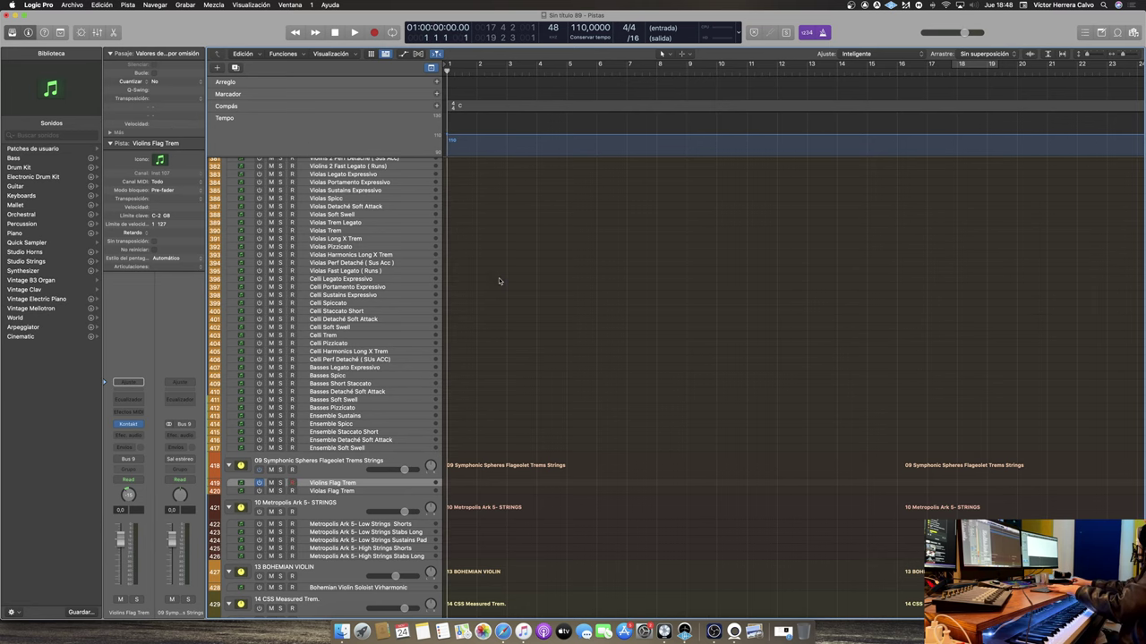
{"action": "scroll", "coordinate": [500, 281], "scroll_direction": "down", "scroll_amount": 10}
{"action": "scroll", "coordinate": [475, 274], "scroll_direction": "up", "scroll_amount": 15}
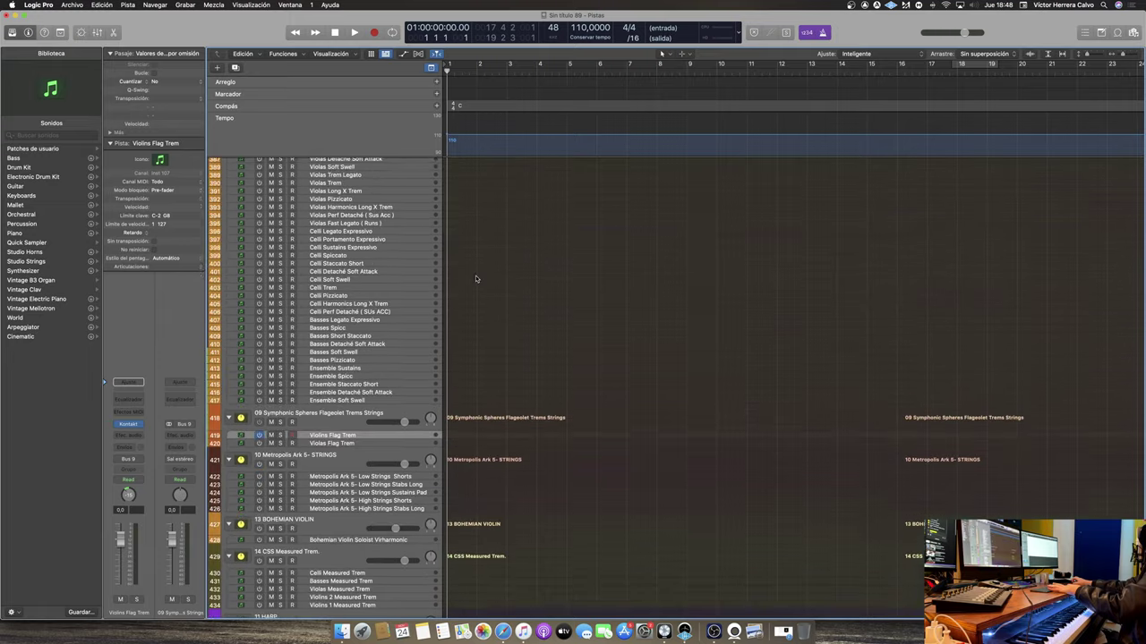
{"action": "scroll", "coordinate": [474, 275], "scroll_direction": "down", "scroll_amount": 8}
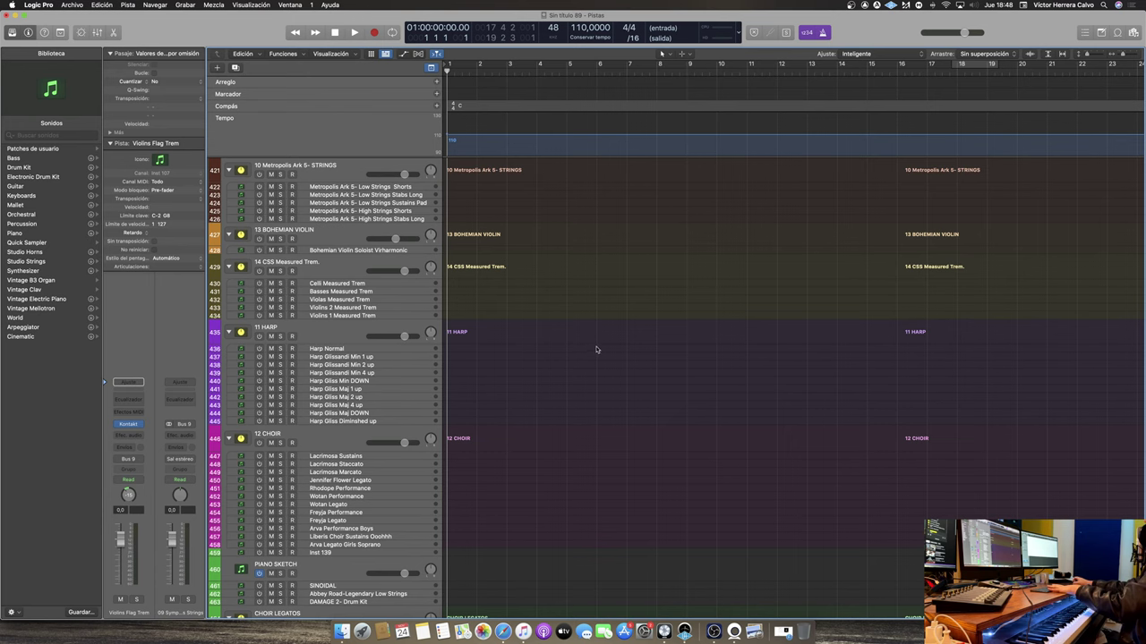
{"action": "scroll", "coordinate": [597, 349], "scroll_direction": "down", "scroll_amount": 4}
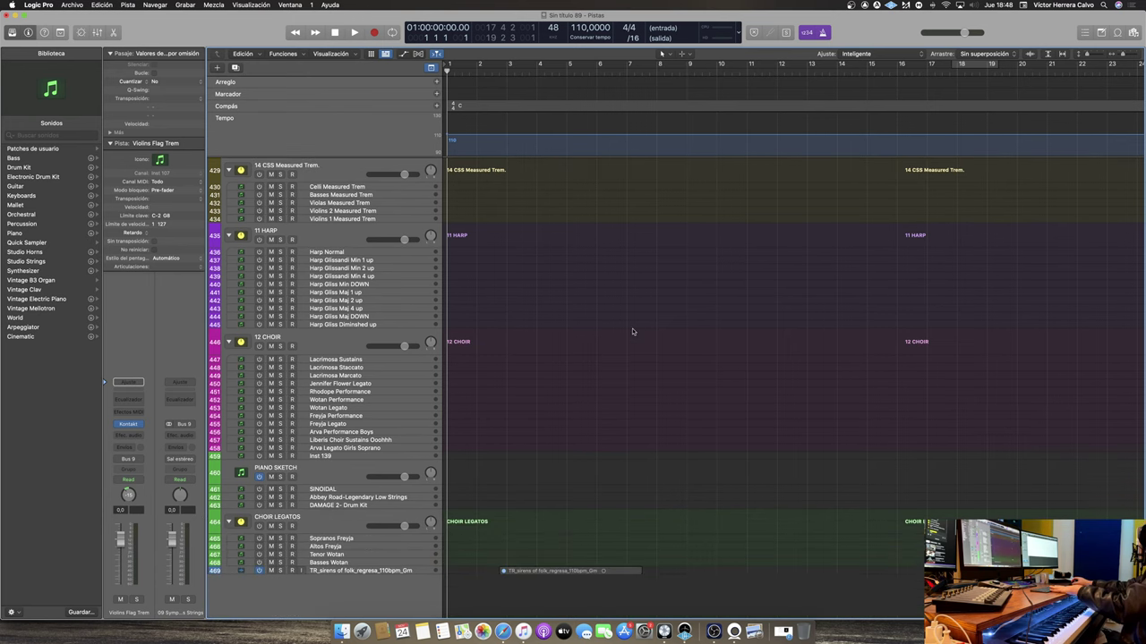
Record a take on the Violins Flag Trem track from bar 1 to about bar 11
{"action": "left_click", "coordinate": [354, 32]}
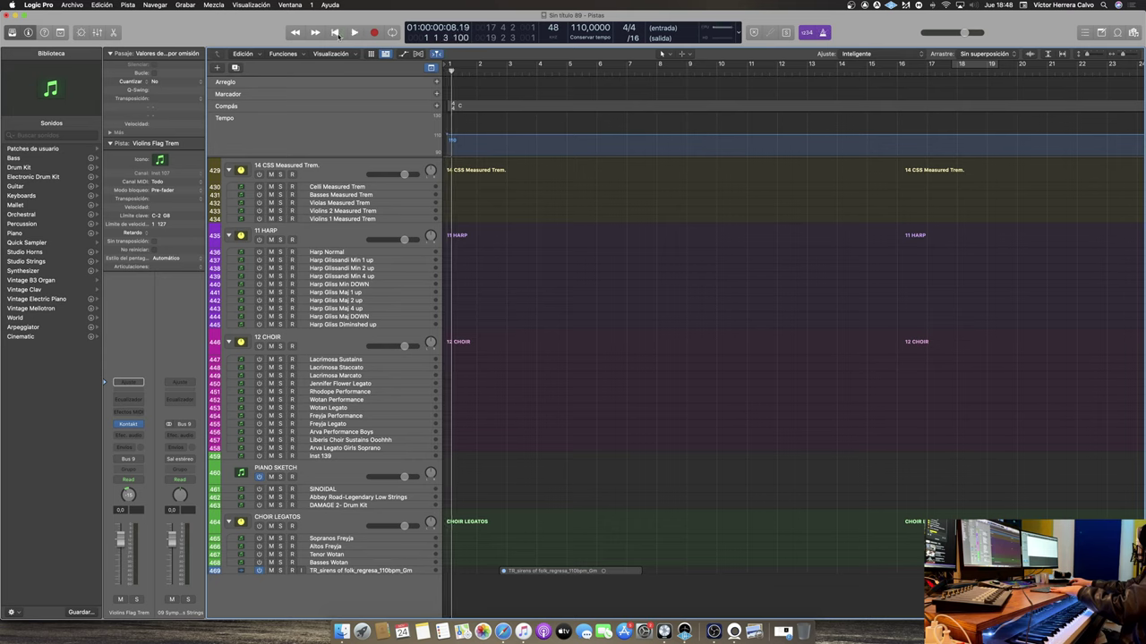
{"action": "key", "text": "space"}
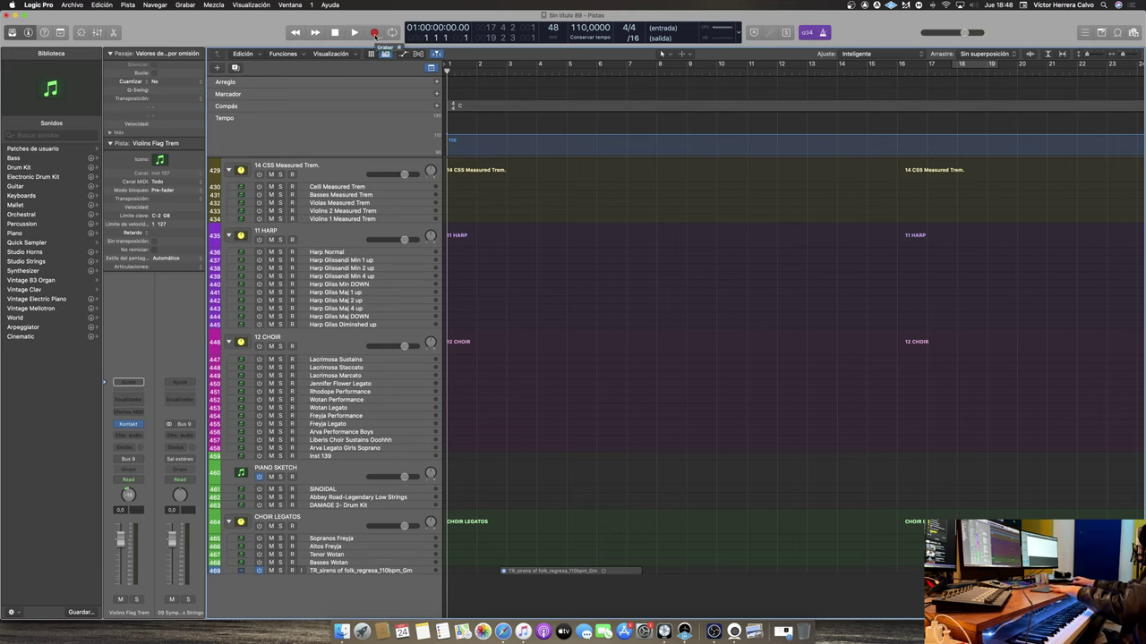
{"action": "left_click", "coordinate": [374, 34]}
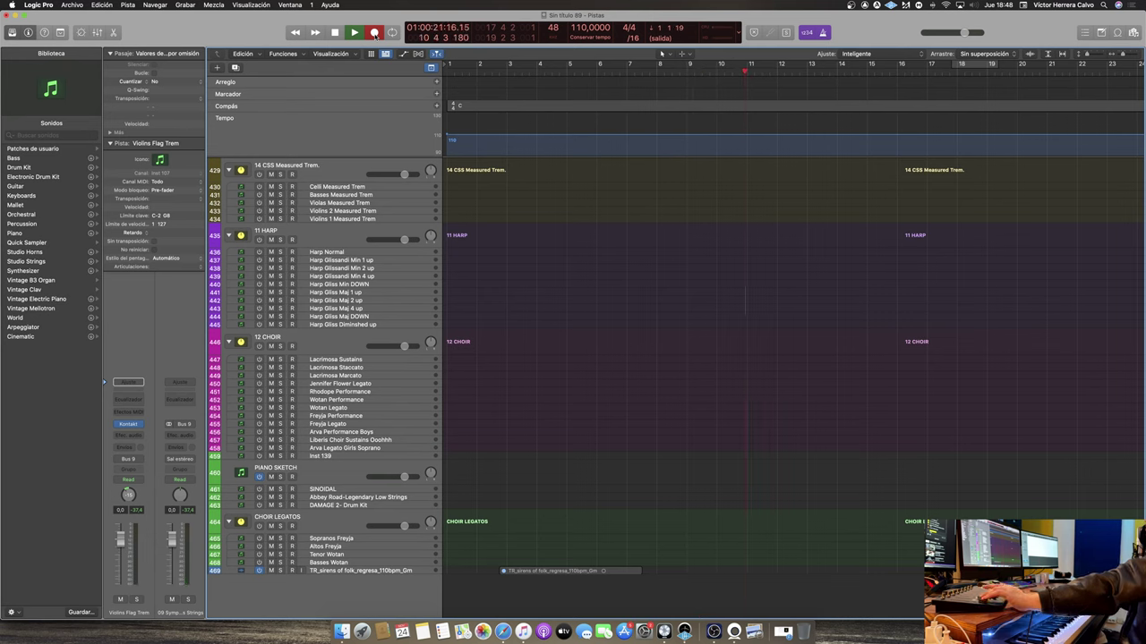
{"action": "key", "text": "space"}
{"action": "scroll", "coordinate": [504, 336], "scroll_direction": "up", "scroll_amount": 3}
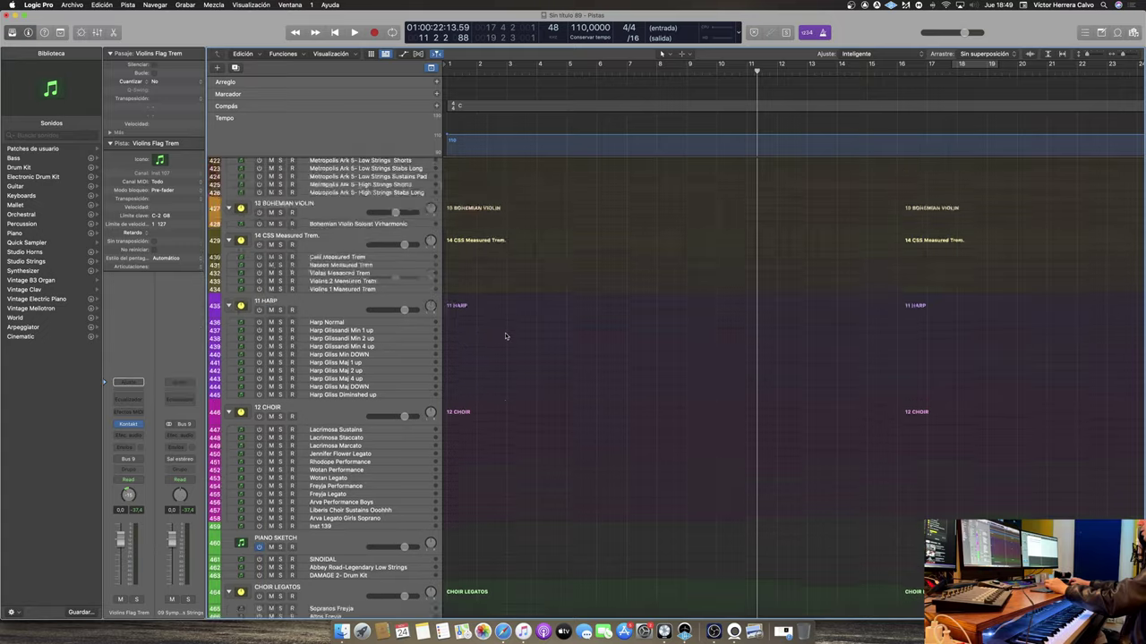
Examine the two long notes of the recorded Violins Flag Trem region in the piano roll editor and close it
{"action": "scroll", "coordinate": [505, 336], "scroll_direction": "up", "scroll_amount": 8}
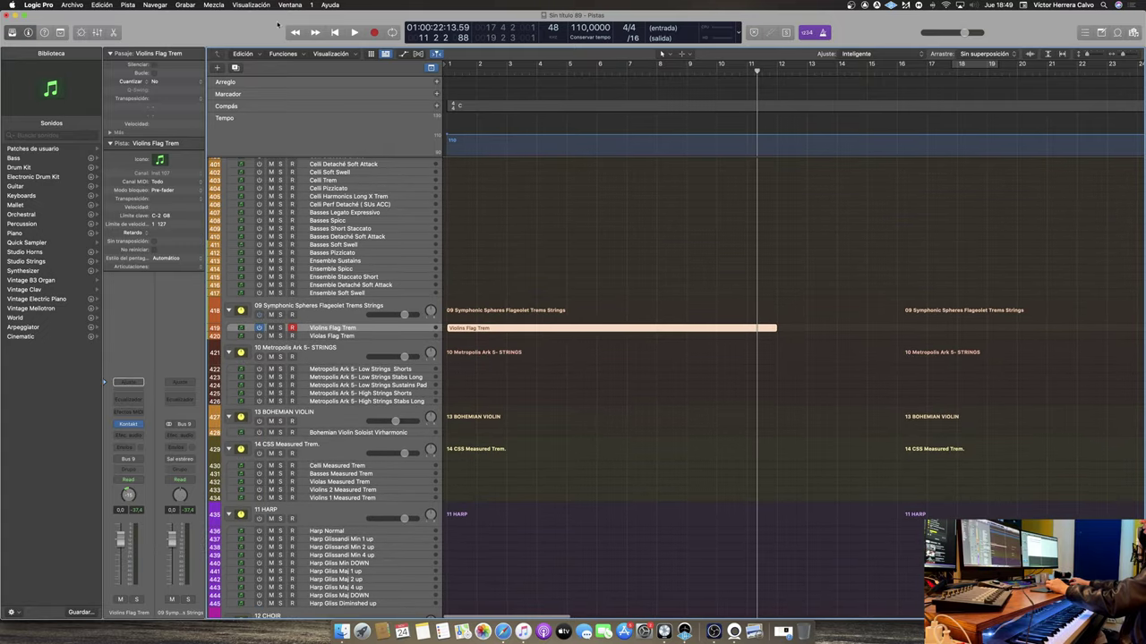
{"action": "key", "text": "super+4"}
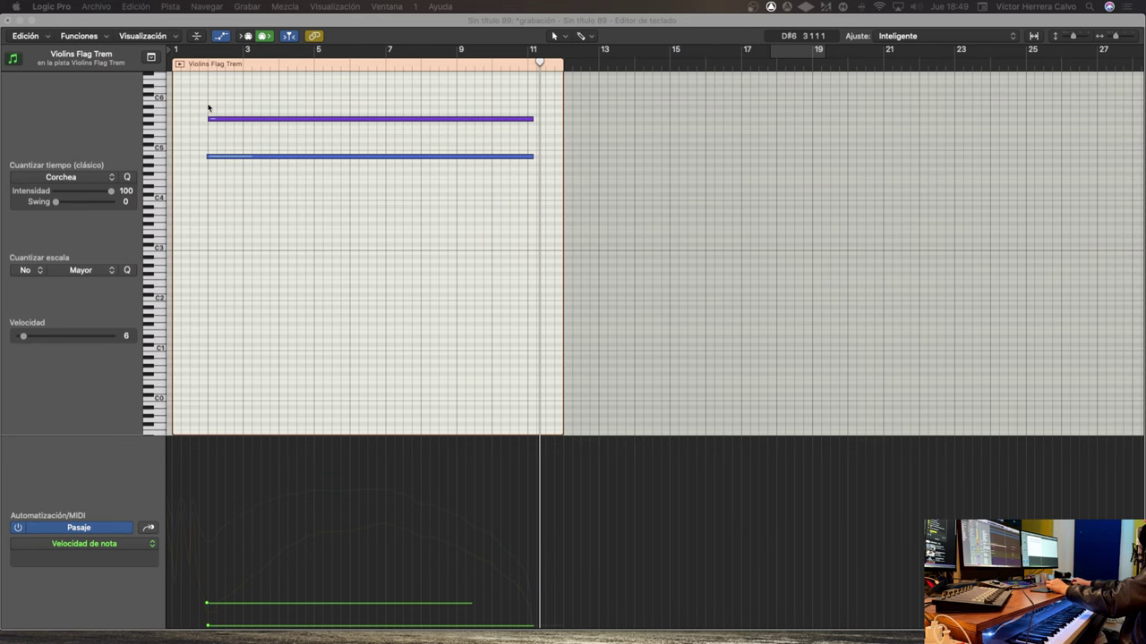
{"action": "left_click_drag", "start_coordinate": [265, 97], "coordinate": [253, 192]}
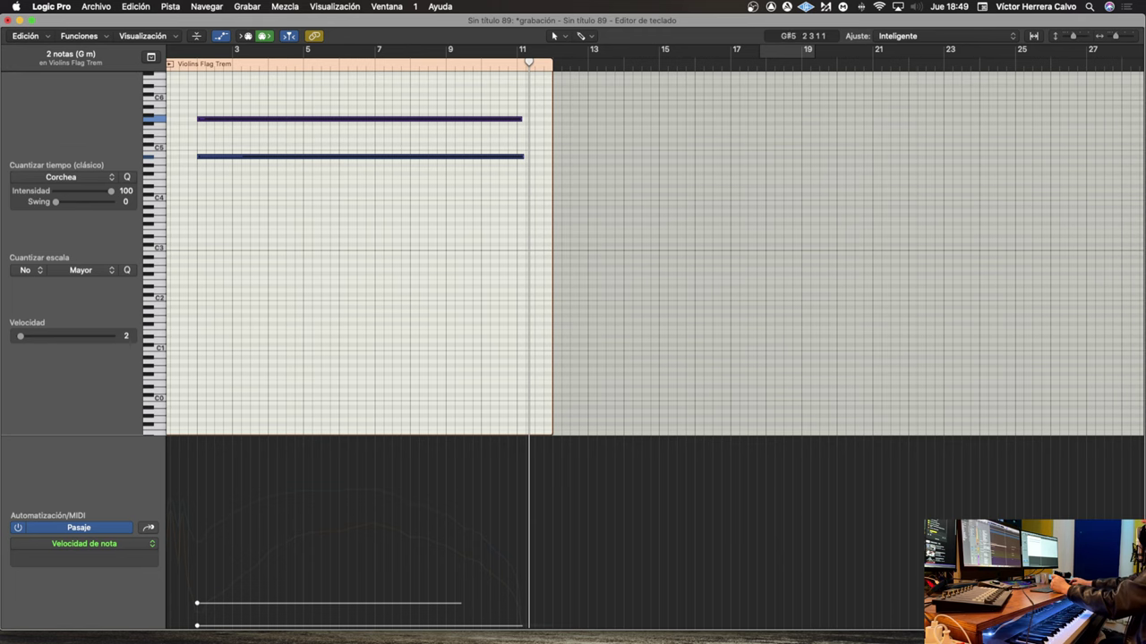
{"action": "key", "text": "super+z"}
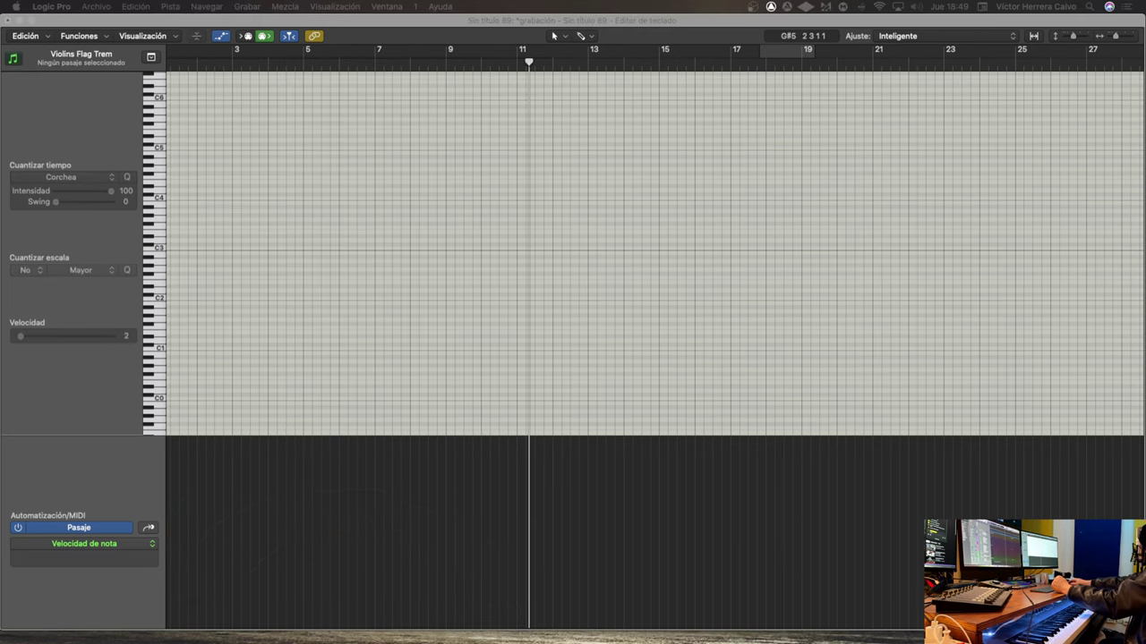
{"action": "key", "text": "super+w"}
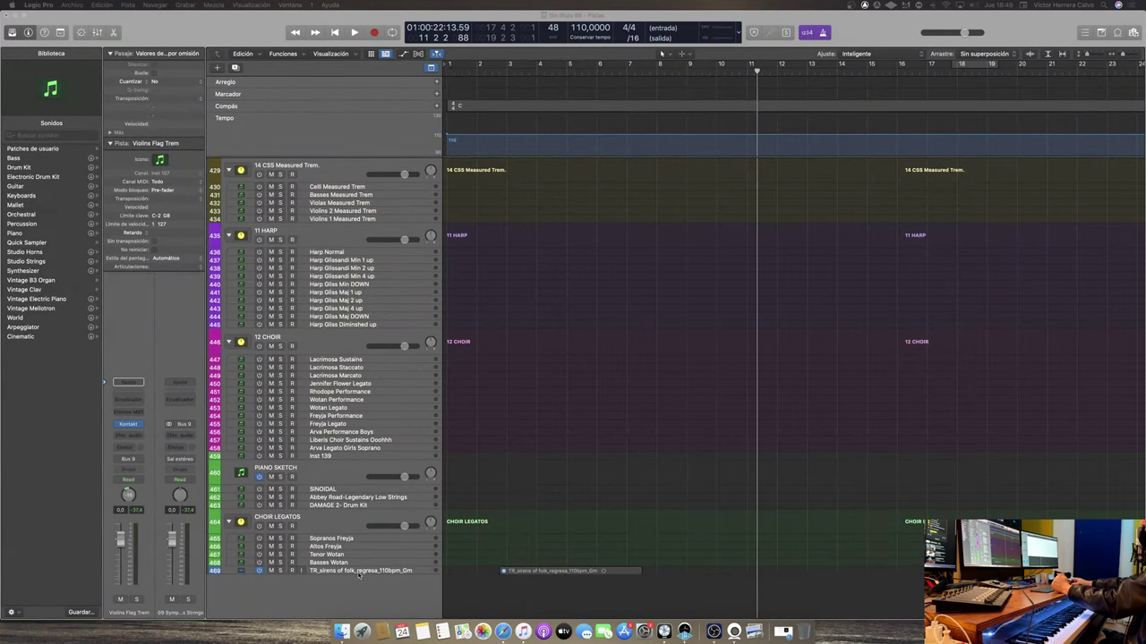
Create a software instrument track below the regresa vocal track and load Omnisphere in stereo on it
{"action": "key", "text": "super+s"}
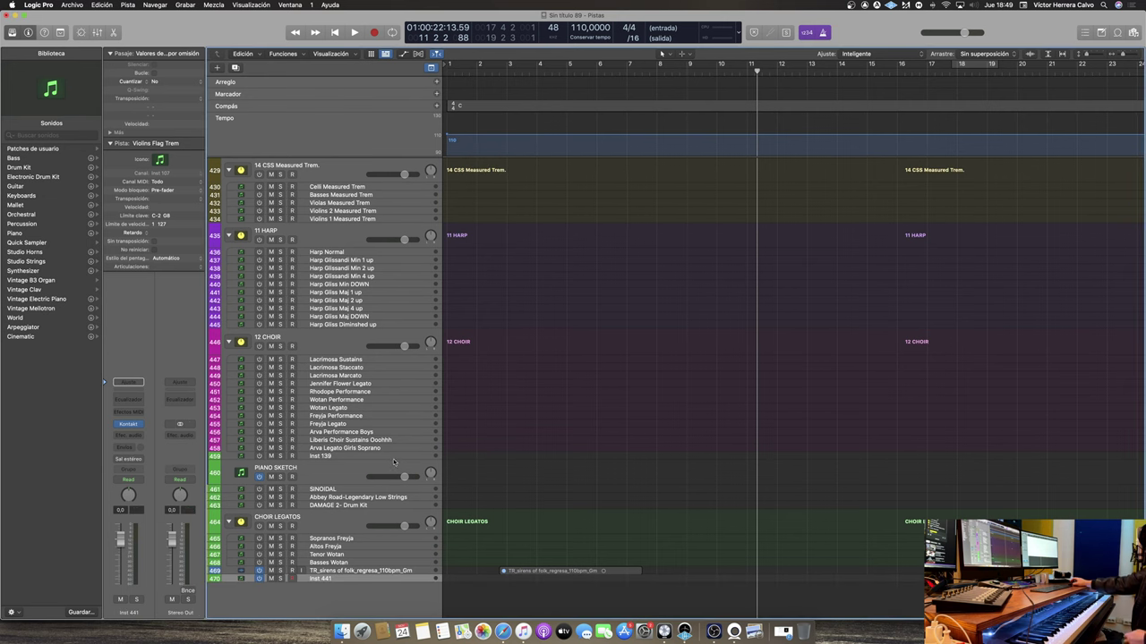
{"action": "key", "text": "alt+super+s"}
{"action": "left_click", "coordinate": [130, 426]}
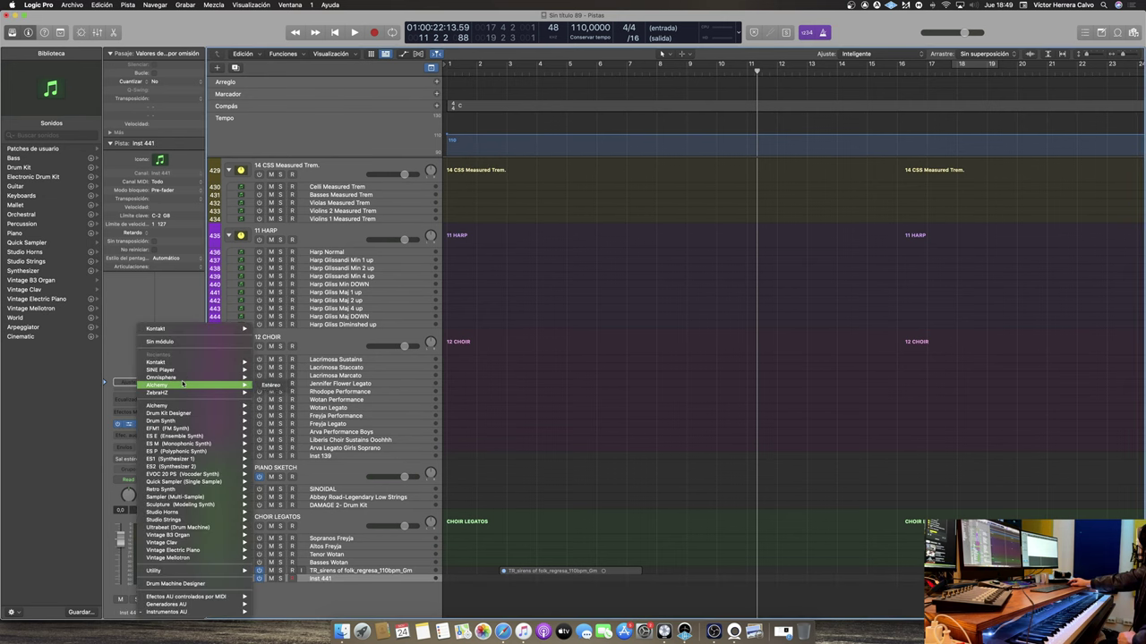
{"action": "left_click", "coordinate": [262, 376]}
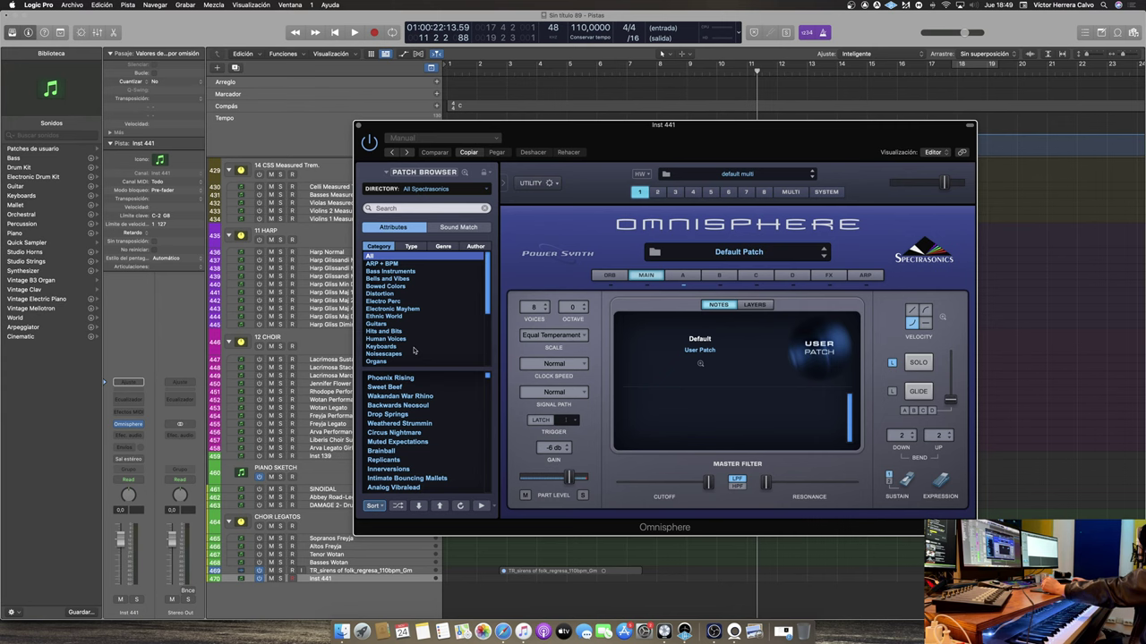
Filter the Omnisphere patches to the Pads + Strings category and audition Agape Warmth and Agape Sheen
{"action": "scroll", "coordinate": [413, 350], "scroll_direction": "down", "scroll_amount": 2}
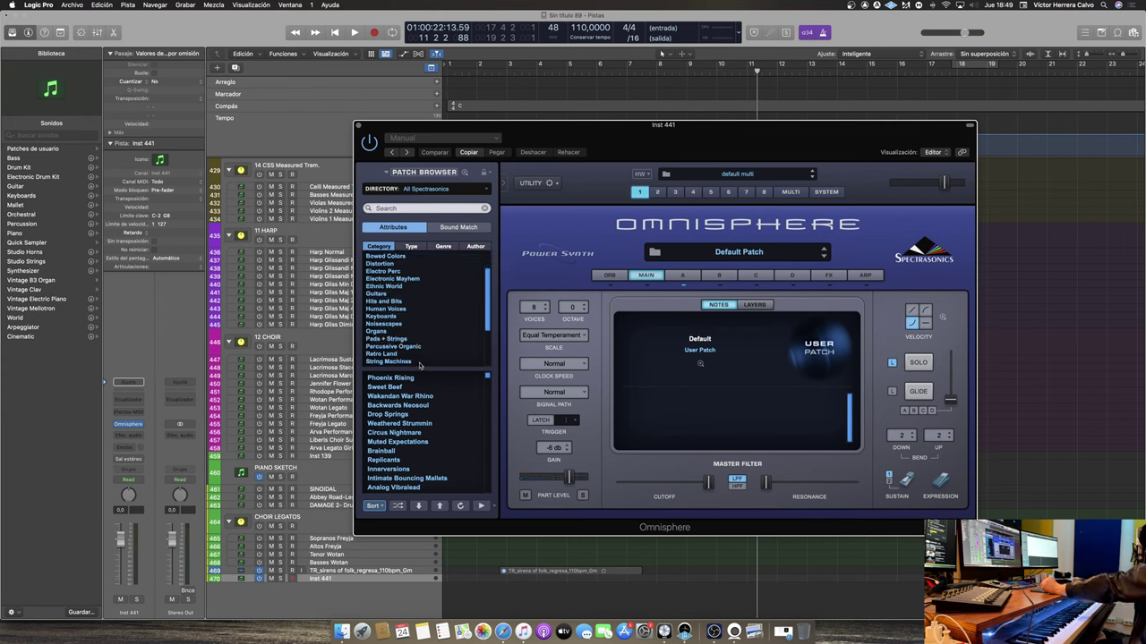
{"action": "scroll", "coordinate": [420, 365], "scroll_direction": "down", "scroll_amount": 1}
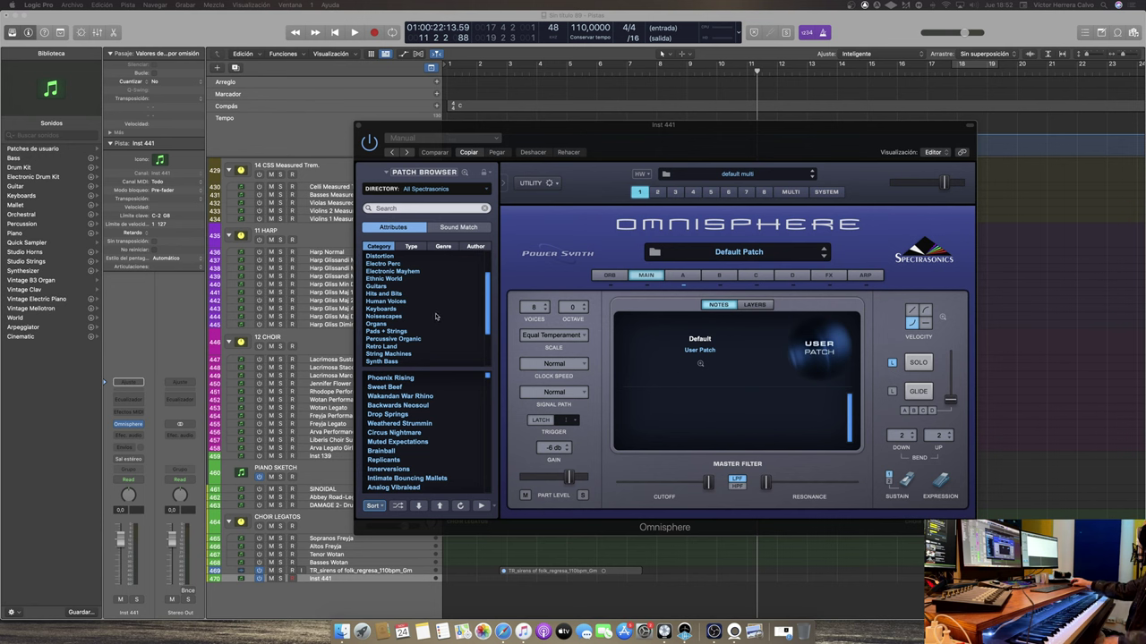
{"action": "left_click", "coordinate": [405, 333]}
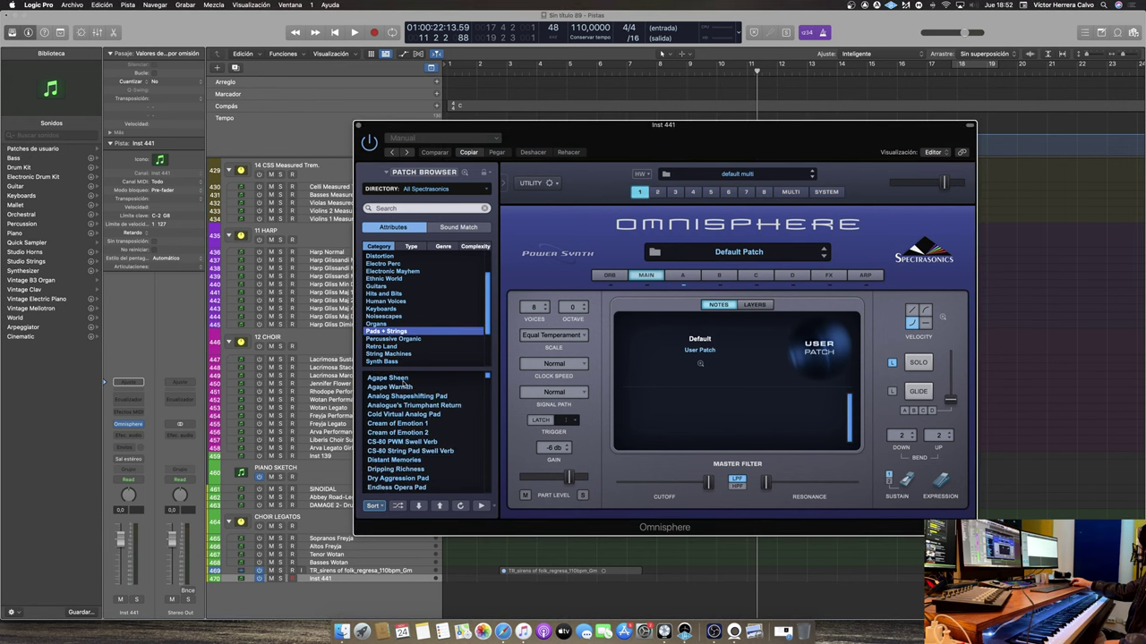
{"action": "left_click", "coordinate": [439, 388]}
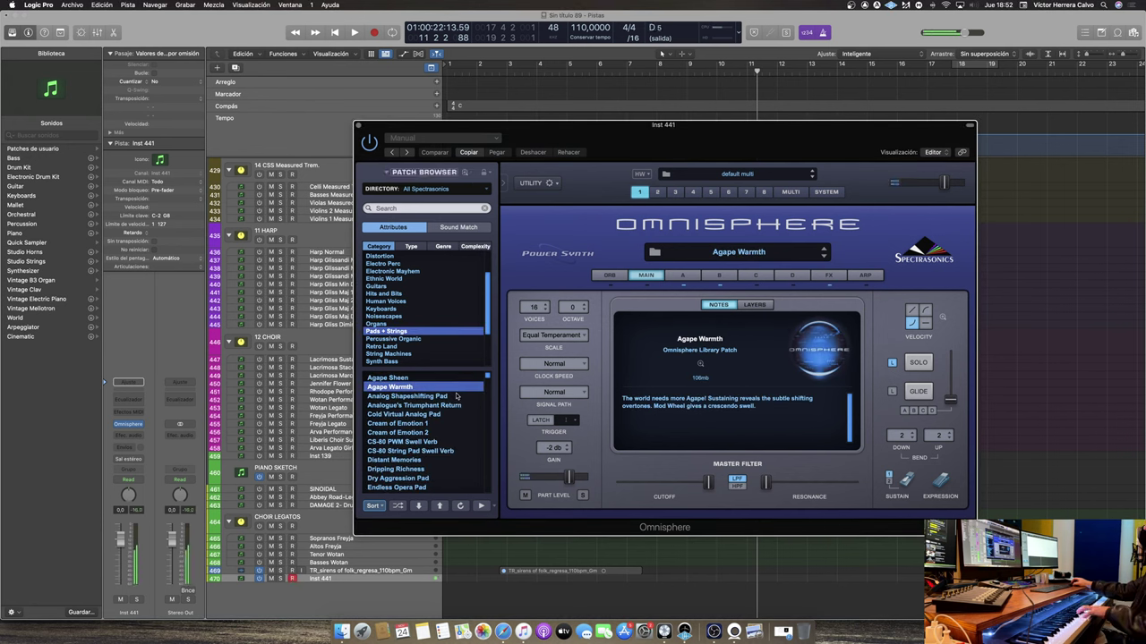
{"action": "left_click", "coordinate": [391, 376]}
Audition other pads, including CS-80 PWM Swell Verb, Cream of Emotion 1, Cold Virtual Analog Pad and Endless Opera Pad
{"action": "left_click", "coordinate": [410, 451]}
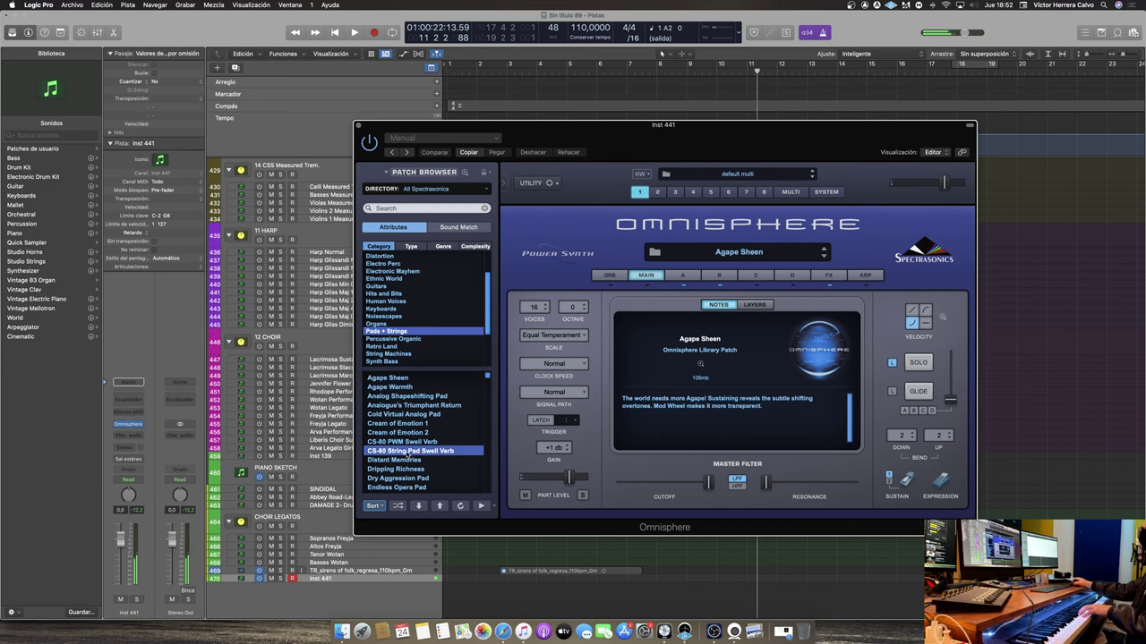
{"action": "left_click", "coordinate": [407, 442]}
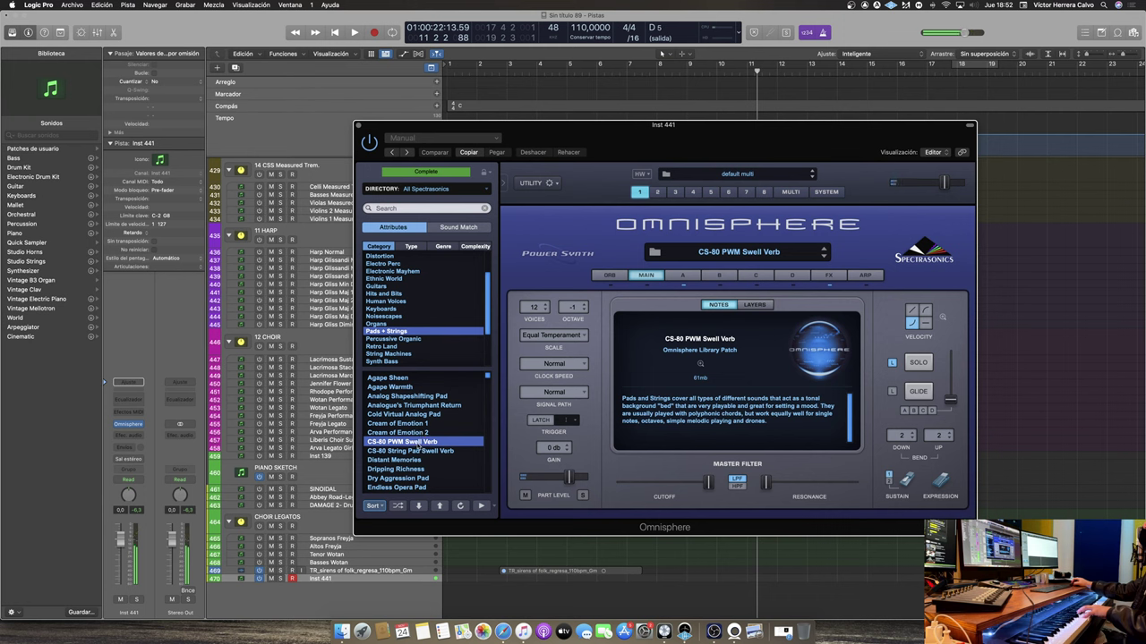
{"action": "left_click", "coordinate": [421, 434]}
{"action": "left_click", "coordinate": [422, 426]}
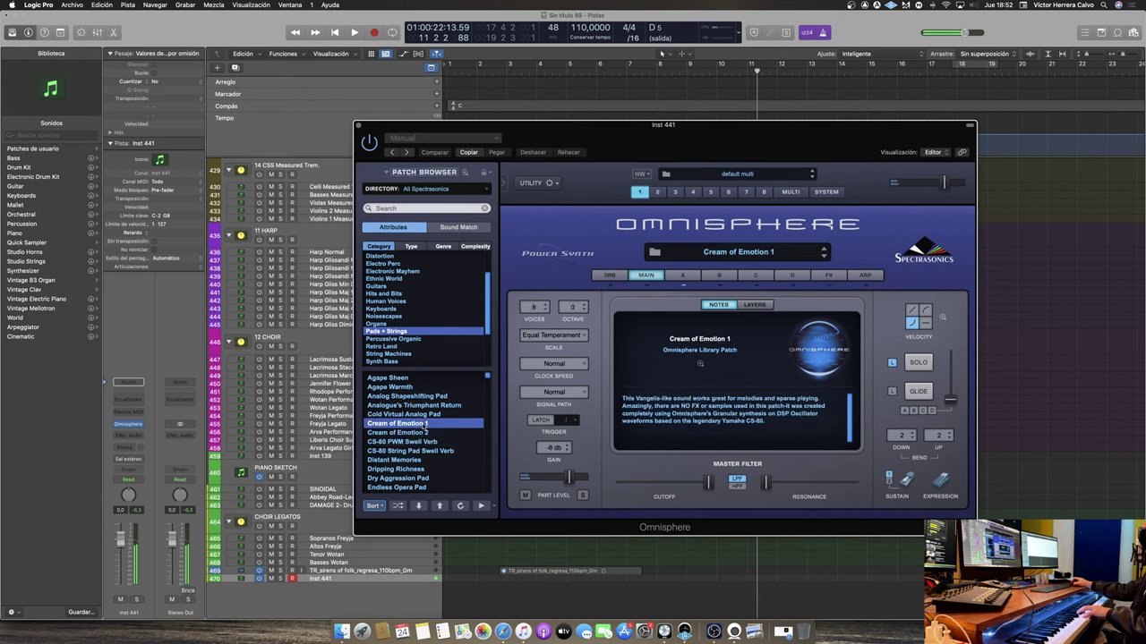
{"action": "left_click", "coordinate": [422, 414]}
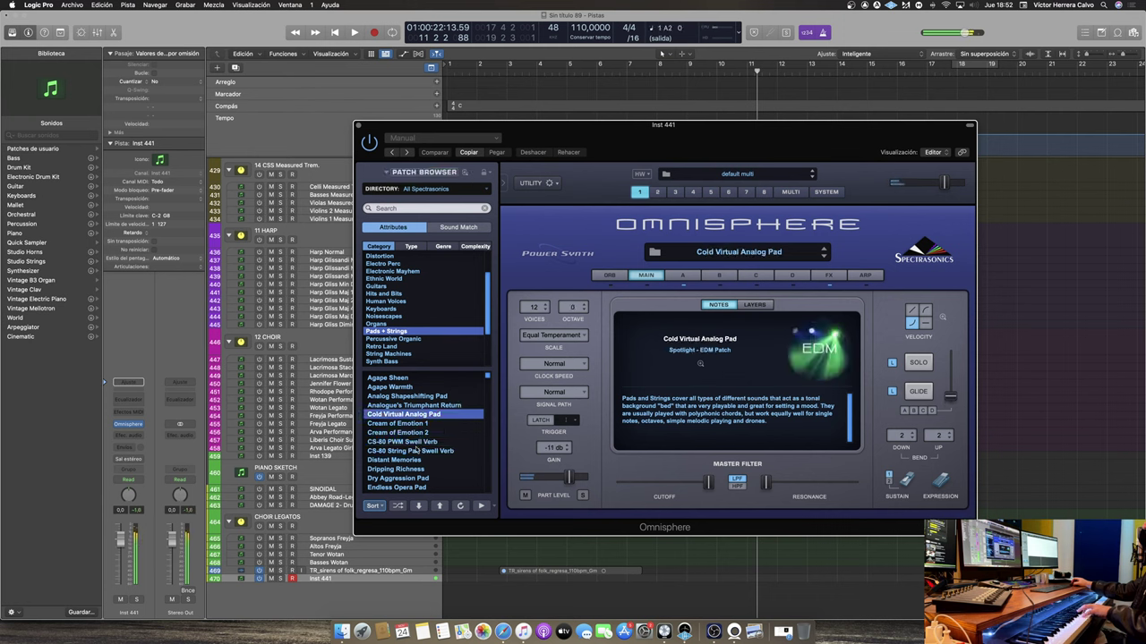
{"action": "left_click", "coordinate": [419, 450]}
{"action": "left_click", "coordinate": [422, 443]}
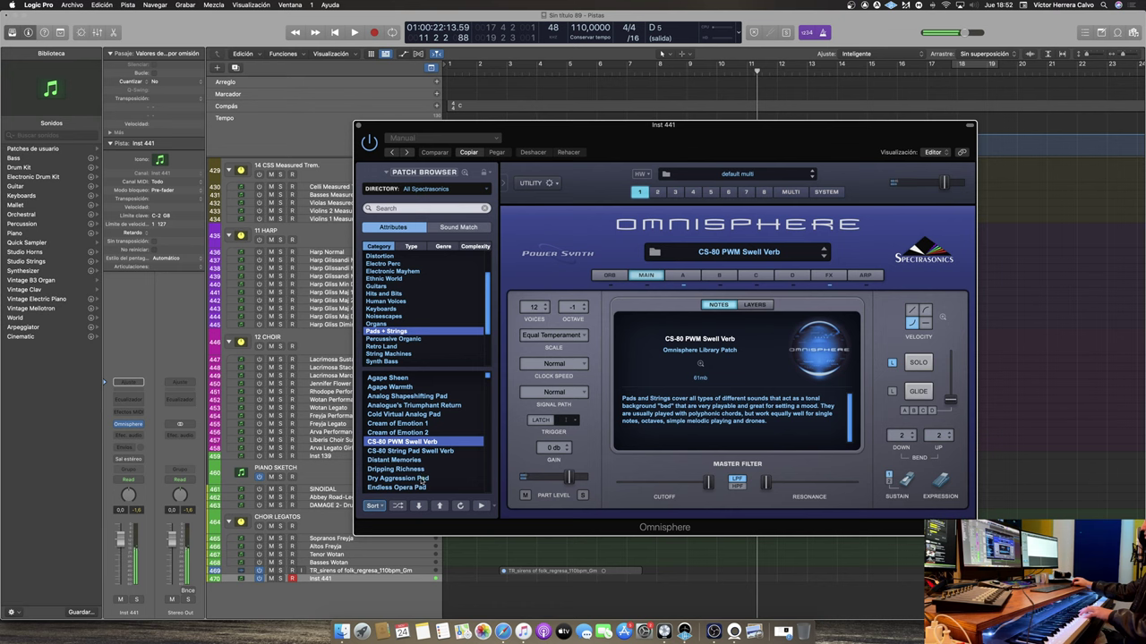
{"action": "left_click", "coordinate": [418, 487]}
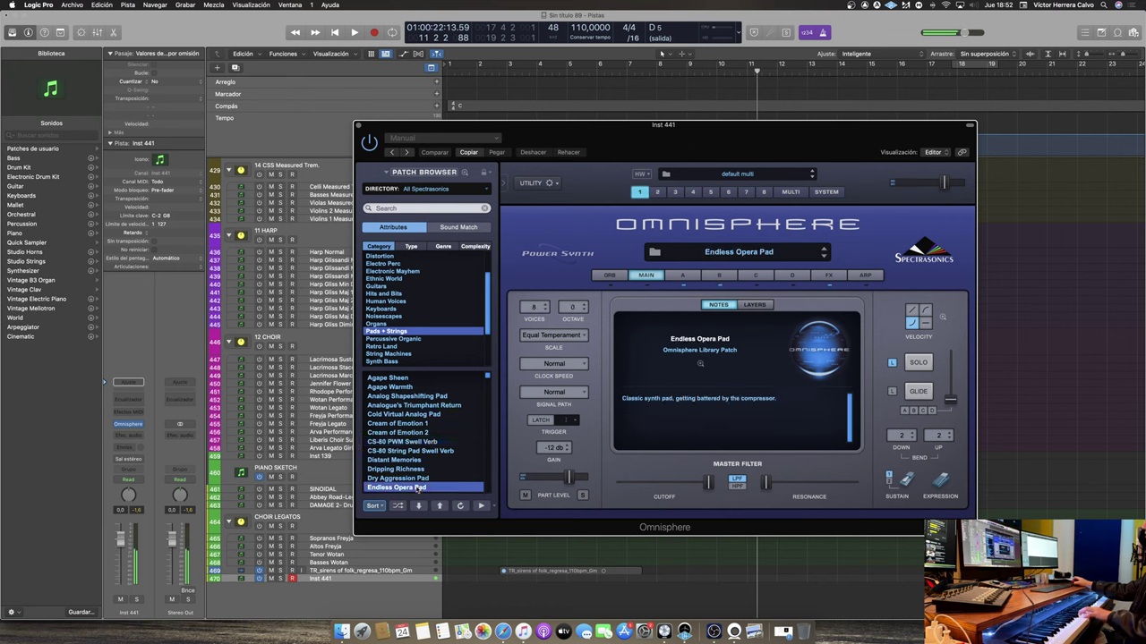
{"action": "scroll", "coordinate": [421, 480], "scroll_direction": "down", "scroll_amount": 5}
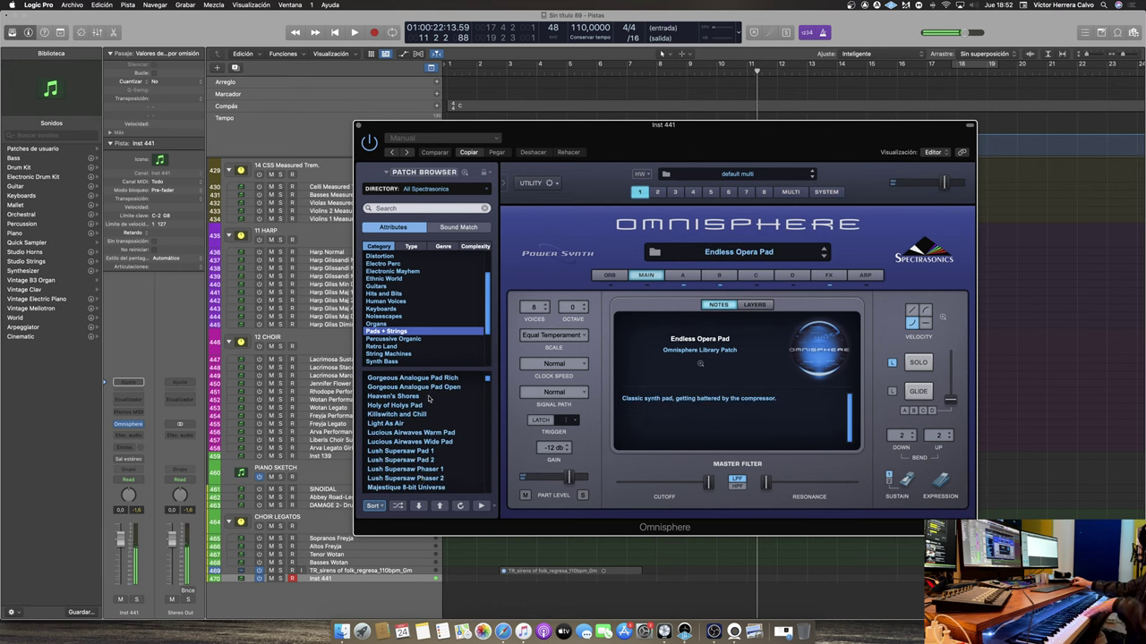
Narrow the patches to the Dreaming type, load D50 - Fantasia Grains and close the Omnisphere window
{"action": "left_click", "coordinate": [414, 247]}
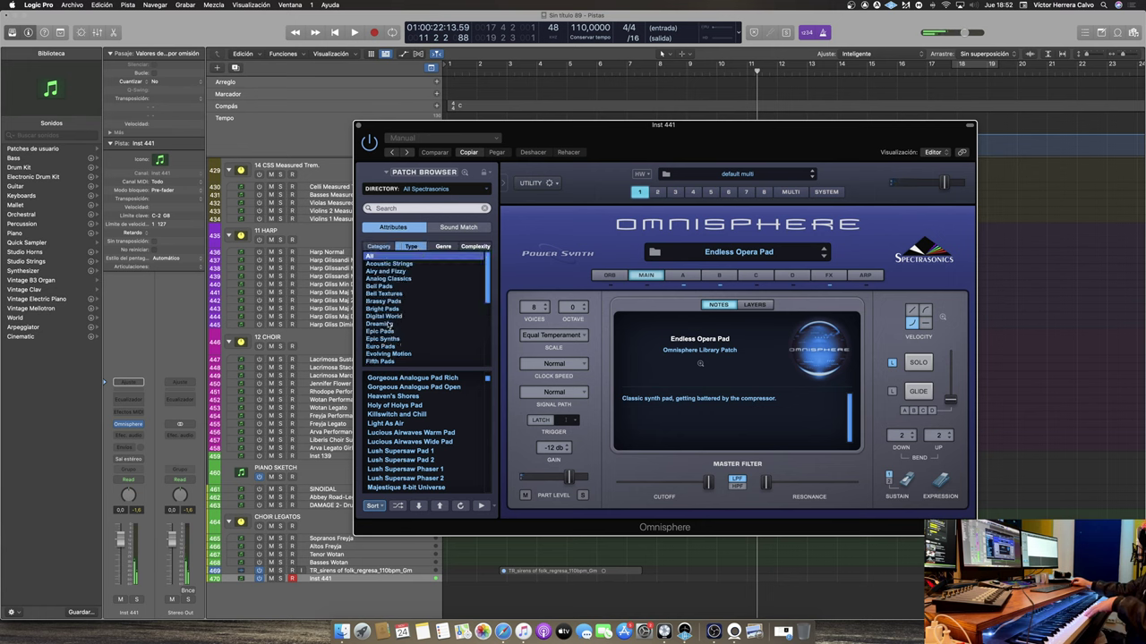
{"action": "left_click", "coordinate": [385, 324]}
{"action": "left_click", "coordinate": [420, 379]}
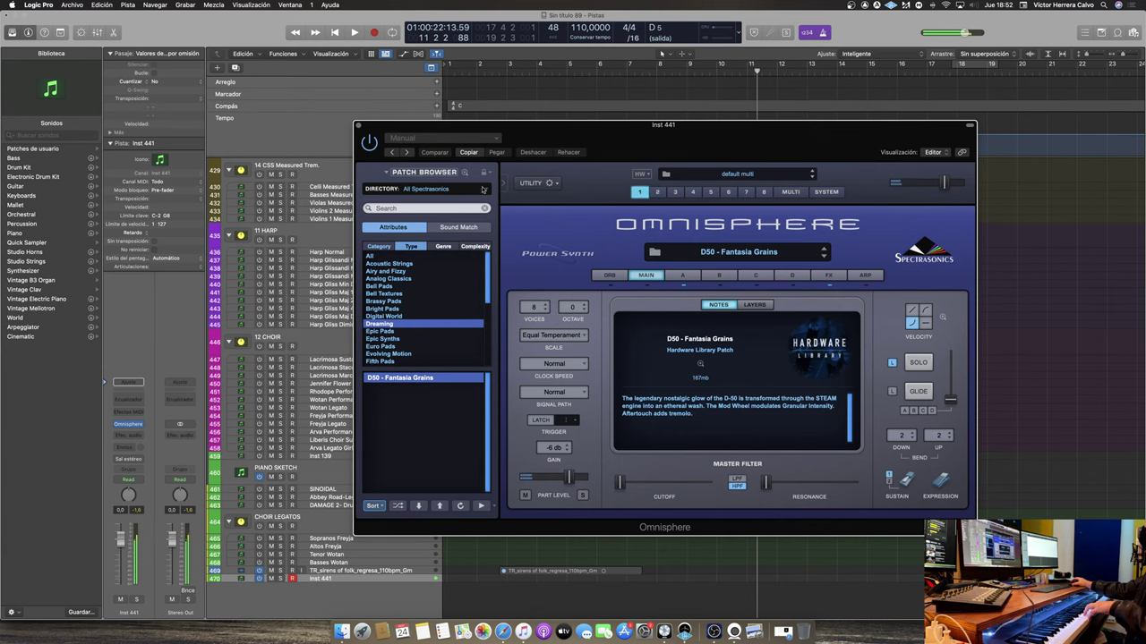
{"action": "left_click", "coordinate": [359, 125]}
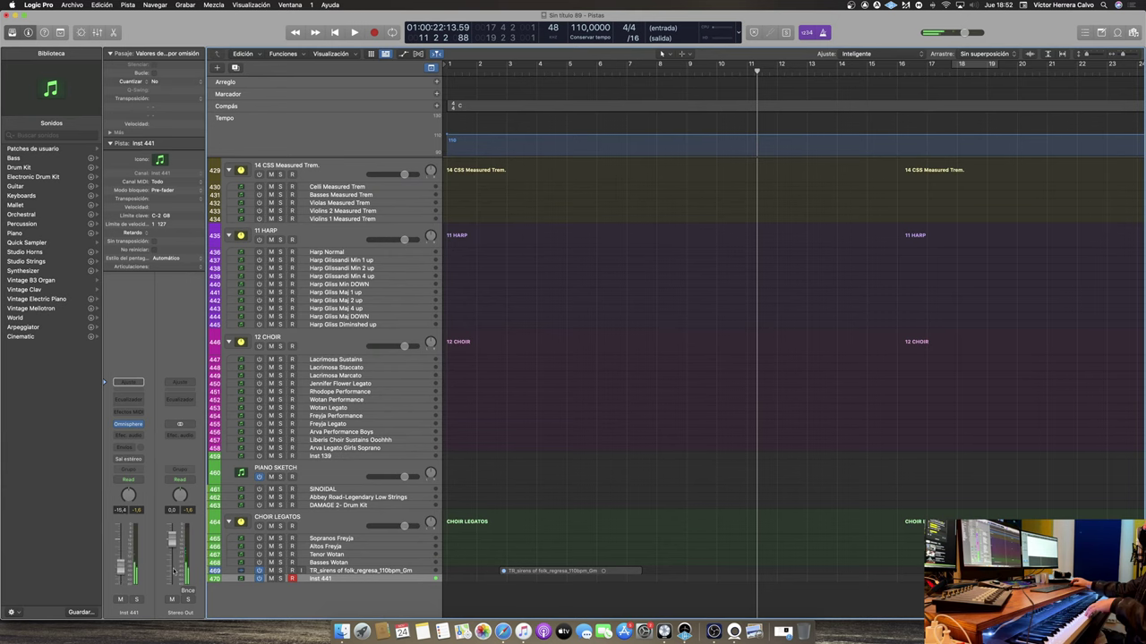
Try recording on the Inst 441 track from the project start, select the Violins Flag Trem region meanwhile, and stop near bar 5
{"action": "key", "text": "Return"}
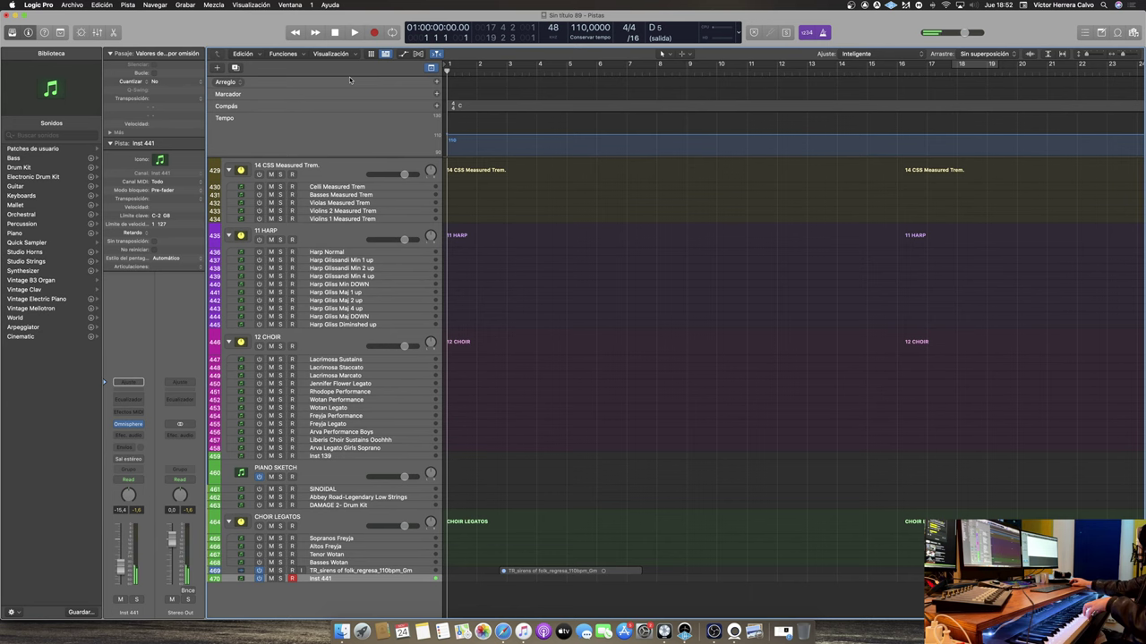
{"action": "key", "text": "r"}
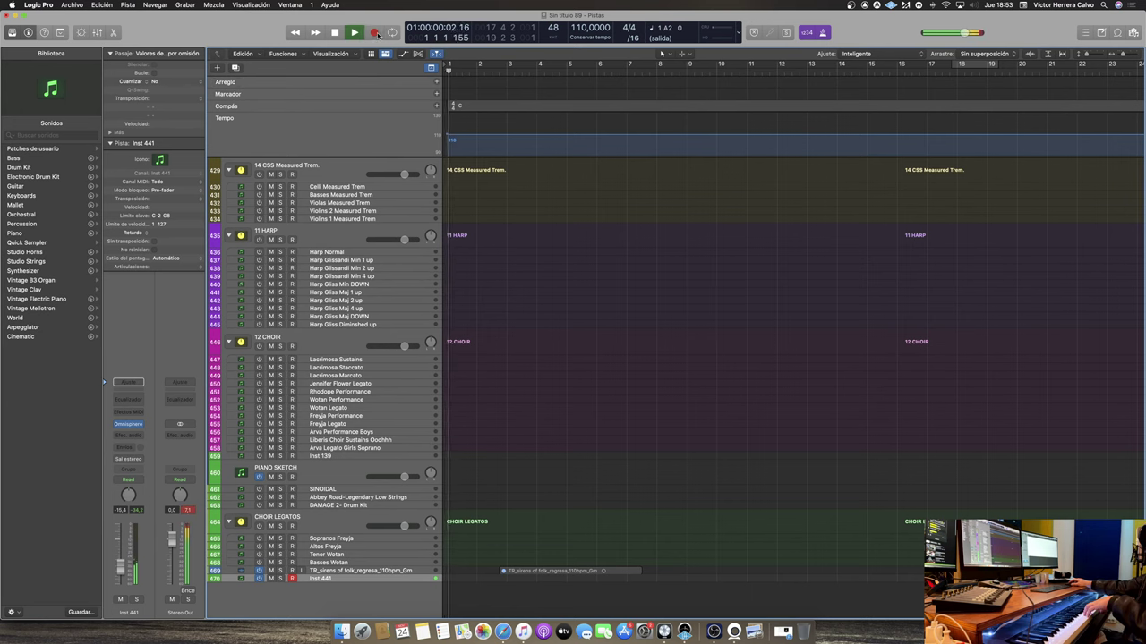
{"action": "scroll", "coordinate": [540, 363], "scroll_direction": "up", "scroll_amount": 8}
{"action": "scroll", "coordinate": [541, 364], "scroll_direction": "up", "scroll_amount": 1}
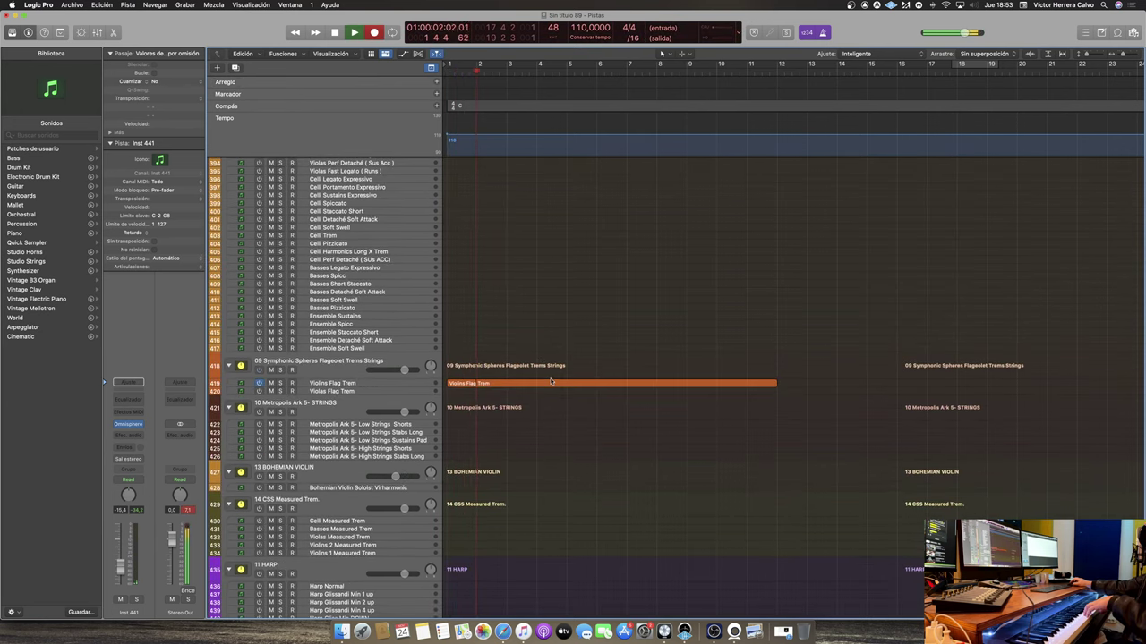
{"action": "left_click", "coordinate": [549, 385]}
{"action": "scroll", "coordinate": [596, 421], "scroll_direction": "down", "scroll_amount": 1}
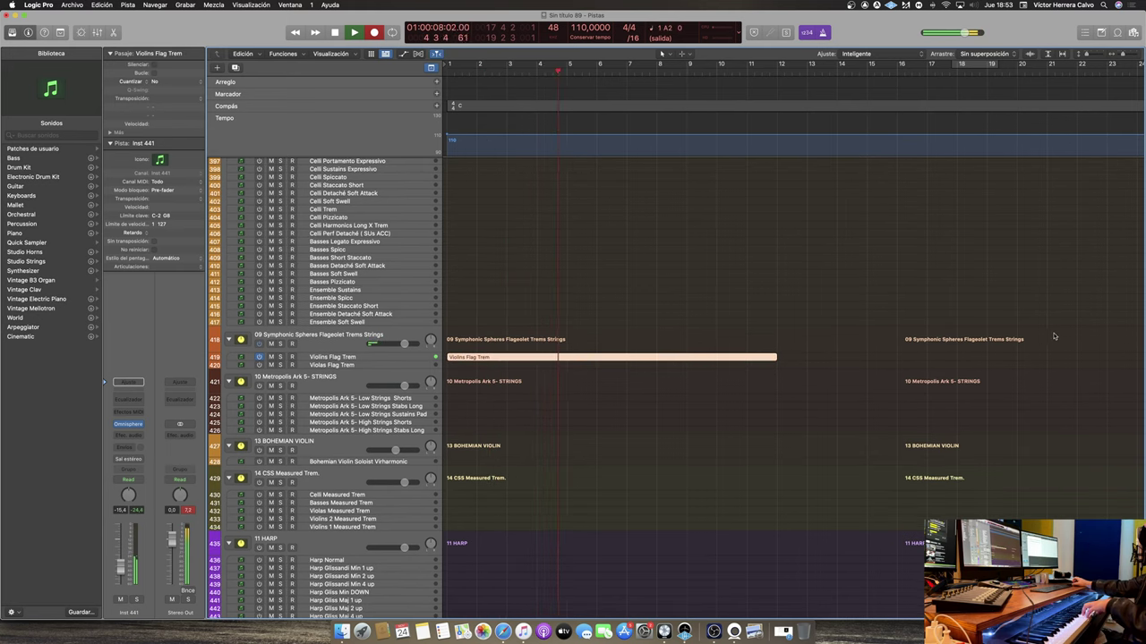
{"action": "key", "text": "space"}
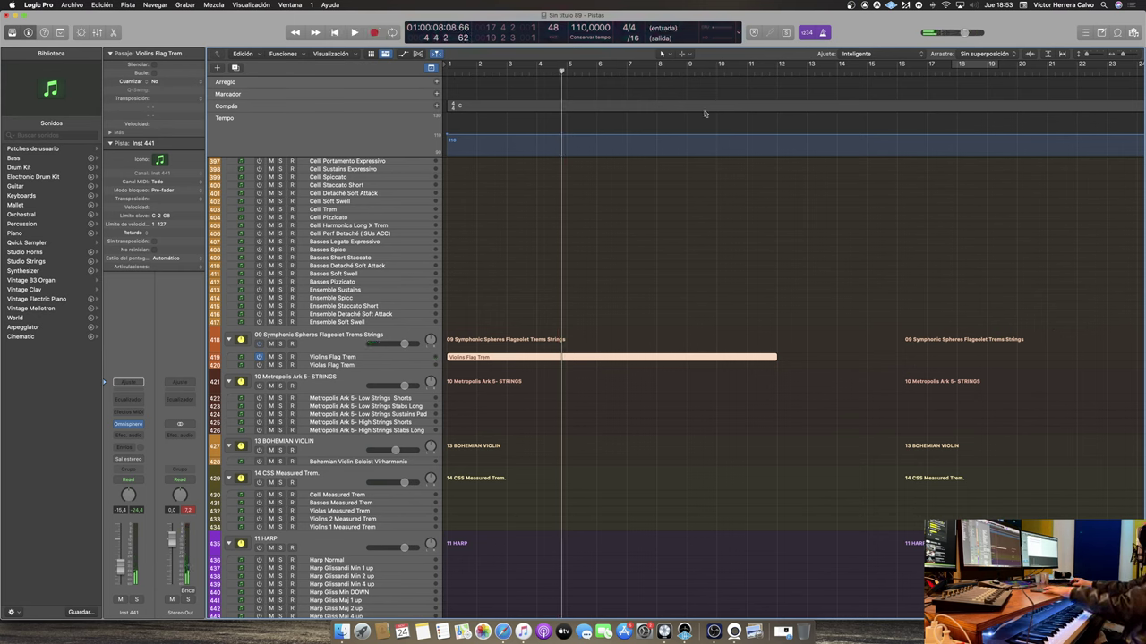
Record an Omnisphere pad take on the Inst 441 track from the project start to about bar 10
{"action": "left_click", "coordinate": [335, 33]}
{"action": "left_click", "coordinate": [374, 33]}
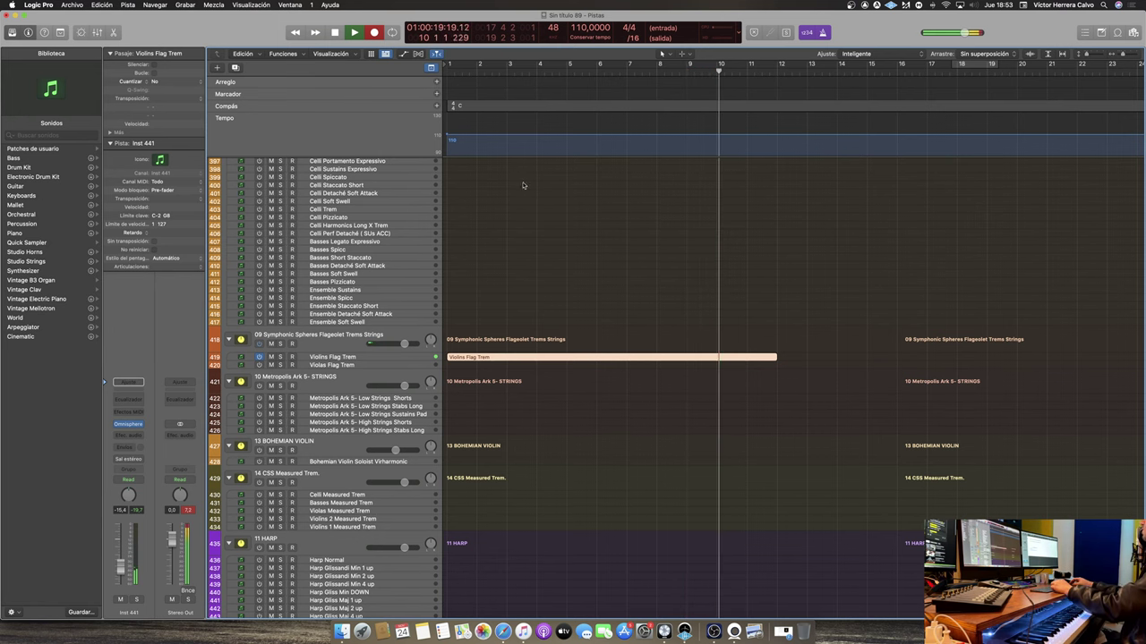
{"action": "key", "text": "space"}
Unmute the regresa vocal region and move it one bar later, starting near beat 4 of bar 3
{"action": "scroll", "coordinate": [734, 385], "scroll_direction": "down", "scroll_amount": 5}
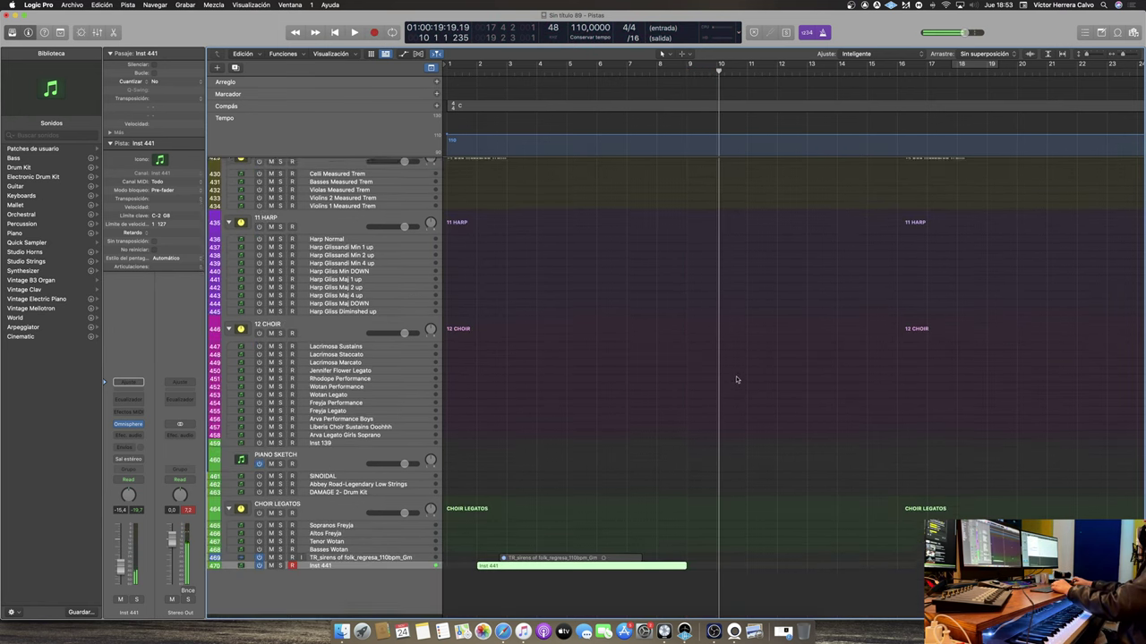
{"action": "left_click", "coordinate": [533, 562]}
{"action": "key", "text": "ctrl+m"}
{"action": "left_click_drag", "start_coordinate": [533, 564], "coordinate": [565, 564]}
Play the vocal with the recorded accompaniment from about bar 3 and stop just before bar 6
{"action": "left_click", "coordinate": [512, 63]}
{"action": "key", "text": "space"}
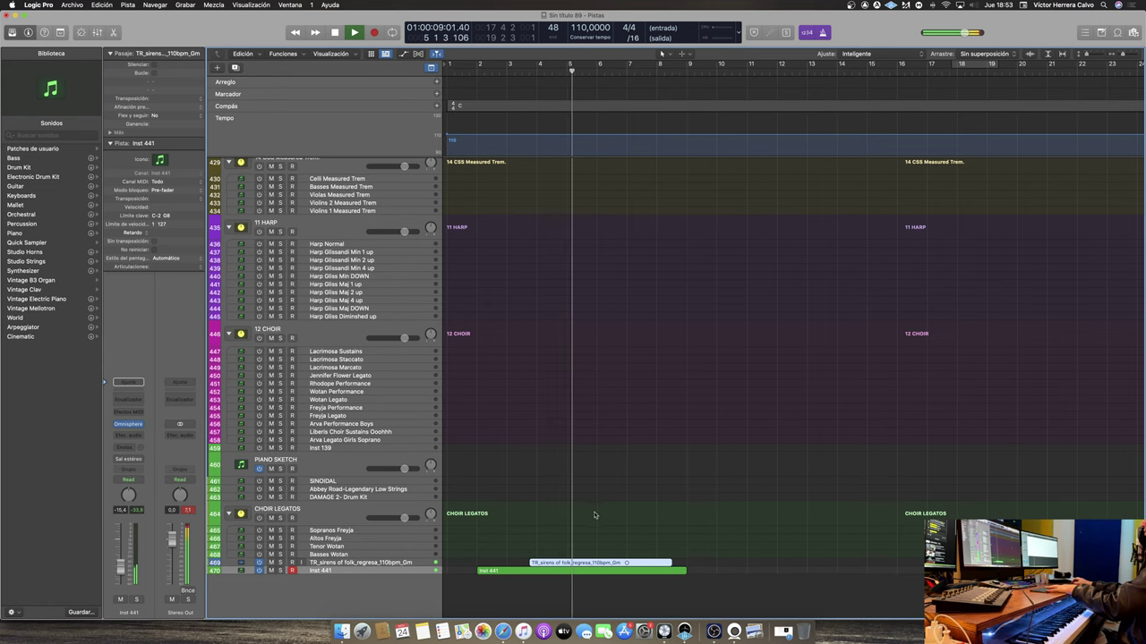
{"action": "key", "text": "space"}
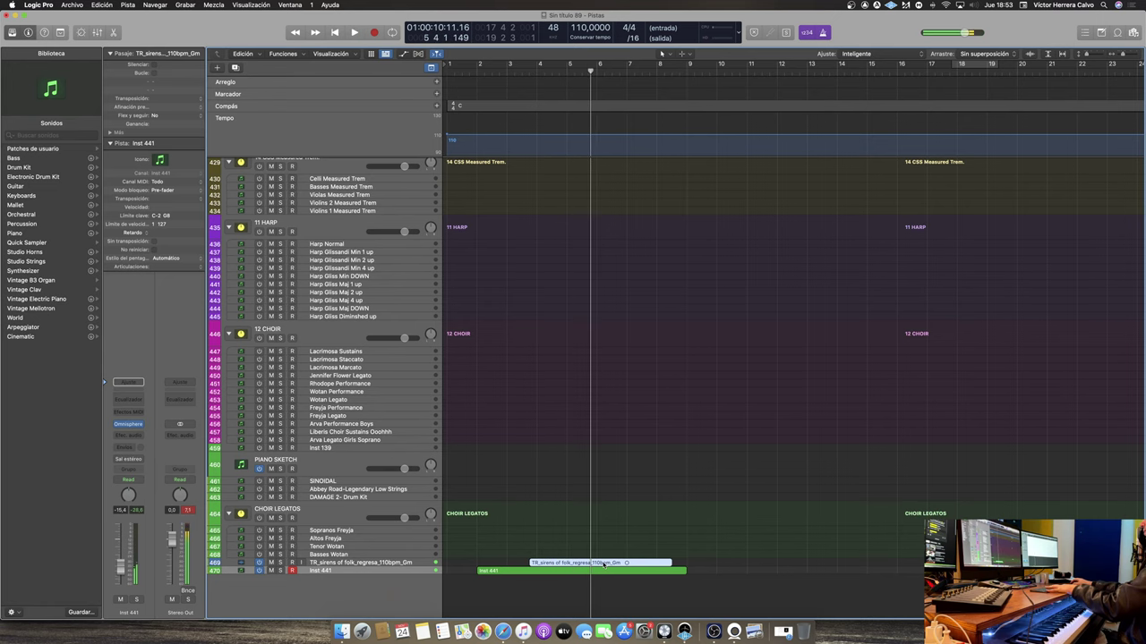
Open the regresa region in an enlarged audio track editor and place the playhead in the silent gap just before bar 6
{"action": "double_click", "coordinate": [604, 564]}
{"action": "left_click", "coordinate": [662, 506]}
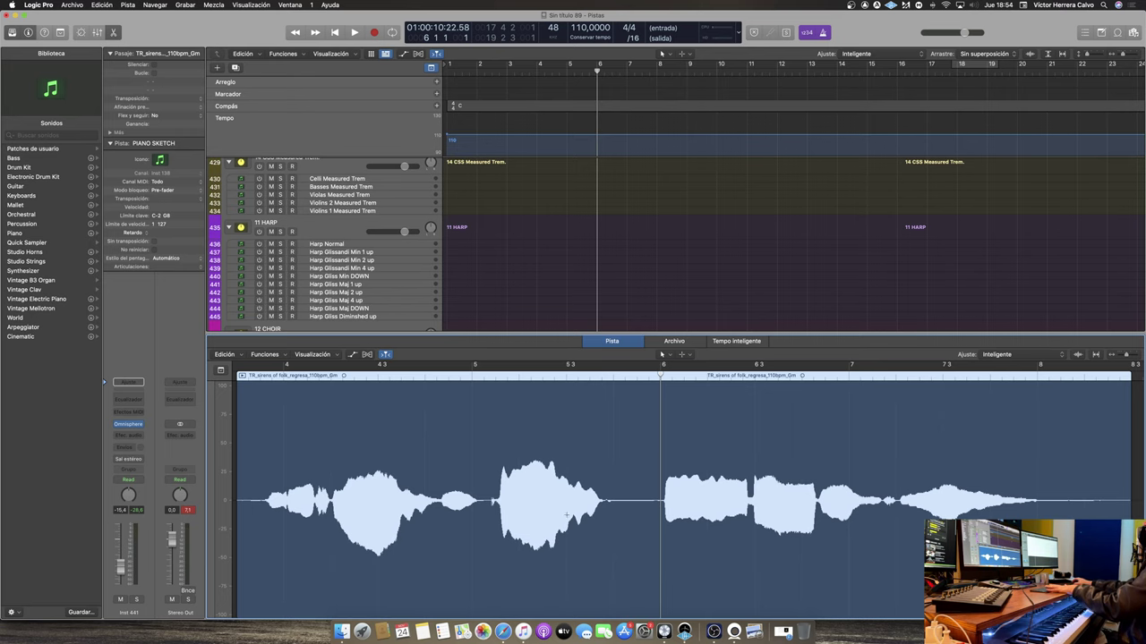
{"action": "scroll", "coordinate": [680, 515], "scroll_direction": "up", "scroll_amount": 5}
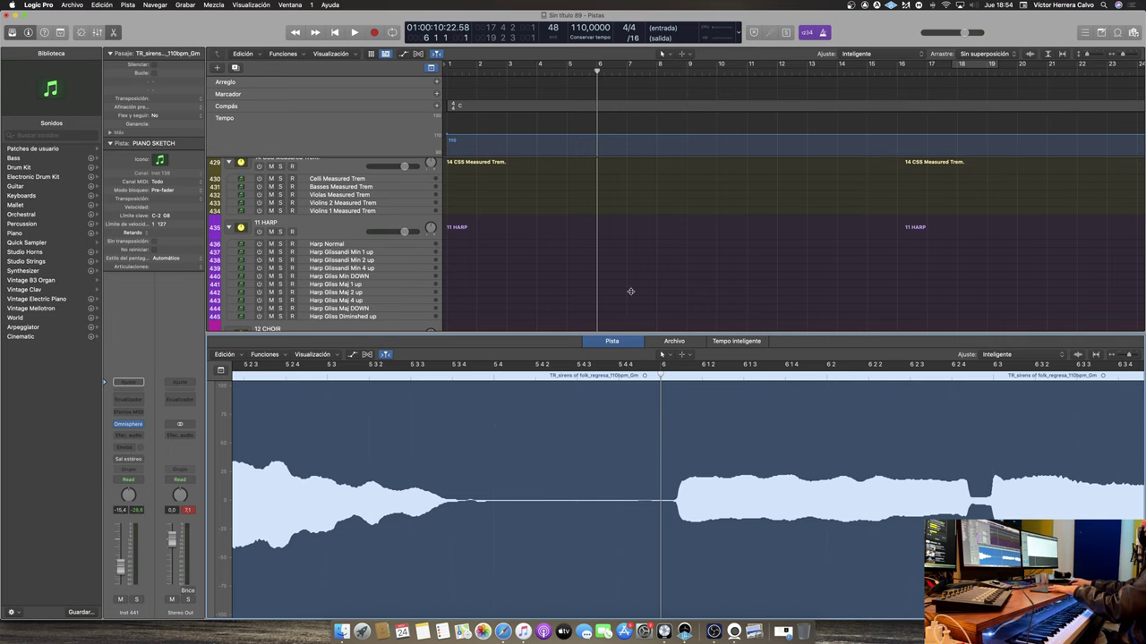
{"action": "left_click_drag", "start_coordinate": [628, 341], "coordinate": [628, 134]}
{"action": "left_click", "coordinate": [647, 169]}
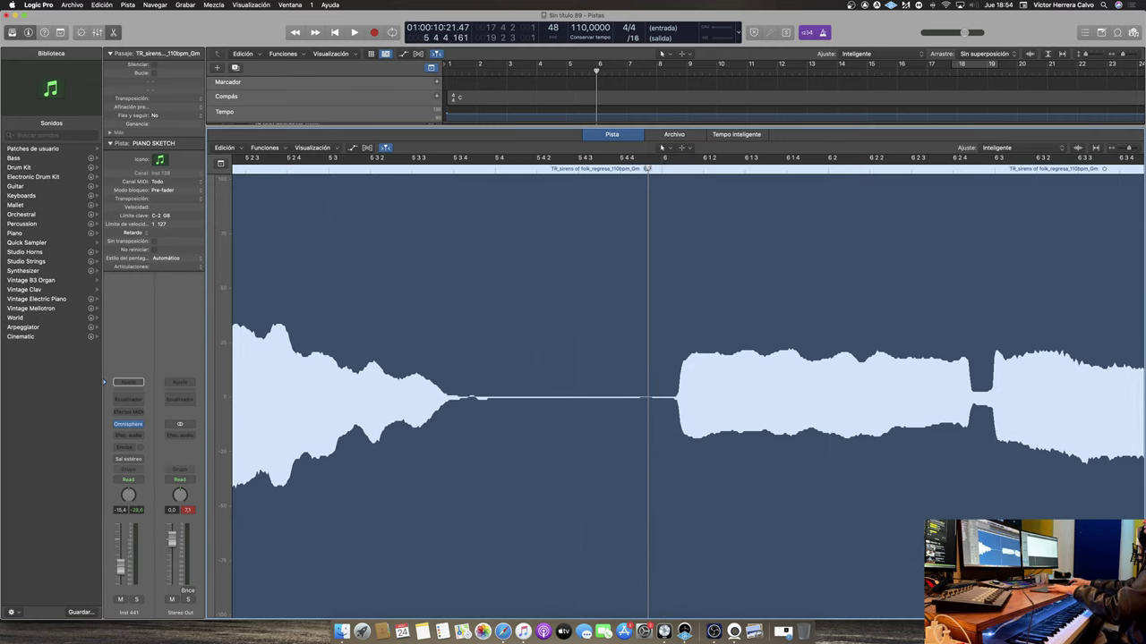
{"action": "left_click_drag", "start_coordinate": [648, 168], "coordinate": [650, 169]}
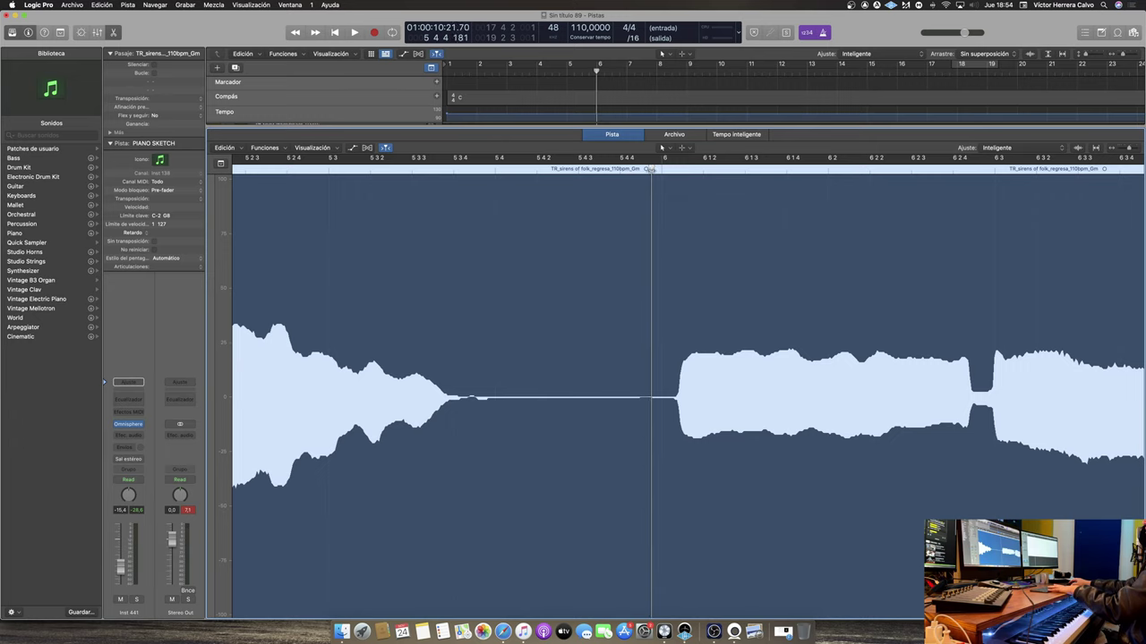
Split the regresa vocal region at the playhead just before bar 6 and mute the part after the split
{"action": "right_click", "coordinate": [660, 296]}
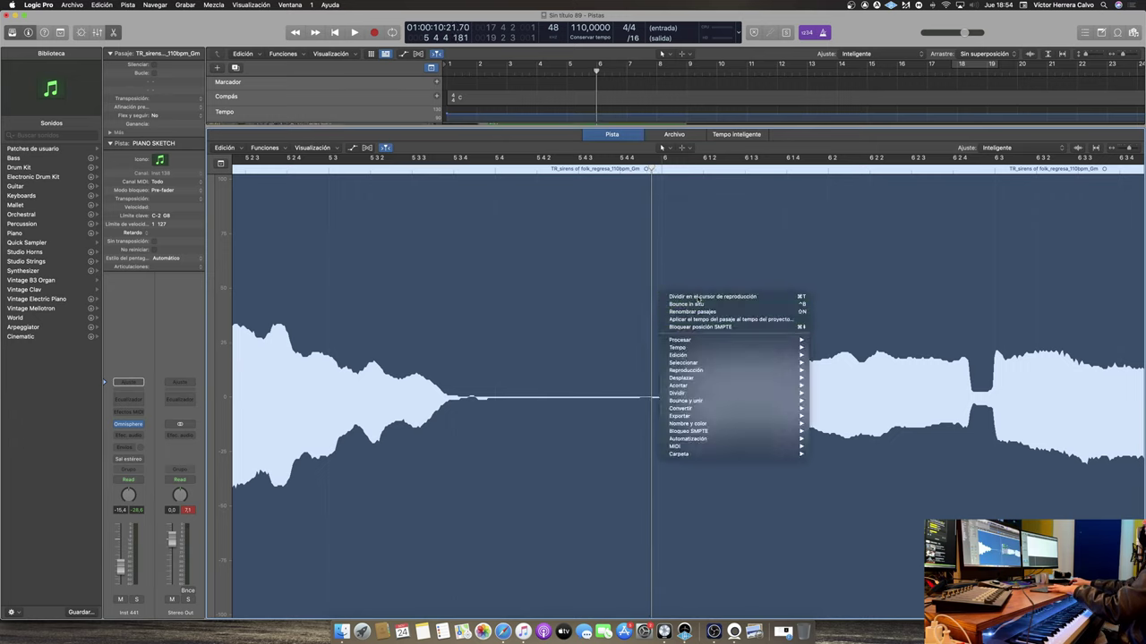
{"action": "left_click", "coordinate": [729, 343]}
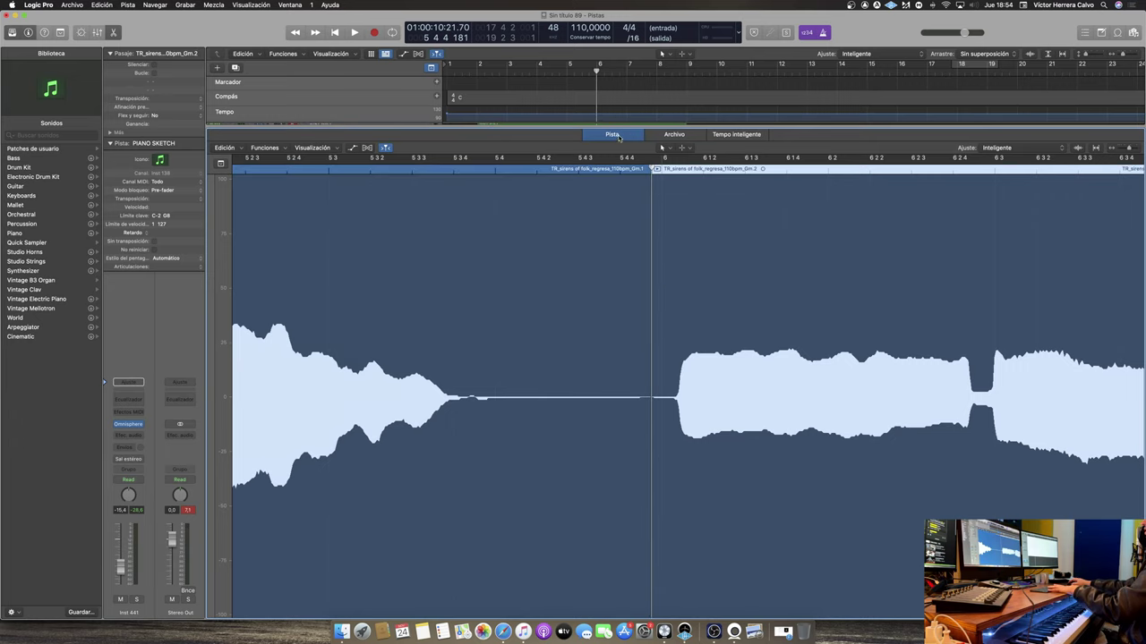
{"action": "left_click", "coordinate": [615, 134]}
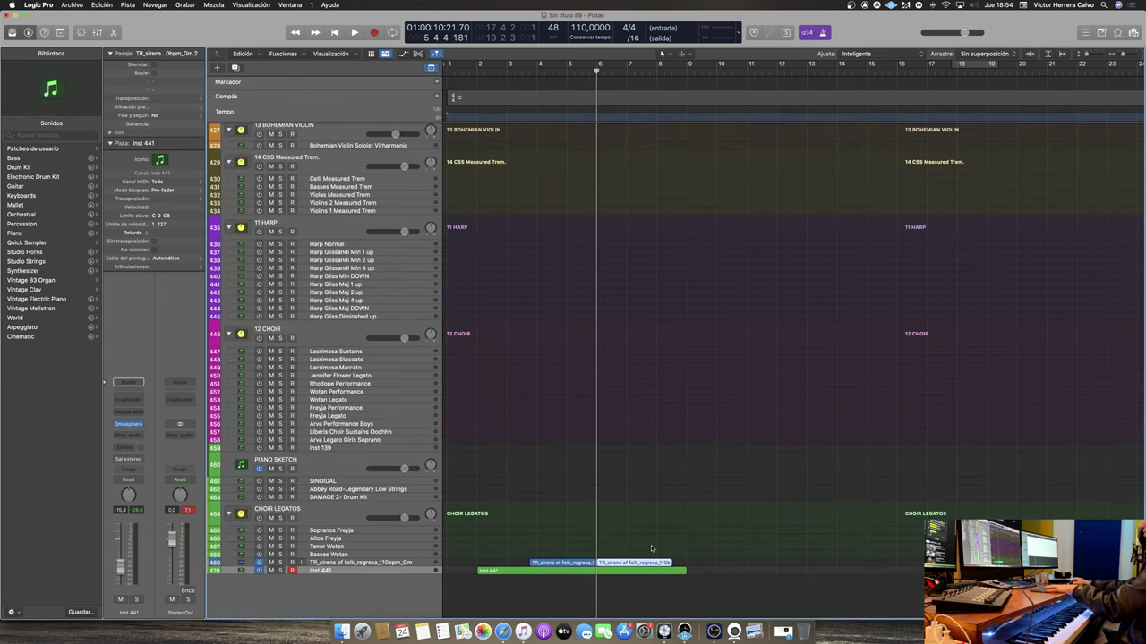
Add a curved fade-out to the first regresa region, running from about beat 3 of bar 5 to its end
{"action": "left_click", "coordinate": [561, 563]}
{"action": "double_click", "coordinate": [561, 564]}
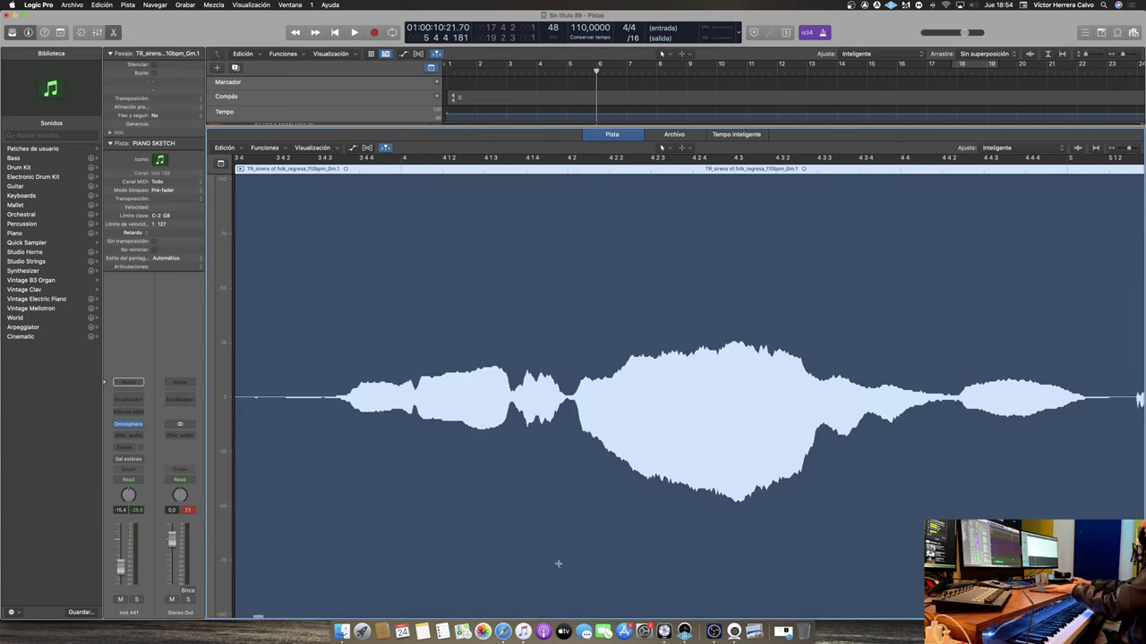
{"action": "scroll", "coordinate": [961, 371], "scroll_direction": "left", "scroll_amount": 5}
{"action": "scroll", "coordinate": [959, 370], "scroll_direction": "left", "scroll_amount": 5}
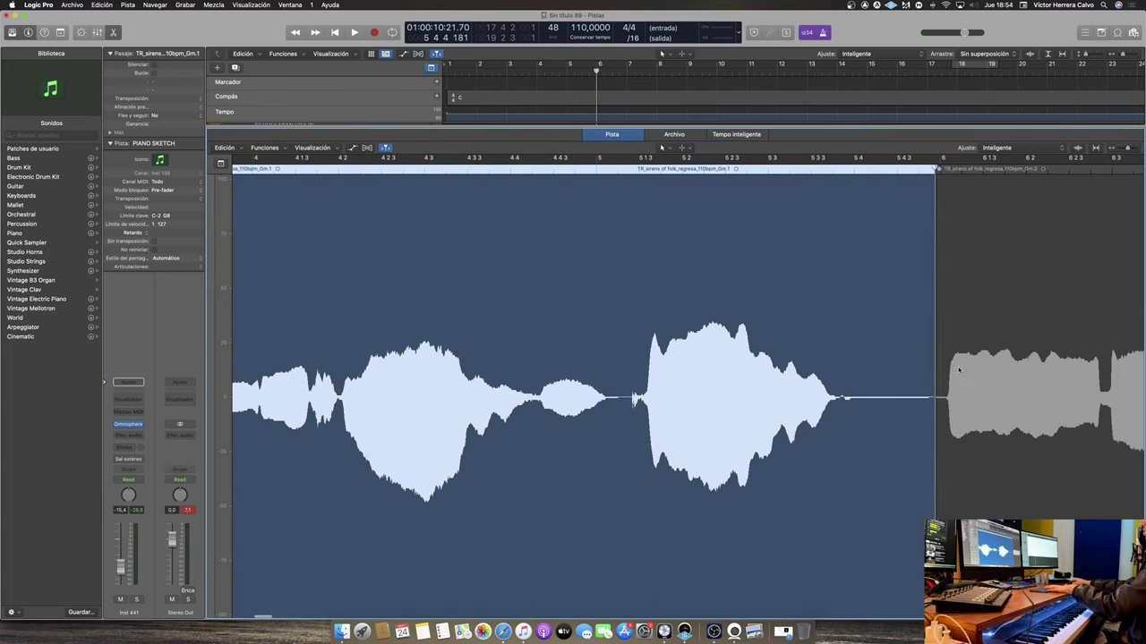
{"action": "left_click_drag", "start_coordinate": [931, 182], "coordinate": [777, 184]}
{"action": "left_click_drag", "start_coordinate": [814, 261], "coordinate": [826, 253]}
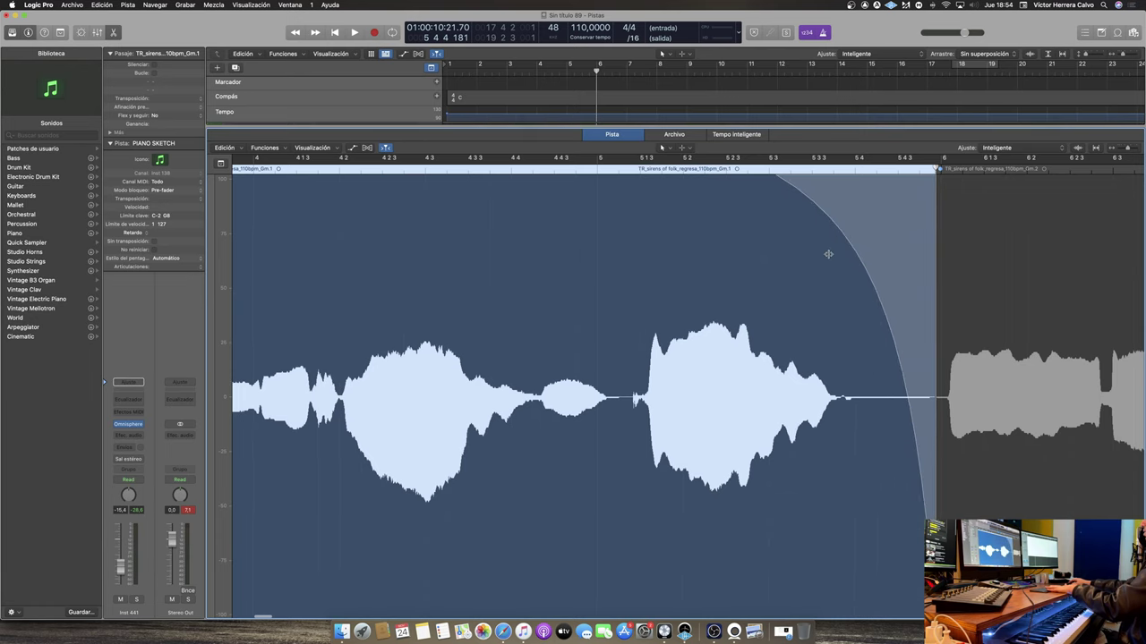
Add a curved fade-in to the start of the first regresa region, reaching about bar 4, and close the audio editor
{"action": "scroll", "coordinate": [744, 265], "scroll_direction": "left", "scroll_amount": 10}
{"action": "scroll", "coordinate": [791, 182], "scroll_direction": "right", "scroll_amount": 3}
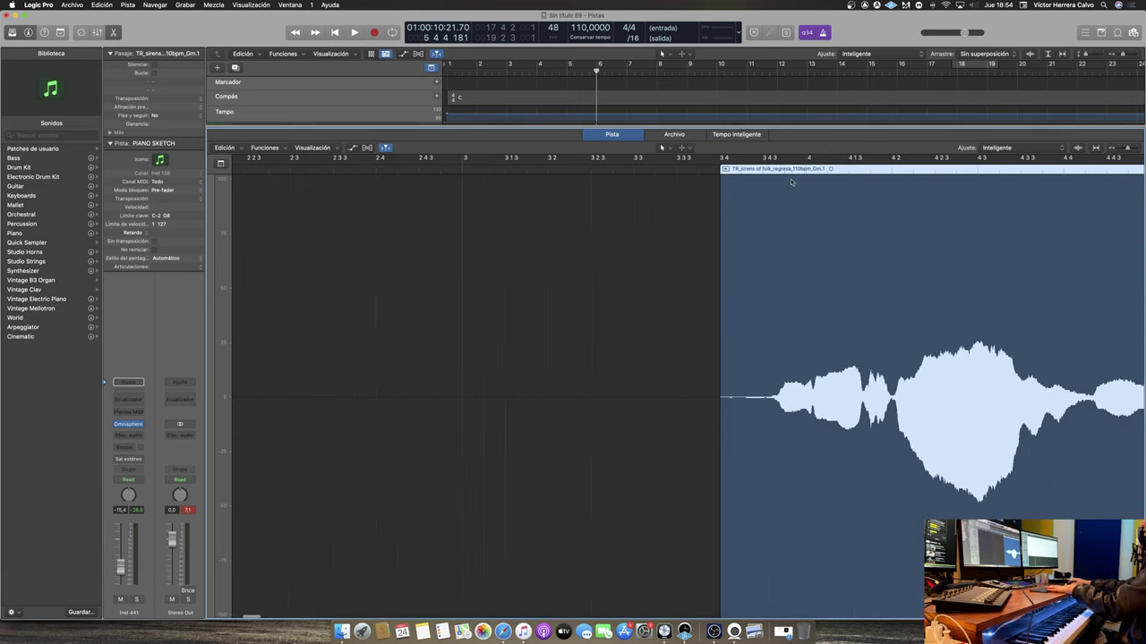
{"action": "mouse_move", "coordinate": [720, 176]}
{"action": "left_mouse_down"}
{"action": "mouse_move", "coordinate": [820, 179]}
{"action": "mouse_move", "coordinate": [800, 180]}
{"action": "left_mouse_up"}
{"action": "left_click_drag", "start_coordinate": [785, 289], "coordinate": [766, 281]}
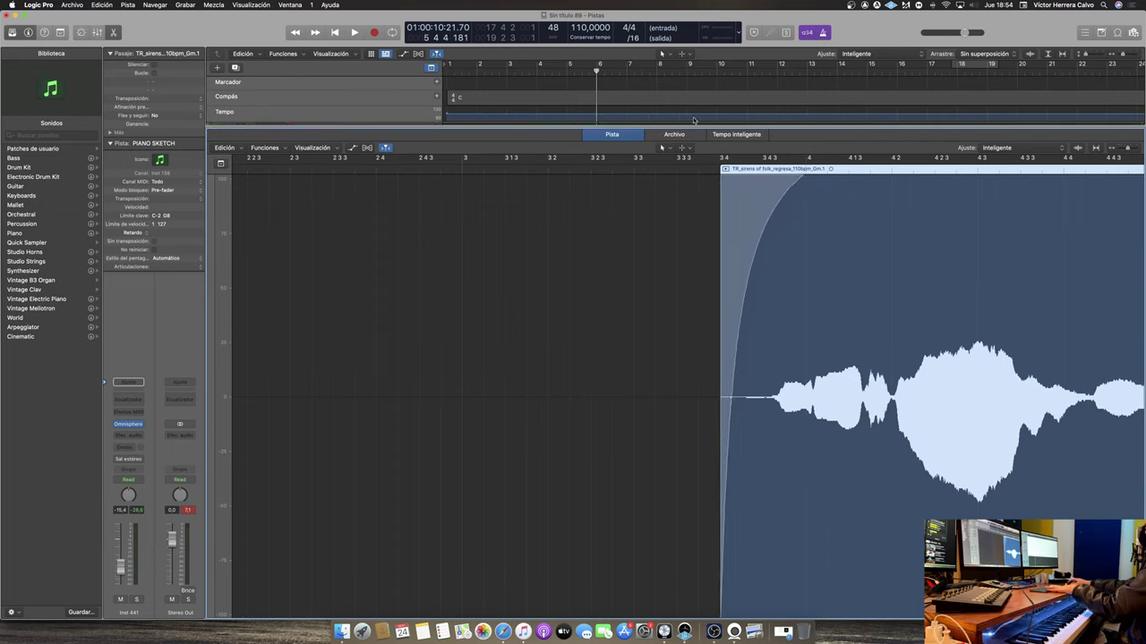
{"action": "left_click", "coordinate": [619, 134]}
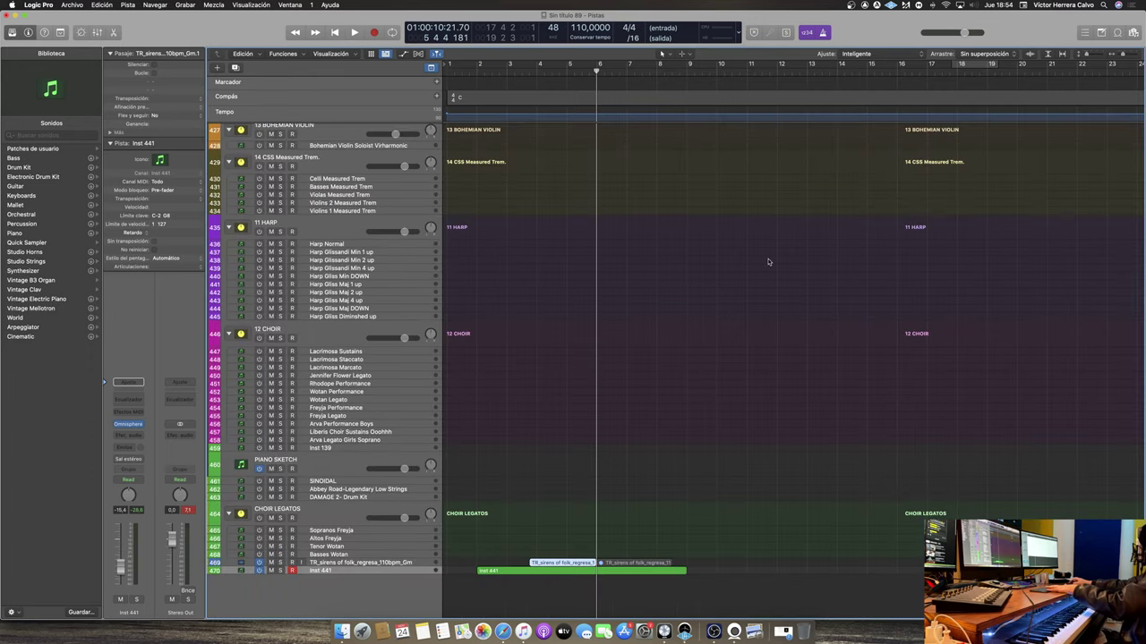
Play the faded vocal from about beat 3 of bar 3, select its track, and stop early in bar 5
{"action": "left_click", "coordinate": [523, 70]}
{"action": "key", "text": "space"}
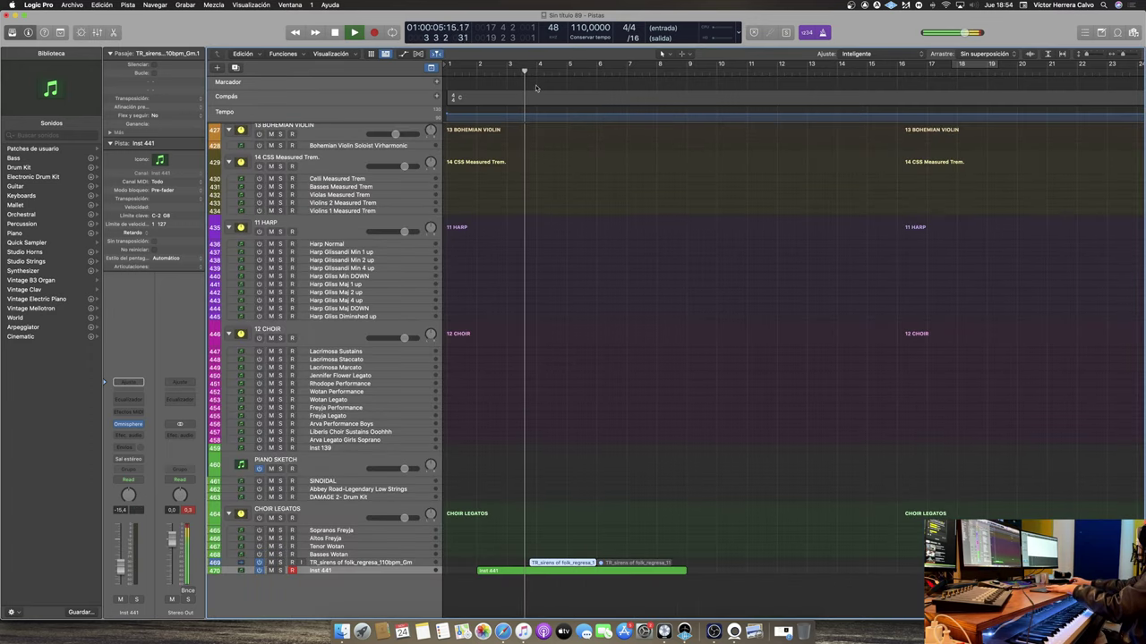
{"action": "left_click", "coordinate": [392, 561]}
{"action": "key", "text": "space"}
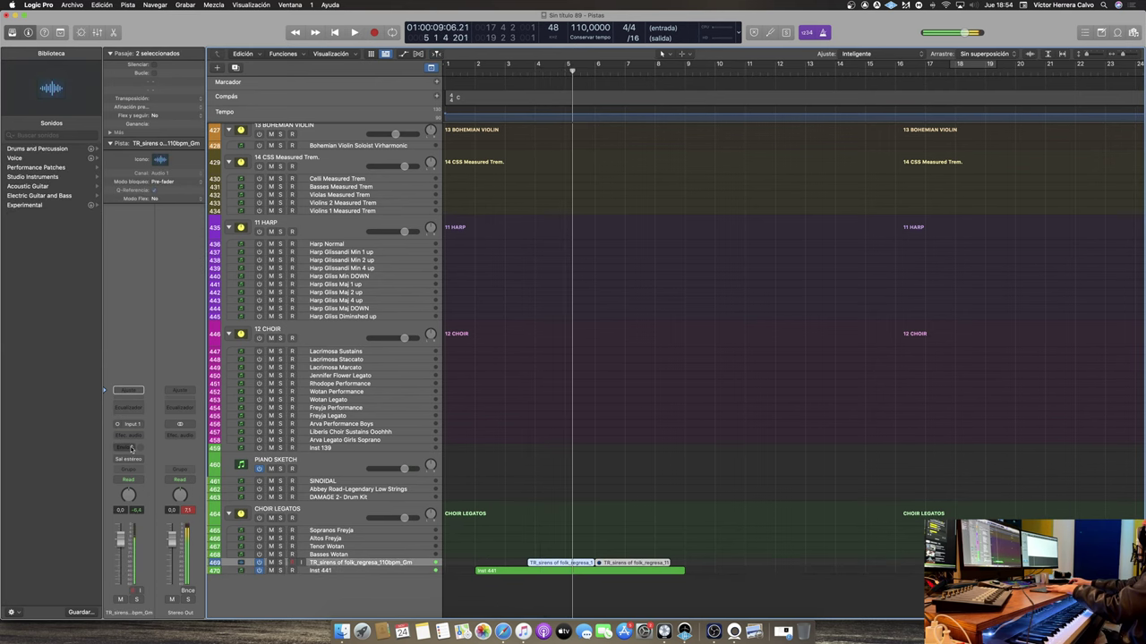
Add a raised Bus 31 send to the regresa vocal track and lower its volume to -10.4 dB while playing the passage
{"action": "left_click", "coordinate": [133, 446]}
{"action": "mouse_move", "coordinate": [137, 459]}
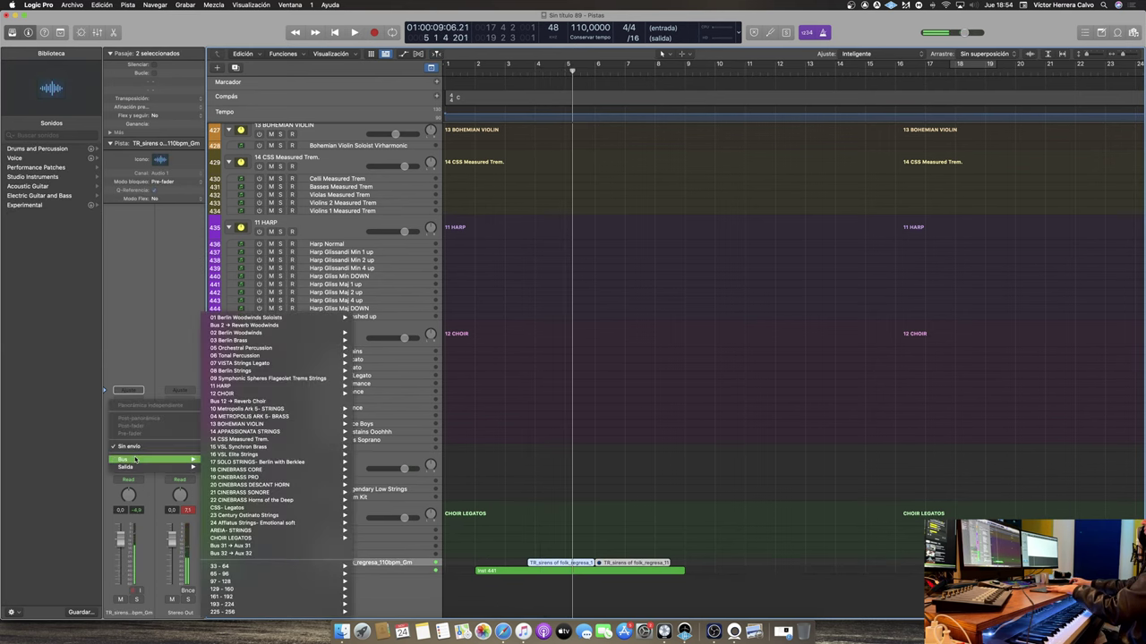
{"action": "left_click", "coordinate": [247, 546]}
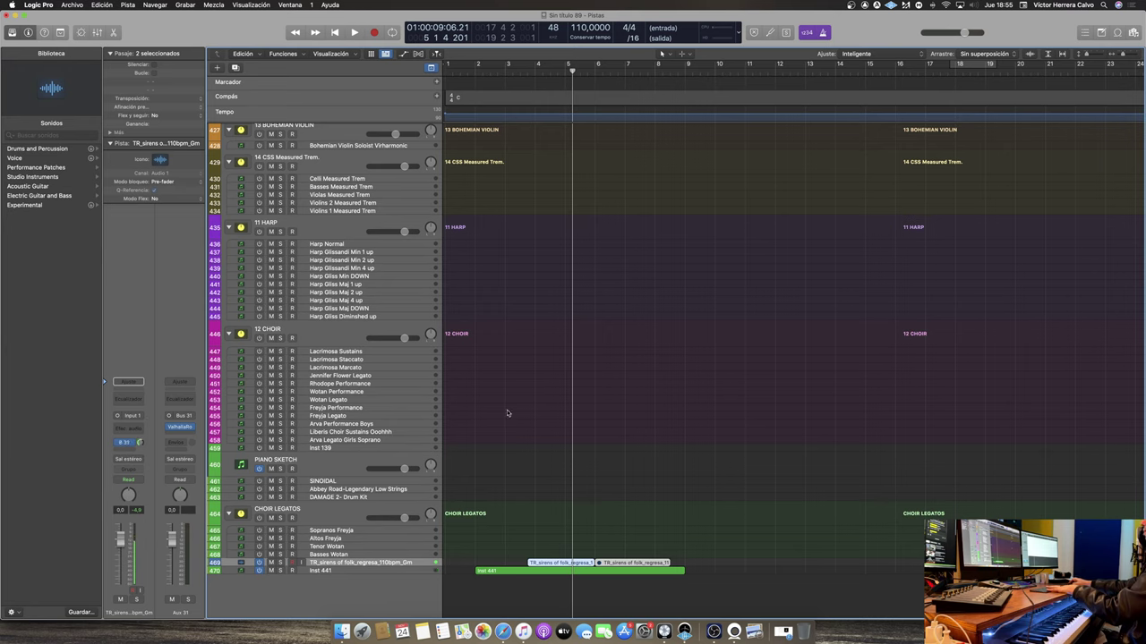
{"action": "key", "text": "space"}
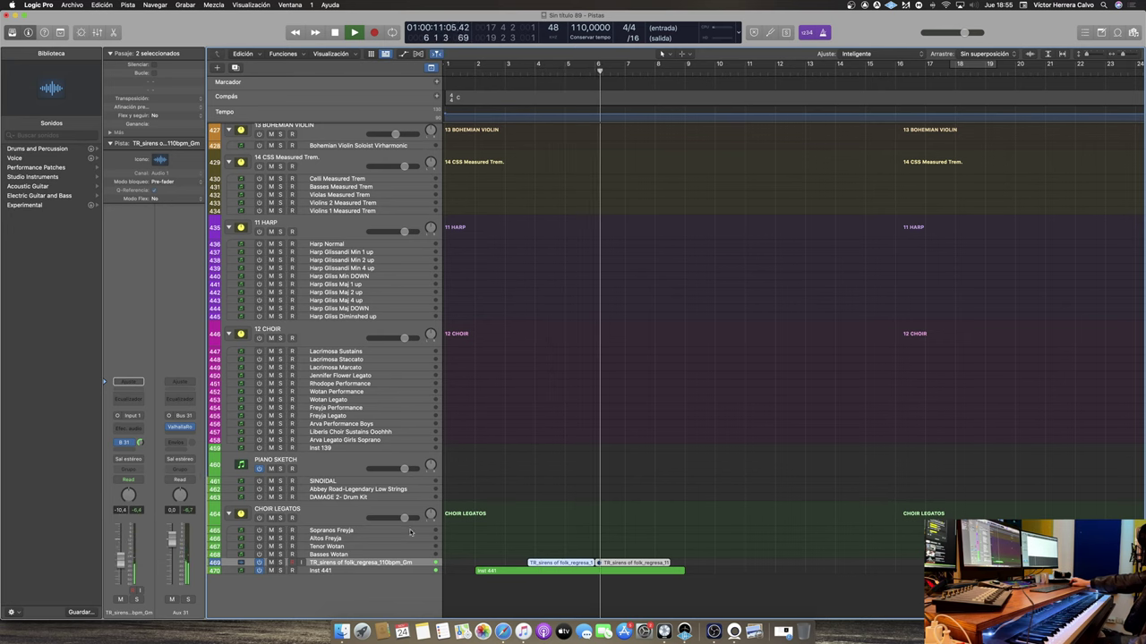
{"action": "key", "text": "space"}
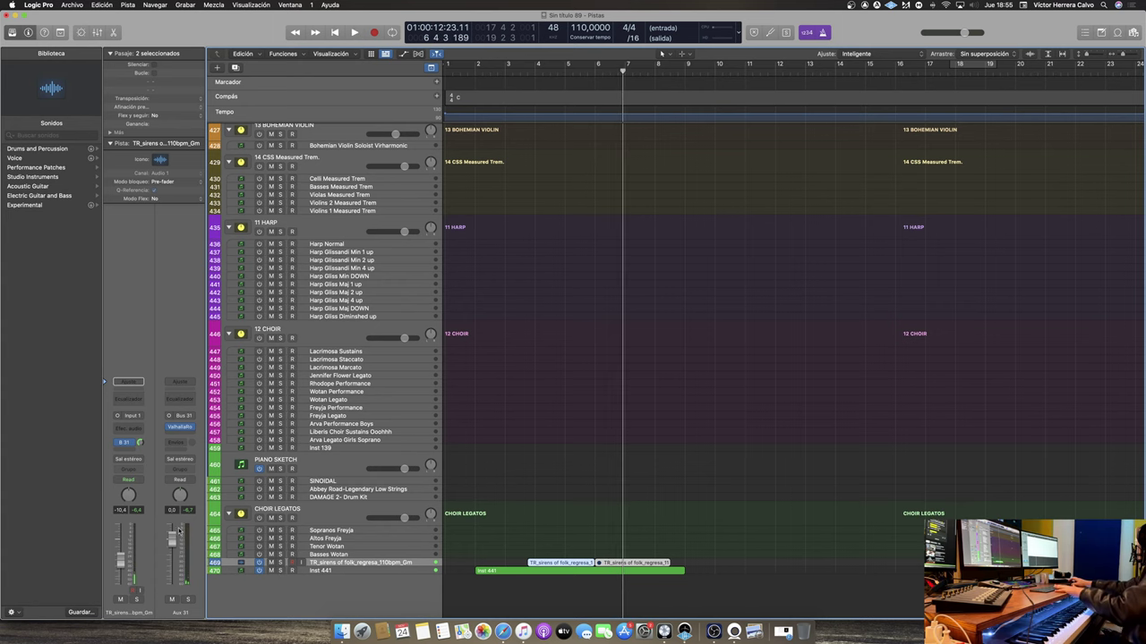
Insert FF Timeless 2 as mono-to-stereo on the regresa vocal track and switch its left and right delays to tempo sync
{"action": "left_click", "coordinate": [139, 429]}
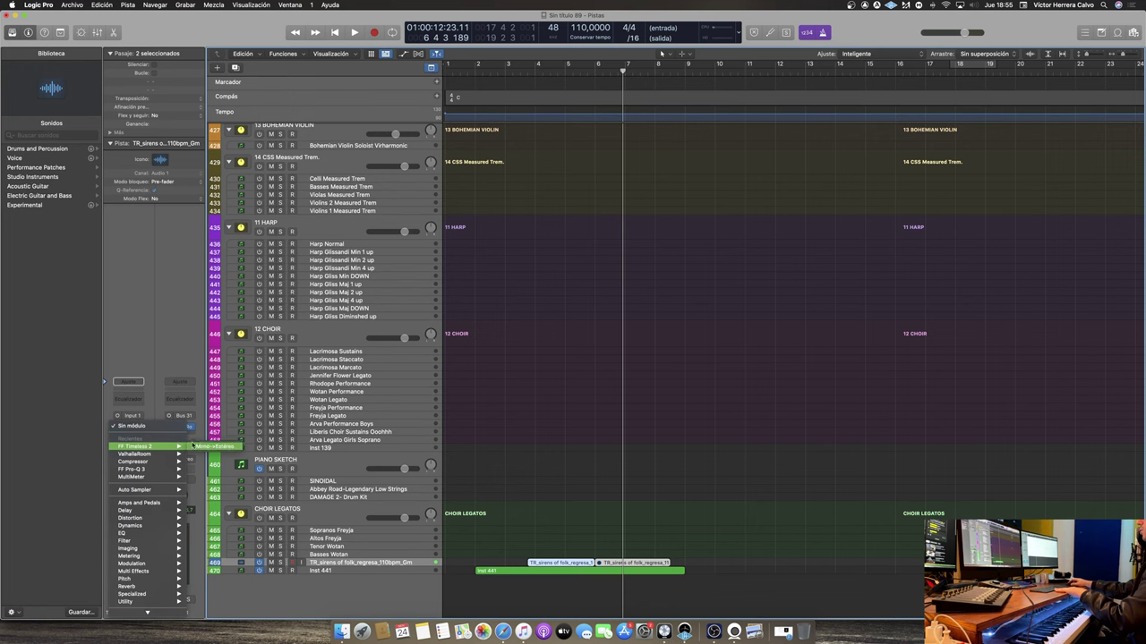
{"action": "left_click", "coordinate": [208, 446]}
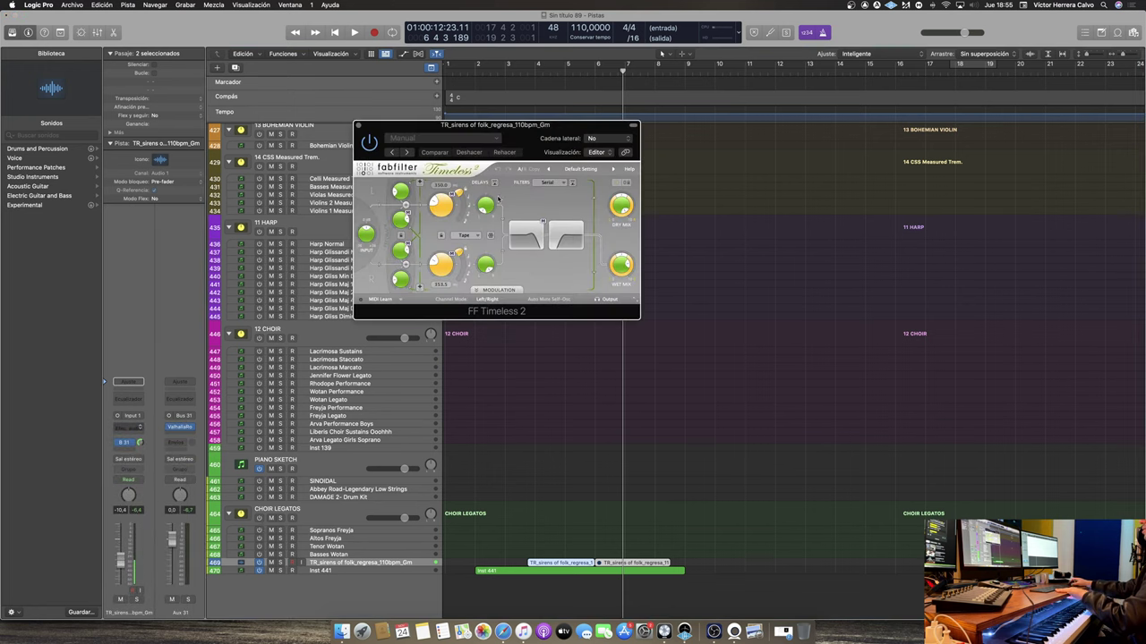
{"action": "left_click_drag", "start_coordinate": [365, 234], "coordinate": [359, 238]}
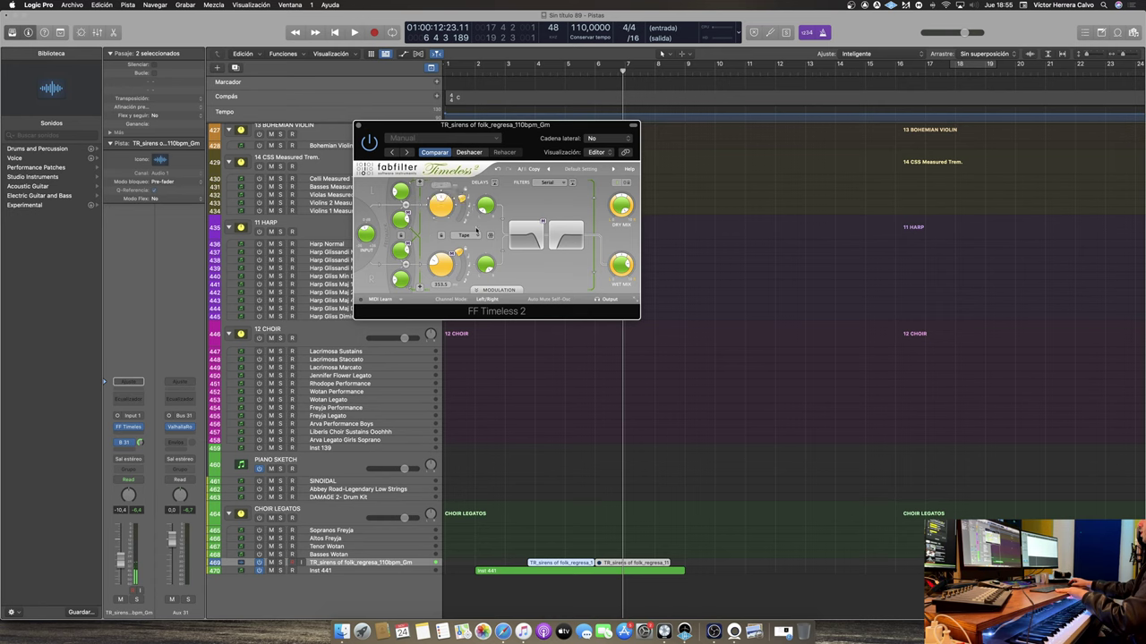
{"action": "mouse_move", "coordinate": [445, 263]}
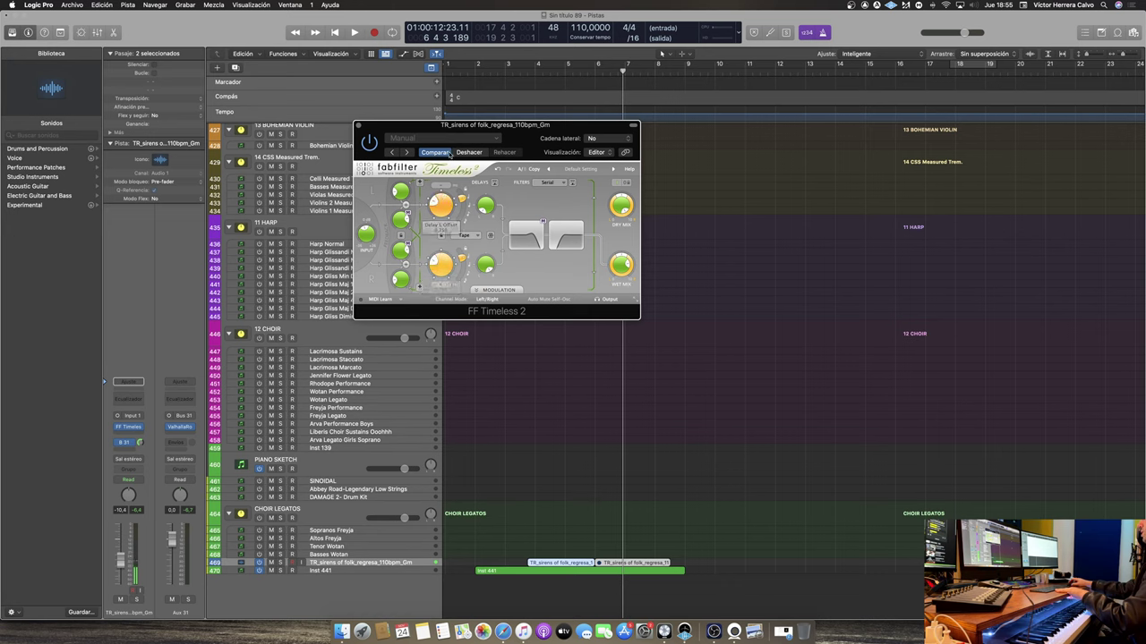
{"action": "left_click", "coordinate": [358, 126]}
Play the passage with the delayed vocal, reopen FF Timeless 2 to check its settings, and stop late in bar 8
{"action": "key", "text": "Return"}
{"action": "key", "text": "space"}
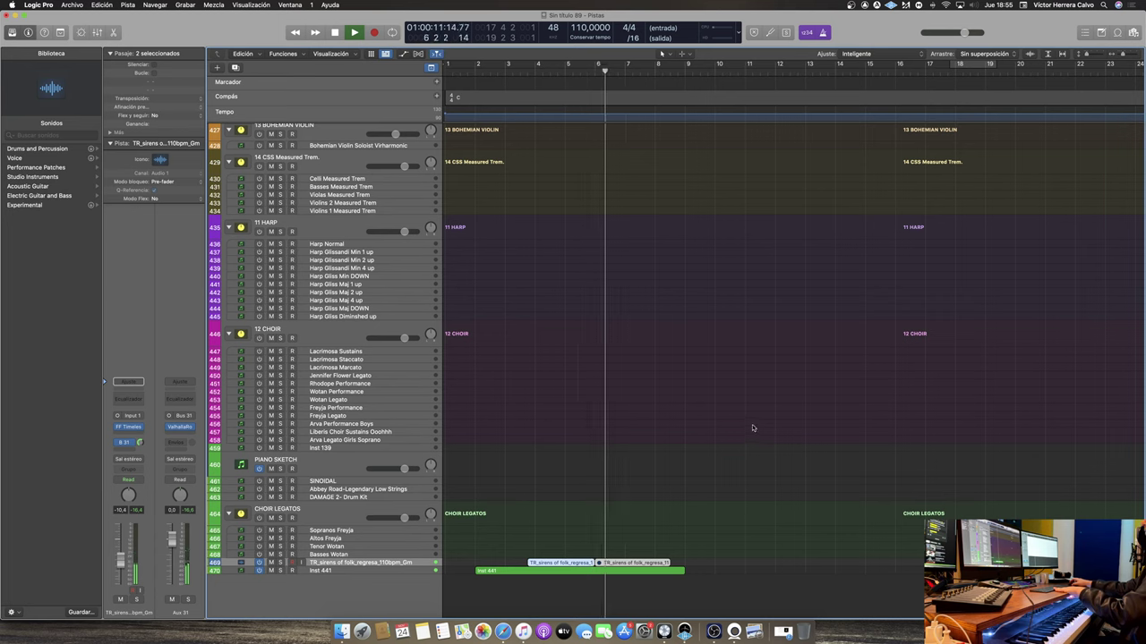
{"action": "left_click", "coordinate": [128, 427]}
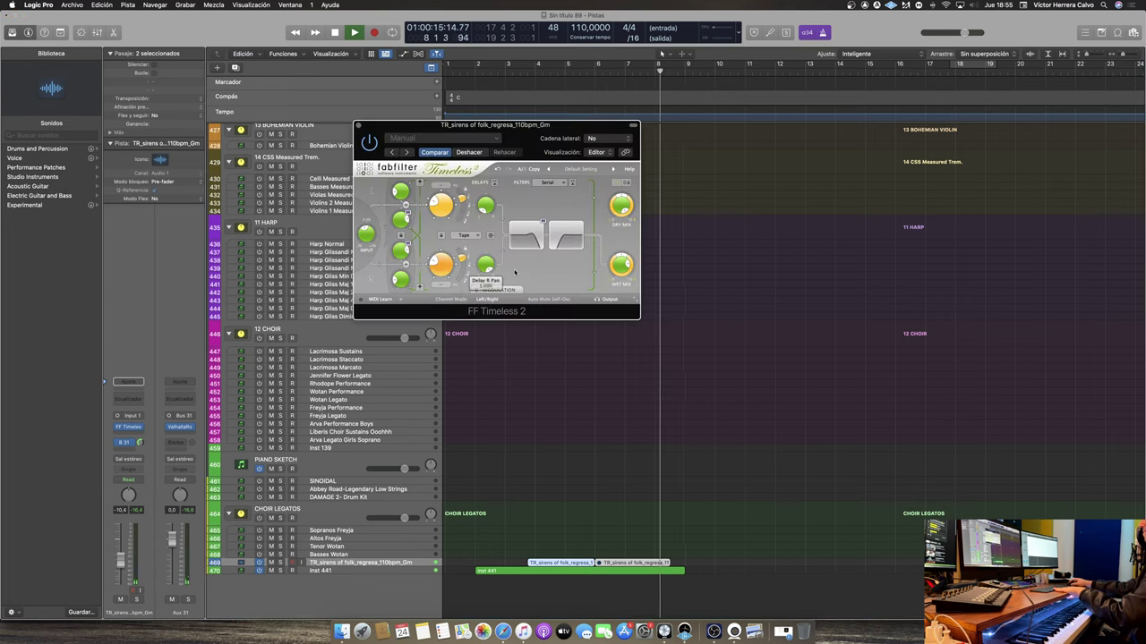
{"action": "key", "text": "space"}
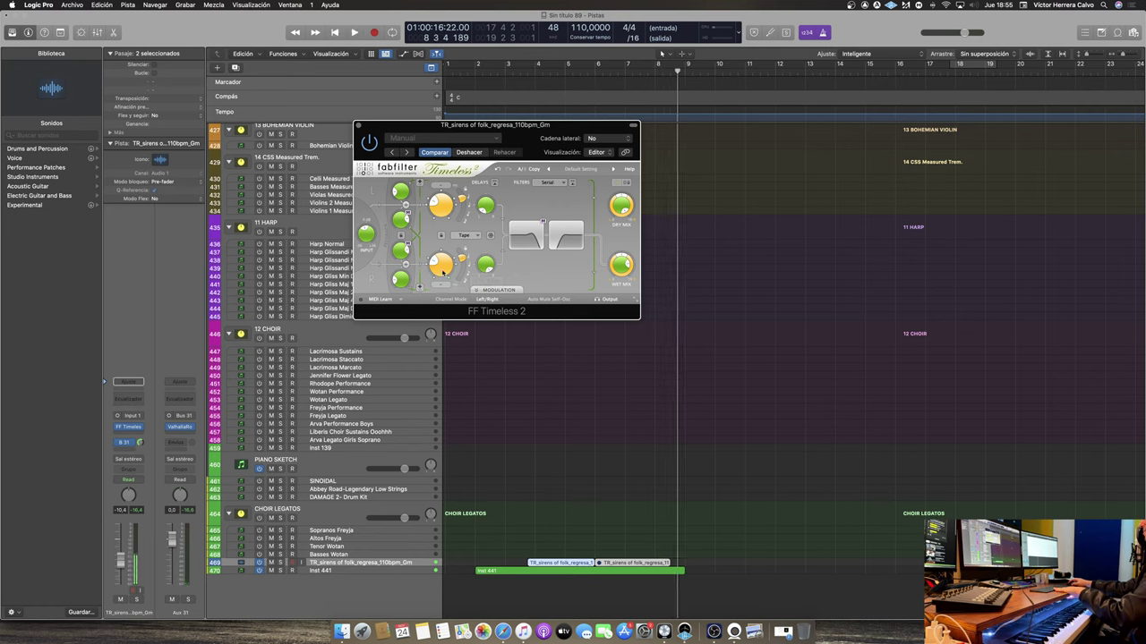
Close FF Timeless 2 and play the delayed vocal with the accompaniment again, stopping late in bar 6
{"action": "mouse_move", "coordinate": [367, 236]}
{"action": "left_click", "coordinate": [359, 125]}
{"action": "key", "text": "space"}
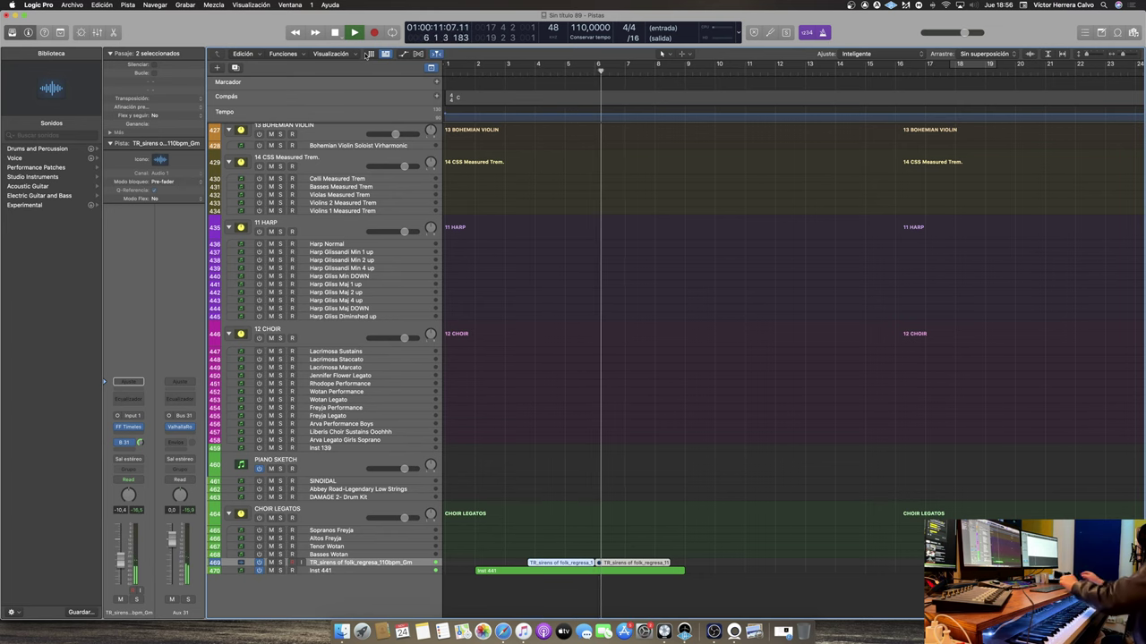
{"action": "key", "text": "space"}
Look for the orchestral percussion tracks further up the track list
{"action": "scroll", "coordinate": [711, 367], "scroll_direction": "up", "scroll_amount": 15}
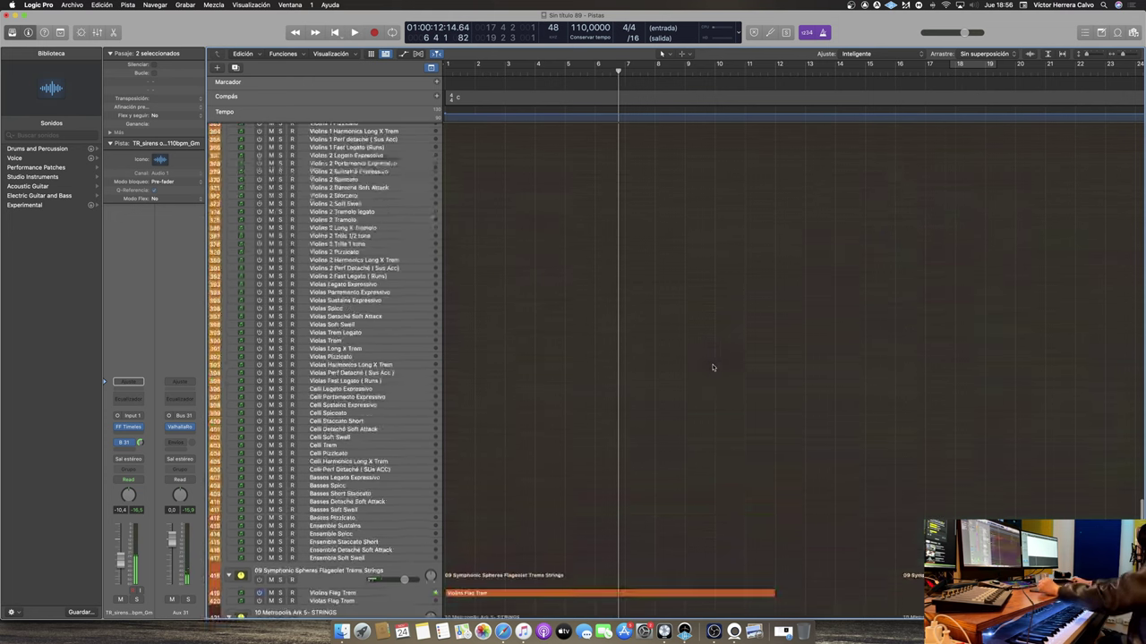
{"action": "scroll", "coordinate": [639, 417], "scroll_direction": "up", "scroll_amount": 5}
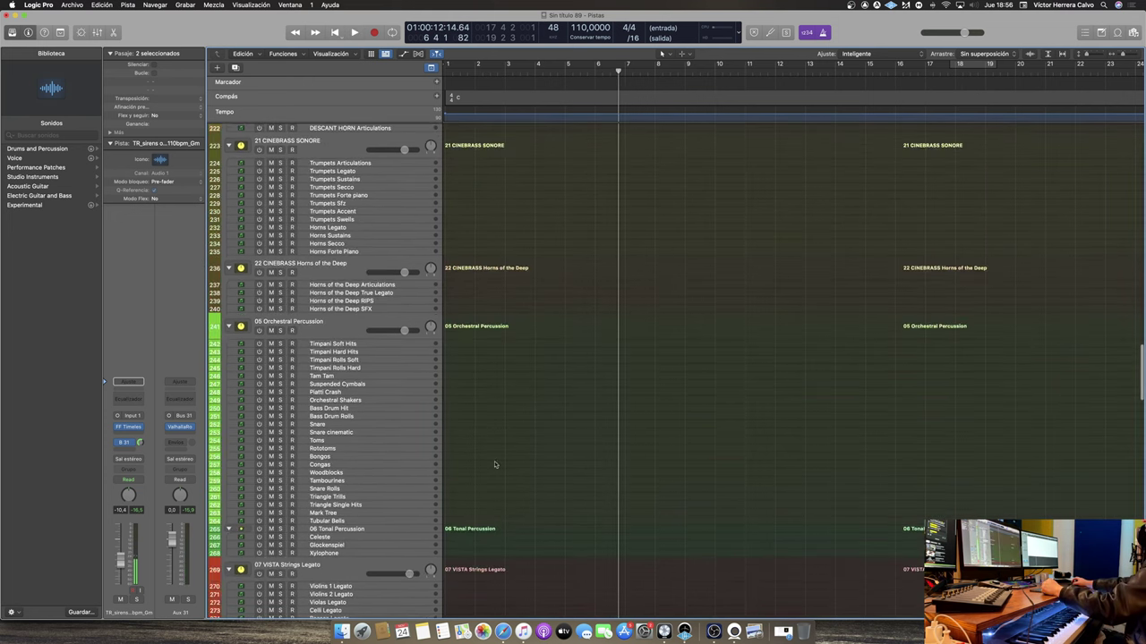
Turn on the Violins 1, Violins 2, Violas, Celli and Basses tracks in CSS- Legatos and select that track stack
{"action": "scroll", "coordinate": [267, 319], "scroll_direction": "down", "scroll_amount": 3}
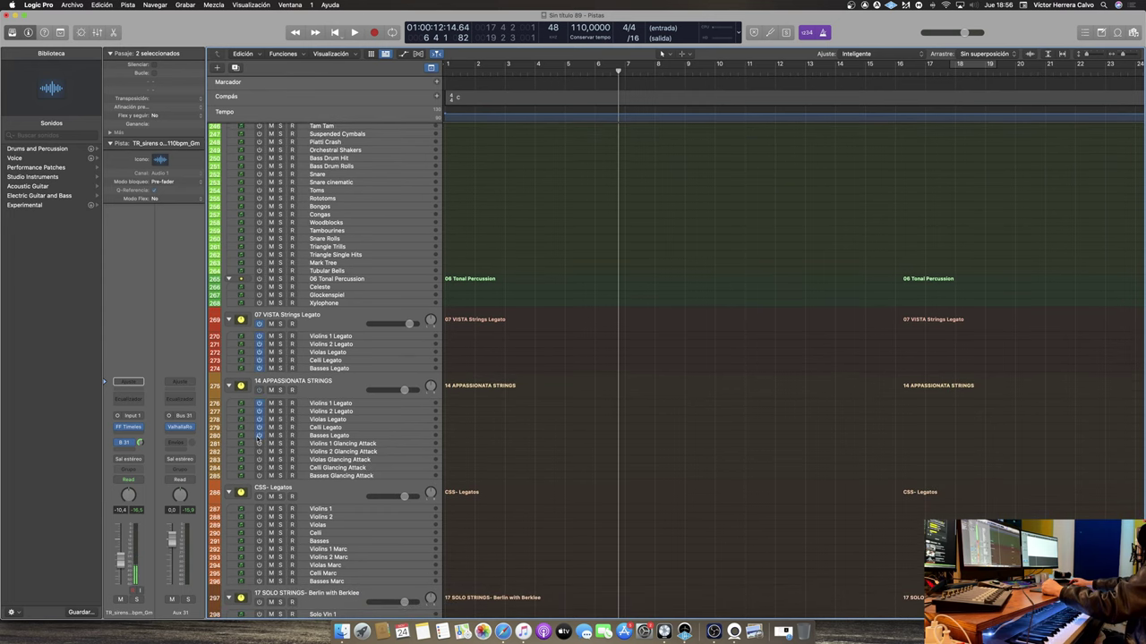
{"action": "left_click", "coordinate": [258, 509]}
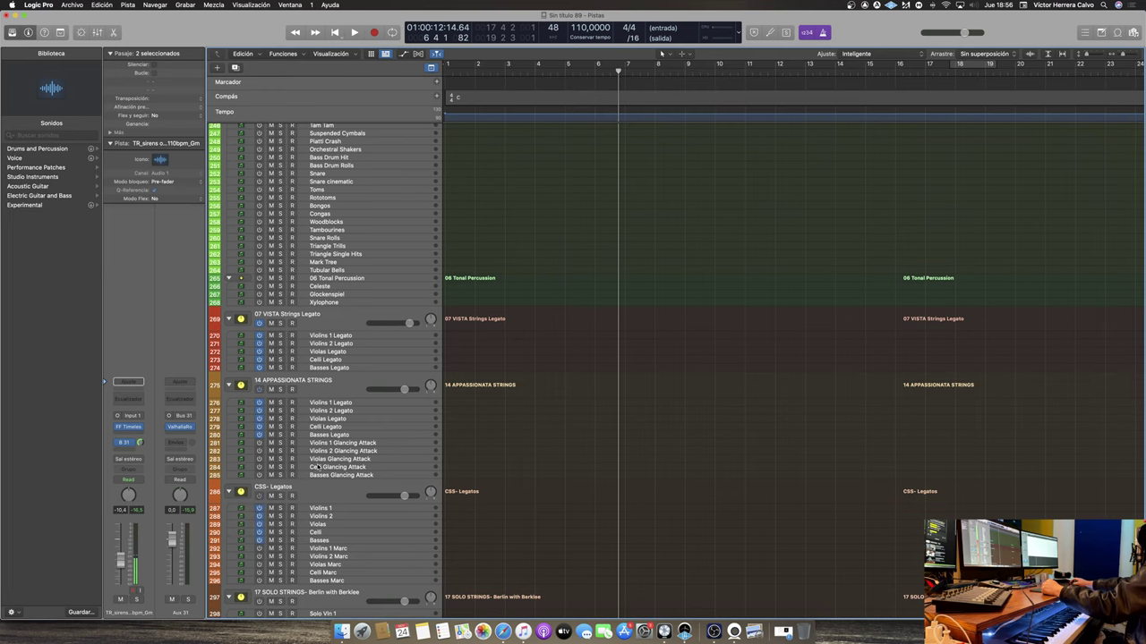
{"action": "left_click", "coordinate": [331, 389]}
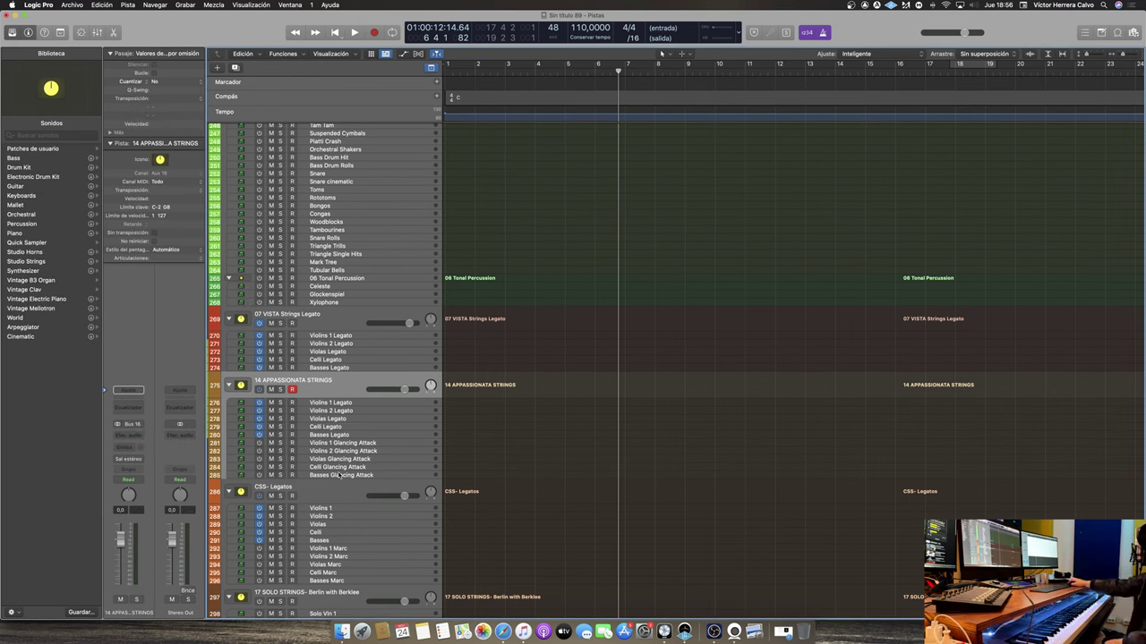
{"action": "left_click", "coordinate": [335, 493]}
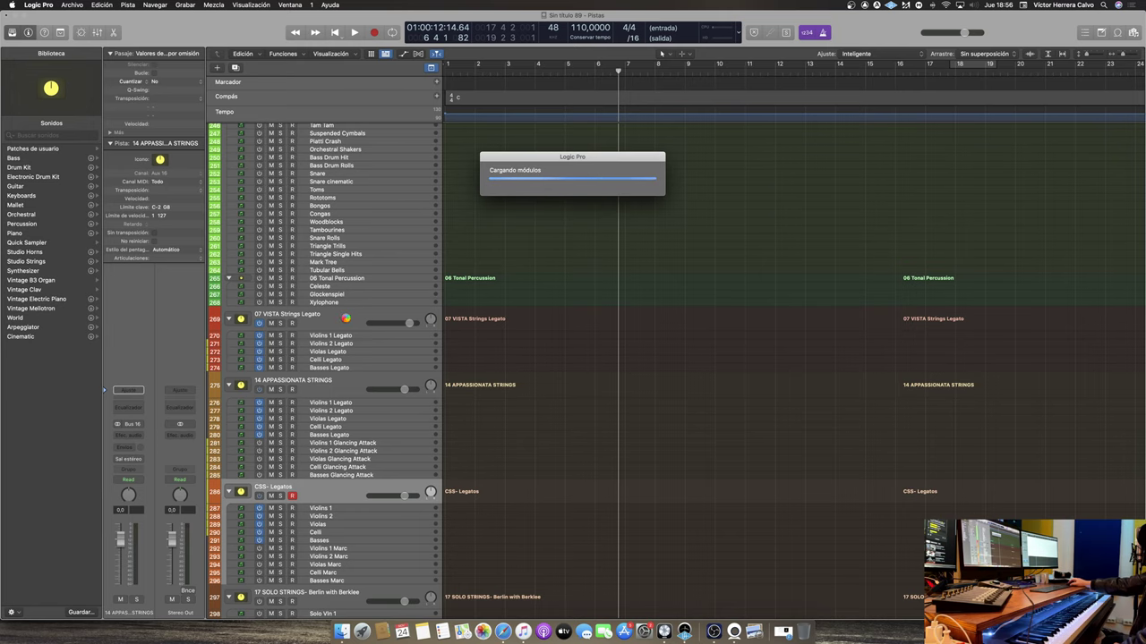
Move the muted second TR_sirens of folk_regresa audio region so that it starts at bar 8
{"action": "scroll", "coordinate": [534, 479], "scroll_direction": "down", "scroll_amount": 20}
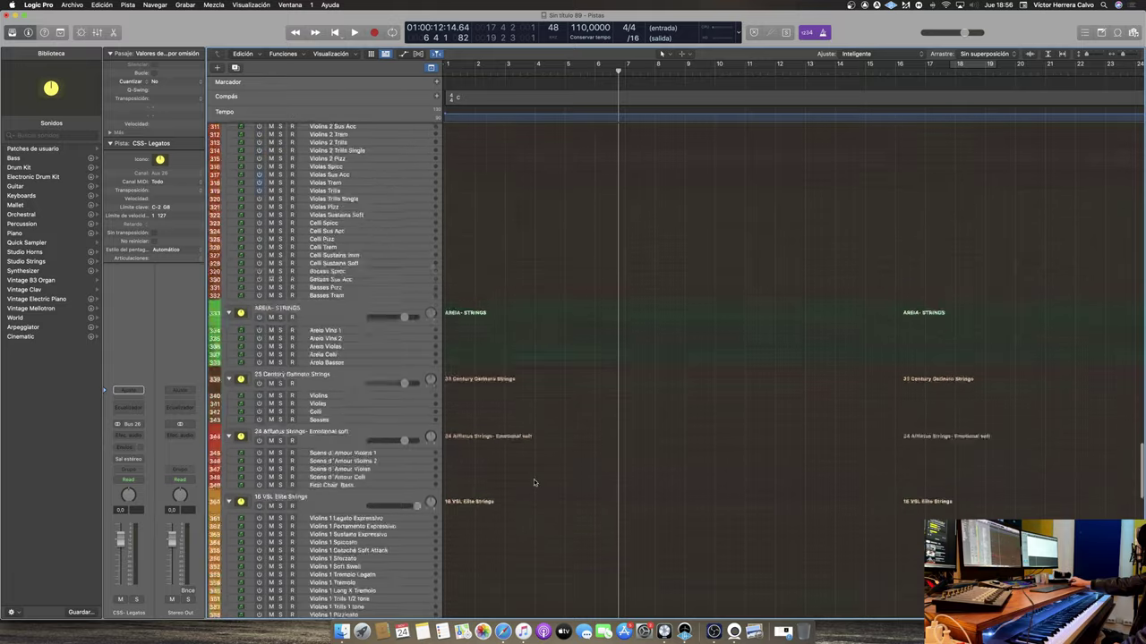
{"action": "scroll", "coordinate": [575, 558], "scroll_direction": "up", "scroll_amount": 1}
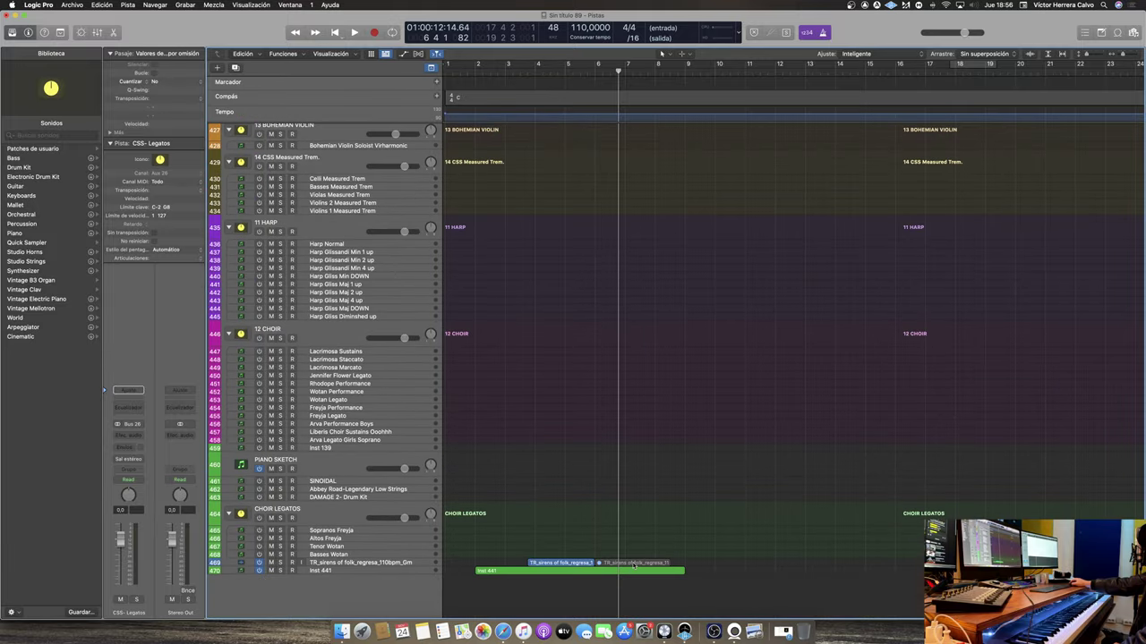
{"action": "left_click_drag", "start_coordinate": [634, 565], "coordinate": [695, 567]}
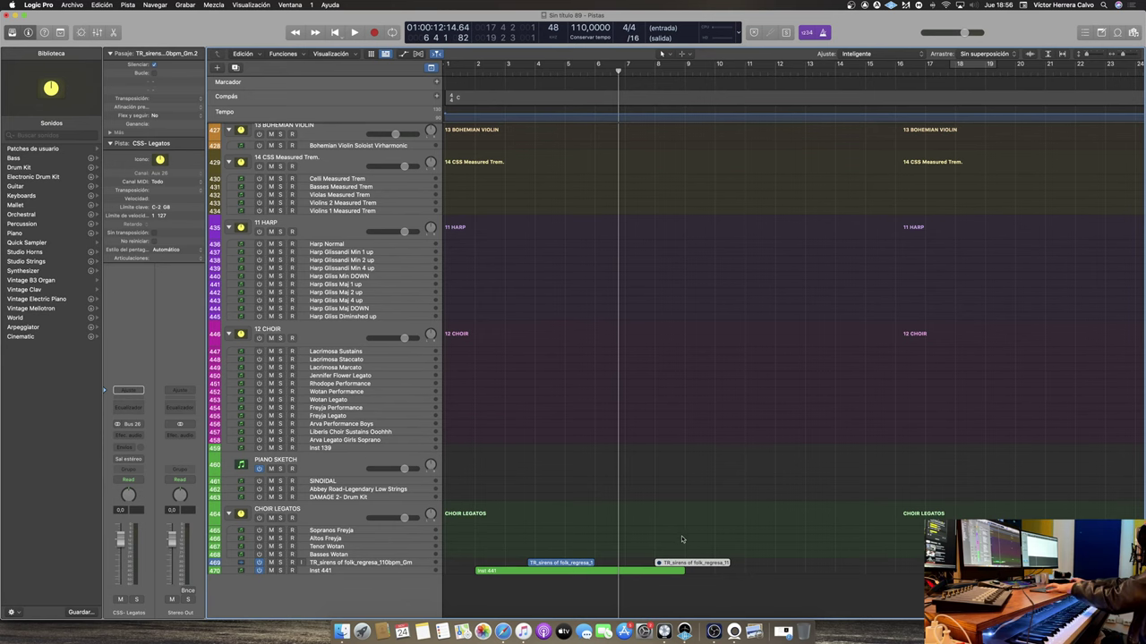
Audition the moved TR_sirens of folk_regresa region unmuted, stop playback and mute the region again
{"action": "scroll", "coordinate": [711, 276], "scroll_direction": "up", "scroll_amount": 1}
{"action": "key", "text": "space"}
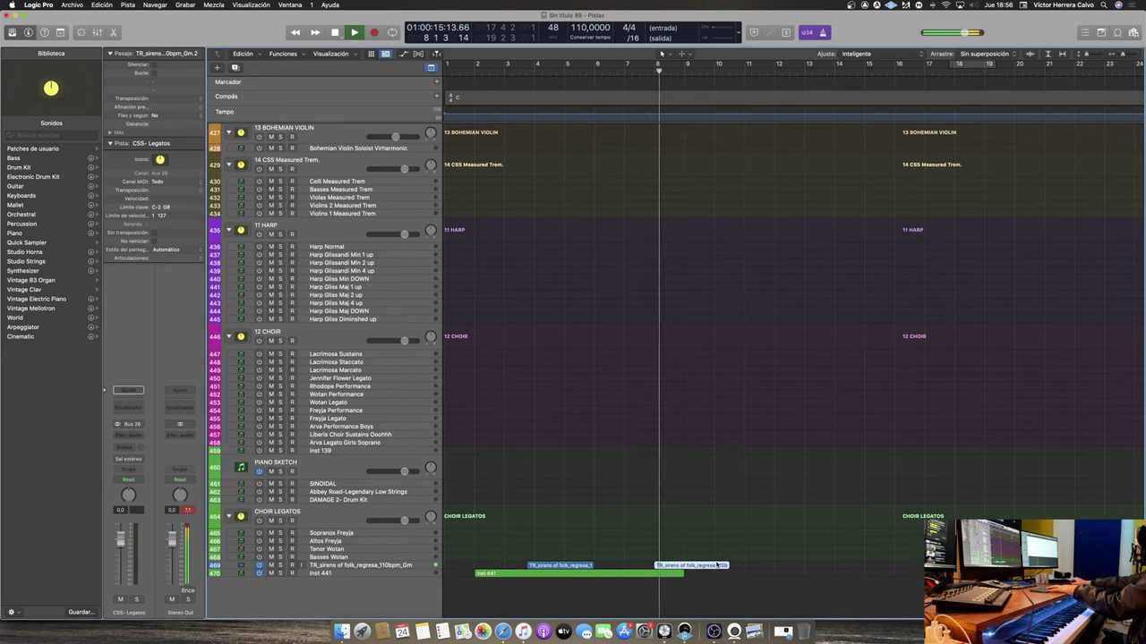
{"action": "scroll", "coordinate": [716, 564], "scroll_direction": "up", "scroll_amount": 1}
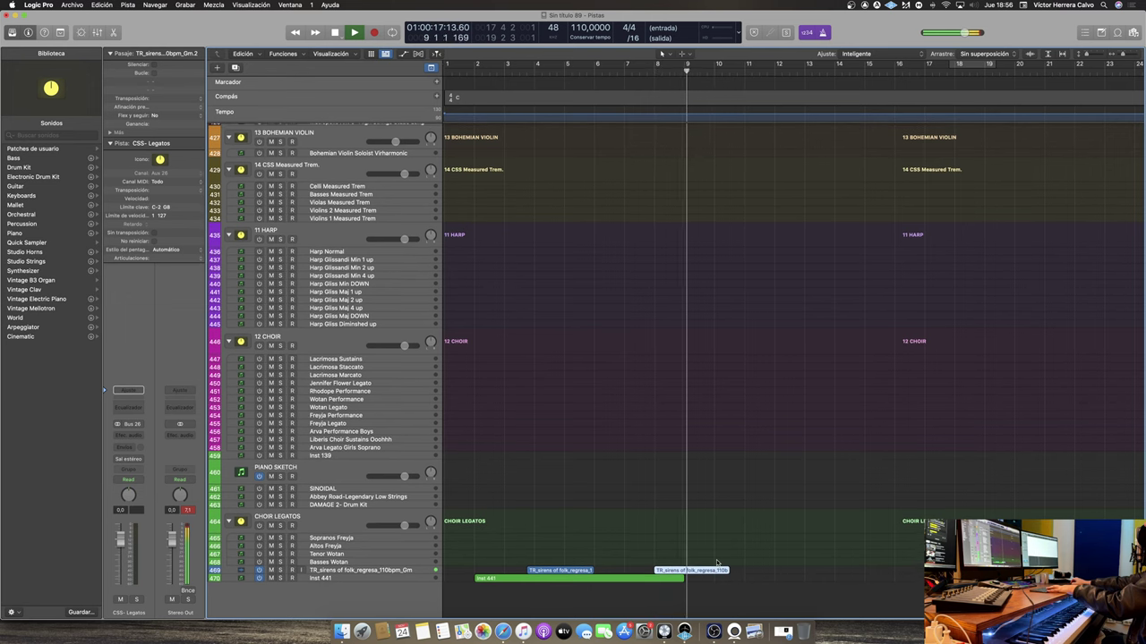
{"action": "scroll", "coordinate": [718, 566], "scroll_direction": "up", "scroll_amount": 1}
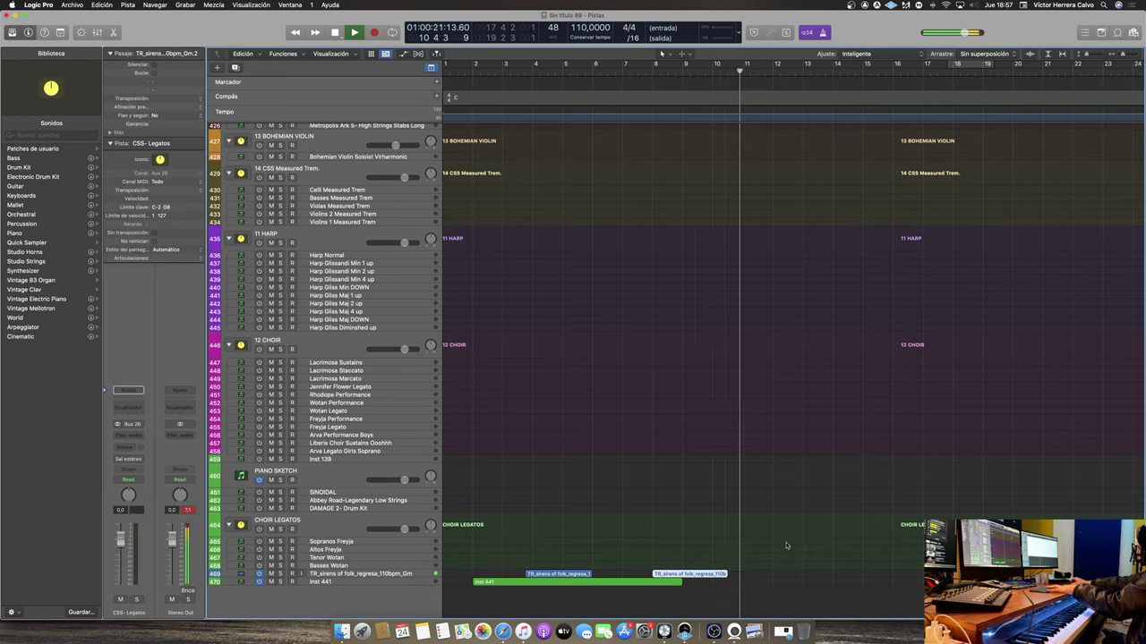
{"action": "key", "text": "space"}
{"action": "key", "text": "ctrl+m"}
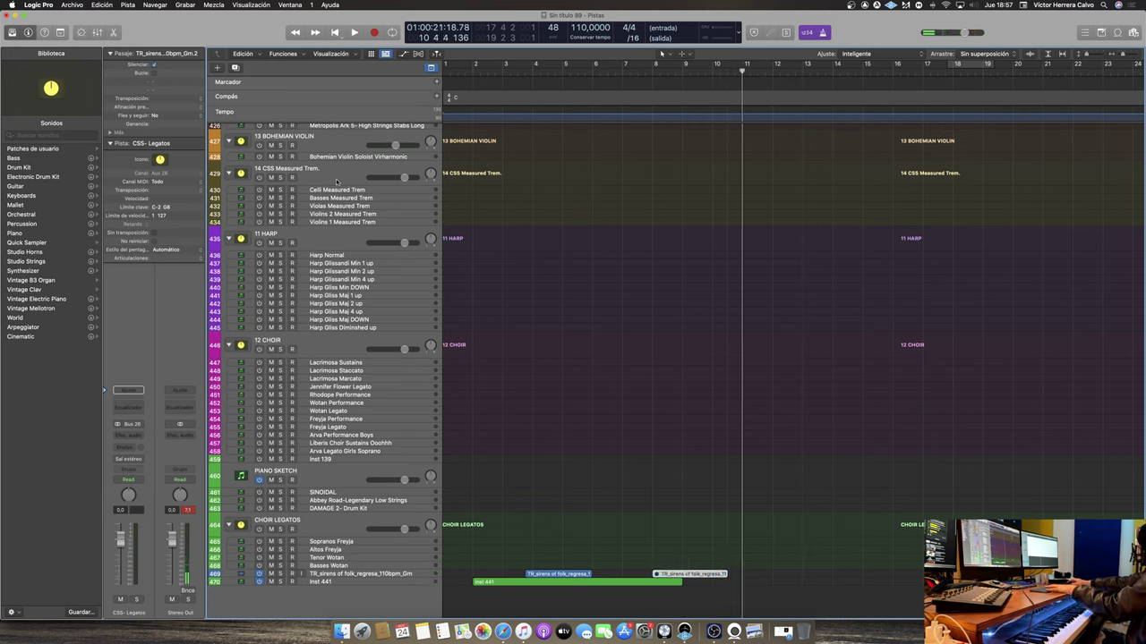
Load the Ensemble Sustains track of 16 VSL Elite Strings and check its Vienna Synchron Player instrument
{"action": "scroll", "coordinate": [405, 562], "scroll_direction": "up", "scroll_amount": 10}
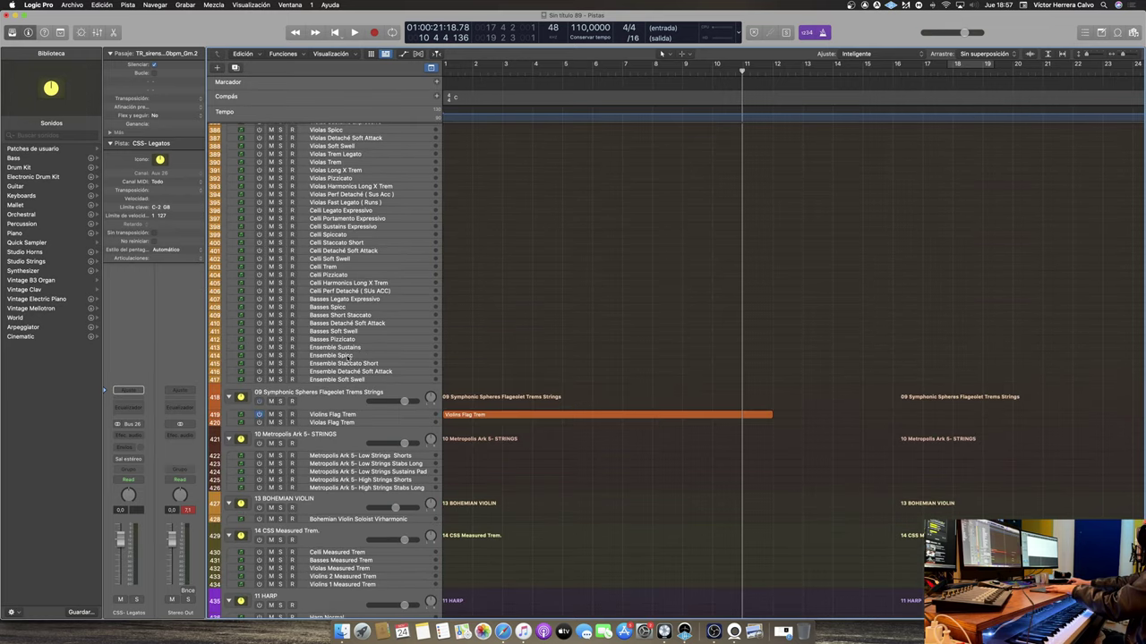
{"action": "left_click", "coordinate": [359, 348]}
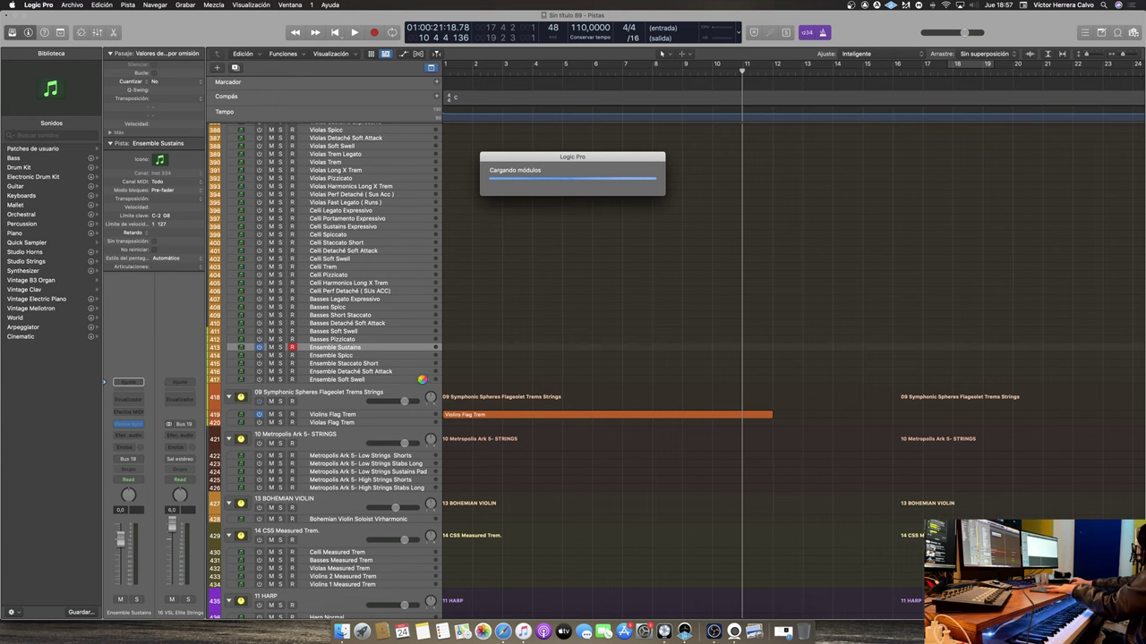
{"action": "scroll", "coordinate": [423, 383], "scroll_direction": "up", "scroll_amount": 10}
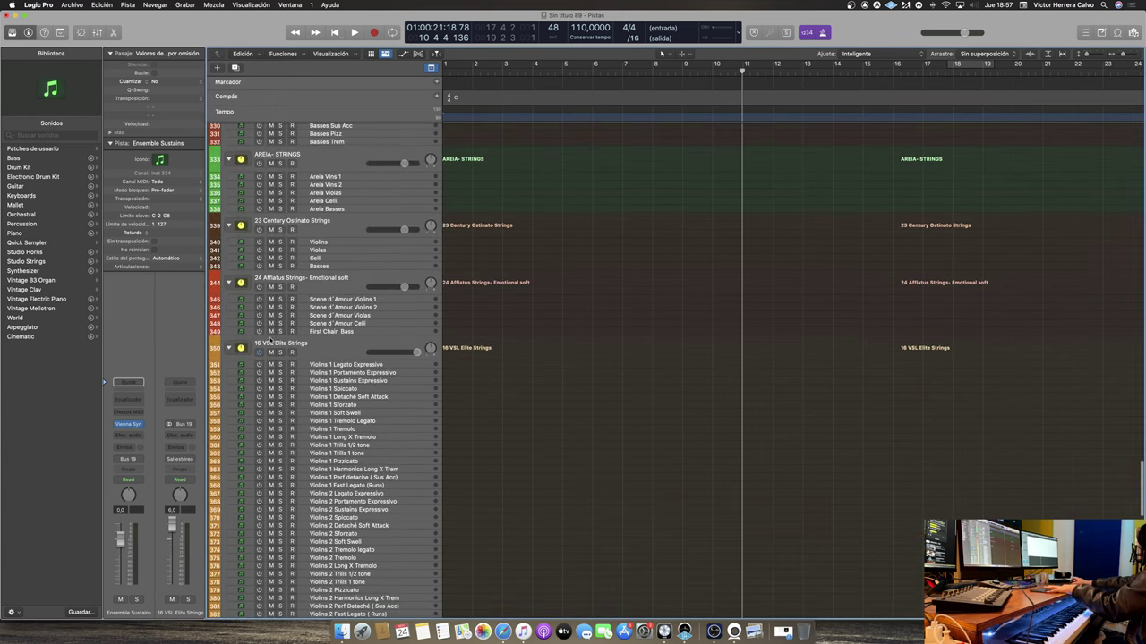
{"action": "scroll", "coordinate": [325, 386], "scroll_direction": "down", "scroll_amount": 7}
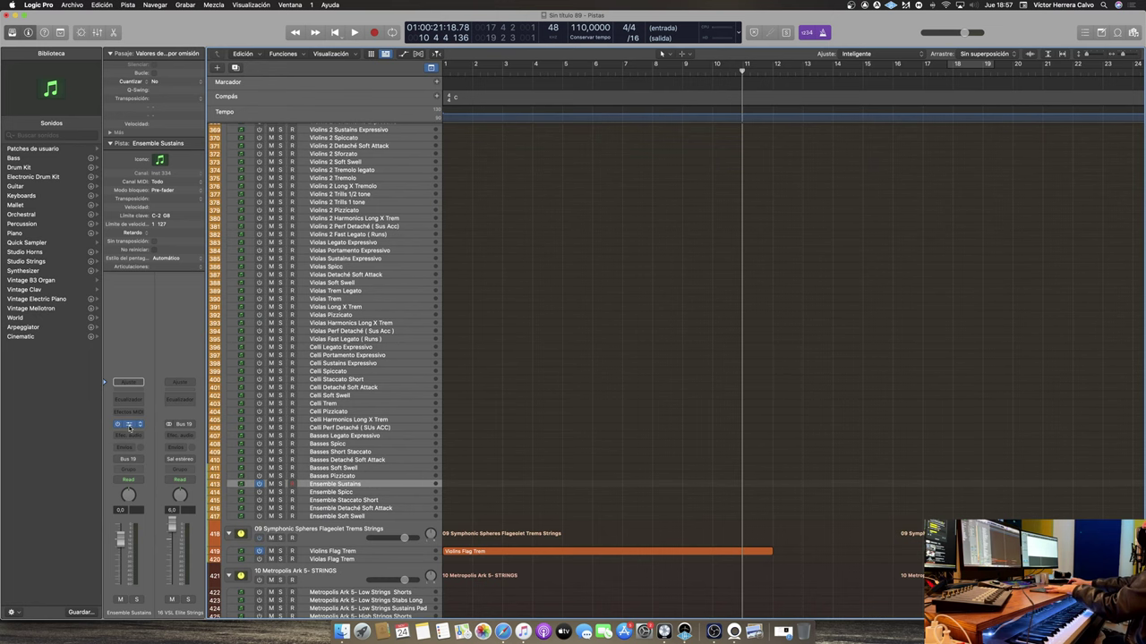
{"action": "left_click", "coordinate": [240, 483]}
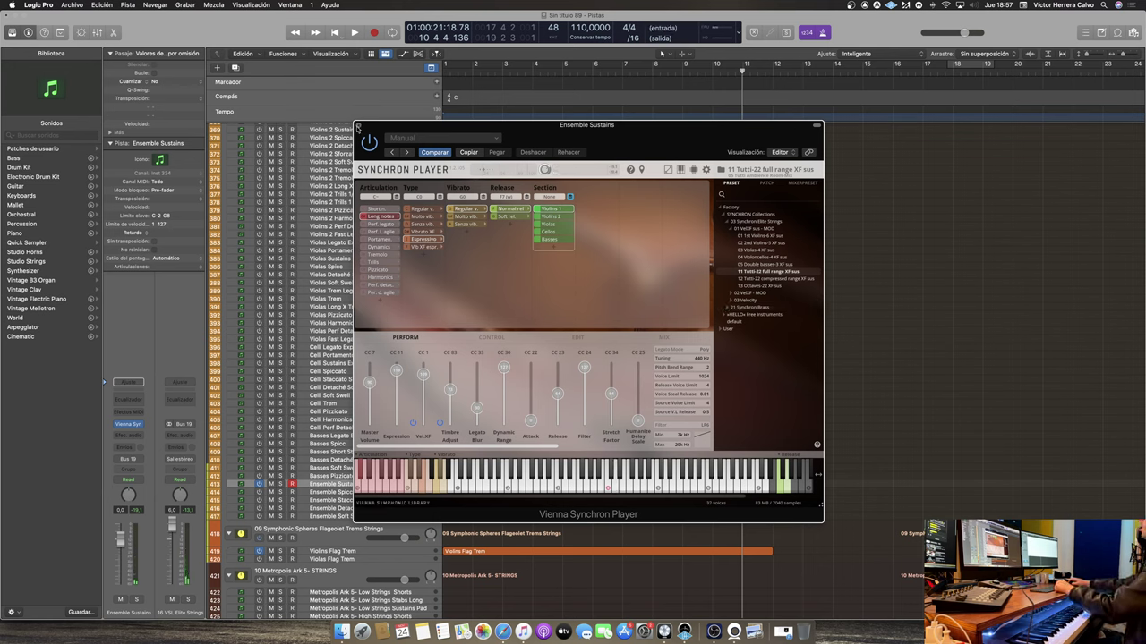
{"action": "key", "text": "super+w"}
Play the project from the start and record a MIDI part on the Ensemble Sustains track from bar 3 to about bar 16
{"action": "scroll", "coordinate": [611, 239], "scroll_direction": "down", "scroll_amount": 8}
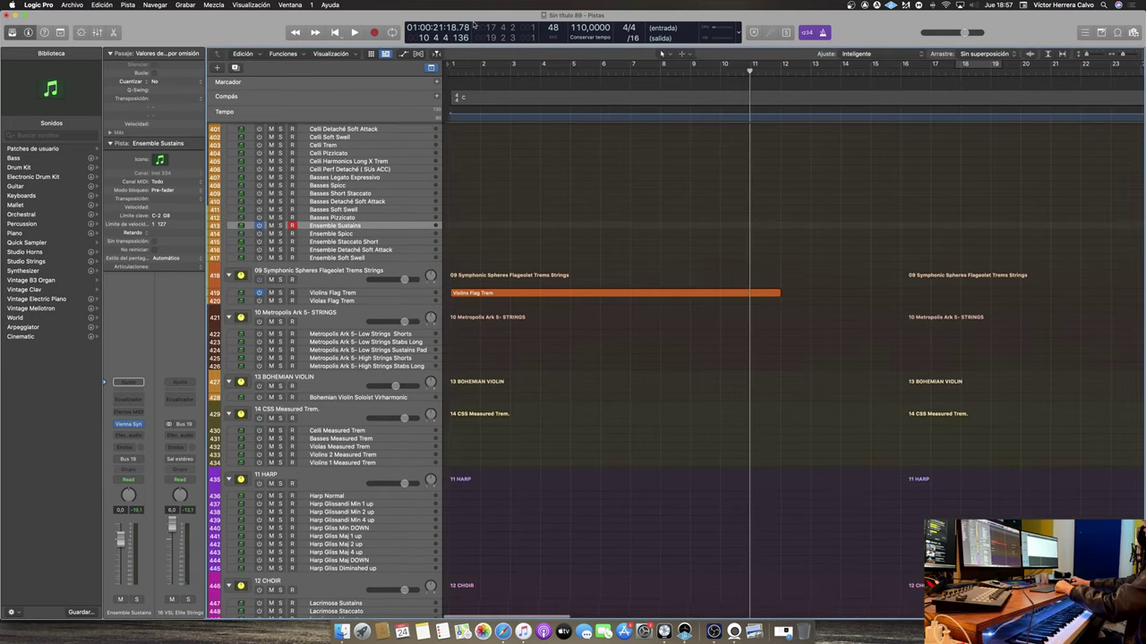
{"action": "key", "text": "Return"}
{"action": "key", "text": "space"}
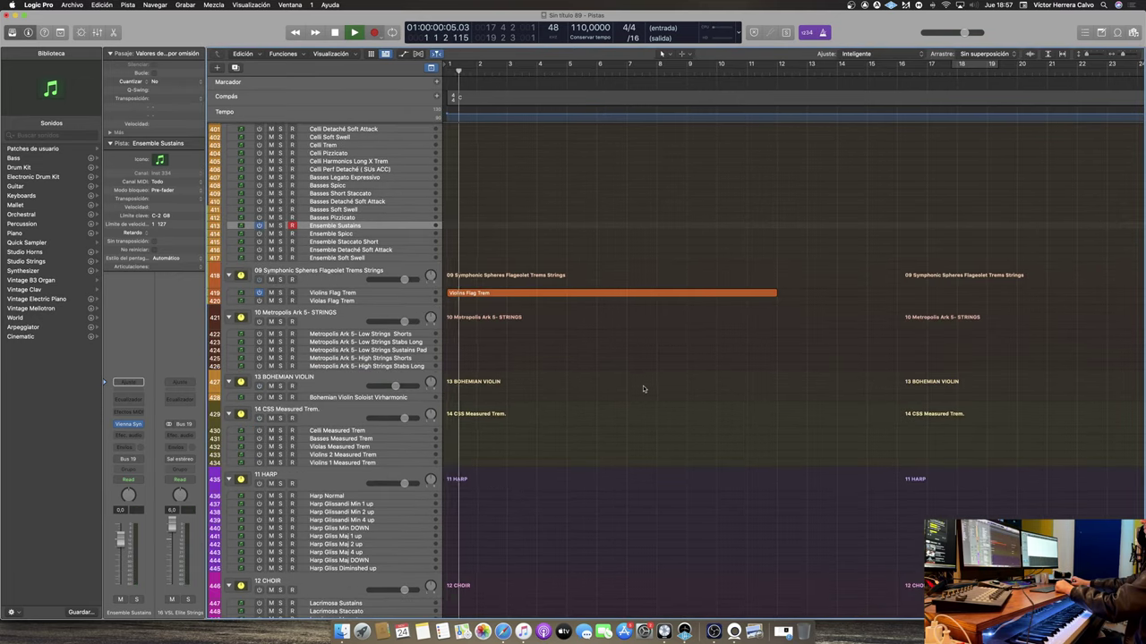
{"action": "scroll", "coordinate": [642, 387], "scroll_direction": "down", "scroll_amount": 10}
{"action": "scroll", "coordinate": [646, 390], "scroll_direction": "up", "scroll_amount": 1}
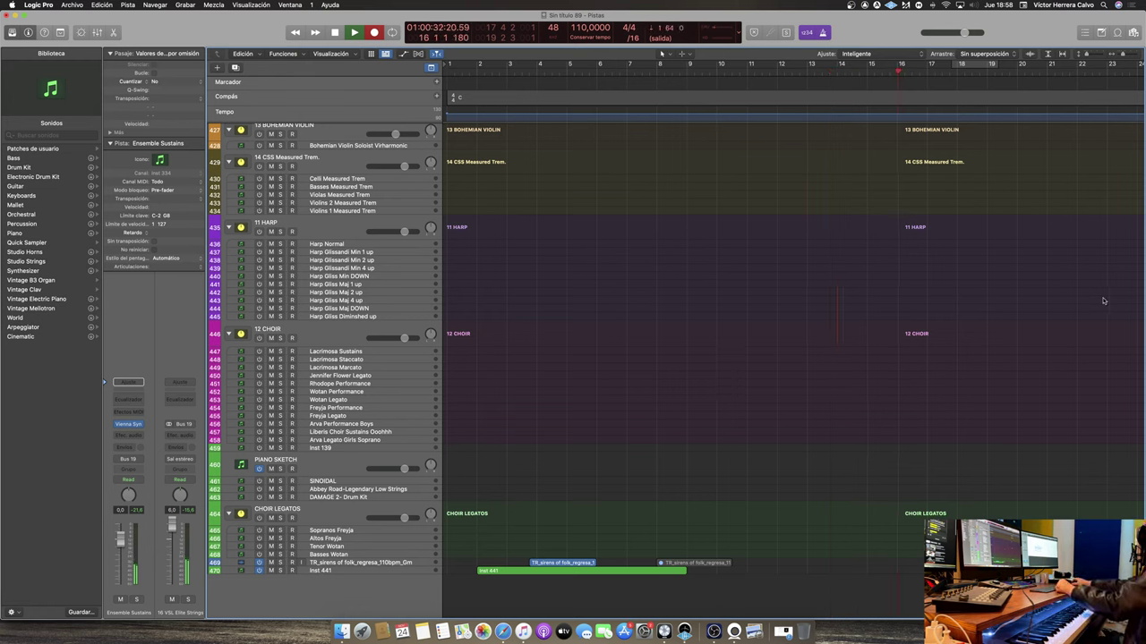
{"action": "key", "text": "space"}
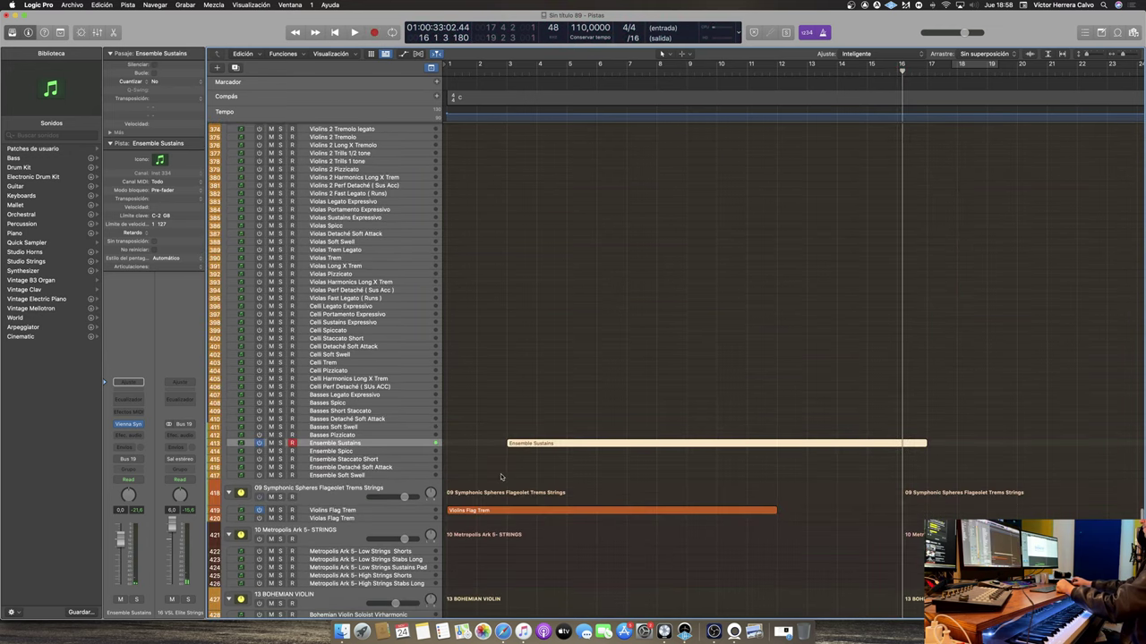
Unmute the TR_sirens of folk_regresa region at bar 8 and briefly inspect the Ensemble Sustains recording in the piano roll
{"action": "scroll", "coordinate": [434, 490], "scroll_direction": "down", "scroll_amount": 15}
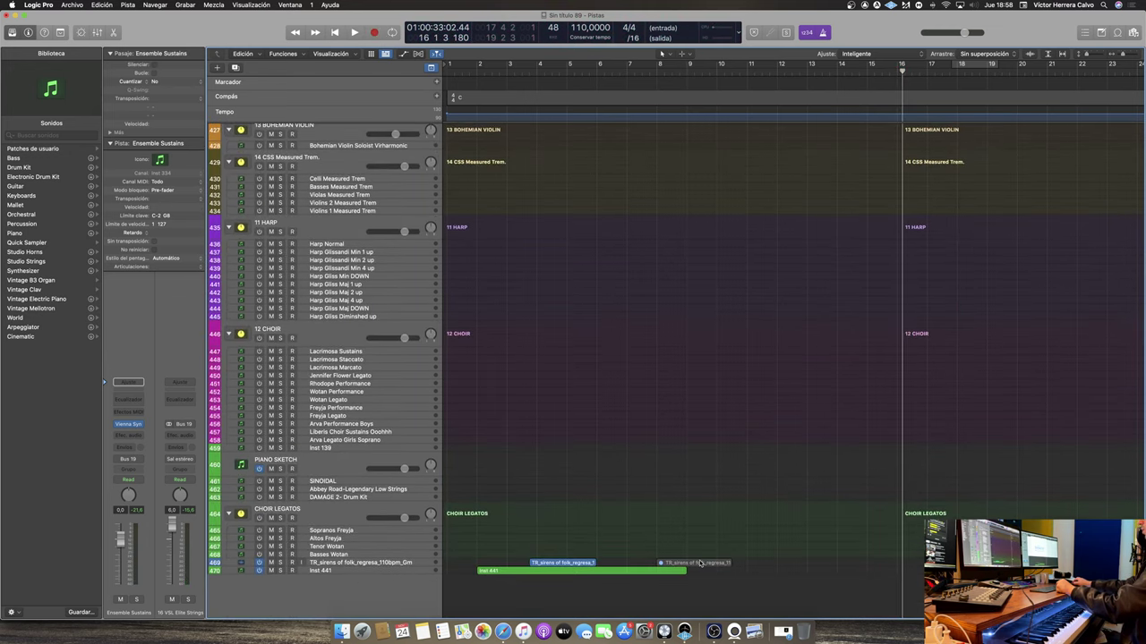
{"action": "left_click", "coordinate": [700, 563]}
{"action": "scroll", "coordinate": [667, 451], "scroll_direction": "up", "scroll_amount": 15}
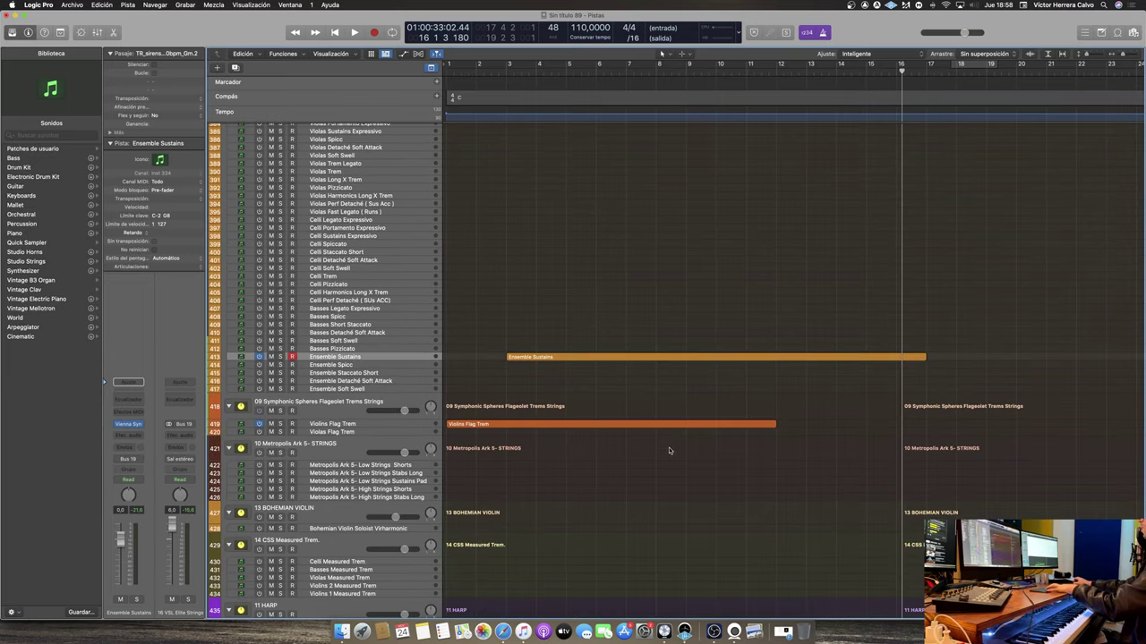
{"action": "double_click", "coordinate": [633, 357]}
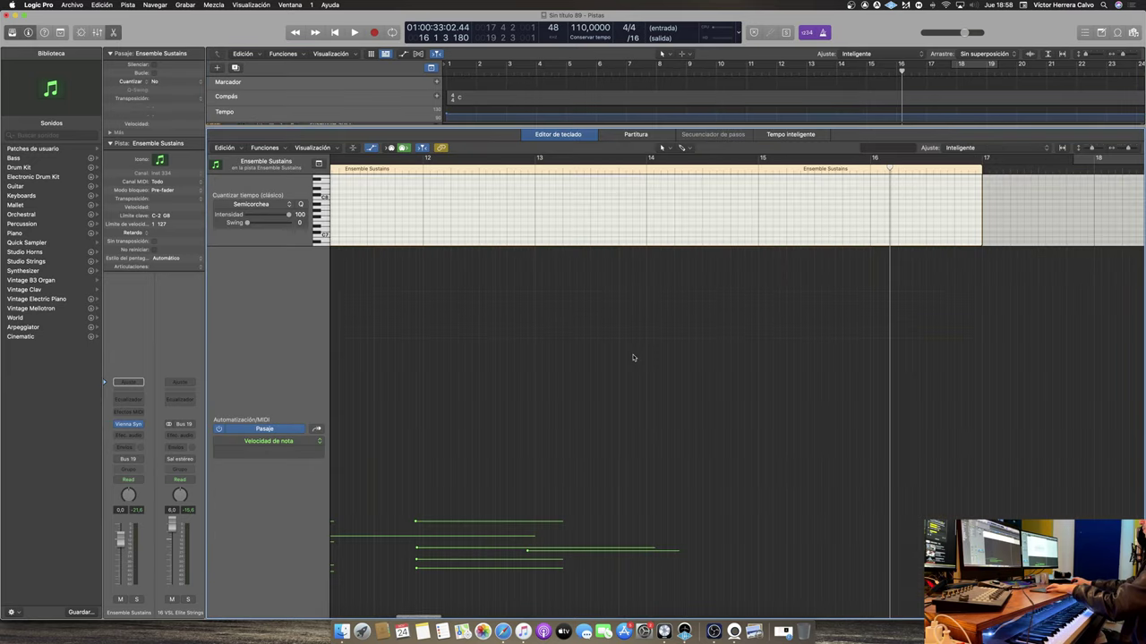
{"action": "left_click", "coordinate": [559, 140]}
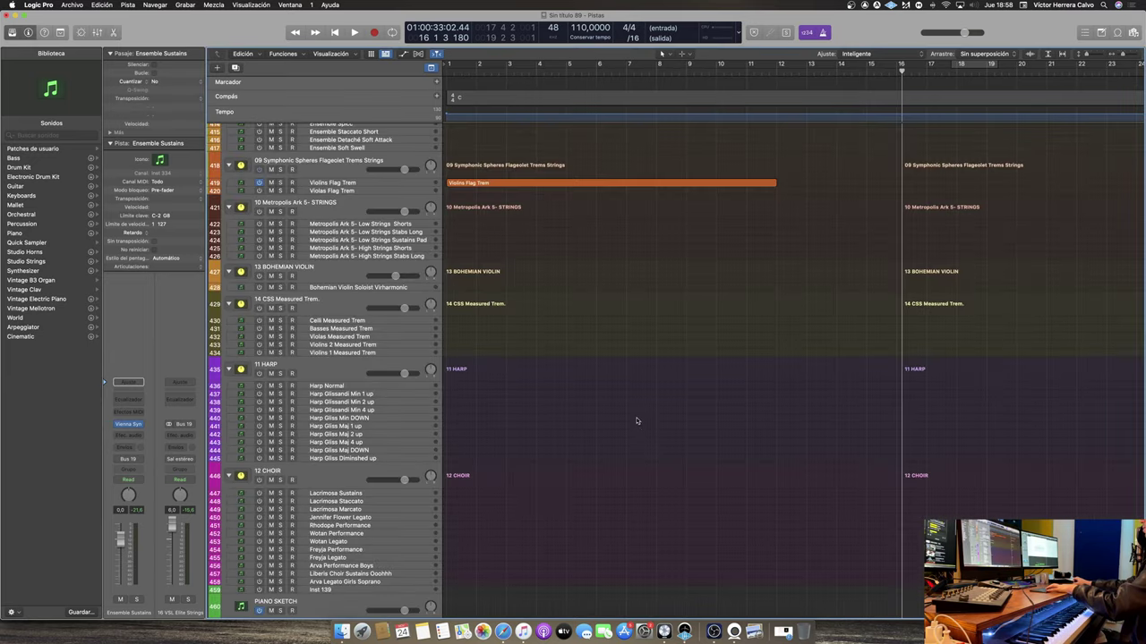
Add a short fade-in and a long fade-out to the audio region at bar 8, and reopen it in a lower editor pane
{"action": "scroll", "coordinate": [672, 460], "scroll_direction": "down", "scroll_amount": 10}
{"action": "double_click", "coordinate": [698, 566]}
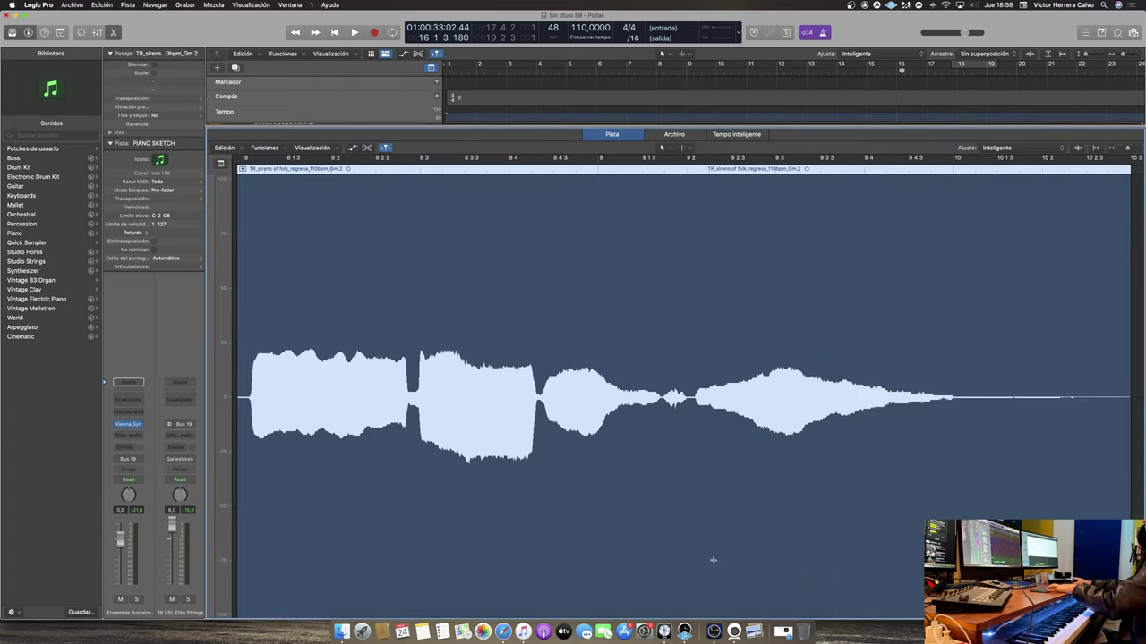
{"action": "scroll", "coordinate": [640, 282], "scroll_direction": "down", "scroll_amount": 5}
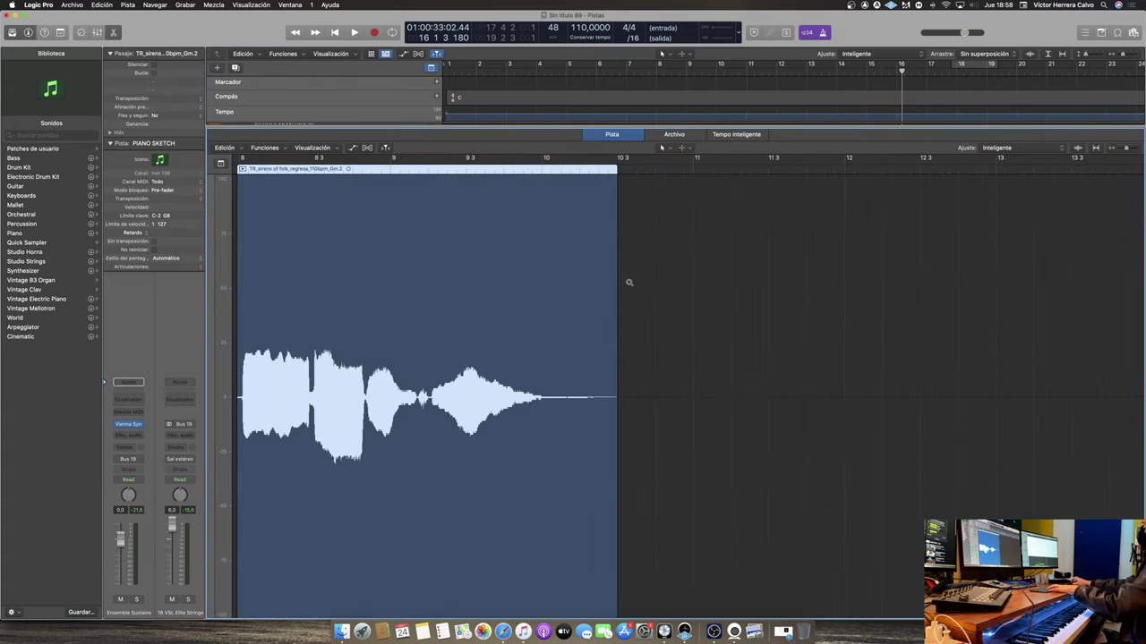
{"action": "scroll", "coordinate": [627, 284], "scroll_direction": "left", "scroll_amount": 5}
{"action": "scroll", "coordinate": [609, 286], "scroll_direction": "left", "scroll_amount": 1}
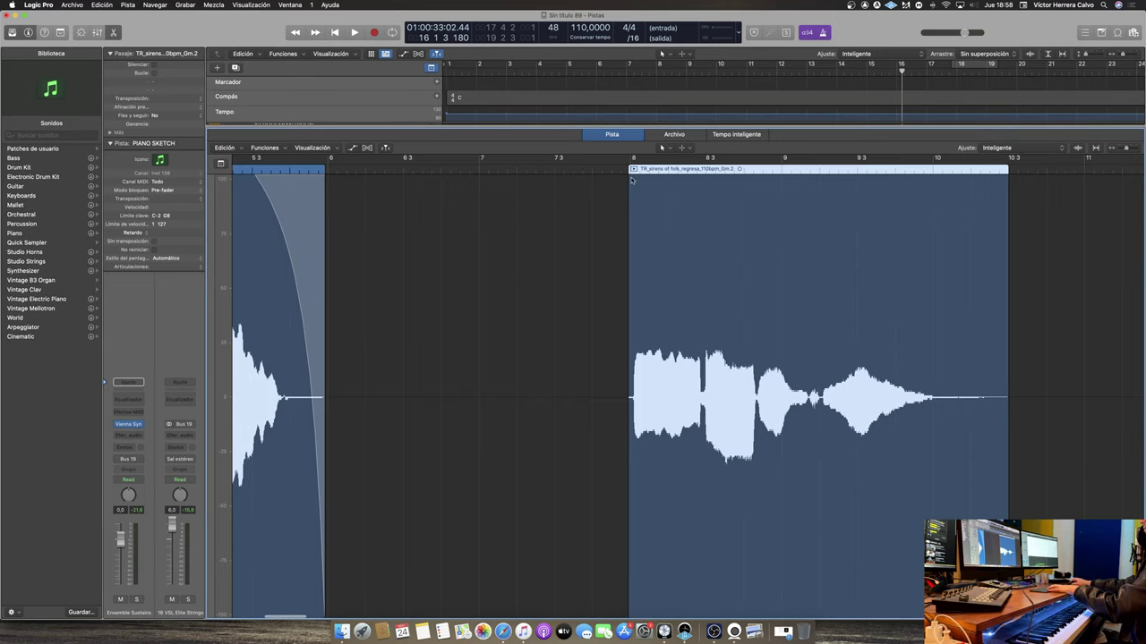
{"action": "left_click_drag", "start_coordinate": [628, 177], "coordinate": [635, 177]}
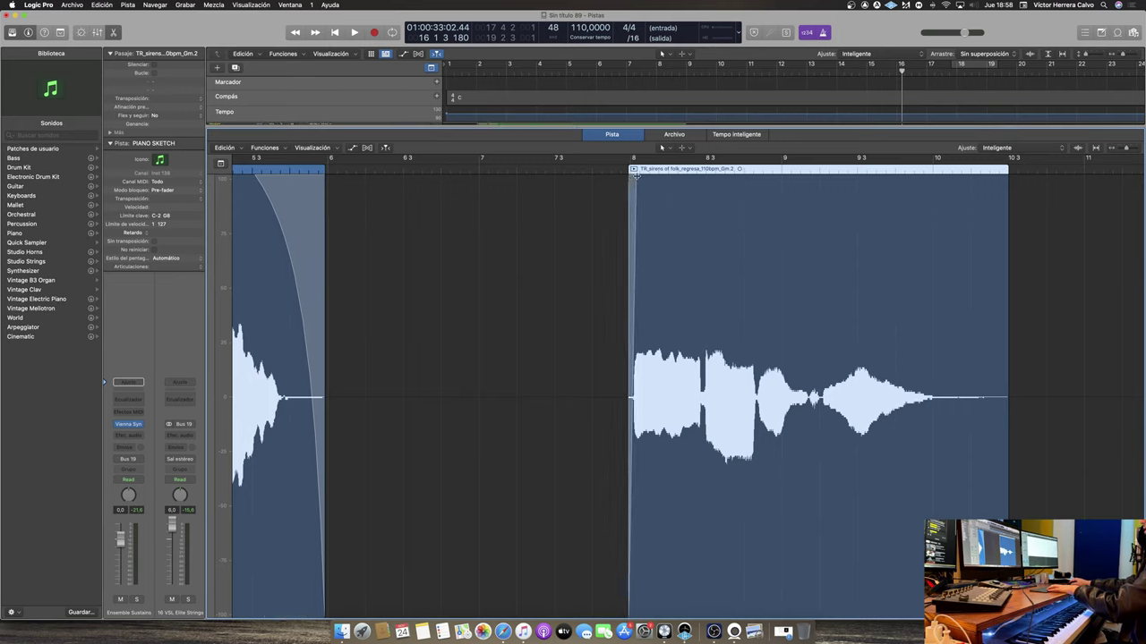
{"action": "left_click_drag", "start_coordinate": [1006, 178], "coordinate": [923, 210]}
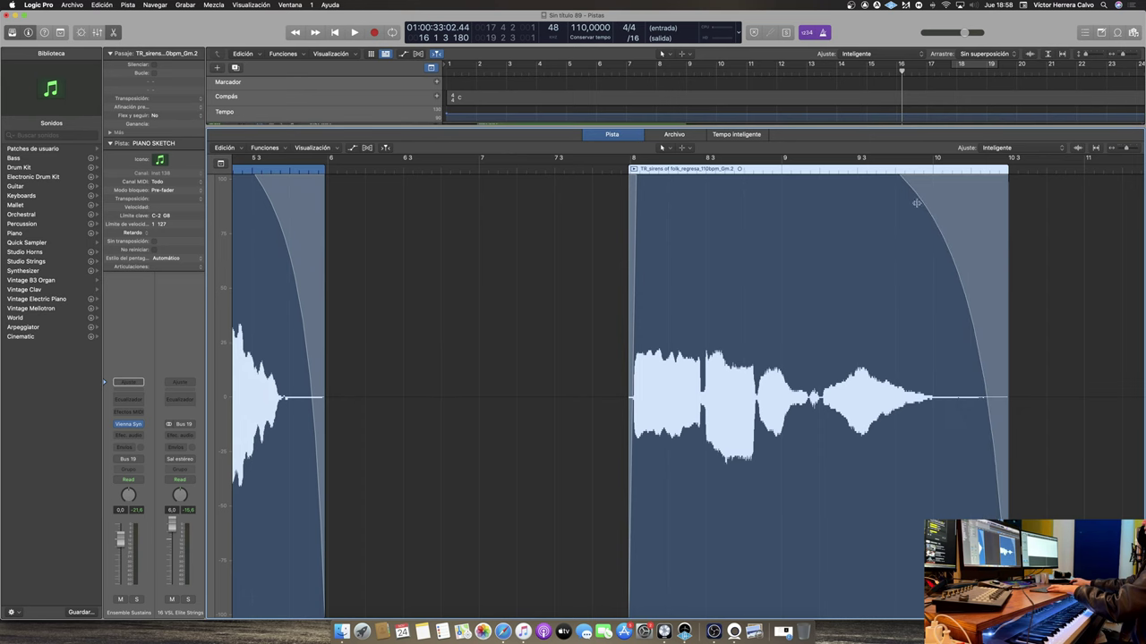
{"action": "key", "text": "e"}
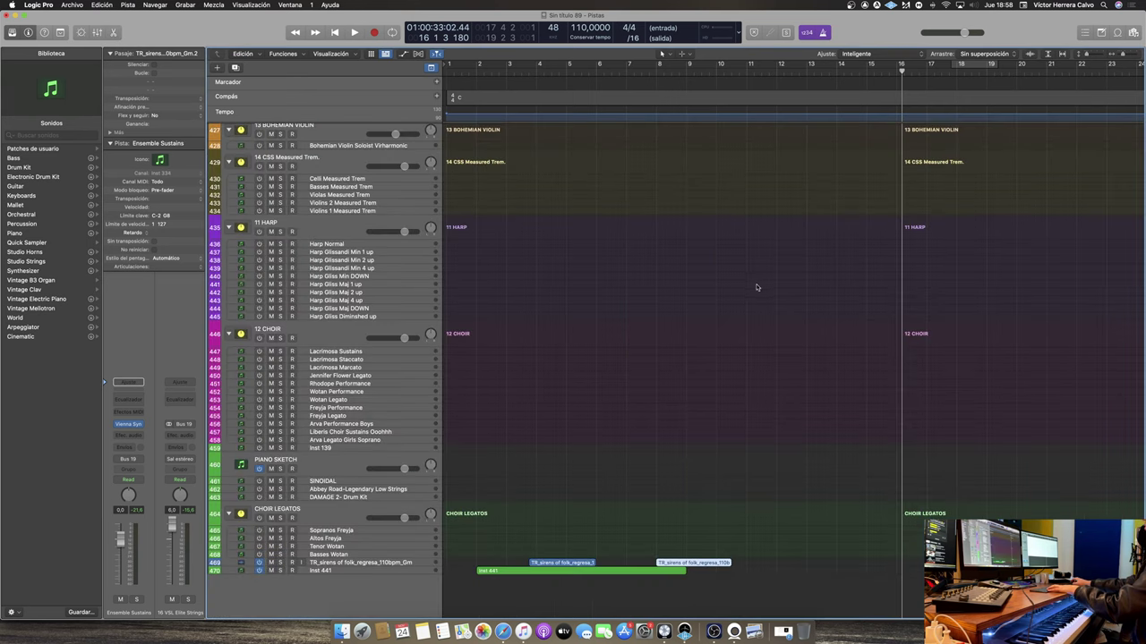
{"action": "double_click", "coordinate": [711, 564]}
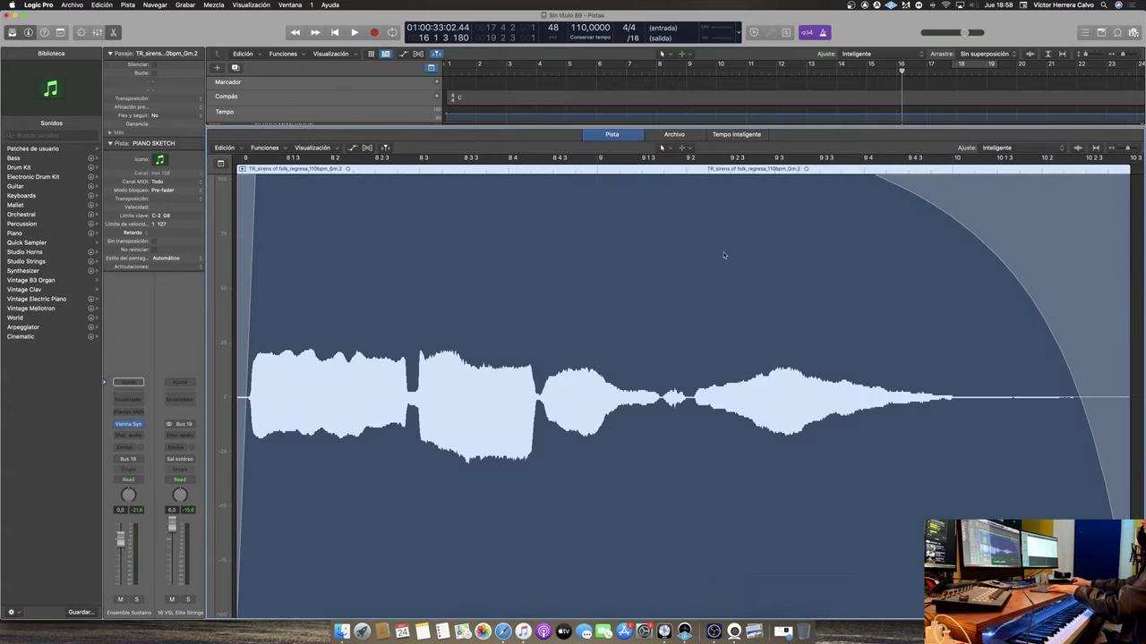
{"action": "left_click_drag", "start_coordinate": [613, 126], "coordinate": [631, 330]}
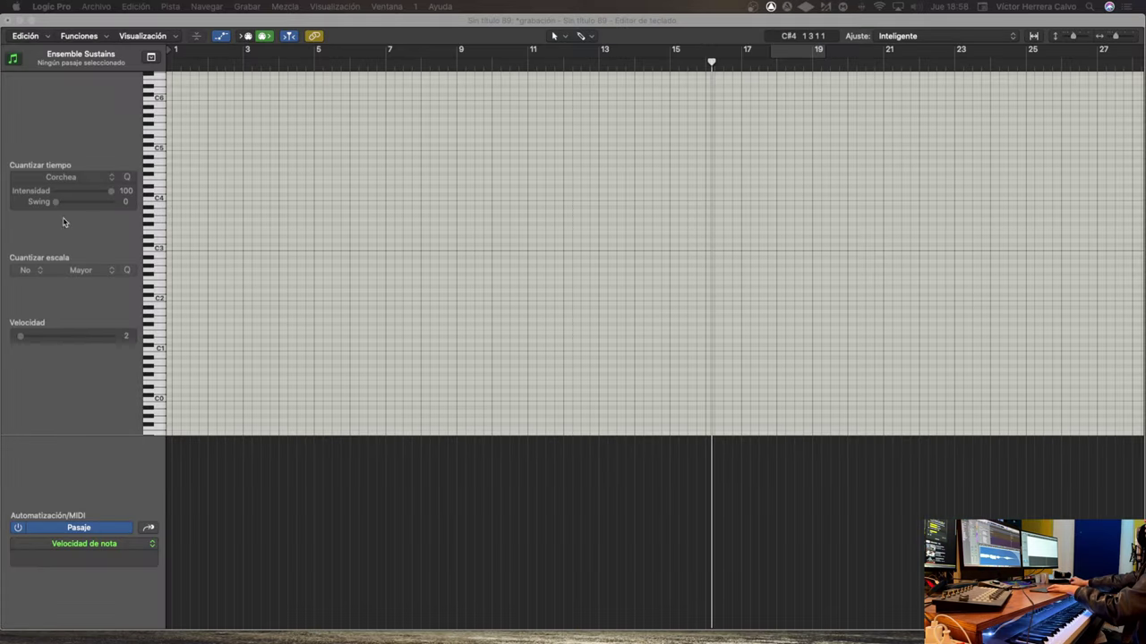
Examine the notes of the Ensemble Sustains region and compare them with the Inst 441 pad region in the piano roll
{"action": "scroll", "coordinate": [318, 295], "scroll_direction": "up", "scroll_amount": 5}
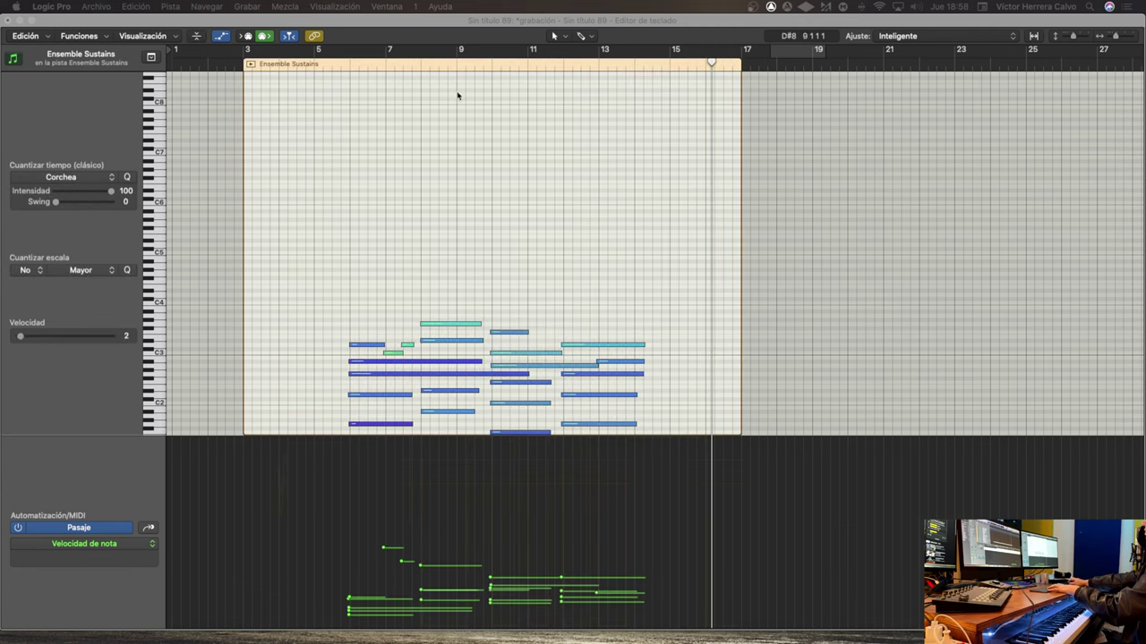
{"action": "left_click", "coordinate": [351, 64]}
{"action": "left_click", "coordinate": [286, 65]}
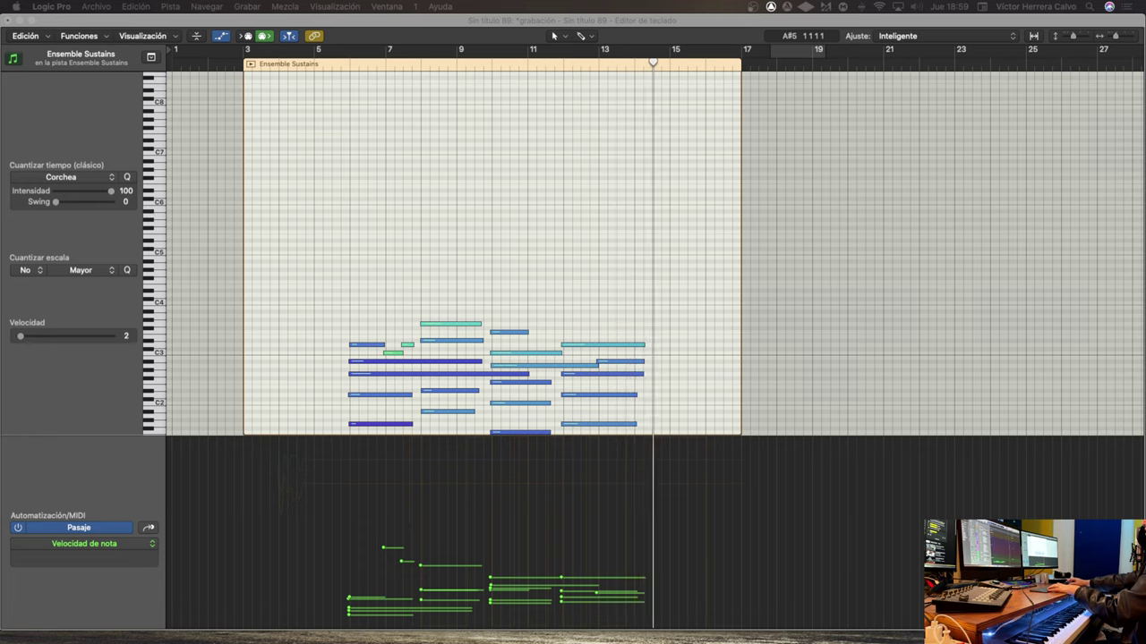
{"action": "key", "text": "comma"}
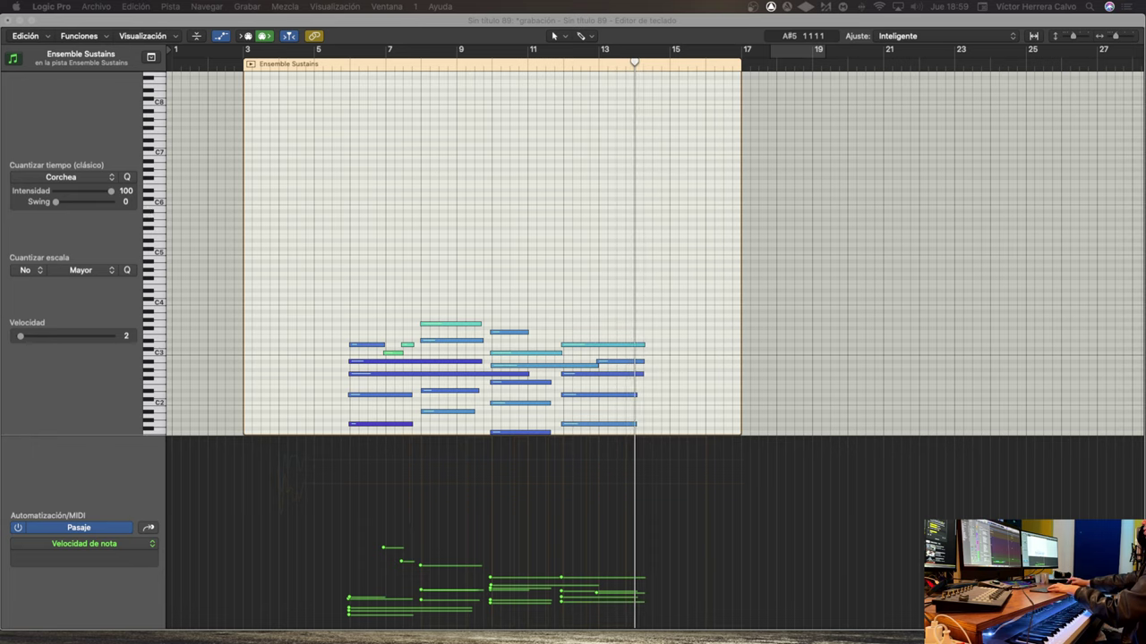
{"action": "key", "text": "Up"}
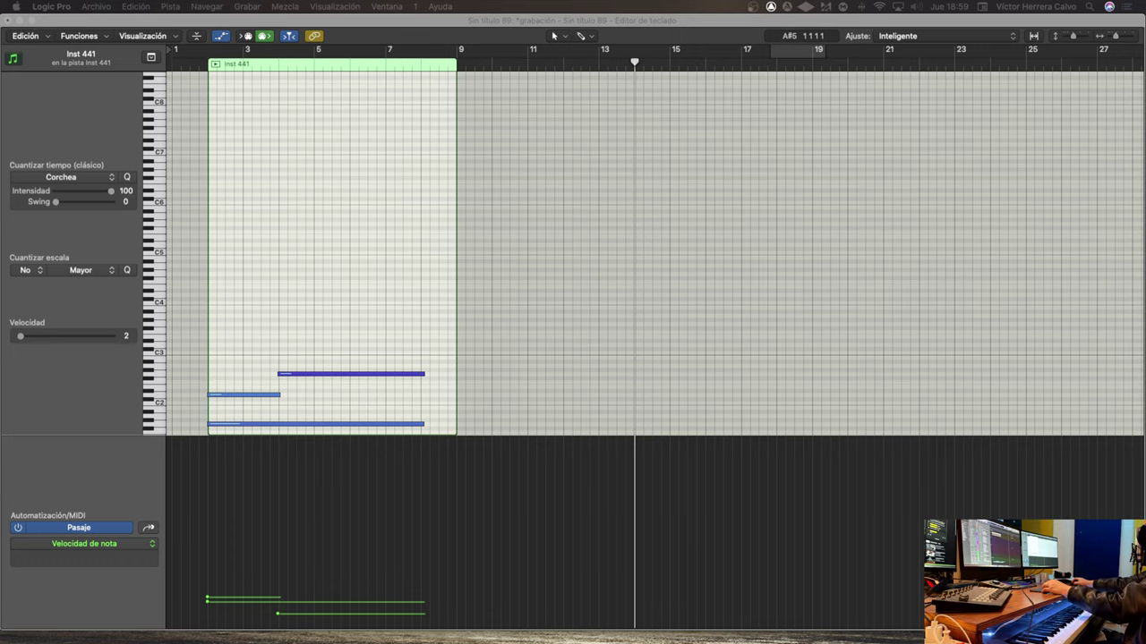
Play the project from the start to listen through the arrangement with the Inst 442 track
{"action": "key", "text": "Down"}
{"action": "key", "text": "Return"}
{"action": "key", "text": "space"}
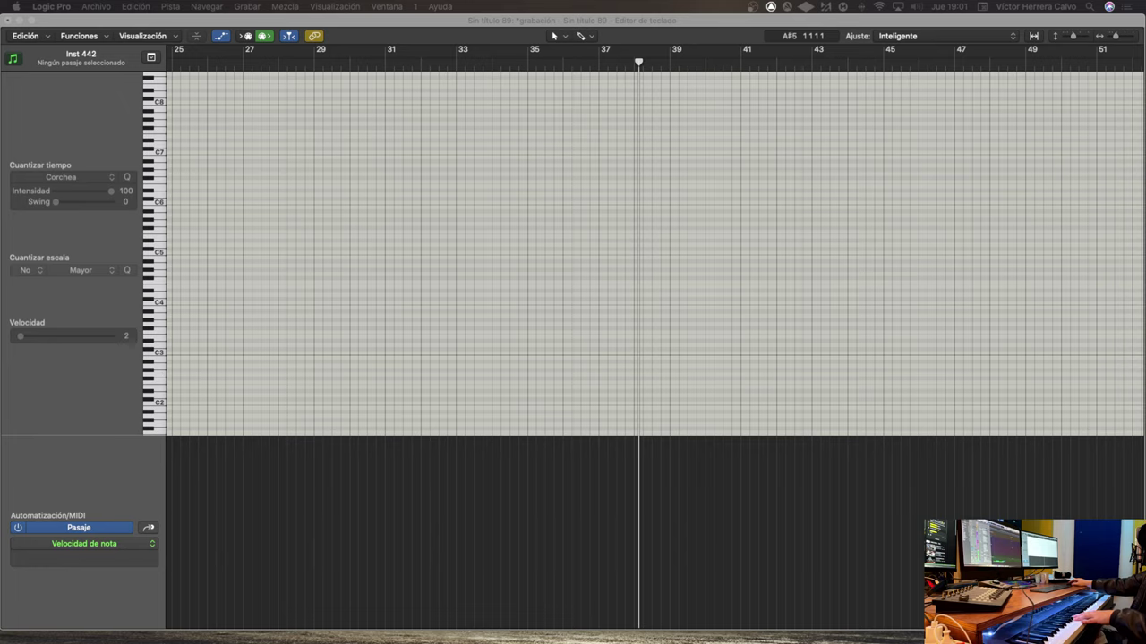
Record a MIDI part on the Inst 442 track from about bar 12 to bar 22, using the Ensemble Sustains notes as reference
{"action": "key", "text": "Return"}
{"action": "key", "text": "r"}
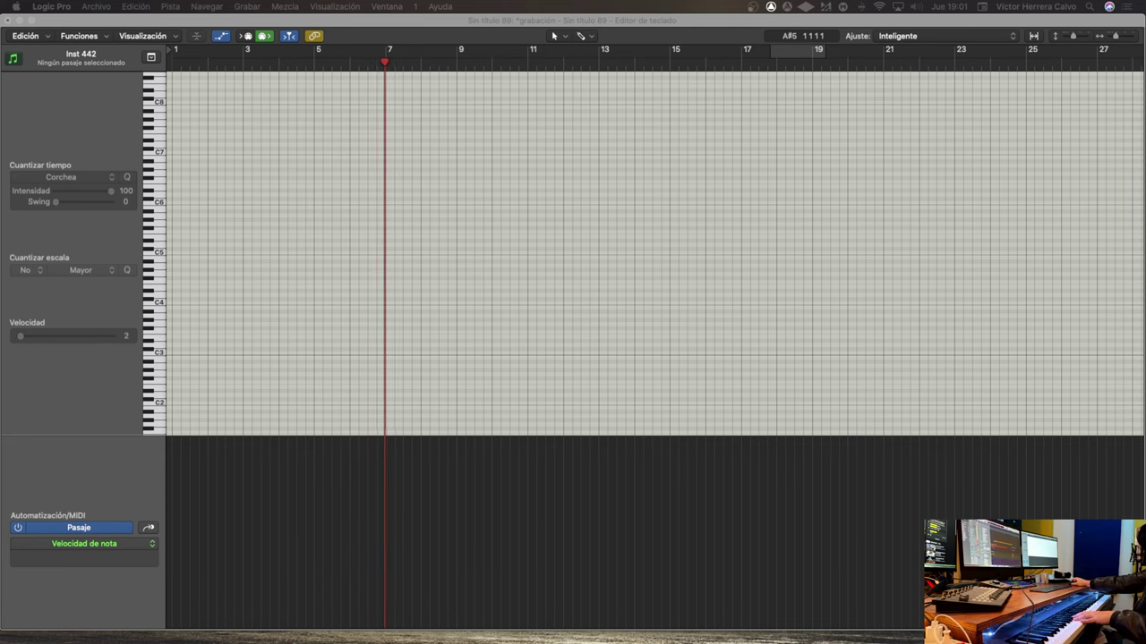
{"action": "key", "text": "Up"}
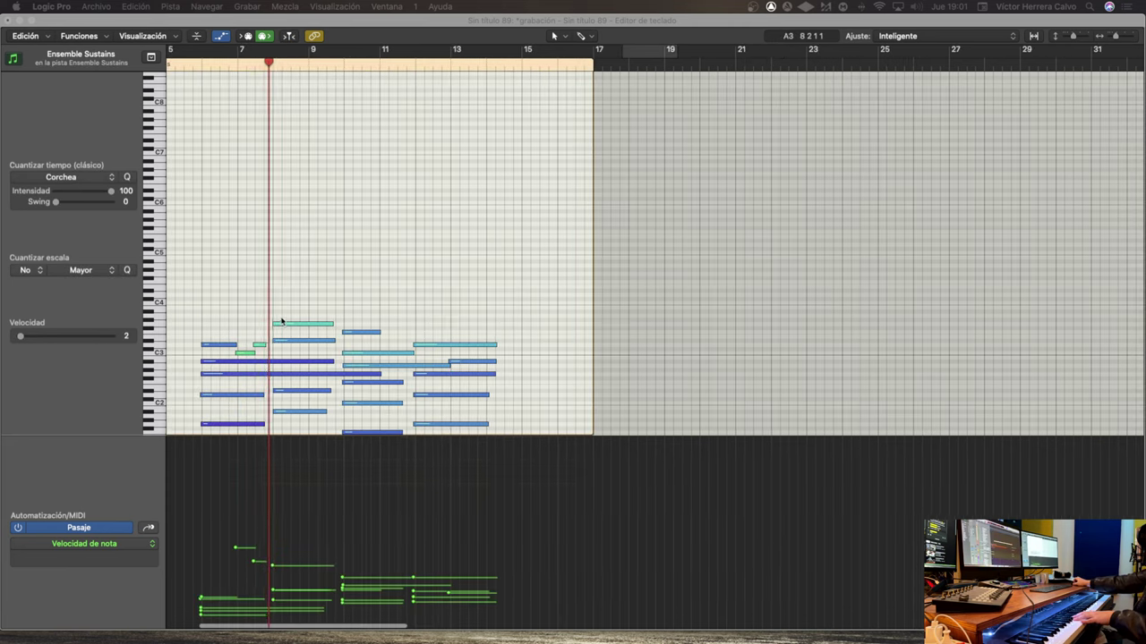
{"action": "scroll", "coordinate": [349, 322], "scroll_direction": "down", "scroll_amount": 4}
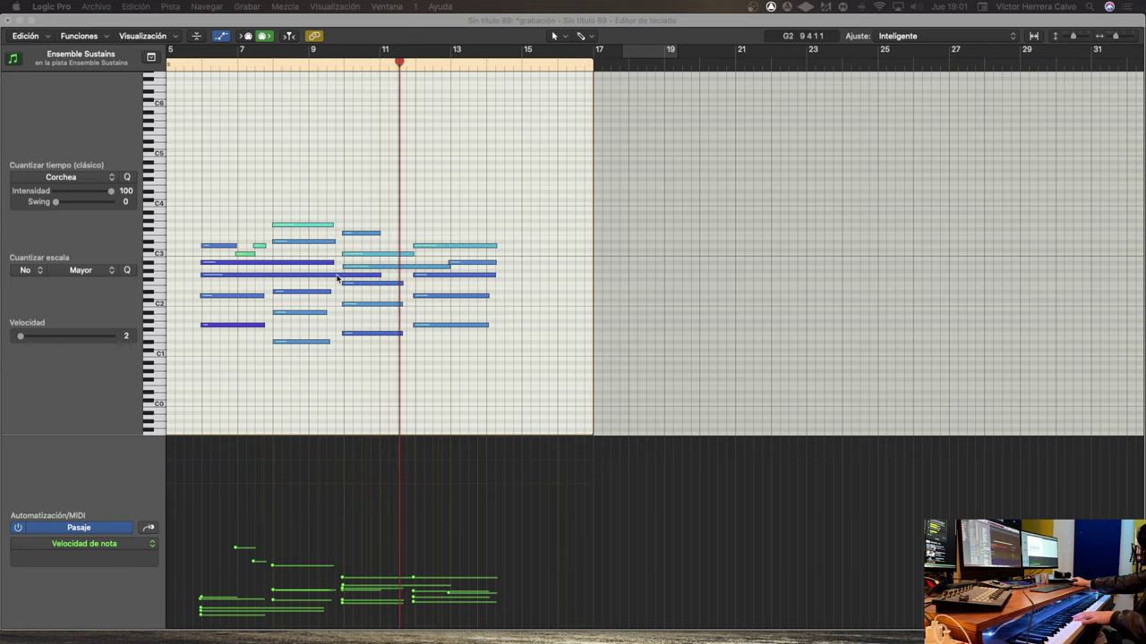
{"action": "left_click", "coordinate": [338, 279]}
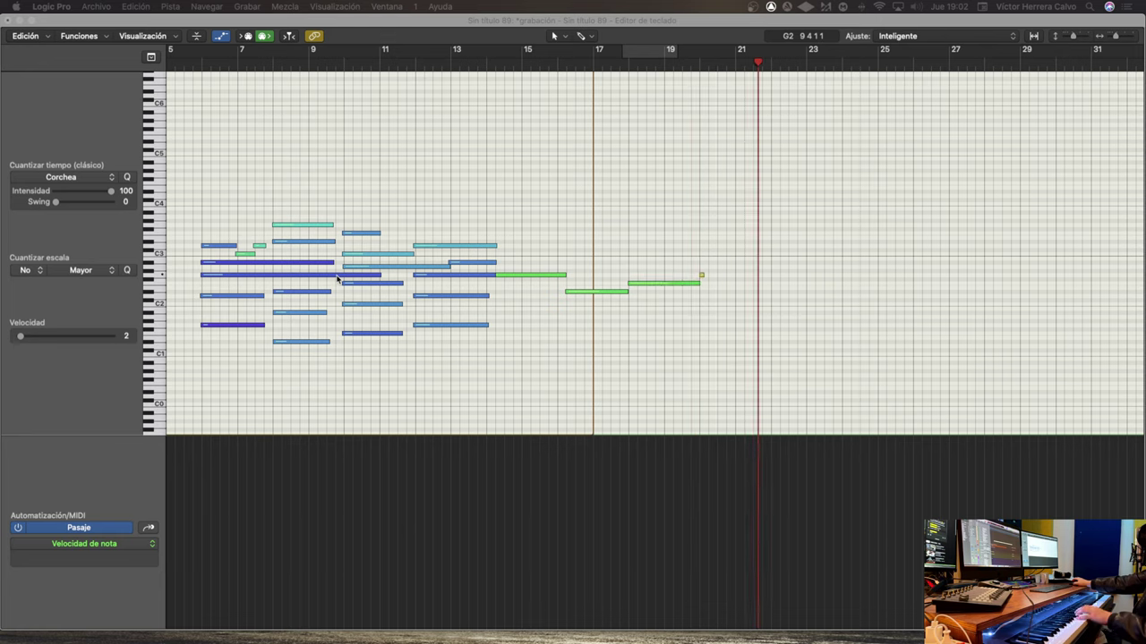
{"action": "key", "text": "space"}
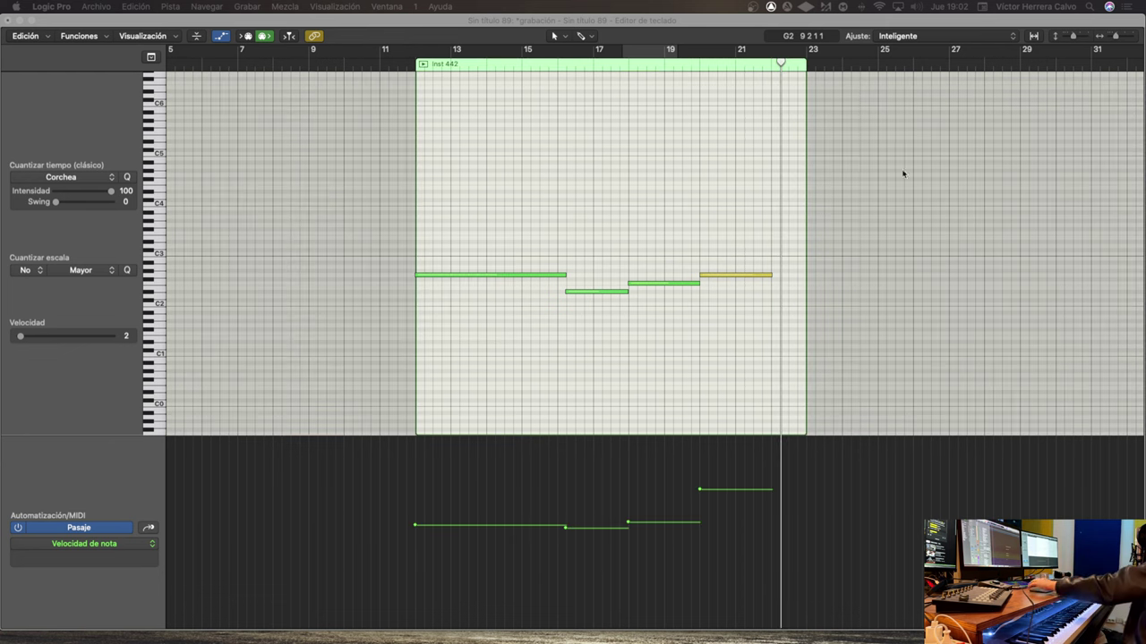
Quantize the recorded notes of the Inst 442 region in the piano roll
{"action": "right_click", "coordinate": [663, 171]}
{"action": "left_click", "coordinate": [696, 218]}
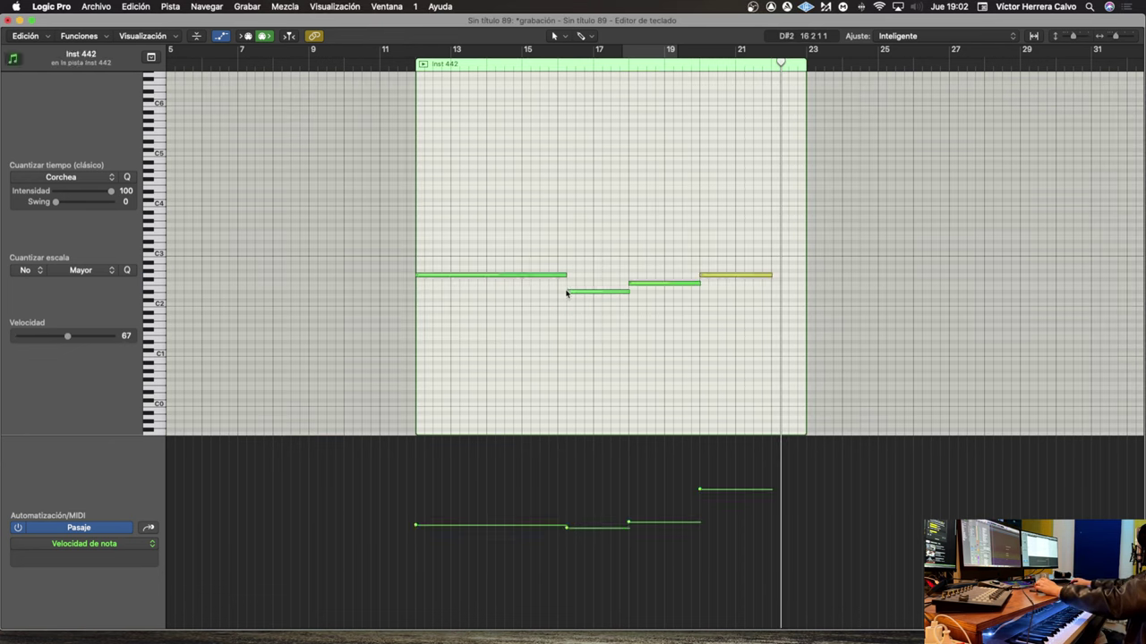
{"action": "left_click_drag", "start_coordinate": [567, 292], "coordinate": [571, 352]}
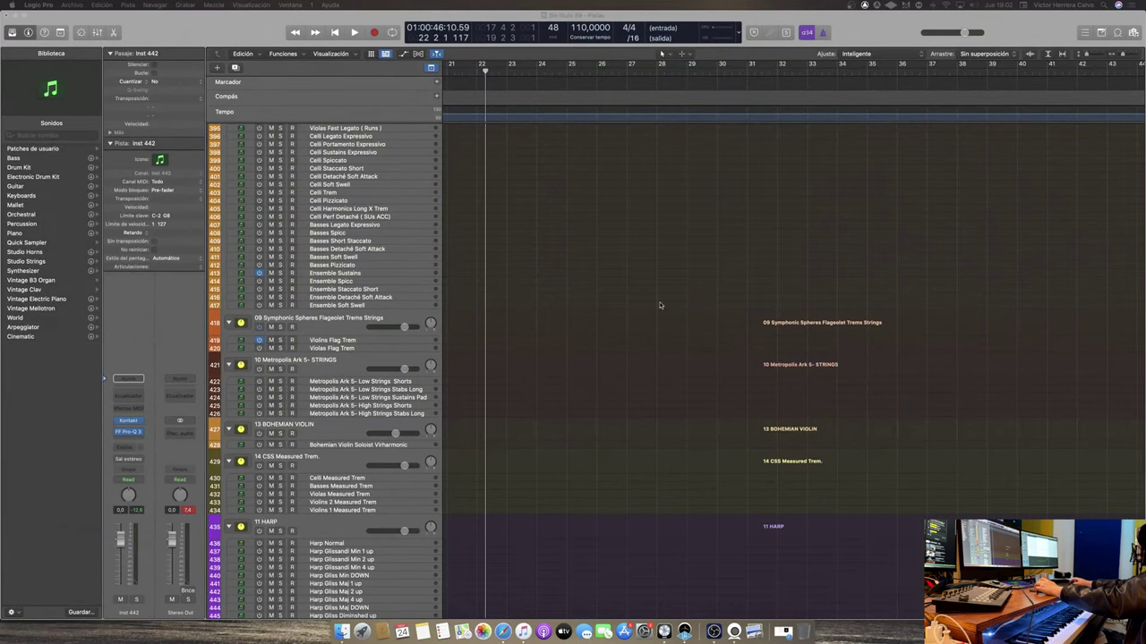
Check the AVA - EMINENCE Pulses patch in the Inst 442 track's Kontakt instrument and its list of pulse sounds, keeping Basic Saw Pluck
{"action": "scroll", "coordinate": [833, 360], "scroll_direction": "down", "scroll_amount": 10}
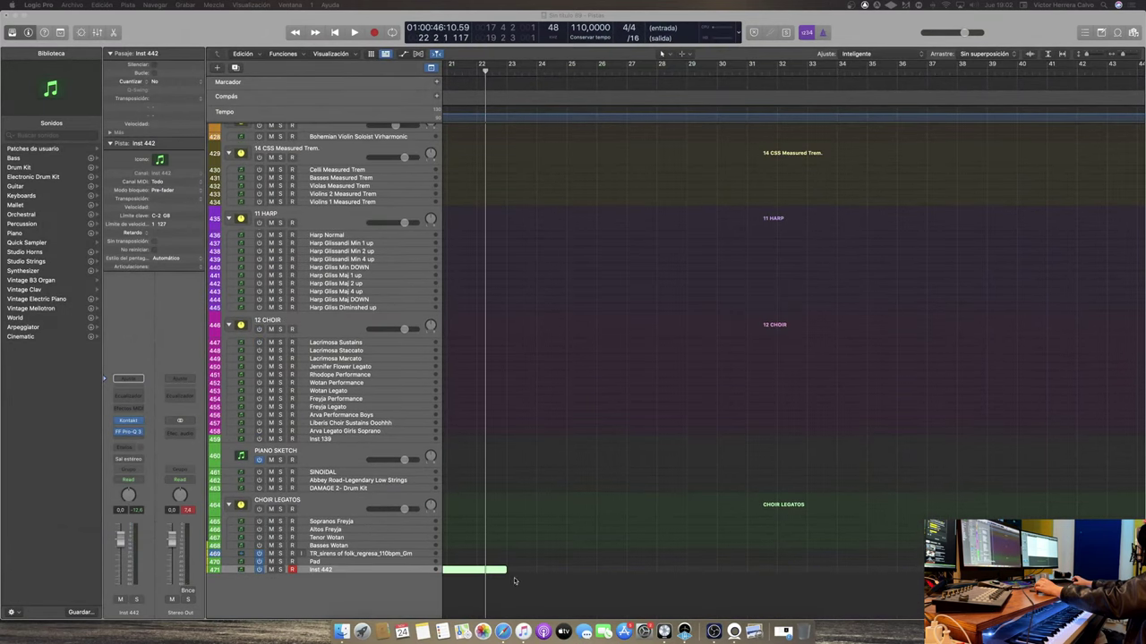
{"action": "left_click", "coordinate": [128, 421]}
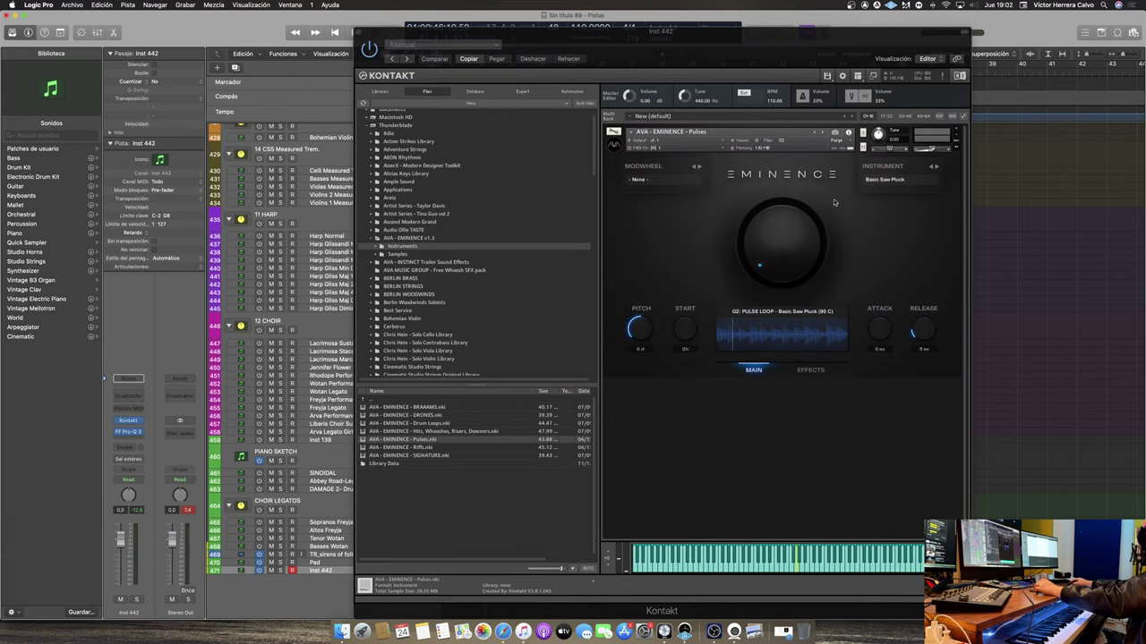
{"action": "left_click", "coordinate": [615, 148]}
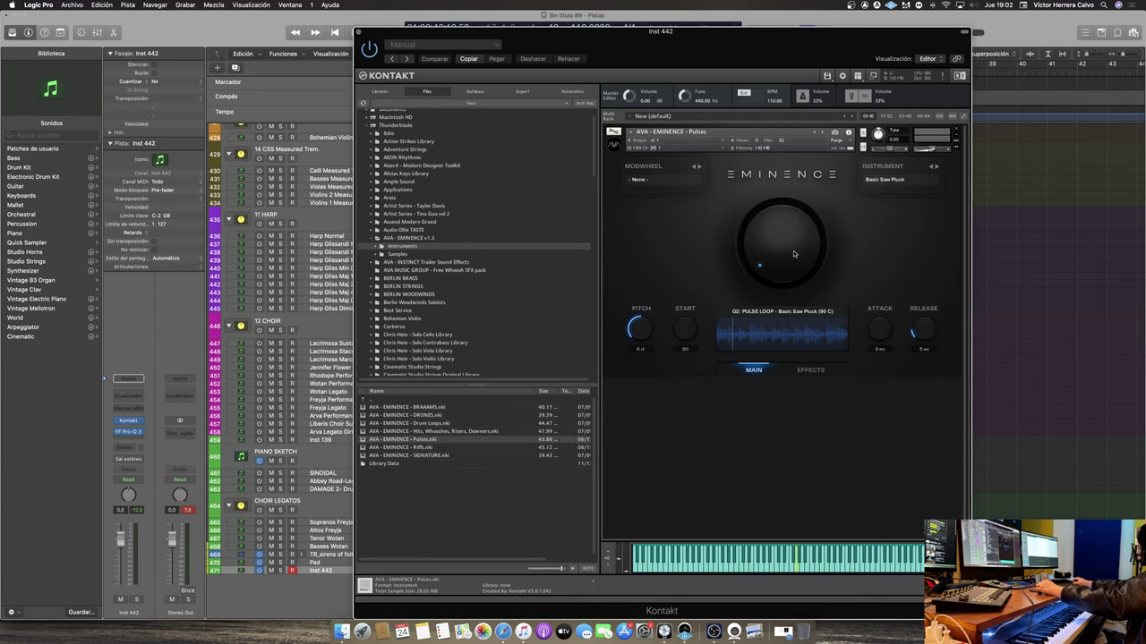
{"action": "left_click", "coordinate": [905, 182]}
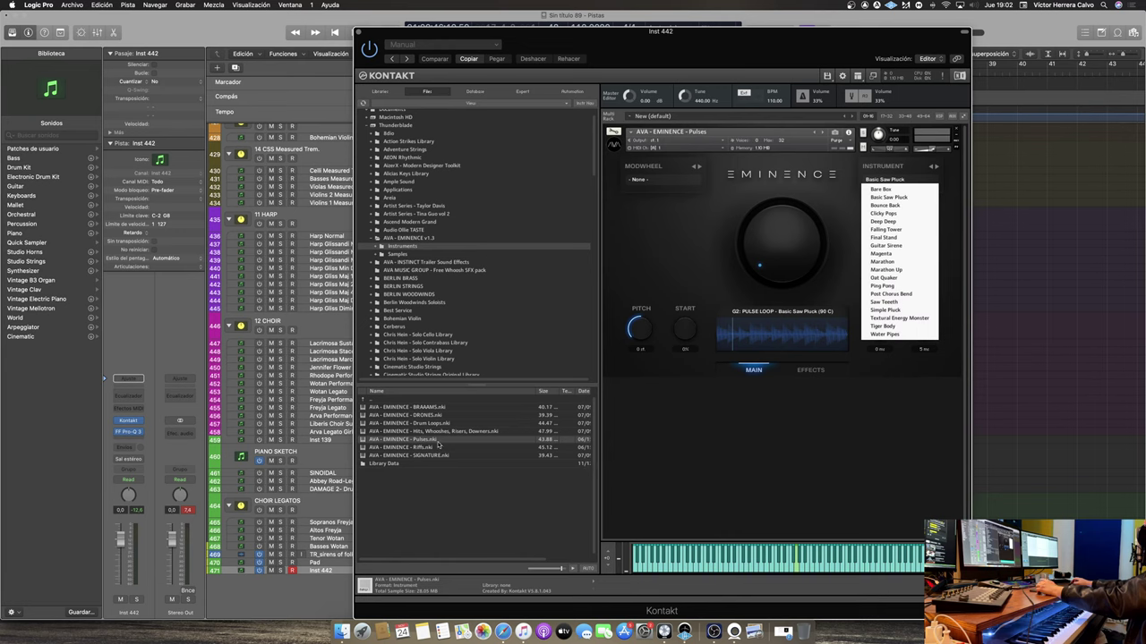
{"action": "left_click", "coordinate": [899, 198]}
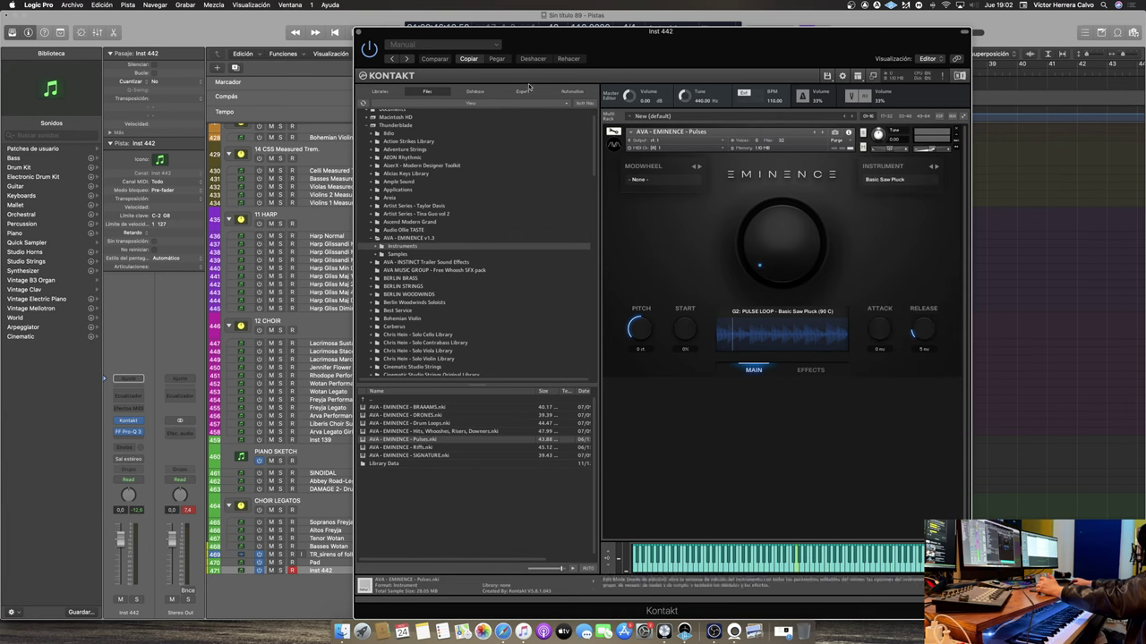
{"action": "left_click", "coordinate": [360, 32]}
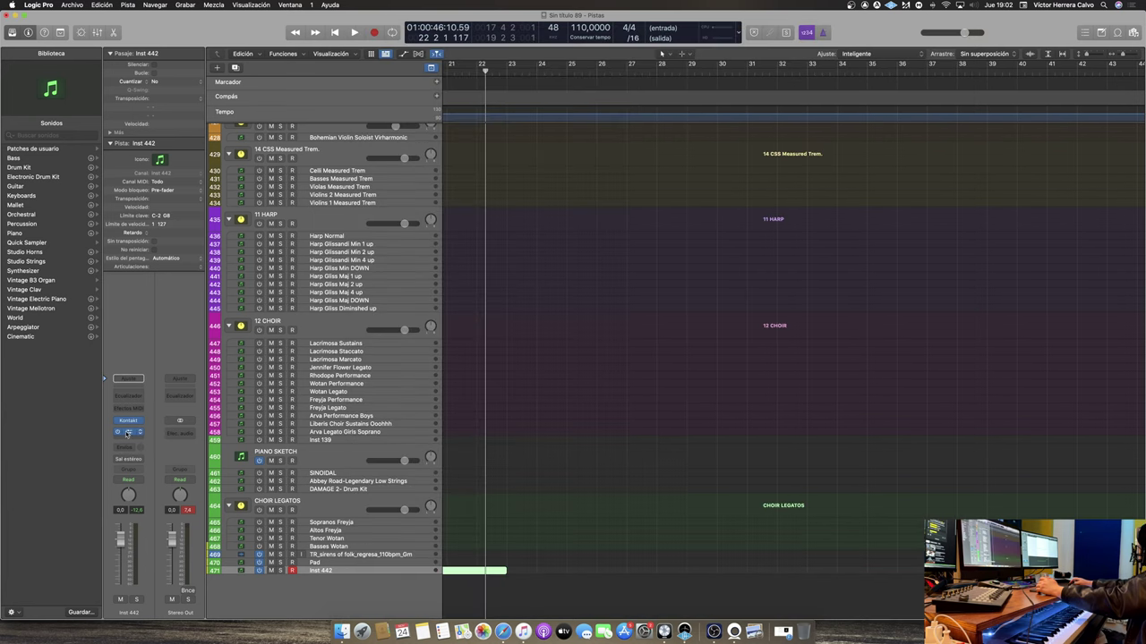
Bypass and re-enable the high-cut band in the Inst 442 track's Pro-Q 3 equalizer to compare the sound, and close the plug-in
{"action": "left_click", "coordinate": [127, 432]}
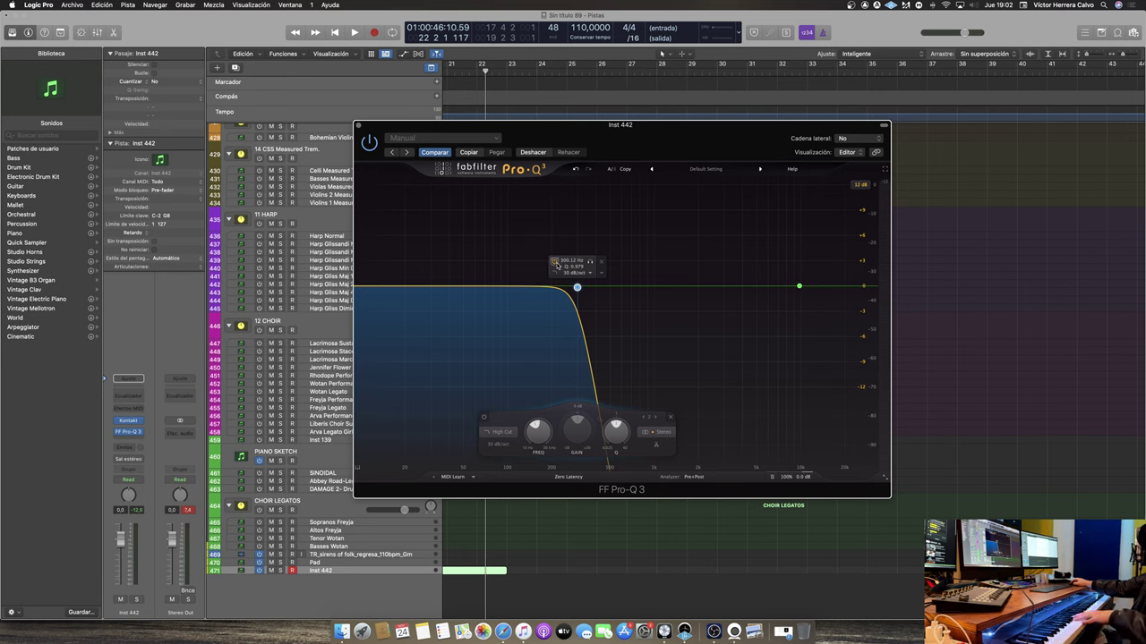
{"action": "left_click", "coordinate": [555, 262]}
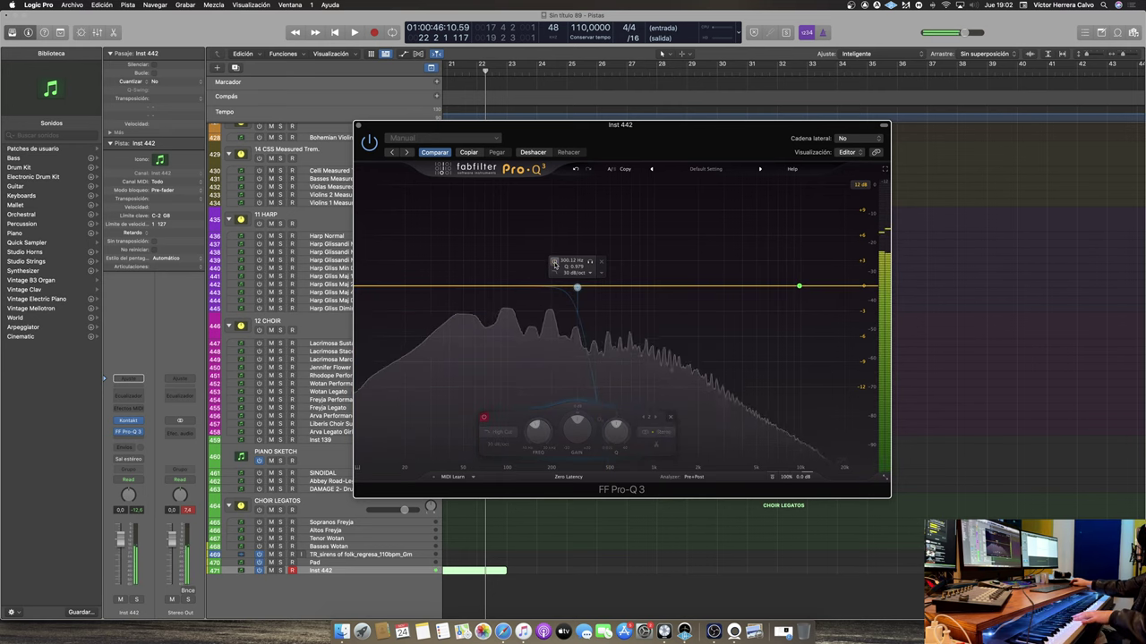
{"action": "left_click", "coordinate": [554, 262]}
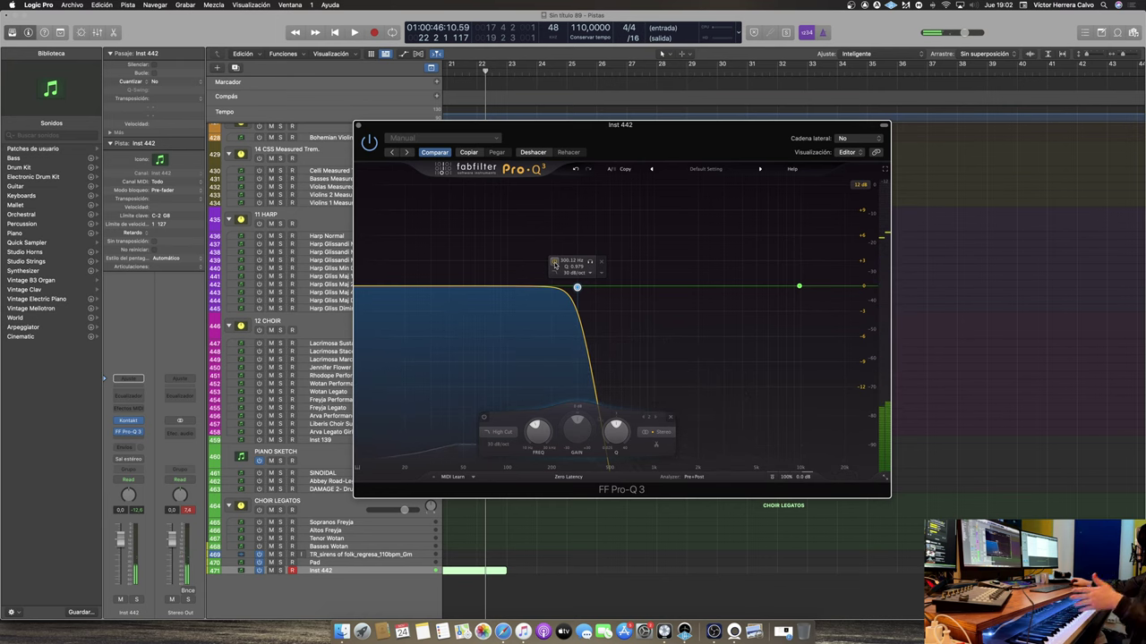
{"action": "left_click", "coordinate": [362, 125]}
Paste a copy of the first TR_sirens of folk_regresa vocal region at about bar 12 on the same track
{"action": "scroll", "coordinate": [488, 351], "scroll_direction": "right", "scroll_amount": 1}
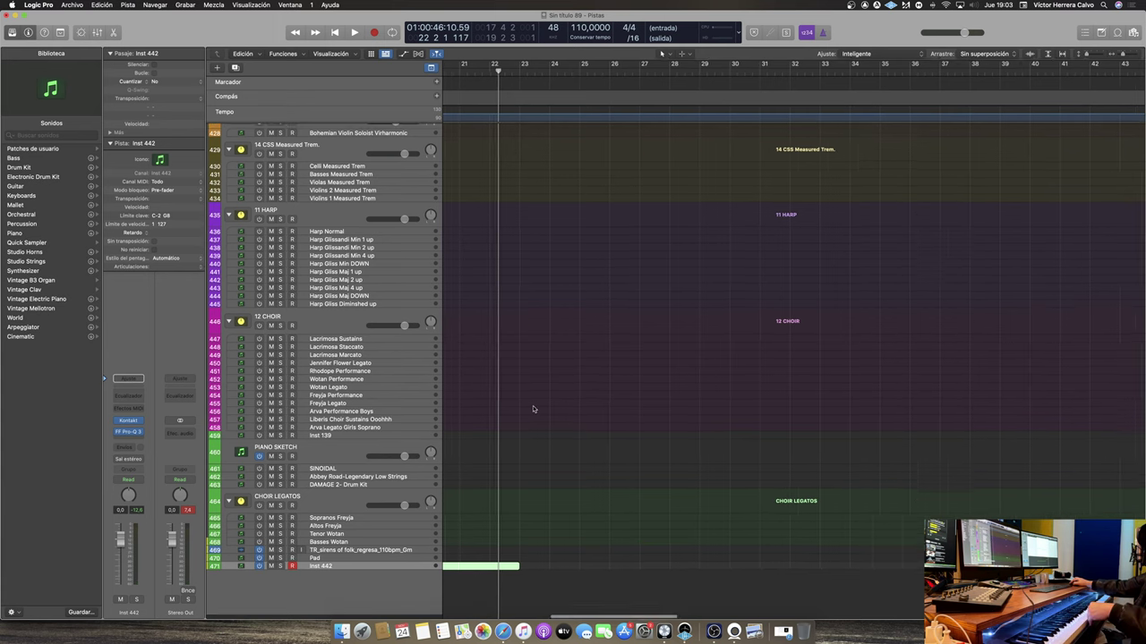
{"action": "scroll", "coordinate": [537, 412], "scroll_direction": "left", "scroll_amount": 10}
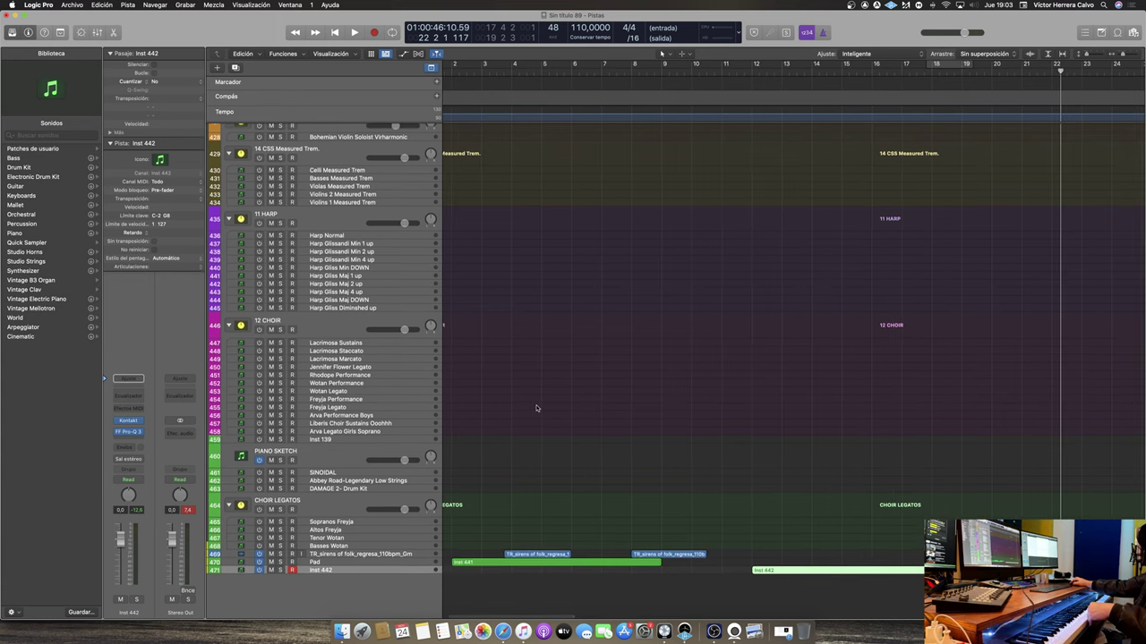
{"action": "left_click", "coordinate": [381, 555]}
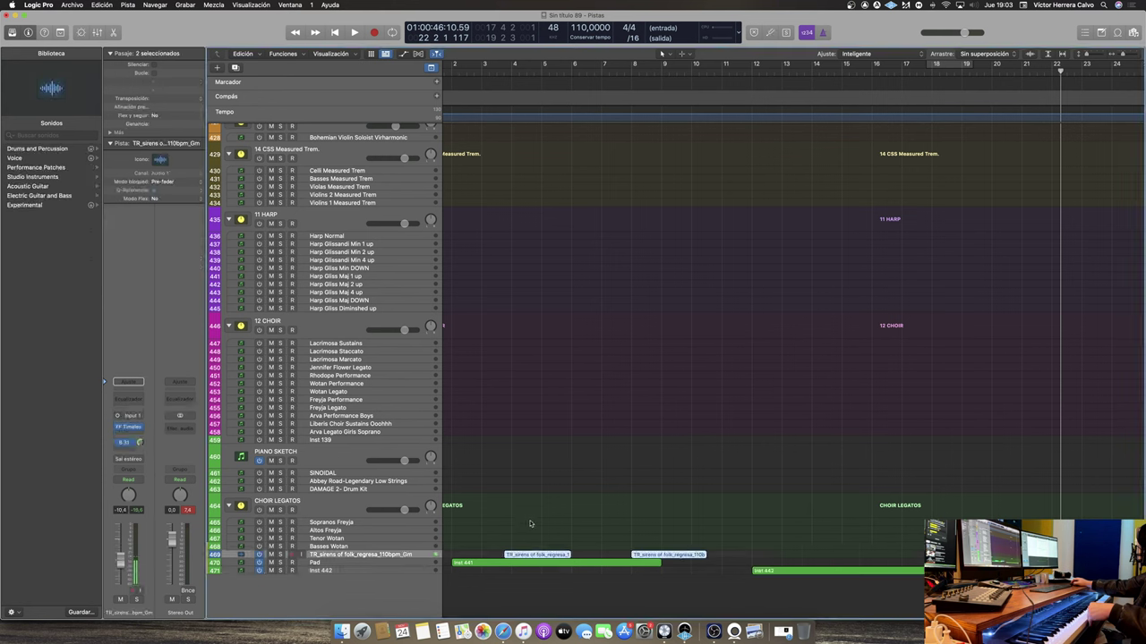
{"action": "left_click", "coordinate": [562, 554]}
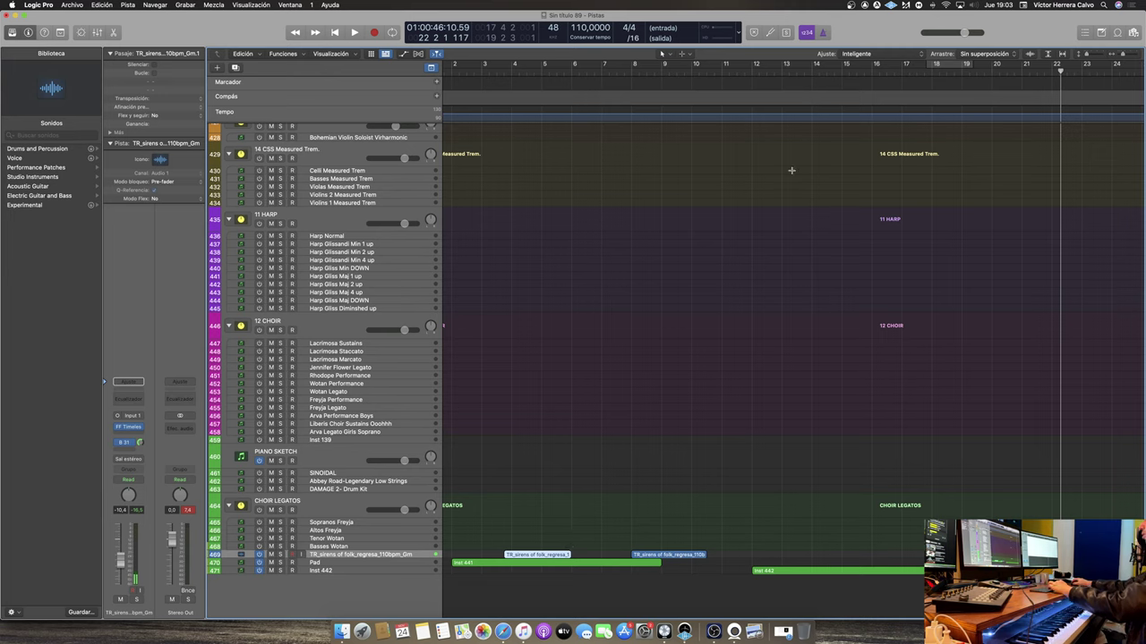
{"action": "left_click", "coordinate": [760, 77]}
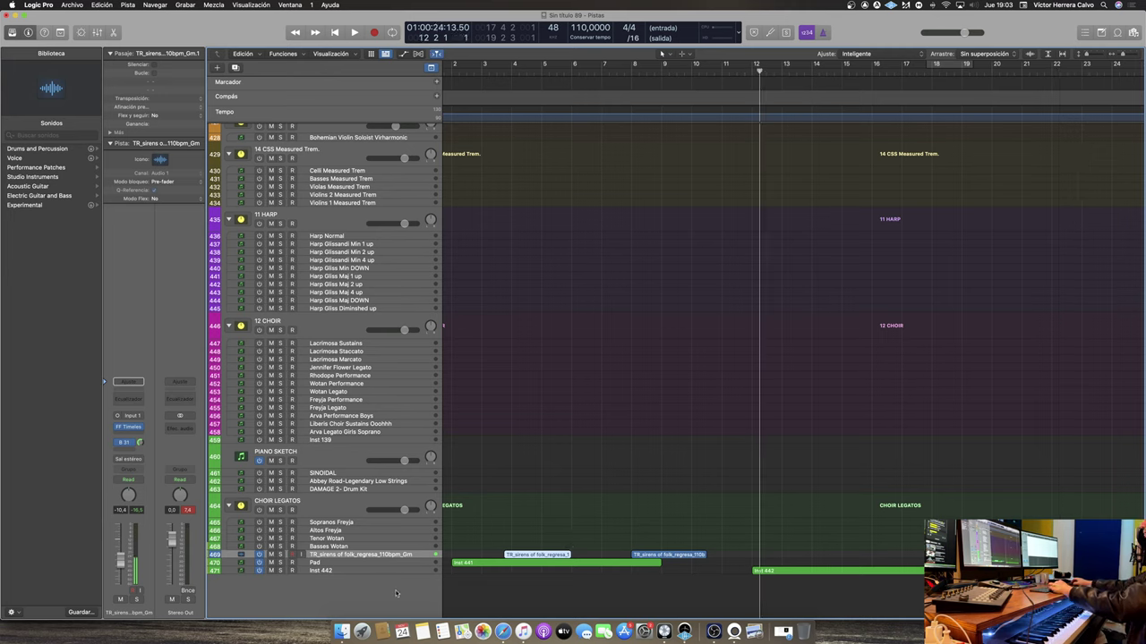
{"action": "key", "text": "super+v"}
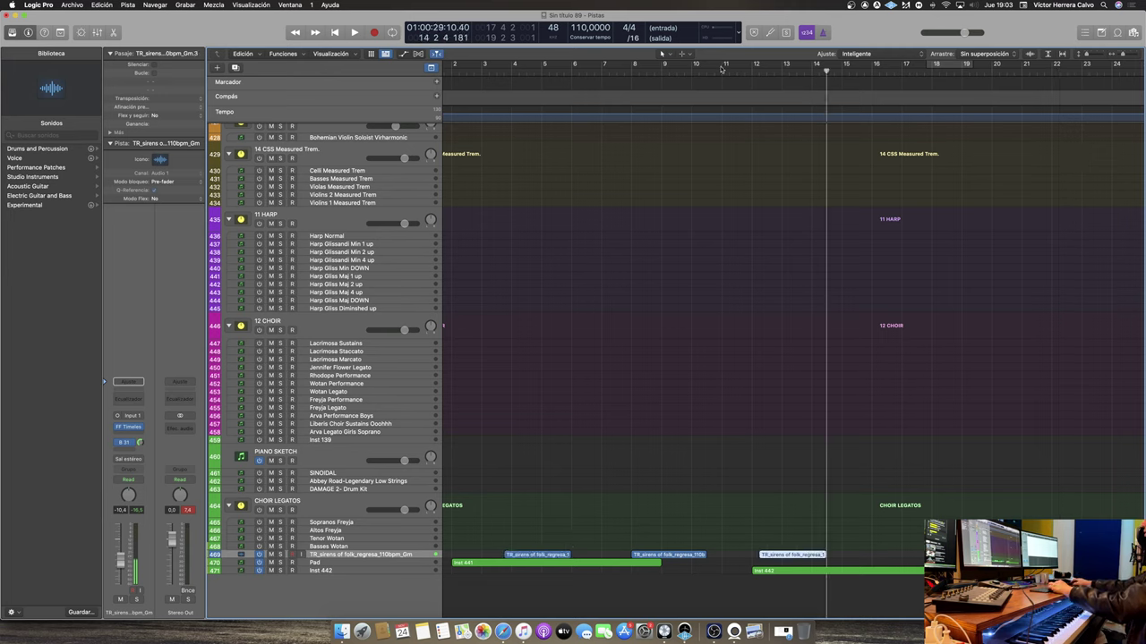
Play from about bar 9 and move the copied vocal region to just before bar 16 while listening
{"action": "double_click", "coordinate": [691, 71]}
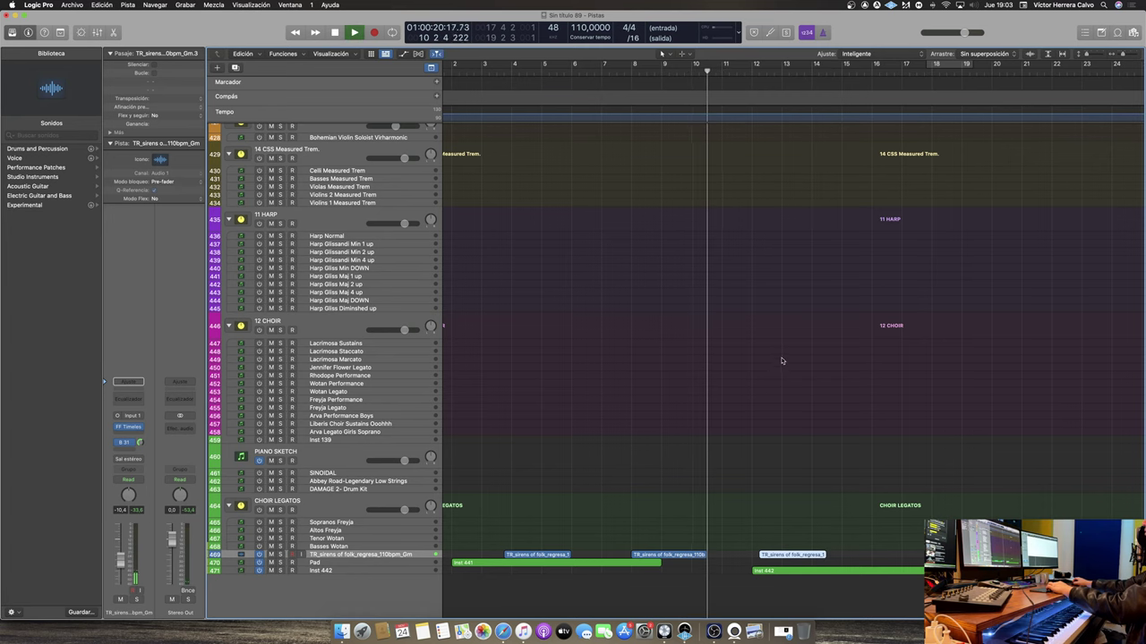
{"action": "key", "text": "space"}
{"action": "key", "text": "space"}
{"action": "left_click", "coordinate": [732, 575]}
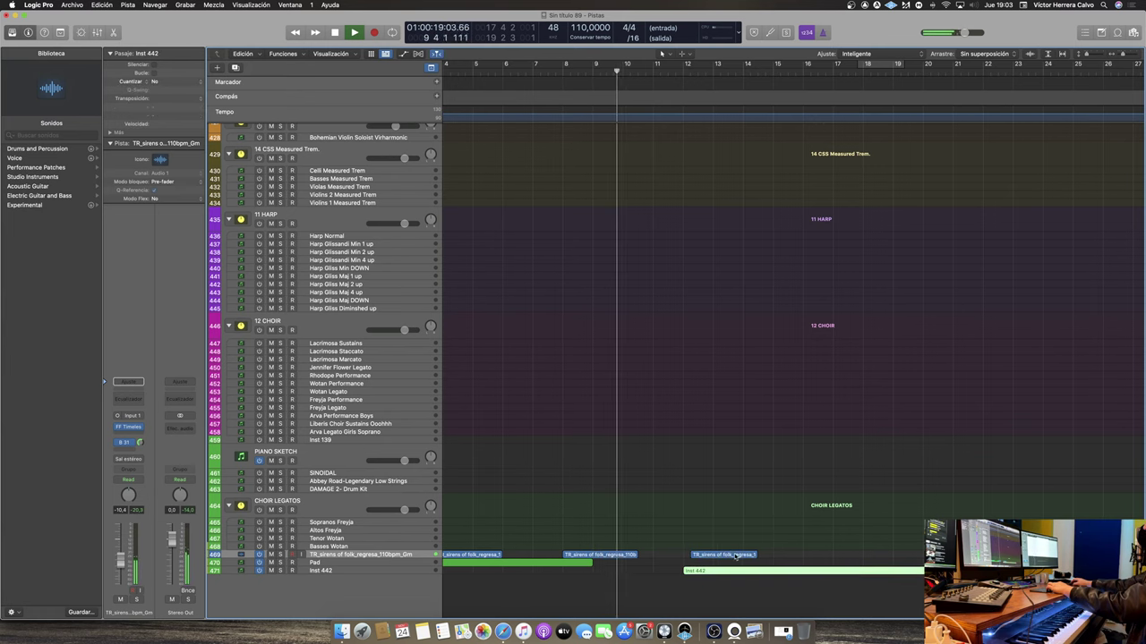
{"action": "left_click", "coordinate": [735, 555]}
{"action": "left_click_drag", "start_coordinate": [734, 555], "coordinate": [798, 555]}
{"action": "left_click", "coordinate": [886, 571]}
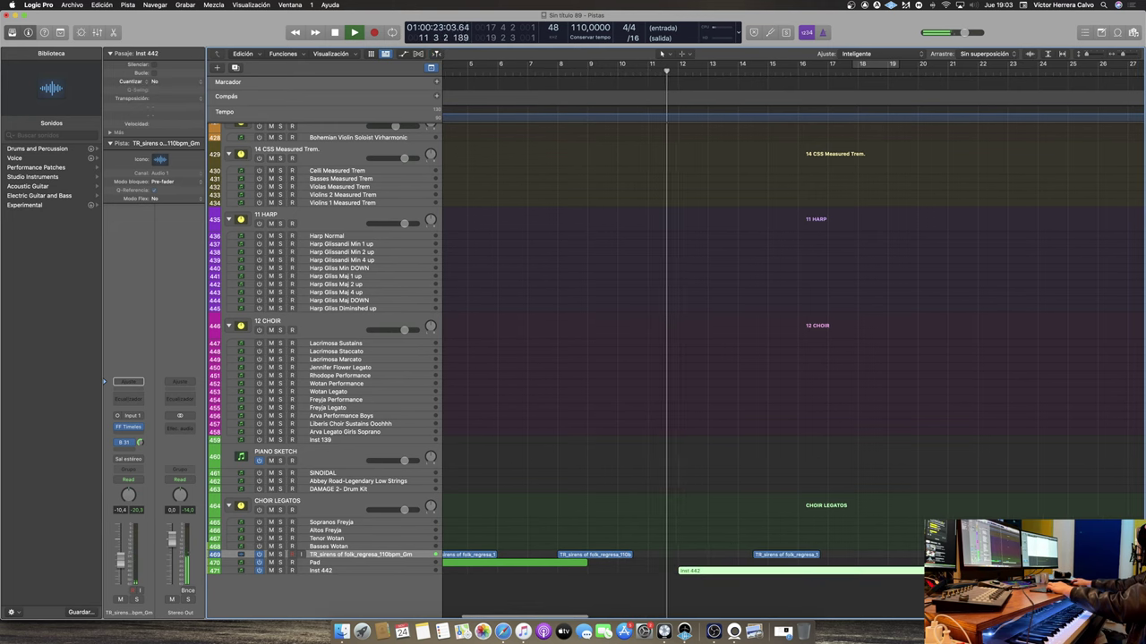
{"action": "scroll", "coordinate": [814, 164], "scroll_direction": "down", "scroll_amount": 1}
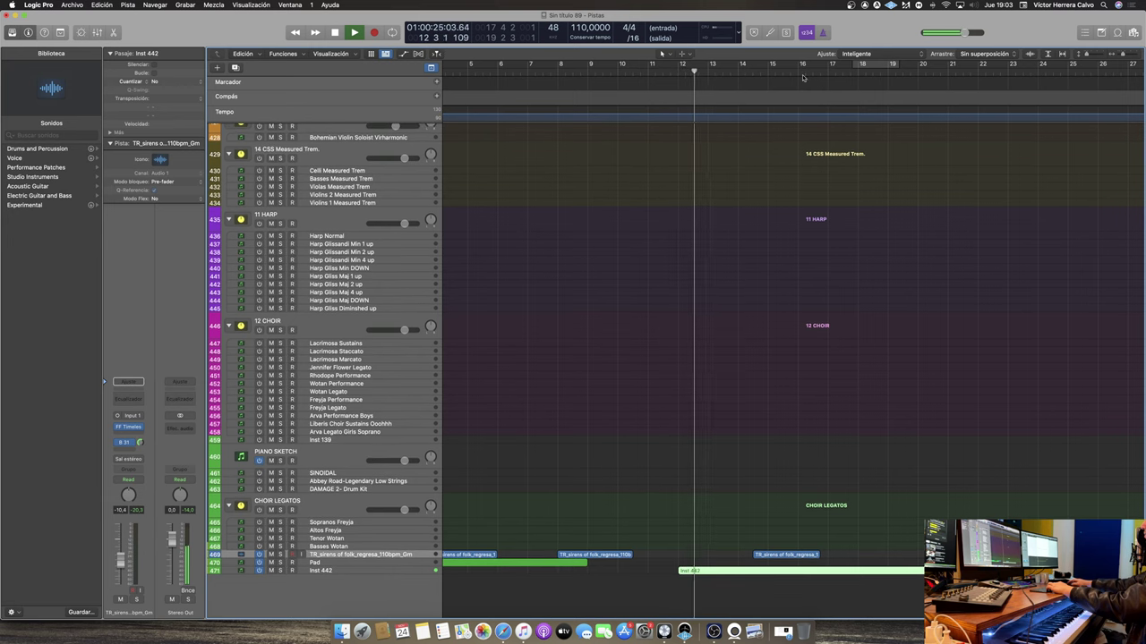
{"action": "left_click_drag", "start_coordinate": [798, 559], "coordinate": [837, 558]}
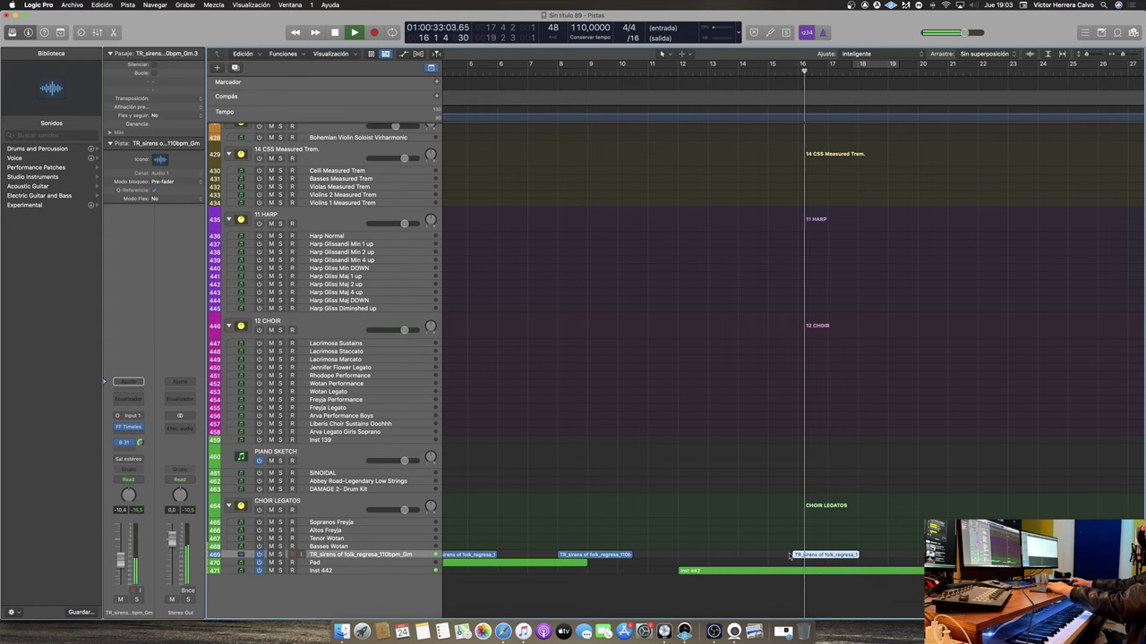
{"action": "key", "text": "space"}
Nudge the third TR_sirens of folk_regresa vocal region slightly earlier so that it starts just before bar 16
{"action": "key", "text": "super+Right"}
{"action": "key", "text": "super+Right"}
{"action": "key", "text": "super+Right"}
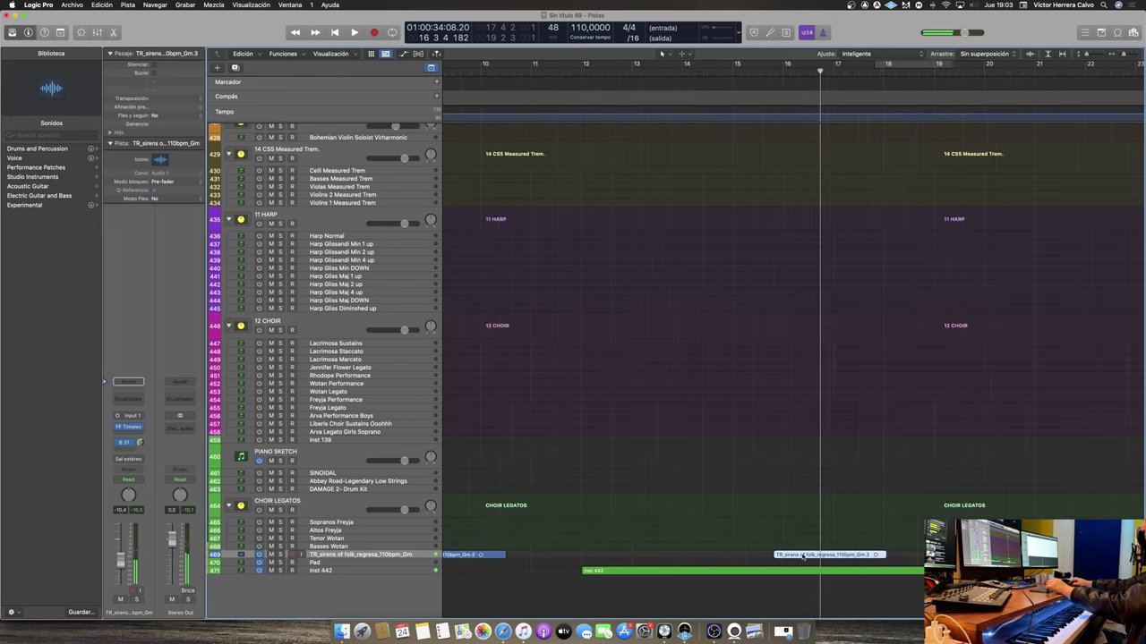
{"action": "key", "text": "super+Down"}
{"action": "key", "text": "super+Down"}
{"action": "key", "text": "super+Down"}
{"action": "key", "text": "super+Down"}
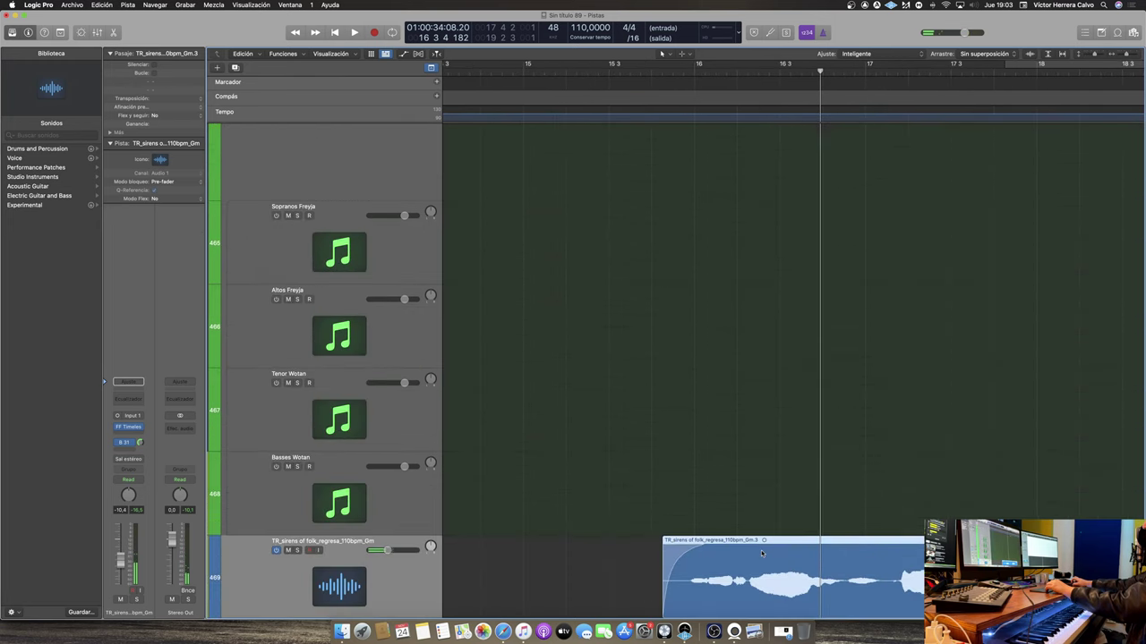
{"action": "left_click", "coordinate": [702, 74]}
{"action": "scroll", "coordinate": [766, 573], "scroll_direction": "down", "scroll_amount": 1}
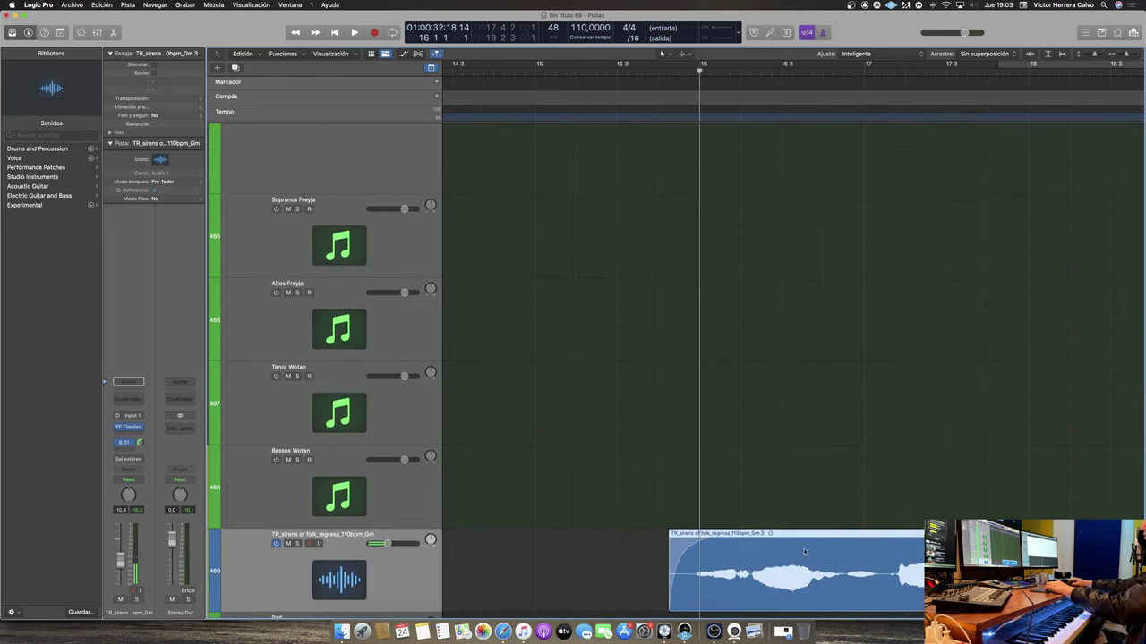
{"action": "left_click_drag", "start_coordinate": [780, 570], "coordinate": [768, 570]}
Play from about bar 15 to check the timing of the nudged vocal region, and stop after it ends
{"action": "double_click", "coordinate": [616, 75]}
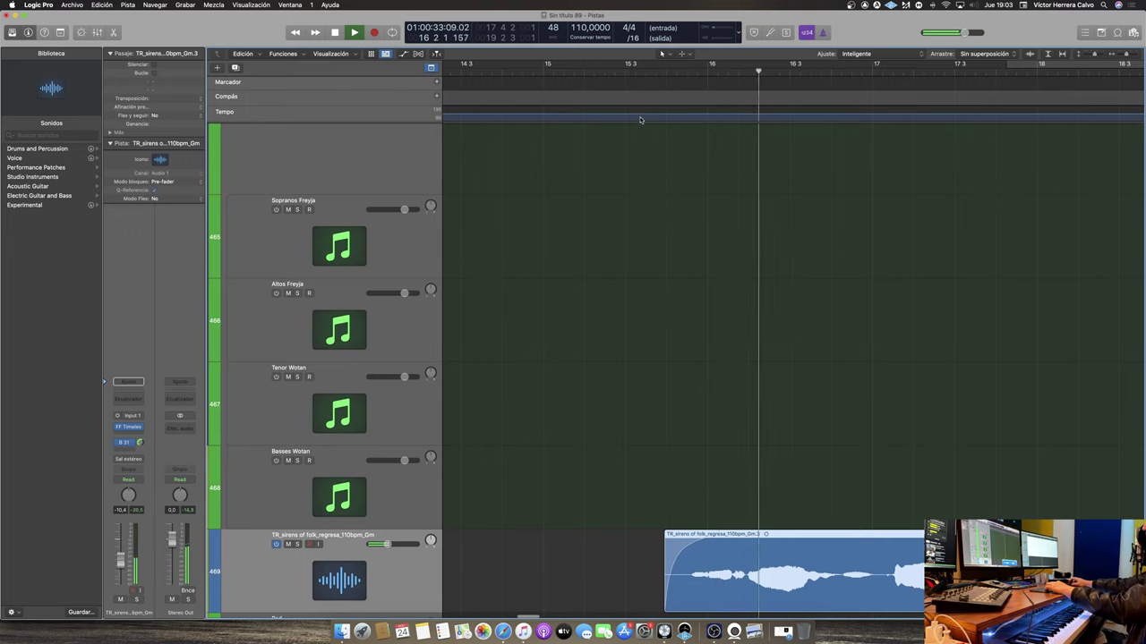
{"action": "scroll", "coordinate": [640, 134], "scroll_direction": "down", "scroll_amount": 1}
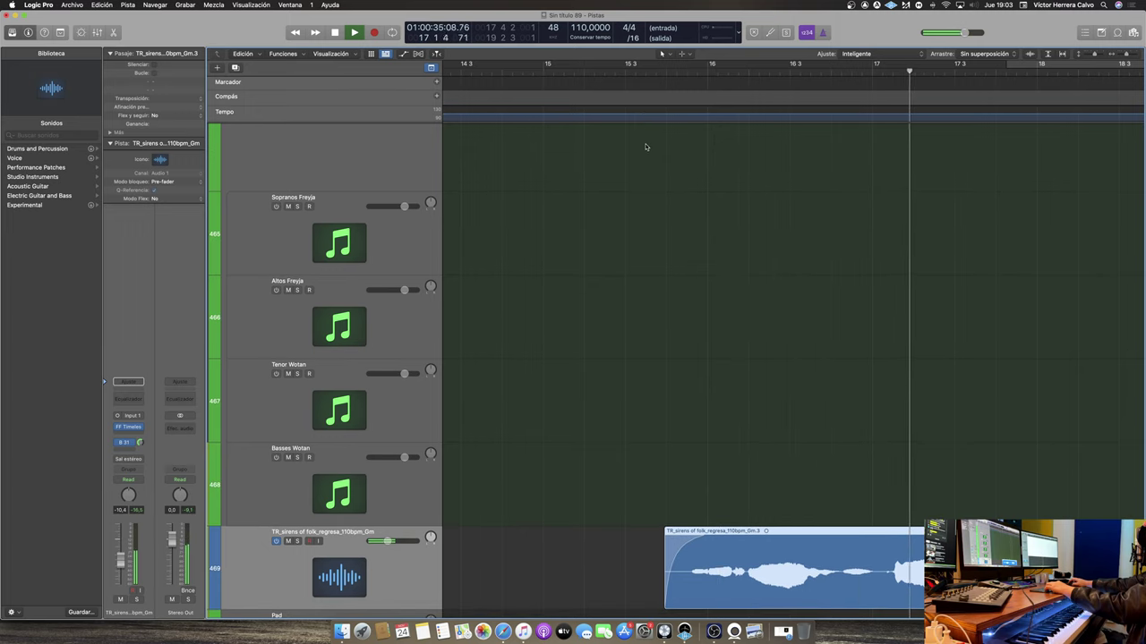
{"action": "left_click", "coordinate": [810, 250], "text": "ctrl+alt"}
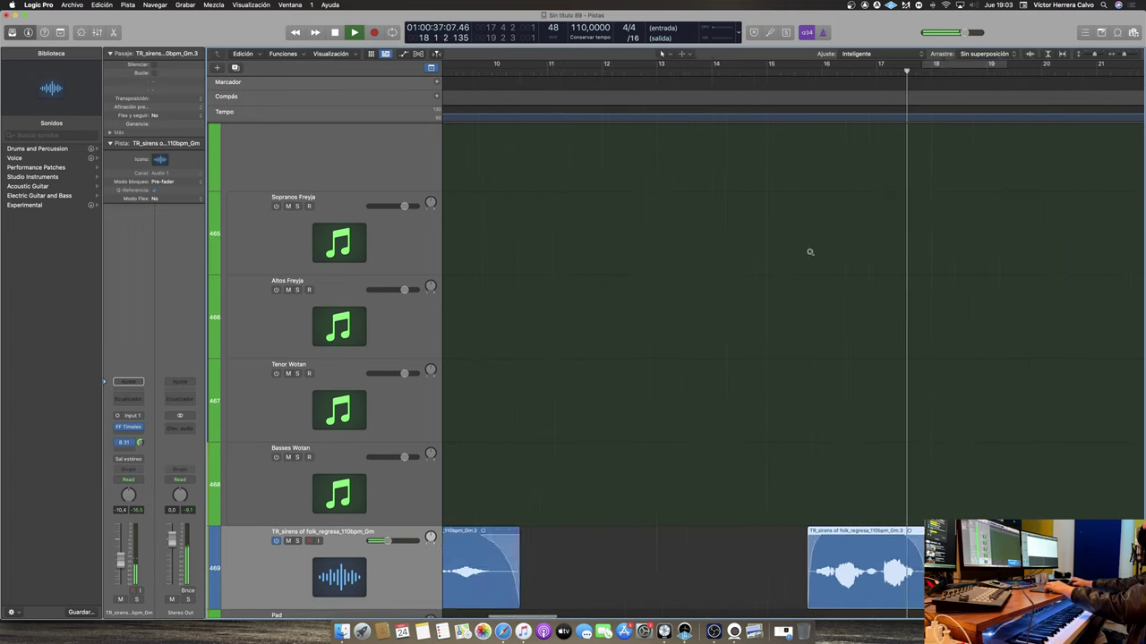
{"action": "left_click", "coordinate": [809, 251], "text": "ctrl+alt"}
{"action": "key", "text": "space"}
{"action": "left_click", "coordinate": [689, 257], "text": "ctrl+alt"}
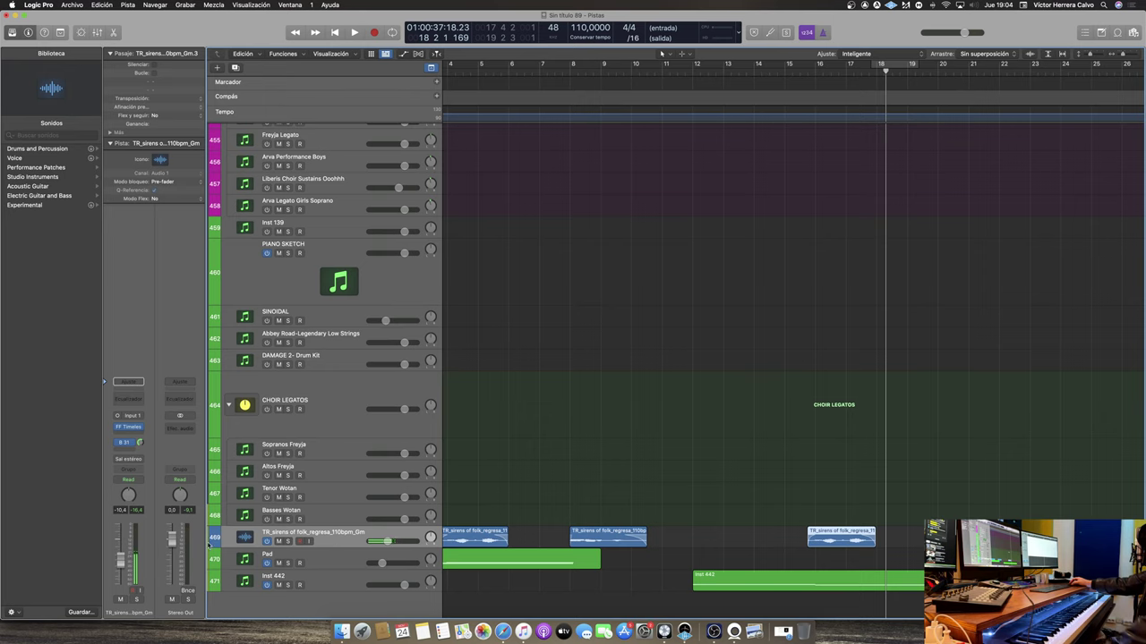
Enable the equalizer in the effects of the Inst 442 track's EMINENCE Pulses patch and close the instrument
{"action": "left_click", "coordinate": [327, 581]}
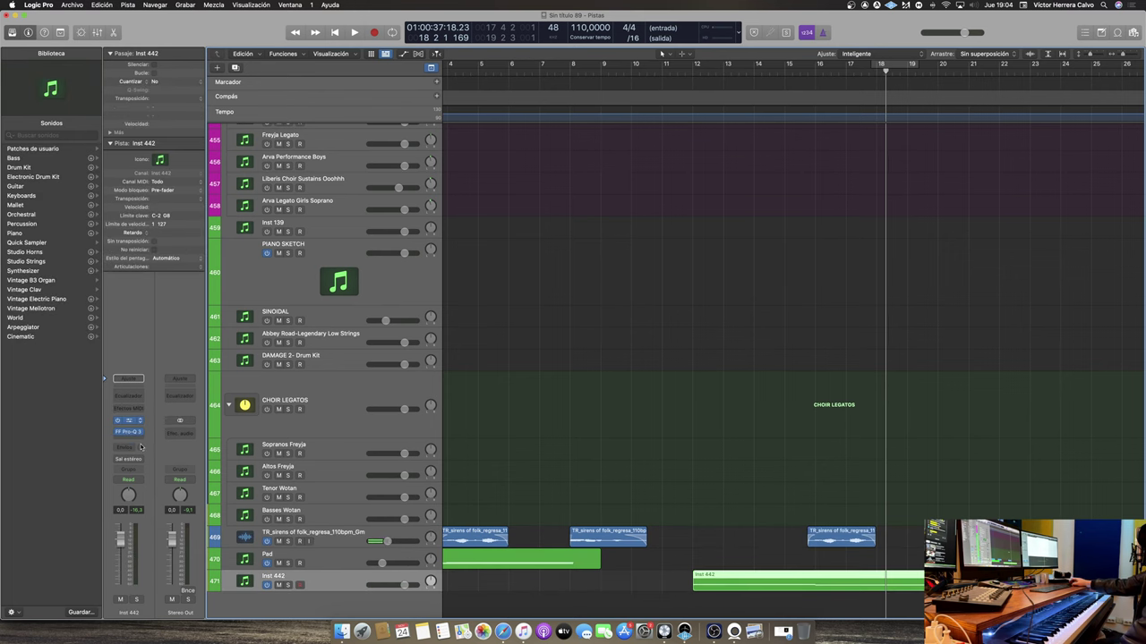
{"action": "left_click", "coordinate": [130, 420]}
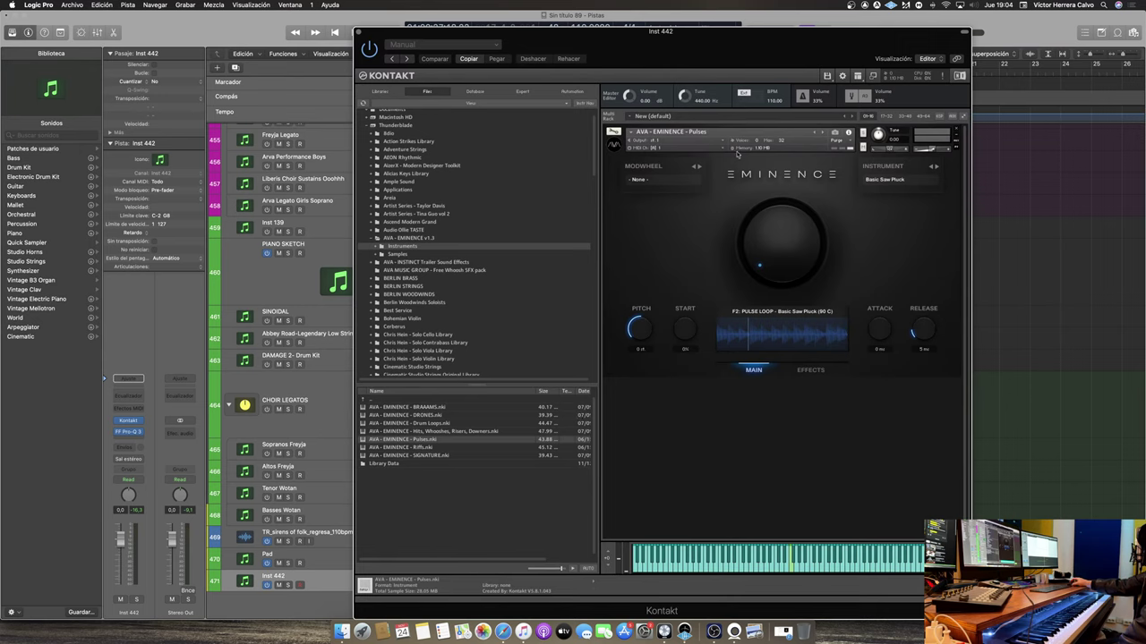
{"action": "left_click", "coordinate": [811, 370]}
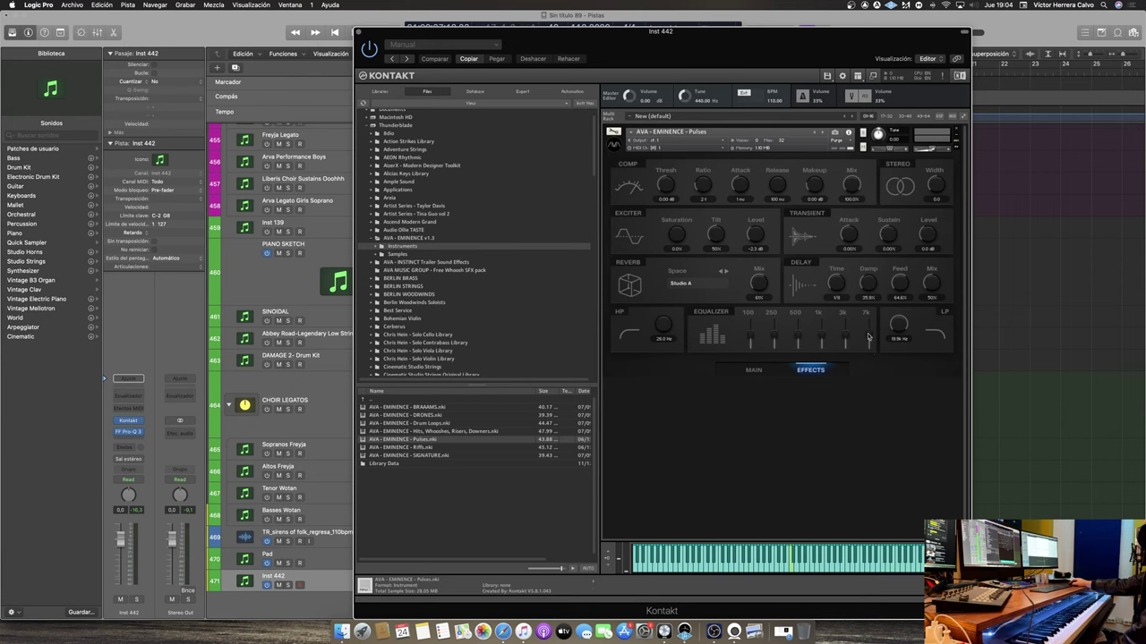
{"action": "mouse_move", "coordinate": [869, 338]}
{"action": "left_mouse_down"}
{"action": "mouse_move", "coordinate": [872, 312]}
{"action": "mouse_move", "coordinate": [874, 337]}
{"action": "left_mouse_up"}
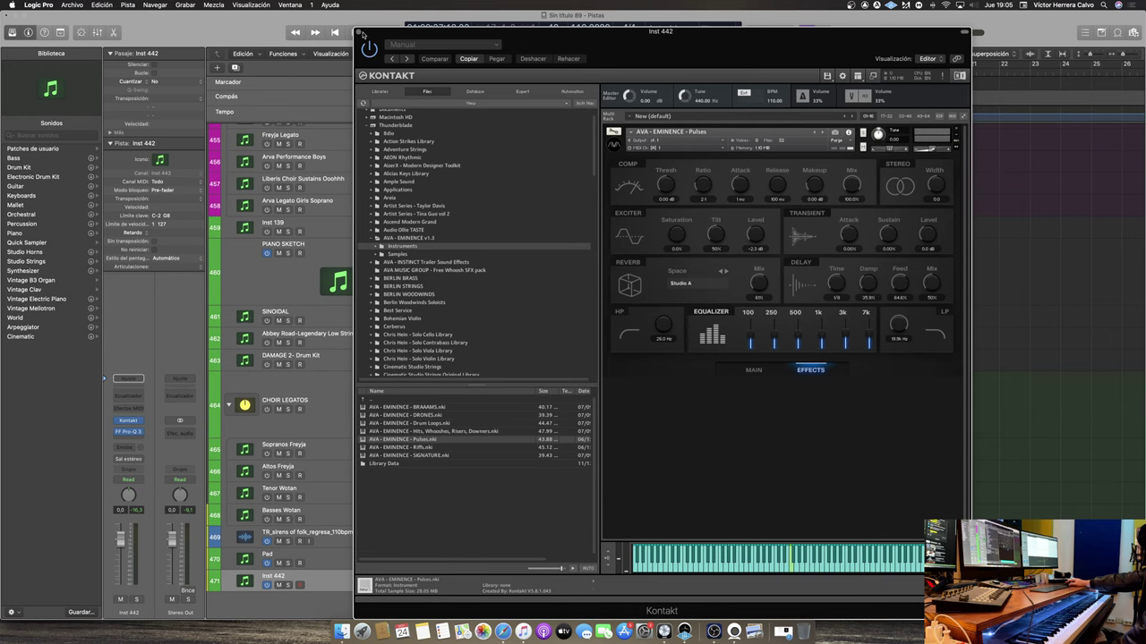
{"action": "left_click", "coordinate": [359, 33]}
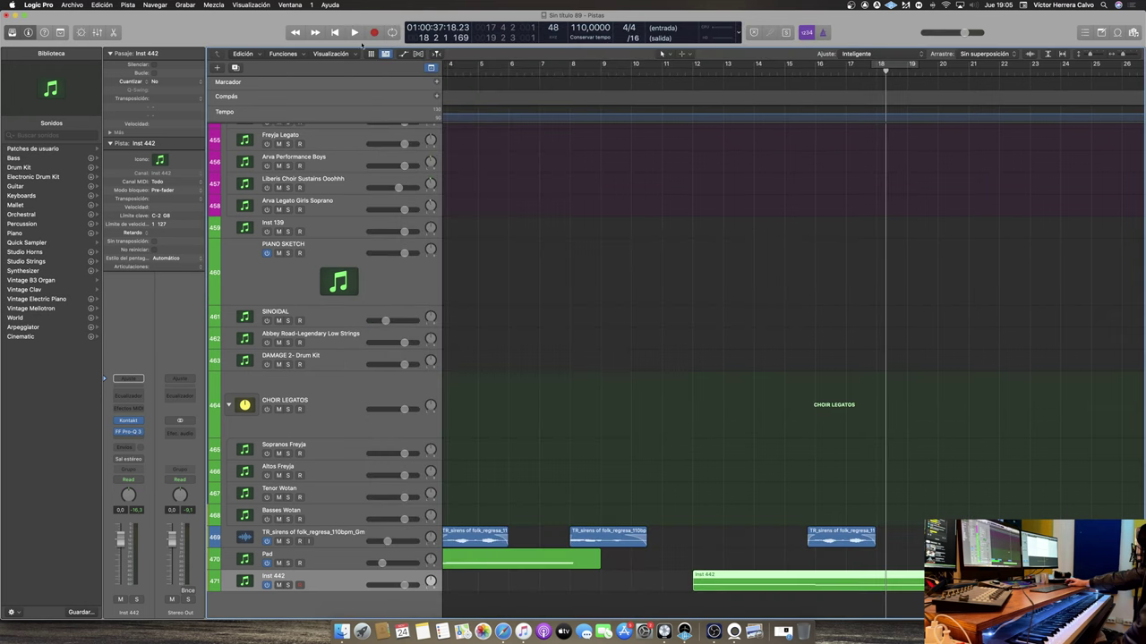
Rename the Inst 442 track as Pulse
{"action": "scroll", "coordinate": [743, 419], "scroll_direction": "down", "scroll_amount": 1}
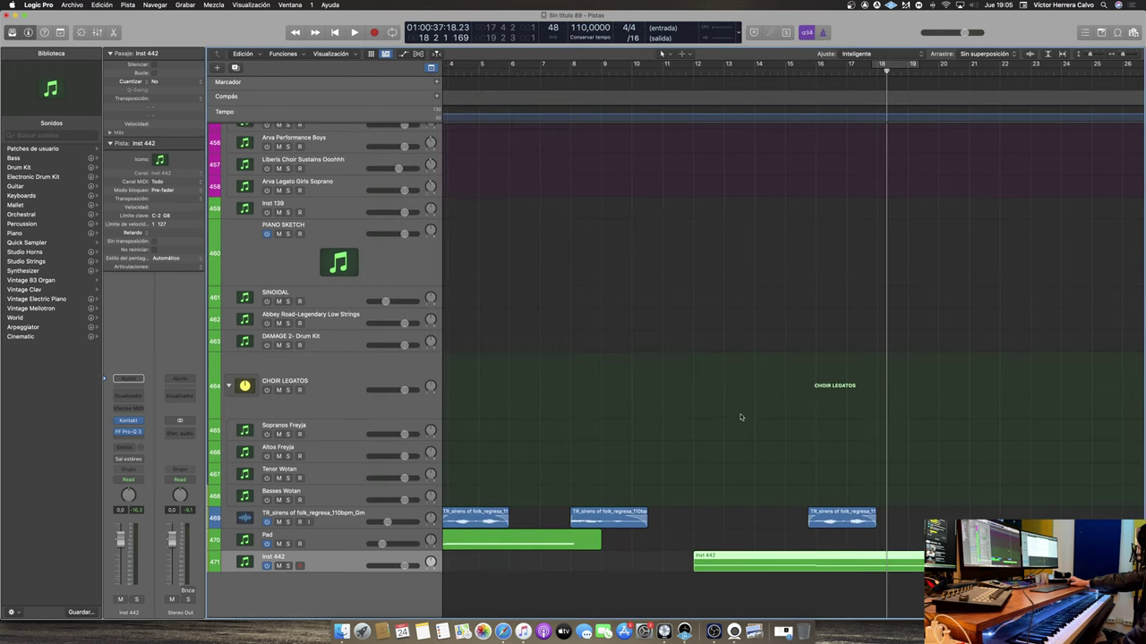
{"action": "scroll", "coordinate": [739, 418], "scroll_direction": "left", "scroll_amount": 3}
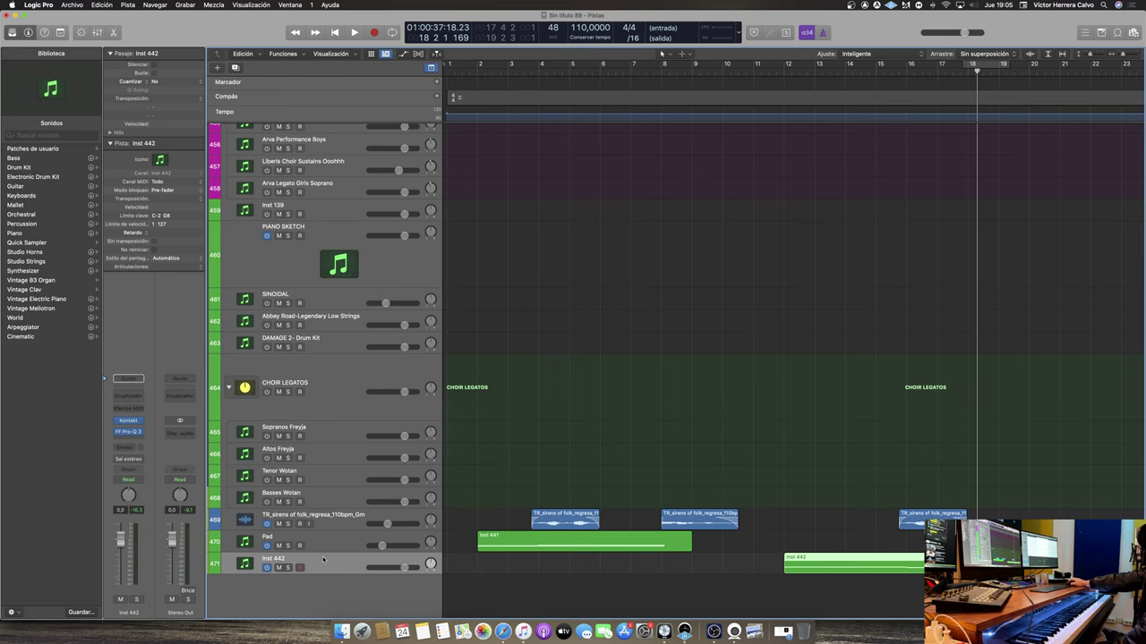
{"action": "double_click", "coordinate": [317, 558]}
{"action": "type", "text": "Pi"}
{"action": "type", "text": "lse"}
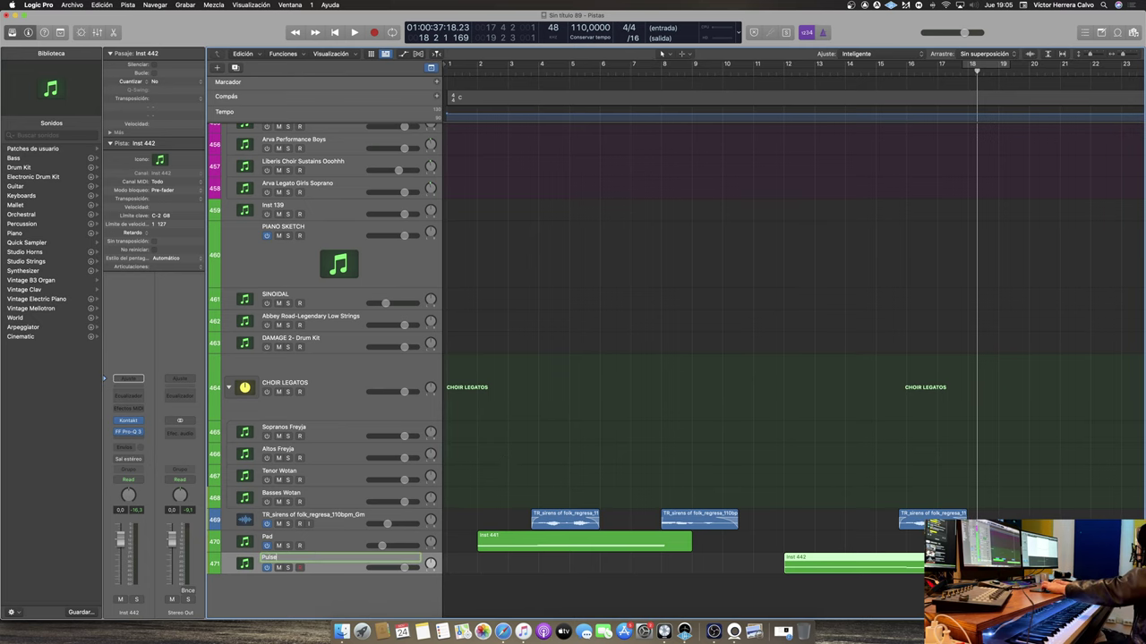
{"action": "key", "text": "Return"}
Check the high-cut filter in the Pulse track's Pro-Q 3 equalizer, and play the arrangement from the beginning
{"action": "left_click", "coordinate": [130, 432]}
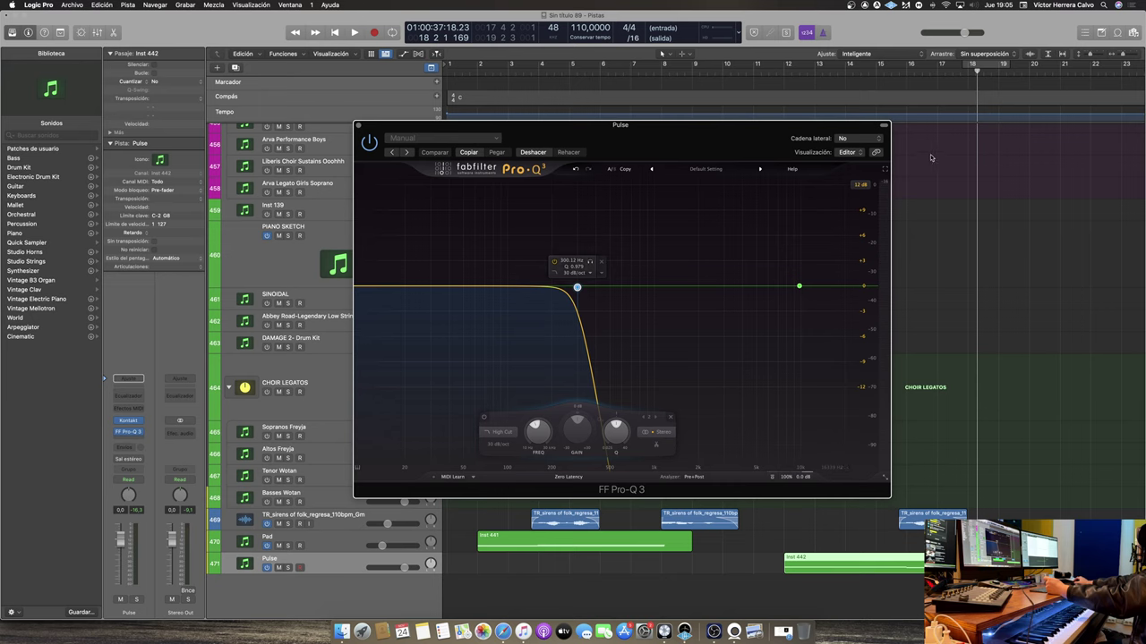
{"action": "left_click", "coordinate": [358, 126]}
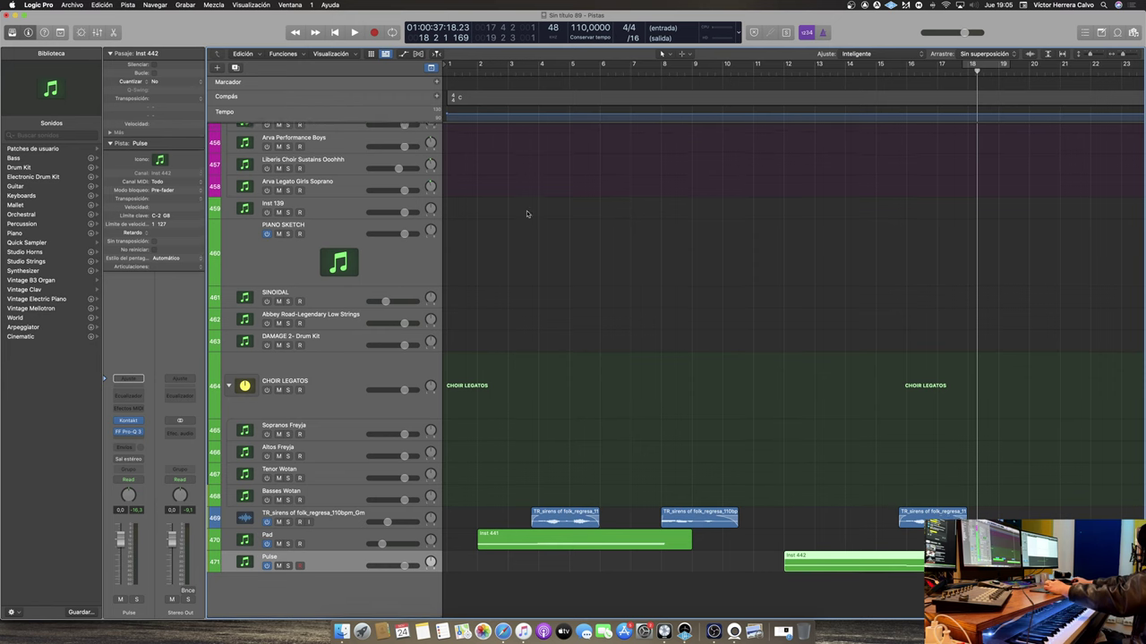
{"action": "left_click", "coordinate": [335, 32]}
{"action": "key", "text": "space"}
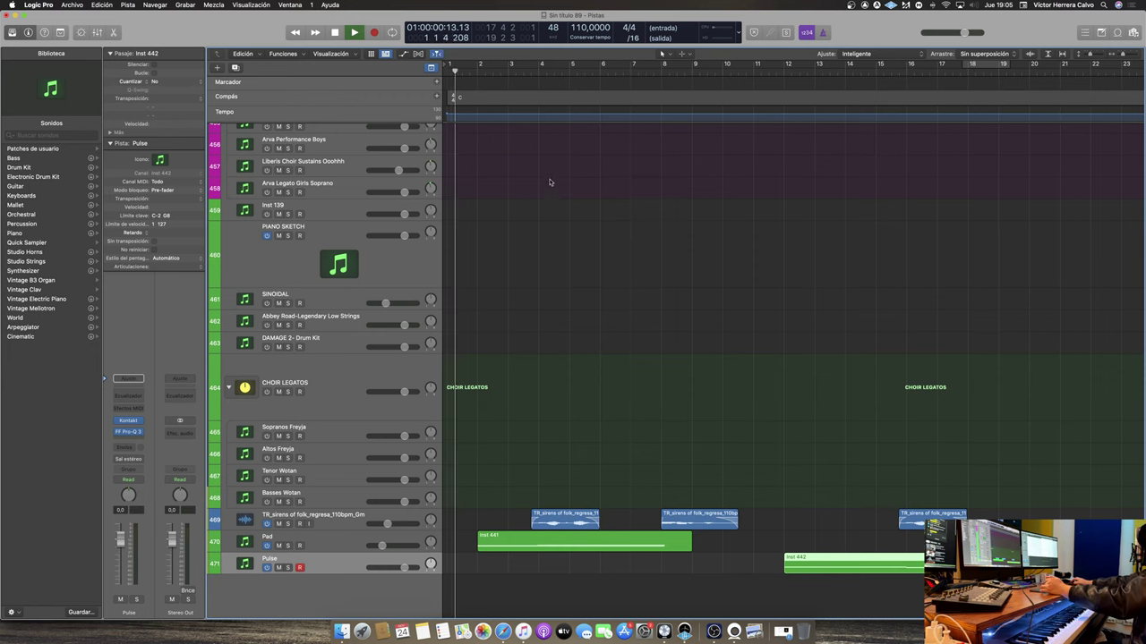
{"action": "scroll", "coordinate": [555, 199], "scroll_direction": "down", "scroll_amount": 5}
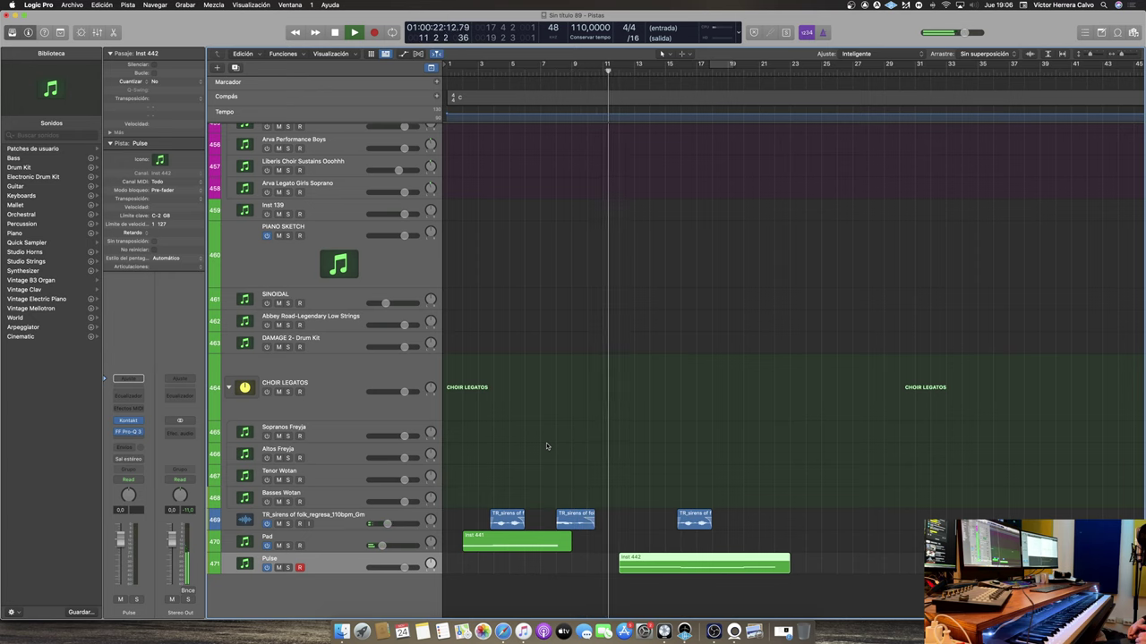
Duplicate the vocal audio track with its settings and paste a copy of the second vocal region onto it at about bar 18
{"action": "left_click", "coordinate": [346, 523]}
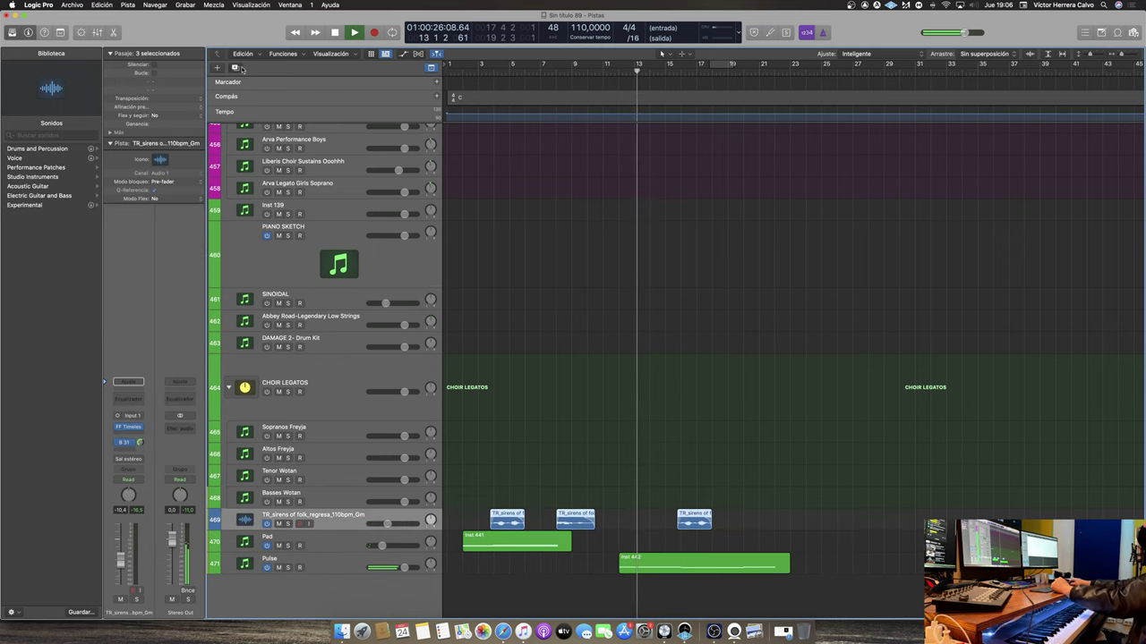
{"action": "key", "text": "alt+super+a"}
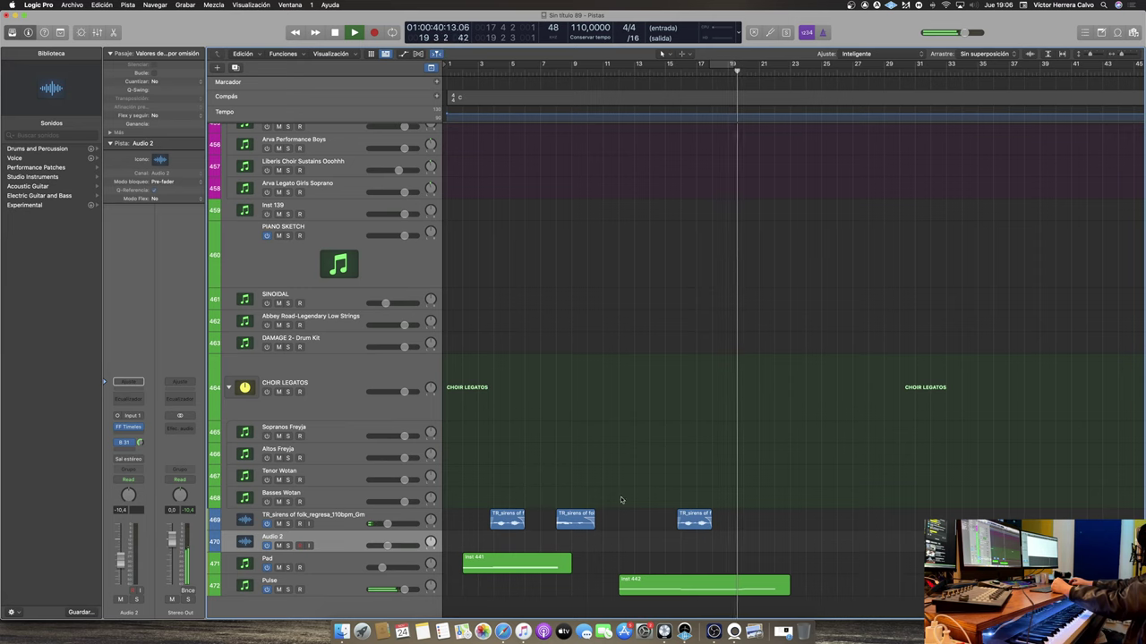
{"action": "left_click", "coordinate": [573, 526]}
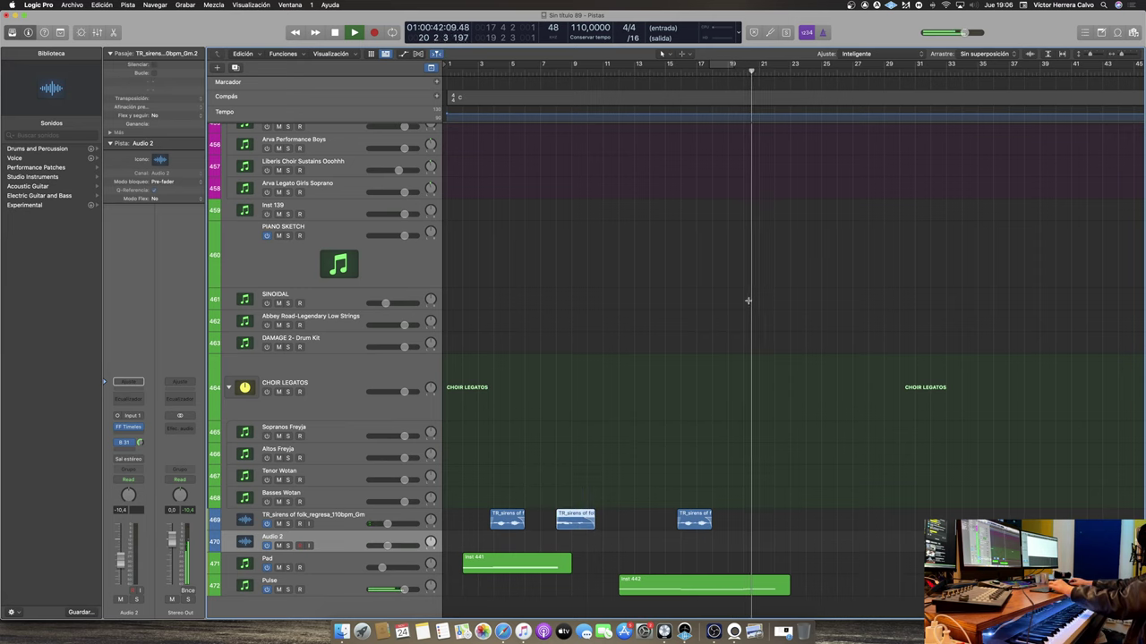
{"action": "key", "text": "space"}
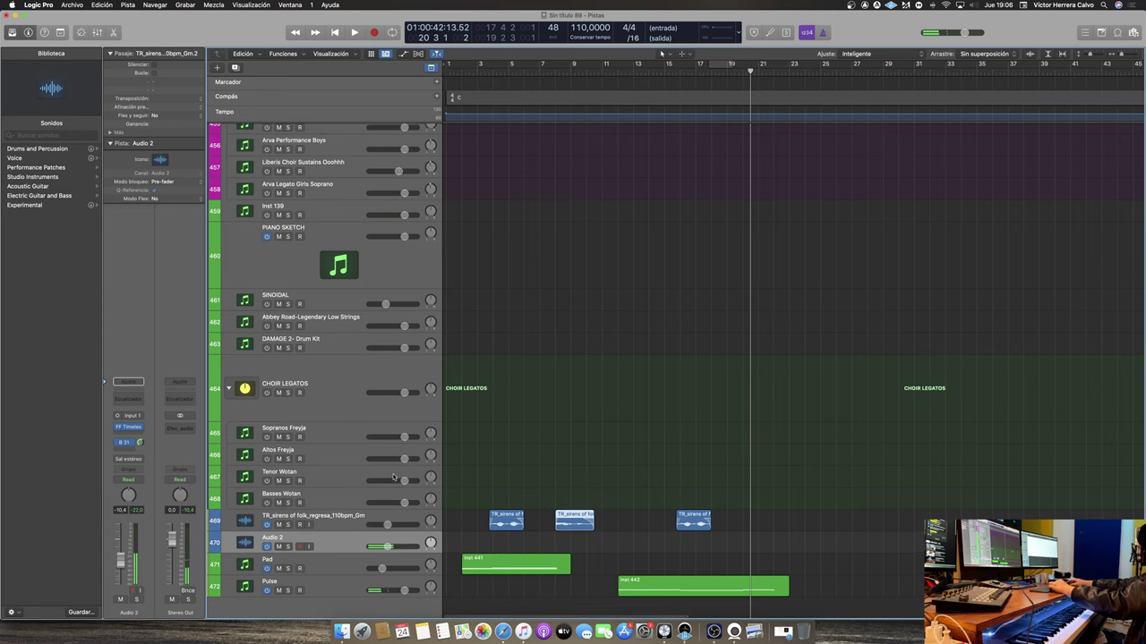
{"action": "scroll", "coordinate": [392, 477], "scroll_direction": "down", "scroll_amount": 1}
{"action": "left_click", "coordinate": [338, 521]}
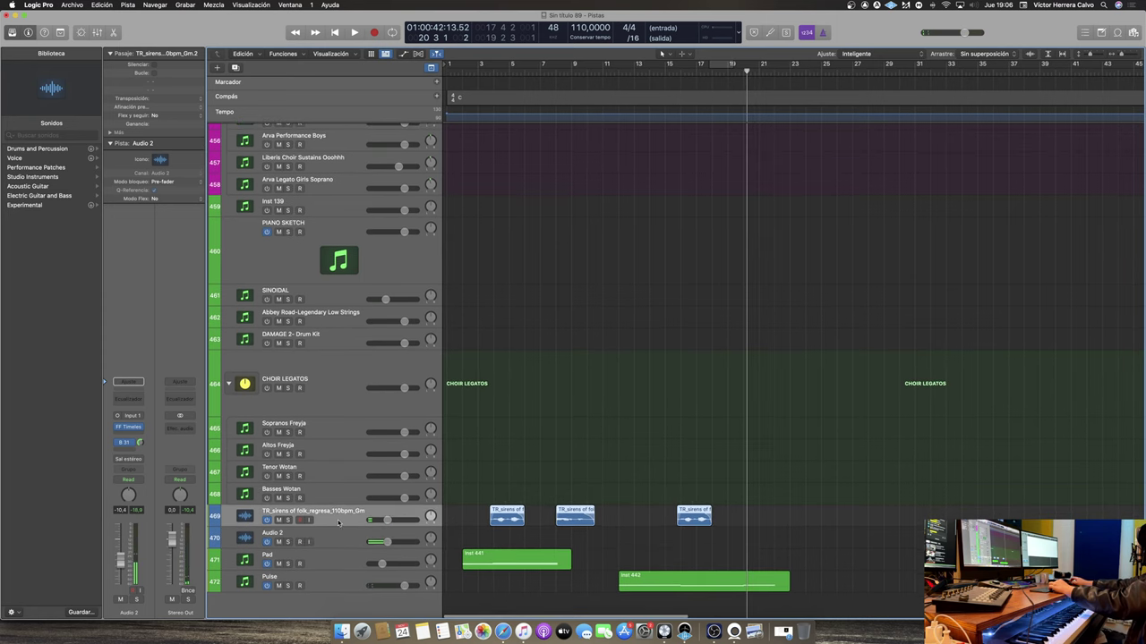
{"action": "left_click", "coordinate": [337, 542]}
{"action": "scroll", "coordinate": [727, 164], "scroll_direction": "right", "scroll_amount": 1}
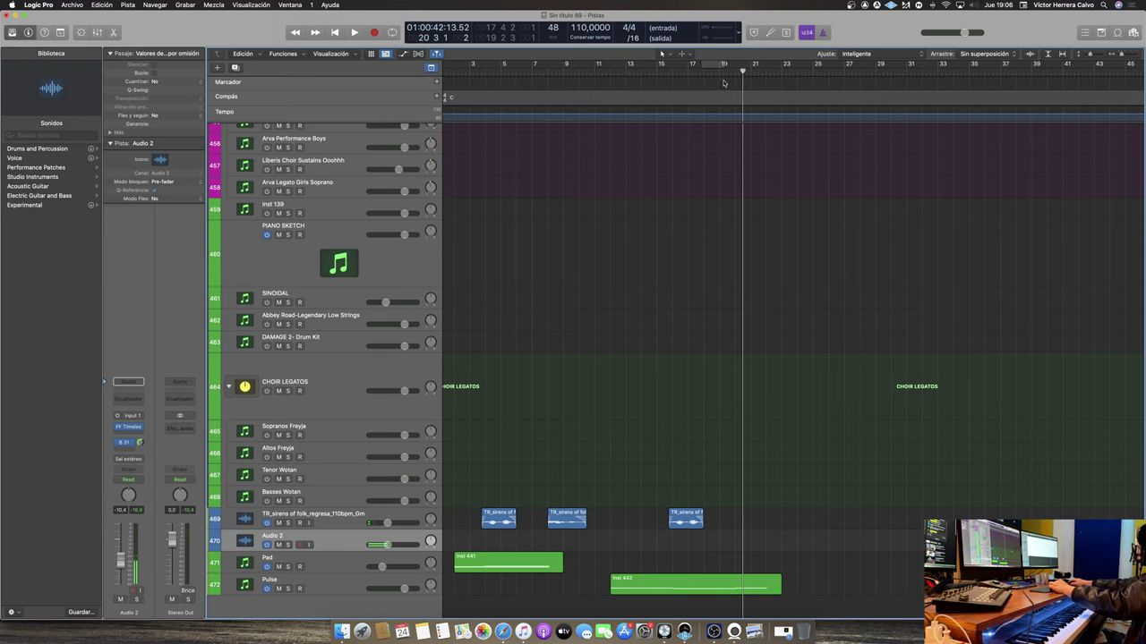
{"action": "key", "text": "super+v"}
Play from about bar 14 to hear how the pasted Audio 2 region follows the vocal region at bar 16
{"action": "key", "text": "space"}
{"action": "scroll", "coordinate": [744, 258], "scroll_direction": "up", "scroll_amount": 3}
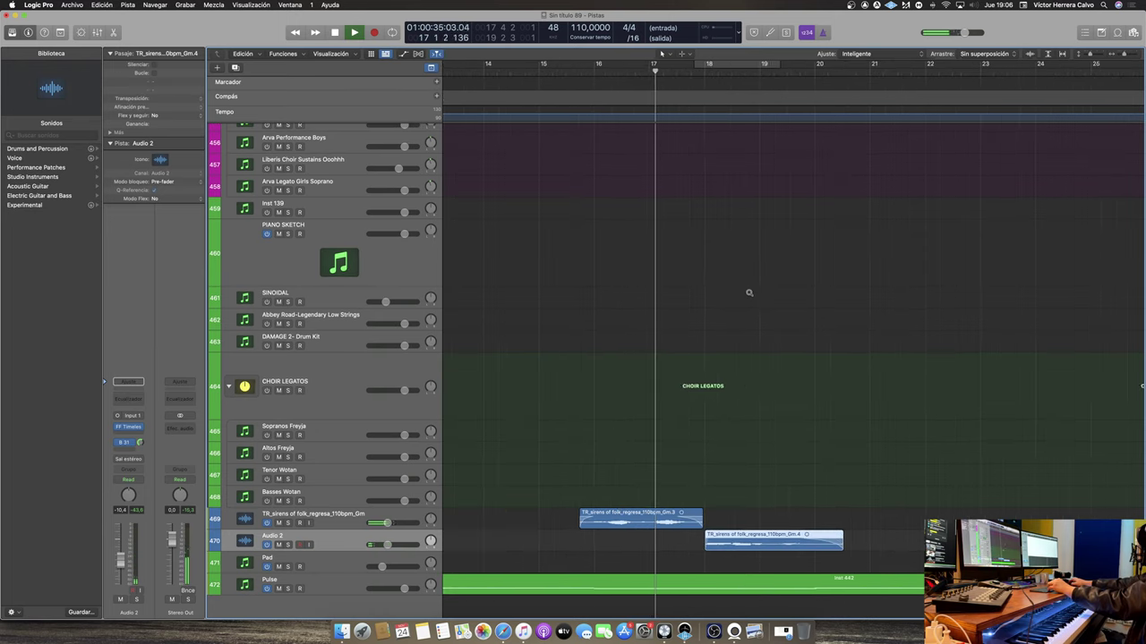
{"action": "scroll", "coordinate": [752, 300], "scroll_direction": "up", "scroll_amount": 2}
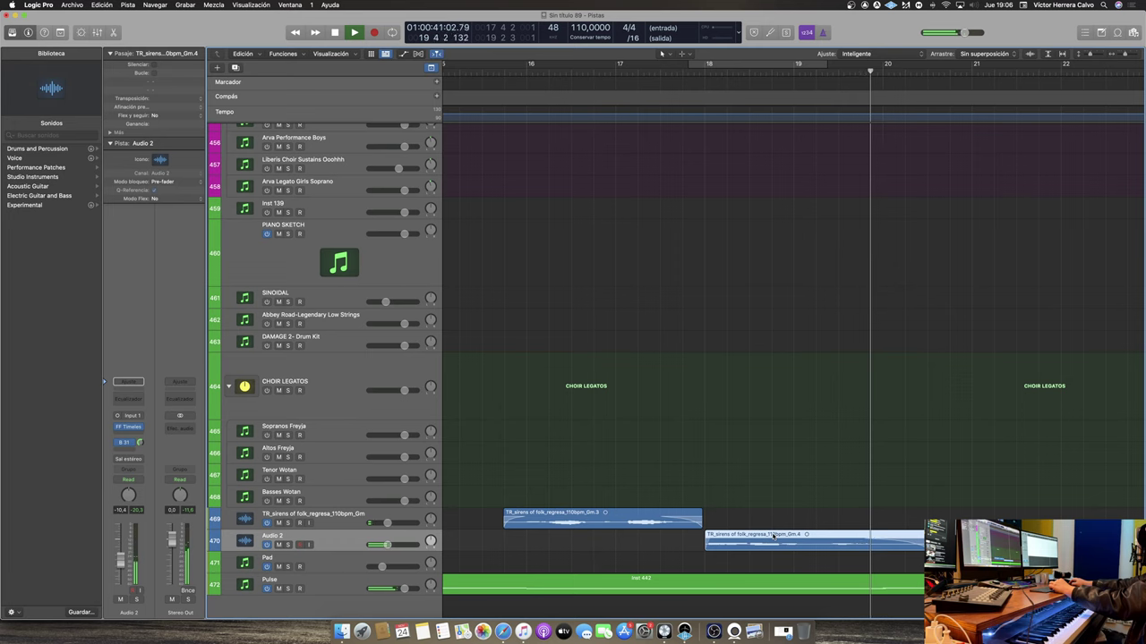
{"action": "scroll", "coordinate": [525, 171], "scroll_direction": "left", "scroll_amount": 4}
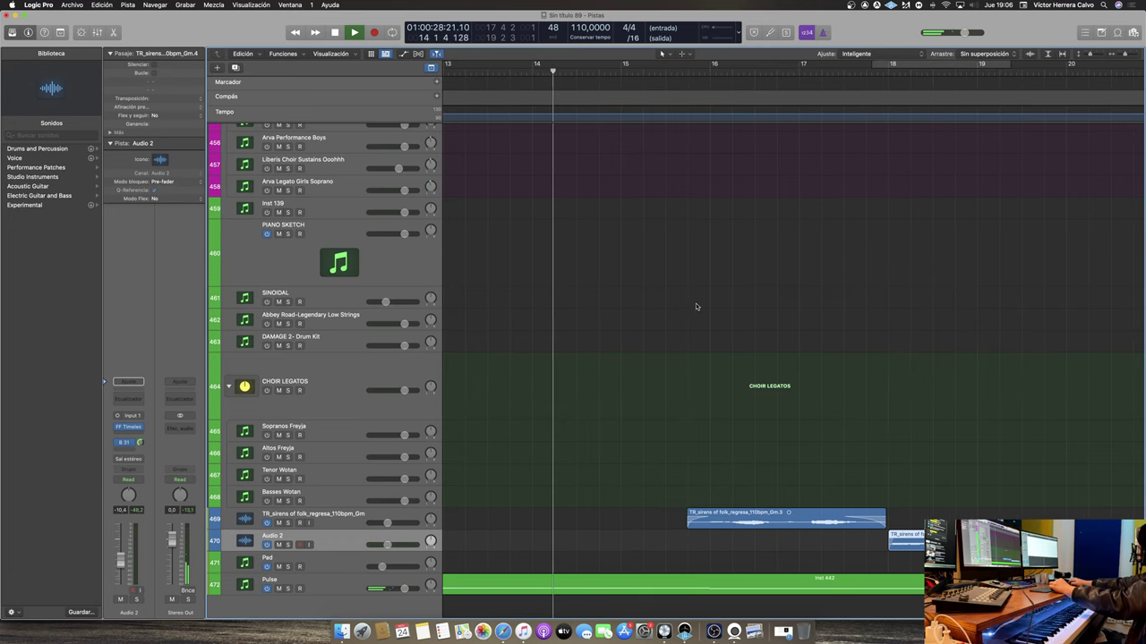
{"action": "scroll", "coordinate": [695, 308], "scroll_direction": "right", "scroll_amount": 2}
{"action": "scroll", "coordinate": [692, 309], "scroll_direction": "right", "scroll_amount": 2}
{"action": "scroll", "coordinate": [692, 310], "scroll_direction": "left", "scroll_amount": 3}
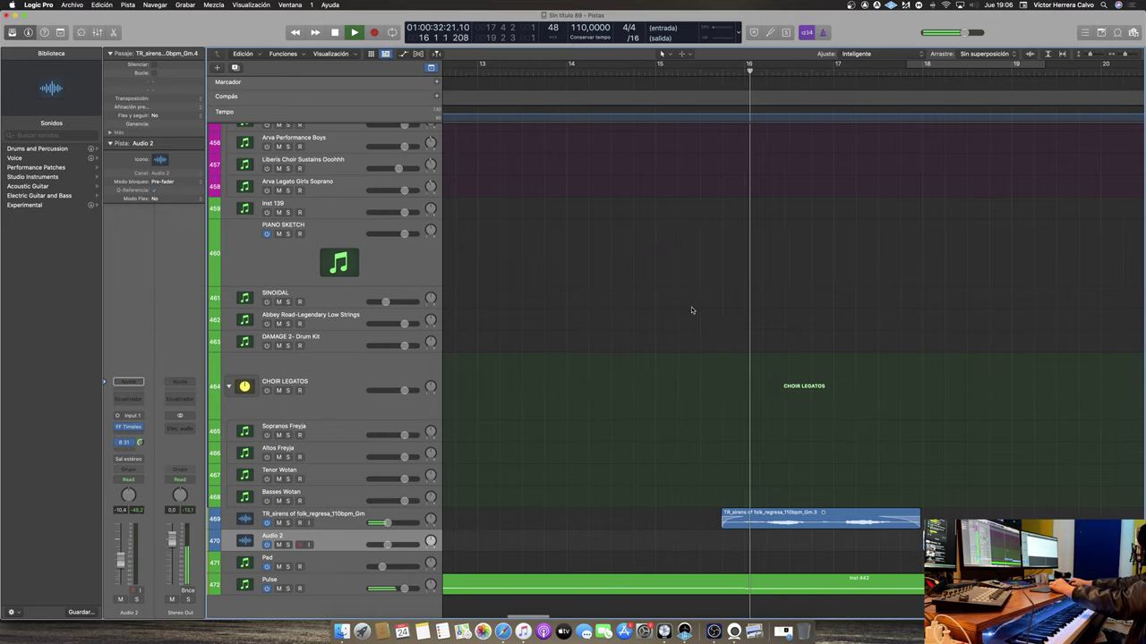
{"action": "scroll", "coordinate": [688, 315], "scroll_direction": "right", "scroll_amount": 4}
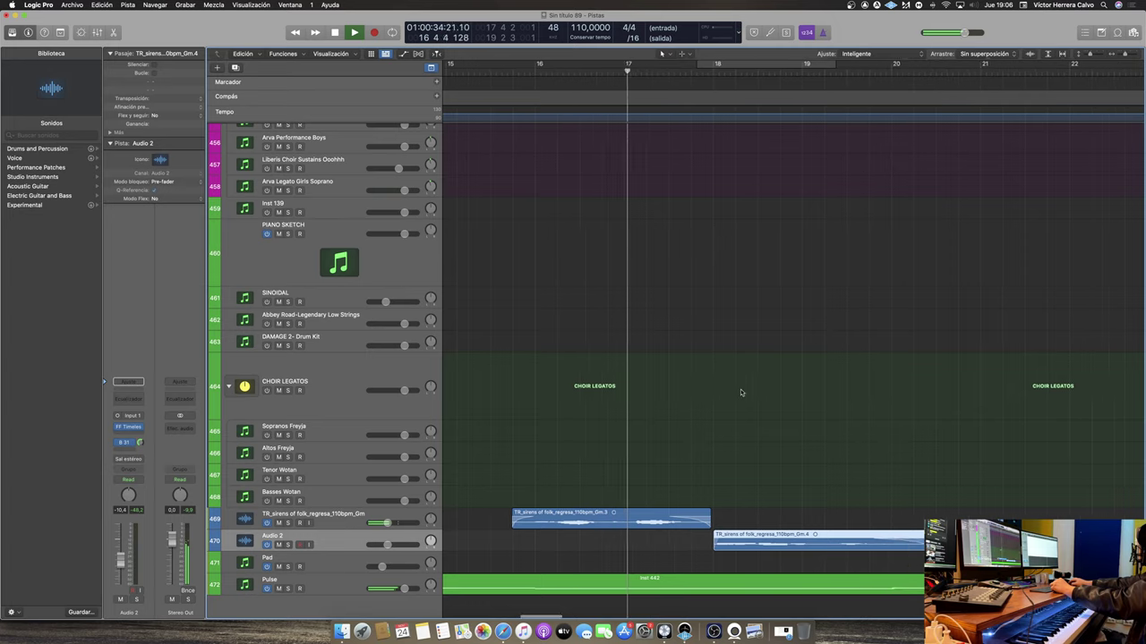
{"action": "scroll", "coordinate": [735, 390], "scroll_direction": "right", "scroll_amount": 1}
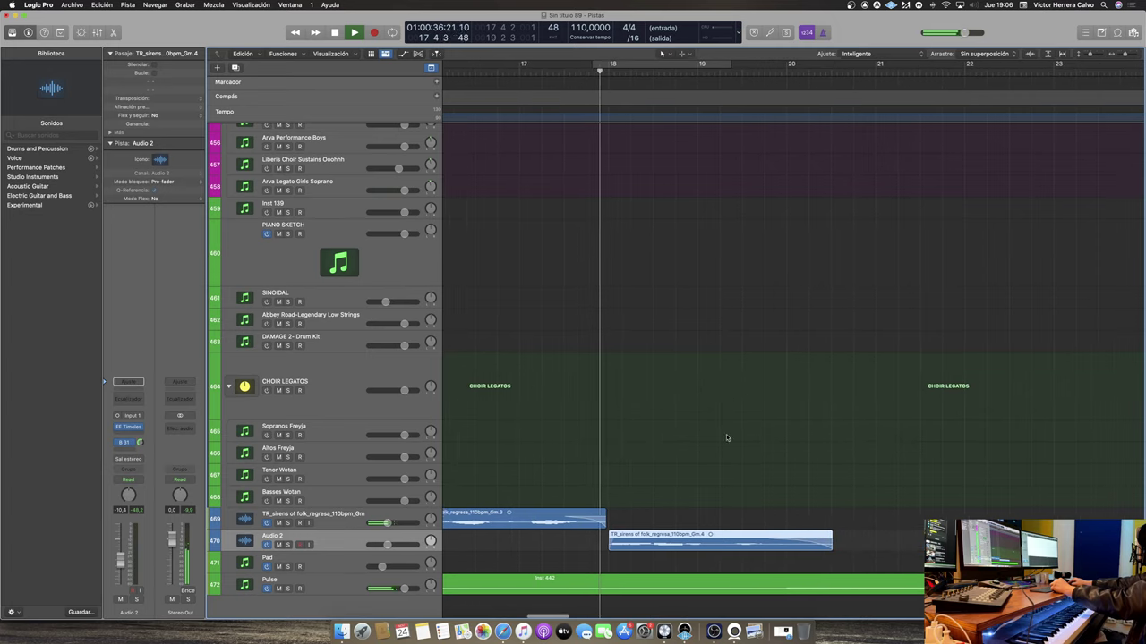
Move the Audio 2 vocal region about half a bar later, to roughly bar 18 beat 3, and play from about bar 15
{"action": "left_click_drag", "start_coordinate": [683, 552], "coordinate": [727, 552]}
{"action": "left_click", "coordinate": [517, 66]}
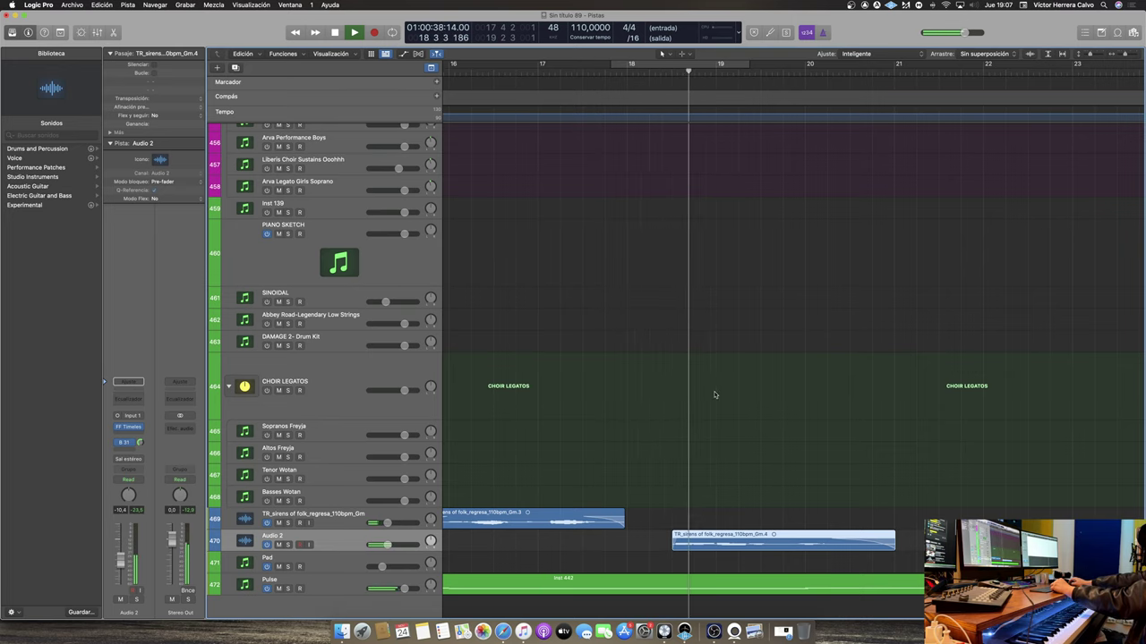
{"action": "scroll", "coordinate": [801, 176], "scroll_direction": "left", "scroll_amount": 5}
{"action": "left_click", "coordinate": [793, 66]}
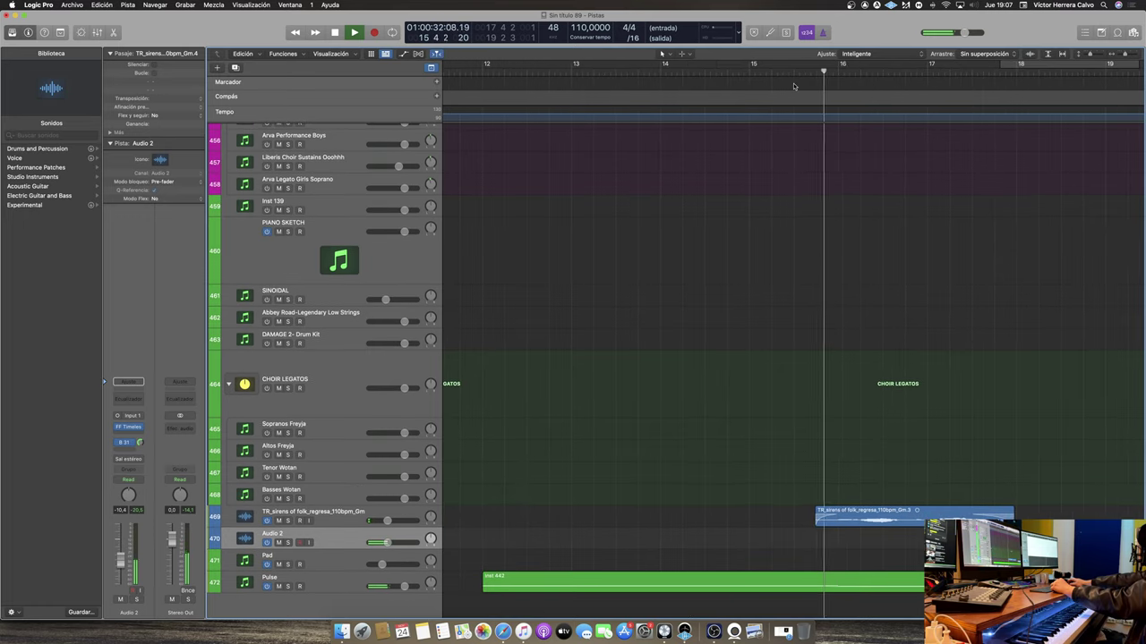
{"action": "scroll", "coordinate": [810, 255], "scroll_direction": "right", "scroll_amount": 8}
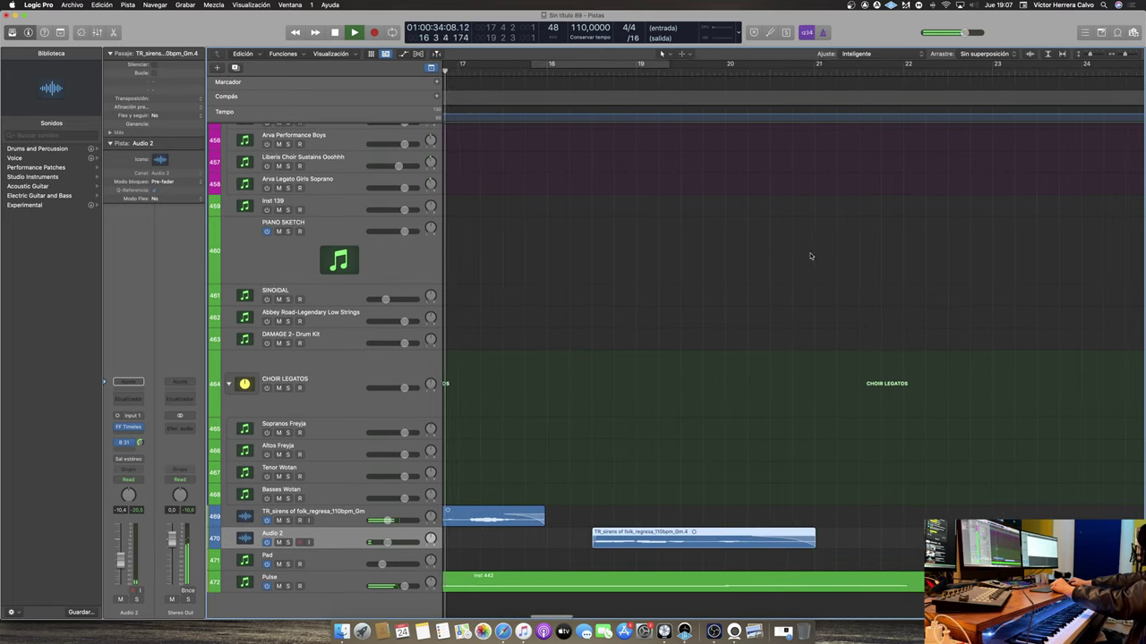
{"action": "scroll", "coordinate": [809, 257], "scroll_direction": "left", "scroll_amount": 4}
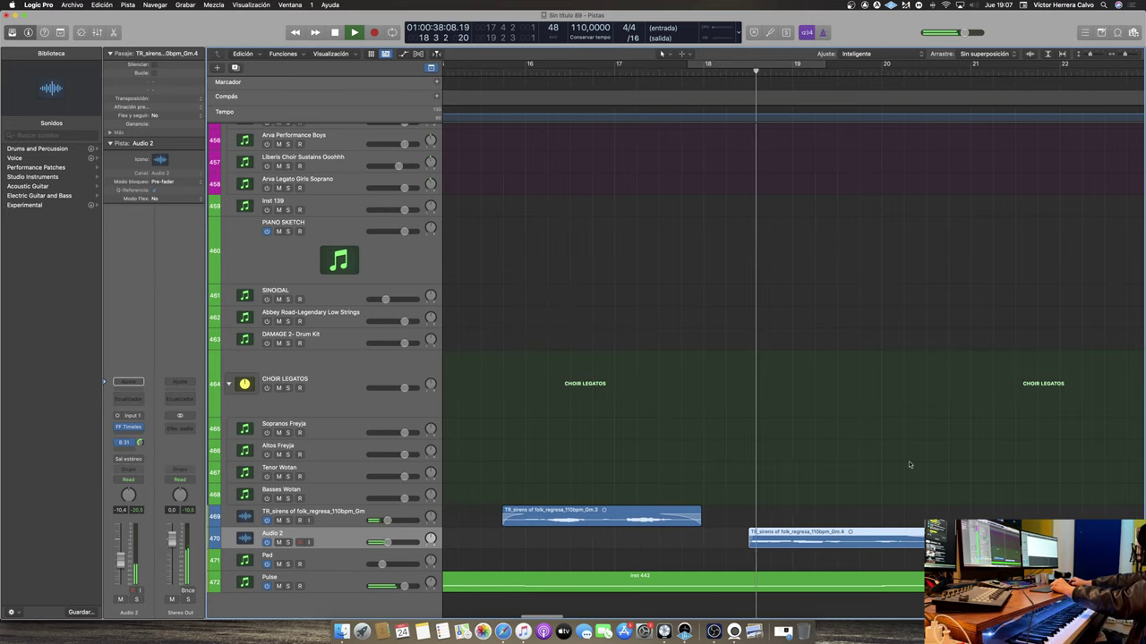
Move the Audio 2 vocal region about half a bar later, to just before bar 19, and listen through its end
{"action": "left_click_drag", "start_coordinate": [812, 534], "coordinate": [851, 535]}
{"action": "key", "text": "space"}
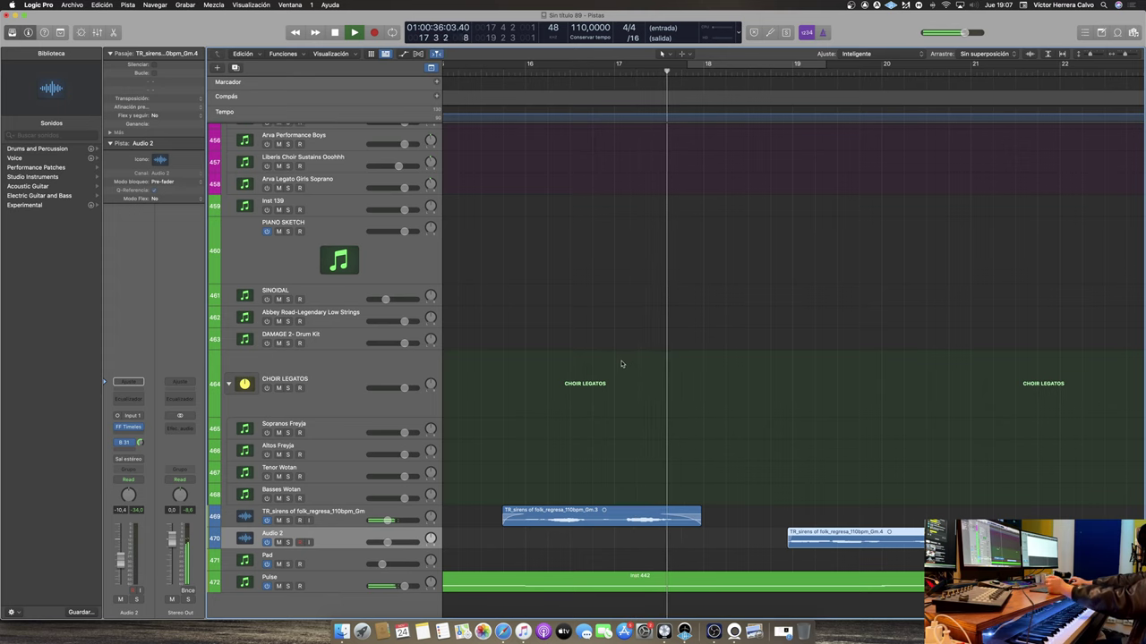
{"action": "scroll", "coordinate": [619, 365], "scroll_direction": "left", "scroll_amount": 1}
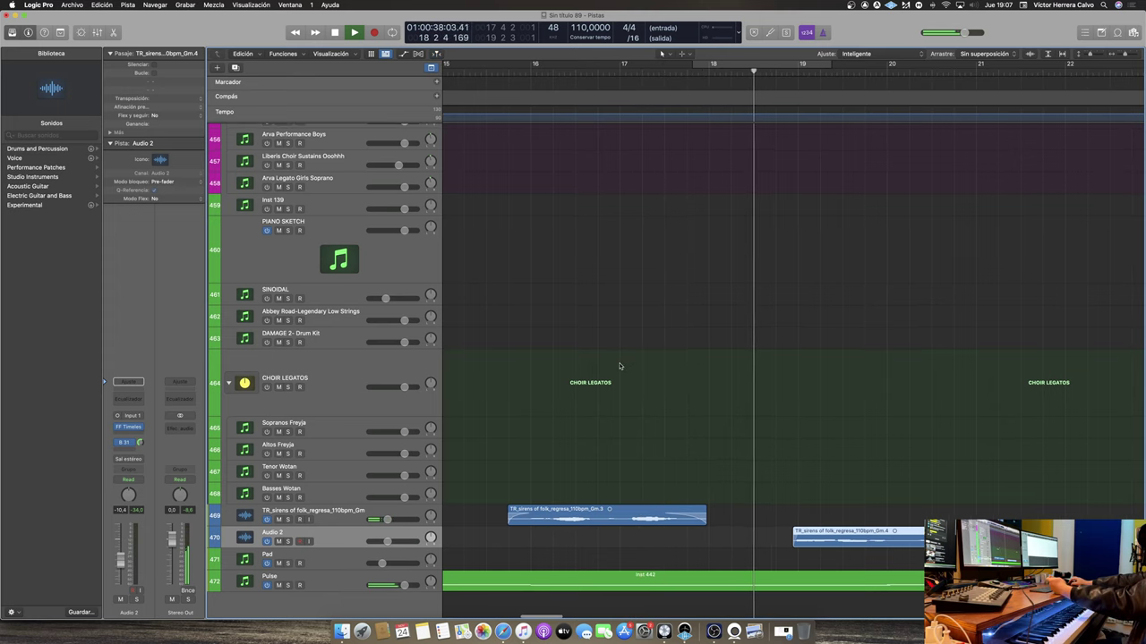
{"action": "scroll", "coordinate": [617, 364], "scroll_direction": "down", "scroll_amount": 1}
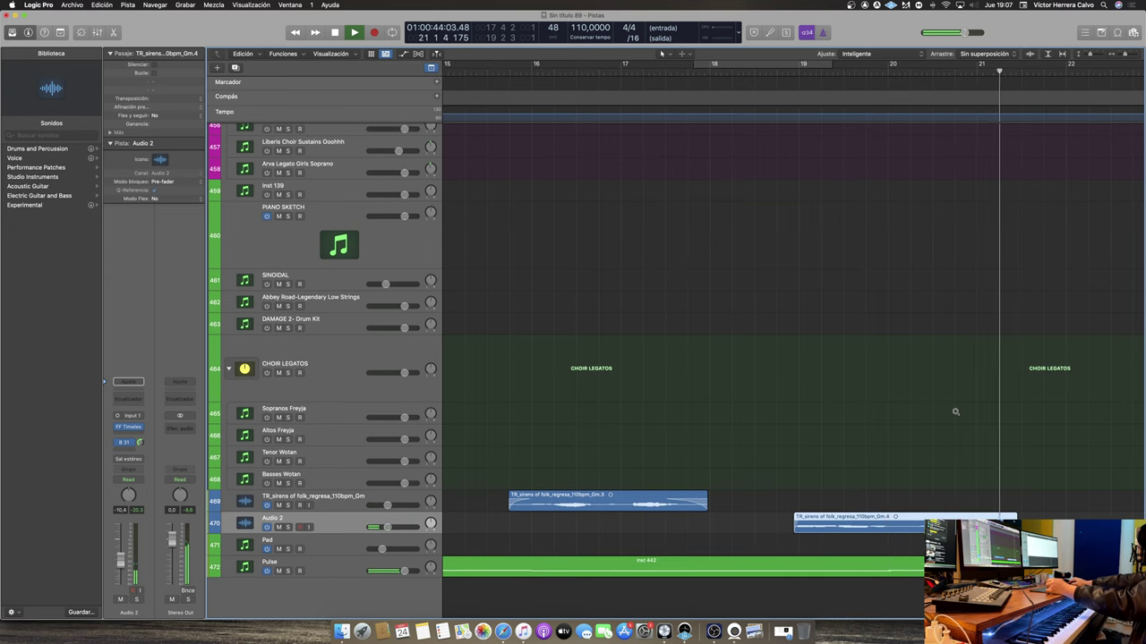
{"action": "scroll", "coordinate": [952, 409], "scroll_direction": "down", "scroll_amount": 5}
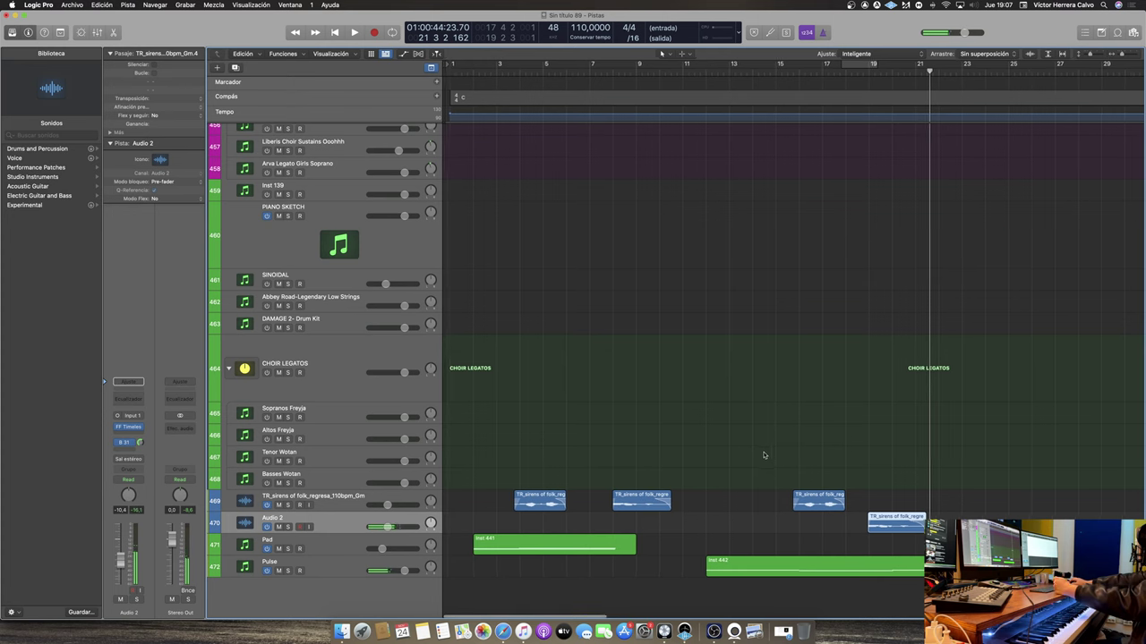
Find the Ensemble Sustains region on the string tracks and play the arrangement from about bar 9
{"action": "scroll", "coordinate": [590, 555], "scroll_direction": "up", "scroll_amount": 15}
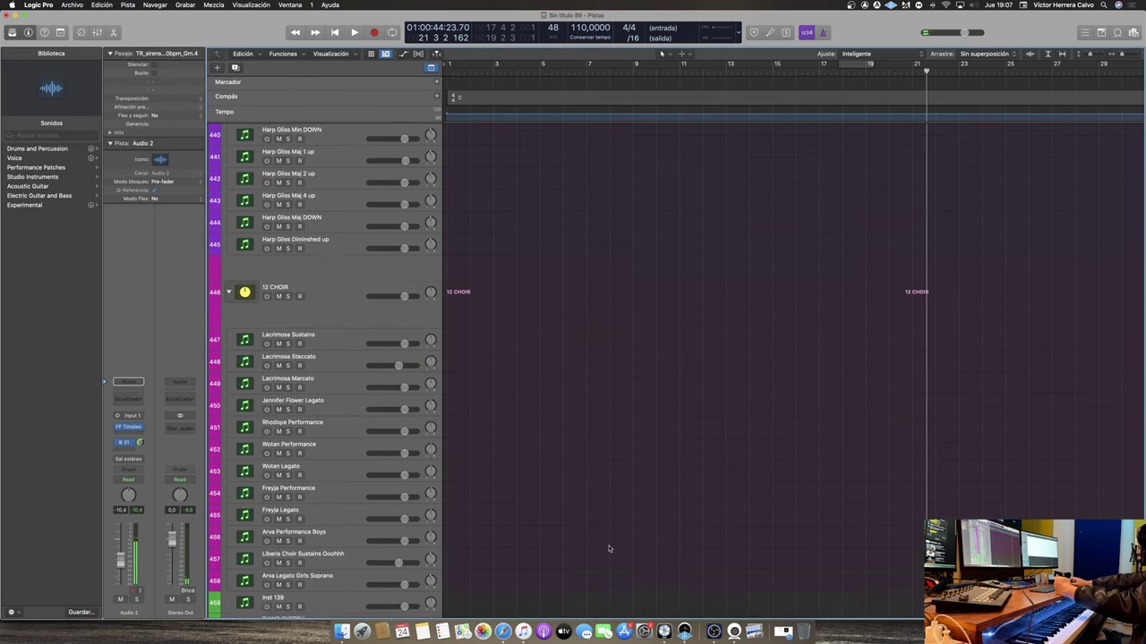
{"action": "left_click", "coordinate": [692, 184]}
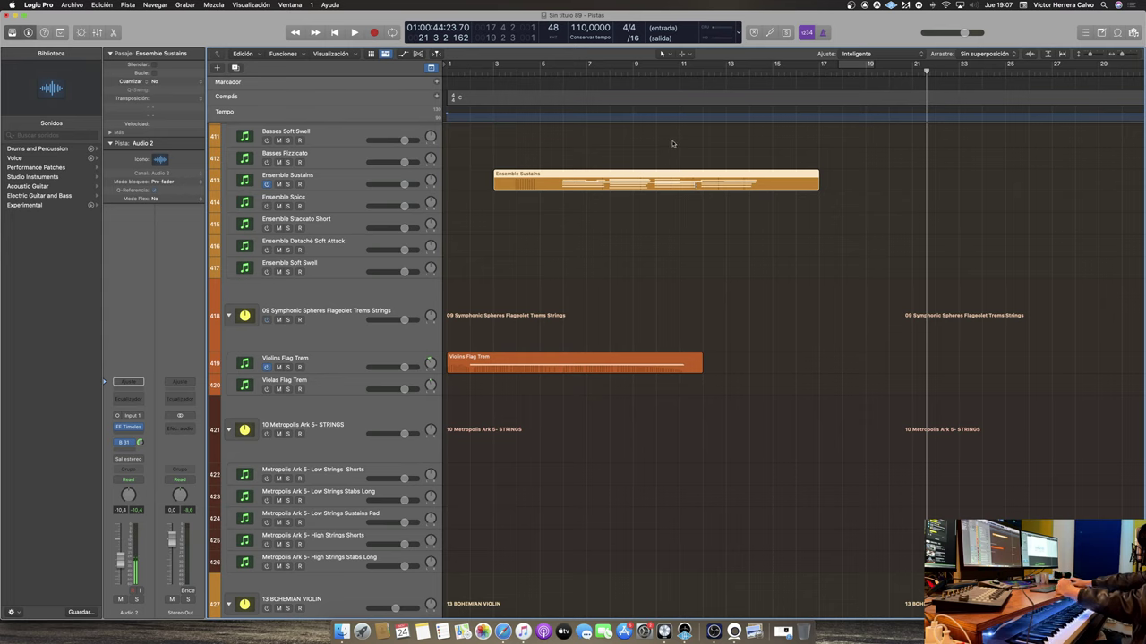
{"action": "left_click", "coordinate": [633, 67]}
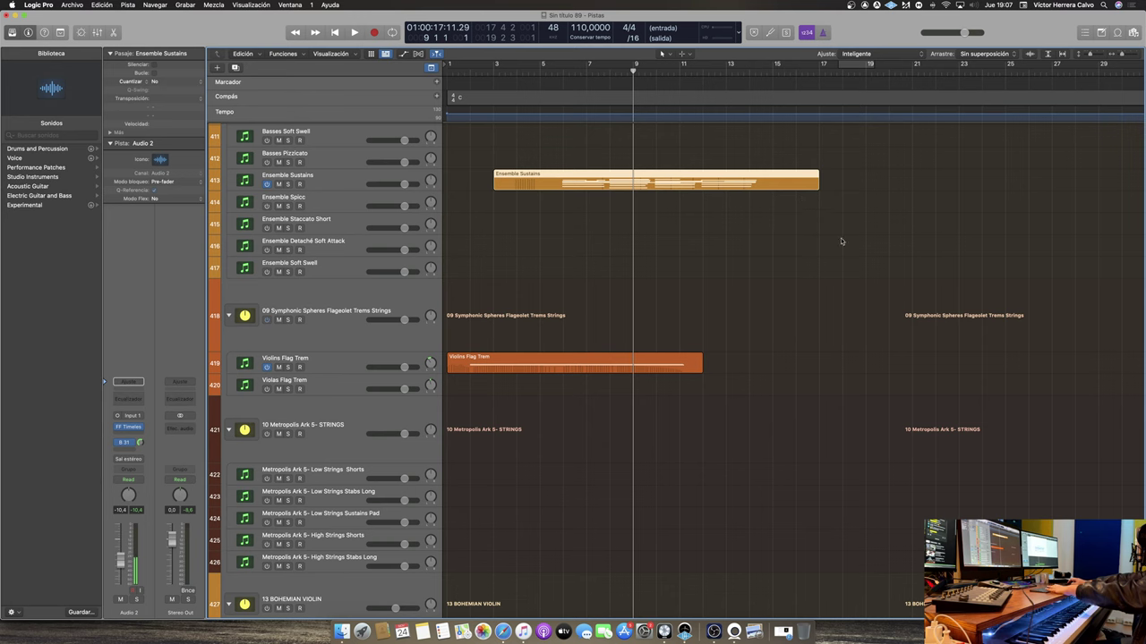
{"action": "left_click", "coordinate": [887, 251]}
{"action": "key", "text": "space"}
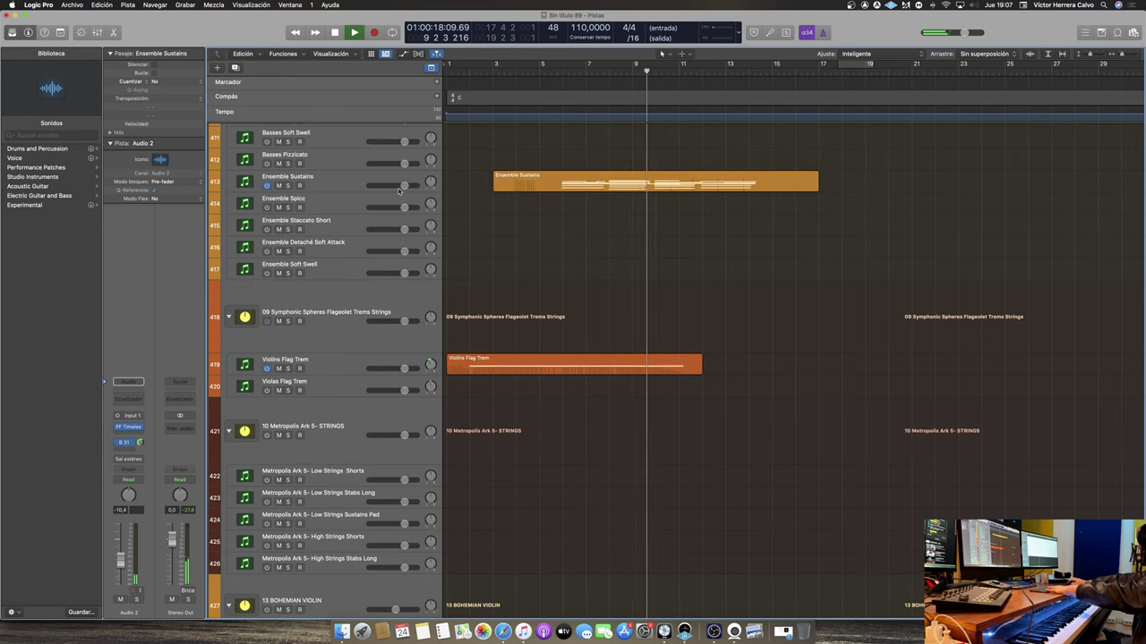
Select the Ensemble Sustains track and record further sustained string chords on it from about bar 11 to bar 24
{"action": "key", "text": "r"}
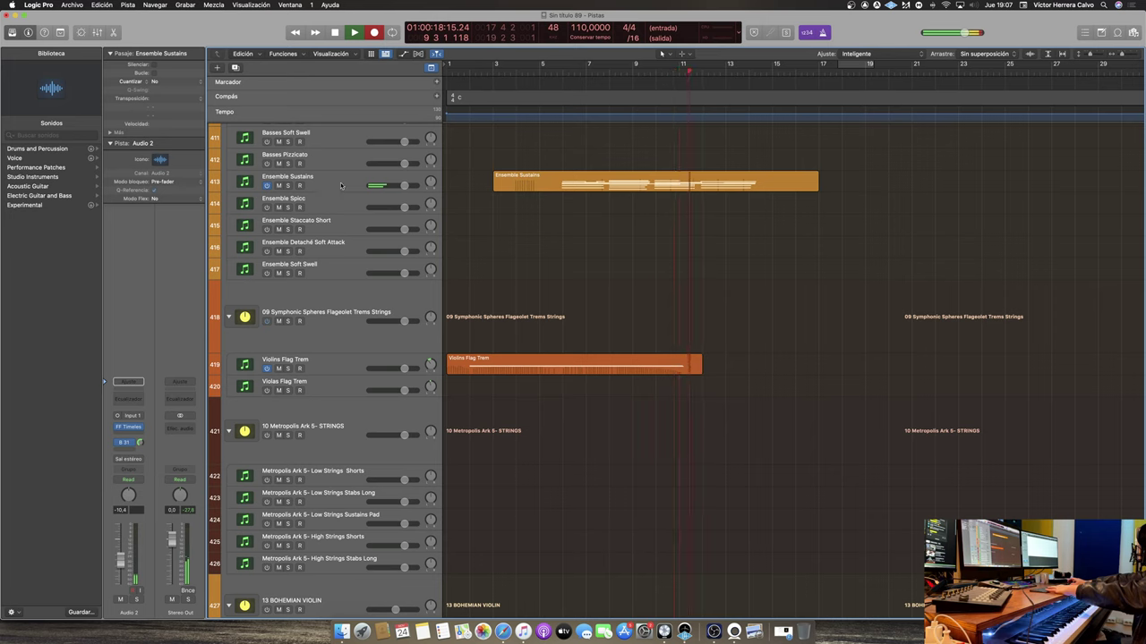
{"action": "left_click", "coordinate": [340, 185]}
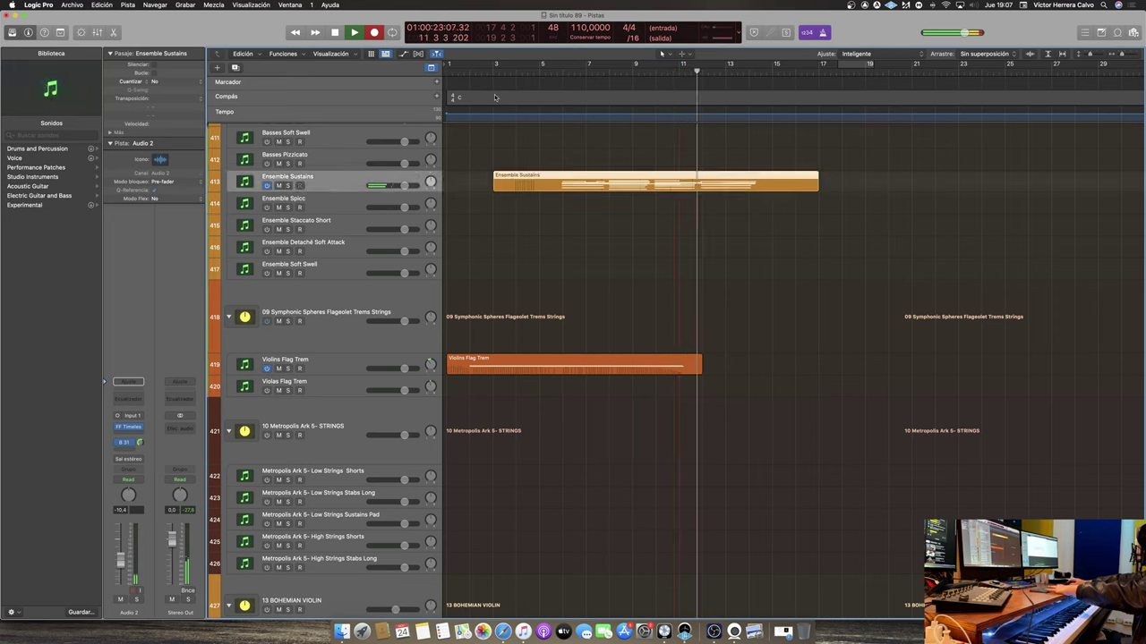
{"action": "key", "text": "space"}
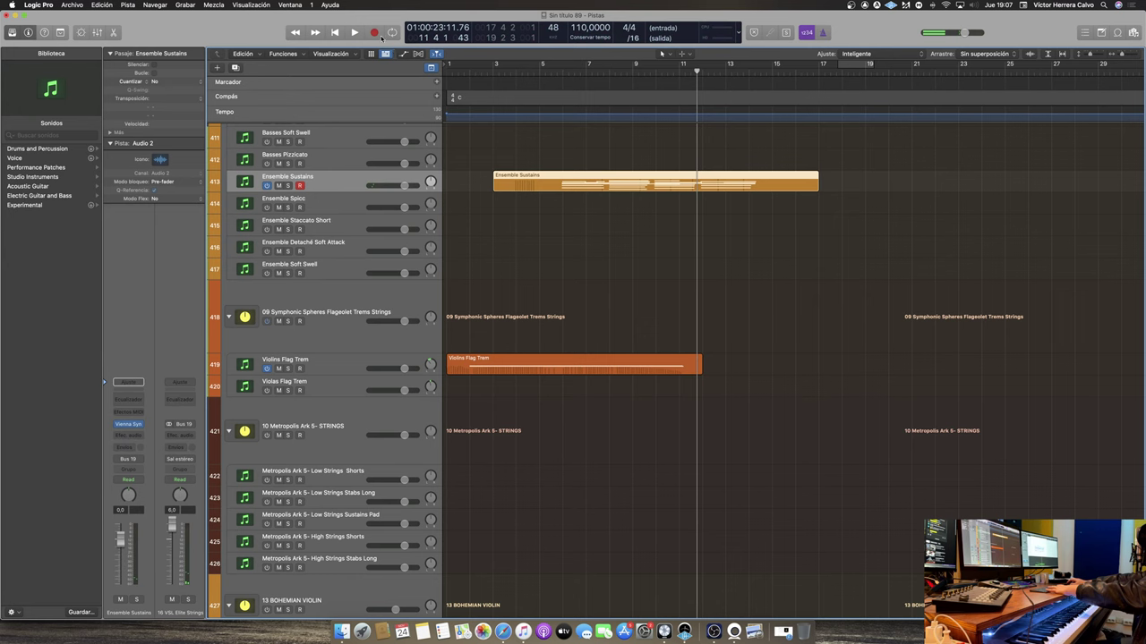
{"action": "left_click", "coordinate": [375, 32]}
{"action": "scroll", "coordinate": [694, 345], "scroll_direction": "down", "scroll_amount": 15}
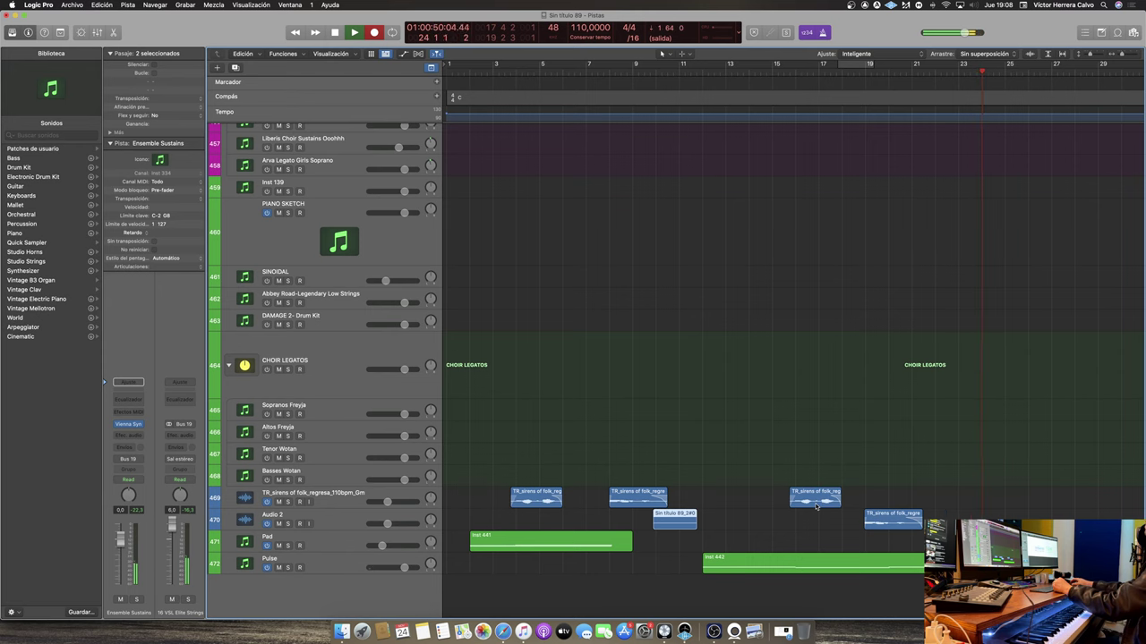
{"action": "key", "text": "space"}
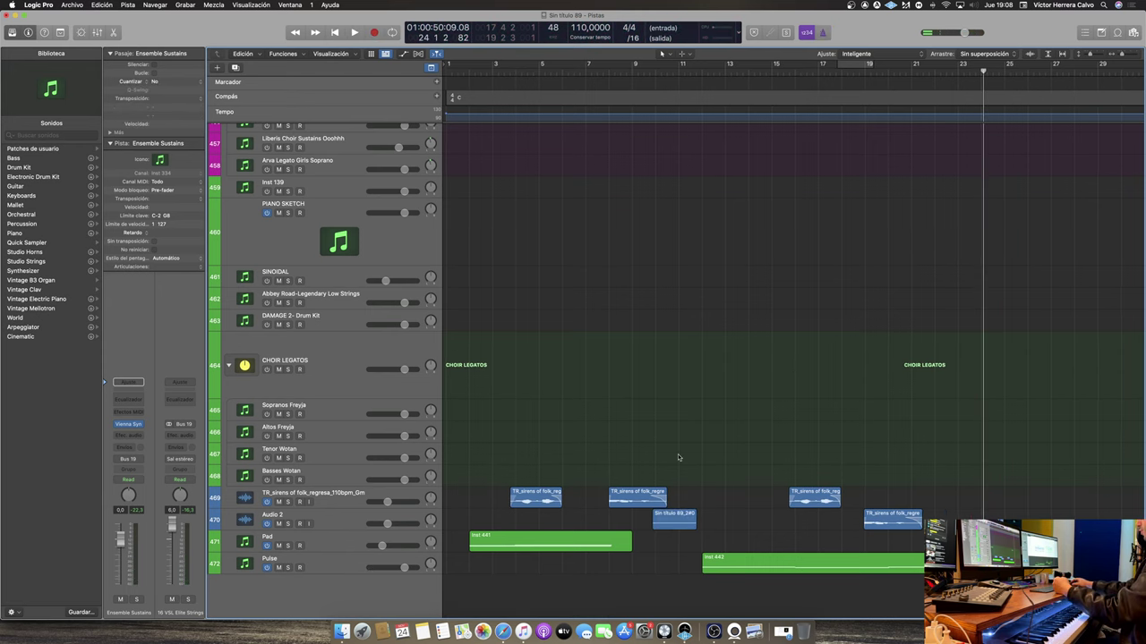
Extend the Pulse track's region to bar 26 and lengthen its last note to just before the region's end
{"action": "scroll", "coordinate": [855, 569], "scroll_direction": "right", "scroll_amount": 1}
{"action": "left_click", "coordinate": [892, 568]}
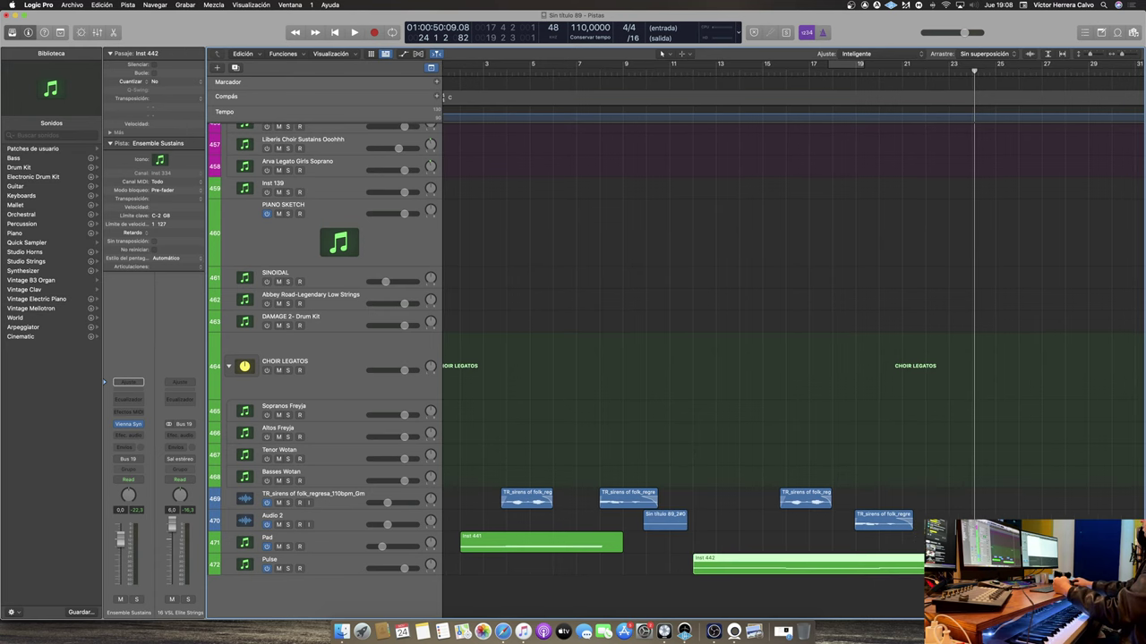
{"action": "key", "text": "super+4"}
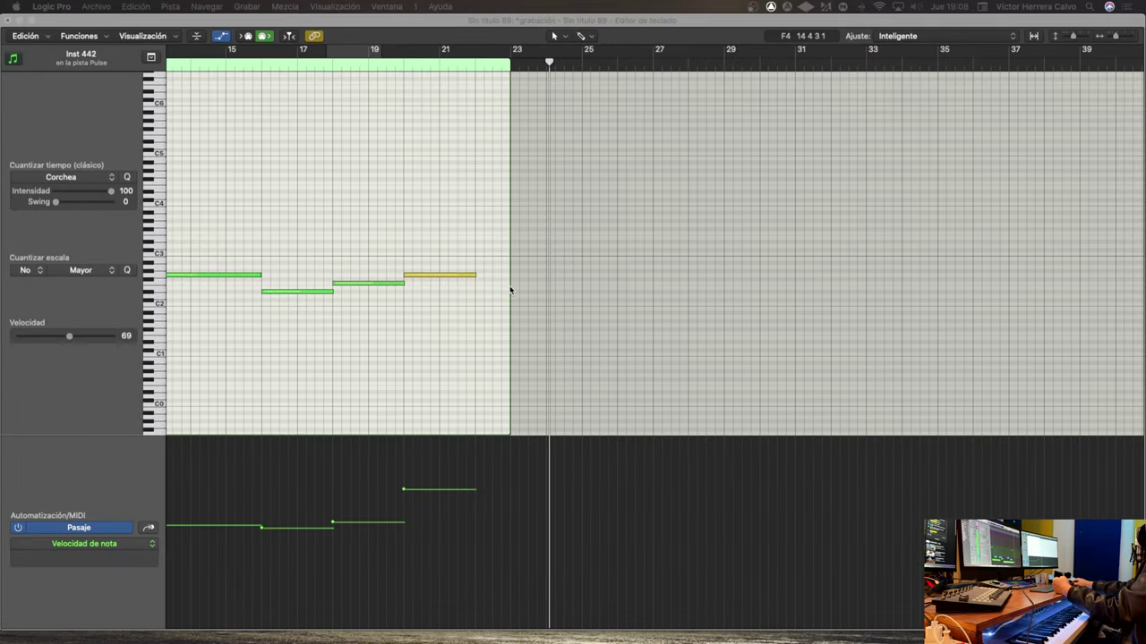
{"action": "left_click_drag", "start_coordinate": [510, 290], "coordinate": [617, 289]}
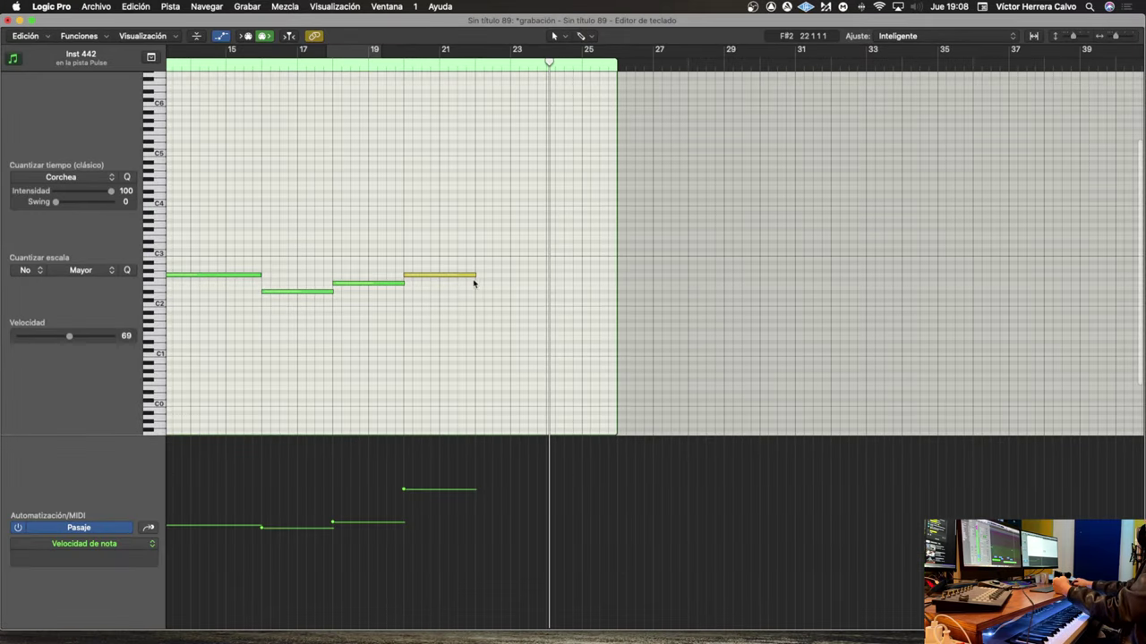
{"action": "left_click_drag", "start_coordinate": [475, 276], "coordinate": [613, 276]}
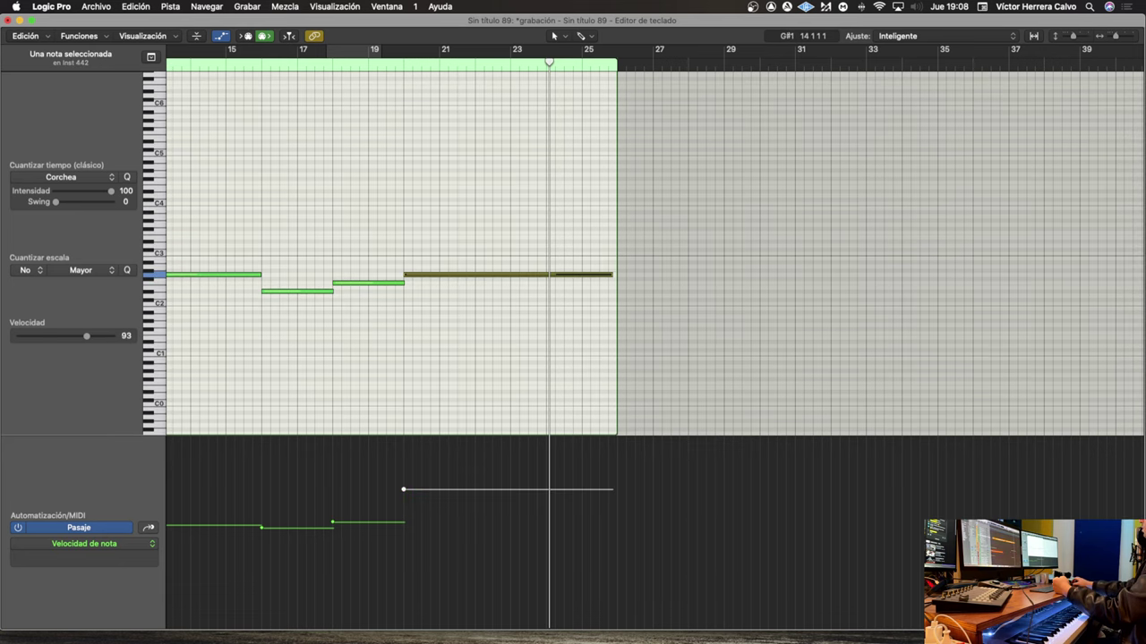
Check the Ensemble Sustains notes against the playhead, and shorten the last Pulse note so it ends at bar 24
{"action": "key", "text": "Up"}
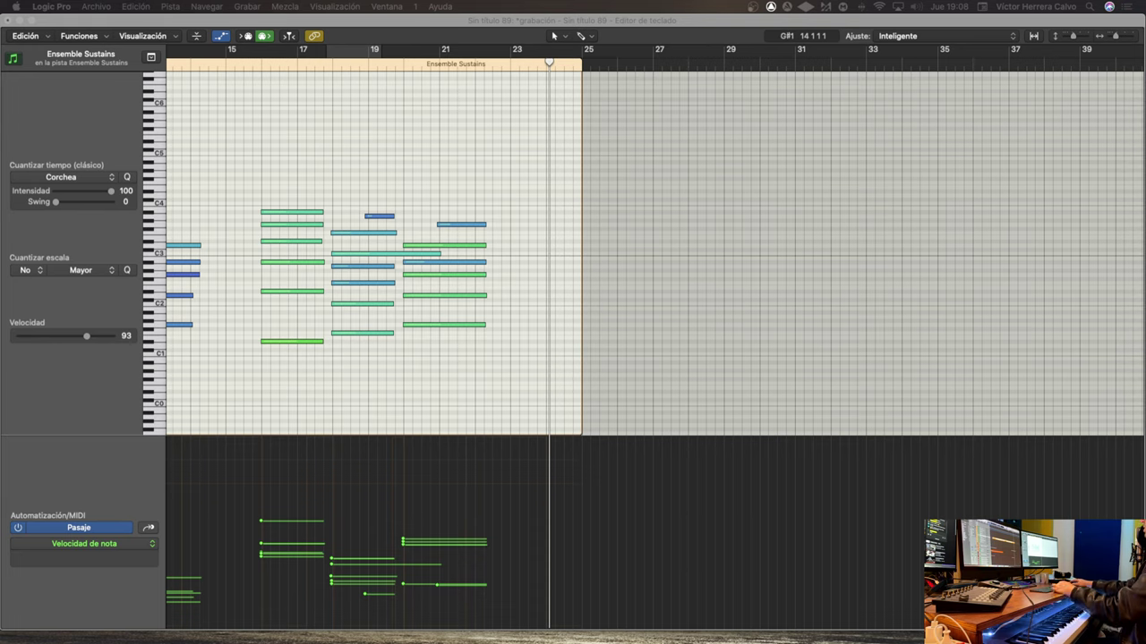
{"action": "key", "text": "space"}
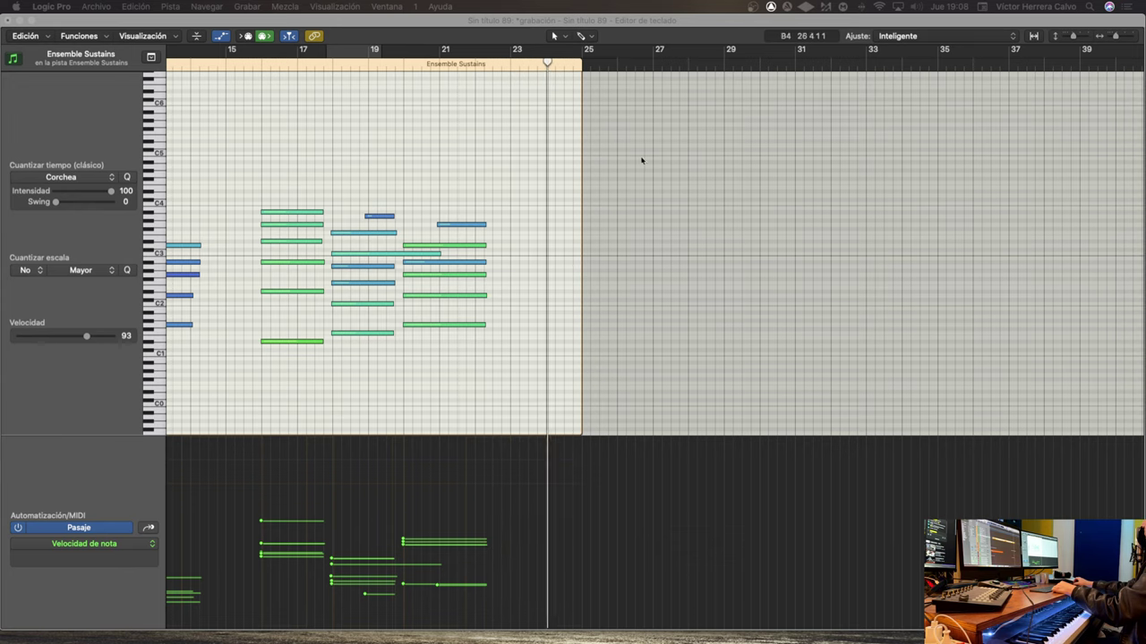
{"action": "left_click", "coordinate": [547, 64]}
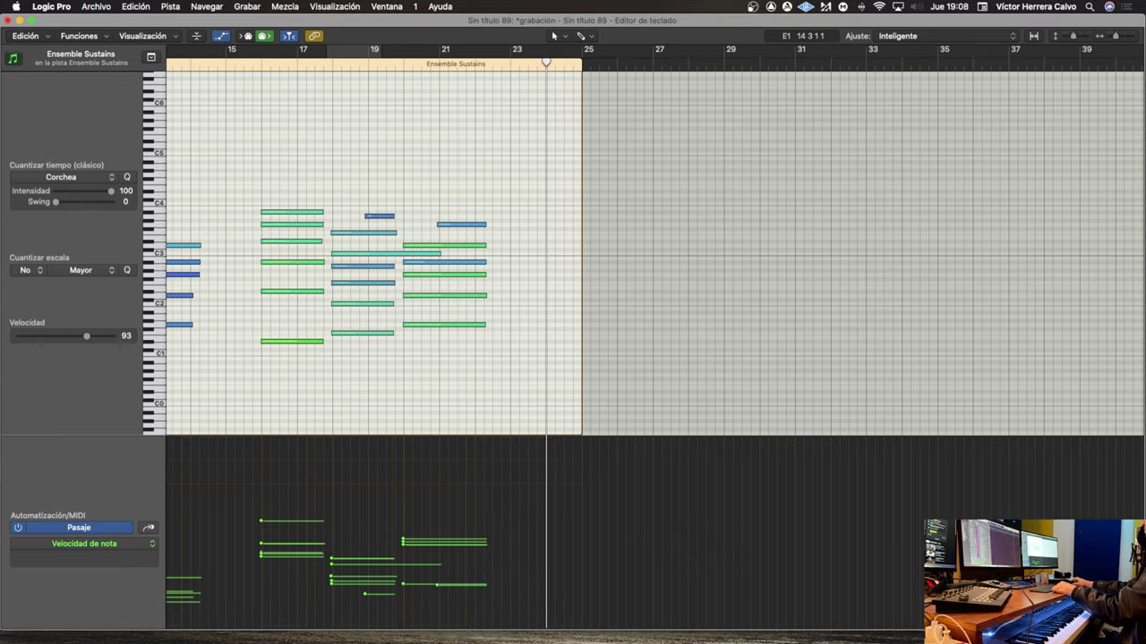
{"action": "key", "text": "Up"}
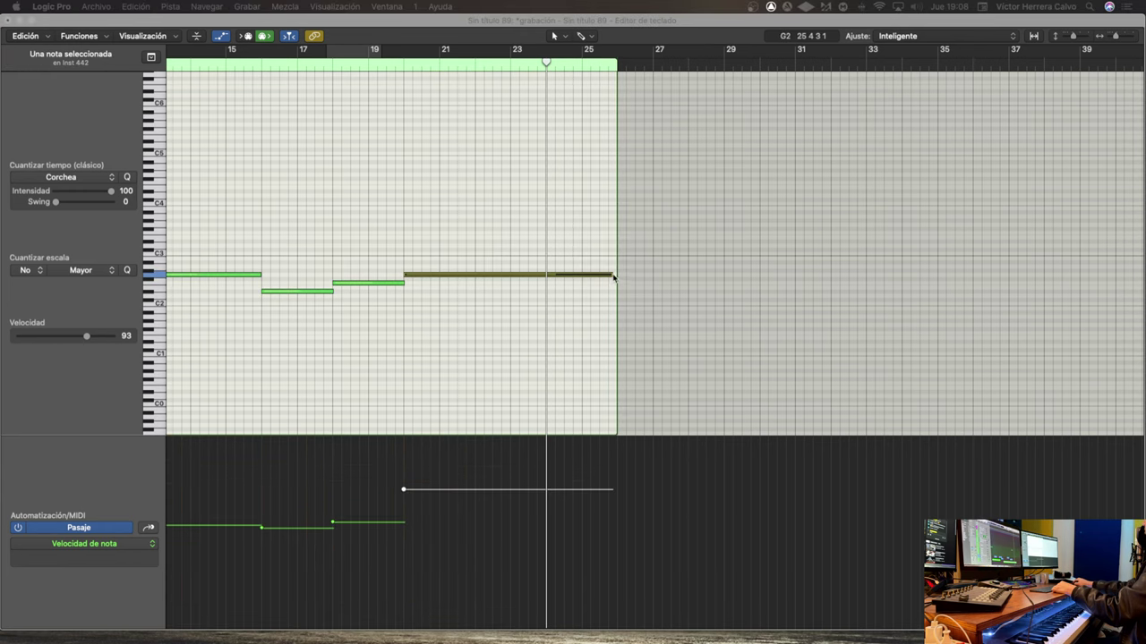
{"action": "left_click_drag", "start_coordinate": [611, 277], "coordinate": [545, 277]}
{"action": "left_click", "coordinate": [417, 394]}
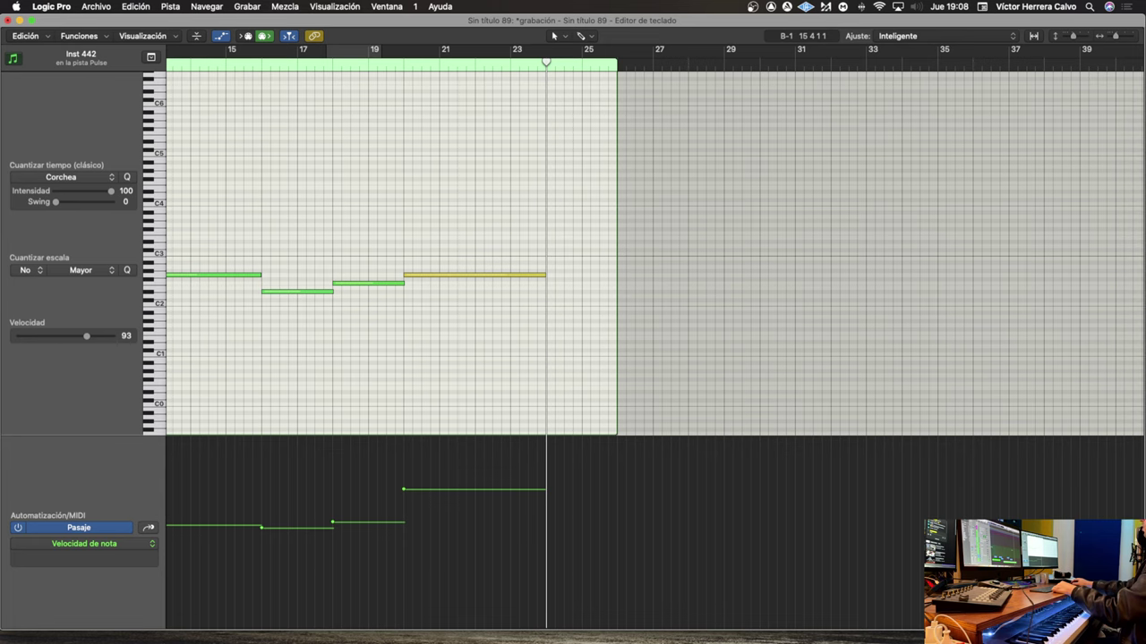
{"action": "key", "text": "ctrl+Up"}
{"action": "key", "text": "ctrl+Up"}
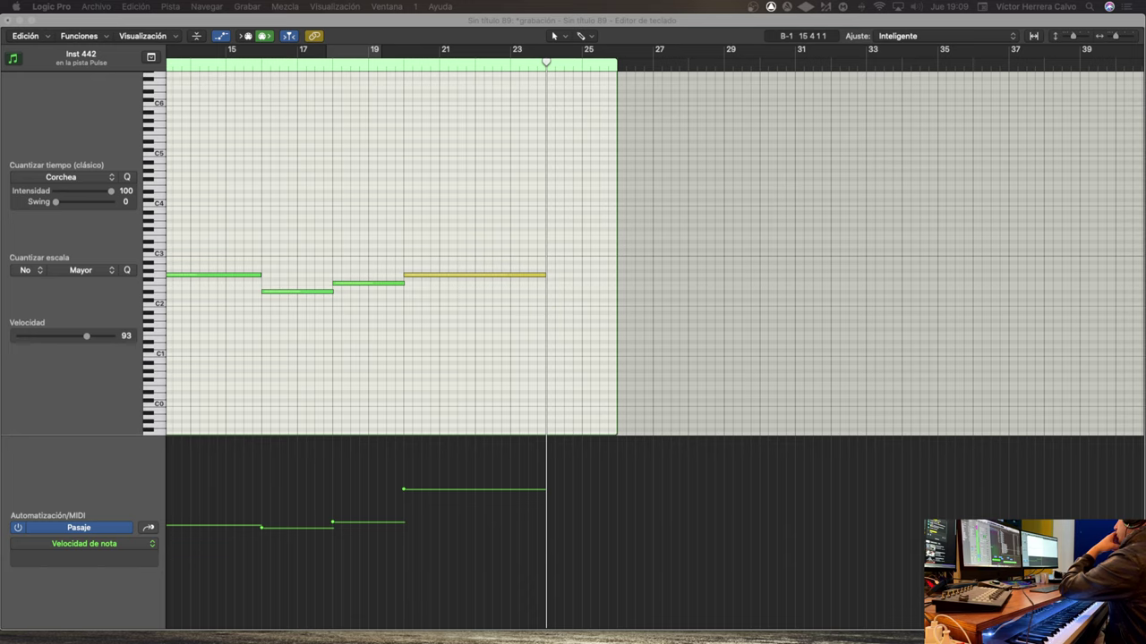
{"action": "key", "text": "Up"}
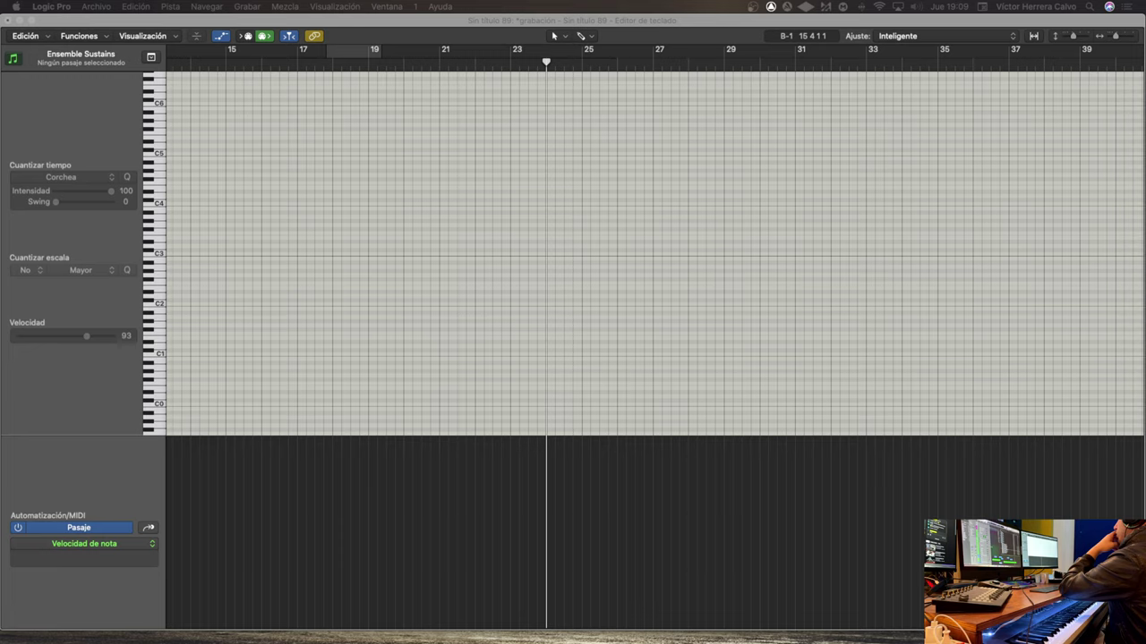
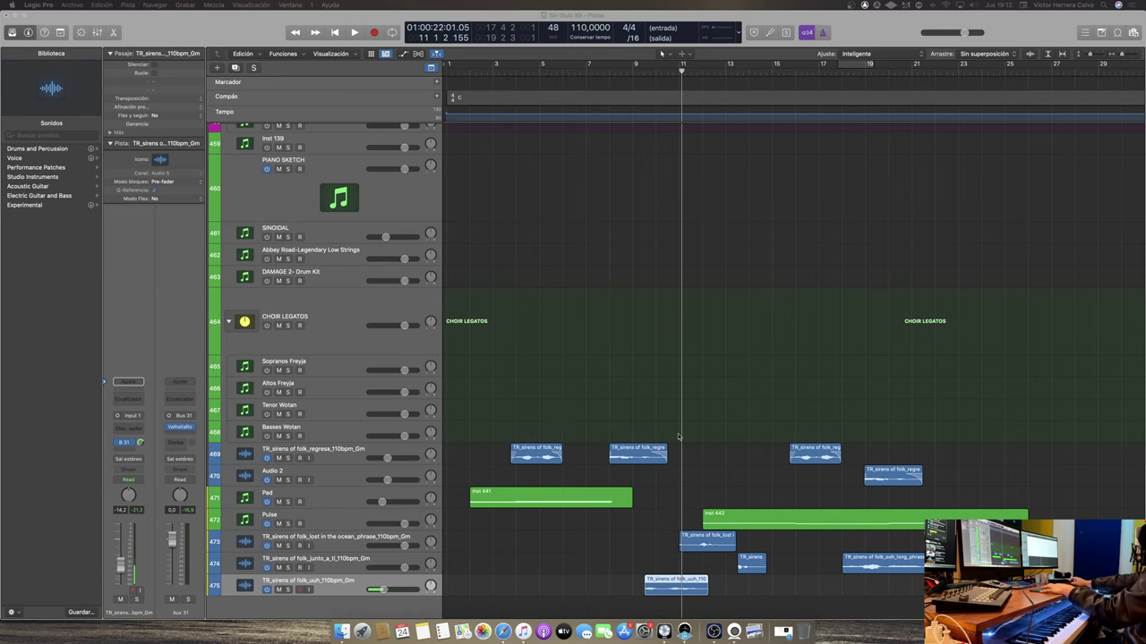
Move the uuh vocal region earlier to about bar 6, and close the Finder window with the VOCAL PACK folder
{"action": "left_click_drag", "start_coordinate": [679, 580], "coordinate": [596, 584]}
{"action": "key", "text": "ctrl+Up"}
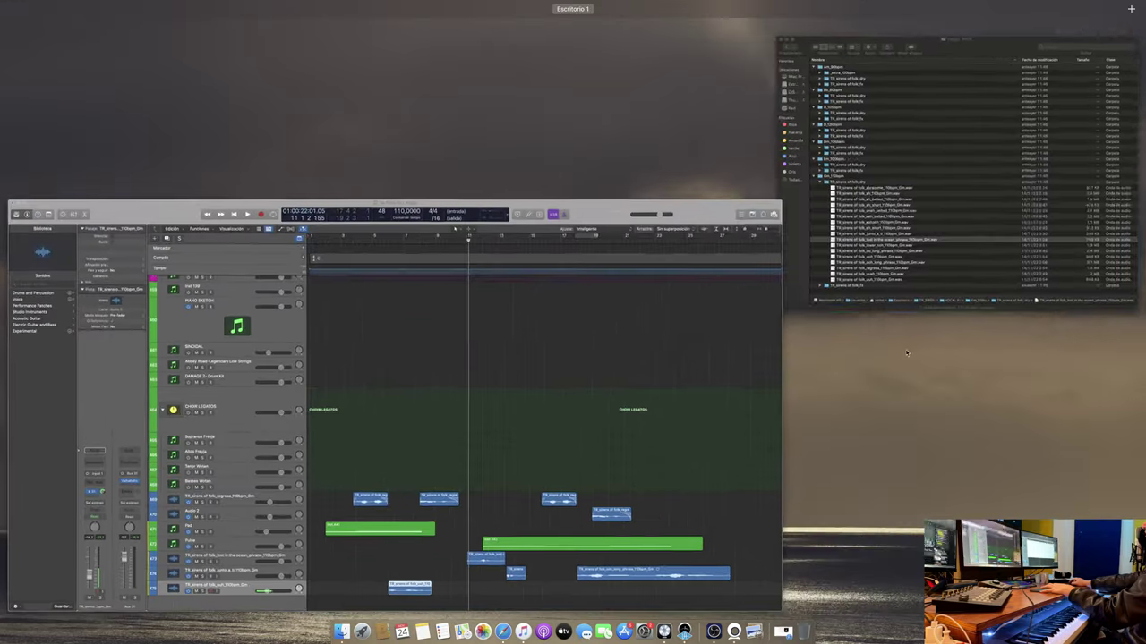
{"action": "left_click", "coordinate": [976, 161]}
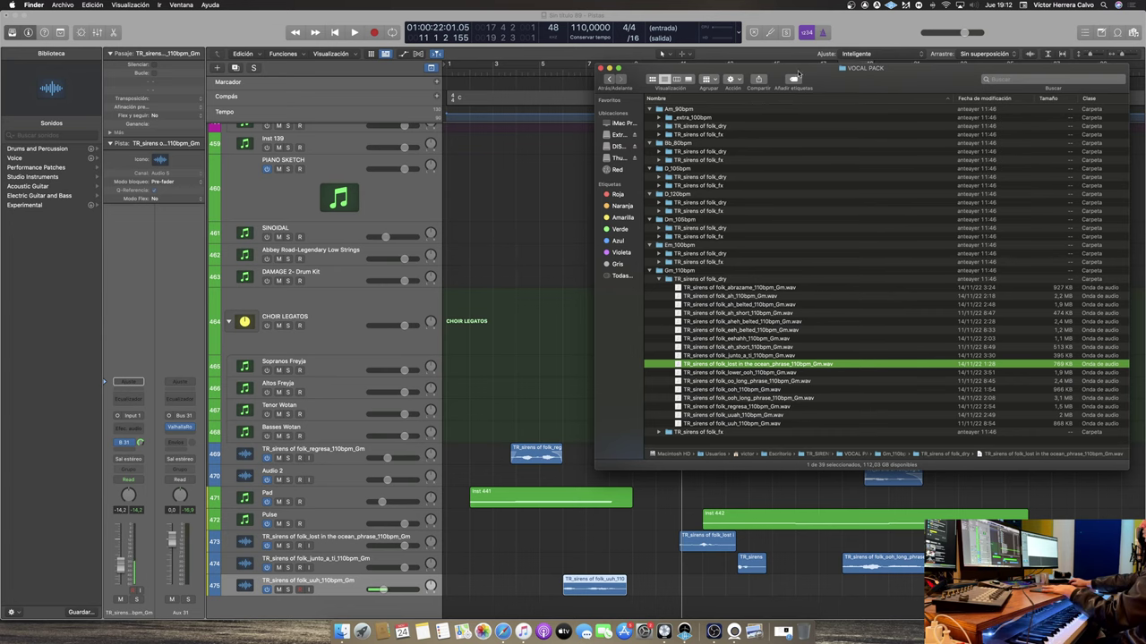
{"action": "key", "text": "super+w"}
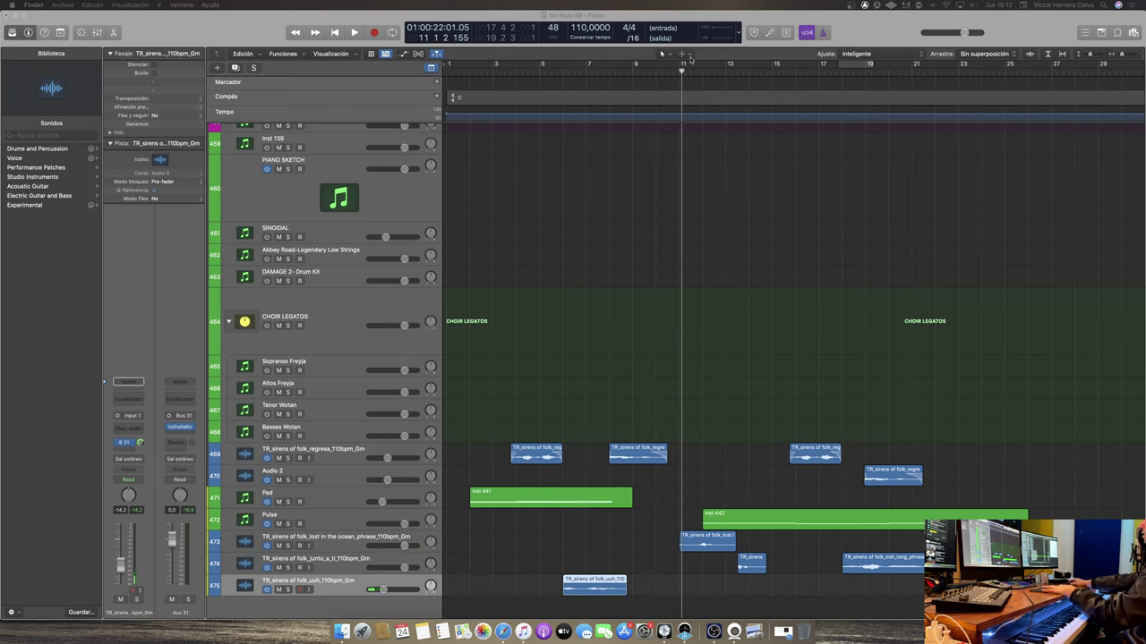
Play from about bar 11 to hear the lost in the ocean phrase followed by the junto_a_ti vocal region
{"action": "left_click", "coordinate": [730, 304]}
{"action": "key", "text": "space"}
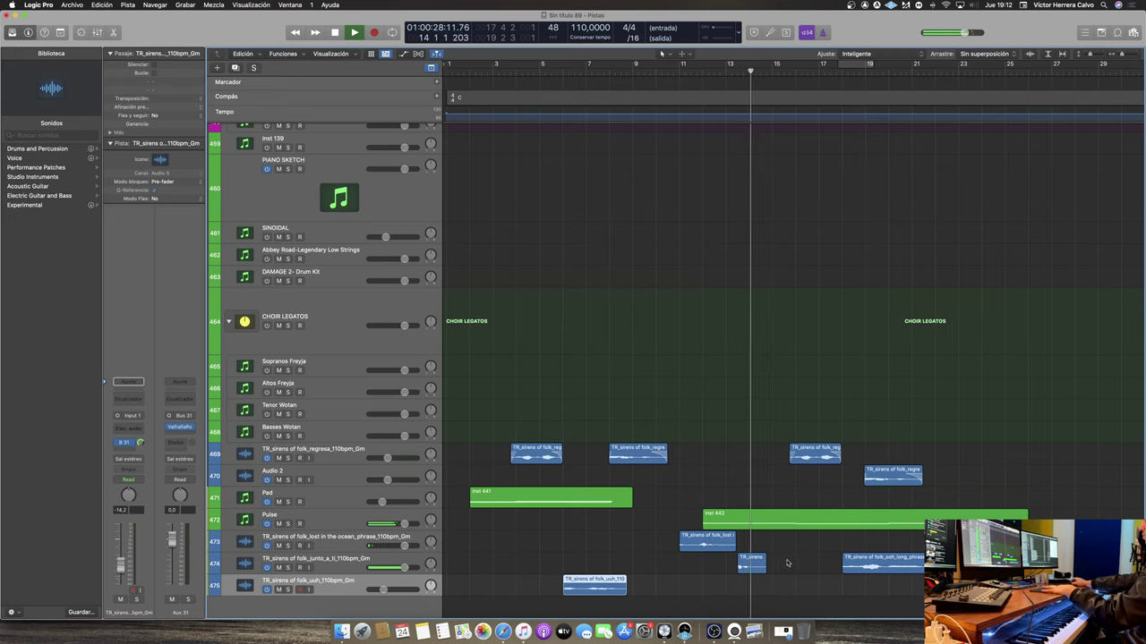
{"action": "scroll", "coordinate": [770, 562], "scroll_direction": "down", "scroll_amount": 1}
{"action": "key", "text": "space"}
{"action": "scroll", "coordinate": [766, 561], "scroll_direction": "down", "scroll_amount": 1}
{"action": "scroll", "coordinate": [735, 586], "scroll_direction": "up", "scroll_amount": 1}
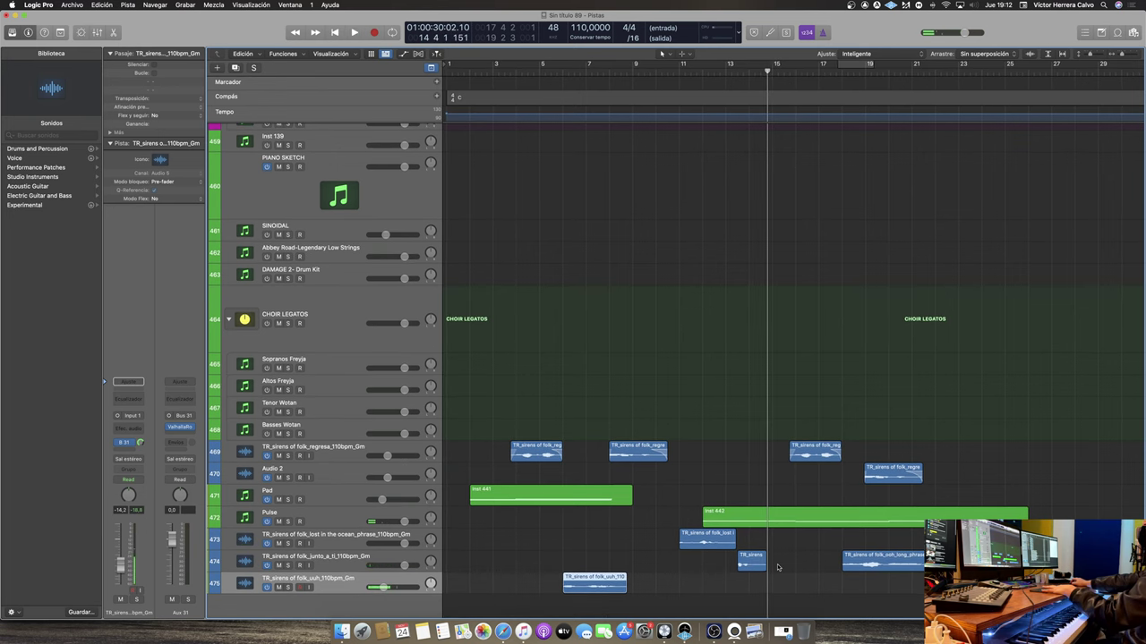
{"action": "scroll", "coordinate": [748, 573], "scroll_direction": "up", "scroll_amount": 2}
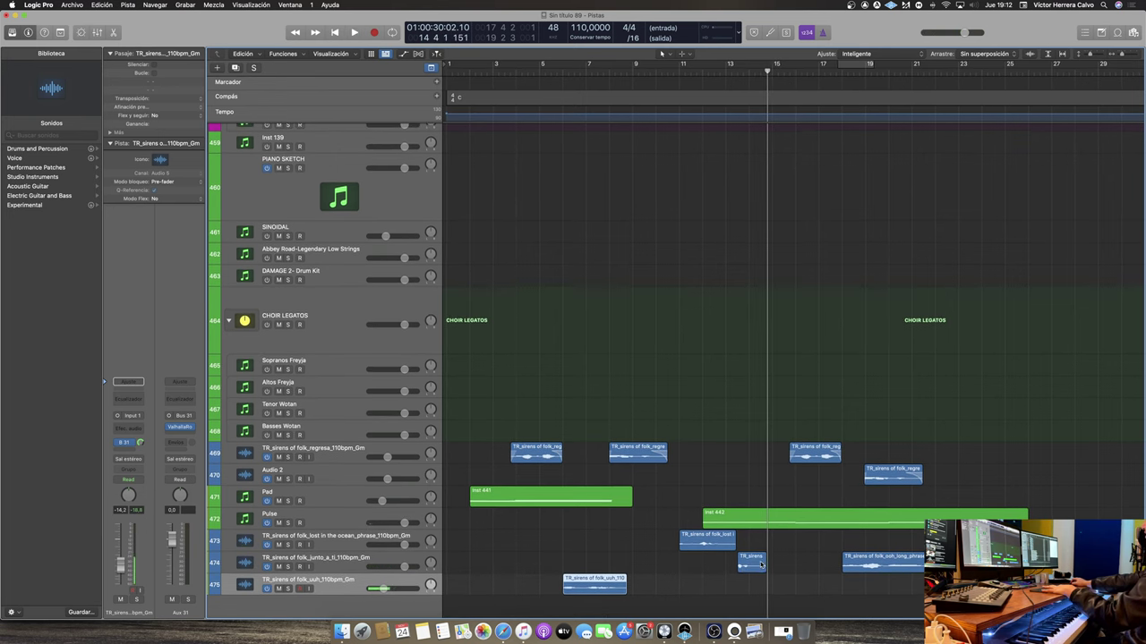
{"action": "scroll", "coordinate": [755, 562], "scroll_direction": "up", "scroll_amount": 2}
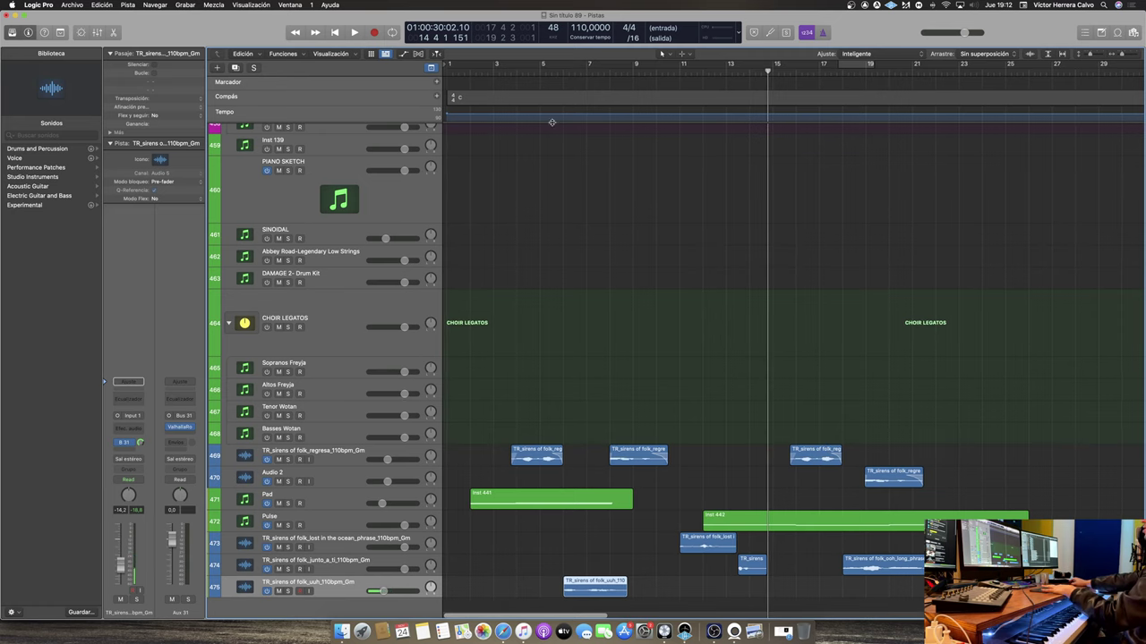
Play from near the beginning, and move the lost in the ocean region to about bar 13 and the junto_a_ti region to about bar 15.5
{"action": "key", "text": "space"}
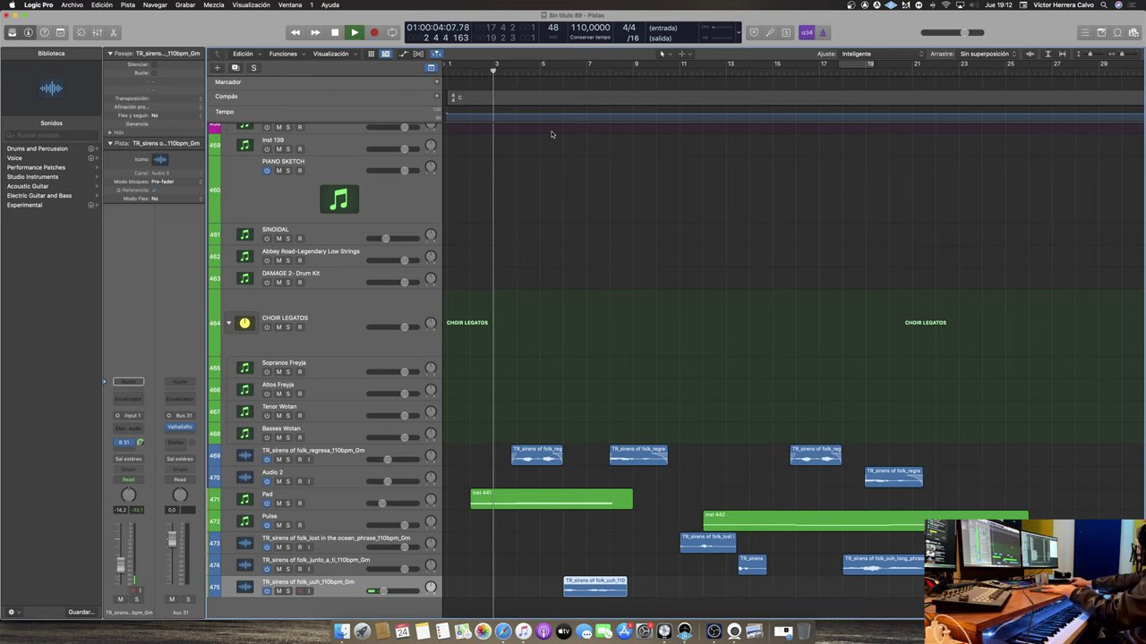
{"action": "key", "text": "space"}
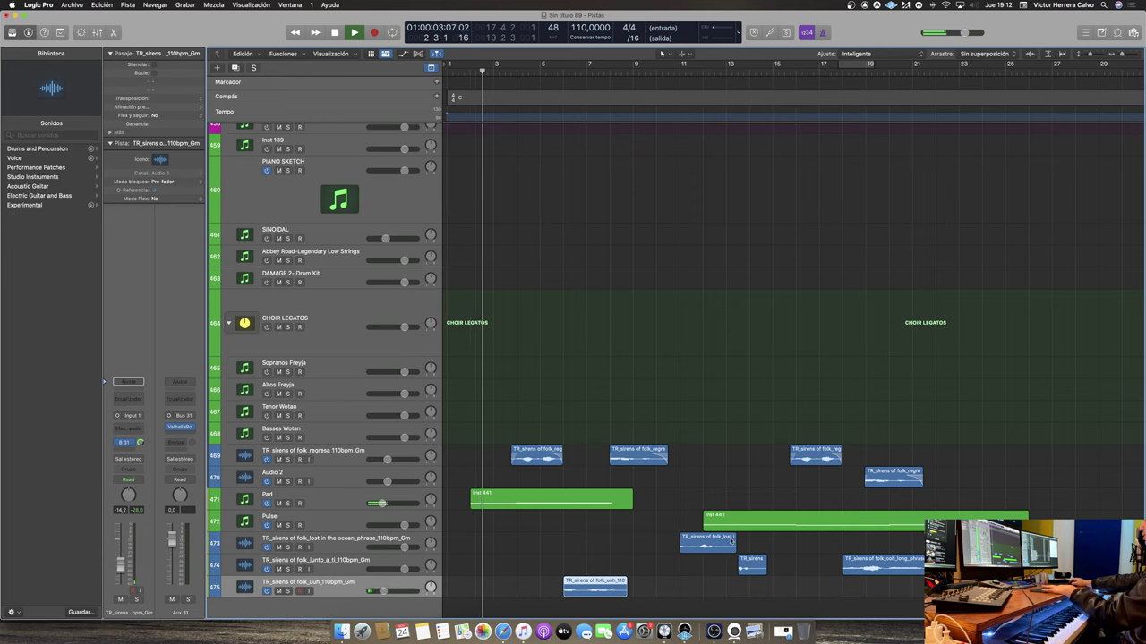
{"action": "left_click_drag", "start_coordinate": [721, 548], "coordinate": [752, 544]}
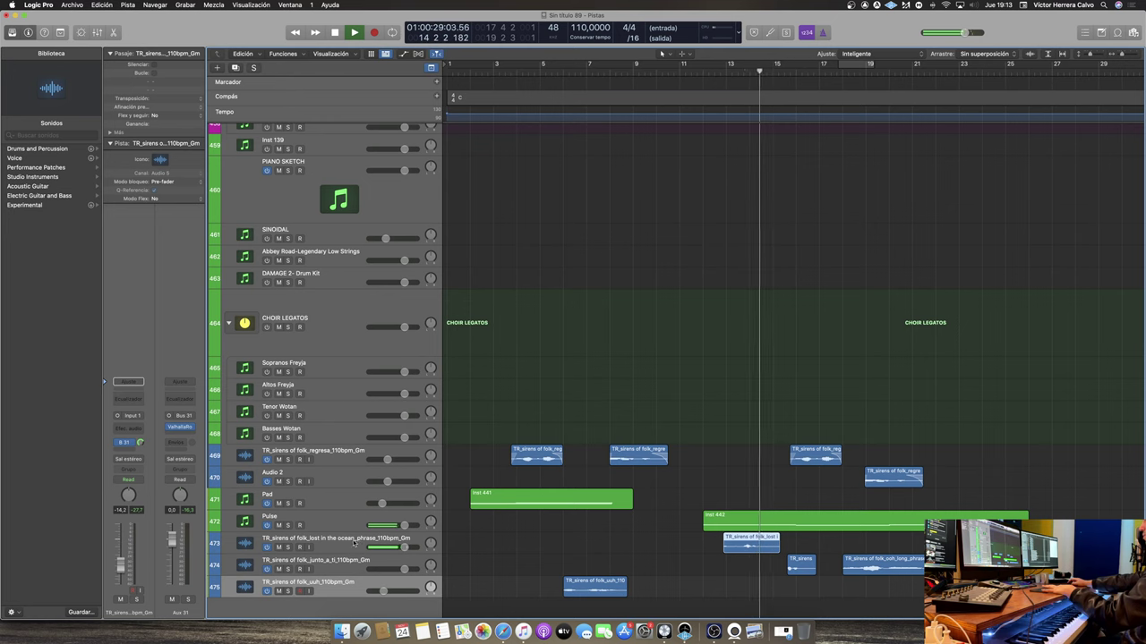
Stop playback and add a send to Bus 31 (Aux 31) on the lost in the ocean phrase track
{"action": "left_click", "coordinate": [410, 540]}
{"action": "key", "text": "space"}
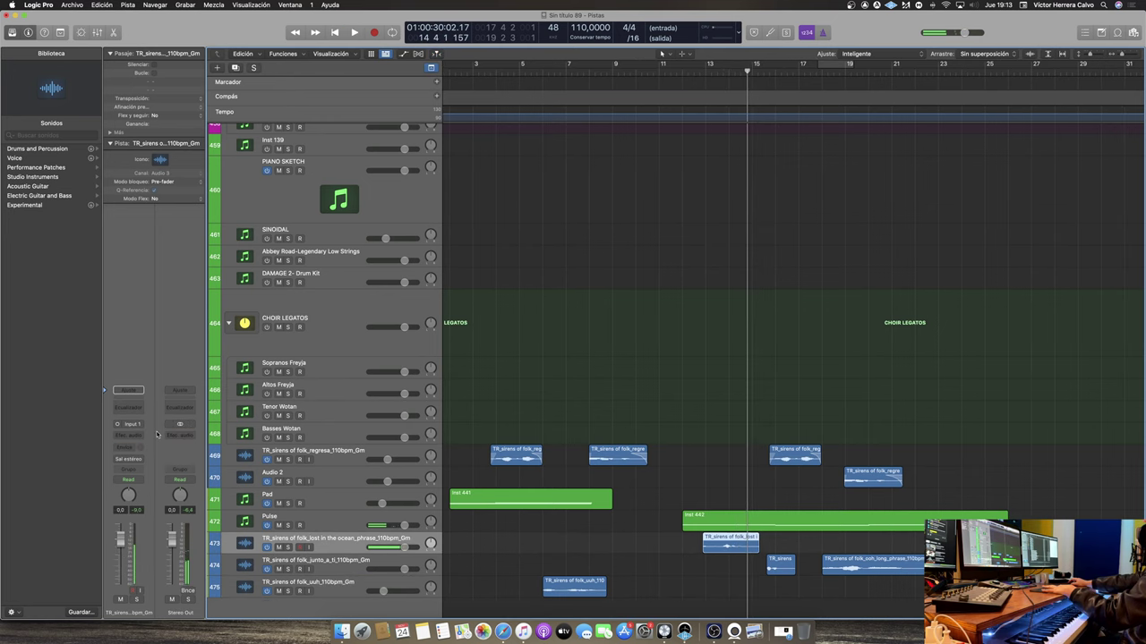
{"action": "left_click", "coordinate": [138, 435]}
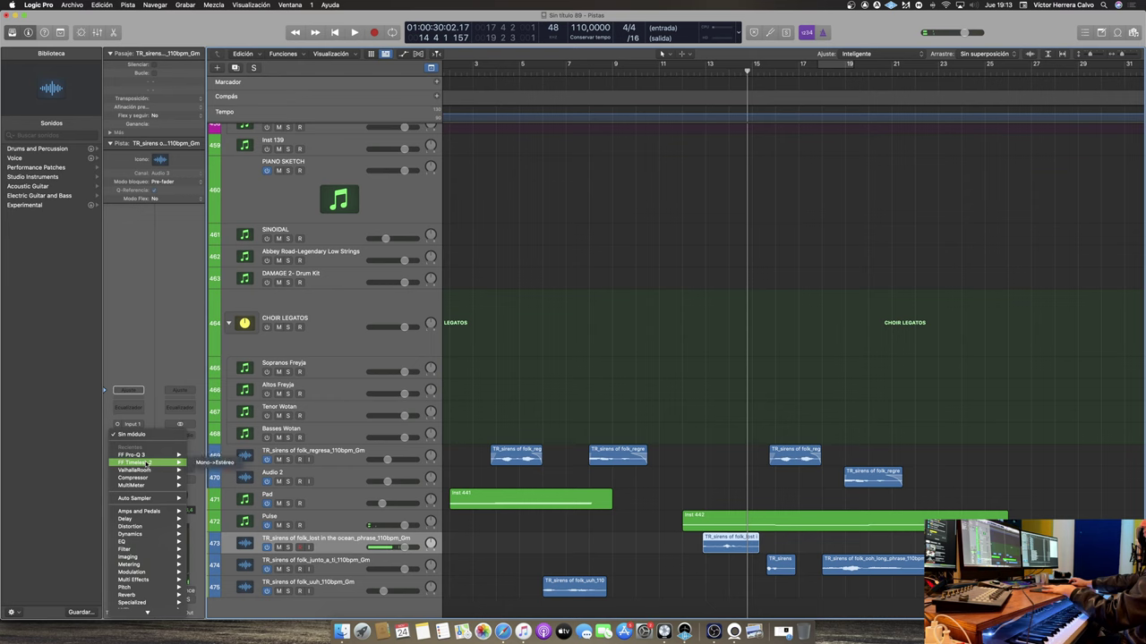
{"action": "left_click", "coordinate": [135, 447]}
{"action": "left_click", "coordinate": [133, 448]}
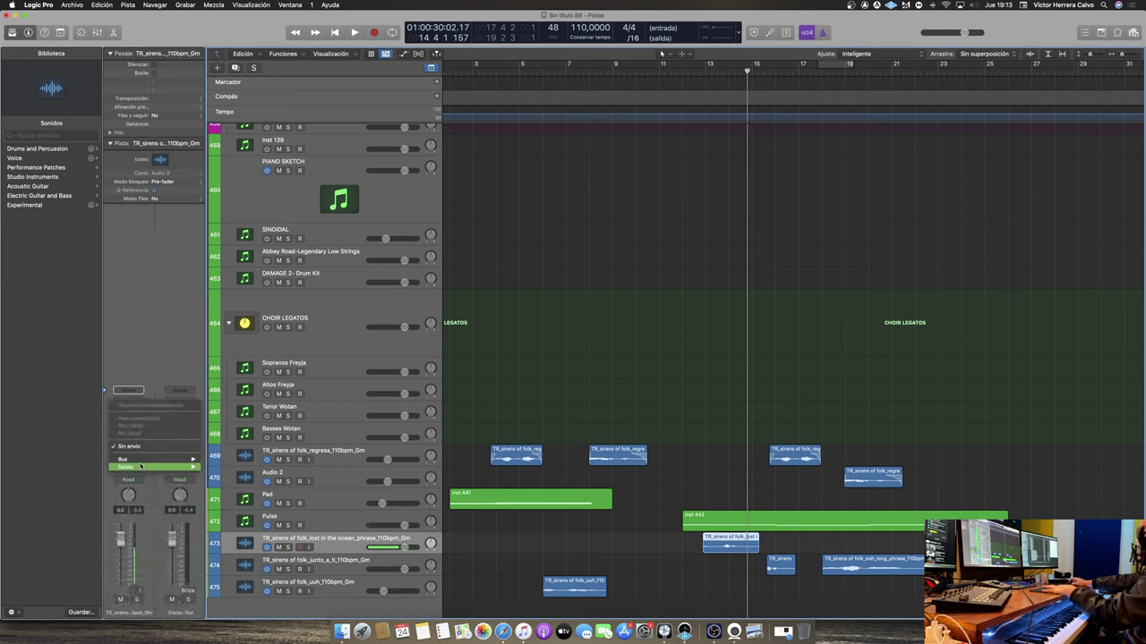
{"action": "mouse_move", "coordinate": [156, 459]}
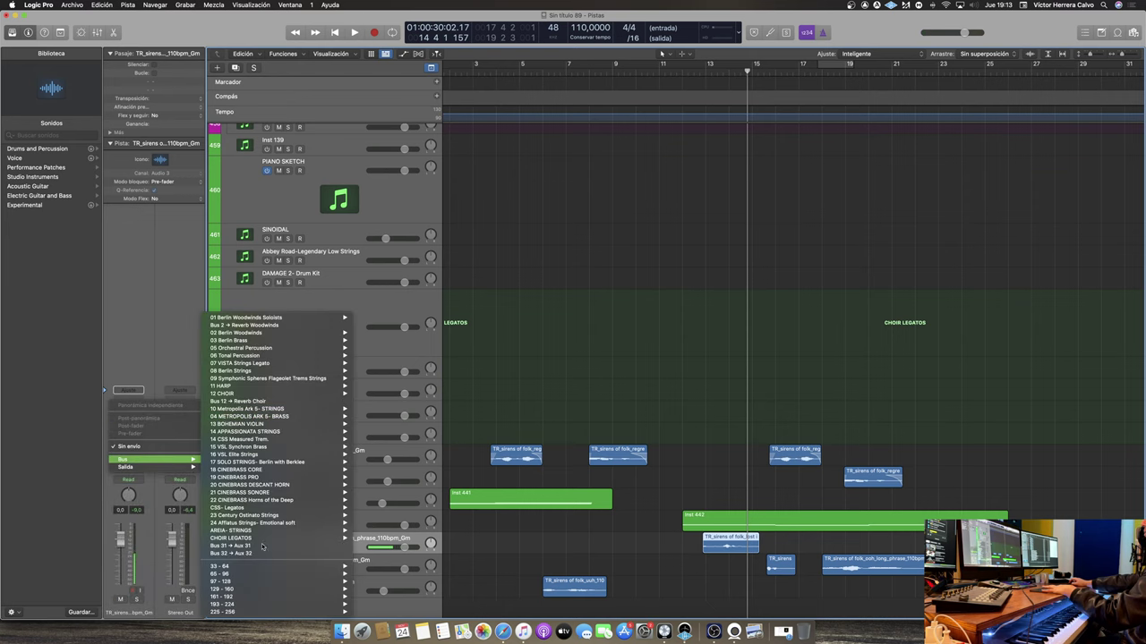
{"action": "left_click", "coordinate": [266, 545]}
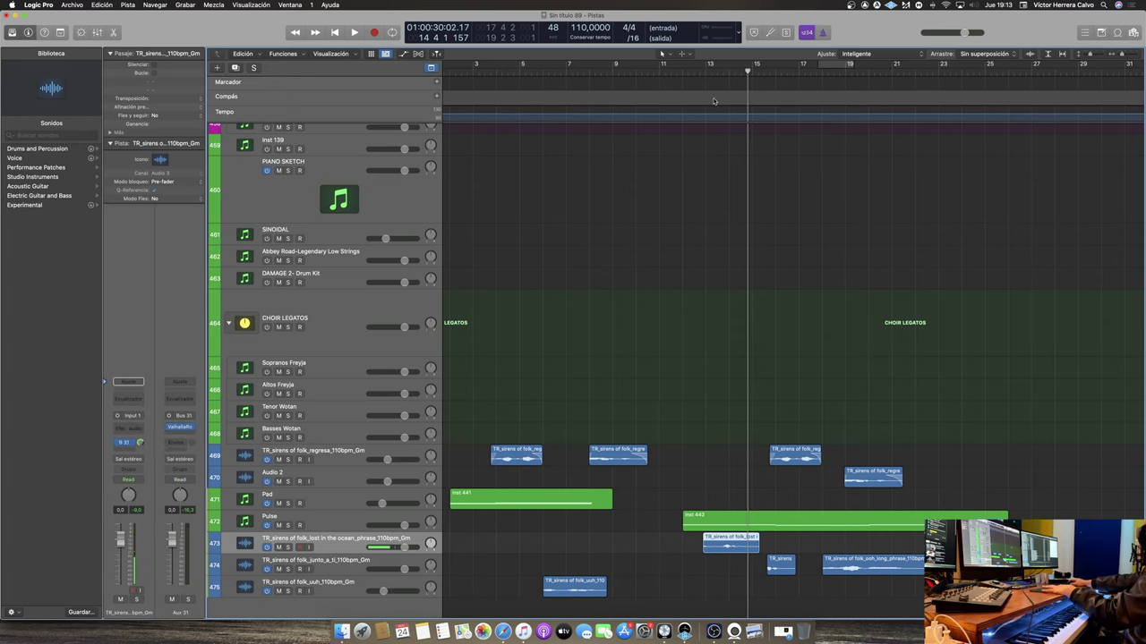
Play the lost in the ocean phrase from just before its start, and give the region a short fade-in
{"action": "key", "text": "comma"}
{"action": "key", "text": "comma"}
{"action": "key", "text": "comma"}
{"action": "key", "text": "space"}
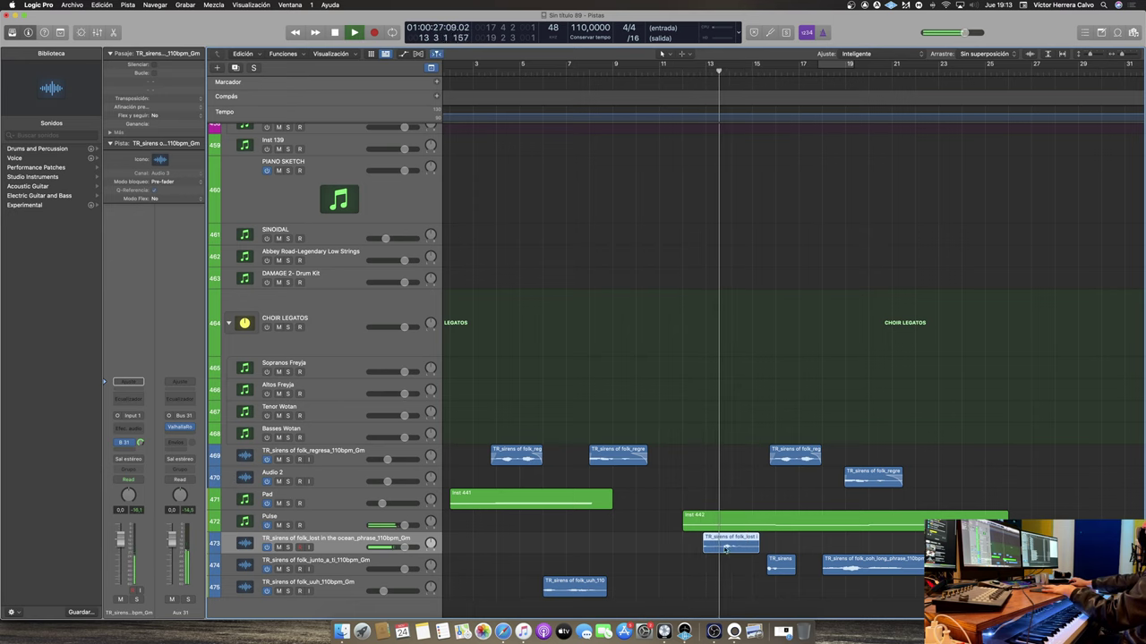
{"action": "key", "text": "e"}
{"action": "scroll", "coordinate": [417, 404], "scroll_direction": "left", "scroll_amount": 2}
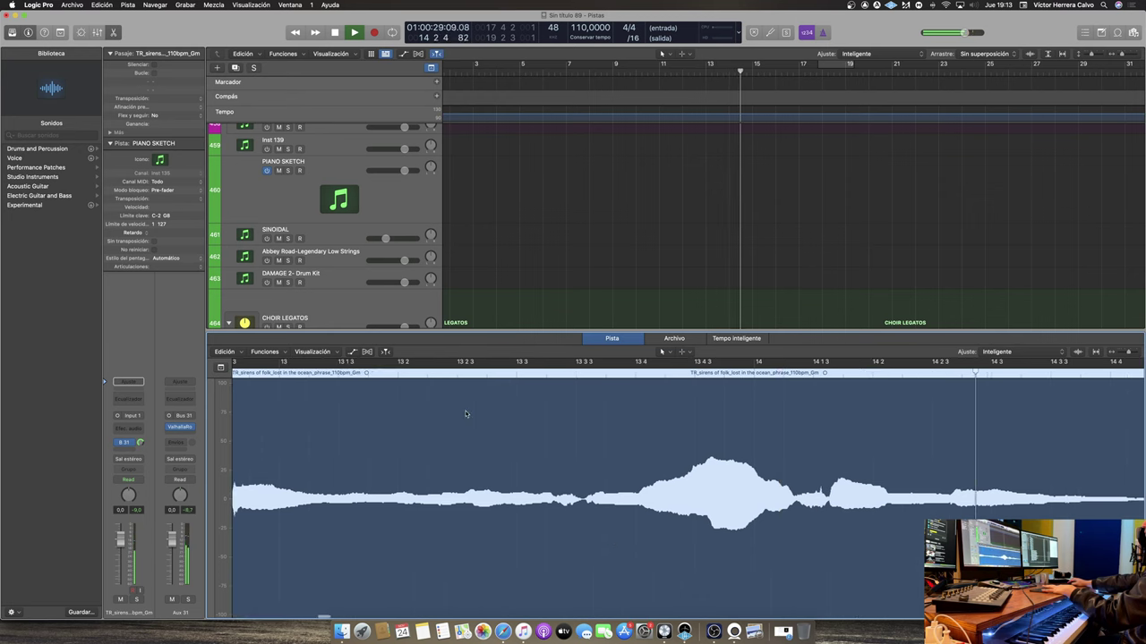
{"action": "left_click_drag", "start_coordinate": [316, 379], "coordinate": [333, 381]}
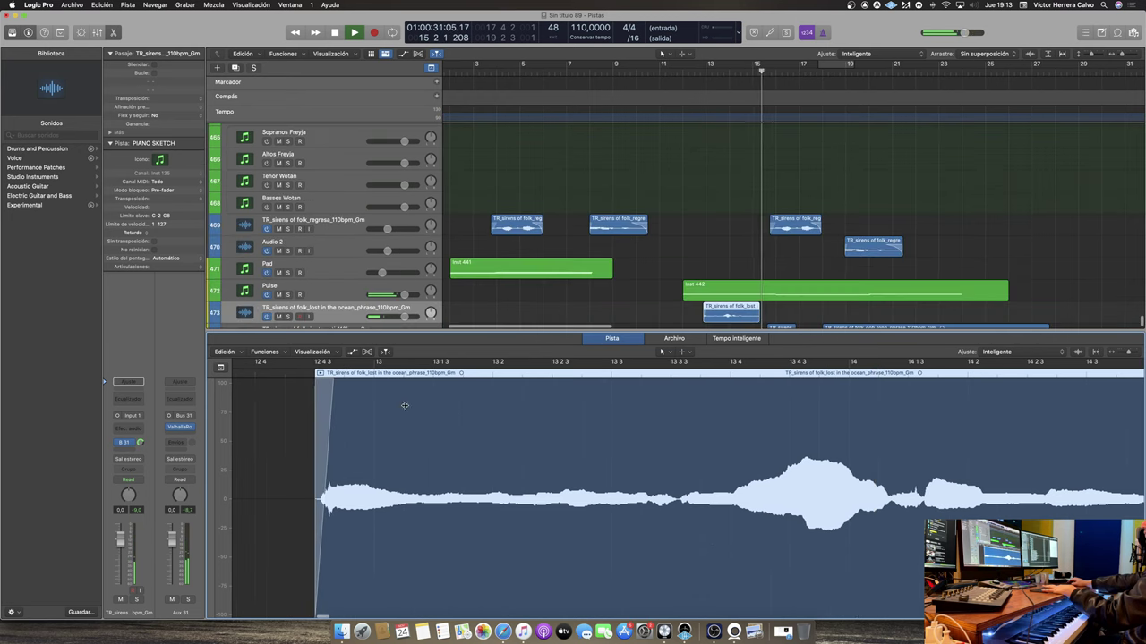
{"action": "scroll", "coordinate": [471, 415], "scroll_direction": "down", "scroll_amount": 3}
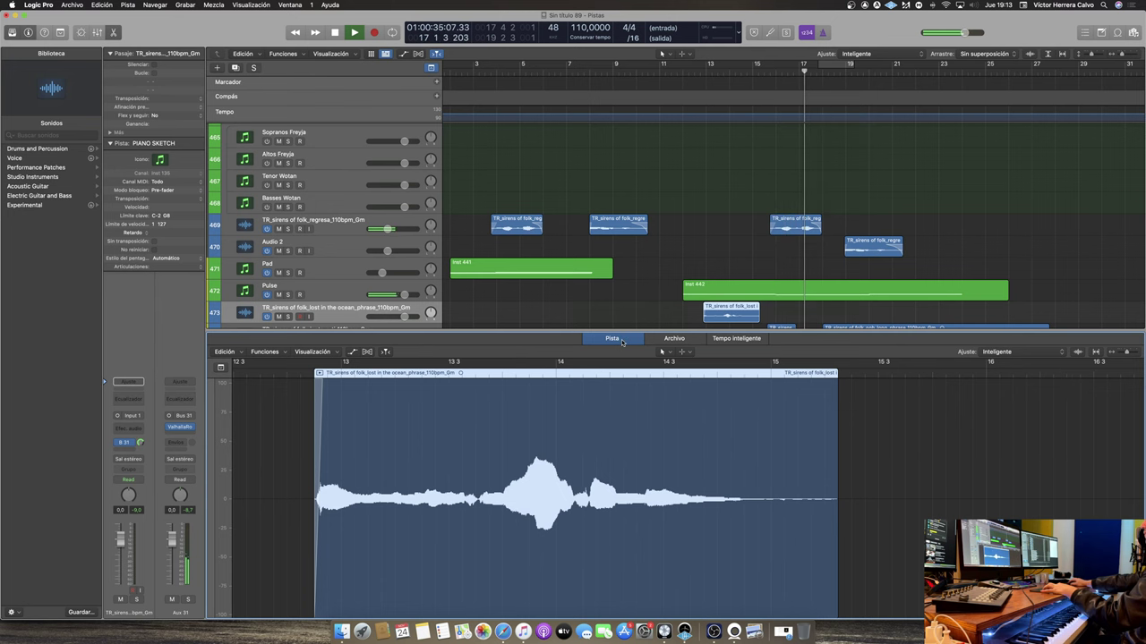
{"action": "key", "text": "e"}
{"action": "key", "text": "space"}
Move the junto_a_ti vocal region to about bar 11 and play from there to hear it
{"action": "left_click_drag", "start_coordinate": [788, 544], "coordinate": [675, 541]}
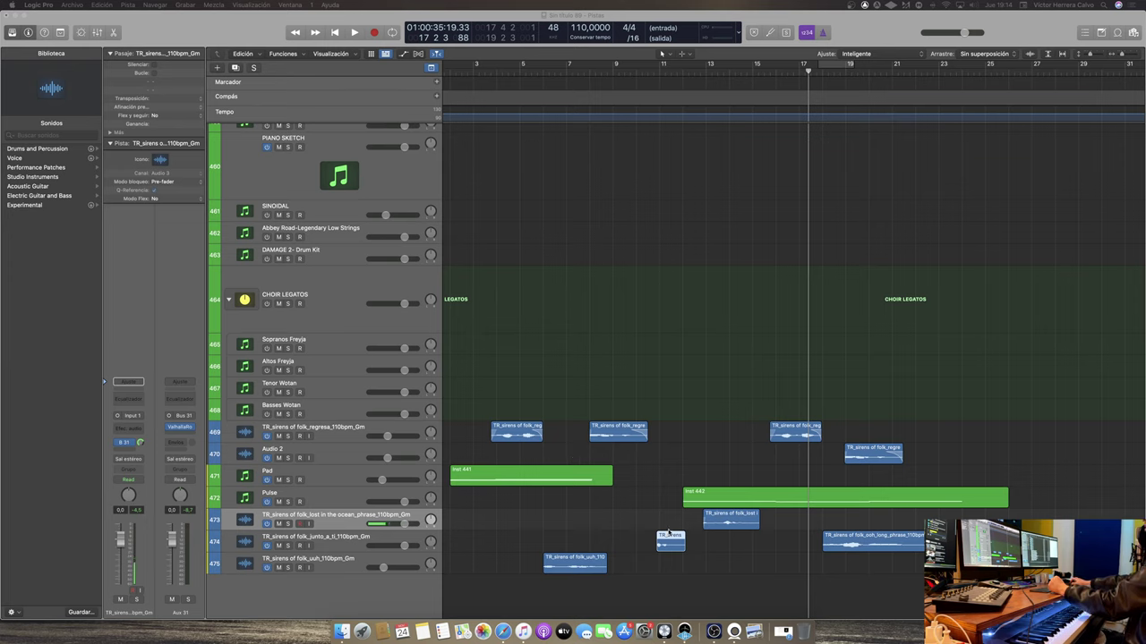
{"action": "scroll", "coordinate": [568, 266], "scroll_direction": "right", "scroll_amount": 2}
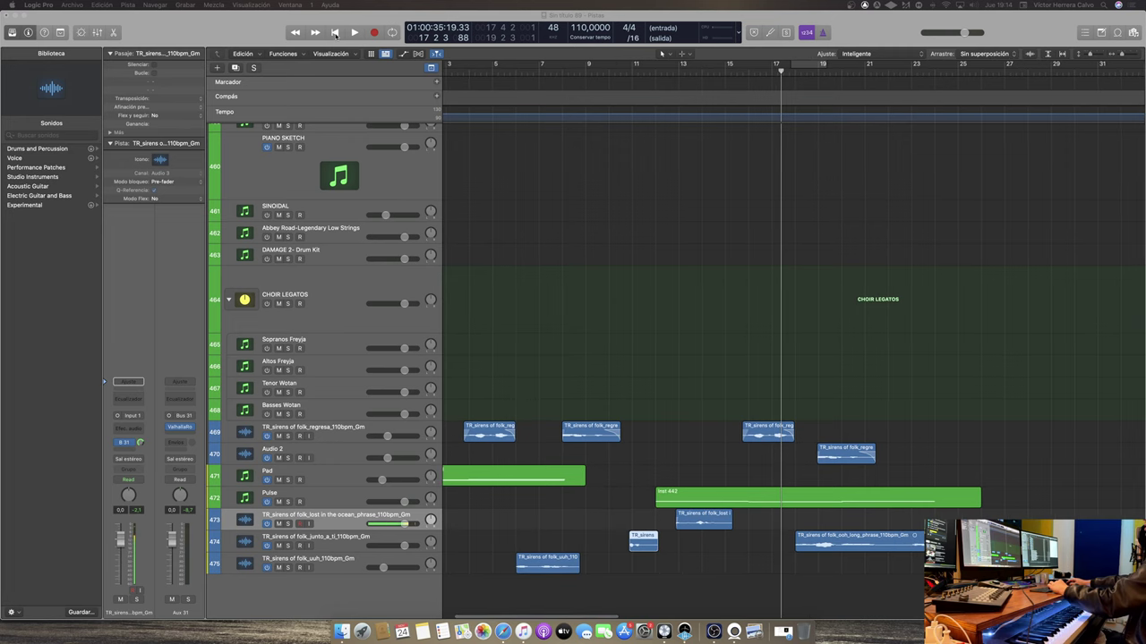
{"action": "key", "text": "Return"}
{"action": "key", "text": "super+shift+r"}
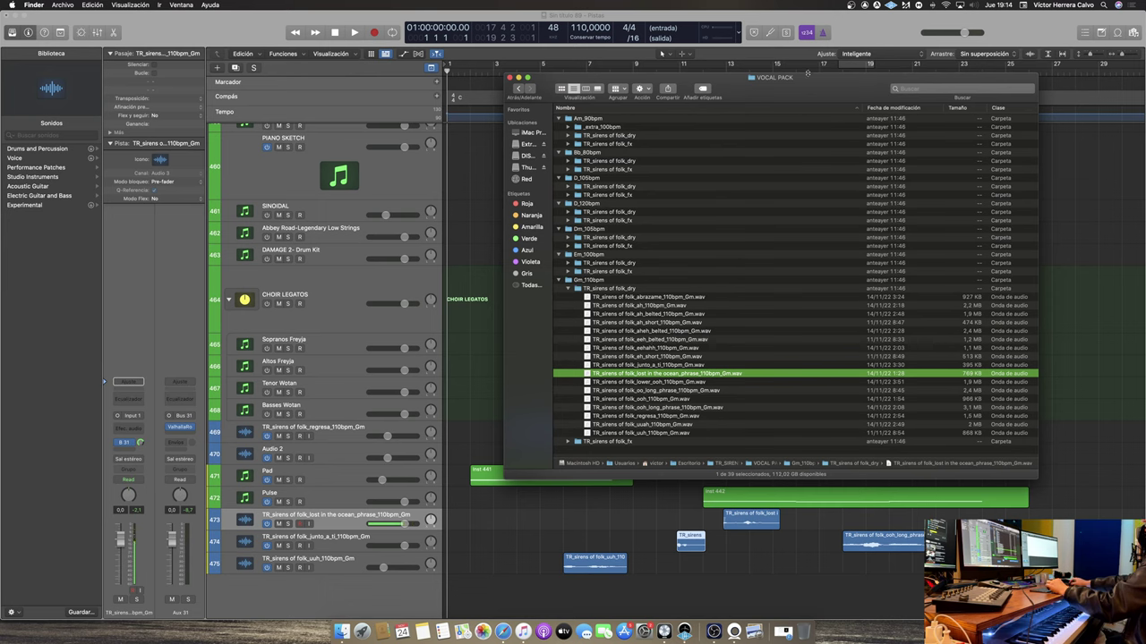
{"action": "left_click_drag", "start_coordinate": [807, 73], "coordinate": [1144, 107]}
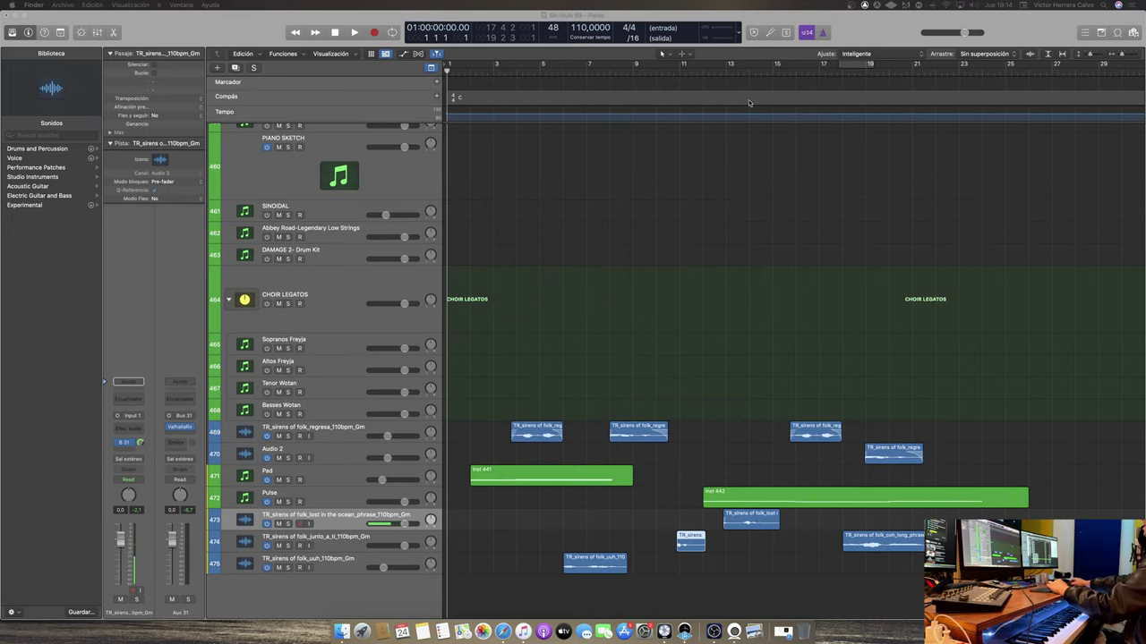
{"action": "left_click", "coordinate": [692, 84]}
{"action": "key", "text": "space"}
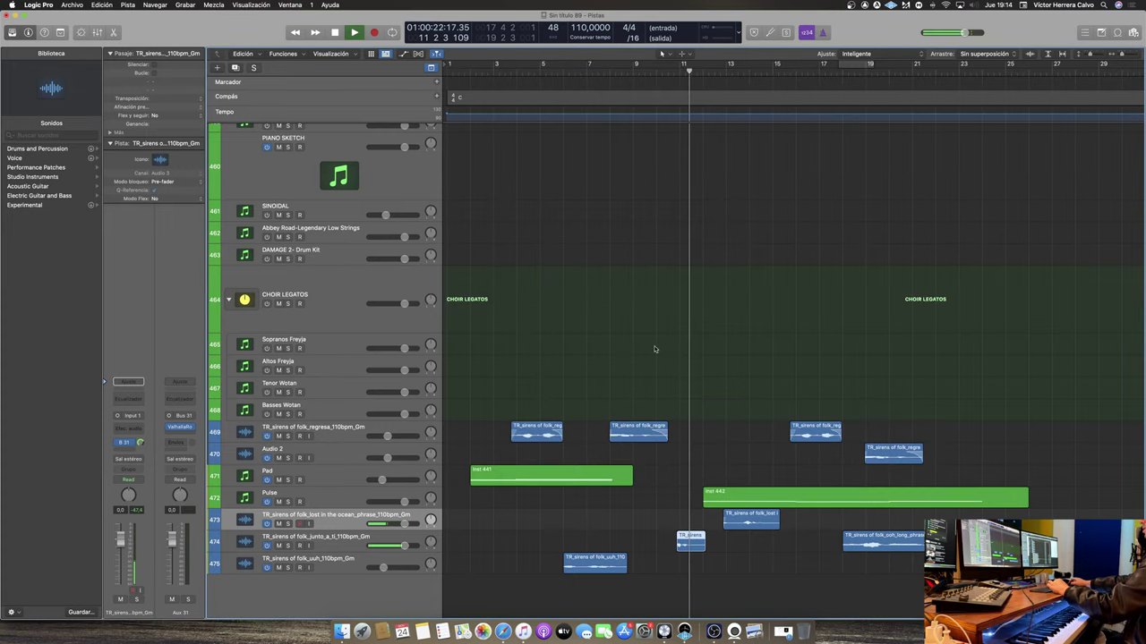
{"action": "key", "text": "space"}
Play the arrangement from the beginning through the vocal phrases to about bar 24
{"action": "left_click", "coordinate": [328, 33]}
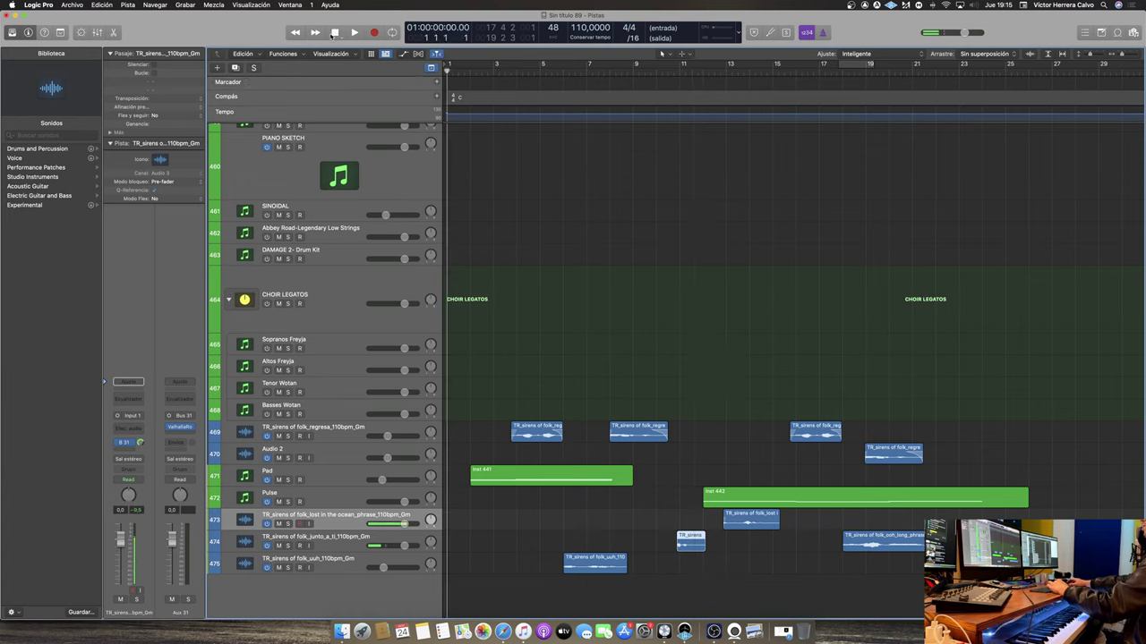
{"action": "key", "text": "space"}
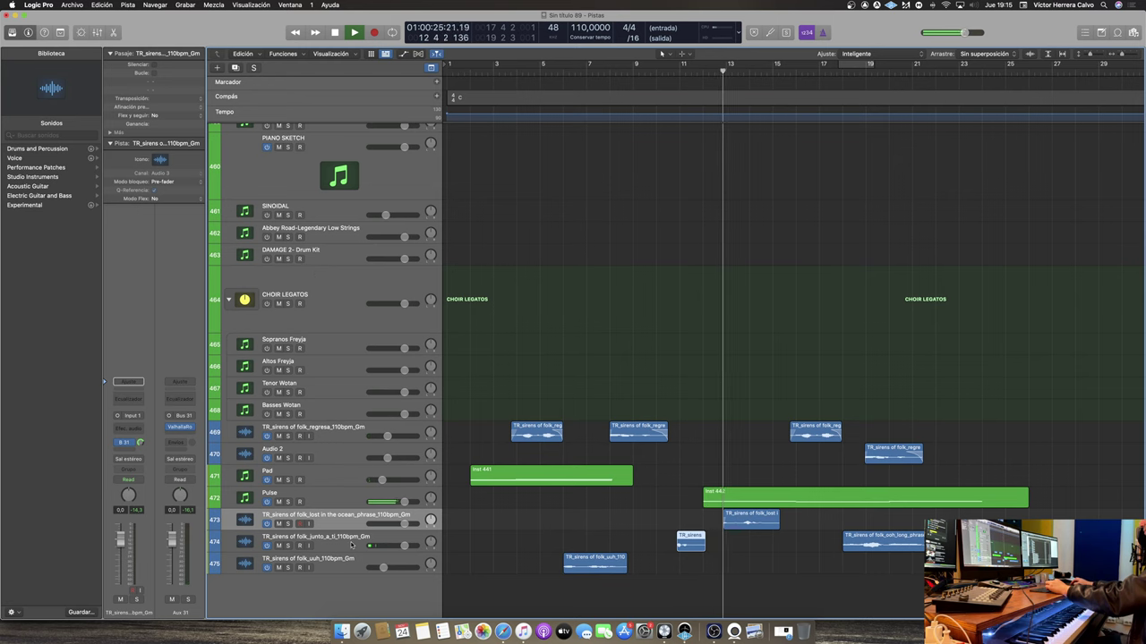
{"action": "scroll", "coordinate": [362, 537], "scroll_direction": "up", "scroll_amount": 1}
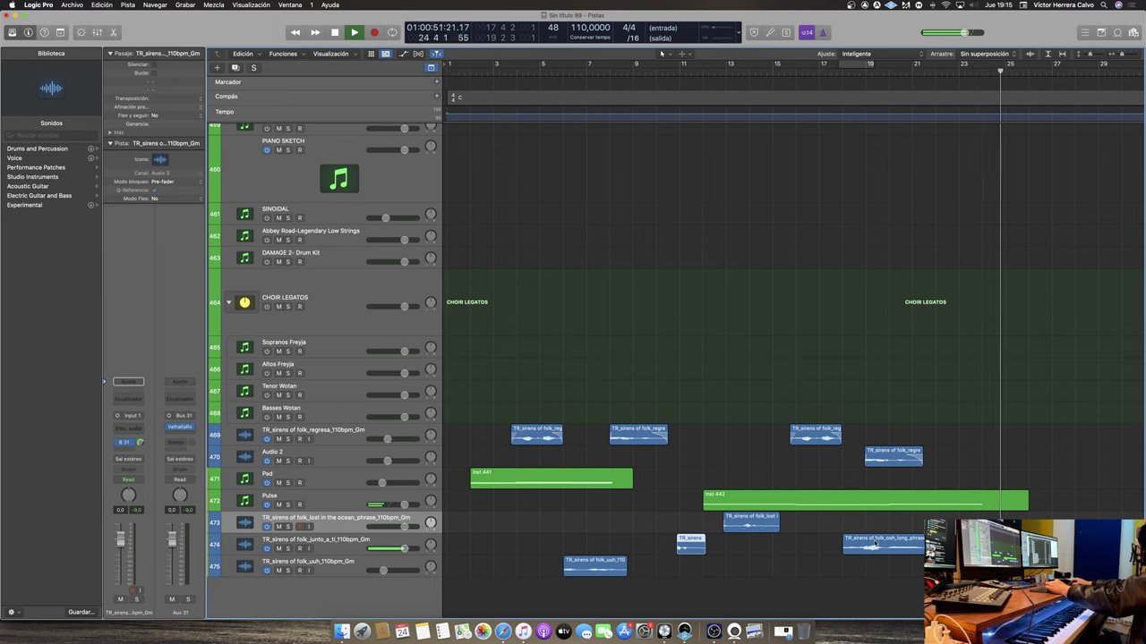
Move the ooh_long_phrase region to about bar 12 in place of the deleted junto_a_ti region, and mute the lost in the ocean region
{"action": "left_click_drag", "start_coordinate": [941, 544], "coordinate": [801, 541]}
{"action": "left_click", "coordinate": [688, 544]}
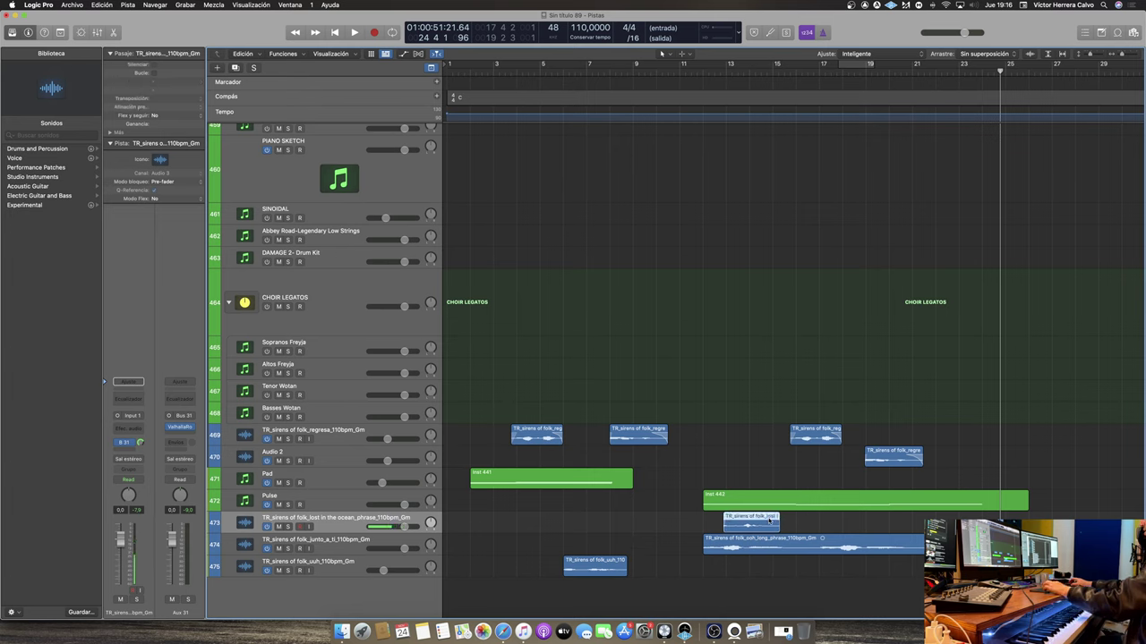
{"action": "left_click", "coordinate": [756, 554]}
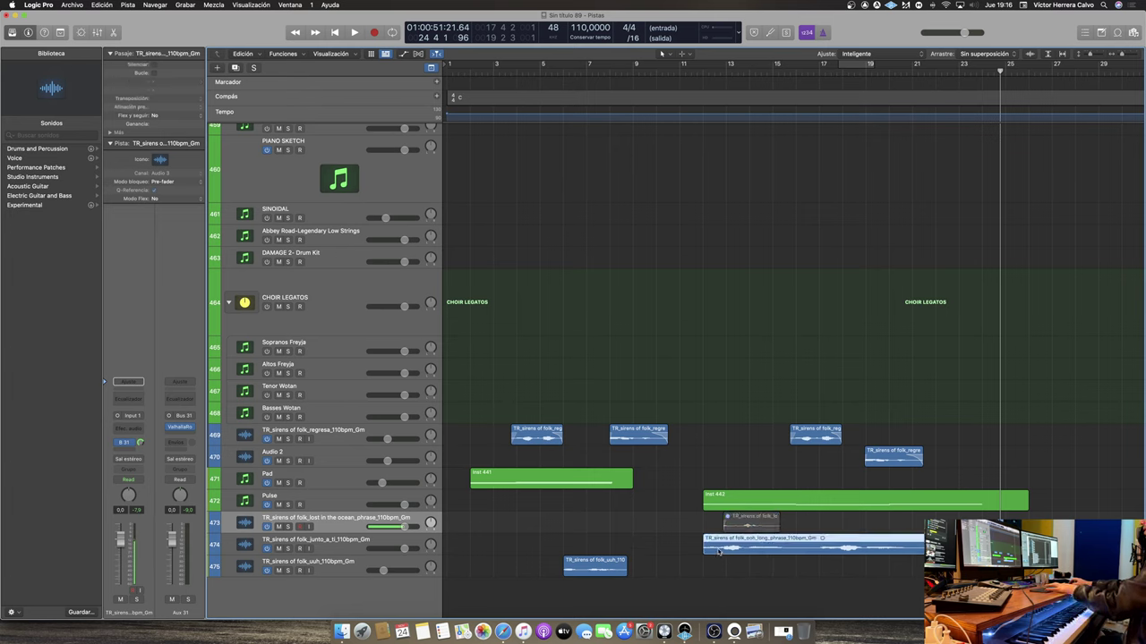
Add a send to Bus 31 (Aux 31) on the junto_a_ti track that holds the ooh_long_phrase region
{"action": "left_click", "coordinate": [334, 547]}
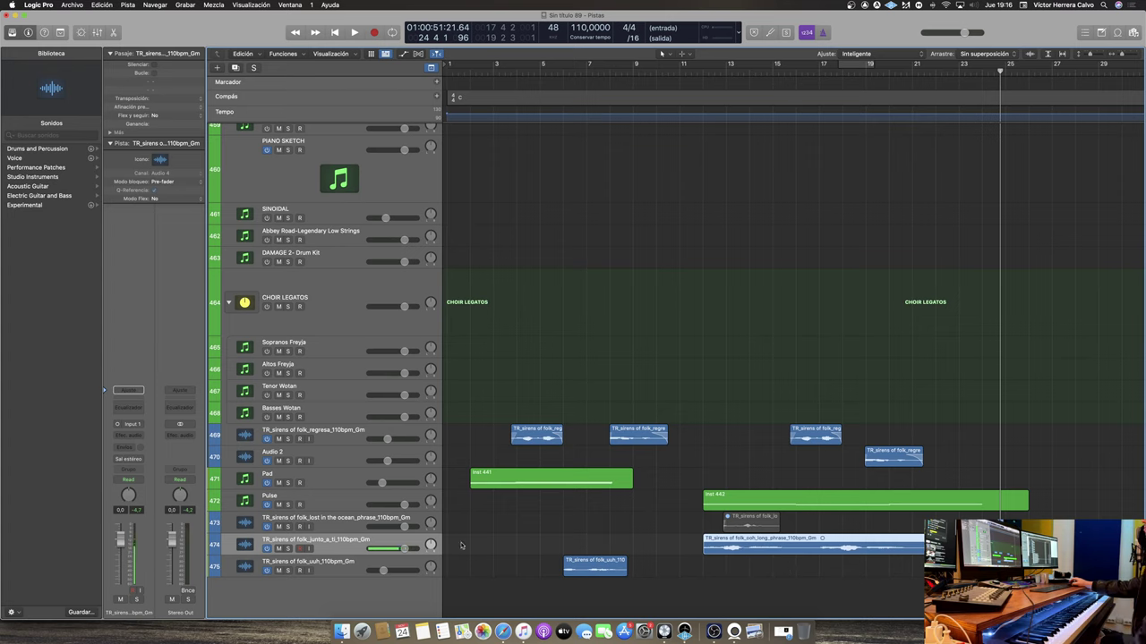
{"action": "left_click", "coordinate": [129, 446]}
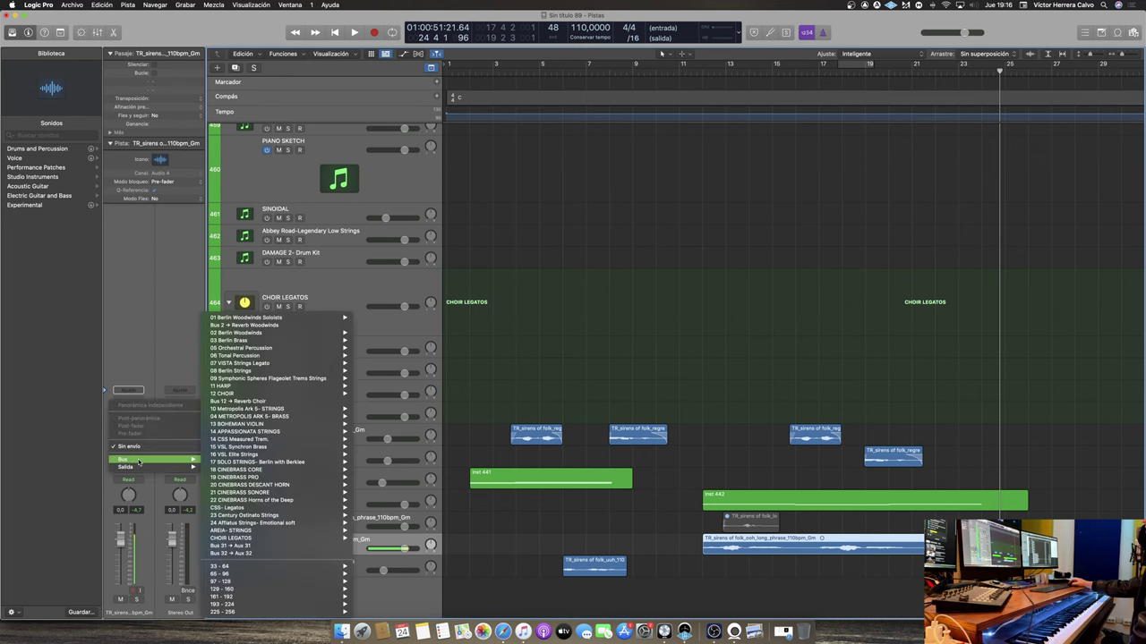
{"action": "mouse_move", "coordinate": [170, 463]}
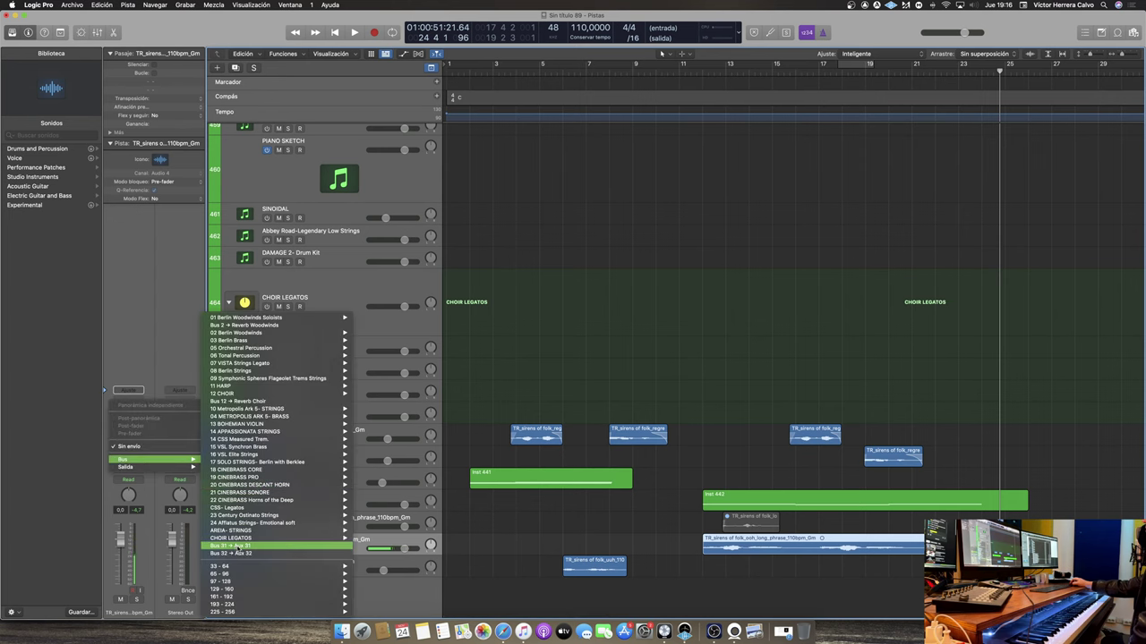
{"action": "left_click", "coordinate": [356, 545]}
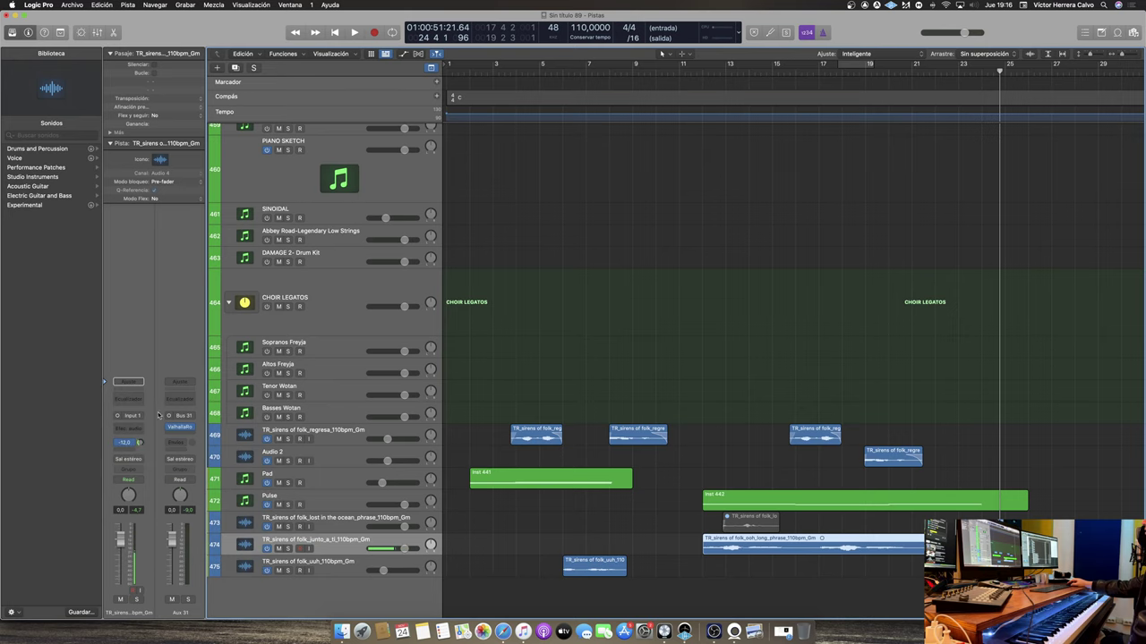
Play from before the ooh long phrase and lower the junto_a_ti track's volume to -11.4 dB
{"action": "scroll", "coordinate": [747, 162], "scroll_direction": "right", "scroll_amount": 3}
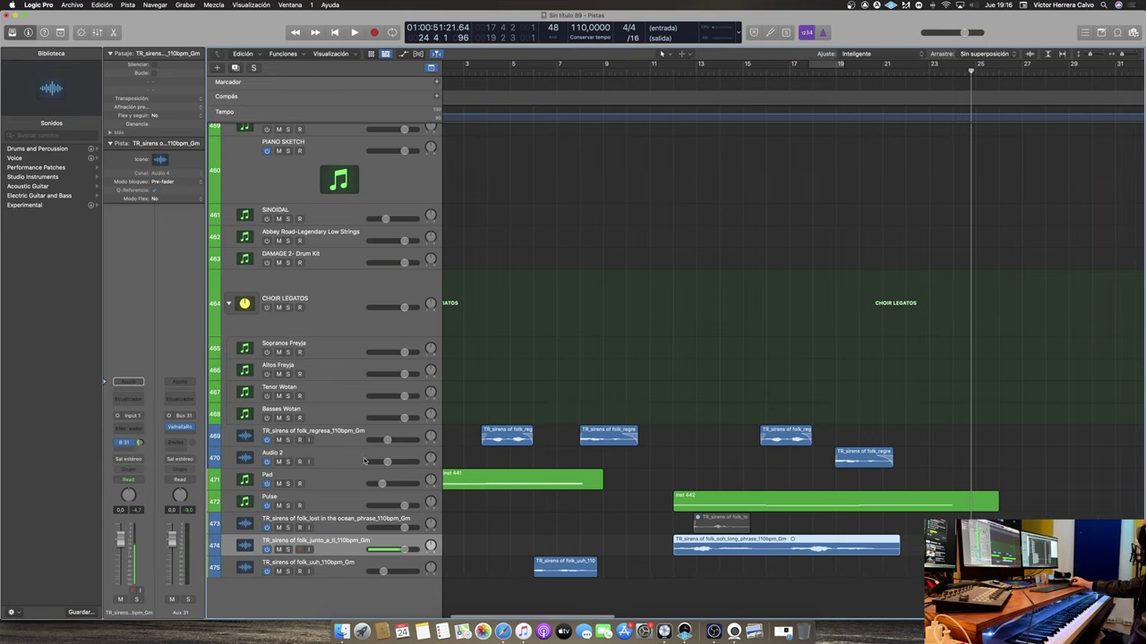
{"action": "left_click", "coordinate": [627, 86]}
{"action": "key", "text": "space"}
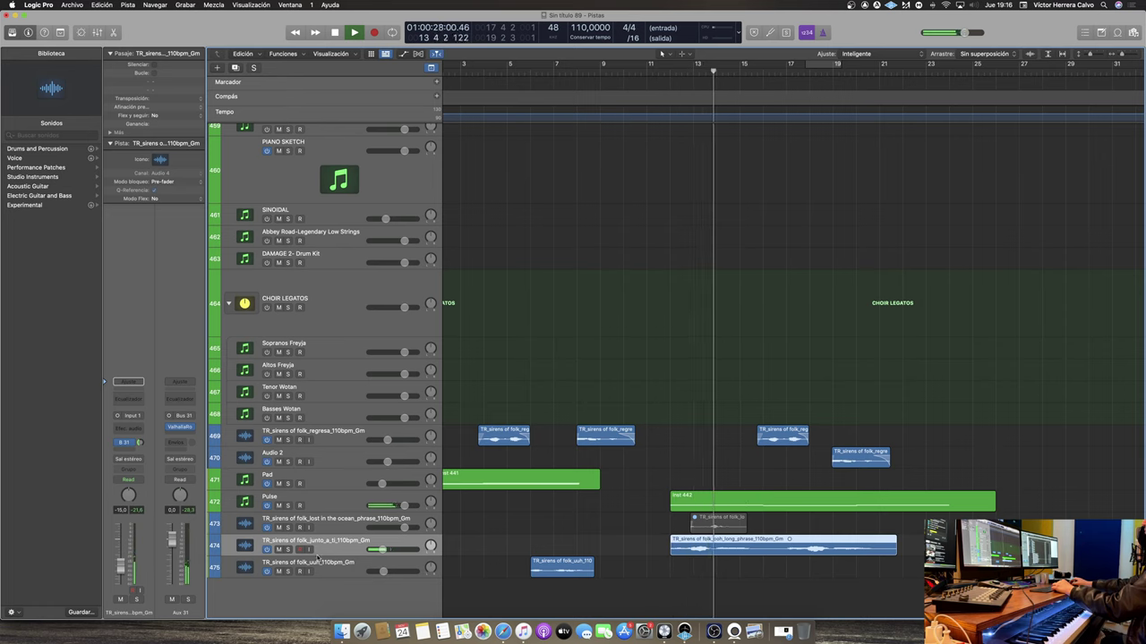
{"action": "mouse_move", "coordinate": [384, 549]}
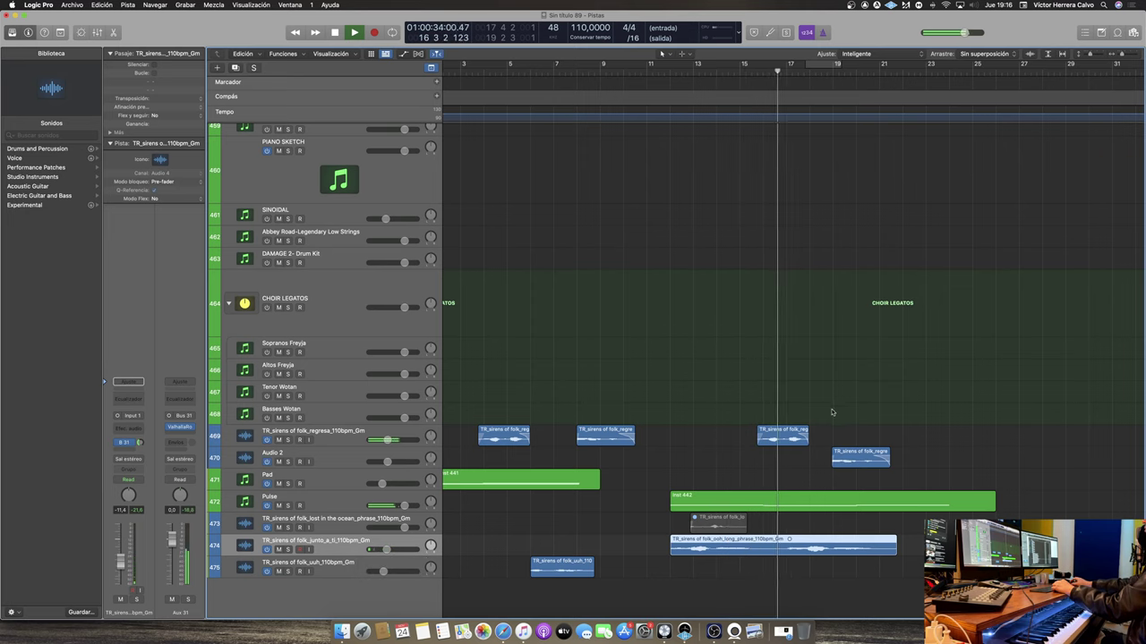
{"action": "key", "text": "space"}
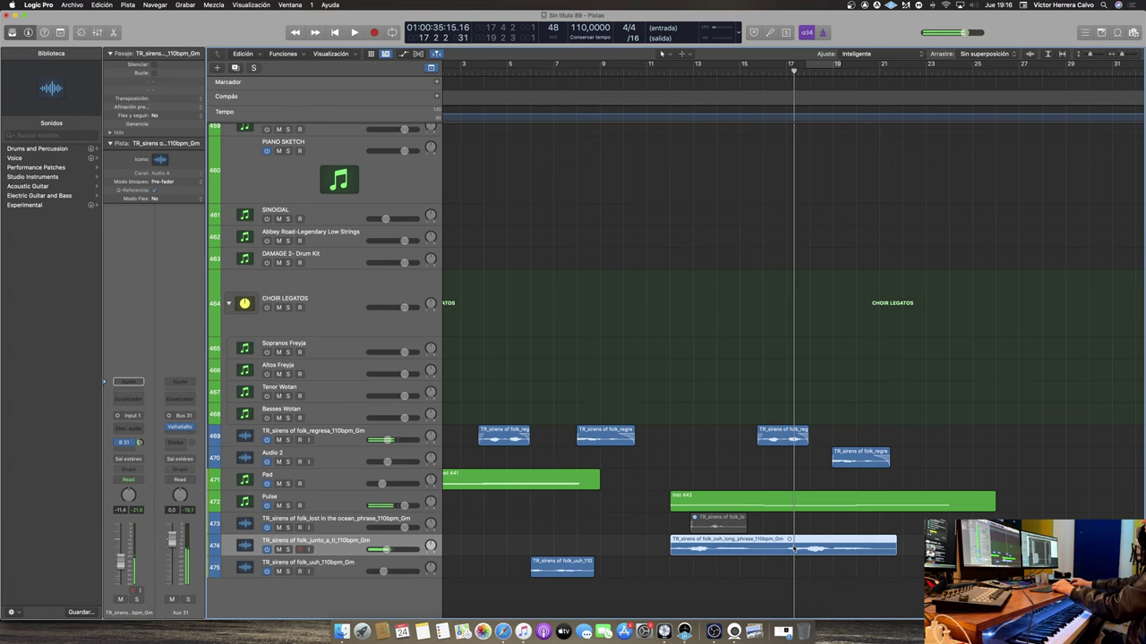
Split the ooh_long_phrase region just after bar 17 where the second phrase begins, and move the second part back to bar 17
{"action": "scroll", "coordinate": [775, 532], "scroll_direction": "up", "scroll_amount": 5}
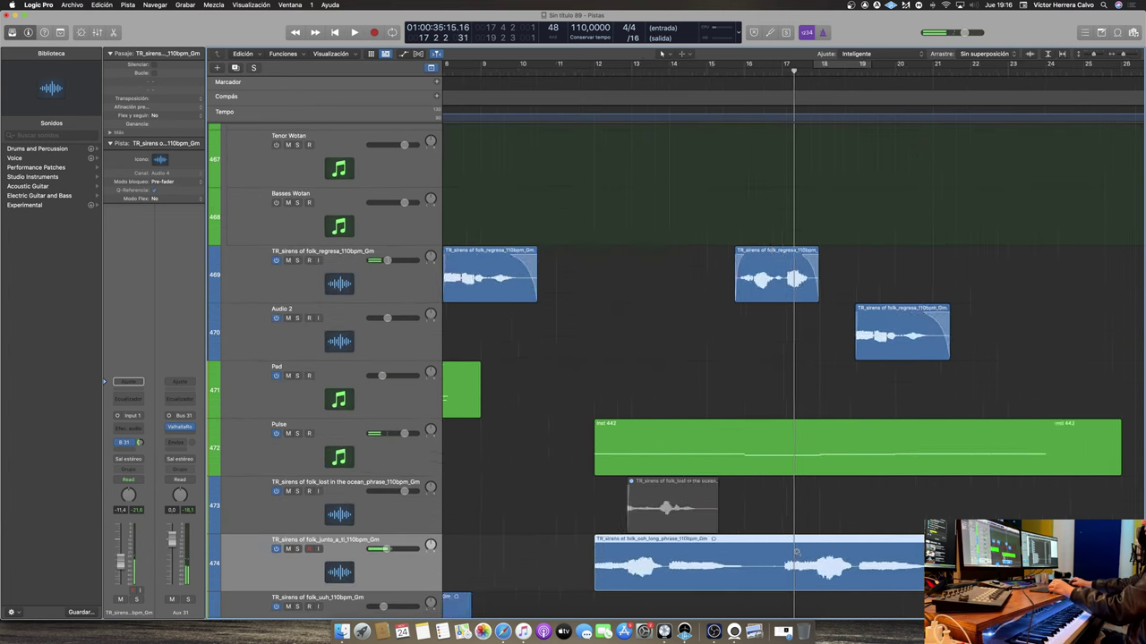
{"action": "scroll", "coordinate": [772, 556], "scroll_direction": "up", "scroll_amount": 2}
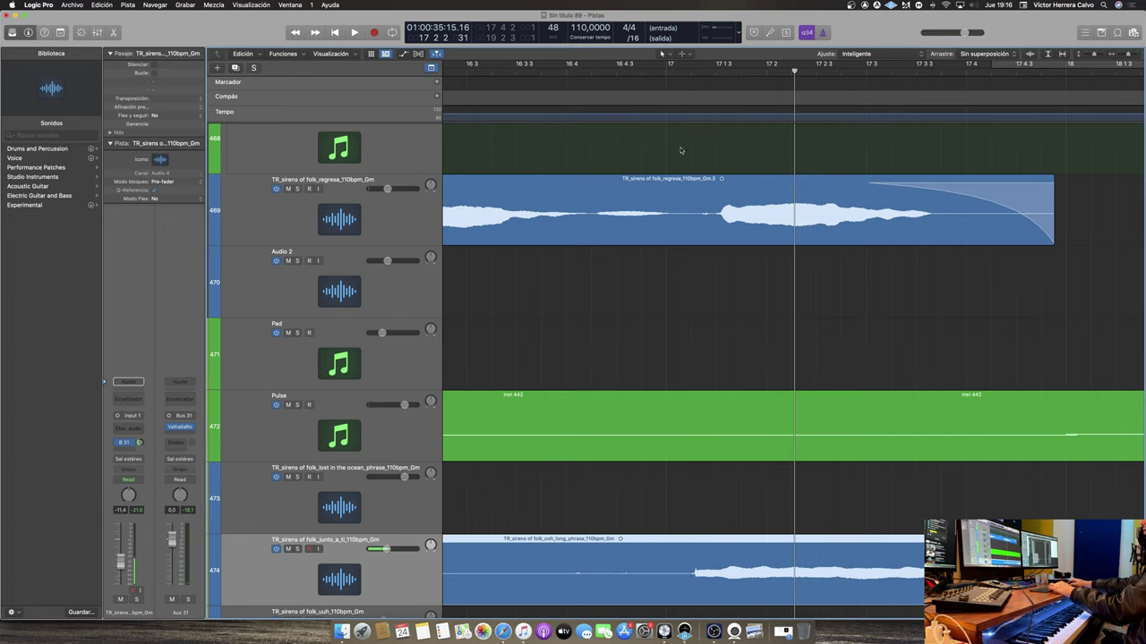
{"action": "left_click", "coordinate": [690, 72]}
{"action": "right_click", "coordinate": [705, 550]}
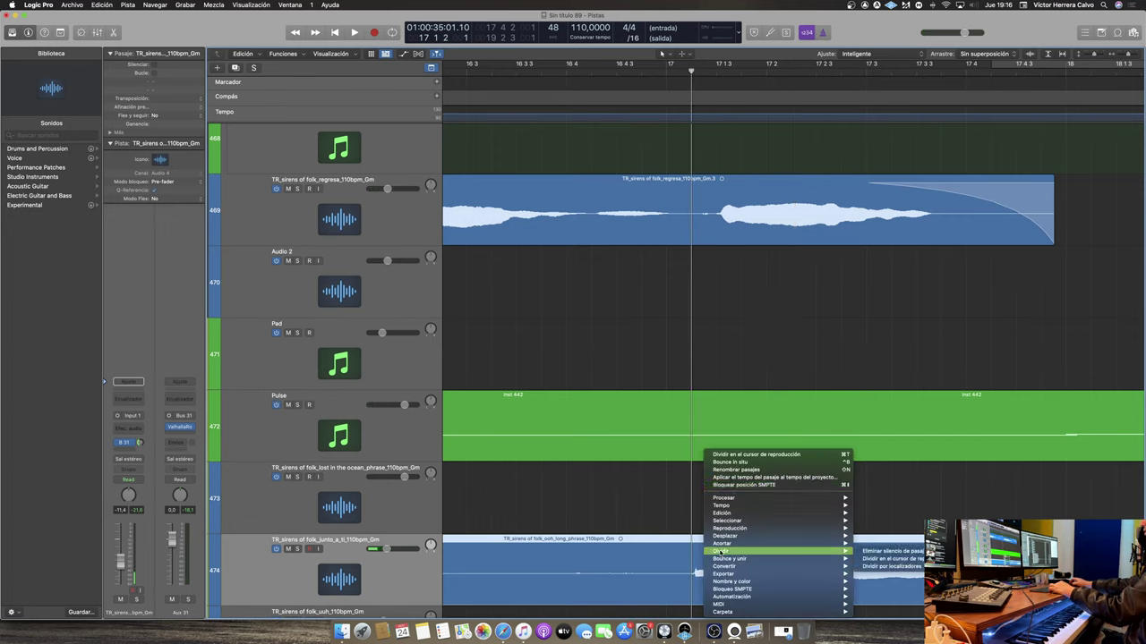
{"action": "left_click", "coordinate": [752, 458]}
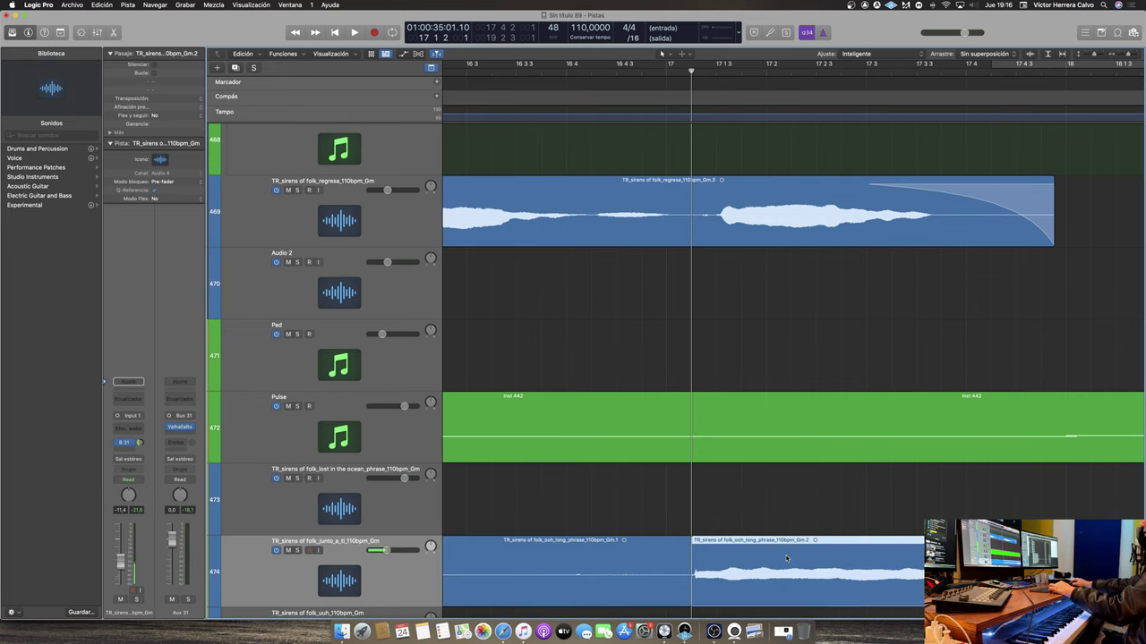
{"action": "left_click_drag", "start_coordinate": [786, 559], "coordinate": [763, 561]}
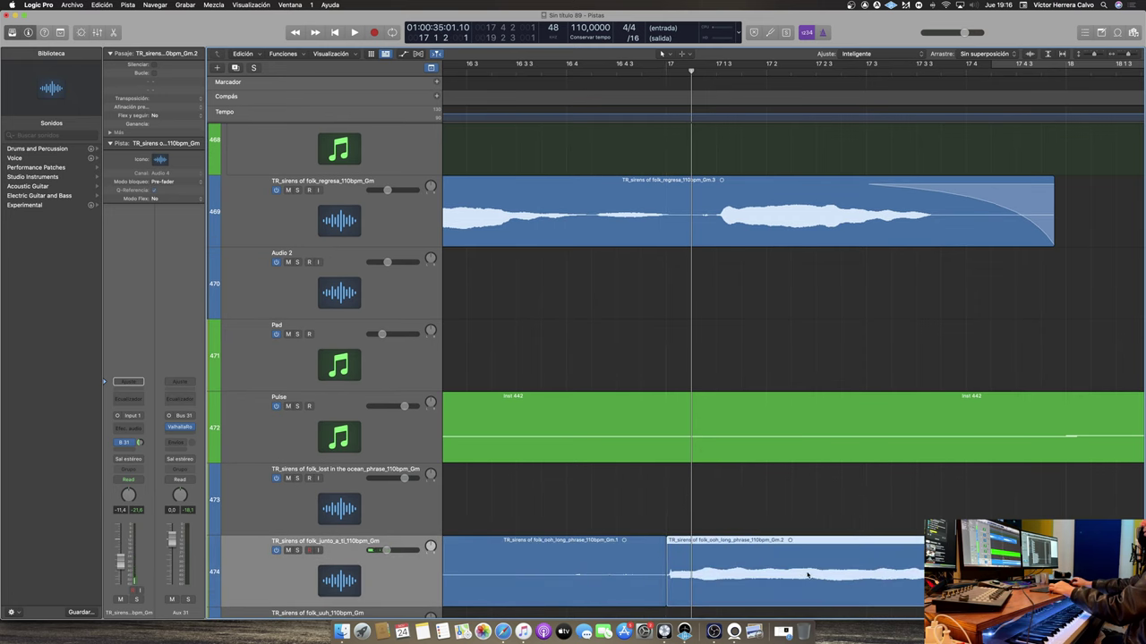
Fade out the first ooh_long_phrase part from about beat 3 of bar 16, and add a short fade-in to the second part
{"action": "scroll", "coordinate": [687, 489], "scroll_direction": "down", "scroll_amount": 1}
{"action": "double_click", "coordinate": [662, 532]}
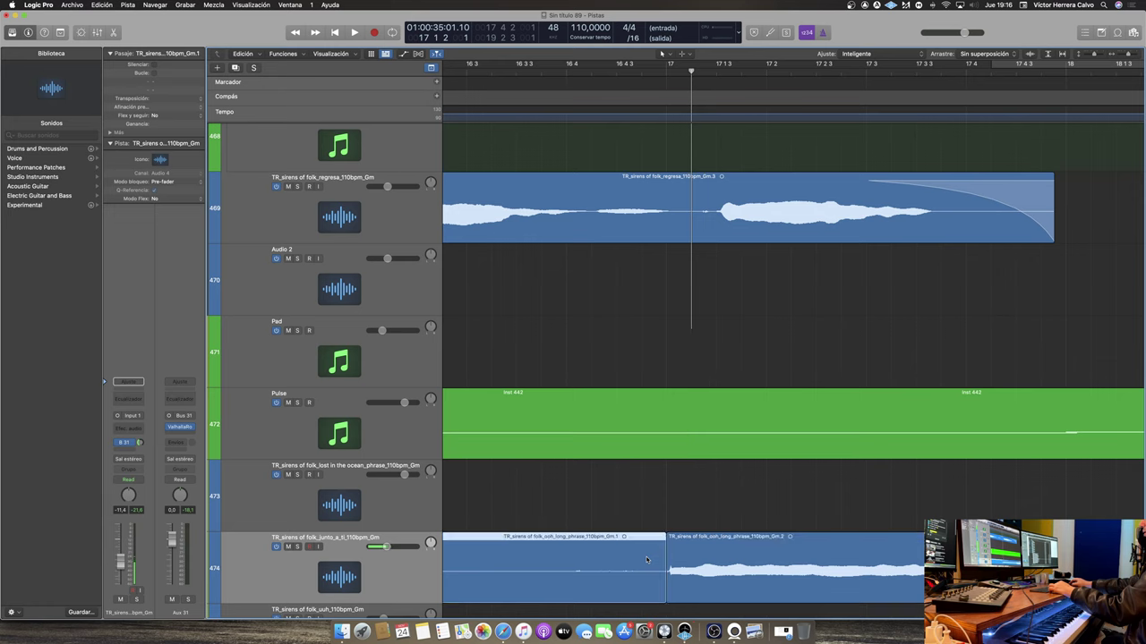
{"action": "left_click_drag", "start_coordinate": [932, 382], "coordinate": [838, 386]}
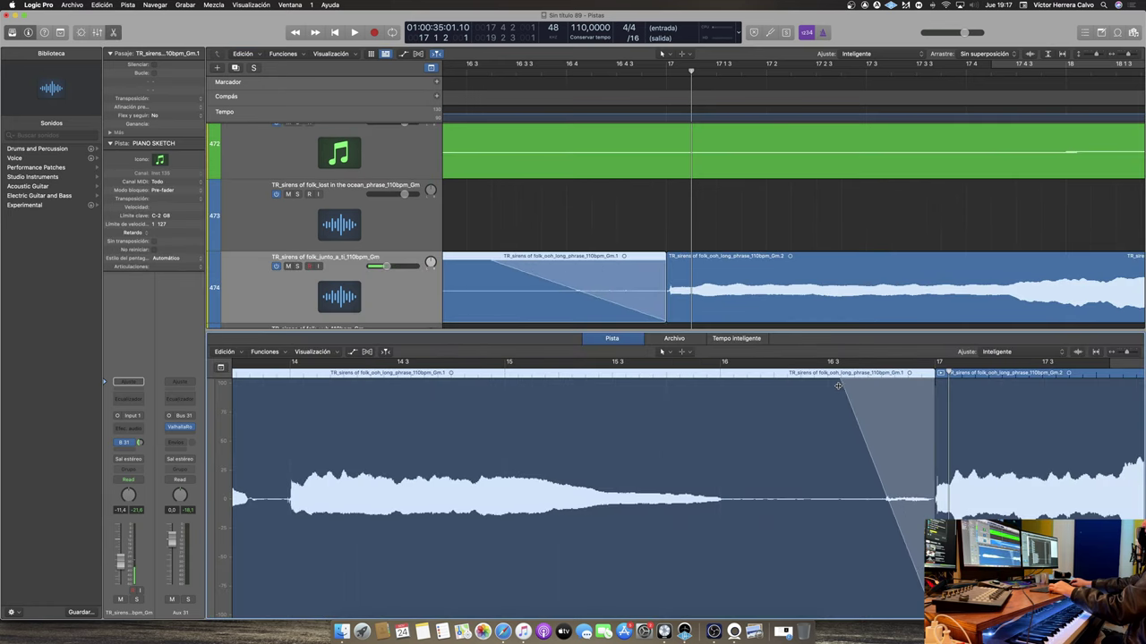
{"action": "left_click", "coordinate": [940, 378]}
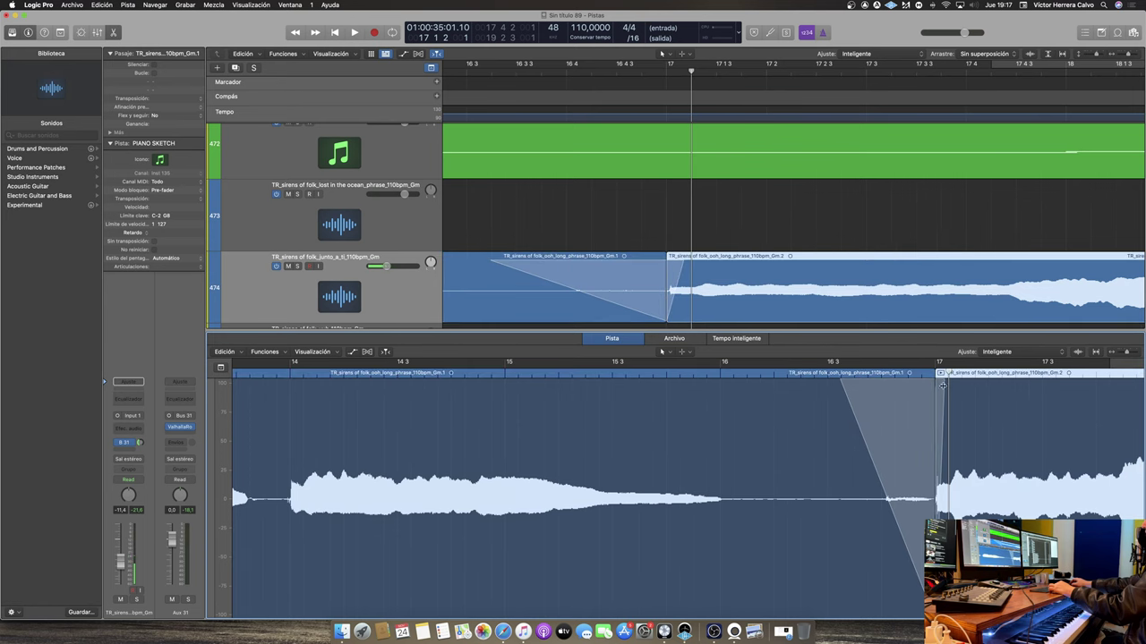
Close the audio editor and play the arrangement from just before the ooh_long_phrase parts at bar 12
{"action": "scroll", "coordinate": [942, 385], "scroll_direction": "down", "scroll_amount": 5}
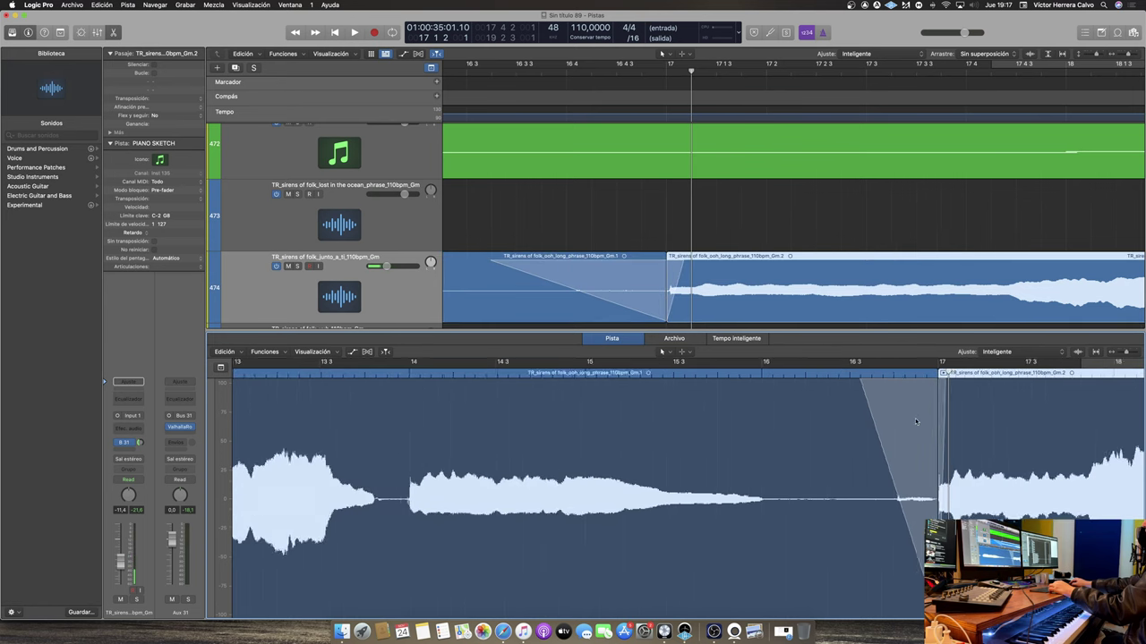
{"action": "left_click", "coordinate": [633, 339]}
{"action": "key", "text": "super+Left"}
{"action": "key", "text": "super+Left"}
{"action": "key", "text": "super+Left"}
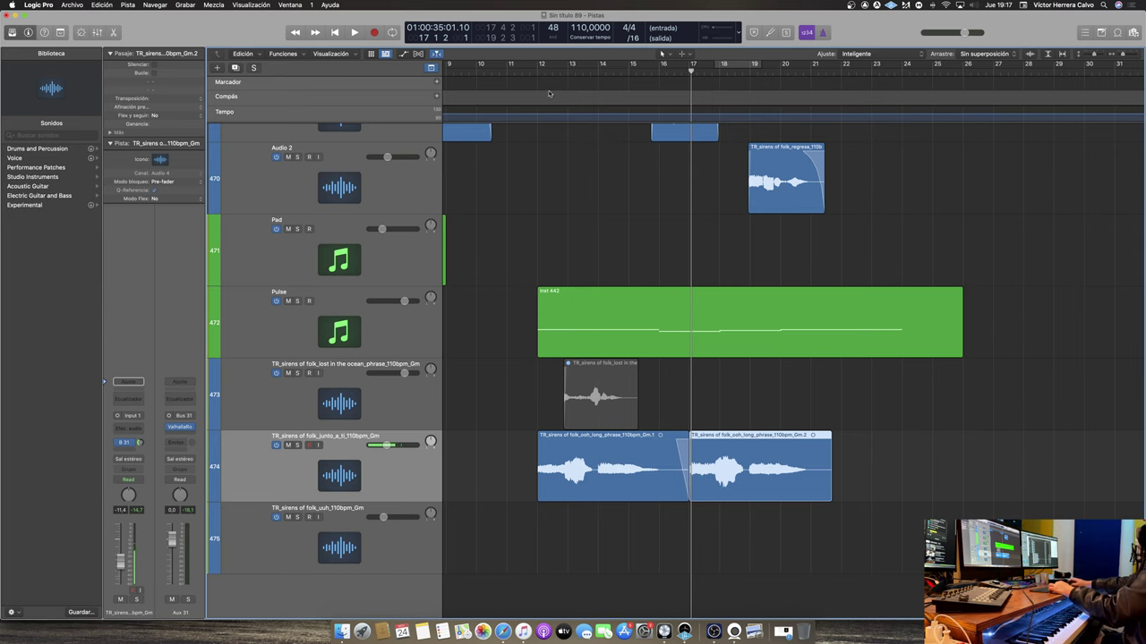
{"action": "left_click", "coordinate": [521, 72]}
{"action": "scroll", "coordinate": [524, 116], "scroll_direction": "up", "scroll_amount": 1}
{"action": "key", "text": "space"}
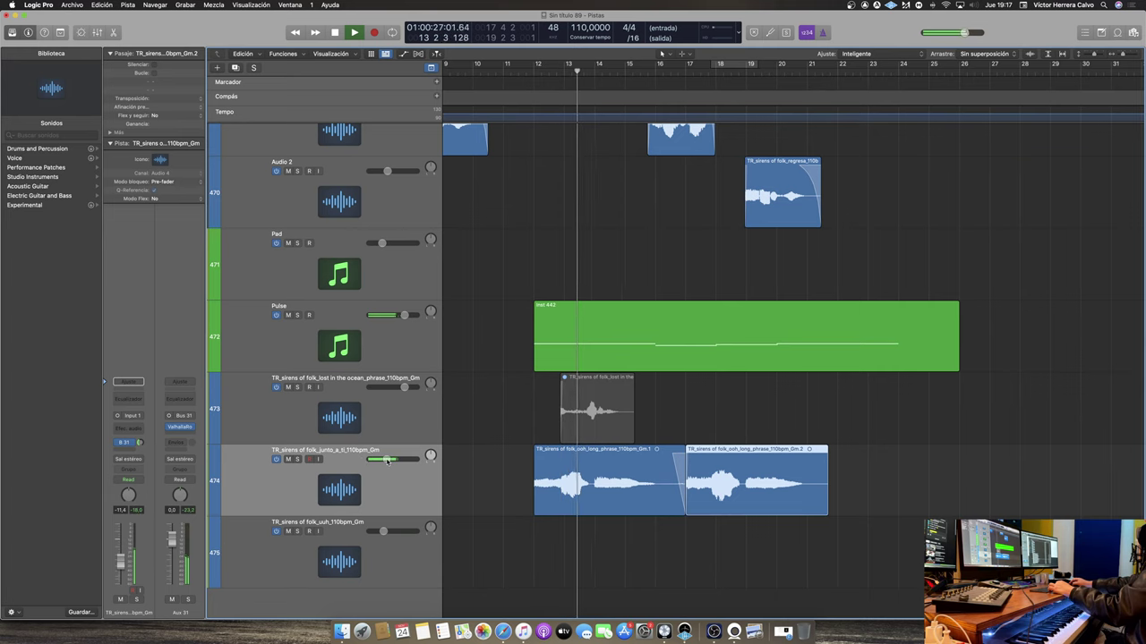
Raise the junto_a_ti track's volume to -7.2 dB while listening through both ooh_long_phrase parts
{"action": "scroll", "coordinate": [387, 460], "scroll_direction": "up", "scroll_amount": 1}
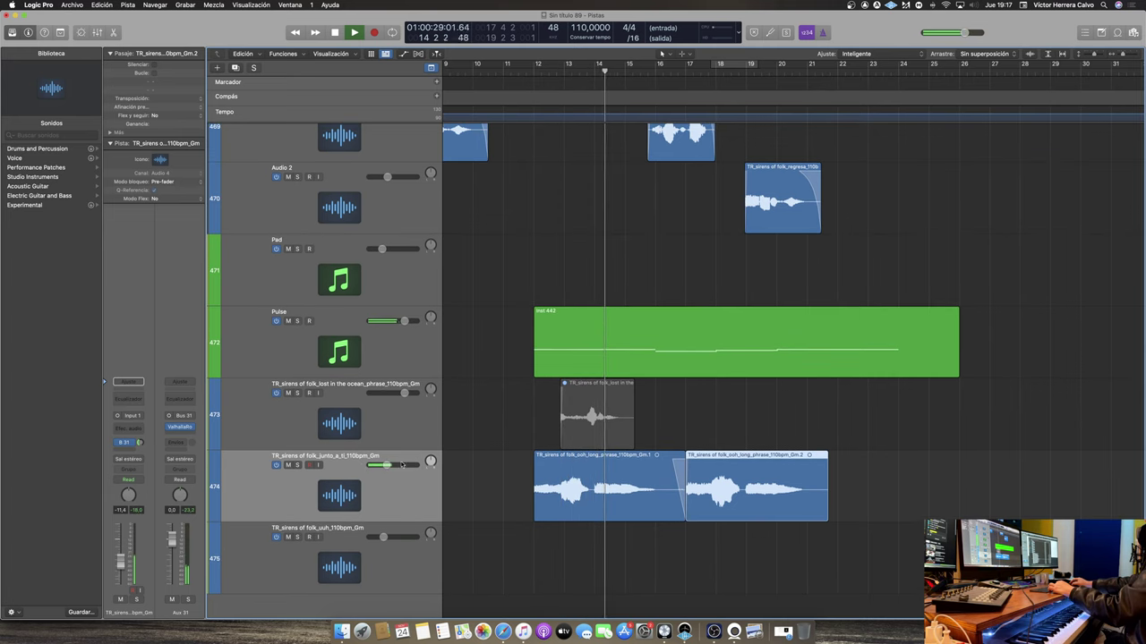
{"action": "left_click_drag", "start_coordinate": [387, 464], "coordinate": [391, 464]}
{"action": "scroll", "coordinate": [391, 465], "scroll_direction": "up", "scroll_amount": 1}
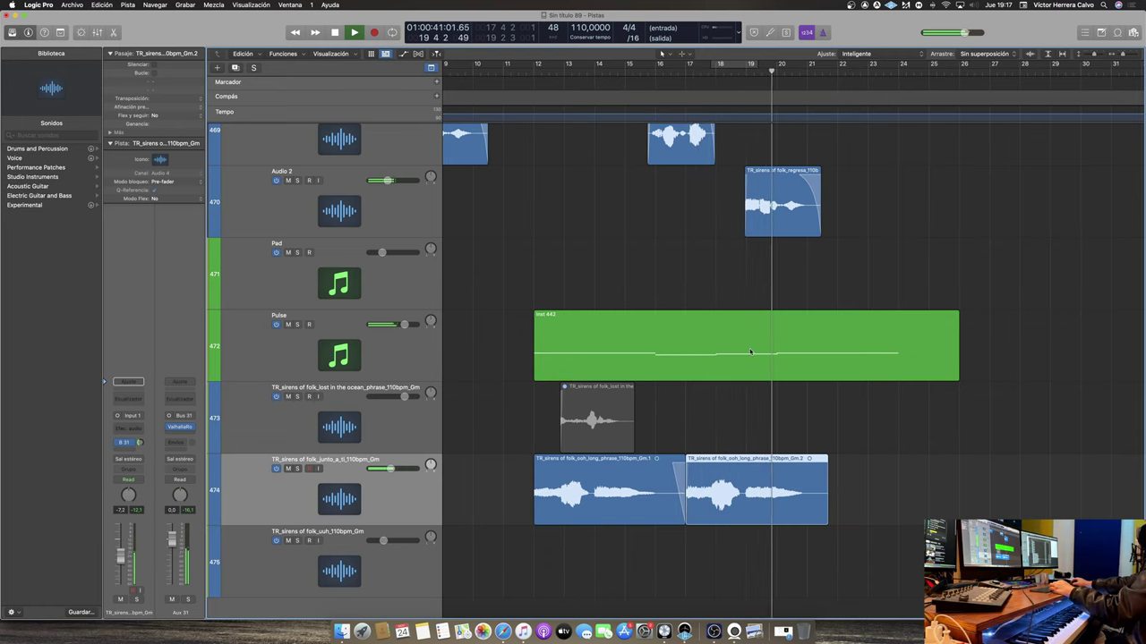
{"action": "scroll", "coordinate": [394, 493], "scroll_direction": "up", "scroll_amount": 1}
{"action": "scroll", "coordinate": [394, 494], "scroll_direction": "right", "scroll_amount": 1}
{"action": "scroll", "coordinate": [421, 497], "scroll_direction": "right", "scroll_amount": 1}
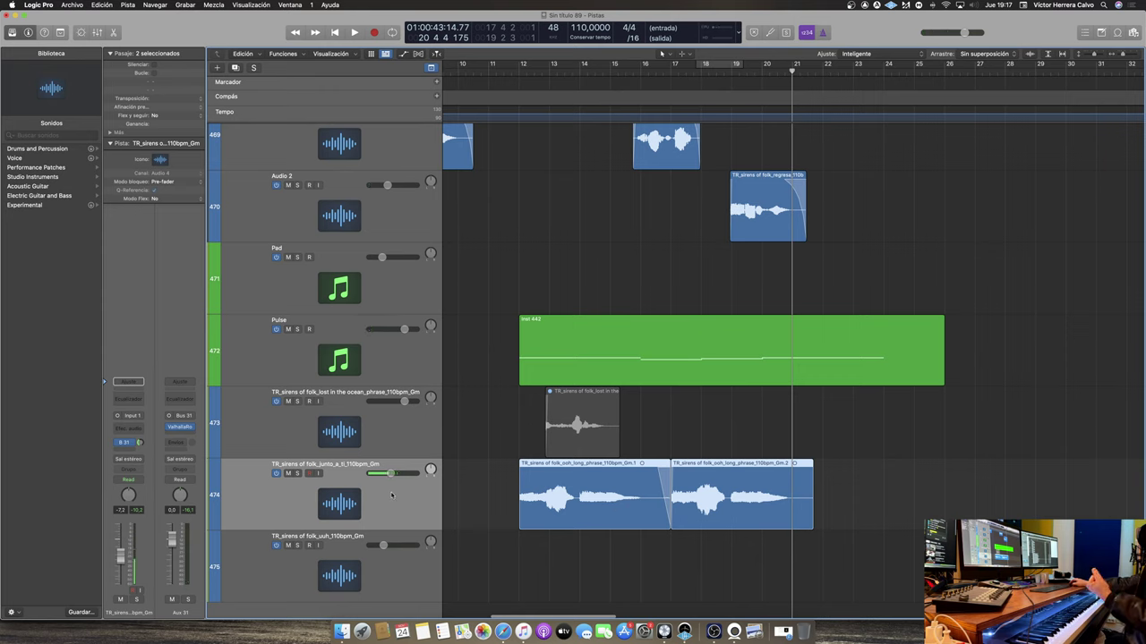
Insert a Neutron 3 Equalizer on the junto_a_ti track and cut band 2 by 9.0 dB at about 863 Hz, dynamic with external sidechain
{"action": "left_click", "coordinate": [140, 429]}
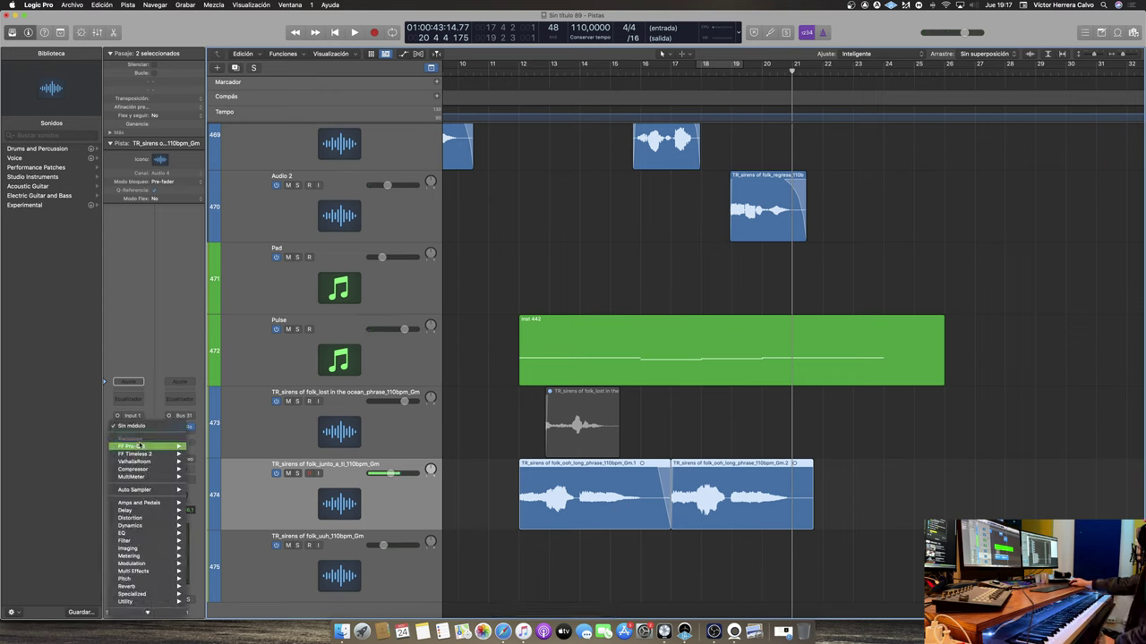
{"action": "mouse_move", "coordinate": [143, 611]}
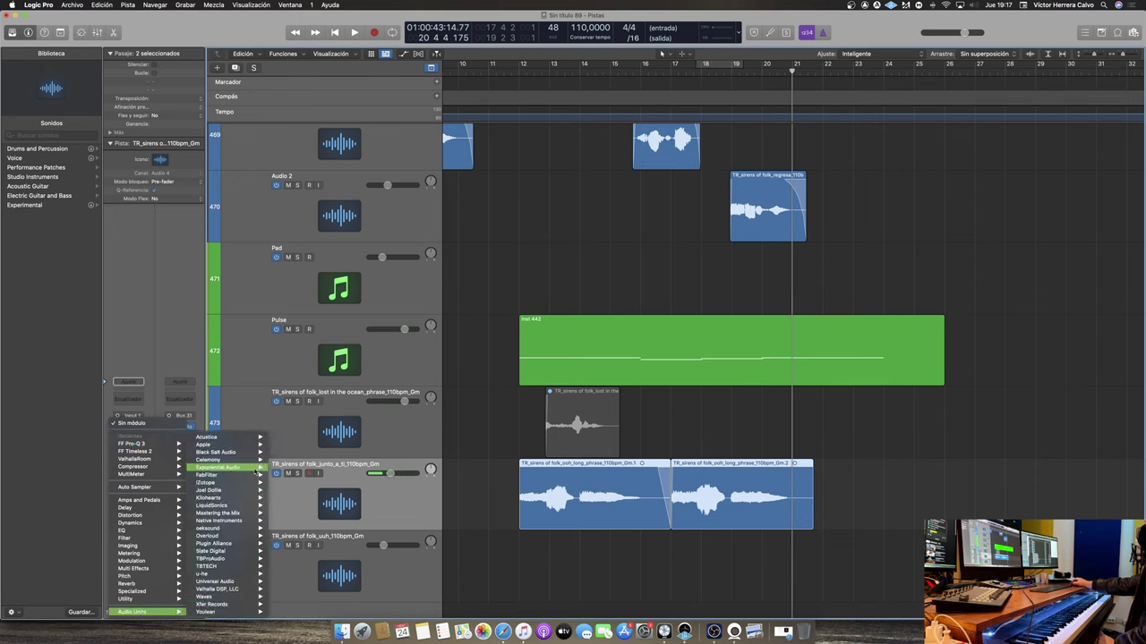
{"action": "mouse_move", "coordinate": [229, 485]}
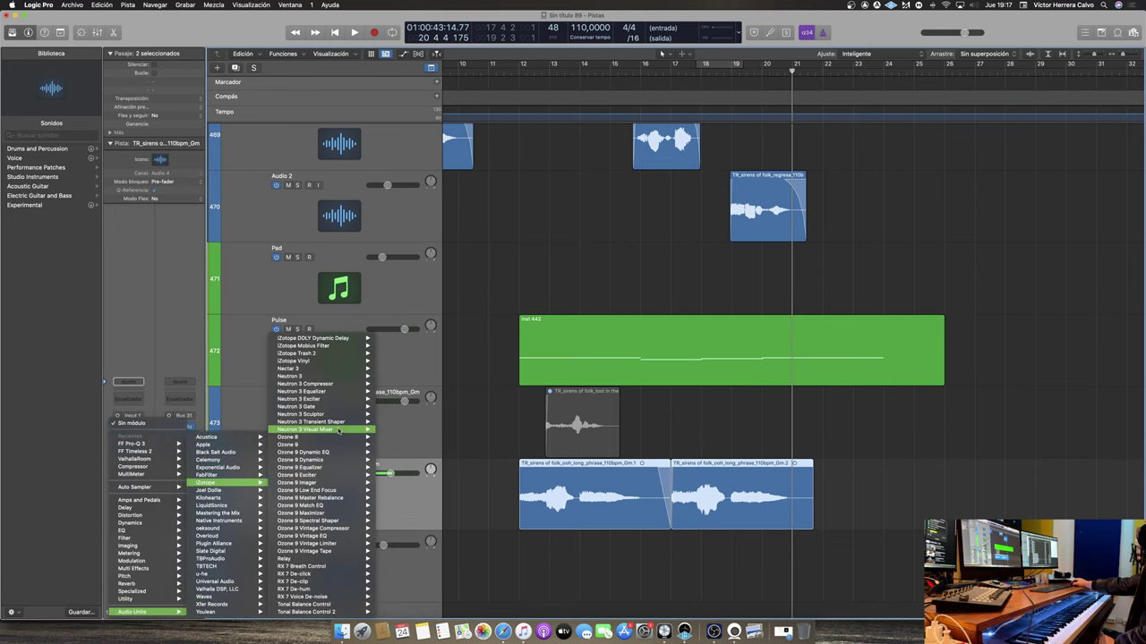
{"action": "mouse_move", "coordinate": [333, 393]}
{"action": "left_click", "coordinate": [393, 399]}
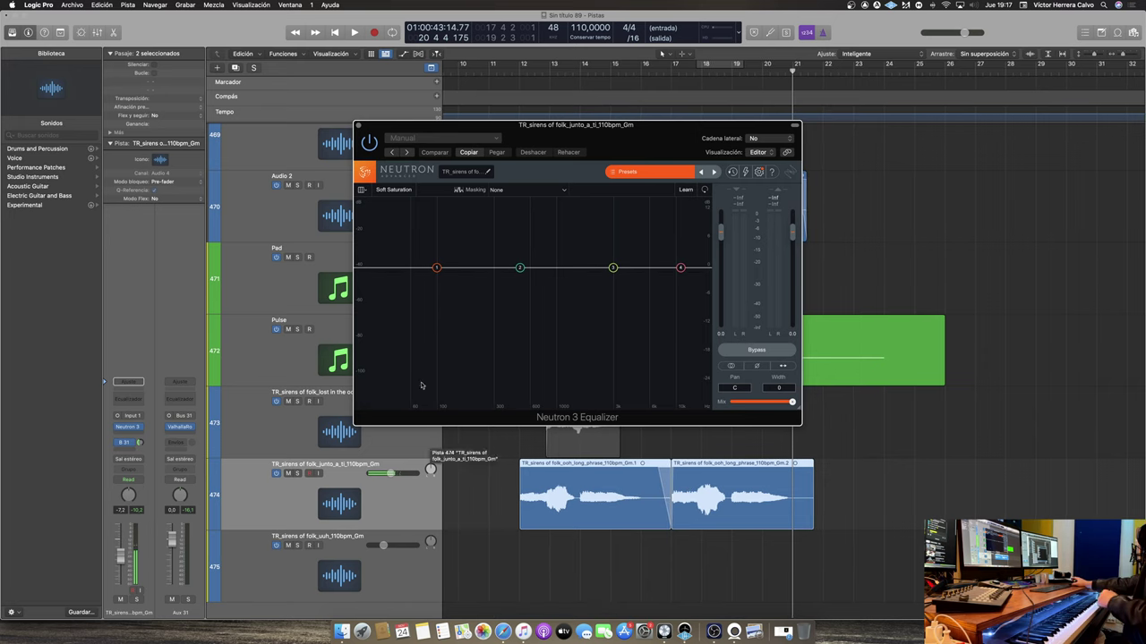
{"action": "left_click_drag", "start_coordinate": [520, 268], "coordinate": [550, 312]}
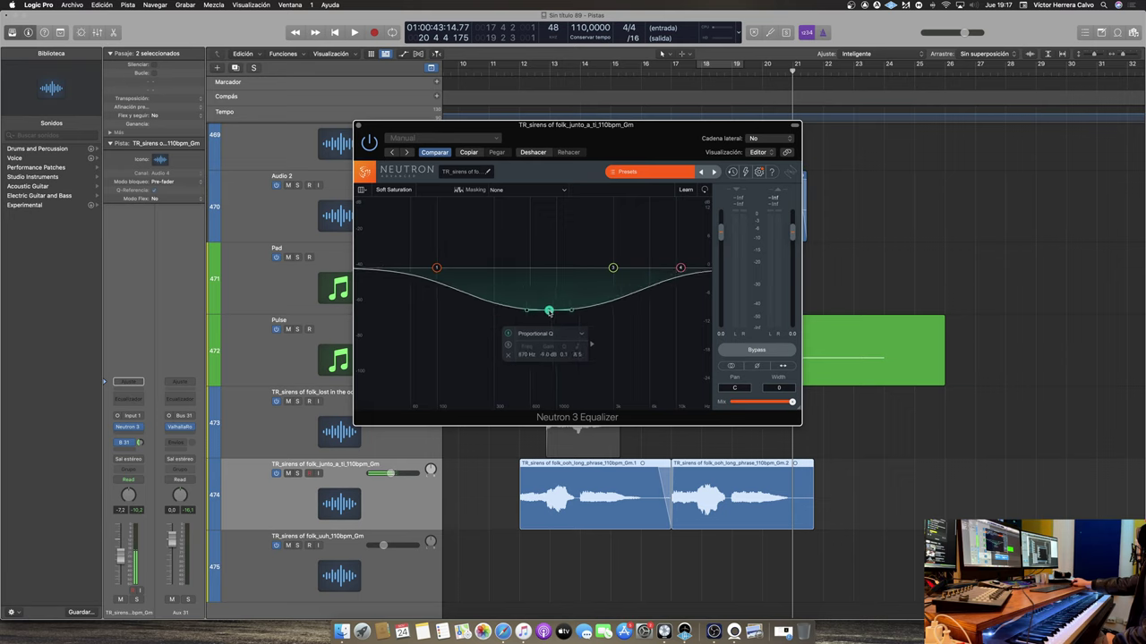
{"action": "left_click", "coordinate": [612, 334]}
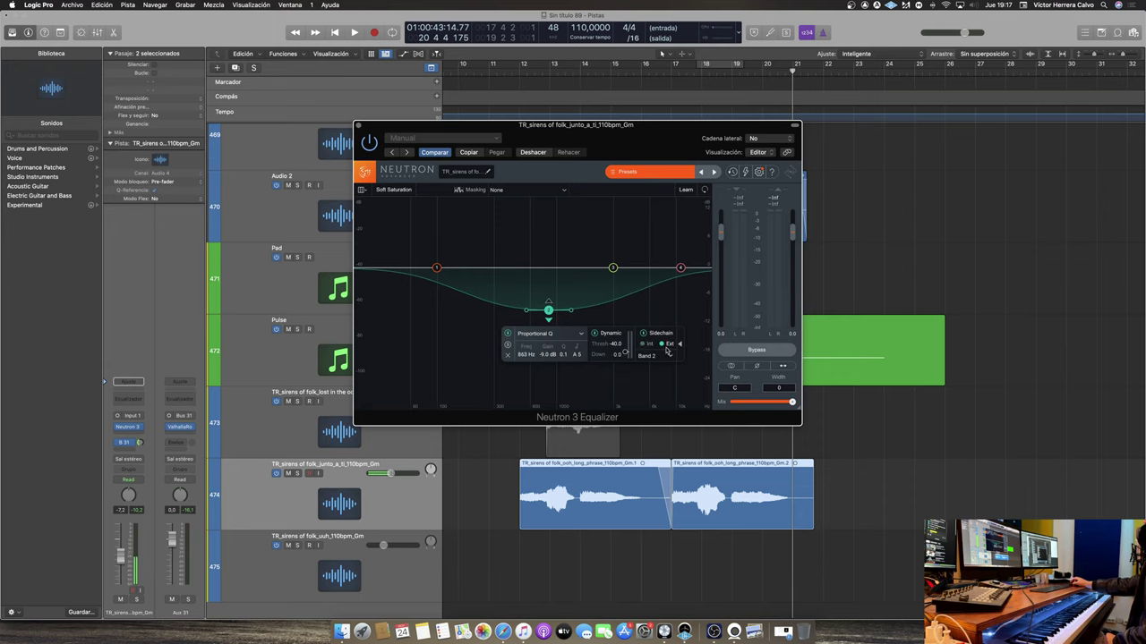
Set the equalizer's sidechain source to the regresa track (Audio 1), shift band 2 to about 833 Hz and close the plug-in
{"action": "left_click", "coordinate": [768, 139]}
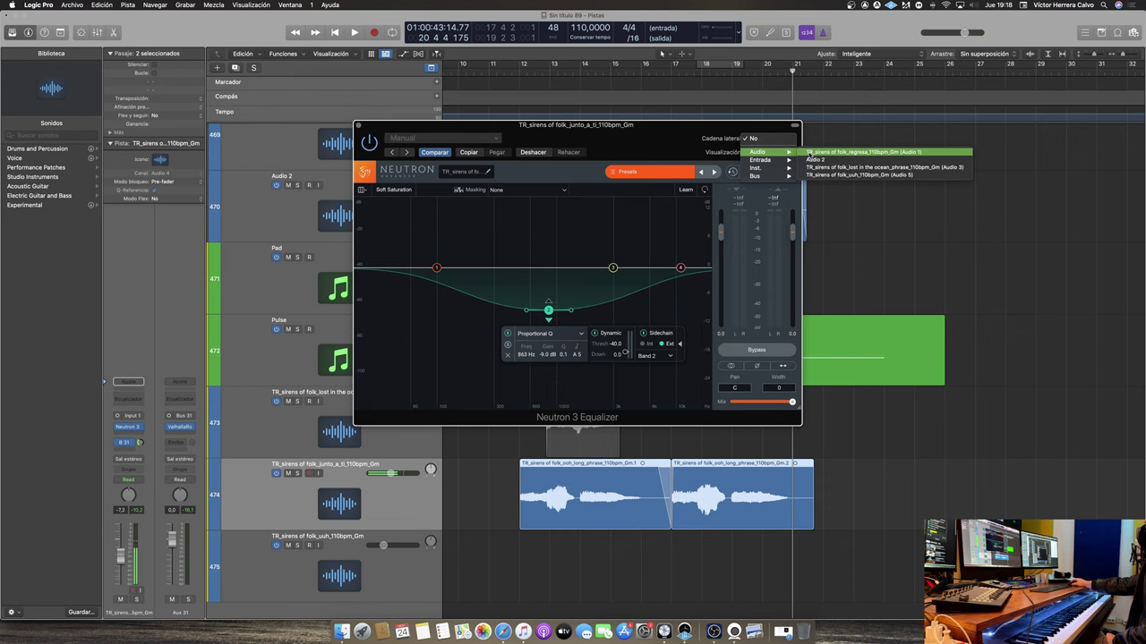
{"action": "key", "text": "Escape"}
{"action": "left_click_drag", "start_coordinate": [672, 134], "coordinate": [708, 195]}
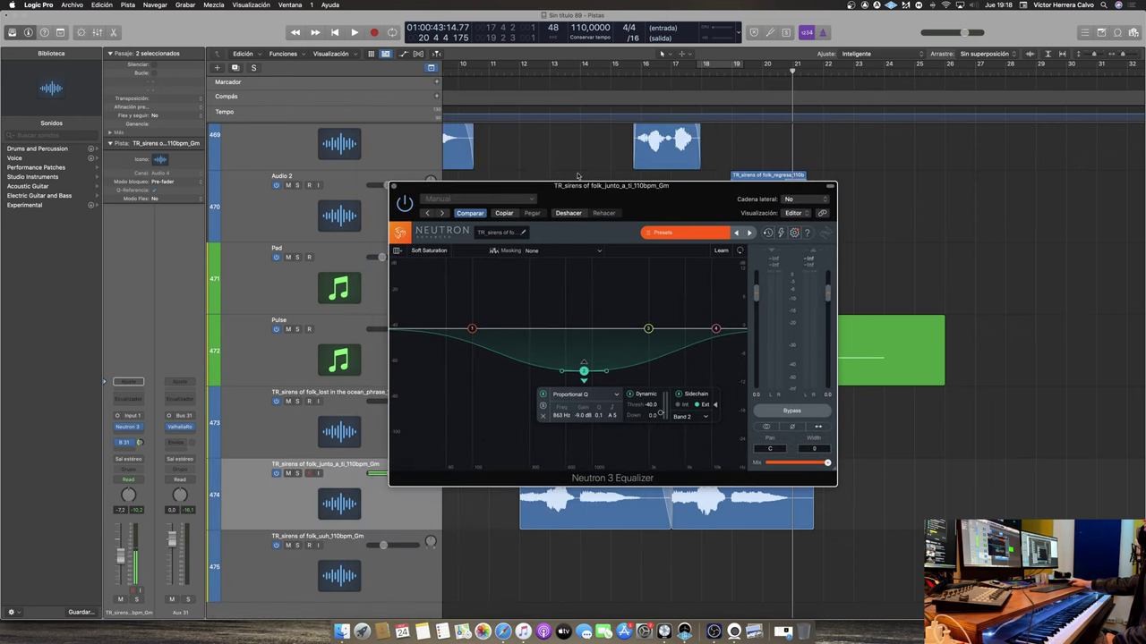
{"action": "scroll", "coordinate": [309, 210], "scroll_direction": "up", "scroll_amount": 3}
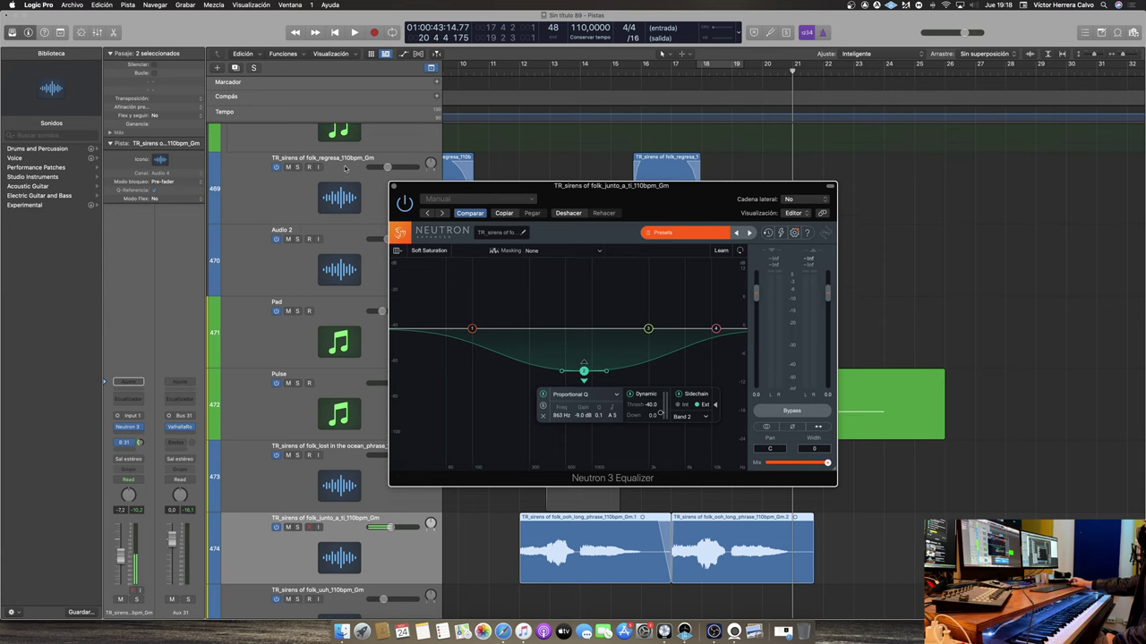
{"action": "left_click", "coordinate": [806, 199]}
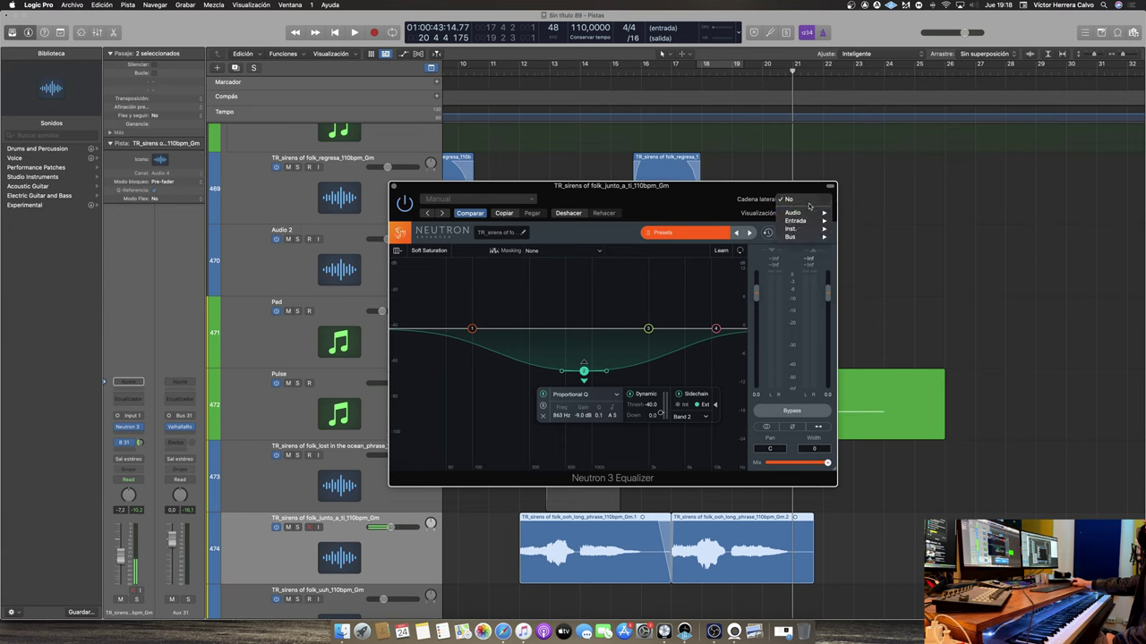
{"action": "mouse_move", "coordinate": [820, 213]}
{"action": "left_click", "coordinate": [863, 215]}
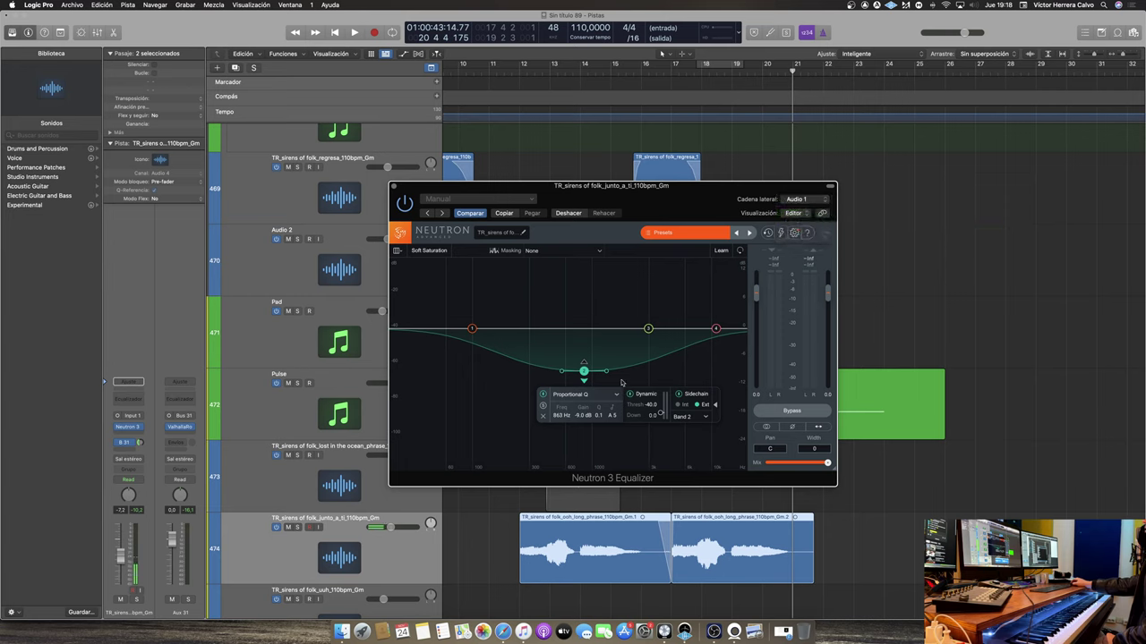
{"action": "left_click_drag", "start_coordinate": [584, 371], "coordinate": [585, 374]}
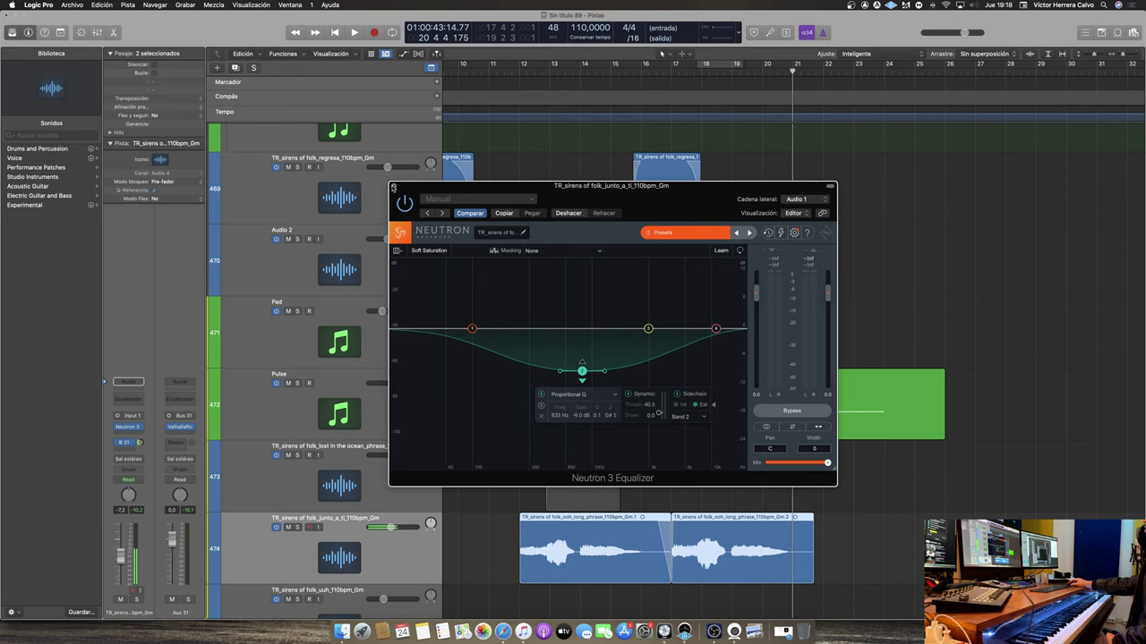
{"action": "left_click", "coordinate": [393, 187]}
Insert a second Neutron 3 Equalizer on junto_a_ti with band 2 cut 10.8 dB at about 812 Hz, dynamic with external sidechain
{"action": "left_click", "coordinate": [133, 435]}
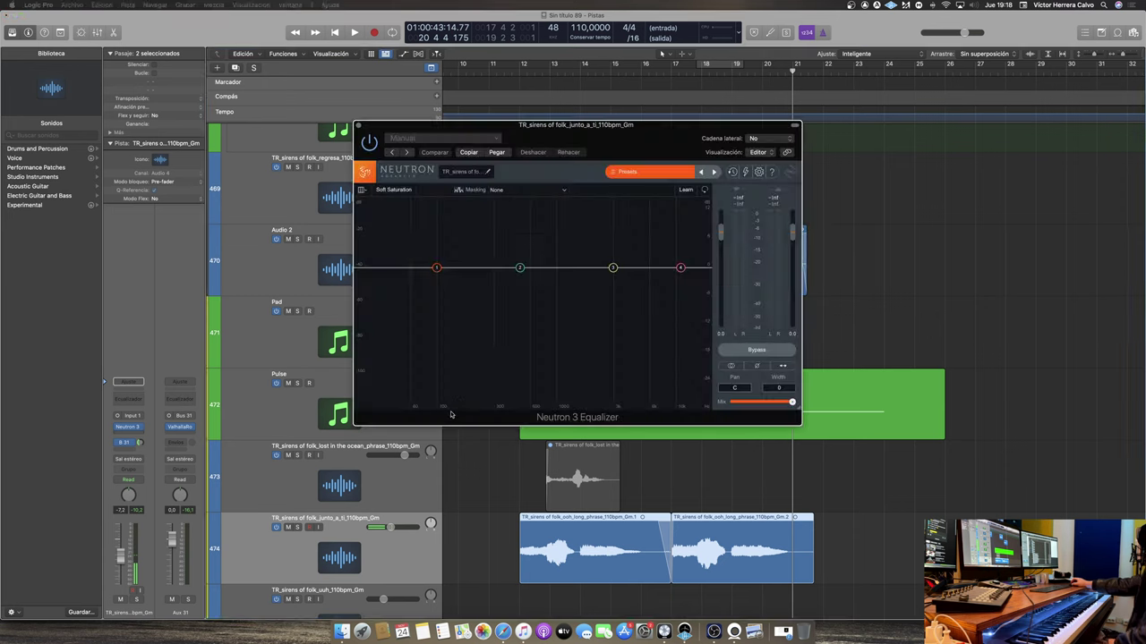
{"action": "left_click_drag", "start_coordinate": [519, 268], "coordinate": [545, 321]}
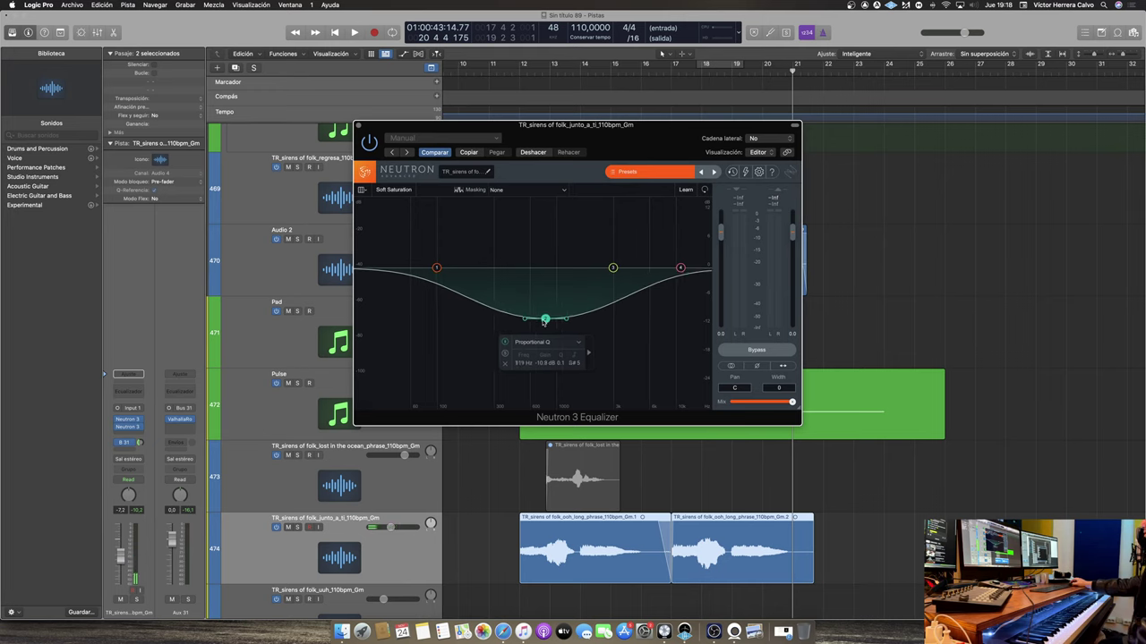
{"action": "left_click", "coordinate": [592, 341]}
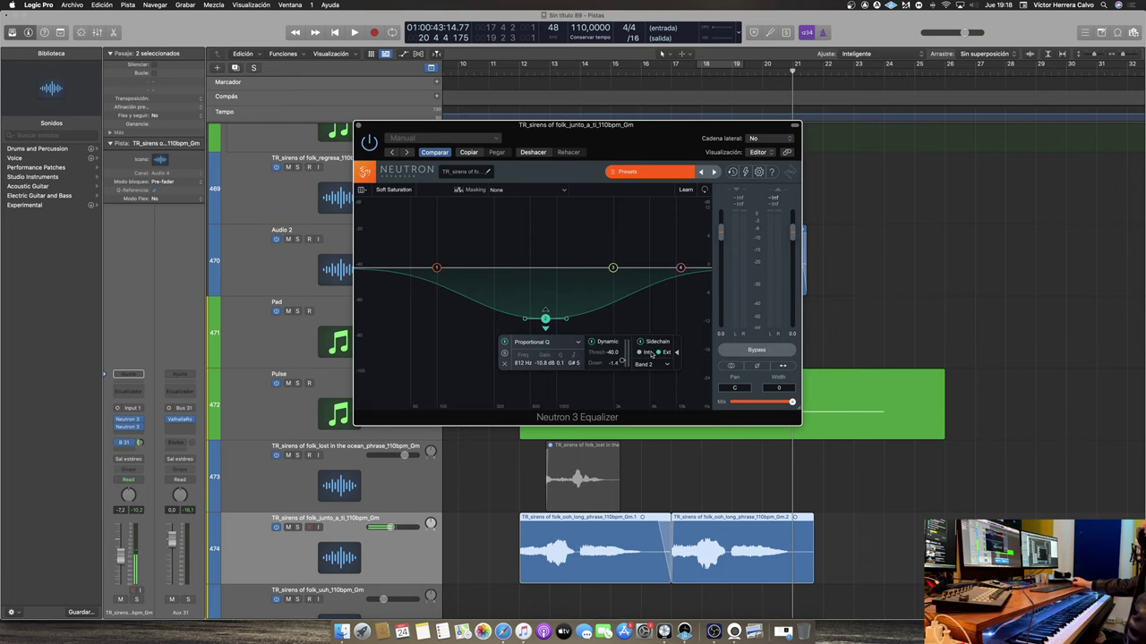
Set the second equalizer's sidechain source to Audio 2 and close the plug-in
{"action": "left_click", "coordinate": [763, 138]}
{"action": "mouse_move", "coordinate": [770, 152]}
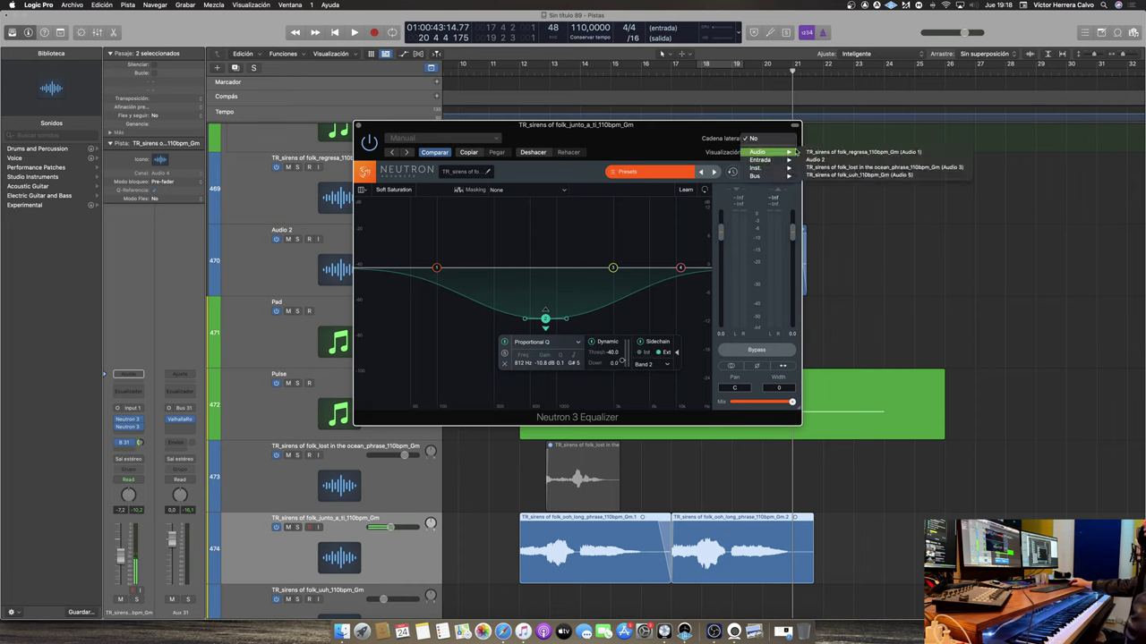
{"action": "left_click", "coordinate": [820, 159]}
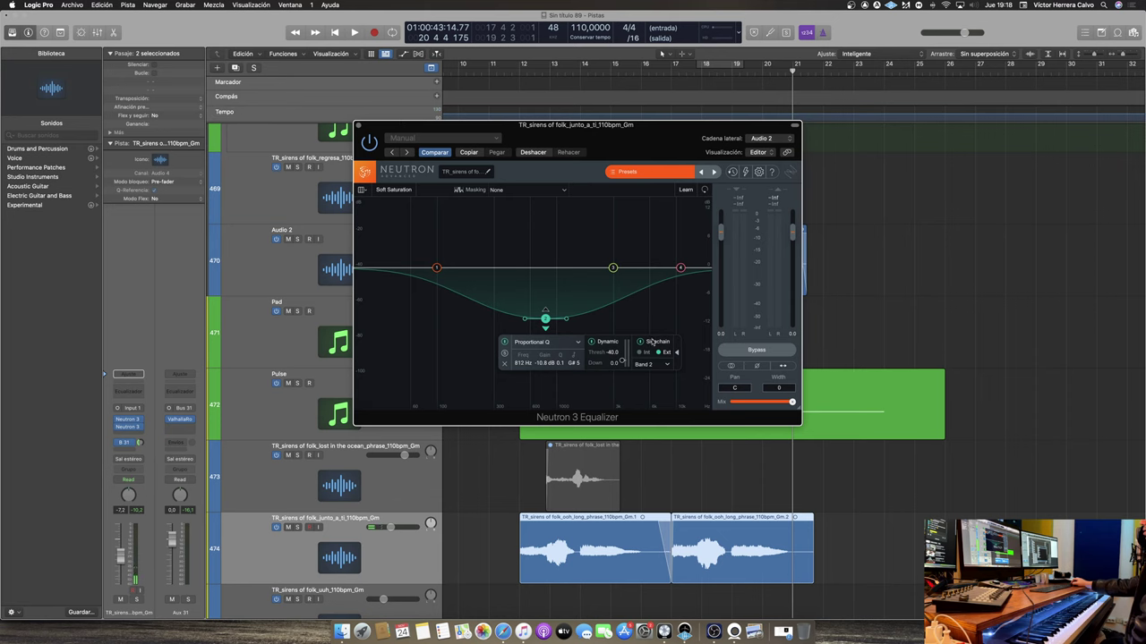
{"action": "left_click", "coordinate": [359, 125]}
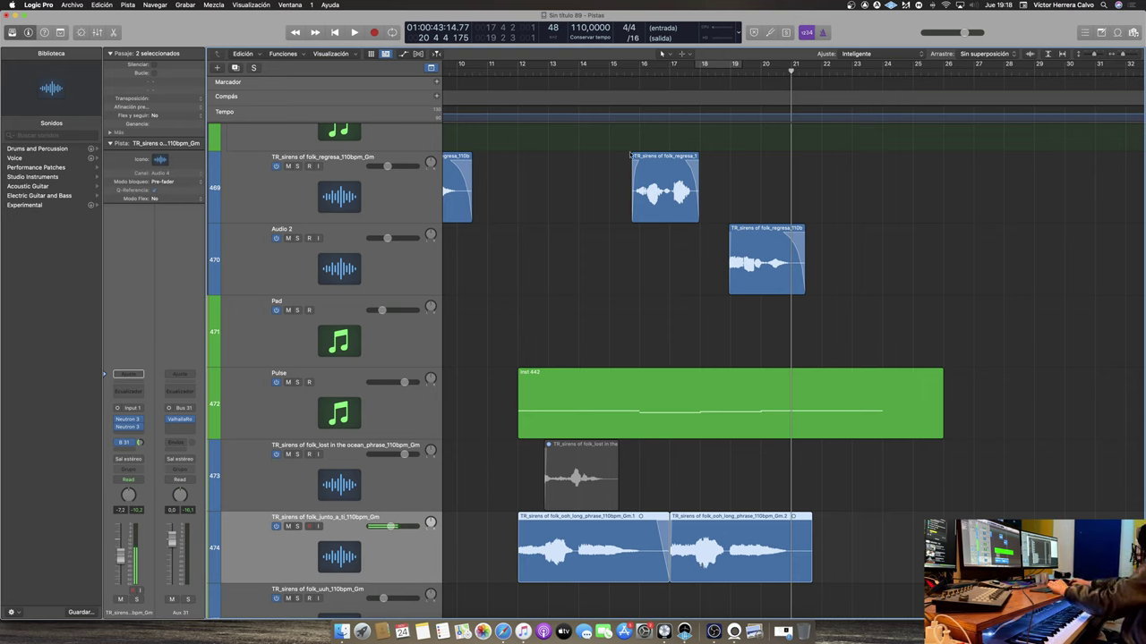
Play from bar 11 to check the sidechained ooh_long_phrase vocals against the regresa regions
{"action": "left_click", "coordinate": [488, 64]}
{"action": "key", "text": "space"}
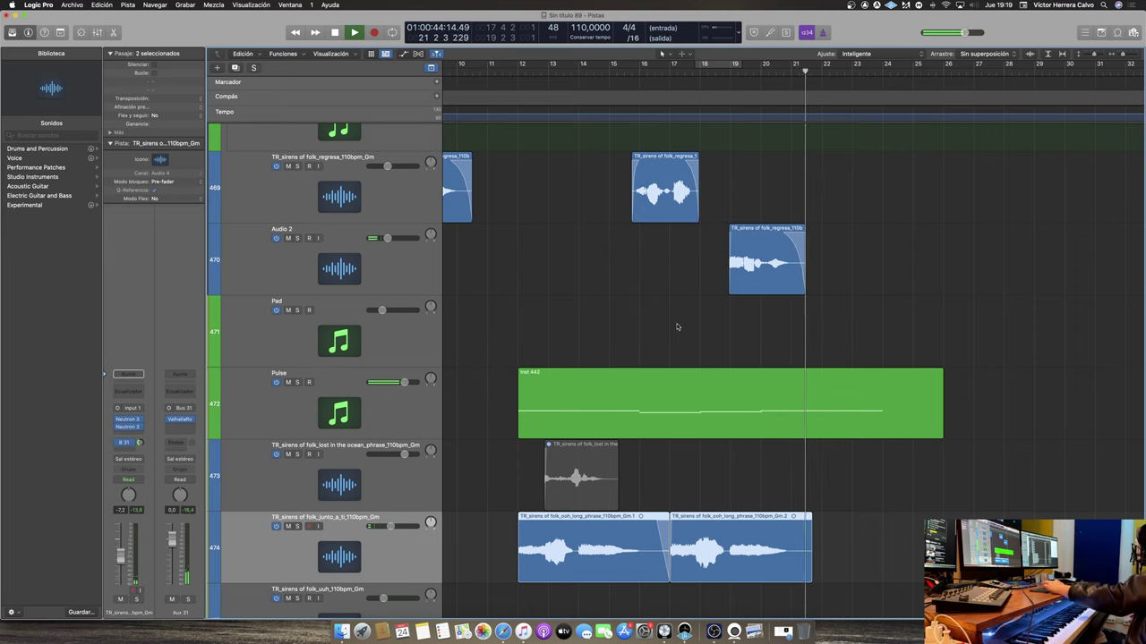
{"action": "key", "text": "space"}
Zoom out over all tracks and play the arrangement from the beginning to about bar 22
{"action": "scroll", "coordinate": [689, 322], "scroll_direction": "down", "scroll_amount": 1}
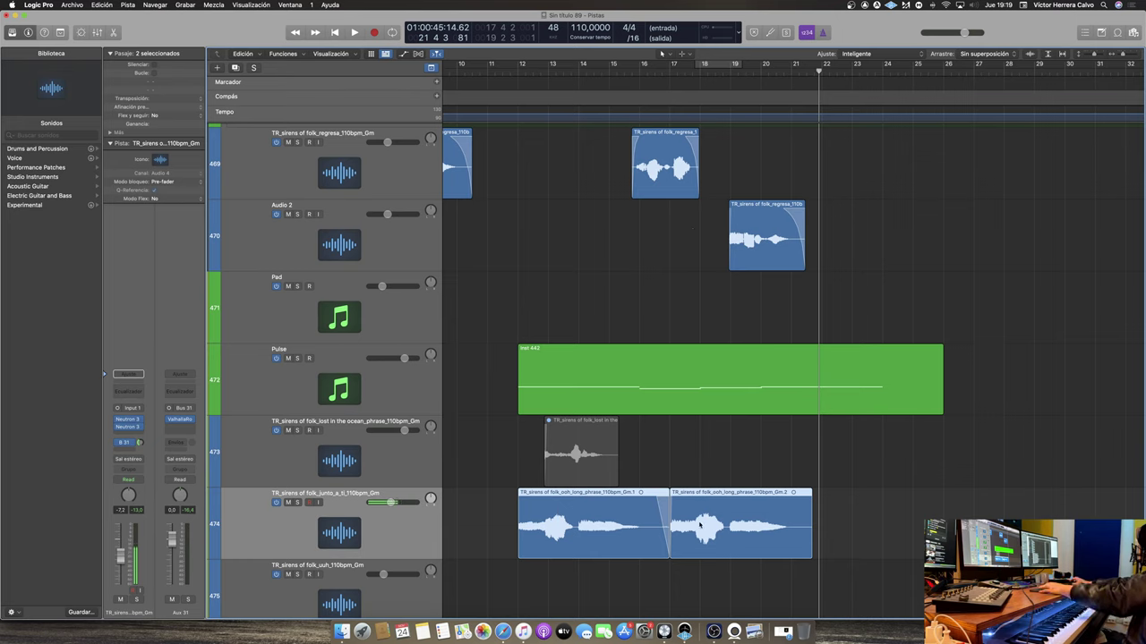
{"action": "scroll", "coordinate": [745, 402], "scroll_direction": "left", "scroll_amount": 5}
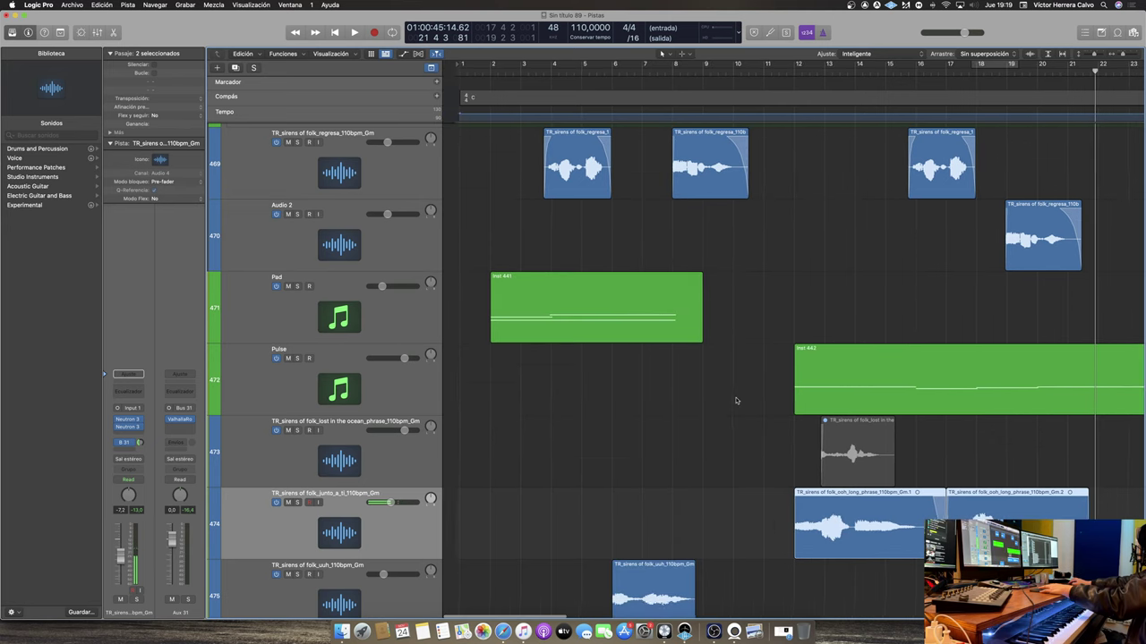
{"action": "scroll", "coordinate": [850, 358], "scroll_direction": "up", "scroll_amount": 10}
{"action": "scroll", "coordinate": [902, 333], "scroll_direction": "down", "scroll_amount": 8}
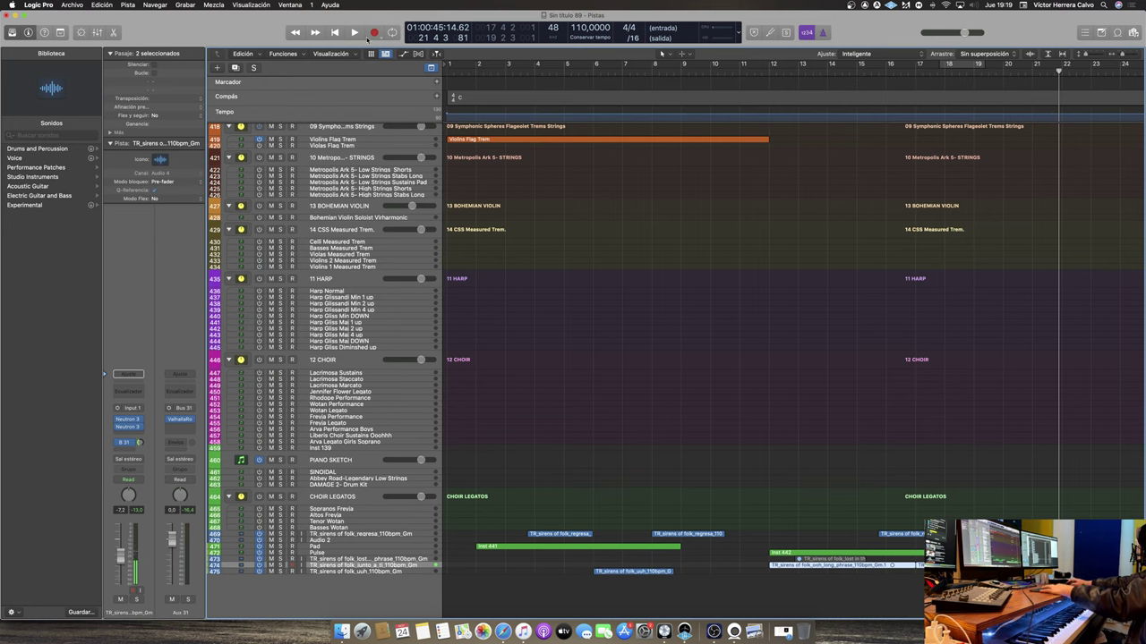
{"action": "left_click", "coordinate": [335, 32]}
{"action": "left_click", "coordinate": [353, 32]}
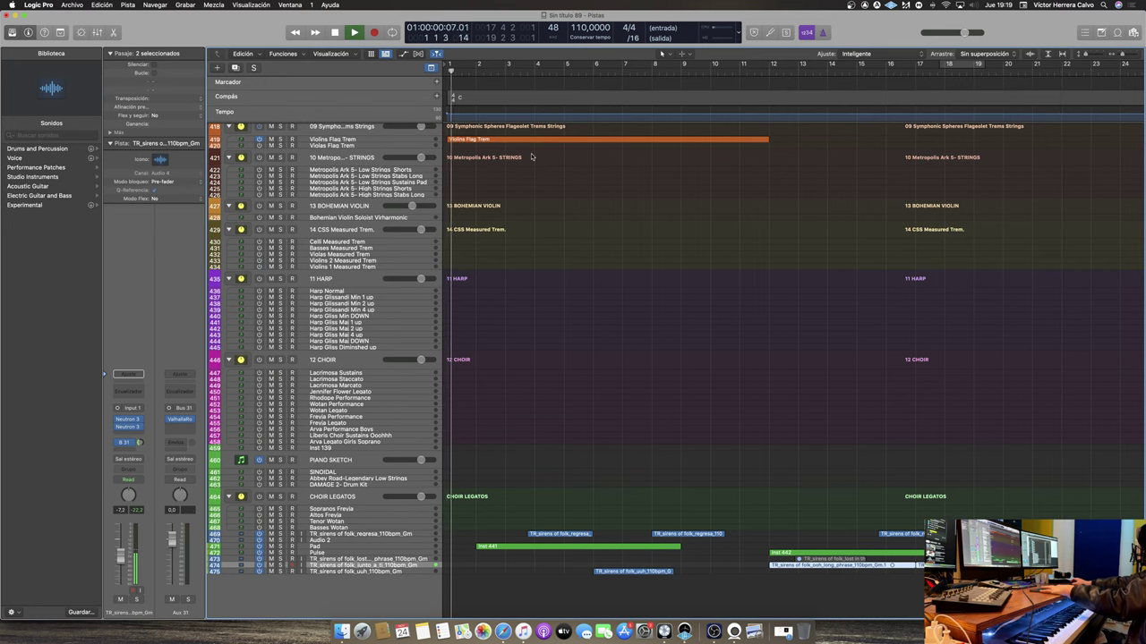
{"action": "key", "text": "super+Left"}
{"action": "key", "text": "super+Left"}
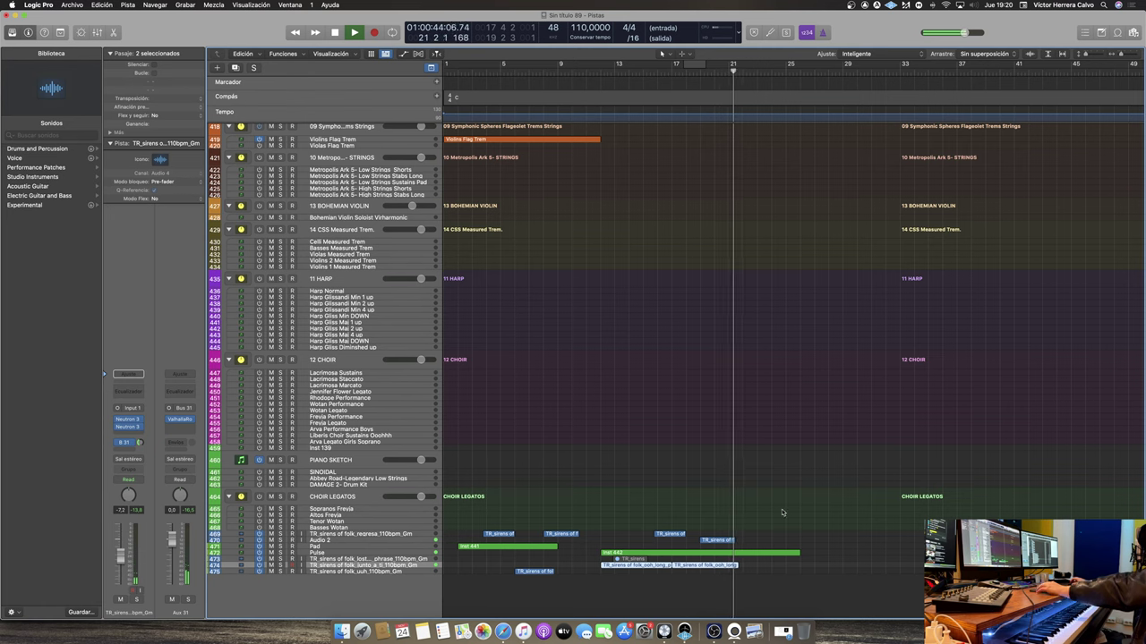
{"action": "key", "text": "space"}
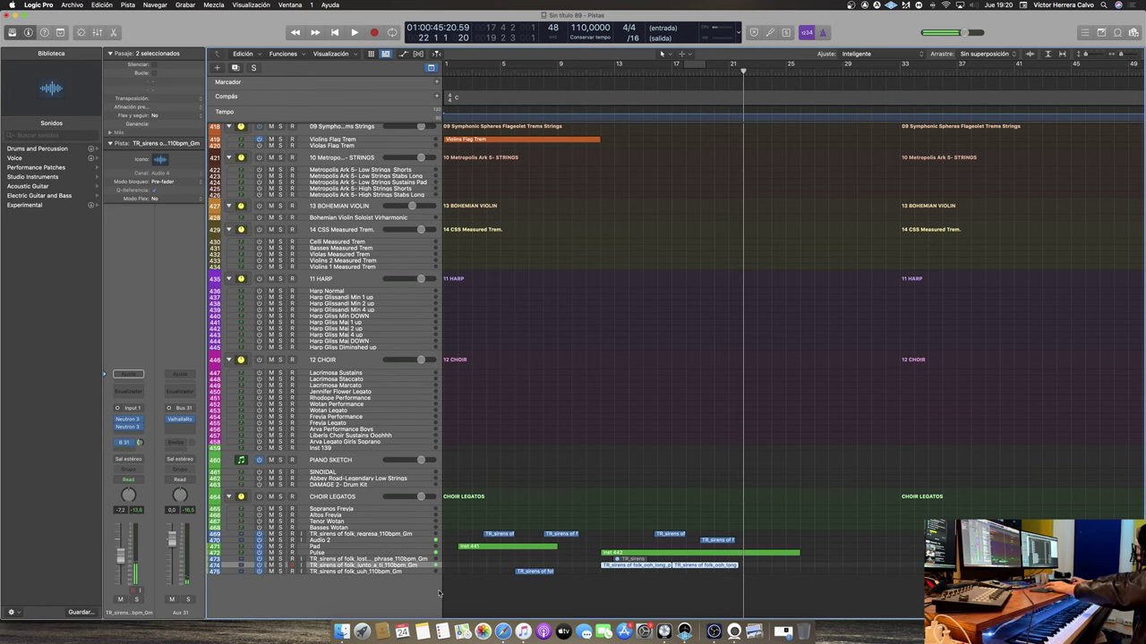
Add a new Kontakt instrument track below the existing tracks and browse its instrument libraries
{"action": "left_click", "coordinate": [329, 552]}
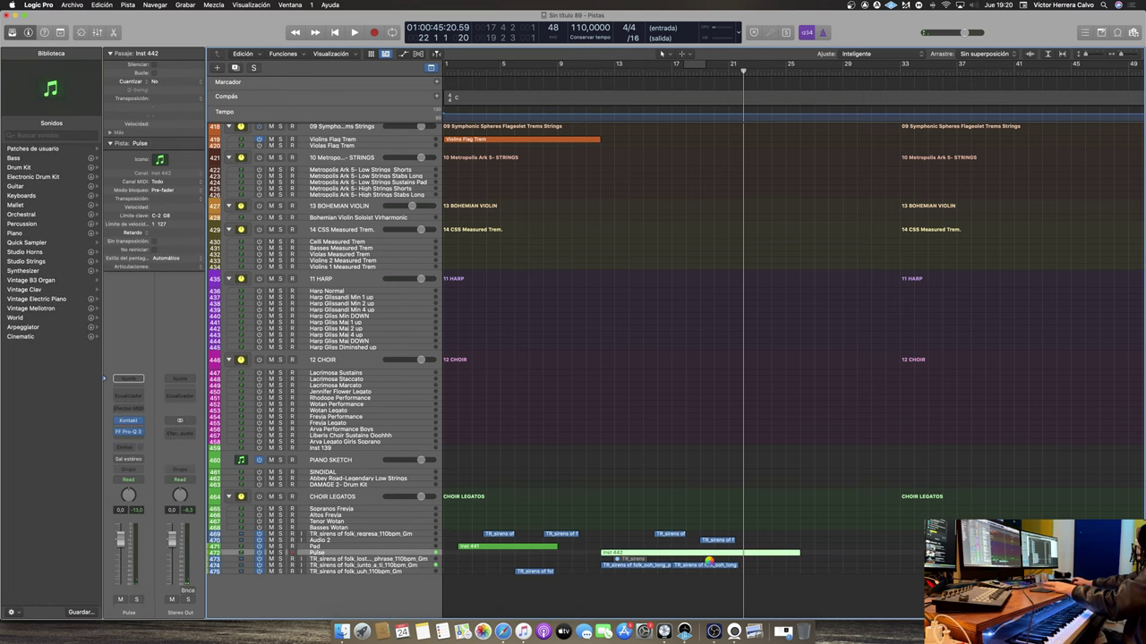
{"action": "left_click", "coordinate": [128, 425]}
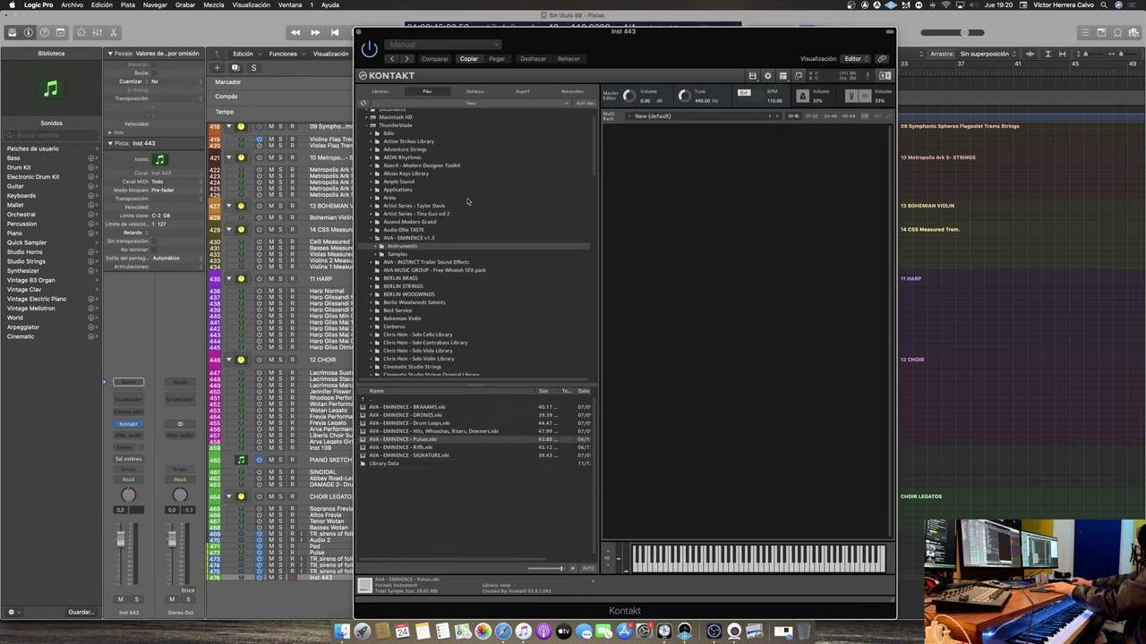
{"action": "left_click", "coordinate": [381, 91]}
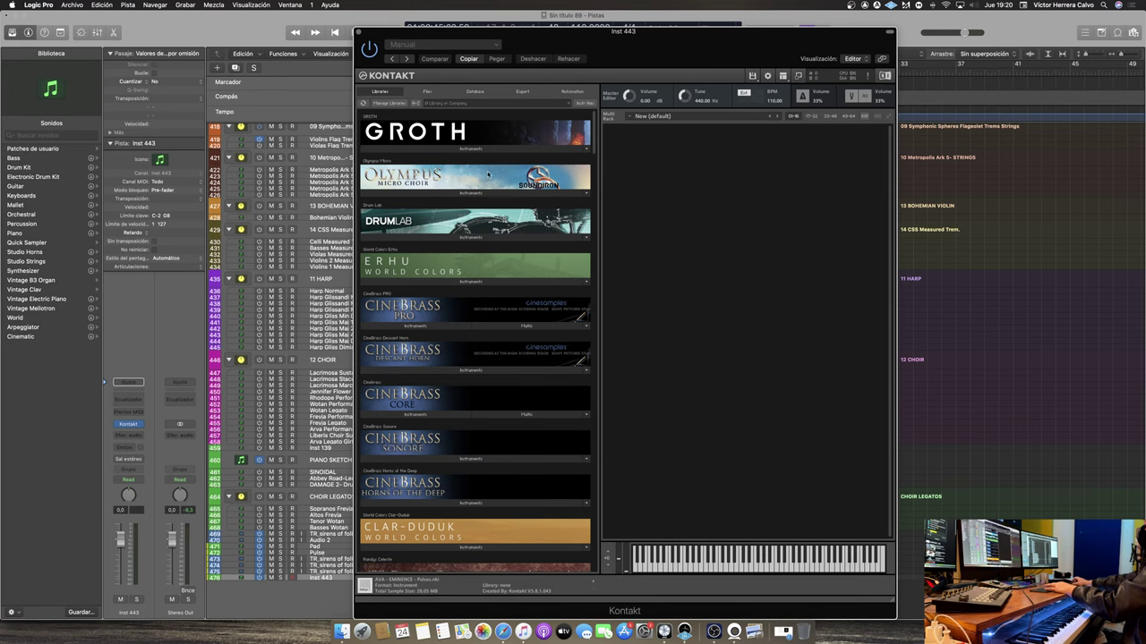
{"action": "scroll", "coordinate": [496, 348], "scroll_direction": "down", "scroll_amount": 10}
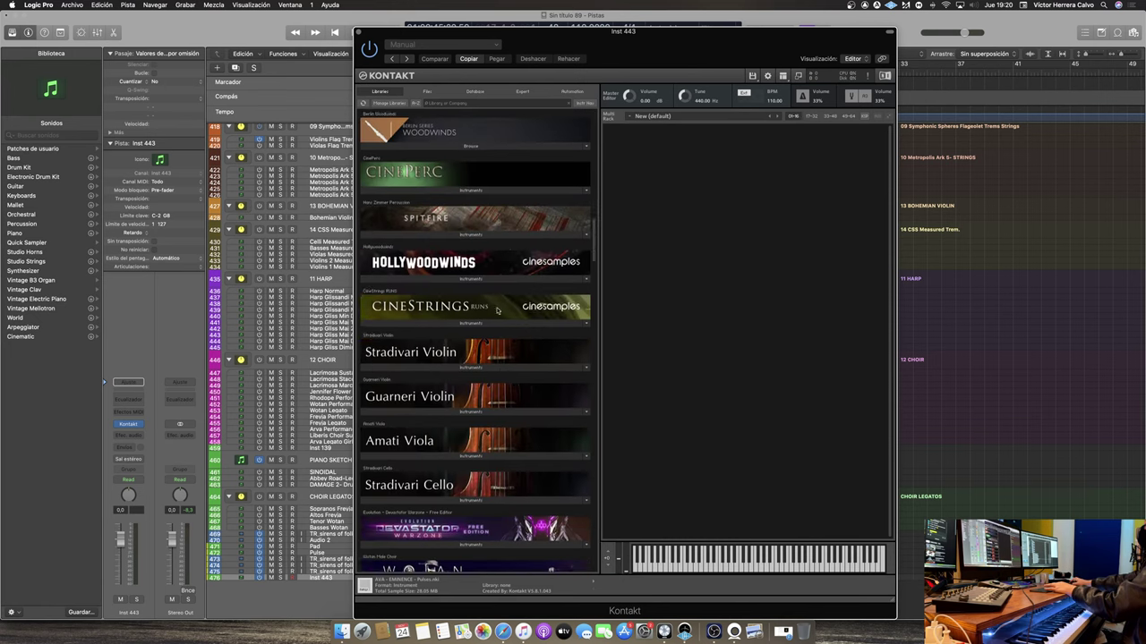
{"action": "scroll", "coordinate": [496, 348], "scroll_direction": "down", "scroll_amount": 15}
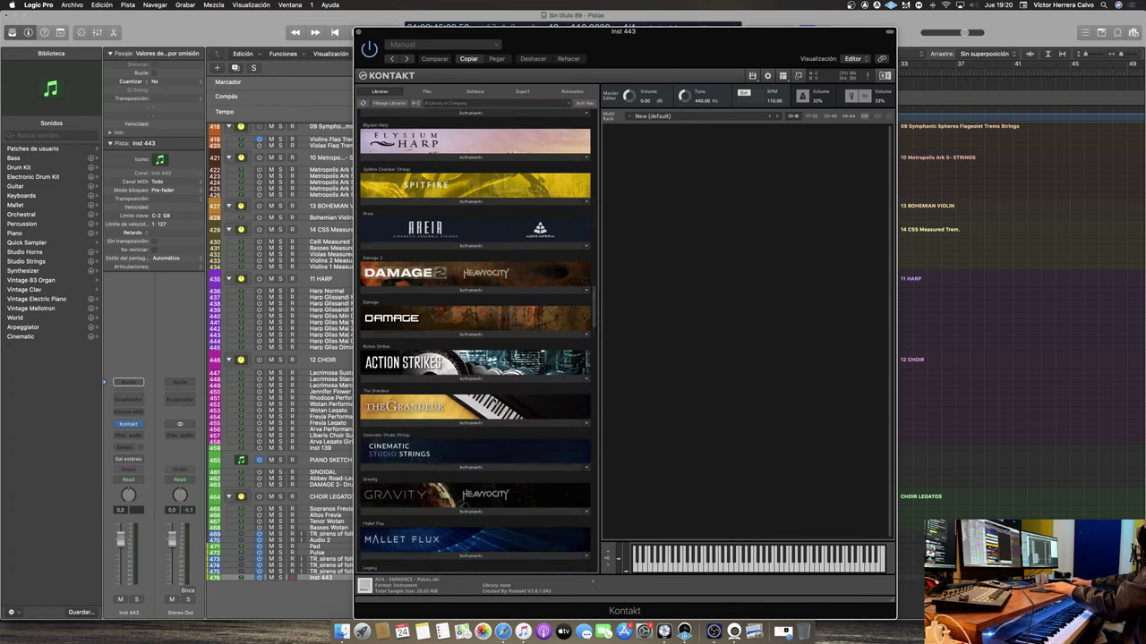
{"action": "scroll", "coordinate": [492, 399], "scroll_direction": "down", "scroll_amount": 8}
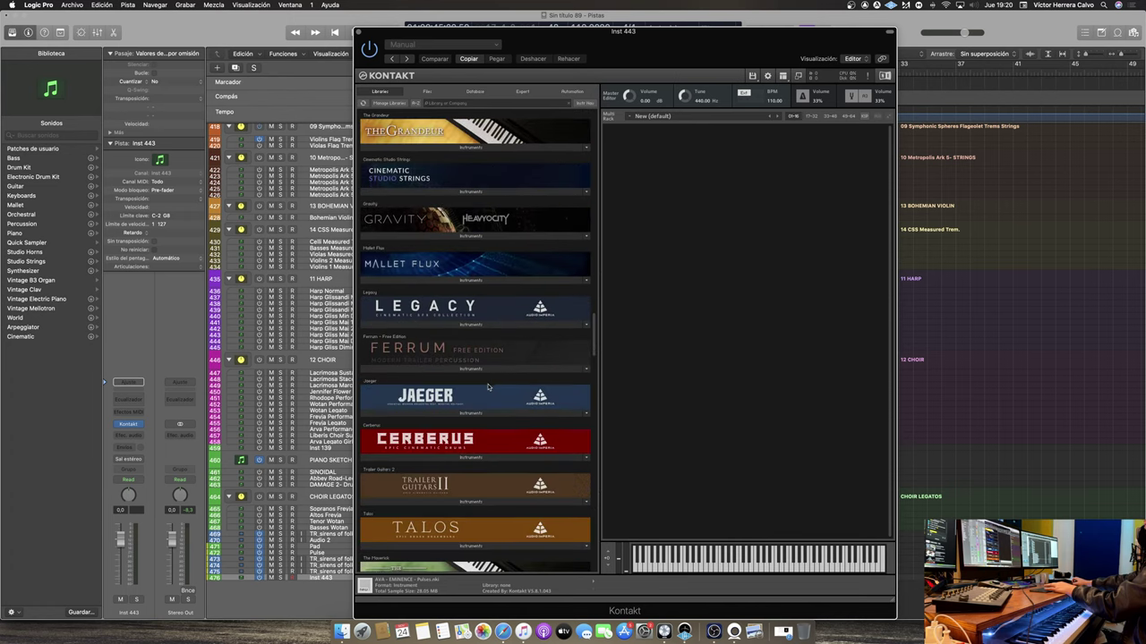
{"action": "scroll", "coordinate": [509, 356], "scroll_direction": "down", "scroll_amount": 7}
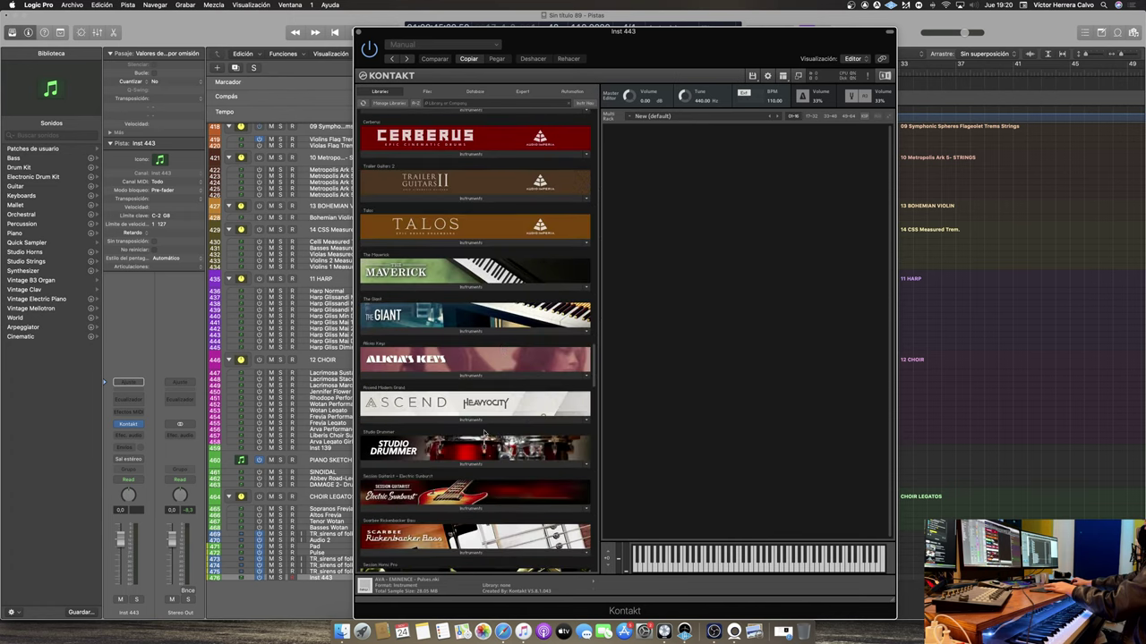
{"action": "scroll", "coordinate": [484, 469], "scroll_direction": "down", "scroll_amount": 3}
{"action": "scroll", "coordinate": [484, 468], "scroll_direction": "down", "scroll_amount": 10}
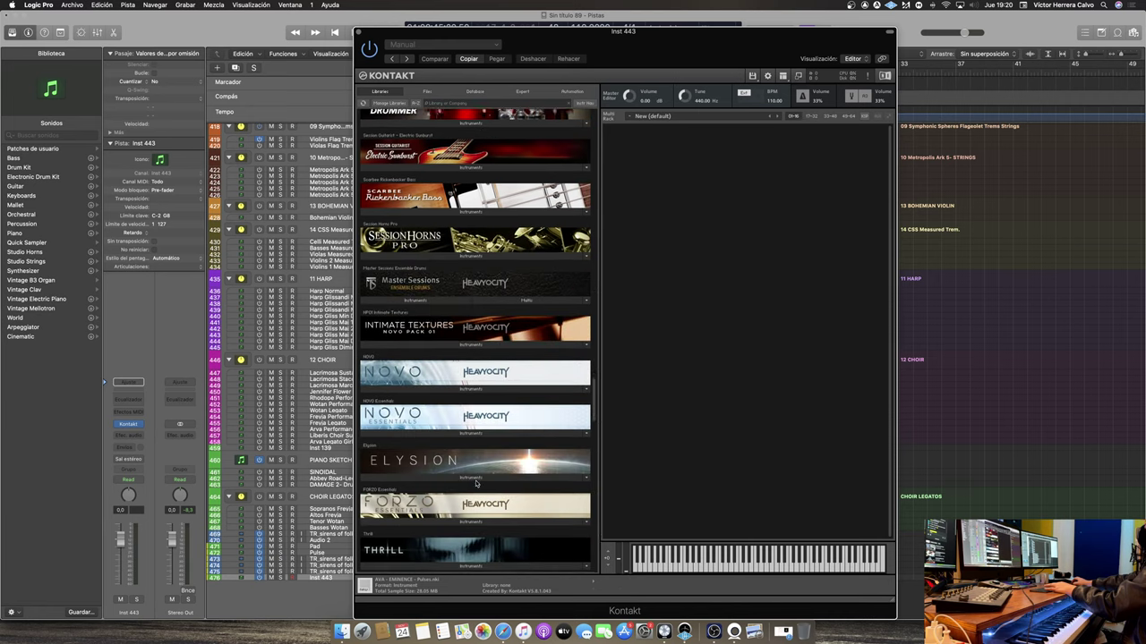
{"action": "scroll", "coordinate": [477, 484], "scroll_direction": "down", "scroll_amount": 8}
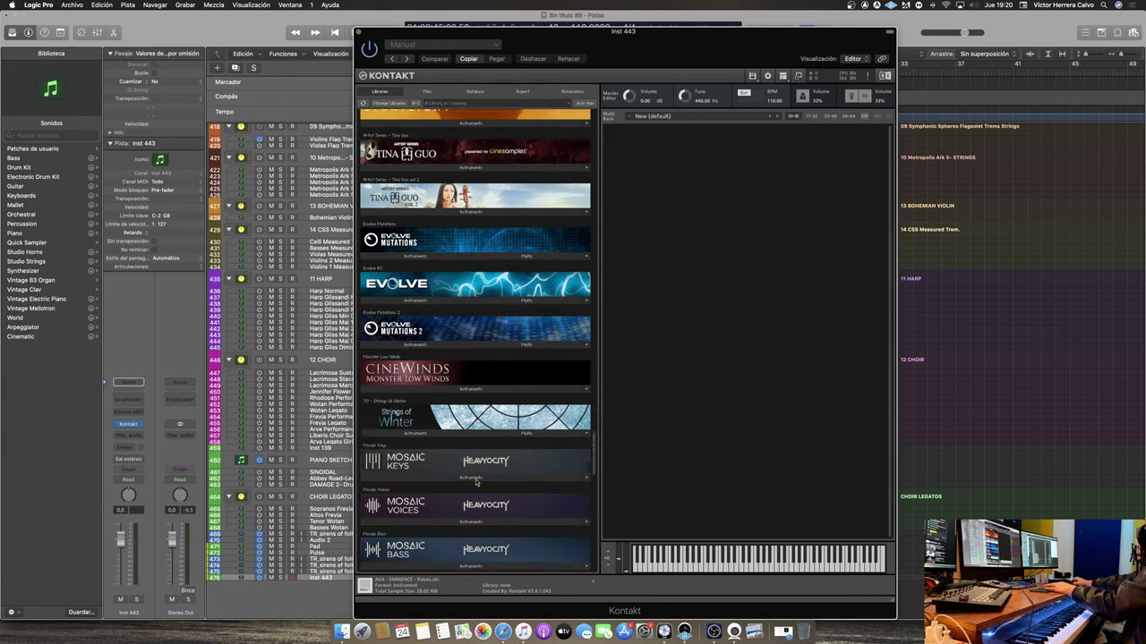
Search the Kontakt libraries for "action" and load the Action Strikes - Ensemble instrument
{"action": "left_click", "coordinate": [454, 102]}
{"action": "type", "text": "action"}
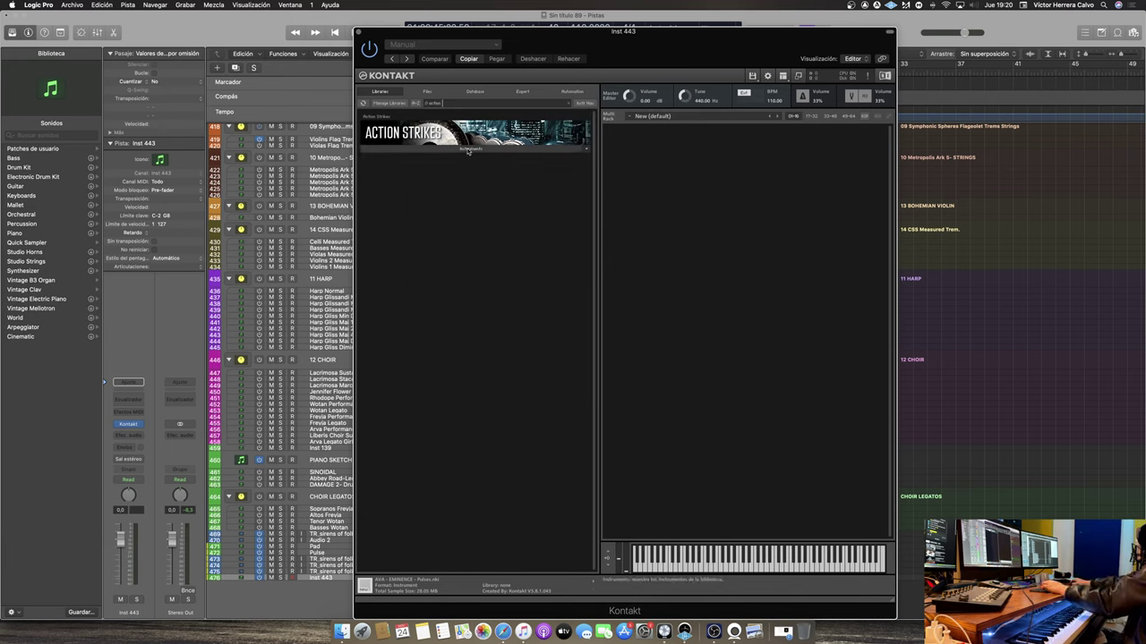
{"action": "left_click", "coordinate": [446, 149]}
{"action": "left_click", "coordinate": [430, 160]}
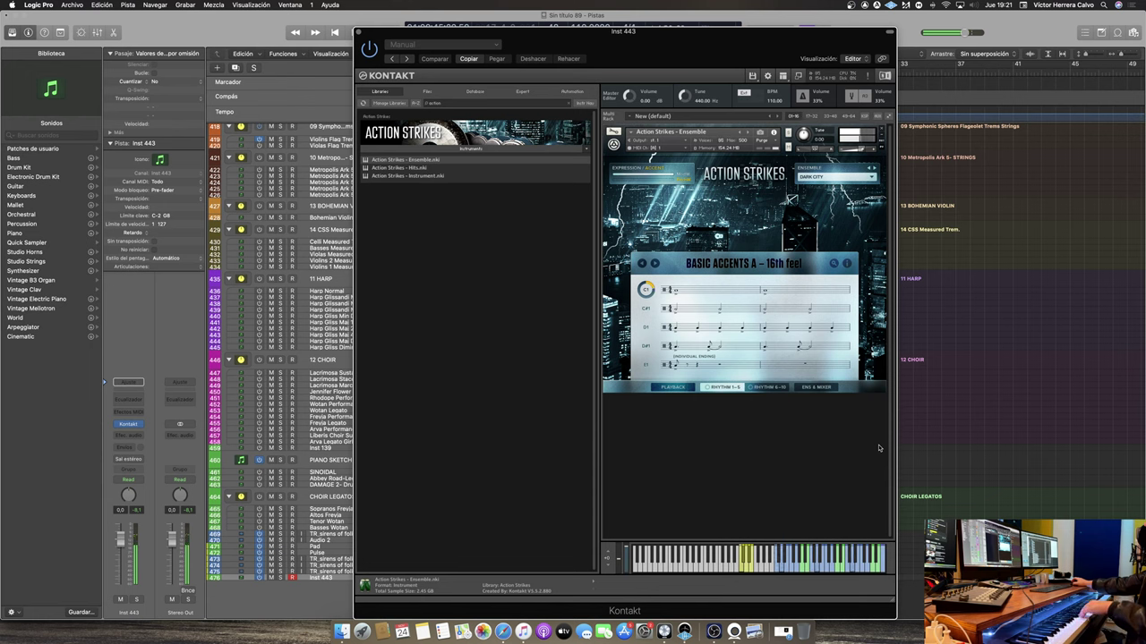
Try the Basic Accents D - 8th feel rhythm set in Action Strikes and check the Rhythm 6-10 slots
{"action": "left_click", "coordinate": [833, 266]}
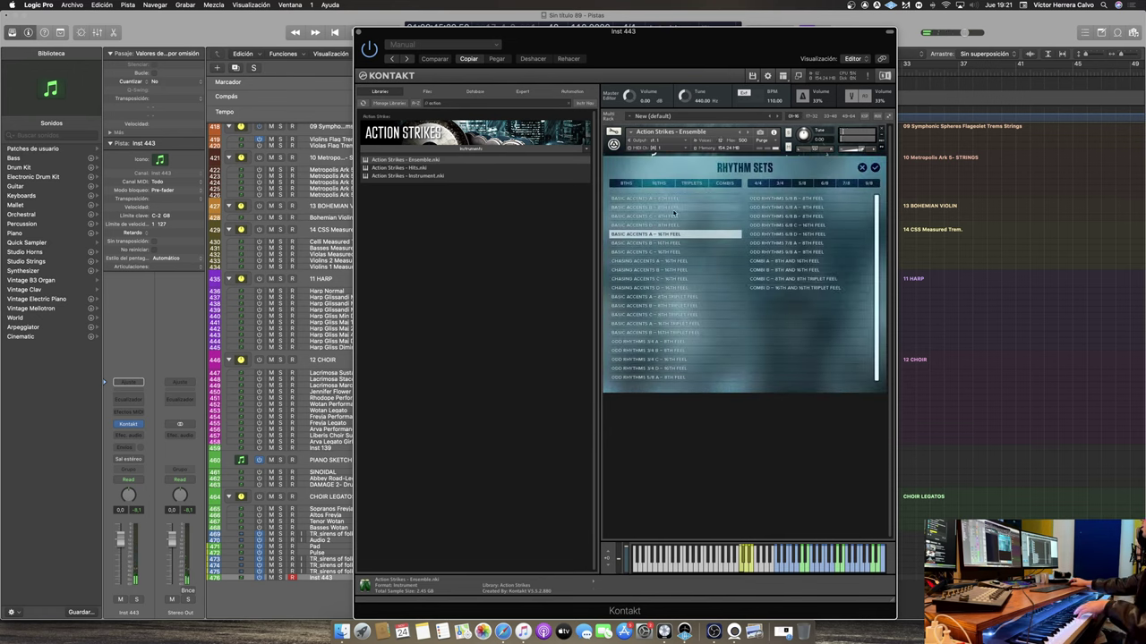
{"action": "left_click", "coordinate": [672, 226]}
{"action": "double_click", "coordinate": [668, 227]}
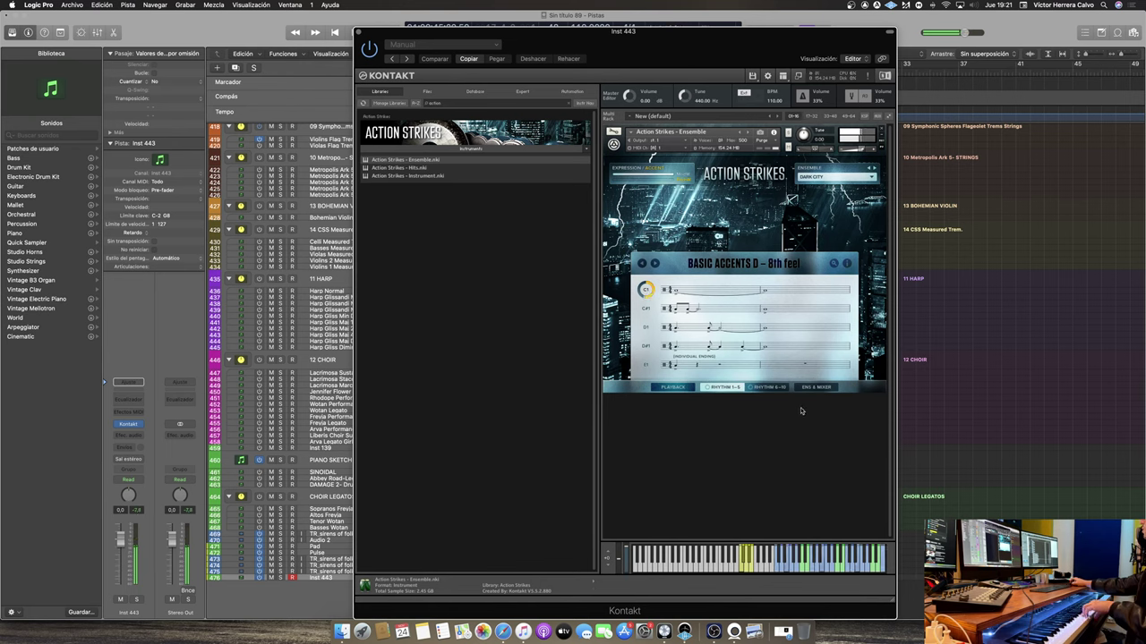
{"action": "left_click", "coordinate": [765, 388]}
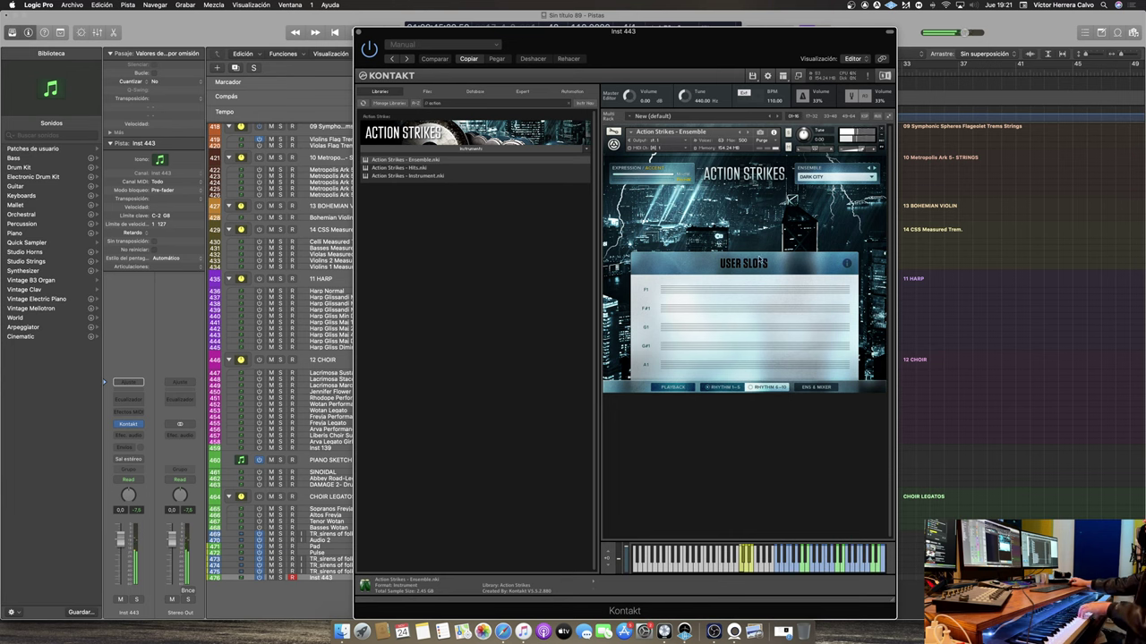
{"action": "left_click", "coordinate": [704, 386]}
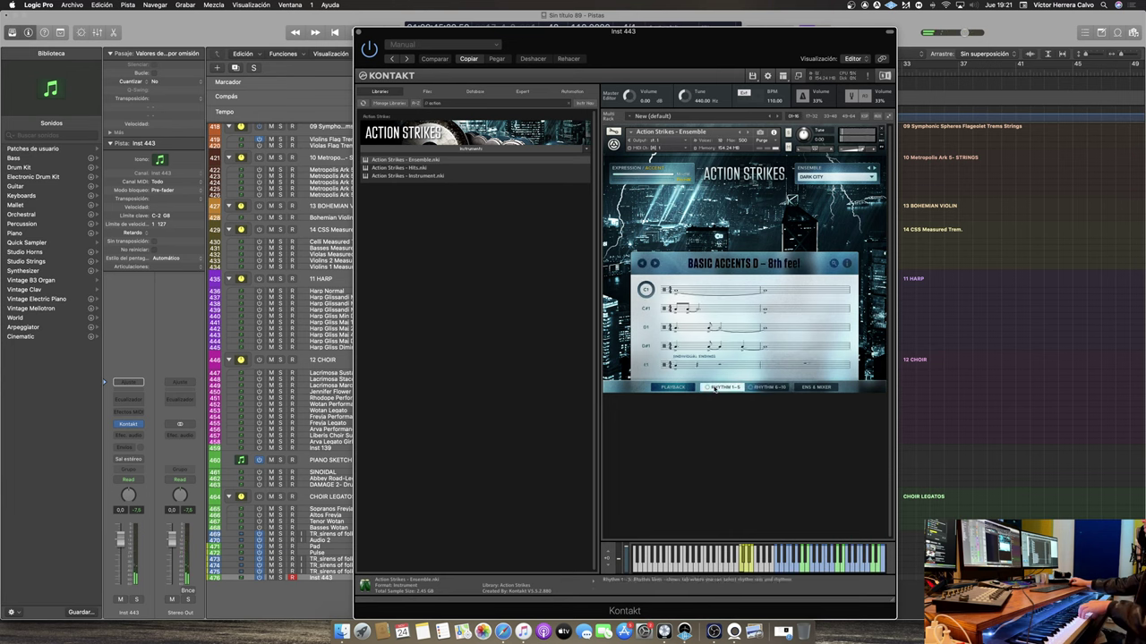
Load the Basic Accents A - 8th feel rhythm set in Action Strikes and close the Kontakt window
{"action": "left_click", "coordinate": [833, 265]}
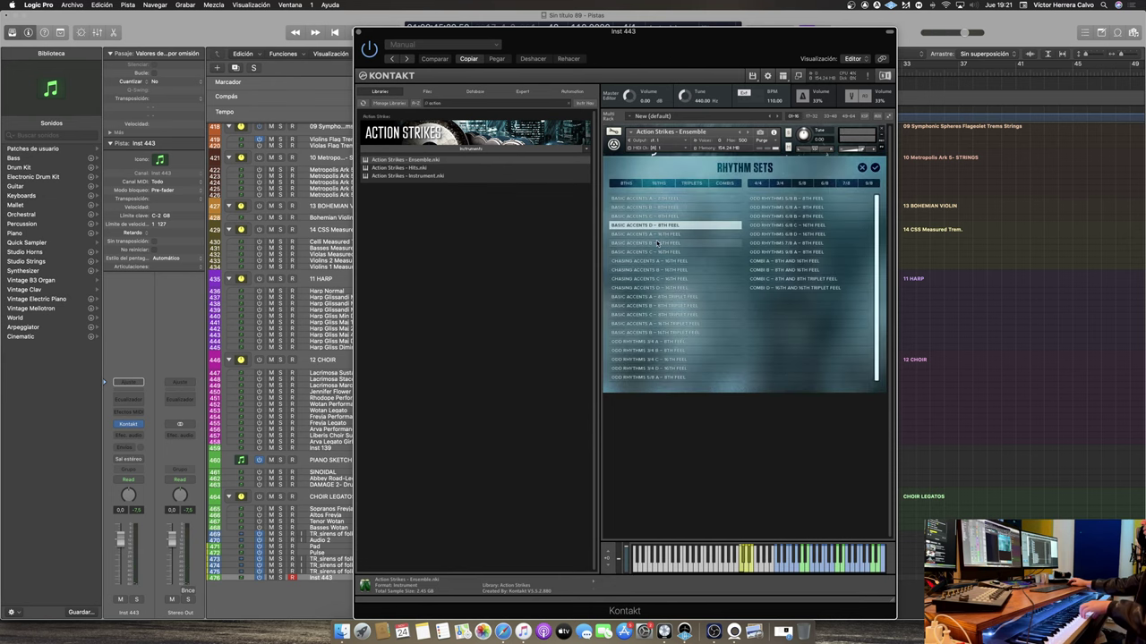
{"action": "left_click", "coordinate": [664, 199]}
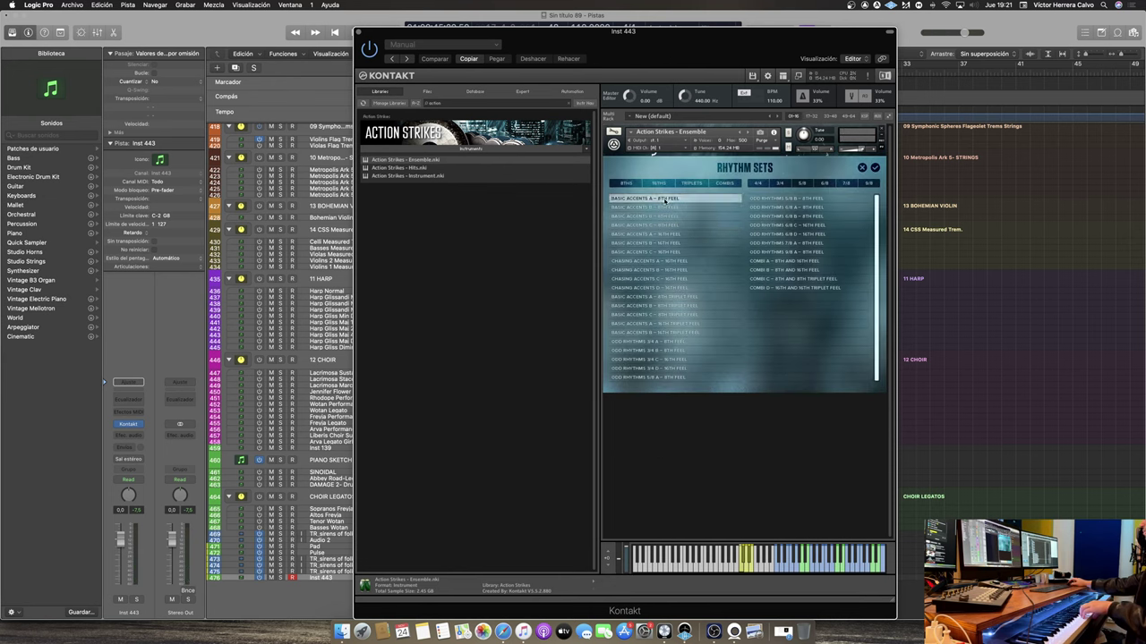
{"action": "double_click", "coordinate": [664, 198]}
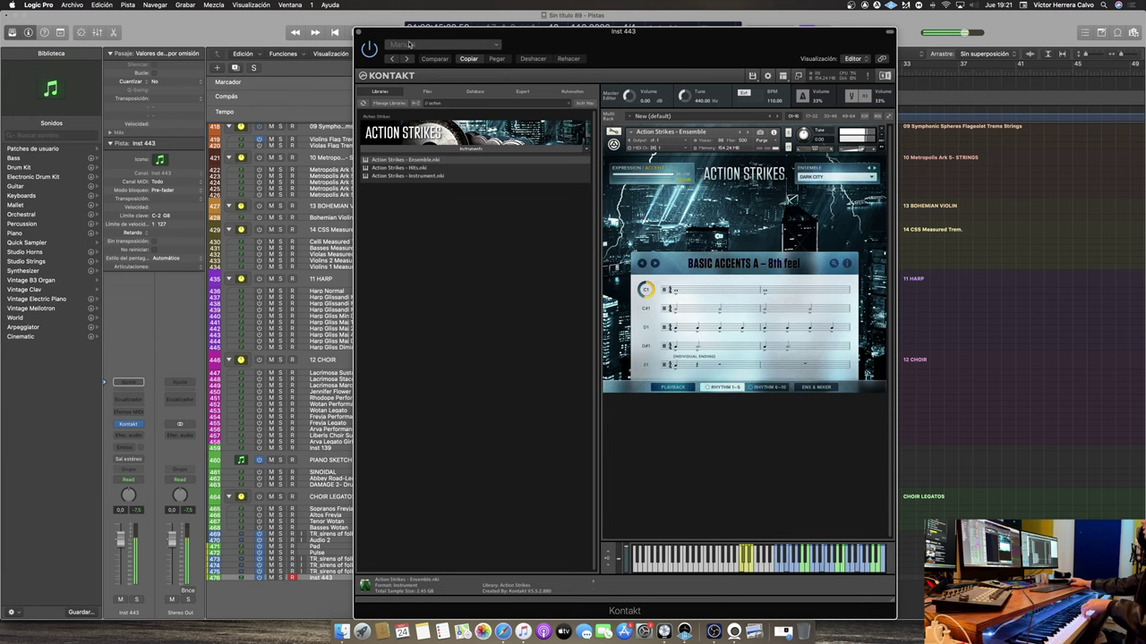
{"action": "left_click", "coordinate": [357, 32]}
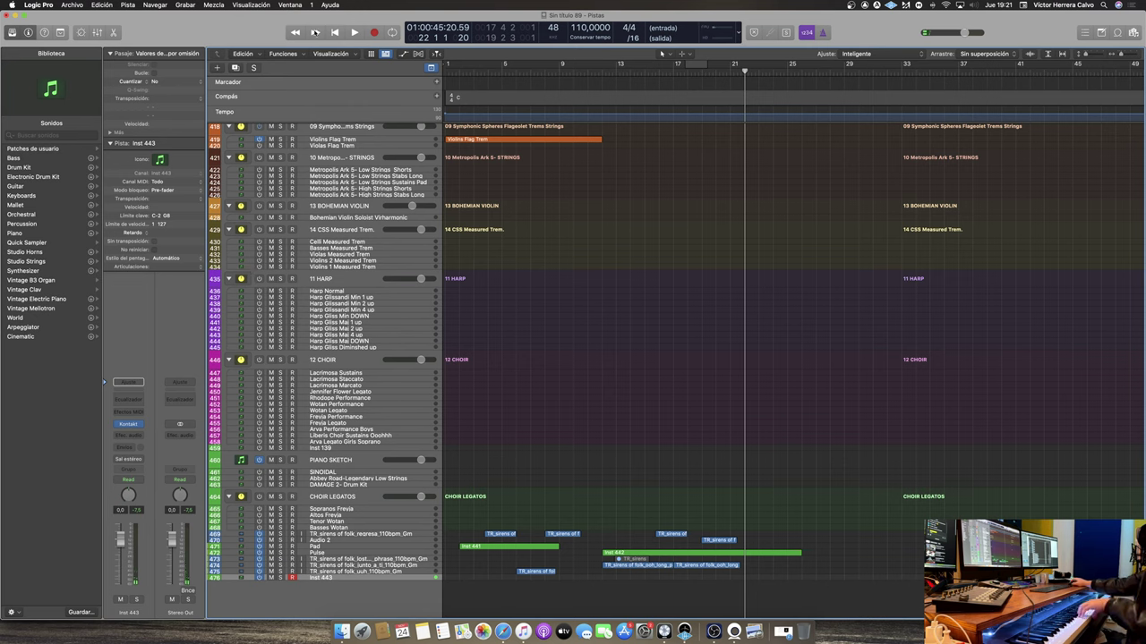
{"action": "left_click", "coordinate": [331, 32]}
{"action": "left_click", "coordinate": [356, 32]}
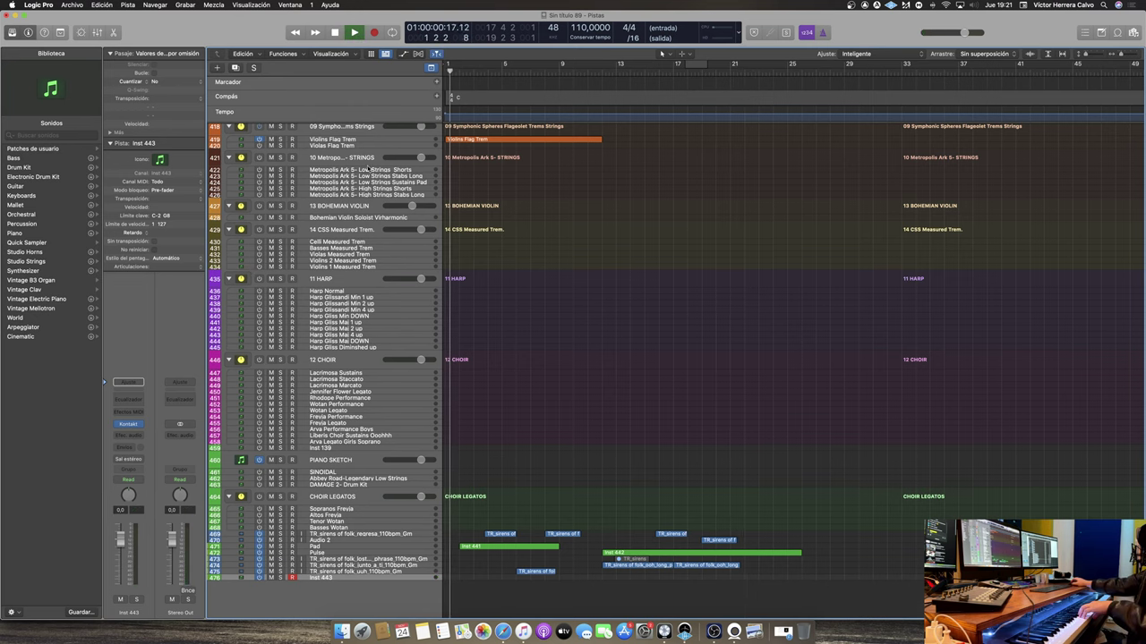
{"action": "left_click", "coordinate": [374, 32]}
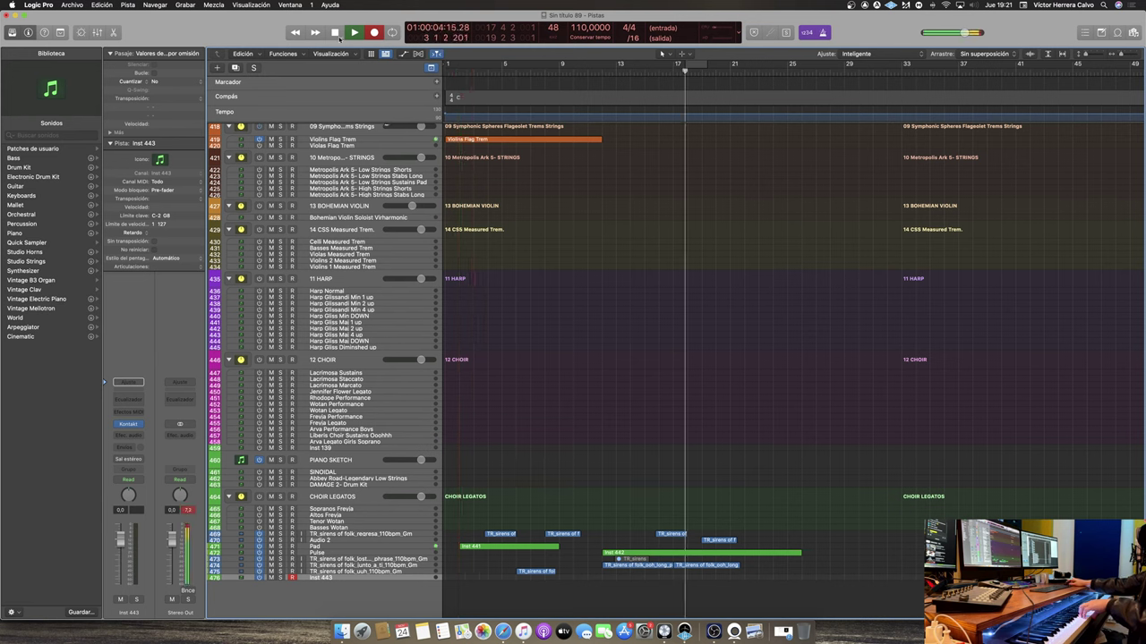
{"action": "key", "text": "space"}
Record the Action Strikes part on Inst 443 from about bar 12 to bar 24 and check it in the piano roll
{"action": "left_click", "coordinate": [334, 33]}
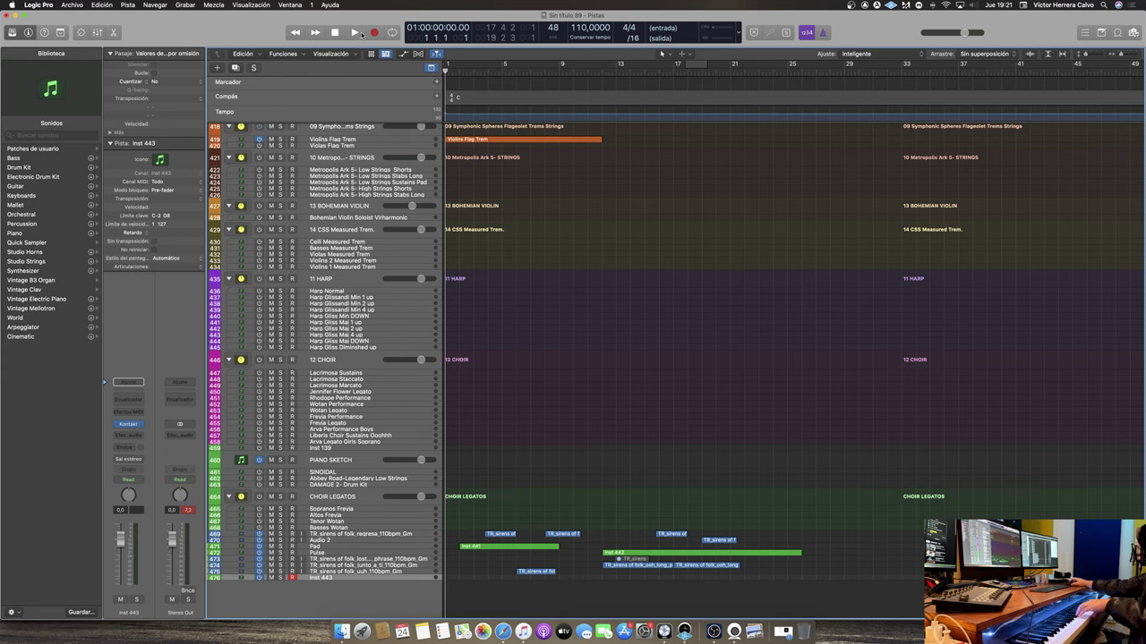
{"action": "left_click", "coordinate": [359, 32]}
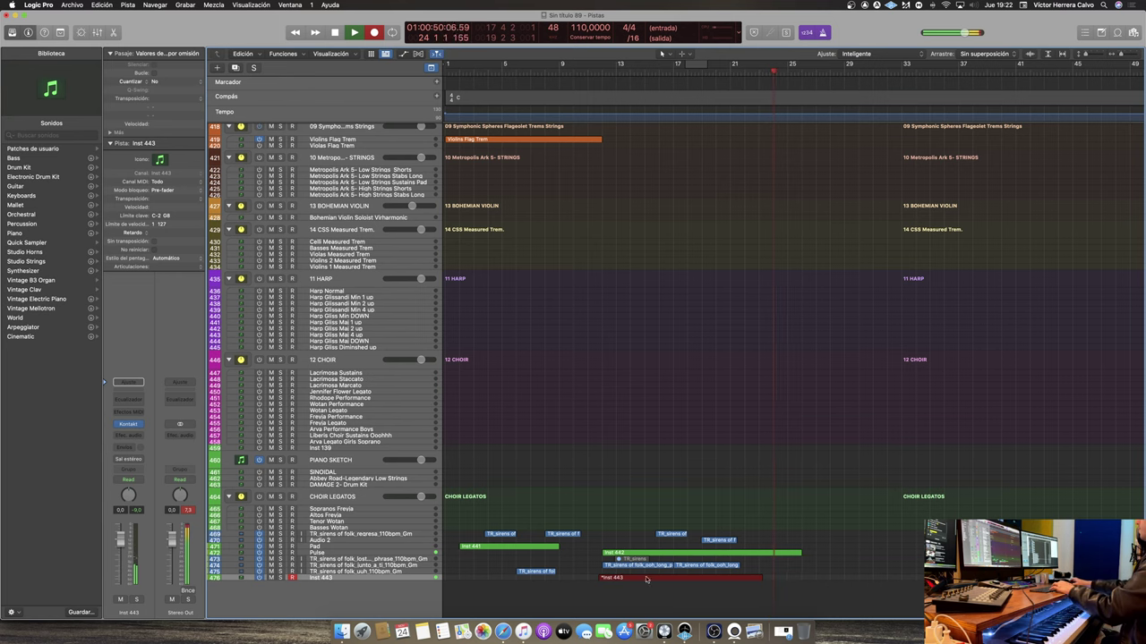
{"action": "key", "text": "space"}
{"action": "key", "text": "e"}
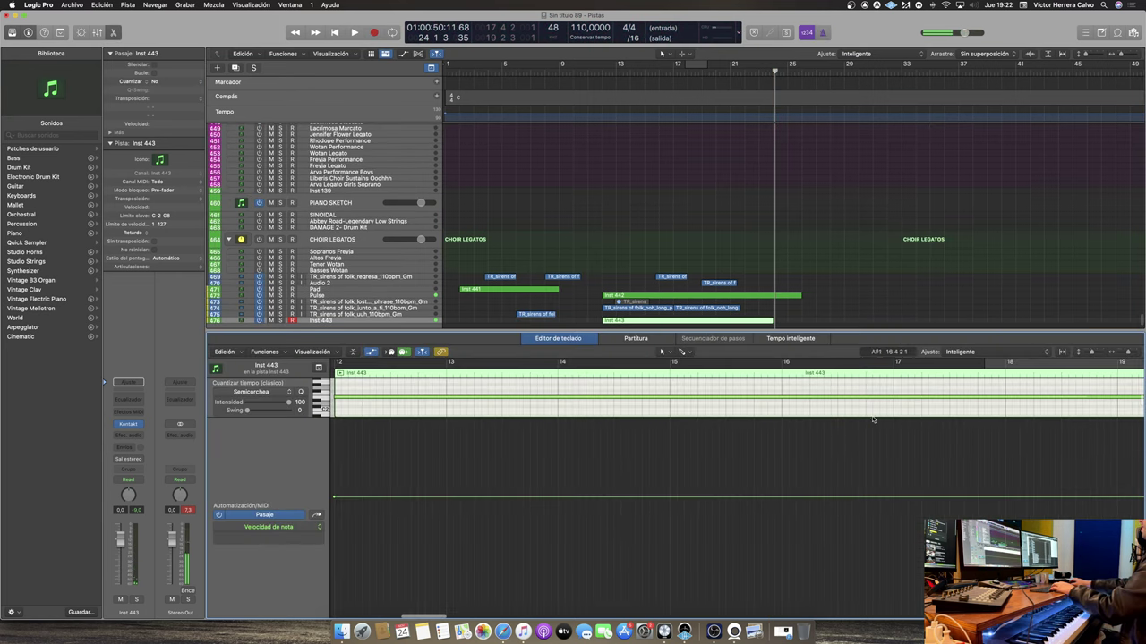
{"action": "key", "text": "e"}
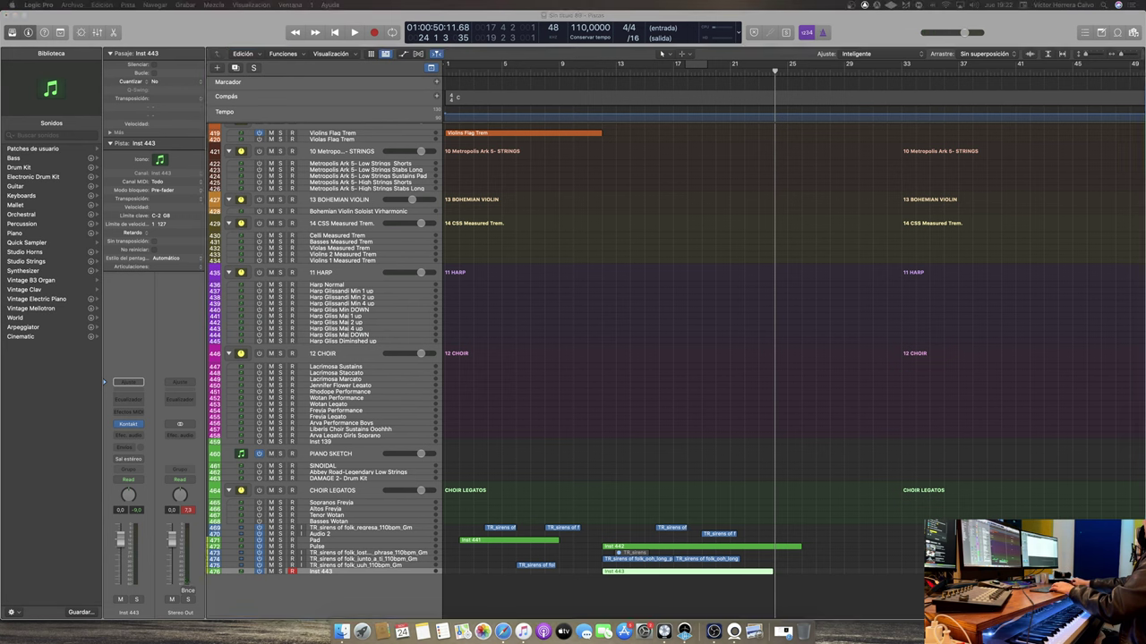
Enable the metronome click during recording
{"action": "left_click", "coordinate": [855, 301]}
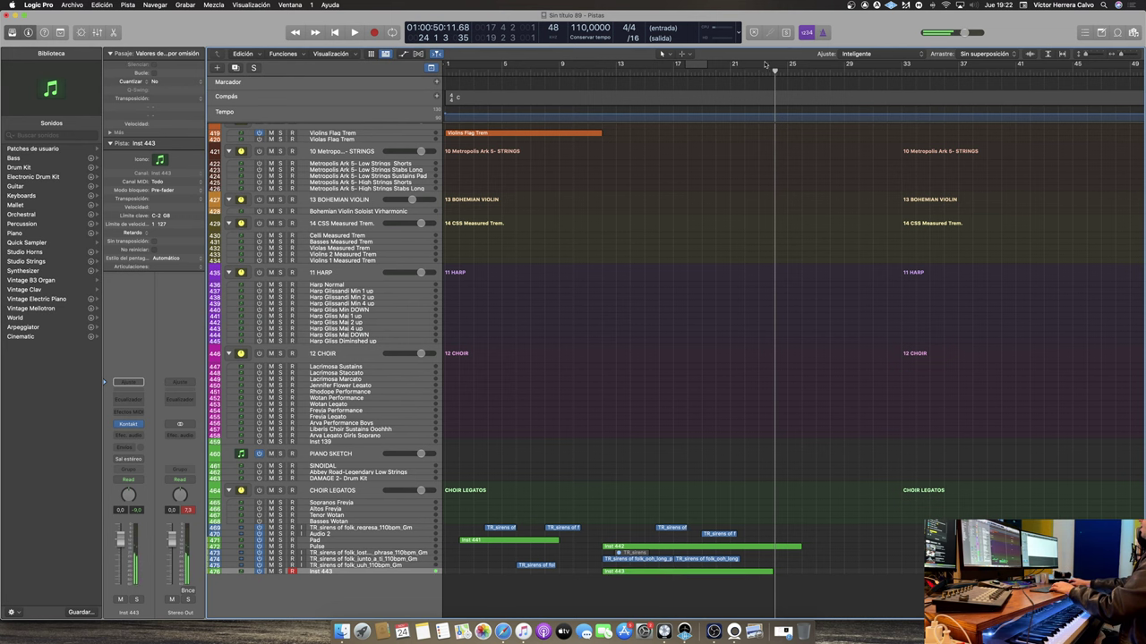
{"action": "right_click", "coordinate": [825, 33]}
{"action": "left_click", "coordinate": [825, 33]}
{"action": "right_click", "coordinate": [825, 33]}
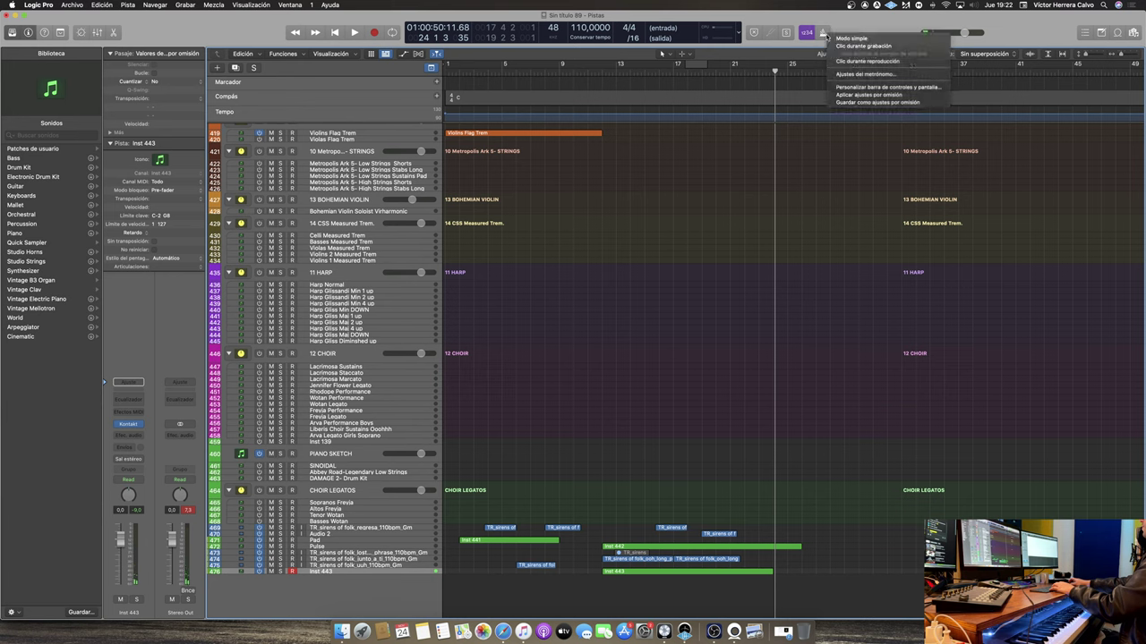
{"action": "left_click", "coordinate": [841, 46]}
{"action": "right_click", "coordinate": [824, 36]}
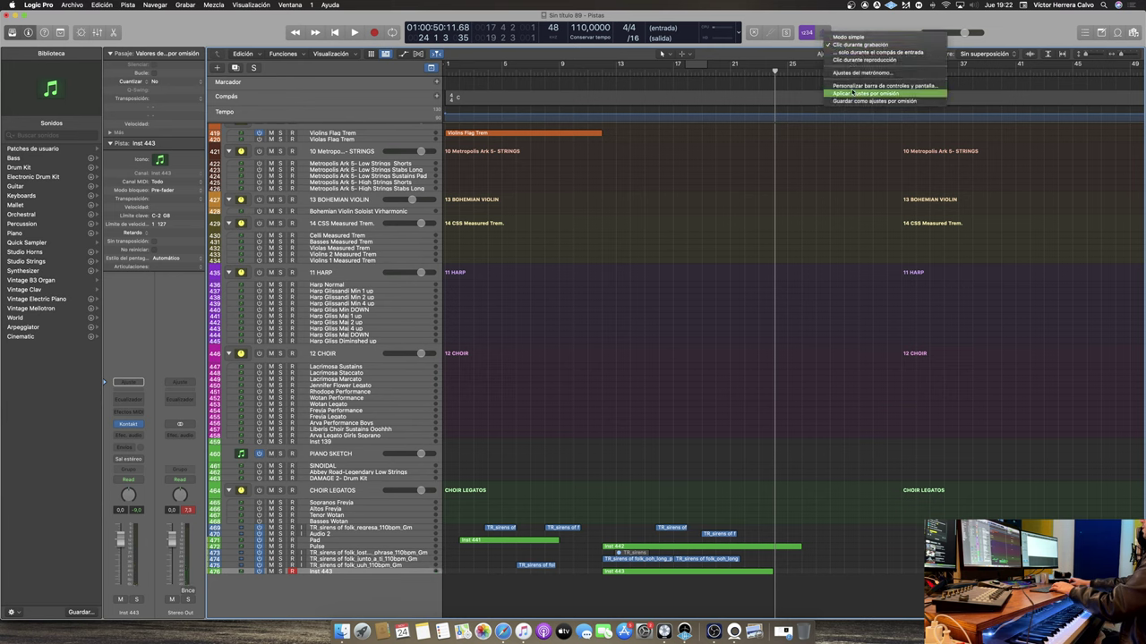
{"action": "left_click", "coordinate": [852, 93]}
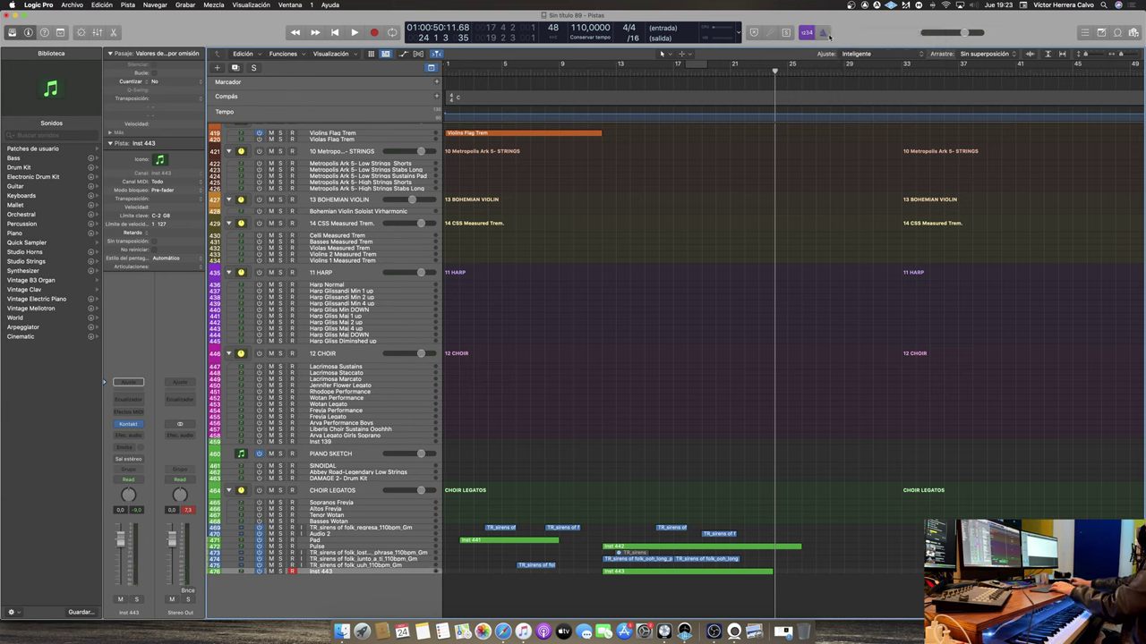
Open the metronome settings to check the click options and volume, and close them
{"action": "right_click", "coordinate": [828, 36]}
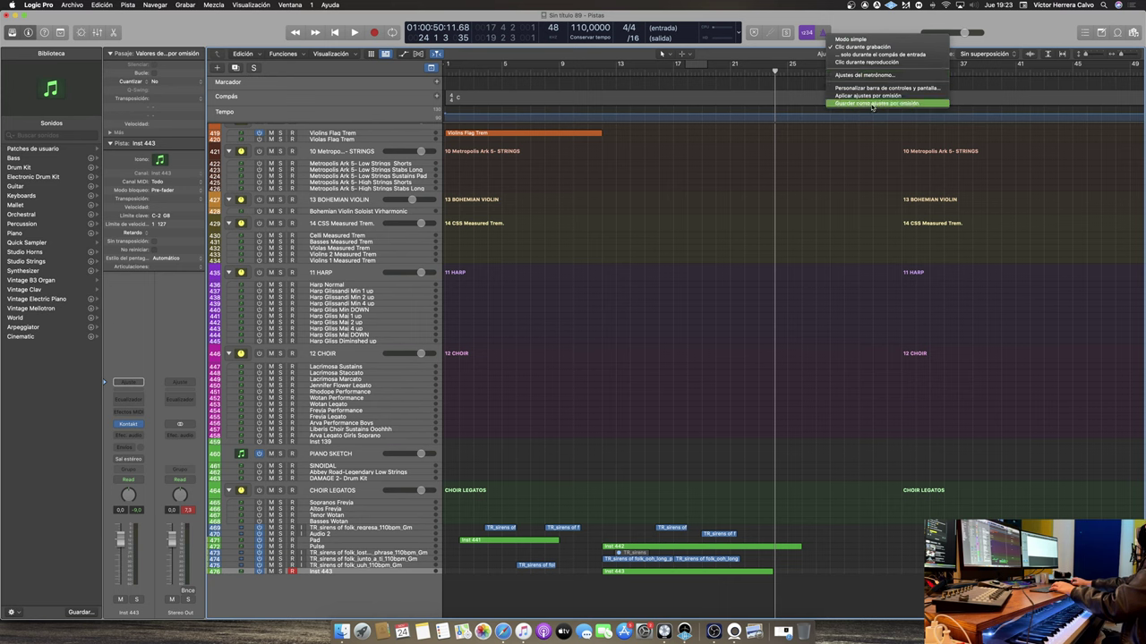
{"action": "left_click", "coordinate": [859, 75]}
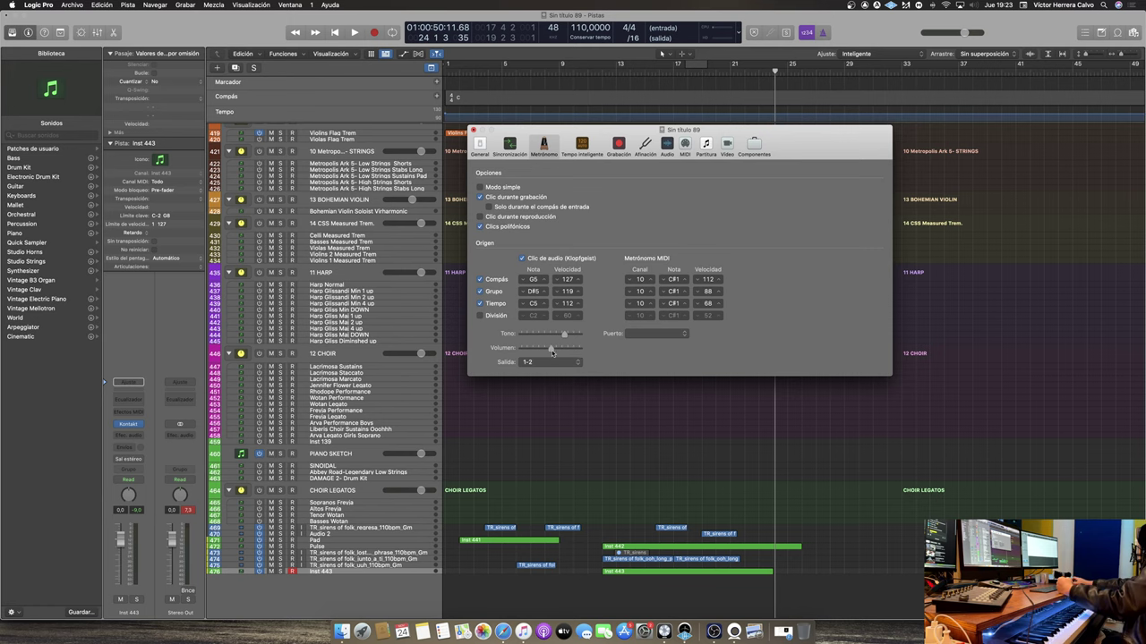
{"action": "left_click", "coordinate": [474, 131]}
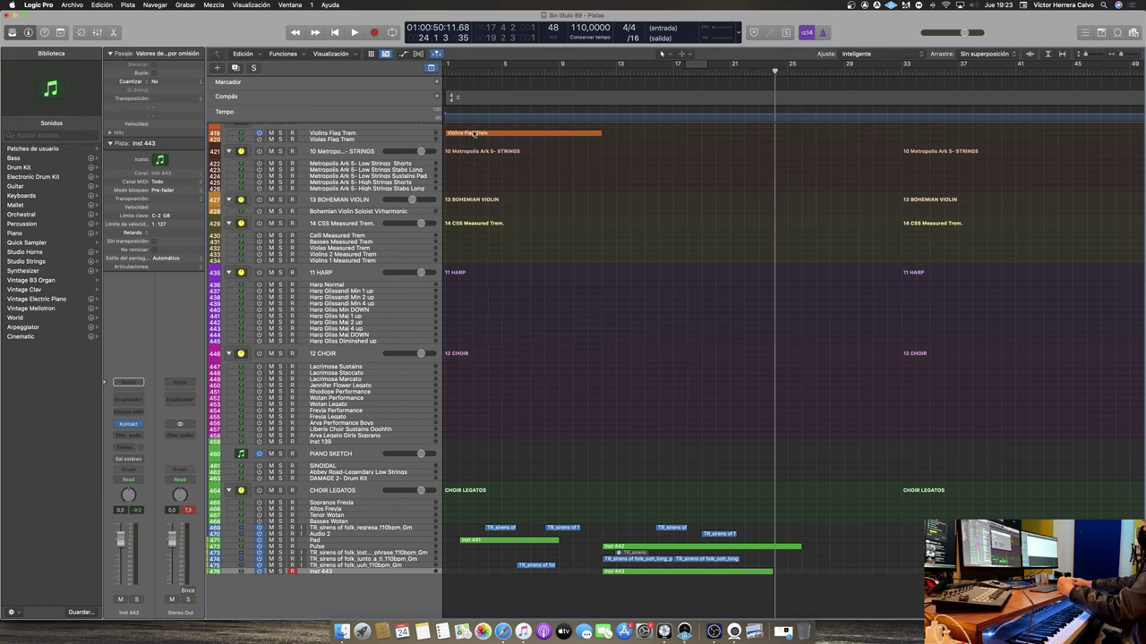
Return to the project start and add a send from Inst 443 to the Bus 31 ValhallaRoom reverb at about -18 dB
{"action": "left_click", "coordinate": [336, 34]}
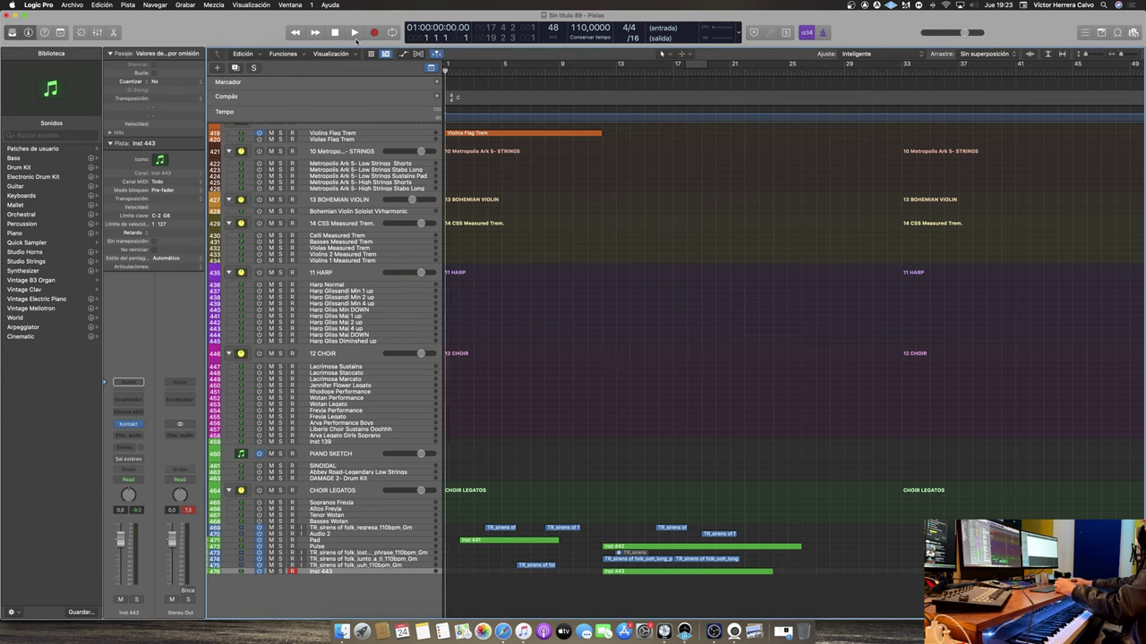
{"action": "key", "text": "space"}
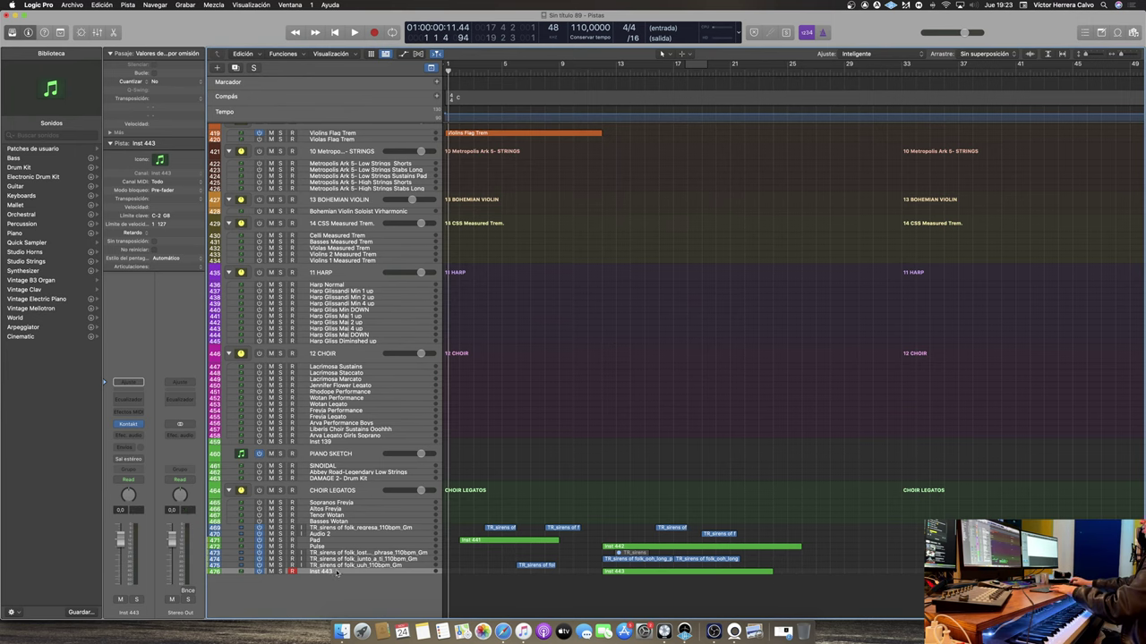
{"action": "left_click", "coordinate": [128, 451]}
{"action": "mouse_move", "coordinate": [179, 459]}
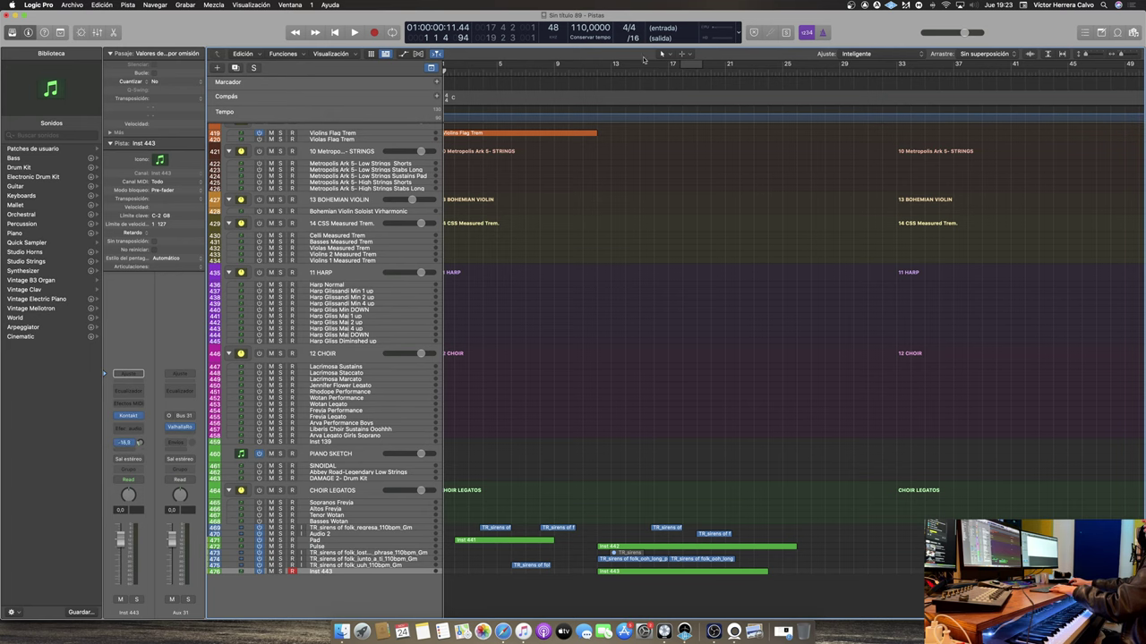
Play the arrangement to about bar 16 and select the Basses Legato track in the 07 VISTA Strings Legato group for recording
{"action": "key", "text": "space"}
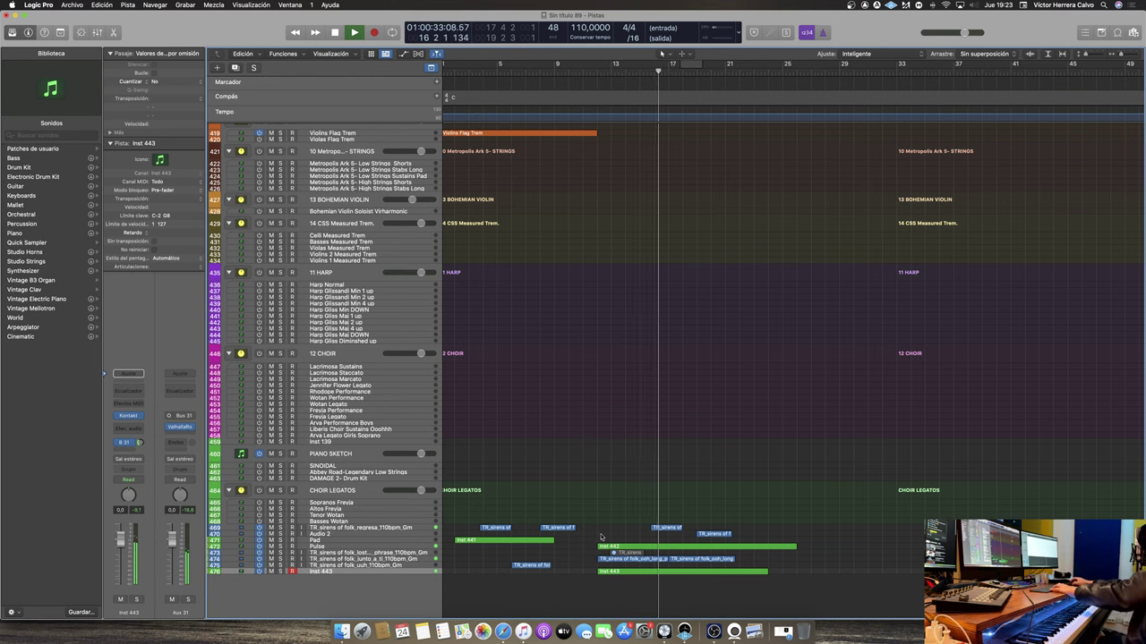
{"action": "key", "text": "space"}
{"action": "scroll", "coordinate": [573, 524], "scroll_direction": "up", "scroll_amount": 10}
{"action": "scroll", "coordinate": [561, 514], "scroll_direction": "up", "scroll_amount": 8}
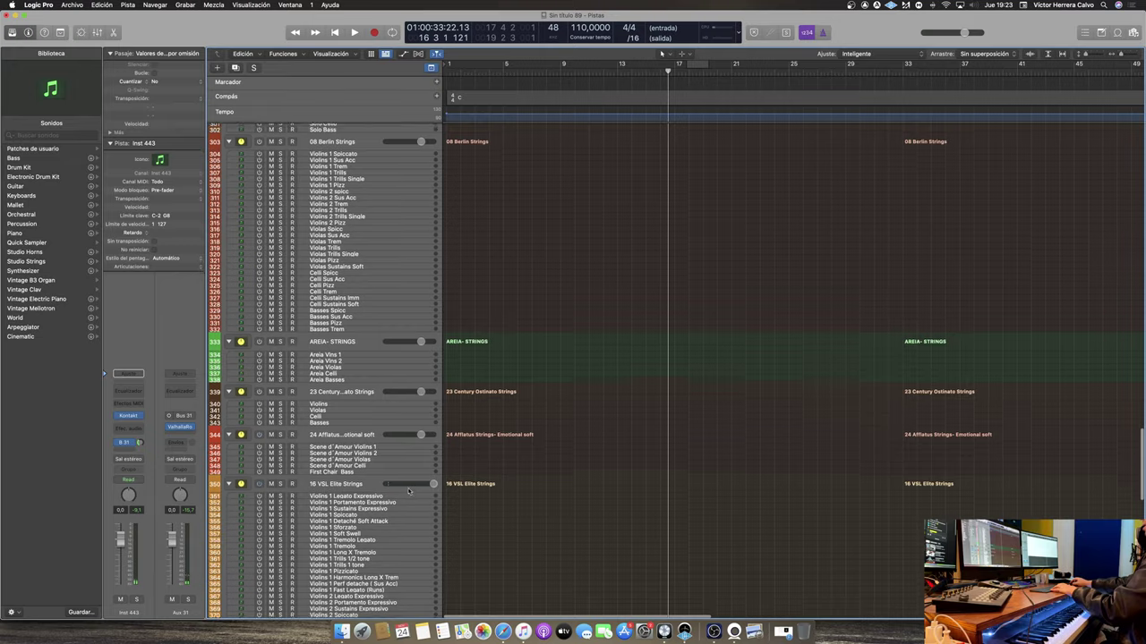
{"action": "scroll", "coordinate": [408, 490], "scroll_direction": "up", "scroll_amount": 9}
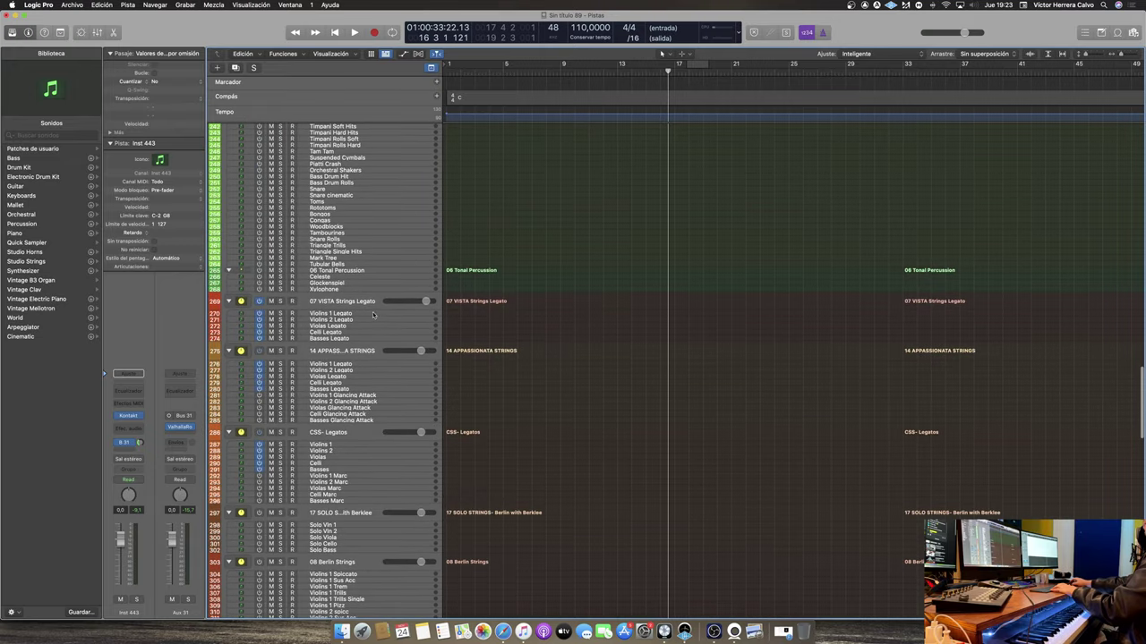
{"action": "left_click", "coordinate": [363, 319]}
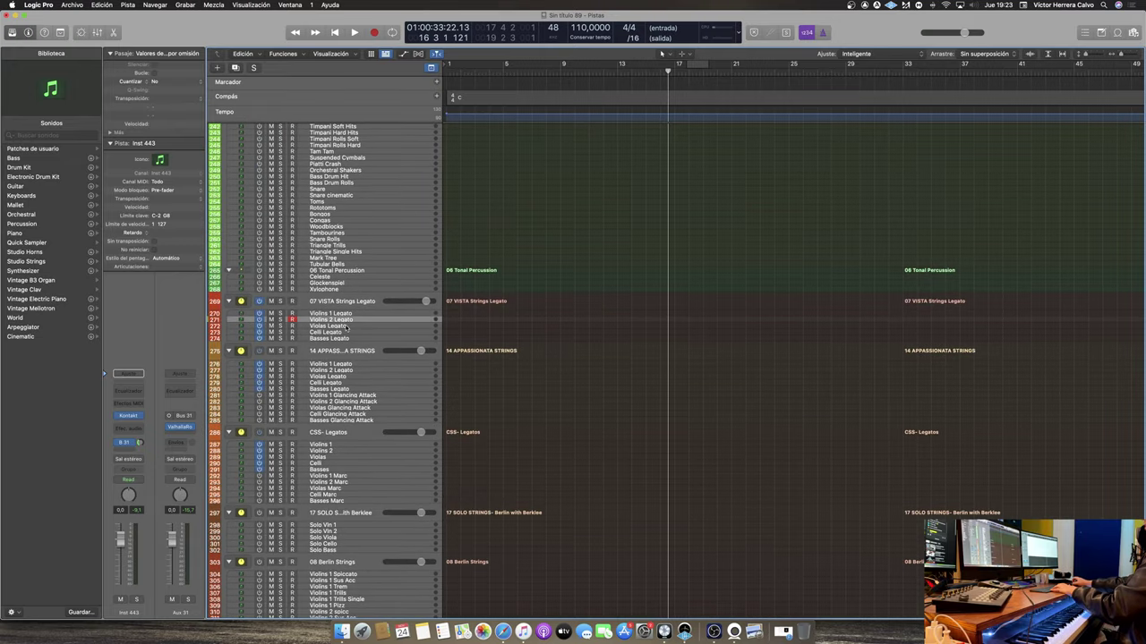
{"action": "left_click", "coordinate": [333, 339]}
{"action": "scroll", "coordinate": [333, 344], "scroll_direction": "up", "scroll_amount": 1}
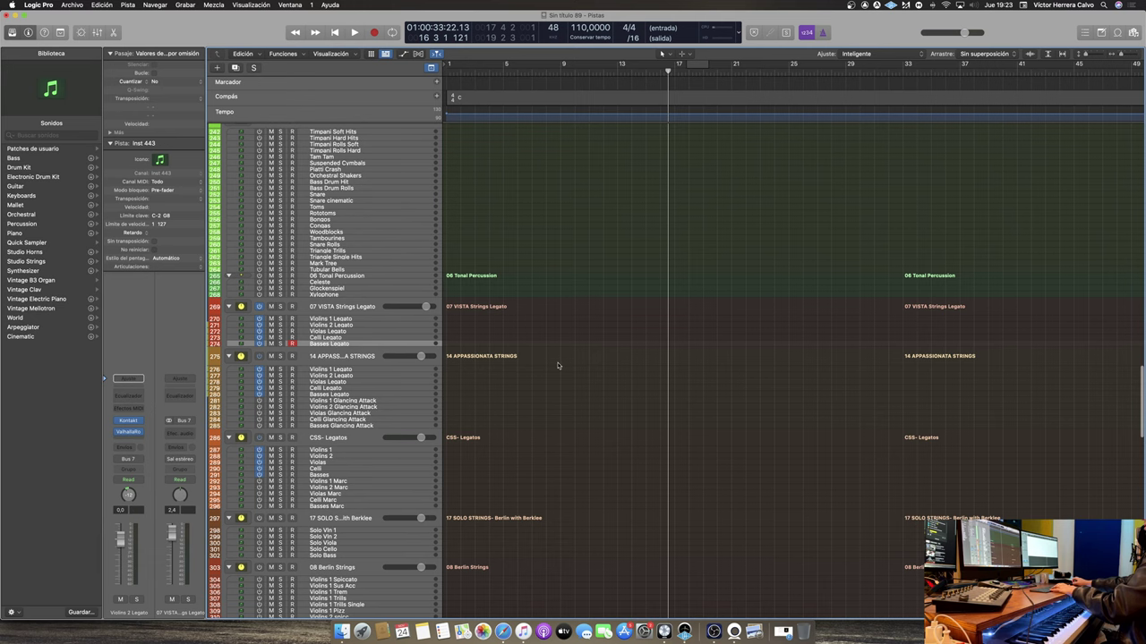
Show the notes of the Ensemble Sustains region in the piano roll as a harmonic reference
{"action": "scroll", "coordinate": [556, 365], "scroll_direction": "down", "scroll_amount": 15}
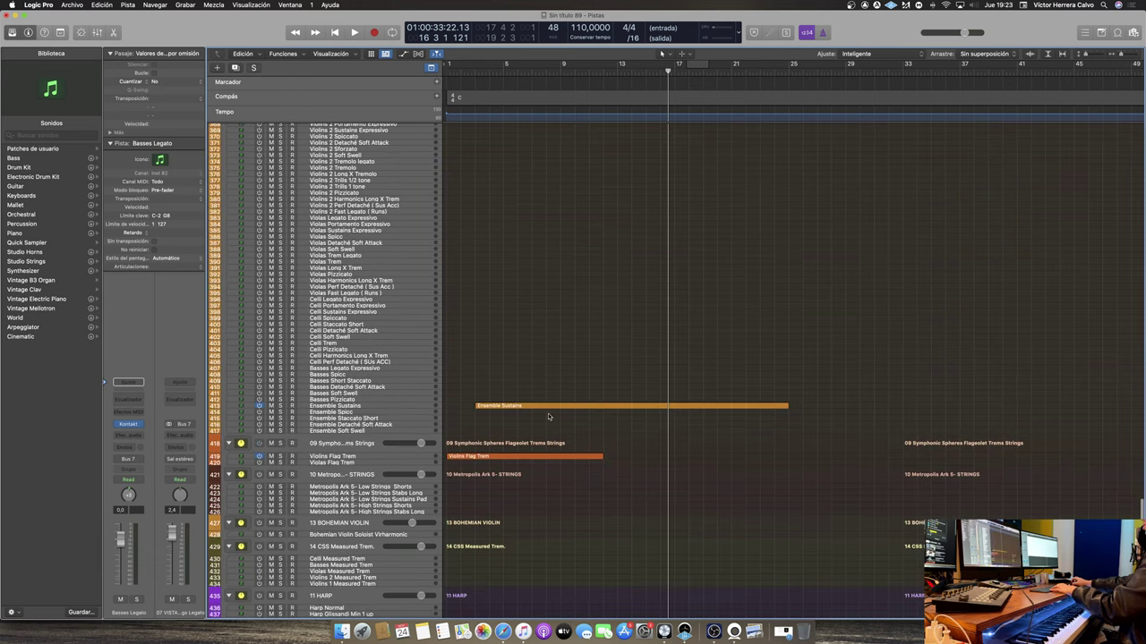
{"action": "left_click", "coordinate": [553, 406]}
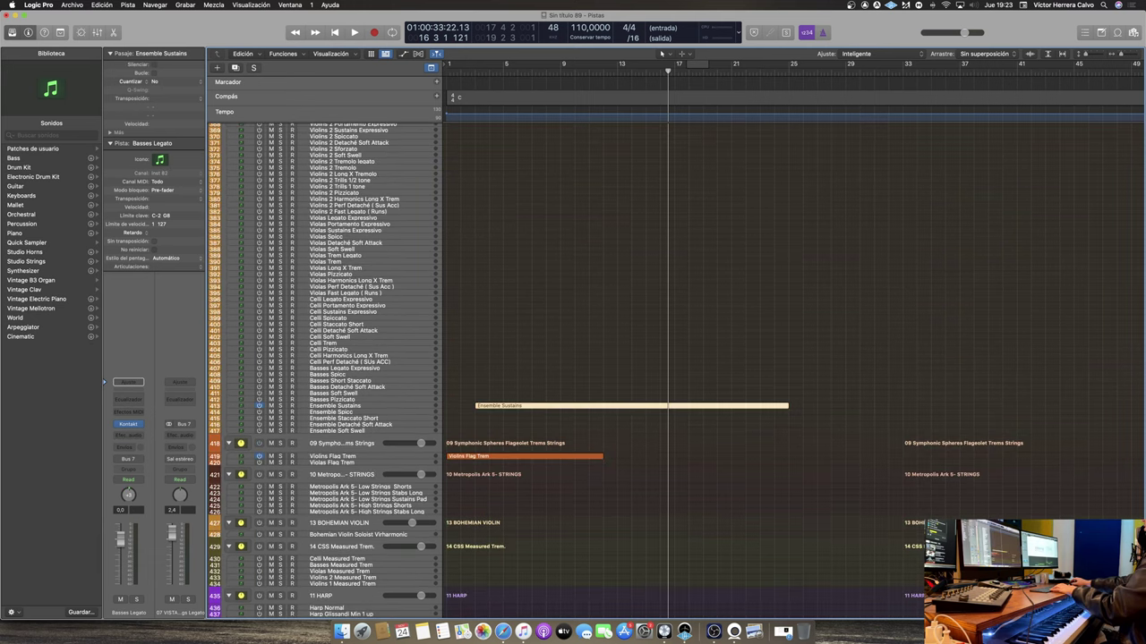
{"action": "key", "text": "super+4"}
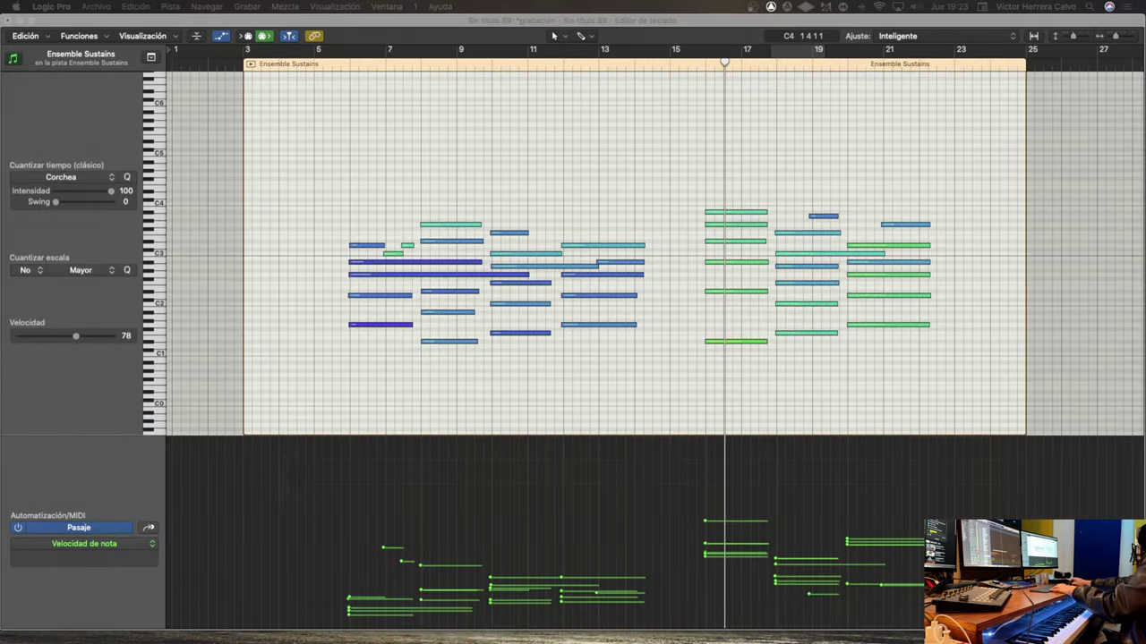
Record a low legato line on the Basses Legato track from about bar 6 to bar 24
{"action": "left_click", "coordinate": [207, 54]}
{"action": "key", "text": "r"}
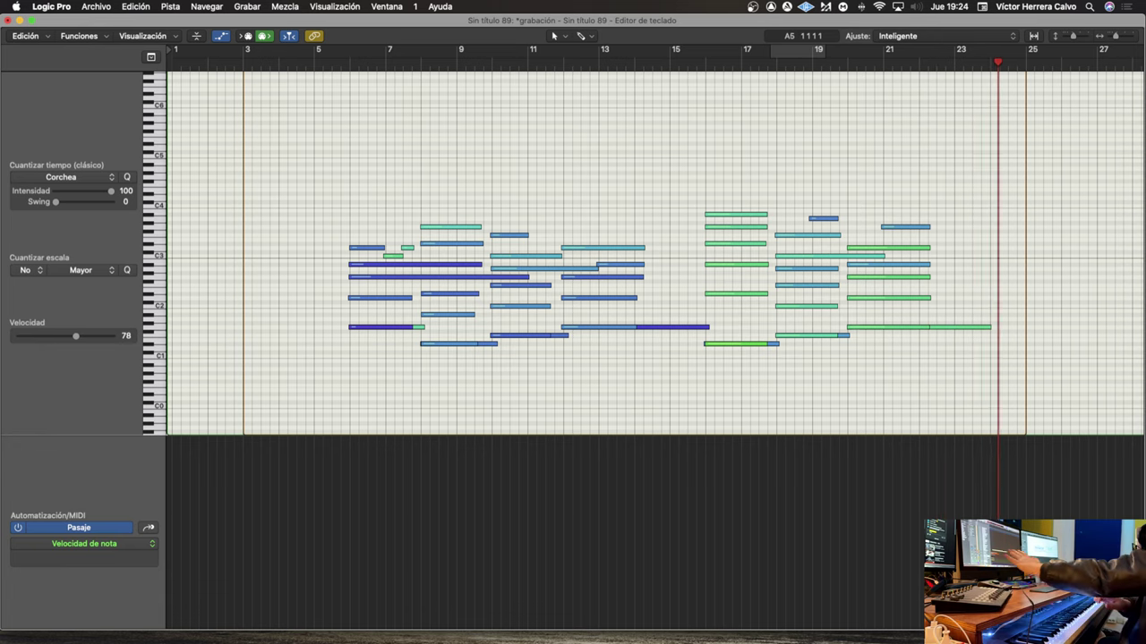
{"action": "key", "text": "space"}
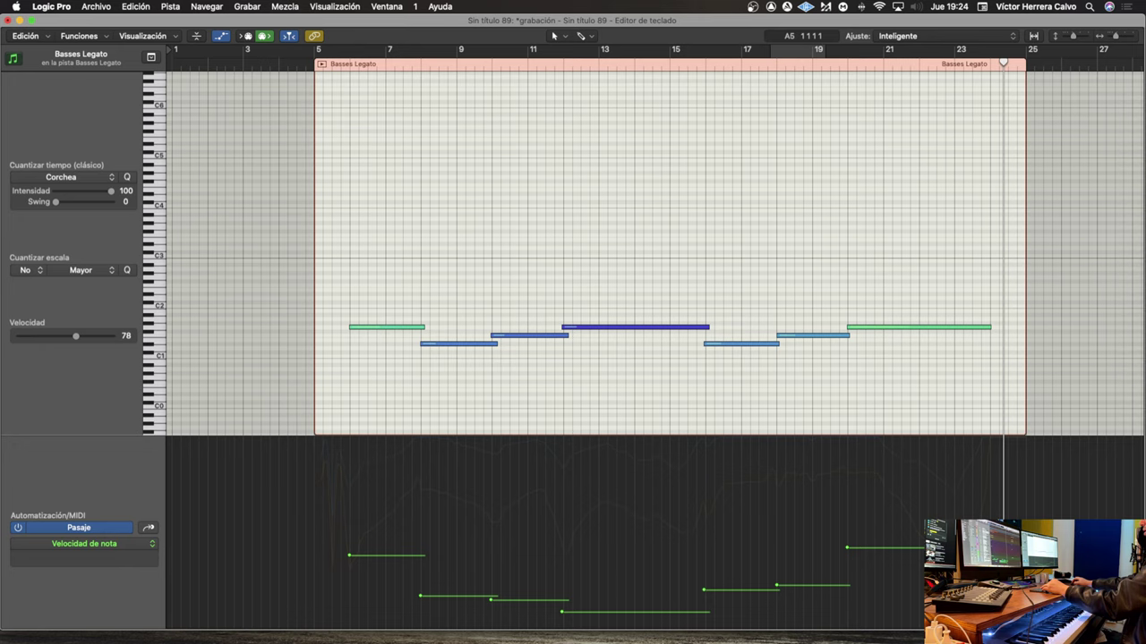
{"action": "key", "text": "super+z"}
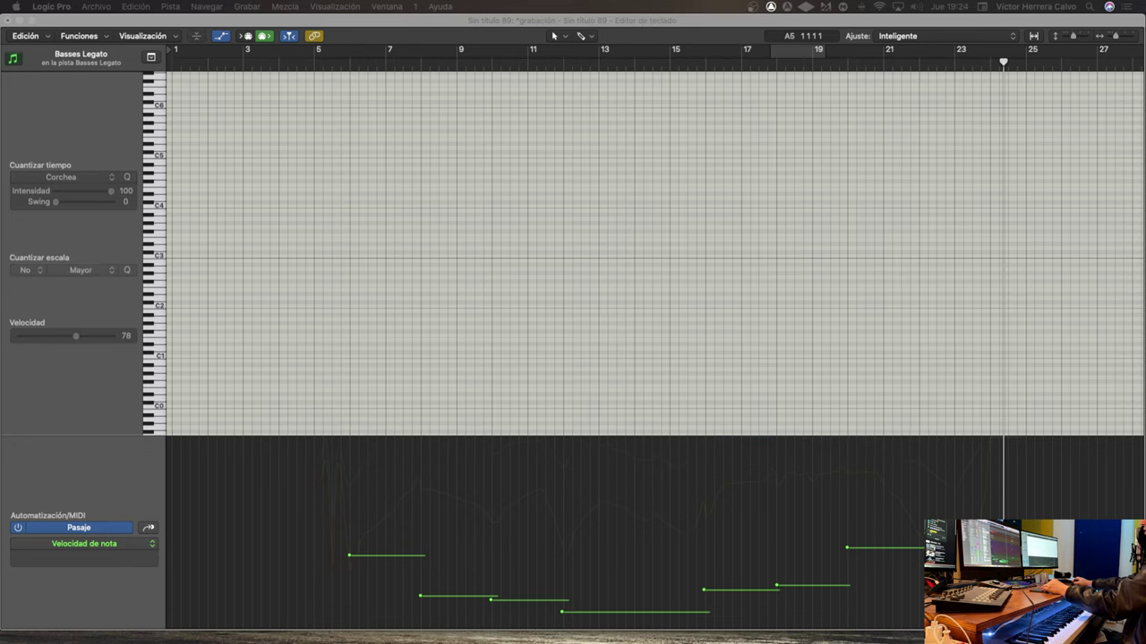
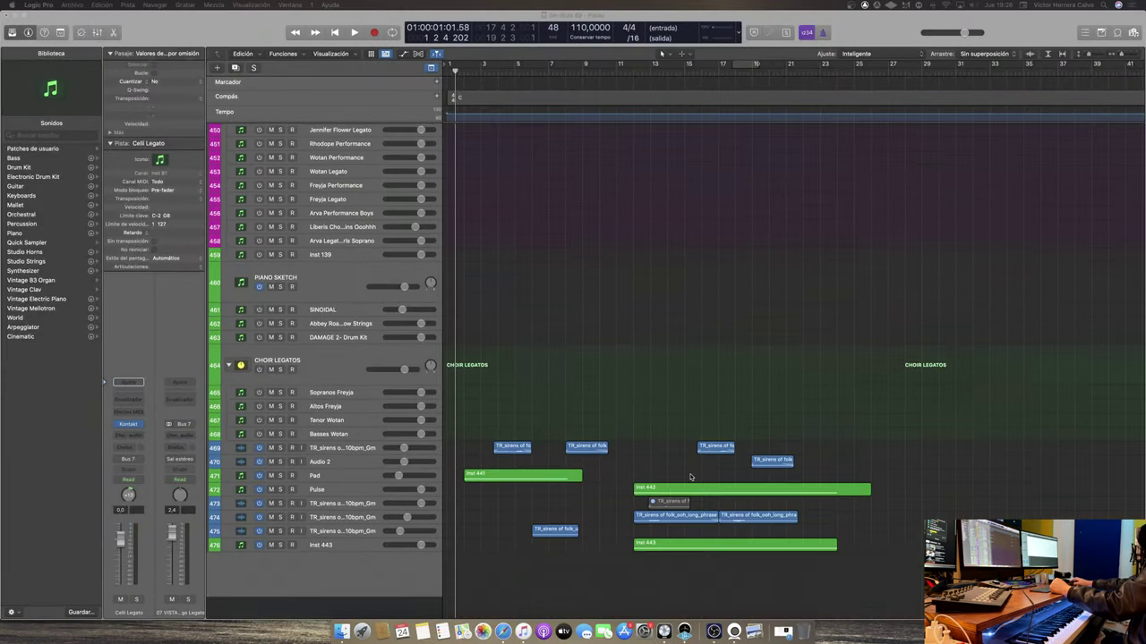
Show the Basses Legato region in the piano roll and record a Celli Legato line from about bar 6 to bar 23
{"action": "scroll", "coordinate": [706, 519], "scroll_direction": "up", "scroll_amount": 3}
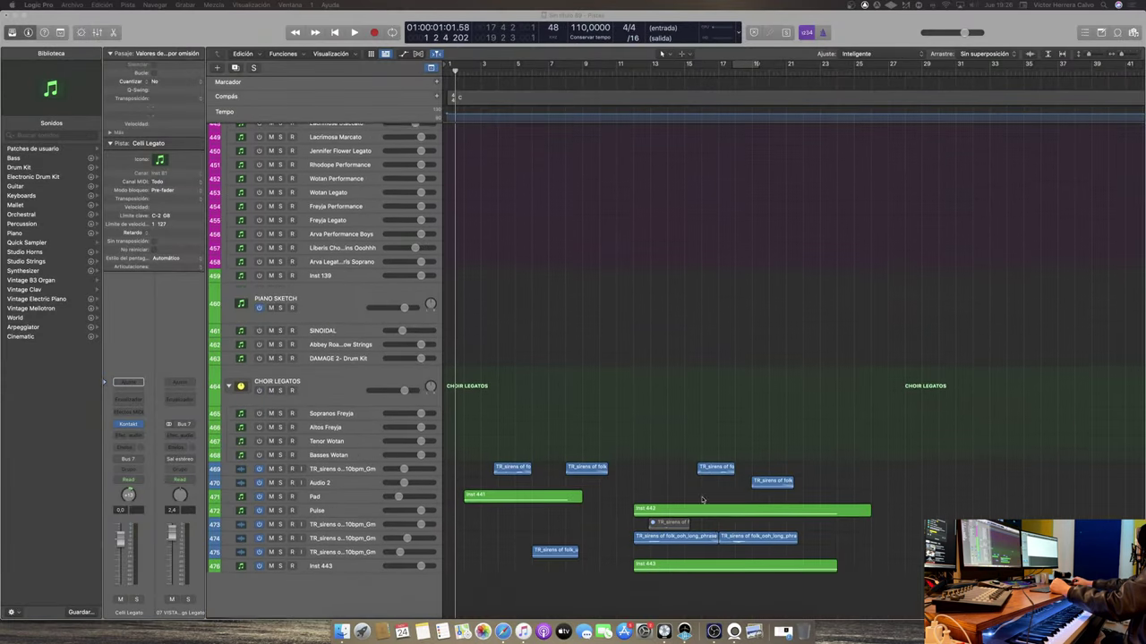
{"action": "scroll", "coordinate": [707, 518], "scroll_direction": "up", "scroll_amount": 5}
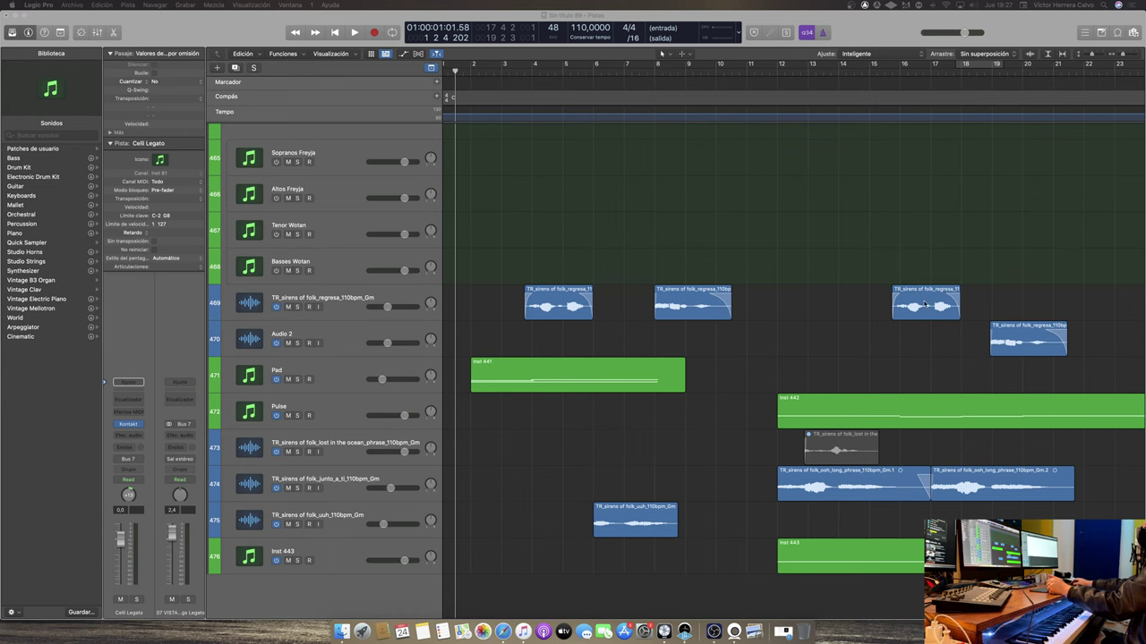
{"action": "scroll", "coordinate": [789, 409], "scroll_direction": "up", "scroll_amount": 10}
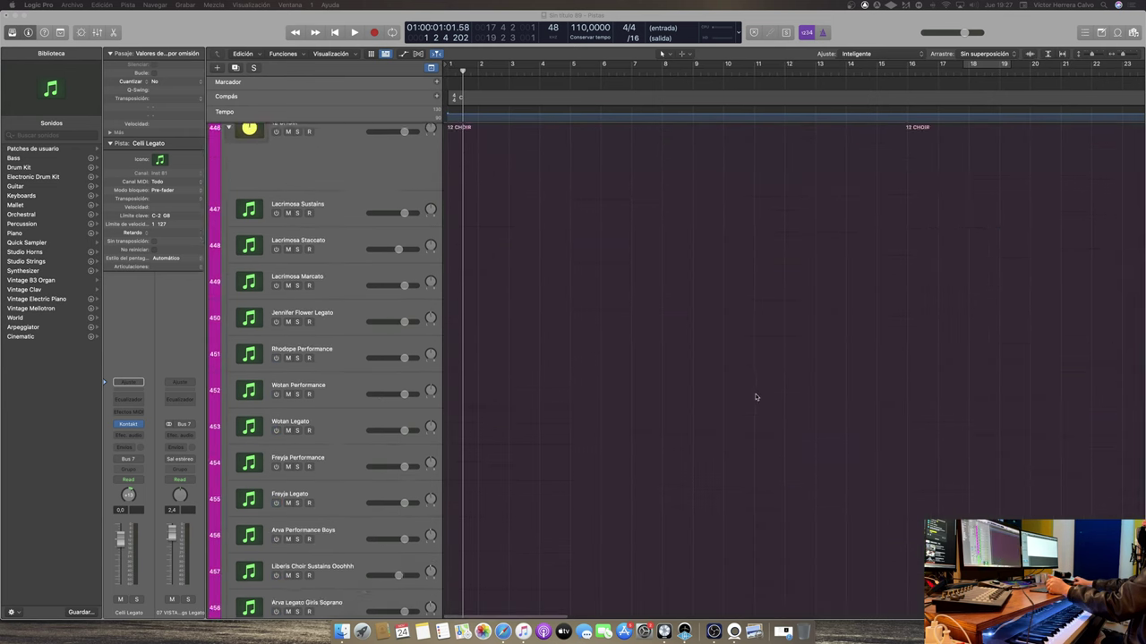
{"action": "scroll", "coordinate": [758, 396], "scroll_direction": "up", "scroll_amount": 10}
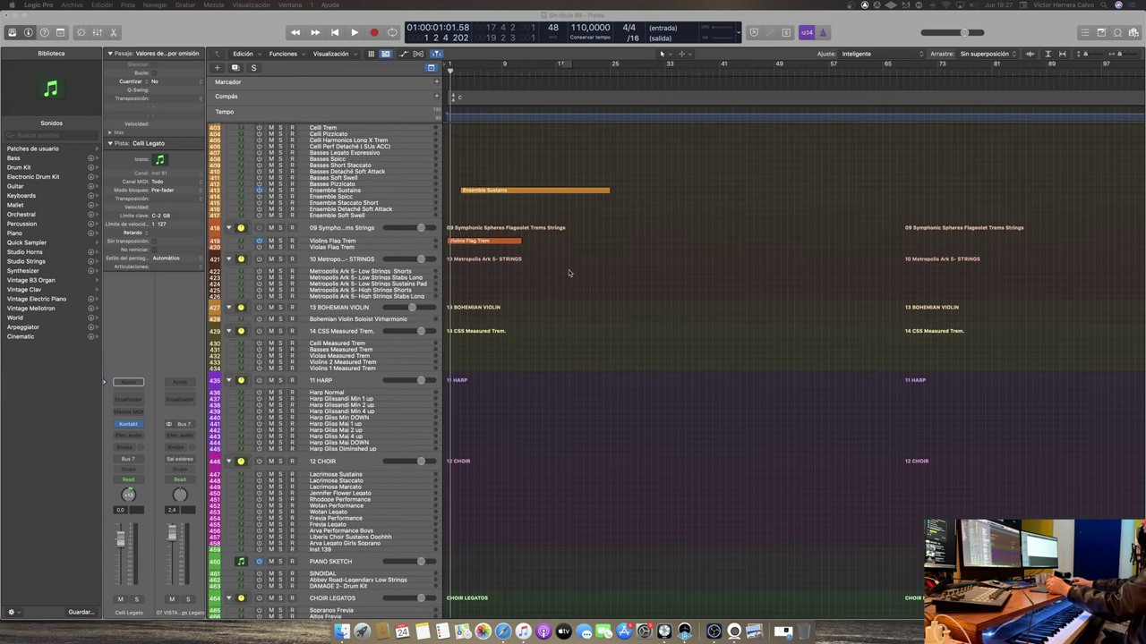
{"action": "scroll", "coordinate": [605, 317], "scroll_direction": "up", "scroll_amount": 10}
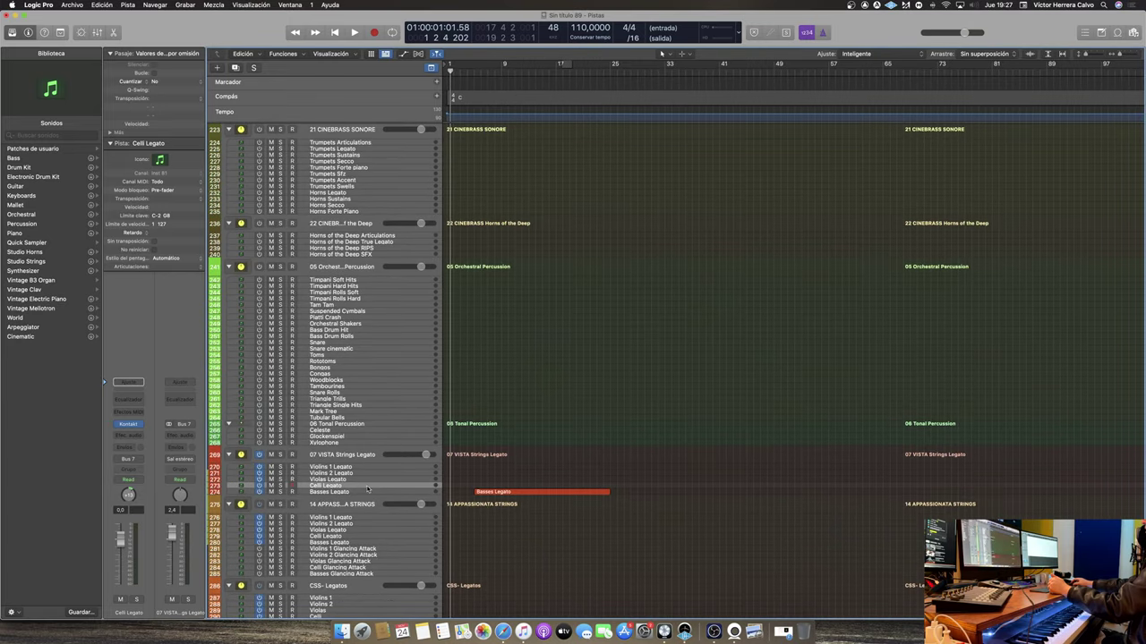
{"action": "left_click", "coordinate": [546, 491]}
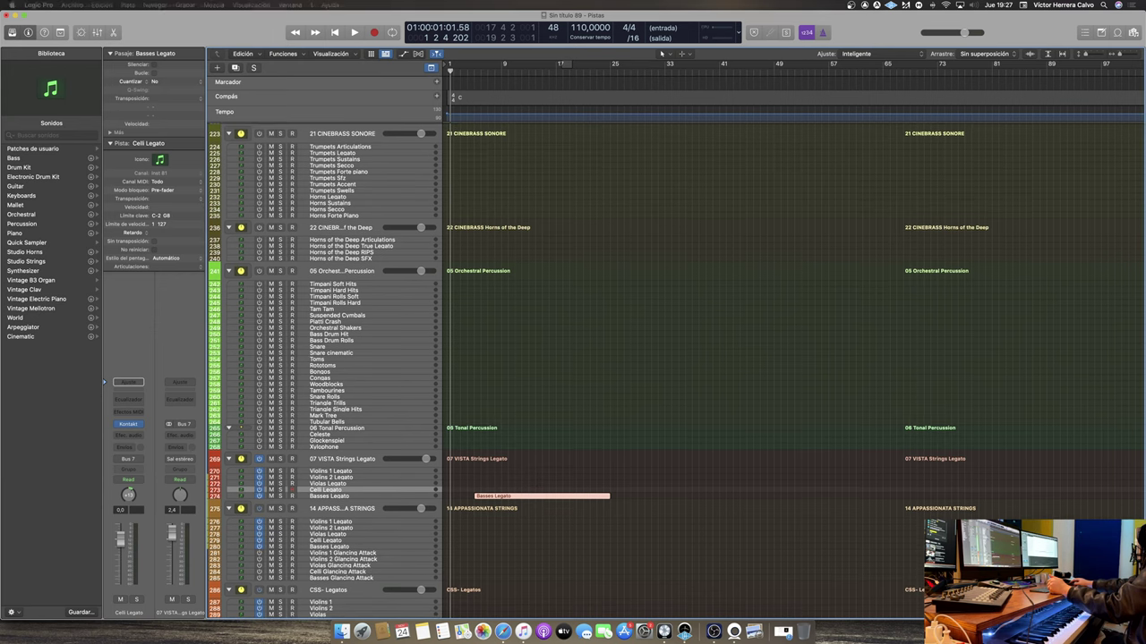
{"action": "key", "text": "super+4"}
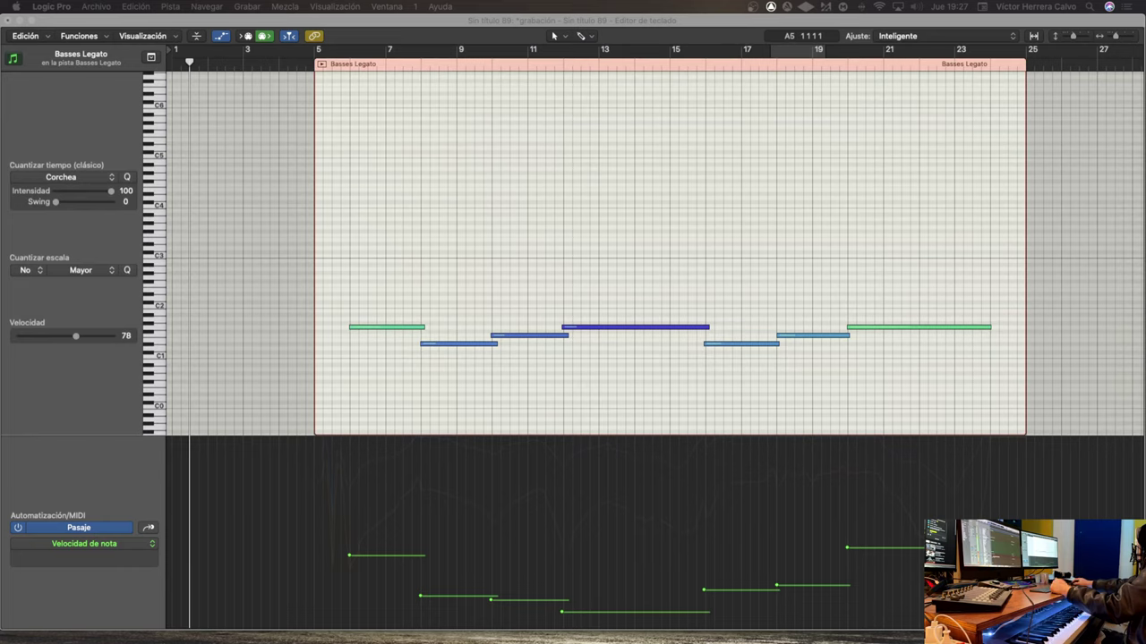
{"action": "key", "text": "r"}
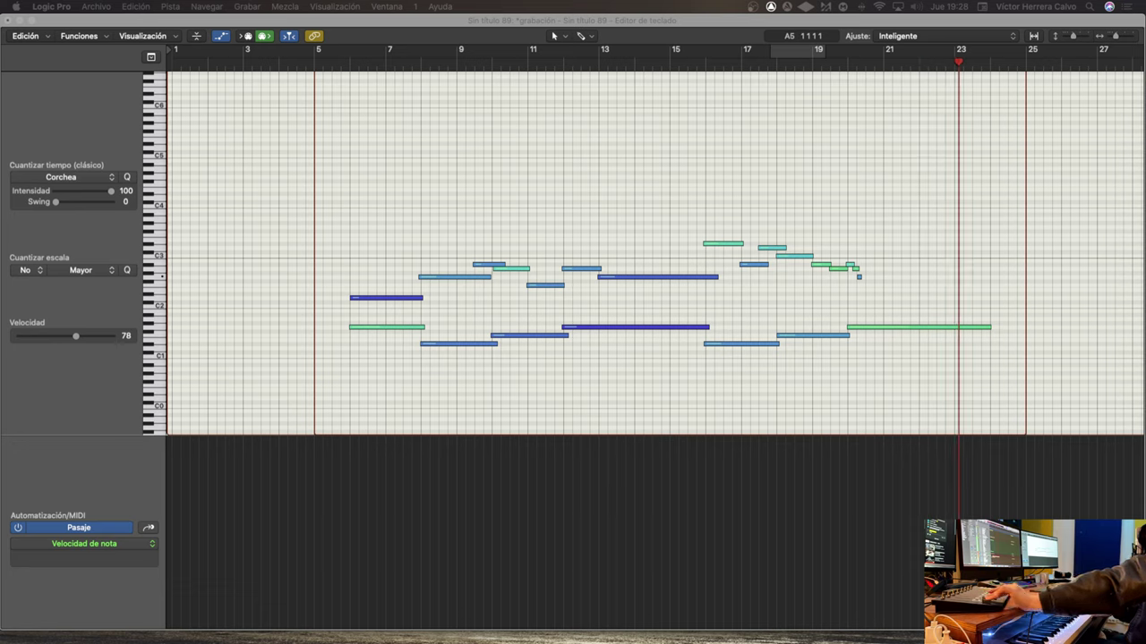
{"action": "key", "text": "space"}
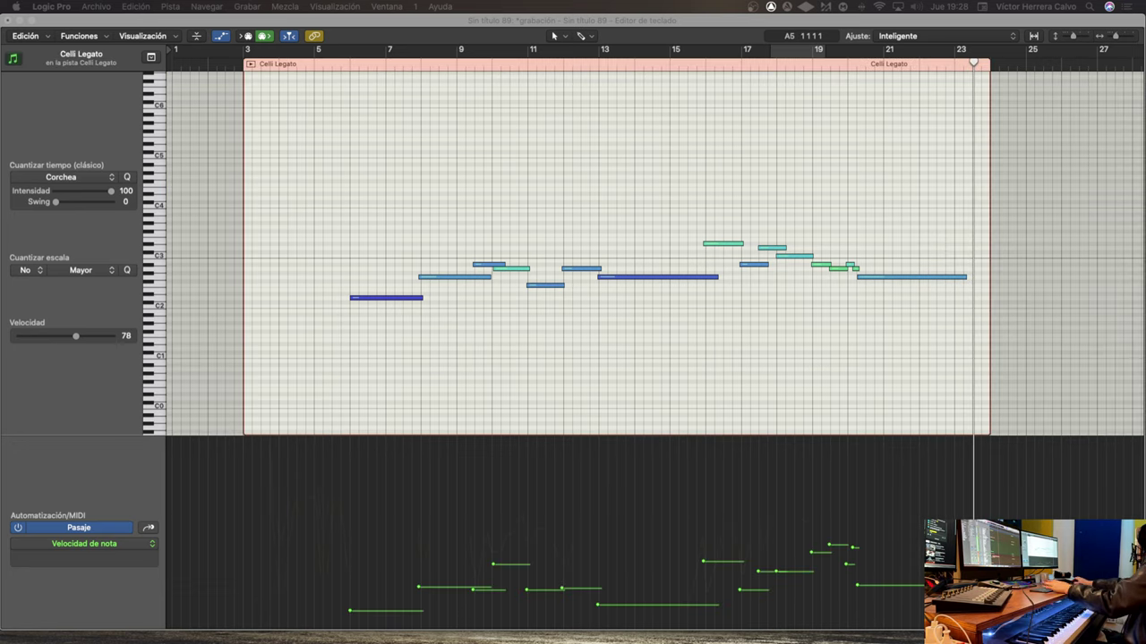
Record a Violas Legato line from about bar 6 to bar 23 and shift the boundary between its last two notes to about bar 20
{"action": "key", "text": "Up"}
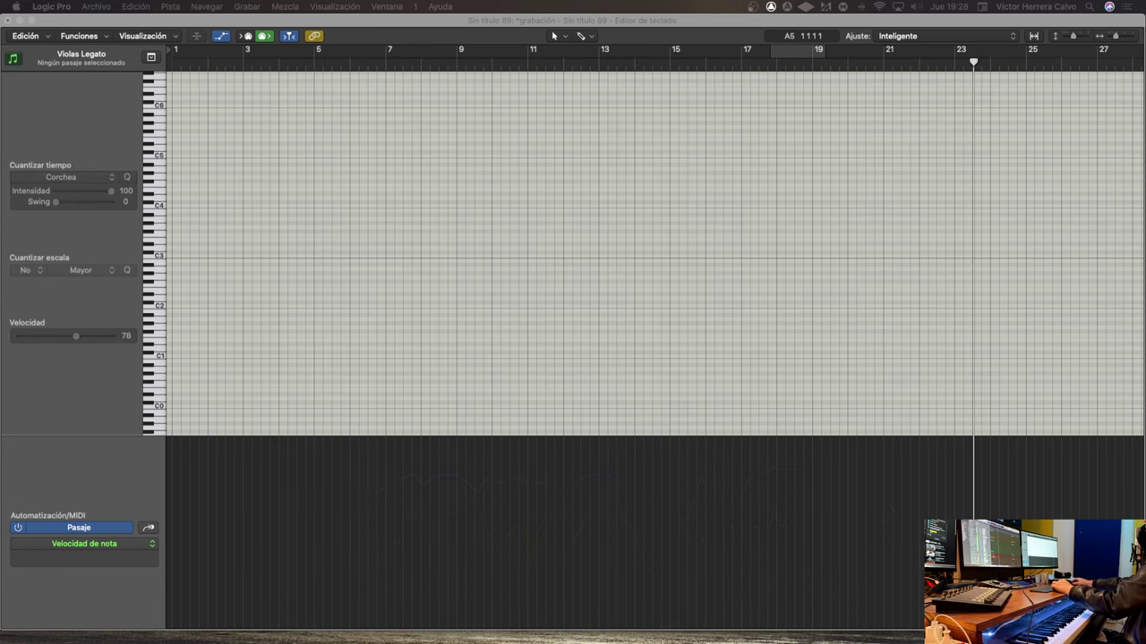
{"action": "key", "text": "Return"}
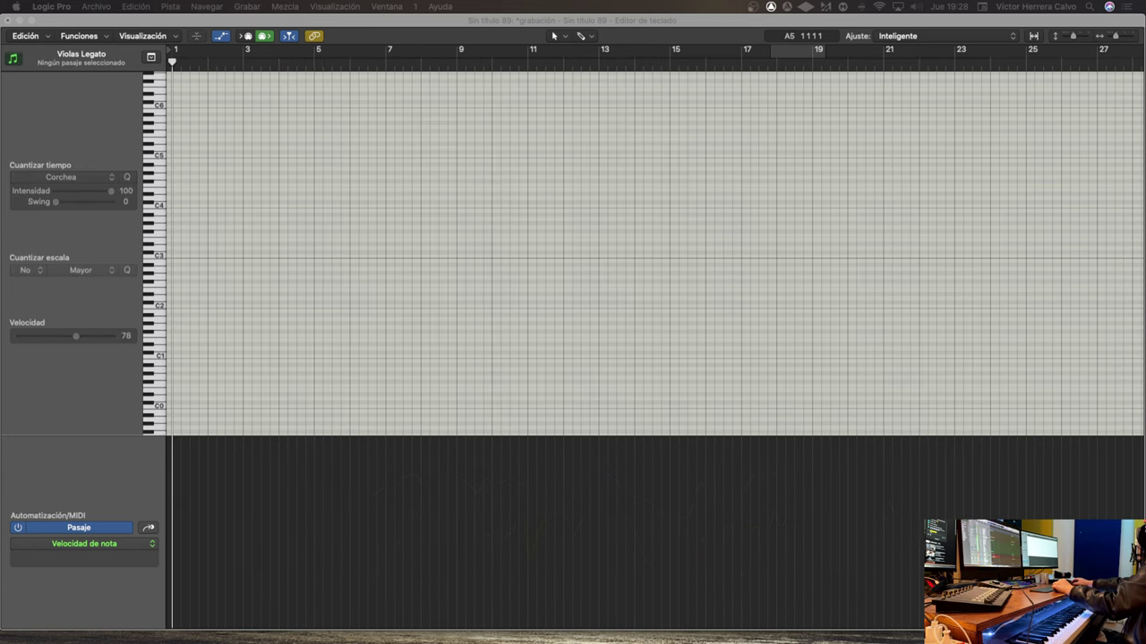
{"action": "key", "text": "r"}
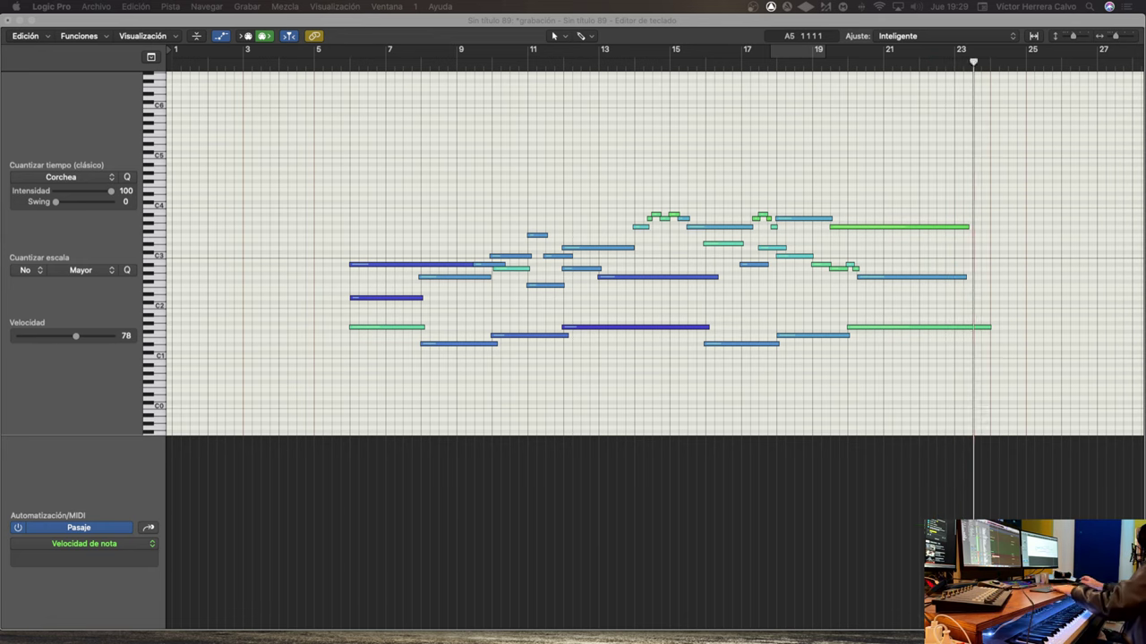
{"action": "key", "text": "space"}
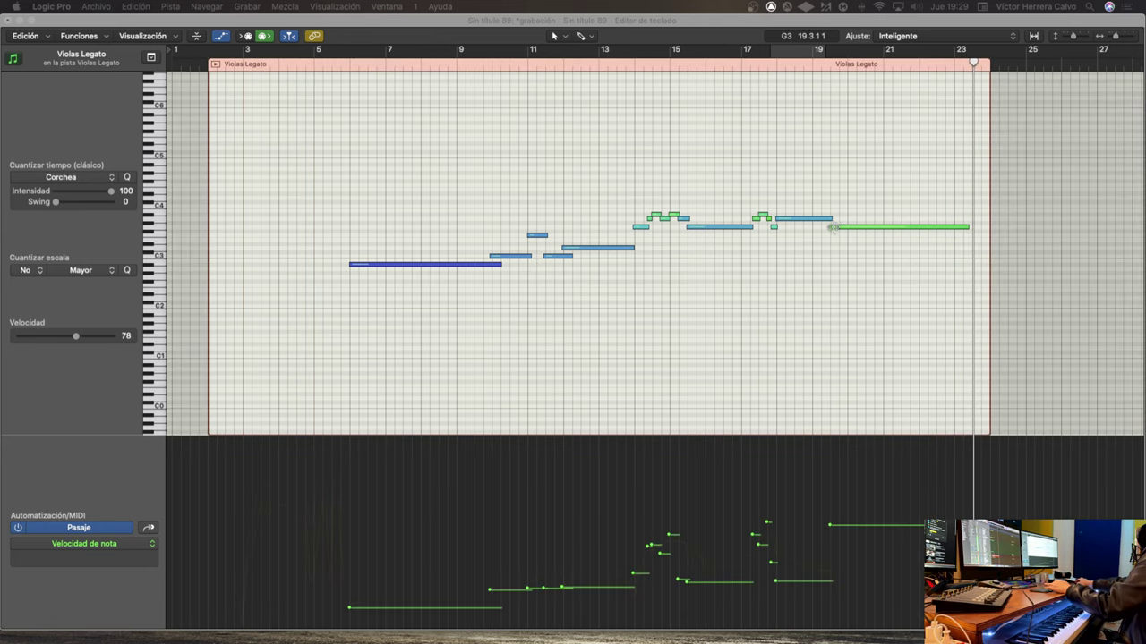
{"action": "left_click_drag", "start_coordinate": [831, 227], "coordinate": [856, 218]}
{"action": "left_click", "coordinate": [922, 190]}
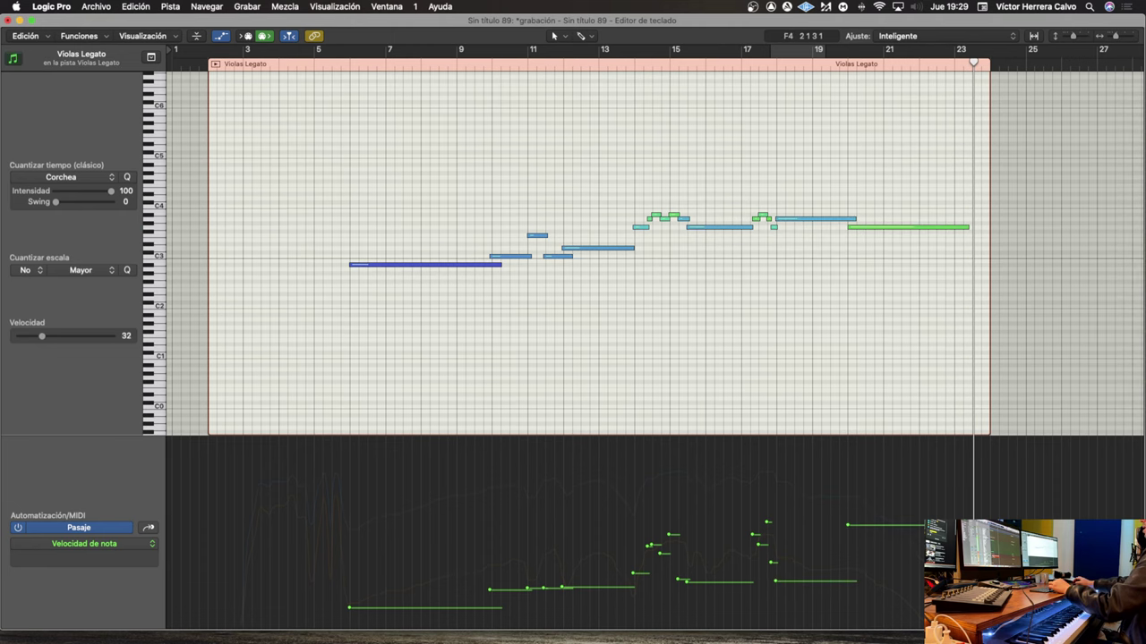
Record a Violins 2 Legato line from about bar 6 to bar 24 with the three recorded string regions shown as reference
{"action": "key", "text": "Up"}
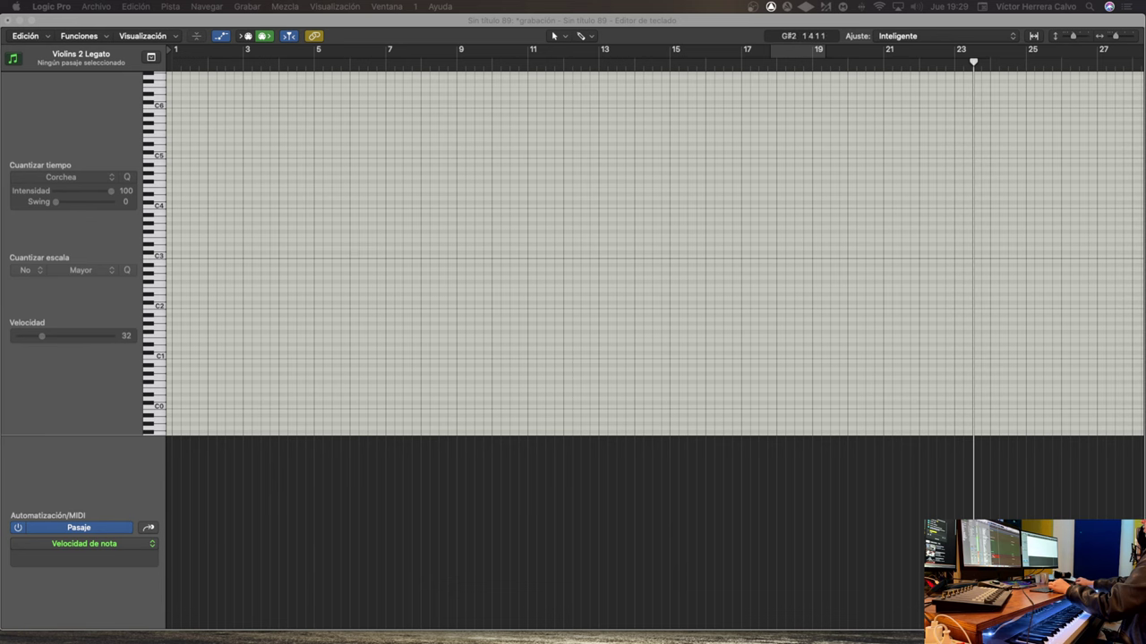
{"action": "key", "text": "super+a"}
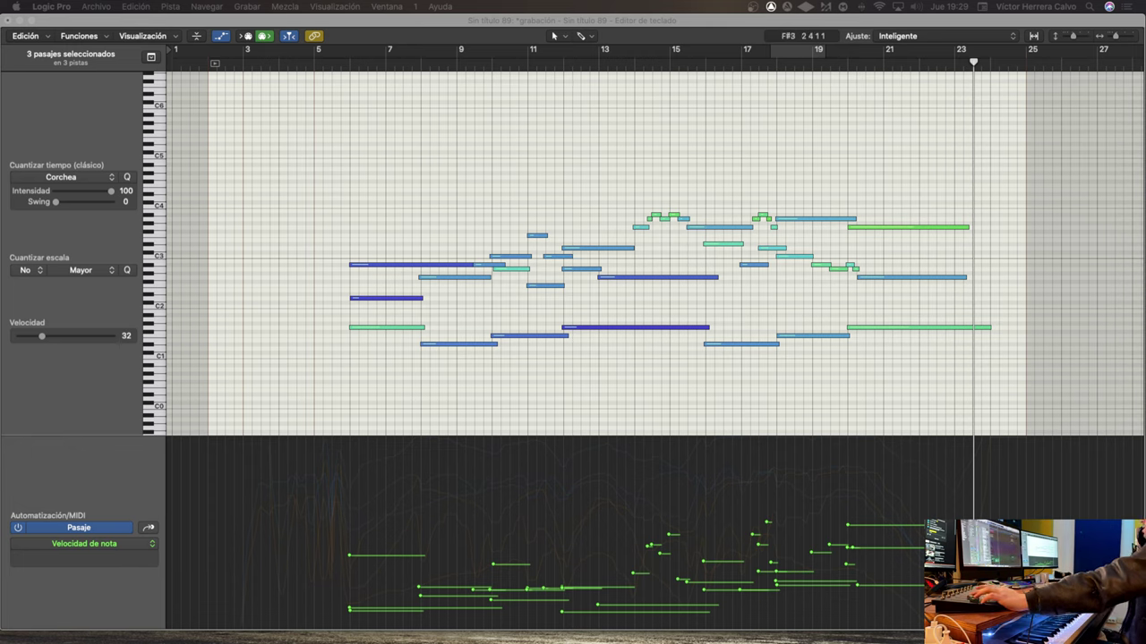
{"action": "key", "text": "Return"}
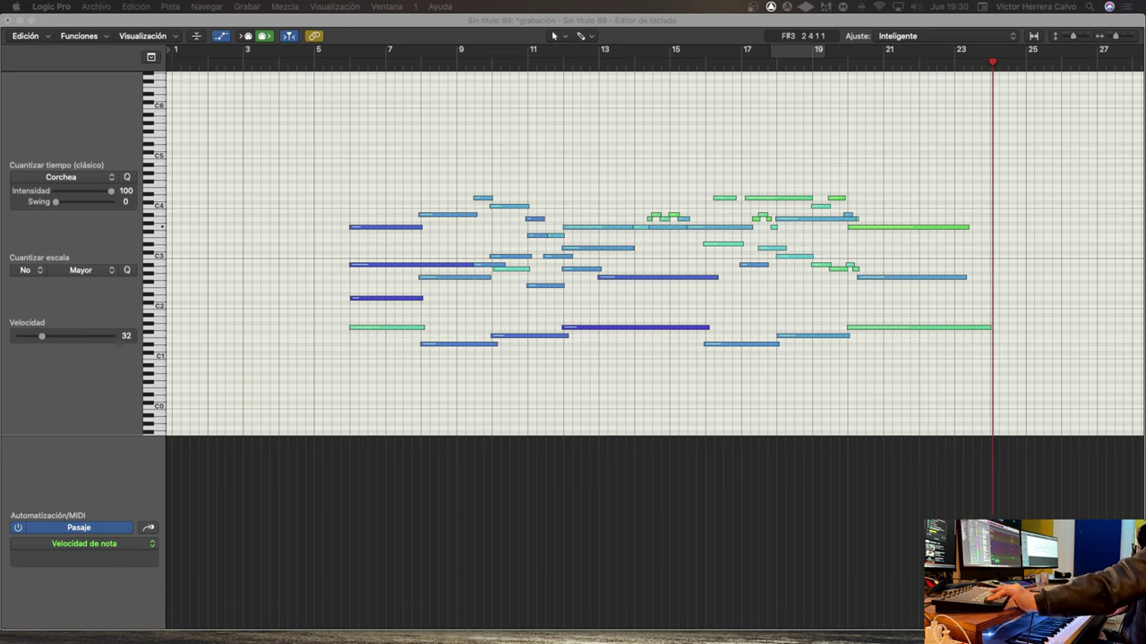
{"action": "key", "text": "space"}
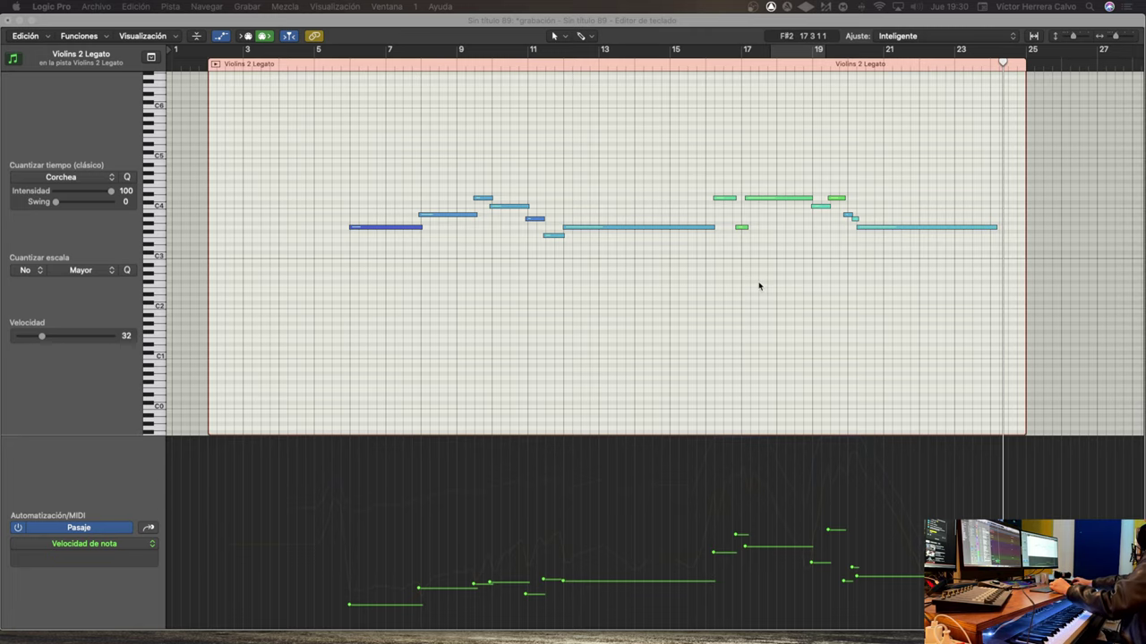
Extend the start of the high Violins 2 Legato note near bar 16 back to the beginning of bar 16
{"action": "scroll", "coordinate": [734, 255], "scroll_direction": "right", "scroll_amount": 1}
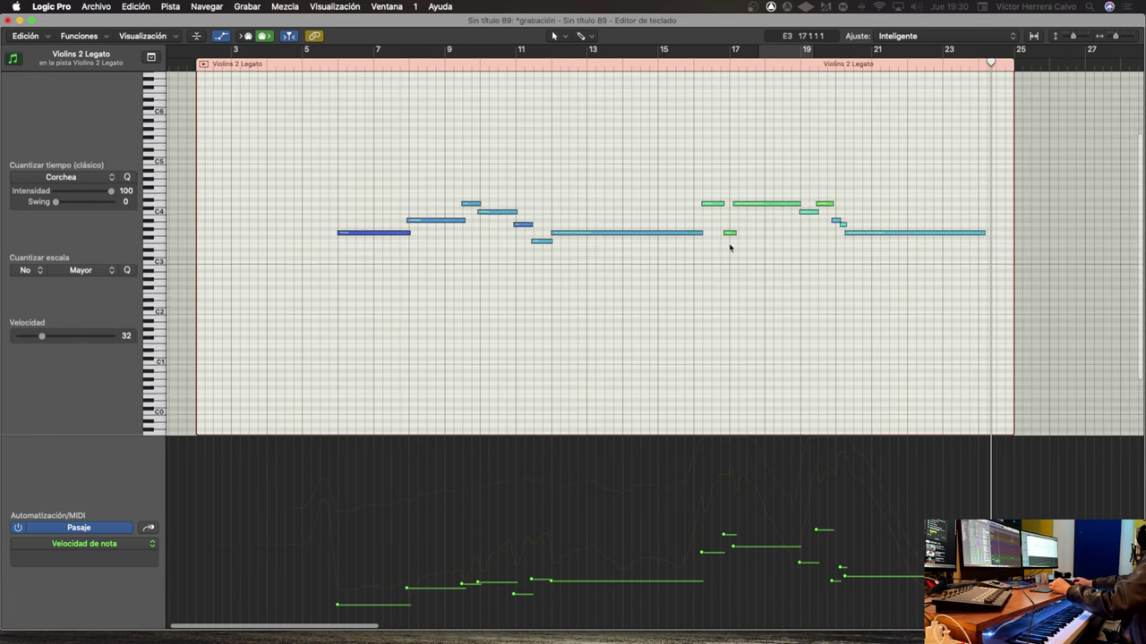
{"action": "left_click", "coordinate": [729, 233]}
{"action": "scroll", "coordinate": [721, 318], "scroll_direction": "left", "scroll_amount": 1}
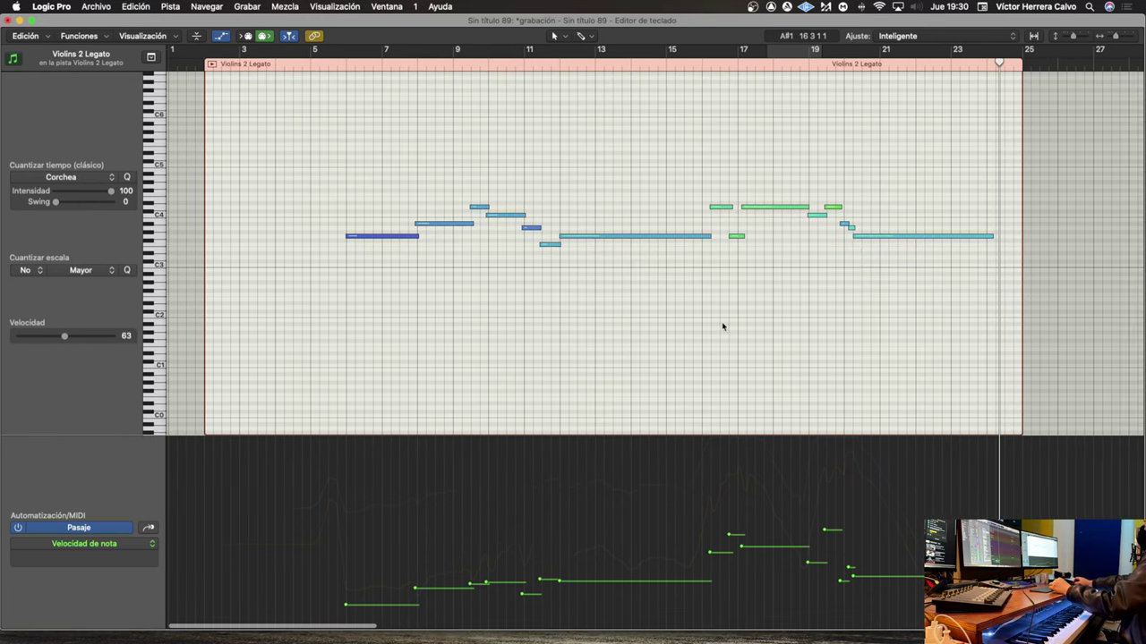
{"action": "scroll", "coordinate": [716, 331], "scroll_direction": "down", "scroll_amount": 1}
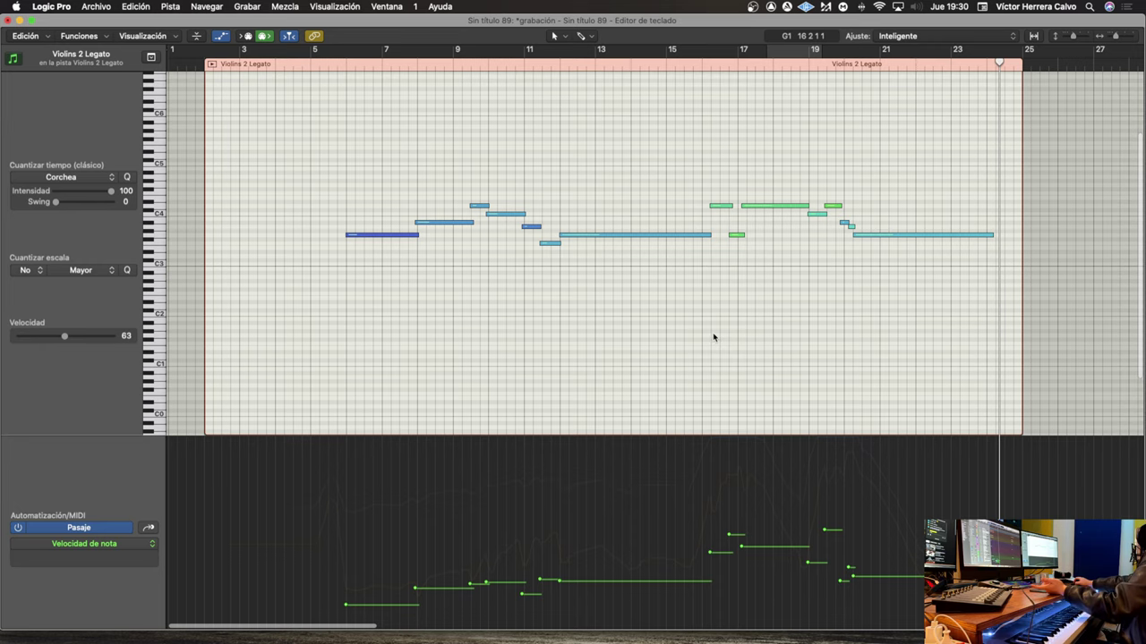
{"action": "scroll", "coordinate": [714, 337], "scroll_direction": "up", "scroll_amount": 1}
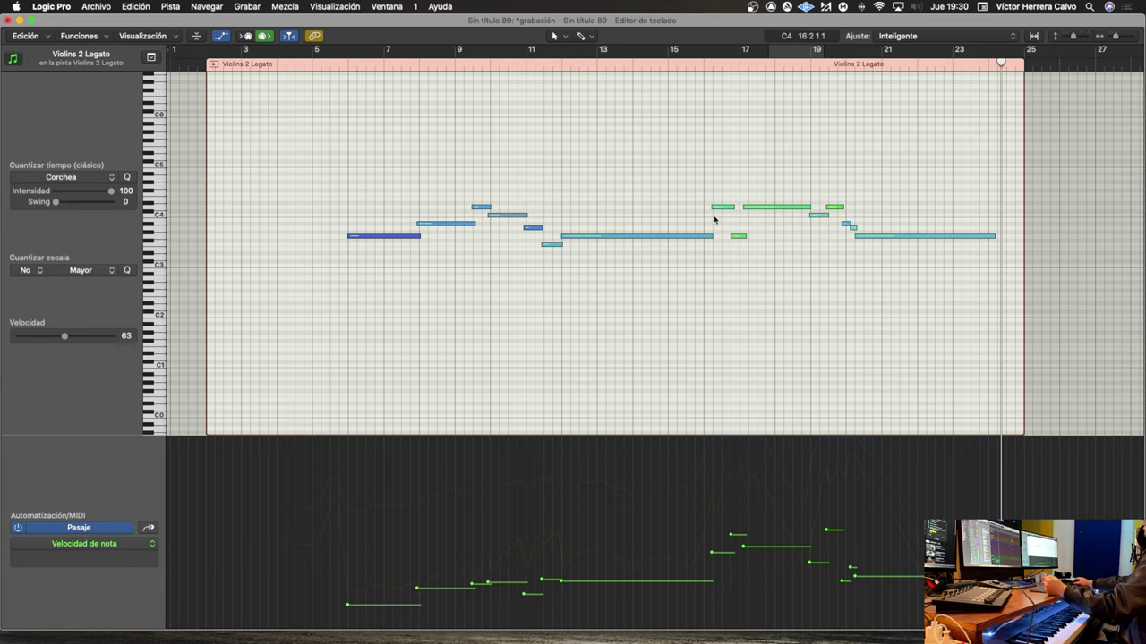
{"action": "left_click_drag", "start_coordinate": [712, 207], "coordinate": [704, 207]}
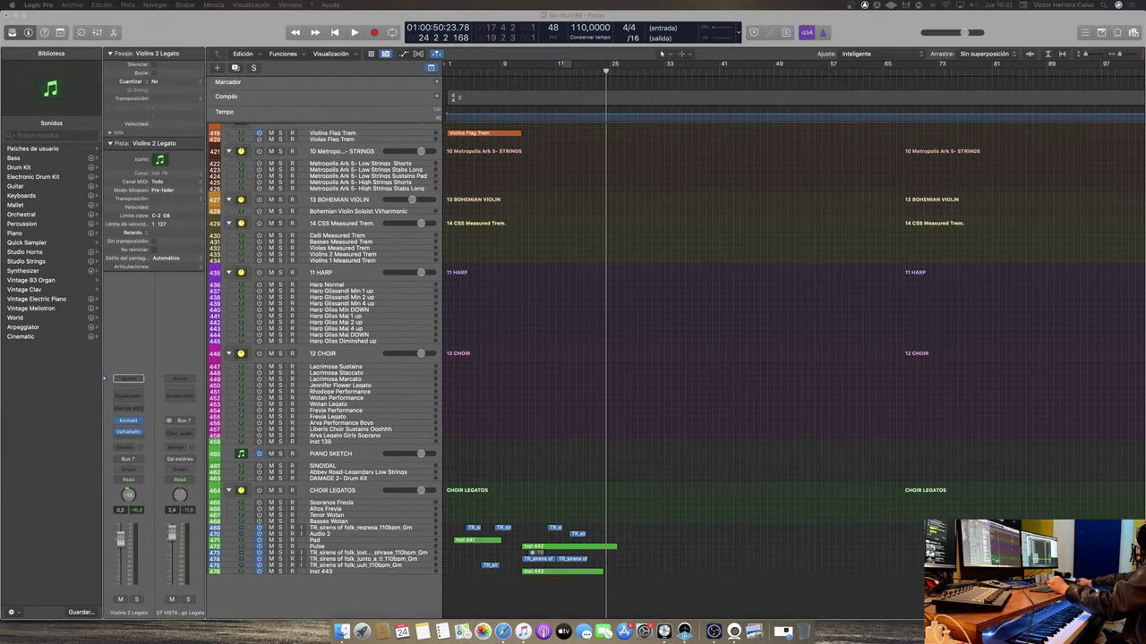
Switch to Finder, look through the fx folders of the Em_100bpm and Gm_110bpm vocal packs and pick TR_sirens of folk_ooh_reverse_110bpm_Gm.wav
{"action": "key", "text": "super+Tab"}
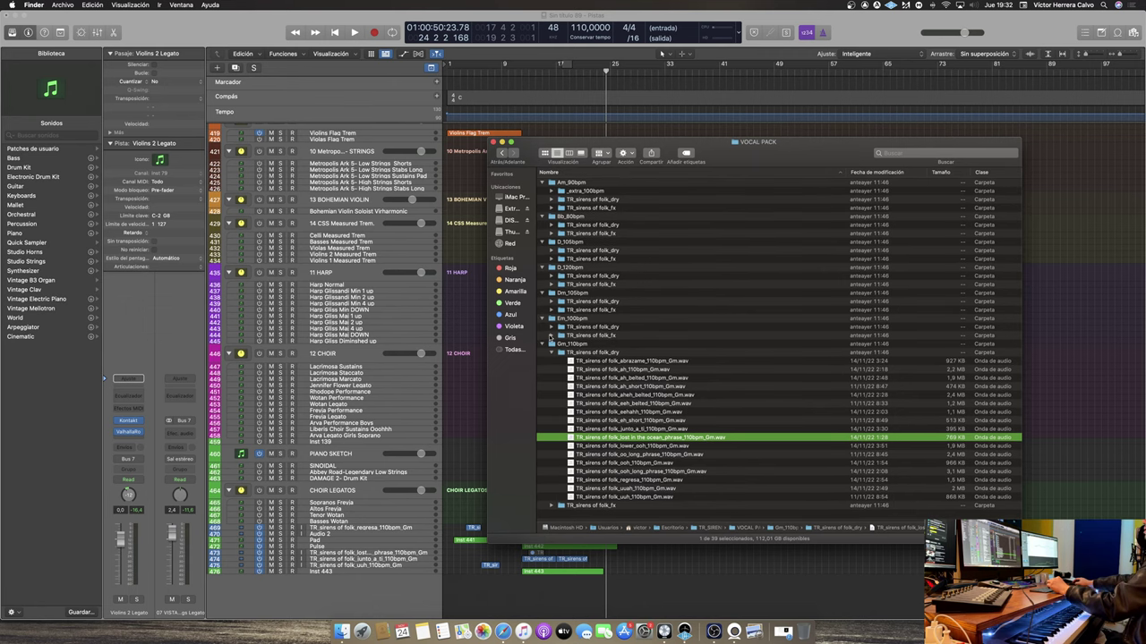
{"action": "left_click", "coordinate": [552, 336]}
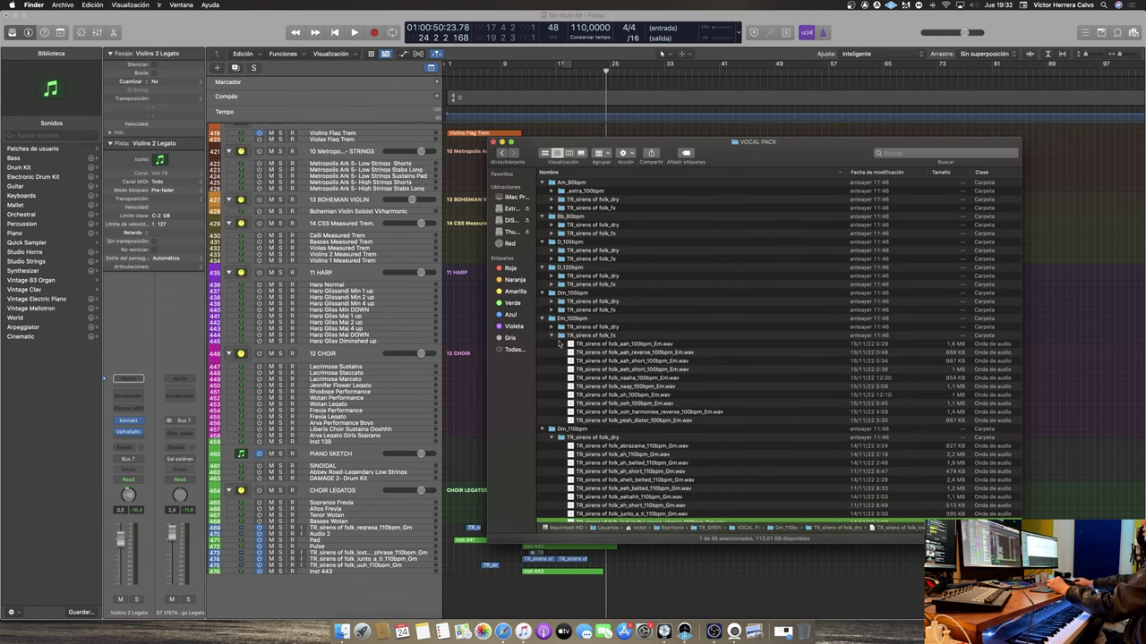
{"action": "left_click", "coordinate": [551, 336]}
{"action": "scroll", "coordinate": [555, 420], "scroll_direction": "down", "scroll_amount": 2}
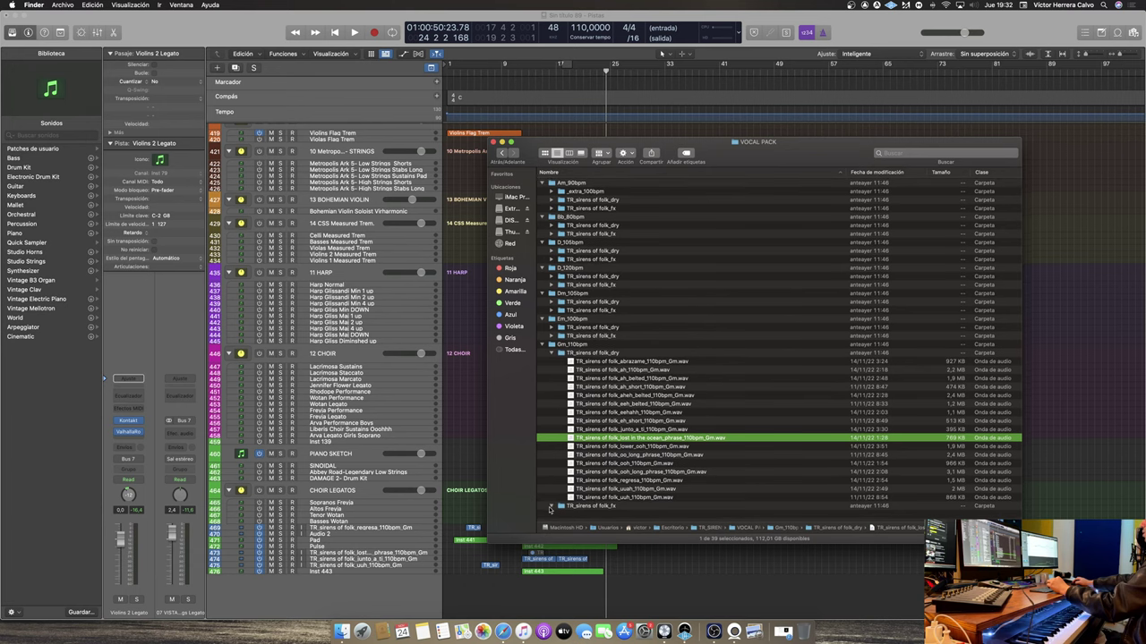
{"action": "left_click", "coordinate": [551, 507]}
{"action": "scroll", "coordinate": [753, 473], "scroll_direction": "down", "scroll_amount": 2}
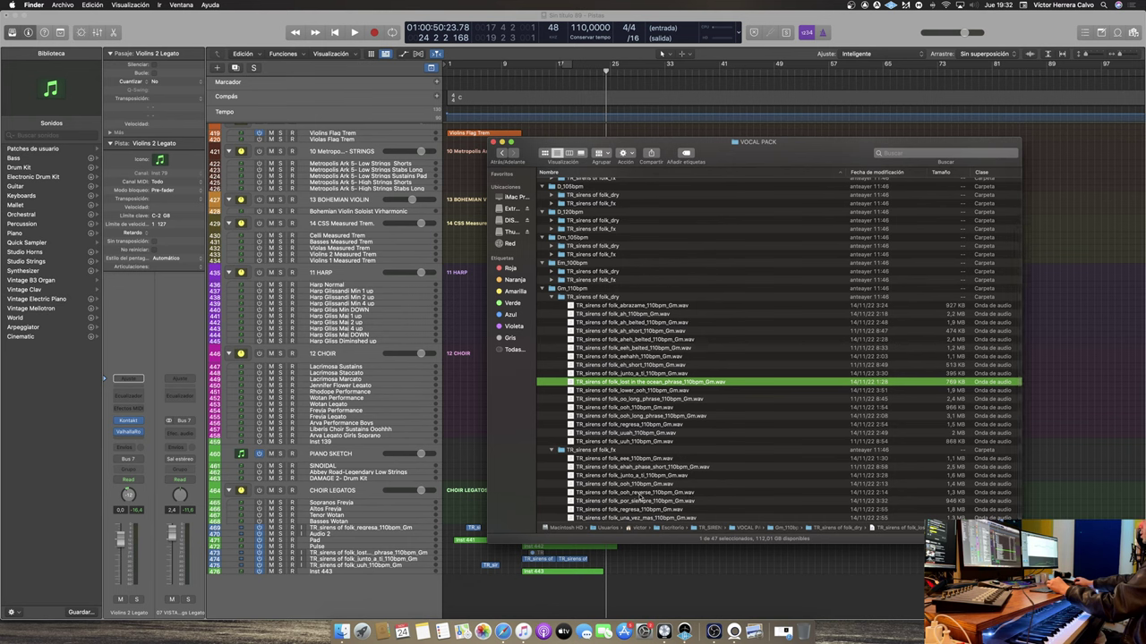
{"action": "left_click", "coordinate": [639, 494]}
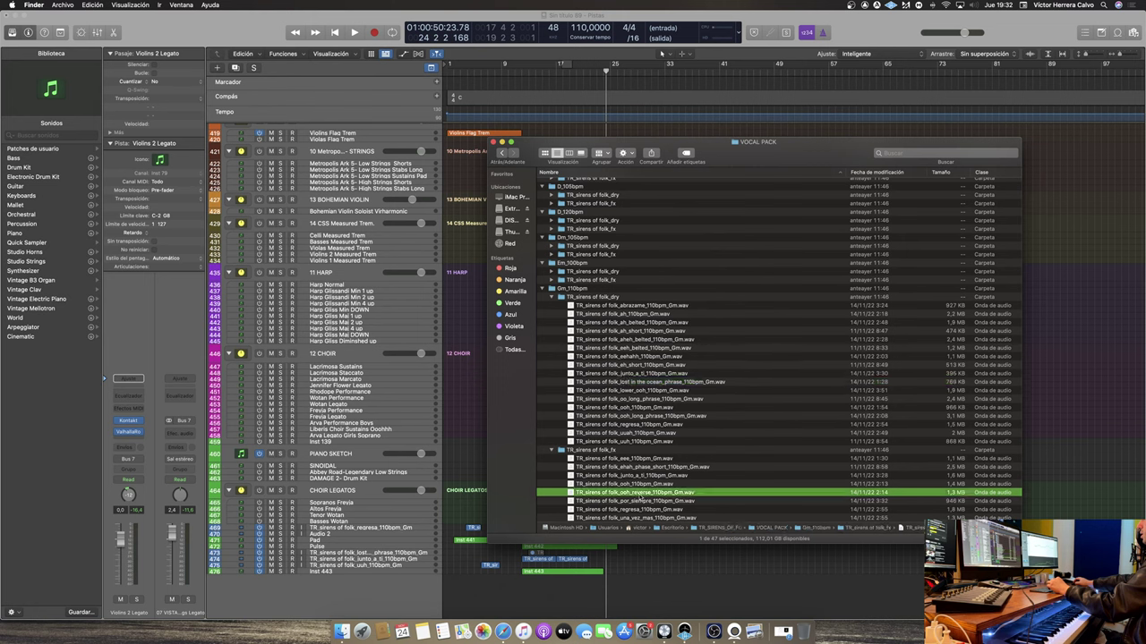
{"action": "key", "text": "super+Tab"}
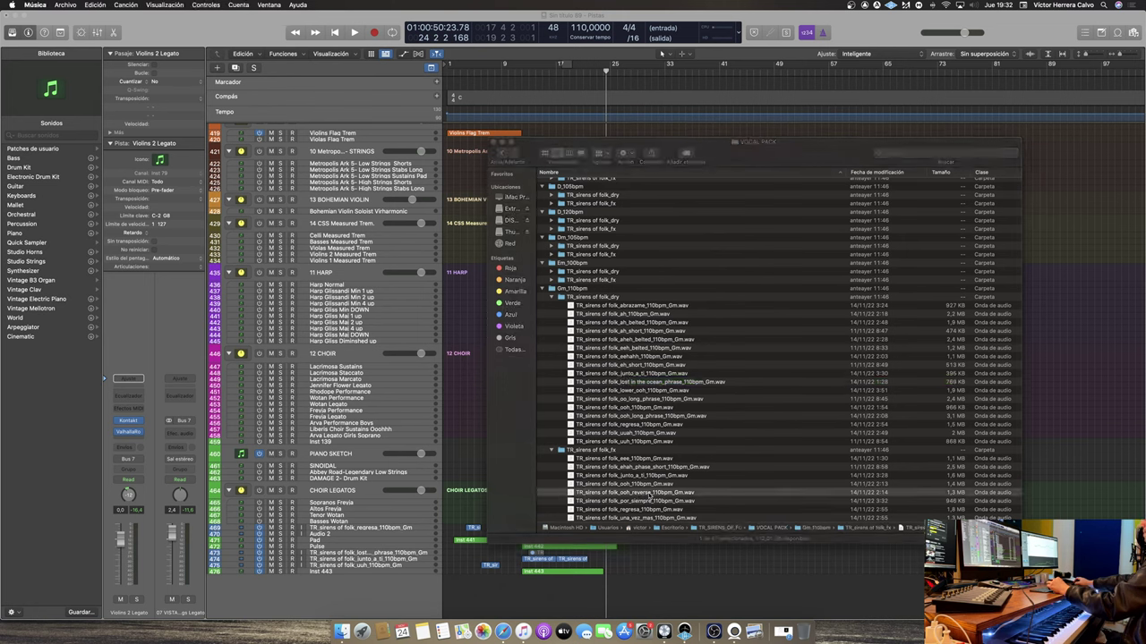
Collapse the Gm_110bpm fx folder, close the VOCAL PACK window and return to the Logic Pro project
{"action": "left_click", "coordinate": [552, 451]}
{"action": "left_click", "coordinate": [552, 450]}
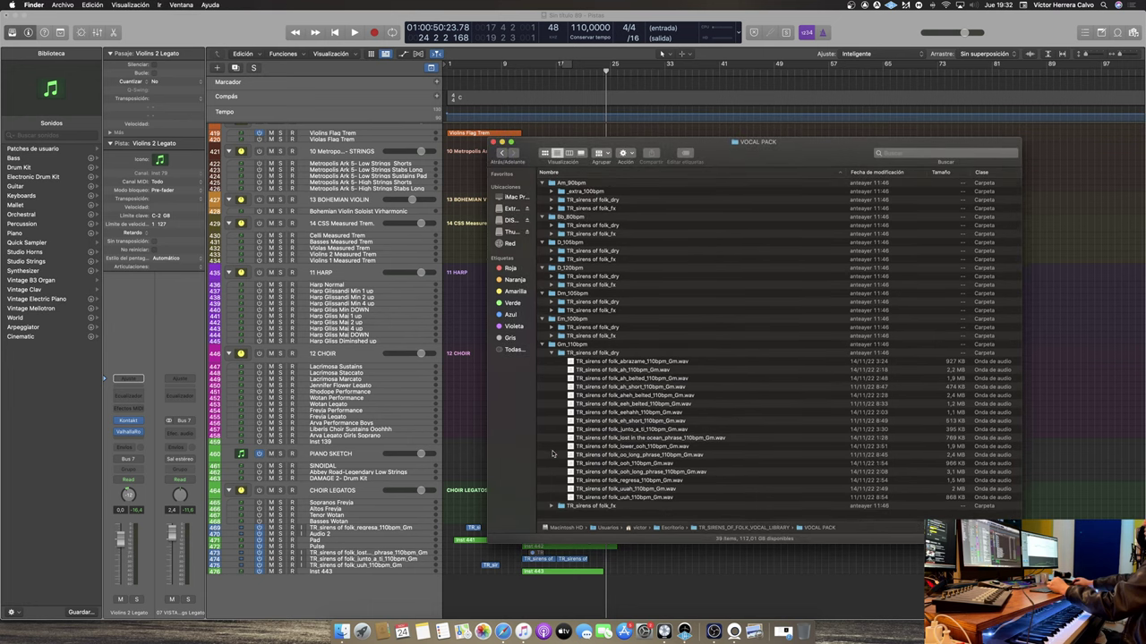
{"action": "left_click", "coordinate": [549, 355]}
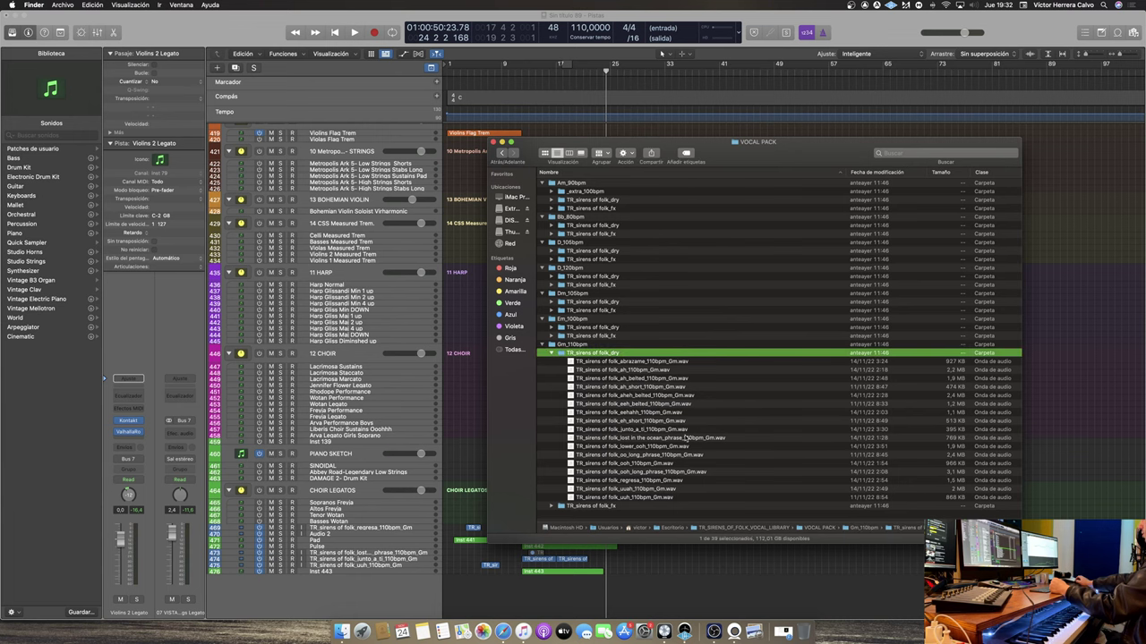
{"action": "key", "text": "super+w"}
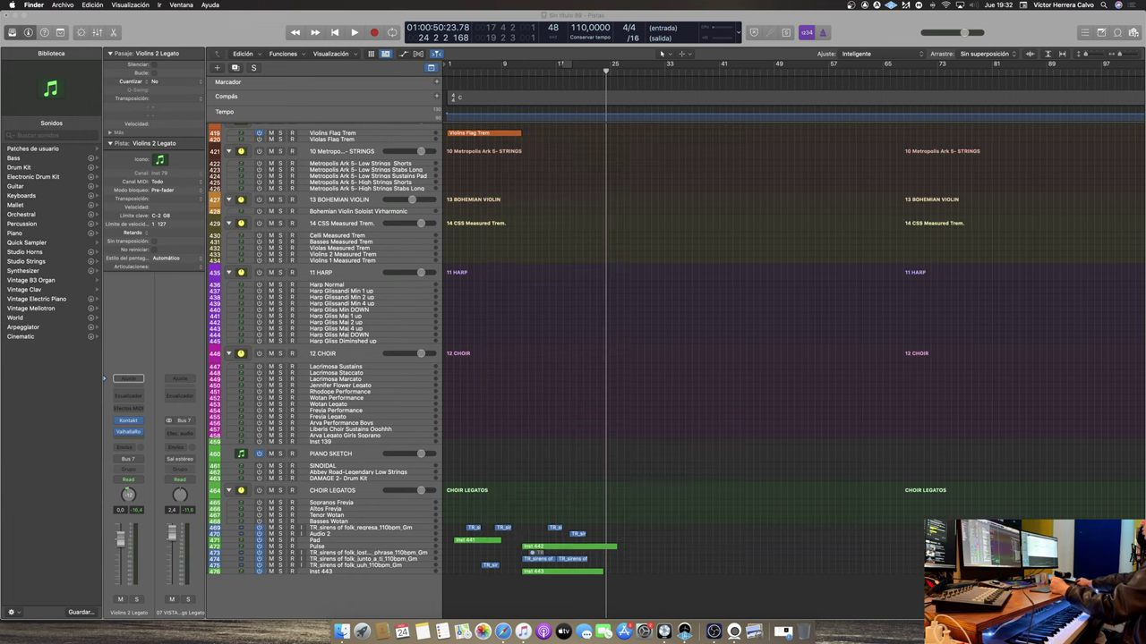
{"action": "left_click", "coordinate": [719, 240]}
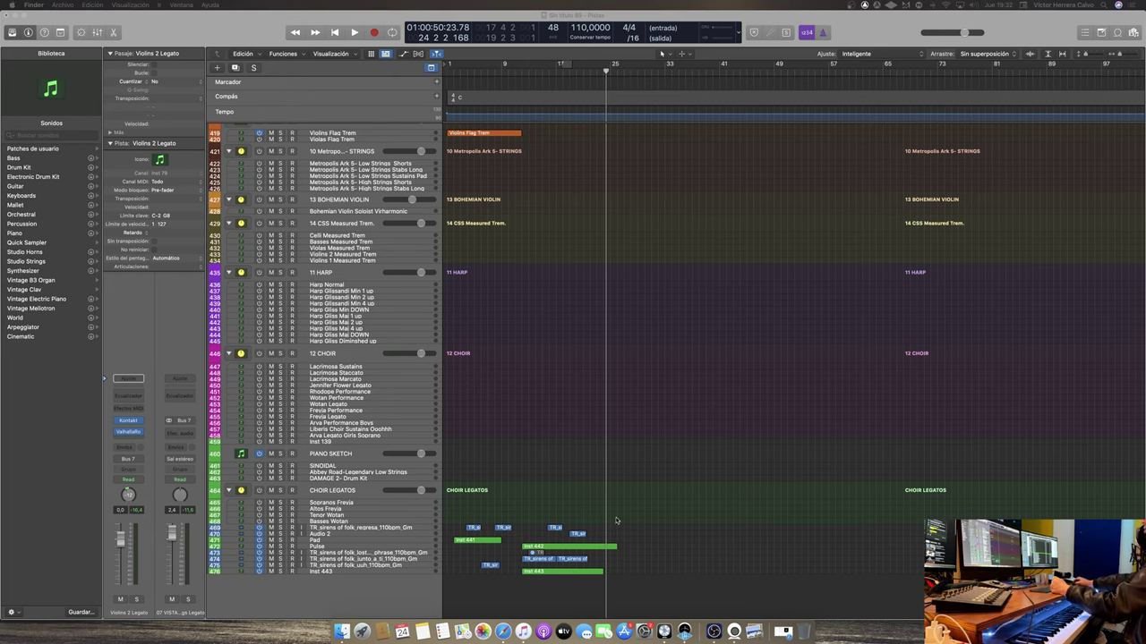
Examine the Sirens of Folk vocal regions on the regresa and Audio 2 tracks up close between bars 16 and 22
{"action": "key", "text": "z"}
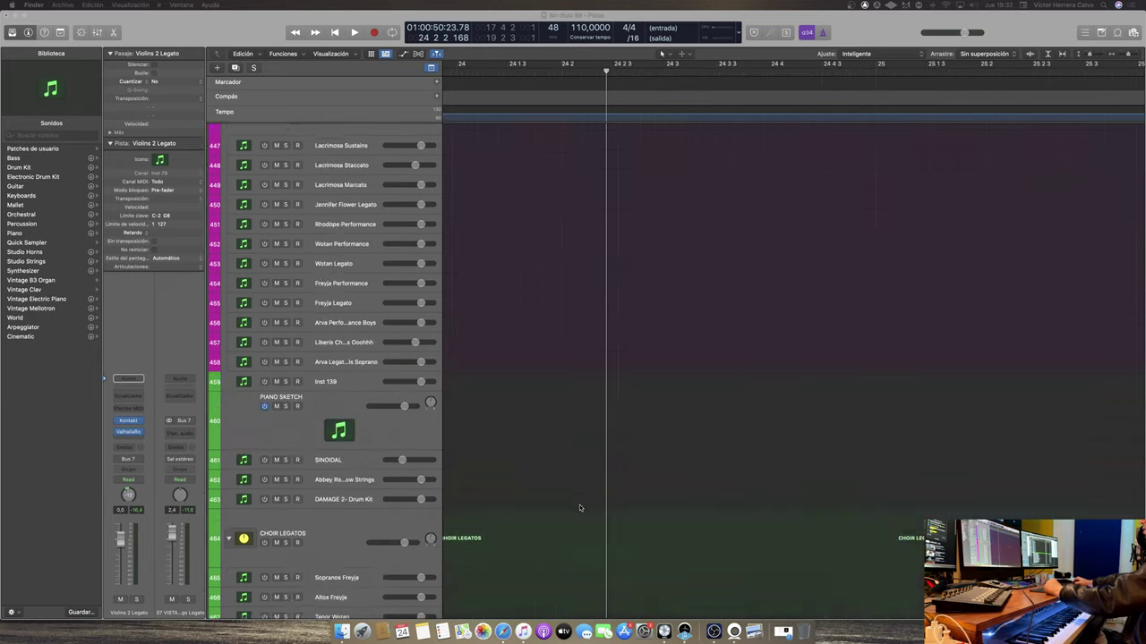
{"action": "scroll", "coordinate": [581, 507], "scroll_direction": "down", "scroll_amount": 5}
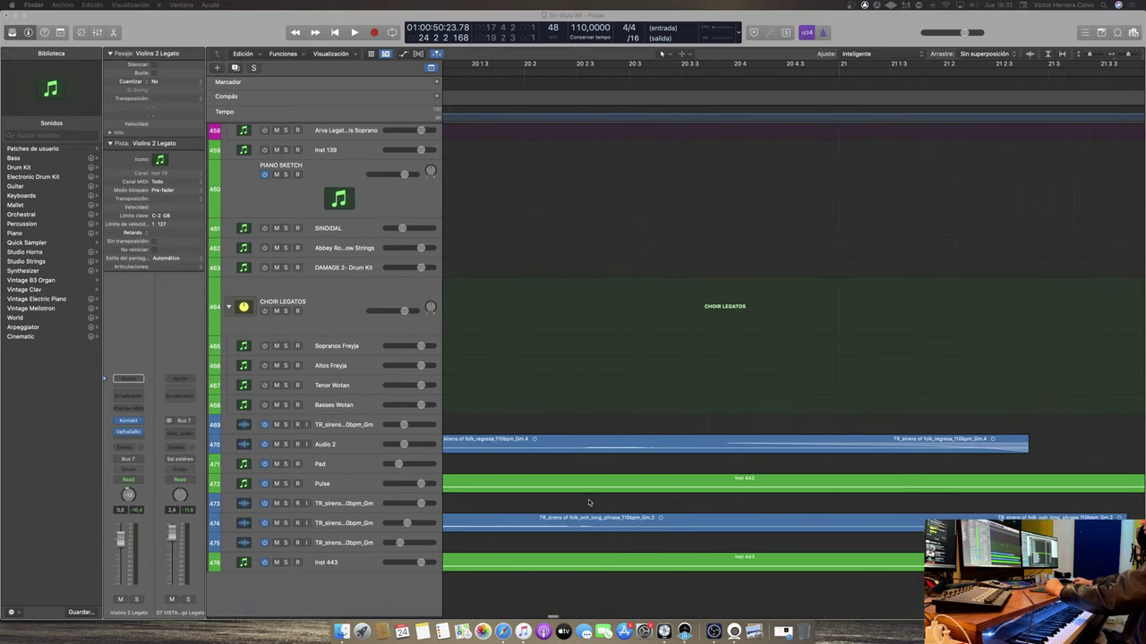
{"action": "scroll", "coordinate": [589, 503], "scroll_direction": "left", "scroll_amount": 4}
{"action": "scroll", "coordinate": [589, 503], "scroll_direction": "up", "scroll_amount": 3}
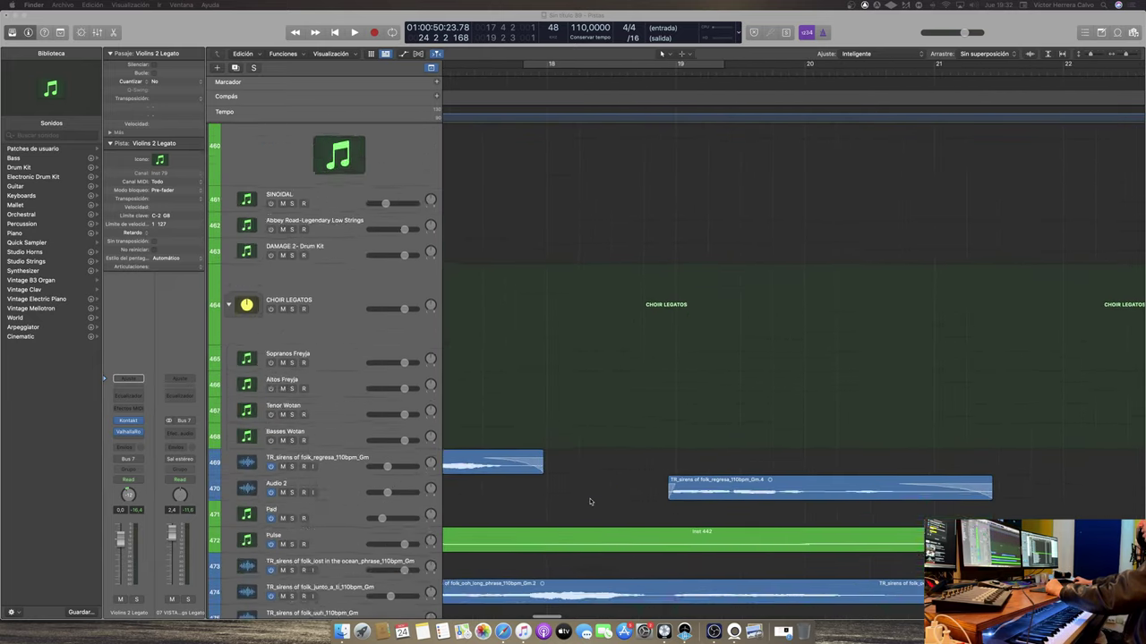
{"action": "scroll", "coordinate": [593, 503], "scroll_direction": "right", "scroll_amount": 4}
{"action": "scroll", "coordinate": [628, 498], "scroll_direction": "up", "scroll_amount": 3}
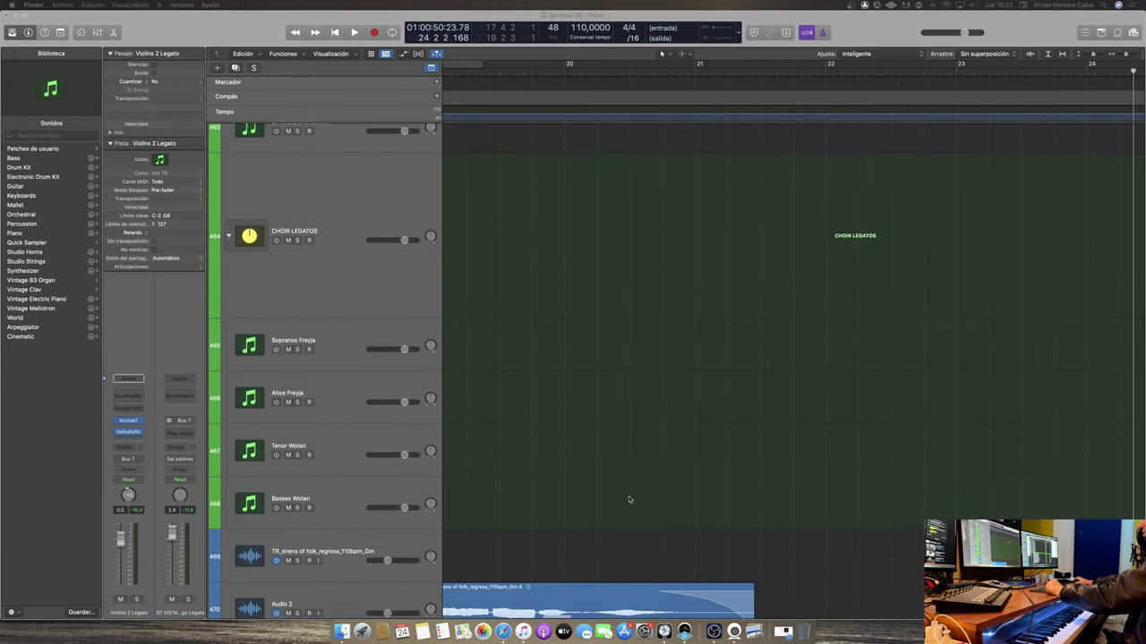
{"action": "scroll", "coordinate": [628, 499], "scroll_direction": "left", "scroll_amount": 5}
{"action": "scroll", "coordinate": [628, 500], "scroll_direction": "down", "scroll_amount": 4}
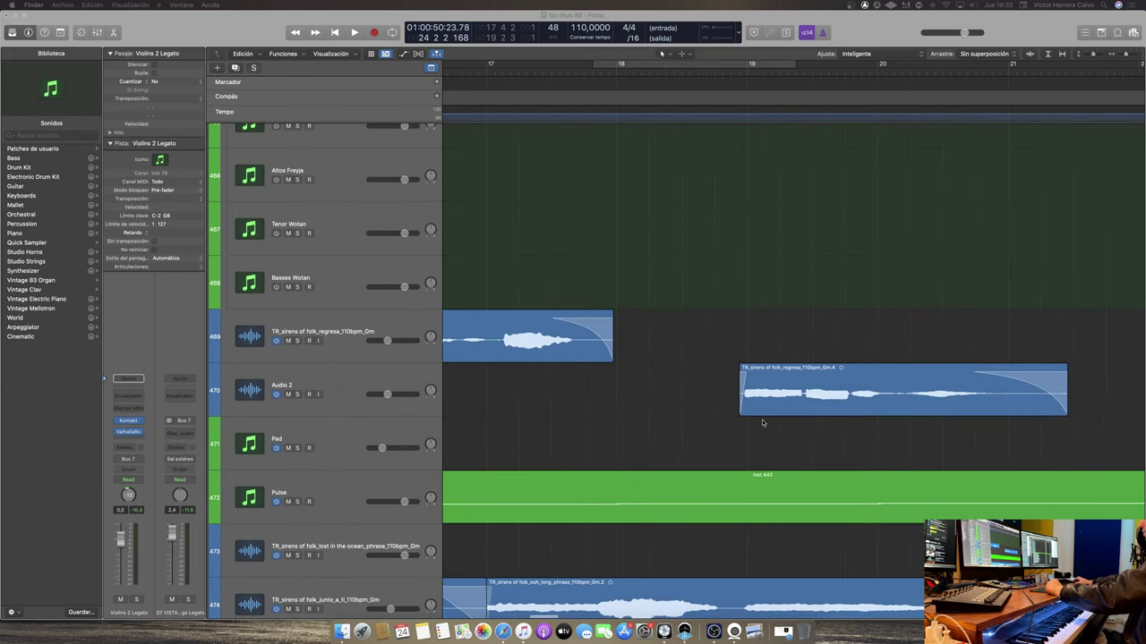
{"action": "scroll", "coordinate": [614, 332], "scroll_direction": "right", "scroll_amount": 4}
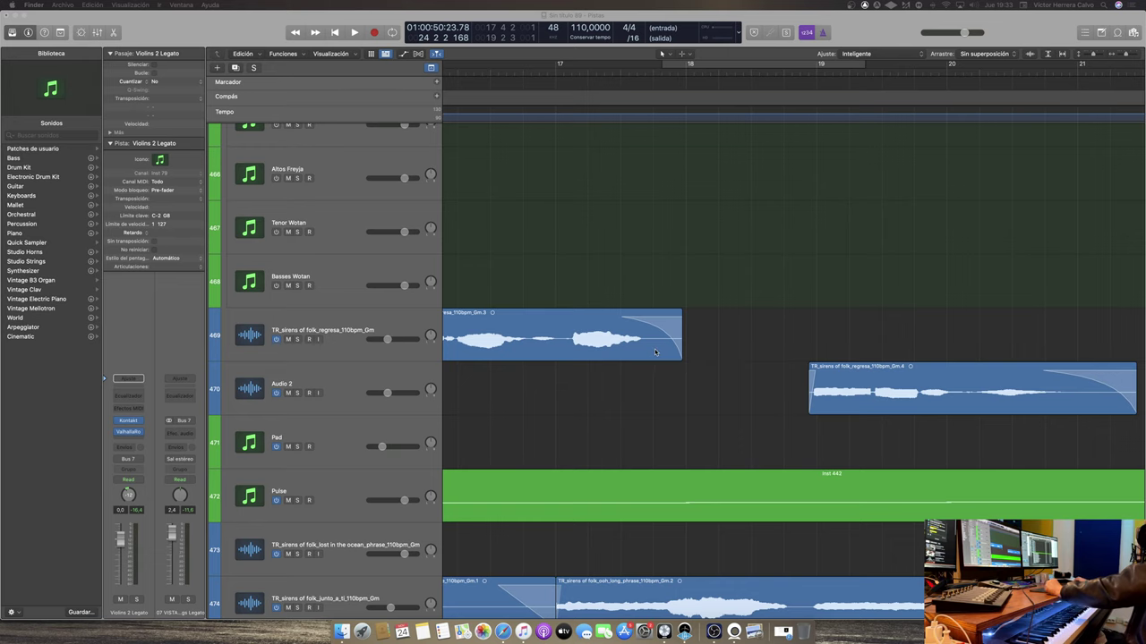
{"action": "scroll", "coordinate": [699, 372], "scroll_direction": "left", "scroll_amount": 3}
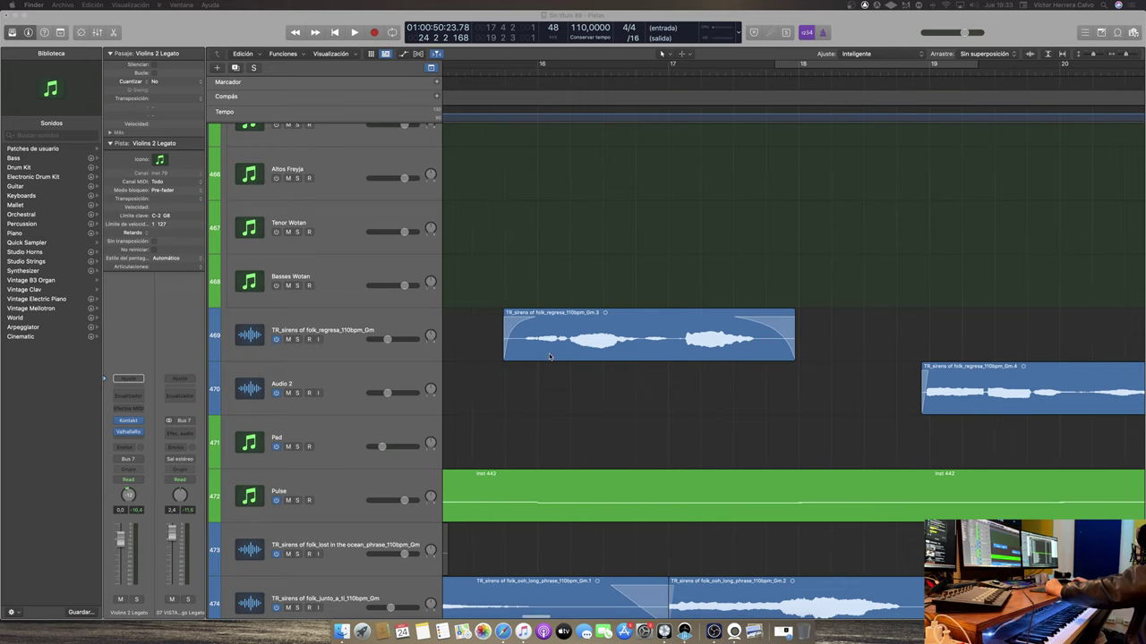
{"action": "scroll", "coordinate": [862, 401], "scroll_direction": "right", "scroll_amount": 1}
{"action": "scroll", "coordinate": [858, 403], "scroll_direction": "right", "scroll_amount": 5}
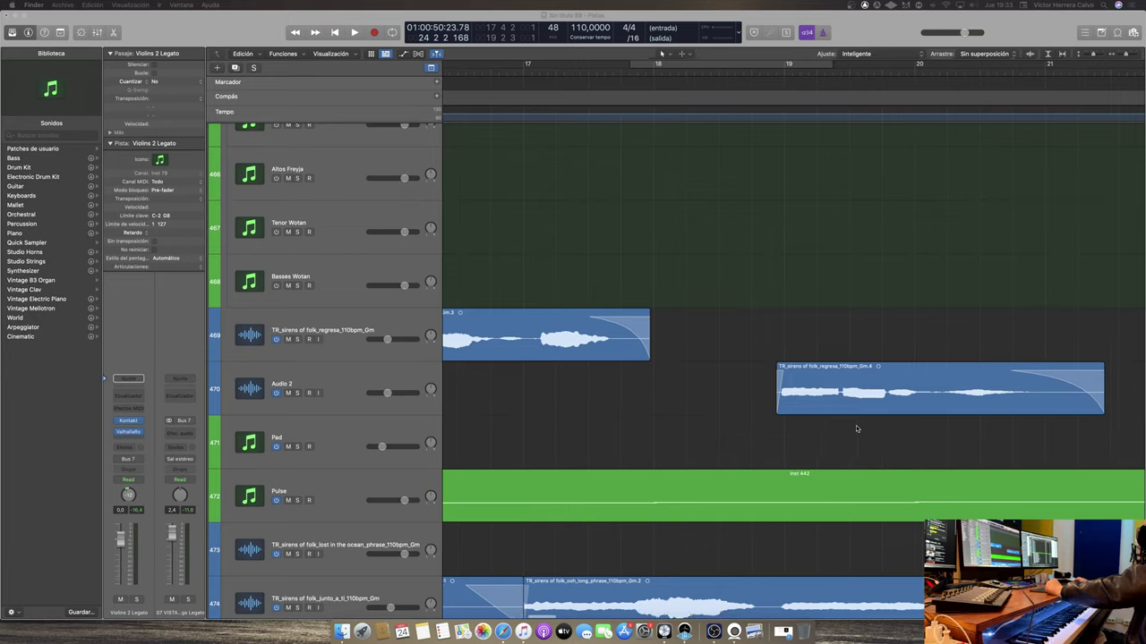
{"action": "scroll", "coordinate": [871, 446], "scroll_direction": "left", "scroll_amount": 5}
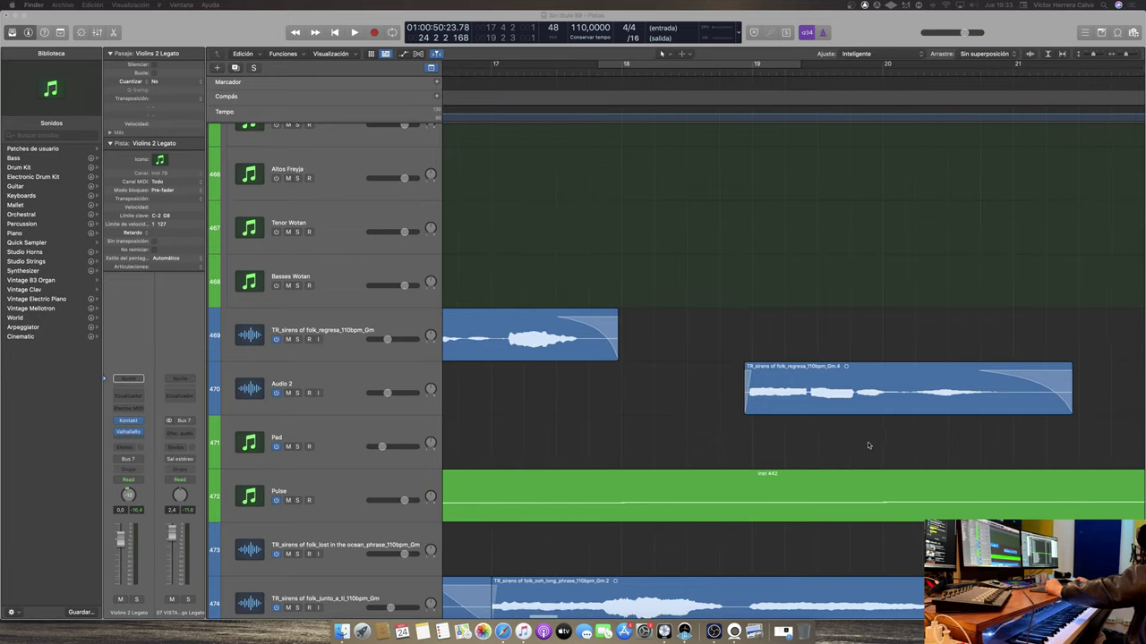
Review the overall layout of the vocal, Pad, Pulse and Inst 443 regions from bar 1 to about bar 26
{"action": "key", "text": "super+Left"}
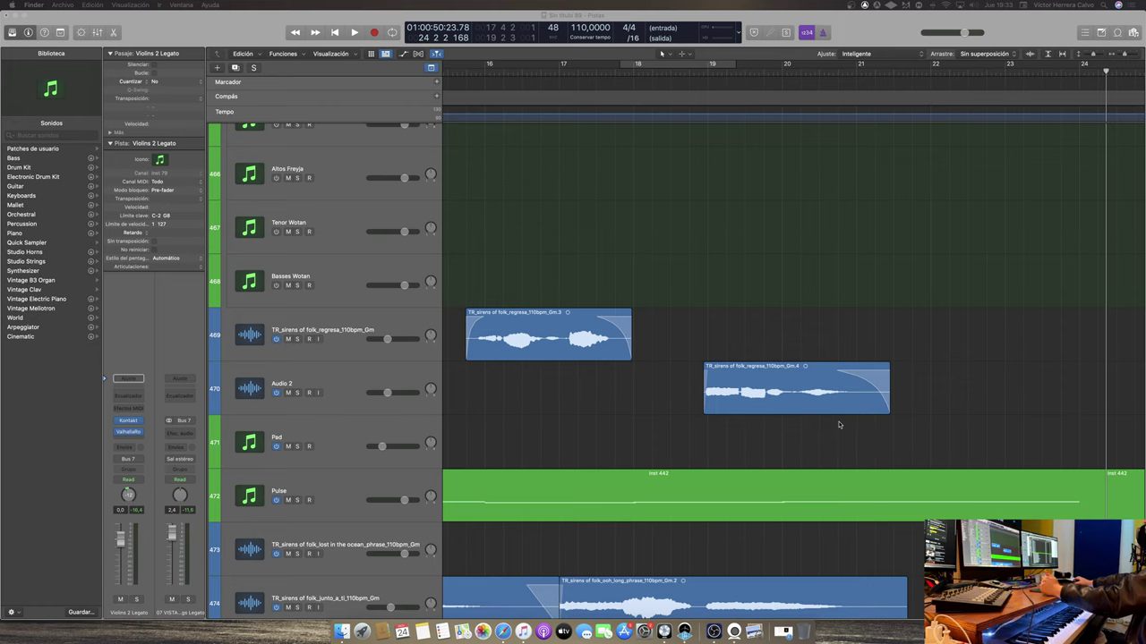
{"action": "key", "text": "super+Left"}
{"action": "scroll", "coordinate": [840, 424], "scroll_direction": "left", "scroll_amount": 3}
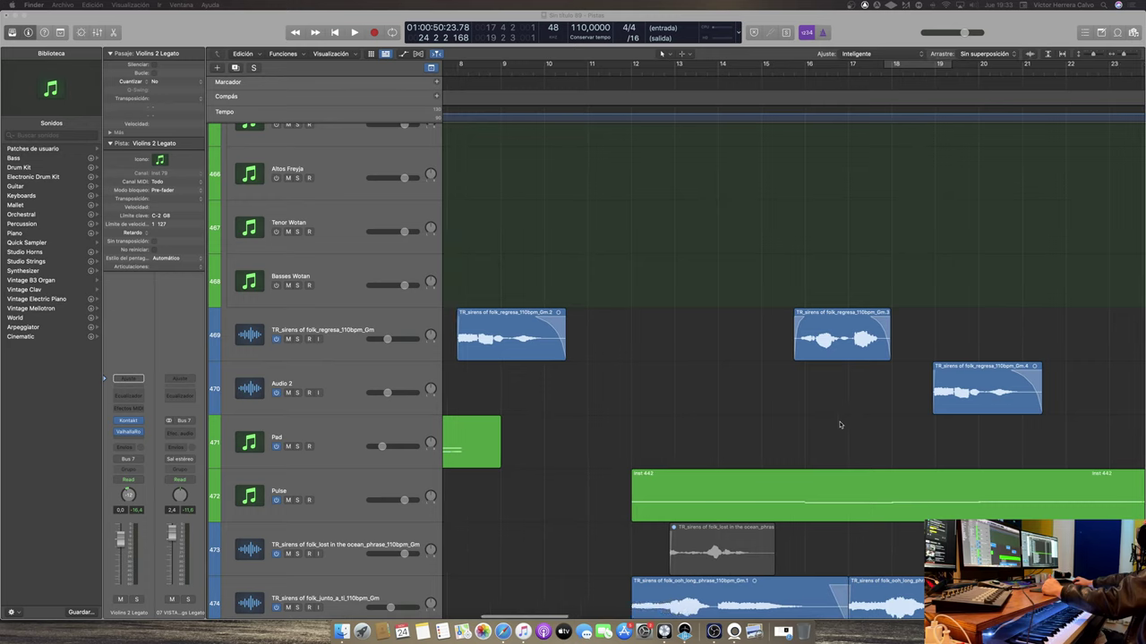
{"action": "key", "text": "super+Left"}
{"action": "key", "text": "super+Left"}
{"action": "key", "text": "super+Left"}
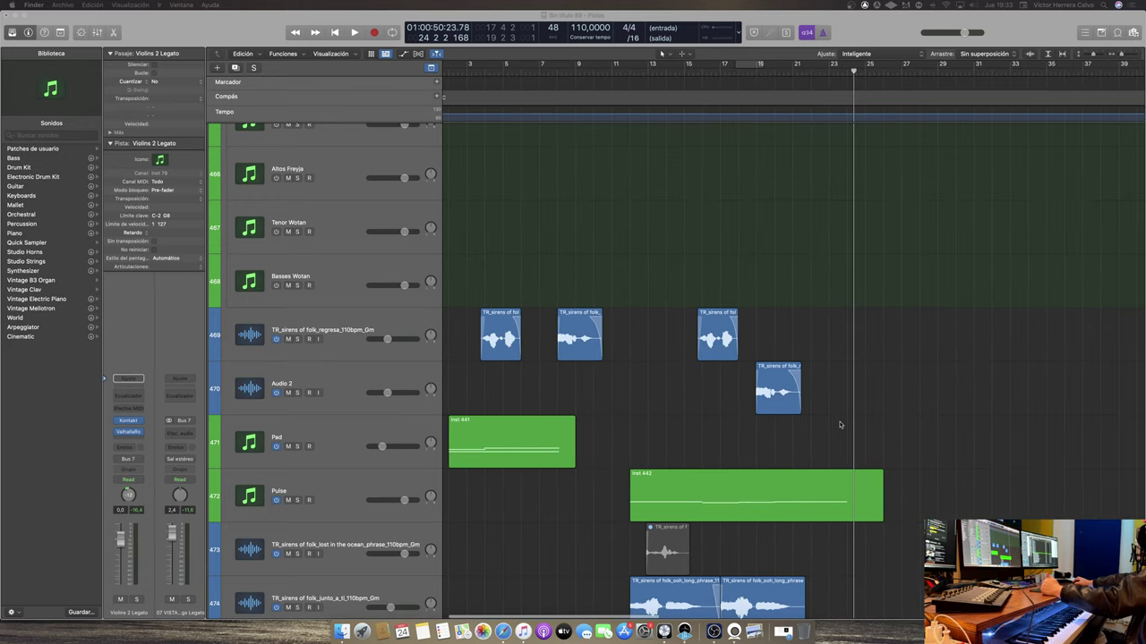
{"action": "key", "text": "super+Up"}
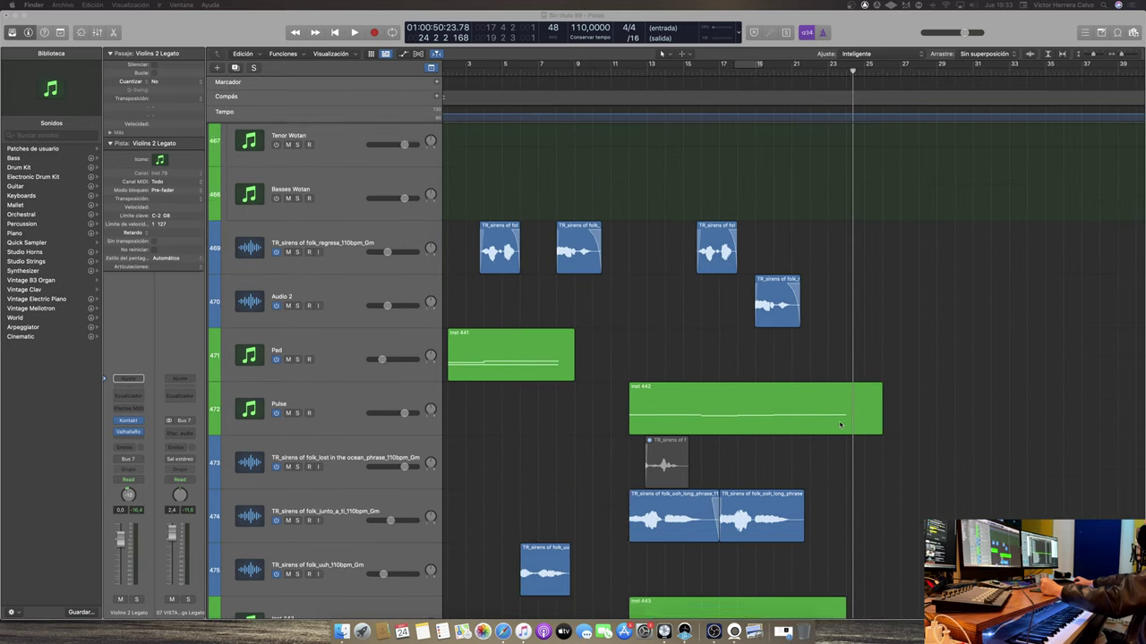
{"action": "key", "text": "super+Up"}
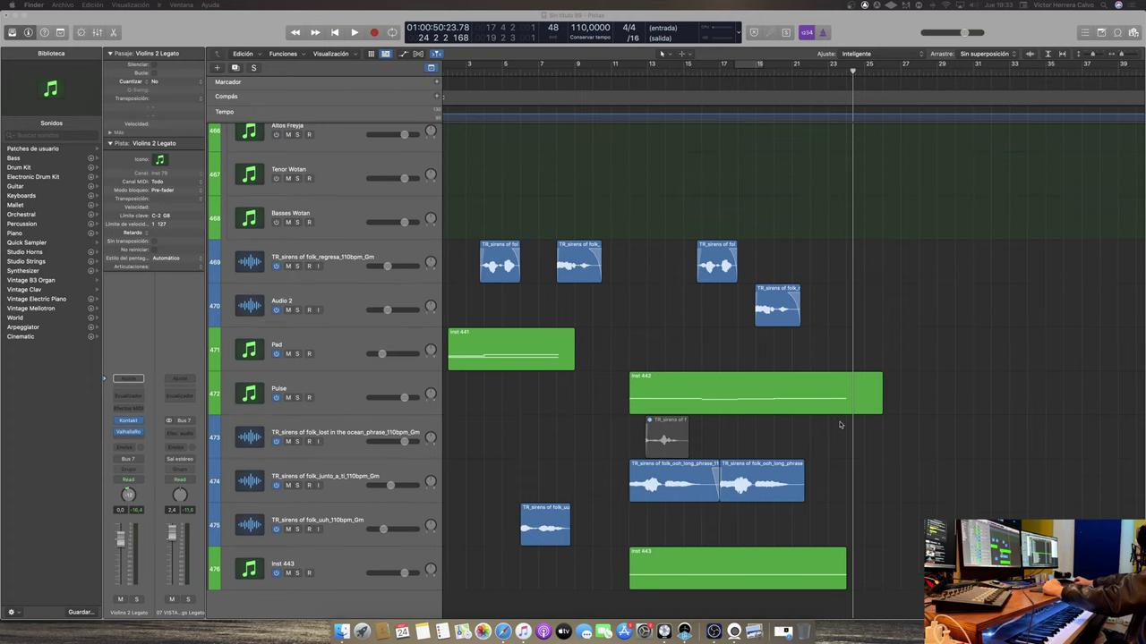
{"action": "scroll", "coordinate": [837, 430], "scroll_direction": "left", "scroll_amount": 1}
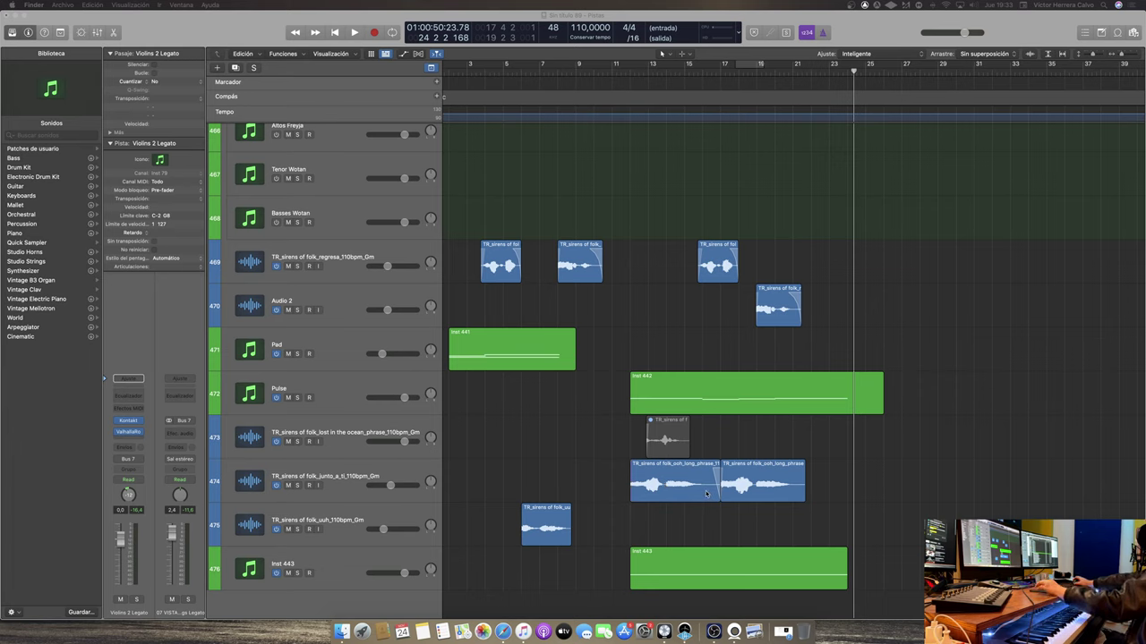
{"action": "key", "text": "super+Left"}
{"action": "key", "text": "super+Left"}
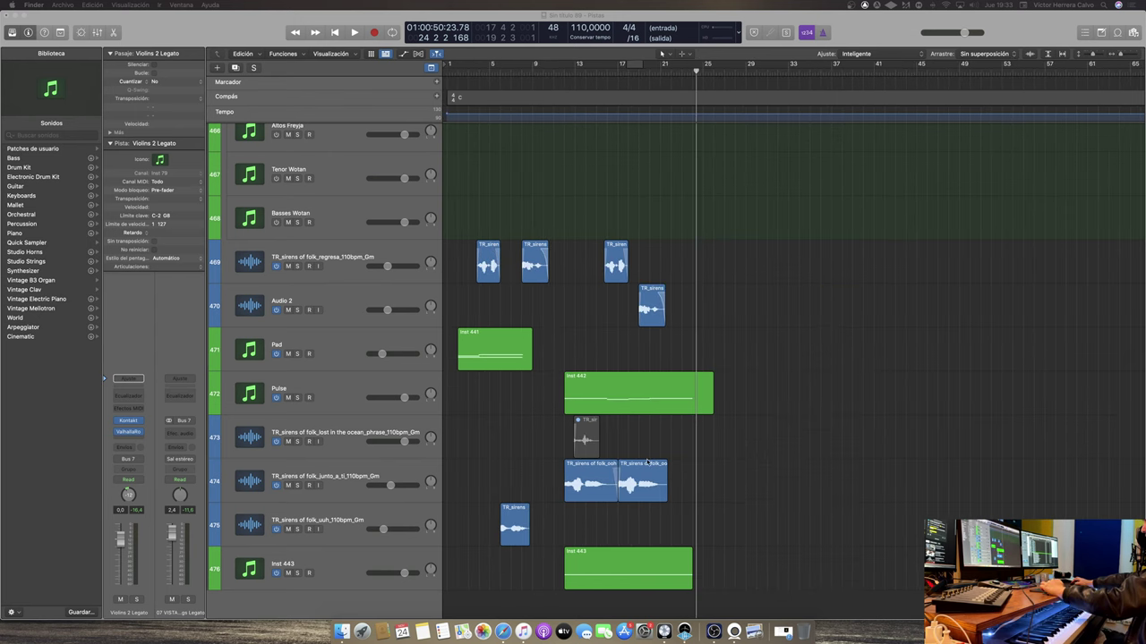
{"action": "key", "text": "super+Up"}
{"action": "key", "text": "super+Up"}
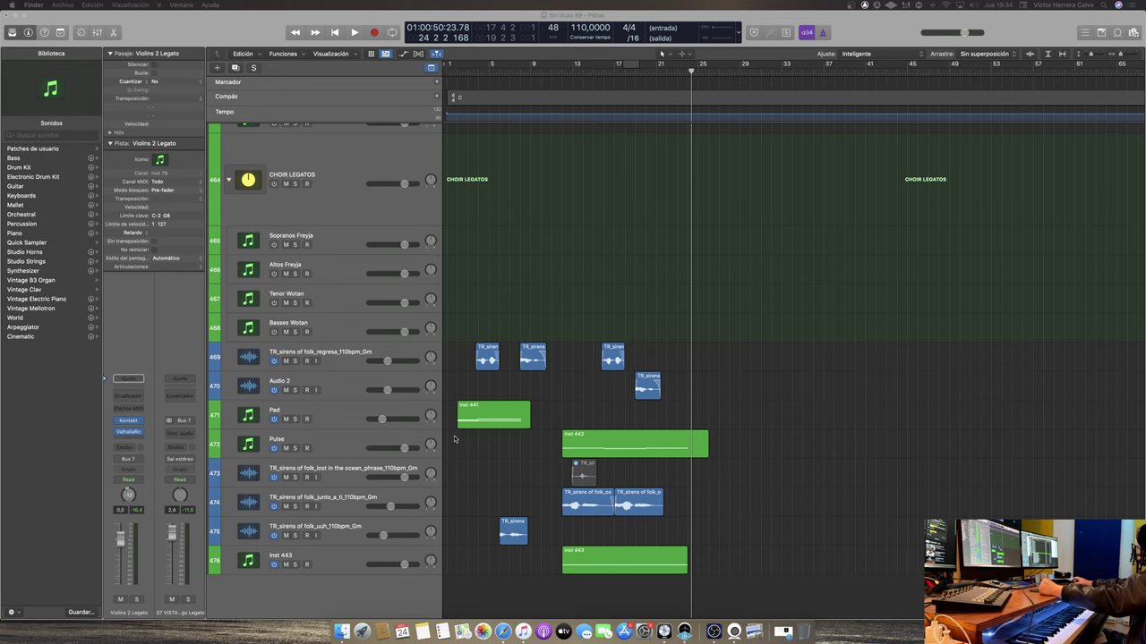
{"action": "key", "text": "super+Left"}
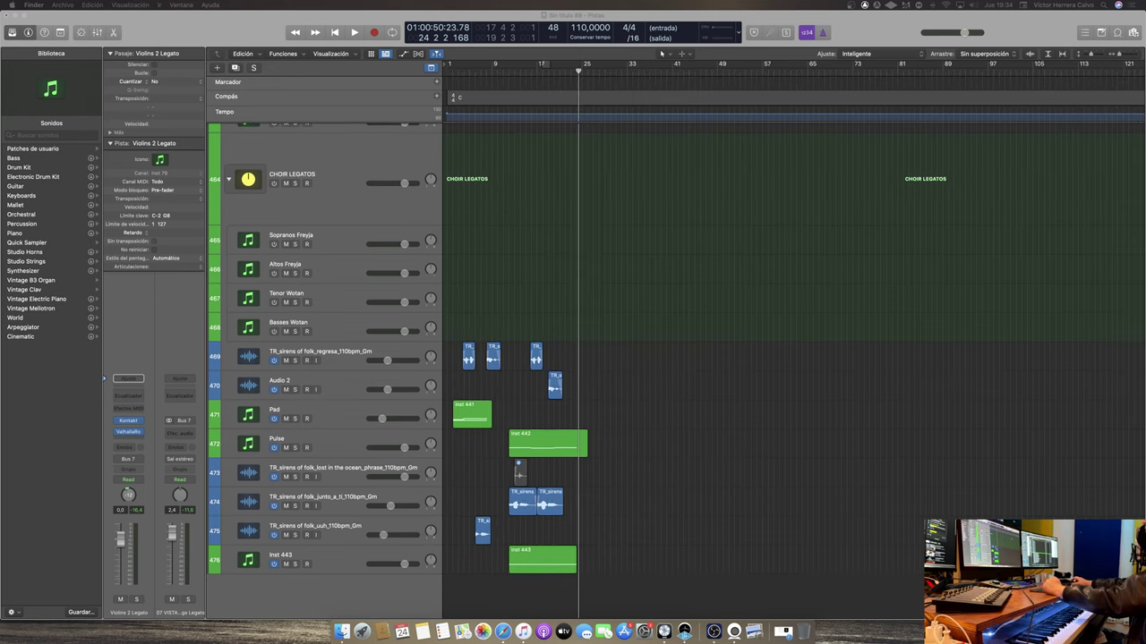
Play the arrangement from the beginning and bring the recorded VISTA Strings Legato tracks into view
{"action": "left_click", "coordinate": [334, 32]}
{"action": "key", "text": "space"}
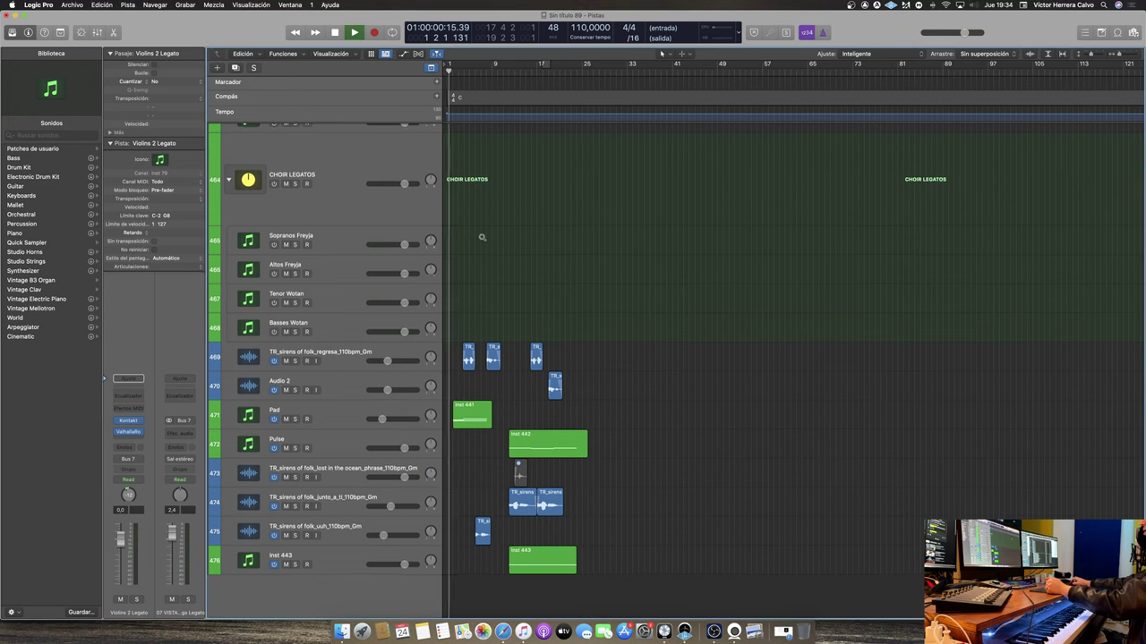
{"action": "scroll", "coordinate": [486, 287], "scroll_direction": "up", "scroll_amount": 2}
{"action": "scroll", "coordinate": [486, 286], "scroll_direction": "up", "scroll_amount": 15}
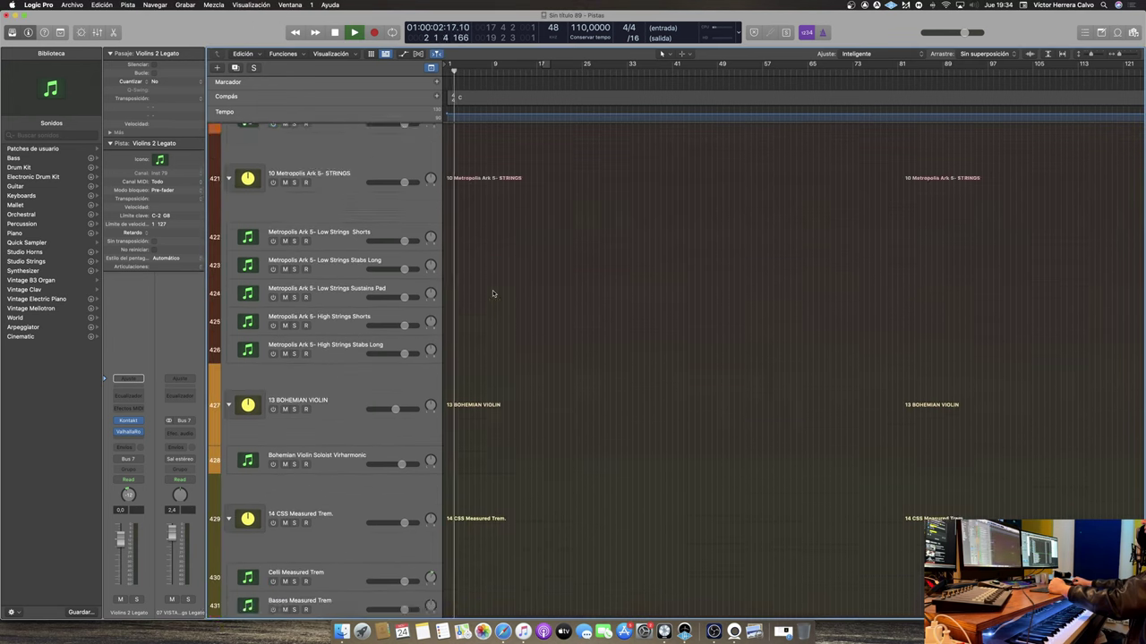
{"action": "scroll", "coordinate": [483, 327], "scroll_direction": "up", "scroll_amount": 20}
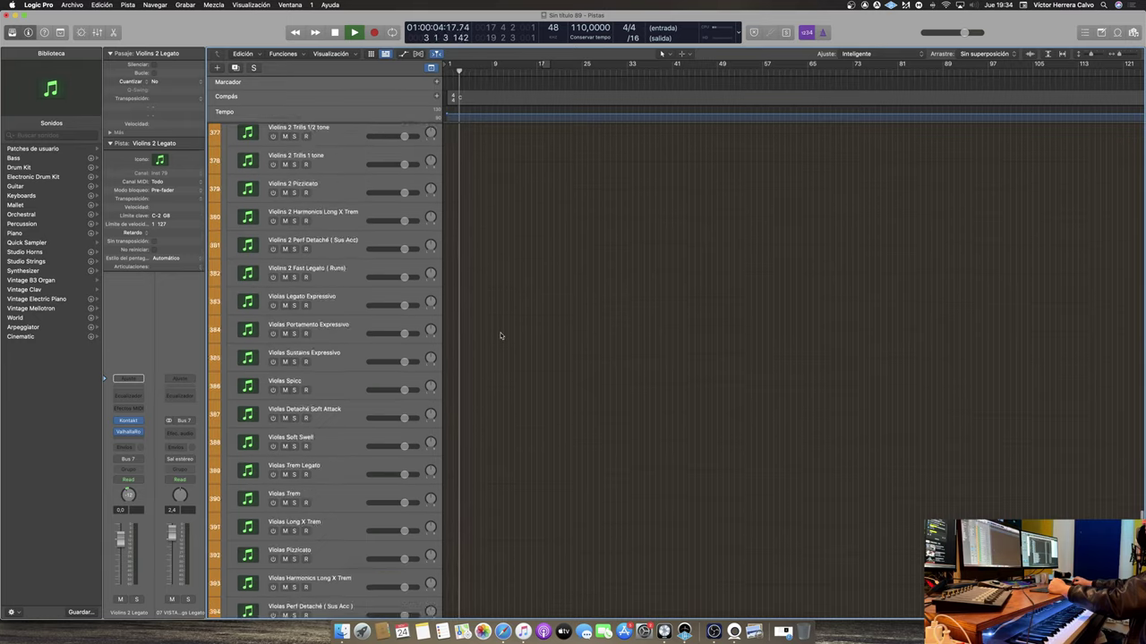
{"action": "scroll", "coordinate": [500, 336], "scroll_direction": "up", "scroll_amount": 8}
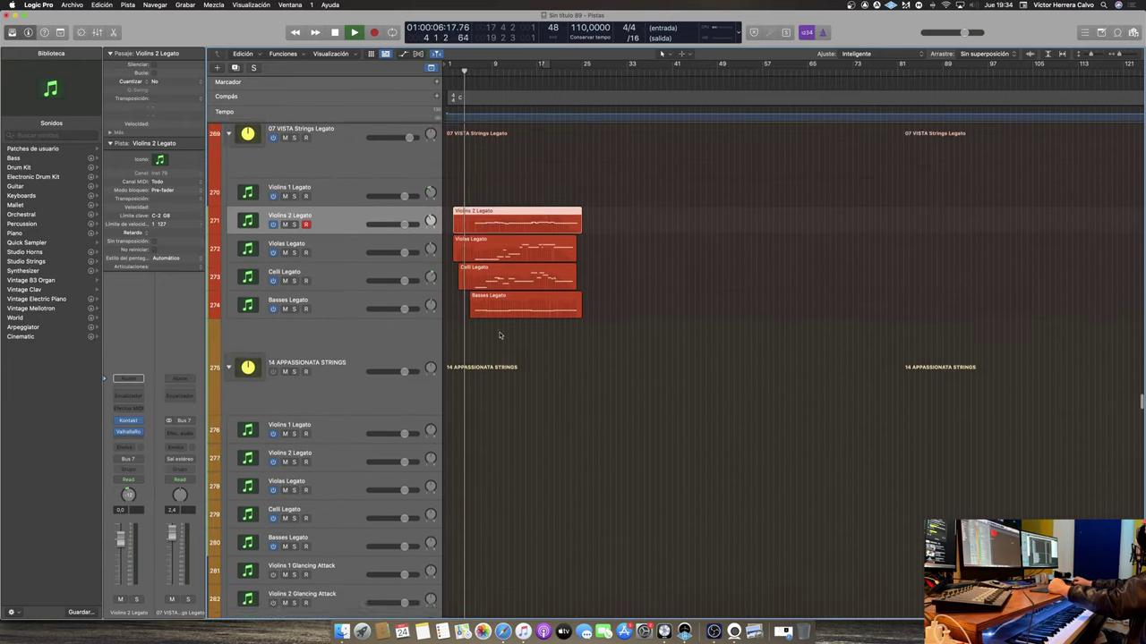
{"action": "left_click", "coordinate": [549, 258]}
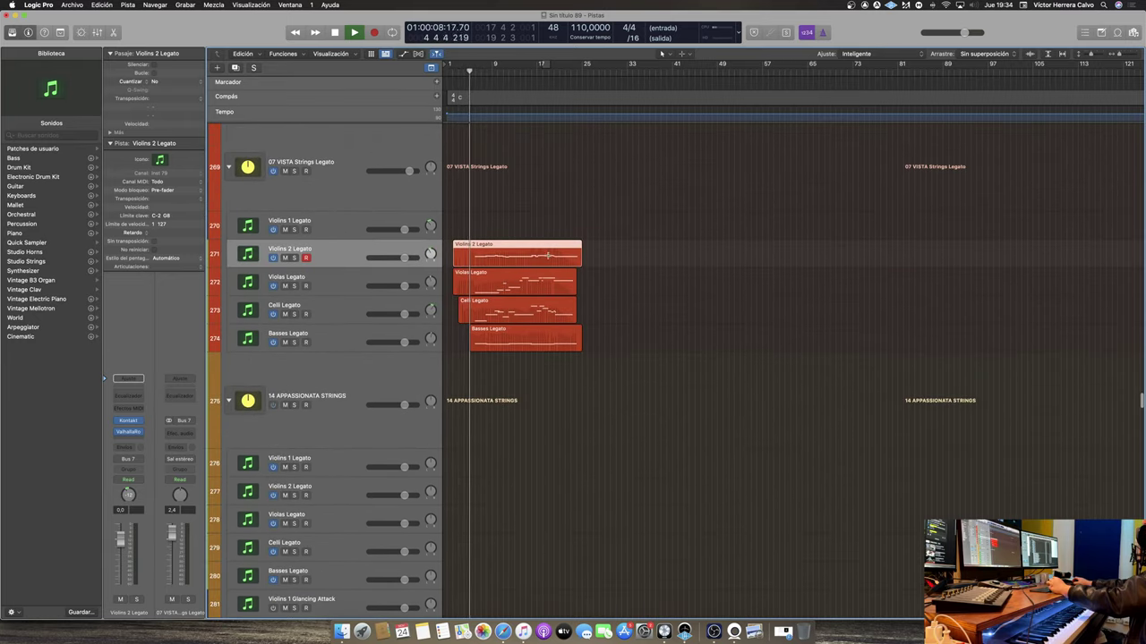
Paste a copy of the Violins 2 Legato region onto the Violins 1 Legato track at bar 2
{"action": "left_click", "coordinate": [348, 225]}
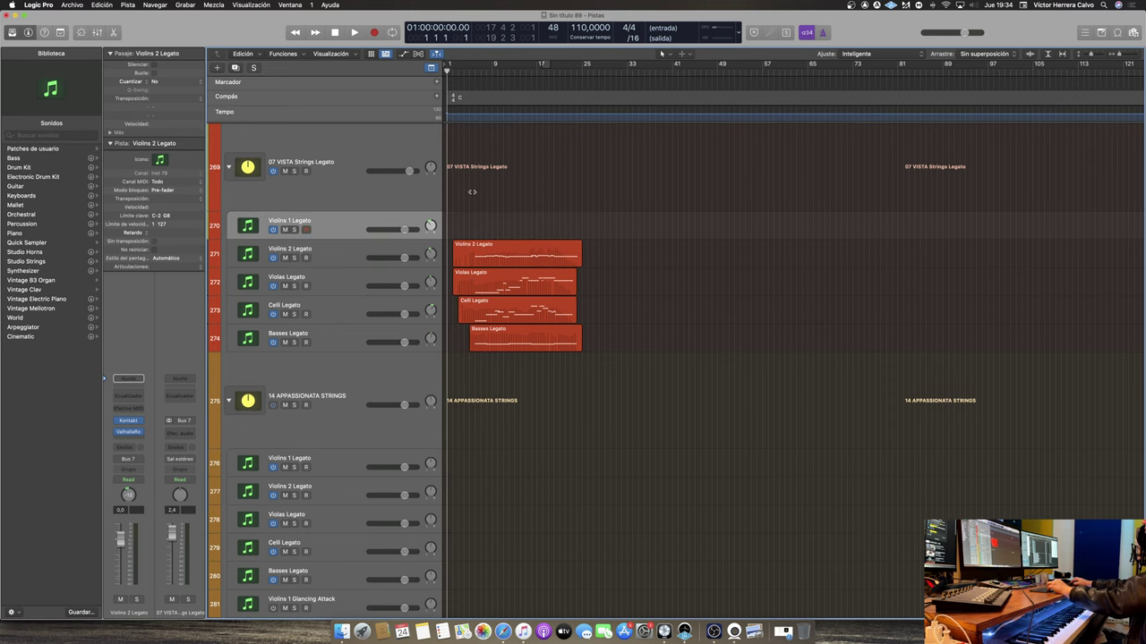
{"action": "key", "text": "super+Right"}
{"action": "key", "text": "super+Right"}
{"action": "key", "text": "super+Right"}
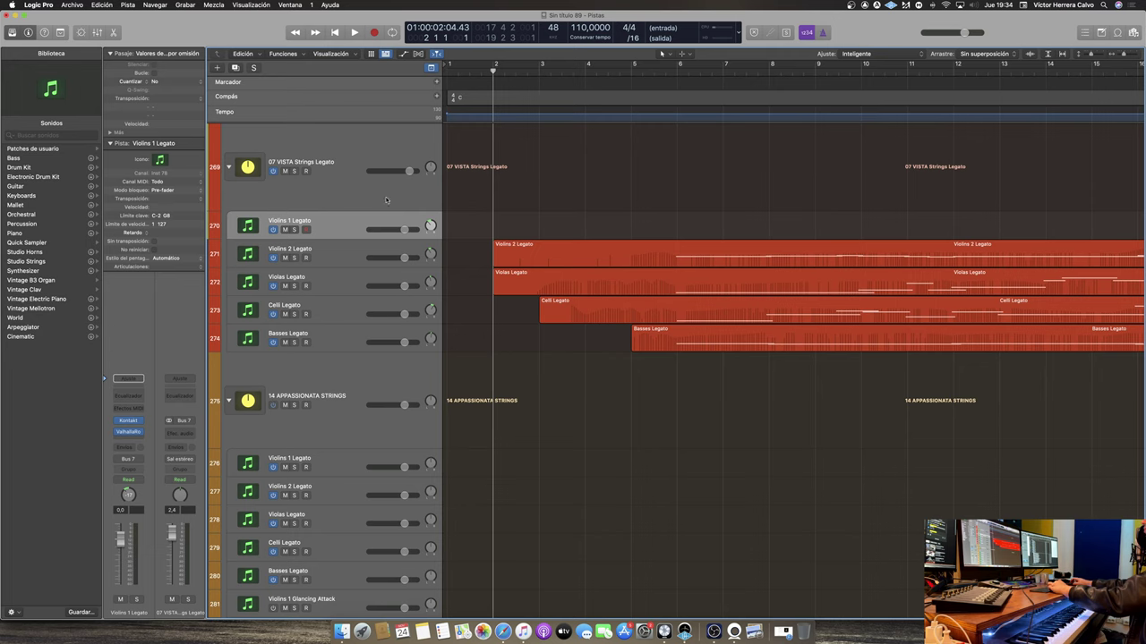
{"action": "key", "text": "super+v"}
{"action": "key", "text": "super+Left"}
{"action": "key", "text": "super+Left"}
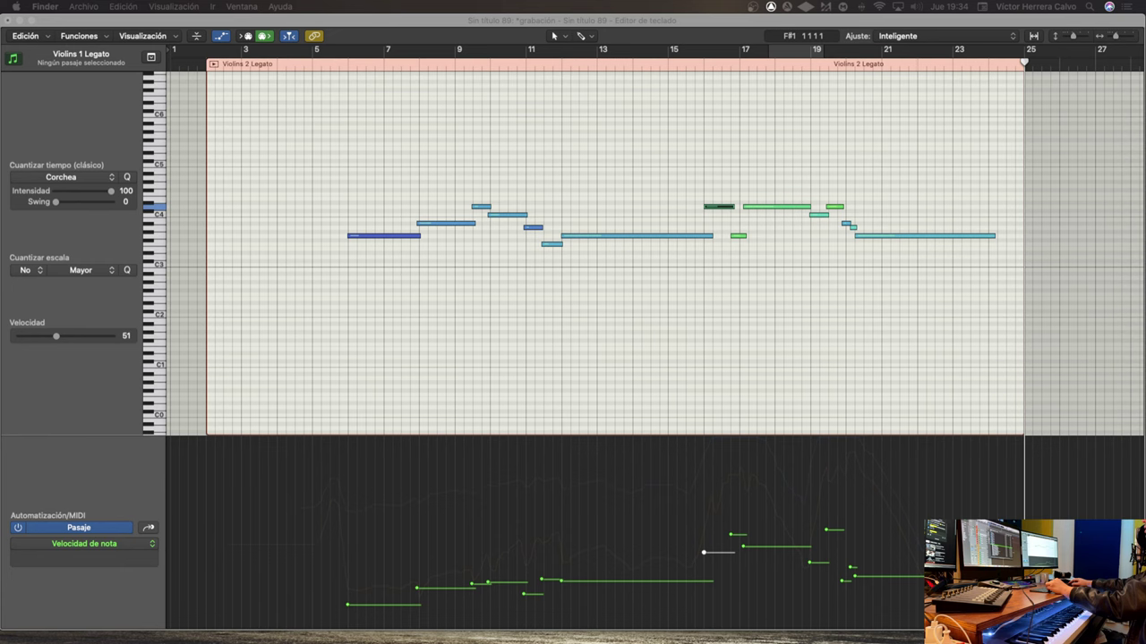
Transpose the eight notes from bar 16 onward up one octave in the copied Violins 1 Legato region
{"action": "scroll", "coordinate": [641, 258], "scroll_direction": "right", "scroll_amount": 3}
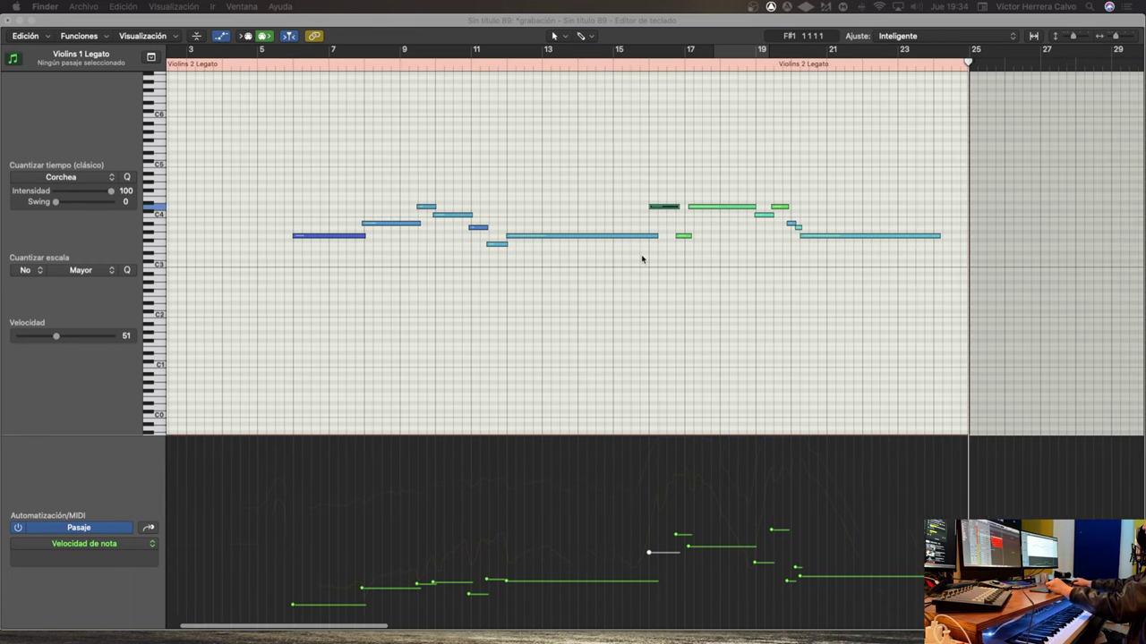
{"action": "scroll", "coordinate": [636, 253], "scroll_direction": "left", "scroll_amount": 3}
{"action": "scroll", "coordinate": [624, 253], "scroll_direction": "right", "scroll_amount": 3}
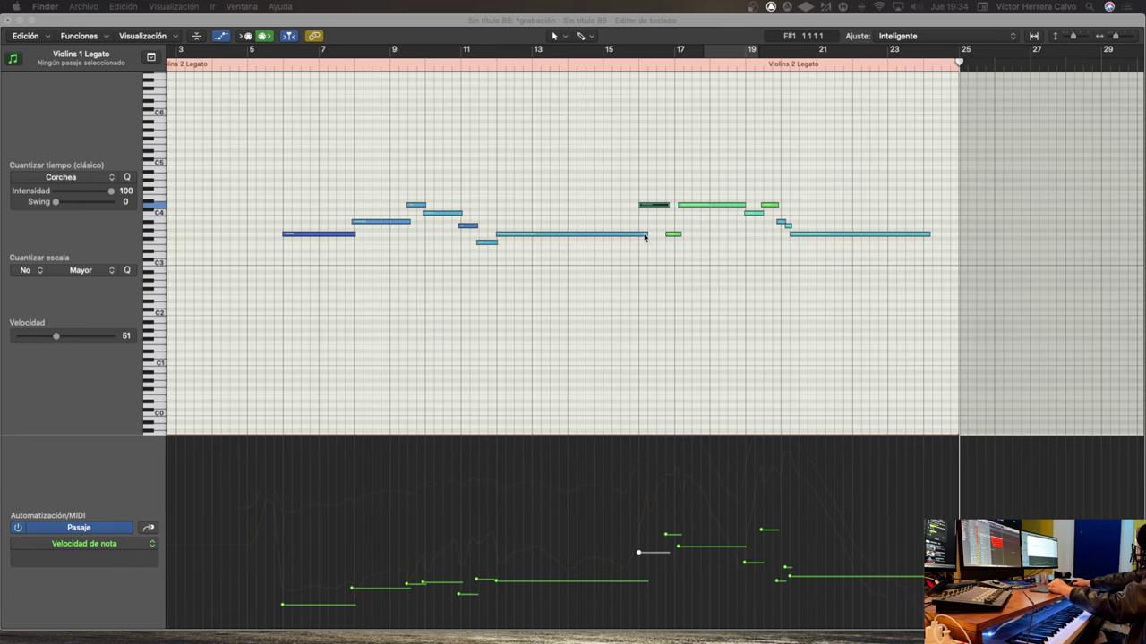
{"action": "left_click_drag", "start_coordinate": [666, 165], "coordinate": [921, 309]}
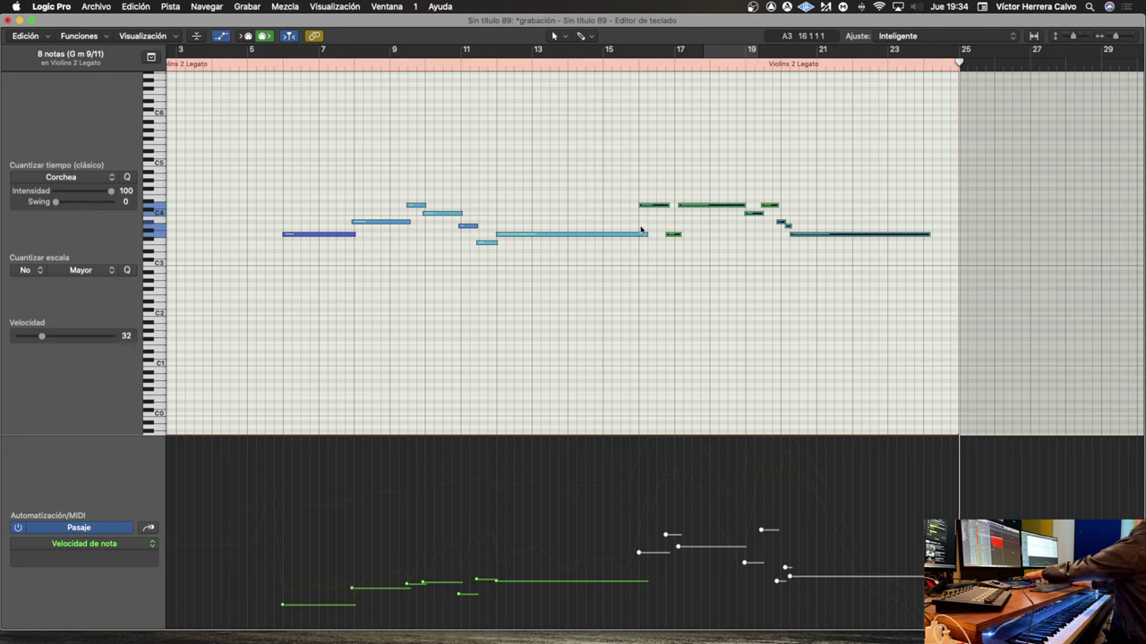
{"action": "key", "text": "shift+alt+Up"}
{"action": "left_click", "coordinate": [678, 261]}
Try shortening the sustained G3 note from bar 12 so it ends at about bar 15, and play the passage
{"action": "left_click_drag", "start_coordinate": [646, 234], "coordinate": [605, 237]}
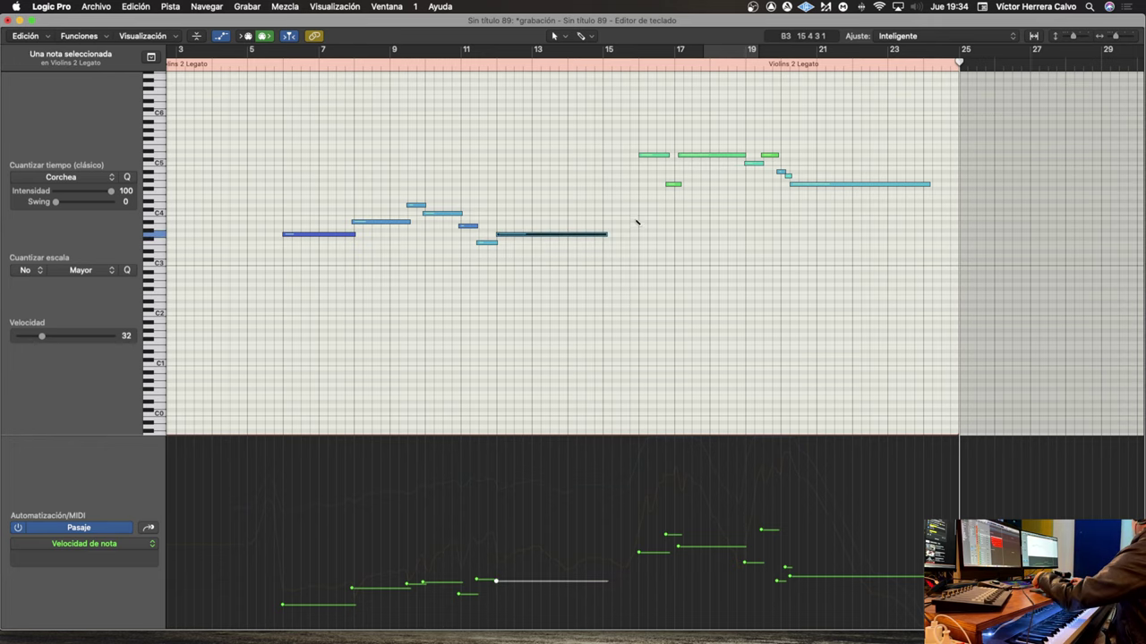
{"action": "left_click", "coordinate": [453, 68]}
{"action": "key", "text": "space"}
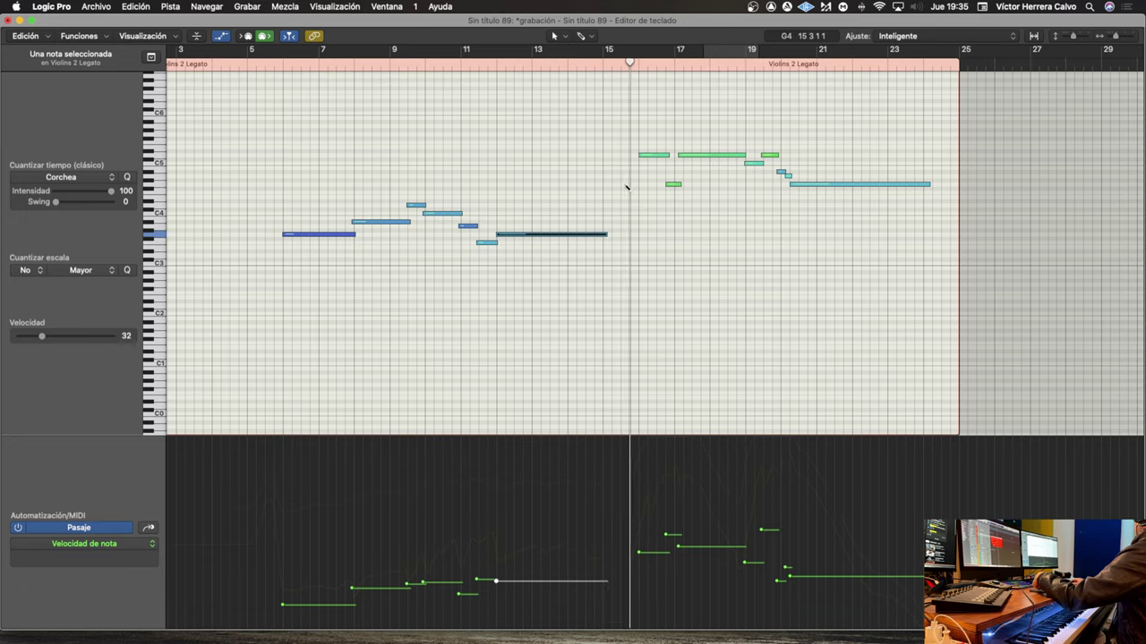
Try a short G4 note at beat 3 of bar 15, overlapping the end of the lengthened G3 note, and play from the start
{"action": "left_click", "coordinate": [625, 184], "text": "super"}
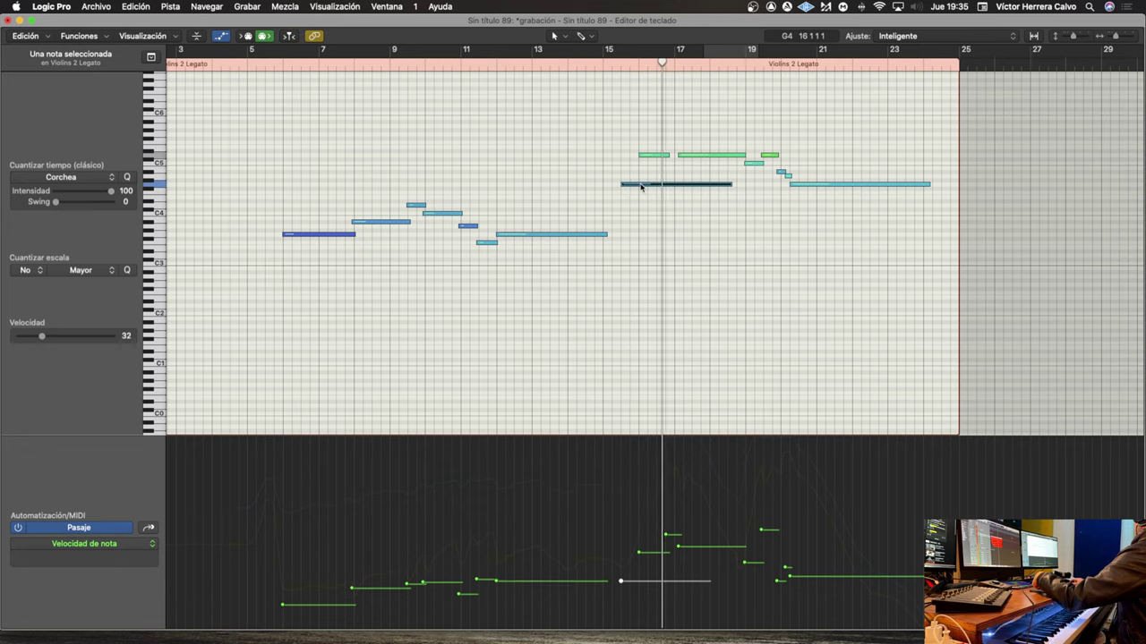
{"action": "left_click_drag", "start_coordinate": [606, 234], "coordinate": [627, 236]}
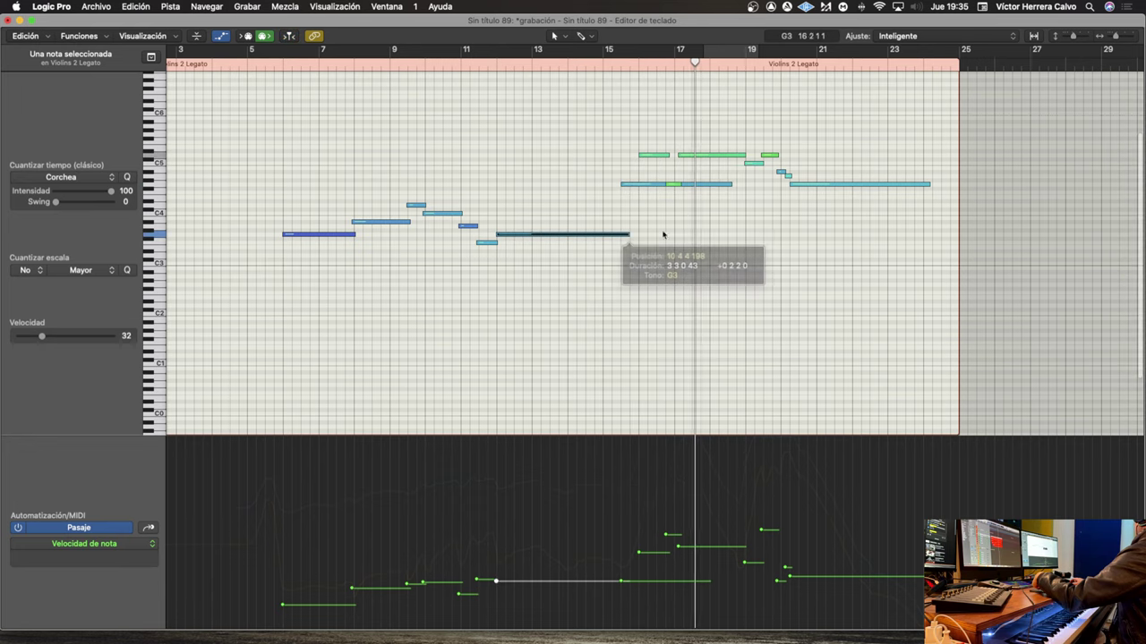
{"action": "left_click_drag", "start_coordinate": [730, 184], "coordinate": [646, 190]}
{"action": "key", "text": "Return"}
{"action": "key", "text": "space"}
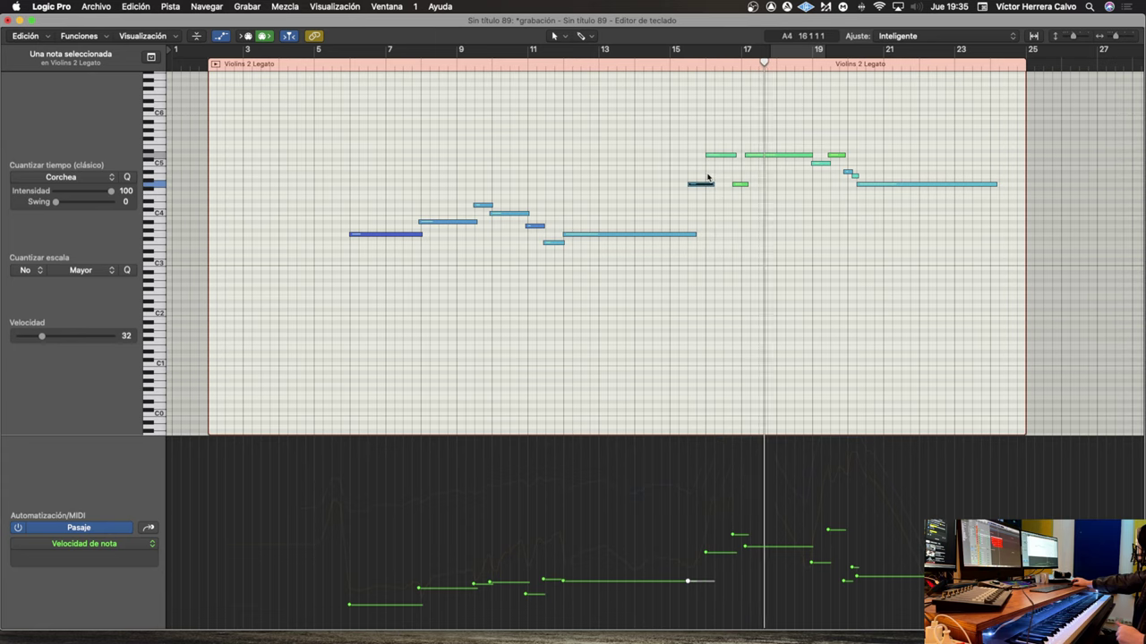
Extend the sustained G3 note to just past bar 16 and delete the added G4 note in bar 15
{"action": "left_click_drag", "start_coordinate": [665, 169], "coordinate": [693, 203]}
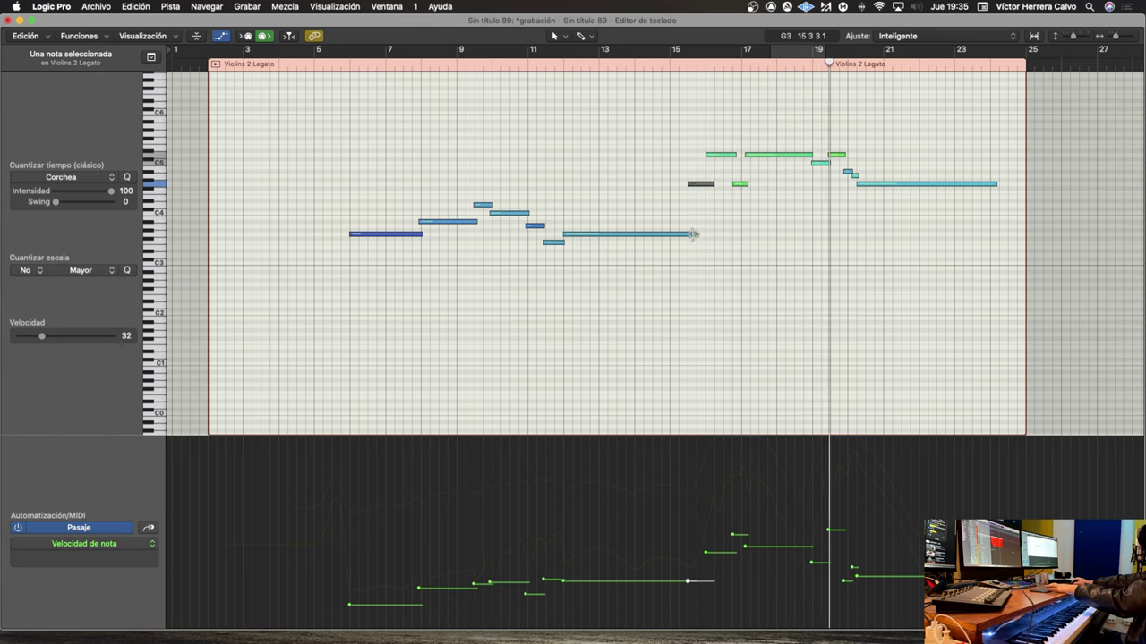
{"action": "left_click_drag", "start_coordinate": [694, 234], "coordinate": [714, 234]}
{"action": "left_click", "coordinate": [690, 183]}
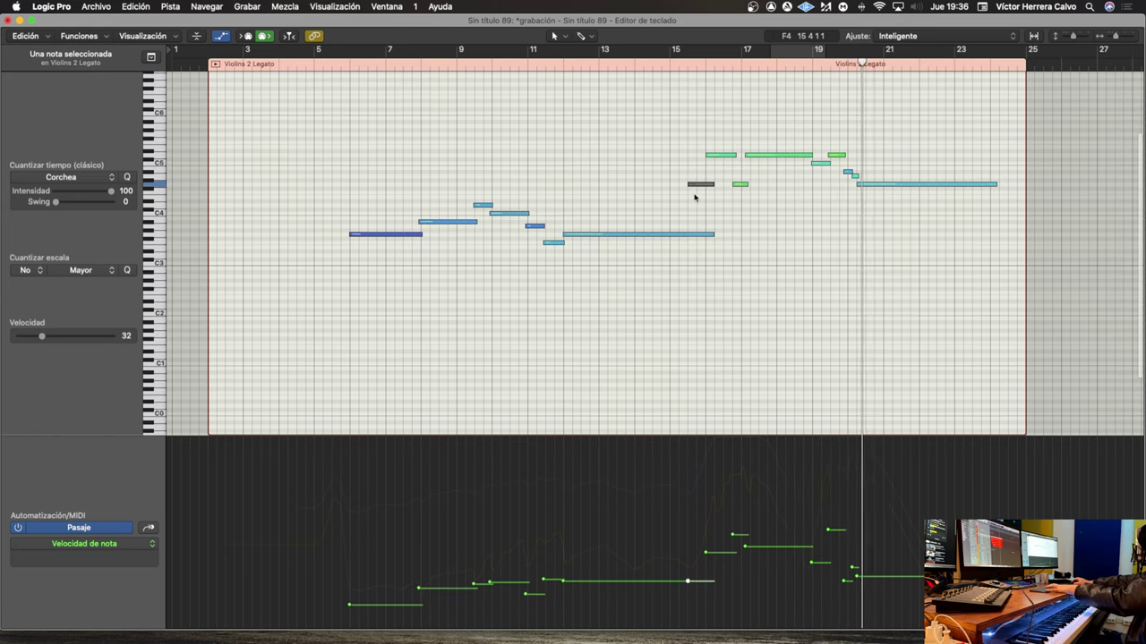
{"action": "key", "text": "Delete"}
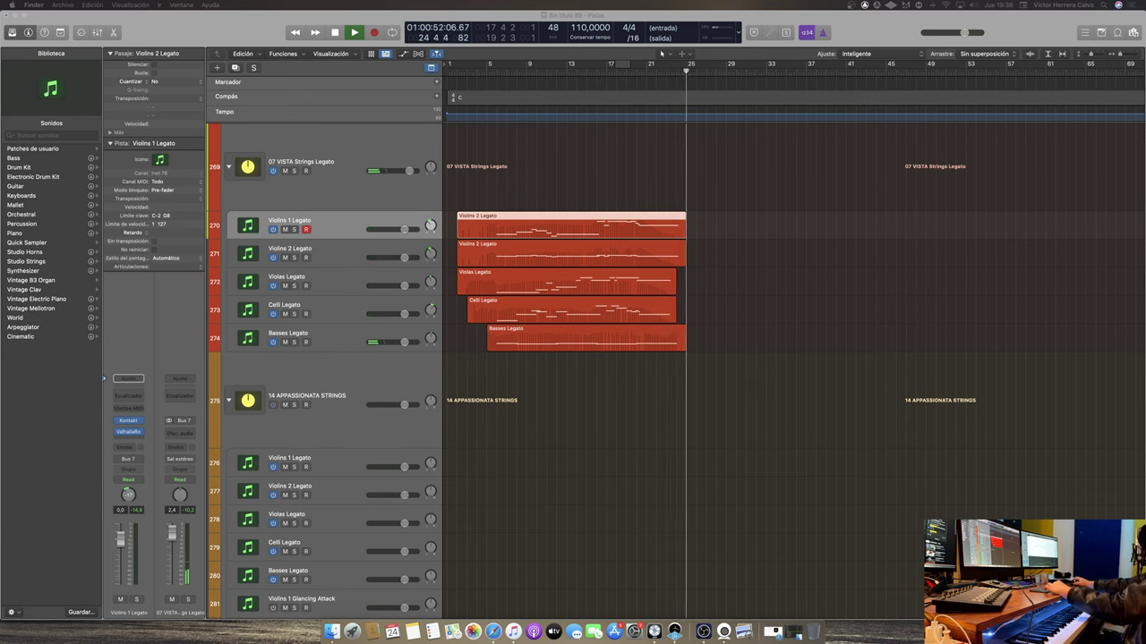
Stop playback and select the Suspended Cymbals track in the 05 Orchestral Percussion group
{"action": "left_click", "coordinate": [741, 347]}
{"action": "key", "text": "space"}
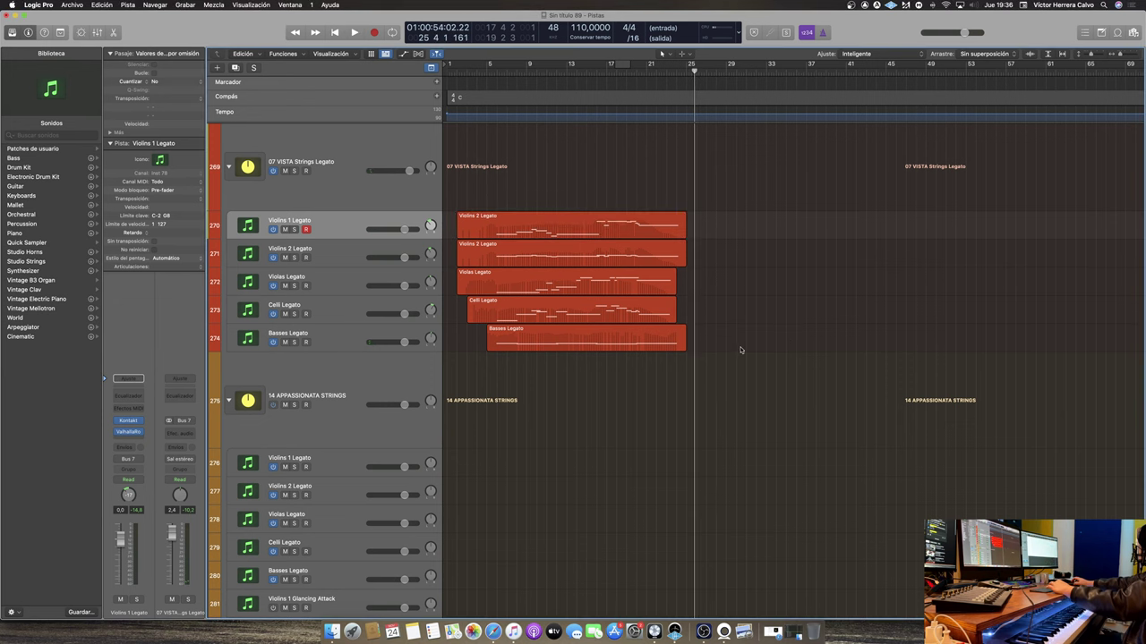
{"action": "scroll", "coordinate": [608, 438], "scroll_direction": "down", "scroll_amount": 15}
{"action": "scroll", "coordinate": [648, 417], "scroll_direction": "up", "scroll_amount": 10}
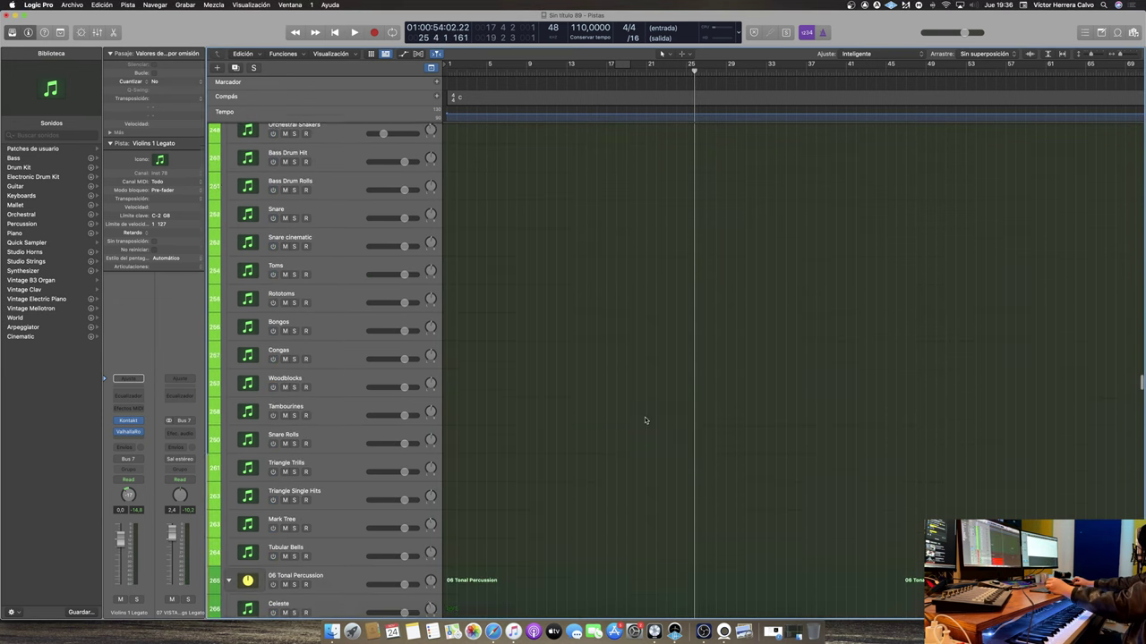
{"action": "scroll", "coordinate": [644, 418], "scroll_direction": "up", "scroll_amount": 2}
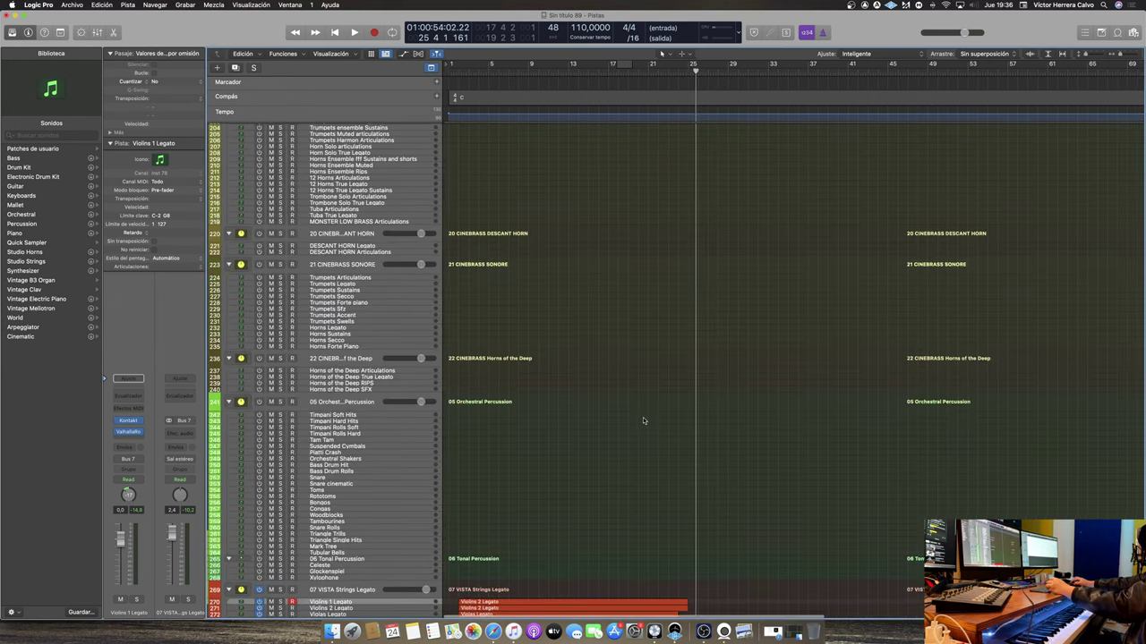
{"action": "scroll", "coordinate": [518, 411], "scroll_direction": "up", "scroll_amount": 20}
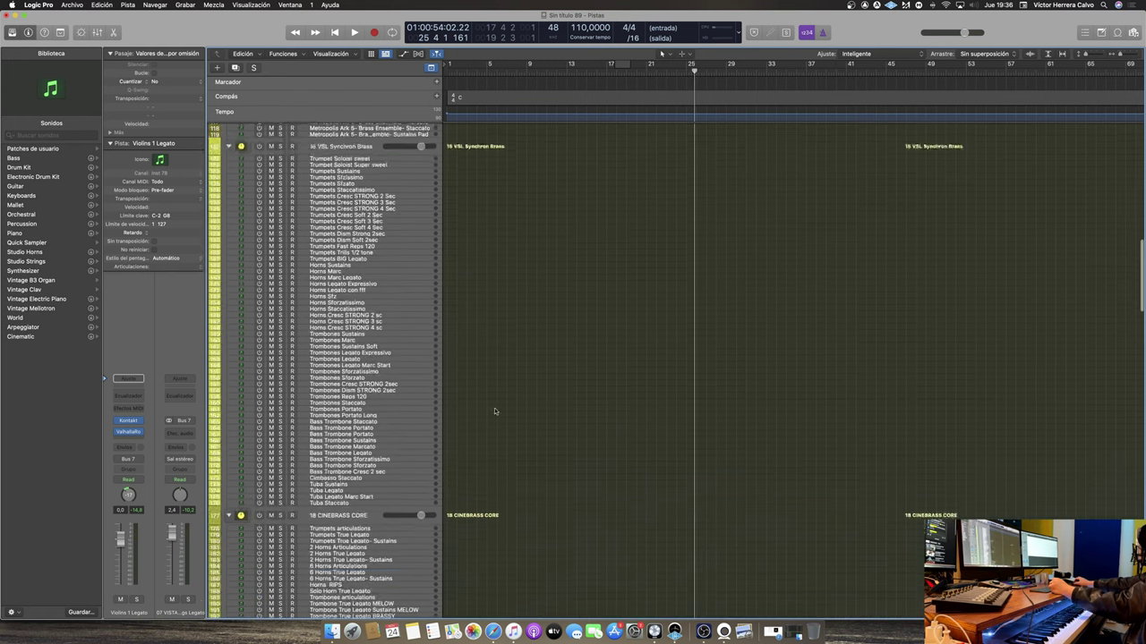
{"action": "scroll", "coordinate": [495, 412], "scroll_direction": "down", "scroll_amount": 20}
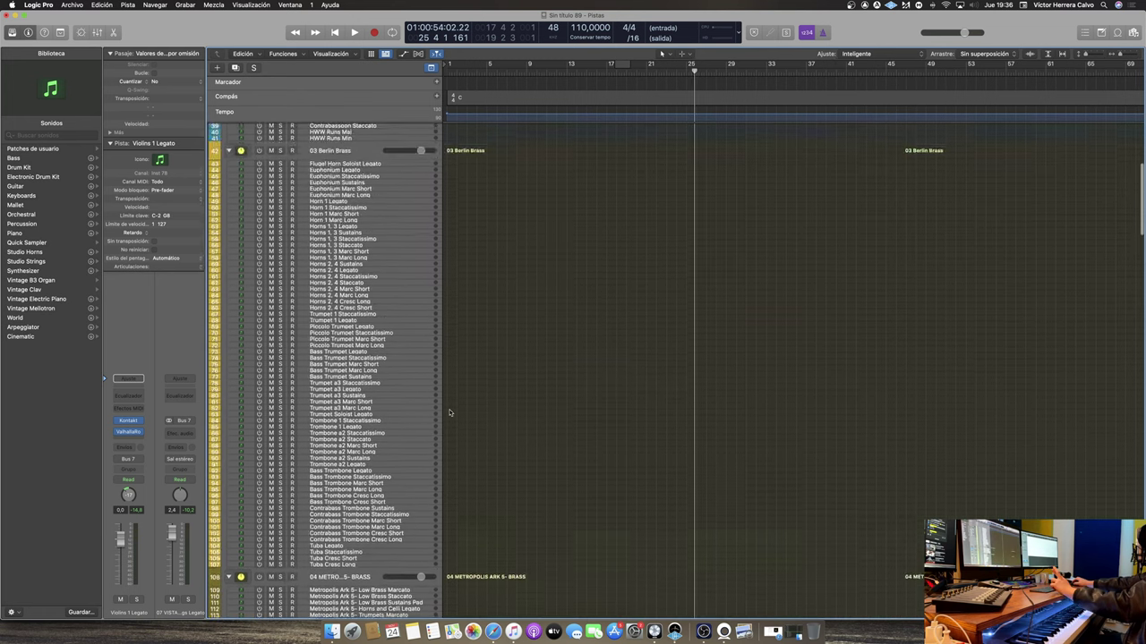
{"action": "scroll", "coordinate": [449, 415], "scroll_direction": "down", "scroll_amount": 8}
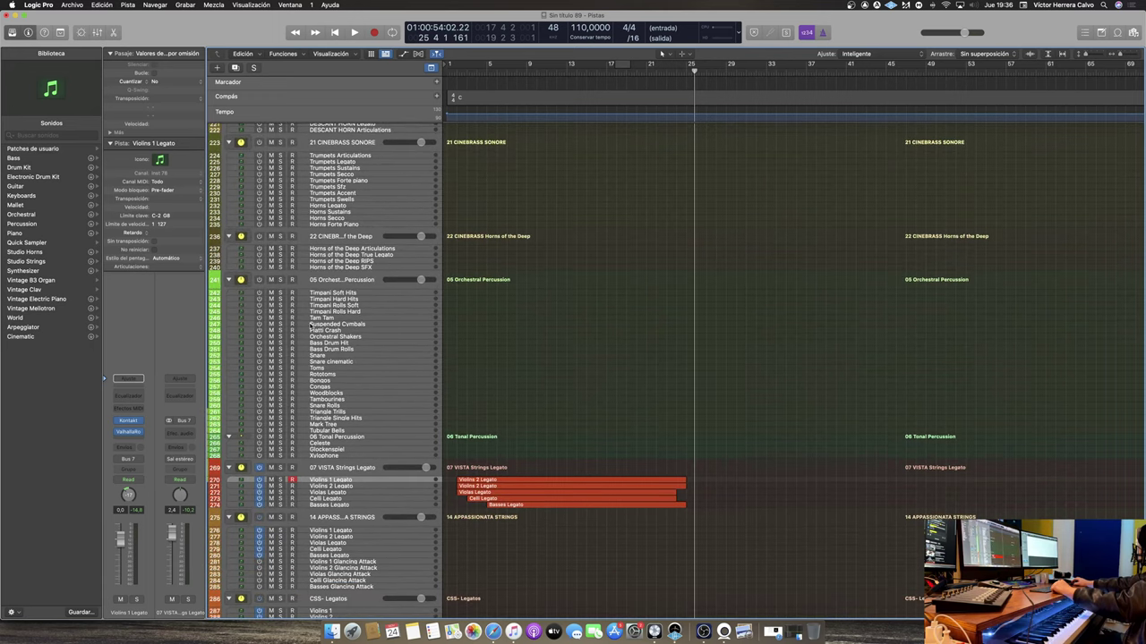
{"action": "left_click", "coordinate": [313, 327]}
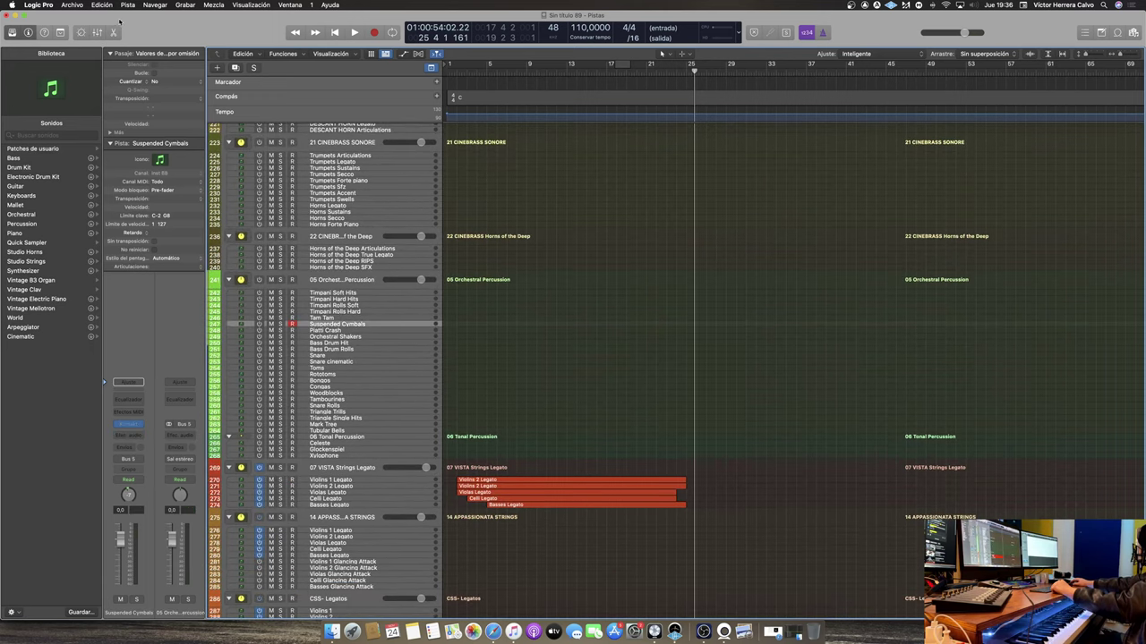
Save the project as Tyna Ros Library in the Logic folder
{"action": "left_click", "coordinate": [70, 6]}
{"action": "left_click", "coordinate": [91, 82]}
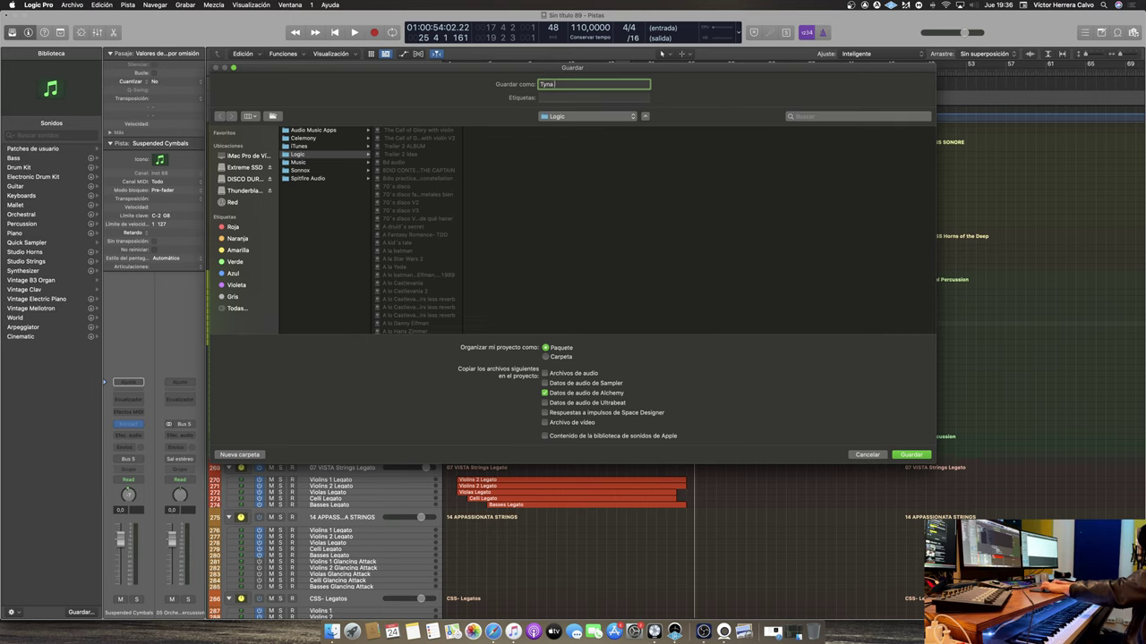
{"action": "type", "text": "y"}
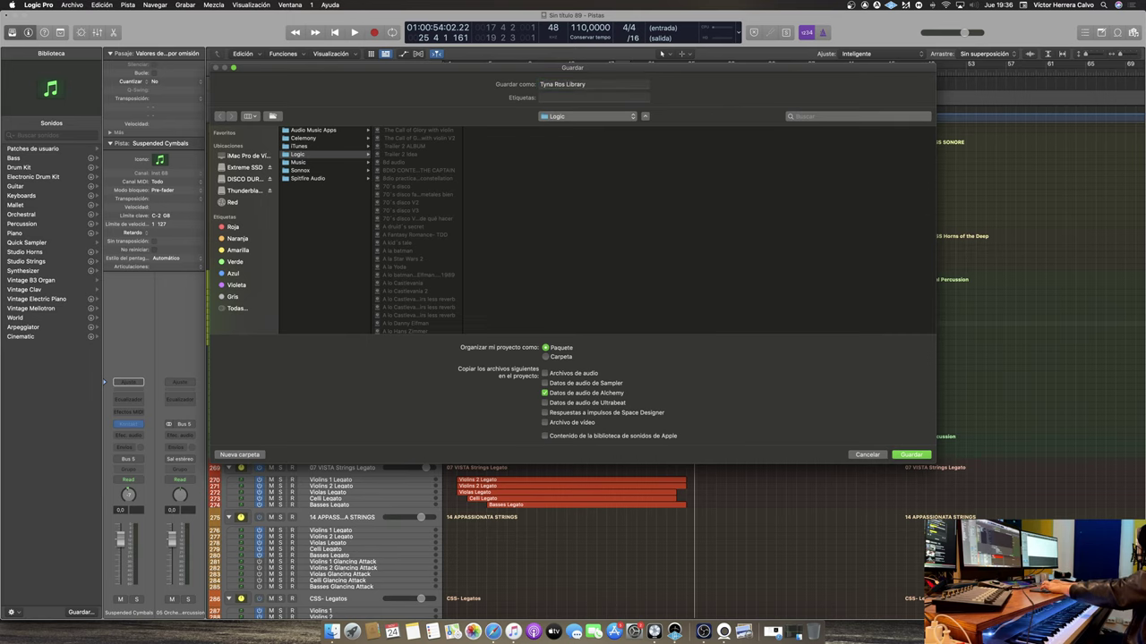
{"action": "key", "text": "Return"}
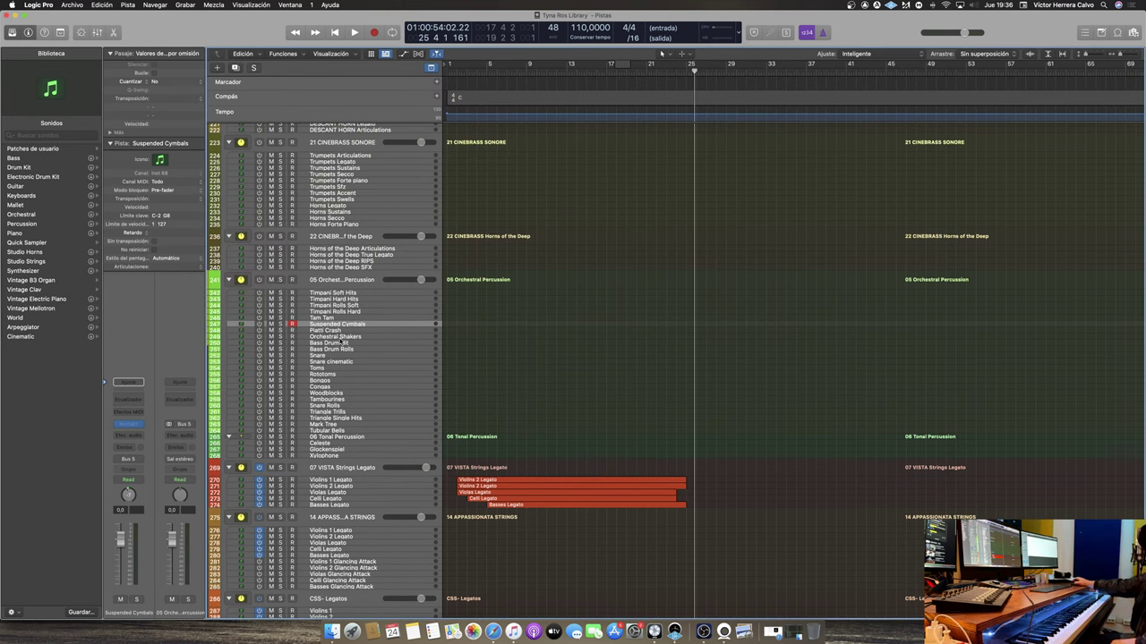
Enable the Suspended Cymbals, Piatti Crash, VSL Tuba Legato and CINEBRASS CORE Trombone True Legato Sustains MELOW tracks
{"action": "left_click", "coordinate": [260, 325]}
{"action": "left_click", "coordinate": [326, 329]}
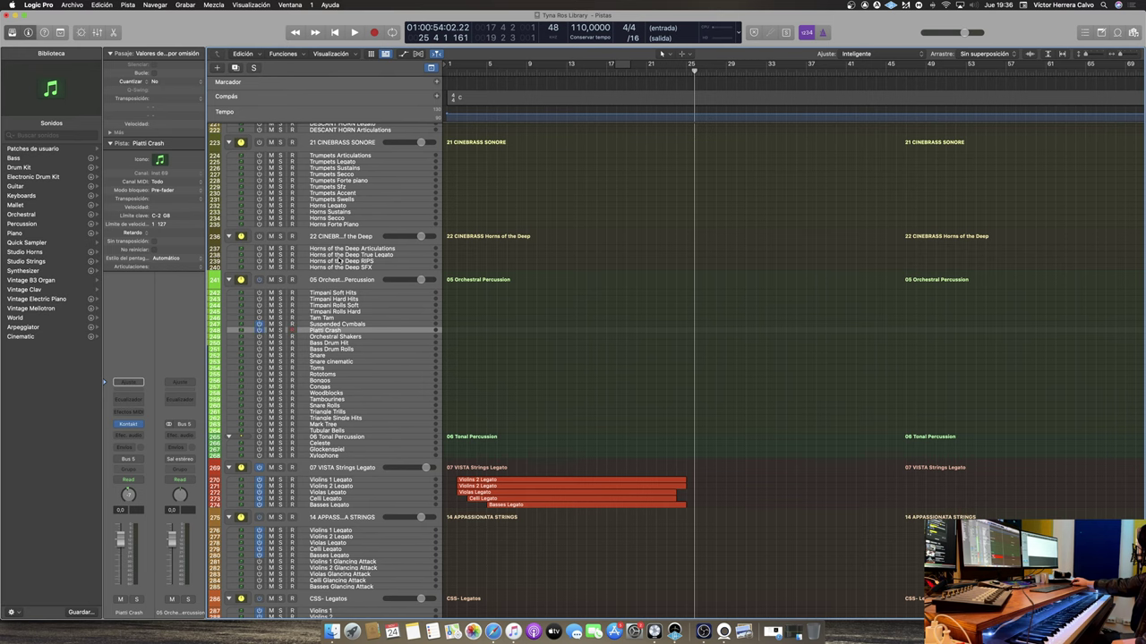
{"action": "scroll", "coordinate": [340, 261], "scroll_direction": "up", "scroll_amount": 10}
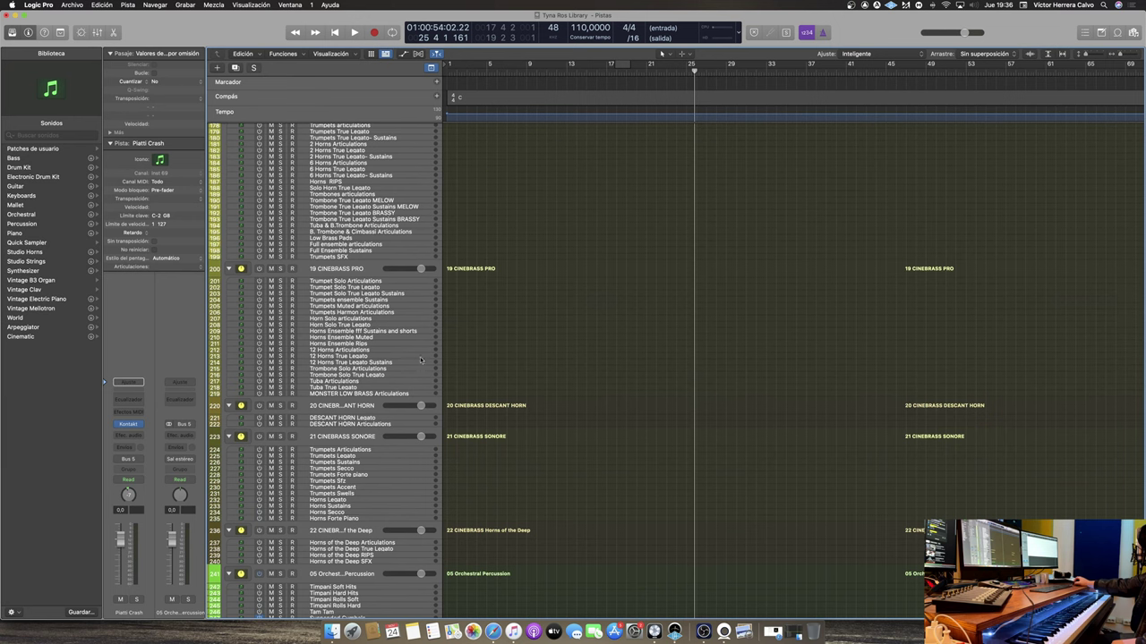
{"action": "scroll", "coordinate": [344, 405], "scroll_direction": "up", "scroll_amount": 10}
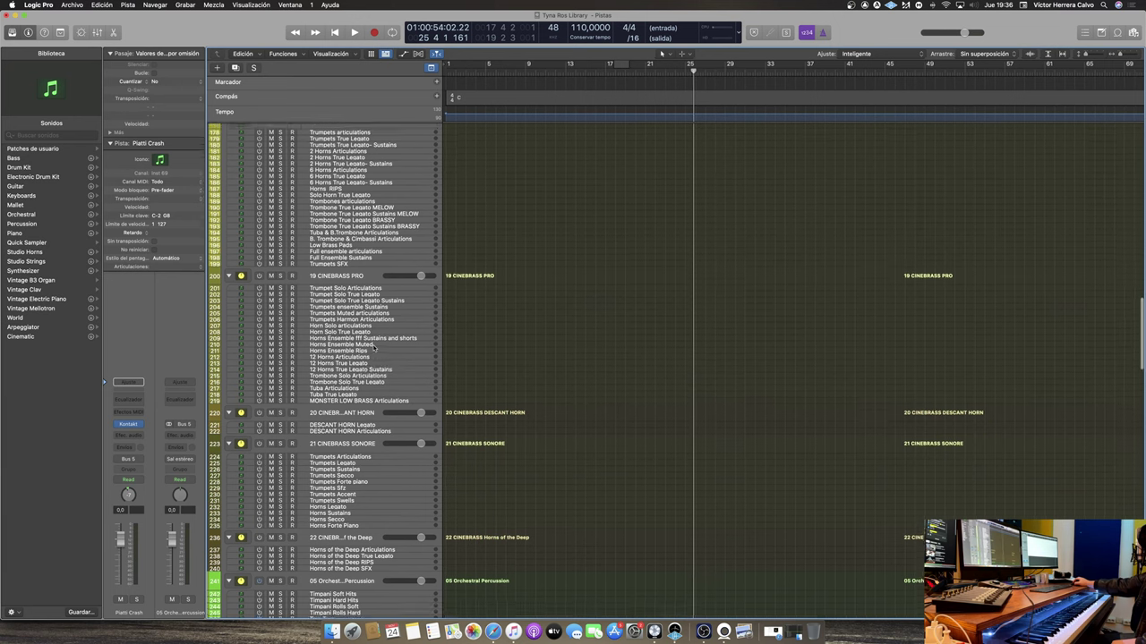
{"action": "left_click", "coordinate": [333, 405]}
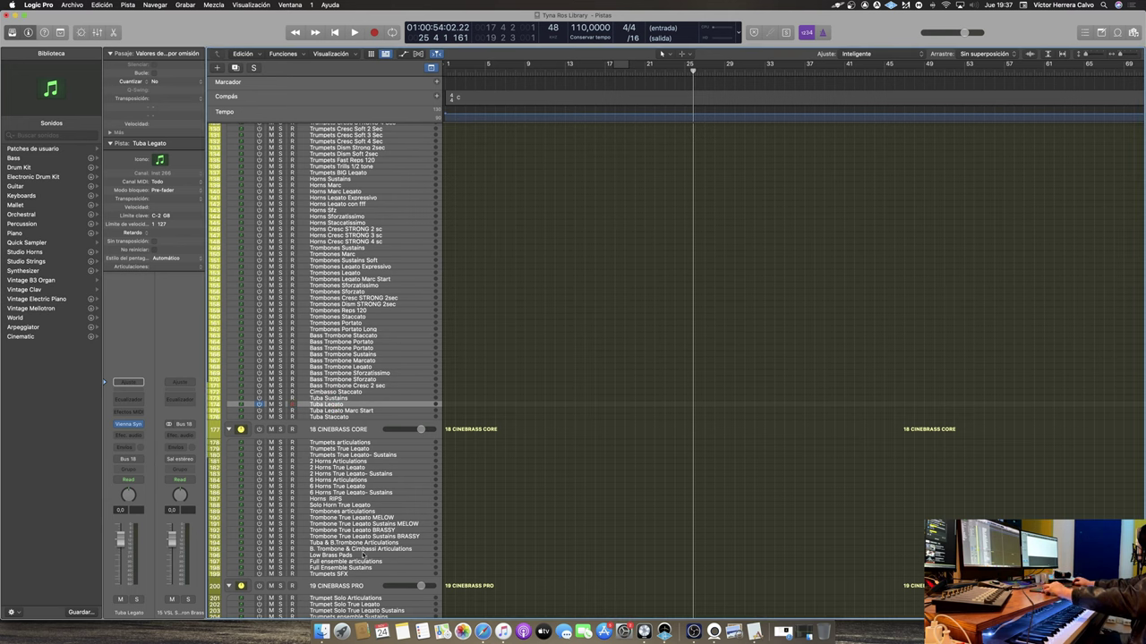
{"action": "left_click", "coordinate": [368, 524]}
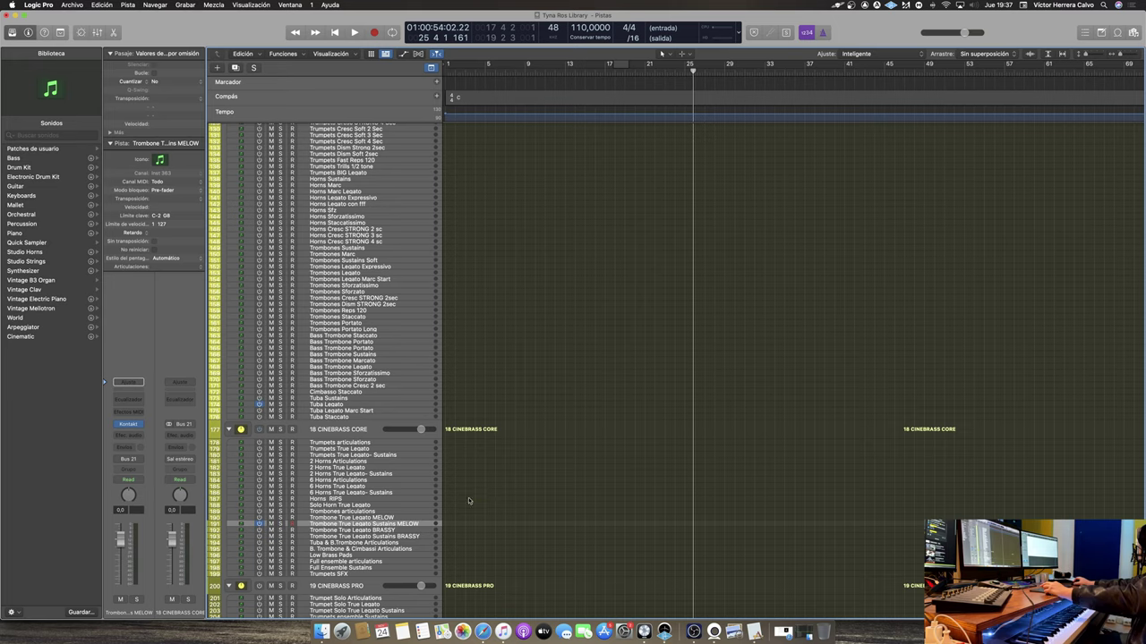
Enable the Timpani Rolls Soft track in the 05 Orchestral Percussion group
{"action": "scroll", "coordinate": [461, 503], "scroll_direction": "down", "scroll_amount": 10}
{"action": "scroll", "coordinate": [447, 497], "scroll_direction": "down", "scroll_amount": 6}
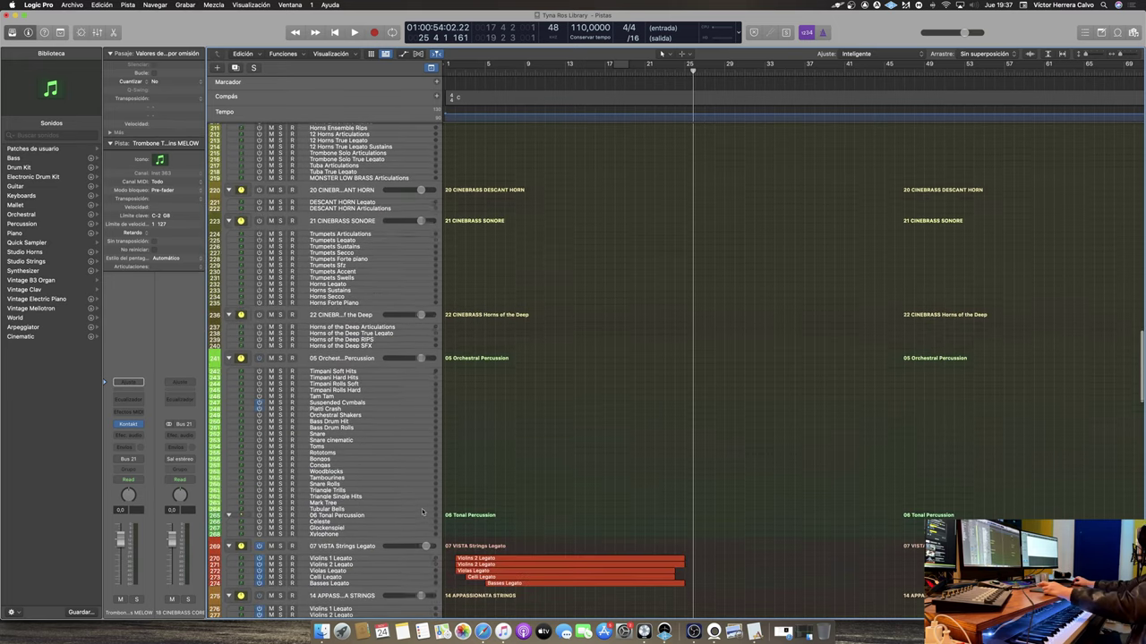
{"action": "left_click", "coordinate": [334, 408]}
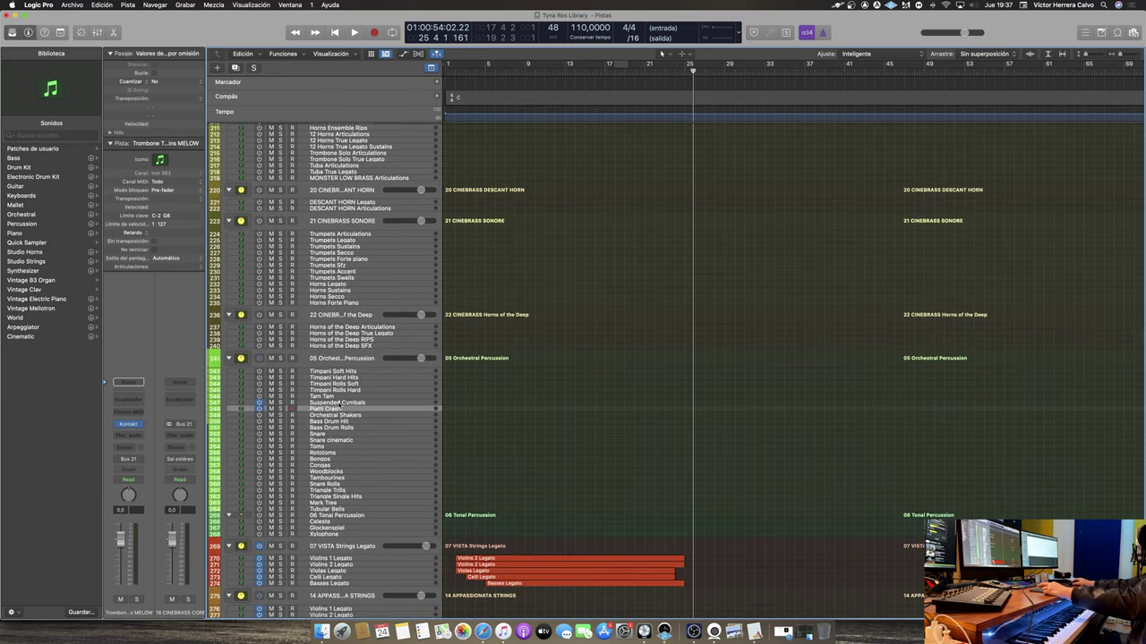
{"action": "left_click", "coordinate": [258, 385]}
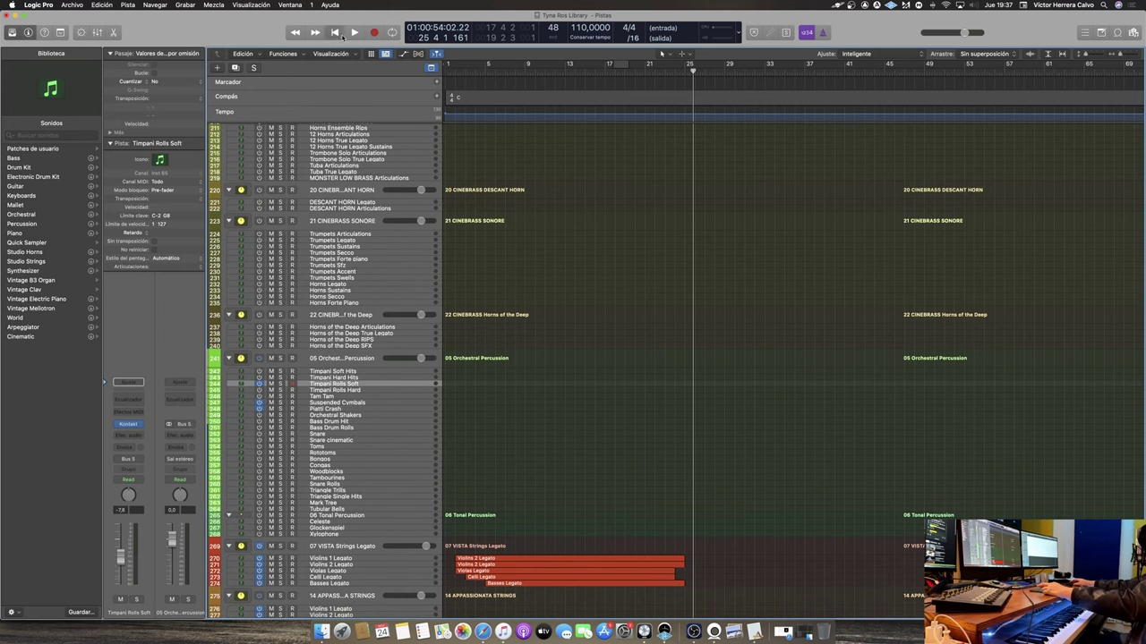
Return the playhead to bar 1 and start playback with the string groups in view
{"action": "left_click", "coordinate": [337, 33]}
{"action": "scroll", "coordinate": [376, 376], "scroll_direction": "down", "scroll_amount": 6}
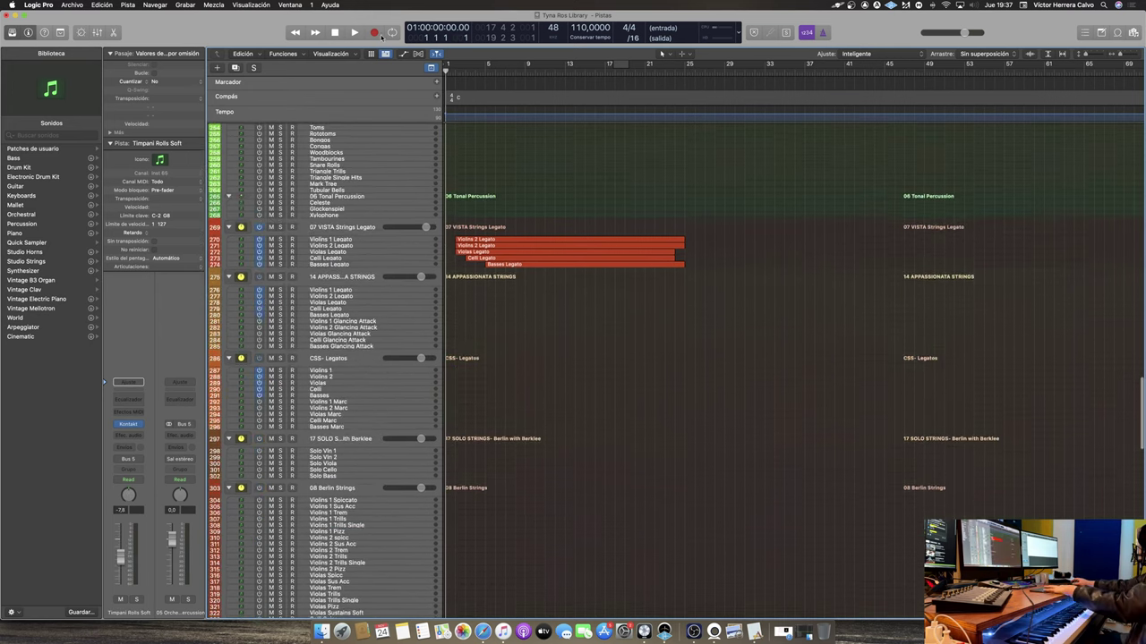
{"action": "scroll", "coordinate": [588, 279], "scroll_direction": "up", "scroll_amount": 1}
{"action": "key", "text": "space"}
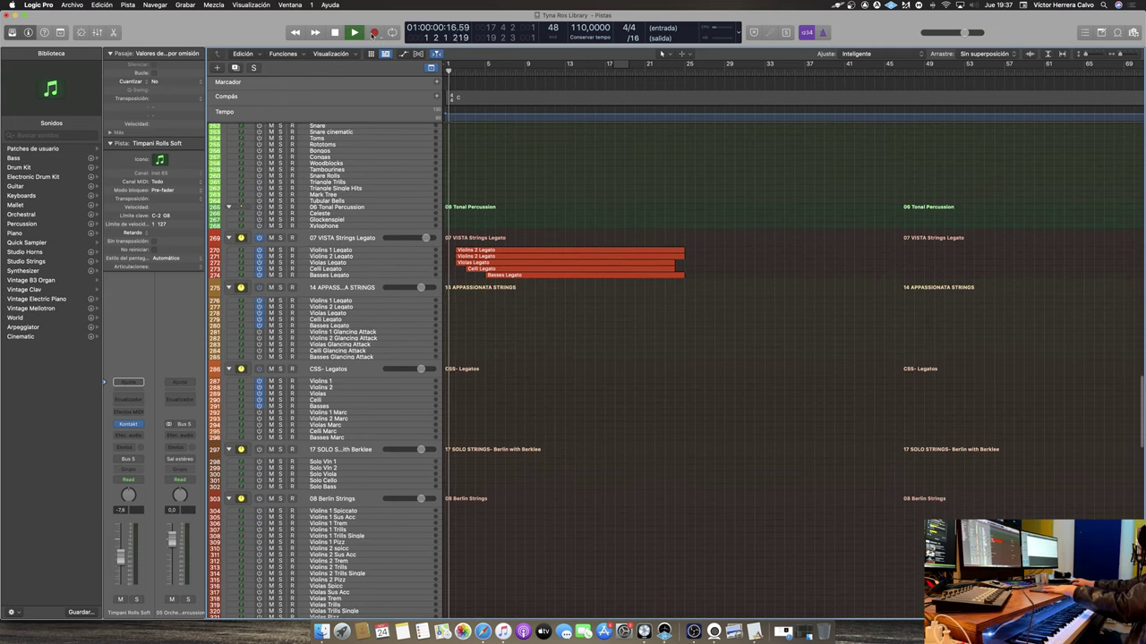
Record a part on the Timpani Rolls Soft track, ending the take in bar 12
{"action": "left_click", "coordinate": [373, 33]}
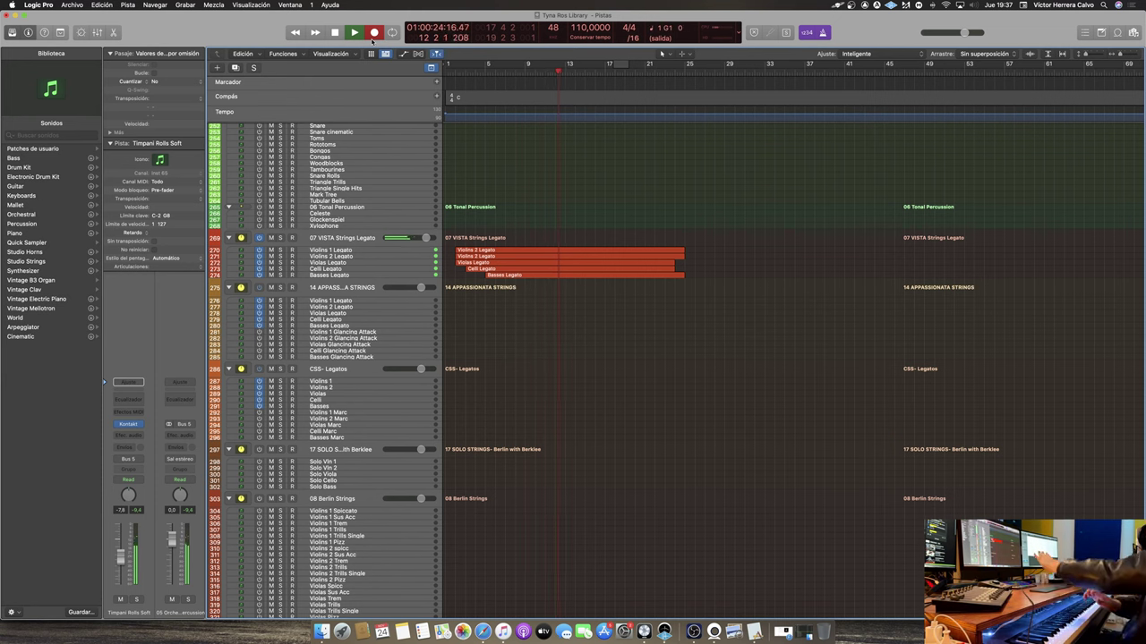
{"action": "key", "text": "space"}
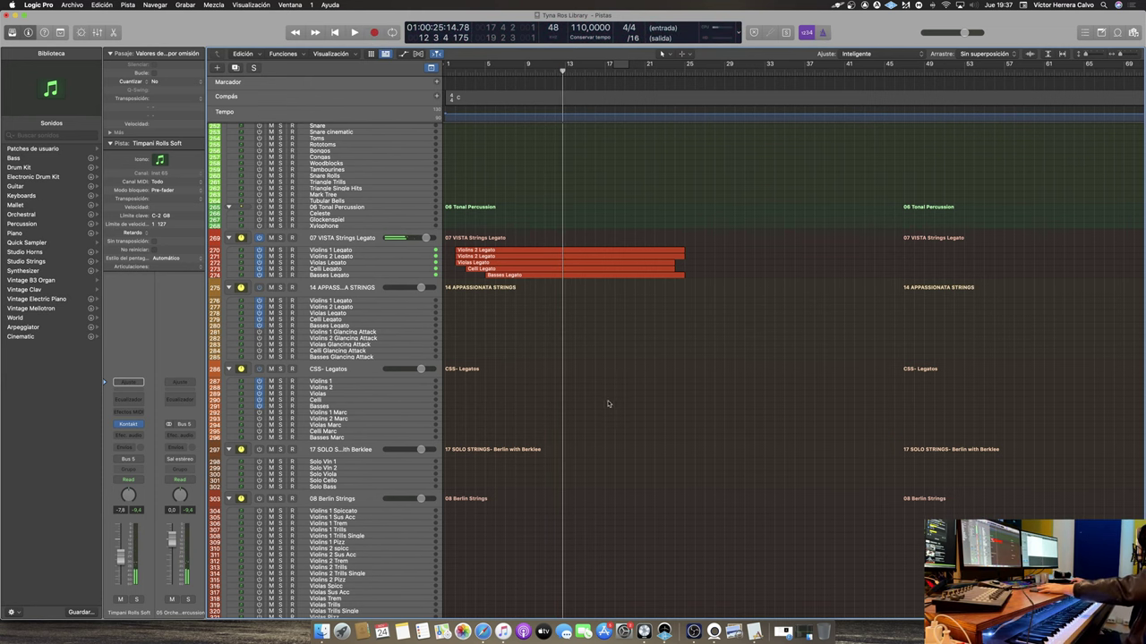
Record a take on the Suspended Cymbals track with the playhead placed at bar 9, stopping it in bar 13
{"action": "scroll", "coordinate": [430, 430], "scroll_direction": "up", "scroll_amount": 10}
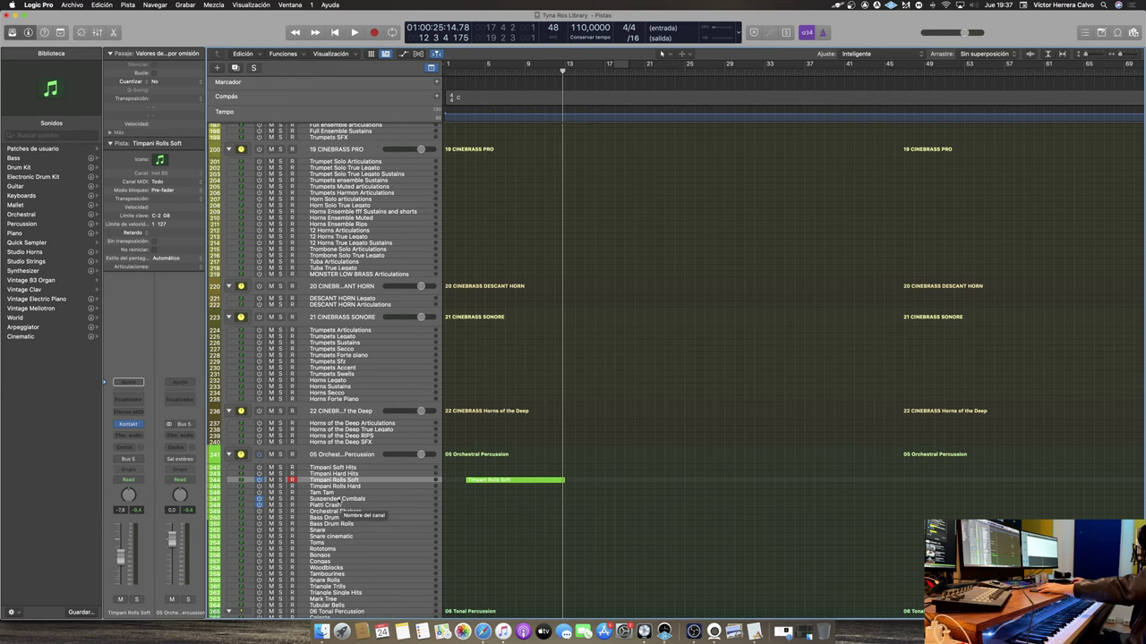
{"action": "left_click", "coordinate": [340, 498]}
{"action": "left_click", "coordinate": [338, 35]}
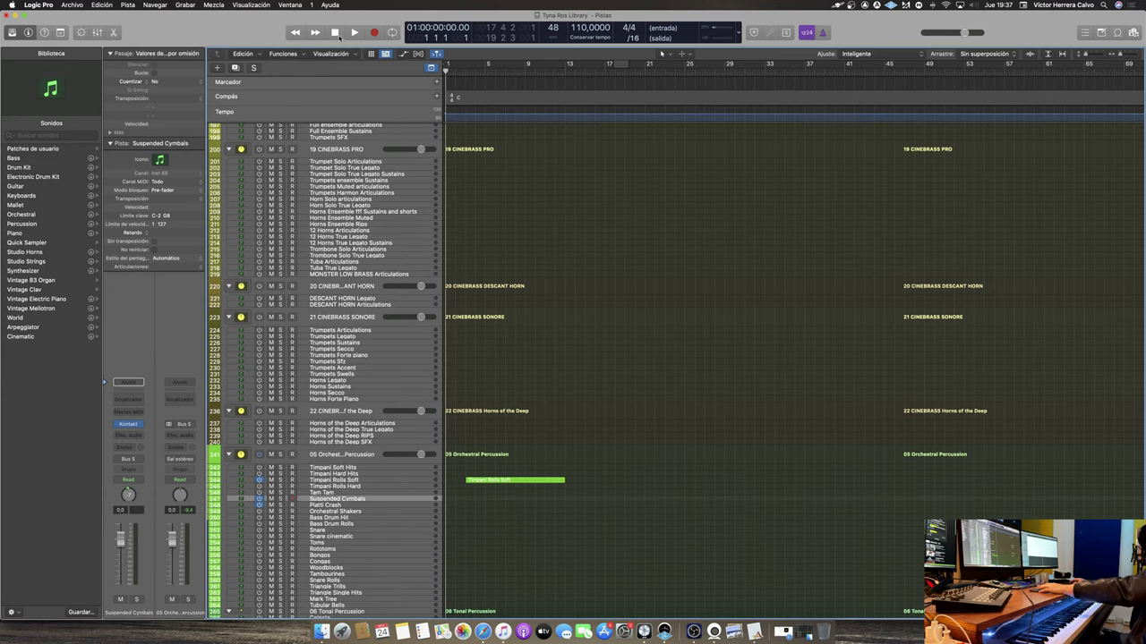
{"action": "scroll", "coordinate": [573, 355], "scroll_direction": "down", "scroll_amount": 15}
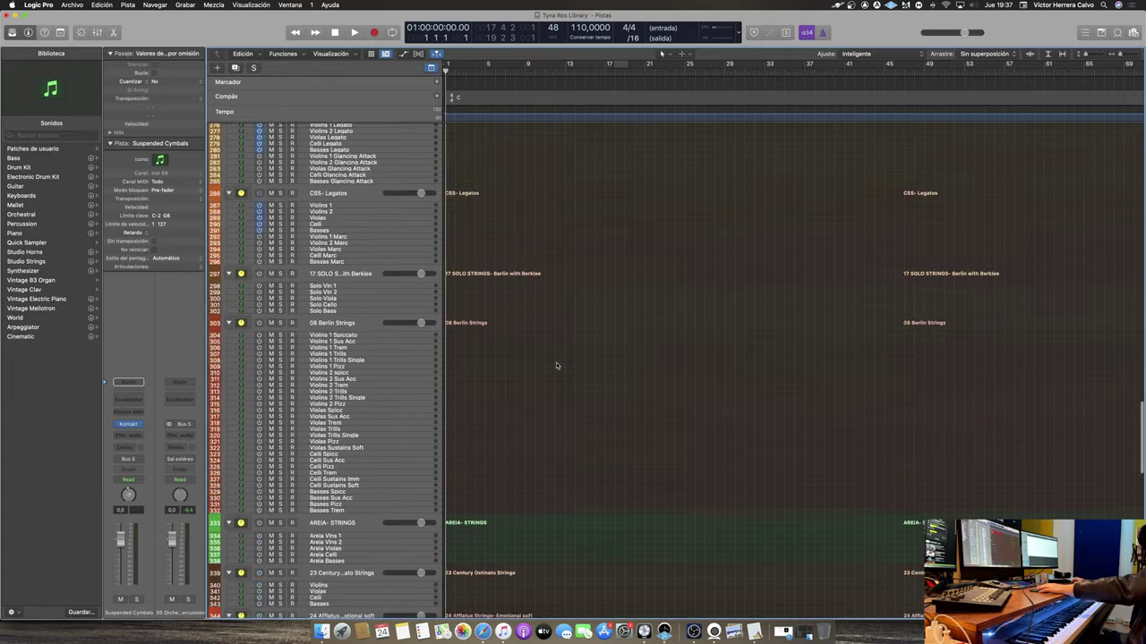
{"action": "scroll", "coordinate": [554, 363], "scroll_direction": "down", "scroll_amount": 20}
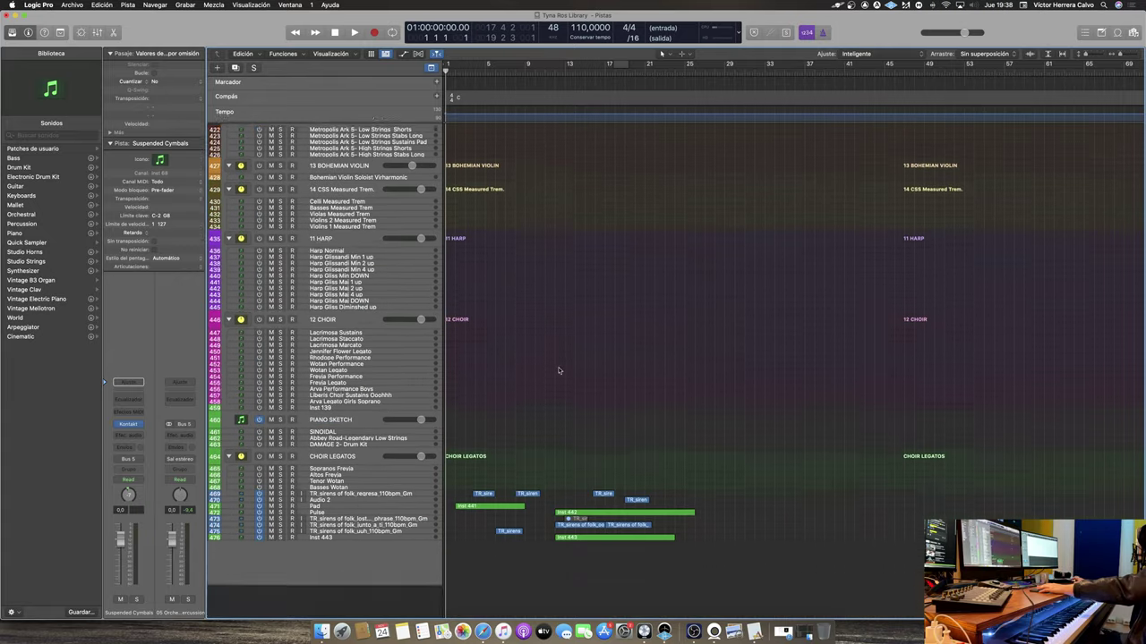
{"action": "left_click", "coordinate": [556, 65]}
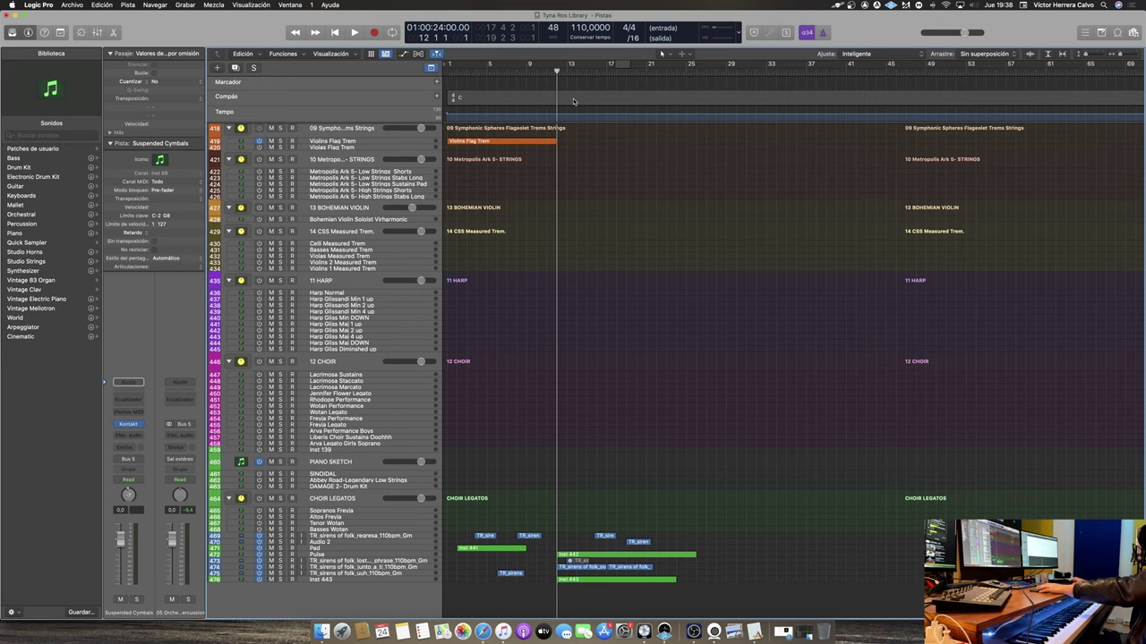
{"action": "left_click", "coordinate": [527, 65]}
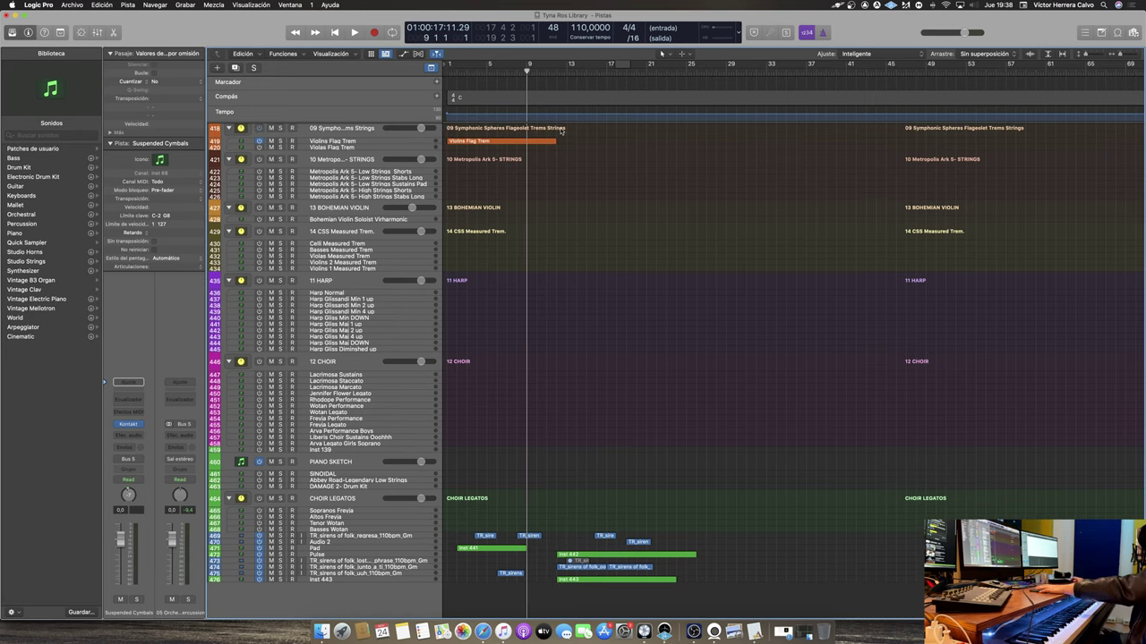
{"action": "left_click", "coordinate": [373, 33]}
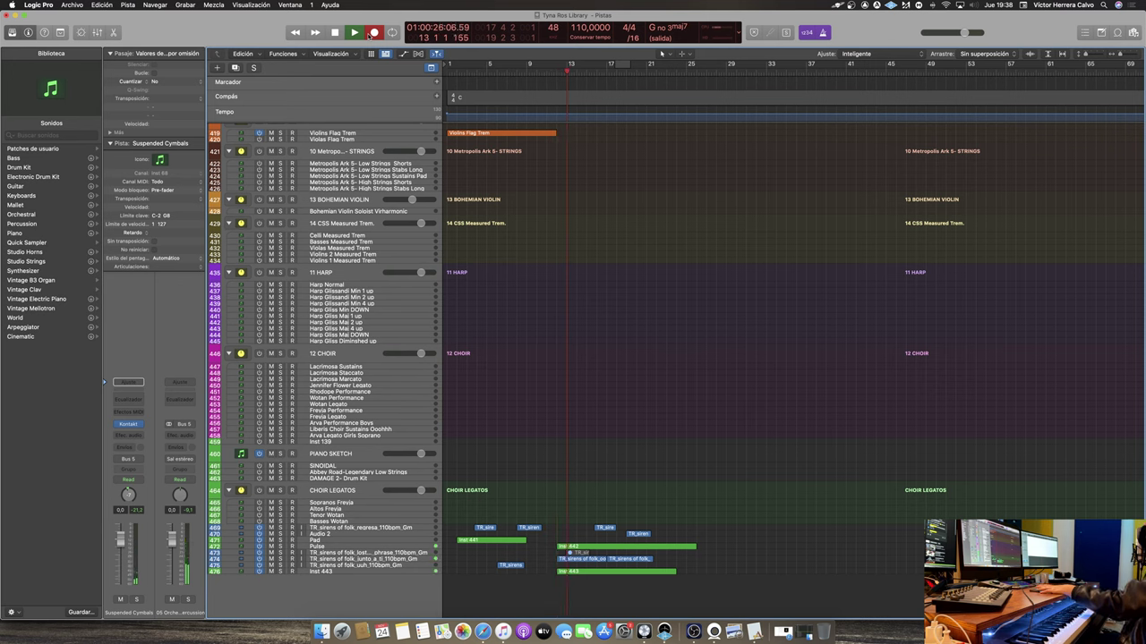
{"action": "key", "text": "space"}
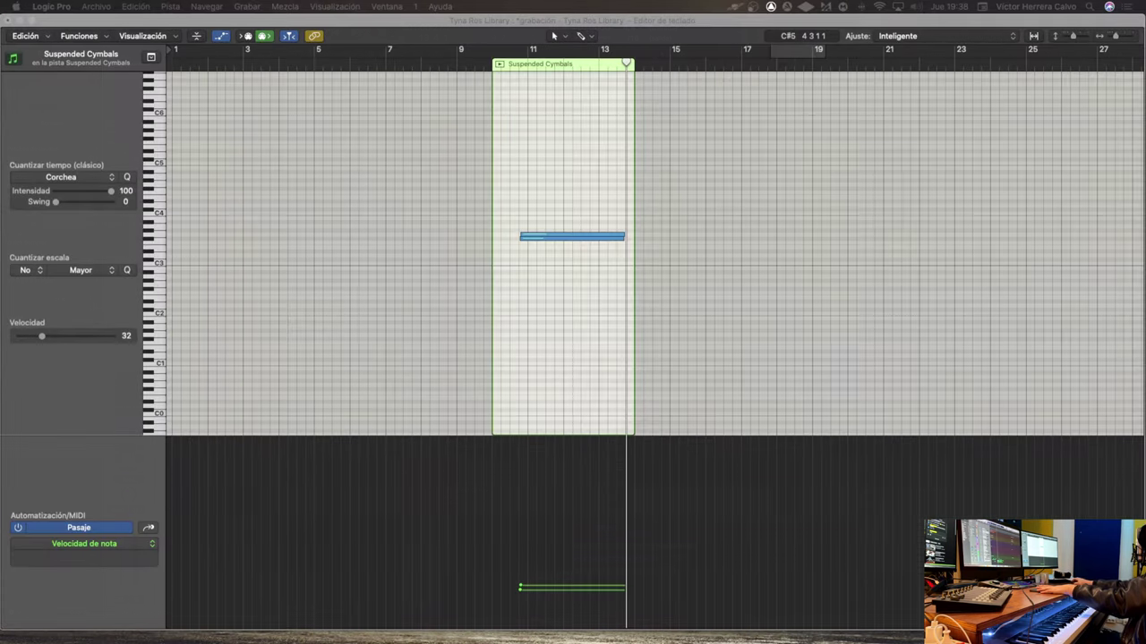
Shift the start of the lower suspended cymbal note slightly earlier, just ahead of bar 11
{"action": "left_click_drag", "start_coordinate": [504, 216], "coordinate": [530, 239]}
{"action": "left_click", "coordinate": [521, 255]}
{"action": "left_click", "coordinate": [519, 248], "text": "ctrl+alt"}
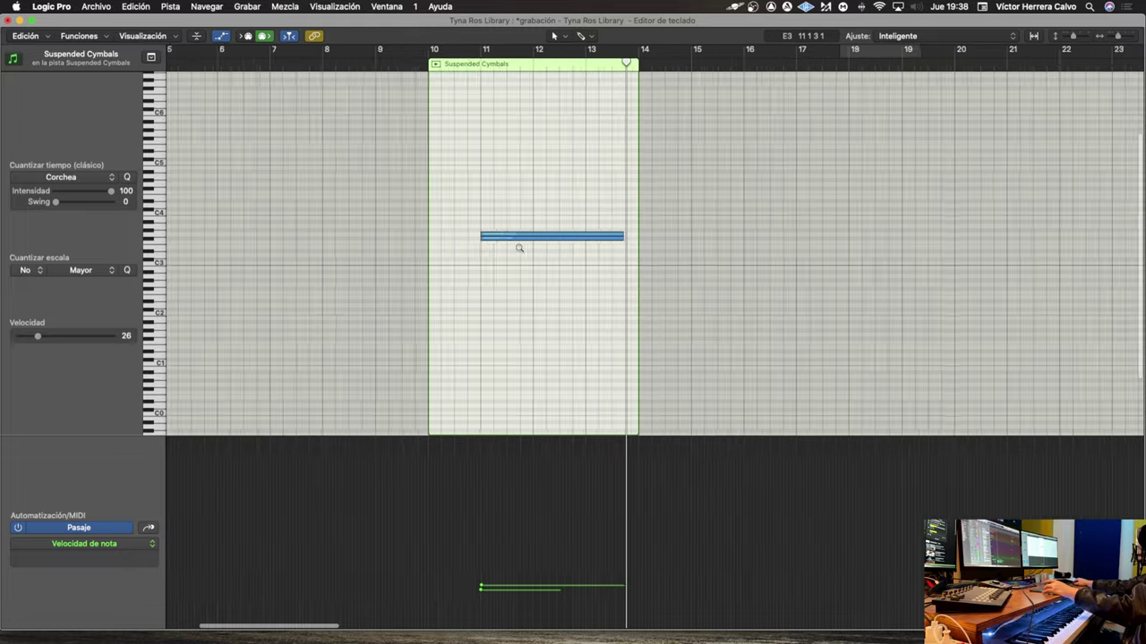
{"action": "key", "text": "super+Right"}
{"action": "left_click_drag", "start_coordinate": [270, 237], "coordinate": [265, 240]}
{"action": "left_click", "coordinate": [345, 345]}
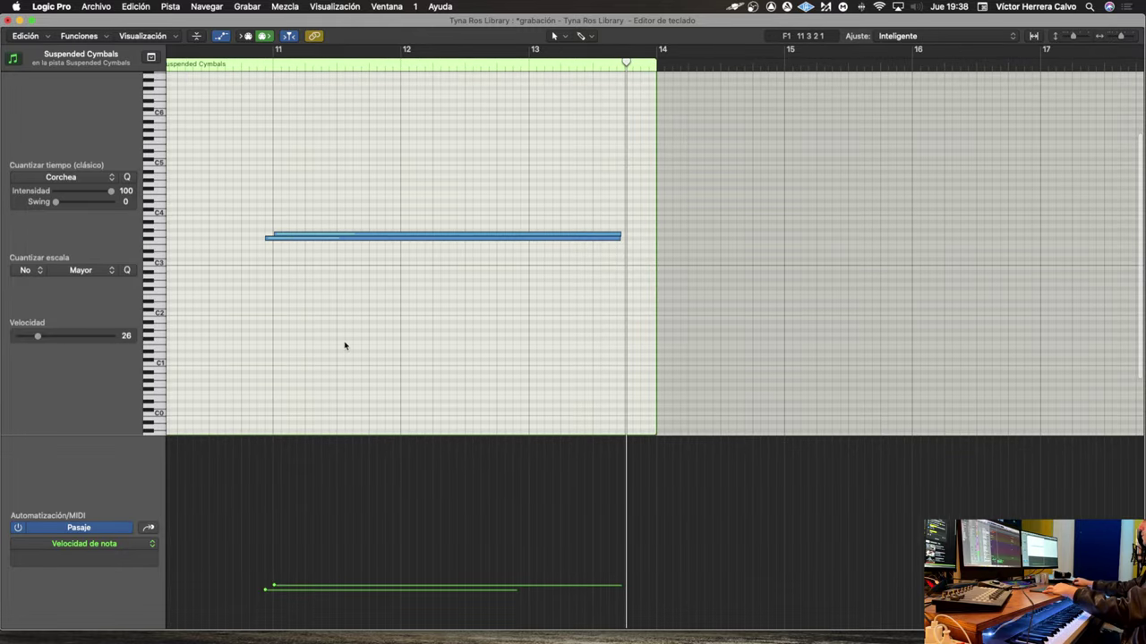
Play the passage back from about bar 10 to listen to the suspended cymbal part
{"action": "left_click", "coordinate": [214, 68]}
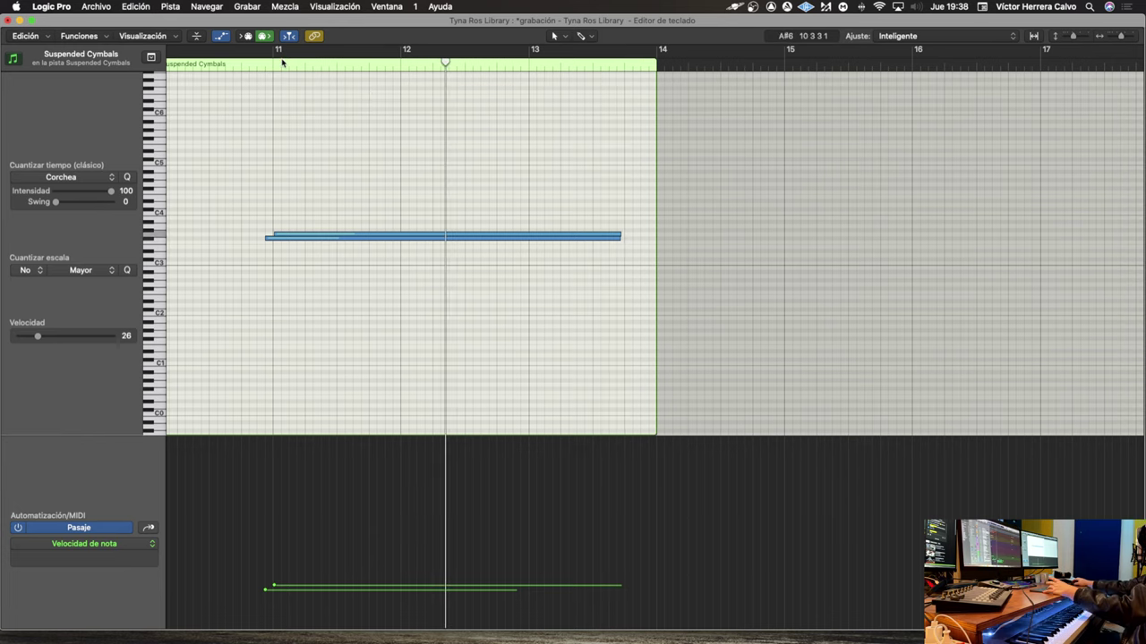
{"action": "scroll", "coordinate": [283, 67], "scroll_direction": "down", "scroll_amount": 6}
{"action": "scroll", "coordinate": [288, 81], "scroll_direction": "down", "scroll_amount": 2}
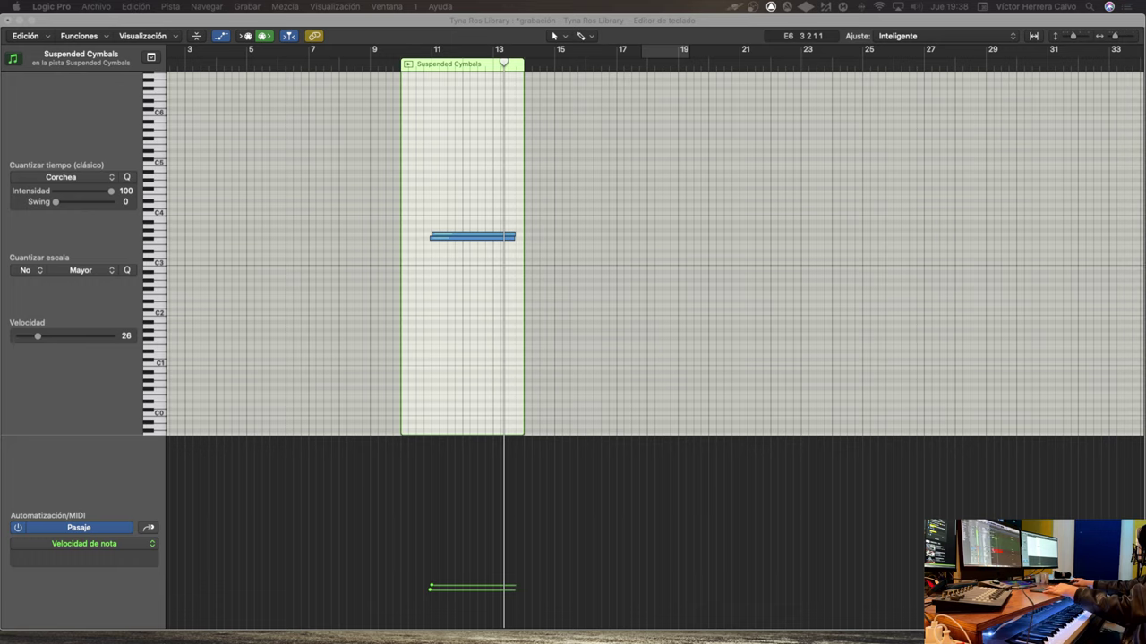
{"action": "key", "text": "space"}
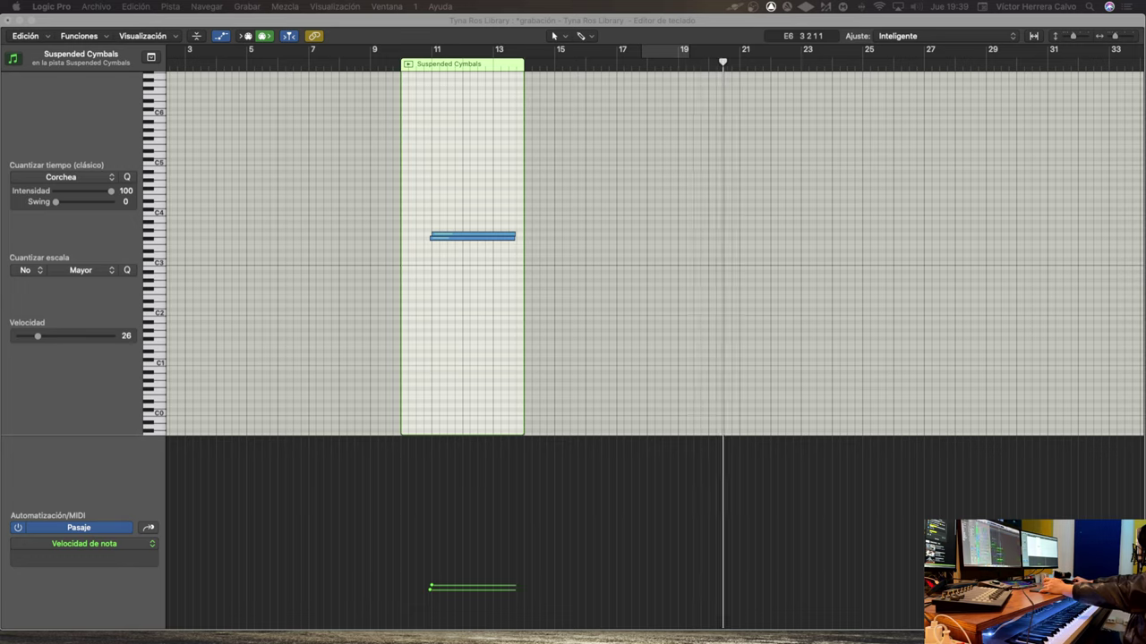
Undo the last edit, and close the piano roll editor after playing the passage
{"action": "key", "text": "super+z"}
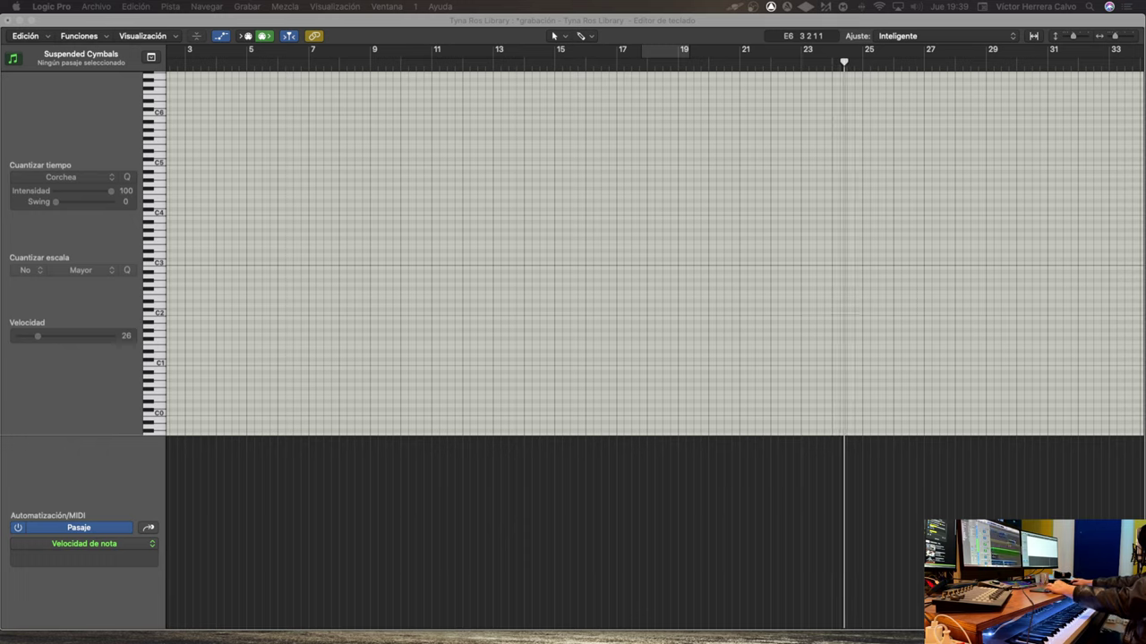
{"action": "key", "text": "space"}
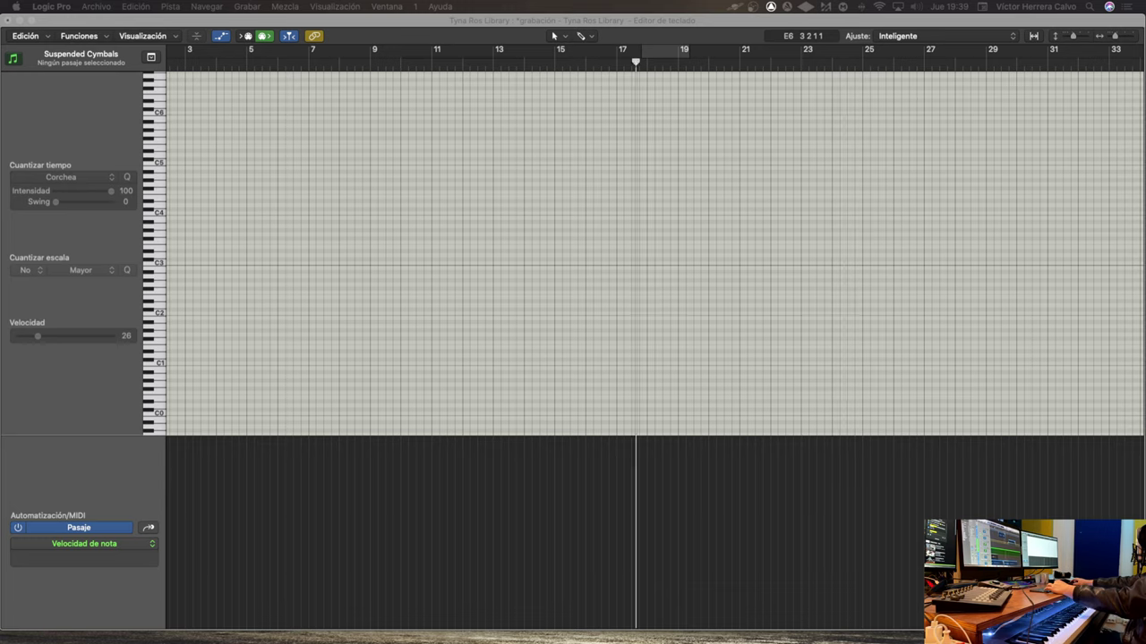
{"action": "key", "text": "space"}
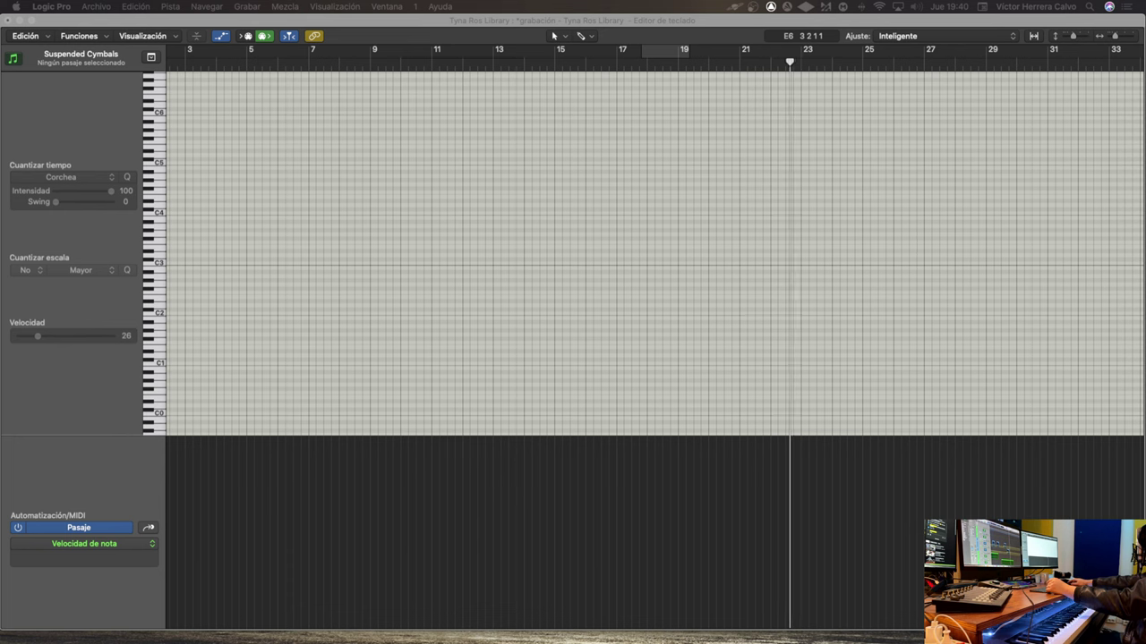
{"action": "key", "text": "super+w"}
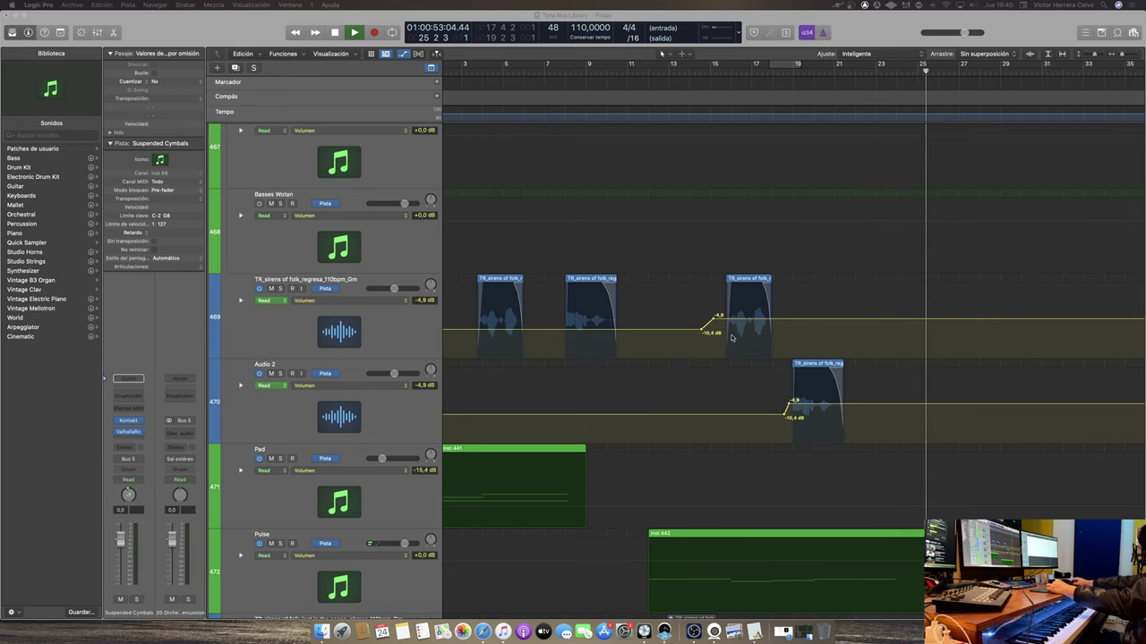
Play the arrangement from near bar 1 through bar 23 while reviewing the vocal, pad and pulse tracks
{"action": "scroll", "coordinate": [690, 333], "scroll_direction": "left", "scroll_amount": 3}
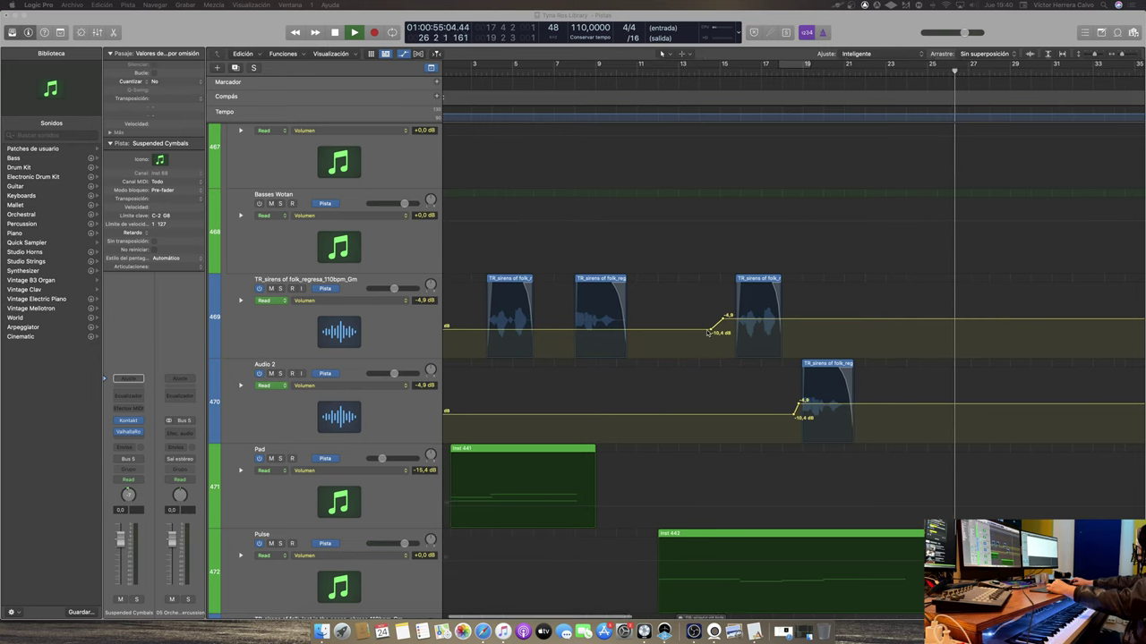
{"action": "left_click", "coordinate": [464, 67]}
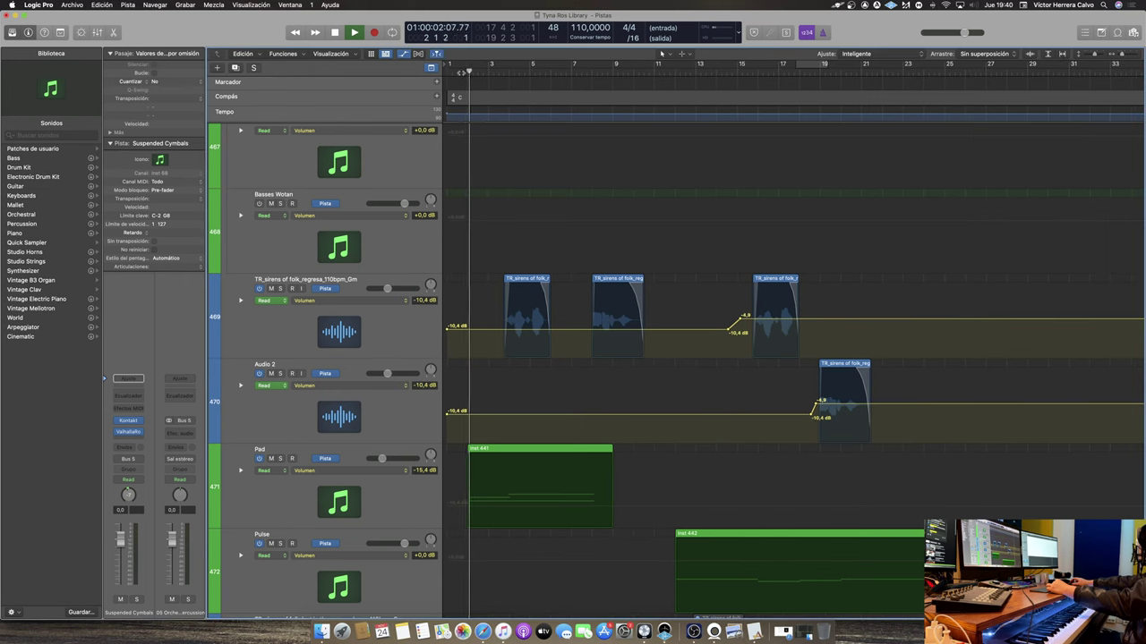
{"action": "left_click", "coordinate": [458, 67]}
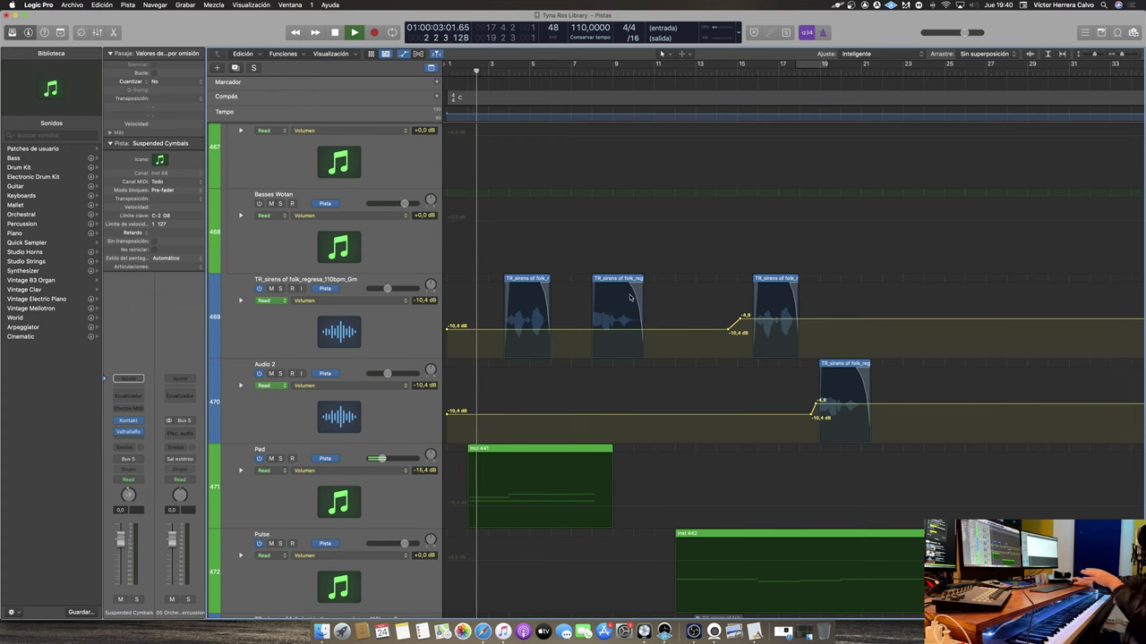
{"action": "scroll", "coordinate": [707, 384], "scroll_direction": "down", "scroll_amount": 5}
{"action": "scroll", "coordinate": [707, 384], "scroll_direction": "down", "scroll_amount": 2}
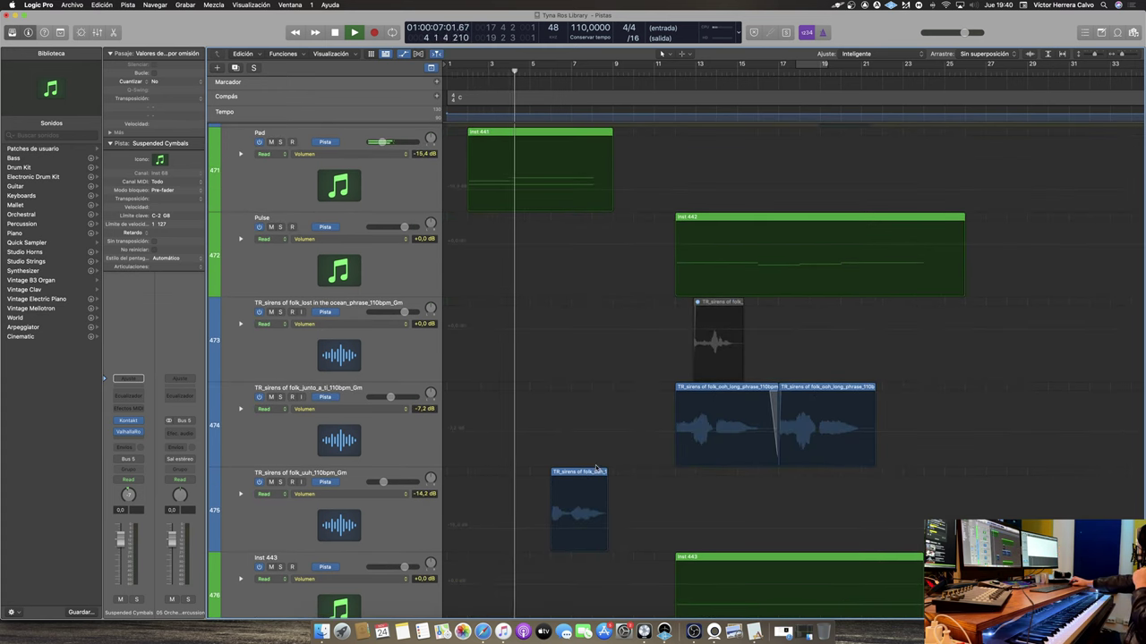
{"action": "scroll", "coordinate": [558, 369], "scroll_direction": "up", "scroll_amount": 7}
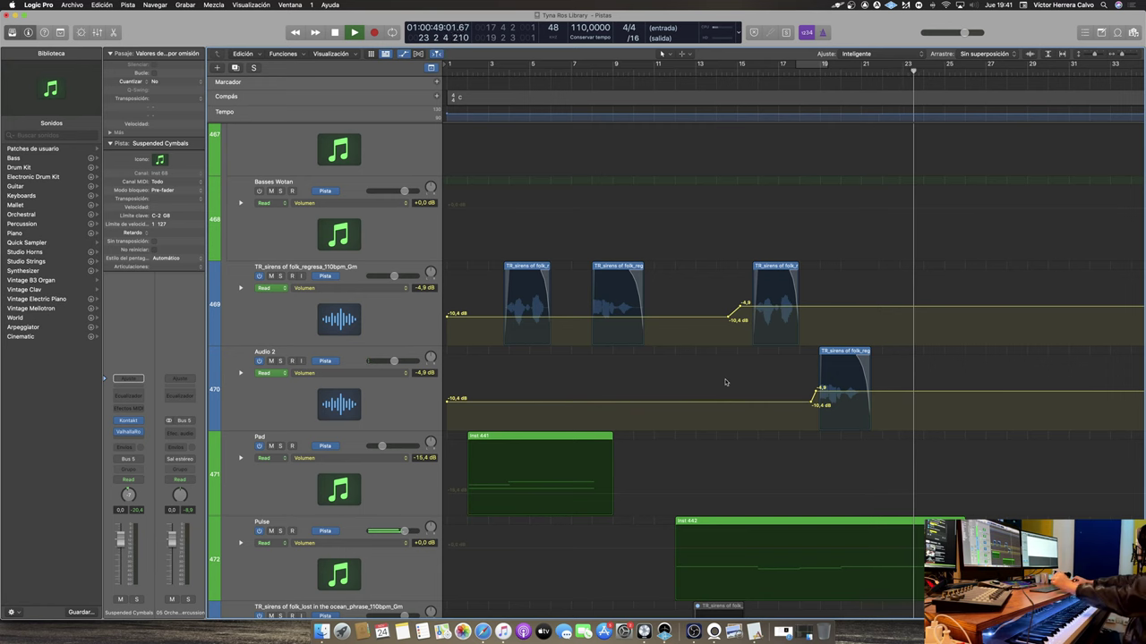
{"action": "key", "text": "space"}
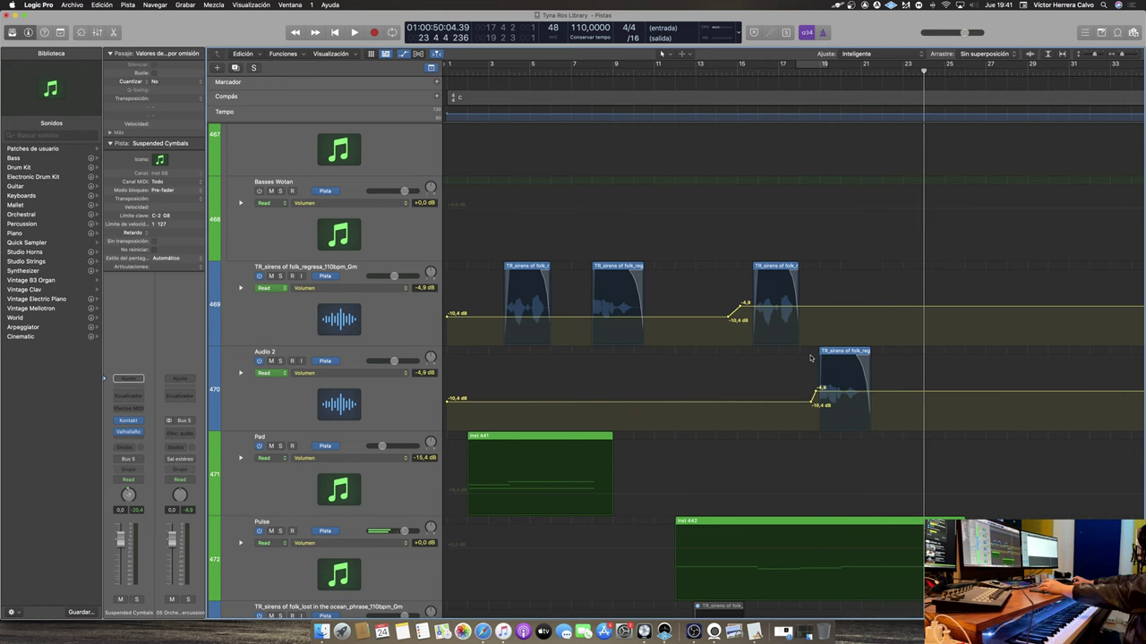
Hide the track automation and play the opening bars of the arrangement from the start
{"action": "key", "text": "a"}
{"action": "scroll", "coordinate": [830, 345], "scroll_direction": "down", "scroll_amount": 5}
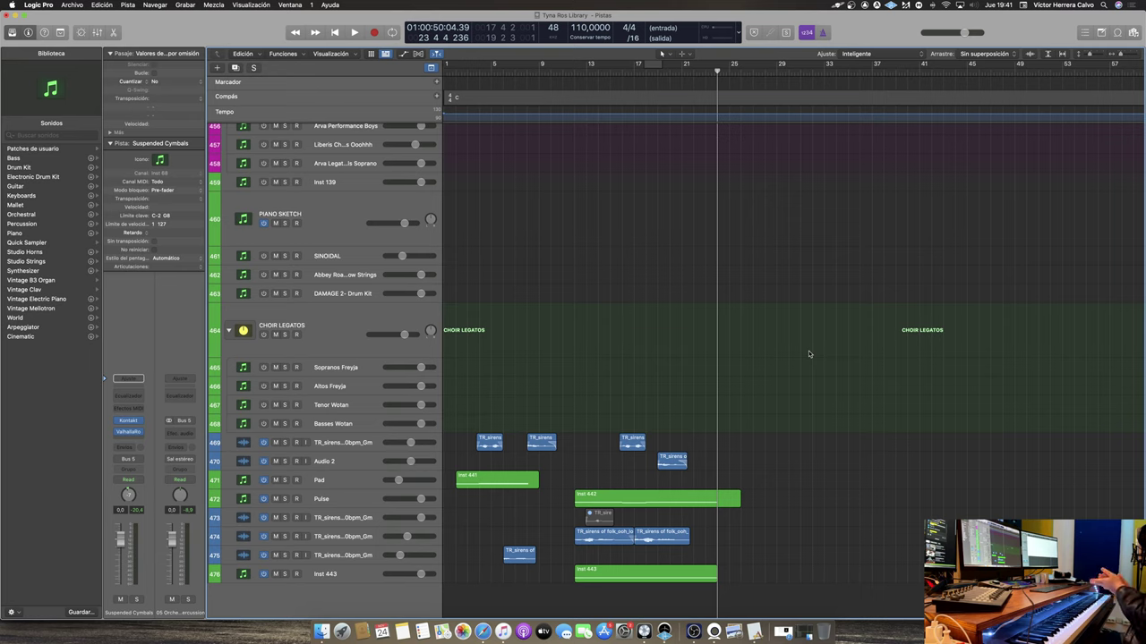
{"action": "key", "text": "Return"}
{"action": "key", "text": "space"}
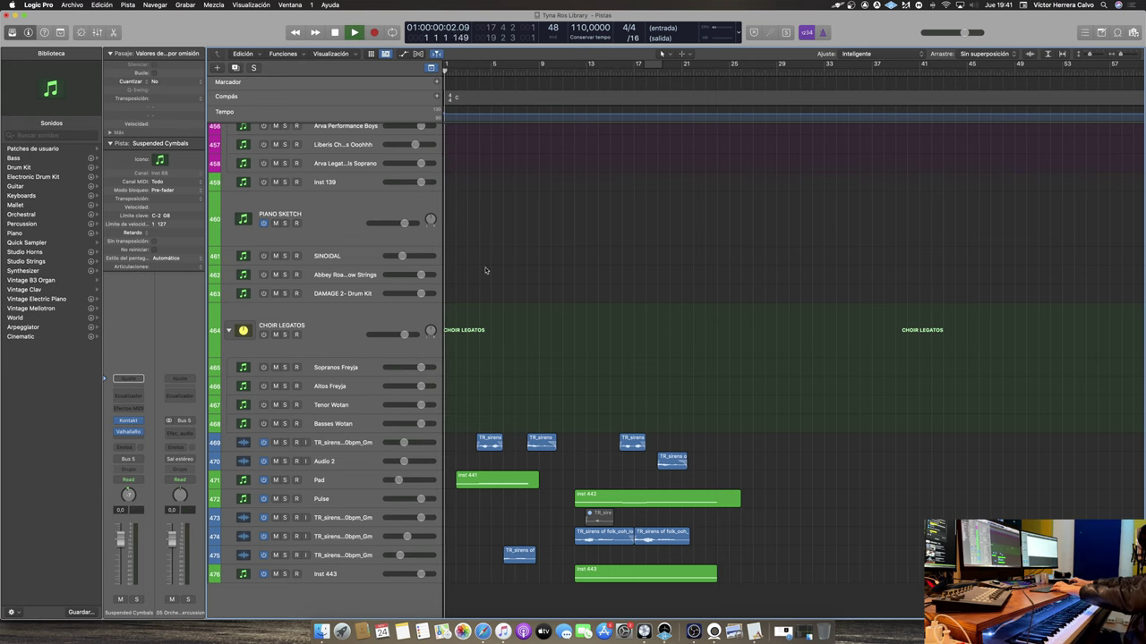
{"action": "scroll", "coordinate": [562, 404], "scroll_direction": "down", "scroll_amount": 1}
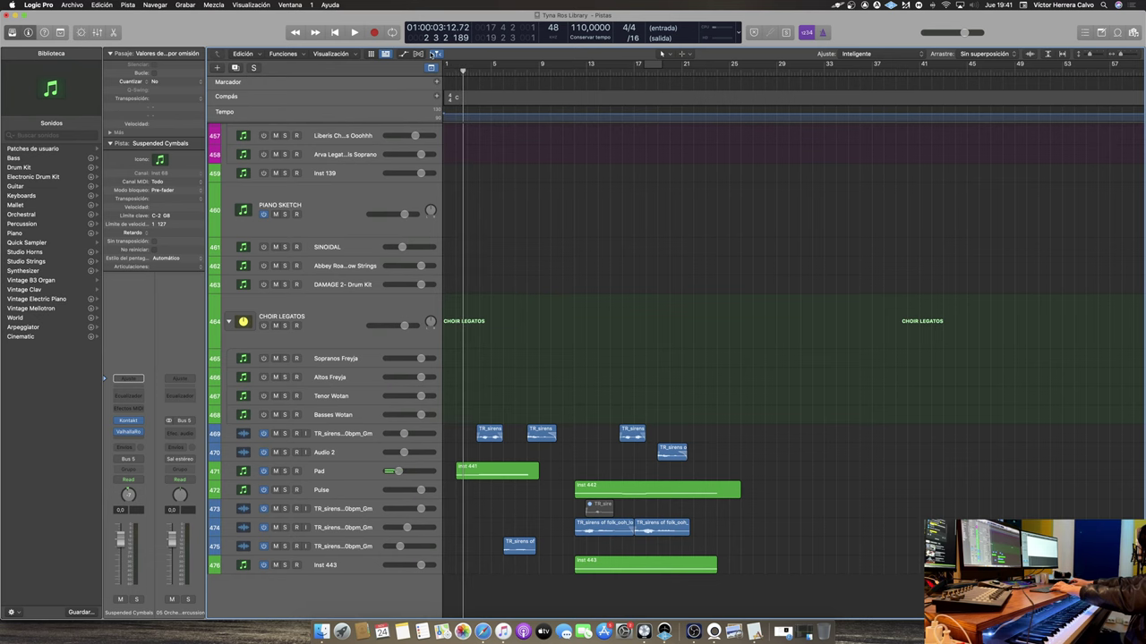
{"action": "key", "text": "space"}
Reduce the track heights and select the Horns Sustains track in the 21 CINEBRASS SONORE stack
{"action": "scroll", "coordinate": [569, 251], "scroll_direction": "up", "scroll_amount": 20}
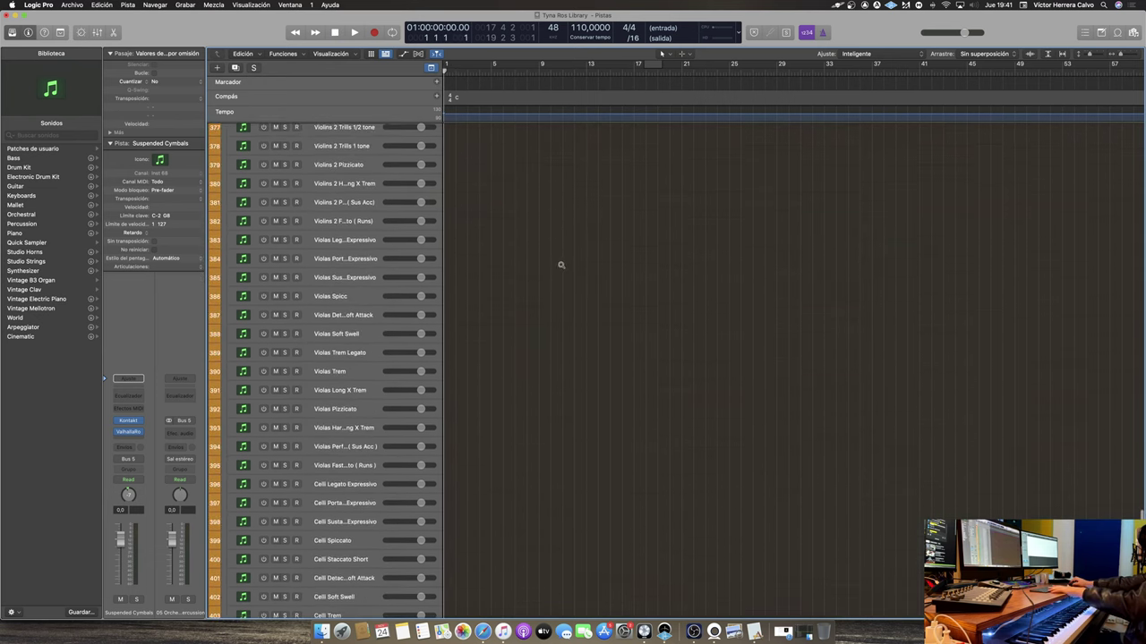
{"action": "key", "text": "super+Left"}
{"action": "key", "text": "super+Up"}
{"action": "key", "text": "super+Up"}
{"action": "scroll", "coordinate": [541, 276], "scroll_direction": "up", "scroll_amount": 5}
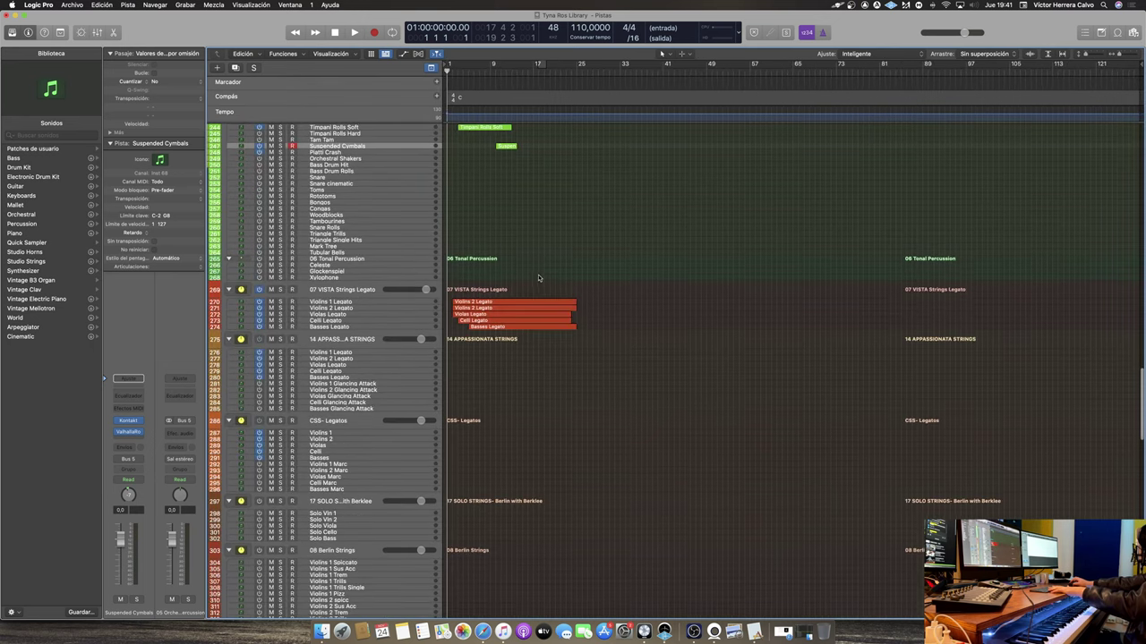
{"action": "scroll", "coordinate": [478, 293], "scroll_direction": "up", "scroll_amount": 10}
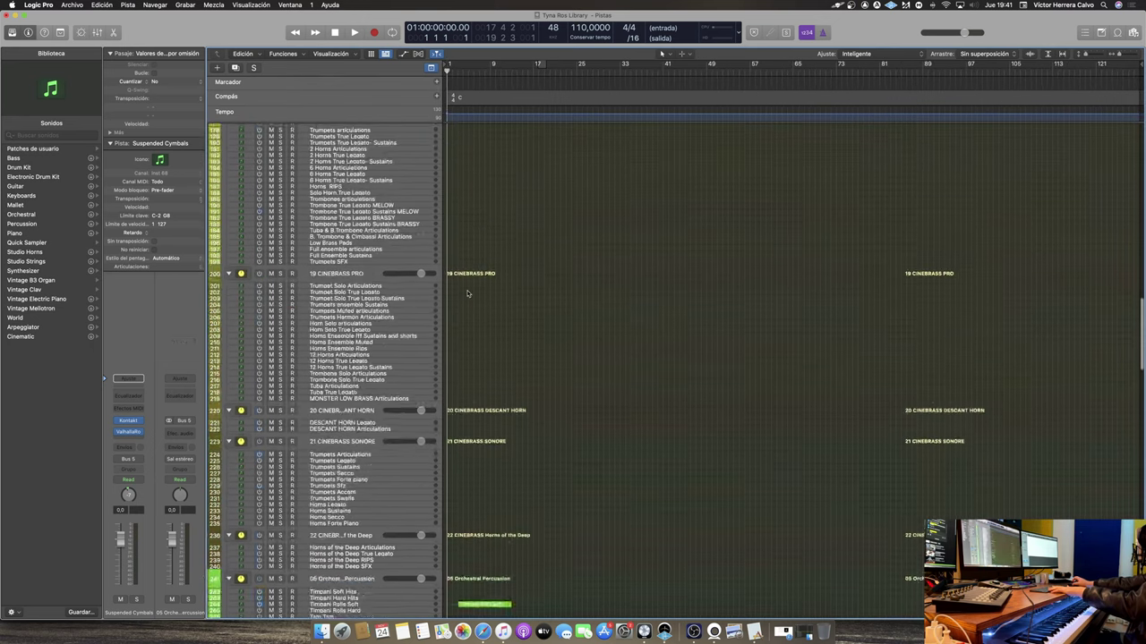
{"action": "scroll", "coordinate": [415, 534], "scroll_direction": "down", "scroll_amount": 3}
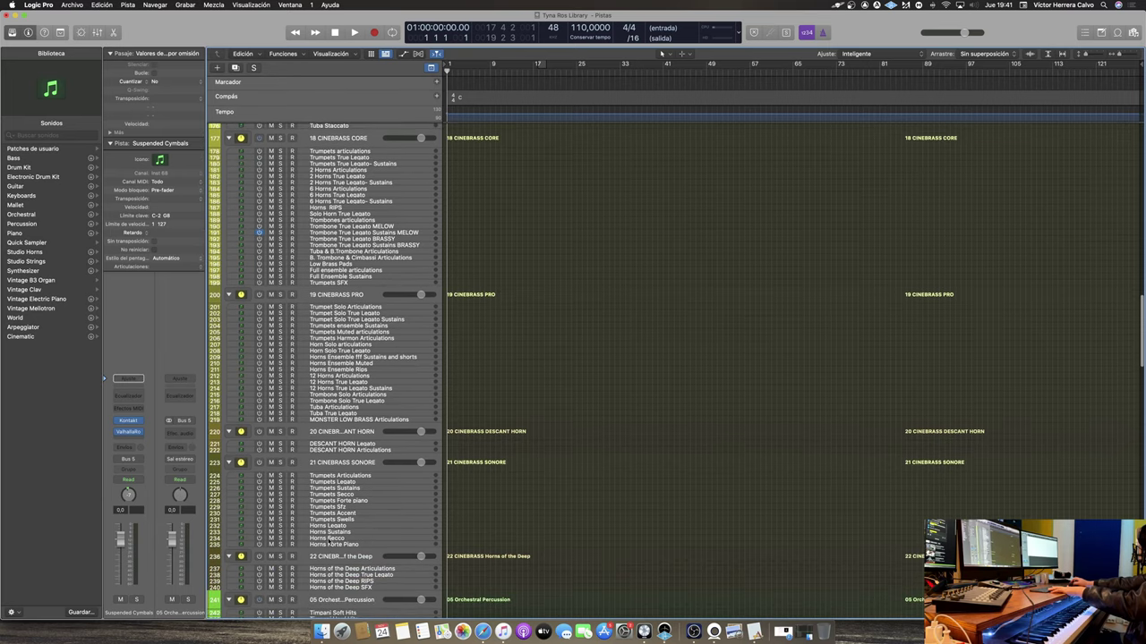
{"action": "left_click", "coordinate": [329, 533]}
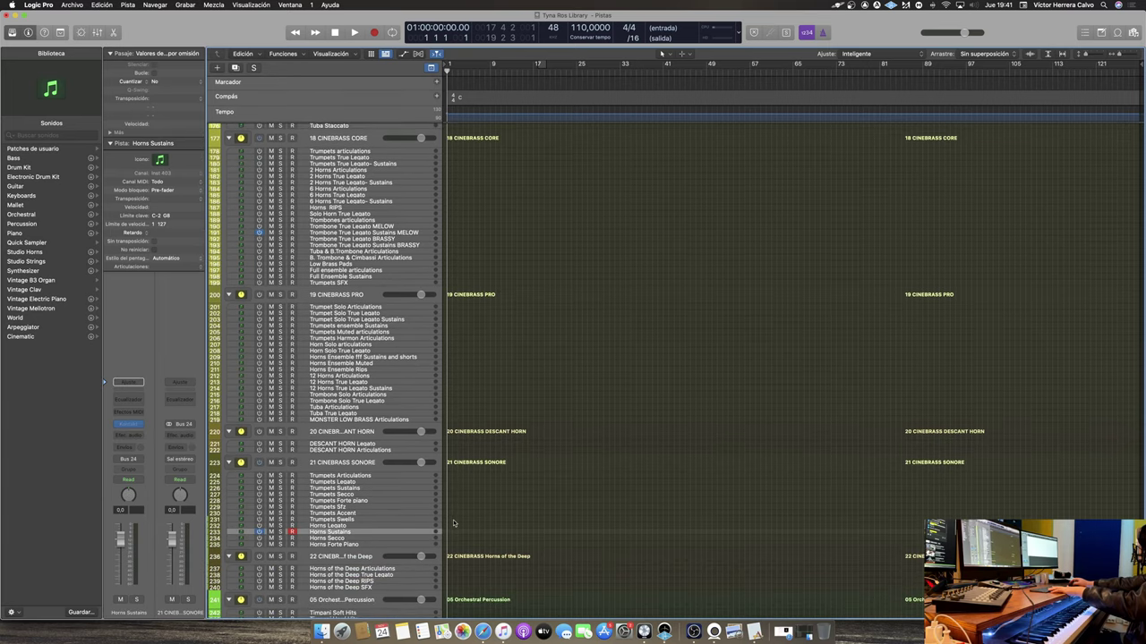
Record the Horns Sustains part from bar 1 to about bar 24, with the Ensemble Sustains region selected as reference
{"action": "scroll", "coordinate": [785, 505], "scroll_direction": "down", "scroll_amount": 20}
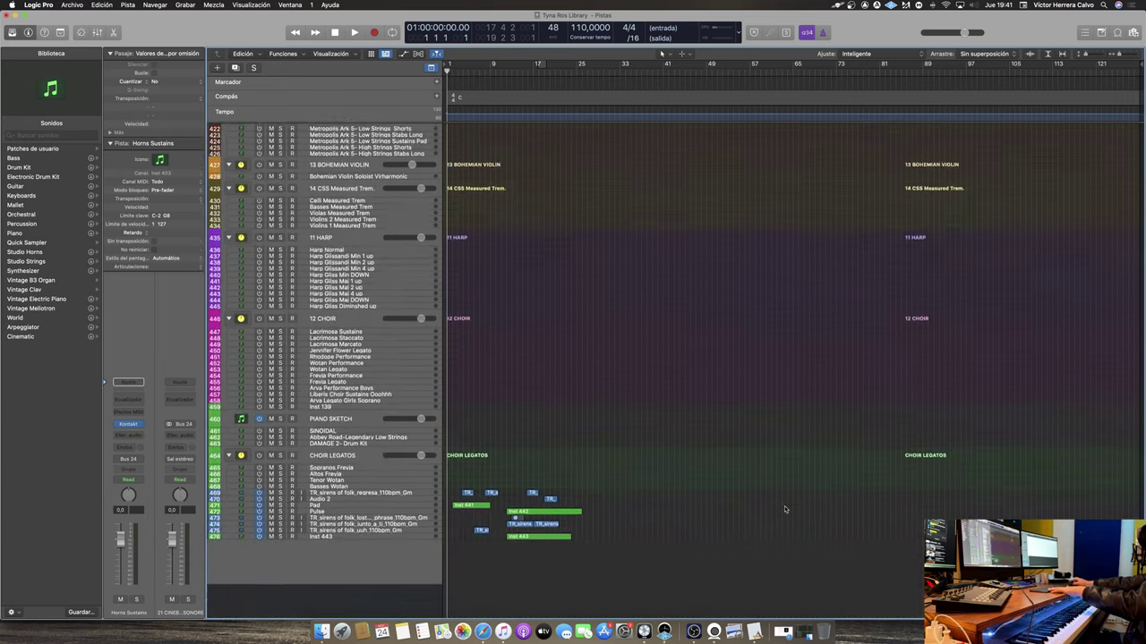
{"action": "scroll", "coordinate": [563, 155], "scroll_direction": "up", "scroll_amount": 1}
{"action": "scroll", "coordinate": [538, 445], "scroll_direction": "up", "scroll_amount": 5}
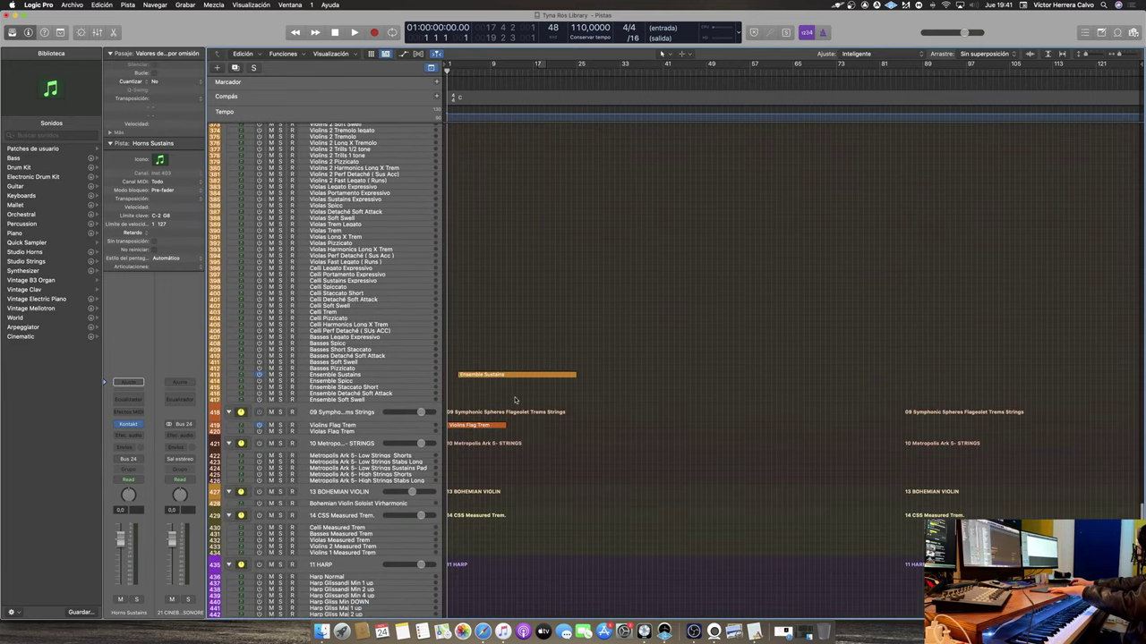
{"action": "left_click", "coordinate": [507, 375]}
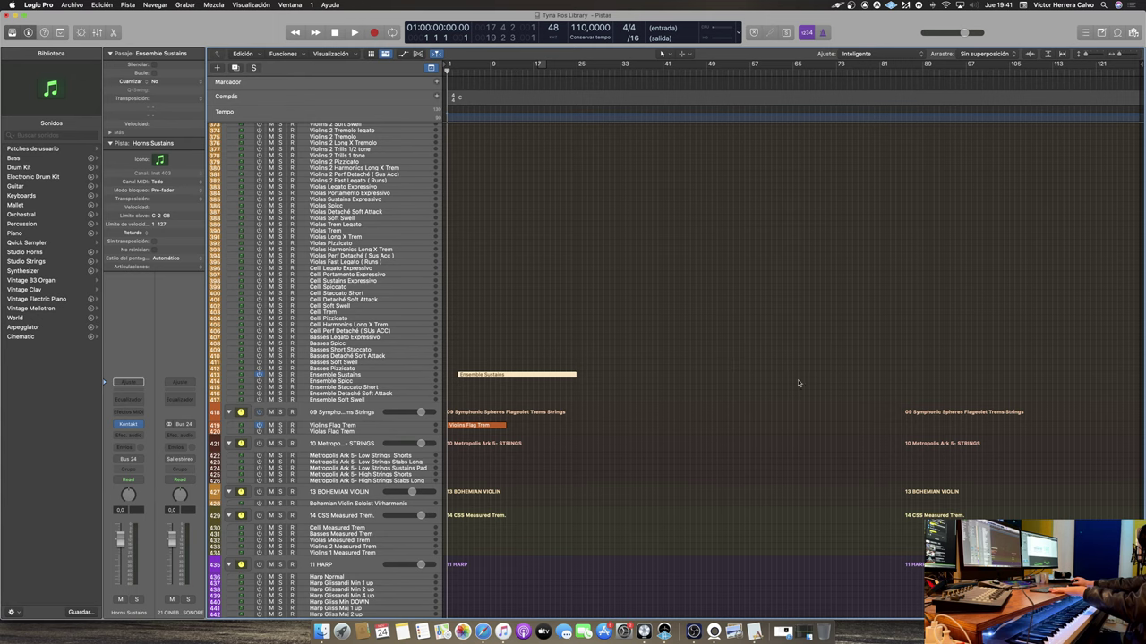
{"action": "left_click", "coordinate": [355, 33]}
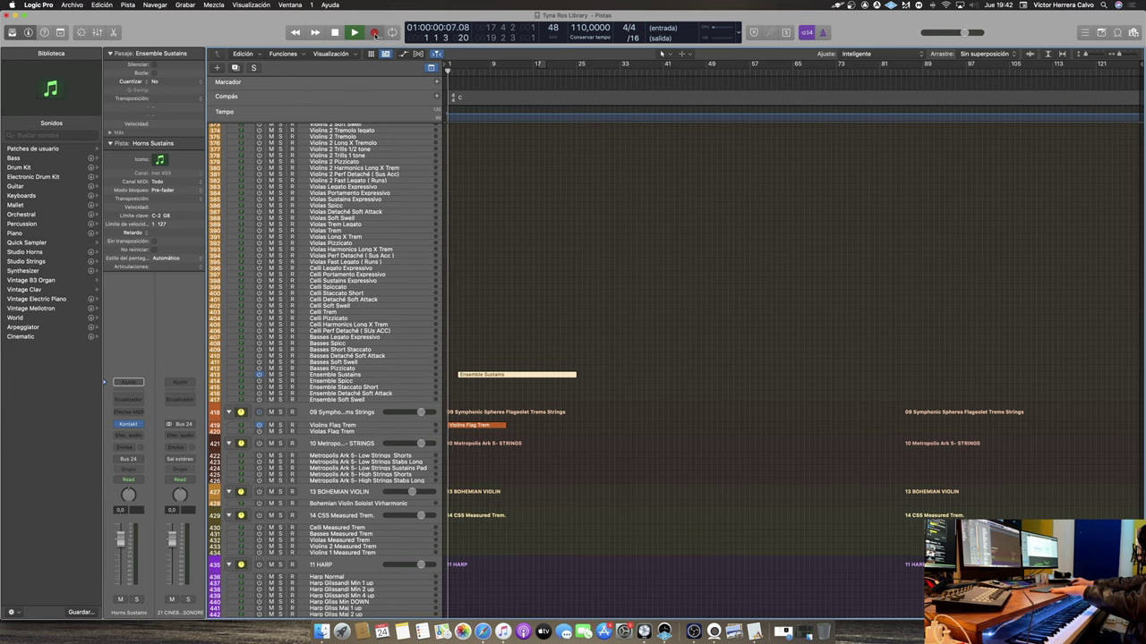
{"action": "left_click_drag", "start_coordinate": [508, 383], "coordinate": [524, 385]}
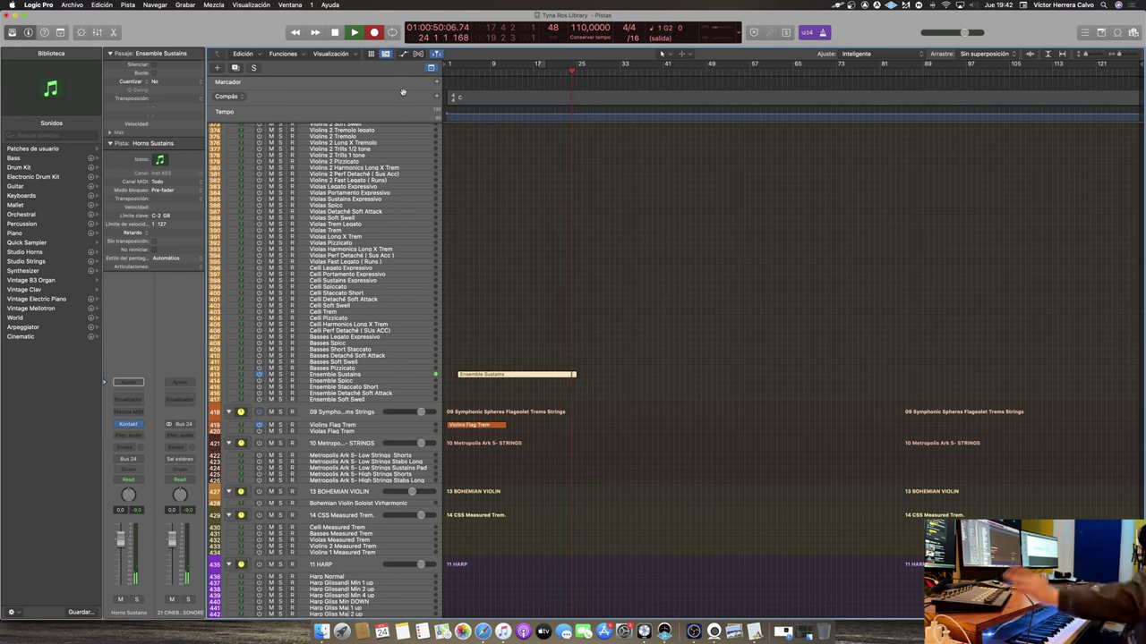
{"action": "key", "text": "space"}
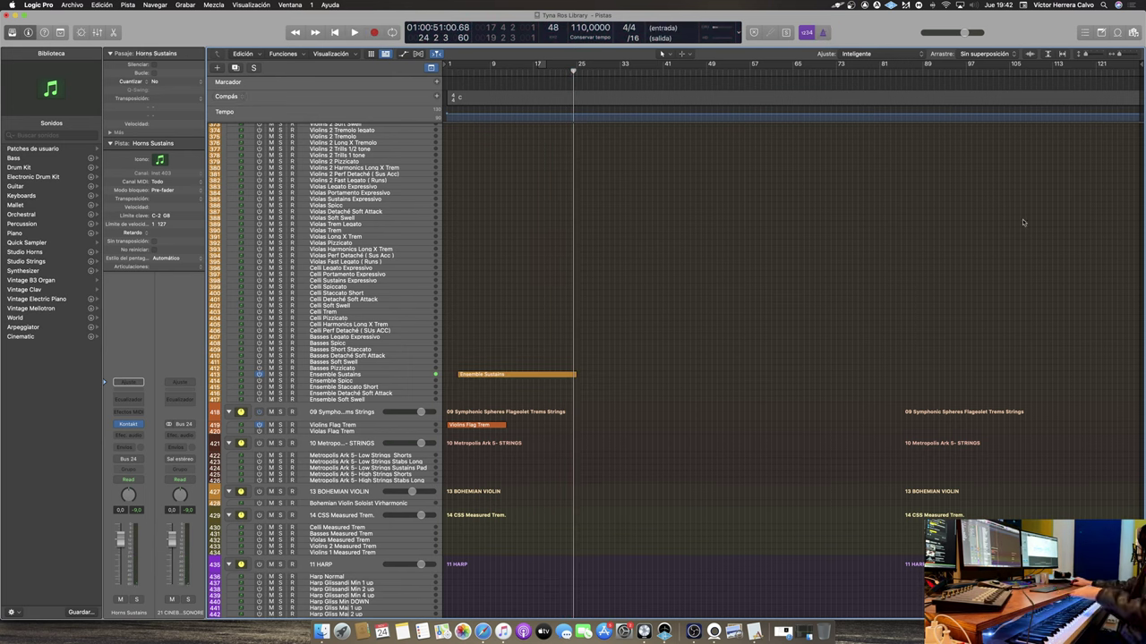
Select the Tuba Legato track in the VSL brass stack
{"action": "scroll", "coordinate": [894, 360], "scroll_direction": "down", "scroll_amount": 10}
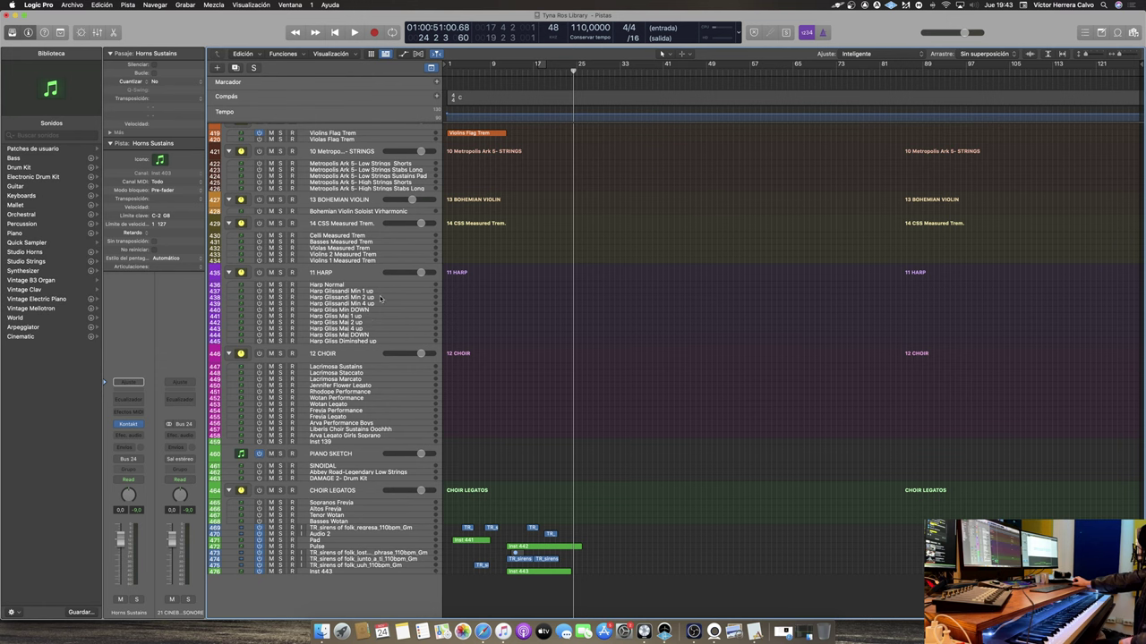
{"action": "scroll", "coordinate": [384, 298], "scroll_direction": "up", "scroll_amount": 15}
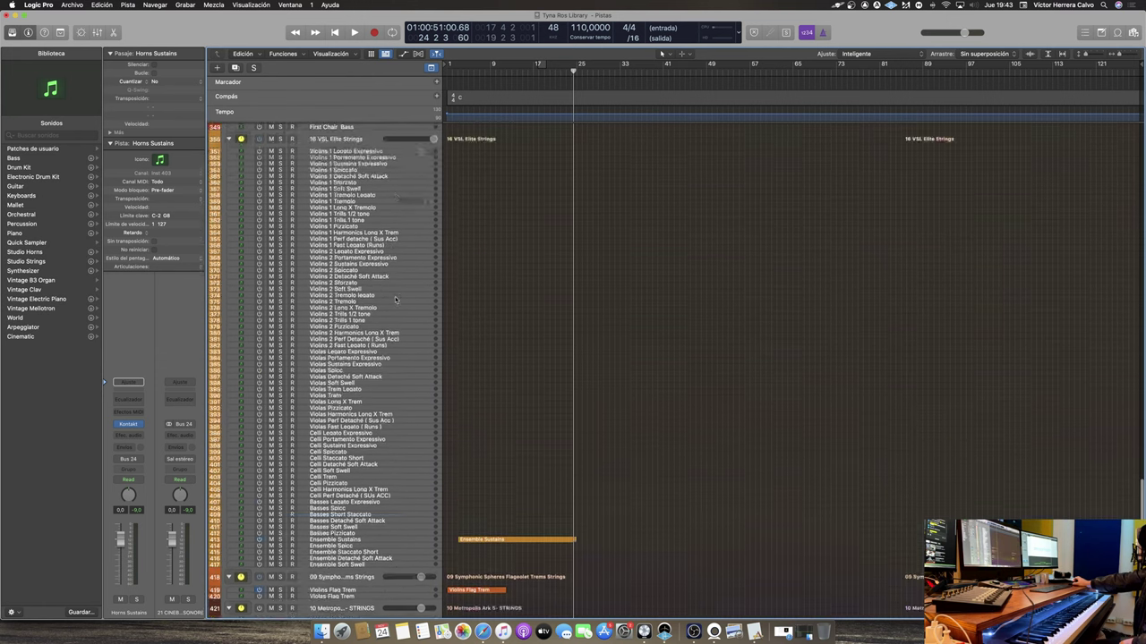
{"action": "scroll", "coordinate": [395, 298], "scroll_direction": "up", "scroll_amount": 20}
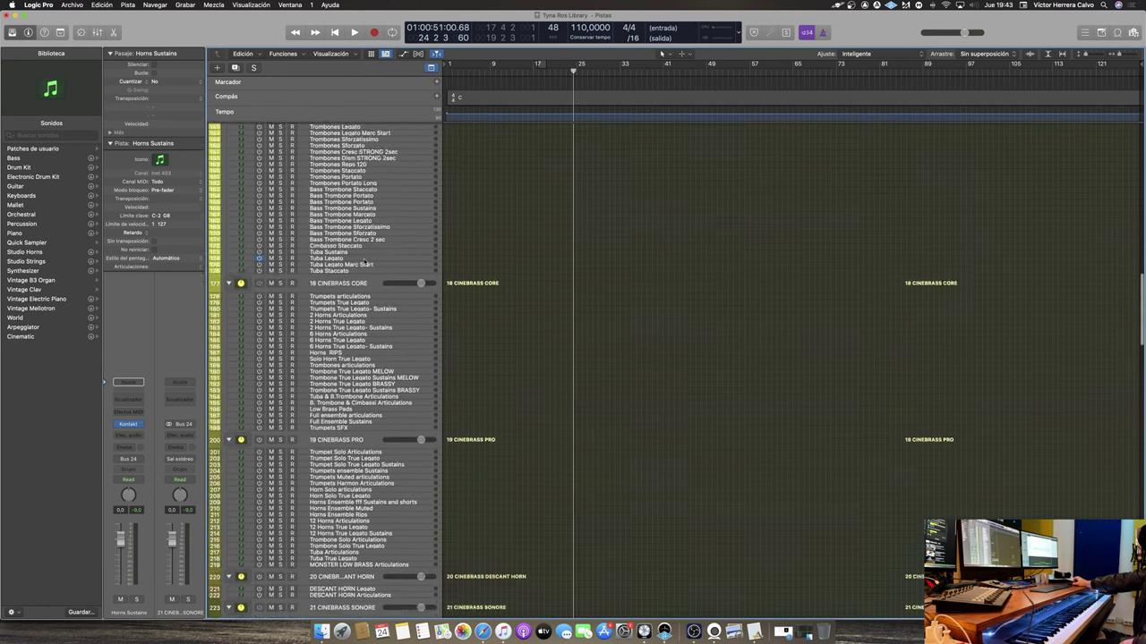
{"action": "scroll", "coordinate": [364, 262], "scroll_direction": "up", "scroll_amount": 2}
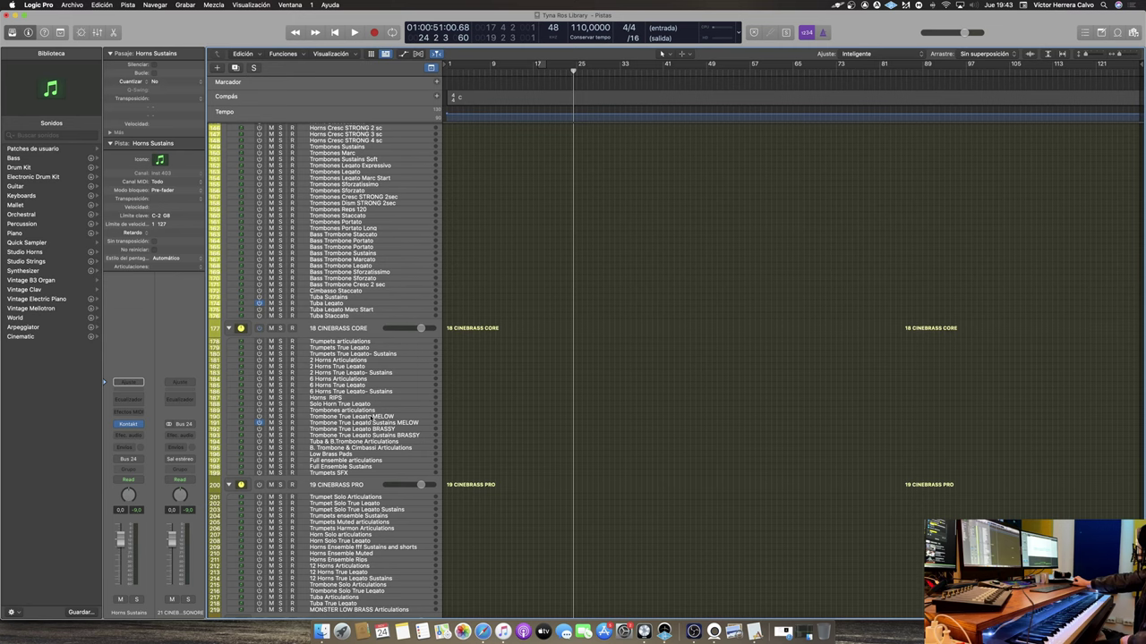
{"action": "scroll", "coordinate": [363, 295], "scroll_direction": "up", "scroll_amount": 1}
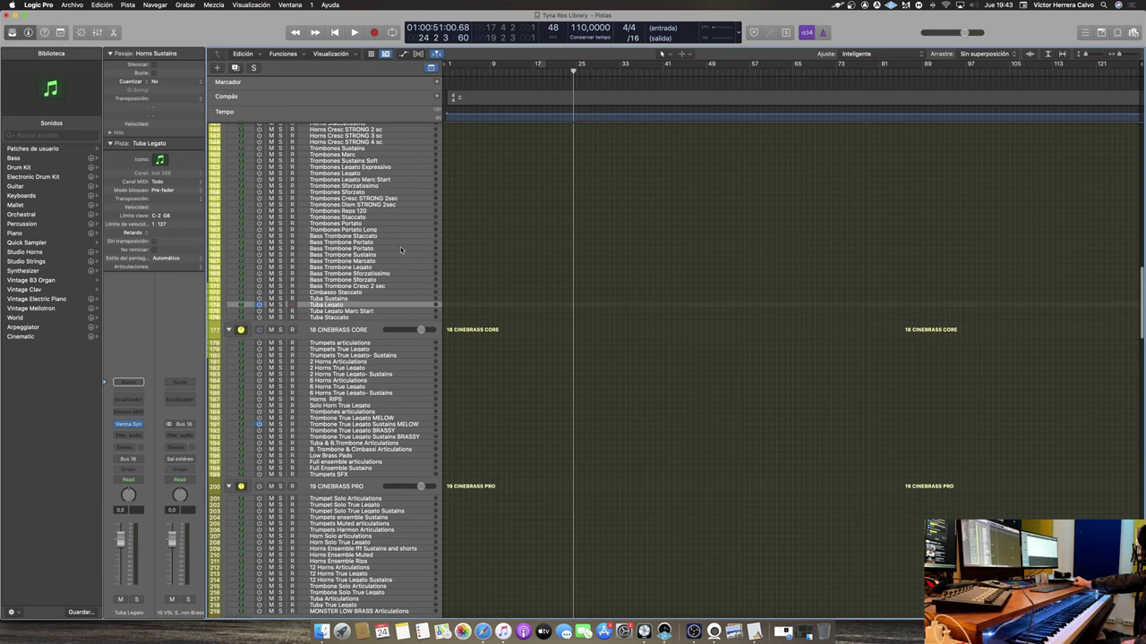
Return to the beginning of the arrangement and start recording on the Tuba Legato track
{"action": "key", "text": "Return"}
{"action": "scroll", "coordinate": [596, 296], "scroll_direction": "down", "scroll_amount": 20}
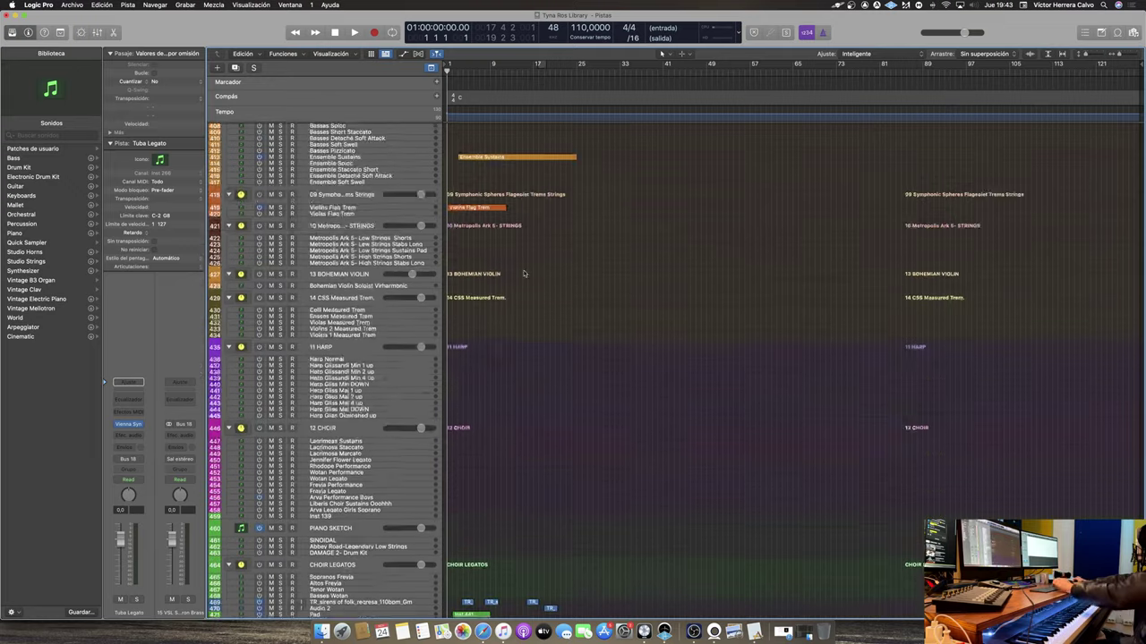
{"action": "scroll", "coordinate": [525, 274], "scroll_direction": "down", "scroll_amount": 5}
{"action": "key", "text": "space"}
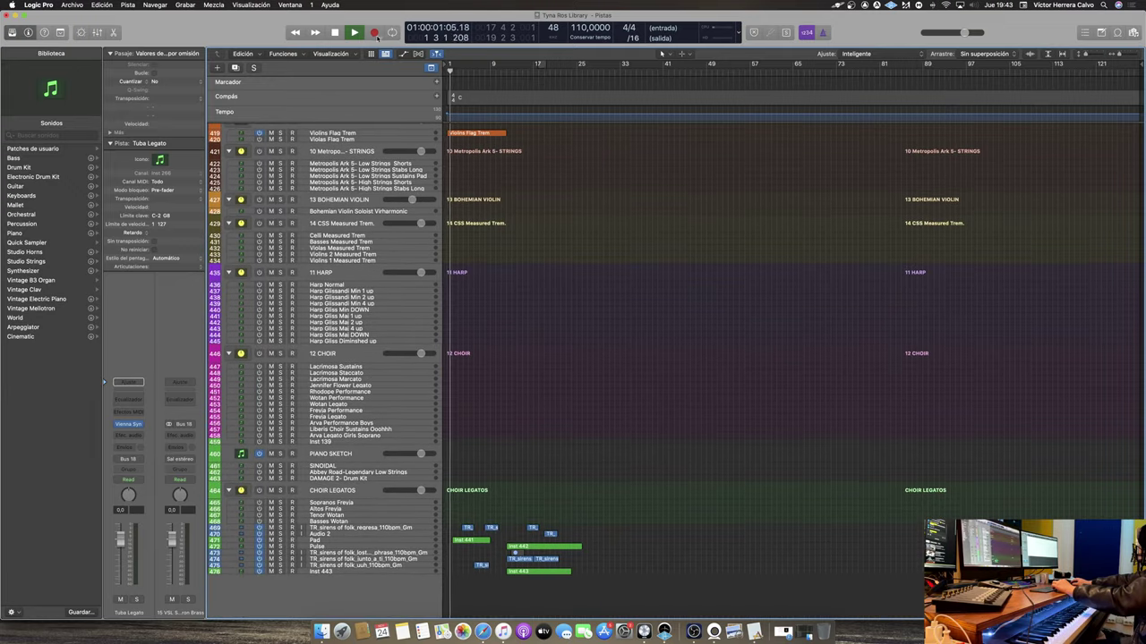
{"action": "left_click", "coordinate": [374, 32]}
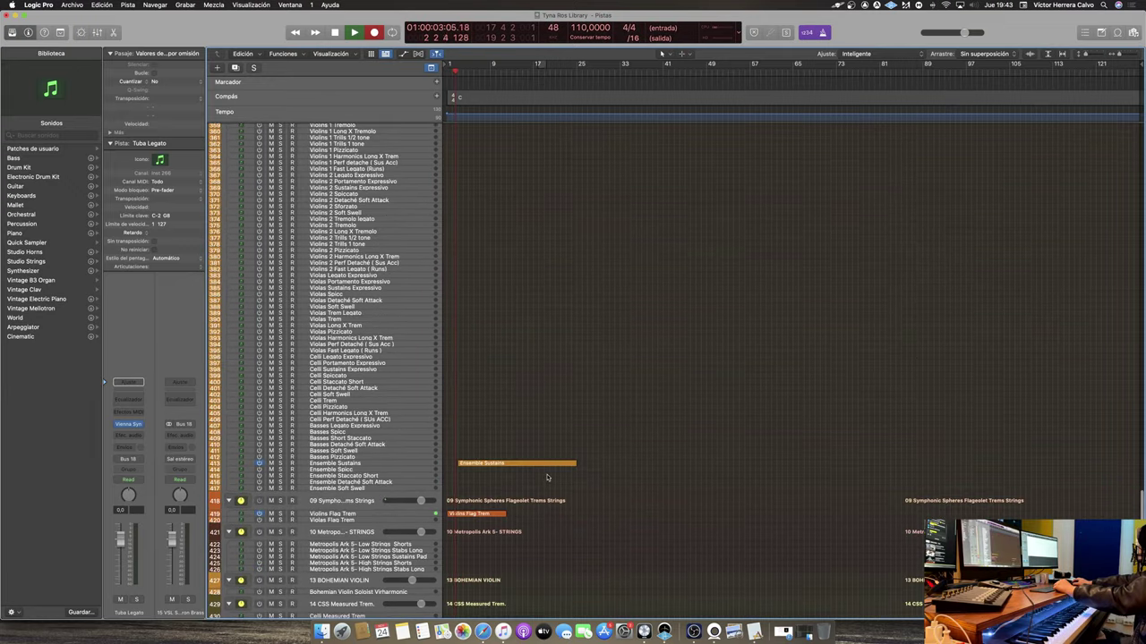
Show the Basses Legato notes in the piano roll while recording the tuba to about bar 25, and close the editor
{"action": "scroll", "coordinate": [547, 477], "scroll_direction": "up", "scroll_amount": 15}
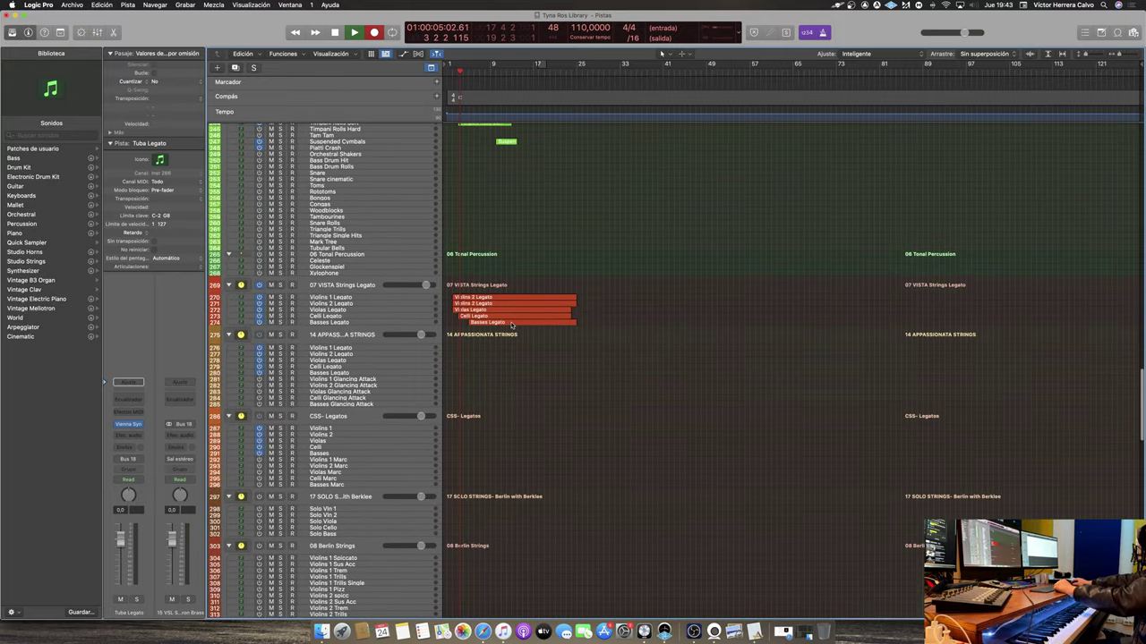
{"action": "left_click", "coordinate": [512, 324]}
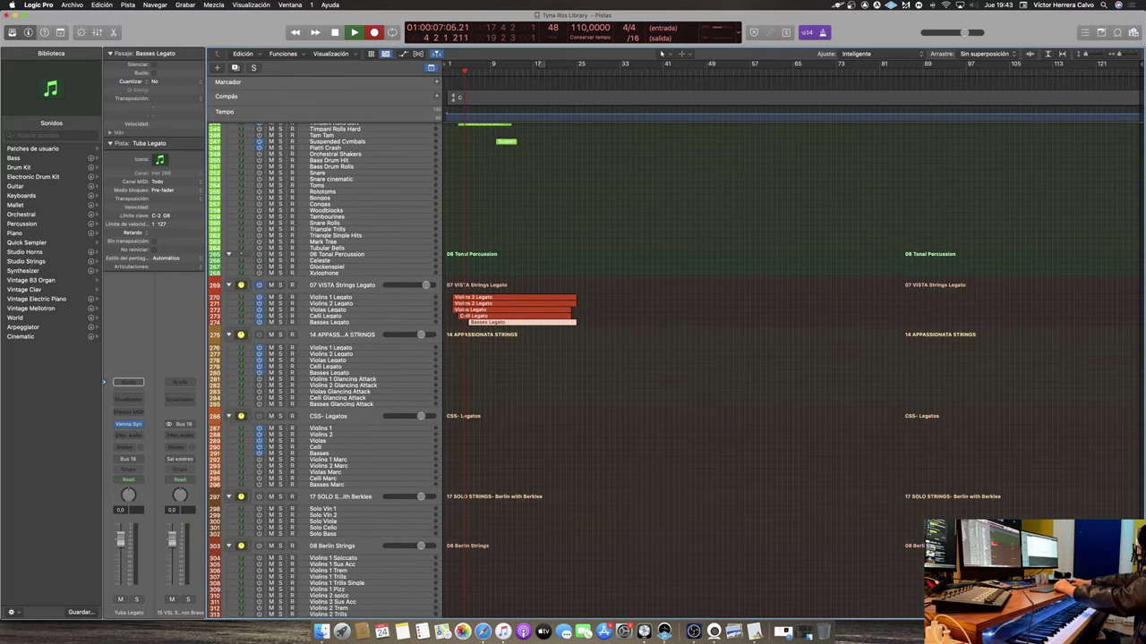
{"action": "key", "text": "super+4"}
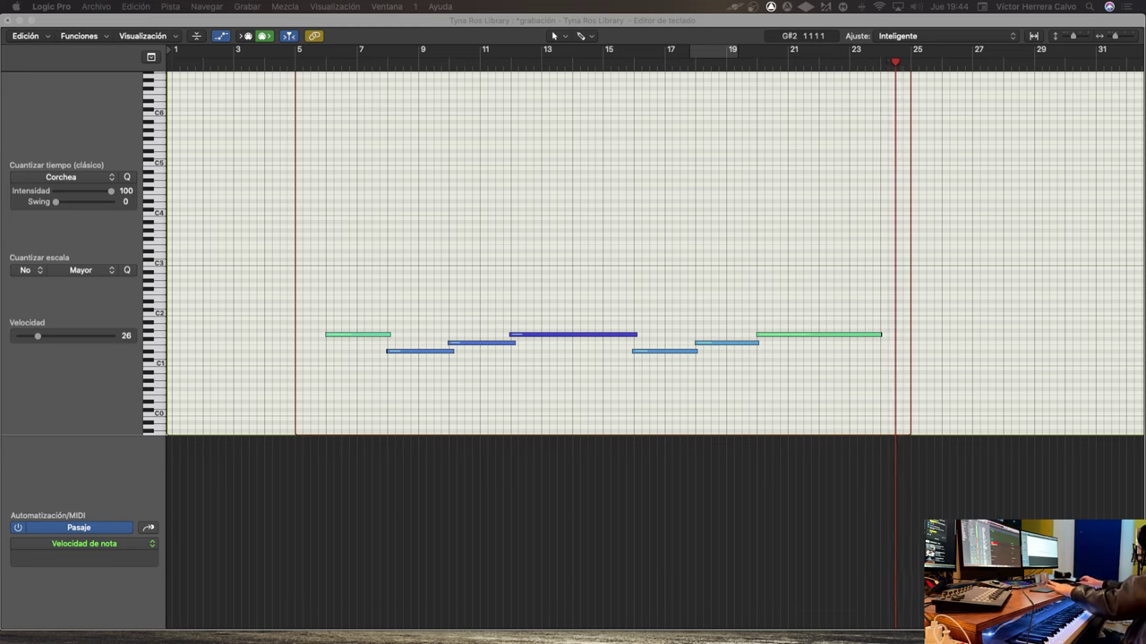
{"action": "key", "text": "Down"}
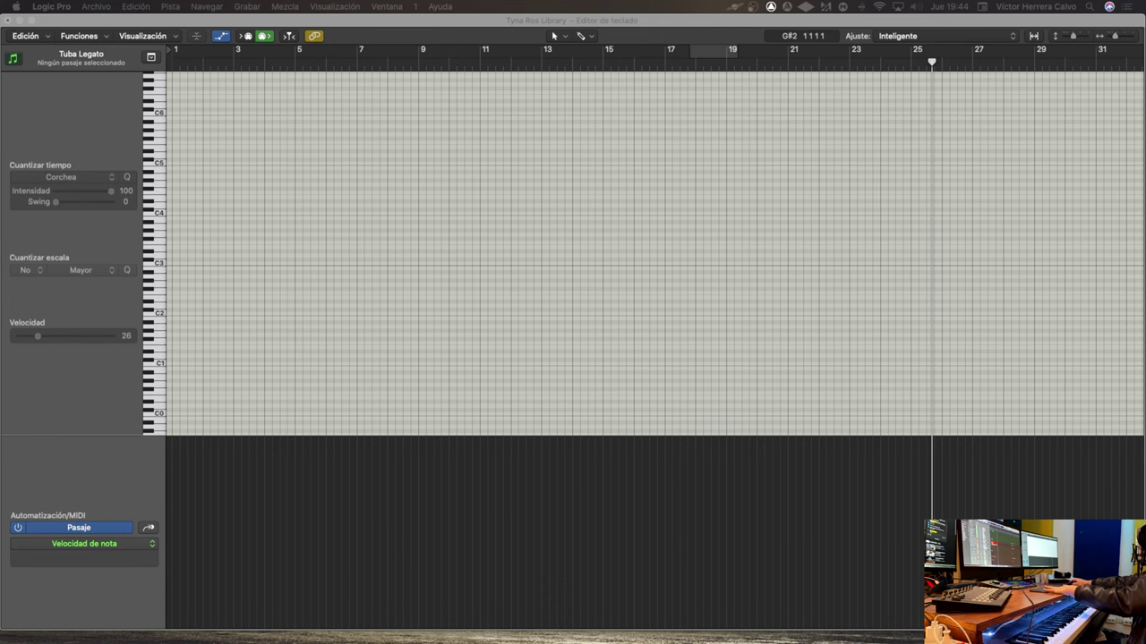
{"action": "key", "text": "super+w"}
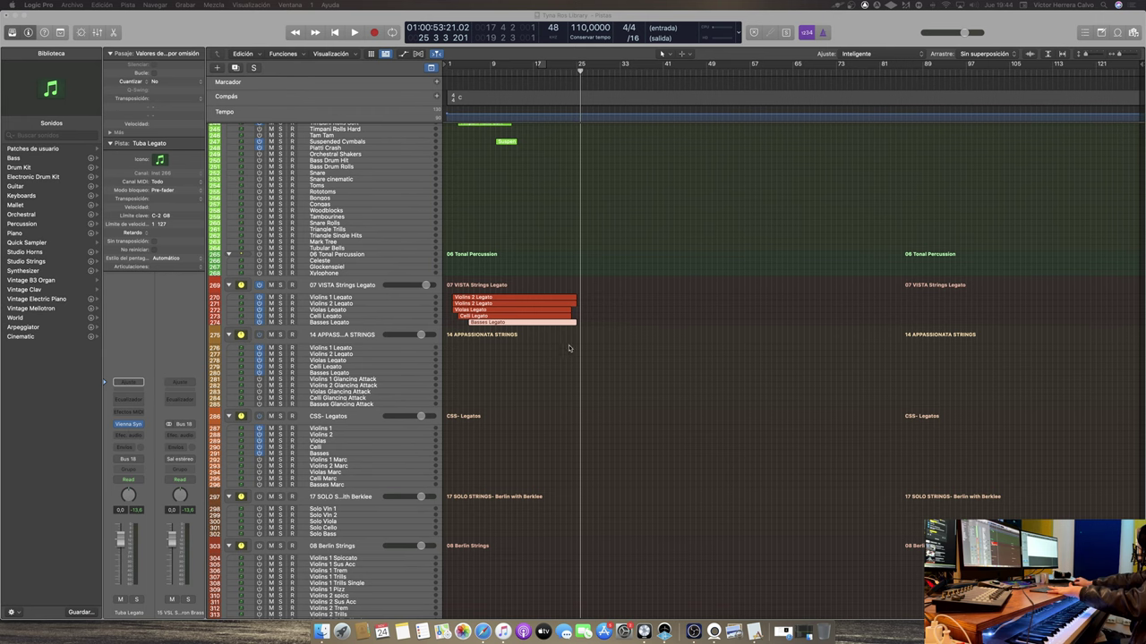
Create a new software instrument track below Inst 443 and load the Best Service ENGINE plug-in on it
{"action": "scroll", "coordinate": [489, 359], "scroll_direction": "down", "scroll_amount": 20}
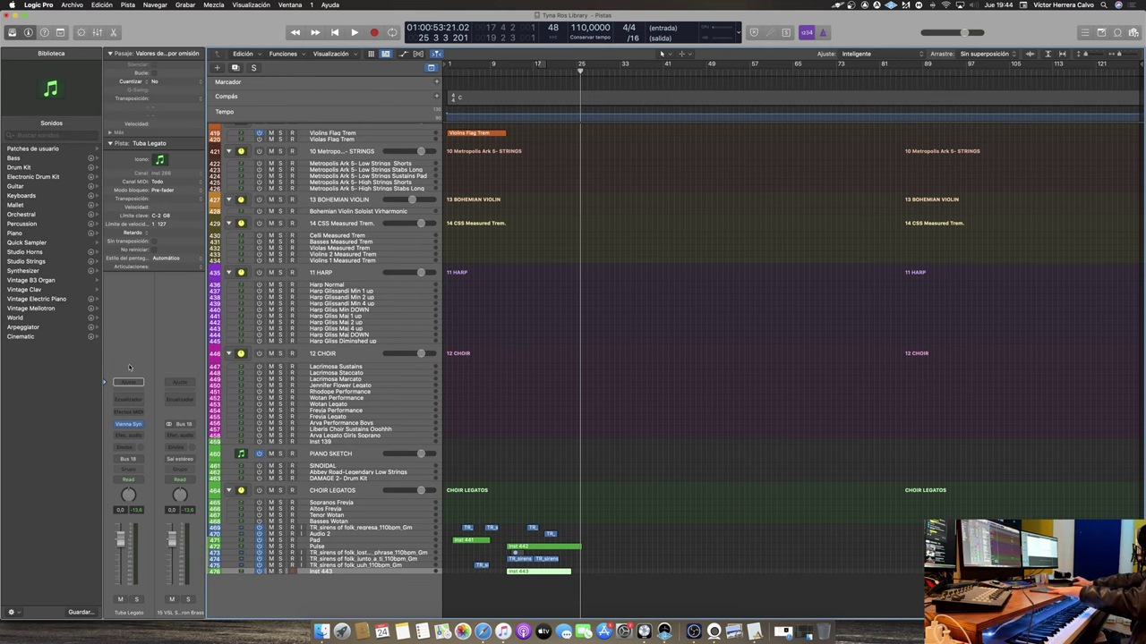
{"action": "key", "text": "super+d"}
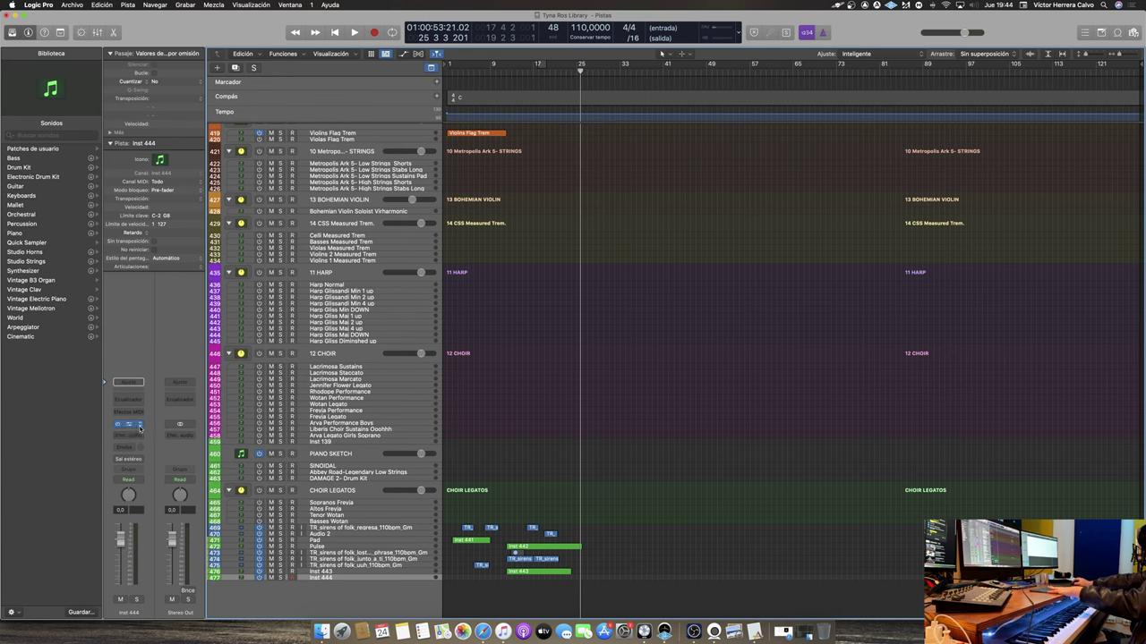
{"action": "left_click", "coordinate": [140, 428]}
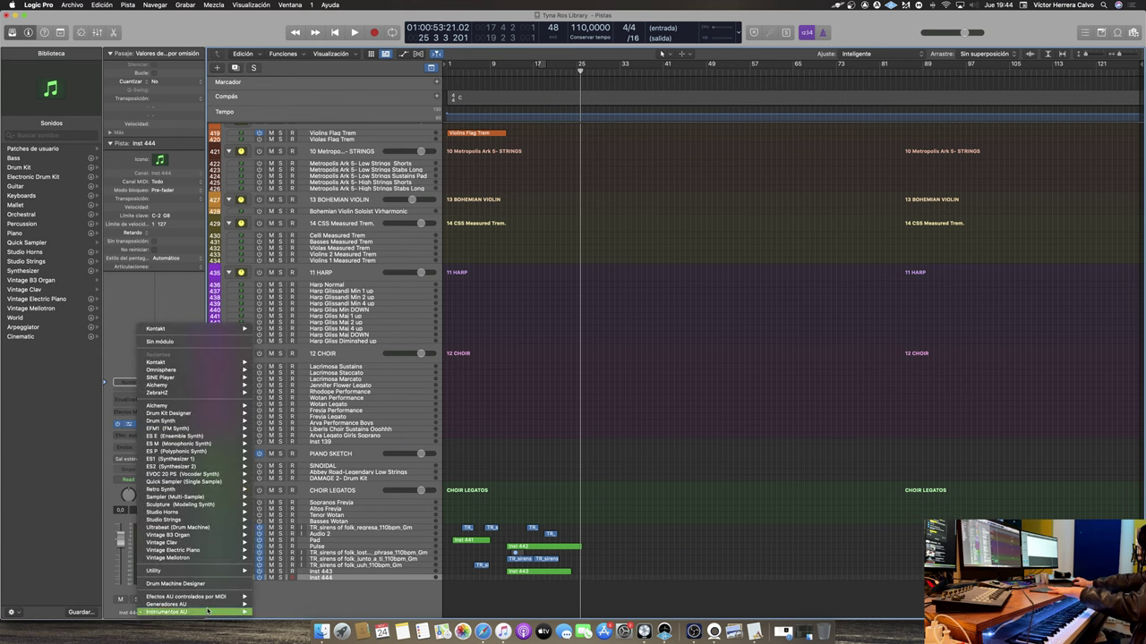
{"action": "mouse_move", "coordinate": [207, 612]}
{"action": "mouse_move", "coordinate": [289, 493]}
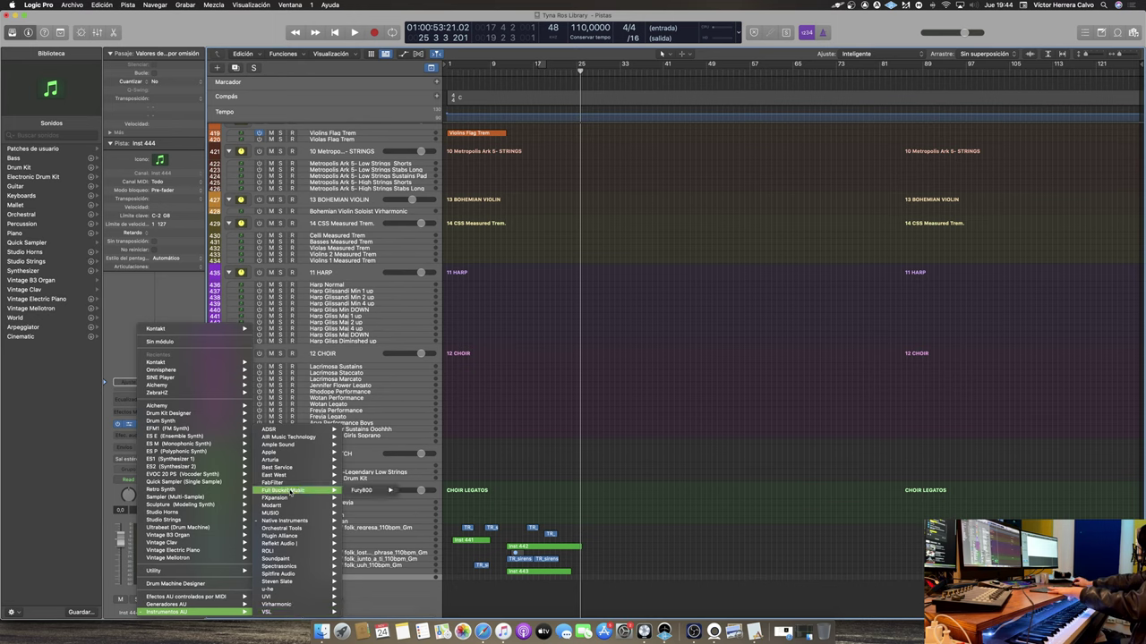
{"action": "mouse_move", "coordinate": [291, 469]}
{"action": "mouse_move", "coordinate": [365, 468]}
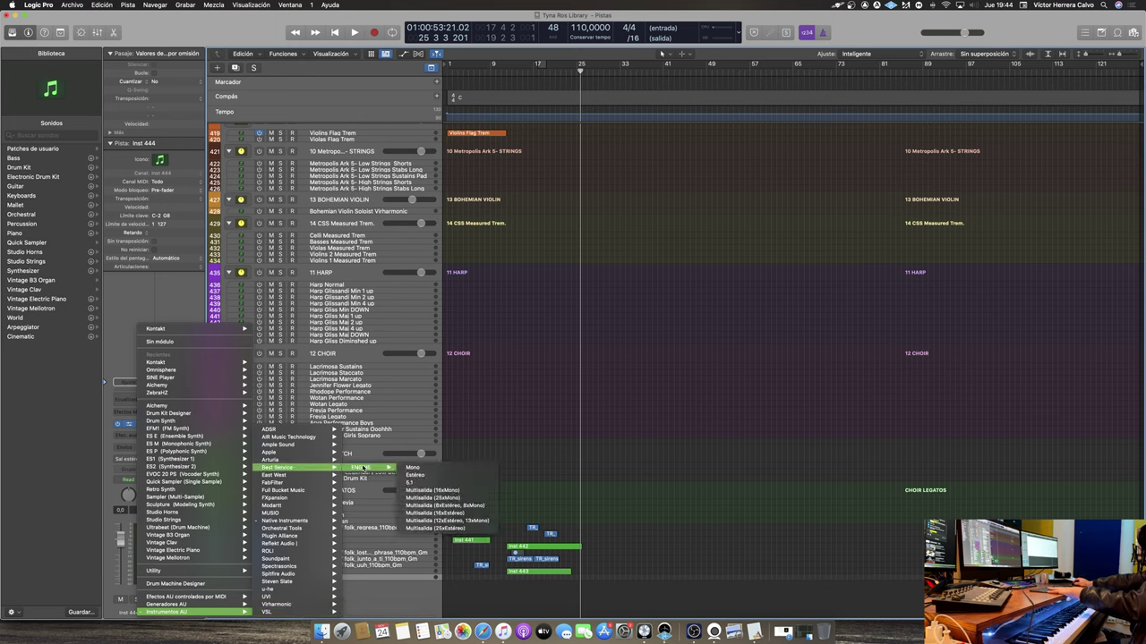
{"action": "left_click", "coordinate": [424, 486]}
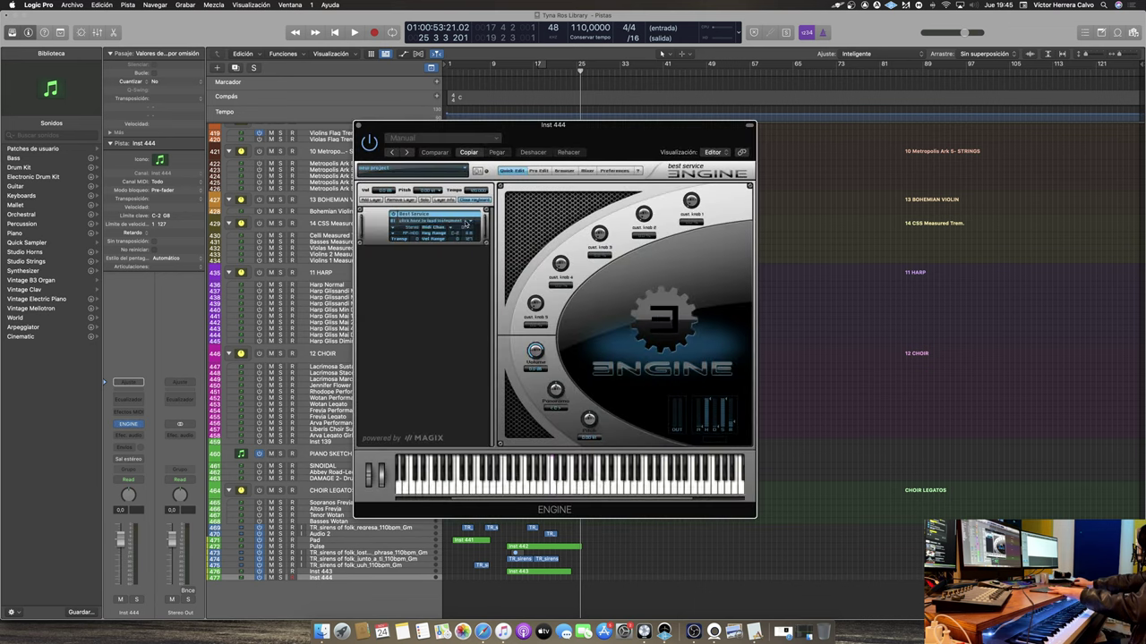
Load the Dark Era soundscape Forest Guardian in ENGINE, try it out, and show its mixer page
{"action": "left_click", "coordinate": [467, 223]}
{"action": "mouse_move", "coordinate": [428, 317]}
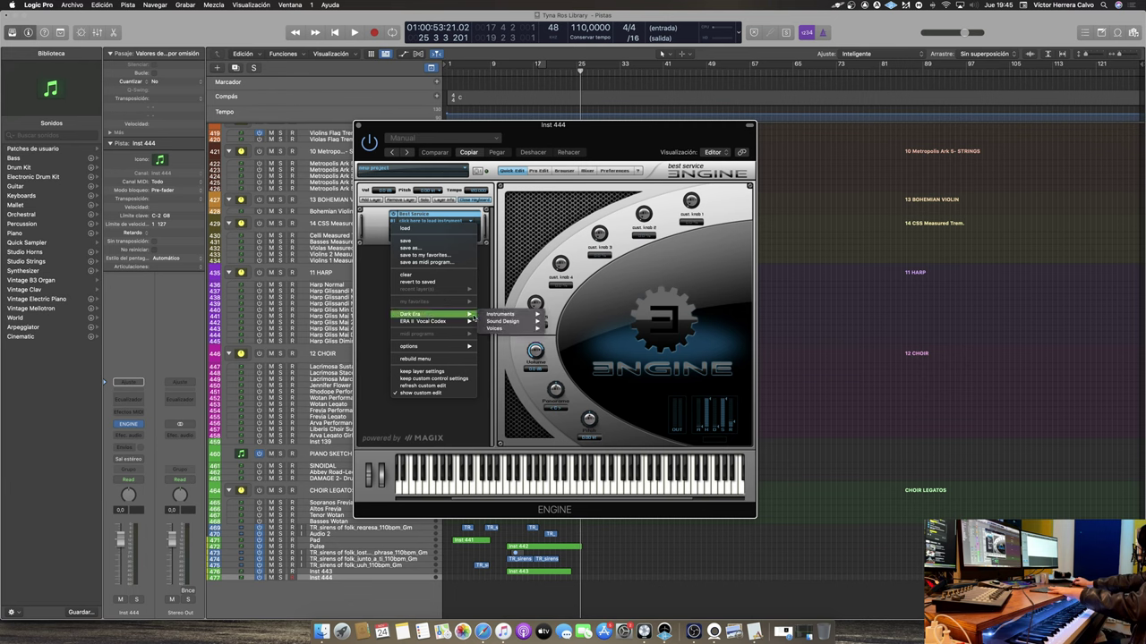
{"action": "mouse_move", "coordinate": [480, 316]}
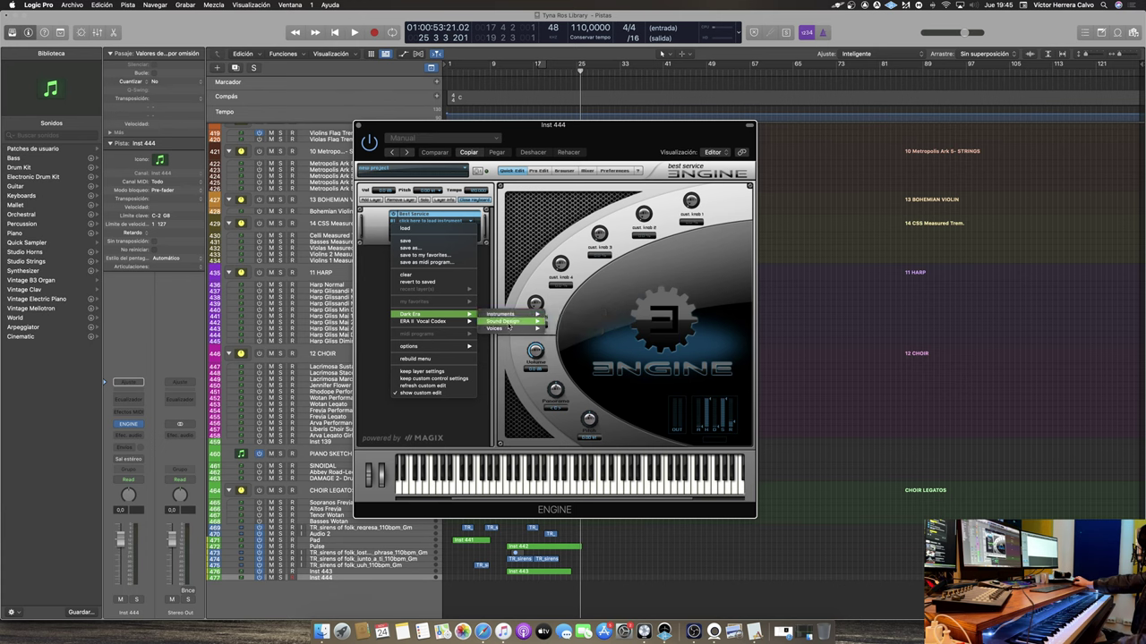
{"action": "mouse_move", "coordinate": [513, 325]}
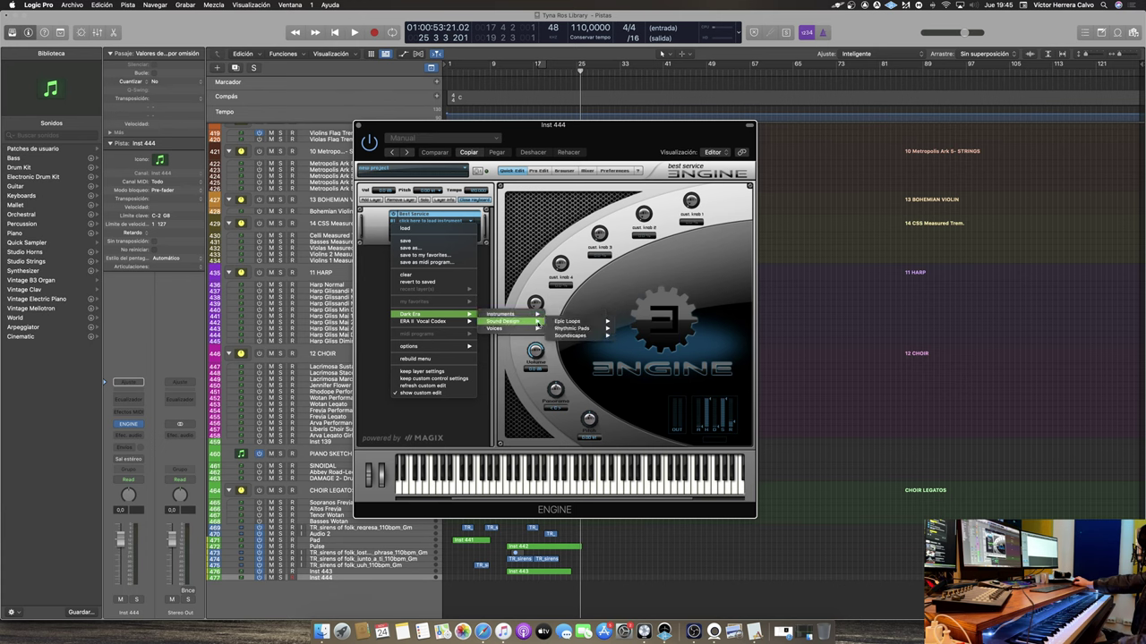
{"action": "mouse_move", "coordinate": [556, 325]}
{"action": "mouse_move", "coordinate": [591, 329]}
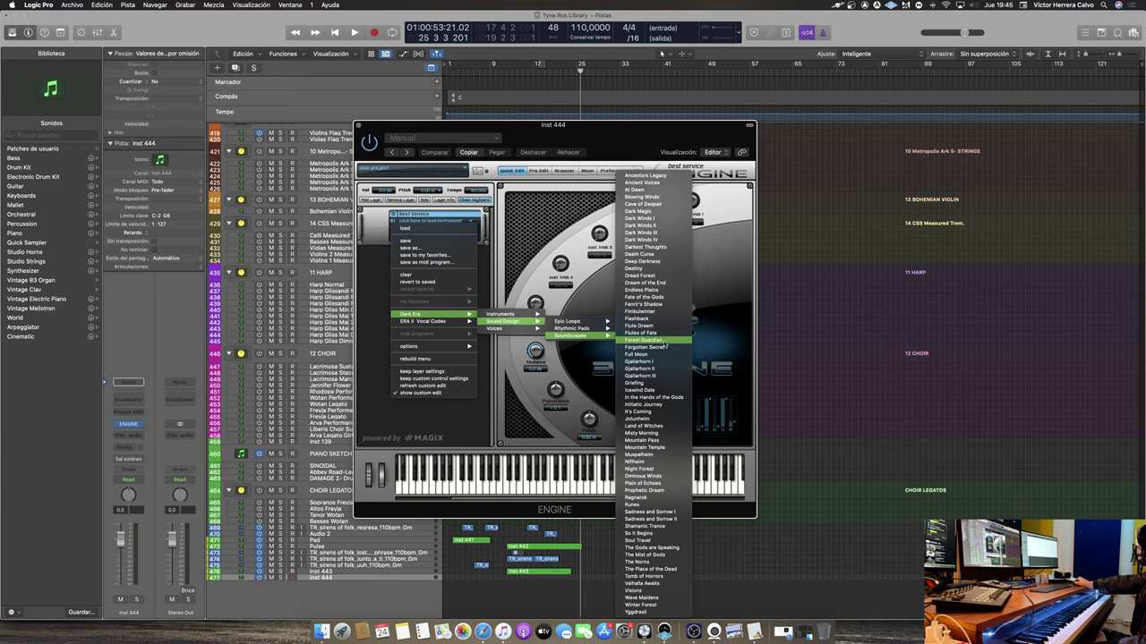
{"action": "left_click", "coordinate": [663, 342]}
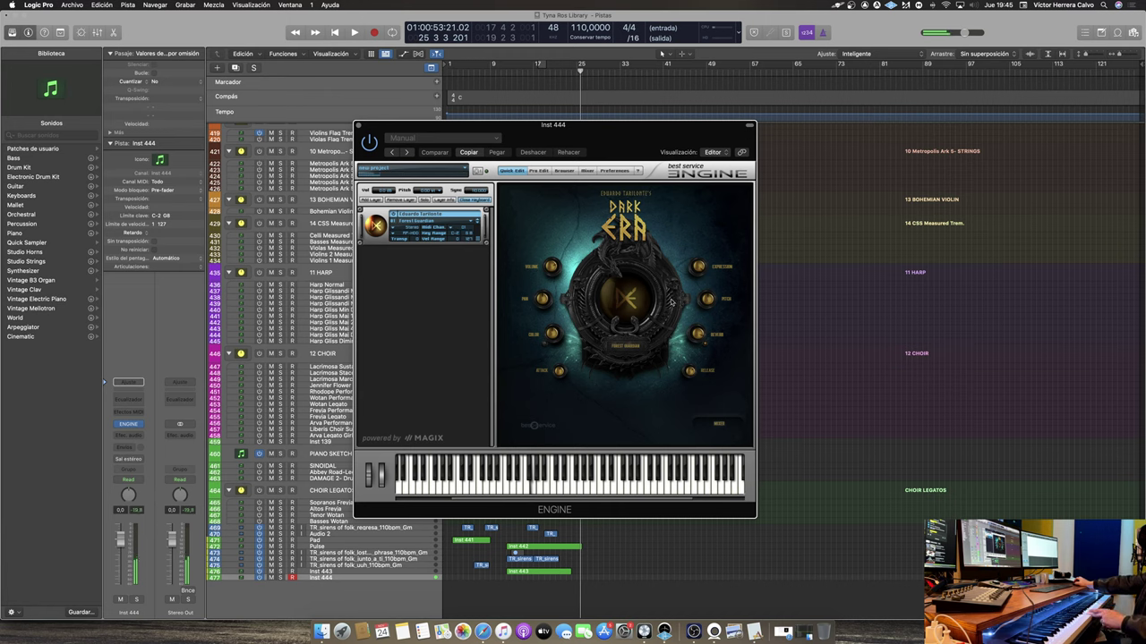
{"action": "left_click", "coordinate": [720, 426]}
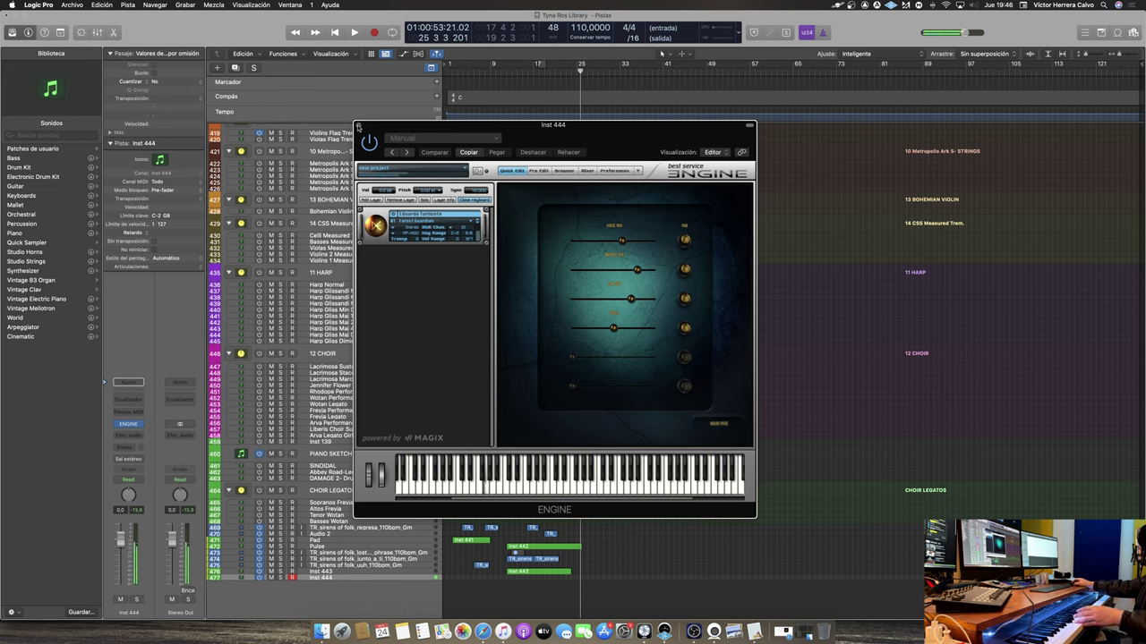
Replace the loaded sound with the Dark Era wind instrument Elderwood Flute and try it out
{"action": "left_click", "coordinate": [450, 225]}
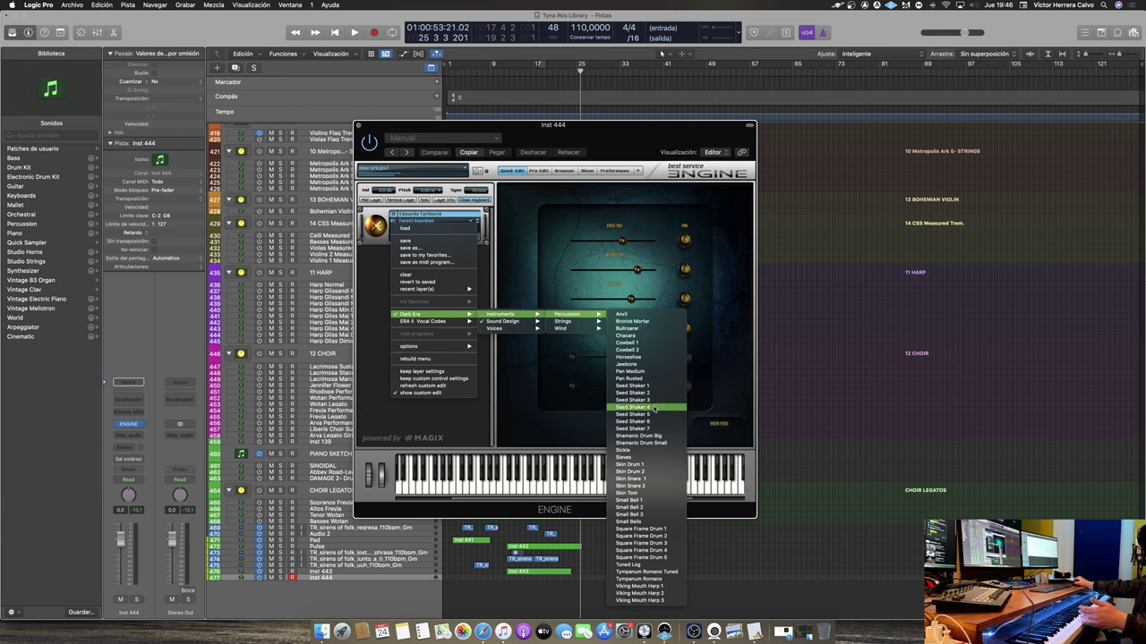
{"action": "mouse_move", "coordinate": [667, 336]}
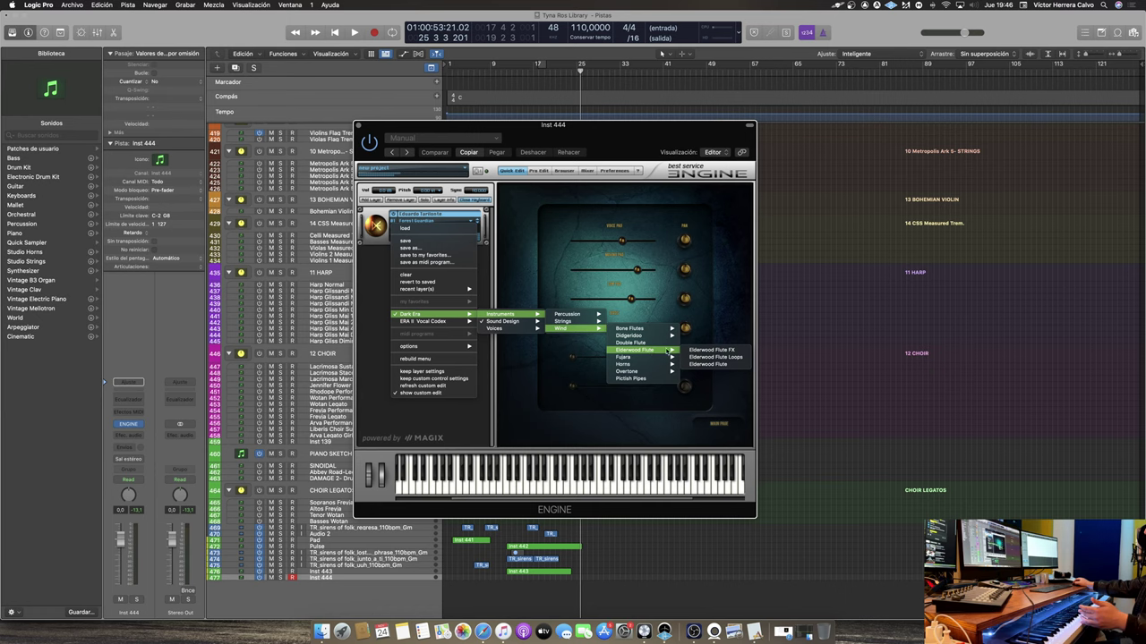
{"action": "left_click", "coordinate": [723, 364]}
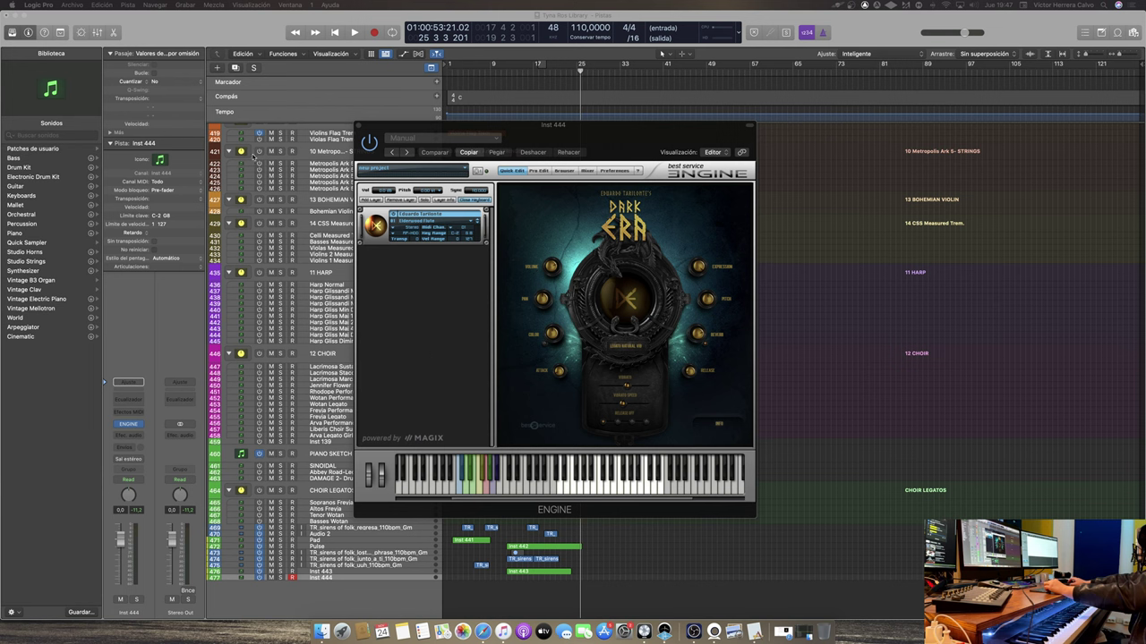
Load the Dark Era rhythmic pad Fearless II in ENGINE, try it out, reset the track's peak level reading, and close the plug-in window
{"action": "left_click", "coordinate": [466, 223]}
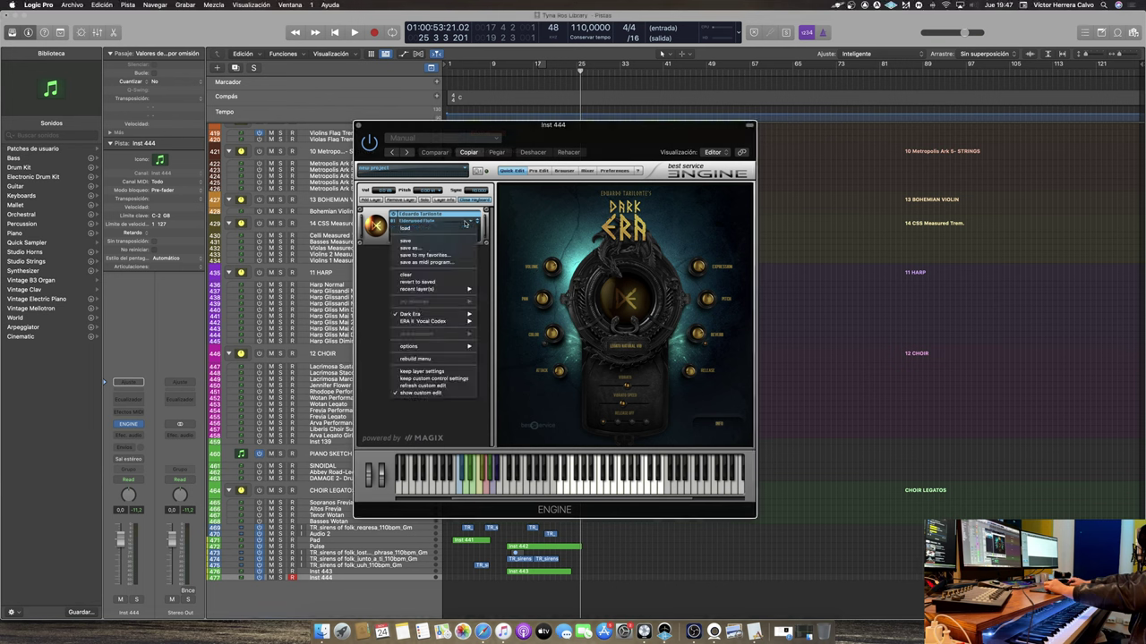
{"action": "mouse_move", "coordinate": [447, 314]}
{"action": "mouse_move", "coordinate": [503, 322]}
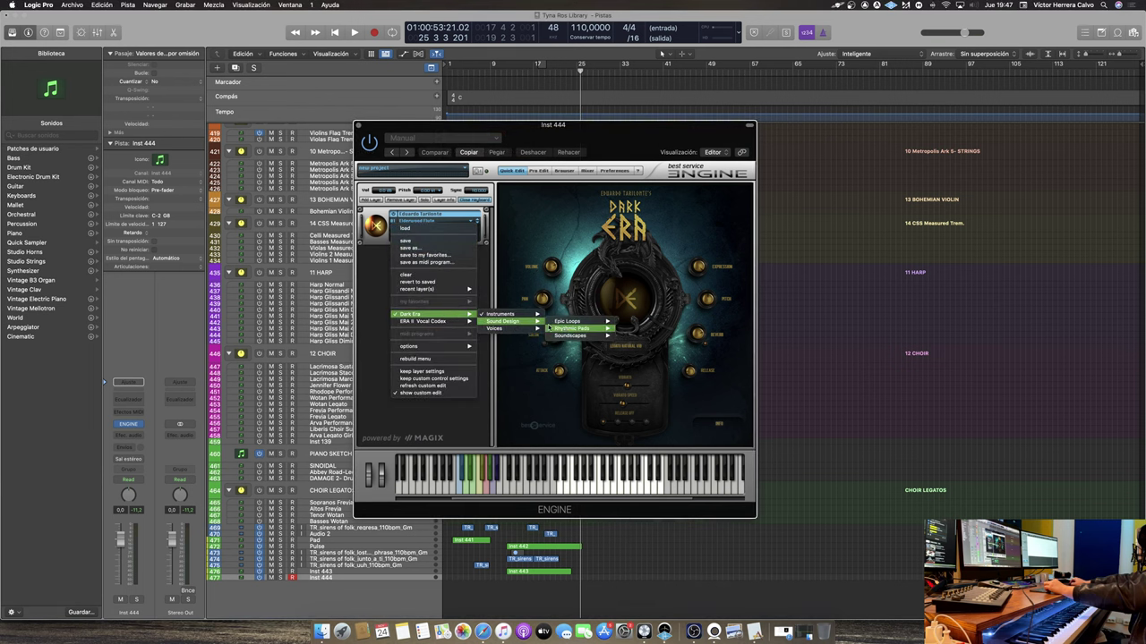
{"action": "mouse_move", "coordinate": [573, 329]}
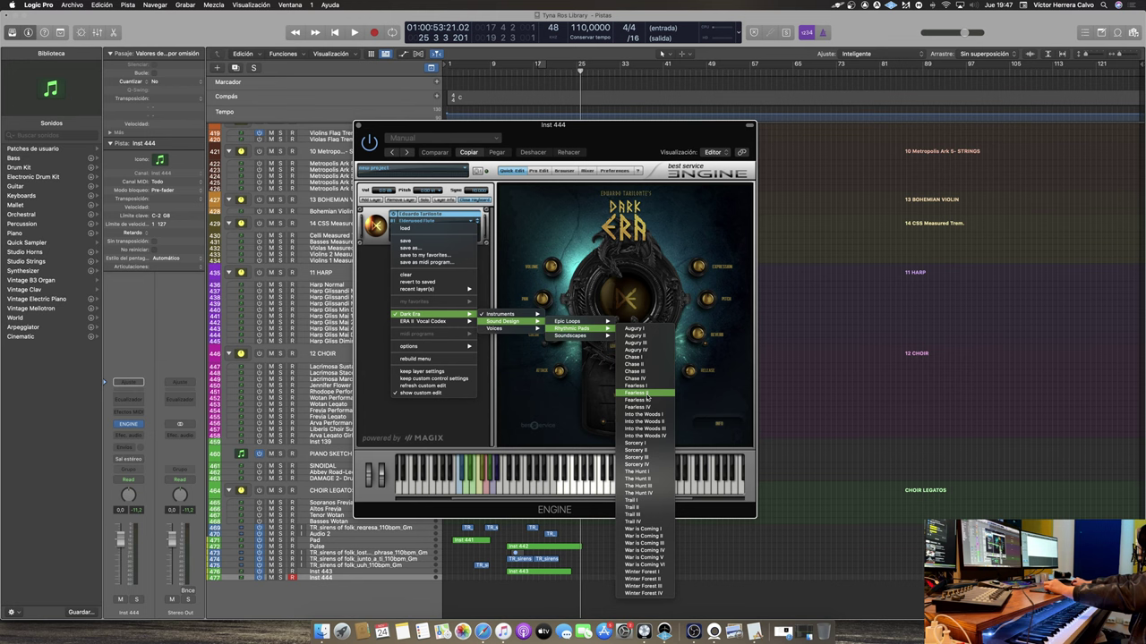
{"action": "left_click", "coordinate": [644, 397]}
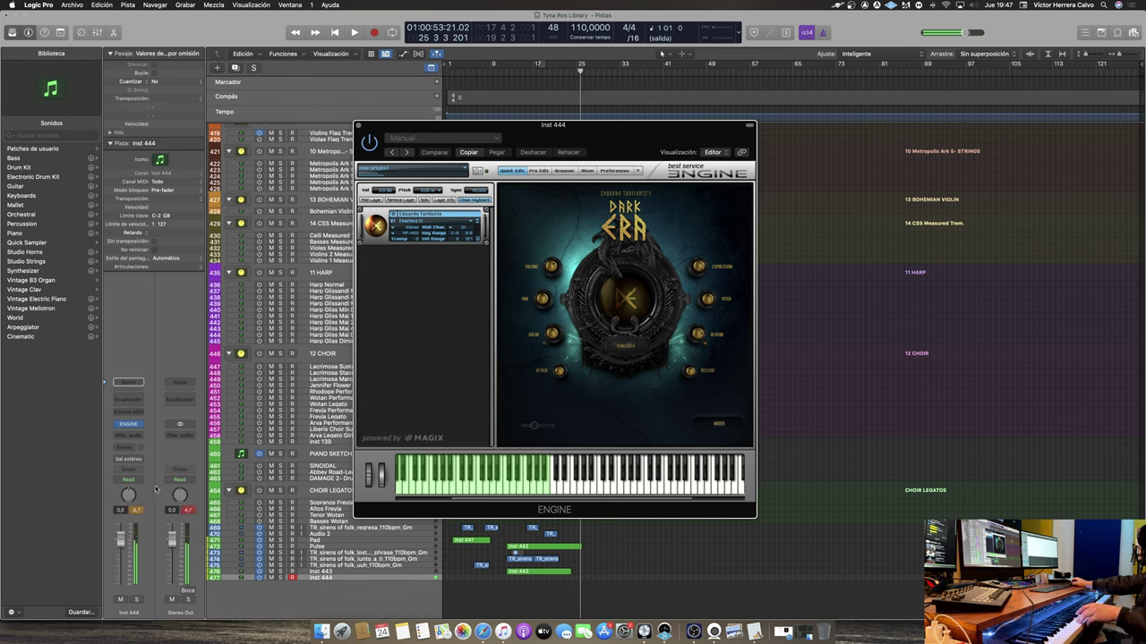
{"action": "left_click", "coordinate": [140, 513]}
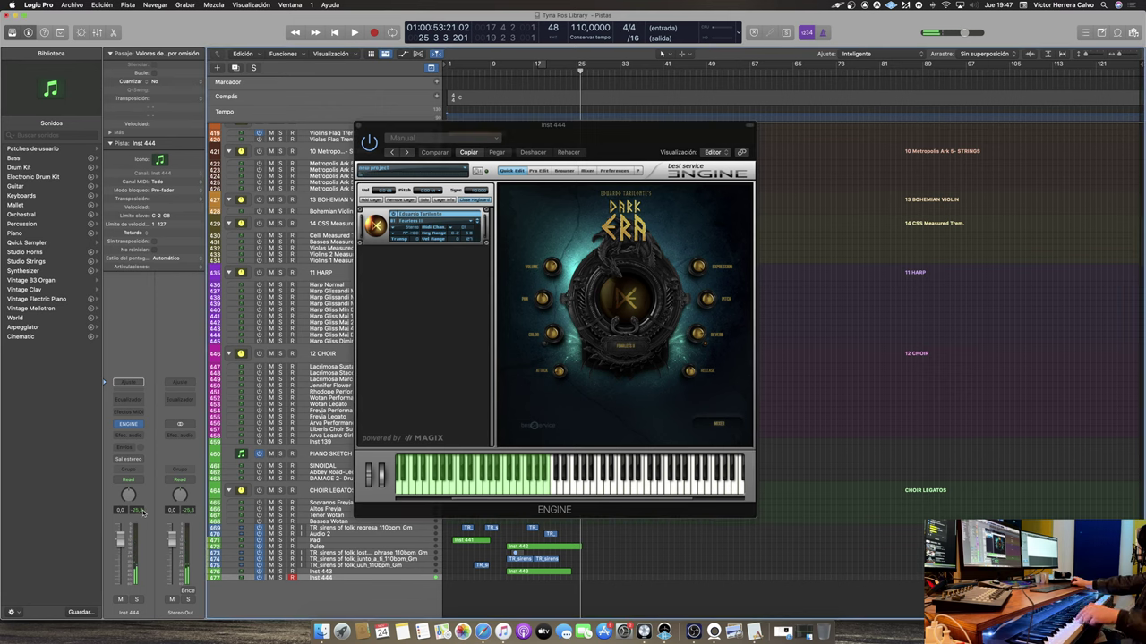
{"action": "left_click", "coordinate": [137, 510]}
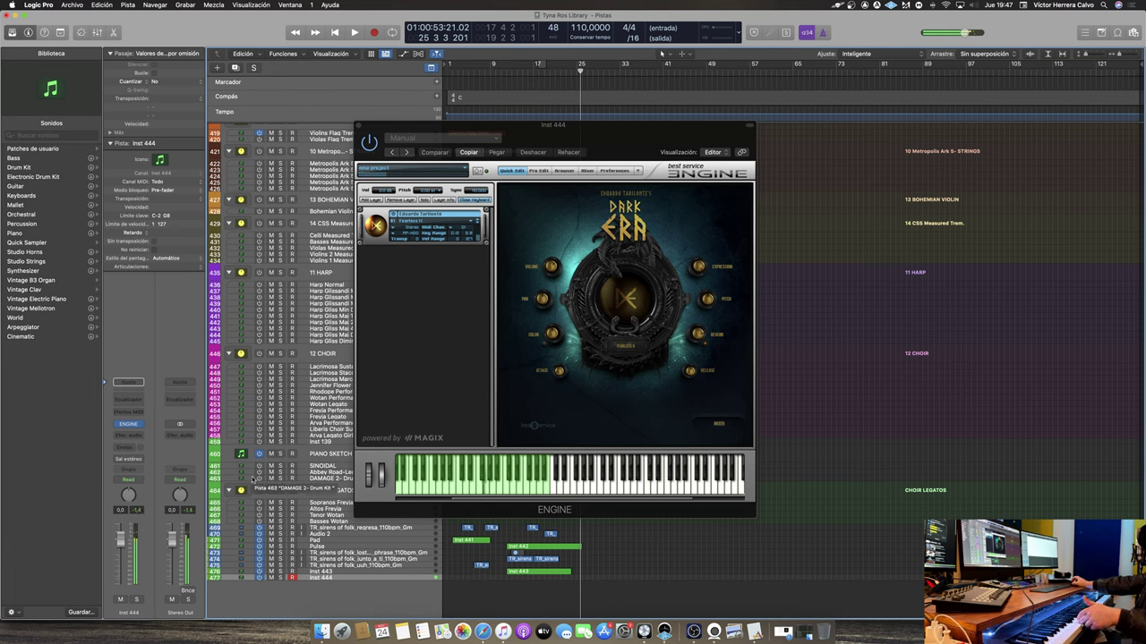
{"action": "left_click", "coordinate": [360, 126]}
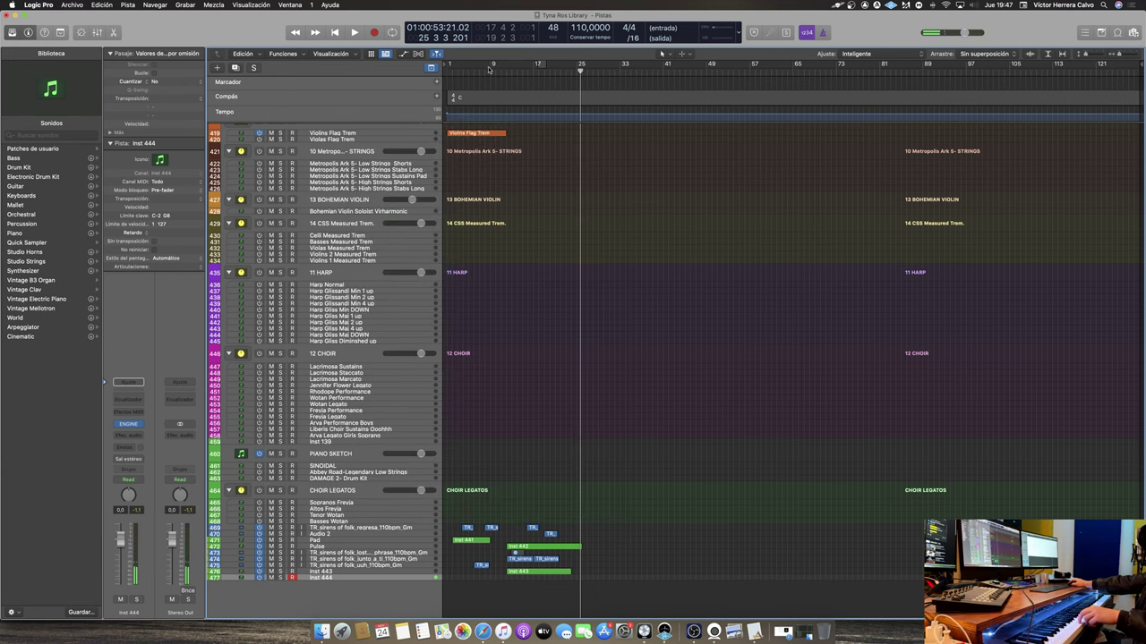
Record a trial take of the Fearless II pad on Inst 444 up to about bar 16, and delete the recorded region
{"action": "left_click", "coordinate": [491, 68]}
{"action": "left_click", "coordinate": [357, 34]}
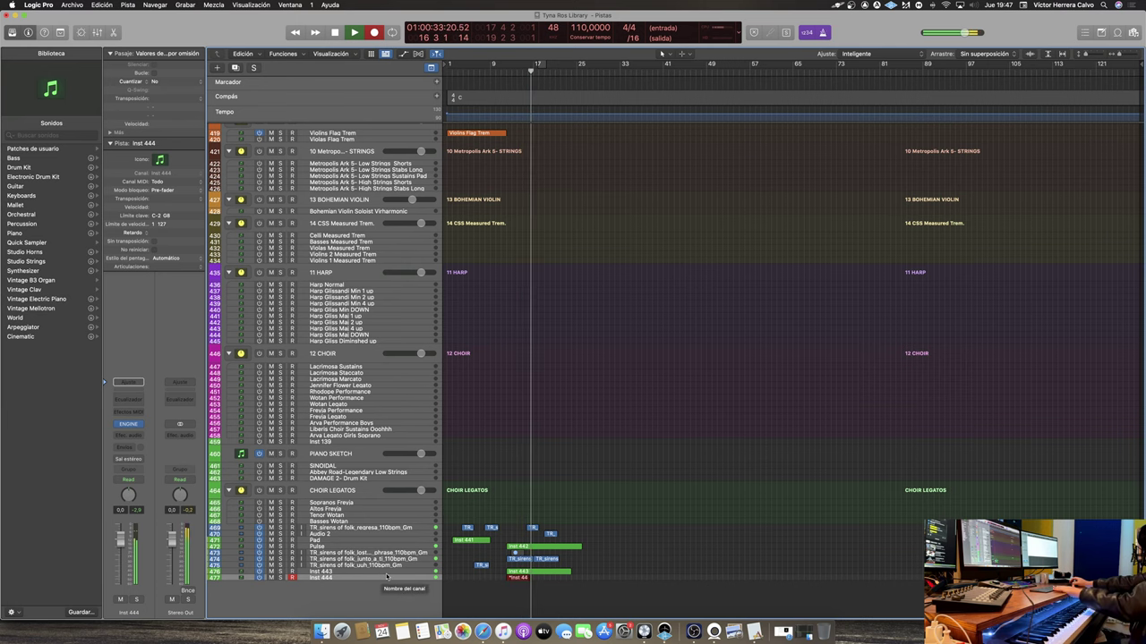
{"action": "key", "text": "space"}
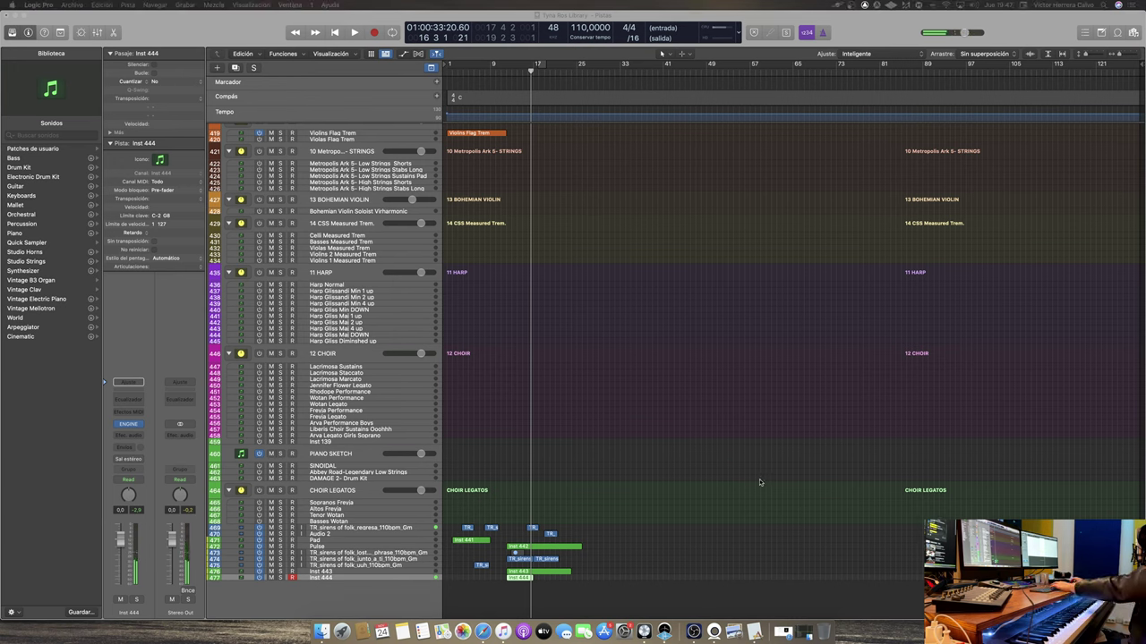
{"action": "left_click", "coordinate": [519, 582]}
{"action": "key", "text": "Delete"}
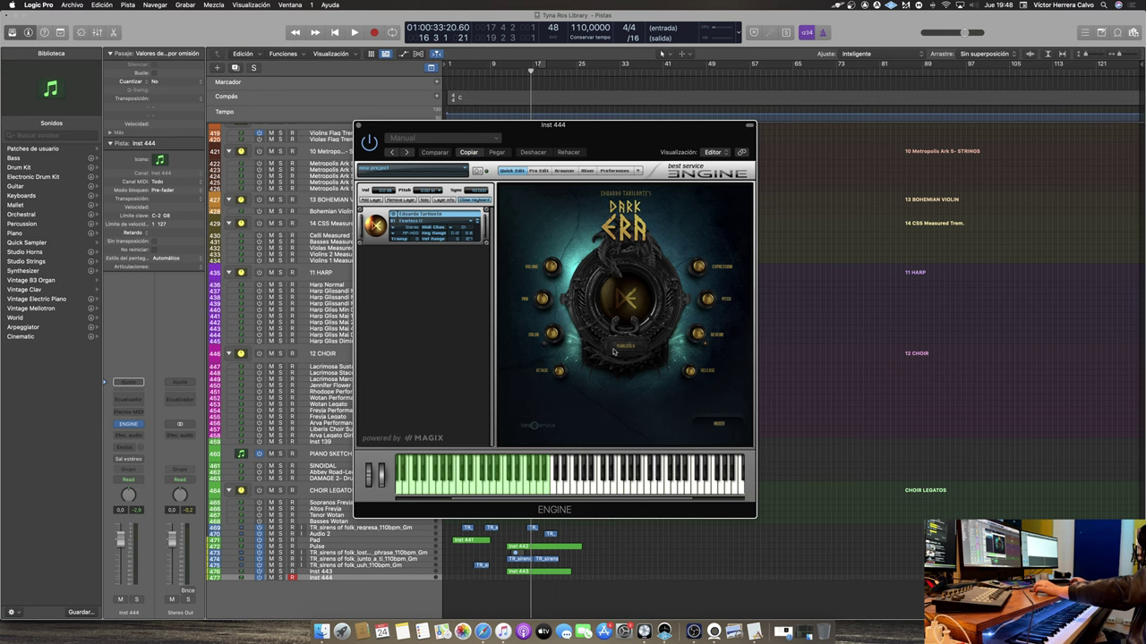
Try the Dark Era epic loop Vengeance 110 BPM and the soundscape Full Moon as replacement sounds in ENGINE
{"action": "left_click", "coordinate": [435, 228]}
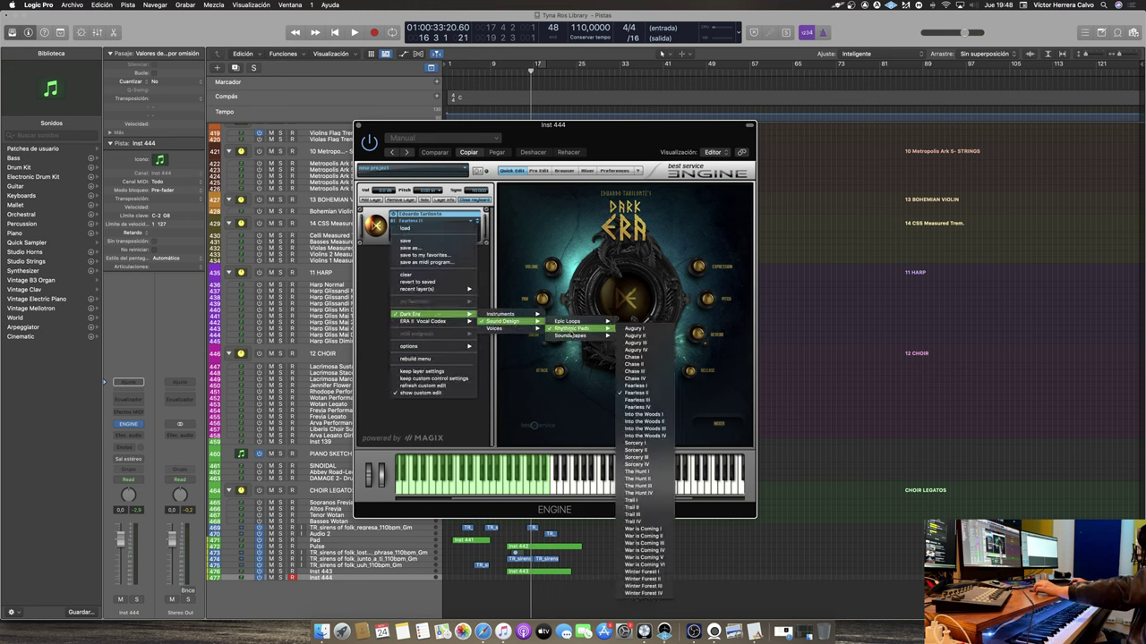
{"action": "mouse_move", "coordinate": [583, 324]}
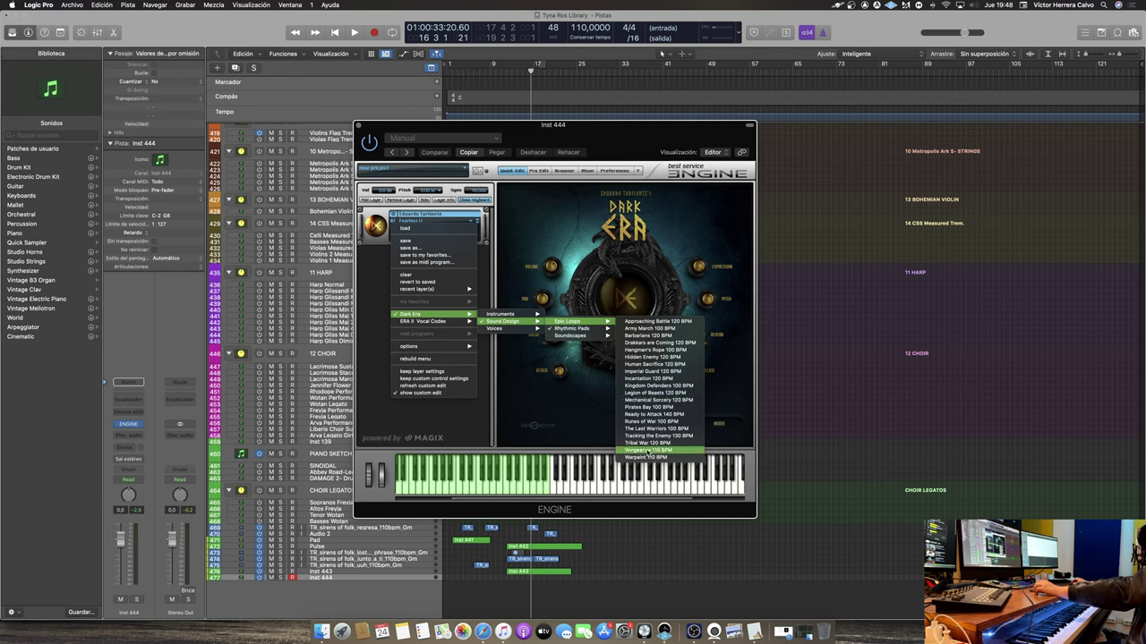
{"action": "left_click", "coordinate": [648, 450]}
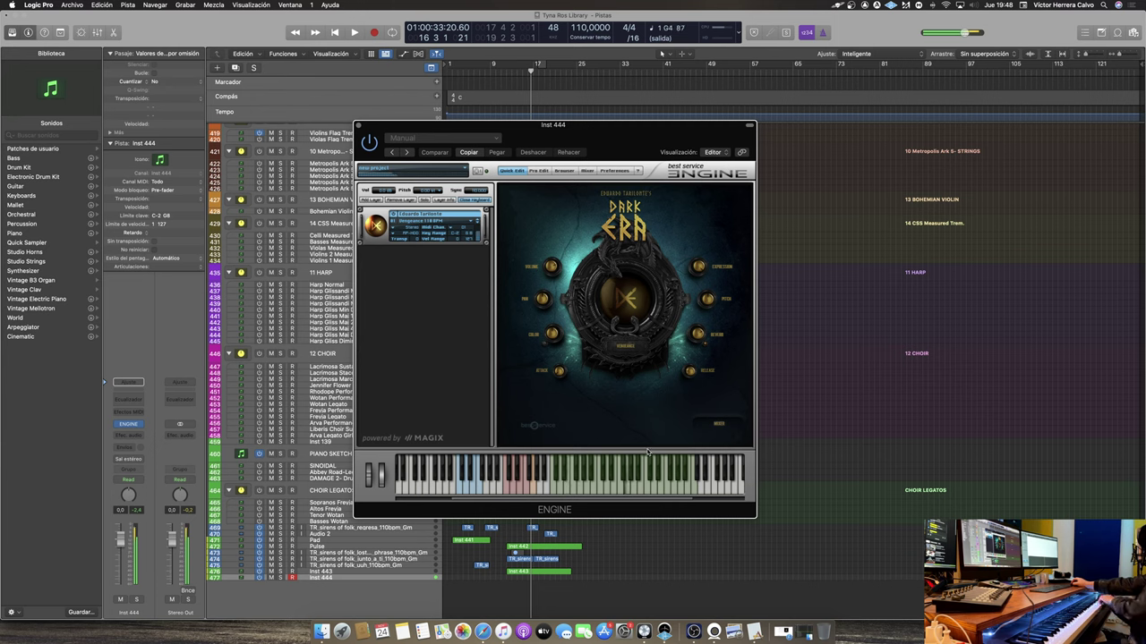
{"action": "left_click", "coordinate": [411, 221]}
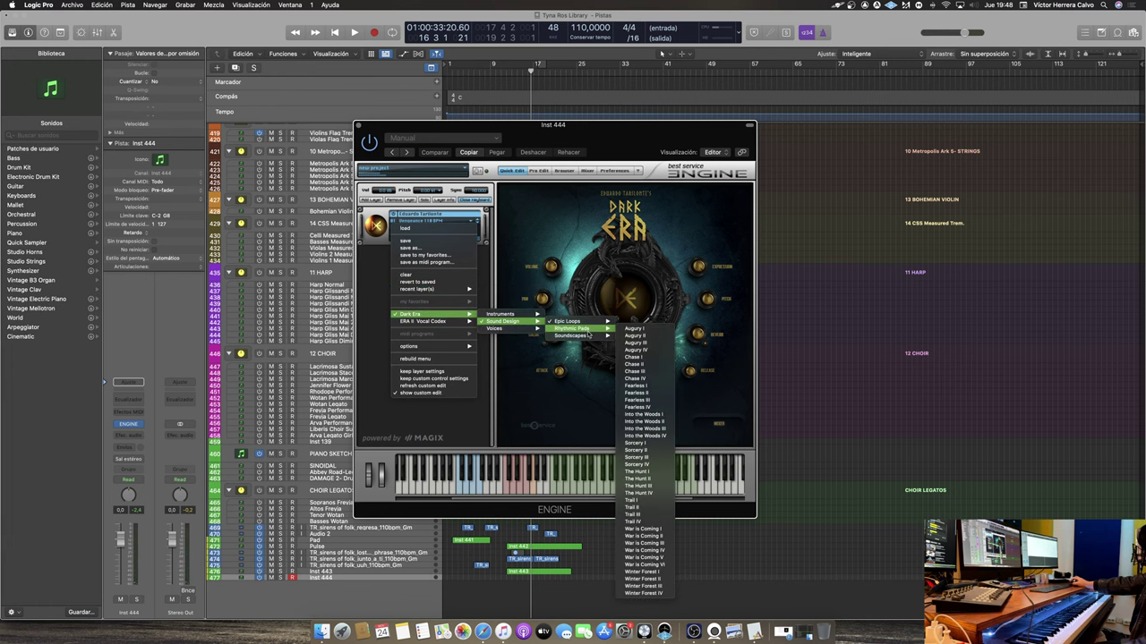
{"action": "left_click", "coordinate": [649, 356]}
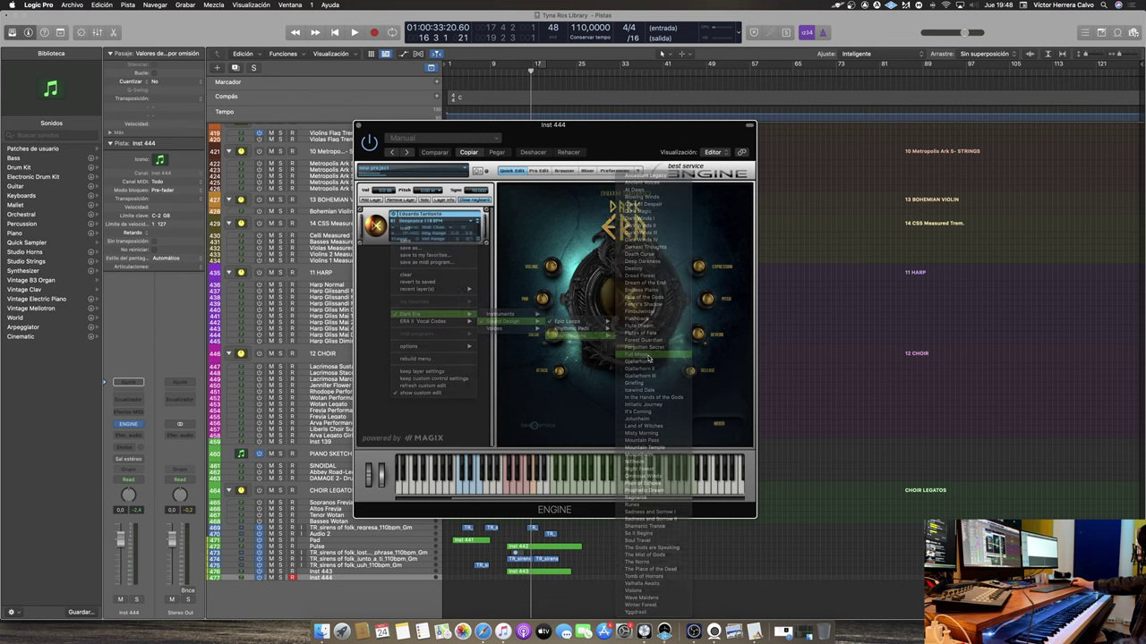
Load the Dark Era soundscape Forest Guardian in place of Full Moon, try it out, and close the plug-in window
{"action": "left_click", "coordinate": [435, 220]}
{"action": "mouse_move", "coordinate": [414, 314]}
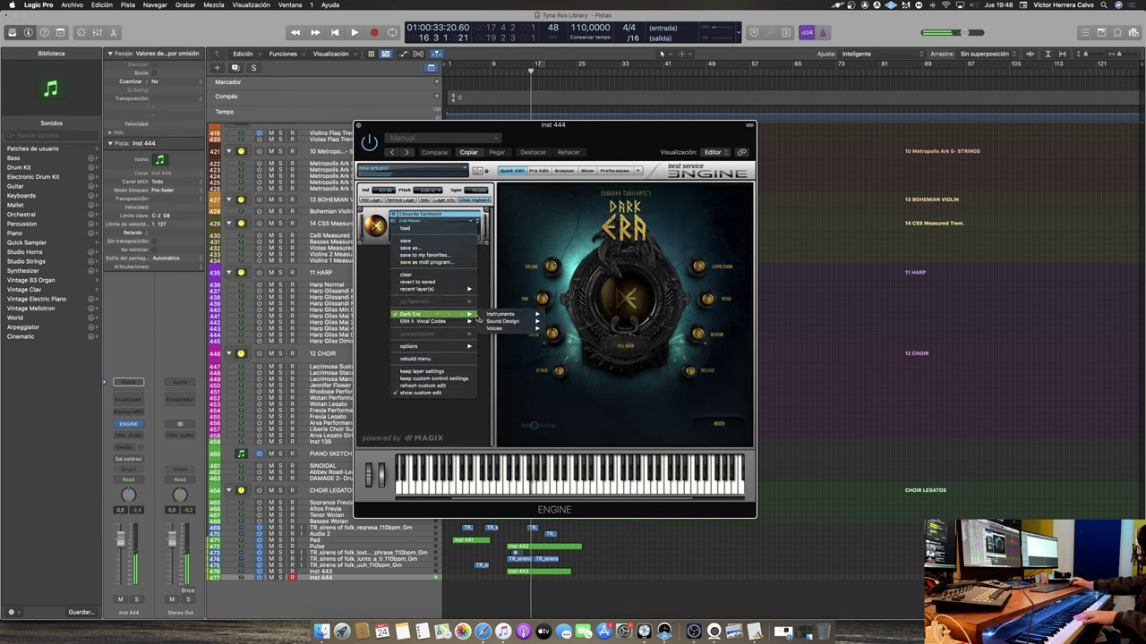
{"action": "mouse_move", "coordinate": [503, 321]}
{"action": "mouse_move", "coordinate": [585, 339]}
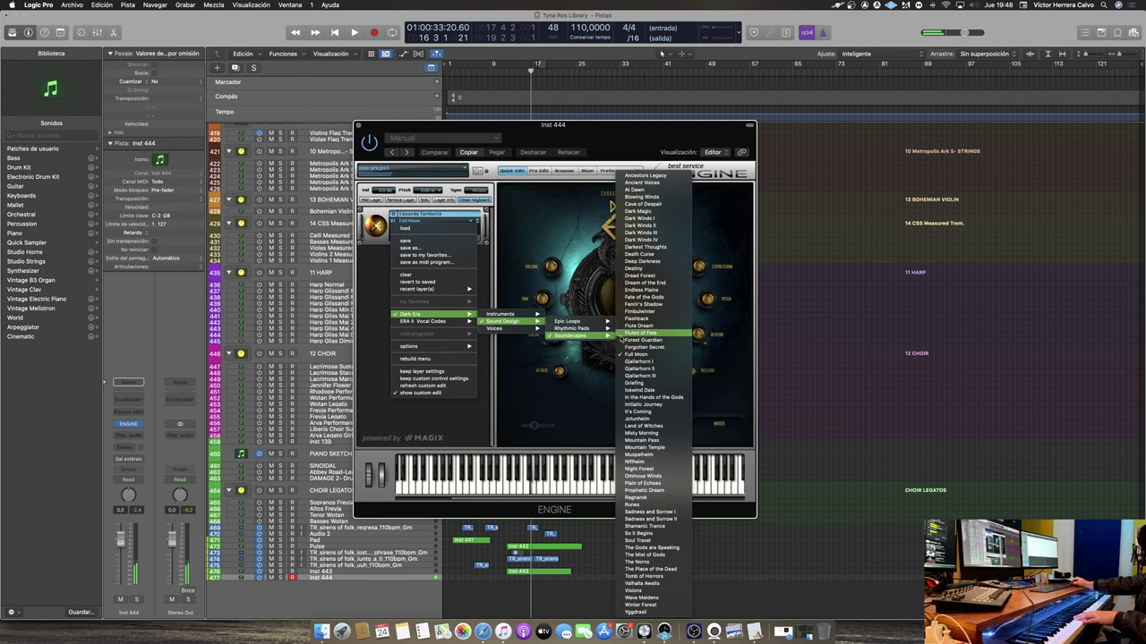
{"action": "left_click", "coordinate": [641, 340]}
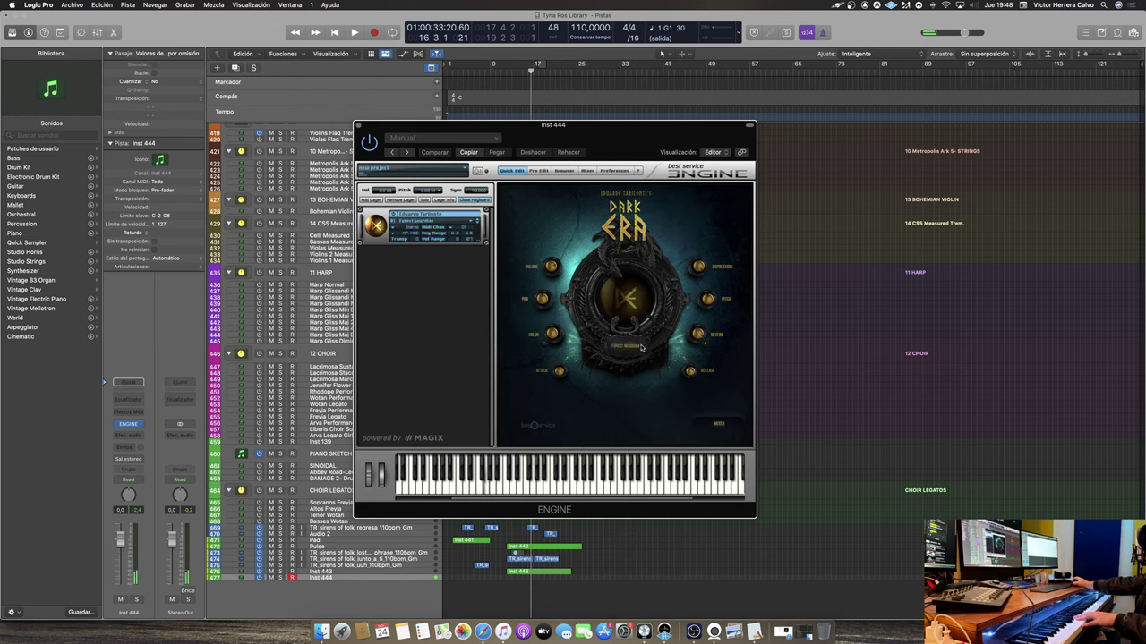
{"action": "left_click", "coordinate": [359, 126]}
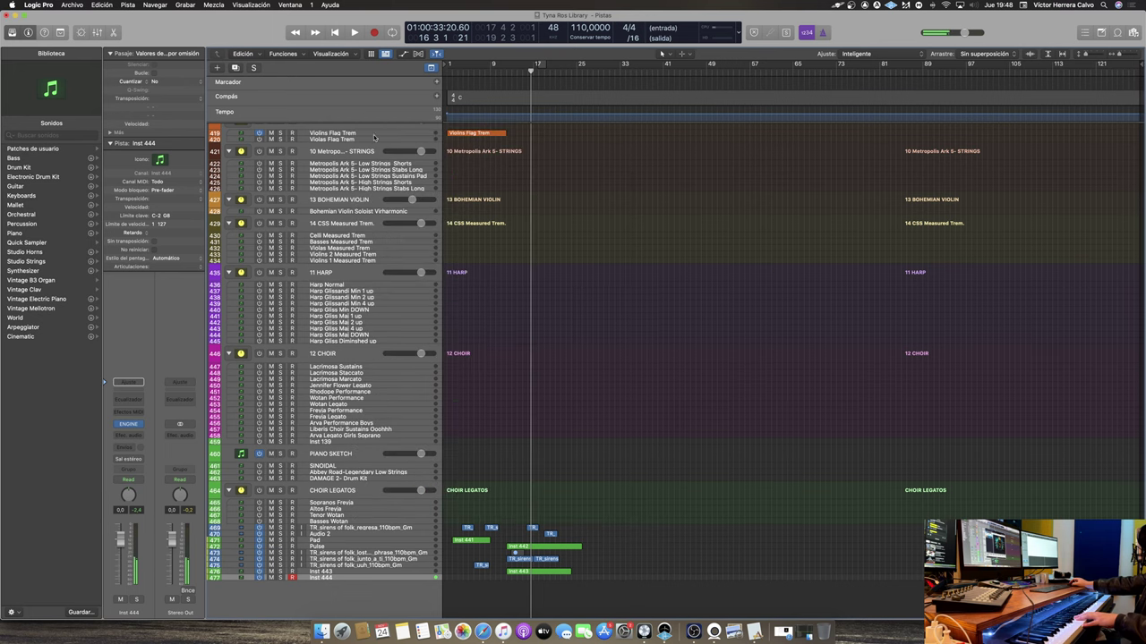
Select all regions in the arrangement and move them together about three bars later
{"action": "right_click", "coordinate": [564, 352]}
{"action": "left_click", "coordinate": [593, 402]}
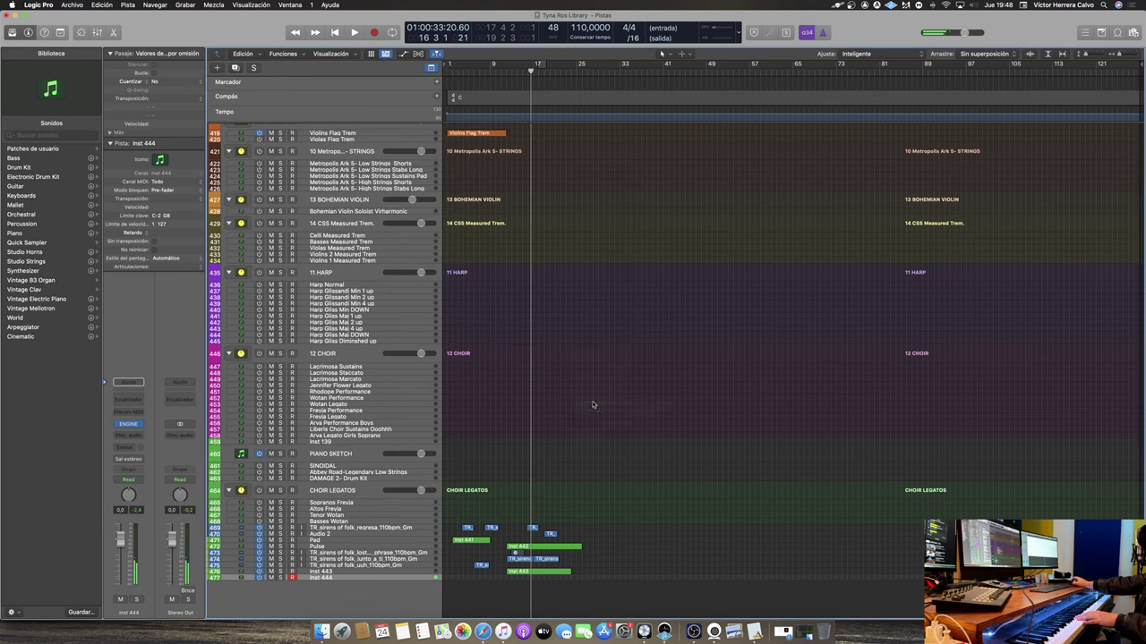
{"action": "left_click_drag", "start_coordinate": [473, 545], "coordinate": [502, 561]}
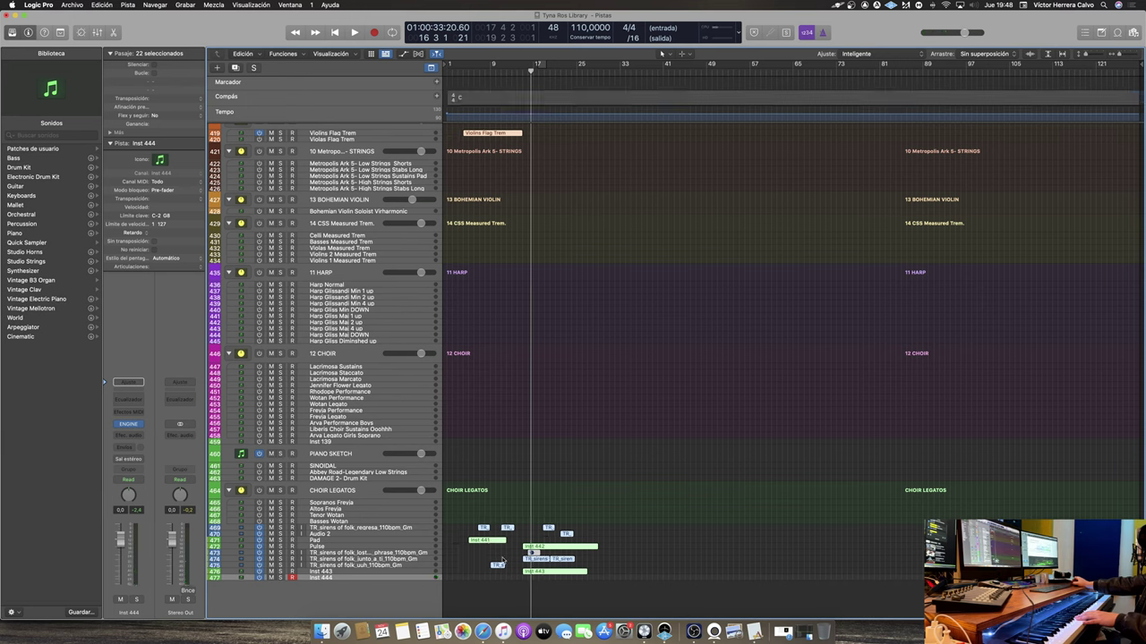
Record a Forest Guardian take on Inst 444 from the project start to about bar 13, and undo the recording
{"action": "left_click", "coordinate": [335, 32]}
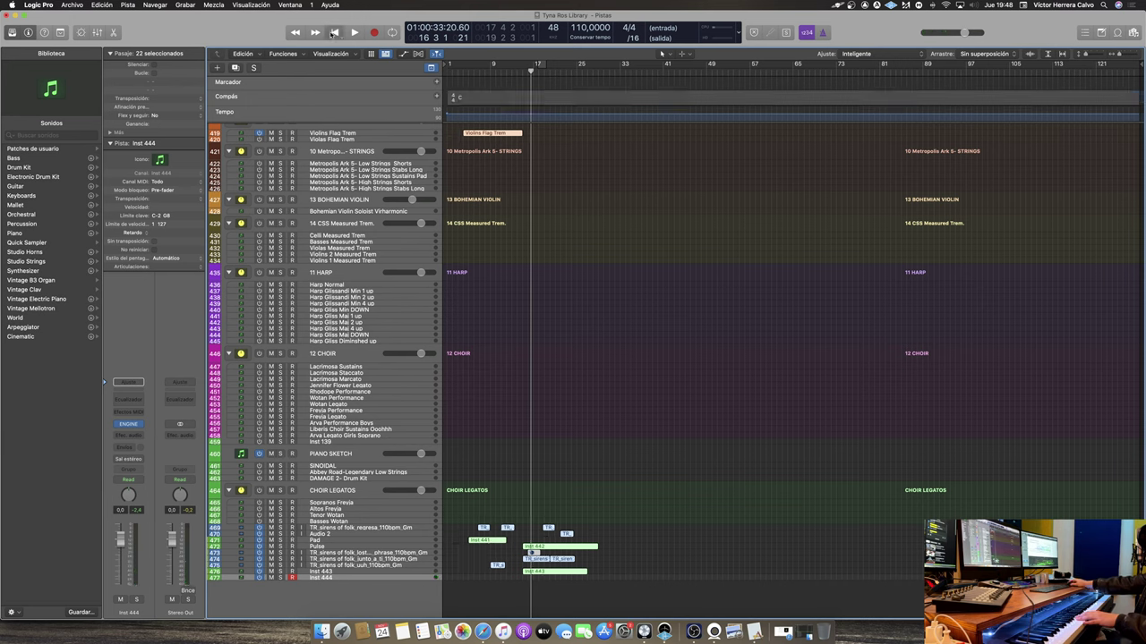
{"action": "left_click", "coordinate": [375, 34]}
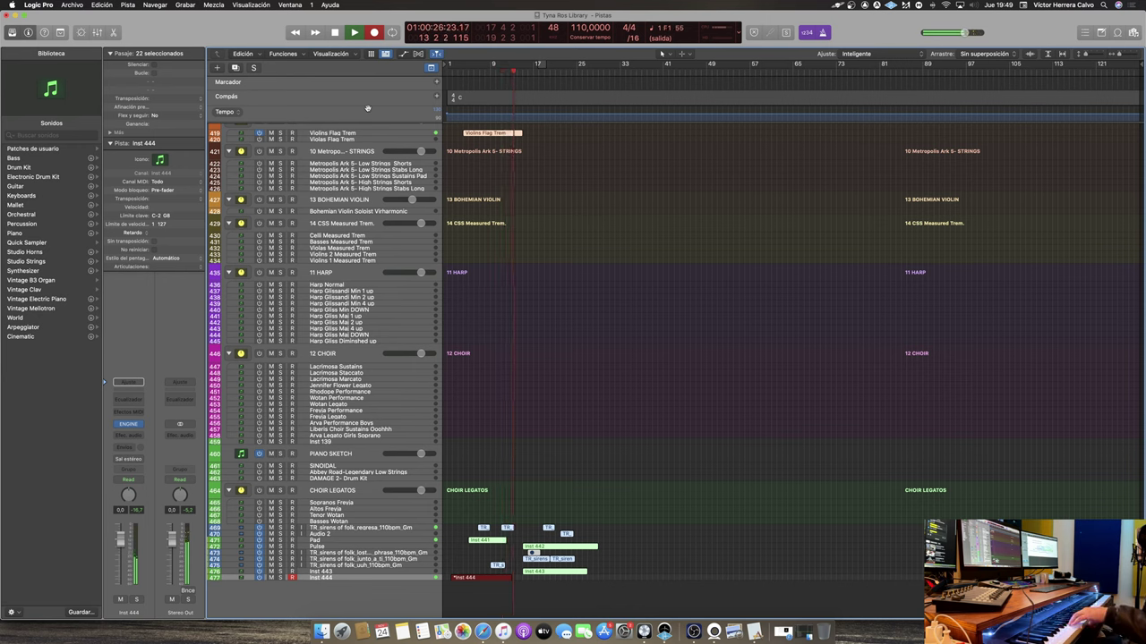
{"action": "key", "text": "space"}
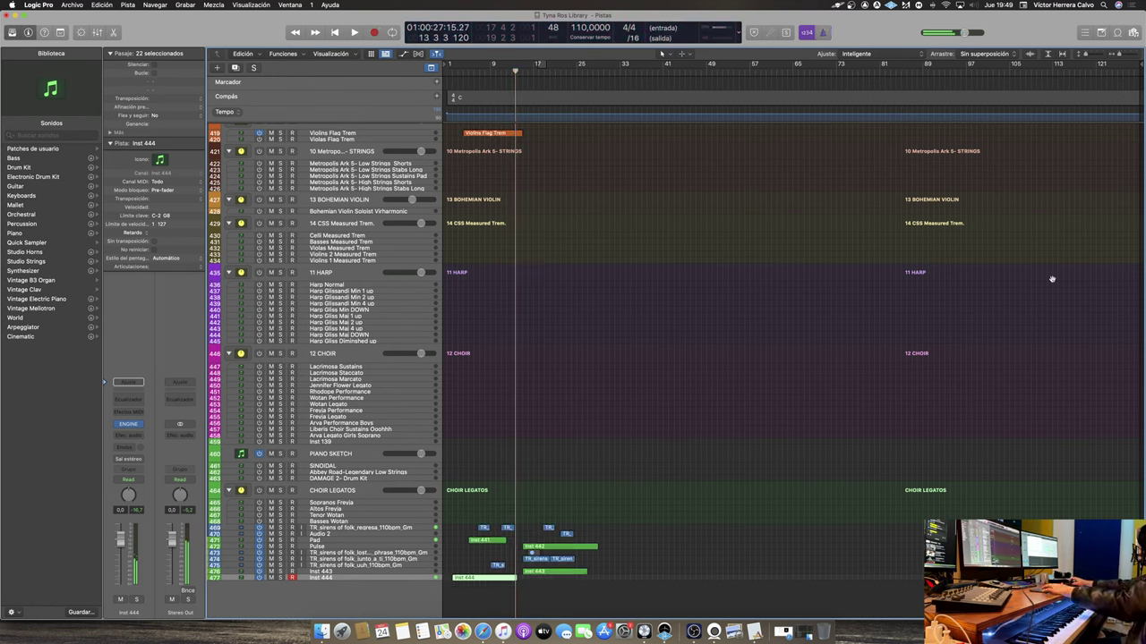
{"action": "key", "text": "super+z"}
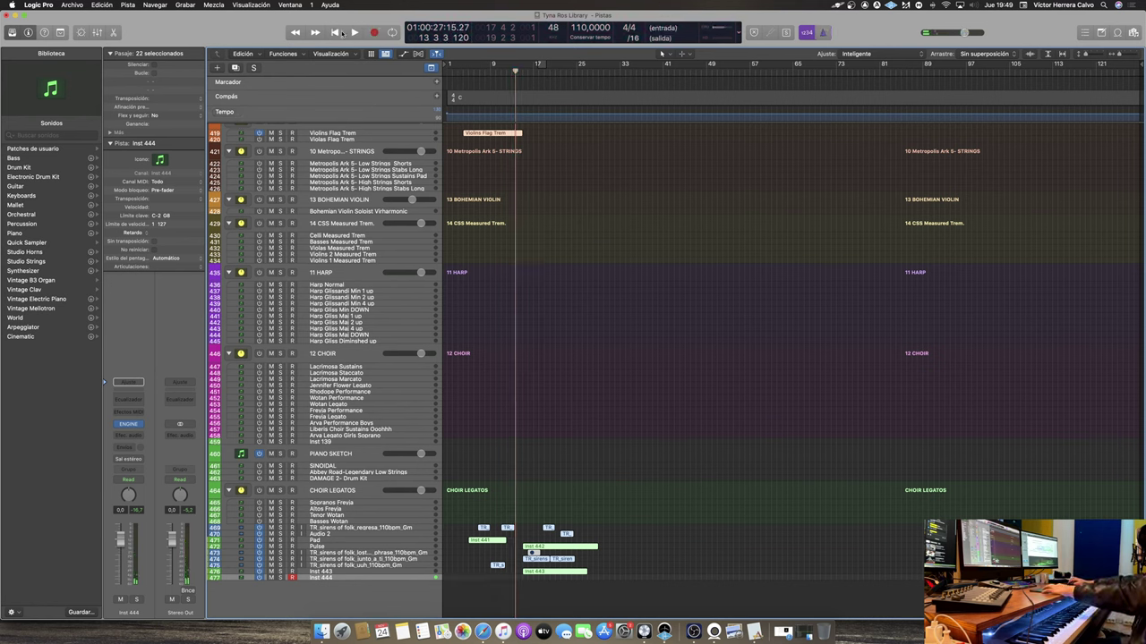
Record the Forest Guardian pad on Inst 444 from the project start to about bar 11, and return the playhead to the start
{"action": "left_click", "coordinate": [336, 33]}
{"action": "left_click", "coordinate": [373, 34]}
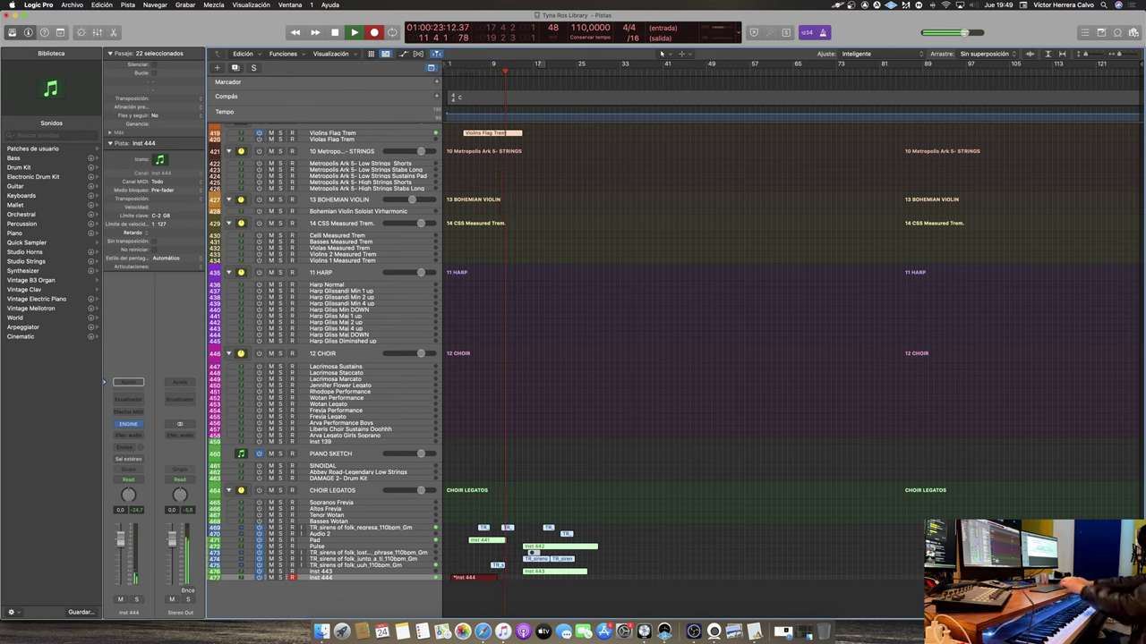
{"action": "key", "text": "space"}
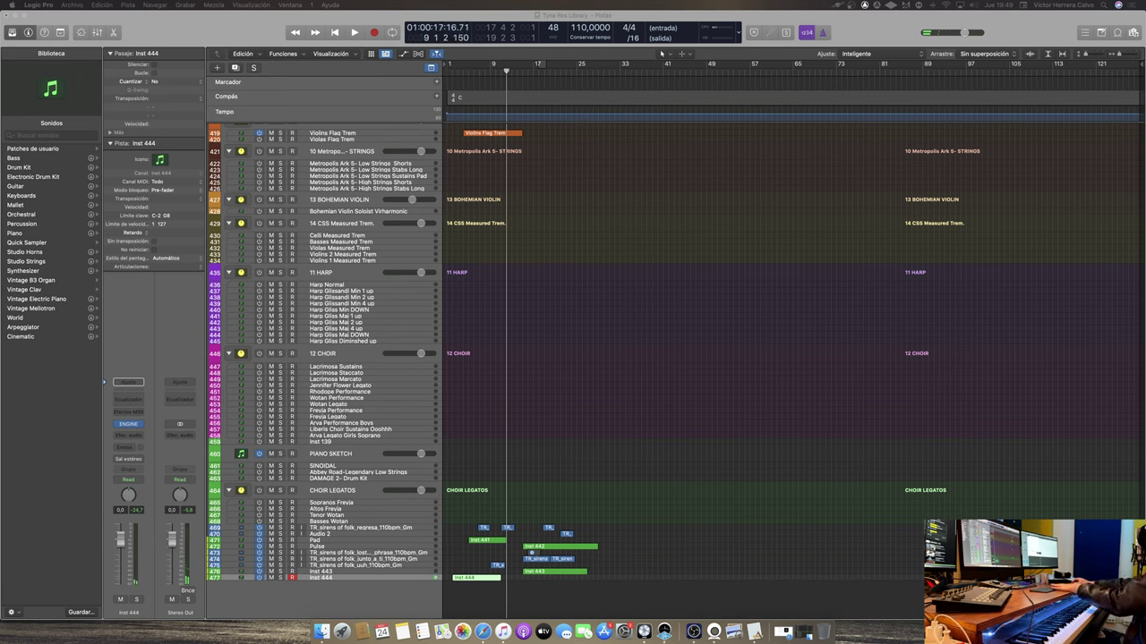
{"action": "key", "text": "Return"}
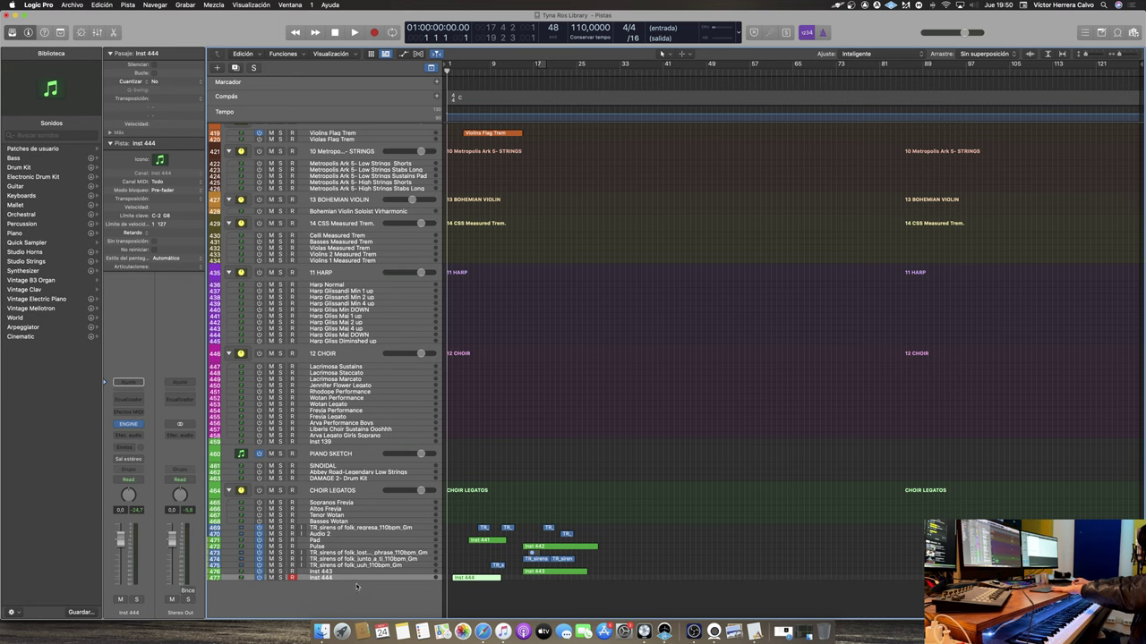
Add a new Kontakt instrument track below Inst 444, and rename the Inst 444 track Eduardo Tarilonte Pad
{"action": "key", "text": "super+d"}
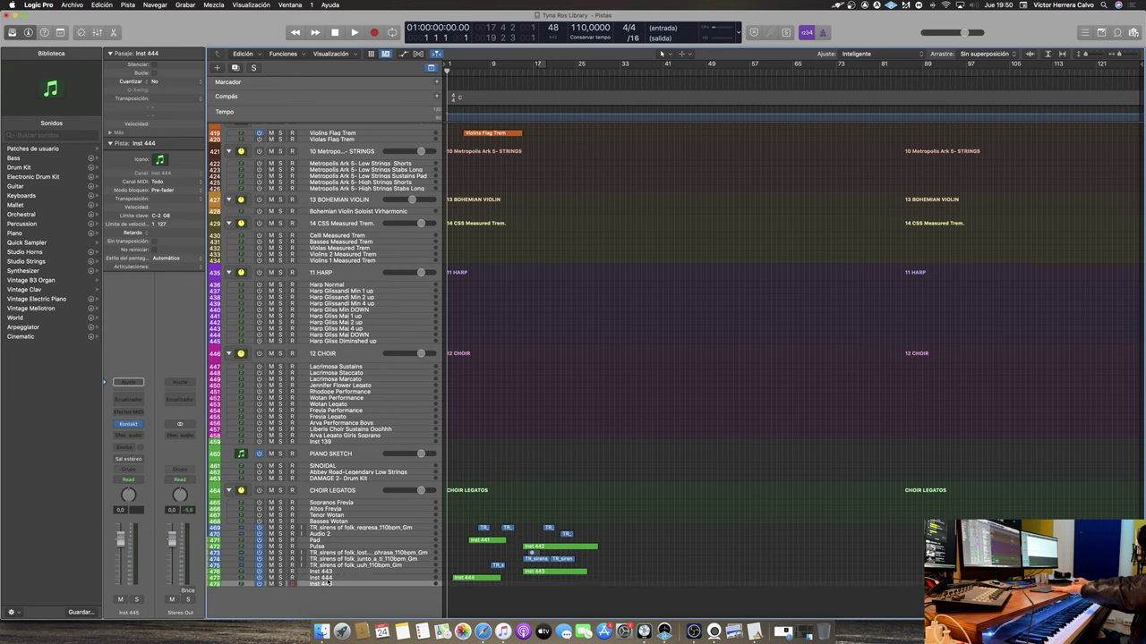
{"action": "double_click", "coordinate": [317, 577]}
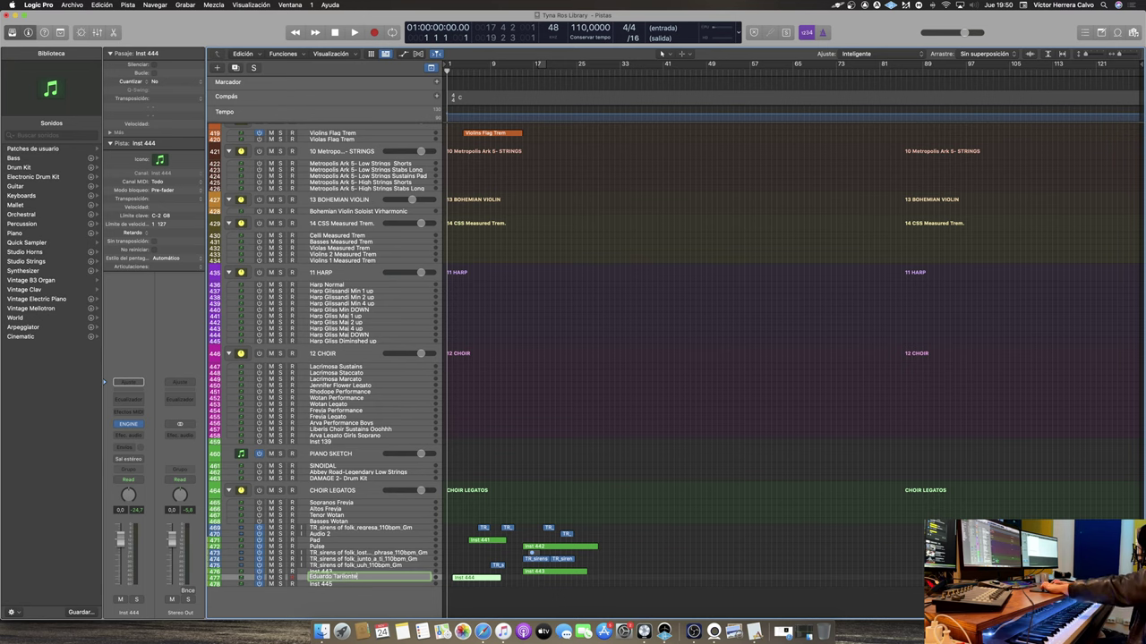
{"action": "type", "text": "Eduardo Tarlionte Pad"}
{"action": "key", "text": "Return"}
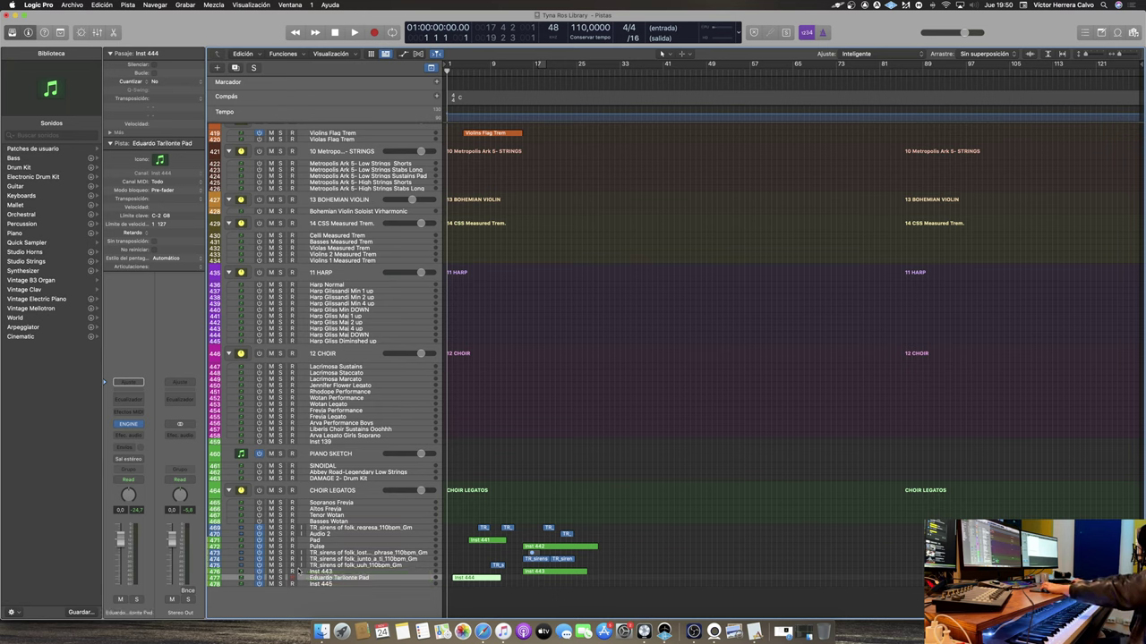
Rename the Inst 443 track Action Strikes, and select the new Kontakt track at the end of the track list
{"action": "double_click", "coordinate": [306, 572]}
{"action": "type", "text": "Act"}
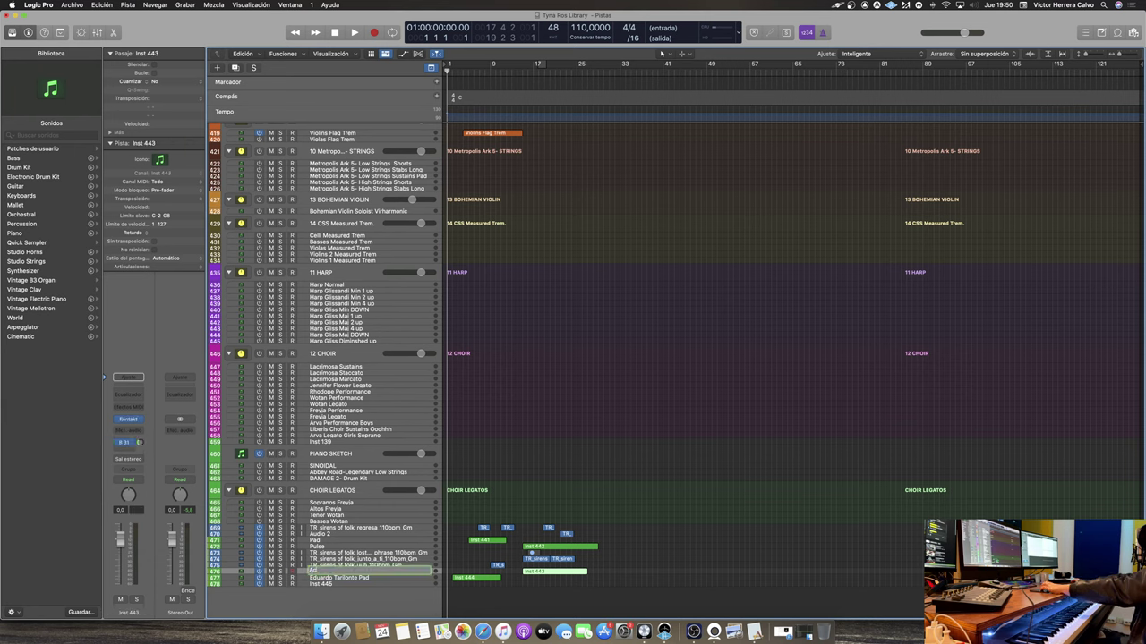
{"action": "type", "text": "ion S"}
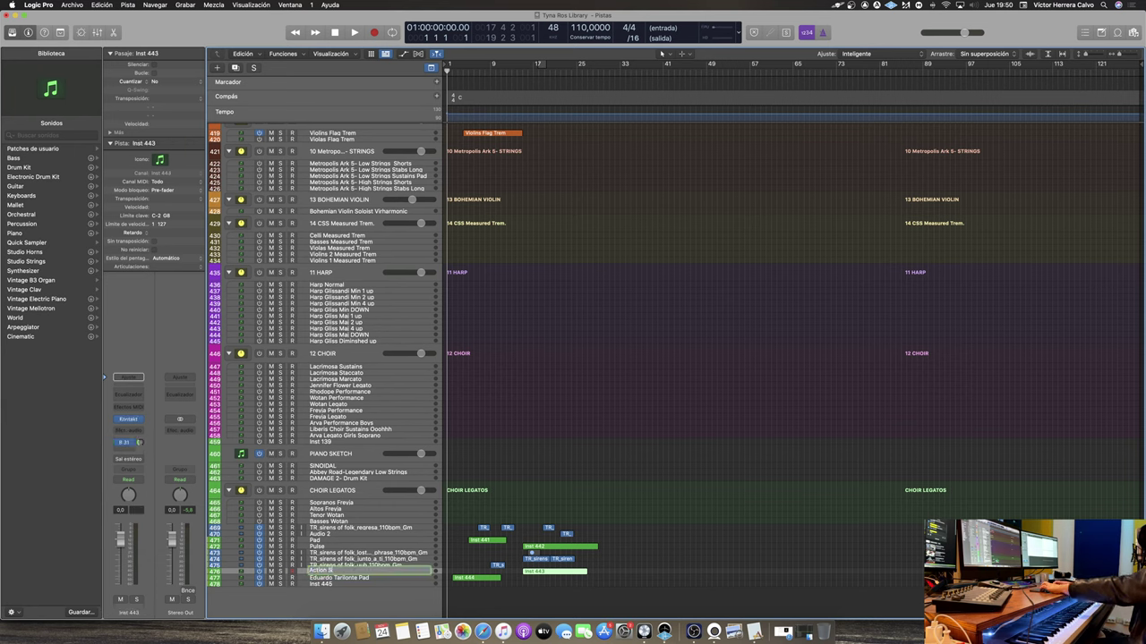
{"action": "type", "text": "trikes"}
{"action": "key", "text": "Return"}
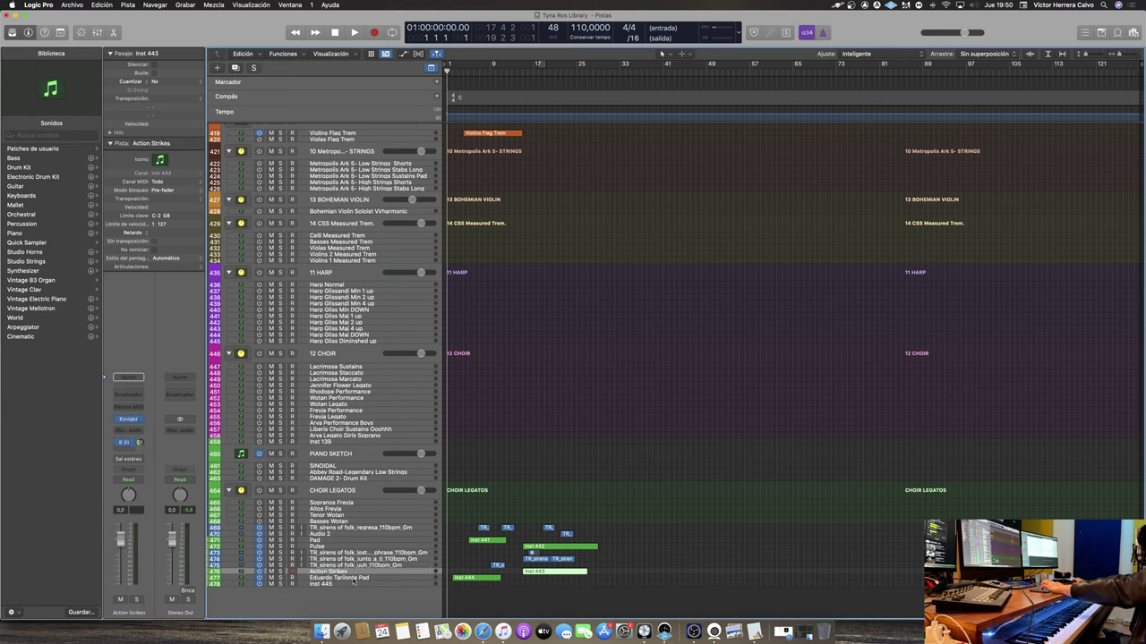
{"action": "left_click", "coordinate": [342, 587]}
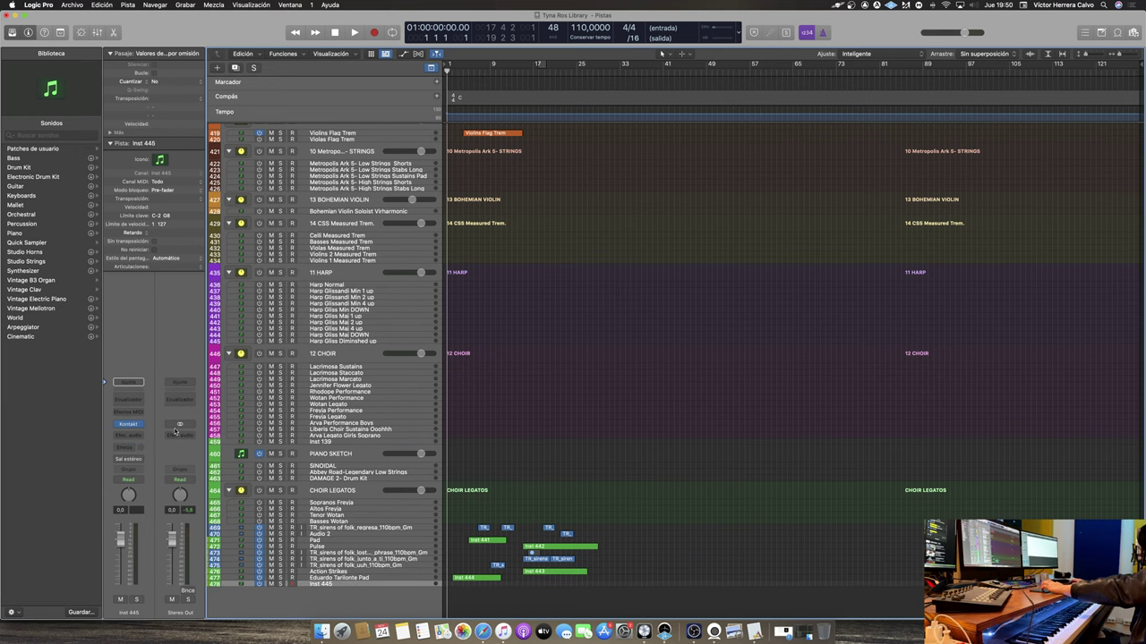
Load the GROTH Voice Sequence patch in Kontakt on Inst 445, and set its voice type to Scream
{"action": "left_click", "coordinate": [128, 425]}
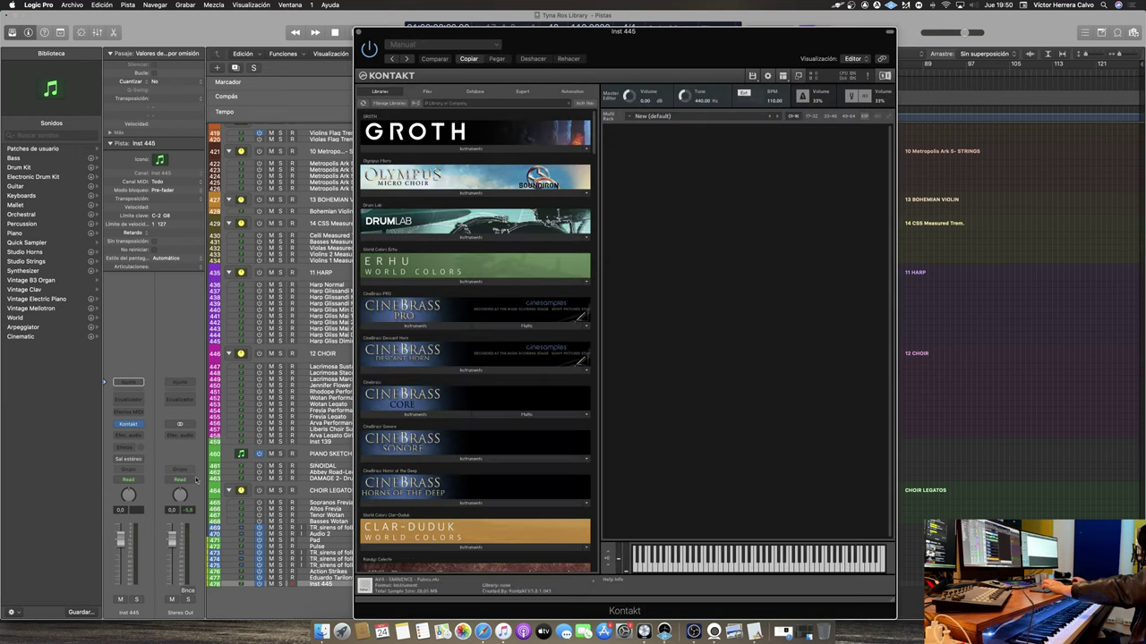
{"action": "left_click", "coordinate": [470, 149]}
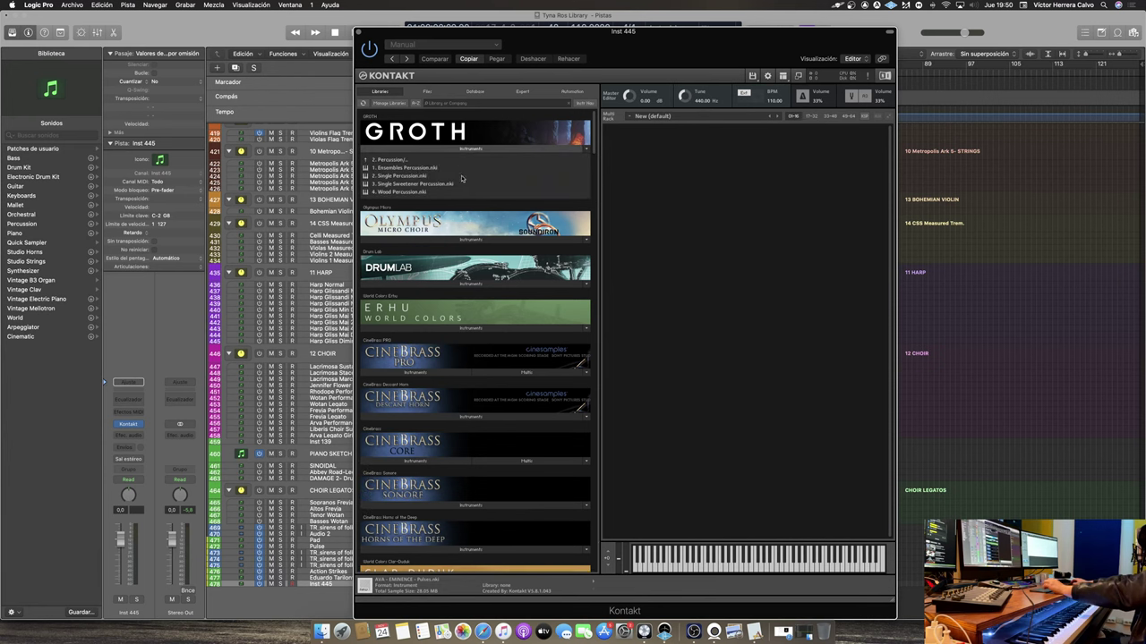
{"action": "left_click", "coordinate": [405, 161]}
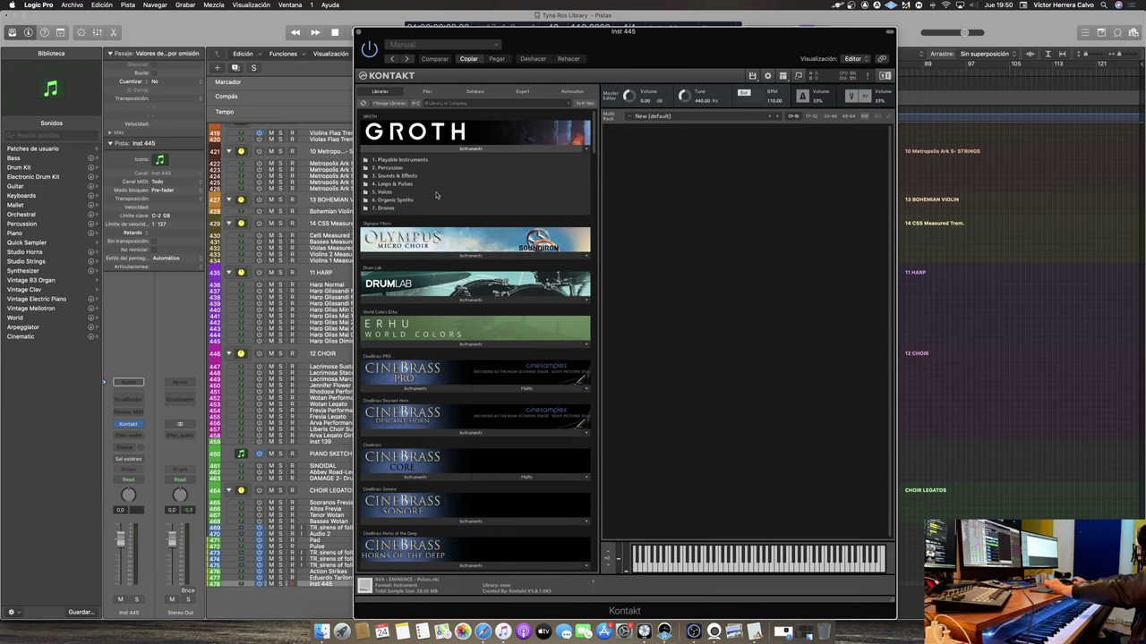
{"action": "left_click", "coordinate": [406, 193]}
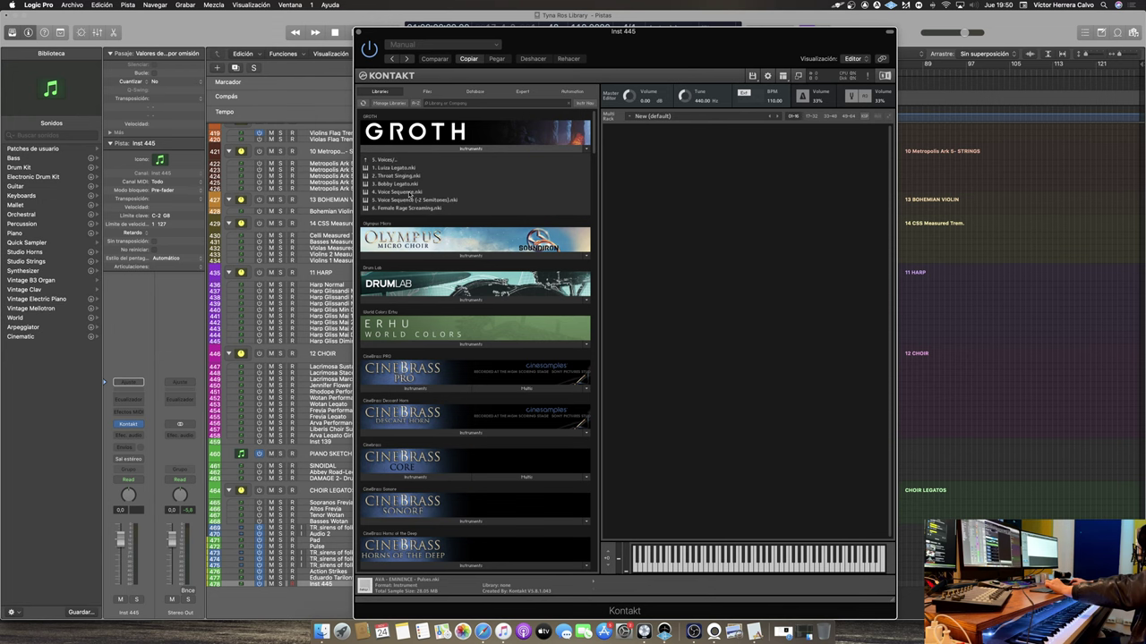
{"action": "left_click", "coordinate": [403, 192]}
{"action": "double_click", "coordinate": [408, 193]}
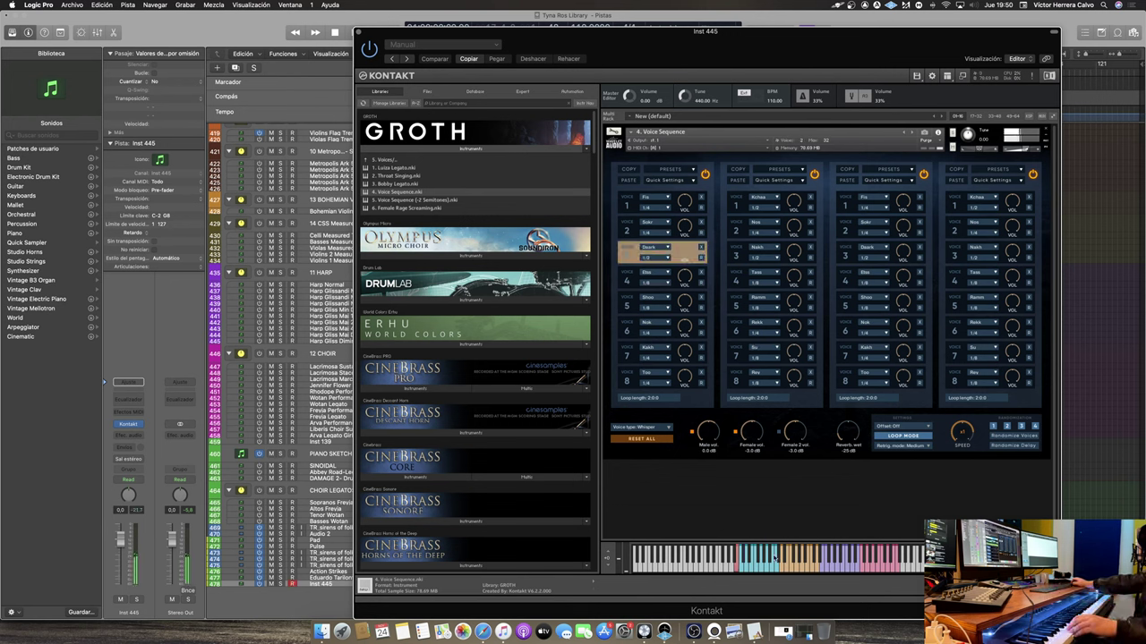
{"action": "left_click", "coordinate": [665, 430]}
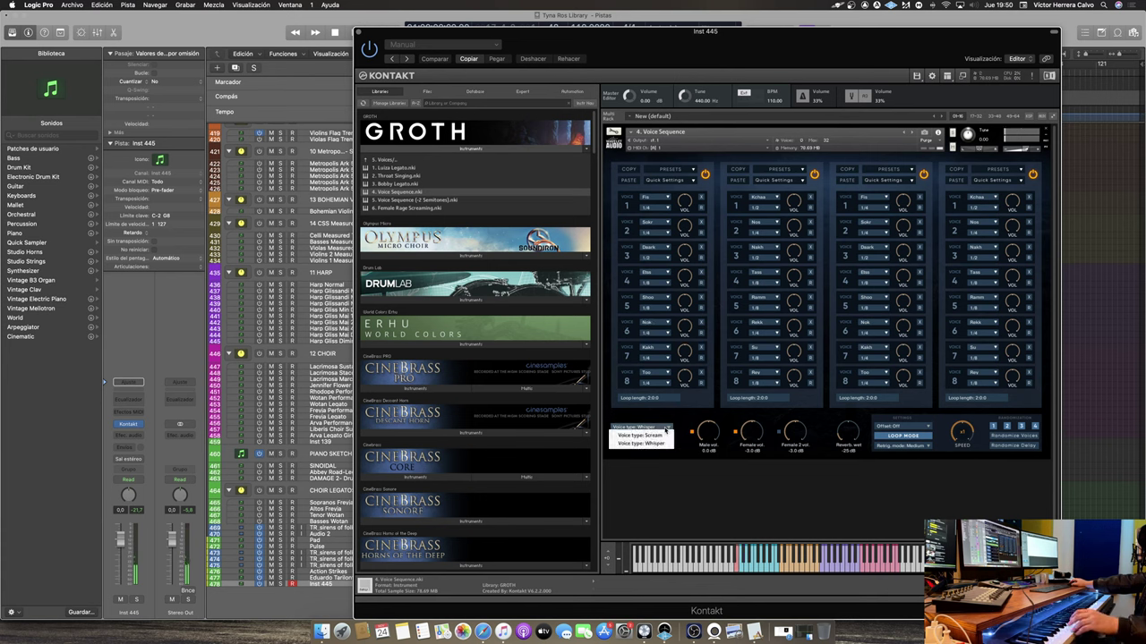
{"action": "left_click", "coordinate": [661, 435]}
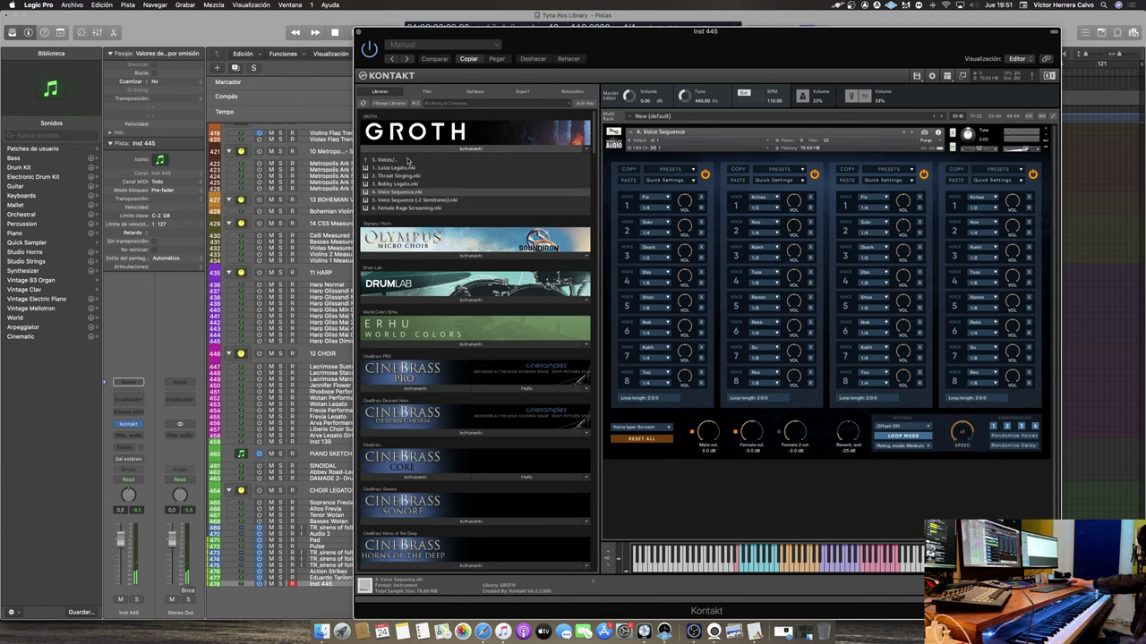
Replace the patch with GROTH's Tagelharpa, try its D A D tuning, and set the tuning back to C G C
{"action": "left_click", "coordinate": [404, 161]}
{"action": "left_click", "coordinate": [403, 160]}
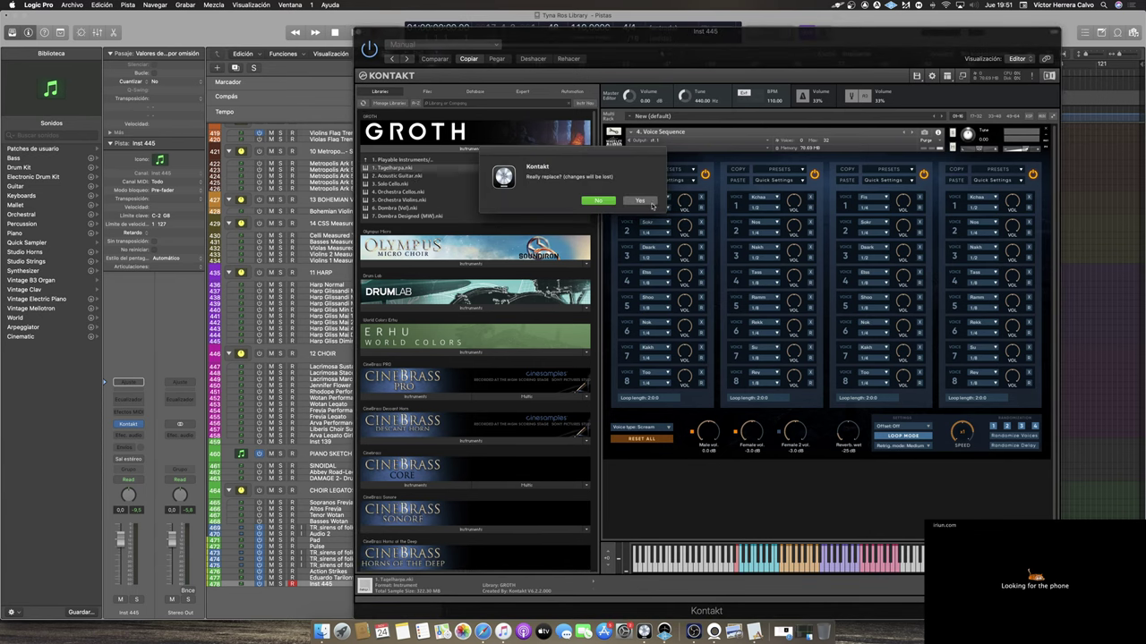
{"action": "left_click", "coordinate": [651, 204]}
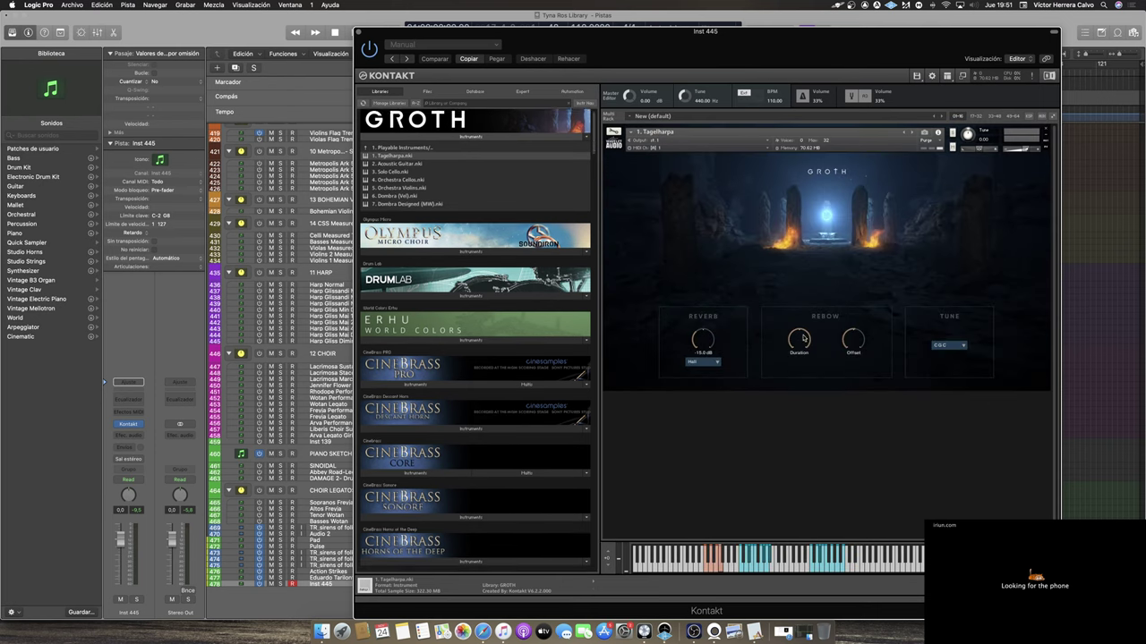
{"action": "left_click", "coordinate": [958, 347]}
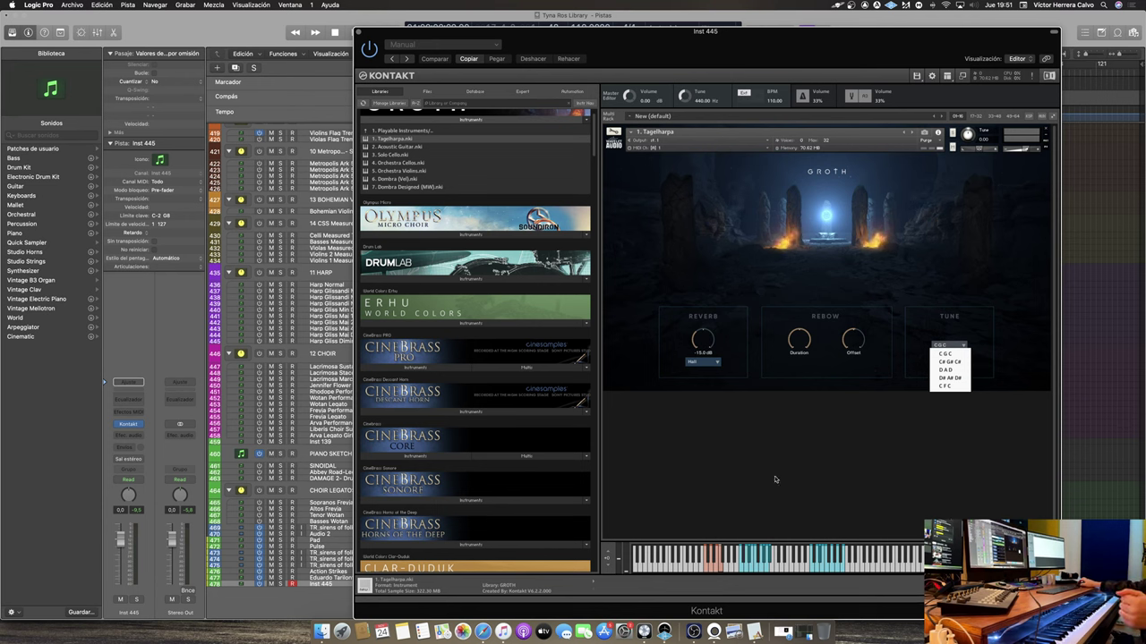
{"action": "left_click", "coordinate": [951, 369]}
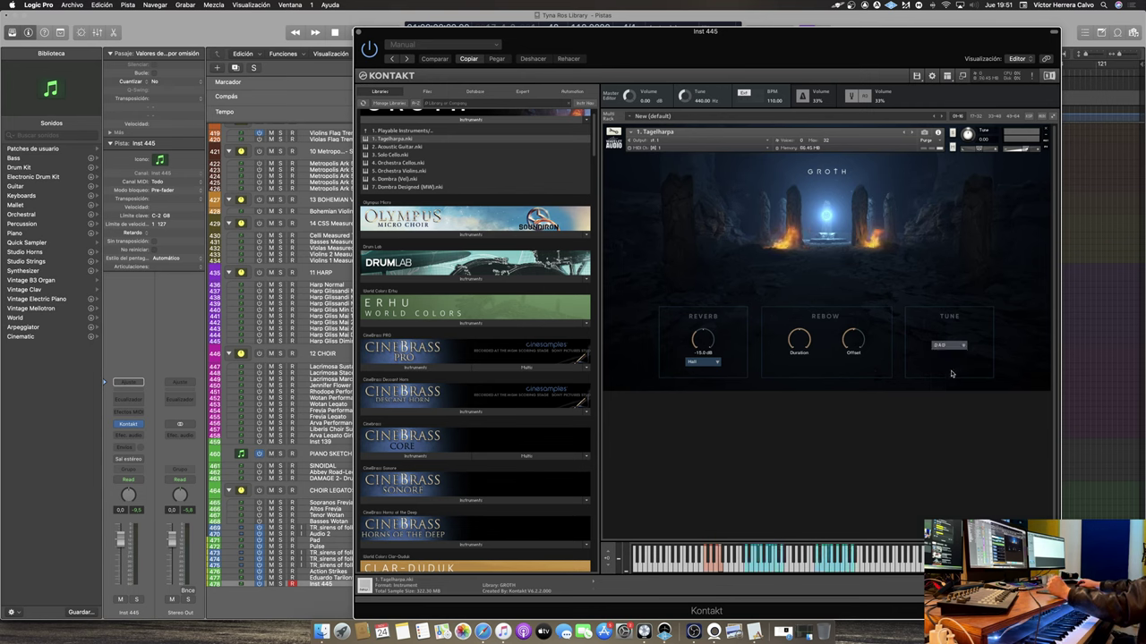
{"action": "left_click", "coordinate": [955, 346]}
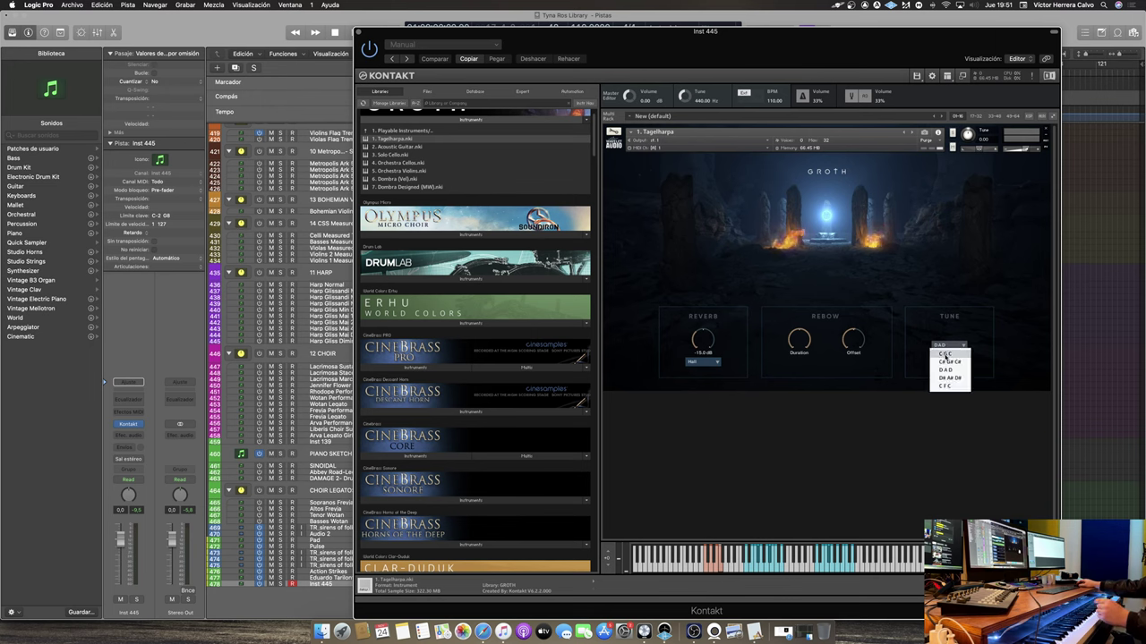
{"action": "left_click", "coordinate": [947, 355]}
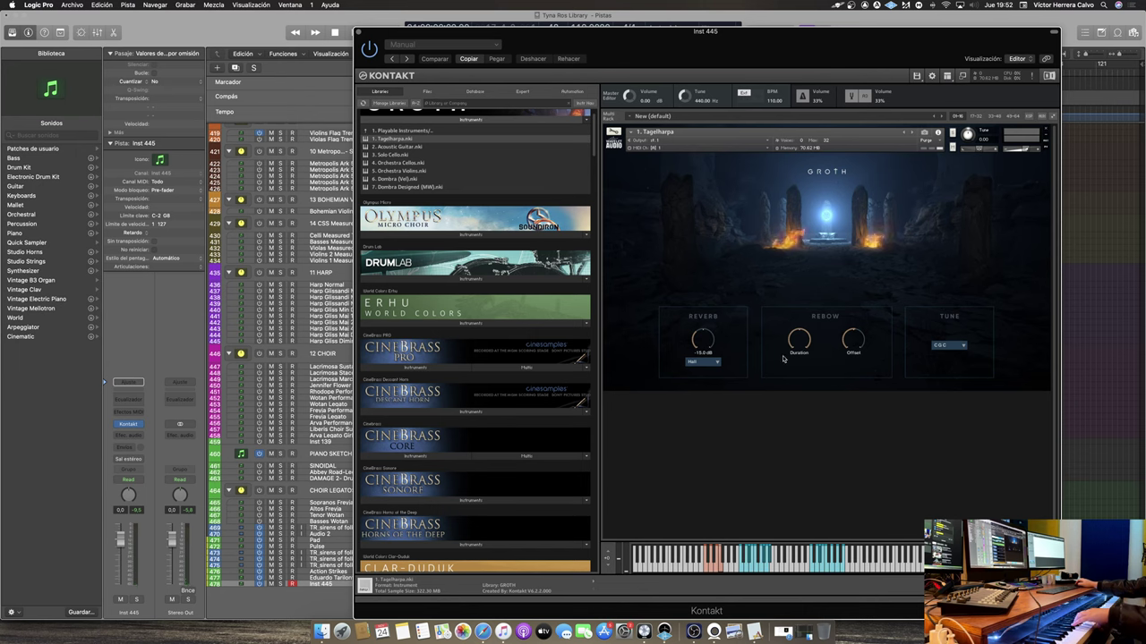
Adjust the Tagelharpa's rebow offset, and try rebow durations of 1/8 and 1/4
{"action": "left_click_drag", "start_coordinate": [853, 343], "coordinate": [853, 333]}
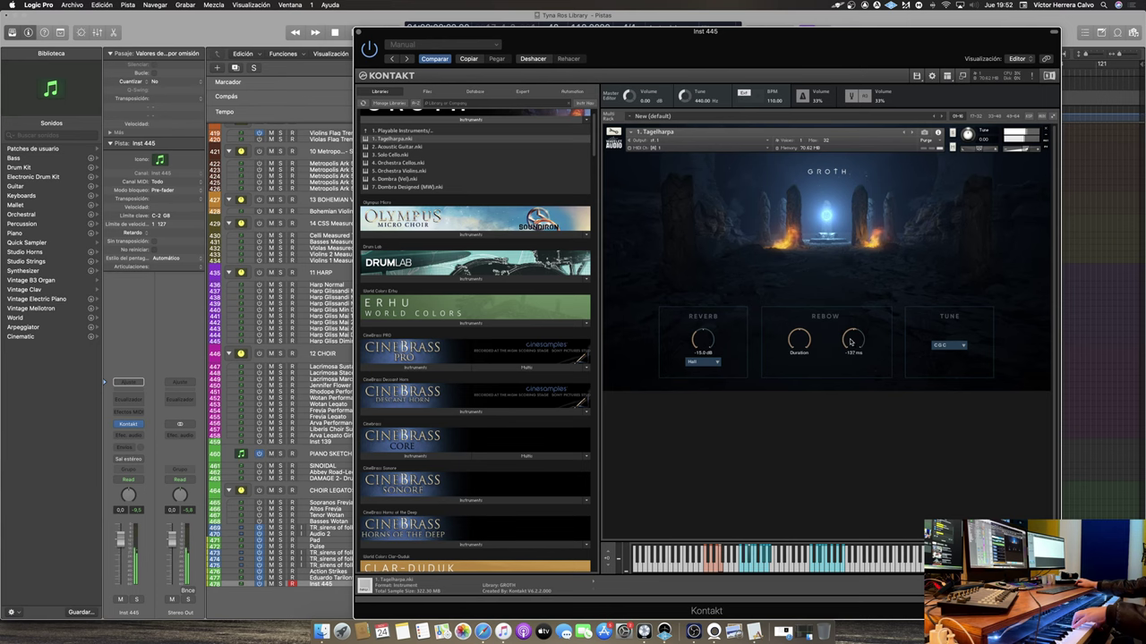
{"action": "mouse_move", "coordinate": [797, 335]}
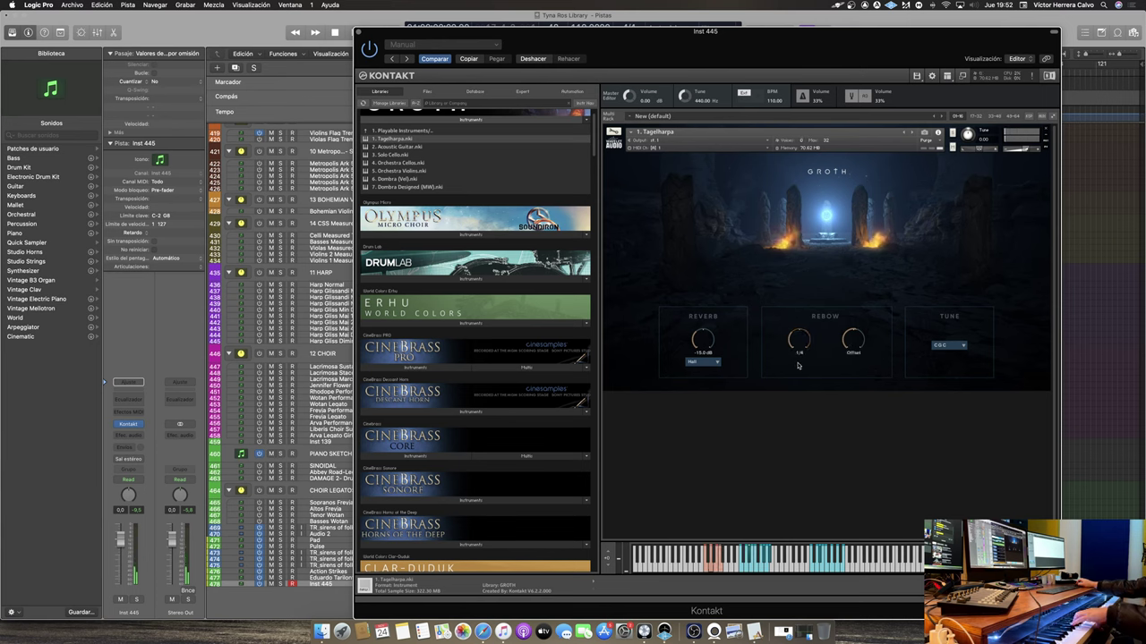
{"action": "left_click_drag", "start_coordinate": [798, 370], "coordinate": [799, 383]}
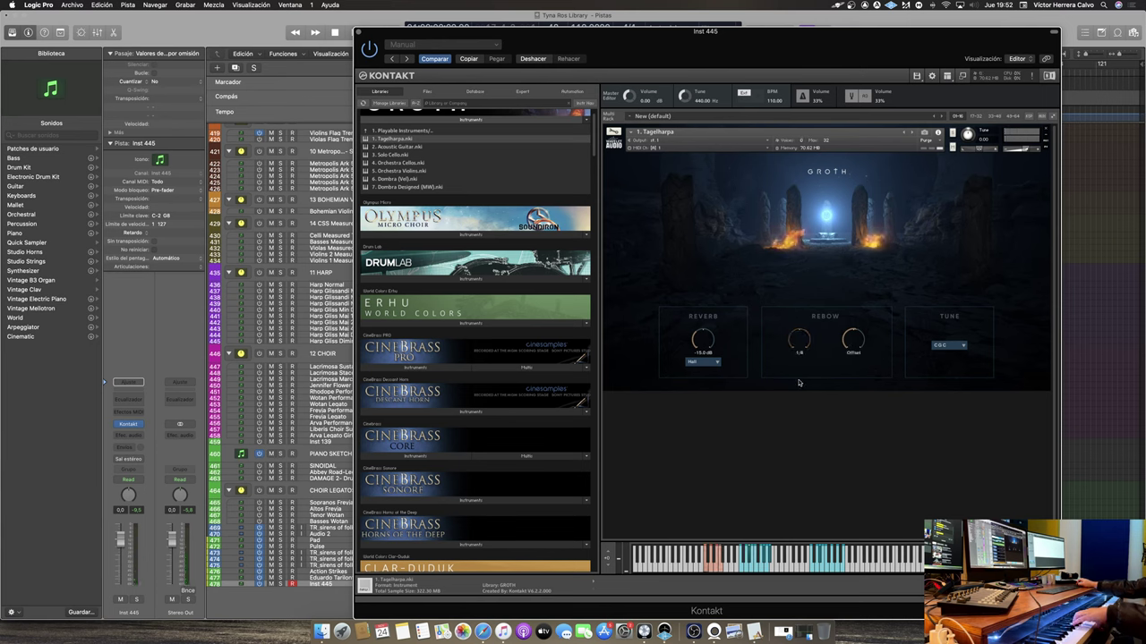
{"action": "left_click_drag", "start_coordinate": [799, 383], "coordinate": [798, 328]}
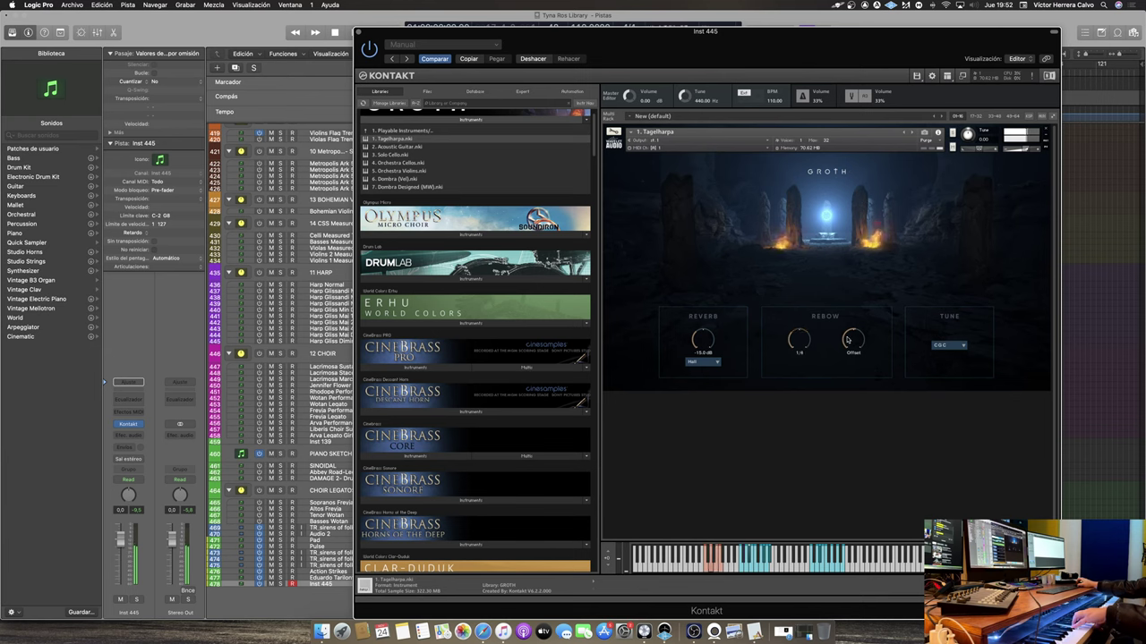
{"action": "left_click_drag", "start_coordinate": [797, 349], "coordinate": [799, 324]}
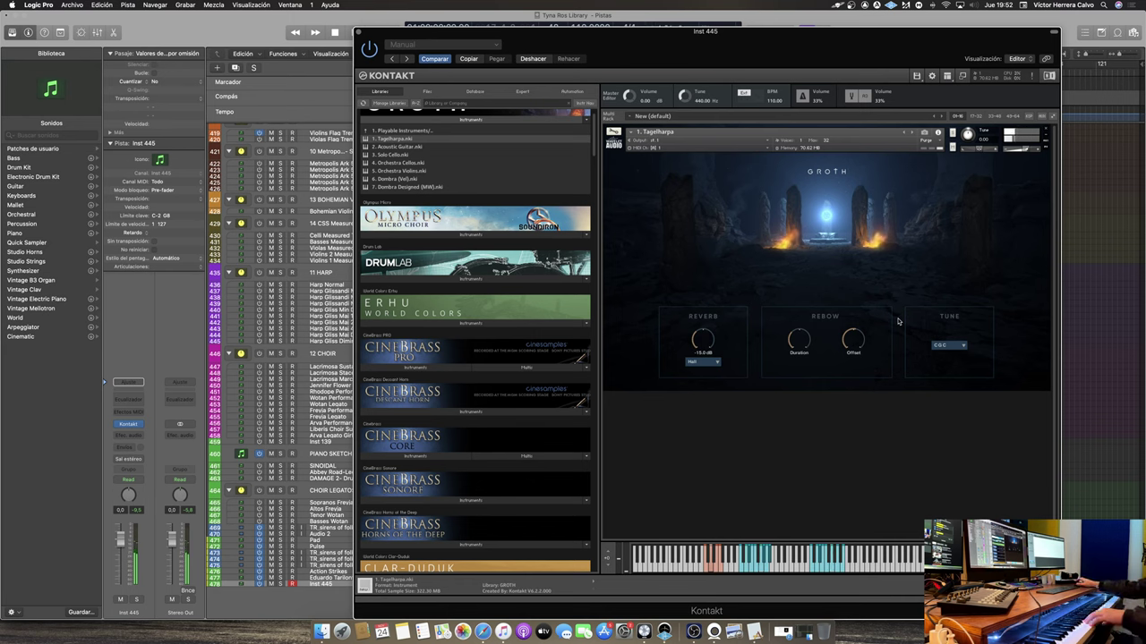
Replace the Tagelharpa with GROTH's Dombra Designed (MW) patch
{"action": "double_click", "coordinate": [402, 188]}
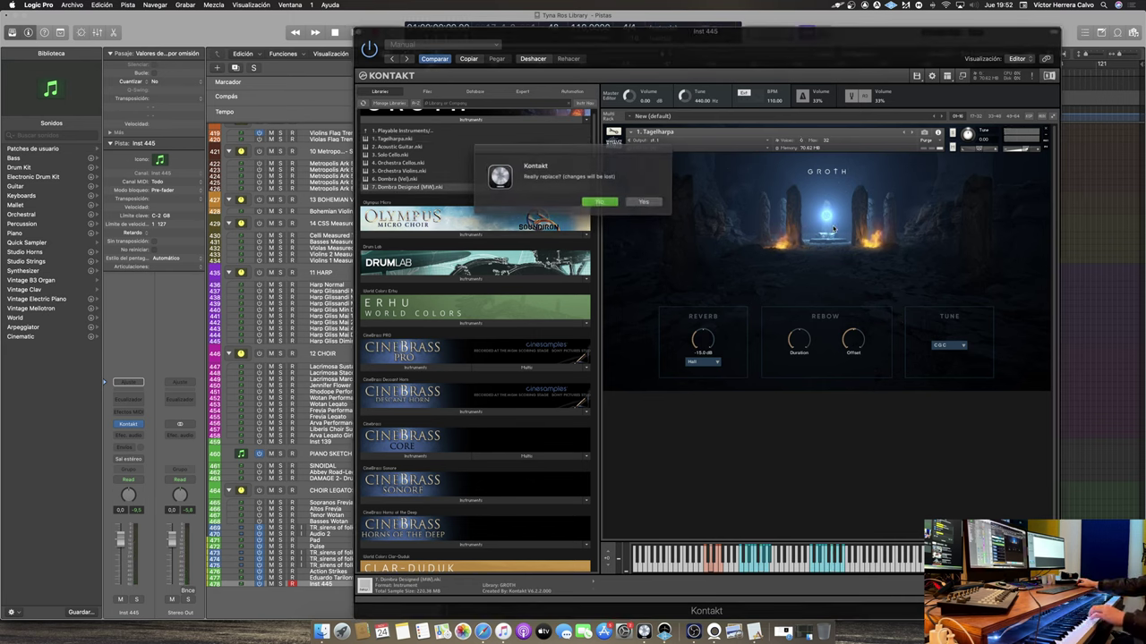
{"action": "left_click", "coordinate": [637, 203]}
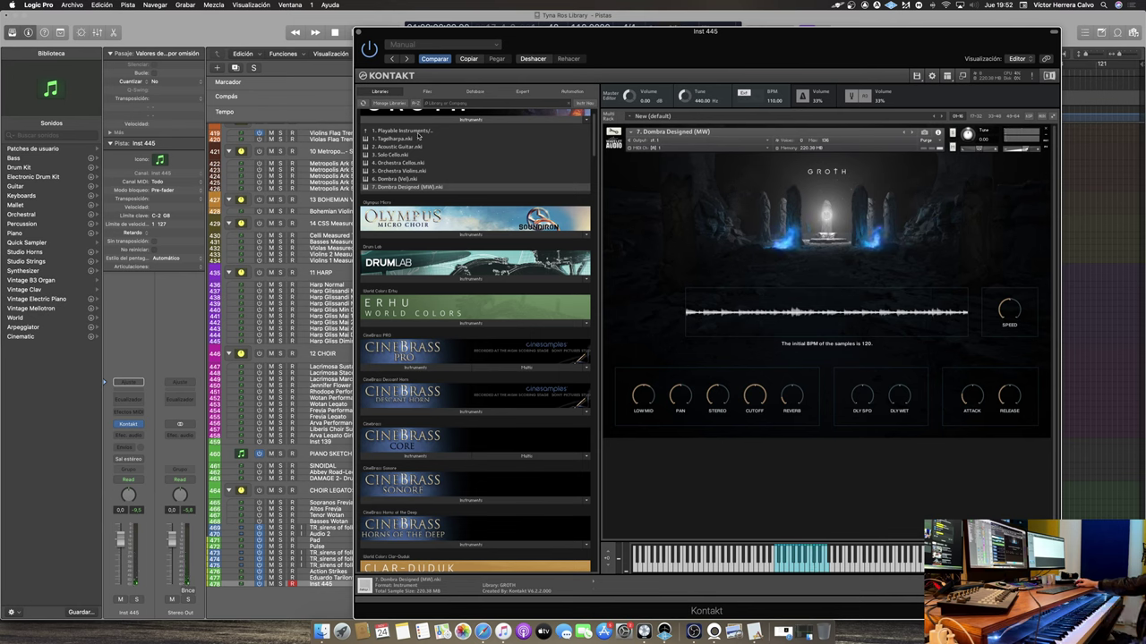
Load World Colors Erhu in place of the Dombra patch on Inst 445
{"action": "double_click", "coordinate": [420, 133]}
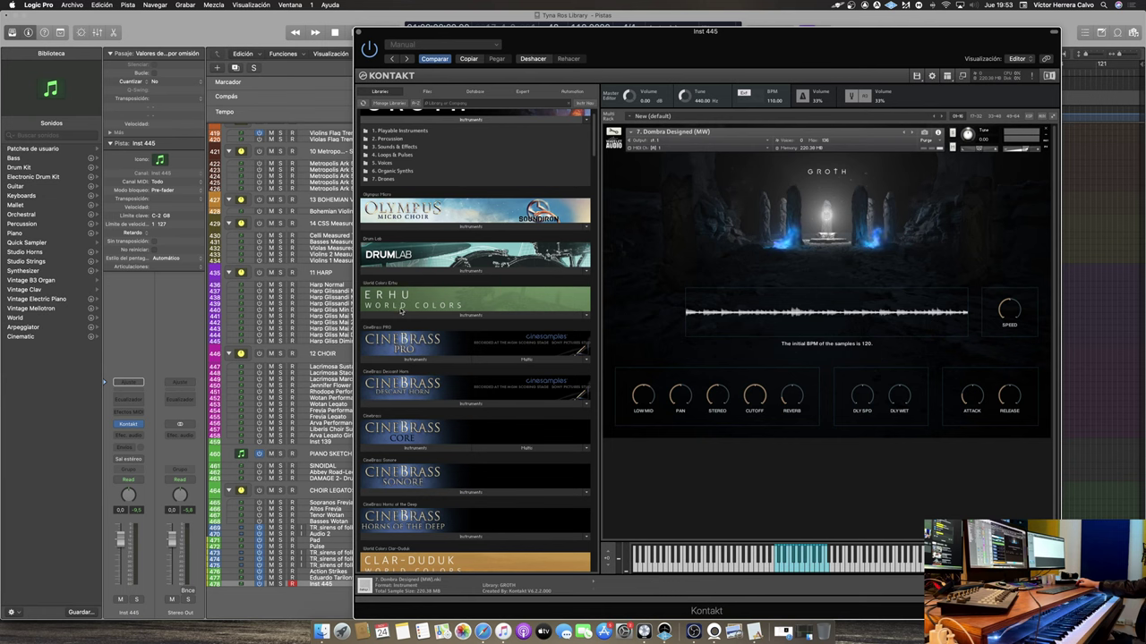
{"action": "left_click", "coordinate": [457, 317]}
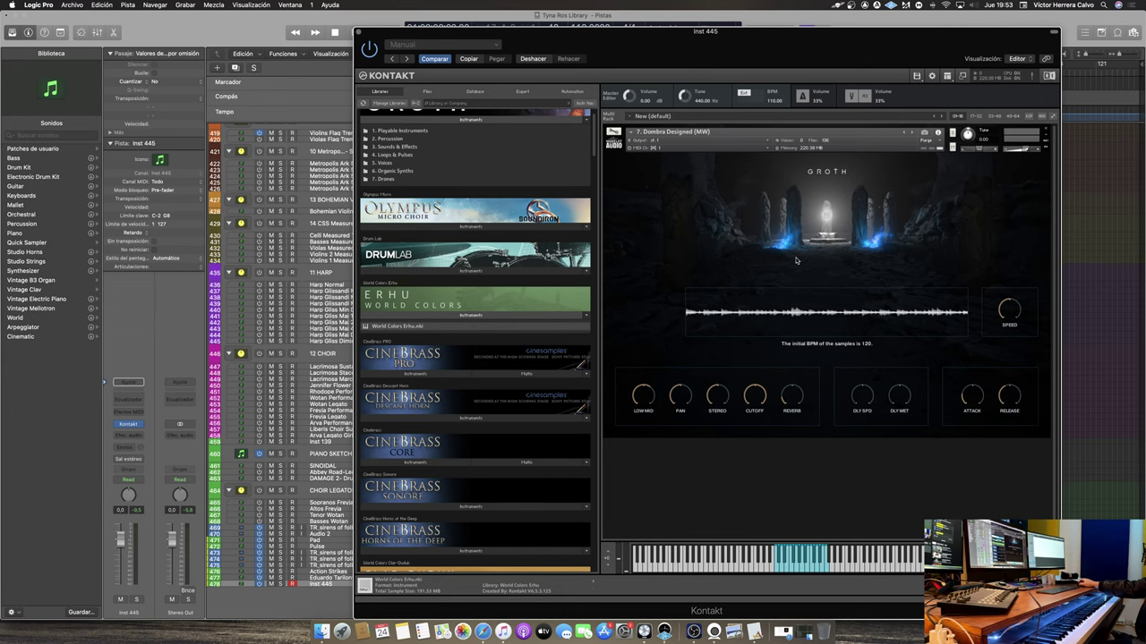
{"action": "left_click_drag", "start_coordinate": [796, 260], "coordinate": [801, 249]}
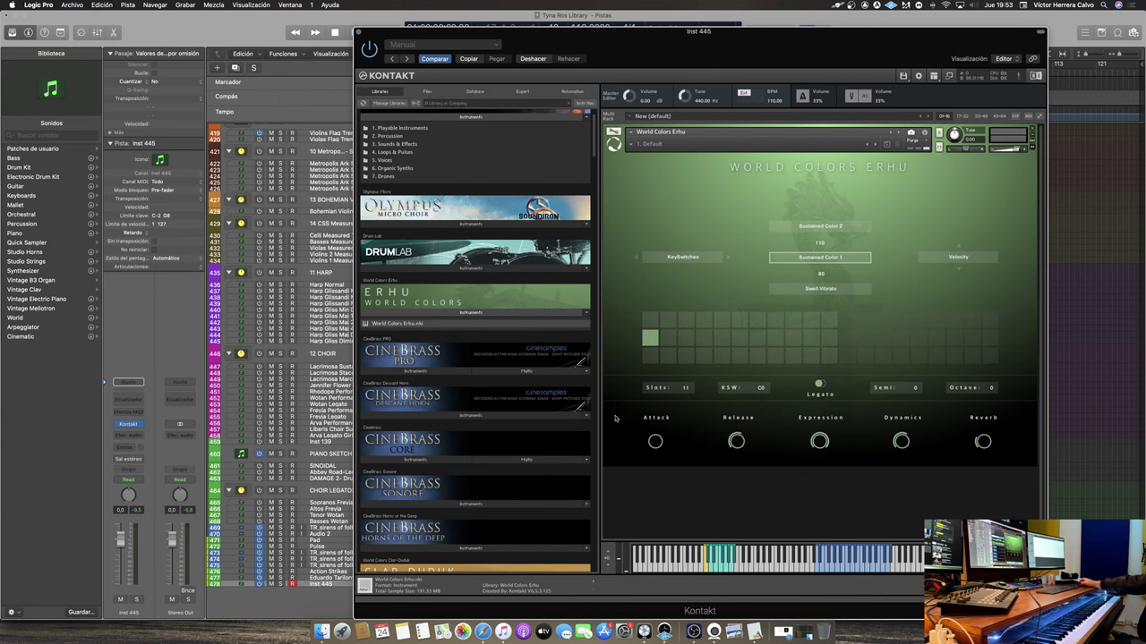
Insert a ValhallaRoom reverb on Inst 445 with the mix at 26.7% and the decay at 2.63 s
{"action": "left_click", "coordinate": [129, 435]}
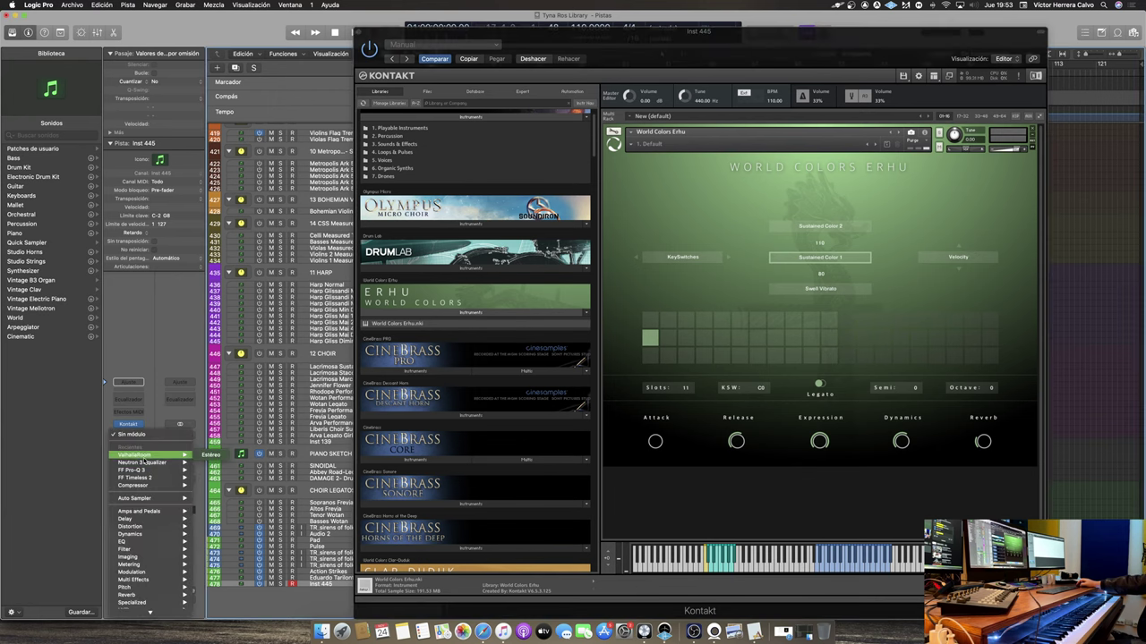
{"action": "left_click", "coordinate": [138, 454]}
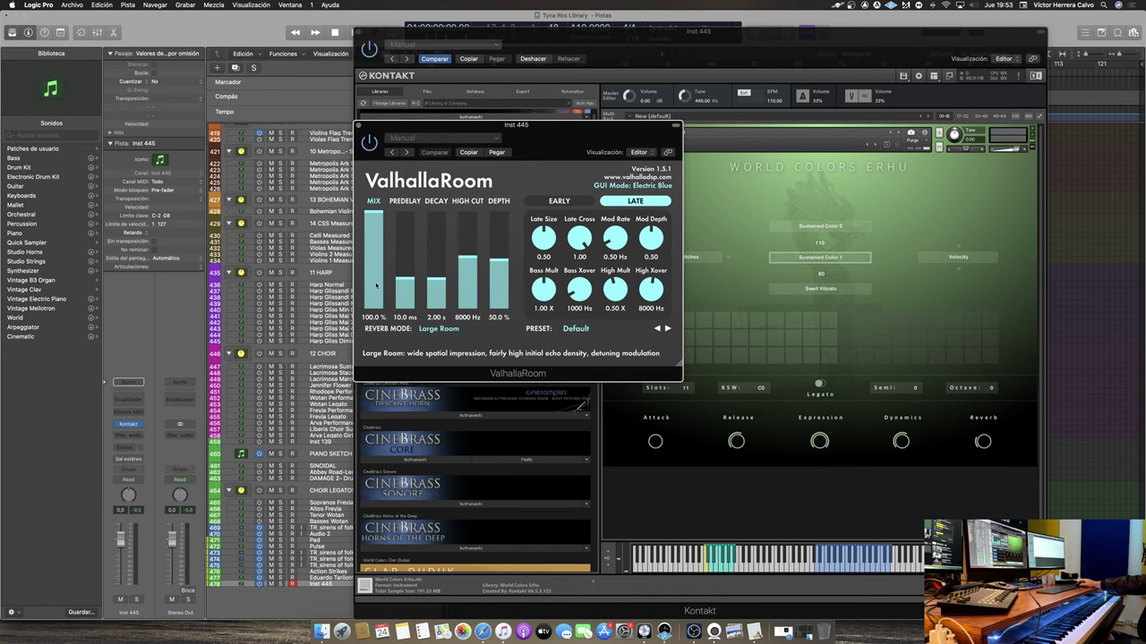
{"action": "left_click", "coordinate": [376, 284]}
{"action": "left_click", "coordinate": [435, 274]}
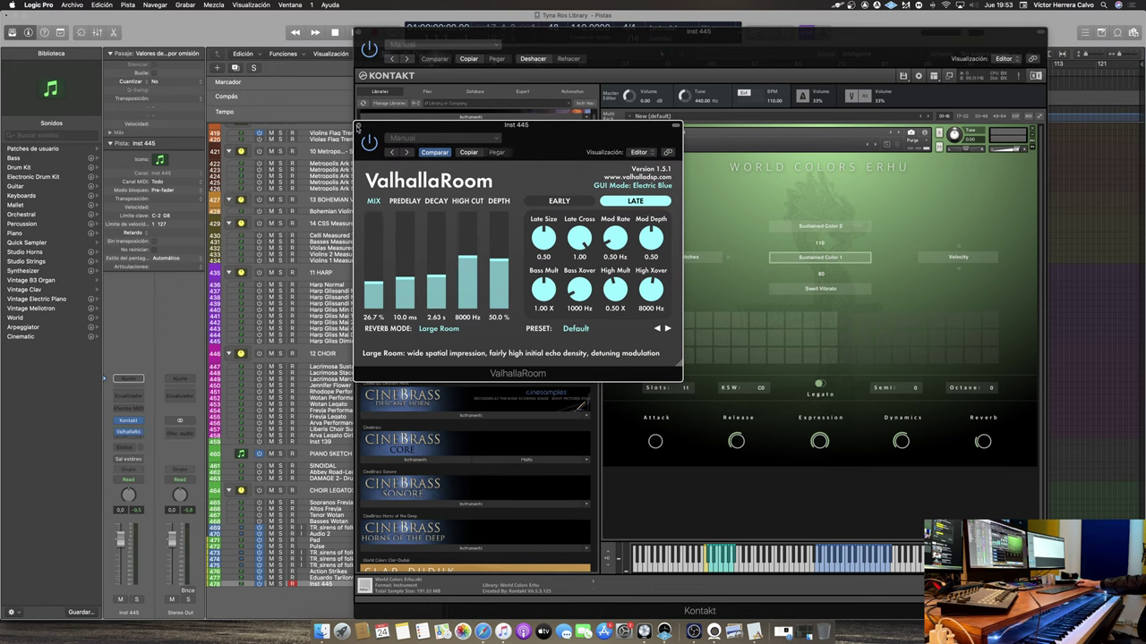
{"action": "left_click", "coordinate": [359, 125]}
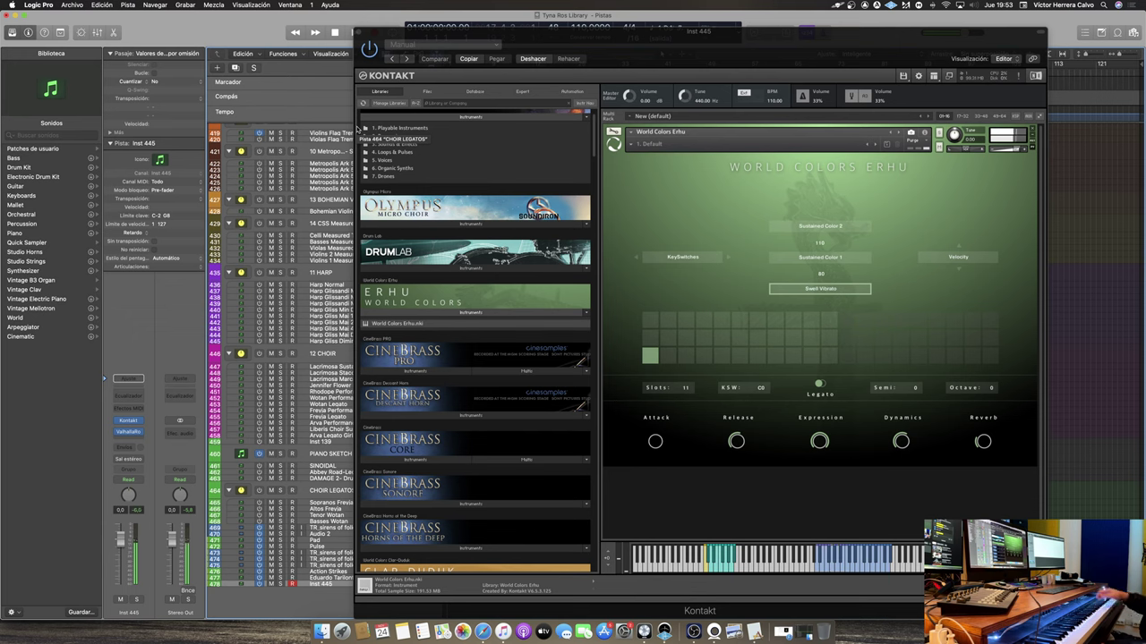
Record an Erhu part on Inst 445 from the project start to about bar 18
{"action": "left_click", "coordinate": [666, 343]}
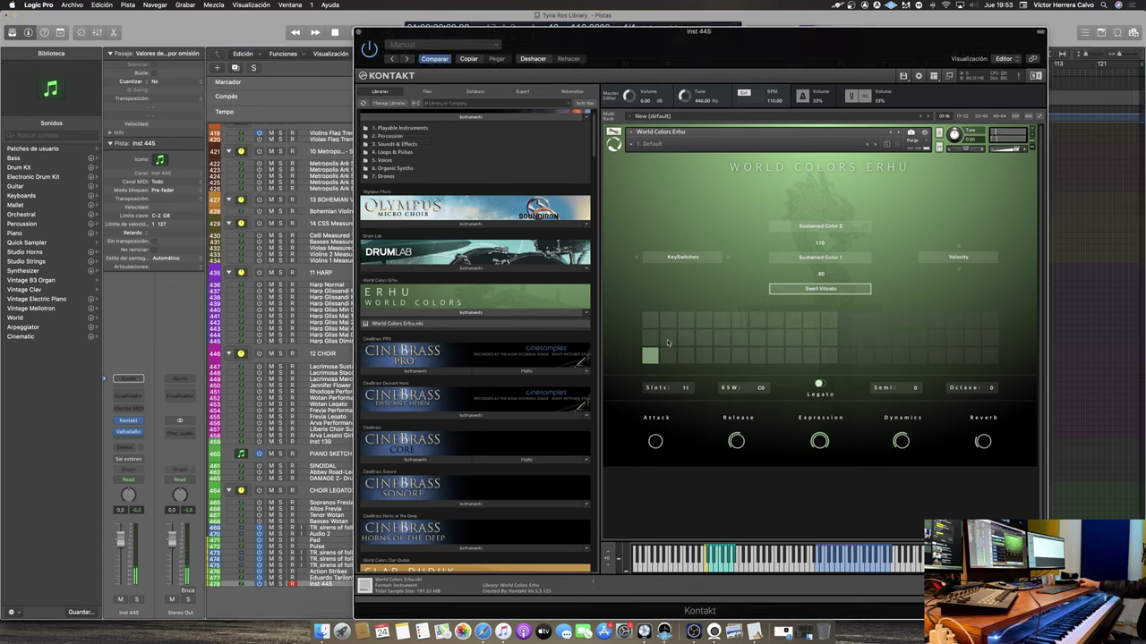
{"action": "left_click", "coordinate": [359, 32]}
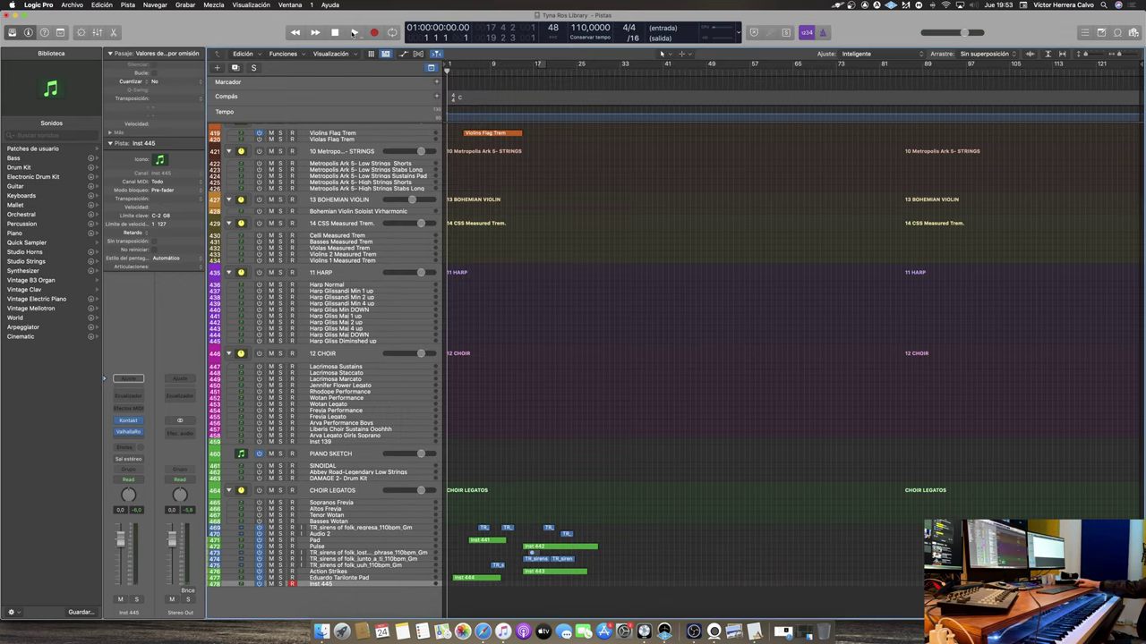
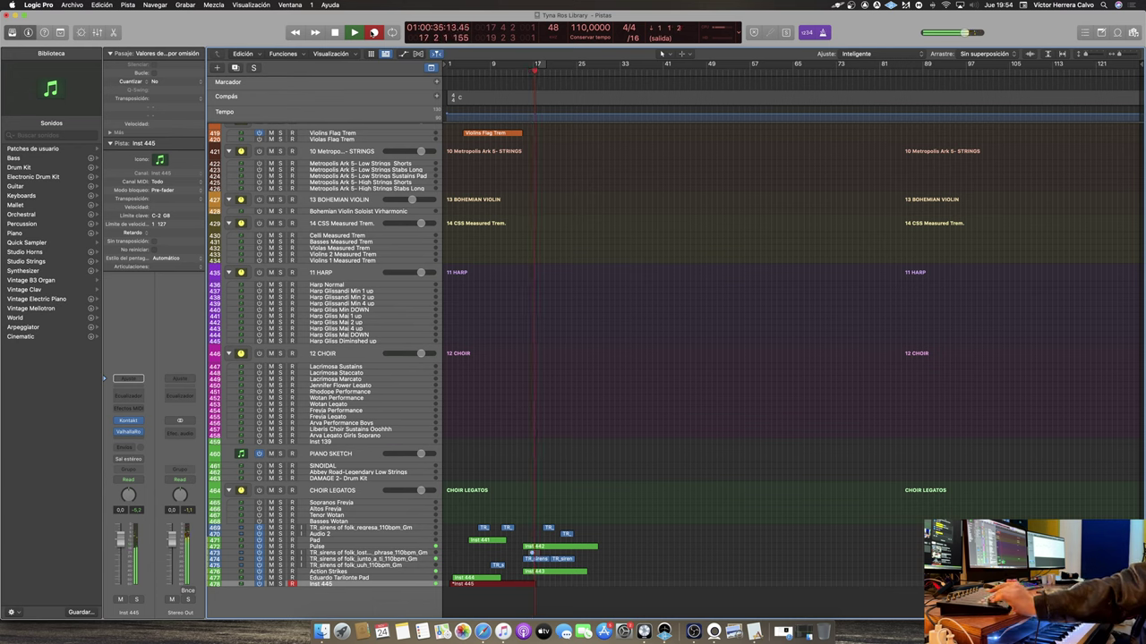
{"action": "key", "text": "space"}
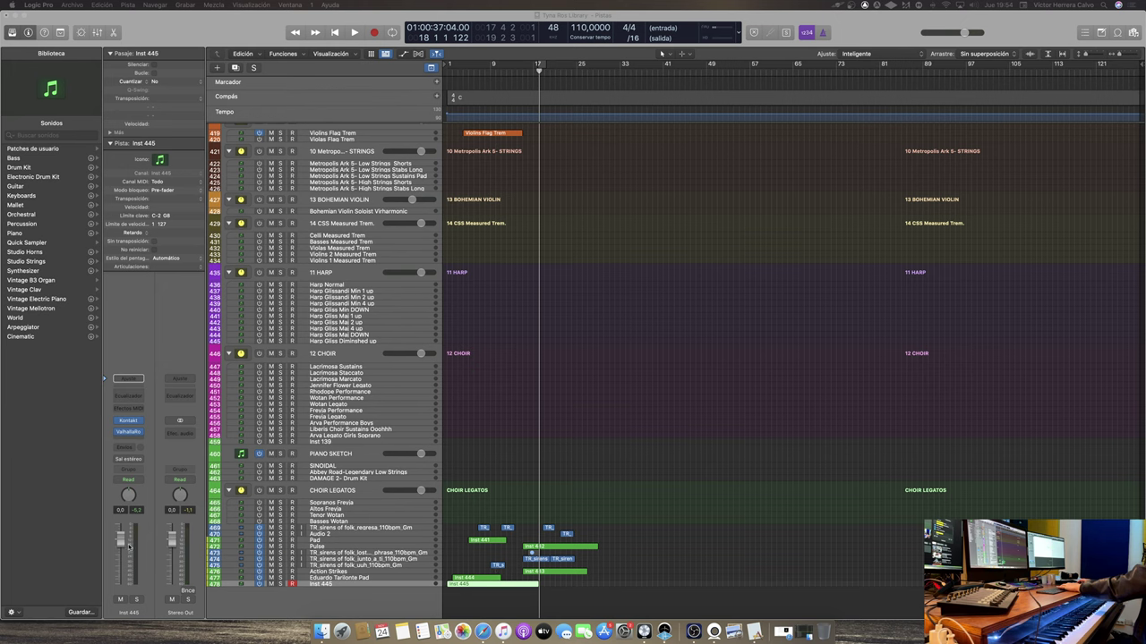
Set the Inst 445 volume to -1.9 dB, and play the arrangement from the project start
{"action": "left_click_drag", "start_coordinate": [129, 546], "coordinate": [124, 553]}
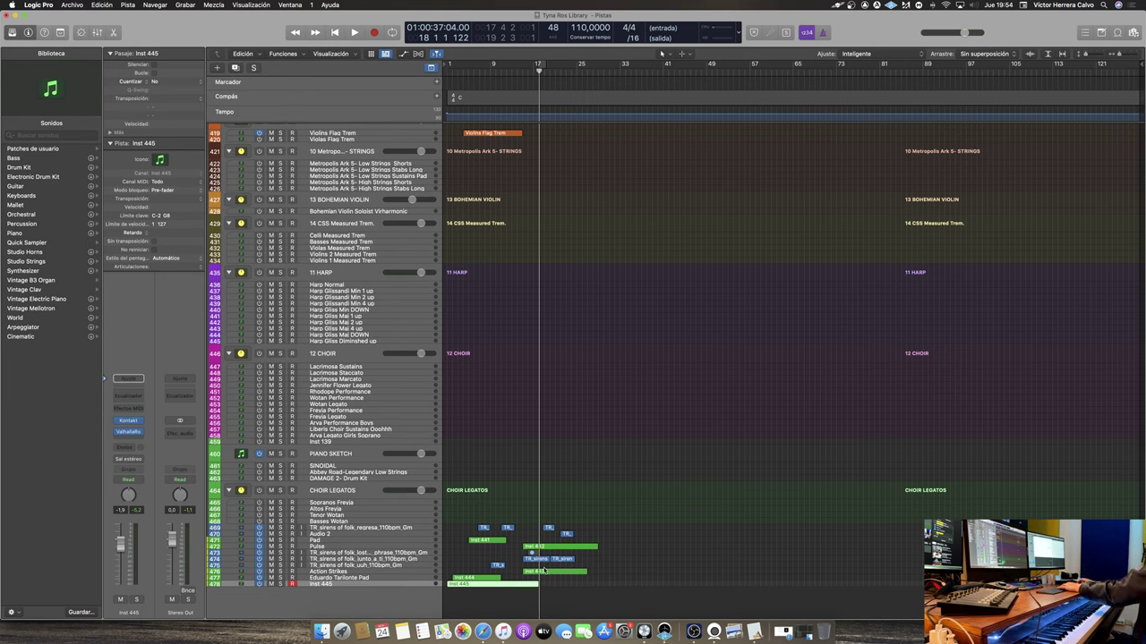
{"action": "left_click", "coordinate": [336, 35]}
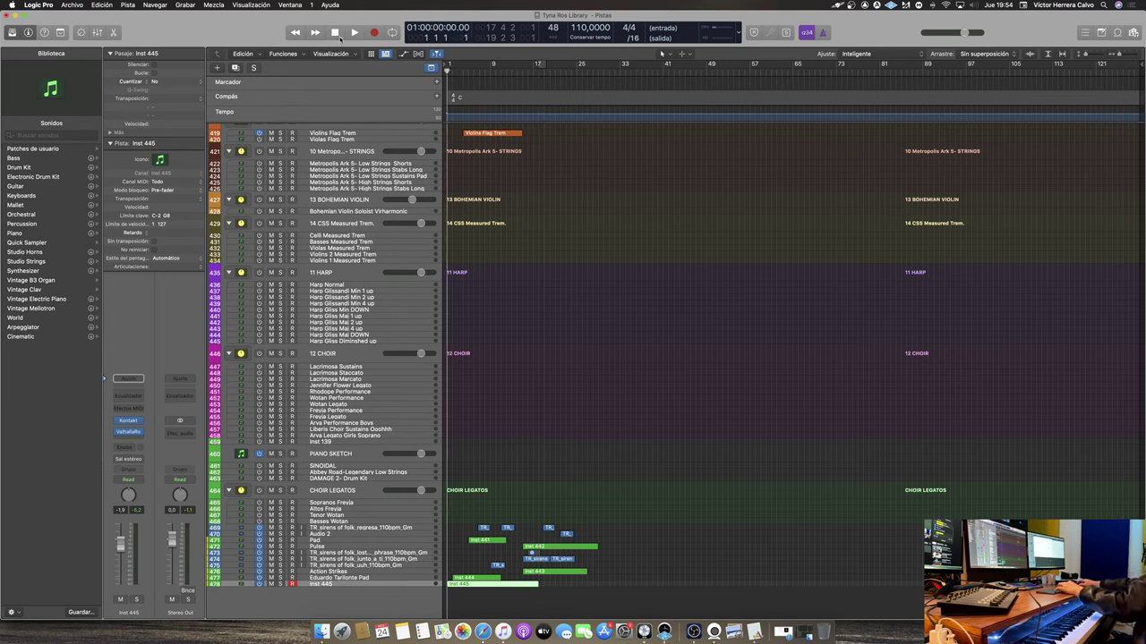
{"action": "key", "text": "space"}
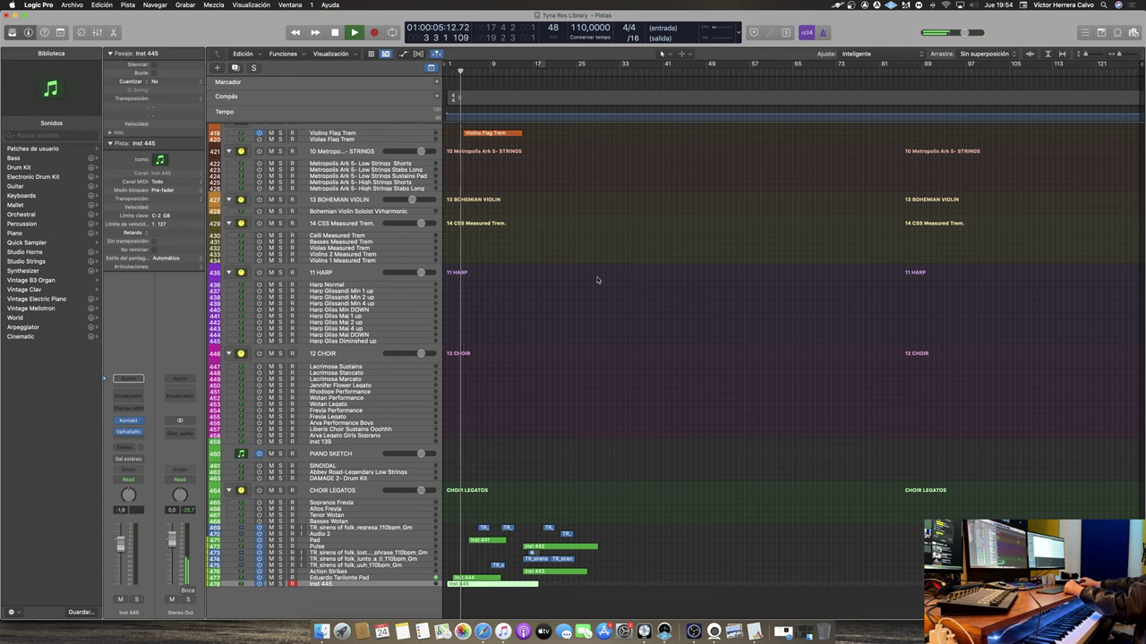
Rename the Inst 445 track as ERHU
{"action": "double_click", "coordinate": [350, 584]}
{"action": "type", "text": "ERHU"}
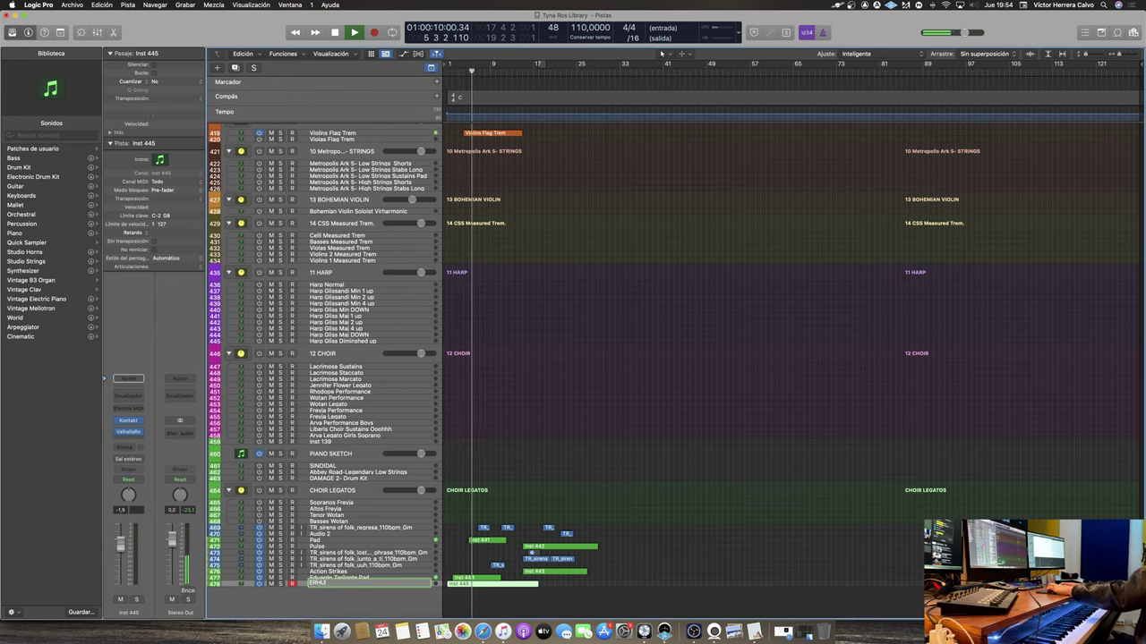
{"action": "key", "text": "Return"}
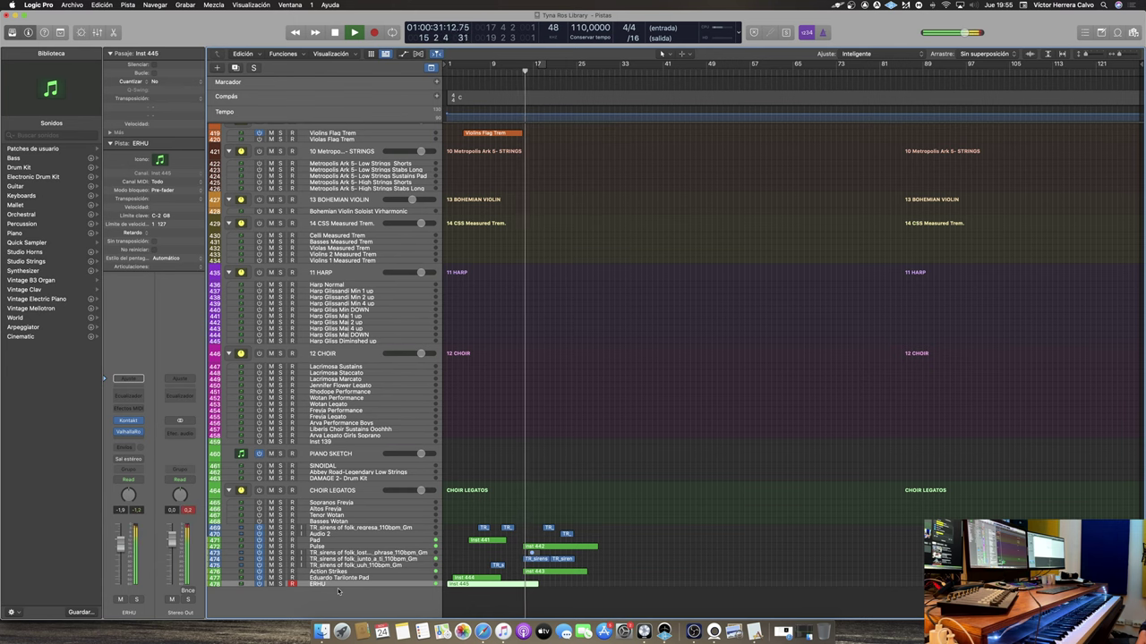
Check the ERHU track's Kontakt instrument, review the string, brass and percussion regions during playback, and stop at about bar 27
{"action": "left_click", "coordinate": [130, 421]}
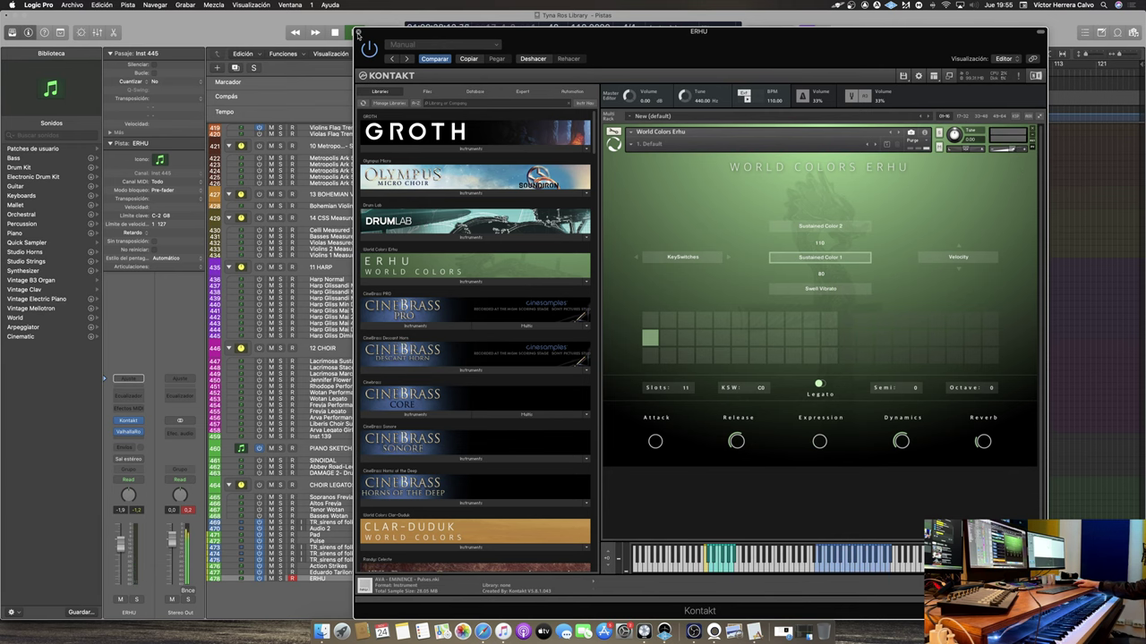
{"action": "left_click", "coordinate": [361, 33]}
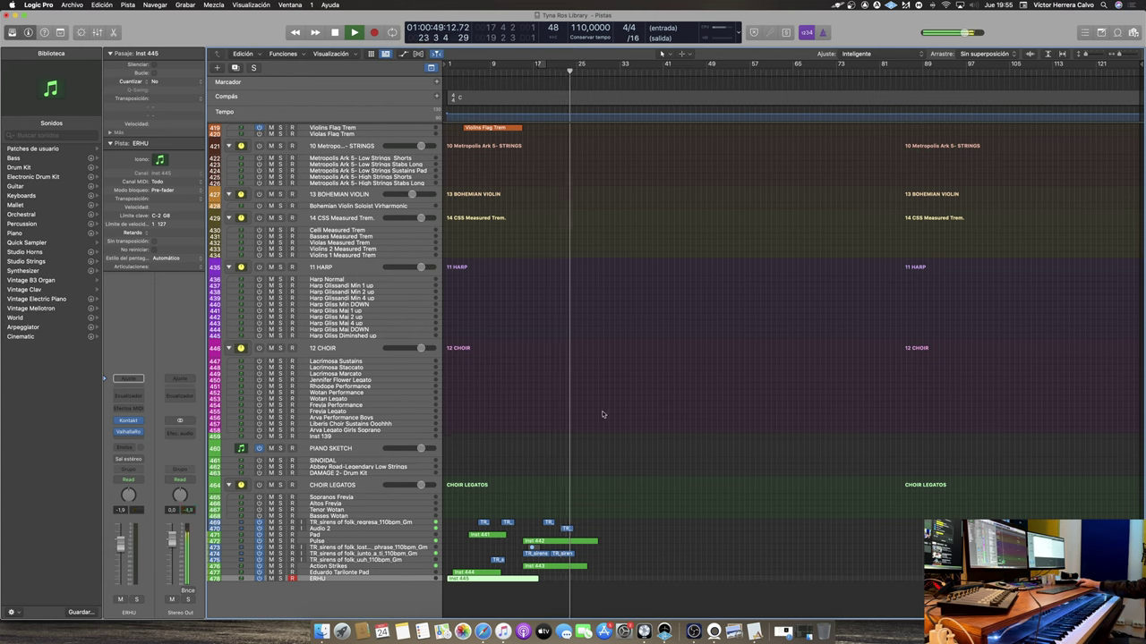
{"action": "scroll", "coordinate": [600, 413], "scroll_direction": "up", "scroll_amount": 10}
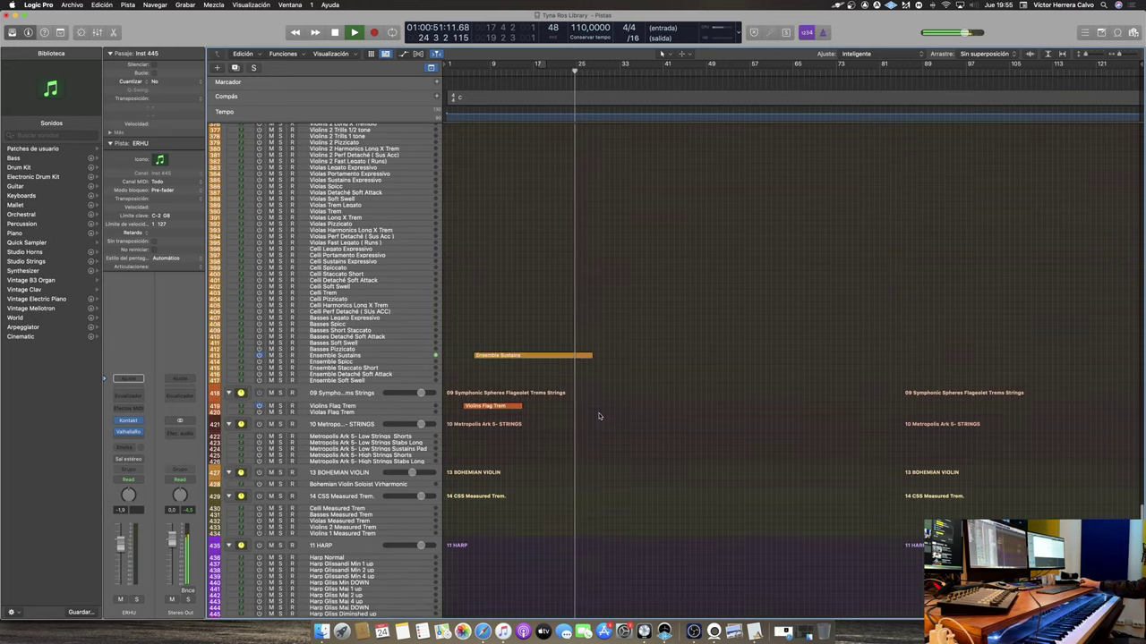
{"action": "scroll", "coordinate": [598, 412], "scroll_direction": "down", "scroll_amount": 10}
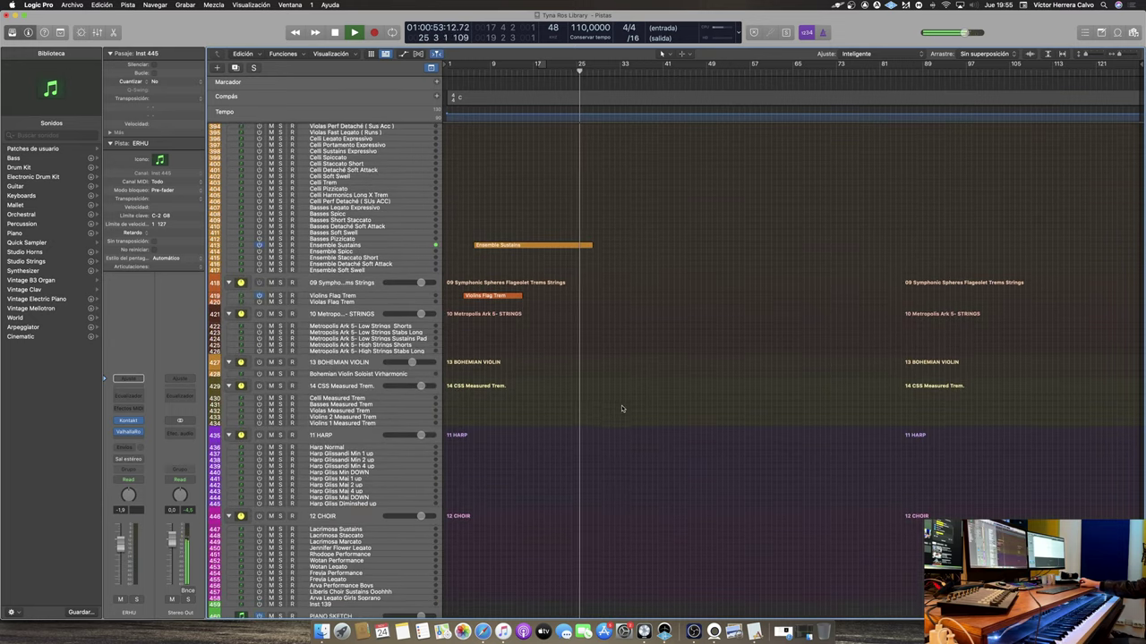
{"action": "scroll", "coordinate": [610, 407], "scroll_direction": "up", "scroll_amount": 20}
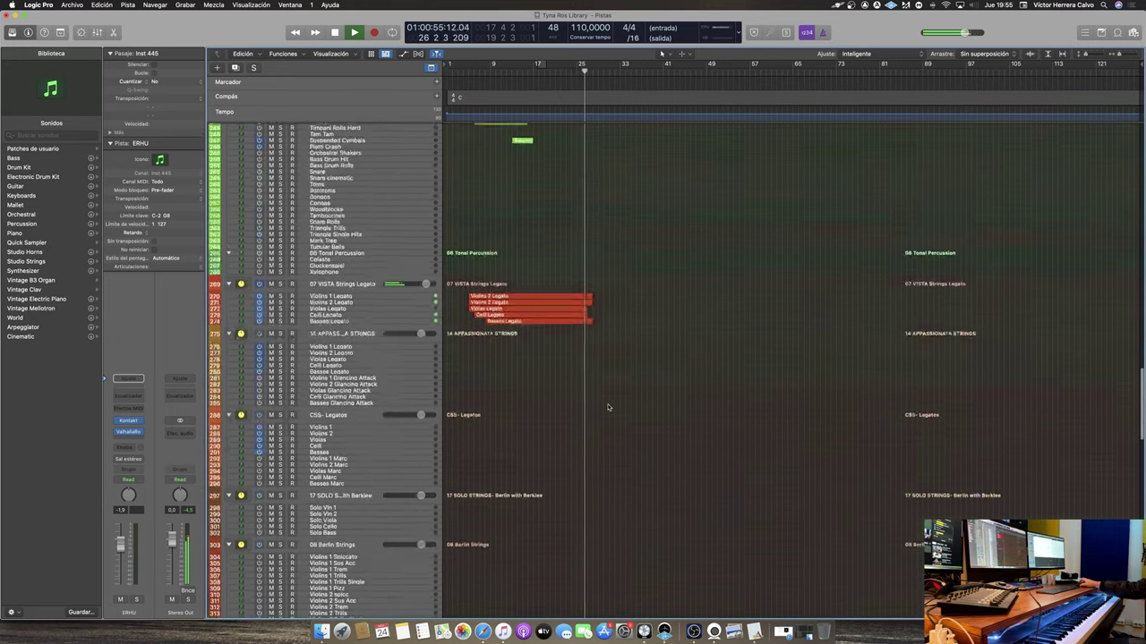
{"action": "scroll", "coordinate": [607, 408], "scroll_direction": "down", "scroll_amount": 1}
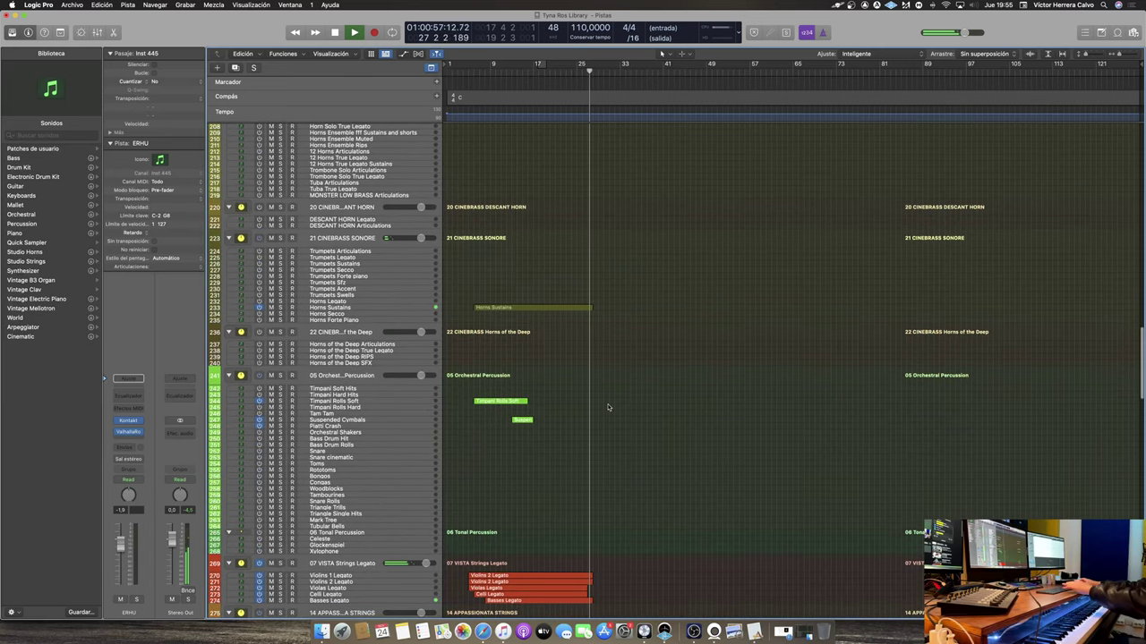
{"action": "key", "text": "space"}
Switch to the TR_SIRENS_OF_FOLK_VOCAL_LIBRARY folder in Finder, expand VOCAL PACK with its subfolders, and move the window off the last tracks' regions
{"action": "key", "text": "super+ctrl+f"}
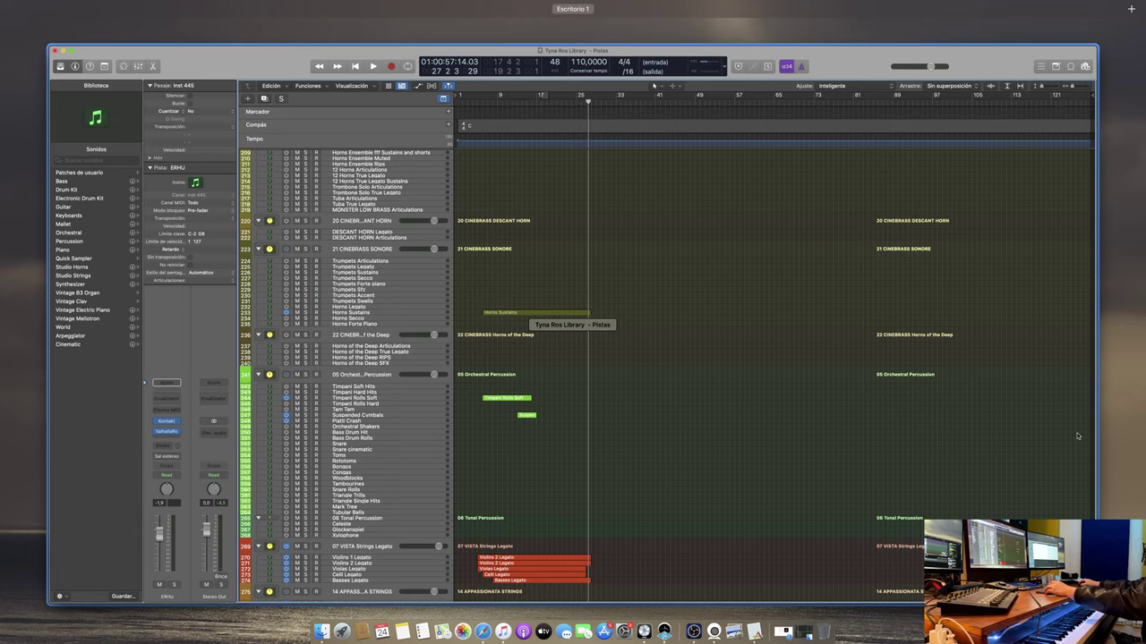
{"action": "left_click", "coordinate": [1015, 413]}
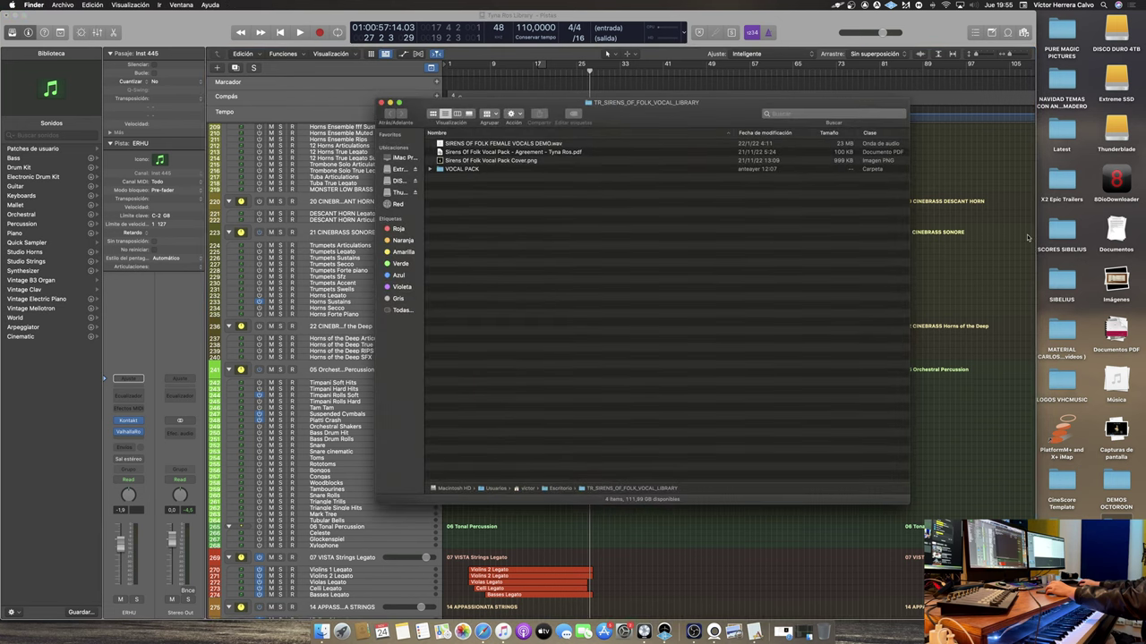
{"action": "left_click_drag", "start_coordinate": [1035, 235], "coordinate": [1144, 234]}
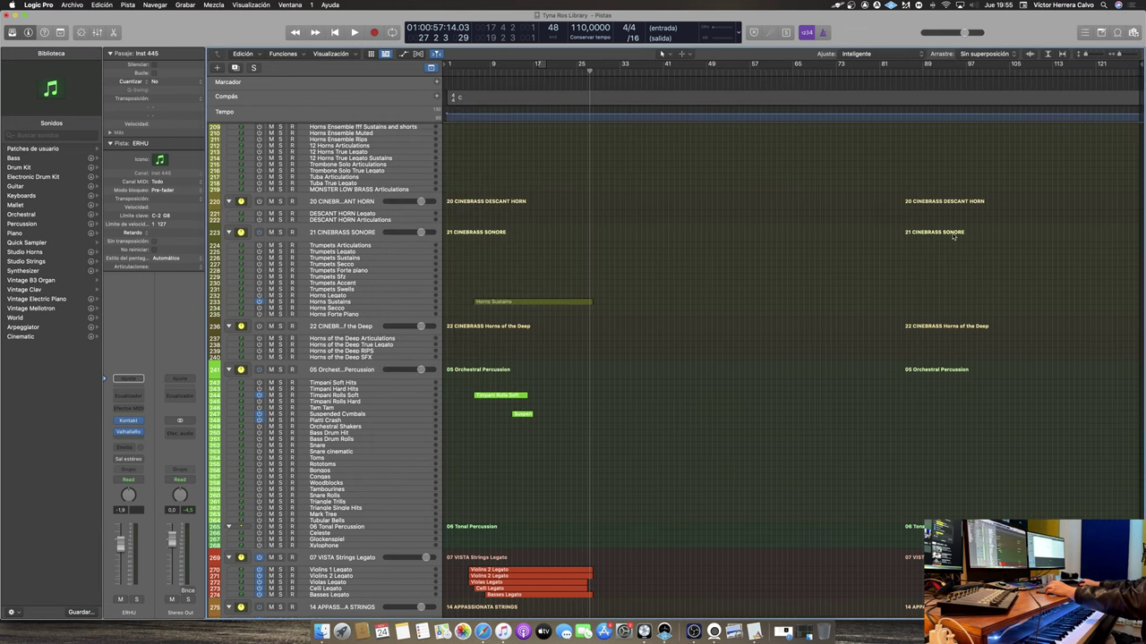
{"action": "key", "text": "ctrl+Up"}
{"action": "left_click", "coordinate": [987, 198]}
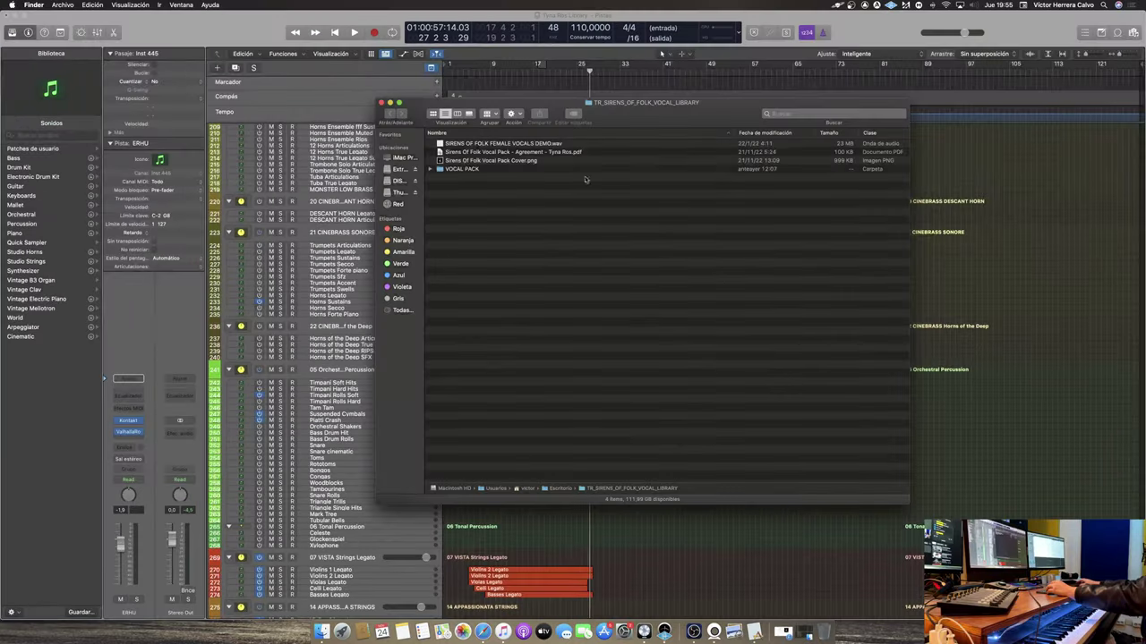
{"action": "left_click", "coordinate": [431, 169], "text": "alt"}
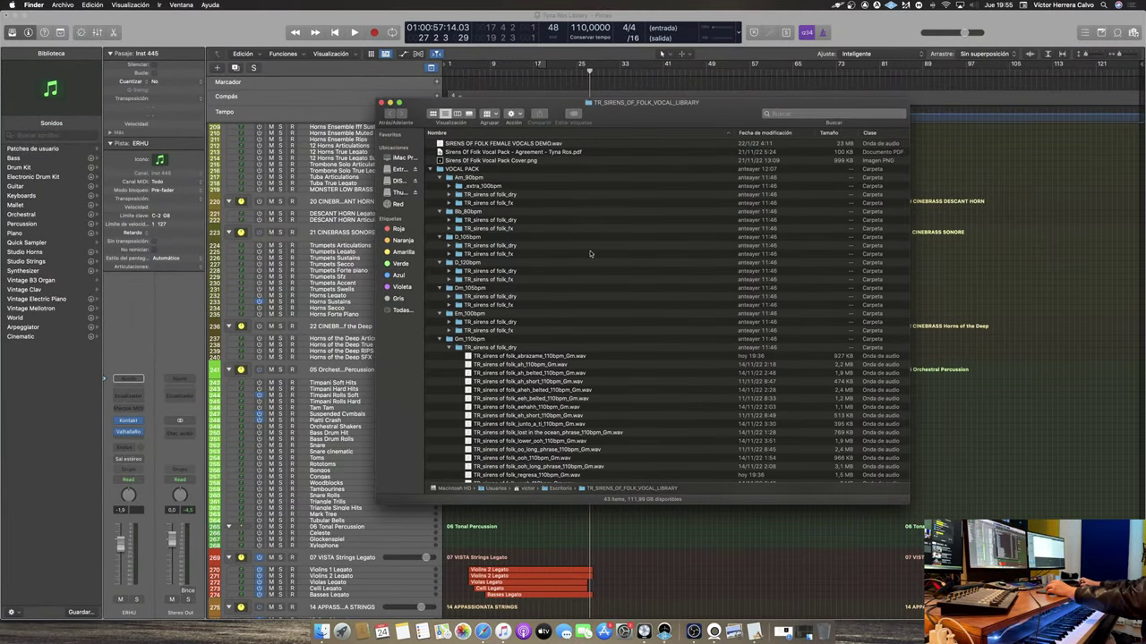
{"action": "left_click_drag", "start_coordinate": [651, 121], "coordinate": [809, 57]}
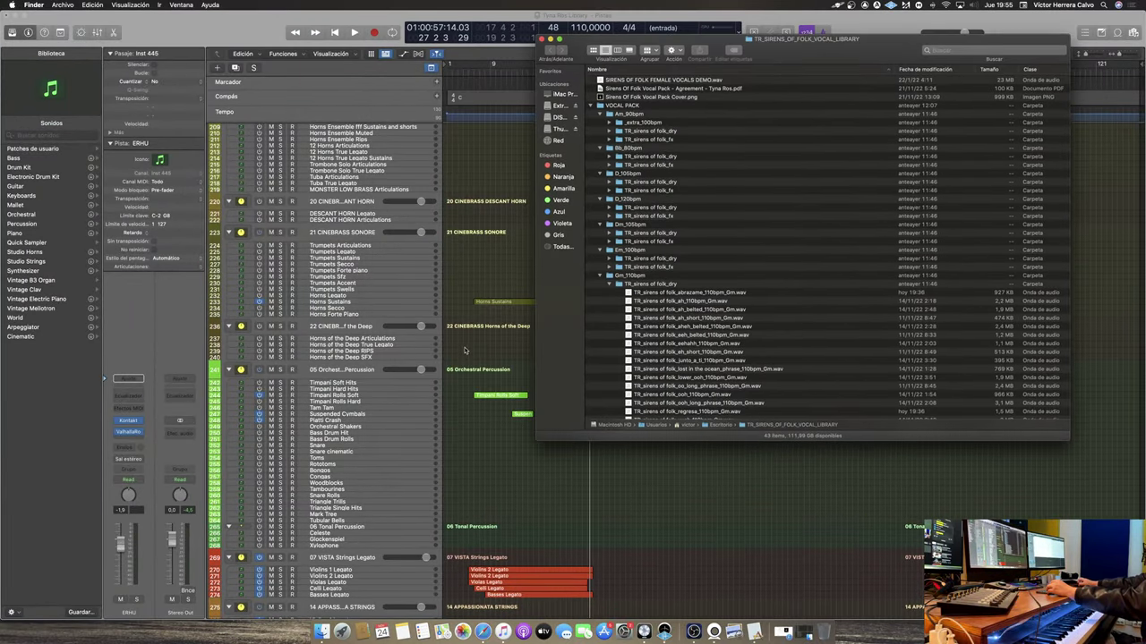
Add the "lost in the ocean_phrase_110bpm_Gm" sample from Finder at bar 18 on a new Logic Pro audio track below ERHU
{"action": "scroll", "coordinate": [522, 413], "scroll_direction": "down", "scroll_amount": 5}
{"action": "scroll", "coordinate": [522, 413], "scroll_direction": "down", "scroll_amount": 20}
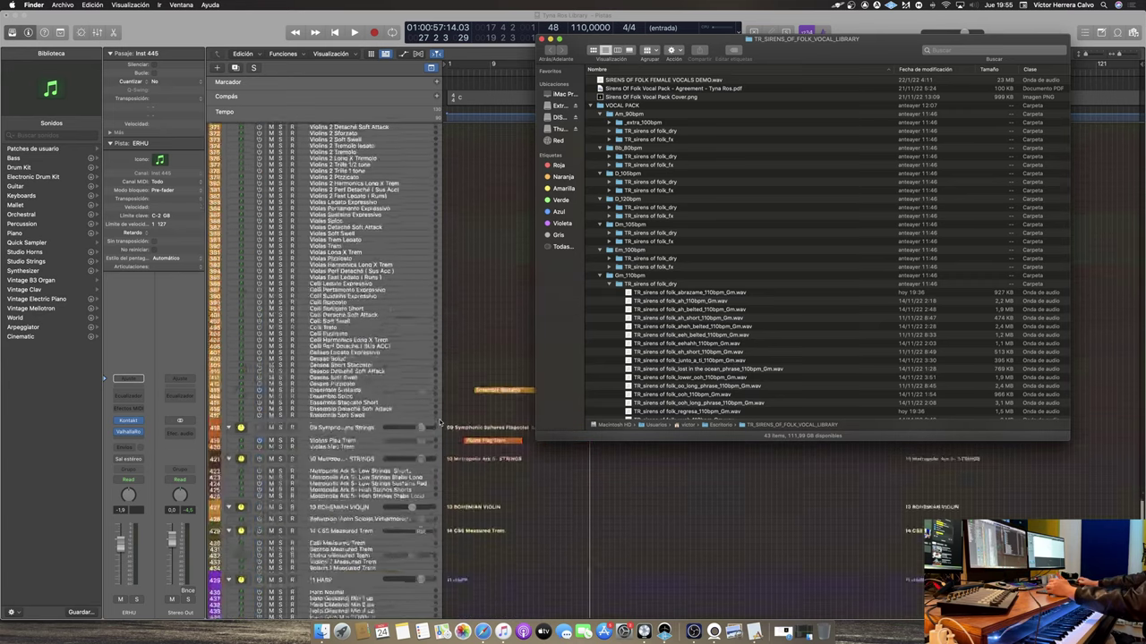
{"action": "scroll", "coordinate": [806, 340], "scroll_direction": "down", "scroll_amount": 2}
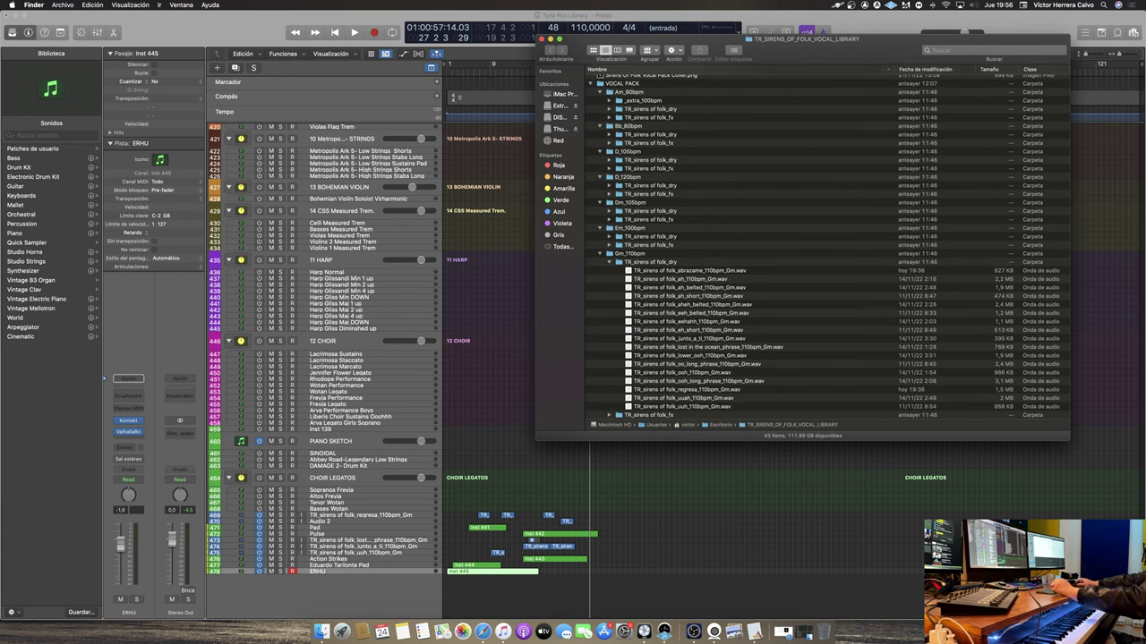
{"action": "key", "text": "super+Tab"}
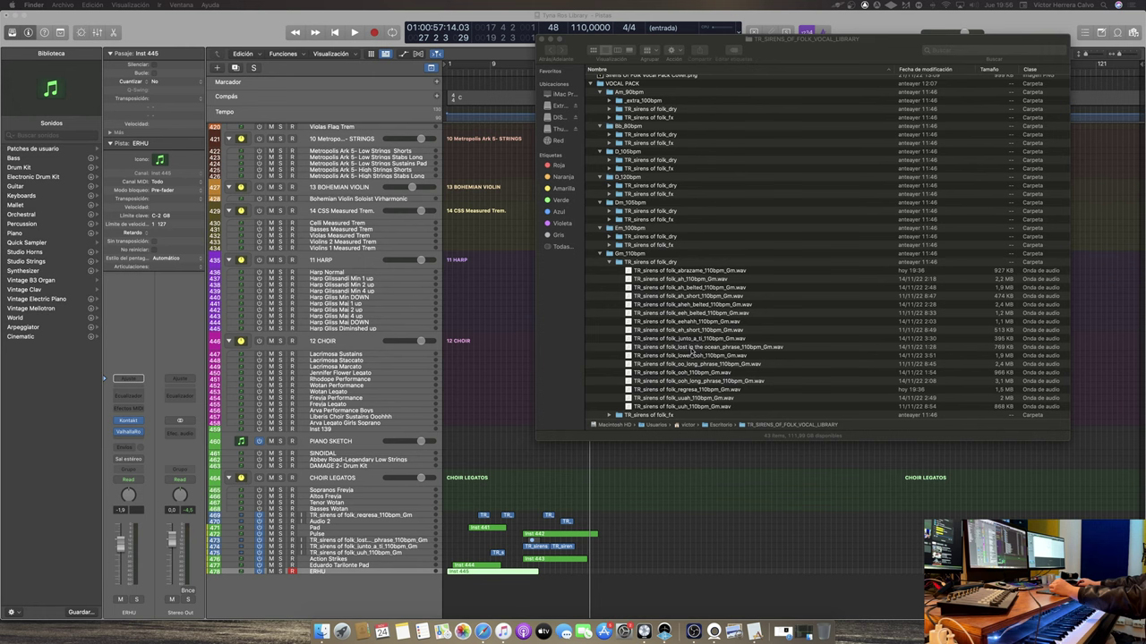
{"action": "left_click_drag", "start_coordinate": [692, 351], "coordinate": [549, 579]}
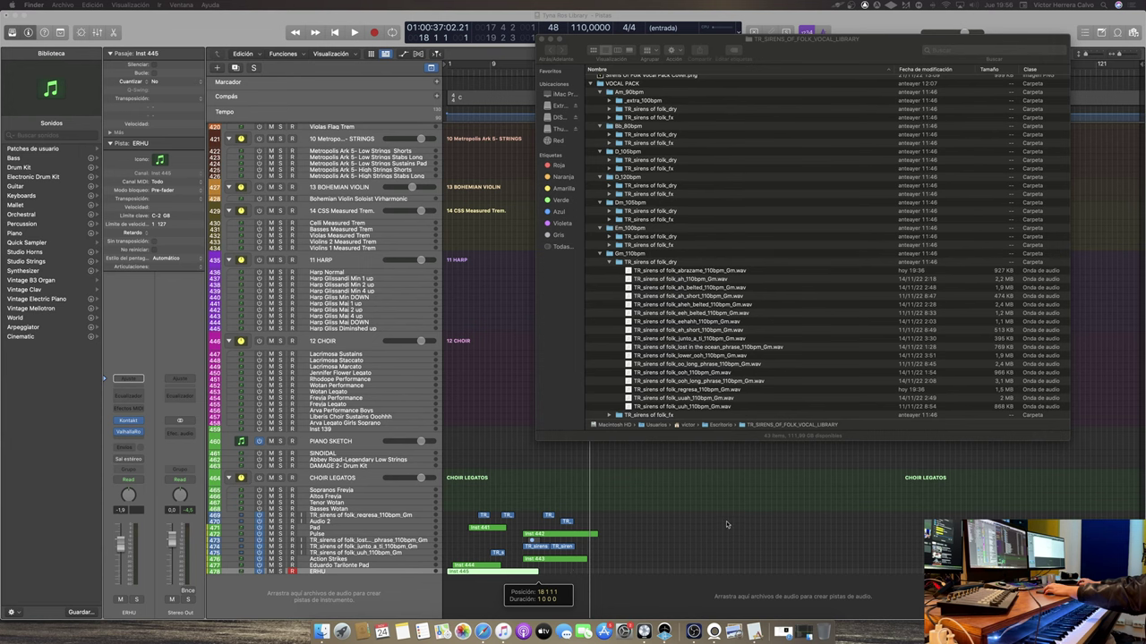
{"action": "left_click", "coordinate": [668, 528]}
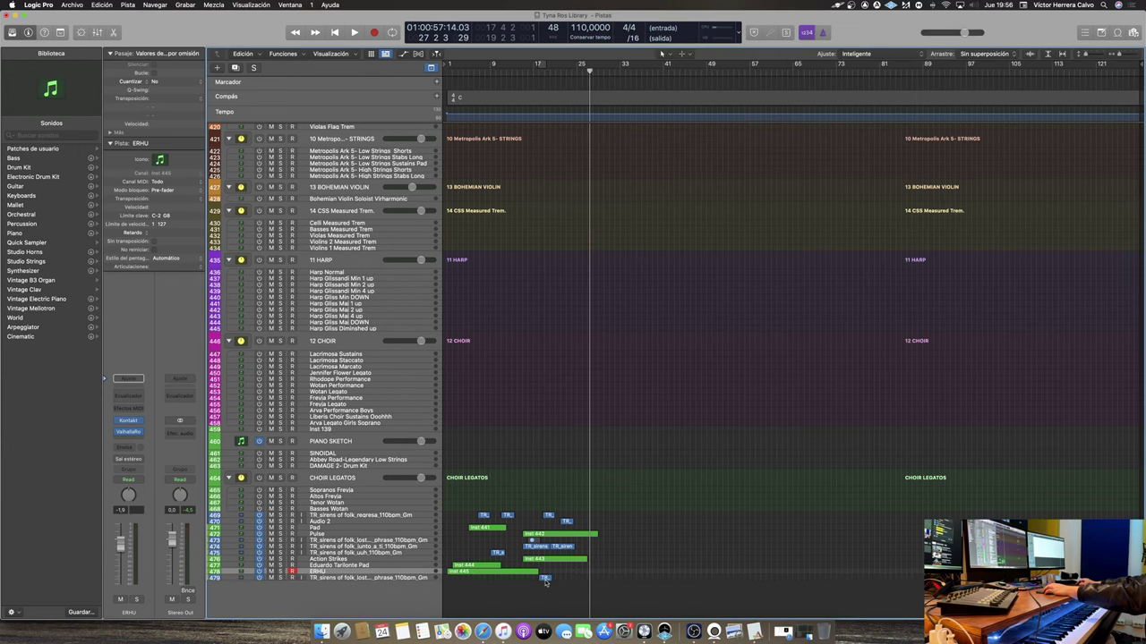
Move the new "lost in the ocean" vocal region to about bar 32 on its own track and audition it
{"action": "left_click_drag", "start_coordinate": [545, 580], "coordinate": [632, 186]}
{"action": "key", "text": "super+z"}
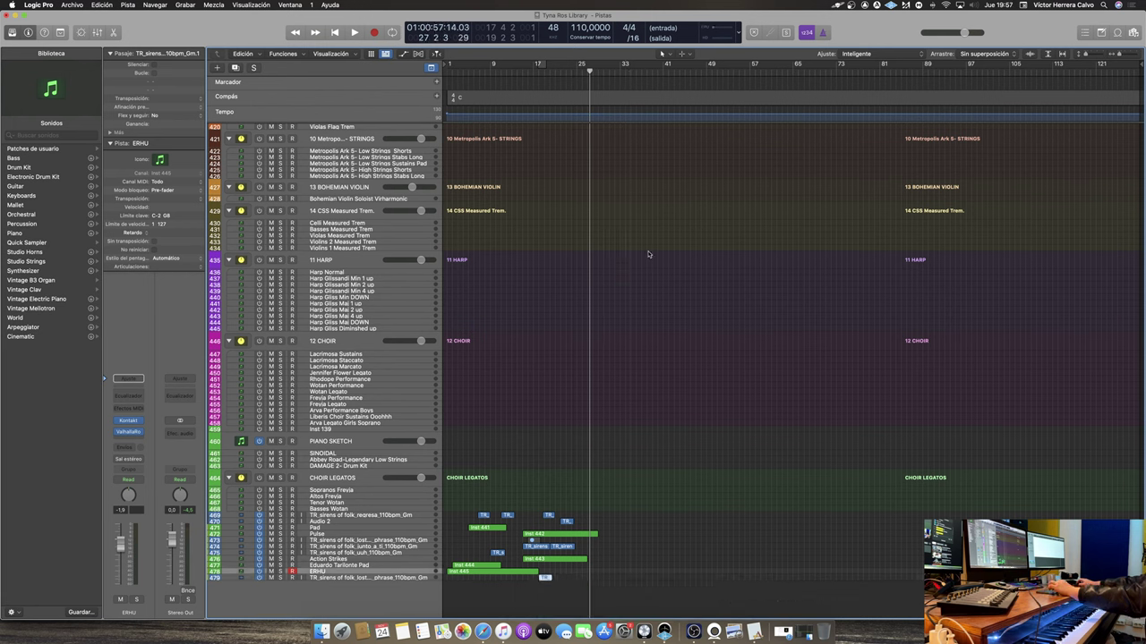
{"action": "left_click_drag", "start_coordinate": [545, 578], "coordinate": [624, 579]}
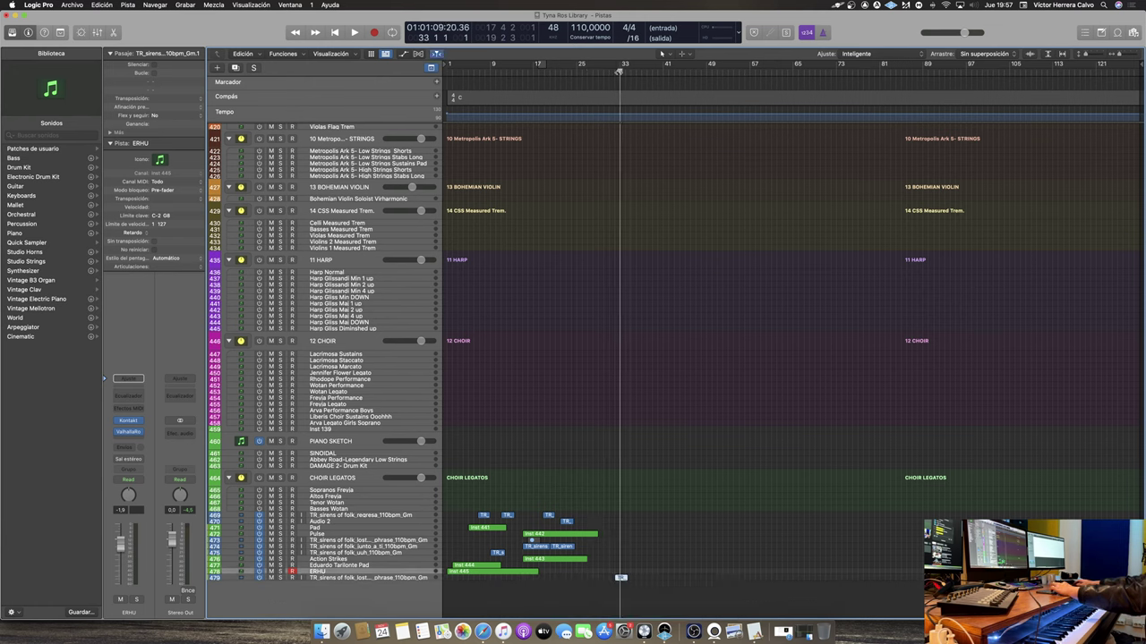
{"action": "key", "text": "space"}
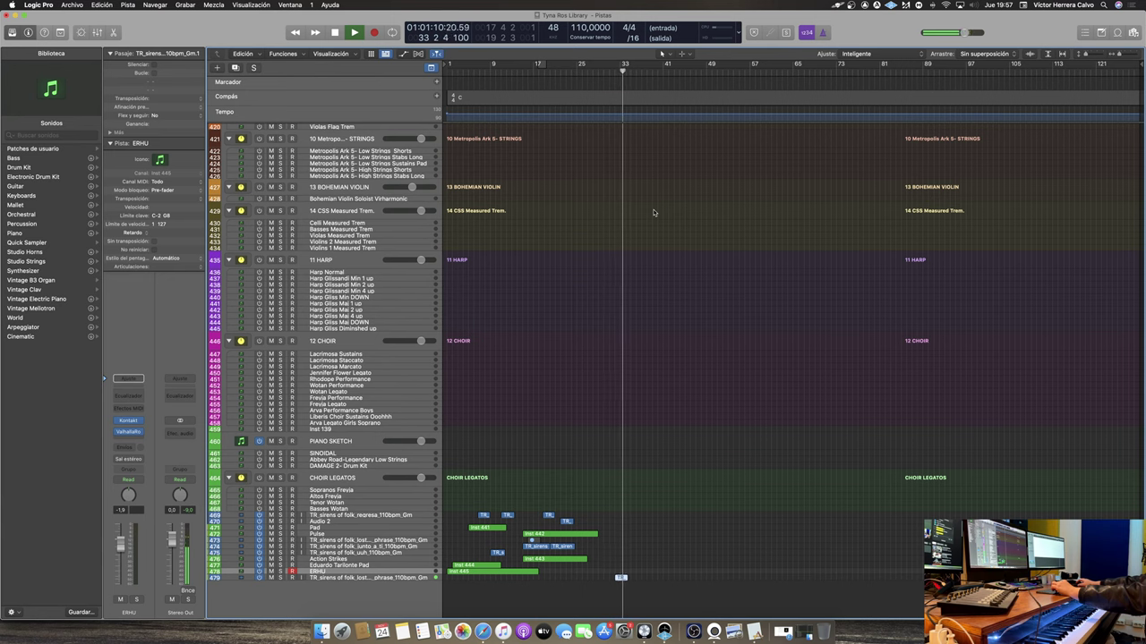
{"action": "key", "text": "space"}
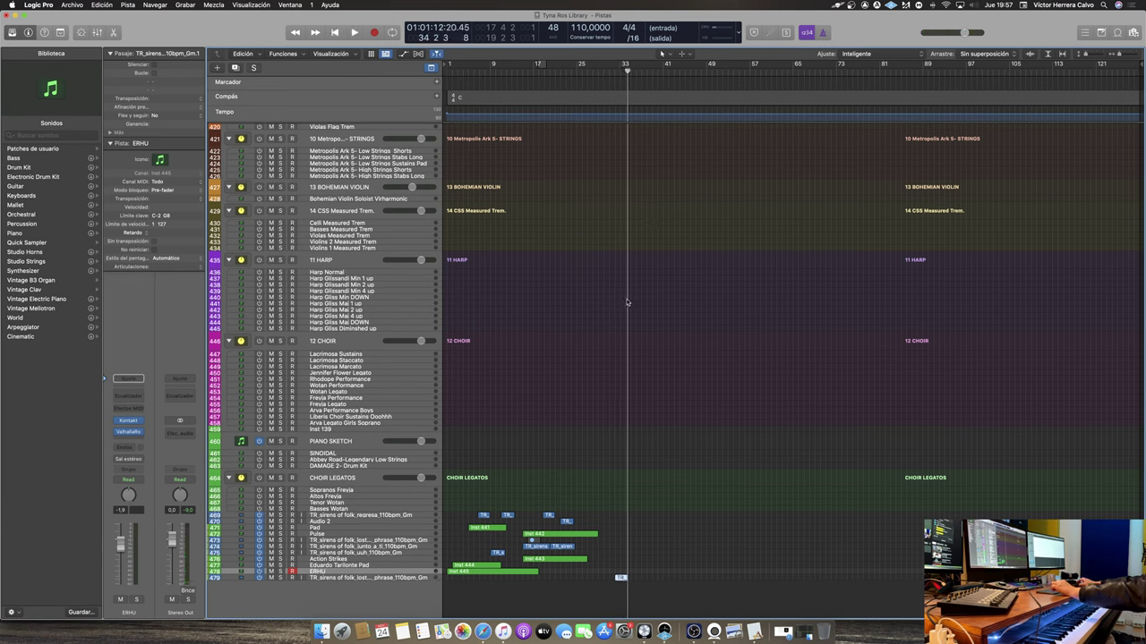
Enlarge the vocal and instrument tracks so all their regions fit in view, and play the arrangement from the project start
{"action": "key", "text": "super+Right"}
{"action": "key", "text": "super+Right"}
{"action": "key", "text": "super+Right"}
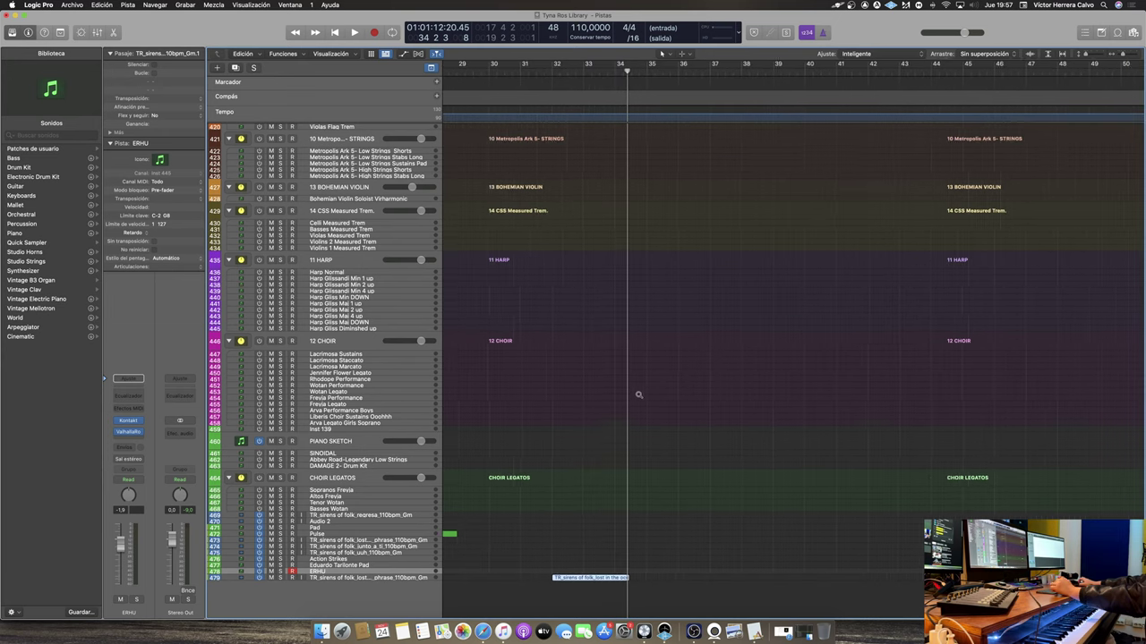
{"action": "key", "text": "super+Down"}
{"action": "key", "text": "super+Down"}
{"action": "key", "text": "super+Down"}
{"action": "key", "text": "super+Down"}
{"action": "key", "text": "super+Down"}
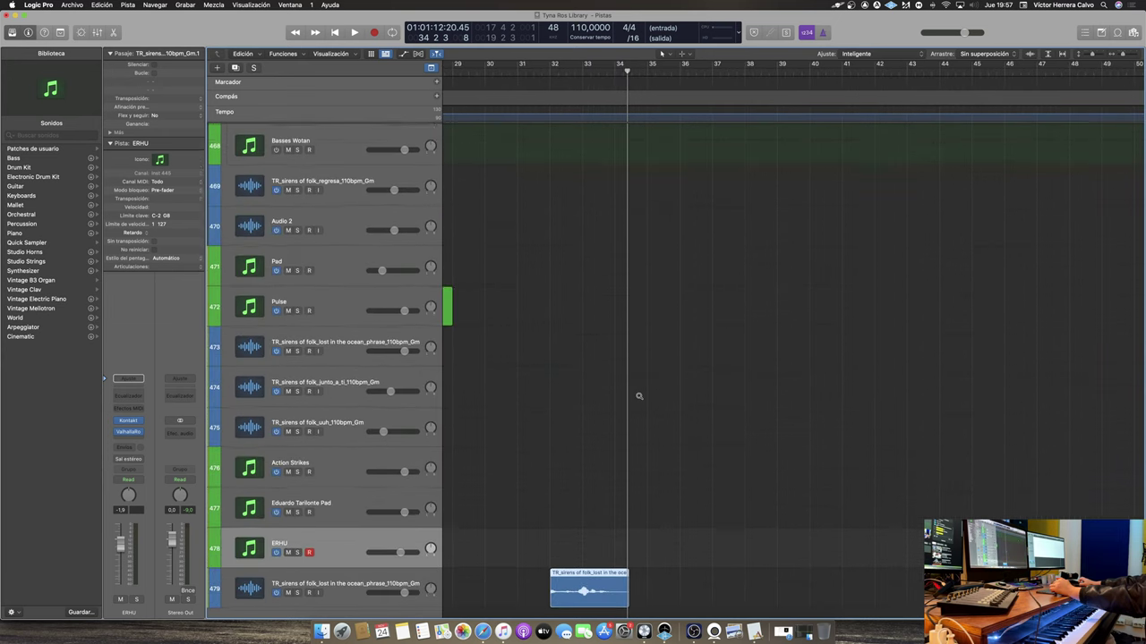
{"action": "key", "text": "super+Left"}
{"action": "key", "text": "super+Left"}
{"action": "key", "text": "super+Left"}
{"action": "key", "text": "super+Left"}
{"action": "key", "text": "super+Left"}
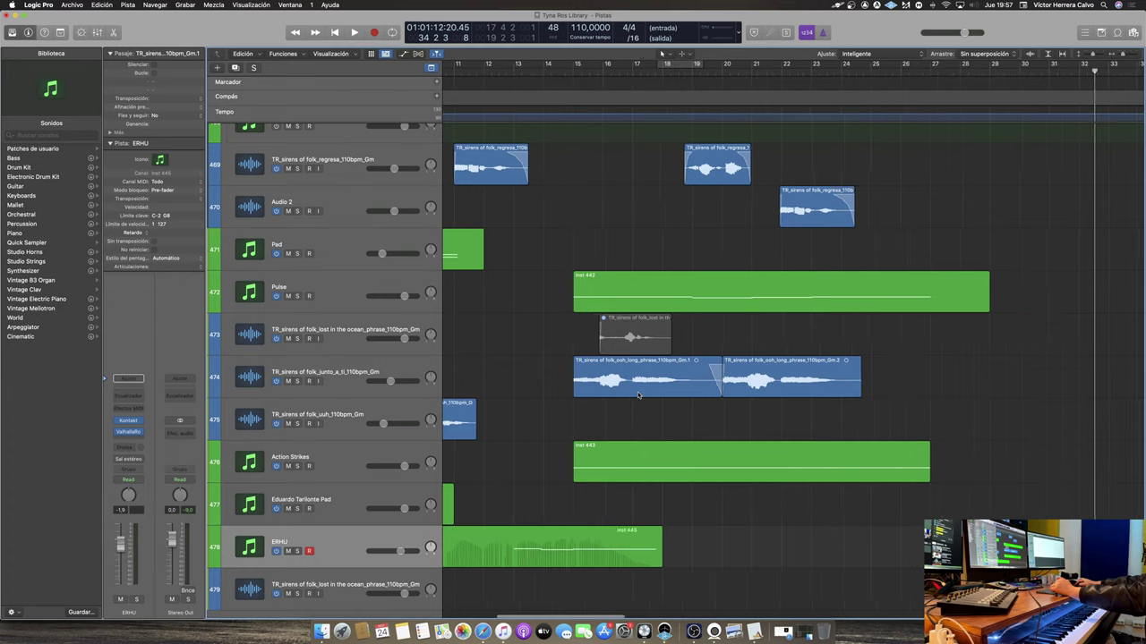
{"action": "key", "text": "super+Up"}
{"action": "key", "text": "super+Up"}
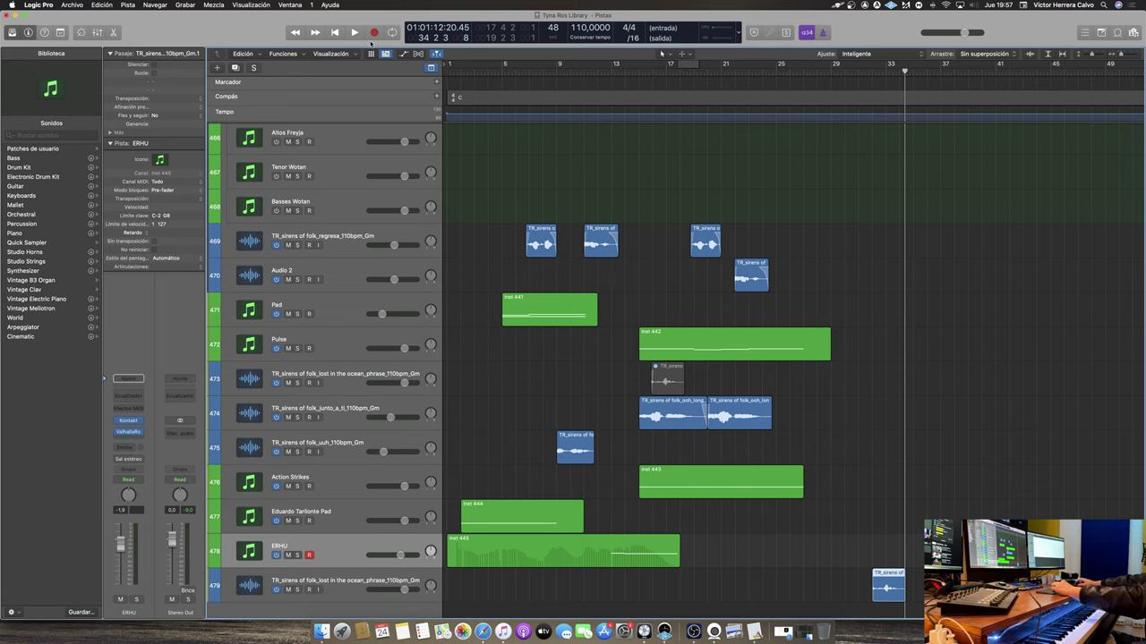
{"action": "left_click", "coordinate": [335, 33]}
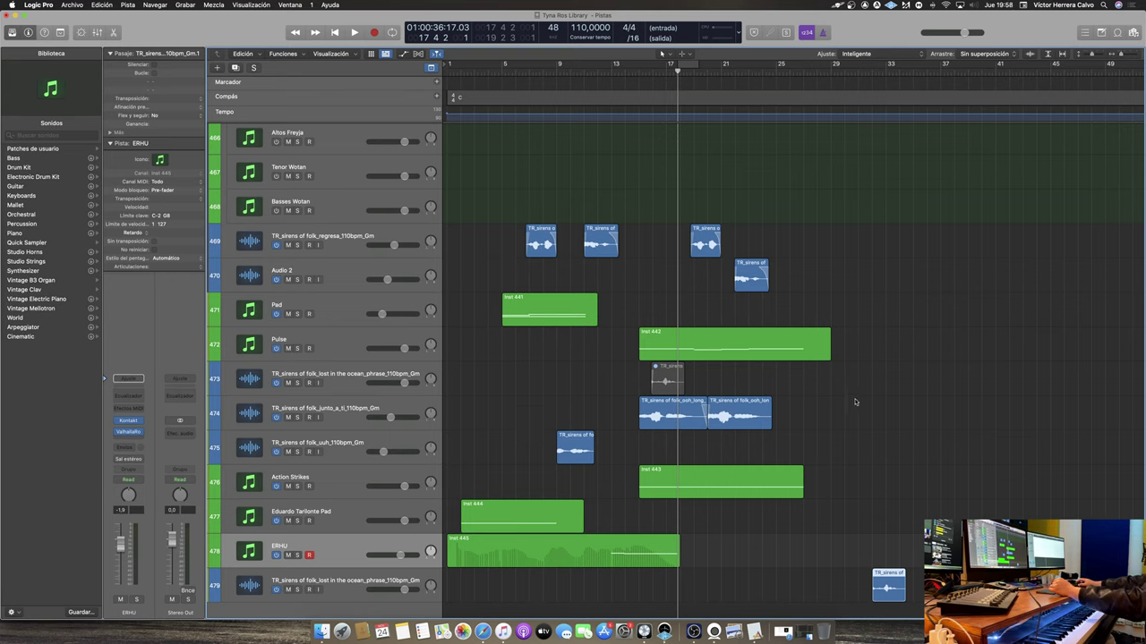
Look over the Gm_110bpm vocal samples in the Finder library folder, and close its window
{"action": "key", "text": "ctrl+Up"}
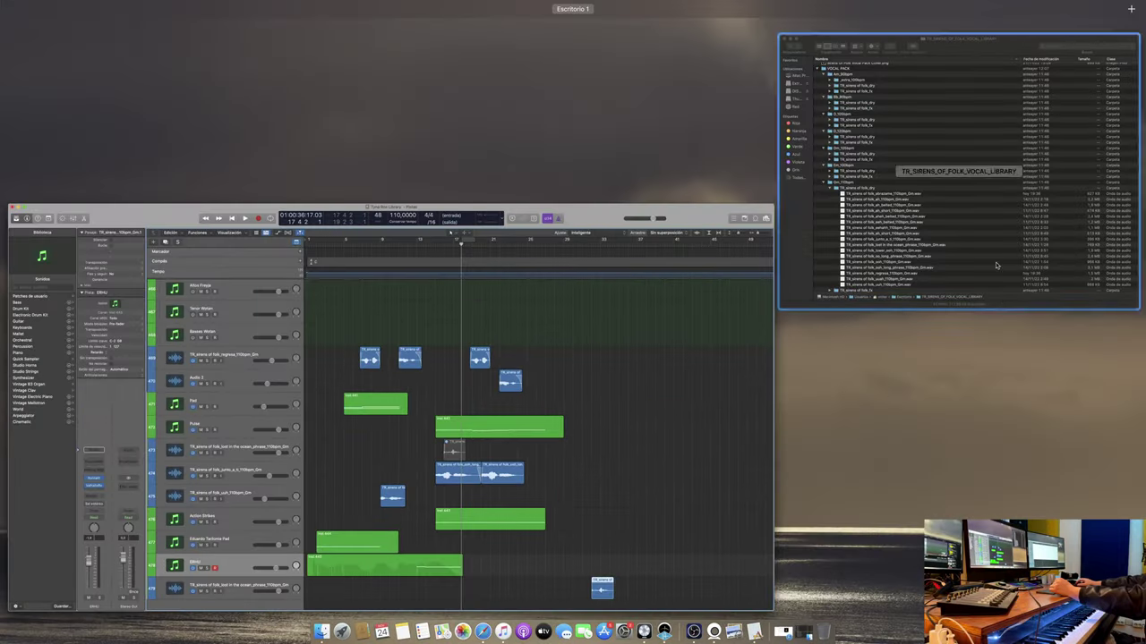
{"action": "left_click", "coordinate": [958, 169]}
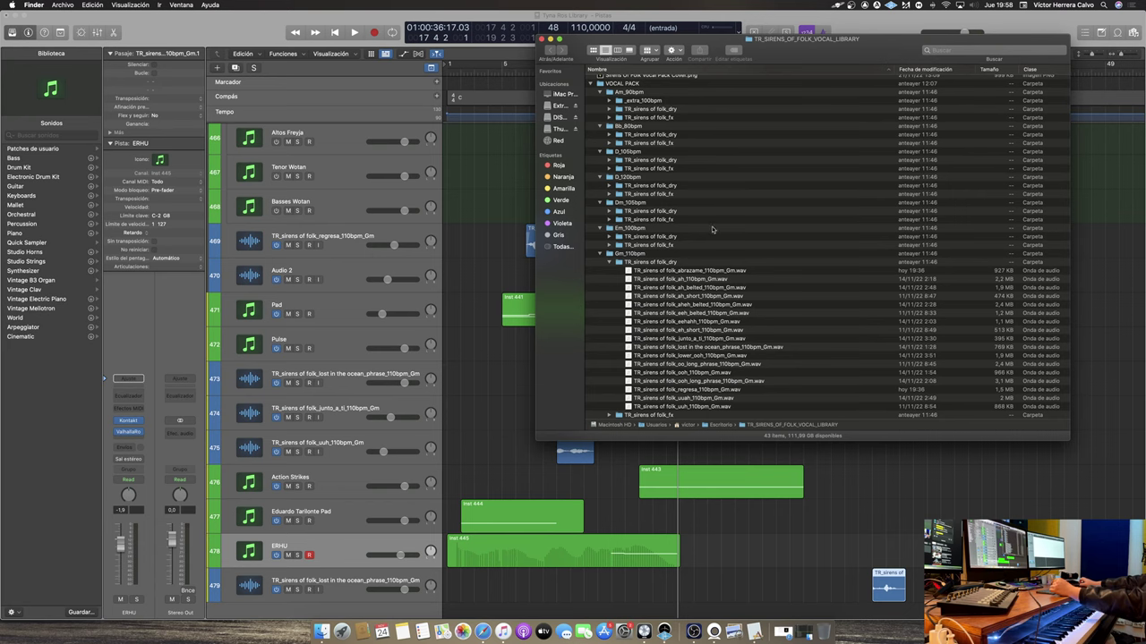
{"action": "left_click", "coordinate": [543, 40]}
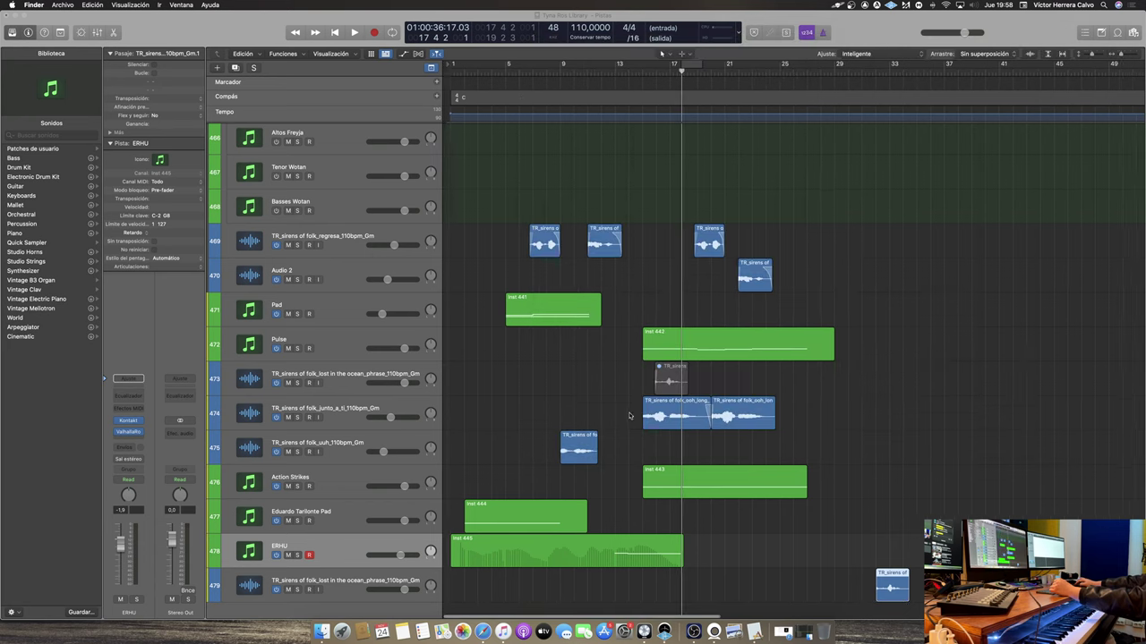
Add a software instrument track below the last vocal track and load ENGINE in stereo as its instrument
{"action": "scroll", "coordinate": [629, 415], "scroll_direction": "up", "scroll_amount": 10}
{"action": "scroll", "coordinate": [630, 415], "scroll_direction": "down", "scroll_amount": 10}
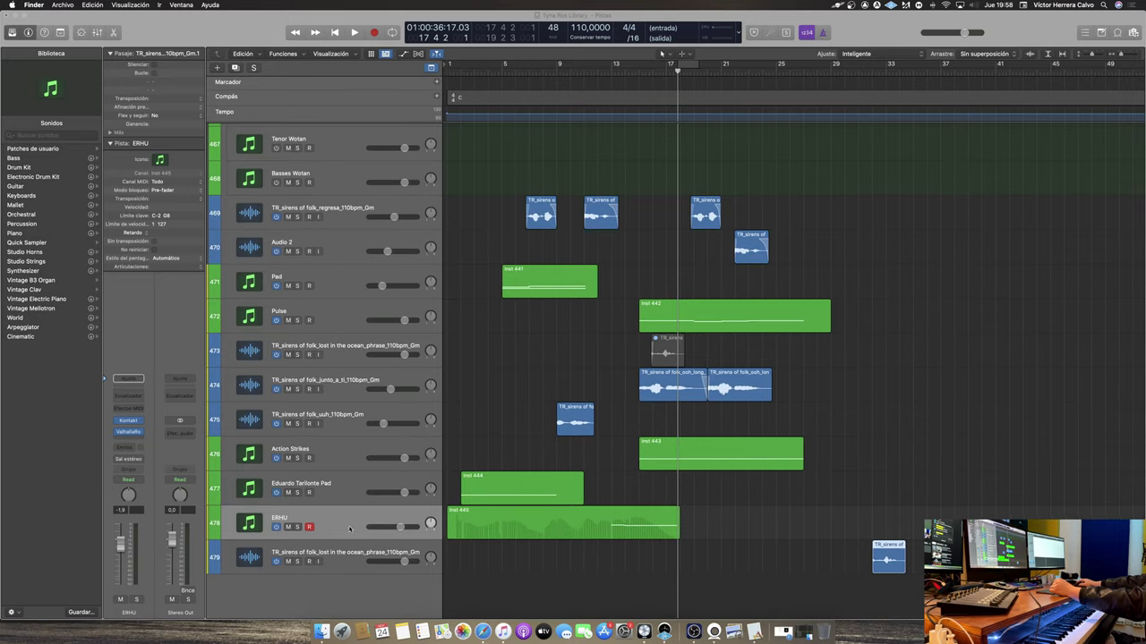
{"action": "left_click", "coordinate": [342, 501]}
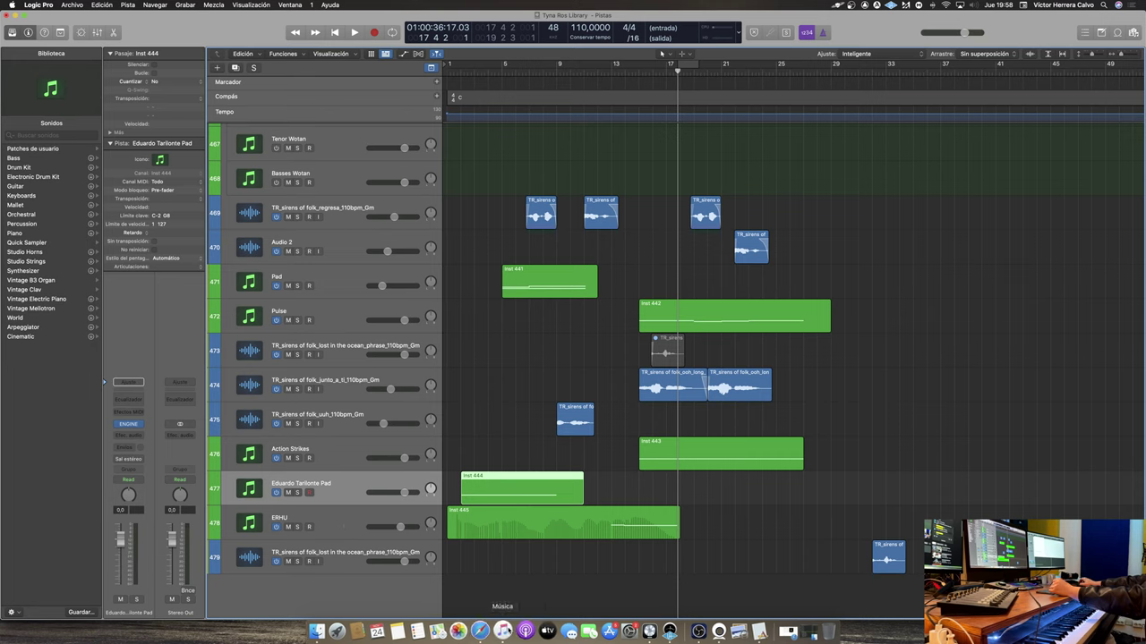
{"action": "double_click", "coordinate": [436, 590]}
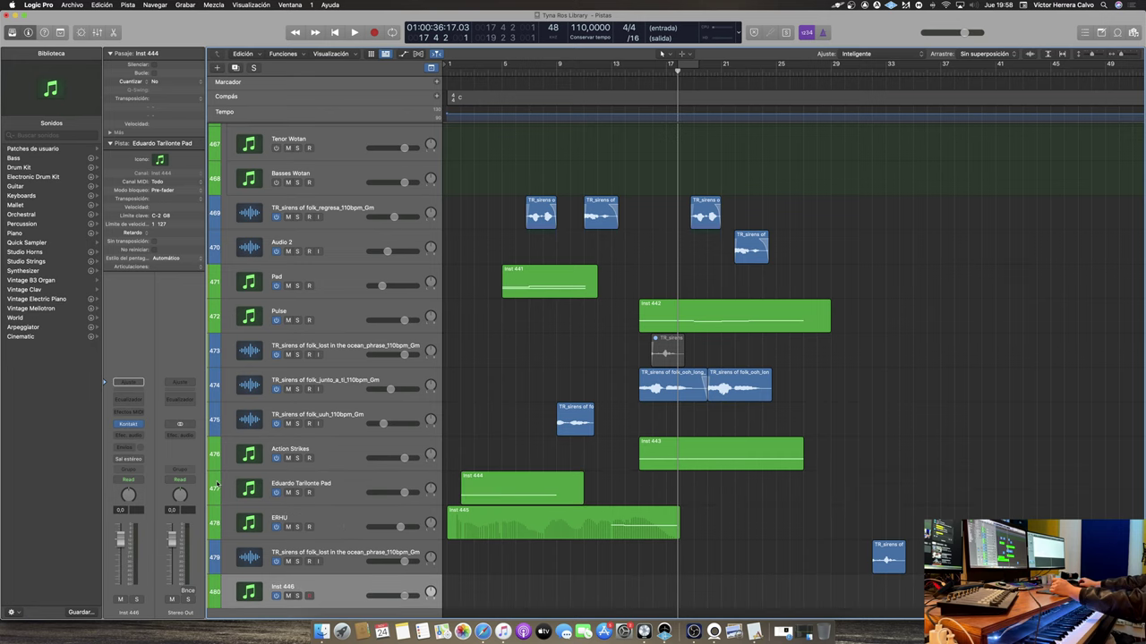
{"action": "left_click", "coordinate": [140, 425]}
{"action": "mouse_move", "coordinate": [241, 369]}
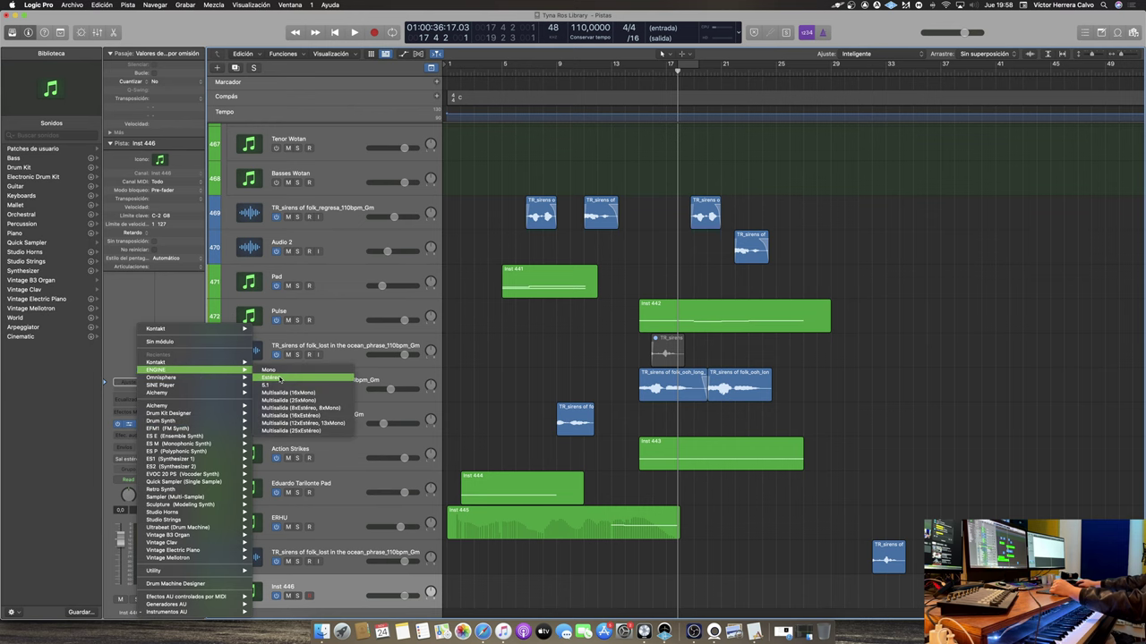
{"action": "left_click", "coordinate": [280, 380]}
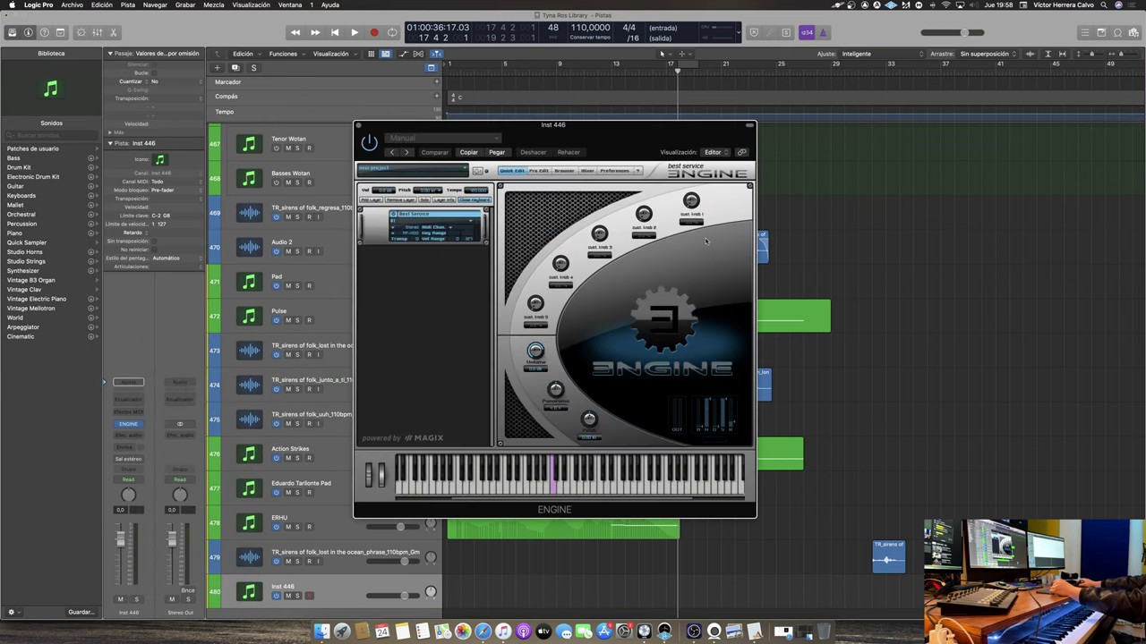
Load the Elderwood Flute from Dark Era's wind instruments into ENGINE and close the plug-in window
{"action": "left_click", "coordinate": [457, 229]}
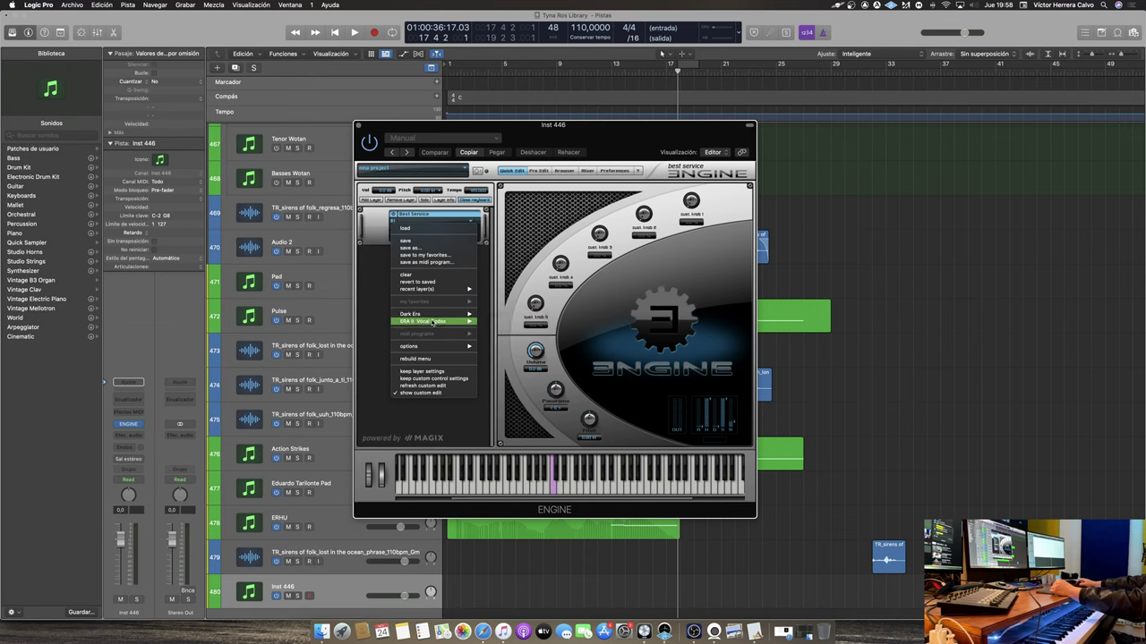
{"action": "mouse_move", "coordinate": [434, 322]}
{"action": "mouse_move", "coordinate": [509, 330]}
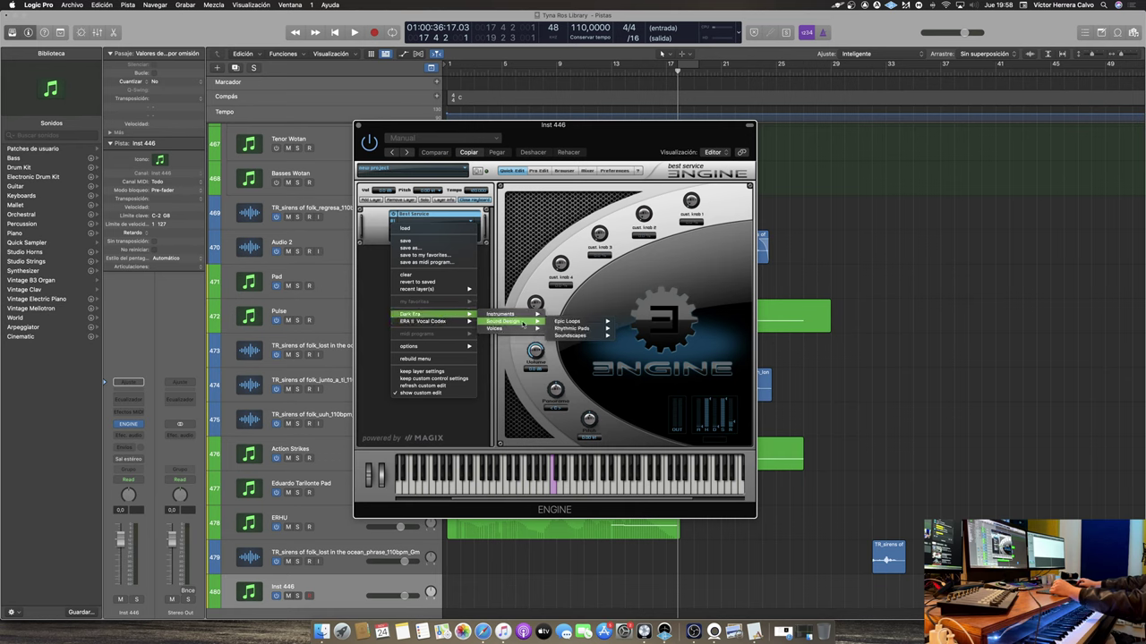
{"action": "mouse_move", "coordinate": [564, 328]}
{"action": "mouse_move", "coordinate": [625, 335]}
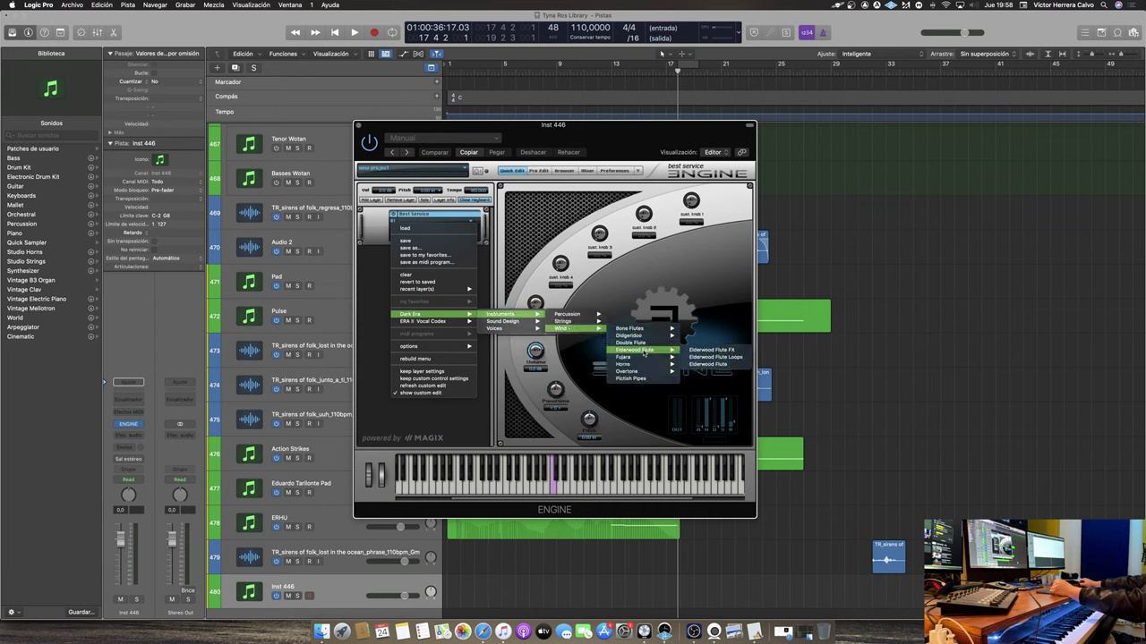
{"action": "left_click", "coordinate": [705, 364]}
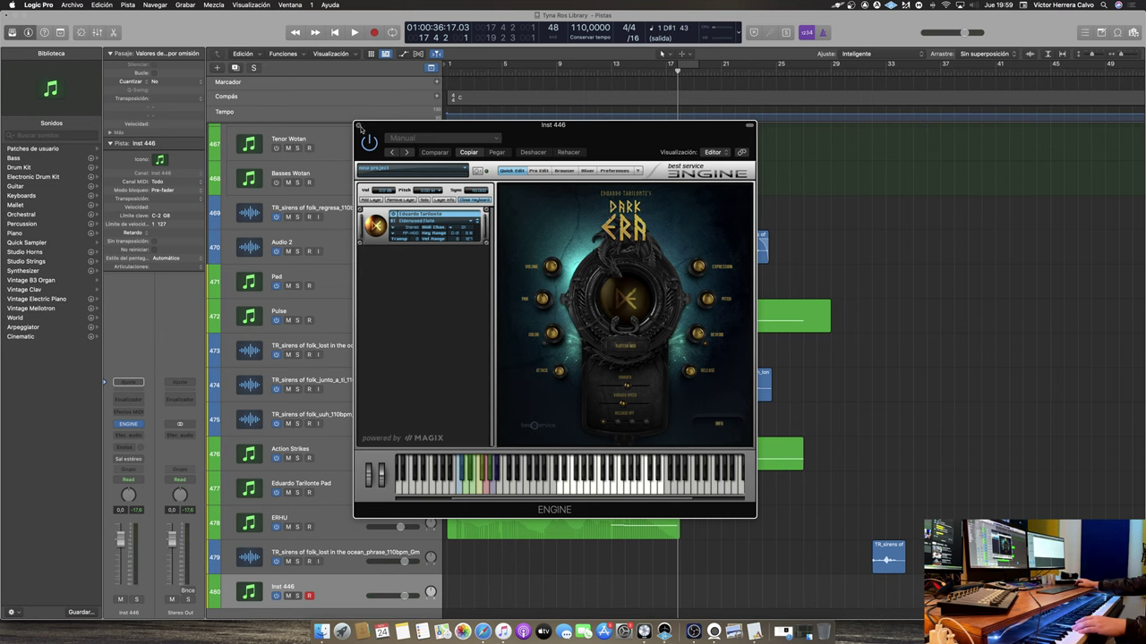
{"action": "left_click", "coordinate": [361, 126]}
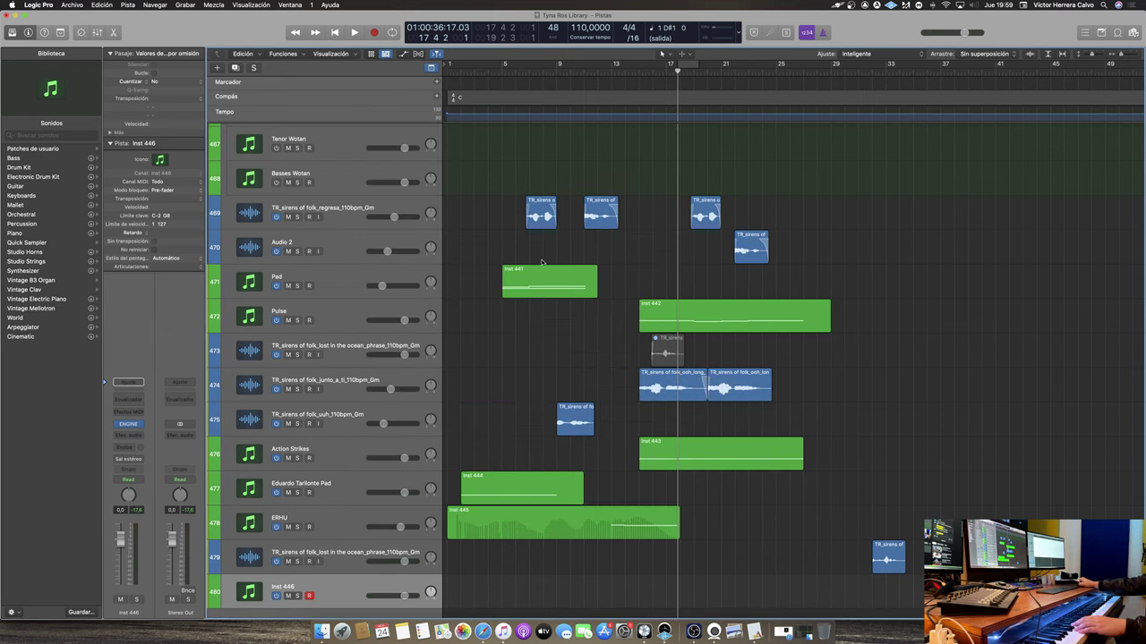
{"action": "left_click", "coordinate": [335, 32]}
{"action": "left_click", "coordinate": [374, 33]}
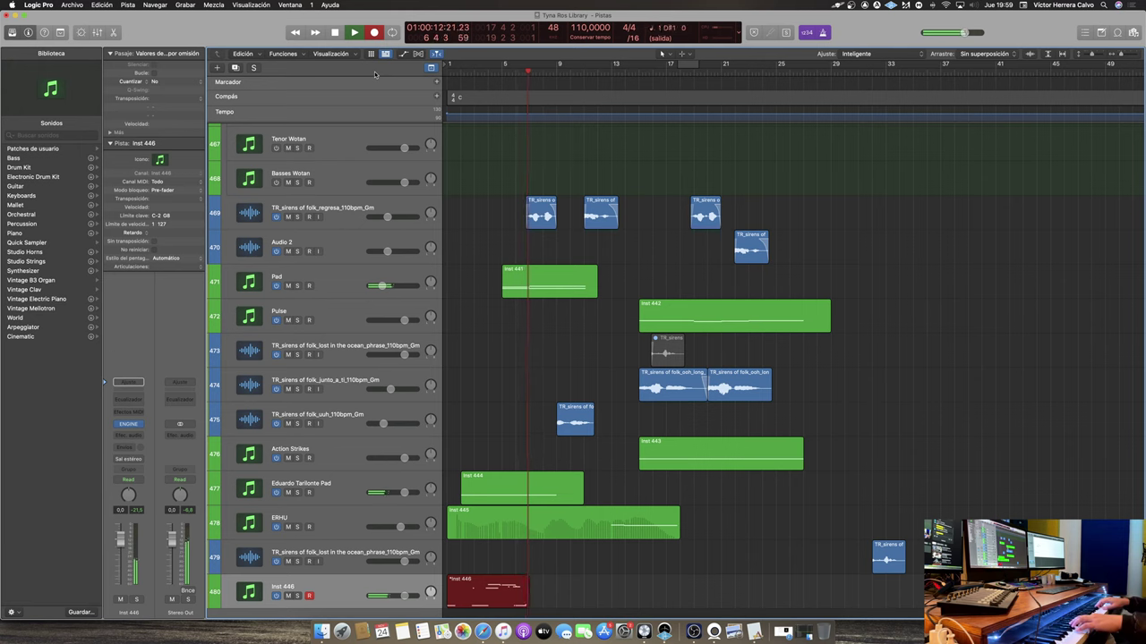
{"action": "key", "text": "space"}
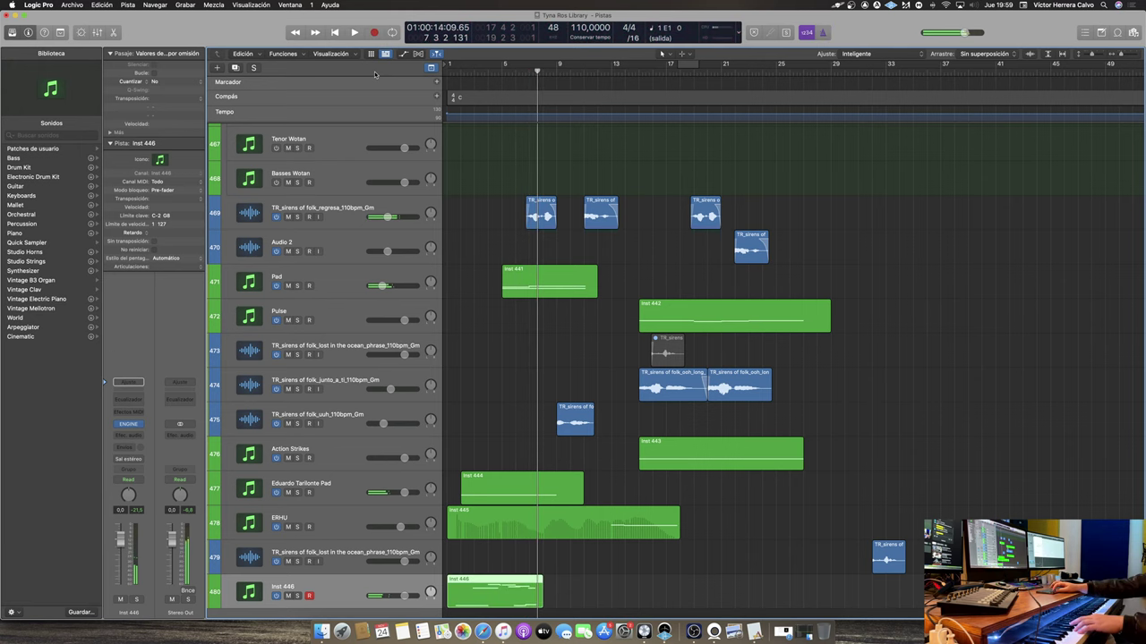
{"action": "key", "text": "super+z"}
{"action": "key", "text": "Return"}
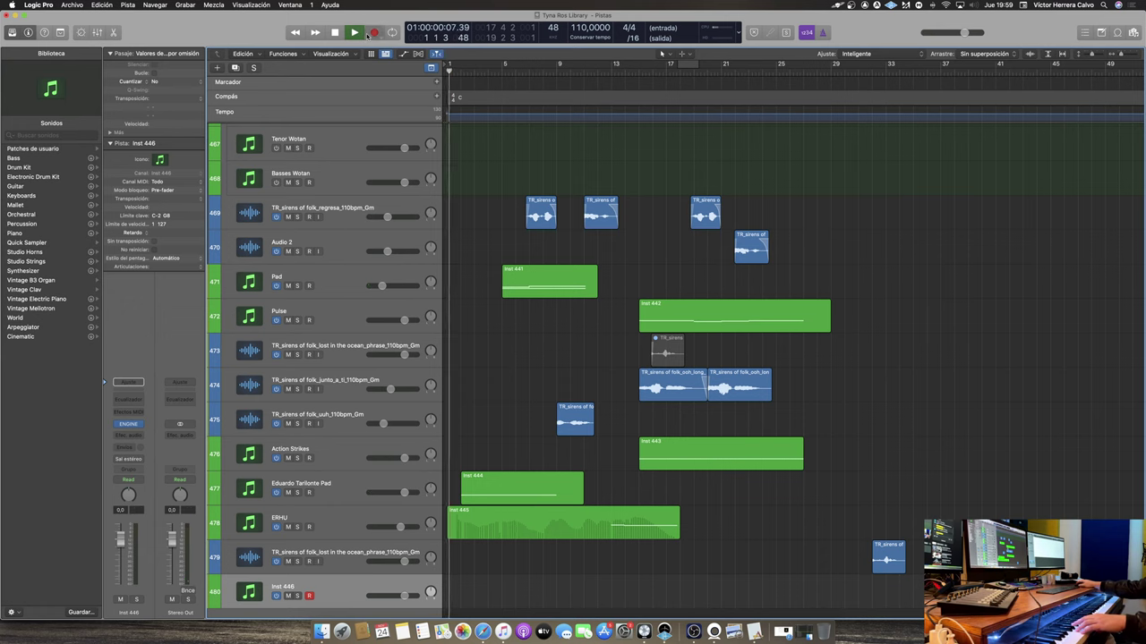
{"action": "left_click", "coordinate": [369, 33]}
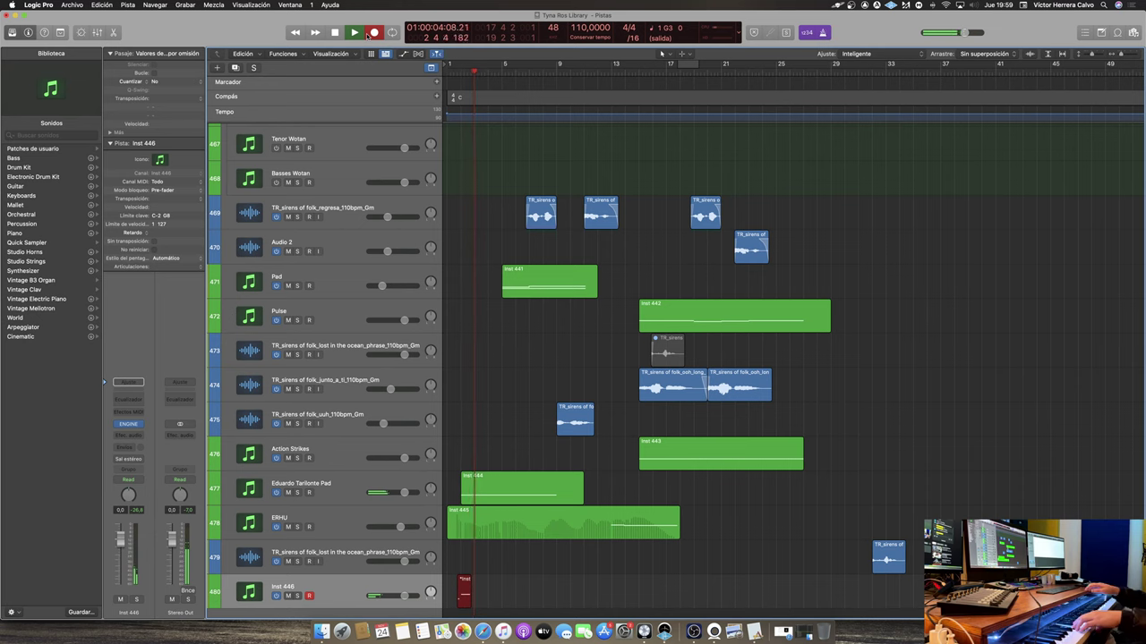
{"action": "key", "text": "space"}
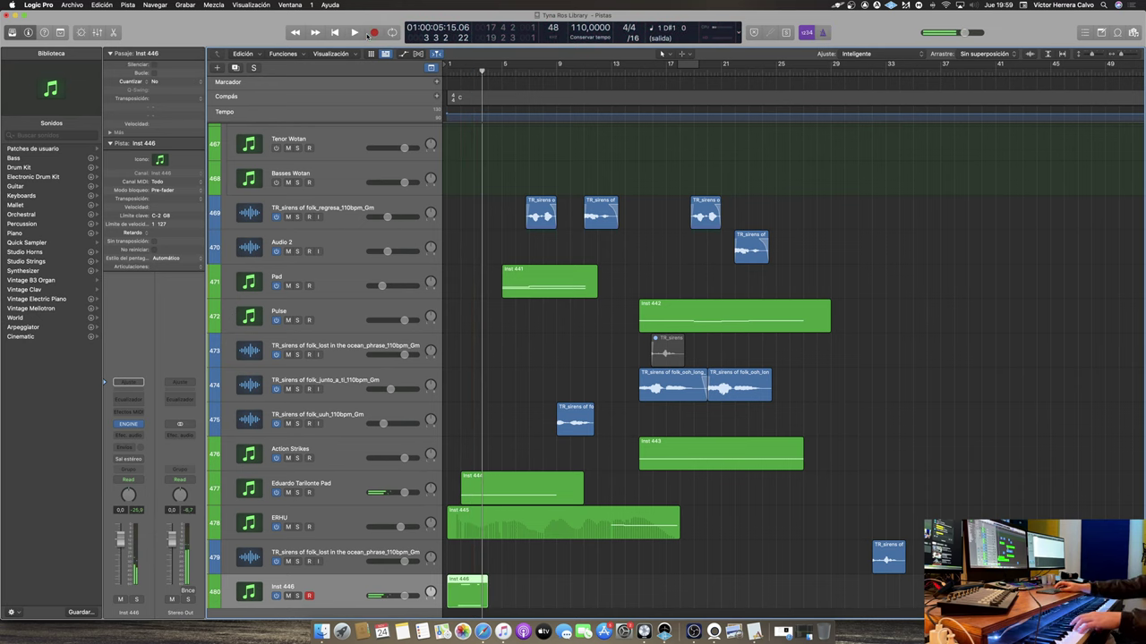
{"action": "key", "text": "super+z"}
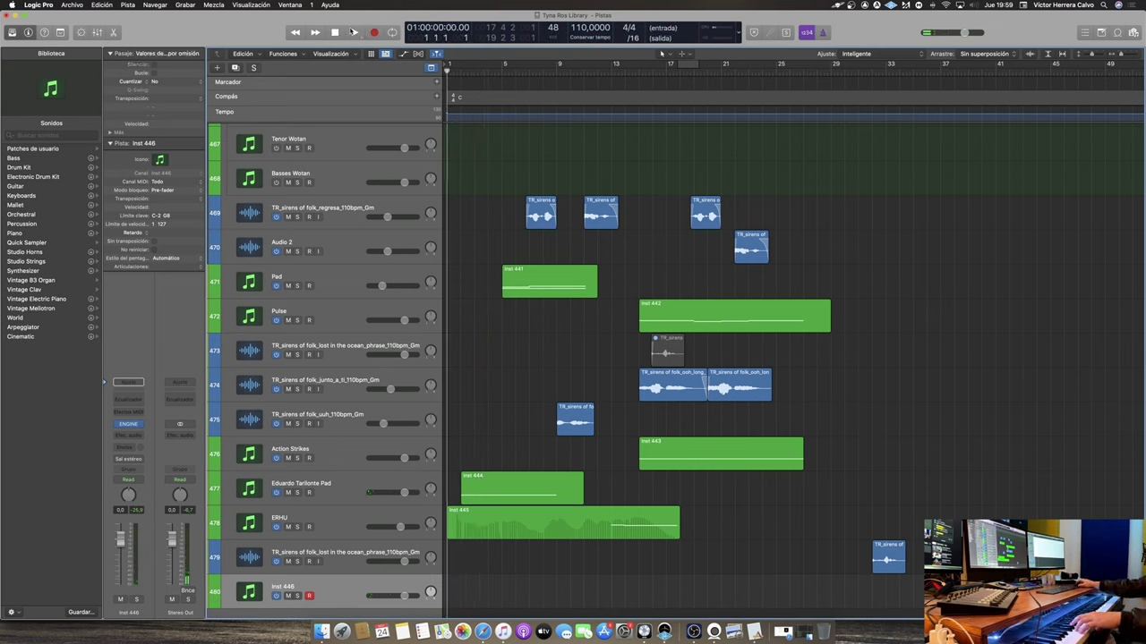
Record a flute part from about bar 2 to bar 8 on the ENGINE track and rename the track Ed Tar Flute
{"action": "left_click", "coordinate": [374, 32]}
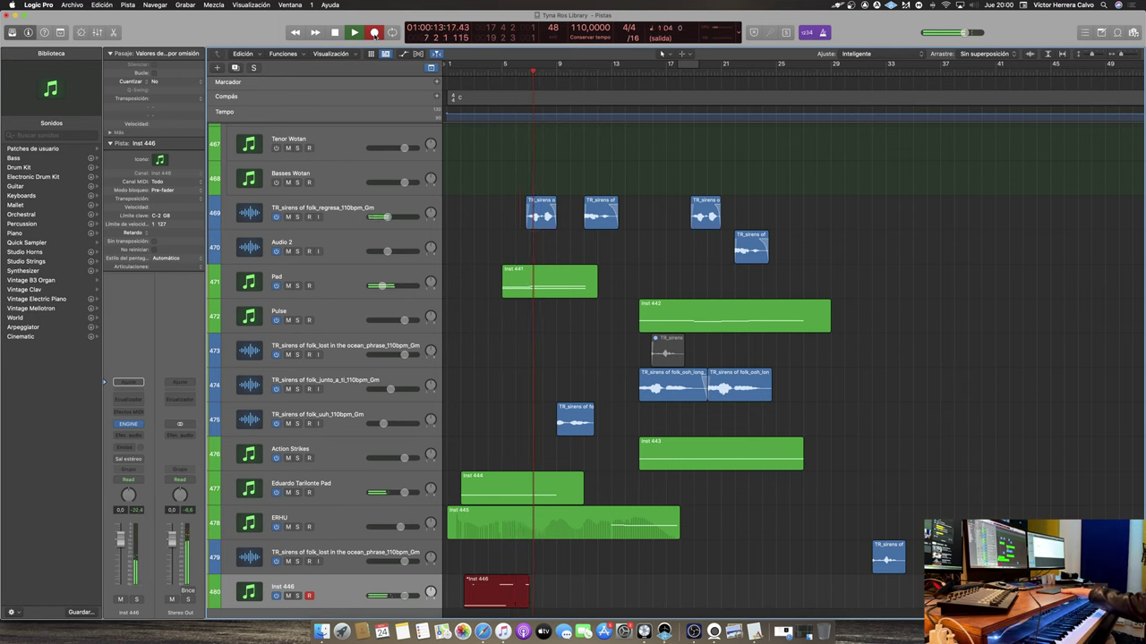
{"action": "left_click", "coordinate": [374, 33]}
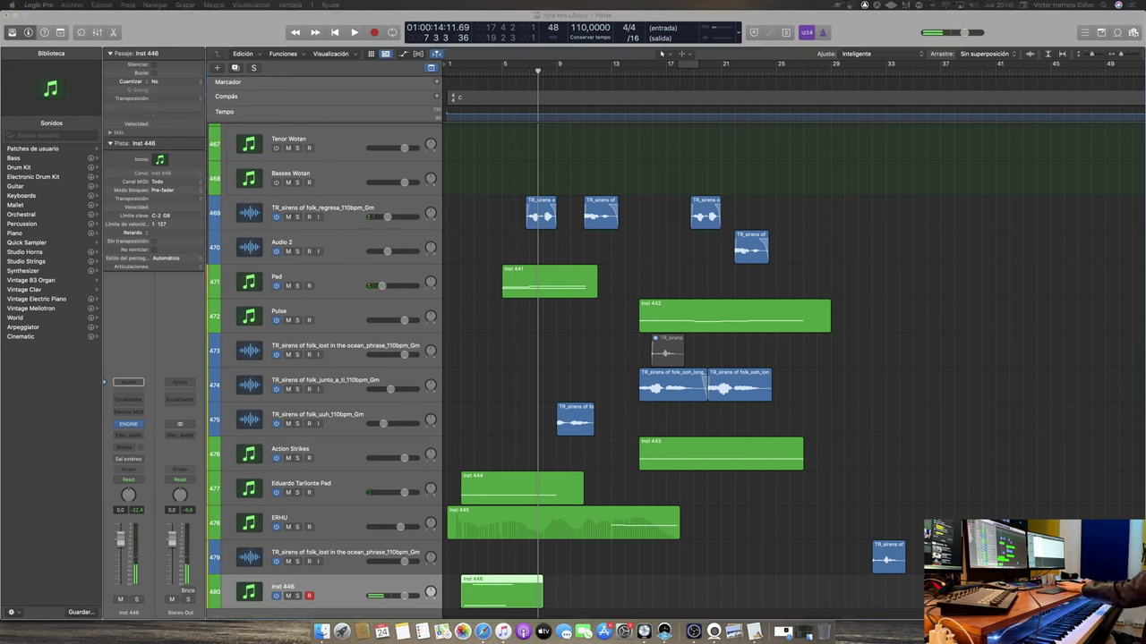
{"action": "double_click", "coordinate": [326, 585]}
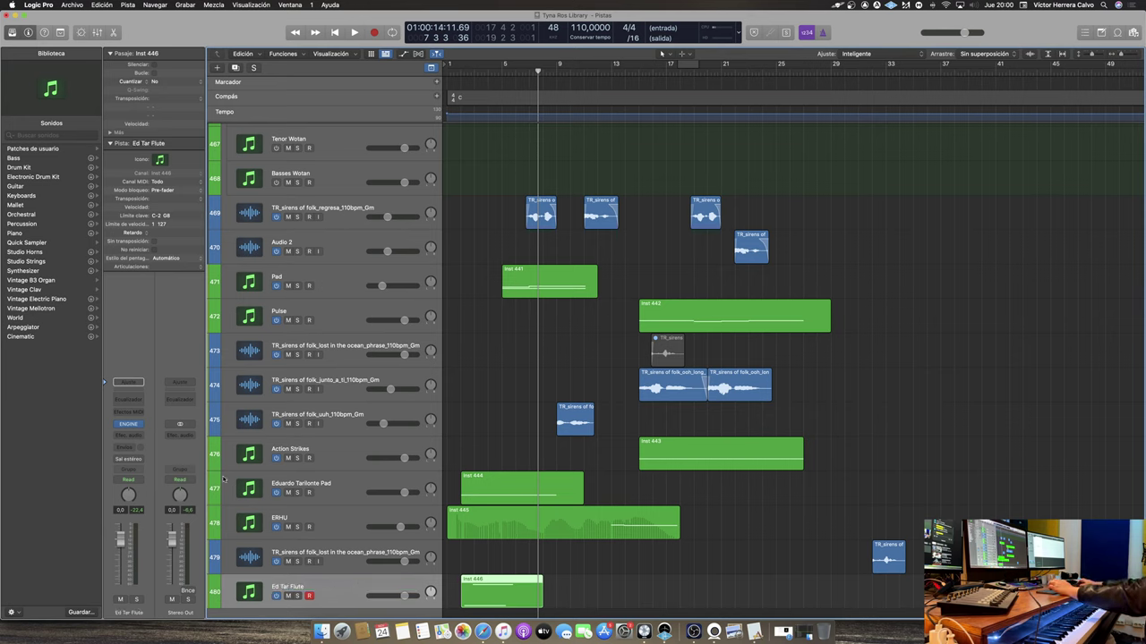
Send the Ed Tar Flute track to Bus 31 and, while playing the arrangement, set its pan to -12
{"action": "left_click", "coordinate": [137, 459]}
{"action": "mouse_move", "coordinate": [170, 459]}
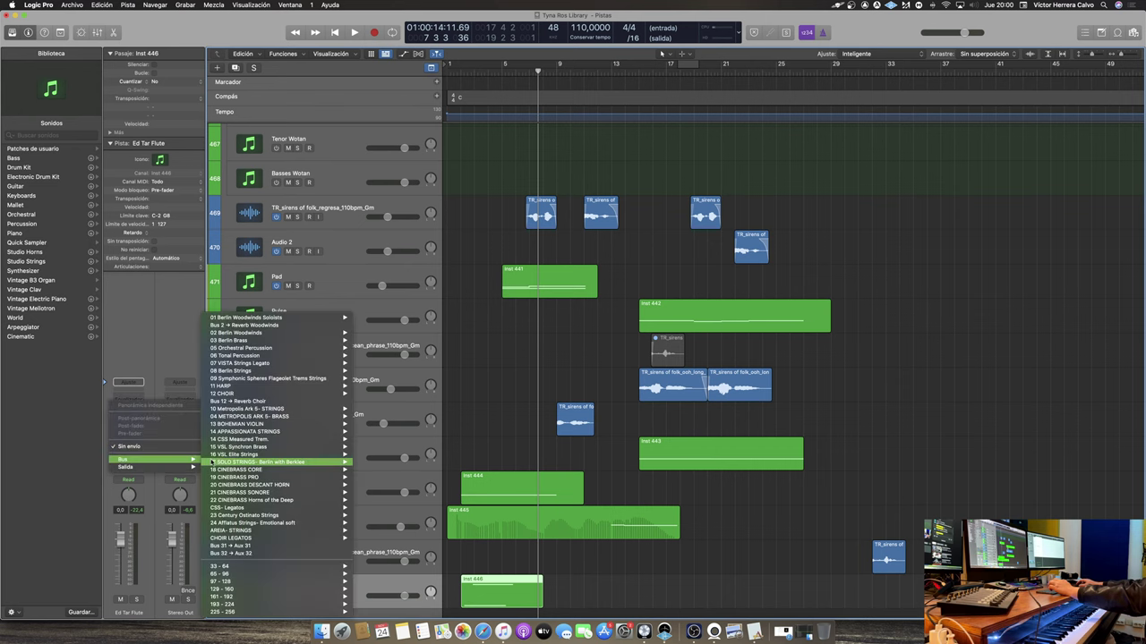
{"action": "left_click", "coordinate": [333, 547]}
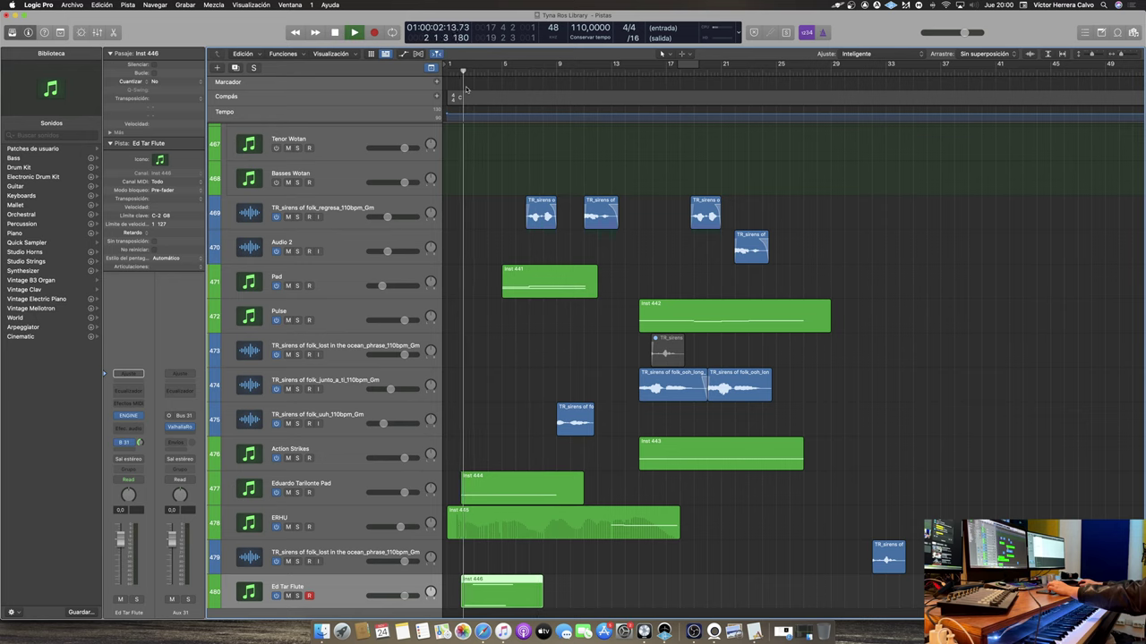
{"action": "key", "text": "space"}
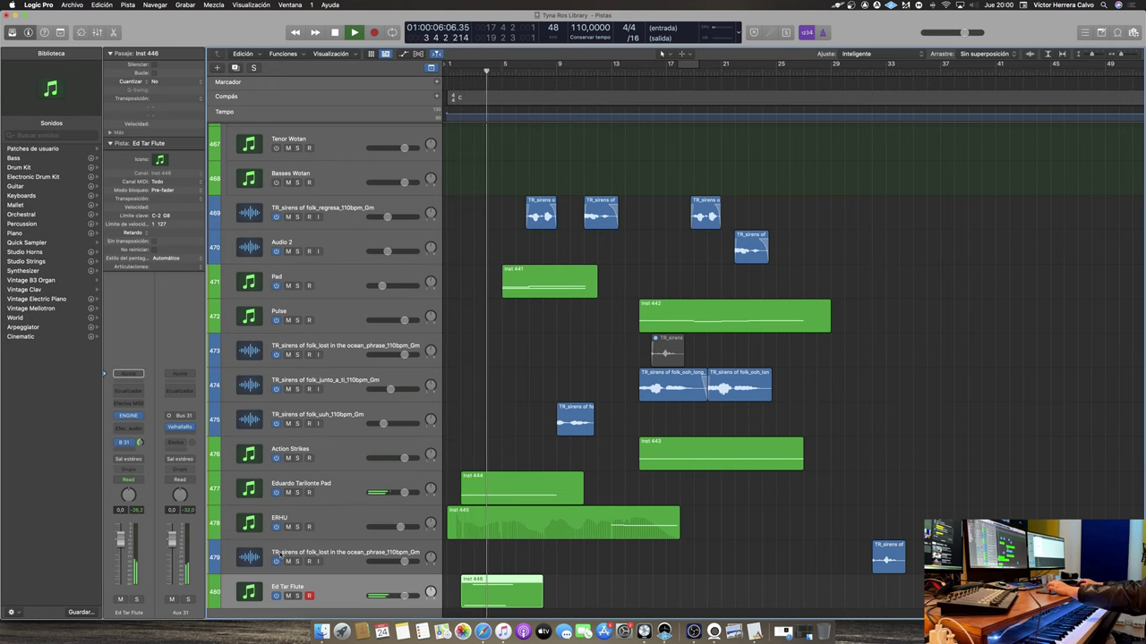
{"action": "mouse_move", "coordinate": [429, 594]}
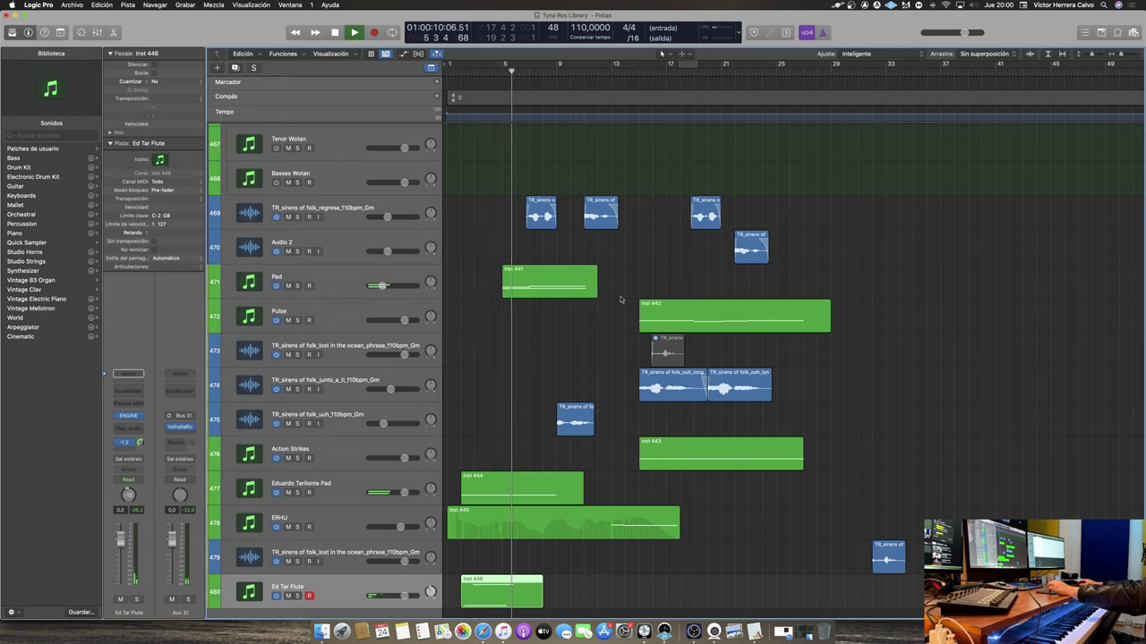
Select the Flutes a2 Legato track in the 02 Berlin Woodwinds stack and return the playhead to the project start
{"action": "scroll", "coordinate": [507, 243], "scroll_direction": "up", "scroll_amount": 20}
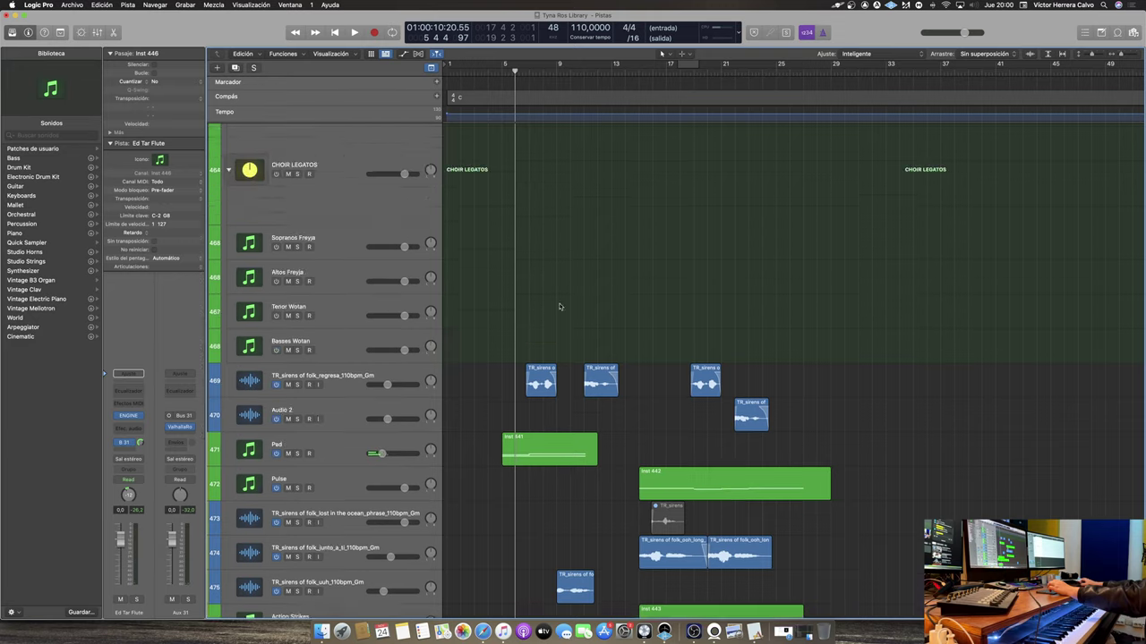
{"action": "scroll", "coordinate": [538, 313], "scroll_direction": "up", "scroll_amount": 20}
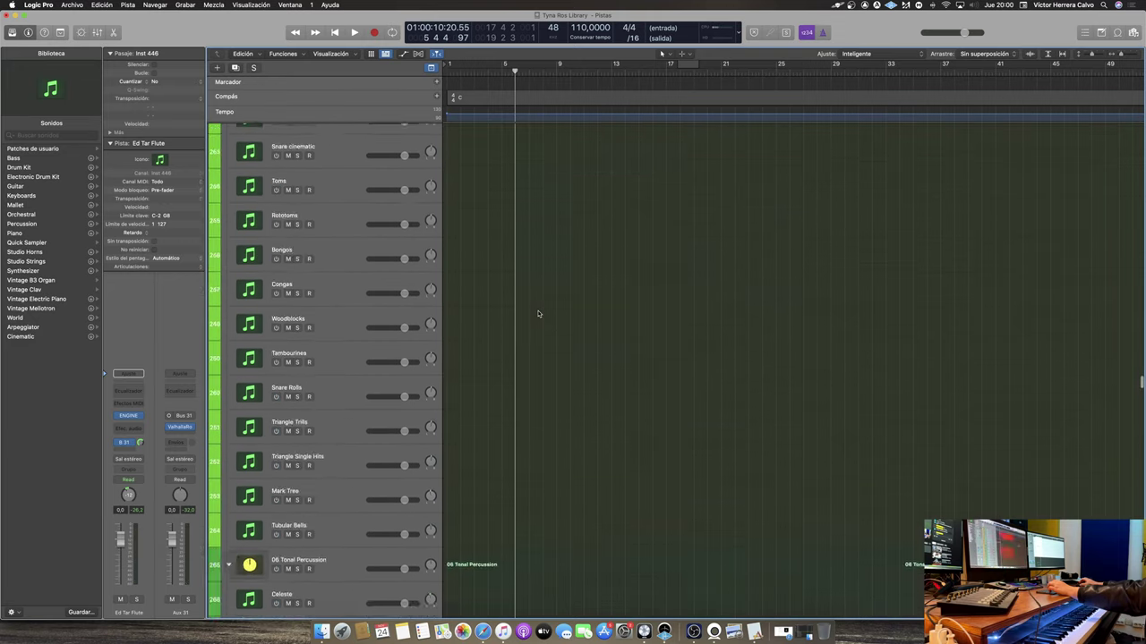
{"action": "key", "text": "super+Up"}
{"action": "scroll", "coordinate": [537, 311], "scroll_direction": "up", "scroll_amount": 15}
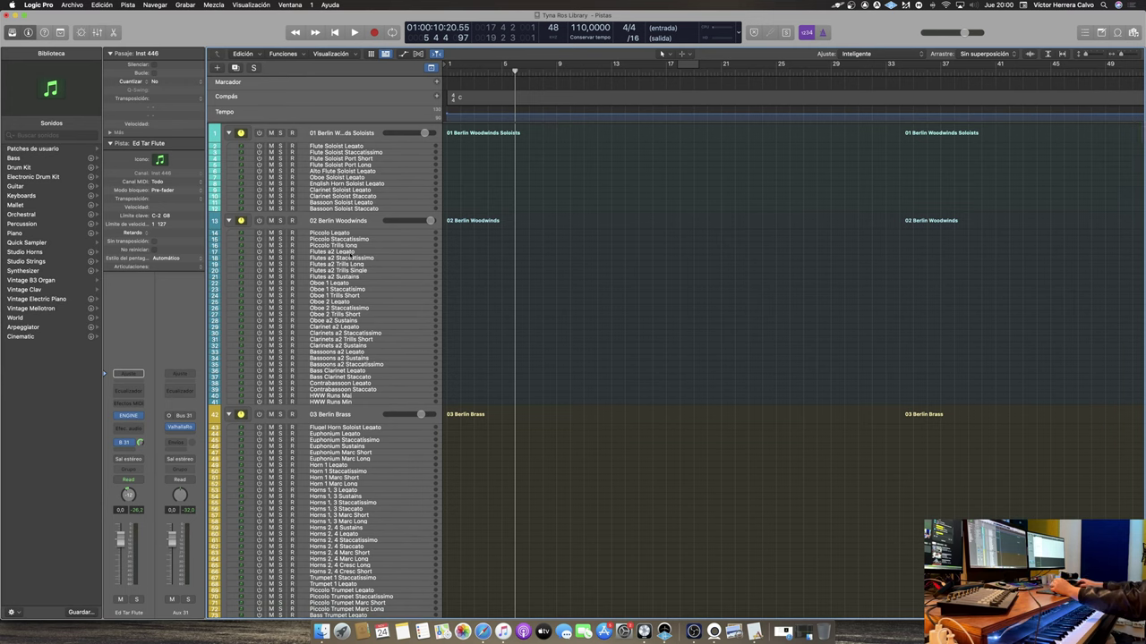
{"action": "left_click", "coordinate": [284, 254]}
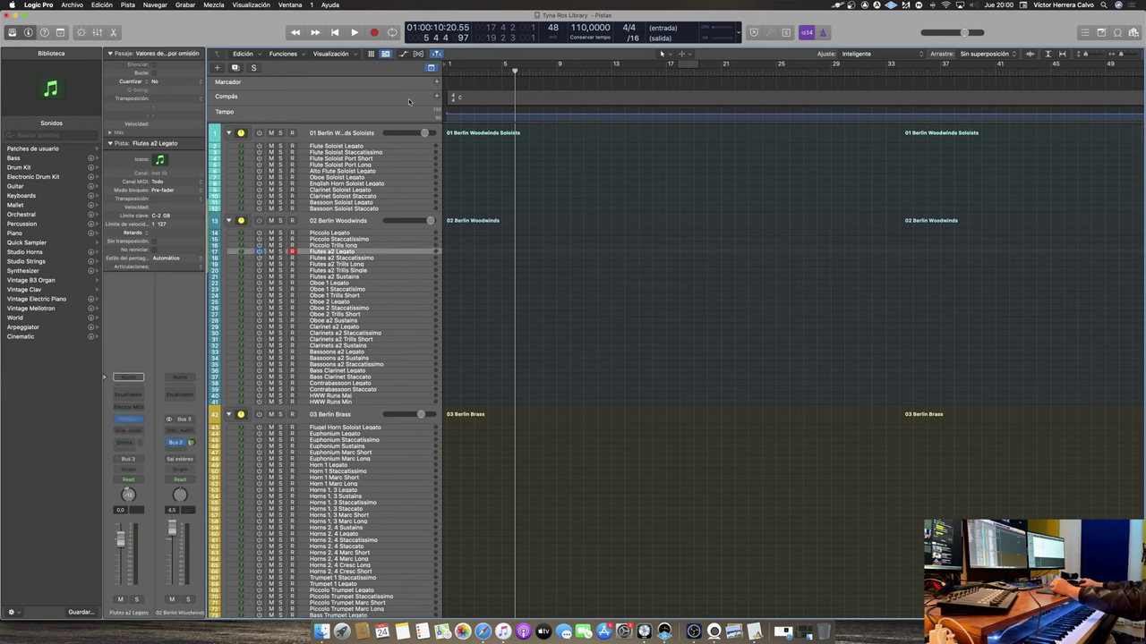
{"action": "left_click", "coordinate": [333, 32]}
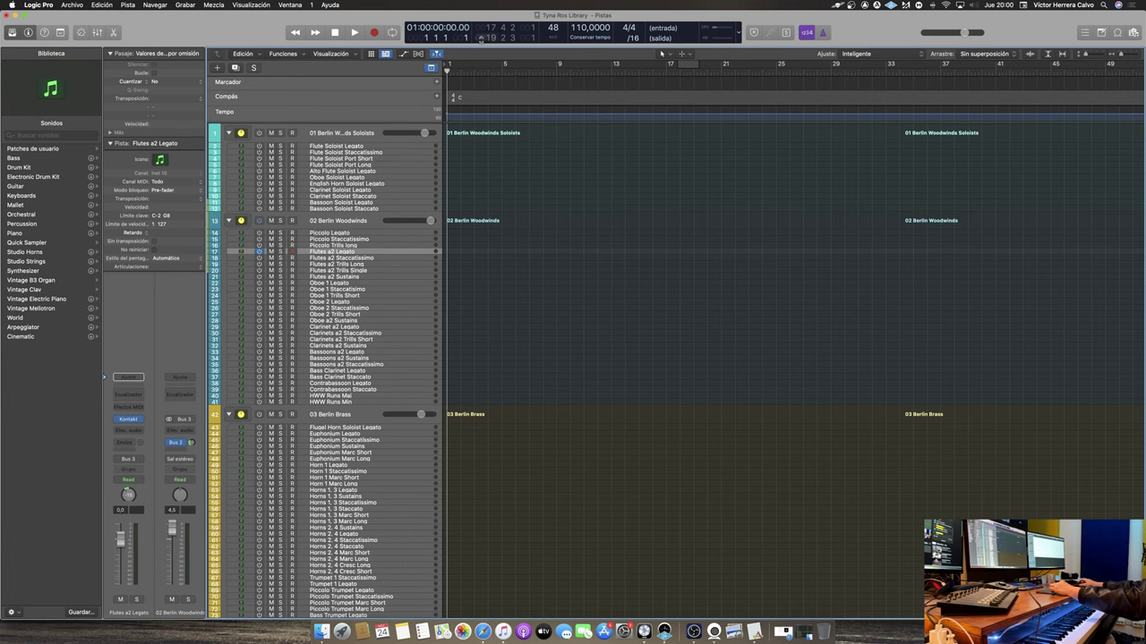
Open the Violins 2 Legato notes in the piano roll and record a matching Flutes a2 Legato part, mostly an octave higher
{"action": "scroll", "coordinate": [485, 286], "scroll_direction": "down", "scroll_amount": 20}
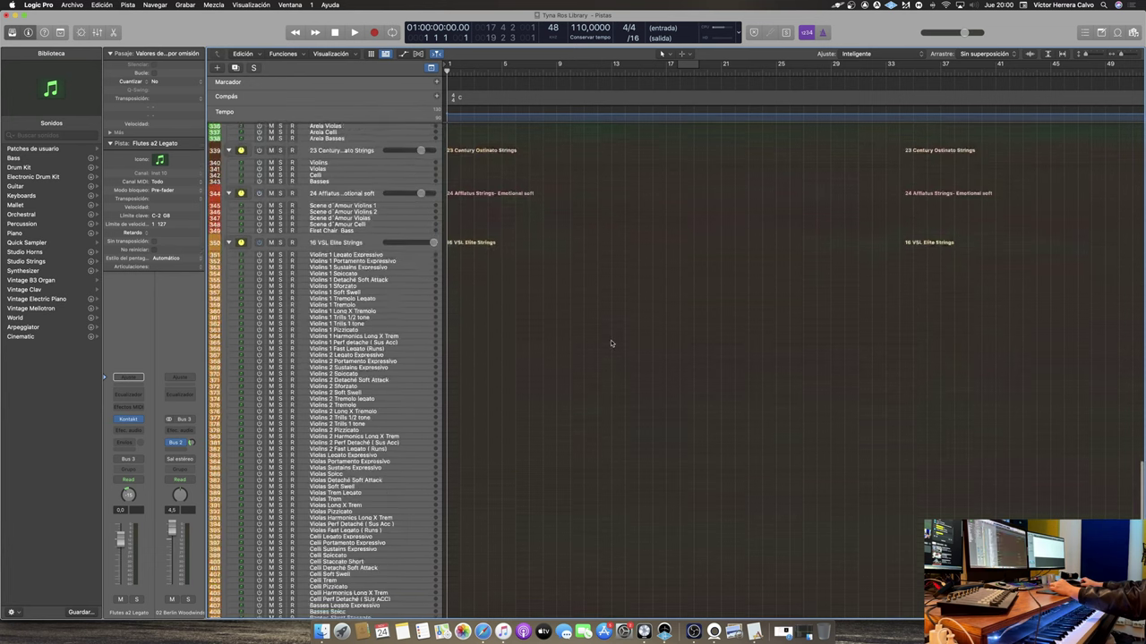
{"action": "scroll", "coordinate": [637, 515], "scroll_direction": "down", "scroll_amount": 2}
{"action": "left_click", "coordinate": [639, 514]}
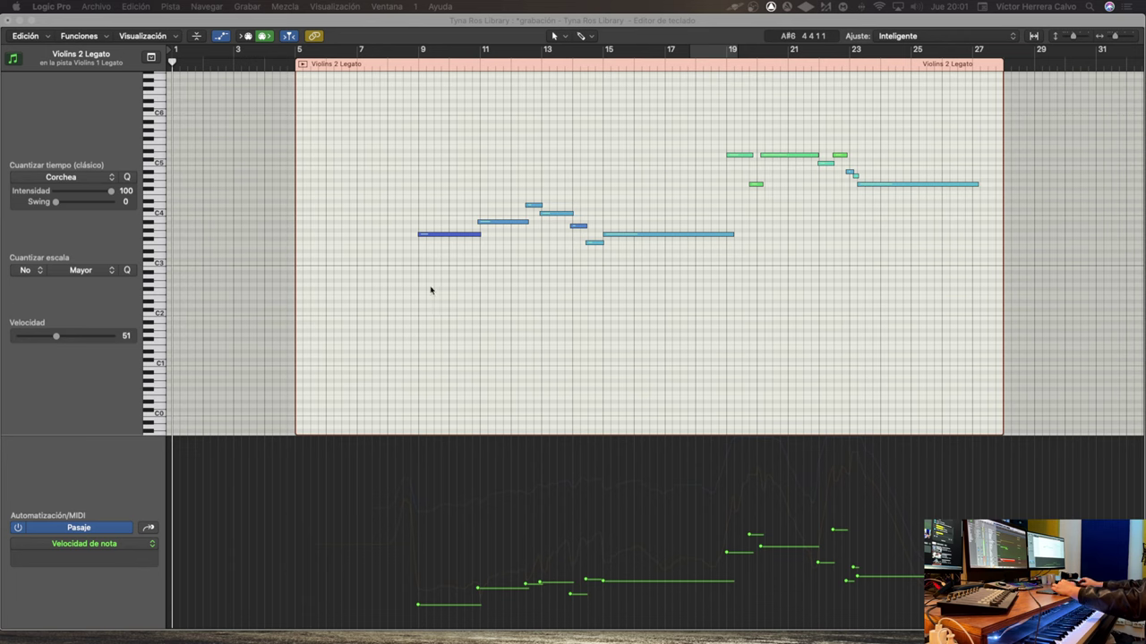
{"action": "left_click", "coordinate": [237, 67]}
{"action": "key", "text": "space"}
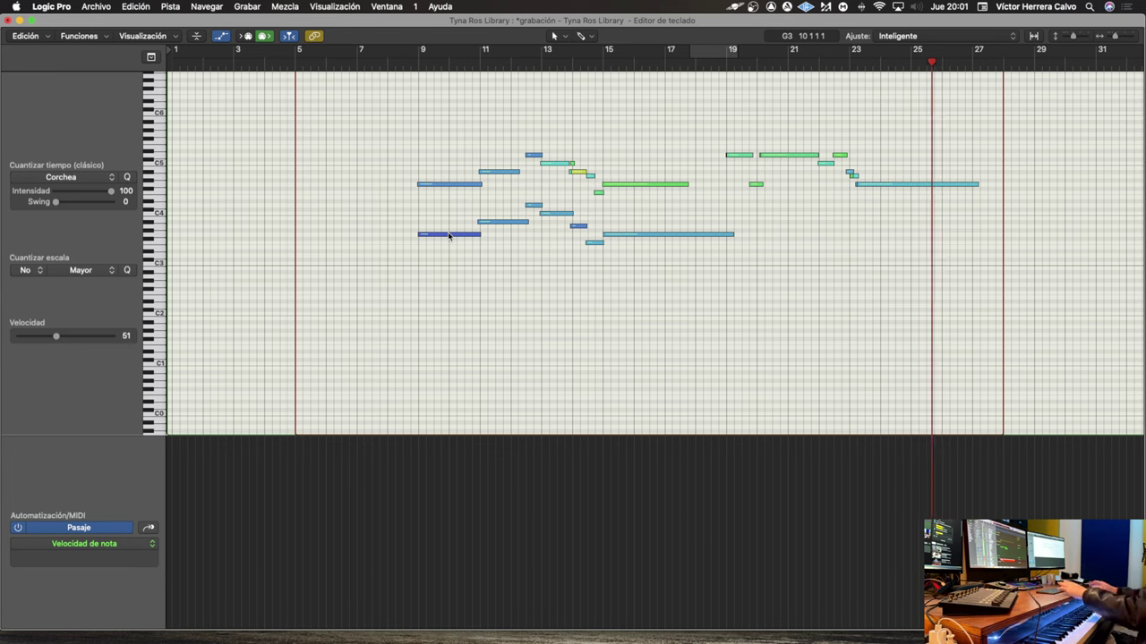
{"action": "key", "text": "Up"}
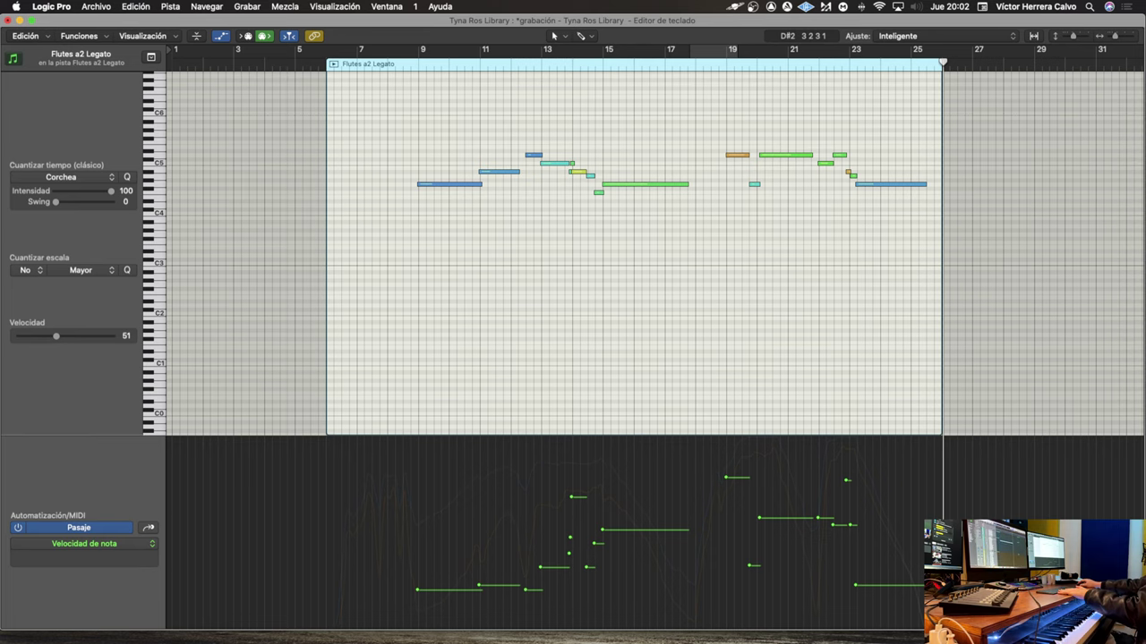
Select the Oboe 1 Legato track and record a melody on it from about bar 3 to bar 17
{"action": "key", "text": "Down"}
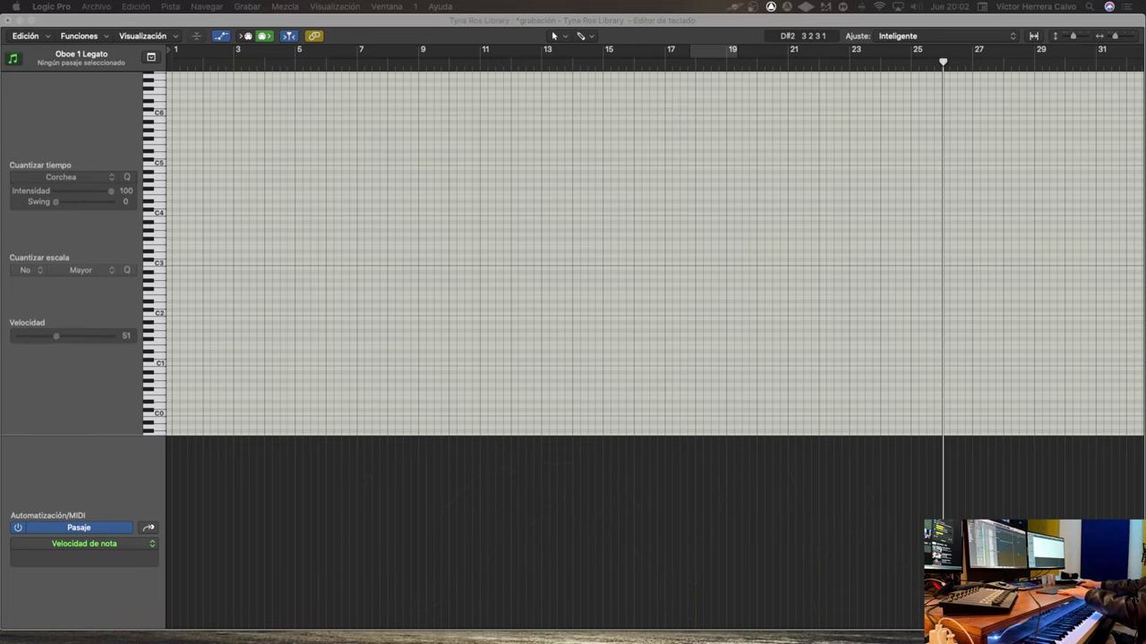
{"action": "key", "text": "Return"}
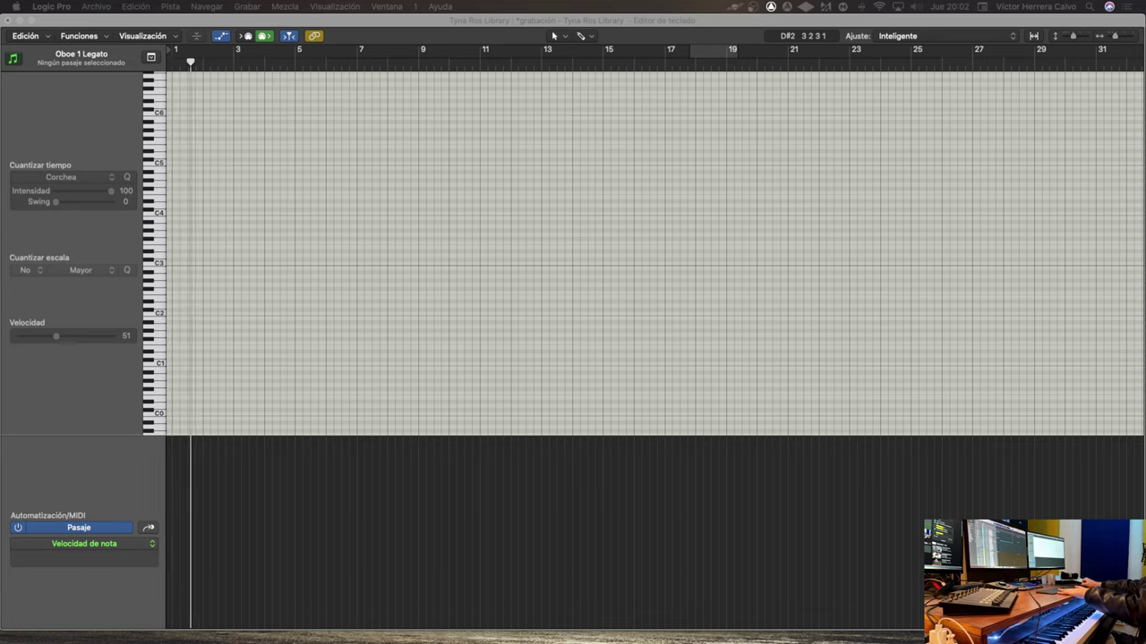
{"action": "key", "text": "r"}
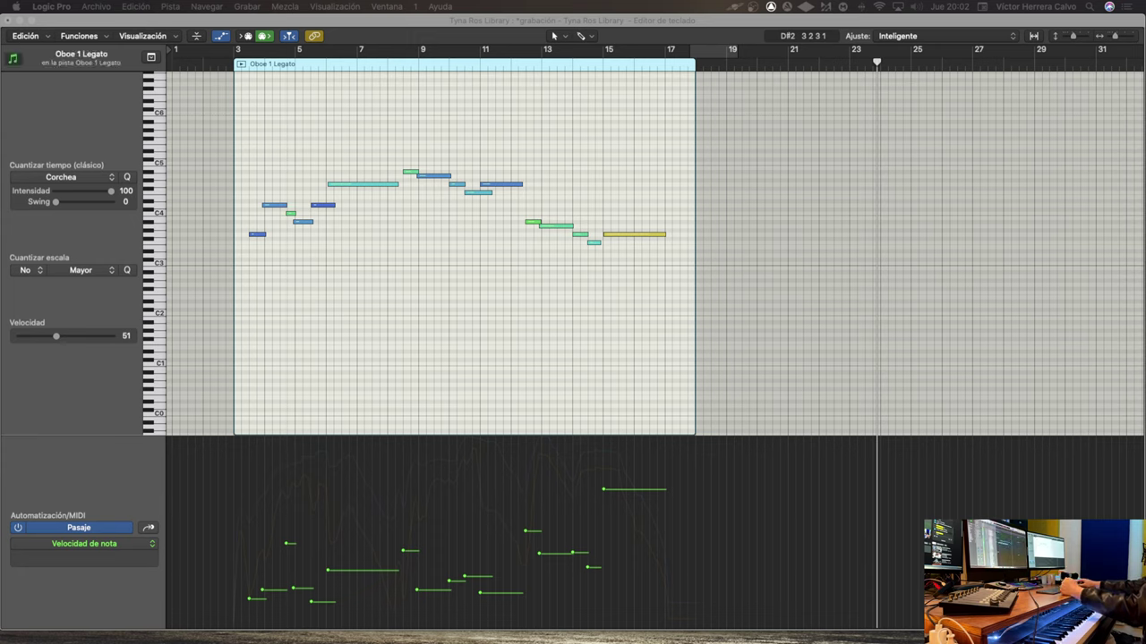
Close the piano roll, then enable the Bassoons a2 Sustains track in the 02 Berlin Woodwinds stack with the playhead at the project start
{"action": "key", "text": "Up"}
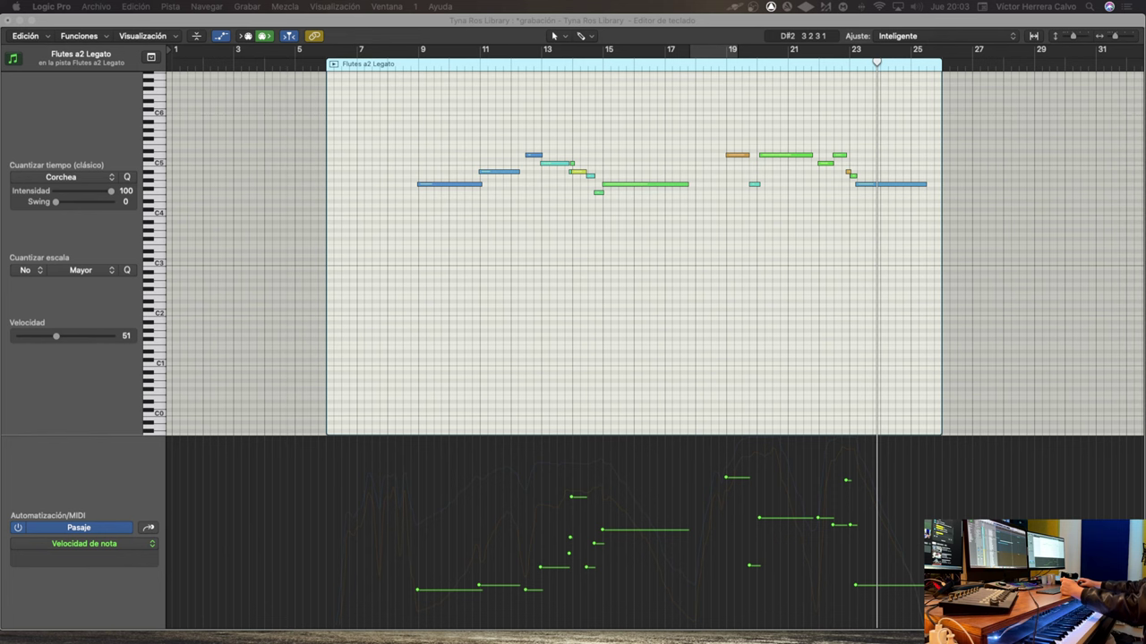
{"action": "key", "text": "super+w"}
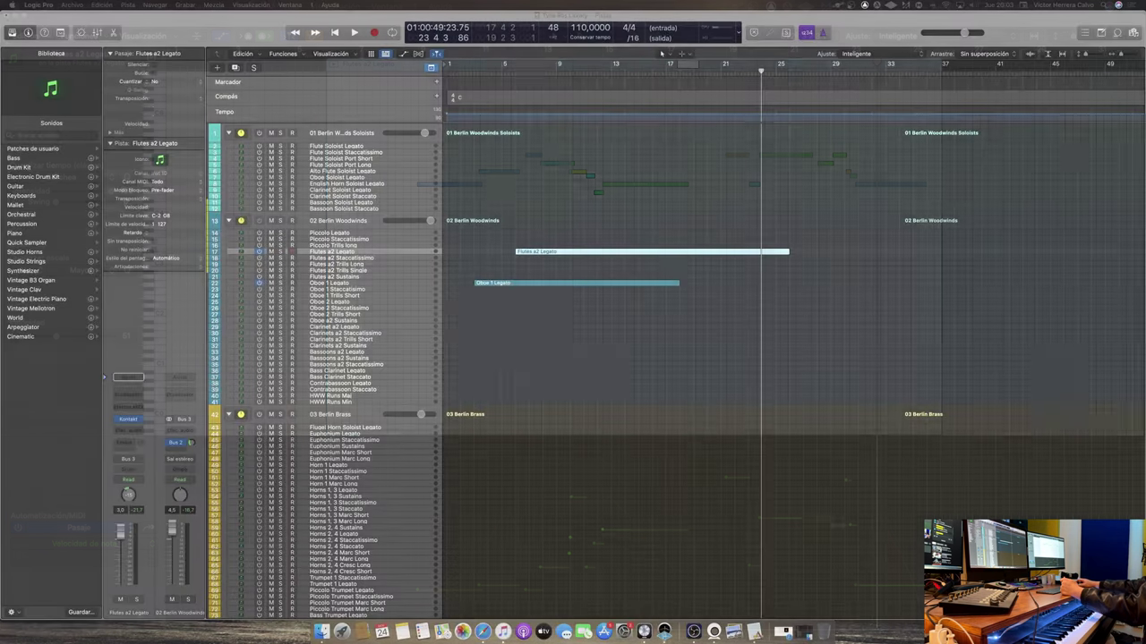
{"action": "scroll", "coordinate": [465, 237], "scroll_direction": "right", "scroll_amount": 1}
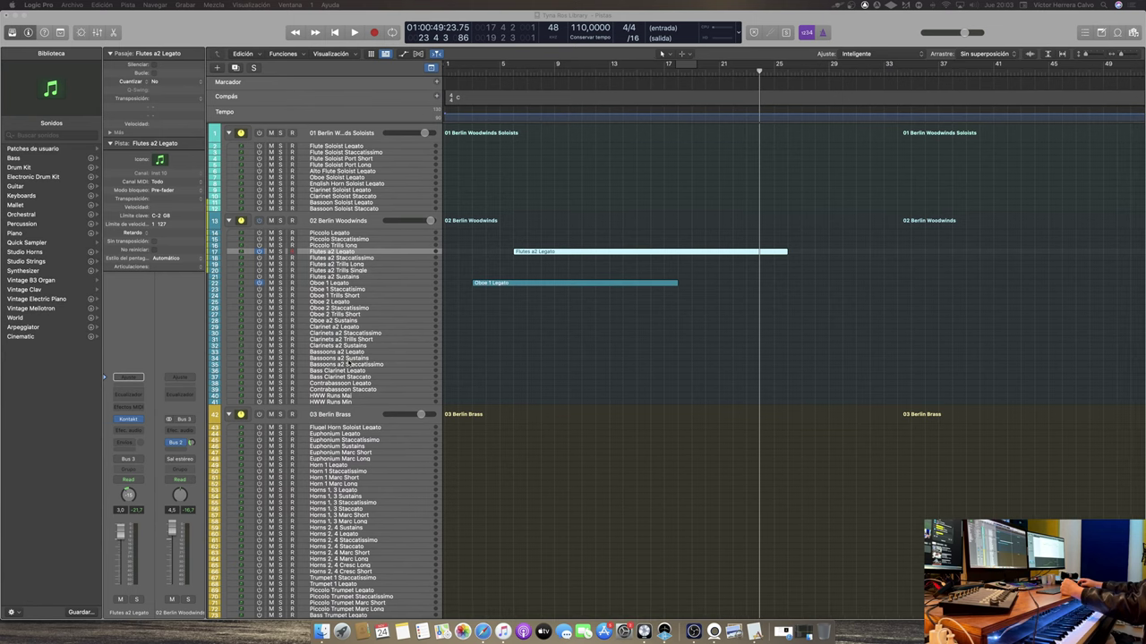
{"action": "left_click", "coordinate": [264, 359]}
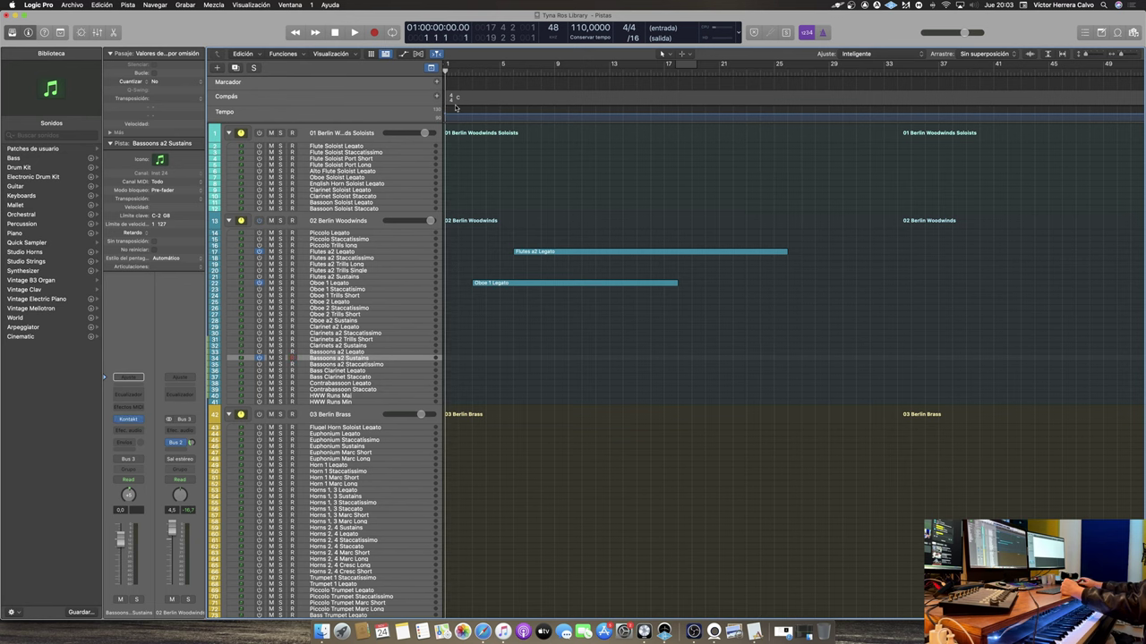
Show the notes of all the arrangement's regions in the piano roll and record a Bassoons a2 Sustains part from about bar 3 to bar 27
{"action": "scroll", "coordinate": [644, 338], "scroll_direction": "down", "scroll_amount": 20}
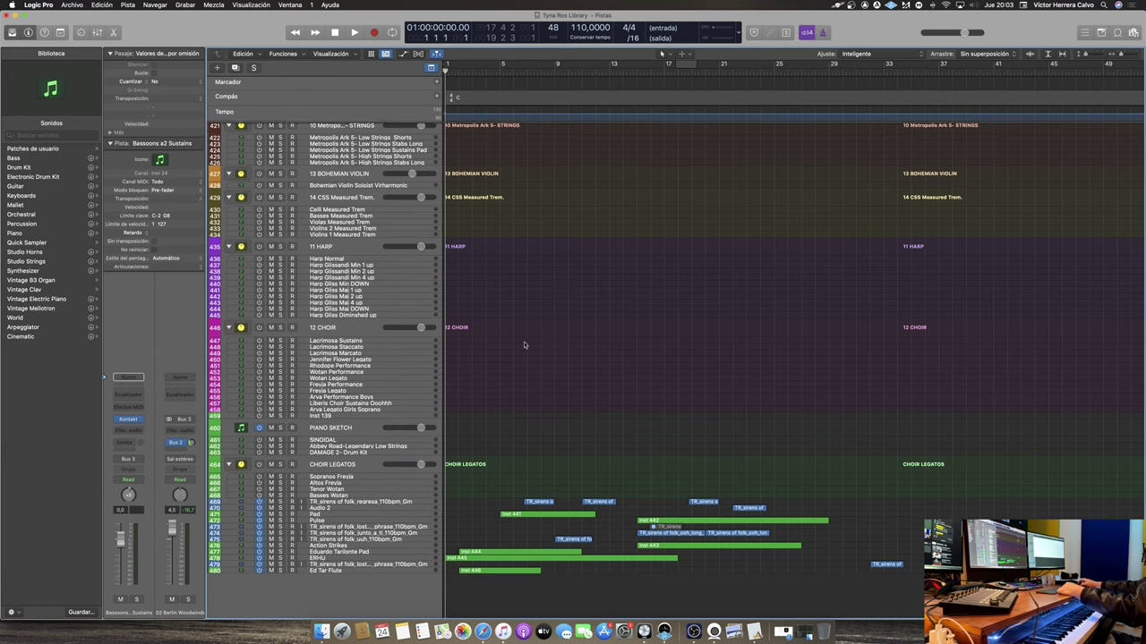
{"action": "right_click", "coordinate": [505, 420]}
{"action": "left_click", "coordinate": [561, 472]}
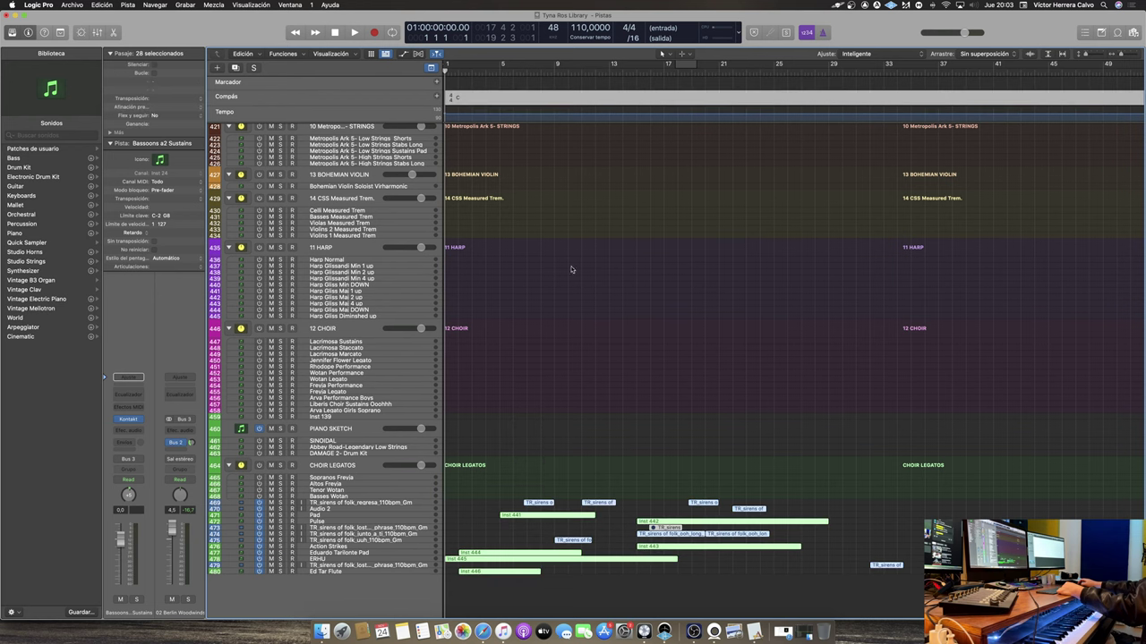
{"action": "key", "text": "space"}
{"action": "key", "text": "r"}
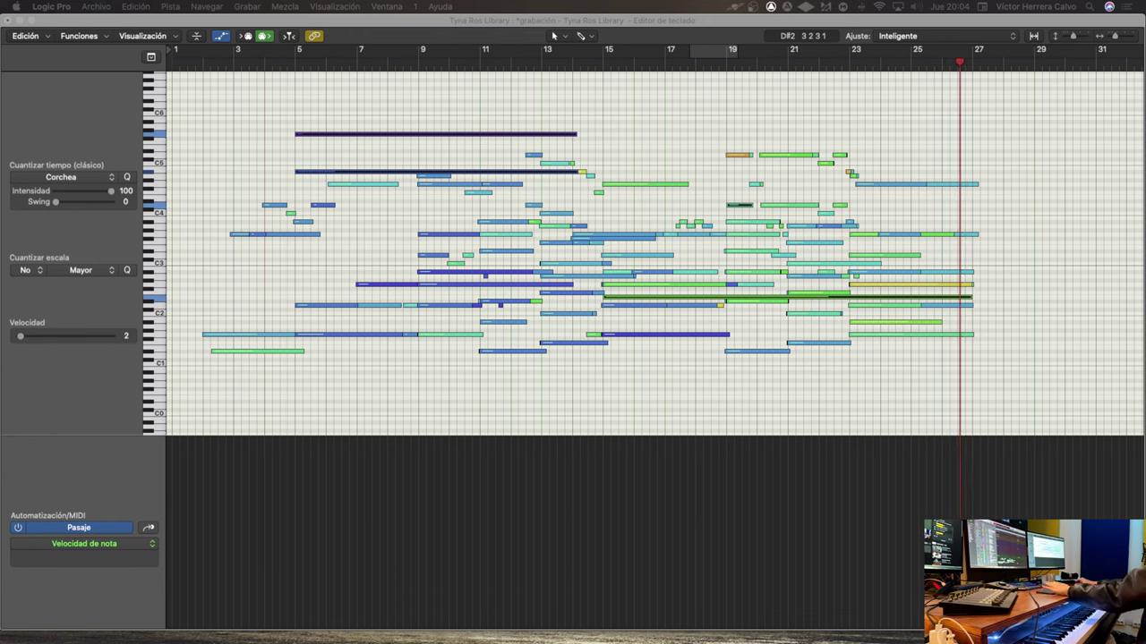
{"action": "key", "text": "Down"}
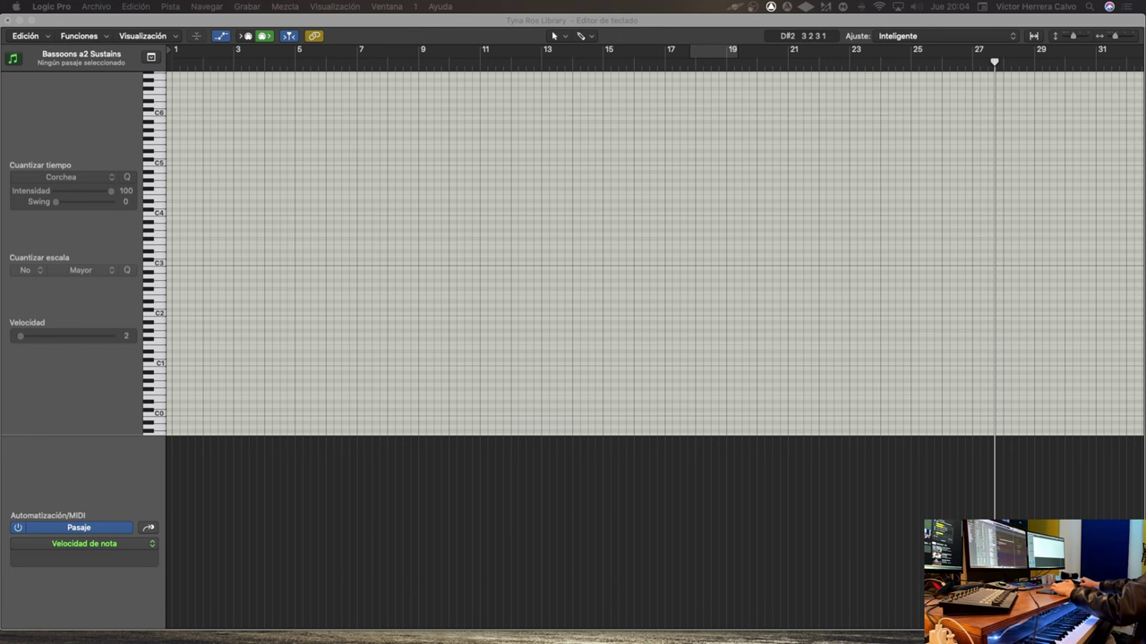
{"action": "key", "text": "super+w"}
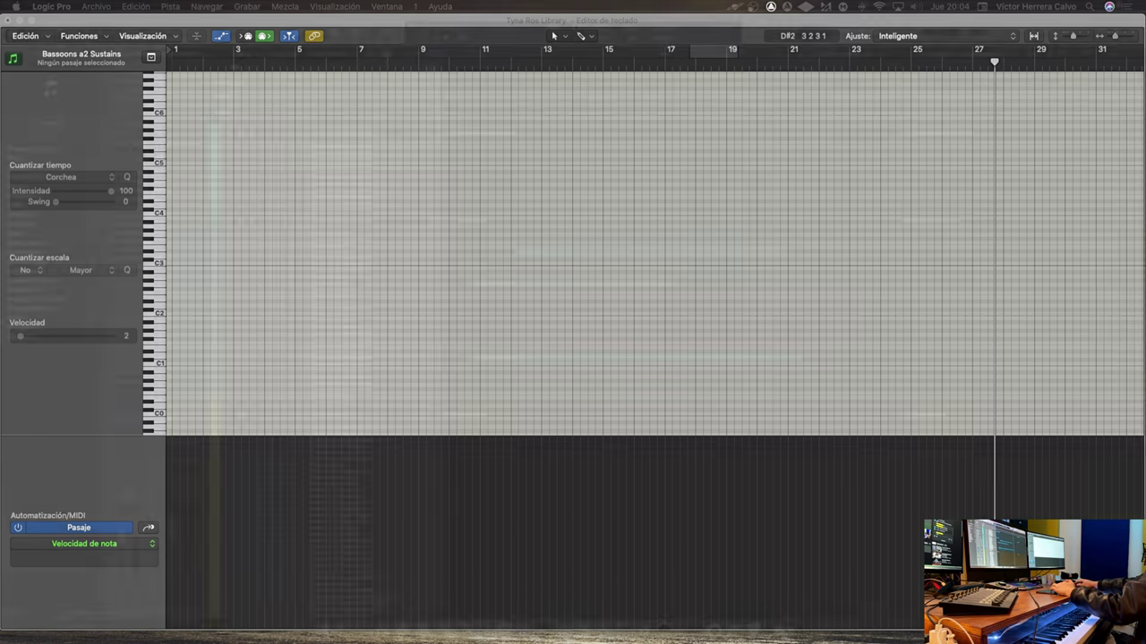
{"action": "left_click", "coordinate": [601, 358]}
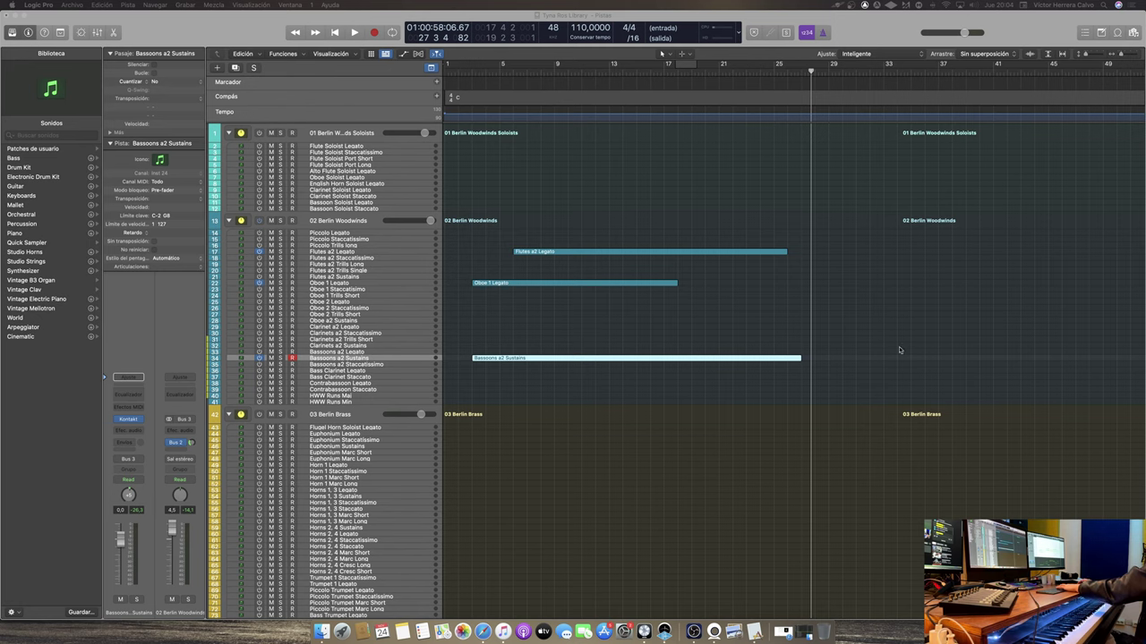
{"action": "left_click", "coordinate": [862, 358]}
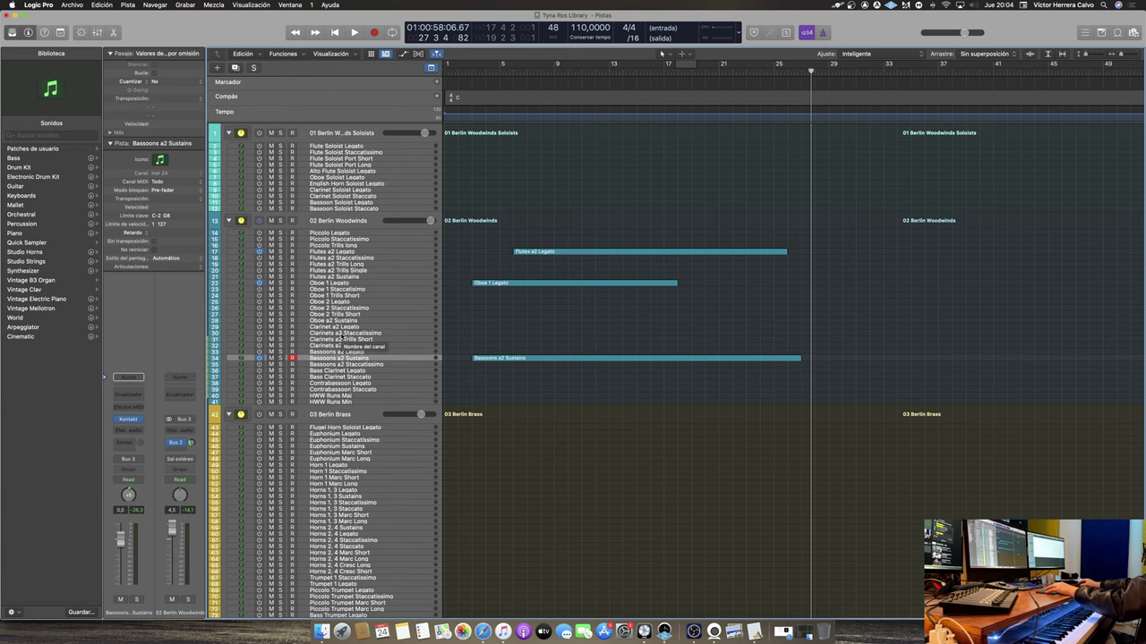
Enable the Trombone True Legato Sustains MELOW track in the 18 CINEBRASS CORE stack and start recording from the project start
{"action": "scroll", "coordinate": [489, 334], "scroll_direction": "down", "scroll_amount": 20}
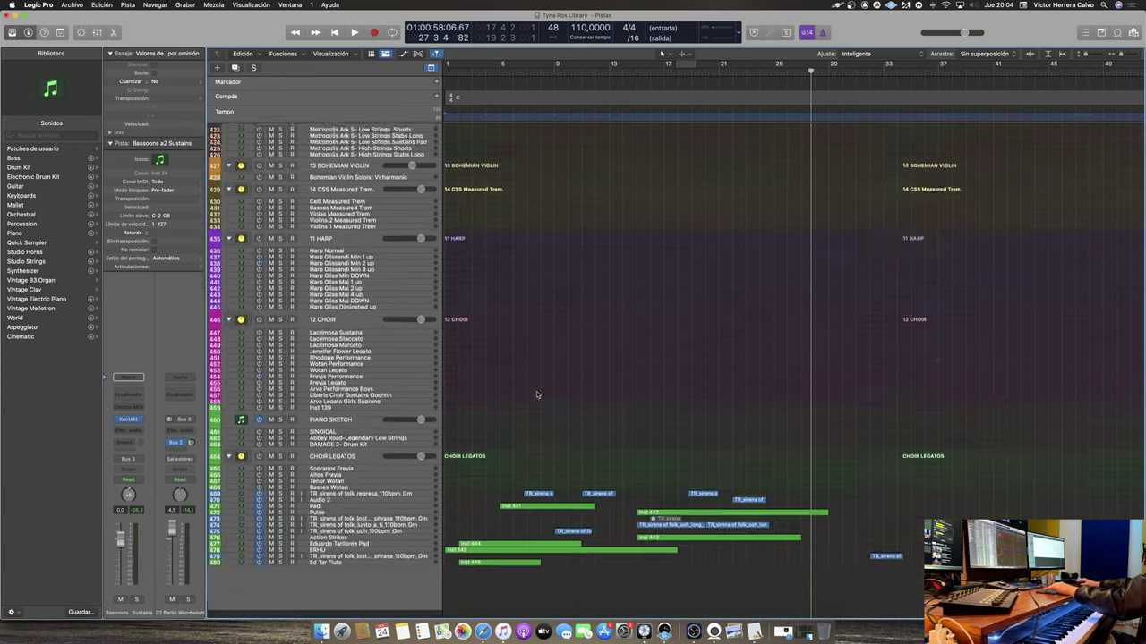
{"action": "scroll", "coordinate": [523, 390], "scroll_direction": "up", "scroll_amount": 20}
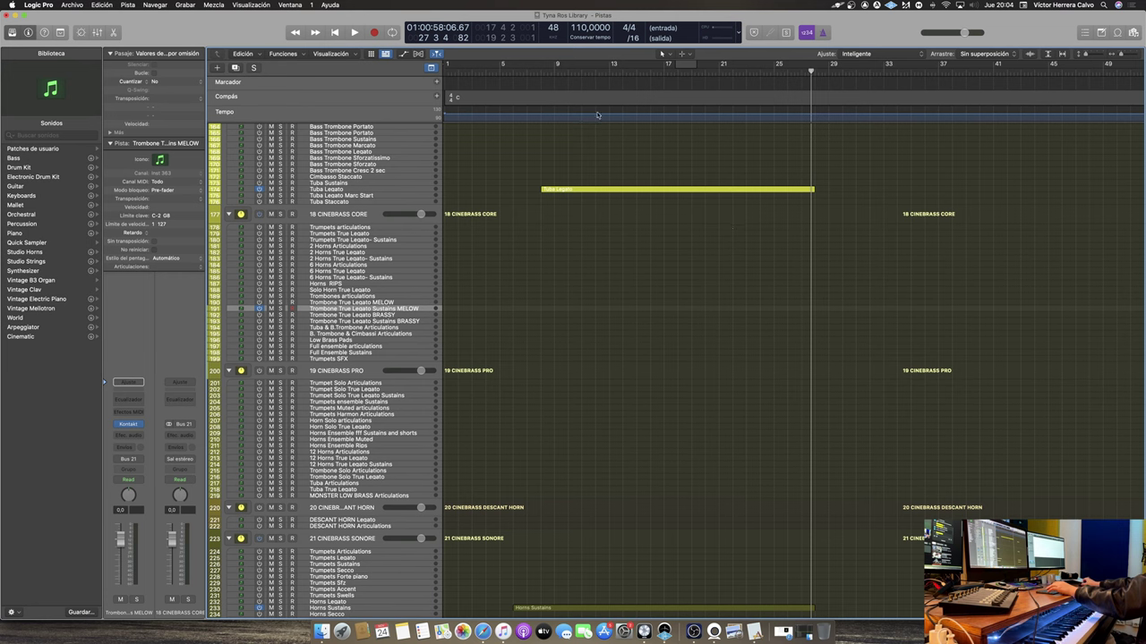
{"action": "left_click", "coordinate": [529, 72]}
{"action": "scroll", "coordinate": [537, 313], "scroll_direction": "down", "scroll_amount": 20}
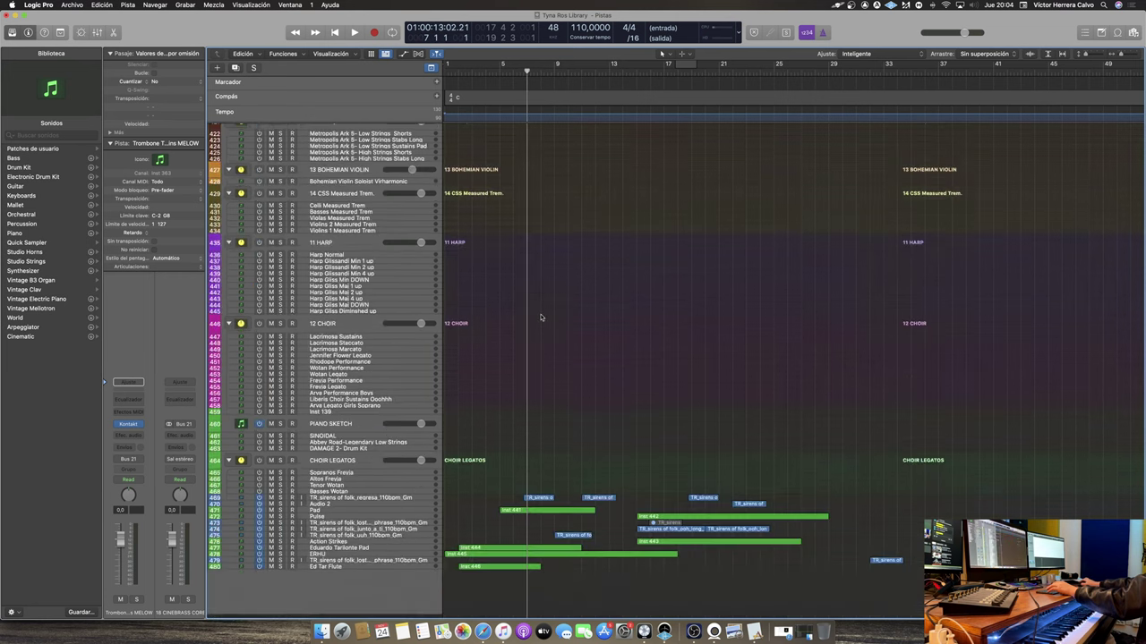
{"action": "left_click", "coordinate": [335, 32]}
{"action": "left_click", "coordinate": [354, 32]}
{"action": "key", "text": "r"}
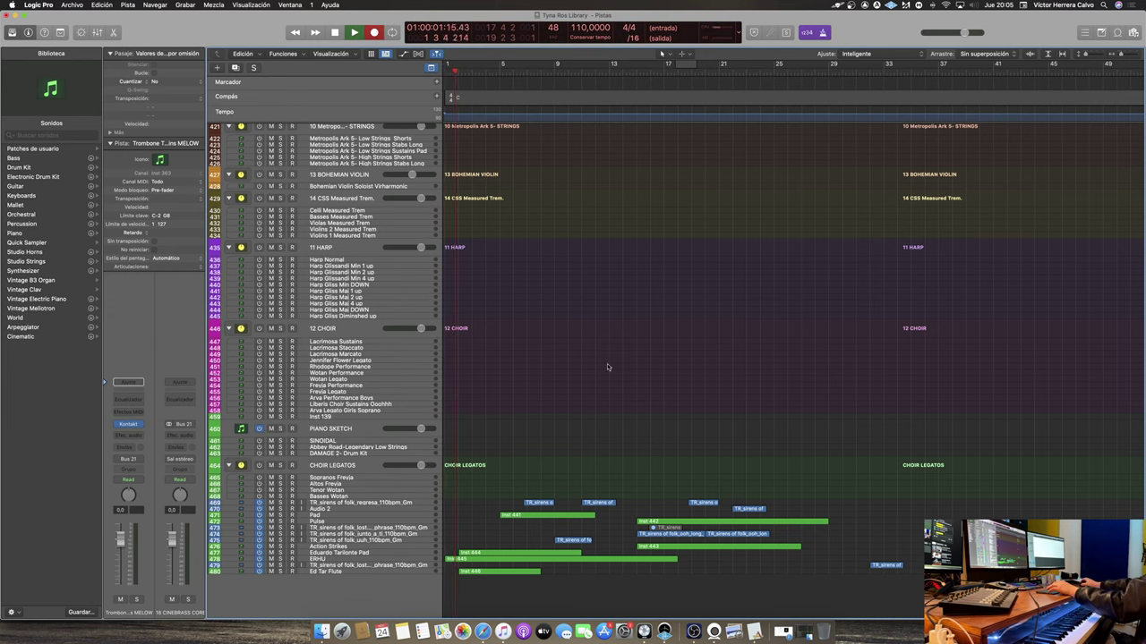
Open the Ensemble Sustains notes in the piano roll and record the low trombone lines against them from bar 9 to about bar 27
{"action": "scroll", "coordinate": [513, 497], "scroll_direction": "up", "scroll_amount": 10}
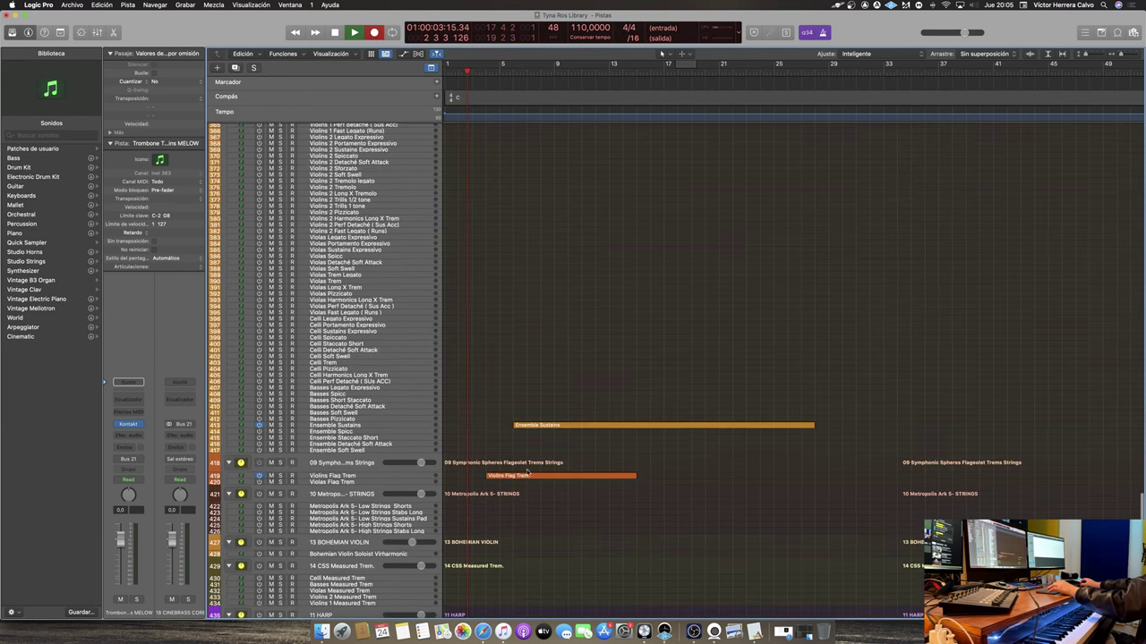
{"action": "left_click_drag", "start_coordinate": [578, 381], "coordinate": [574, 441]}
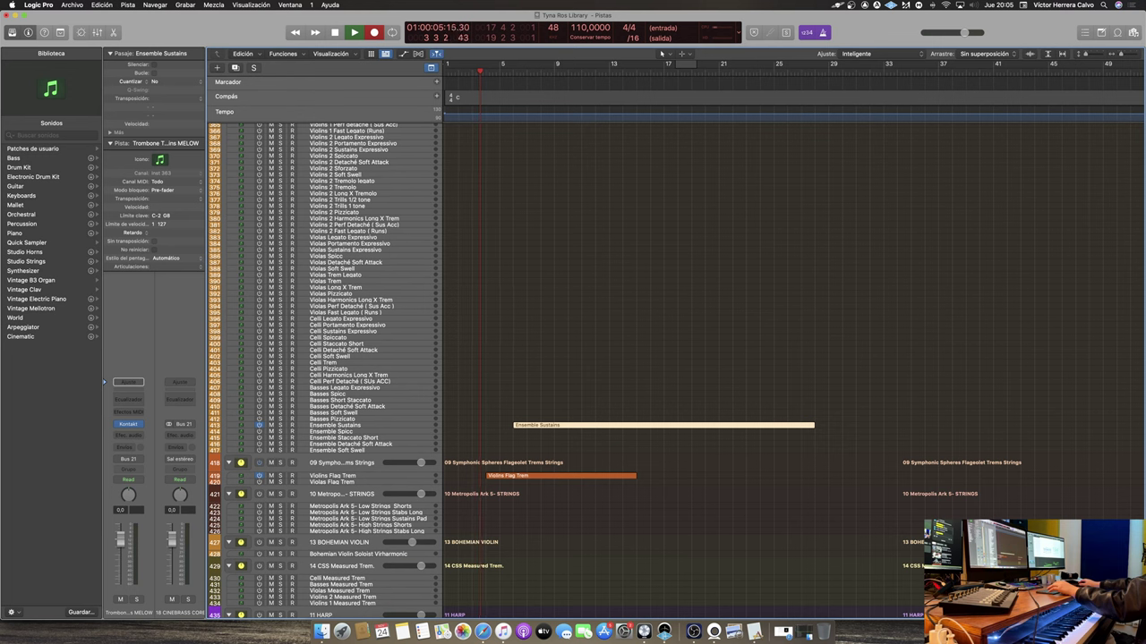
{"action": "key", "text": "super+4"}
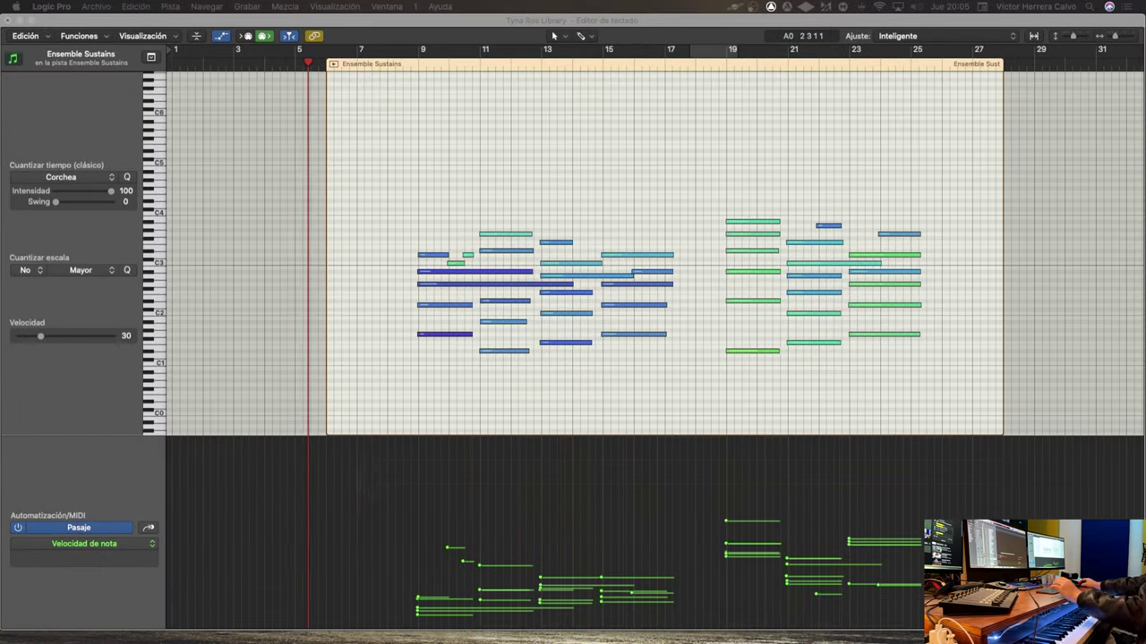
{"action": "key", "text": "r"}
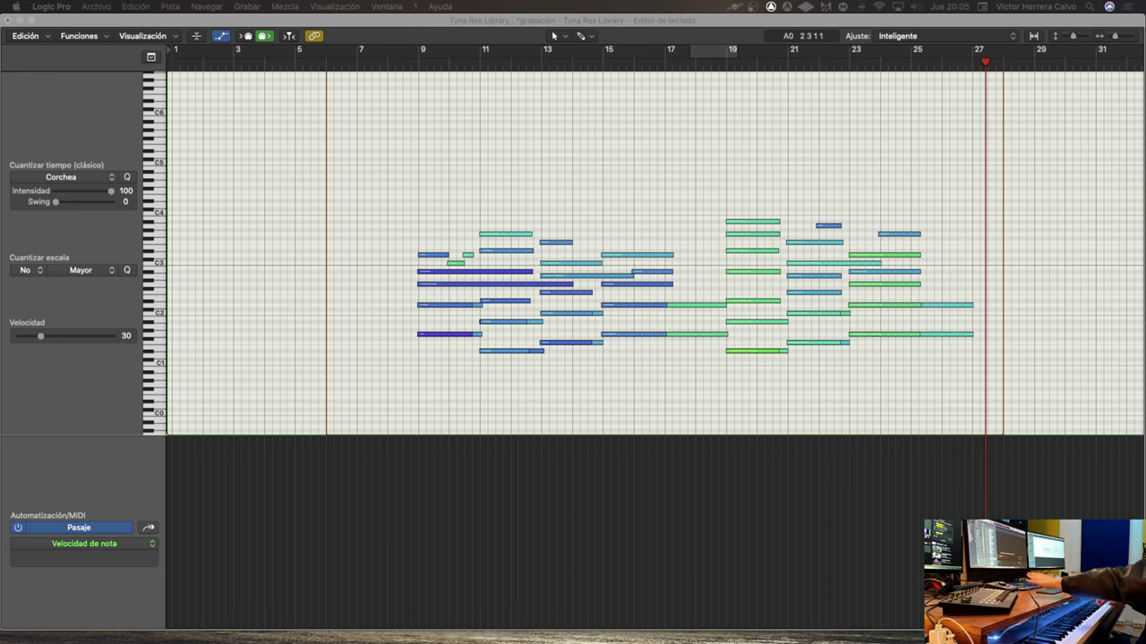
{"action": "key", "text": "space"}
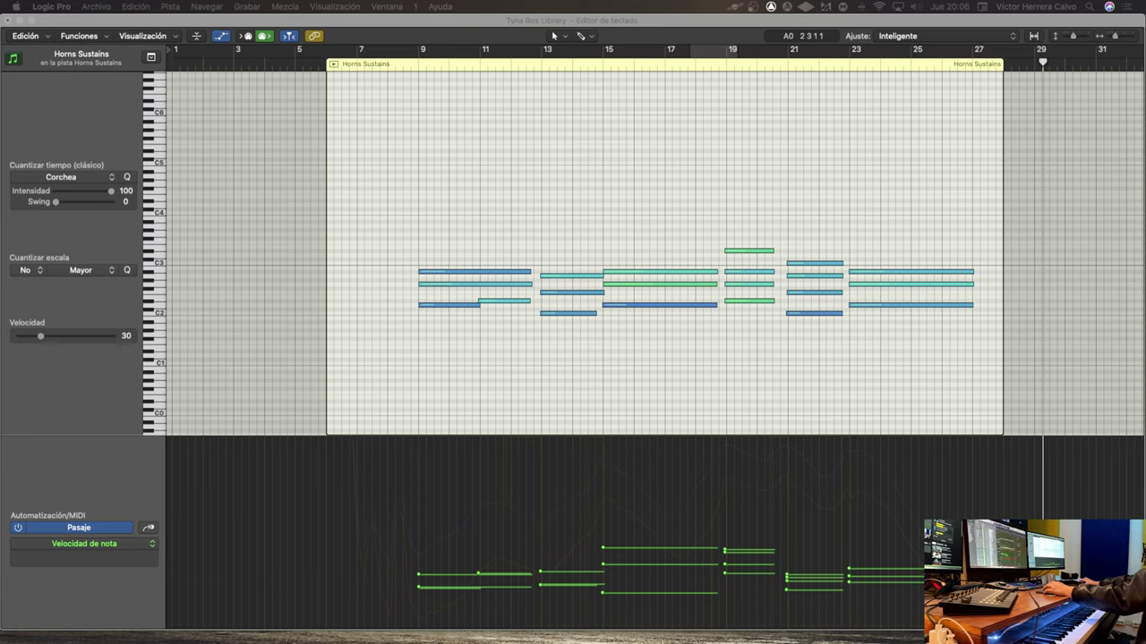
Select the Inst 447 track with its SINE Player instrument and place the playhead at bar 14
{"action": "key", "text": "Down"}
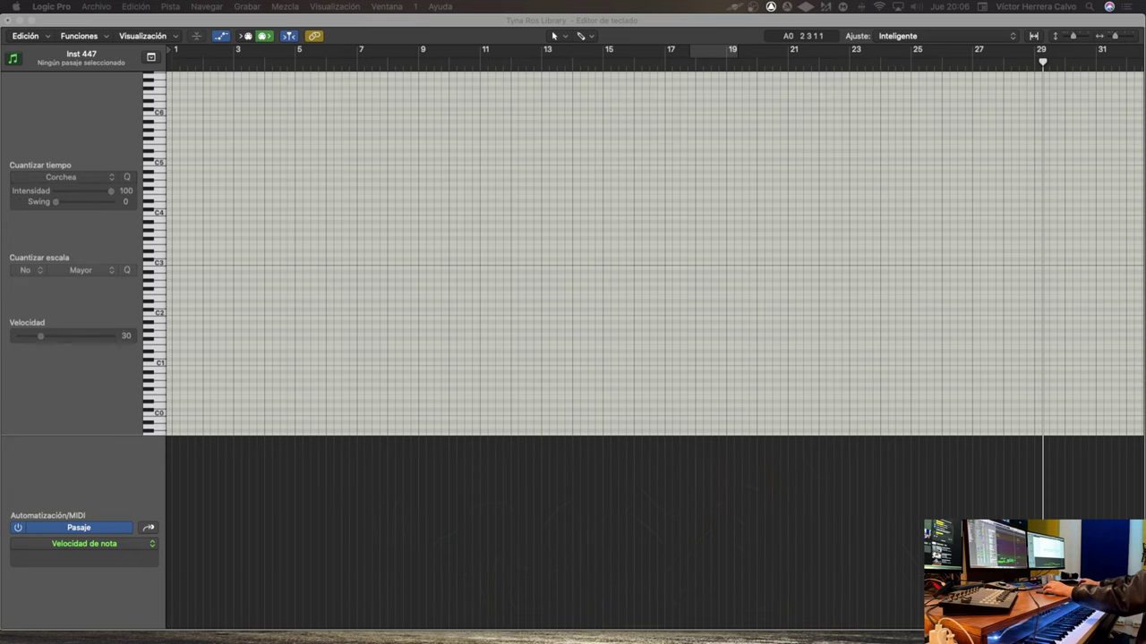
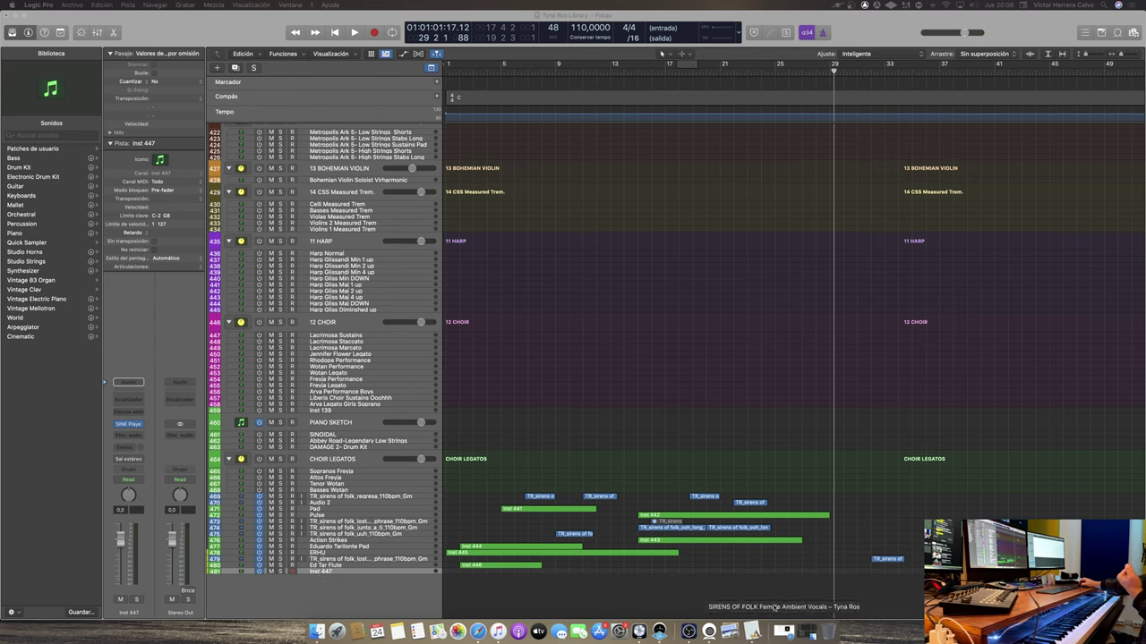
{"action": "left_click", "coordinate": [636, 72]}
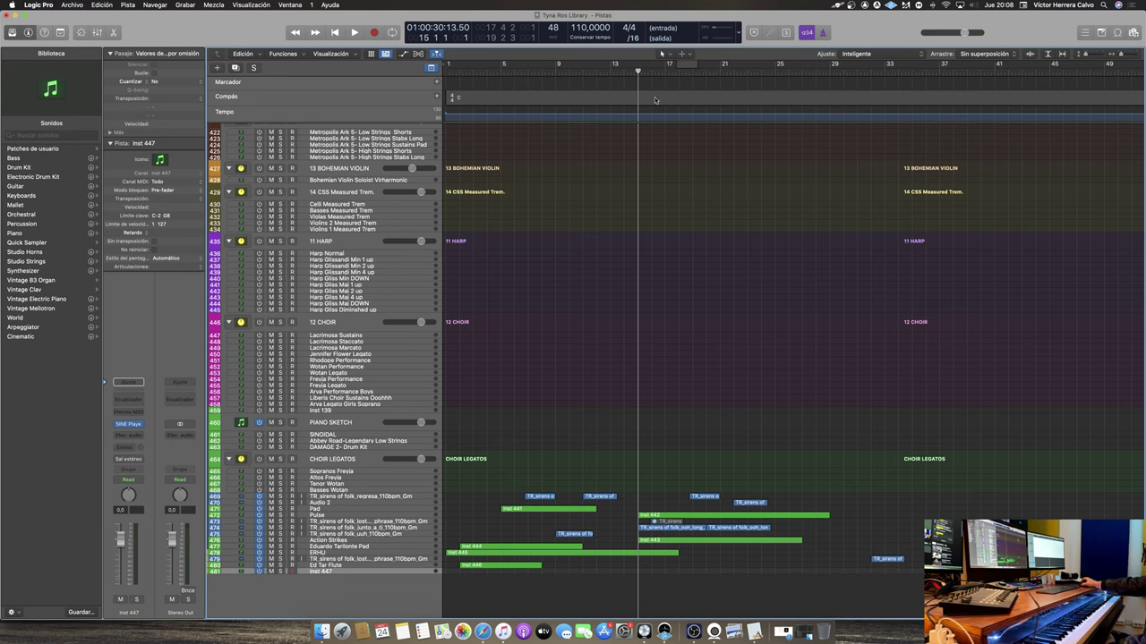
{"action": "key", "text": "comma"}
{"action": "key", "text": "comma"}
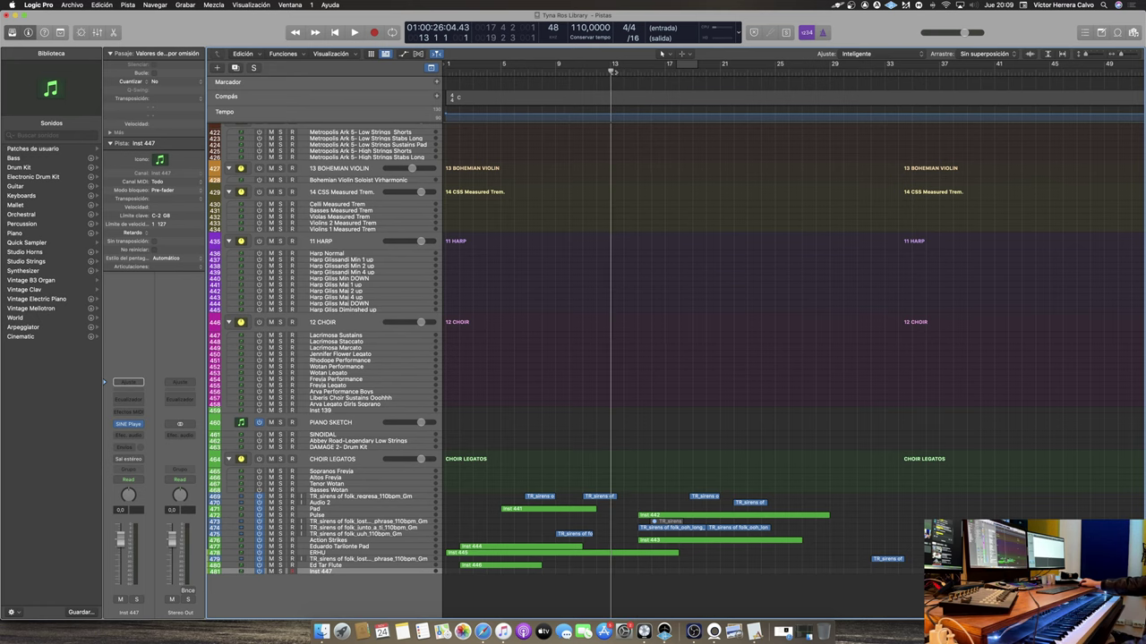
{"action": "key", "text": "period"}
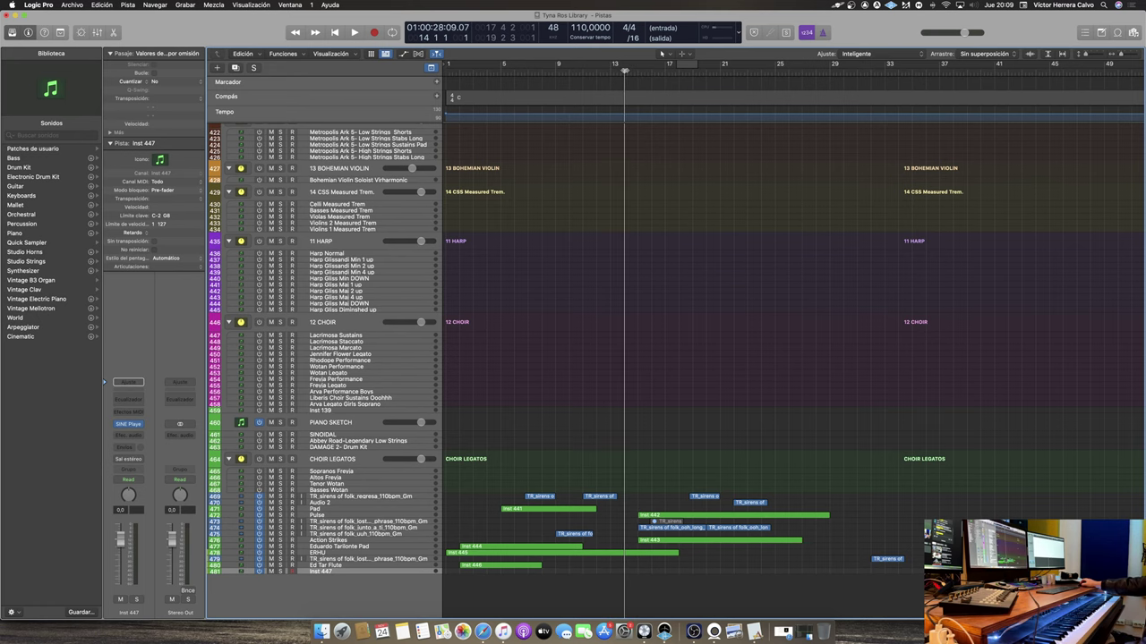
{"action": "scroll", "coordinate": [503, 149], "scroll_direction": "right", "scroll_amount": 1}
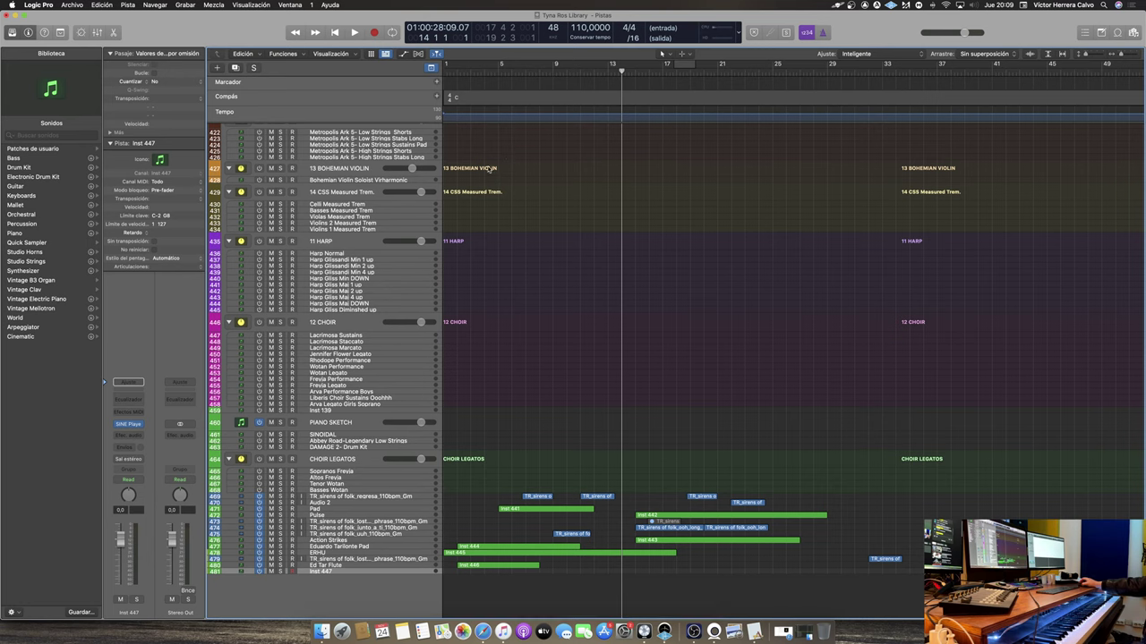
{"action": "left_click", "coordinate": [438, 53]}
{"action": "scroll", "coordinate": [577, 148], "scroll_direction": "right", "scroll_amount": 1}
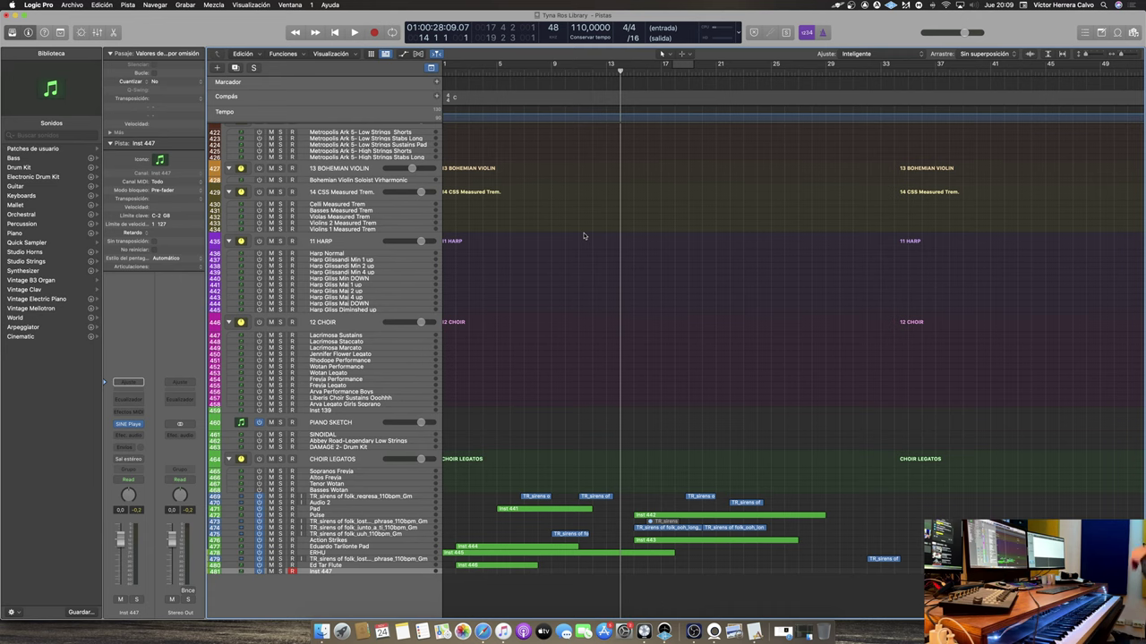
{"action": "scroll", "coordinate": [583, 236], "scroll_direction": "left", "scroll_amount": 1}
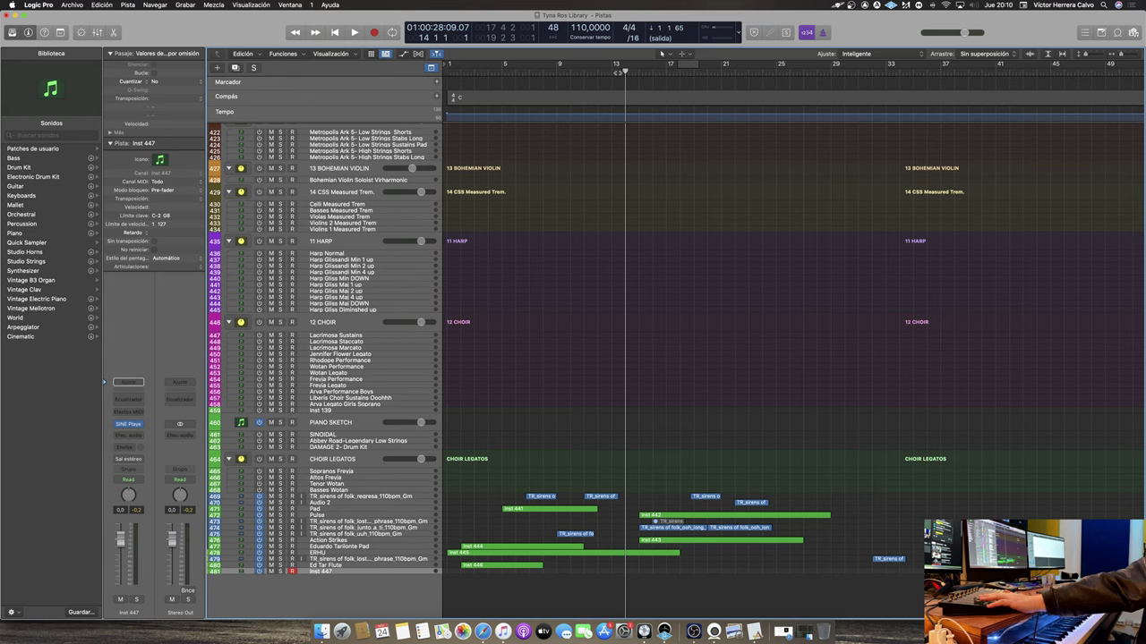
Mute the Horns Sustains region in the 21 CINEBRASS SONORE stack
{"action": "scroll", "coordinate": [676, 424], "scroll_direction": "up", "scroll_amount": 20}
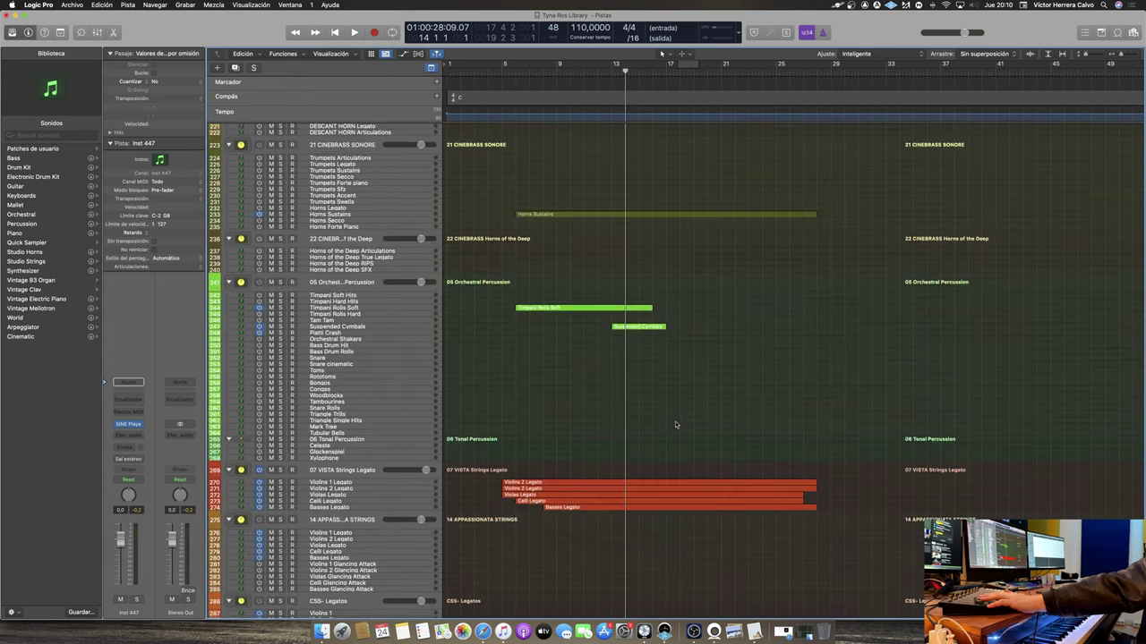
{"action": "left_click", "coordinate": [686, 217]}
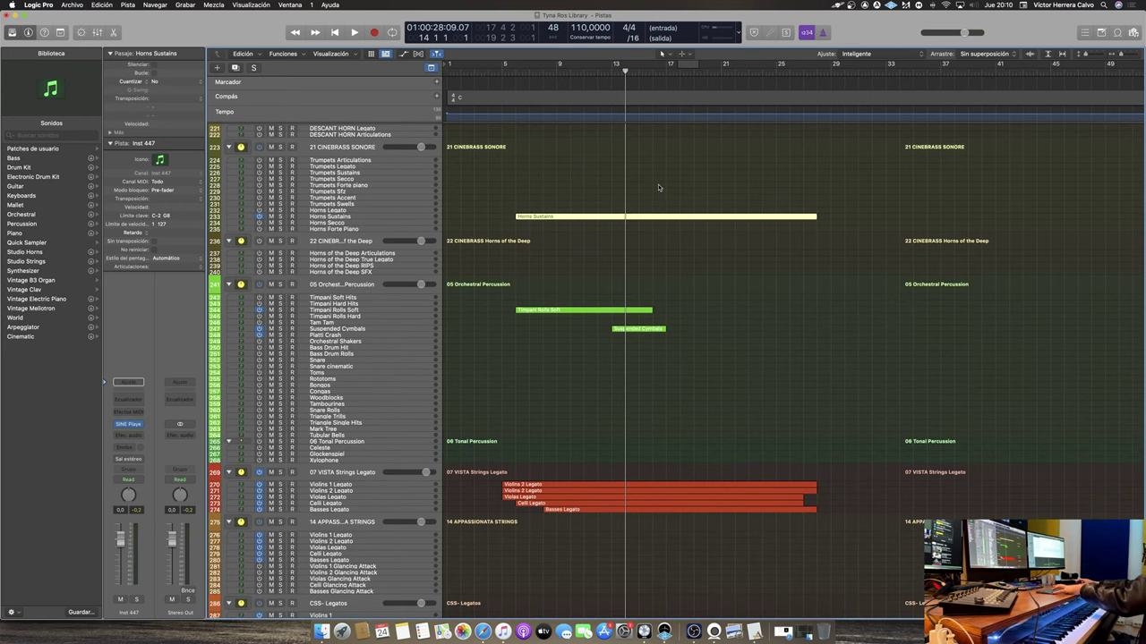
{"action": "key", "text": "m"}
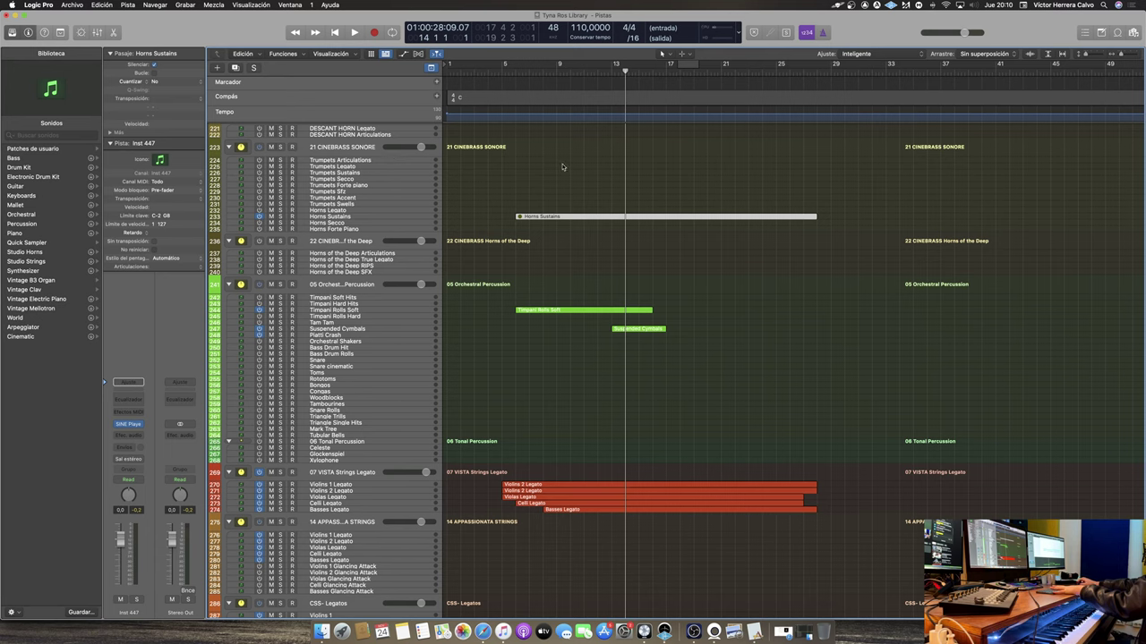
Record a part on the Inst 447 track from bar 1 to about bar 27 and return the playhead to the project start
{"action": "left_click", "coordinate": [453, 72]}
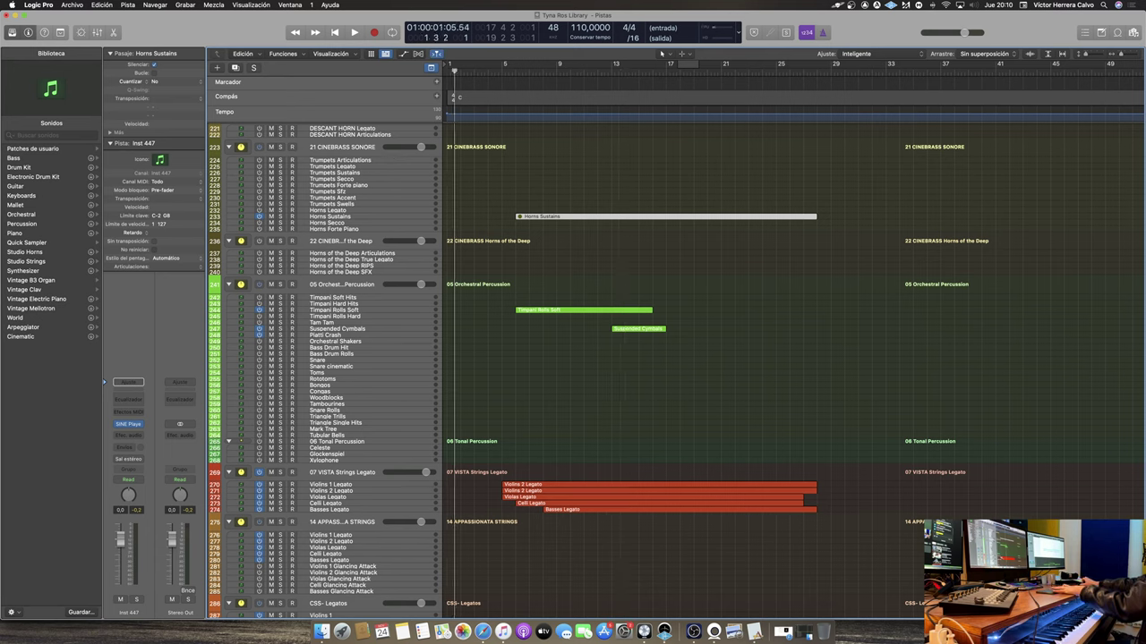
{"action": "key", "text": "space"}
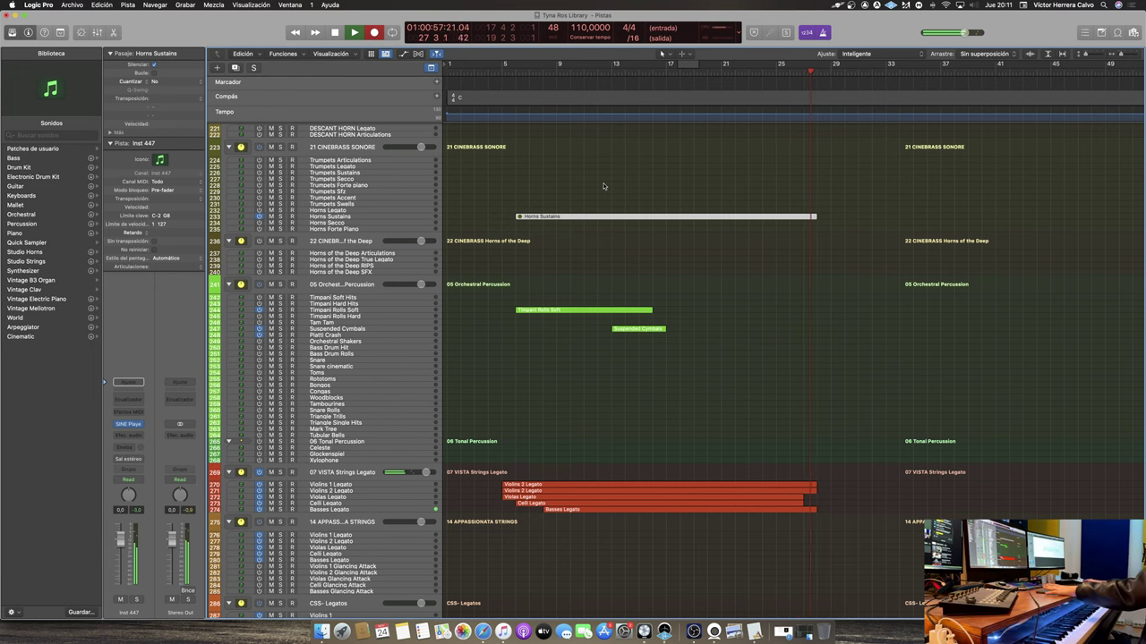
{"action": "key", "text": "space"}
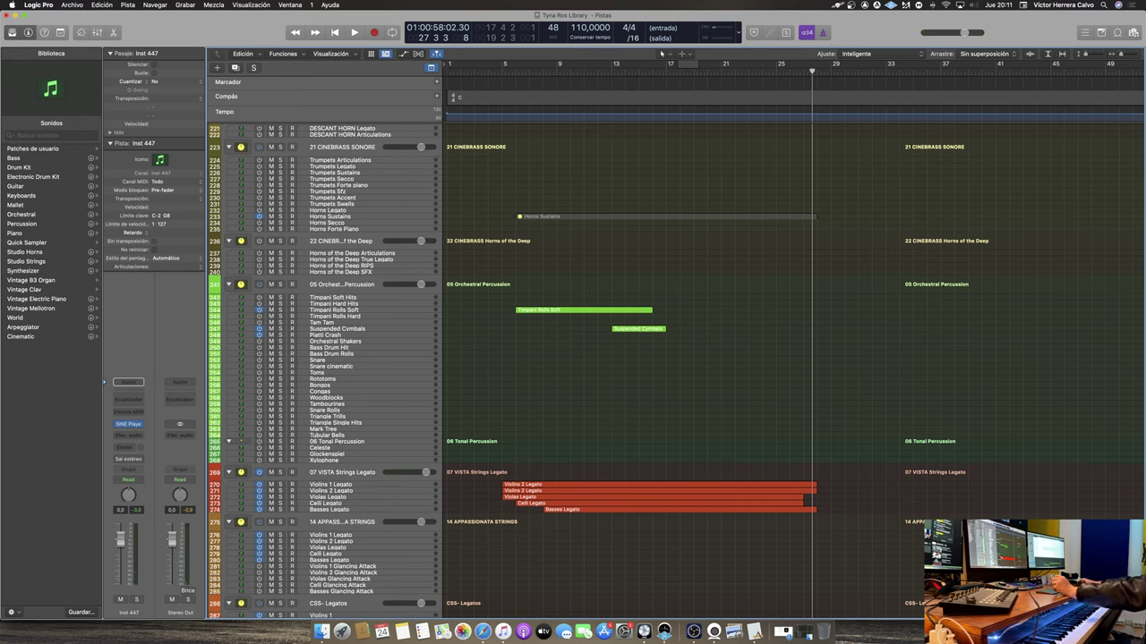
{"action": "key", "text": "Return"}
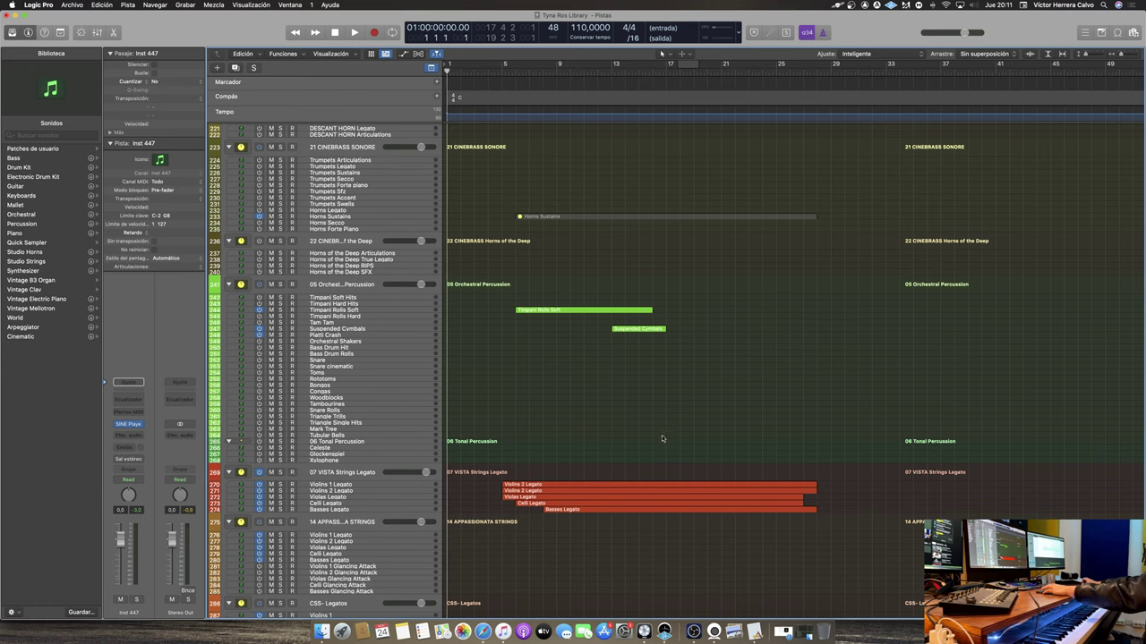
Rename the Inst 447 track as JXL Horns
{"action": "scroll", "coordinate": [662, 439], "scroll_direction": "down", "scroll_amount": 20}
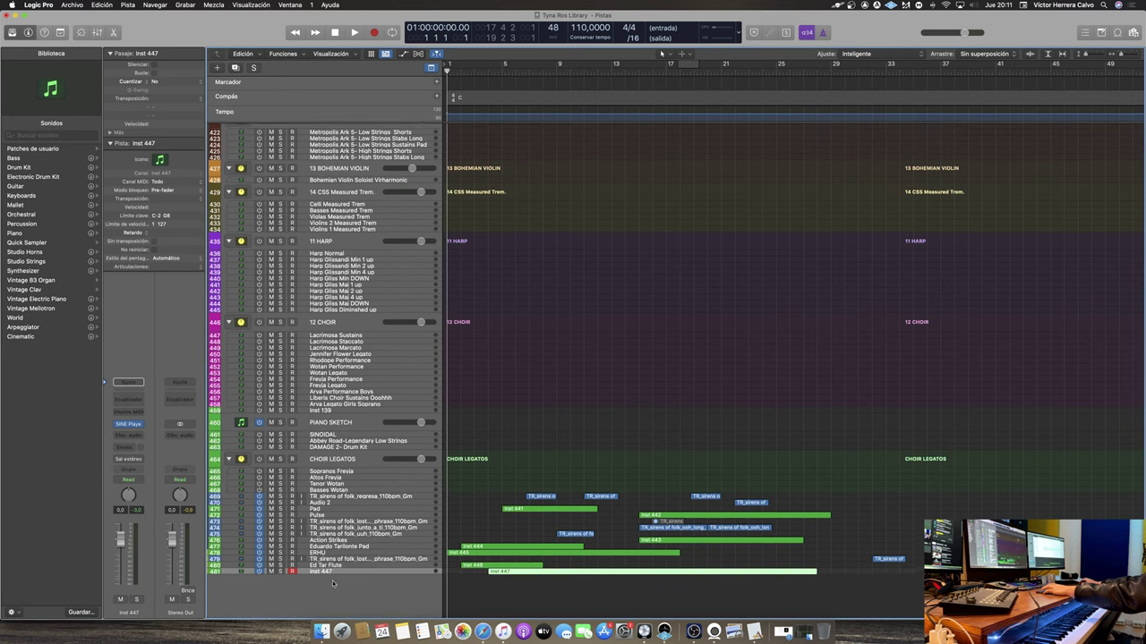
{"action": "double_click", "coordinate": [343, 572]}
{"action": "type", "text": "JXL H"}
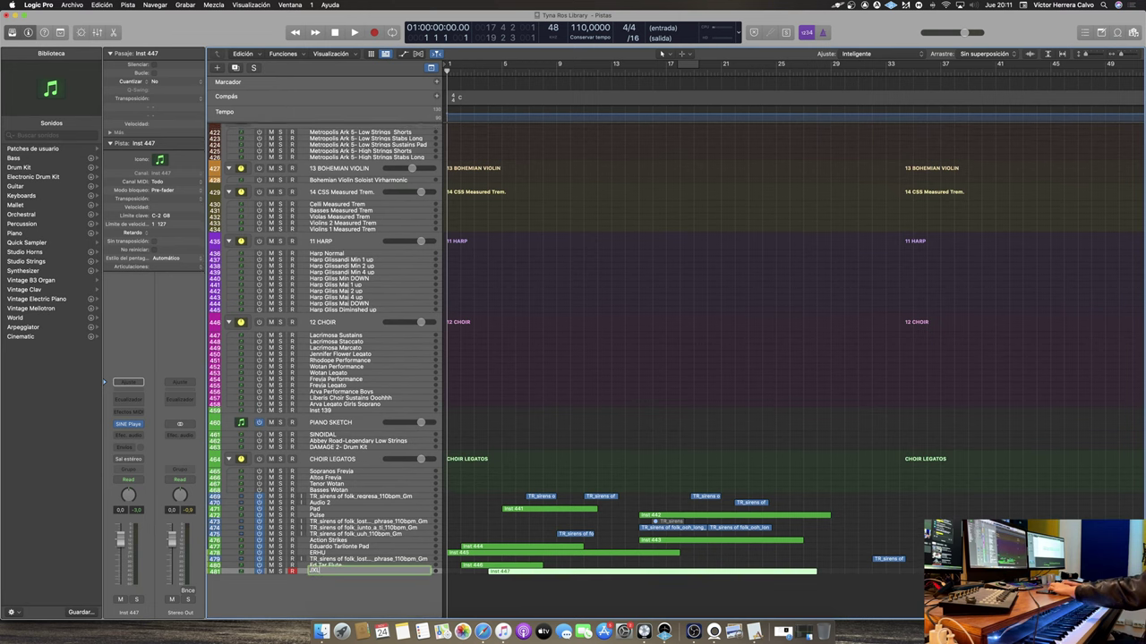
{"action": "type", "text": "orns"}
{"action": "key", "text": "Return"}
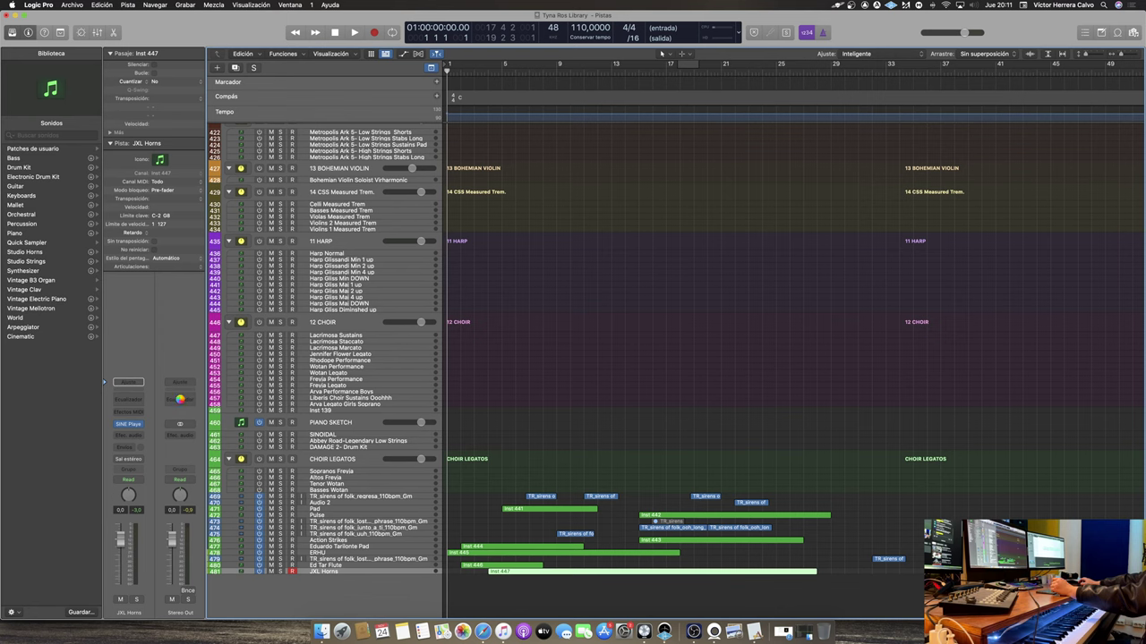
Create a new software instrument track below JXL Horns and load a stereo Omnisphere on it
{"action": "key", "text": "alt+super+s"}
{"action": "left_click", "coordinate": [134, 425]}
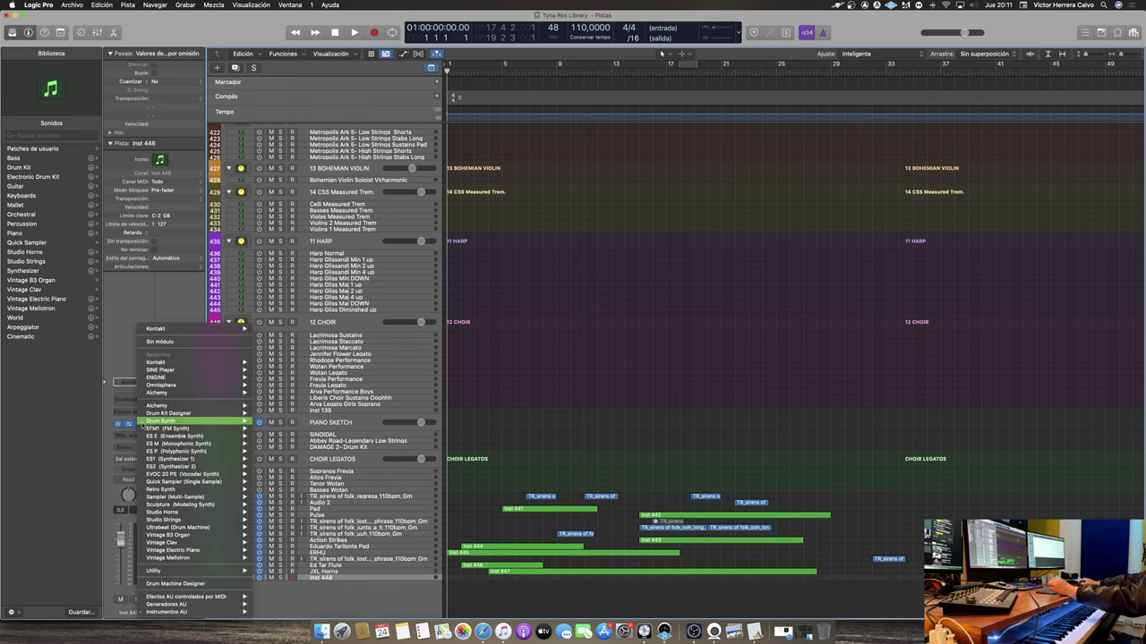
{"action": "mouse_move", "coordinate": [188, 387]}
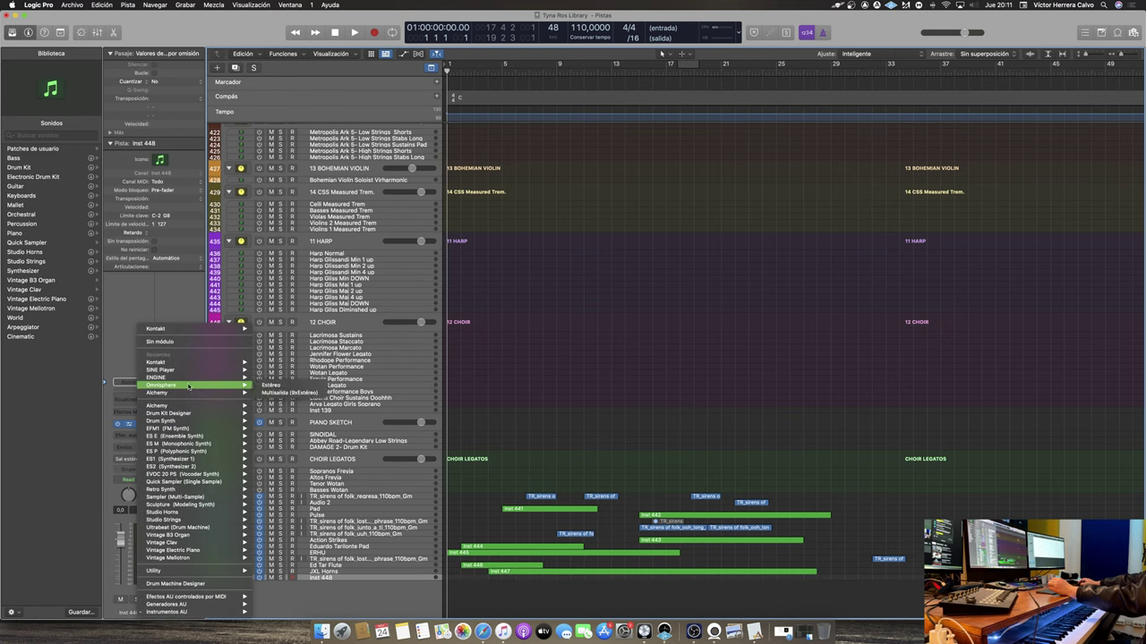
{"action": "left_click", "coordinate": [285, 386]}
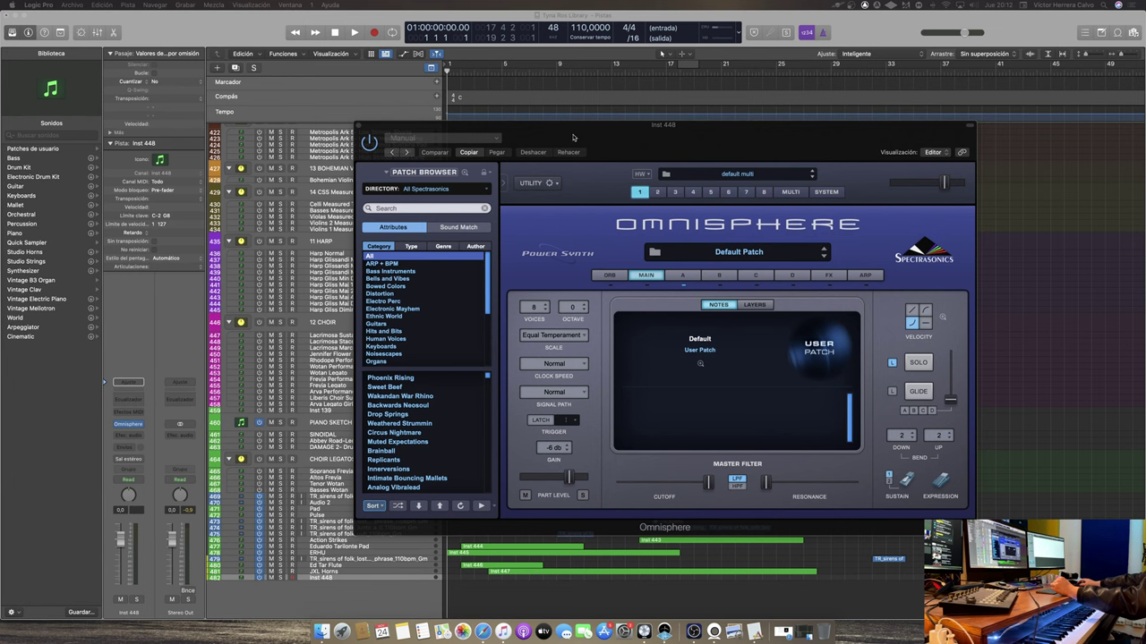
{"action": "left_click_drag", "start_coordinate": [563, 128], "coordinate": [594, 123]}
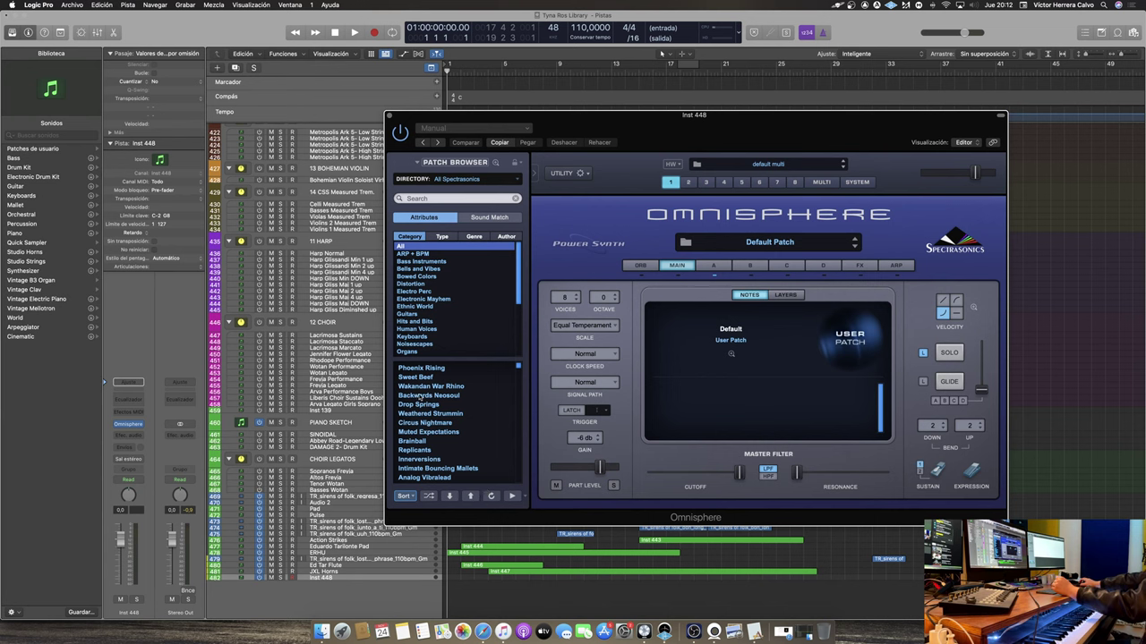
Audition Bowed Colors patches including Barkcello Anguish Cry, Barkcello Sustain Arco, Staring at the Medusa and Low Blow Morph Wheel, and load Elephant Bow Bass
{"action": "left_click", "coordinate": [428, 278]}
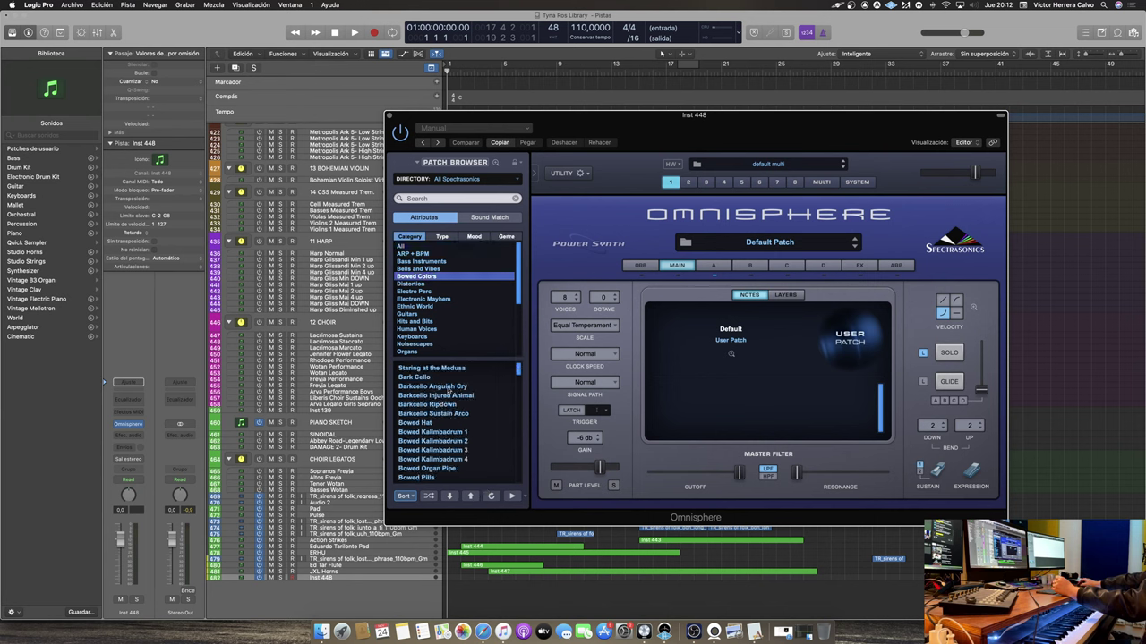
{"action": "left_click", "coordinate": [439, 387]}
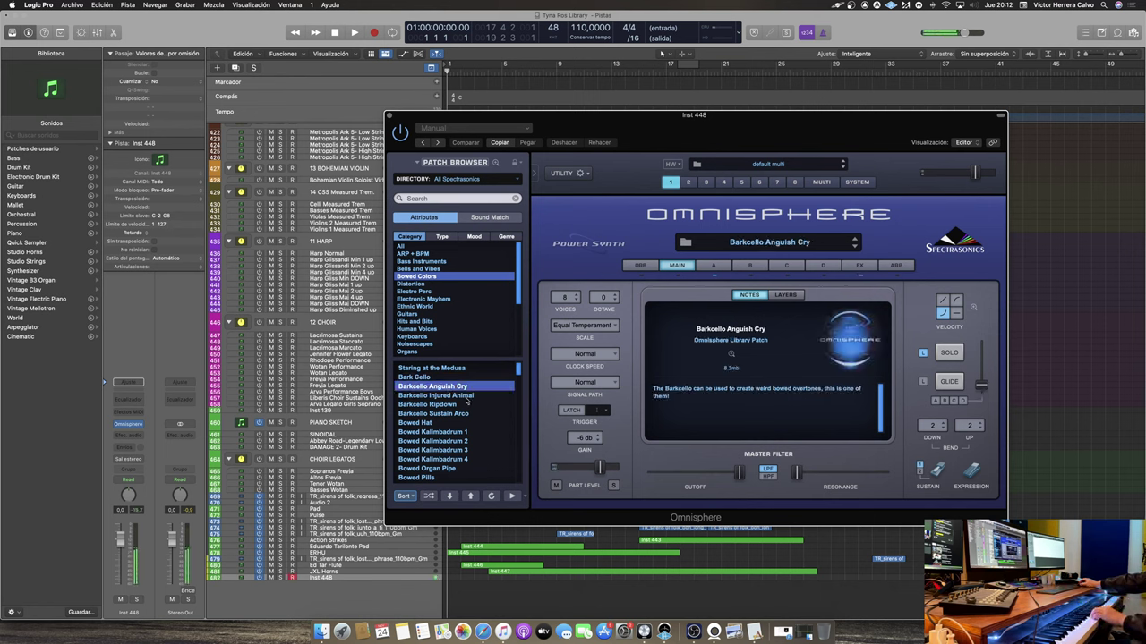
{"action": "left_click", "coordinate": [444, 415]}
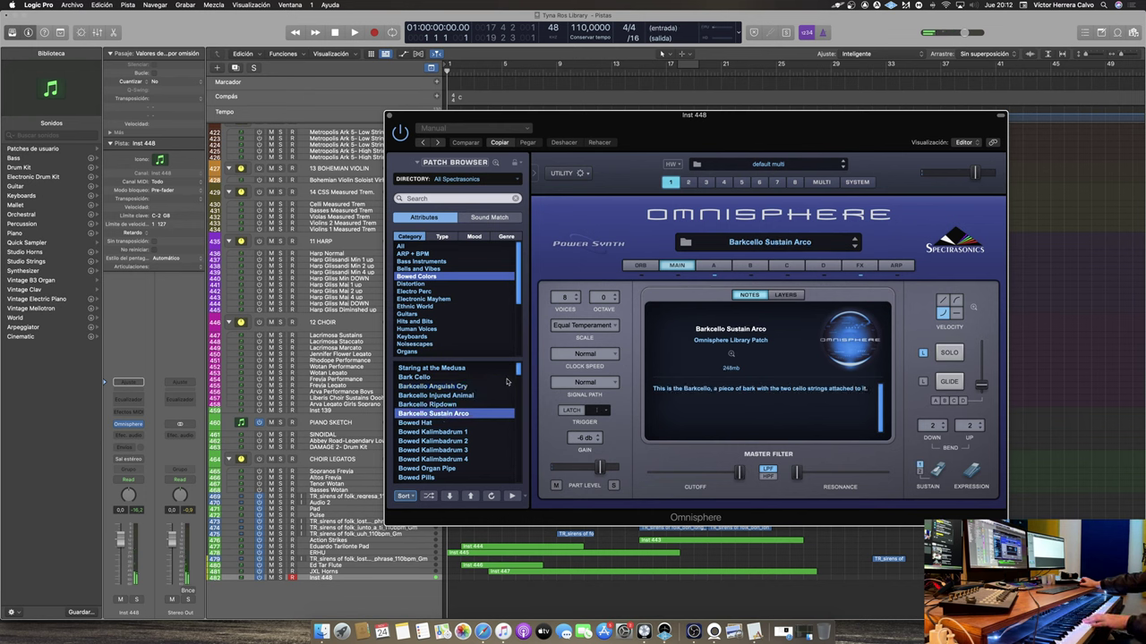
{"action": "left_click", "coordinate": [465, 371]}
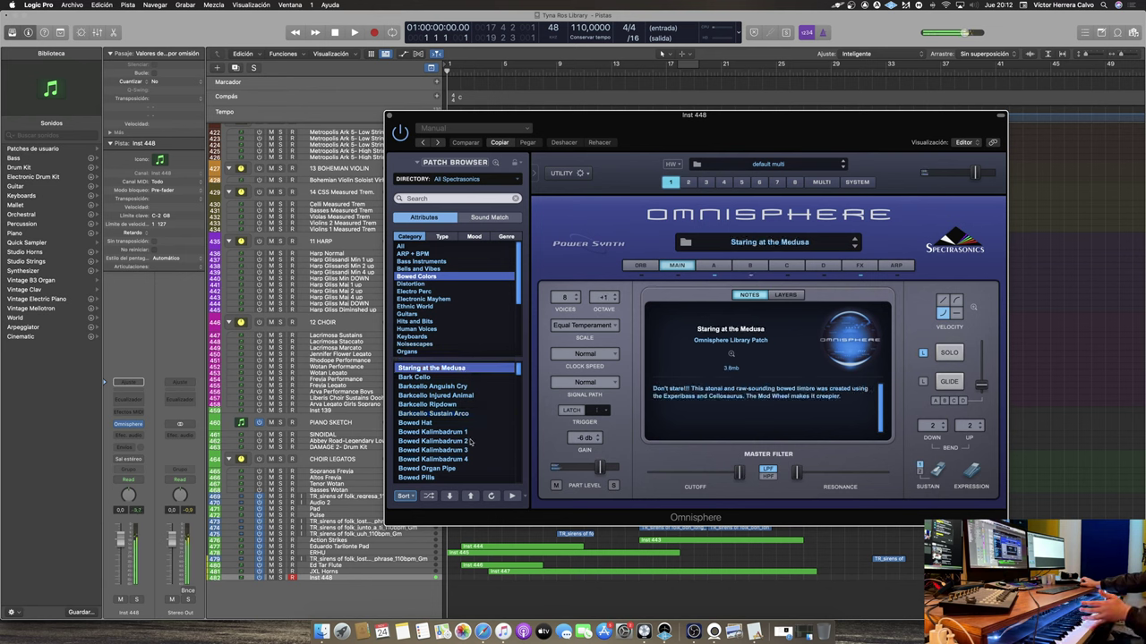
{"action": "scroll", "coordinate": [469, 442], "scroll_direction": "down", "scroll_amount": 5}
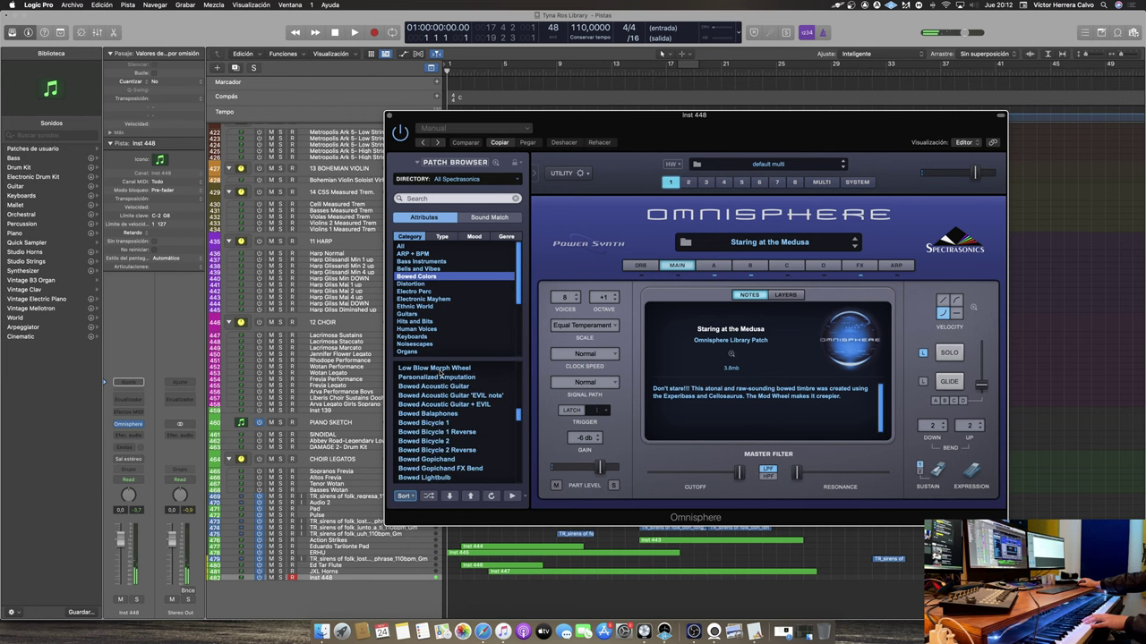
{"action": "left_click", "coordinate": [436, 368]}
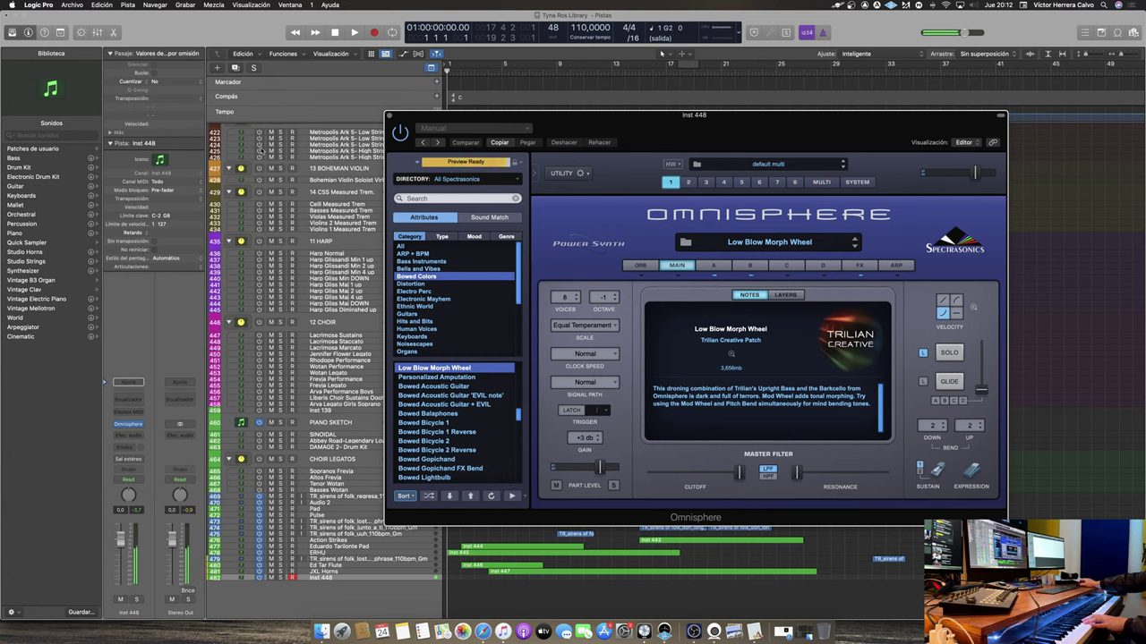
{"action": "scroll", "coordinate": [455, 444], "scroll_direction": "down", "scroll_amount": 10}
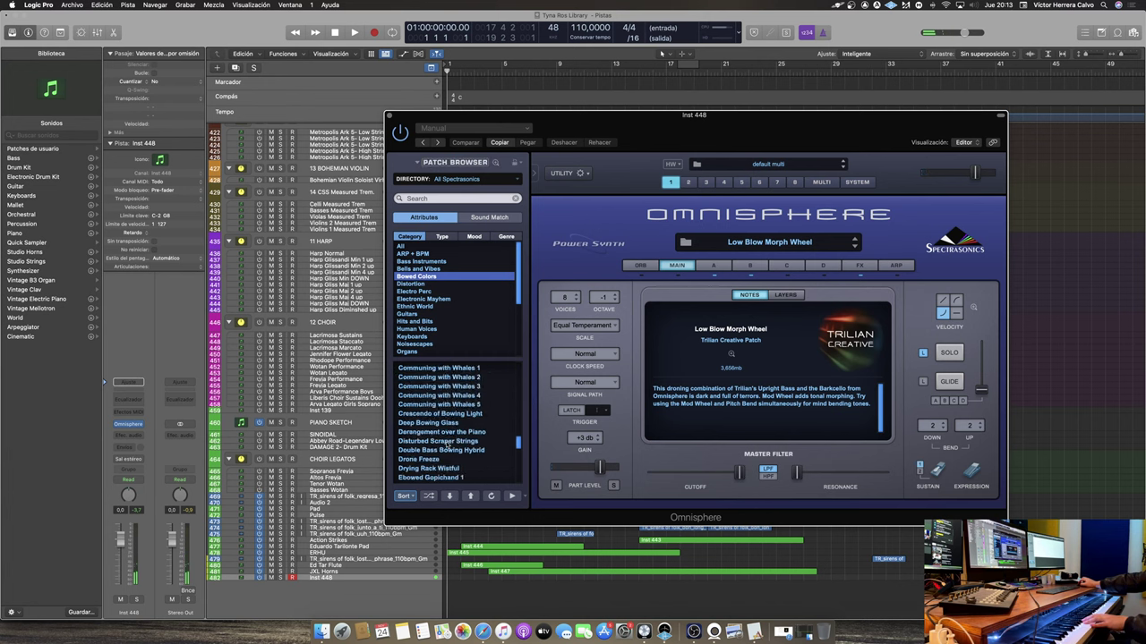
{"action": "left_click", "coordinate": [433, 459]}
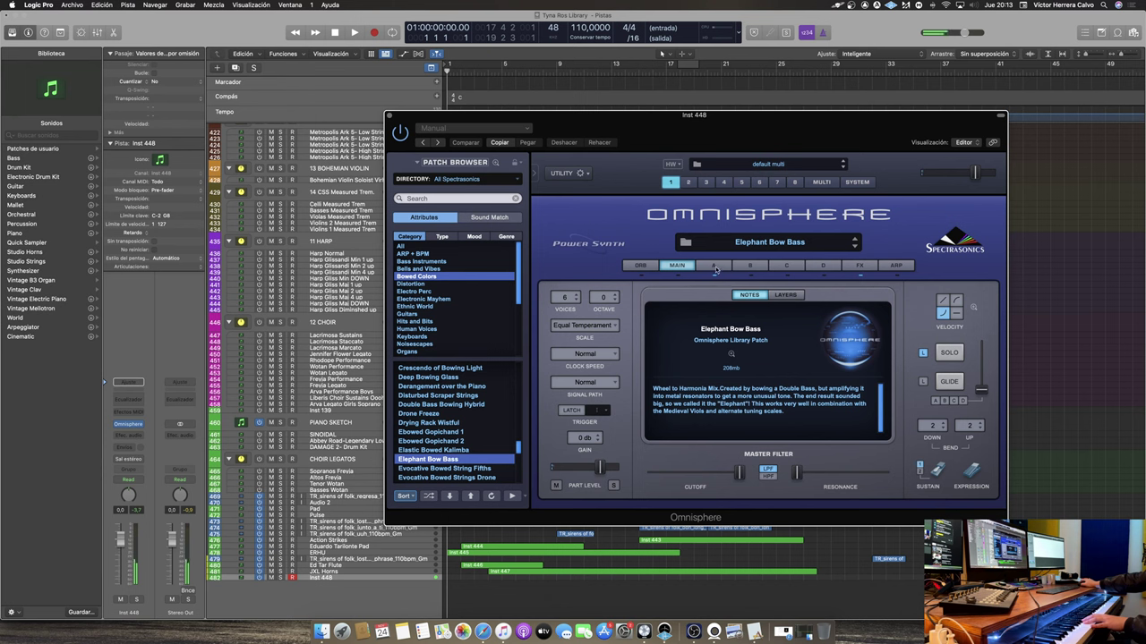
Load the 00. Blank preset in Omnisphere's arpeggiator and extend the pattern to 16 steps
{"action": "left_click", "coordinate": [897, 266]}
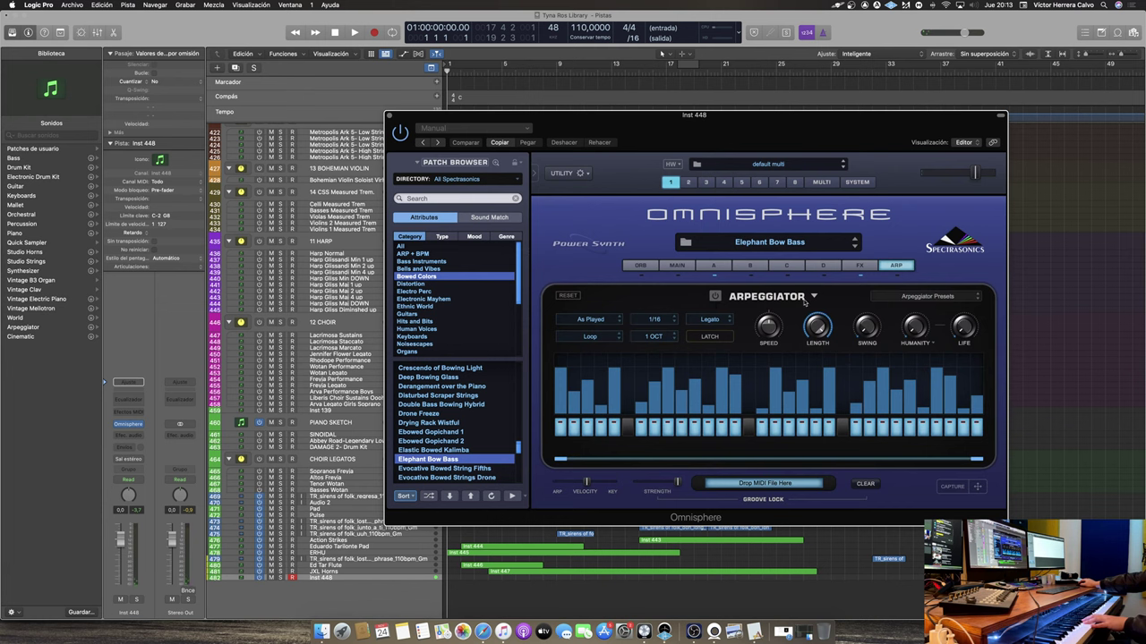
{"action": "left_click", "coordinate": [929, 297]}
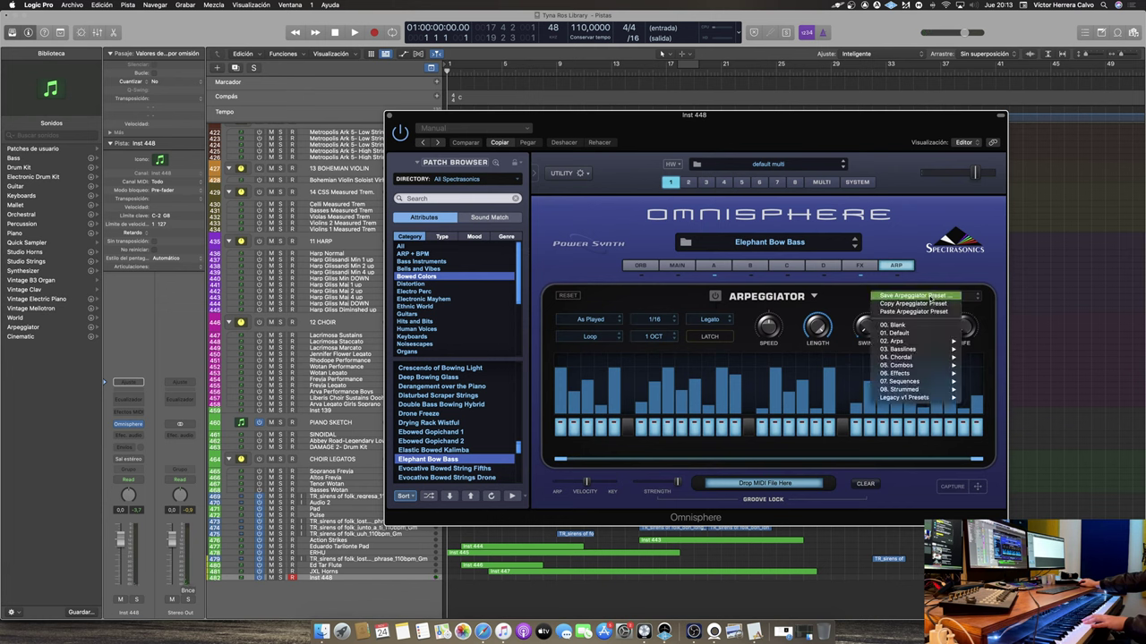
{"action": "left_click", "coordinate": [910, 326]}
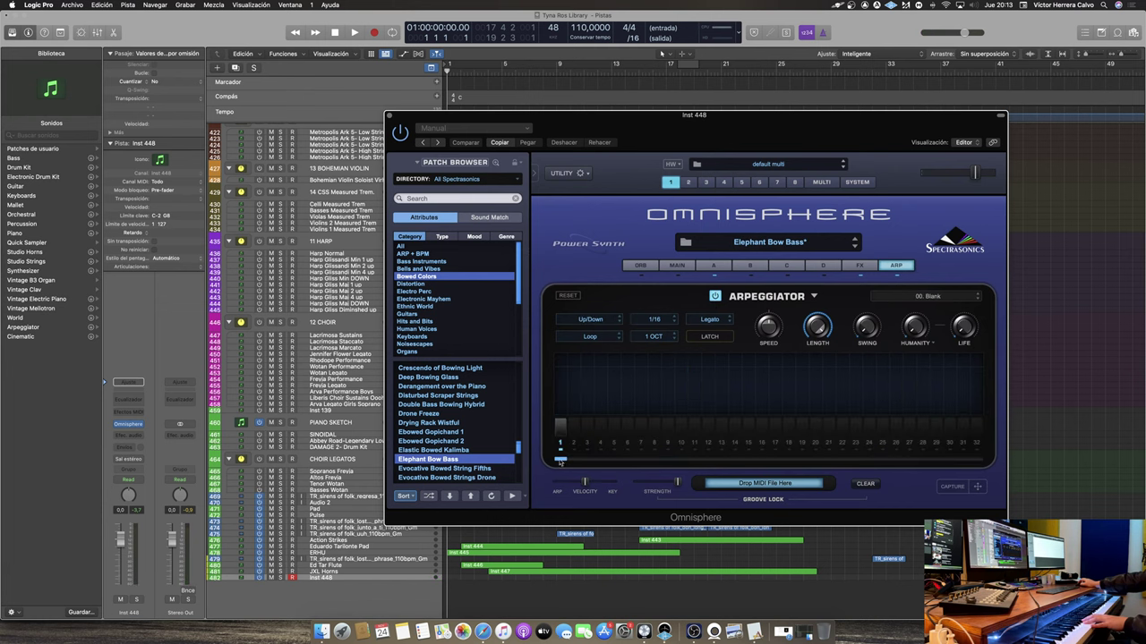
{"action": "left_click_drag", "start_coordinate": [560, 462], "coordinate": [761, 460]}
Activate every odd-numbered arpeggiator step from 1 to 15
{"action": "left_click", "coordinate": [560, 426]}
{"action": "left_click", "coordinate": [587, 426]}
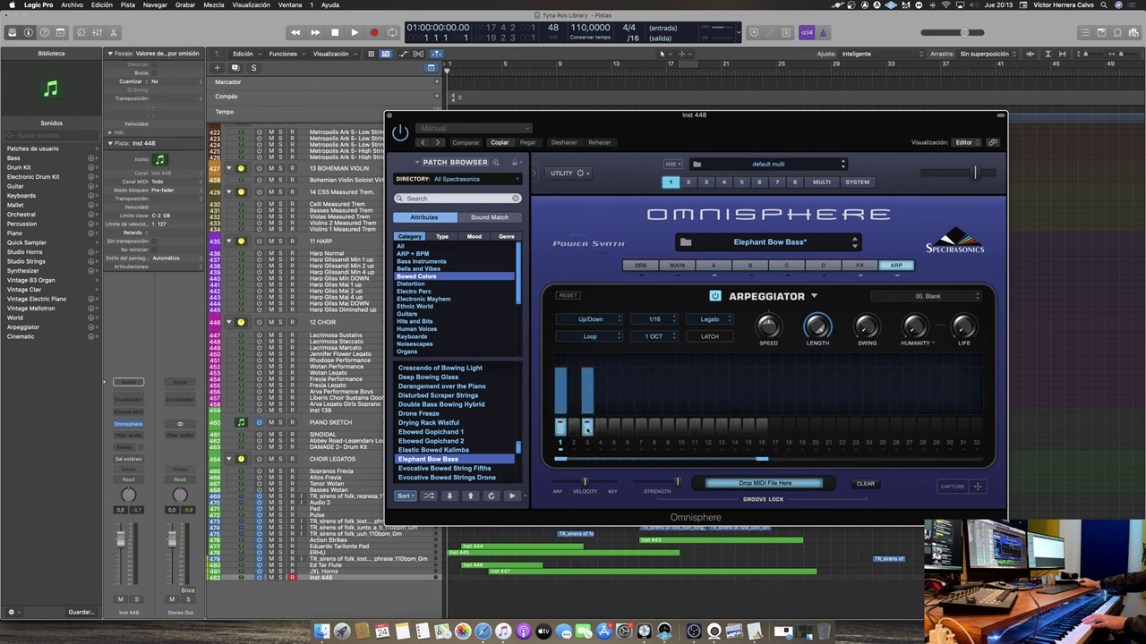
{"action": "left_click", "coordinate": [614, 427]}
{"action": "left_click", "coordinate": [641, 427]}
{"action": "left_click", "coordinate": [668, 427]}
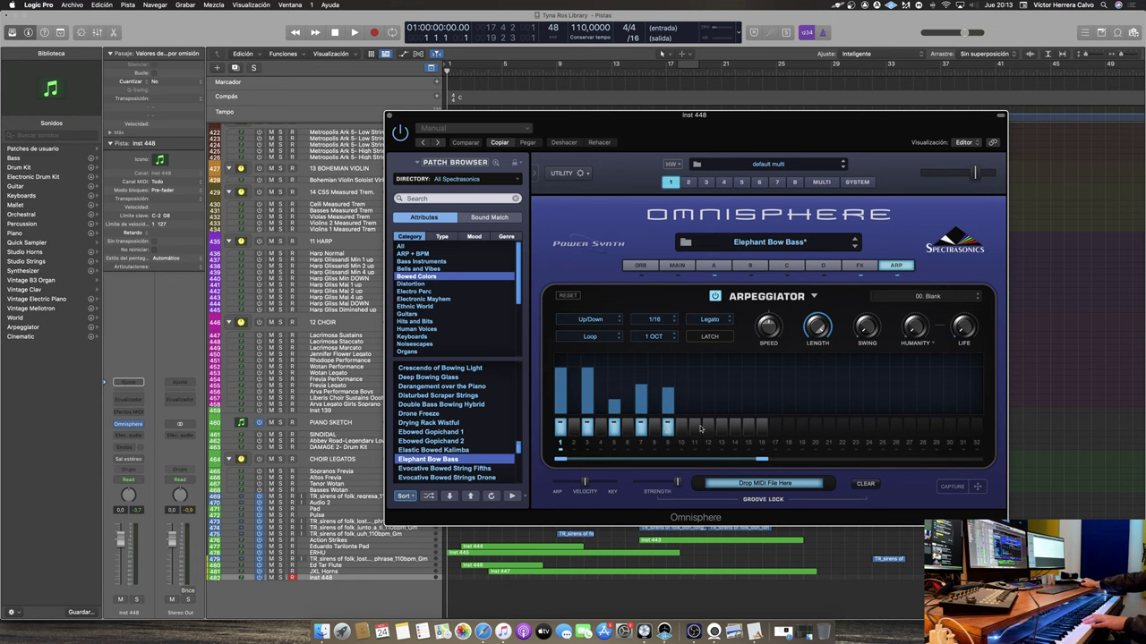
{"action": "left_click", "coordinate": [695, 427]}
{"action": "left_click", "coordinate": [721, 427]}
{"action": "left_click", "coordinate": [749, 427]}
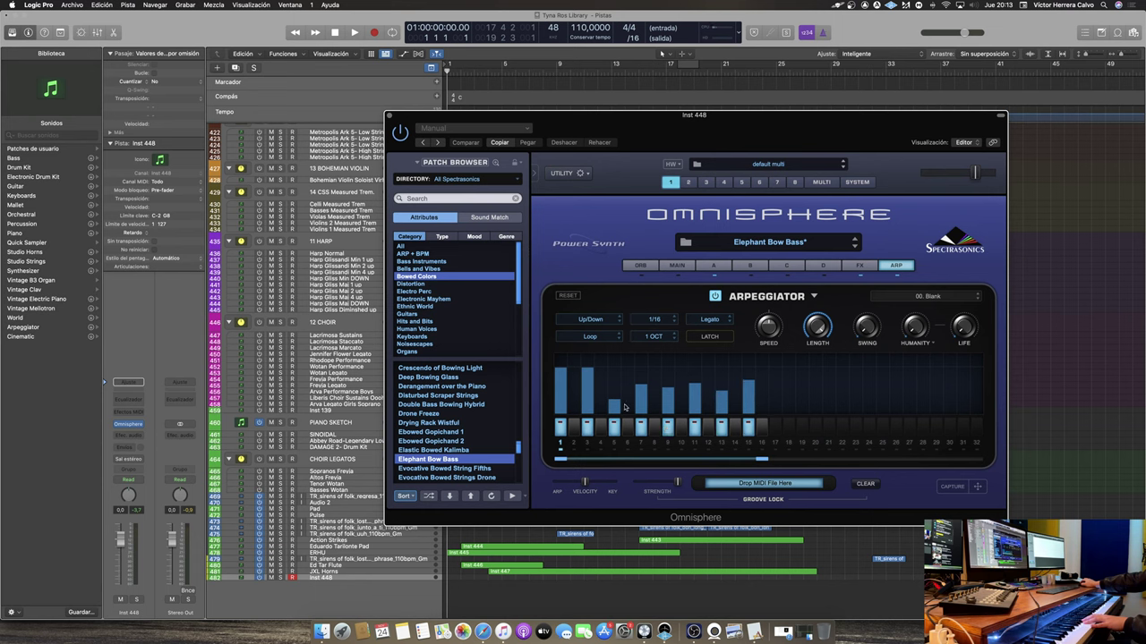
Raise the arpeggiator step velocities to one equal full level and switch off the even-numbered steps
{"action": "mouse_move", "coordinate": [617, 401]}
{"action": "left_mouse_down"}
{"action": "mouse_move", "coordinate": [616, 330]}
{"action": "mouse_move", "coordinate": [649, 364]}
{"action": "mouse_move", "coordinate": [644, 384]}
{"action": "mouse_move", "coordinate": [648, 340]}
{"action": "mouse_move", "coordinate": [673, 354]}
{"action": "mouse_move", "coordinate": [658, 436]}
{"action": "mouse_move", "coordinate": [675, 360]}
{"action": "mouse_move", "coordinate": [693, 383]}
{"action": "mouse_move", "coordinate": [687, 432]}
{"action": "mouse_move", "coordinate": [663, 436]}
{"action": "mouse_move", "coordinate": [762, 371]}
{"action": "left_mouse_up"}
{"action": "left_click", "coordinate": [660, 430]}
{"action": "left_click", "coordinate": [686, 434]}
{"action": "left_click", "coordinate": [708, 430]}
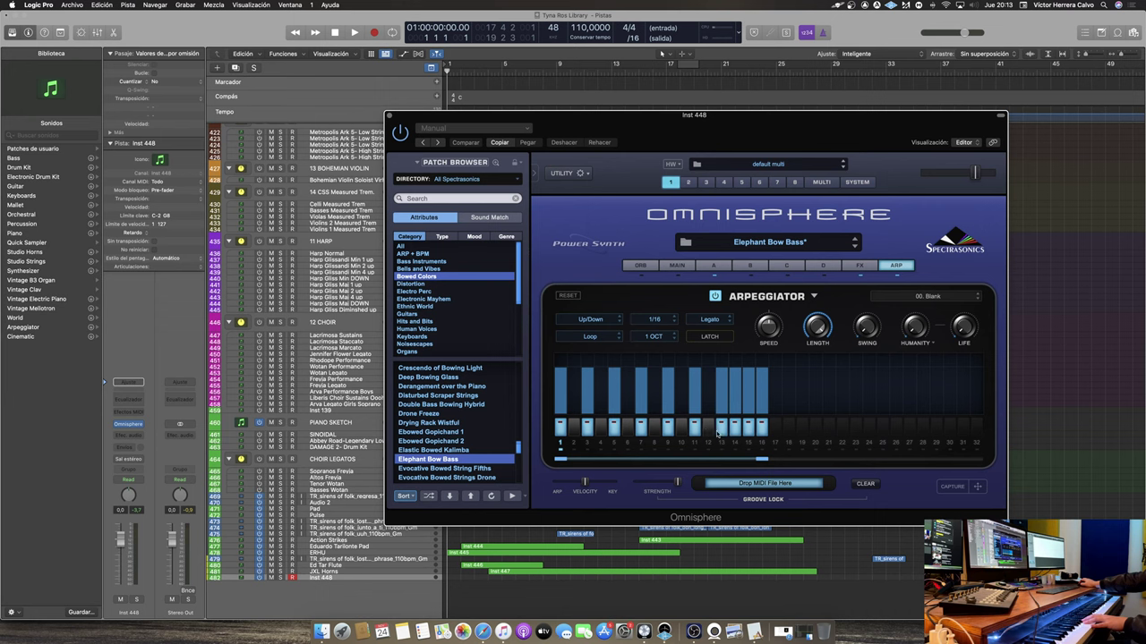
{"action": "left_click", "coordinate": [735, 431]}
{"action": "left_click", "coordinate": [762, 431]}
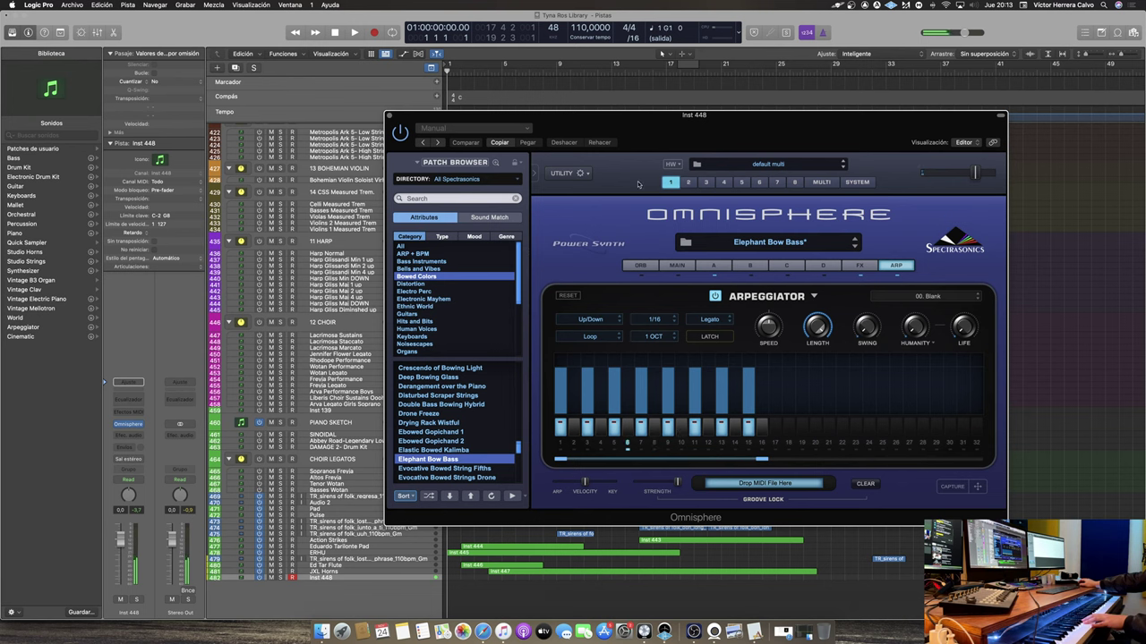
Lock the arpeggiator pattern across patch changes, audition Laundry Ensemble, and load the Hurdy Gurdyish Organ patch
{"action": "left_click", "coordinate": [515, 163]}
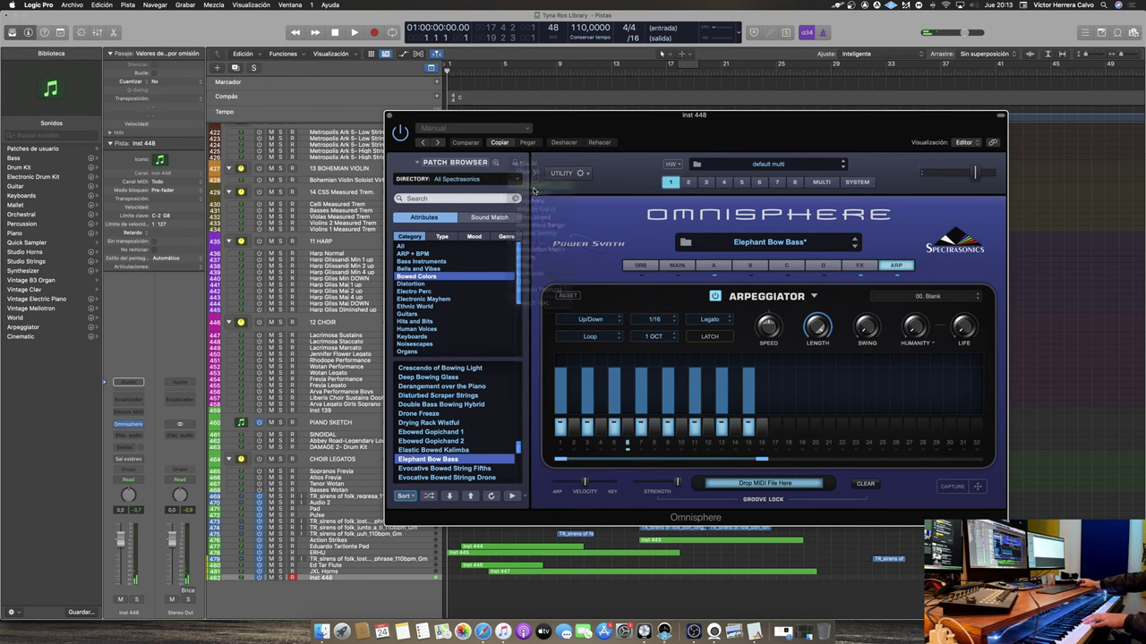
{"action": "scroll", "coordinate": [443, 467], "scroll_direction": "down", "scroll_amount": 4}
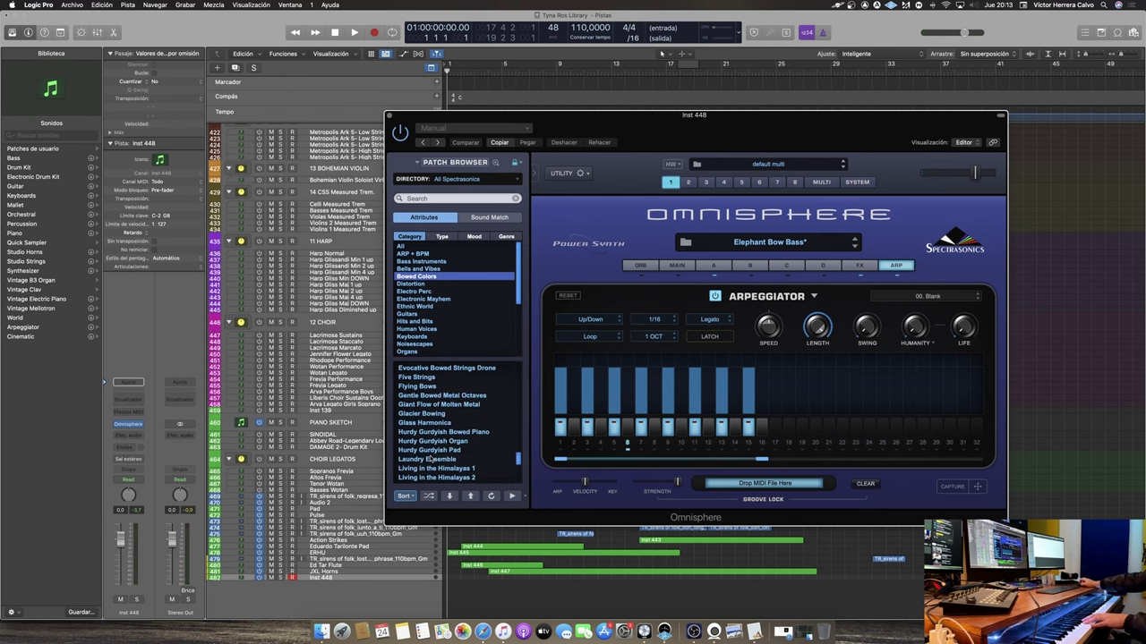
{"action": "left_click", "coordinate": [433, 459]}
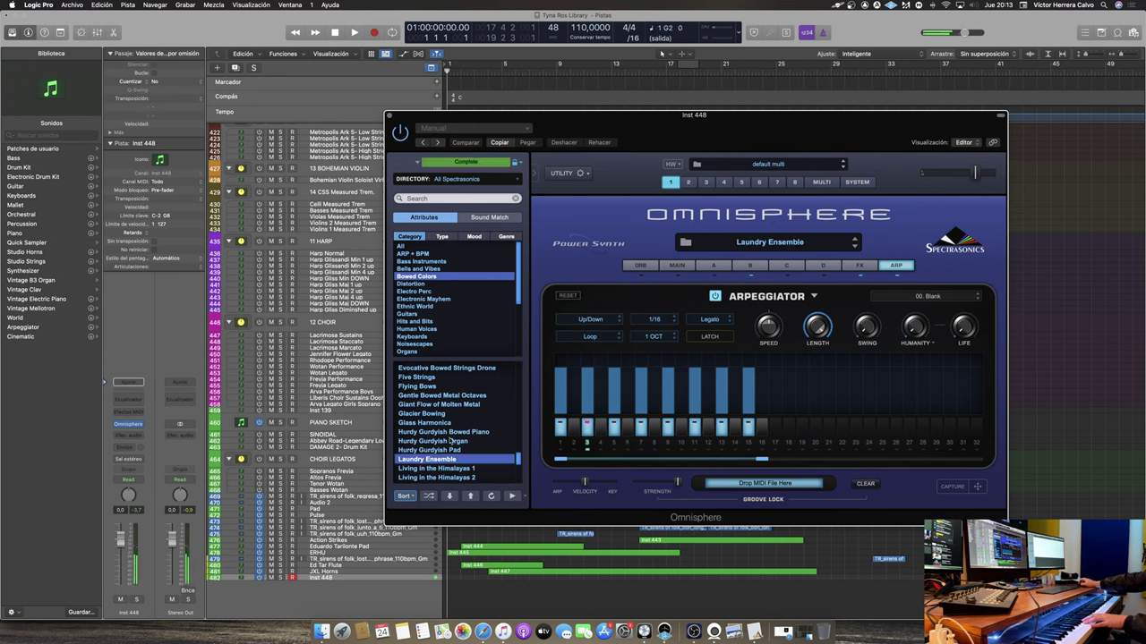
{"action": "left_click", "coordinate": [452, 441]}
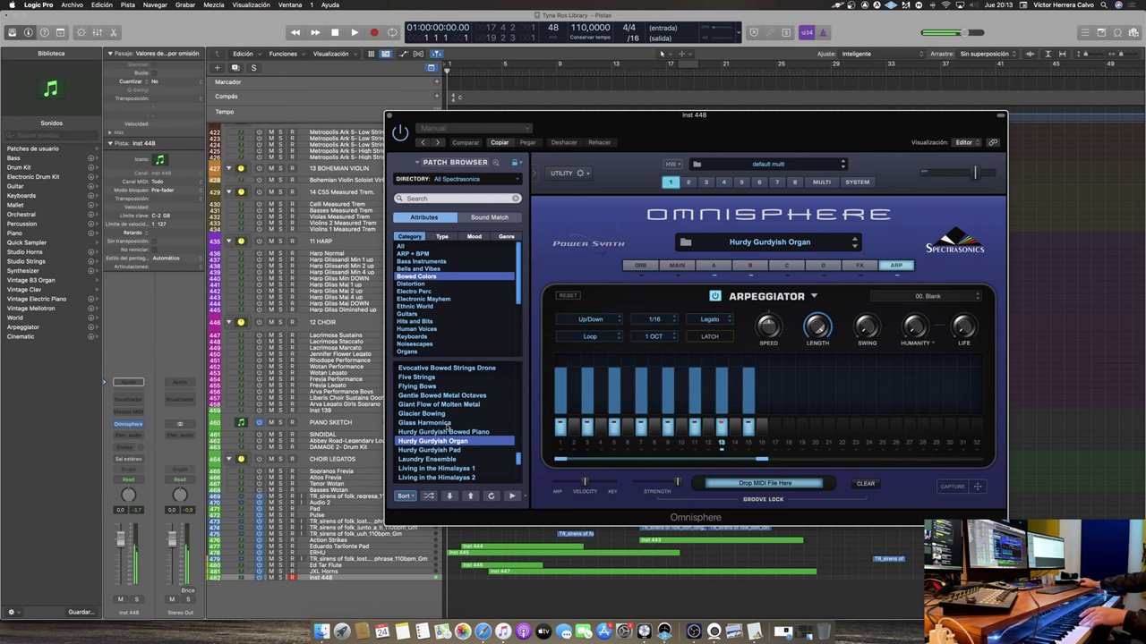
Close the Omnisphere window and record an arpeggiated part on the Inst 448 track starting at bar 15
{"action": "left_click_drag", "start_coordinate": [672, 119], "coordinate": [455, 109]}
{"action": "left_click", "coordinate": [172, 105]}
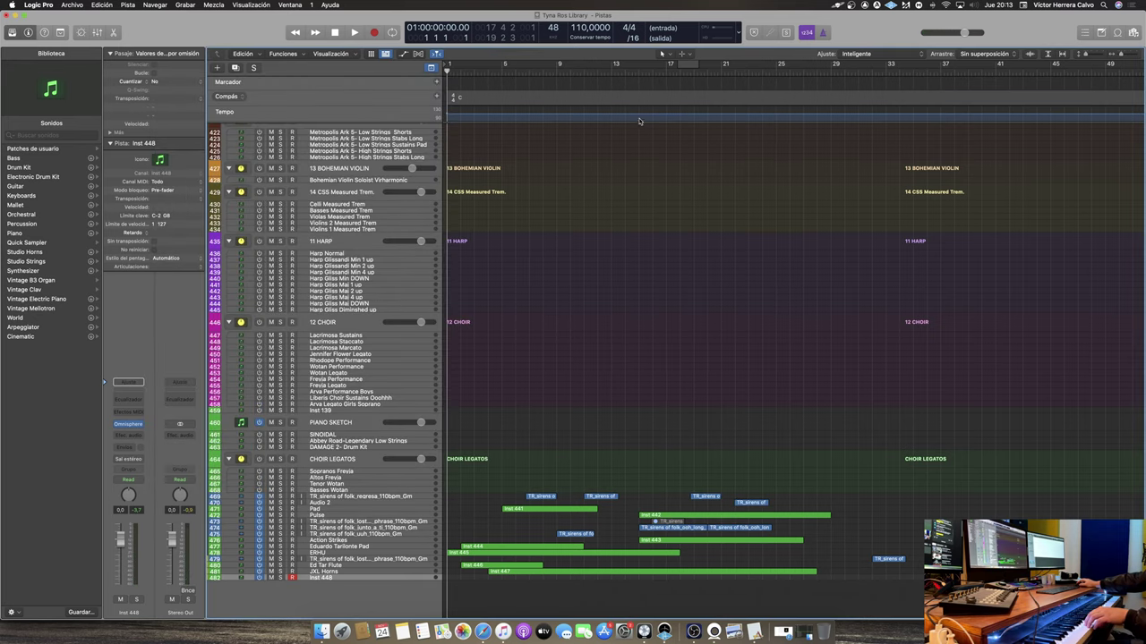
{"action": "left_click", "coordinate": [598, 64]}
{"action": "key", "text": "r"}
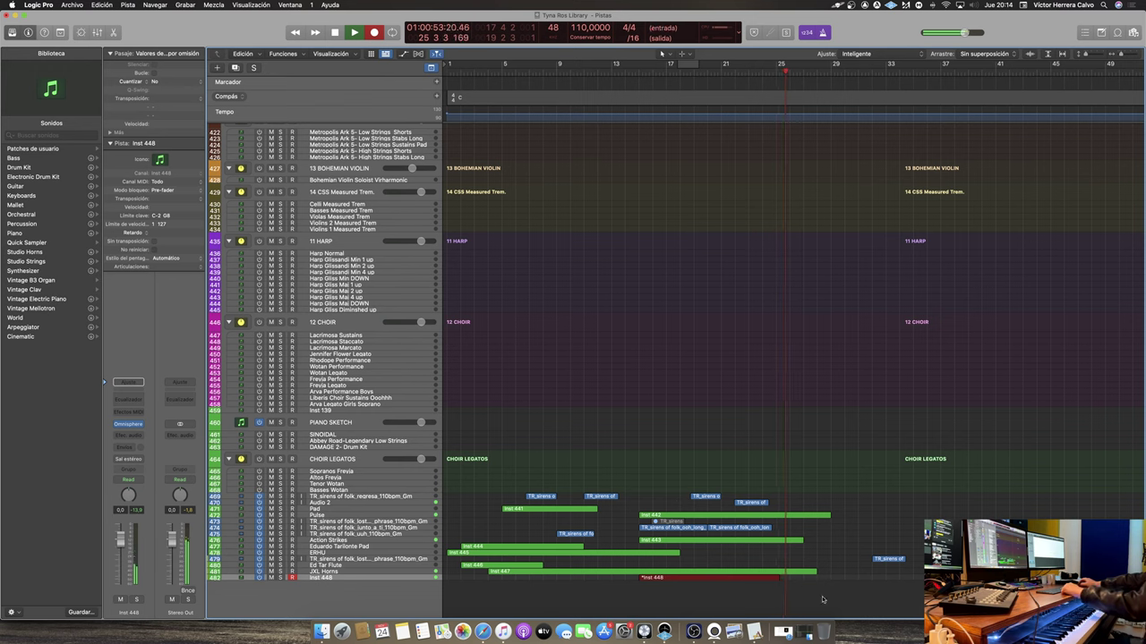
{"action": "key", "text": "space"}
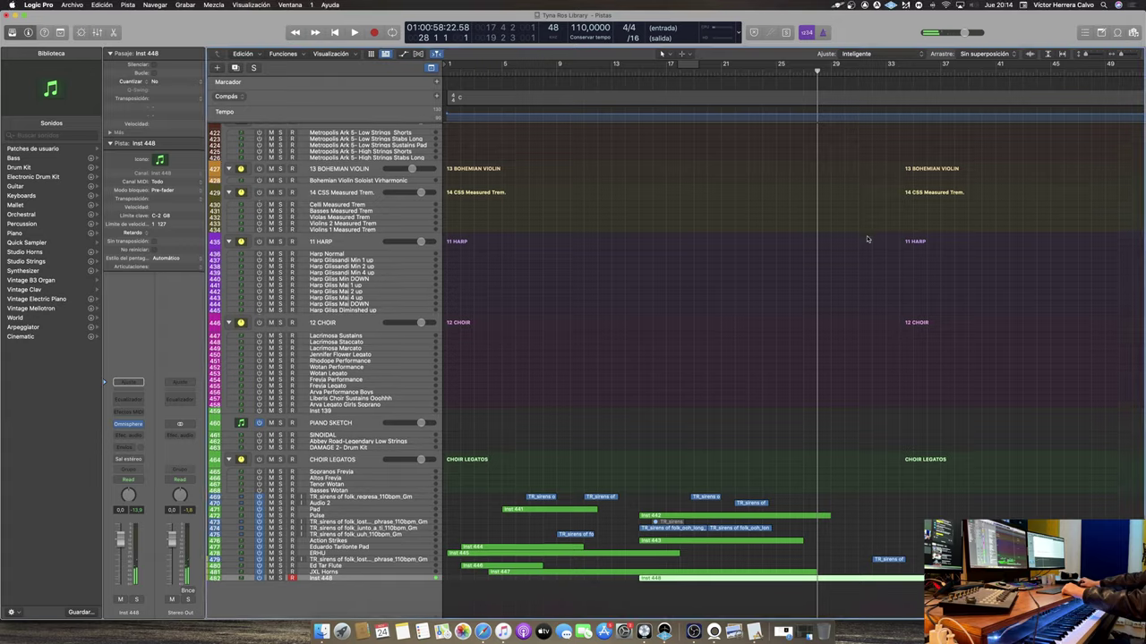
Select the Ensemble Sustains region, then the Basses Legato region under 07 VISTA Strings Legato, and set the playhead at bar 27
{"action": "scroll", "coordinate": [864, 255], "scroll_direction": "up", "scroll_amount": 10}
{"action": "left_click", "coordinate": [805, 527]}
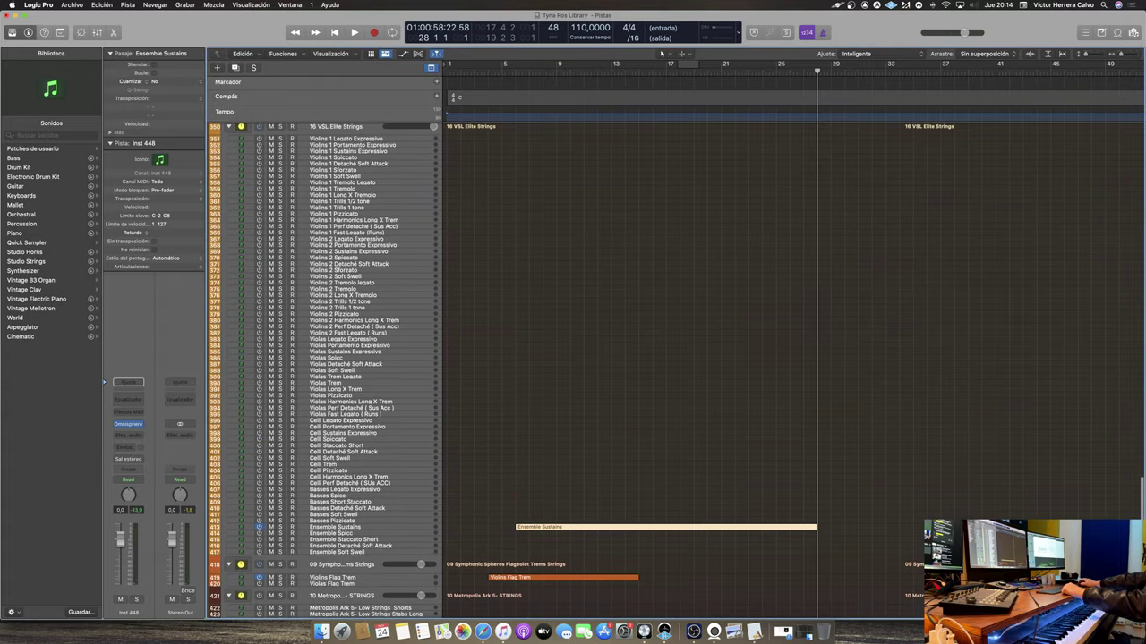
{"action": "scroll", "coordinate": [842, 452], "scroll_direction": "up", "scroll_amount": 15}
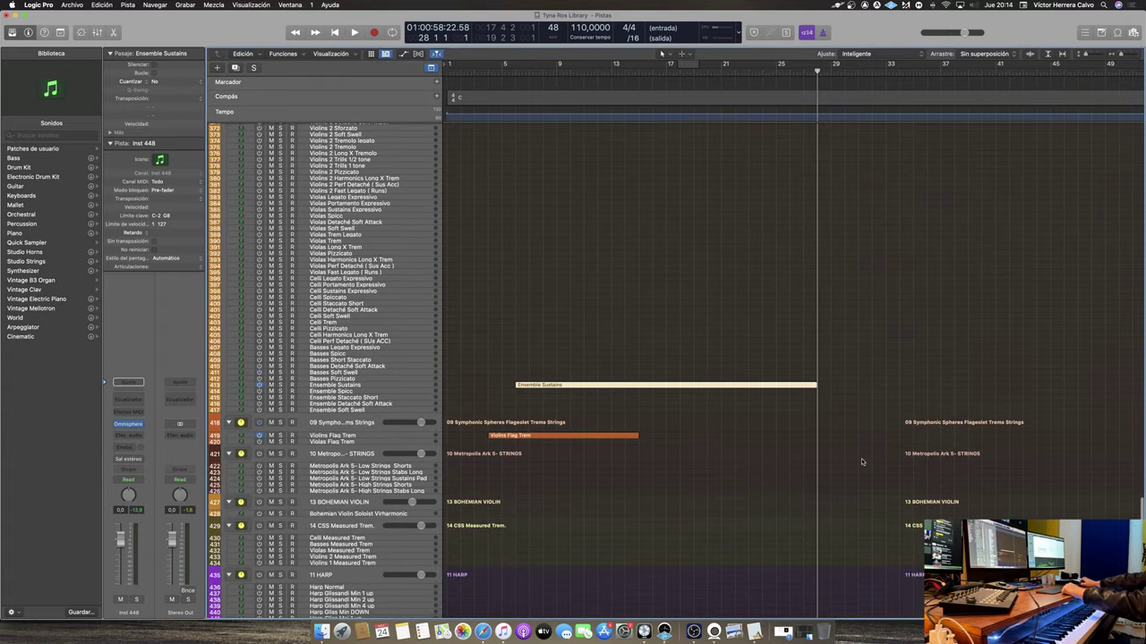
{"action": "scroll", "coordinate": [842, 452], "scroll_direction": "down", "scroll_amount": 1}
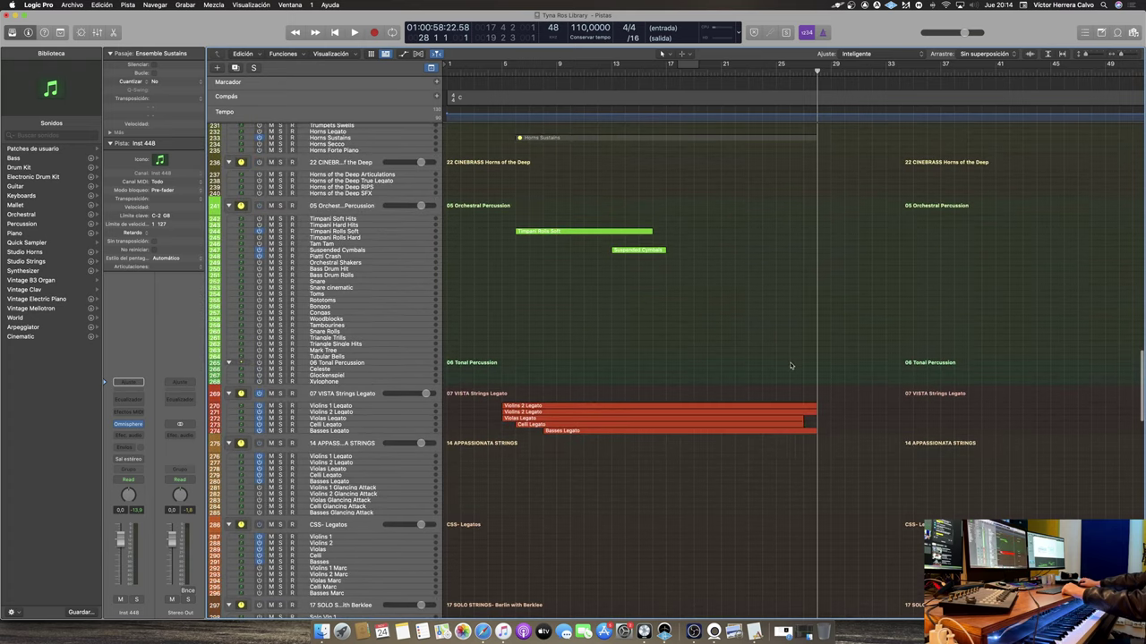
{"action": "left_click", "coordinate": [805, 434]}
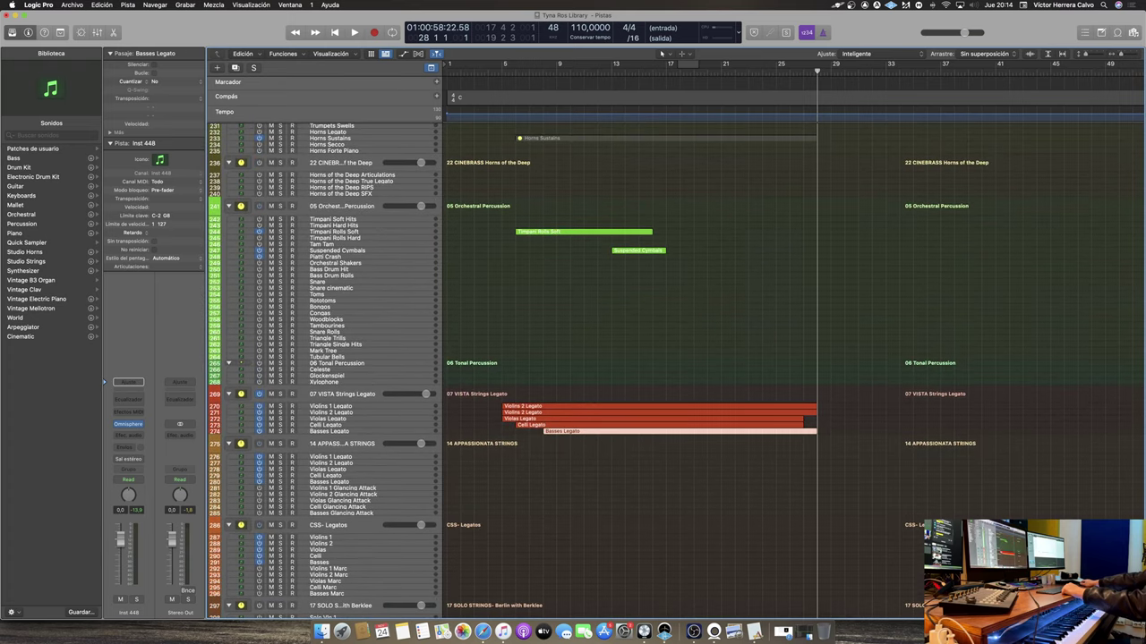
{"action": "scroll", "coordinate": [806, 544], "scroll_direction": "down", "scroll_amount": 20}
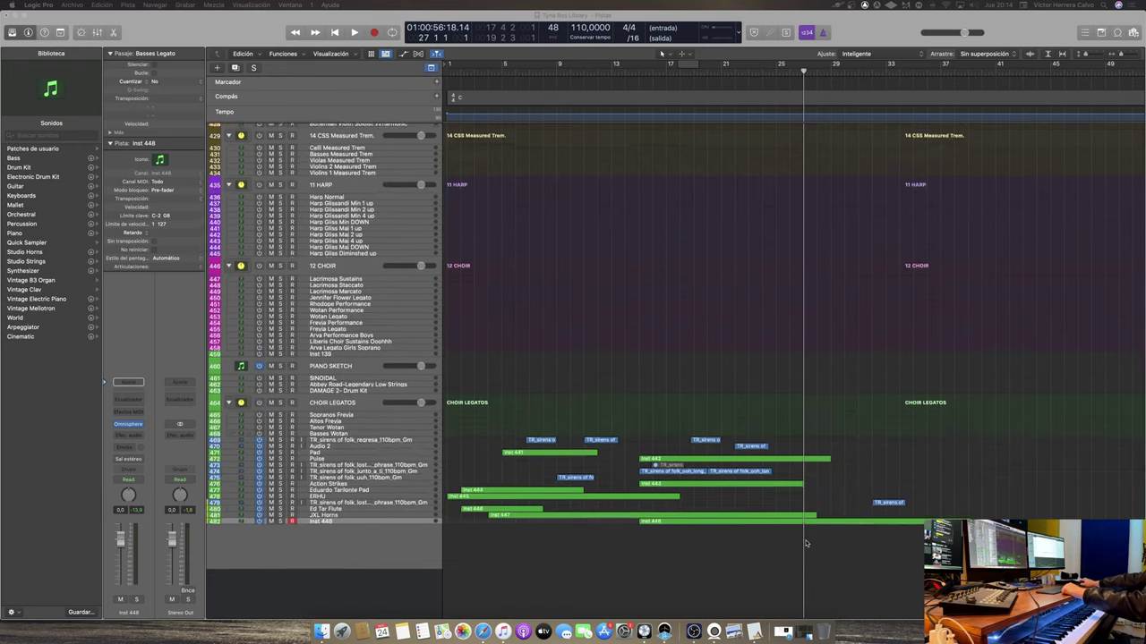
Open the Inst 448 region for note editing and shorten its last note to end at bar 27
{"action": "scroll", "coordinate": [805, 543], "scroll_direction": "up", "scroll_amount": 3}
{"action": "left_click", "coordinate": [842, 573]}
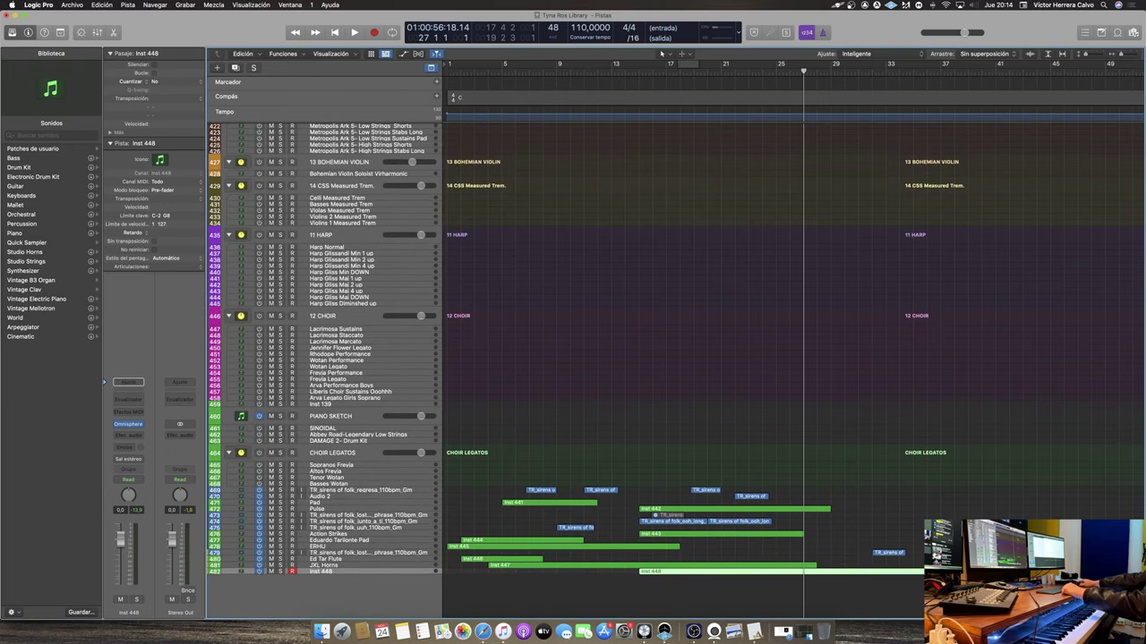
{"action": "double_click", "coordinate": [841, 571]}
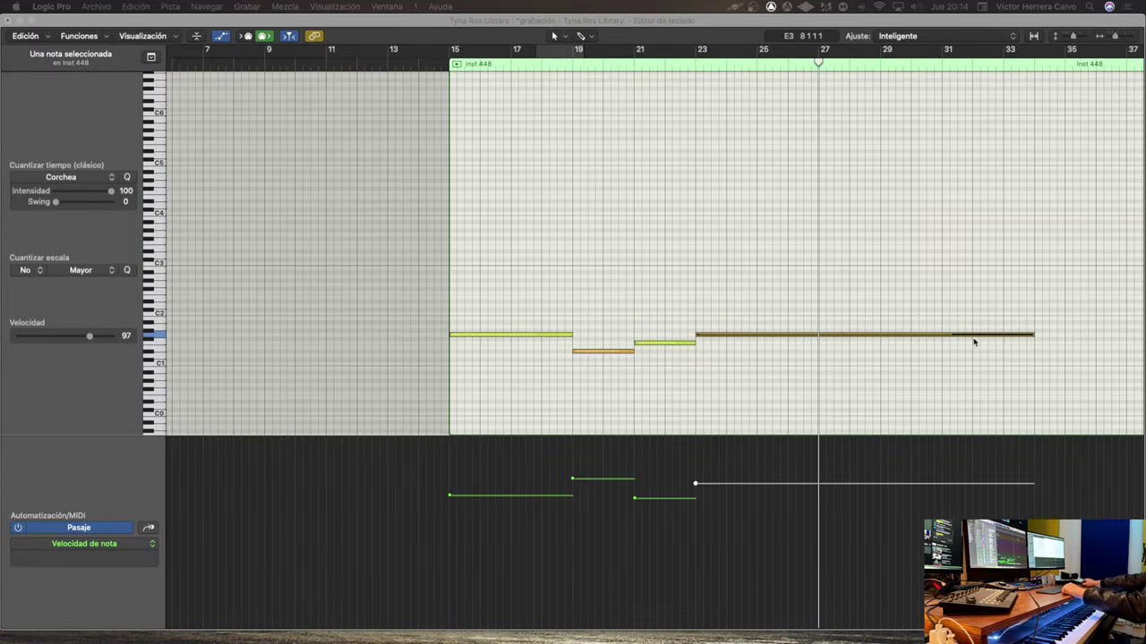
{"action": "left_click_drag", "start_coordinate": [1034, 336], "coordinate": [816, 341]}
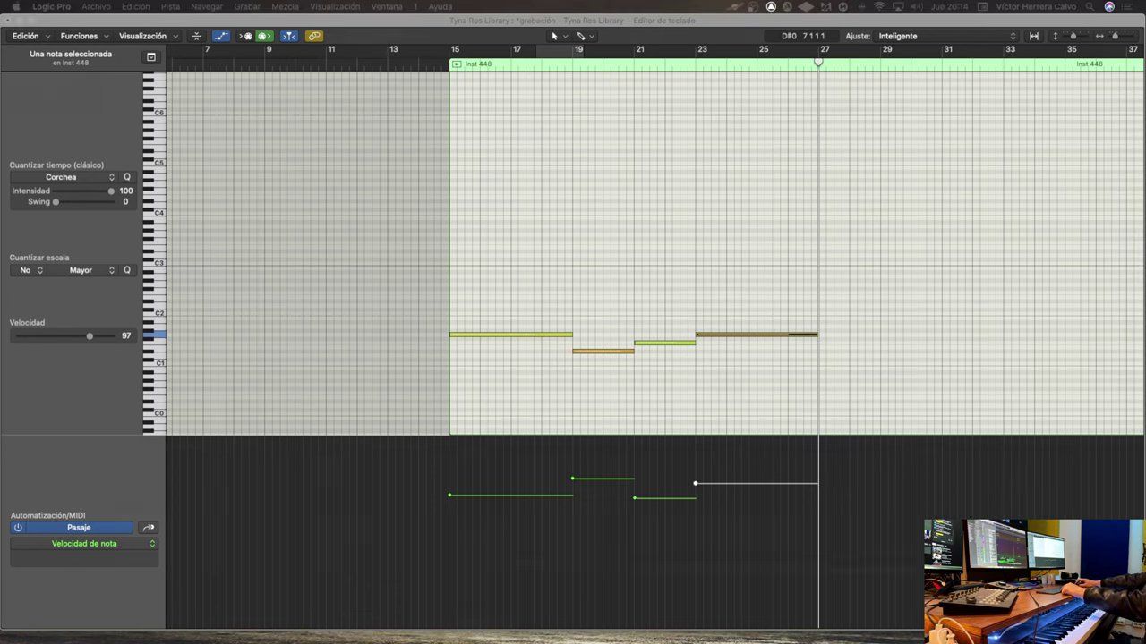
{"action": "key", "text": "super+w"}
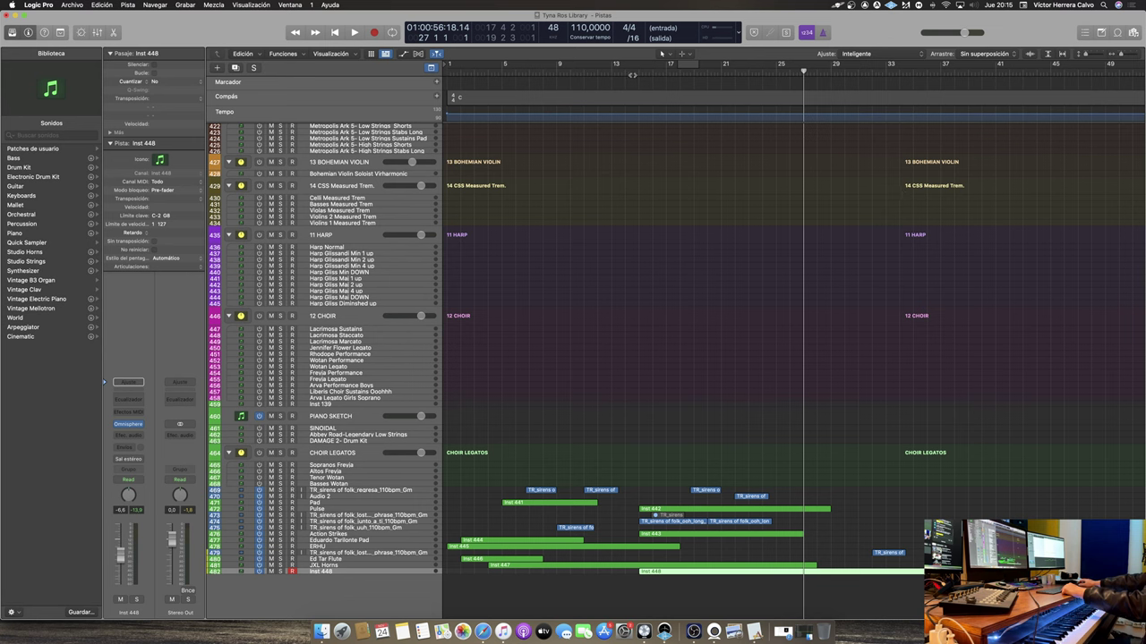
Play the arrangement and add volume automation to the Inst 448 track, fading from -6.6 dB near bar 23 down to silence just before bar 27
{"action": "key", "text": "space"}
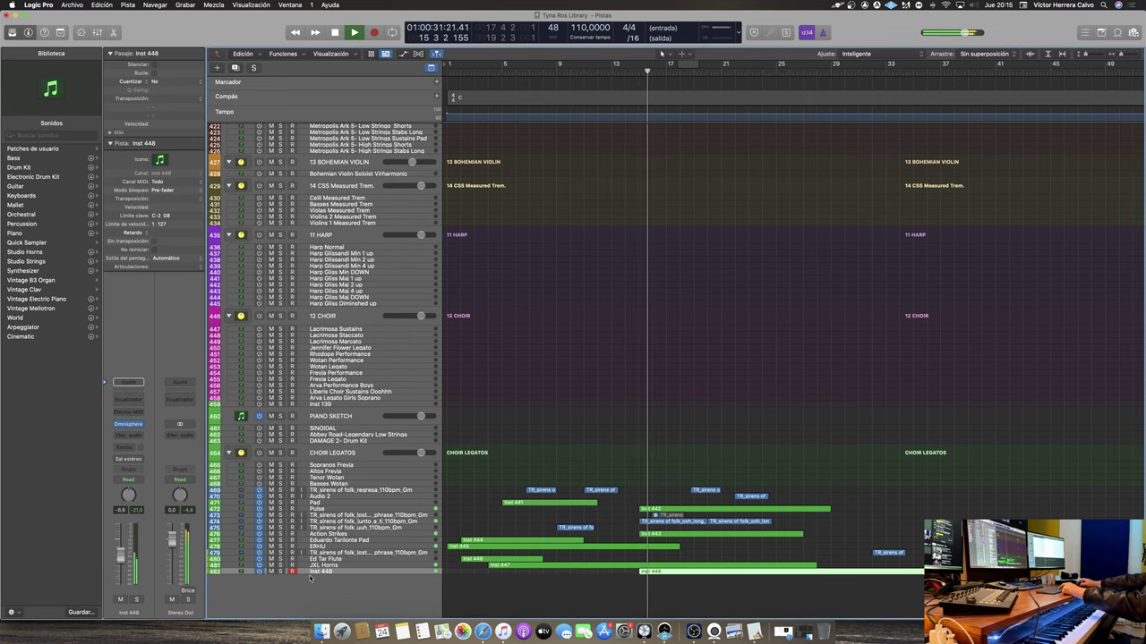
{"action": "scroll", "coordinate": [732, 549], "scroll_direction": "up", "scroll_amount": 5}
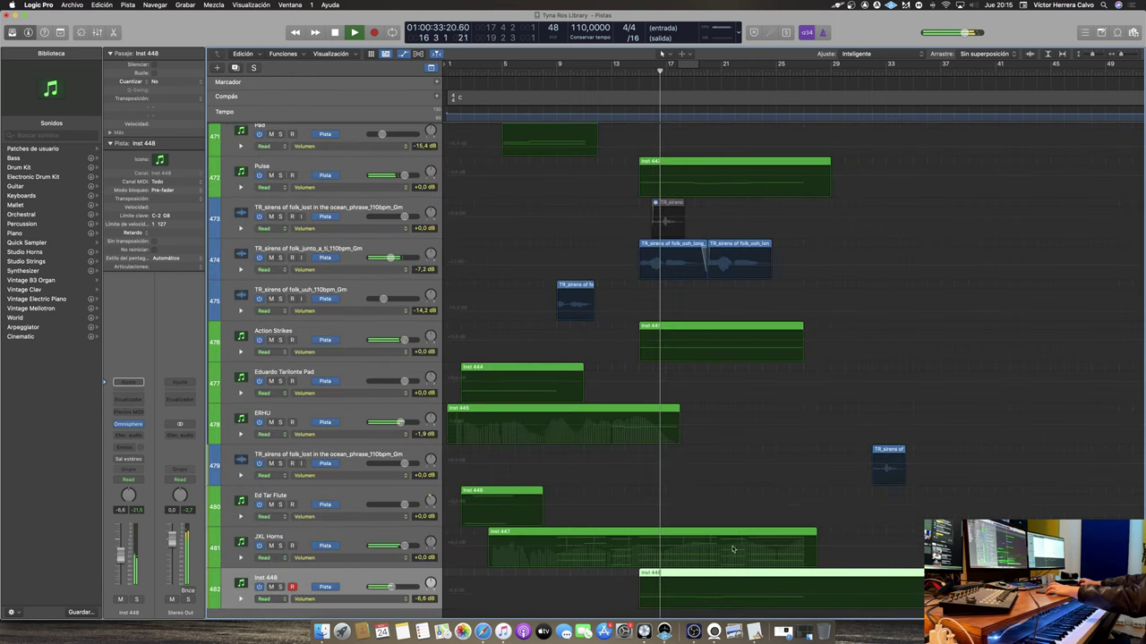
{"action": "scroll", "coordinate": [732, 549], "scroll_direction": "right", "scroll_amount": 1}
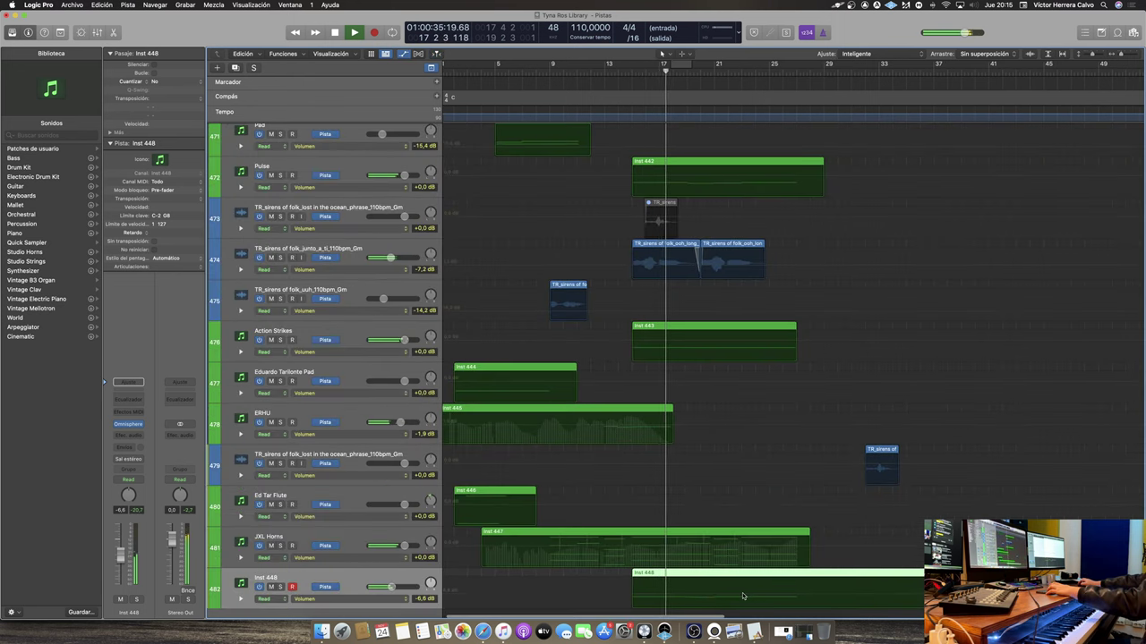
{"action": "key", "text": "a"}
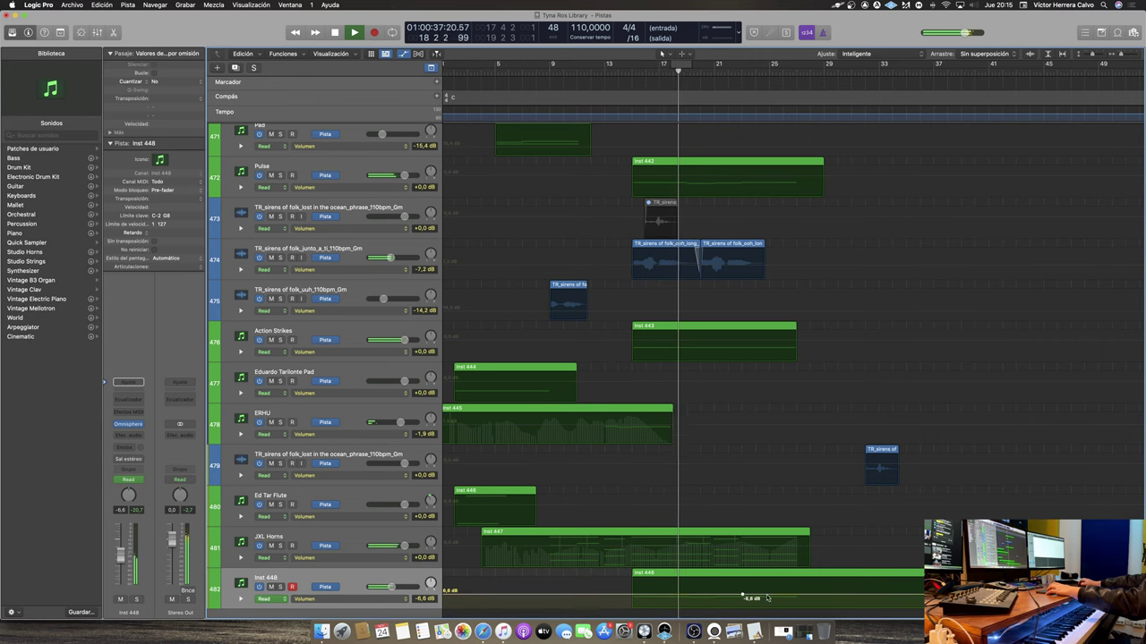
{"action": "left_click_drag", "start_coordinate": [791, 591], "coordinate": [807, 628]}
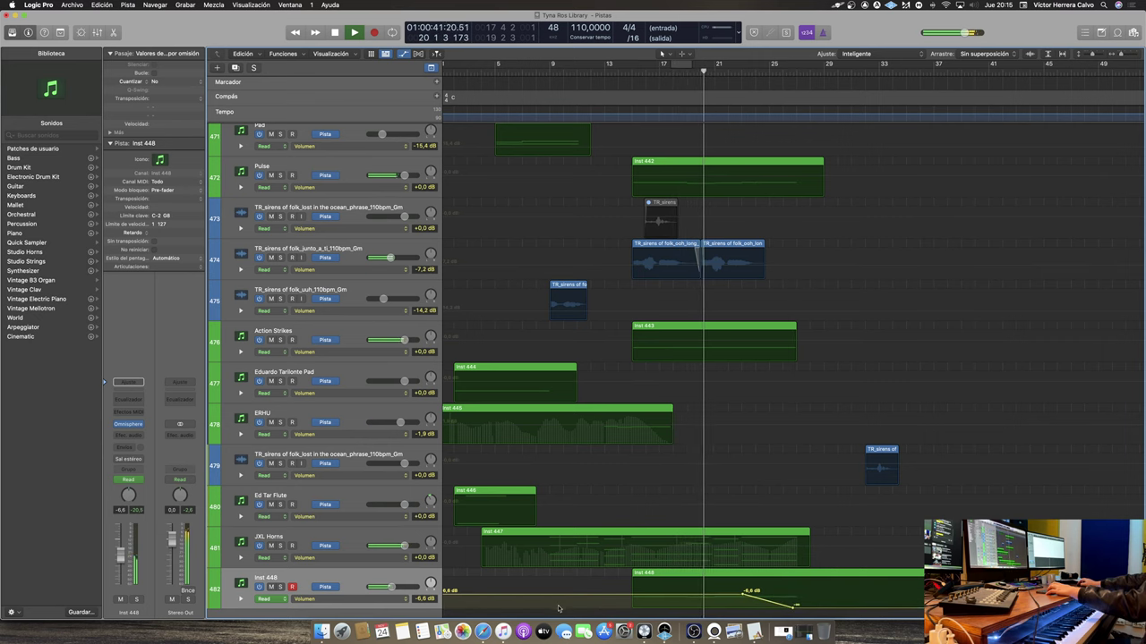
Rename the Inst 448 track as Omnisphere PUlse, duplicate the track with its settings, and stop playback
{"action": "key", "text": "super+Up"}
{"action": "key", "text": "super+Up"}
{"action": "key", "text": "super+Up"}
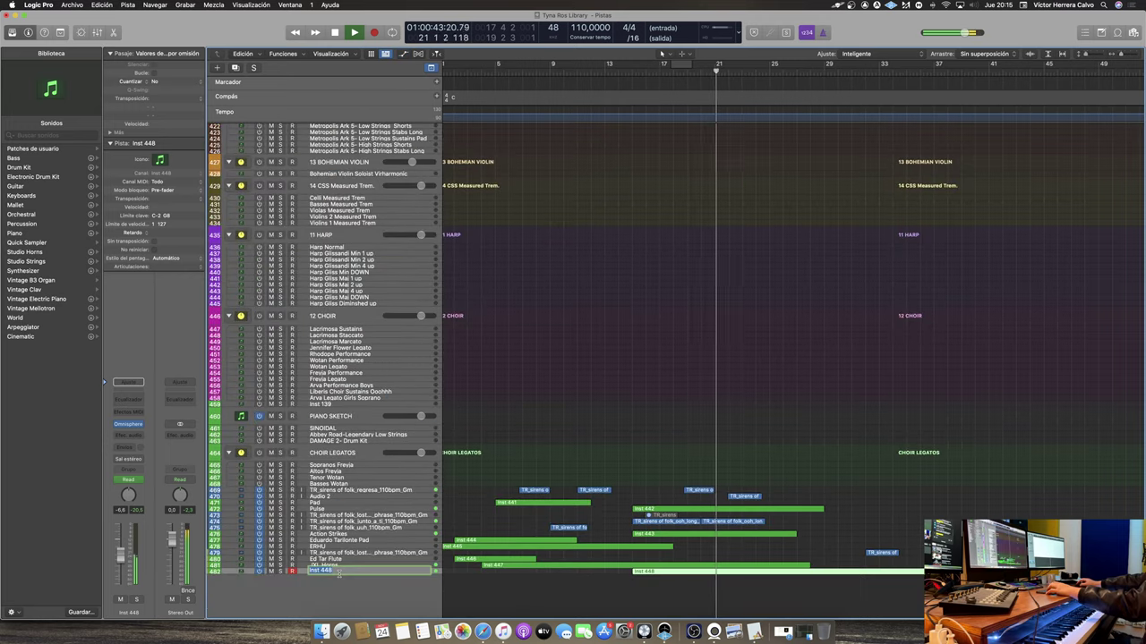
{"action": "type", "text": "Omnisphere"}
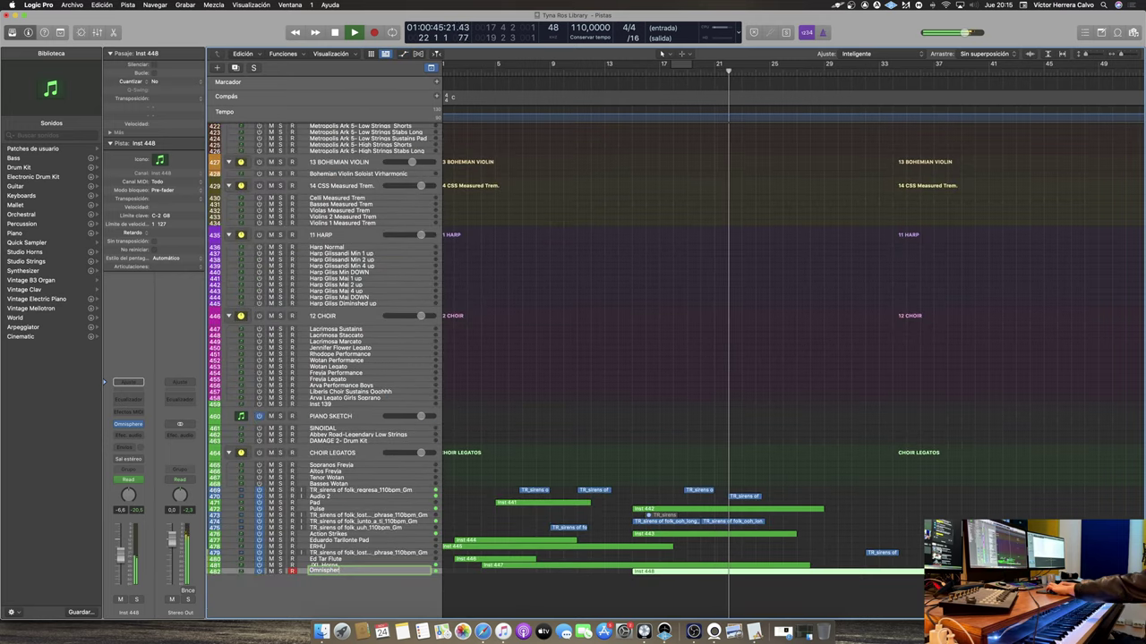
{"action": "type", "text": " PUlse"}
{"action": "key", "text": "Return"}
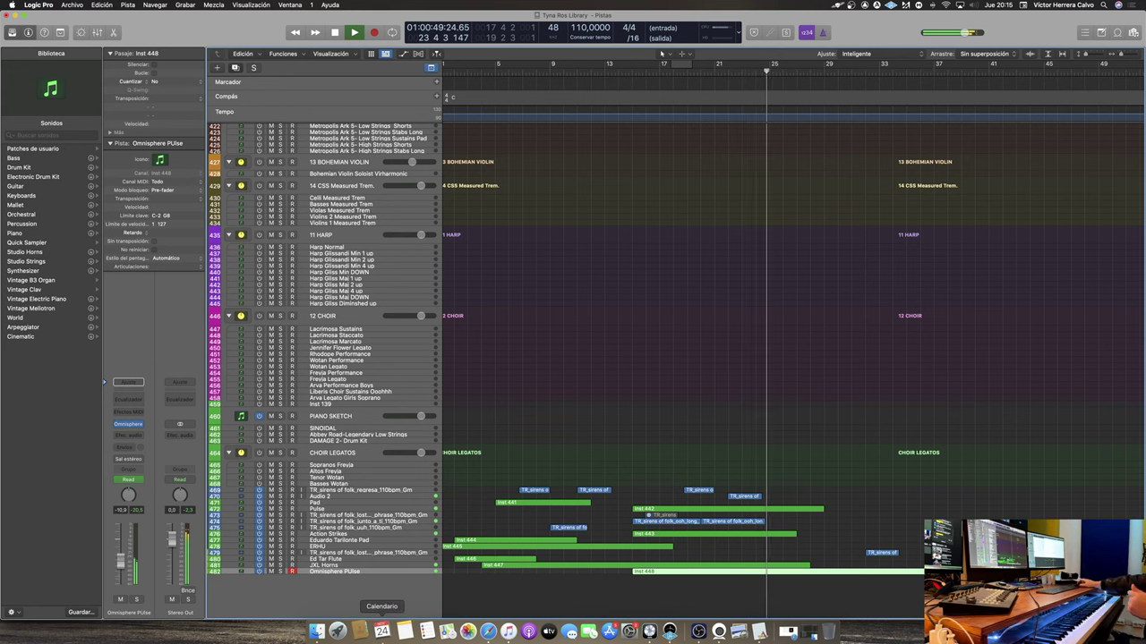
{"action": "key", "text": "super+d"}
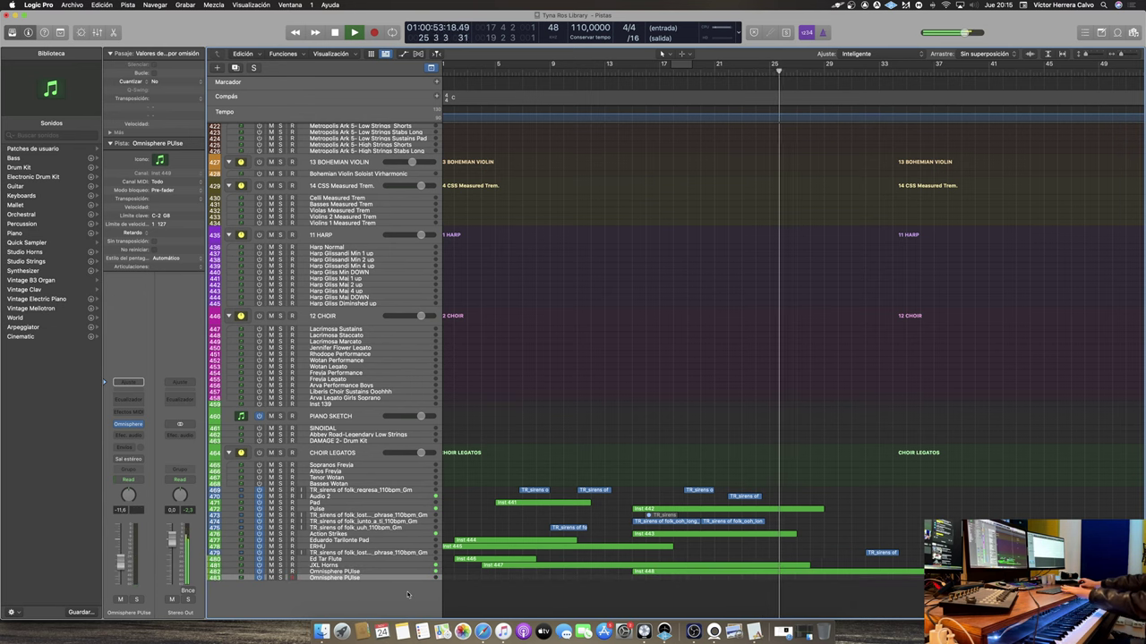
{"action": "key", "text": "space"}
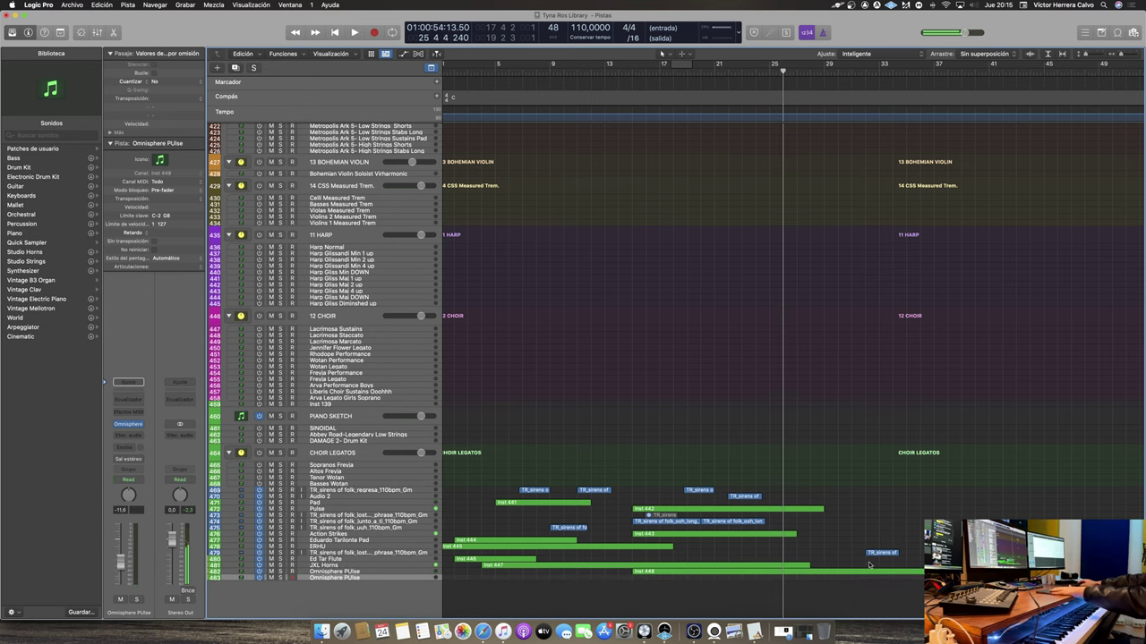
Set Automation Select as the secondary tool and nudge the volume fade on the first Omnisphere PUlse track slightly earlier
{"action": "key", "text": "super+Down"}
{"action": "key", "text": "super+Down"}
{"action": "key", "text": "super+Down"}
{"action": "key", "text": "super+Down"}
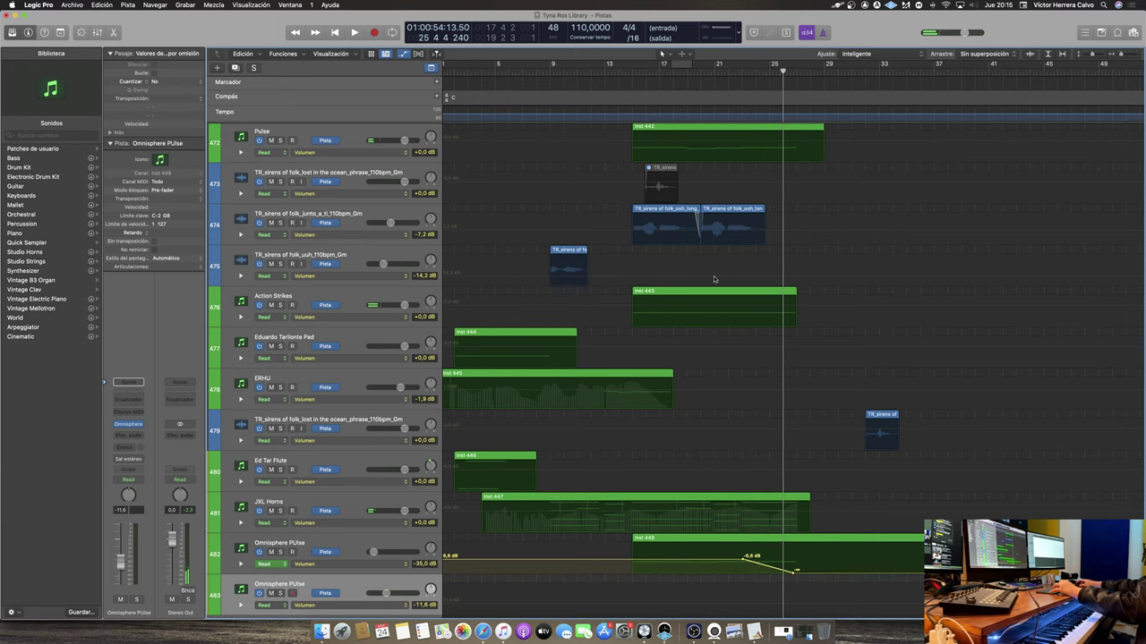
{"action": "left_click", "coordinate": [685, 53]}
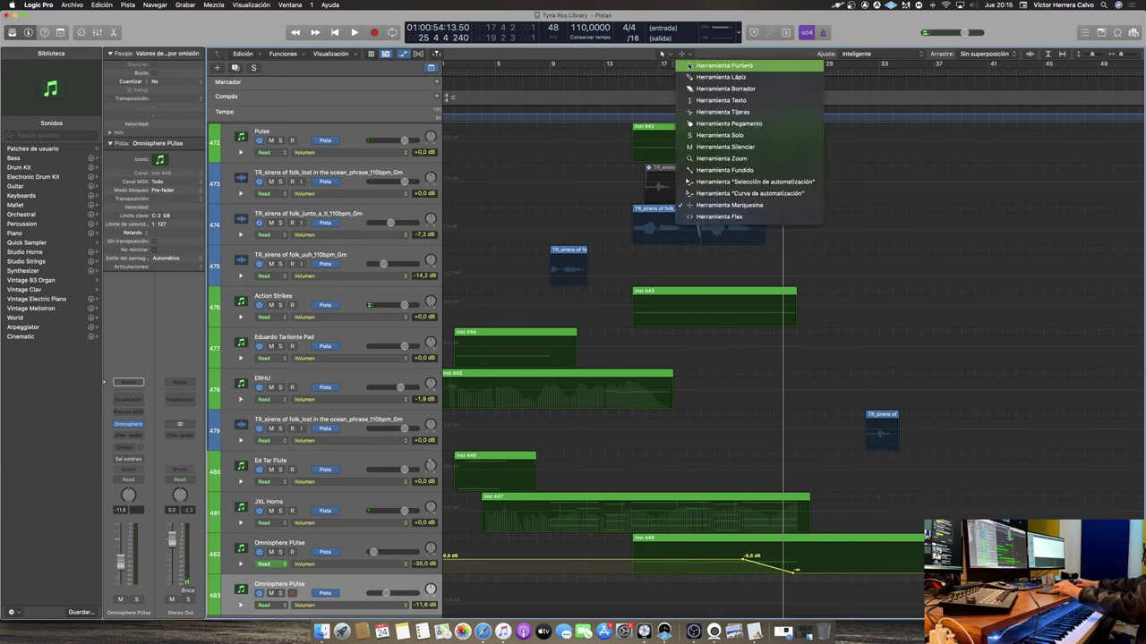
{"action": "left_click", "coordinate": [748, 182]}
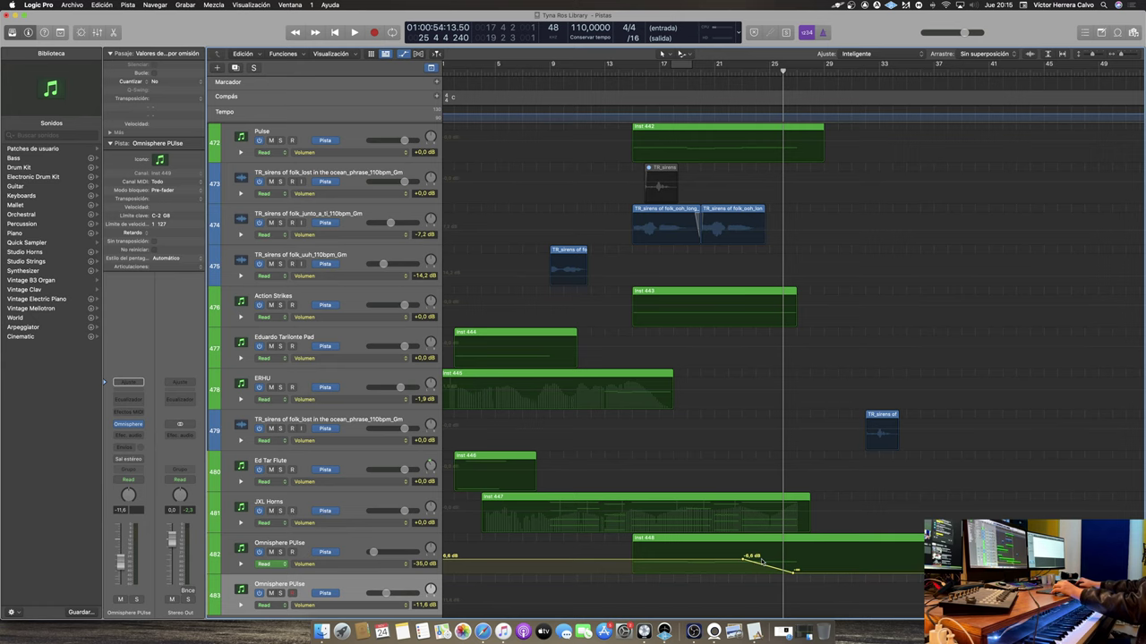
{"action": "scroll", "coordinate": [762, 561], "scroll_direction": "up", "scroll_amount": 6}
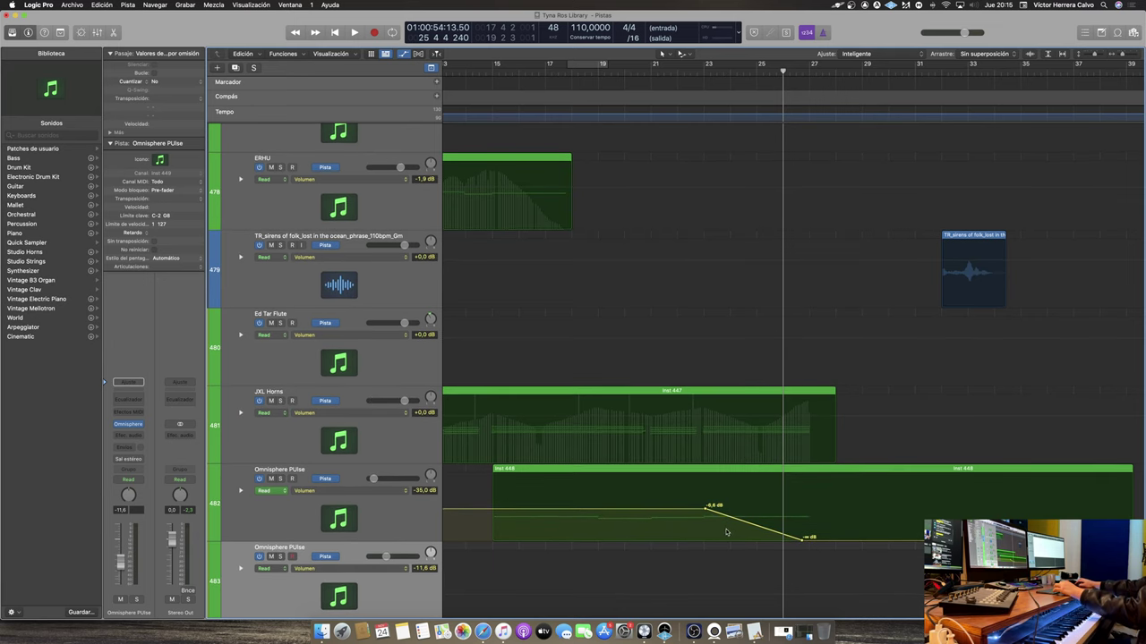
{"action": "left_click_drag", "start_coordinate": [732, 521], "coordinate": [723, 520]}
With the Automation Curve tool, bend the fade into a convex curve ending at bar 27 and hide the automation
{"action": "left_click", "coordinate": [683, 54]}
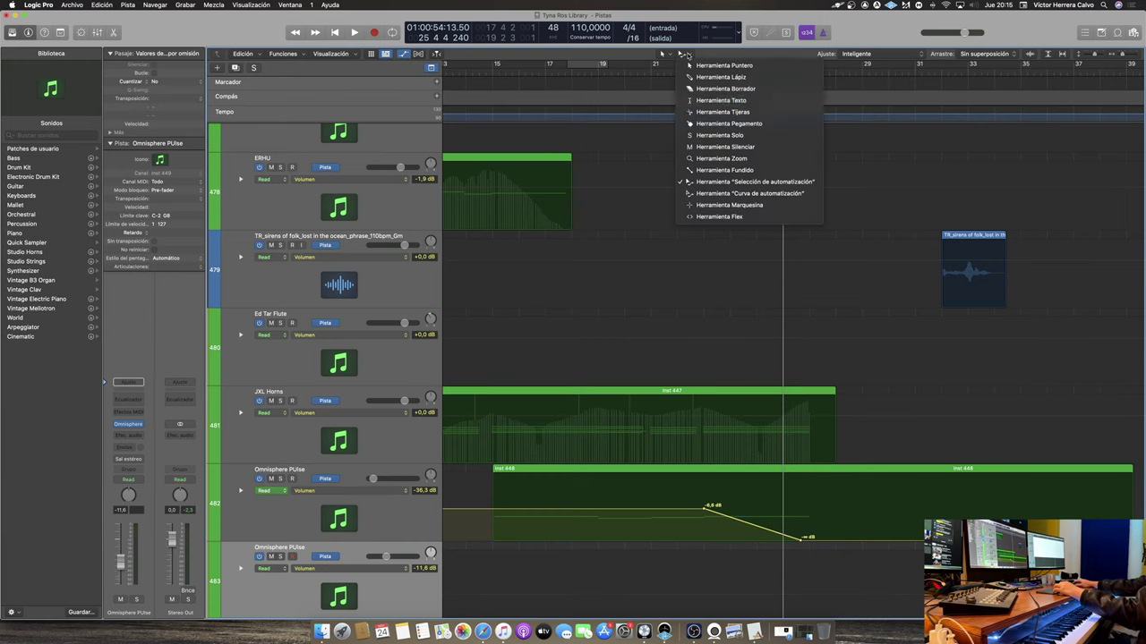
{"action": "left_click", "coordinate": [768, 194]}
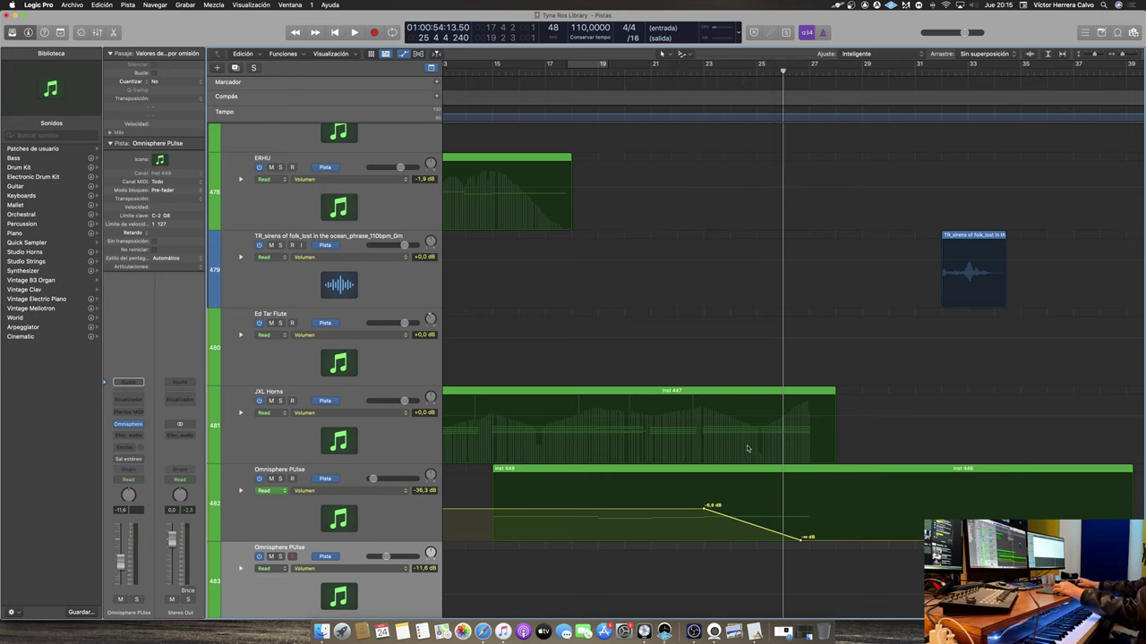
{"action": "left_click_drag", "start_coordinate": [722, 518], "coordinate": [727, 509]}
{"action": "left_click_drag", "start_coordinate": [799, 537], "coordinate": [808, 538]}
{"action": "left_click_drag", "start_coordinate": [728, 517], "coordinate": [714, 513]}
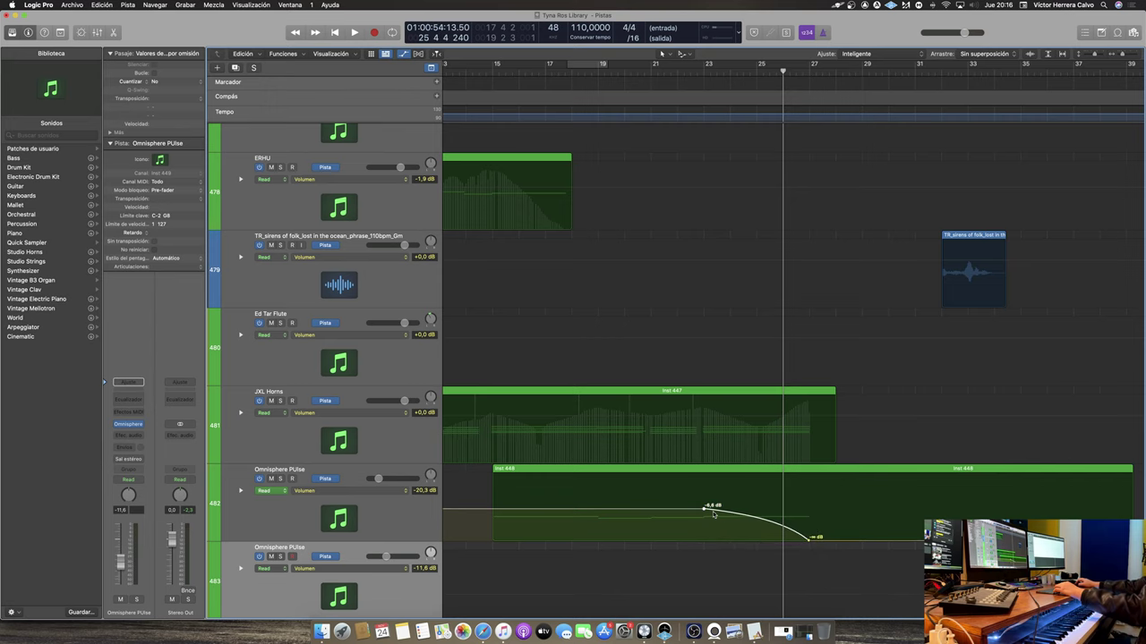
{"action": "key", "text": "a"}
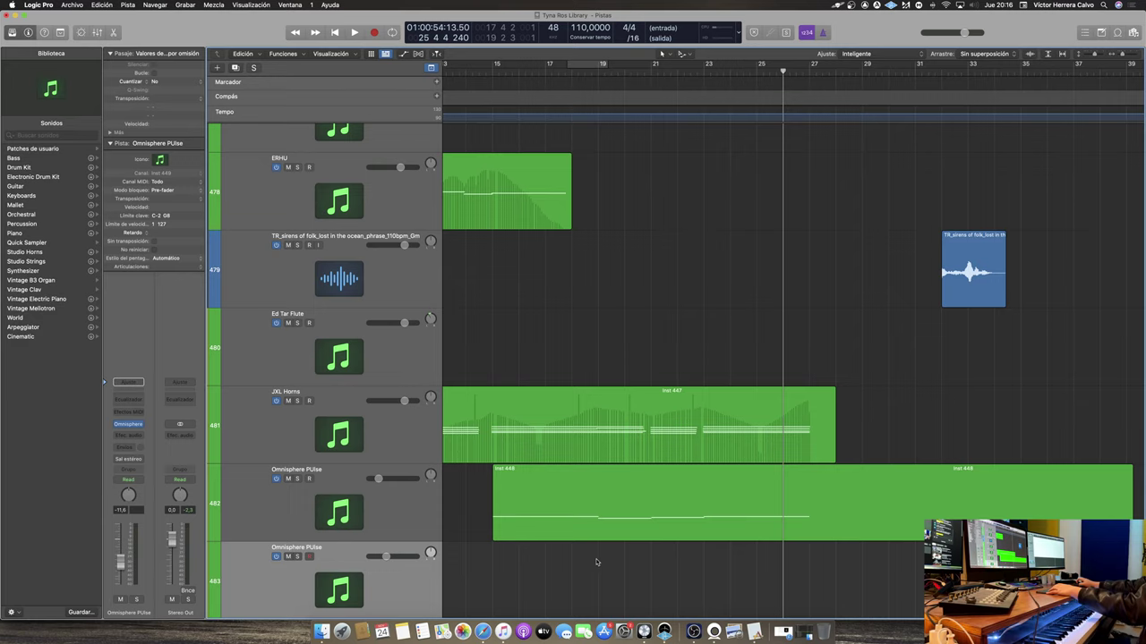
Open Omnisphere on the duplicated track, lock its arpeggiator pattern across patch changes, and filter the patches to Synth Short
{"action": "scroll", "coordinate": [596, 562], "scroll_direction": "down", "scroll_amount": 2}
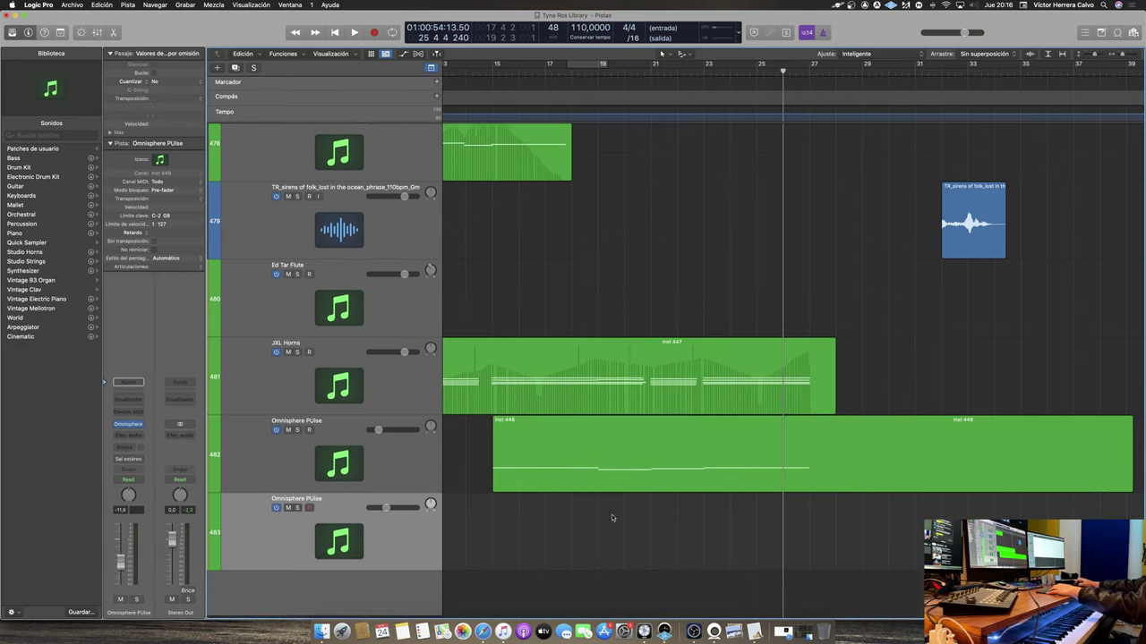
{"action": "left_click", "coordinate": [134, 429]}
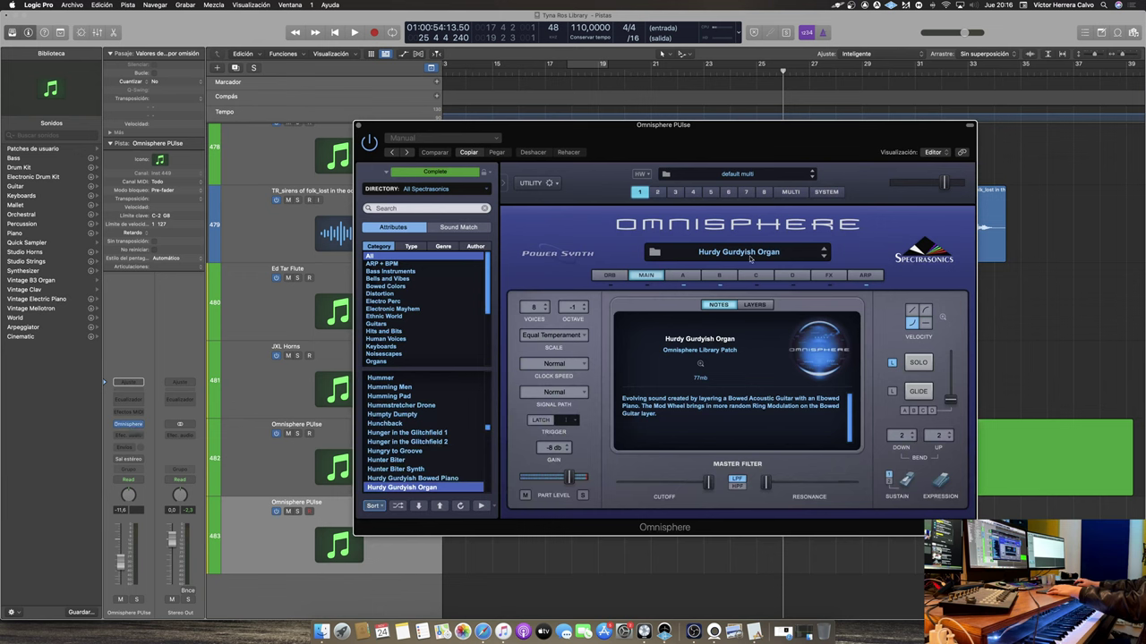
{"action": "left_click", "coordinate": [866, 276]}
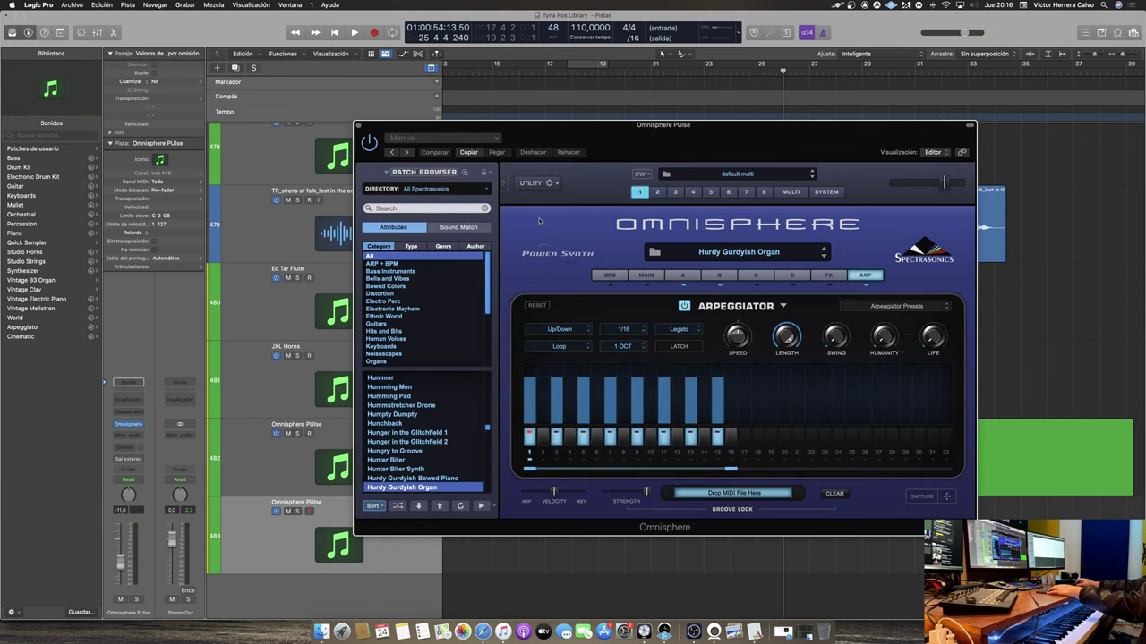
{"action": "left_click", "coordinate": [487, 174]}
{"action": "left_click", "coordinate": [501, 196]}
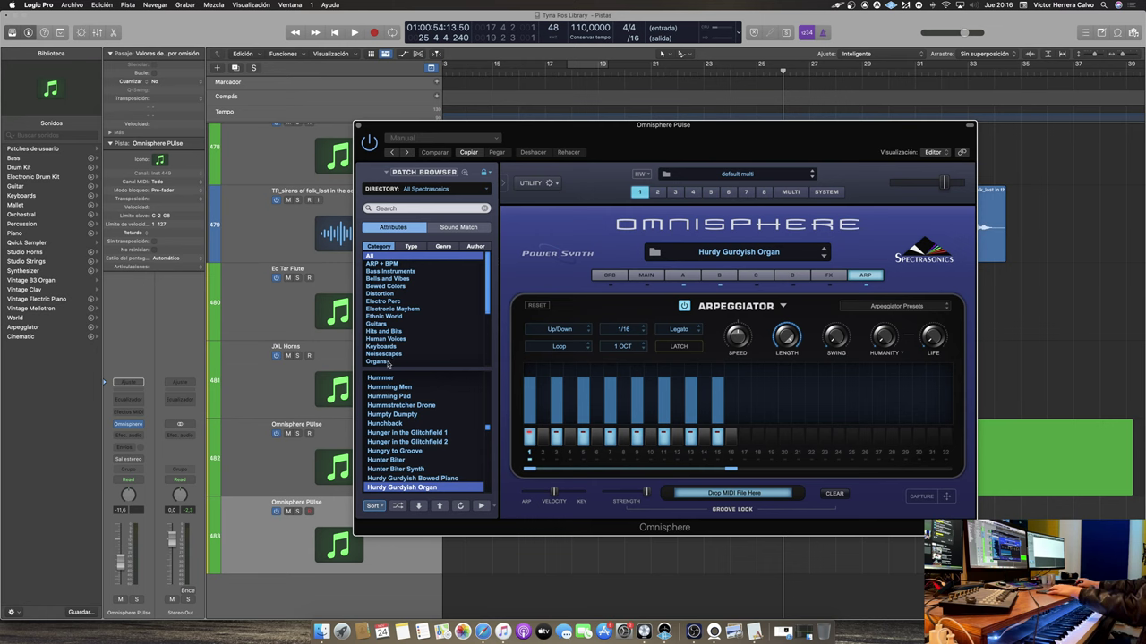
{"action": "scroll", "coordinate": [394, 358], "scroll_direction": "down", "scroll_amount": 5}
{"action": "left_click", "coordinate": [384, 331]}
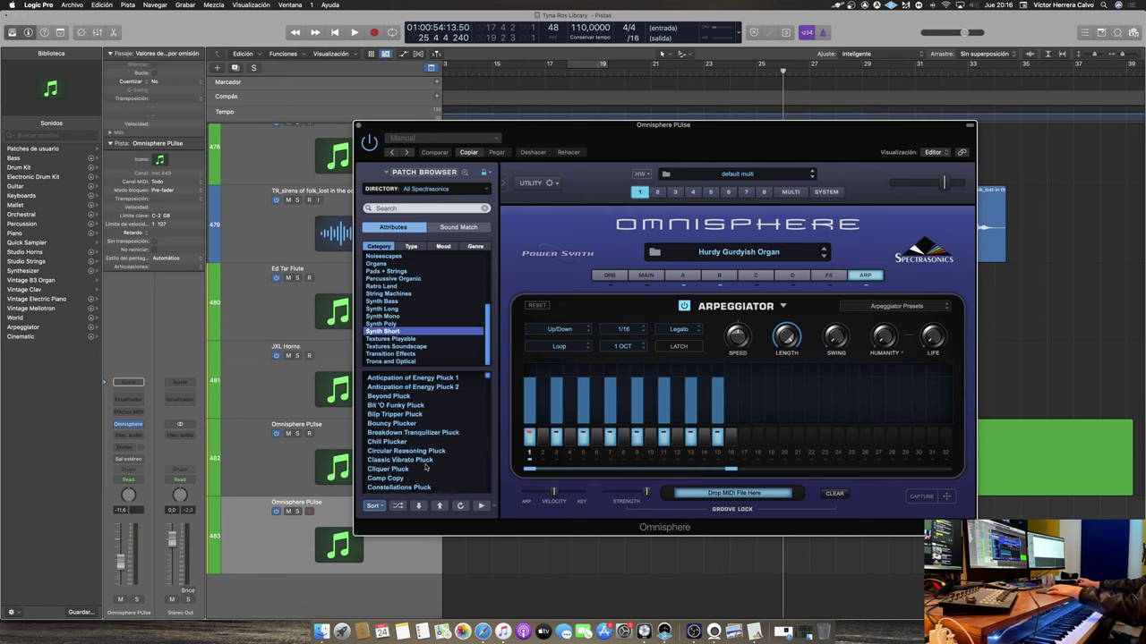
Audition Synth Short patches including Breakdown Tranquilizer Pluck, Blip Tripper Pluck, Anticpation of Energy Pluck 2, Classic Vibrato Pluck and Cliquer Pluck
{"action": "left_click", "coordinate": [414, 433]}
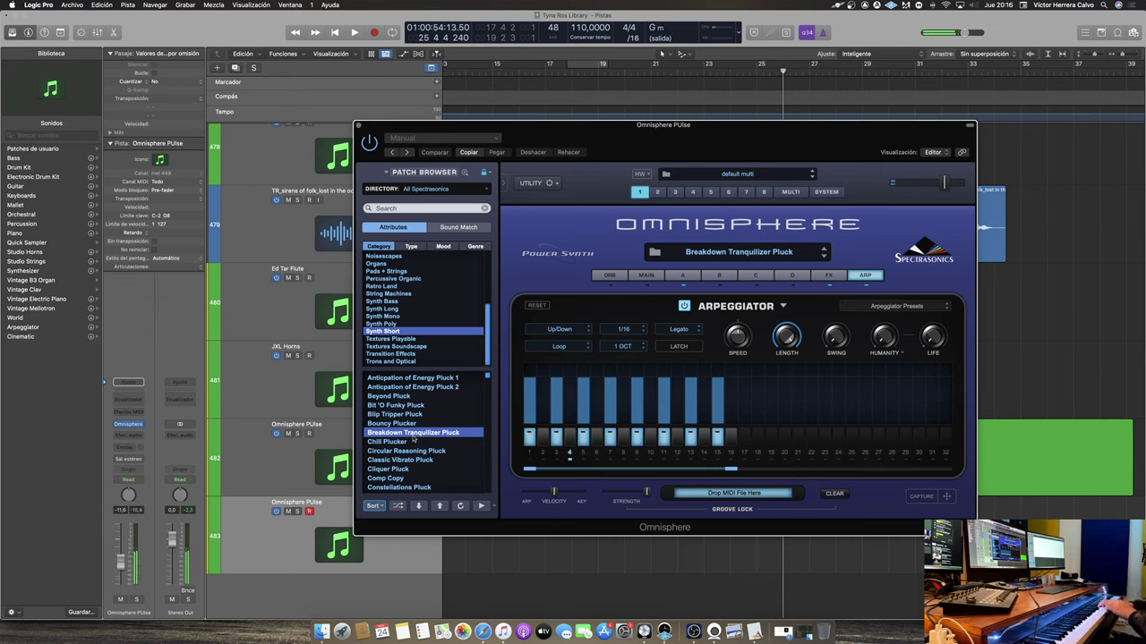
{"action": "left_click", "coordinate": [413, 416]}
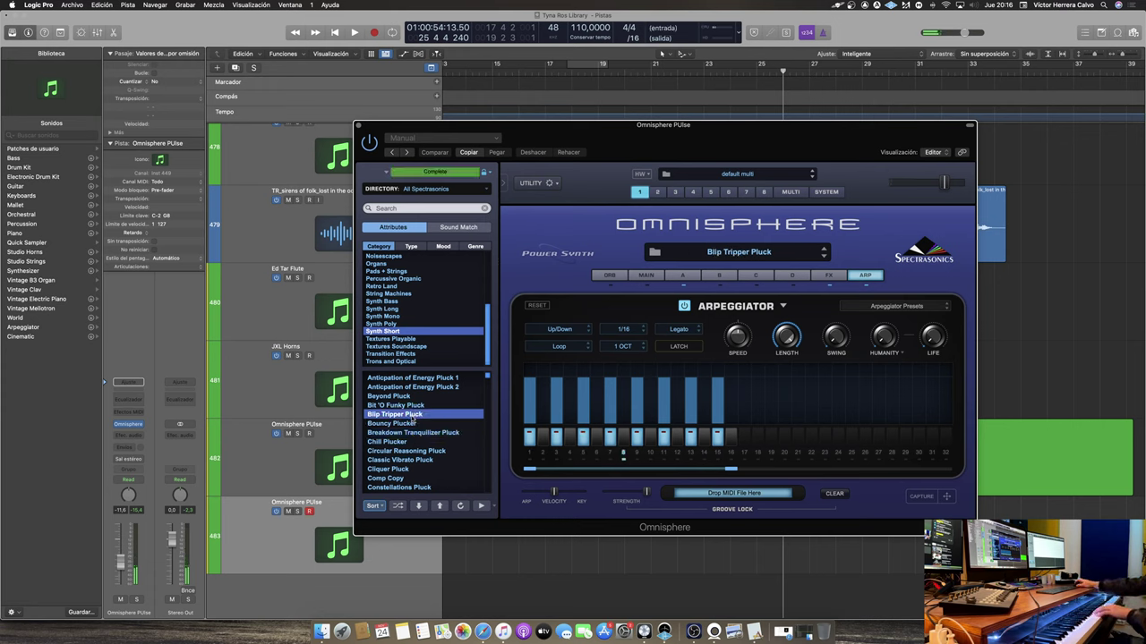
{"action": "left_click", "coordinate": [418, 388]}
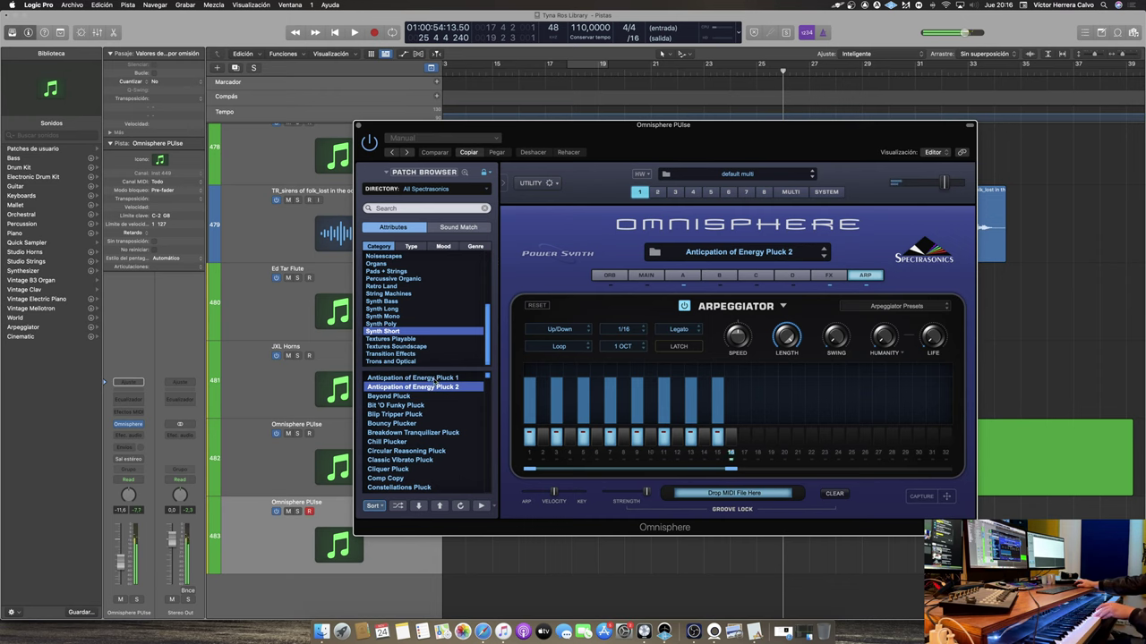
{"action": "left_click", "coordinate": [436, 379]}
{"action": "left_click", "coordinate": [420, 459]}
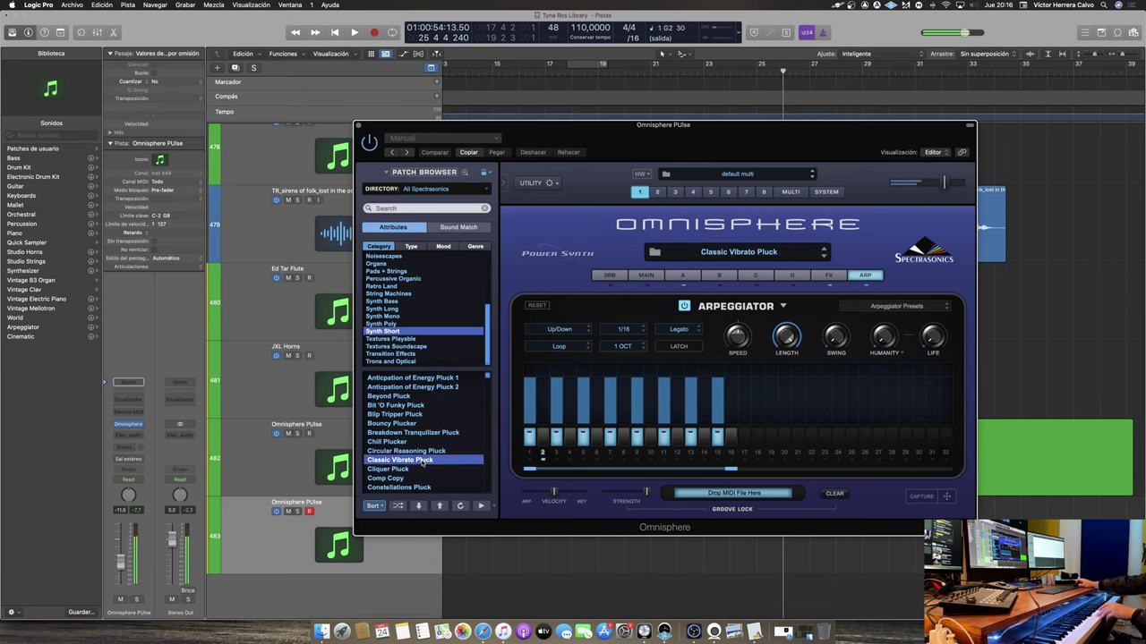
{"action": "left_click", "coordinate": [430, 452]}
{"action": "left_click", "coordinate": [421, 471]}
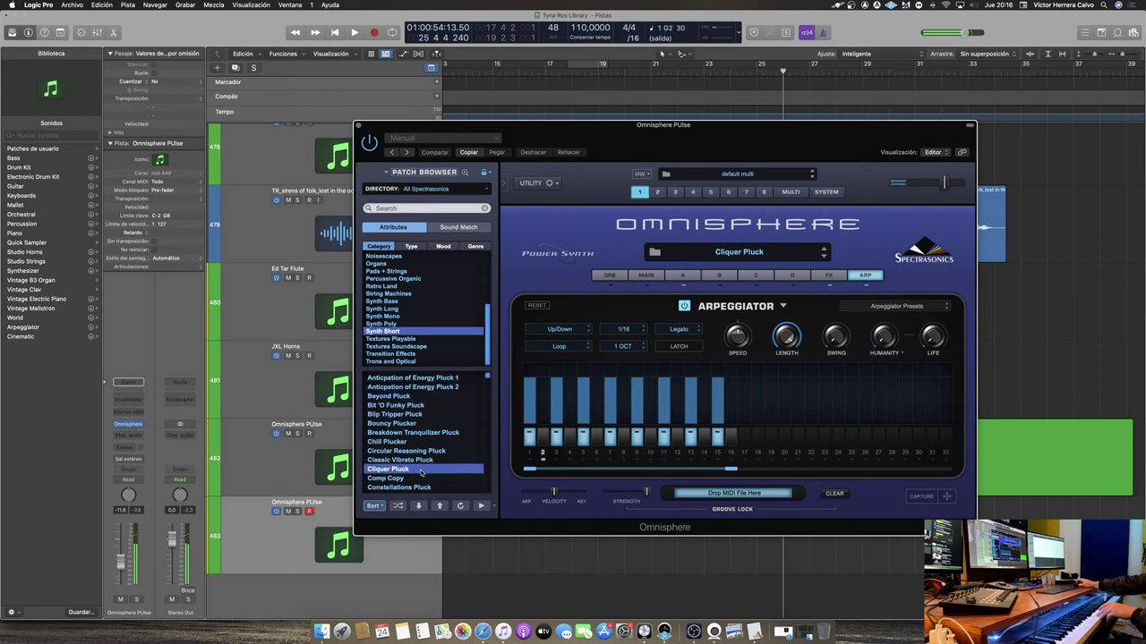
Audition the Synth Short patches from Comp Copy to Detuned Pulsepluck, settle on Dark Space Plucks, and close Omnisphere
{"action": "key", "text": "Down"}
{"action": "key", "text": "Down"}
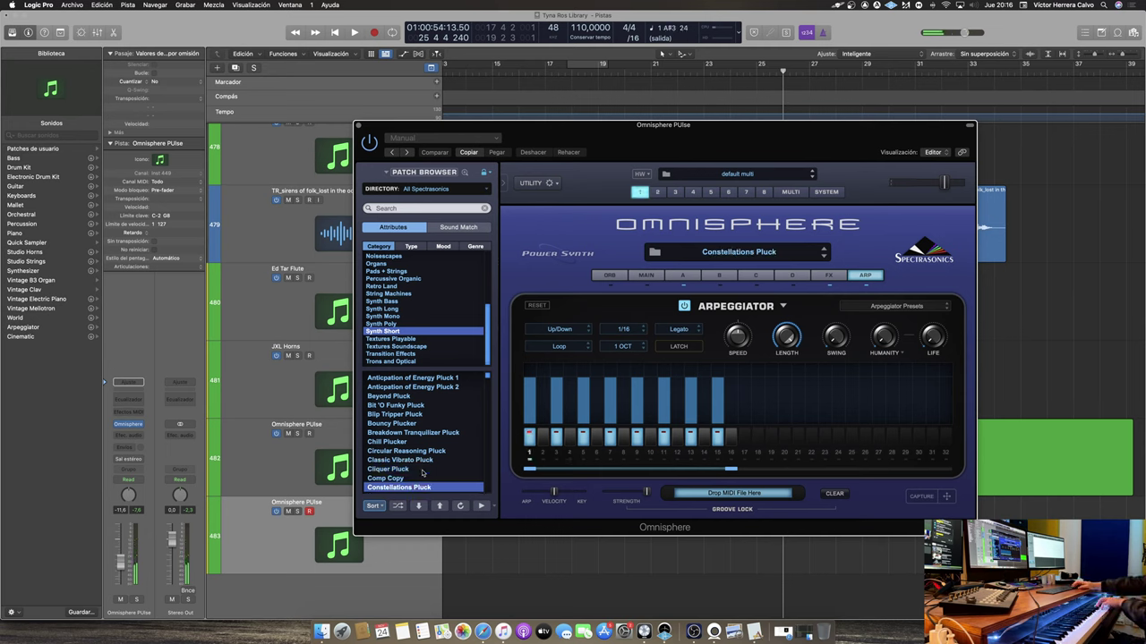
{"action": "key", "text": "Down"}
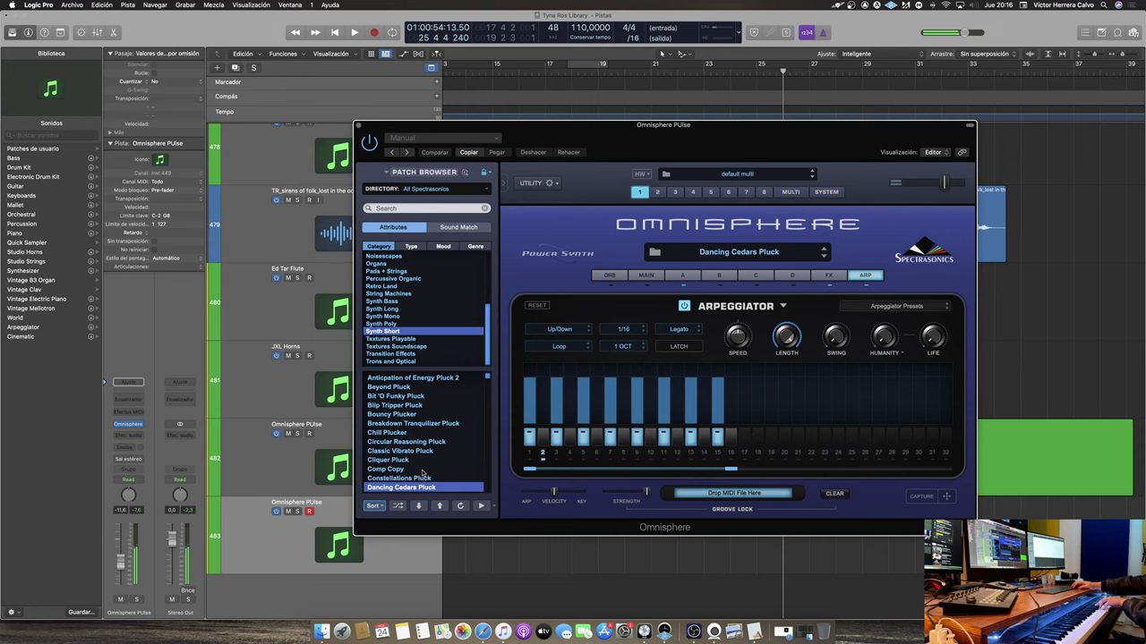
{"action": "key", "text": "Down"}
{"action": "key", "text": "Down"}
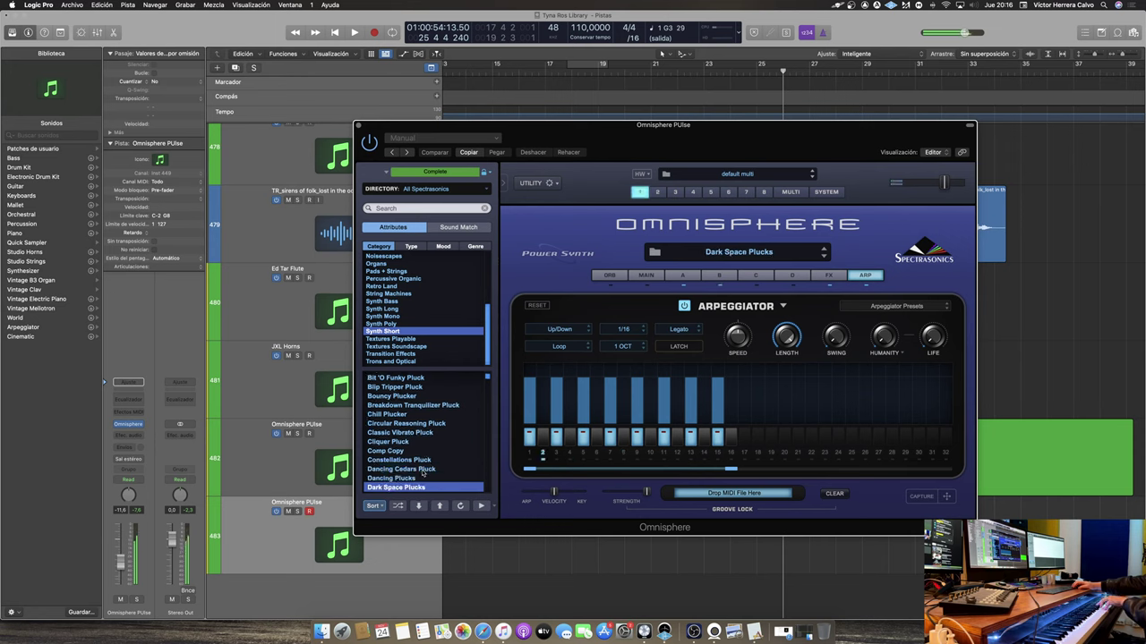
{"action": "key", "text": "Down"}
{"action": "key", "text": "Up"}
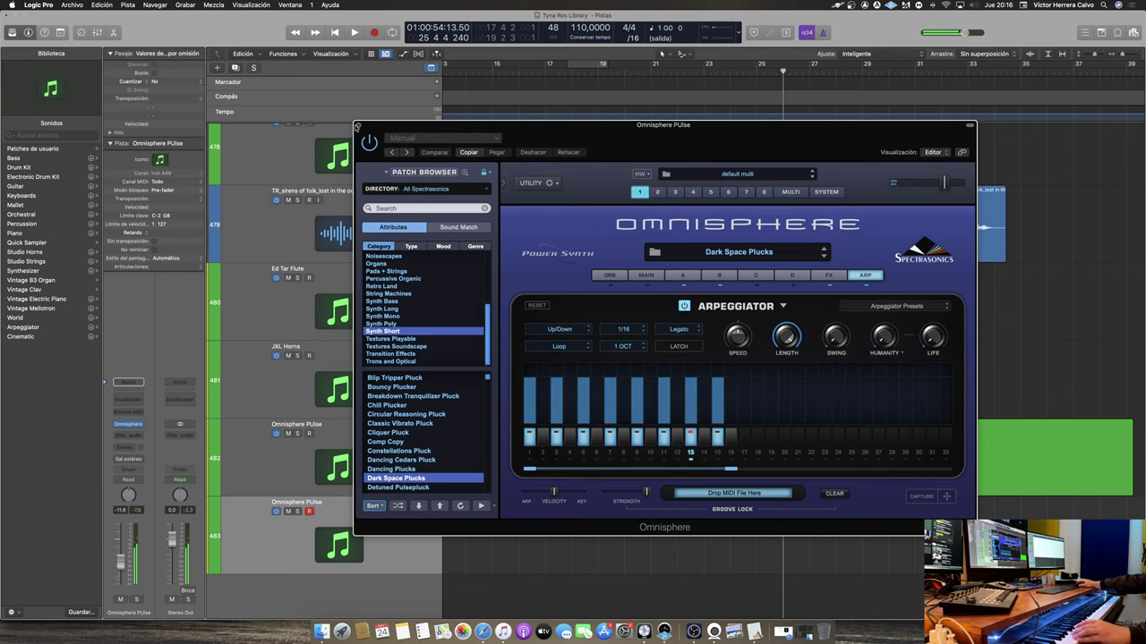
{"action": "left_click", "coordinate": [359, 126]}
Lower the second Omnisphere PUlse track to -14.4 dB during a trial take from bar 15 and delete the recorded take
{"action": "scroll", "coordinate": [586, 115], "scroll_direction": "left", "scroll_amount": 10}
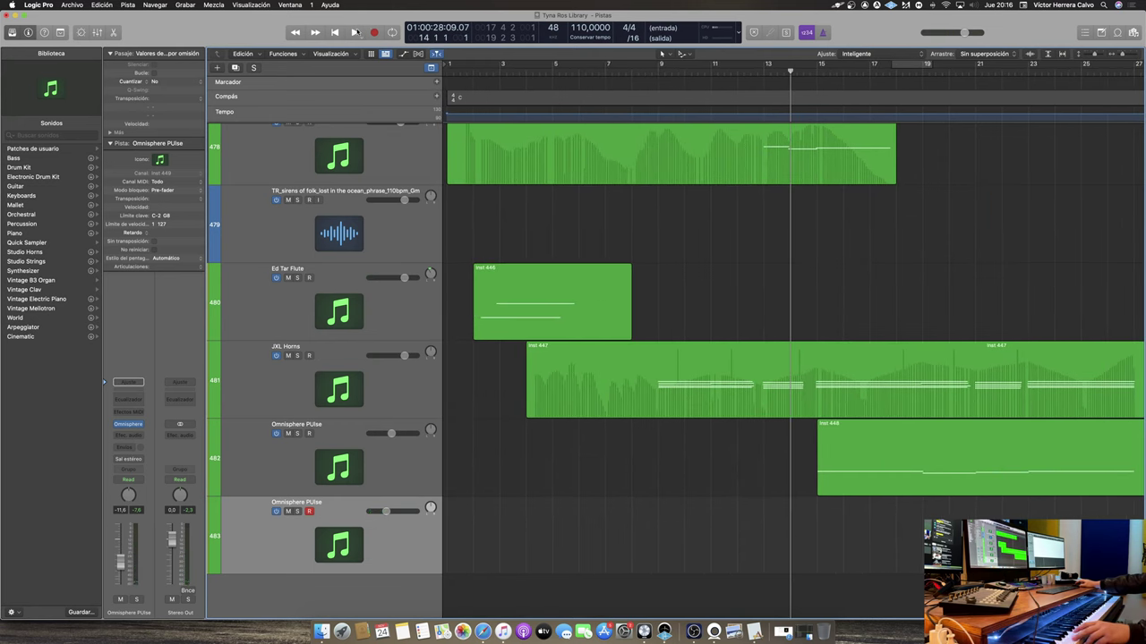
{"action": "left_click", "coordinate": [355, 32]}
{"action": "left_click", "coordinate": [375, 32]}
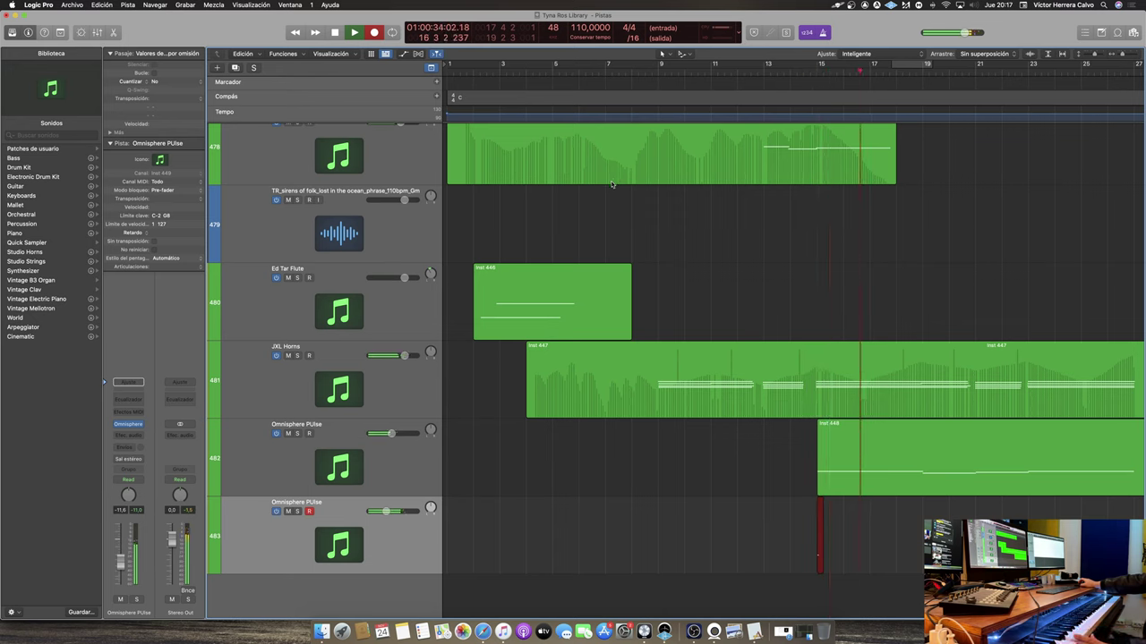
{"action": "mouse_move", "coordinate": [385, 512]}
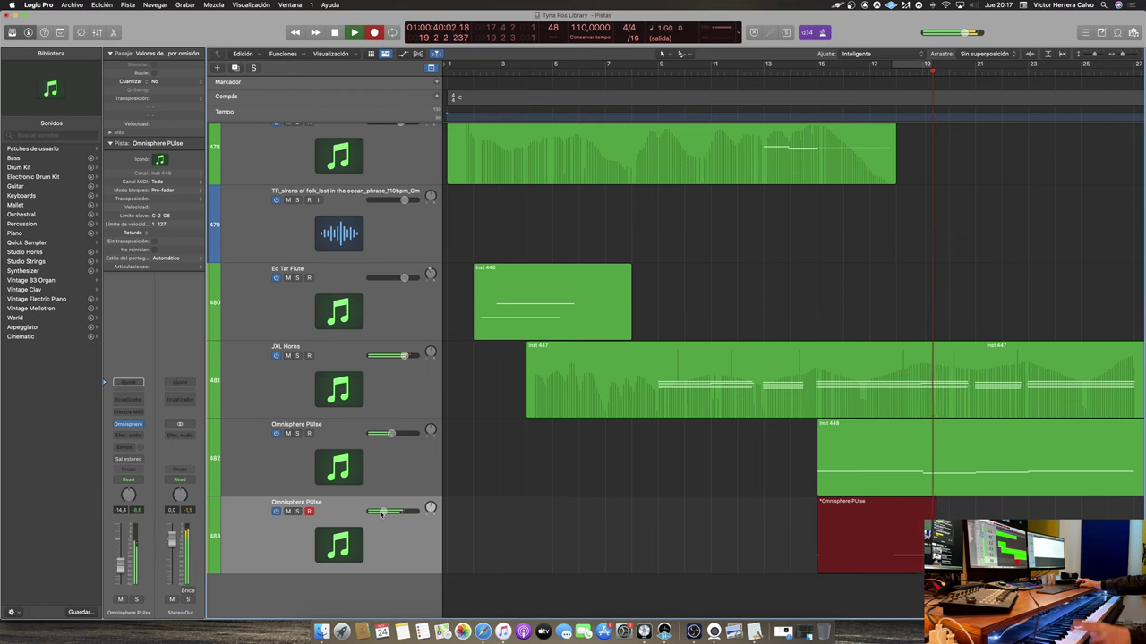
{"action": "key", "text": "space"}
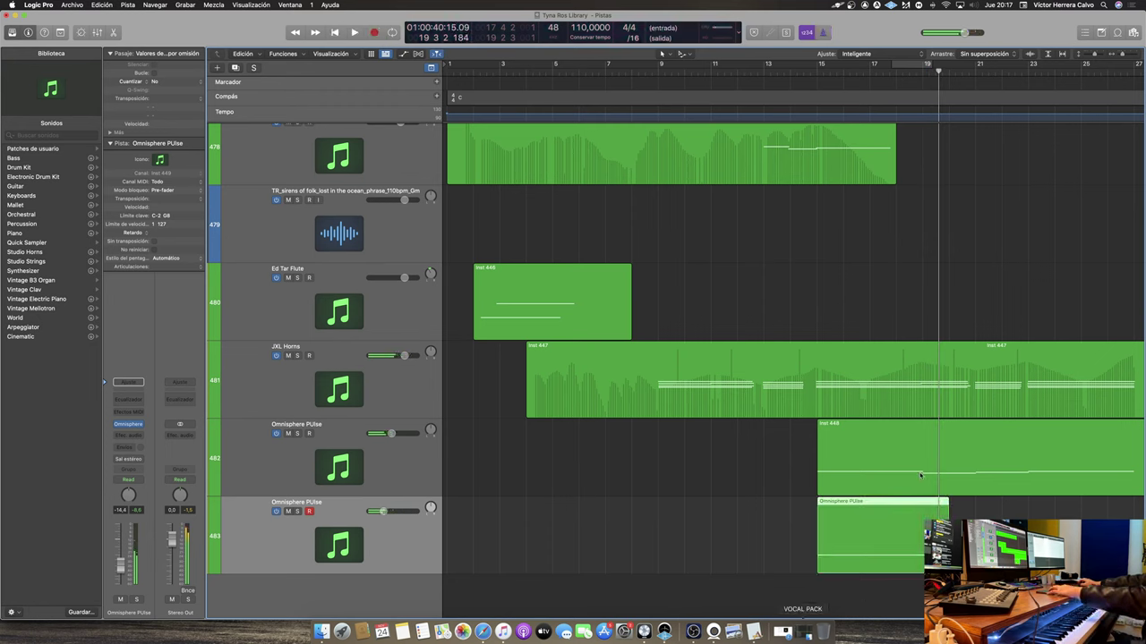
{"action": "key", "text": "Delete"}
Record the Dark Space Plucks part on the second Omnisphere PUlse track from bar 15 to bar 27
{"action": "key", "text": "space"}
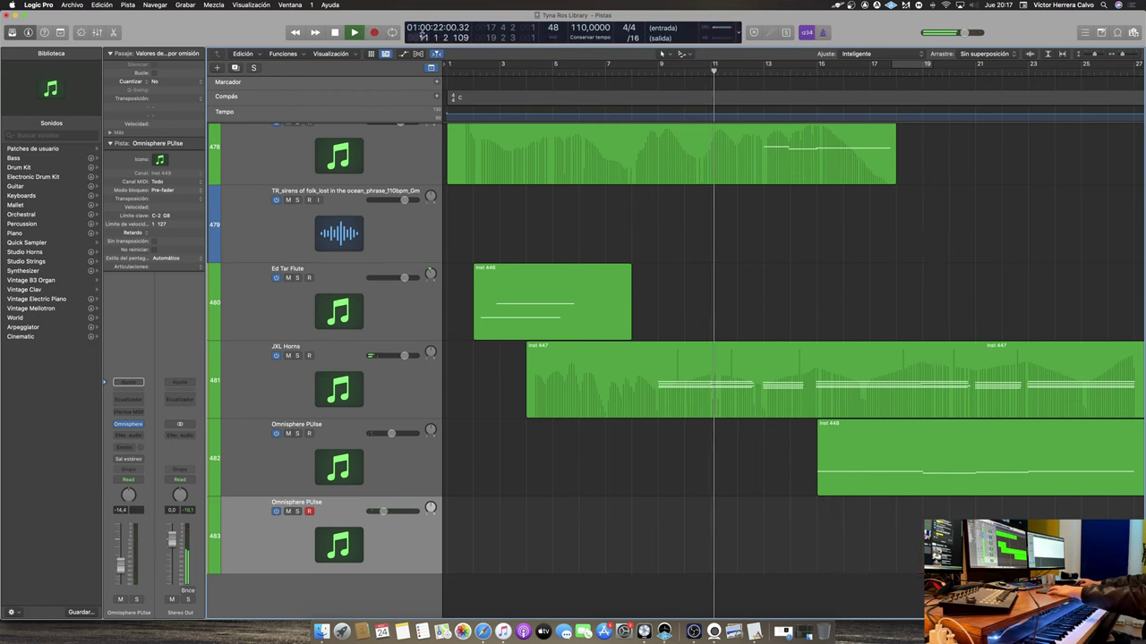
{"action": "key", "text": "r"}
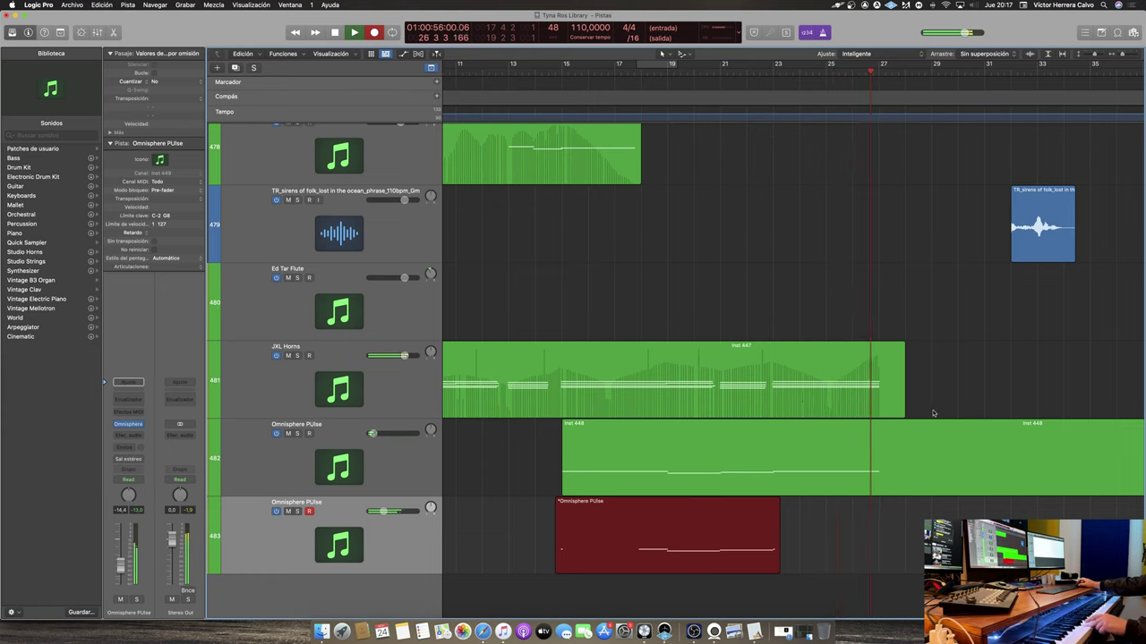
{"action": "key", "text": "space"}
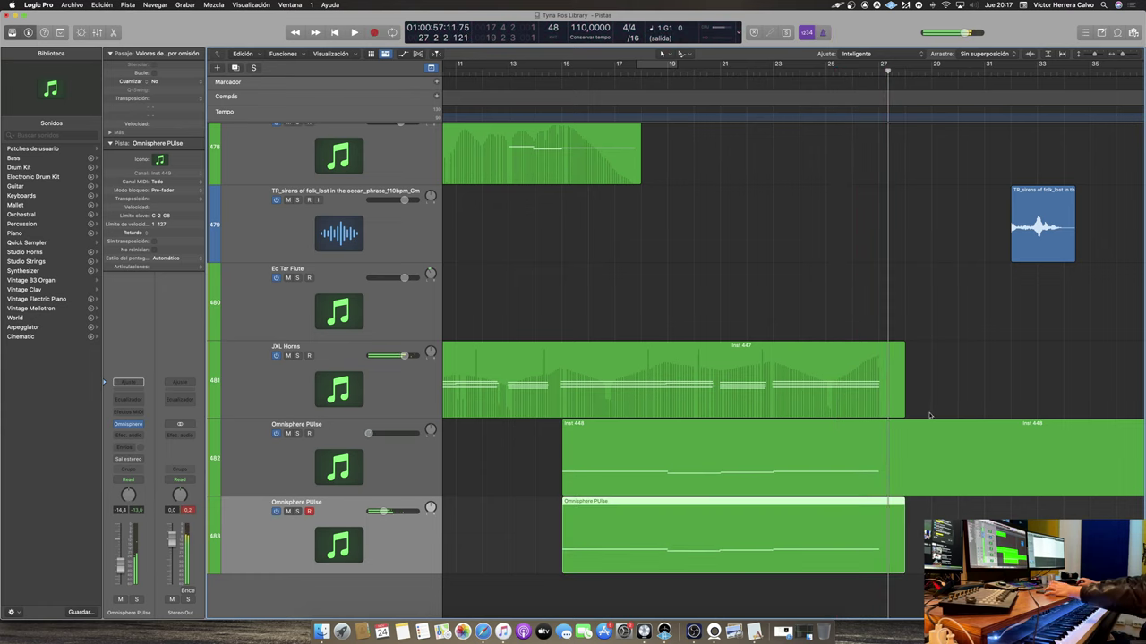
Automate a convex volume fade on the second Omnisphere PUlse track from -14.4 dB near bar 23 to silence at bar 27
{"action": "key", "text": "a"}
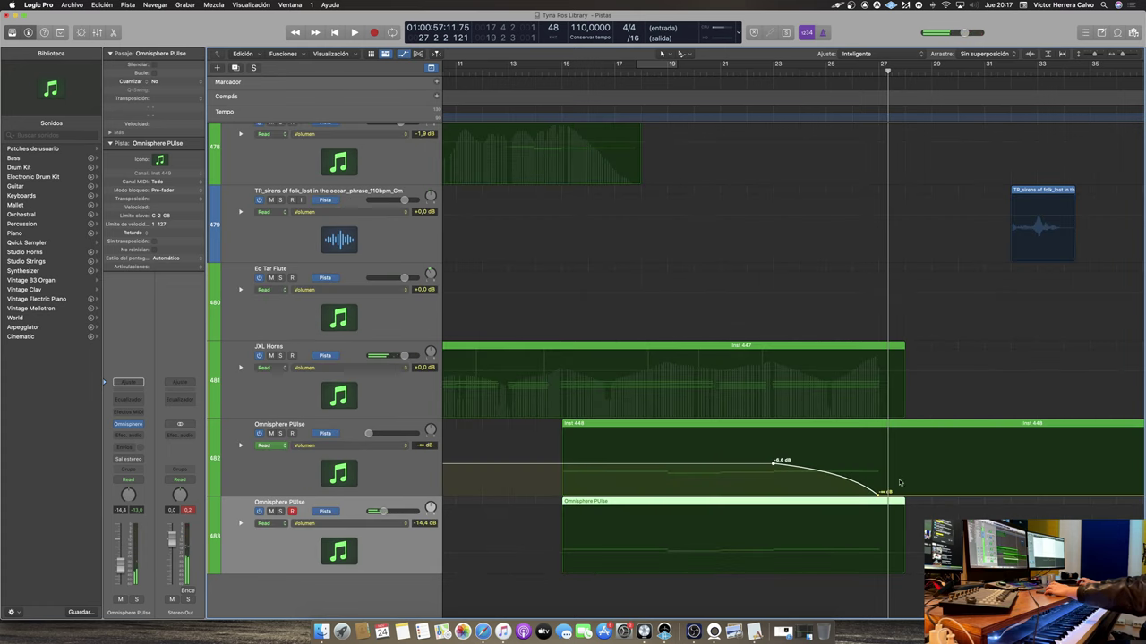
{"action": "left_click", "coordinate": [775, 555]}
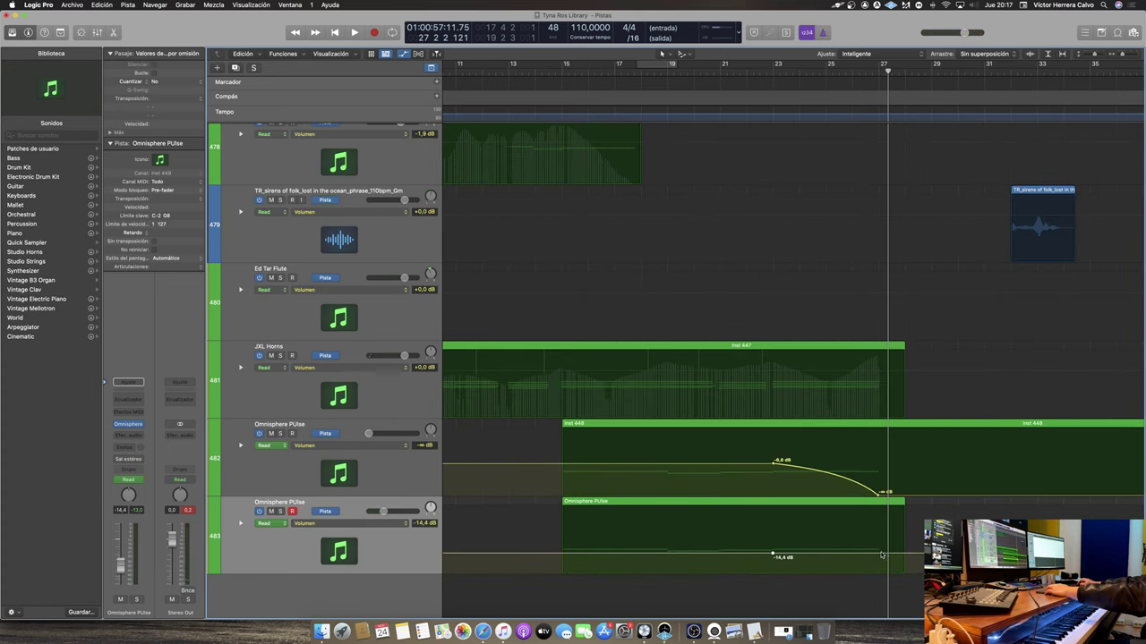
{"action": "left_click_drag", "start_coordinate": [883, 554], "coordinate": [881, 571]}
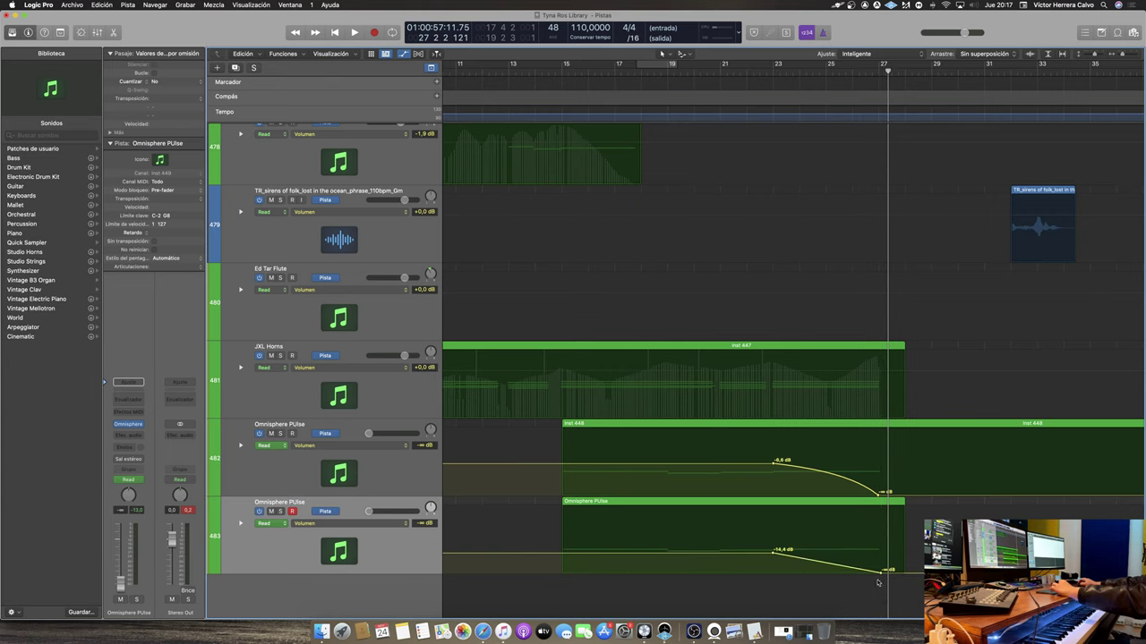
{"action": "left_click_drag", "start_coordinate": [802, 551], "coordinate": [803, 552]}
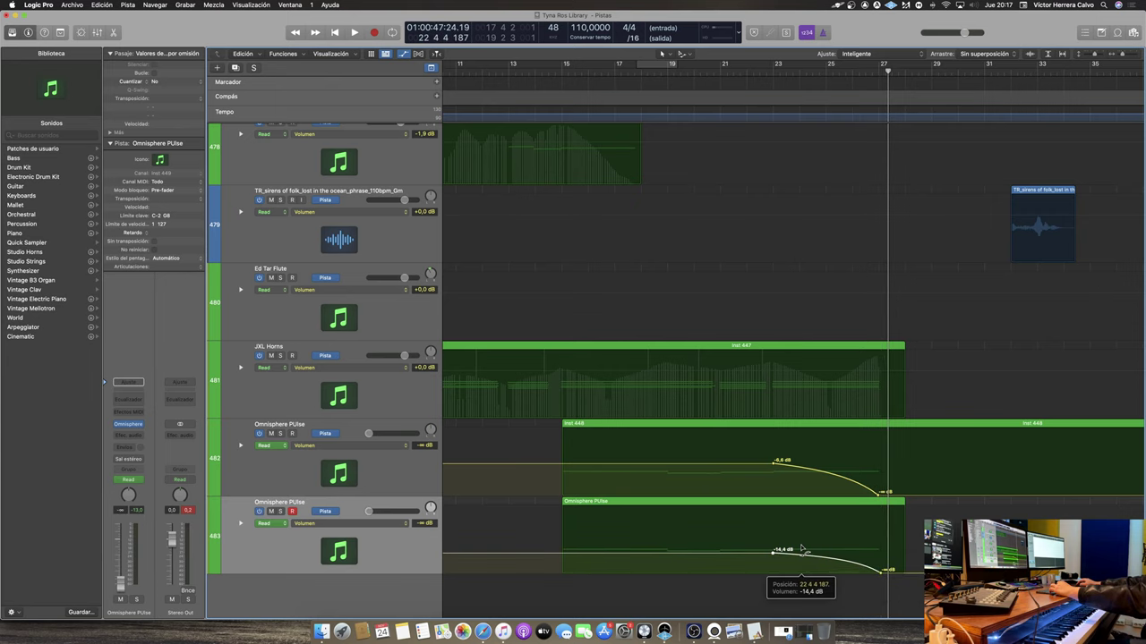
{"action": "key", "text": "a"}
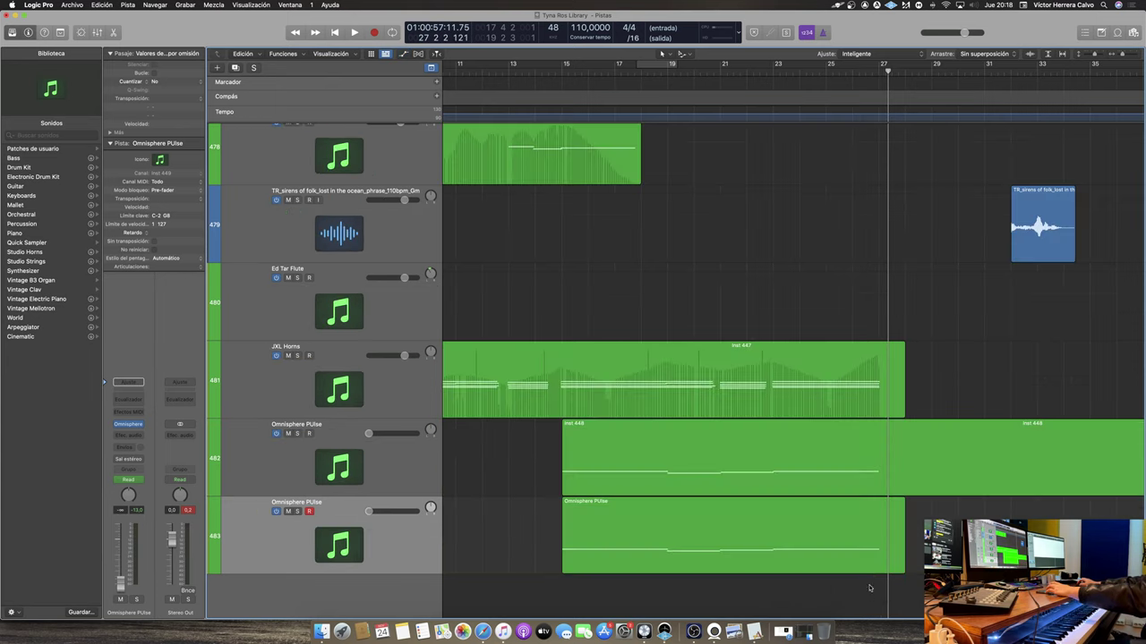
Create a new software instrument track below the Omnisphere PUlse tracks and load Kontakt on it
{"action": "left_click", "coordinate": [558, 512], "text": "ctrl+alt"}
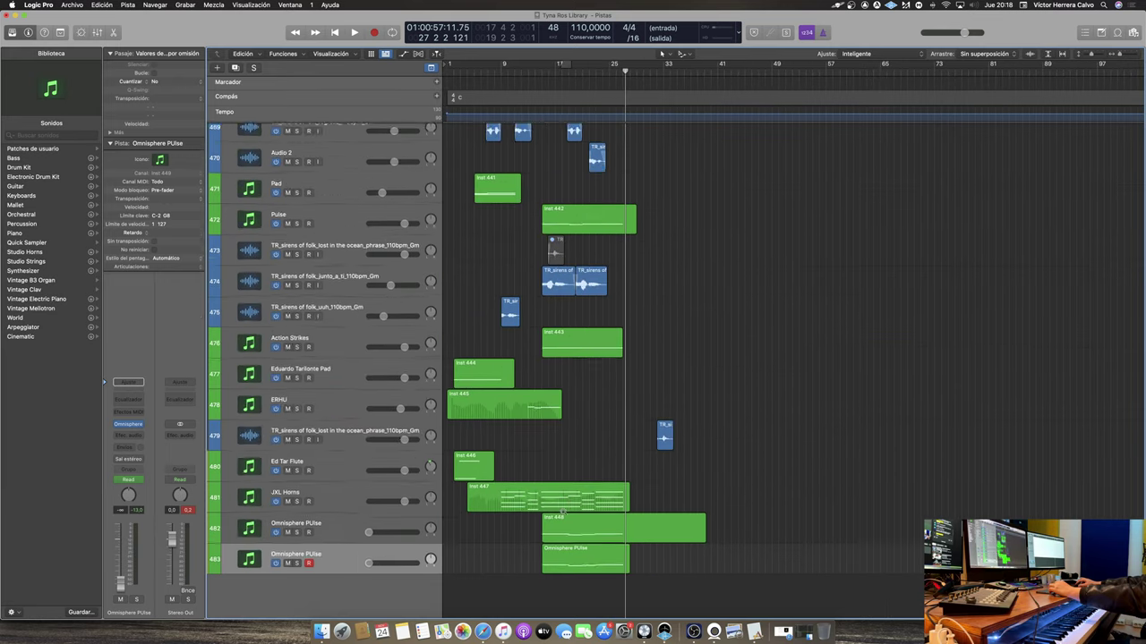
{"action": "left_click", "coordinate": [558, 512], "text": "ctrl+alt"}
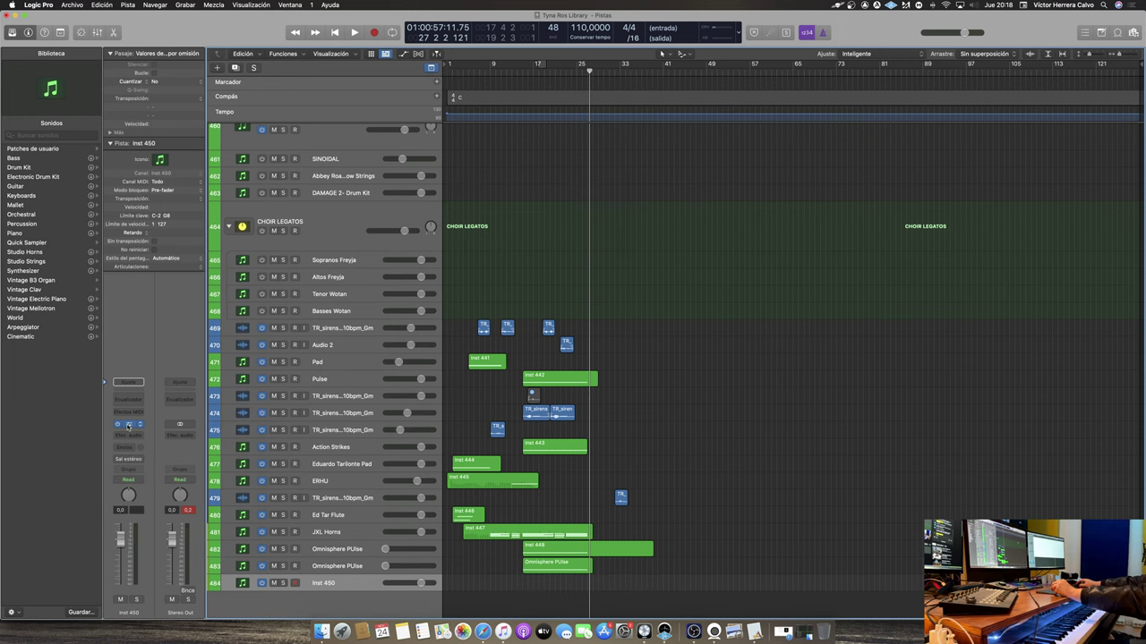
{"action": "left_click", "coordinate": [128, 426]}
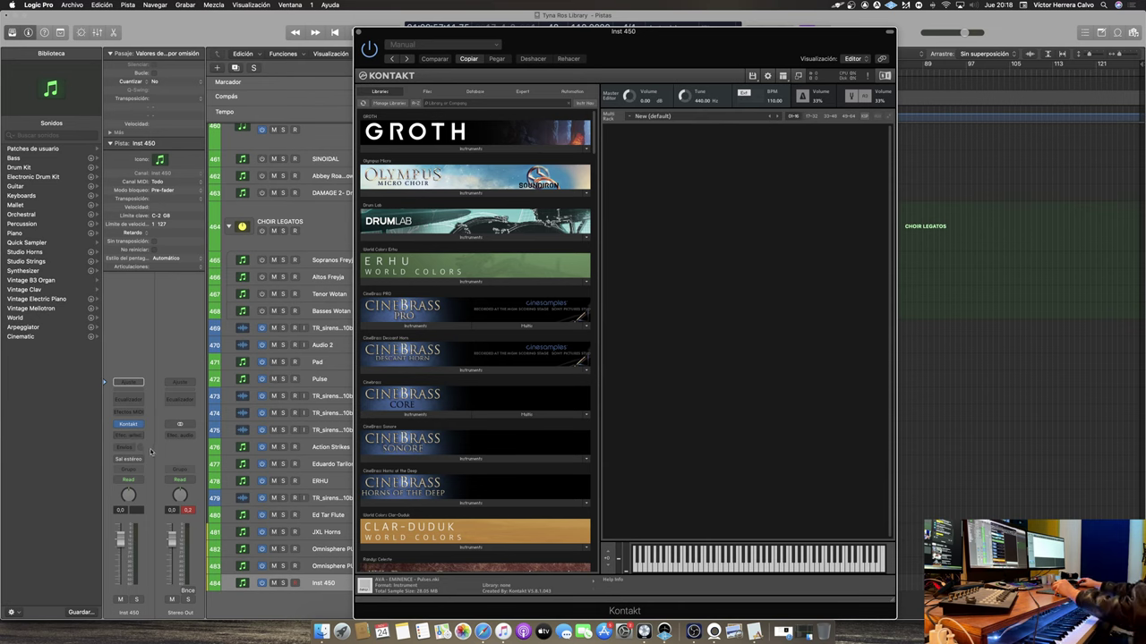
Load INSTINCT - Sub Hits from the AVA - INSTINCT Trailer Sound Effects instruments folder into Kontakt and close its window
{"action": "left_click", "coordinate": [427, 91]}
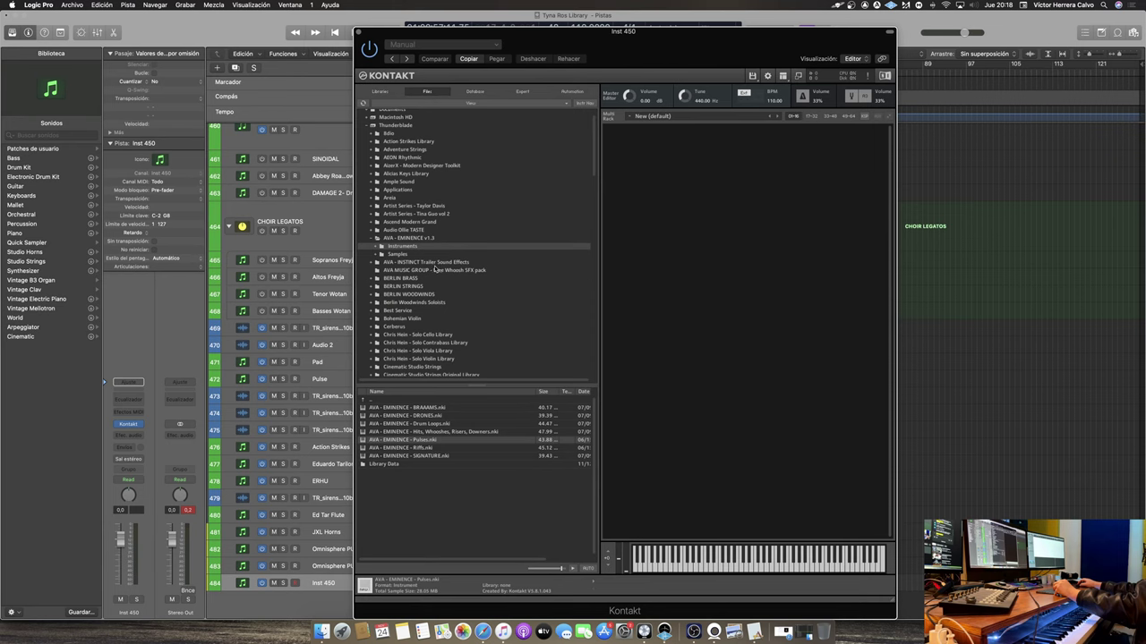
{"action": "left_click", "coordinate": [440, 263]}
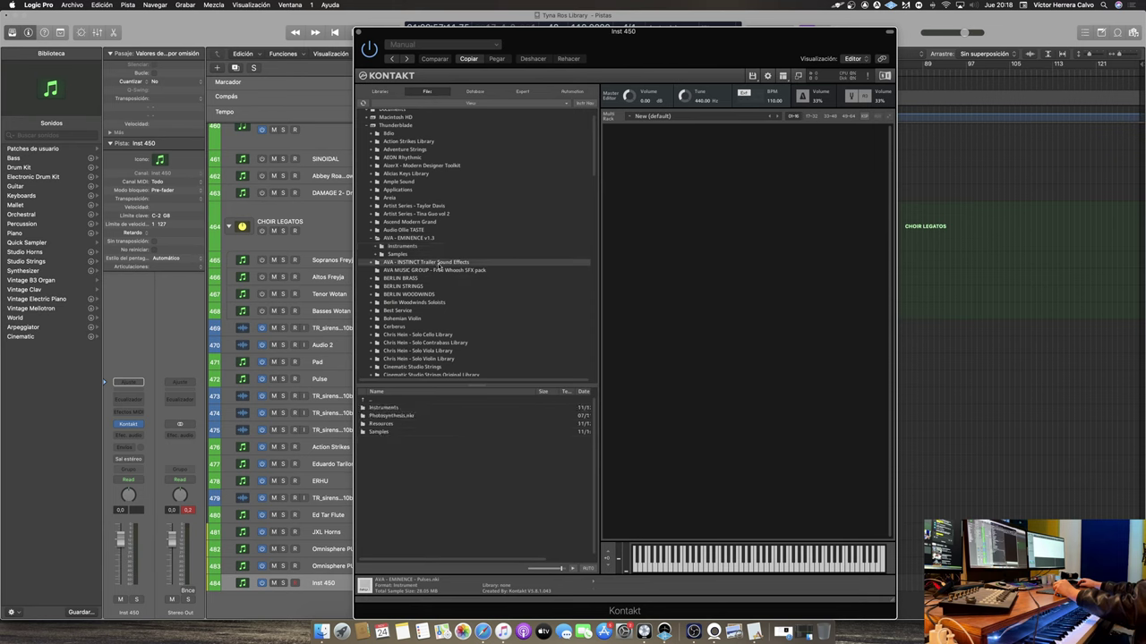
{"action": "double_click", "coordinate": [386, 408]}
{"action": "scroll", "coordinate": [446, 494], "scroll_direction": "down", "scroll_amount": 5}
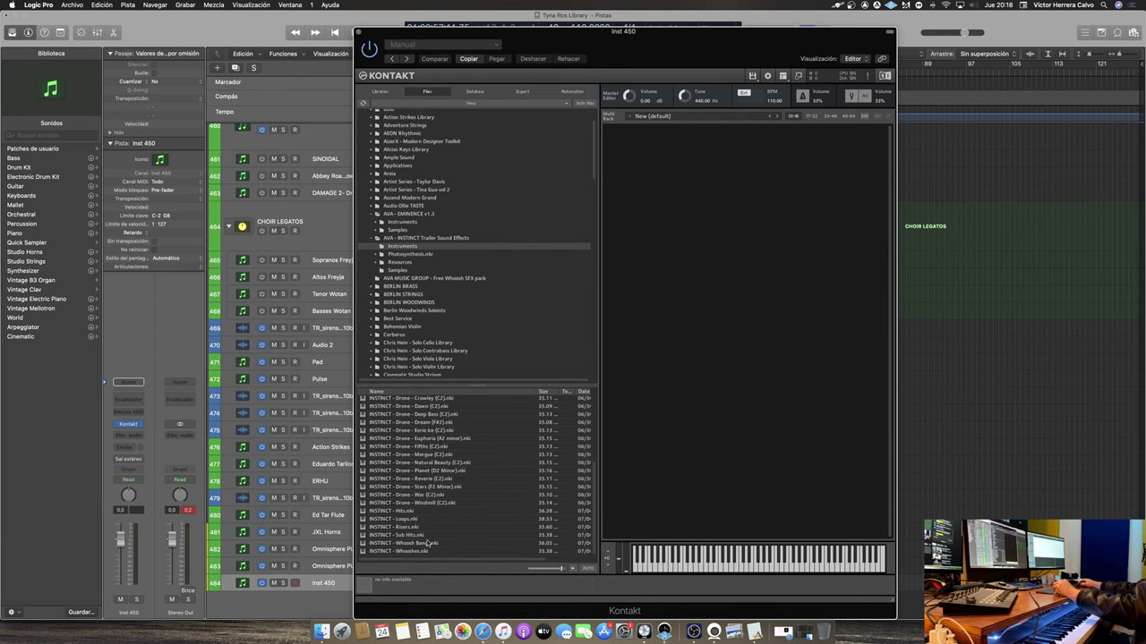
{"action": "double_click", "coordinate": [417, 535]}
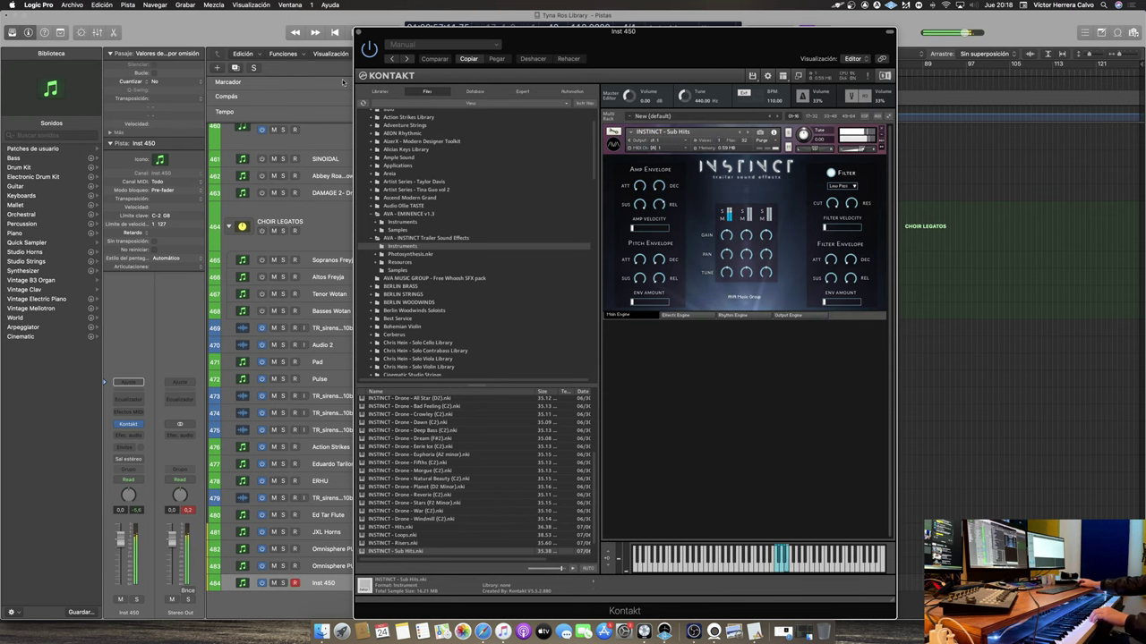
{"action": "left_click", "coordinate": [362, 36]}
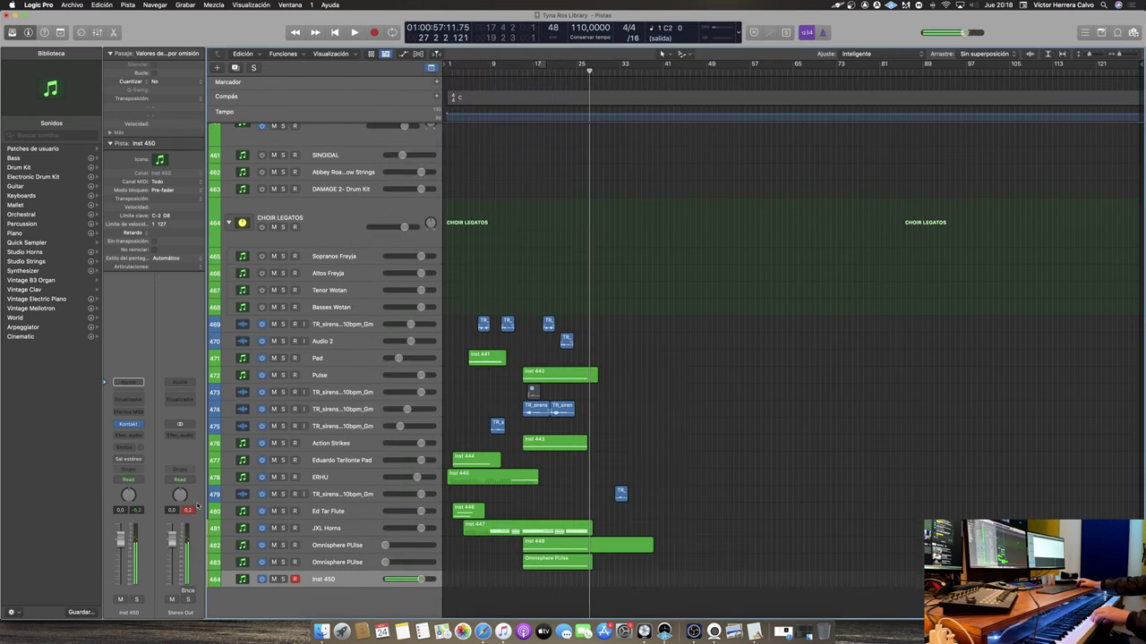
Lower the sub hits track to -16.4 dB and record its part from bar 2 to bar 17
{"action": "left_click_drag", "start_coordinate": [128, 550], "coordinate": [129, 577]}
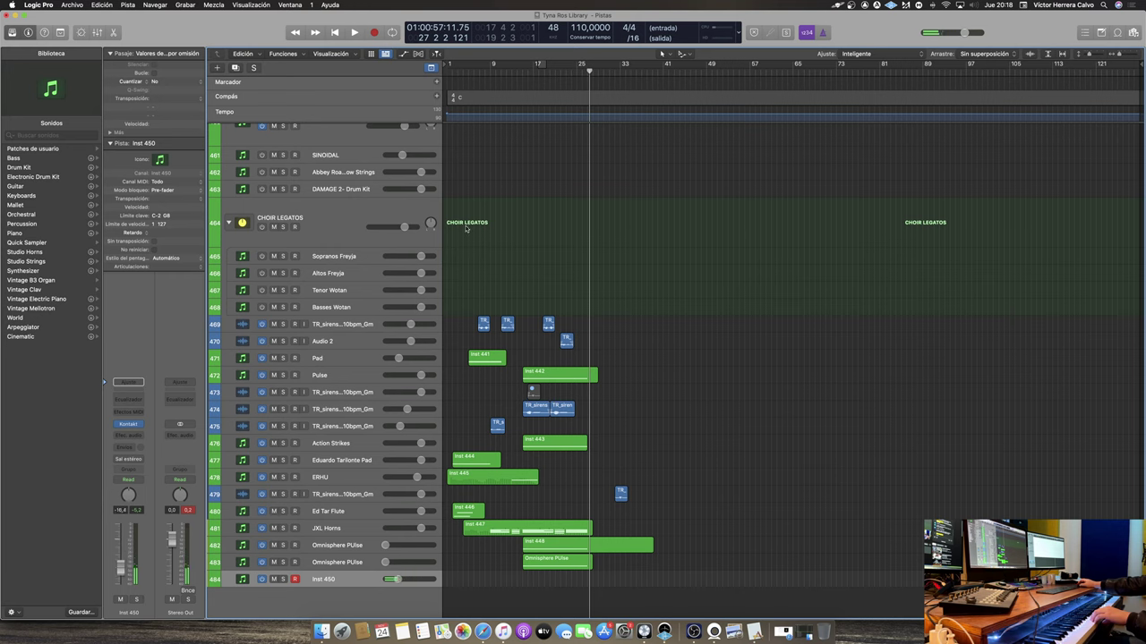
{"action": "left_click", "coordinate": [332, 34]}
{"action": "key", "text": "r"}
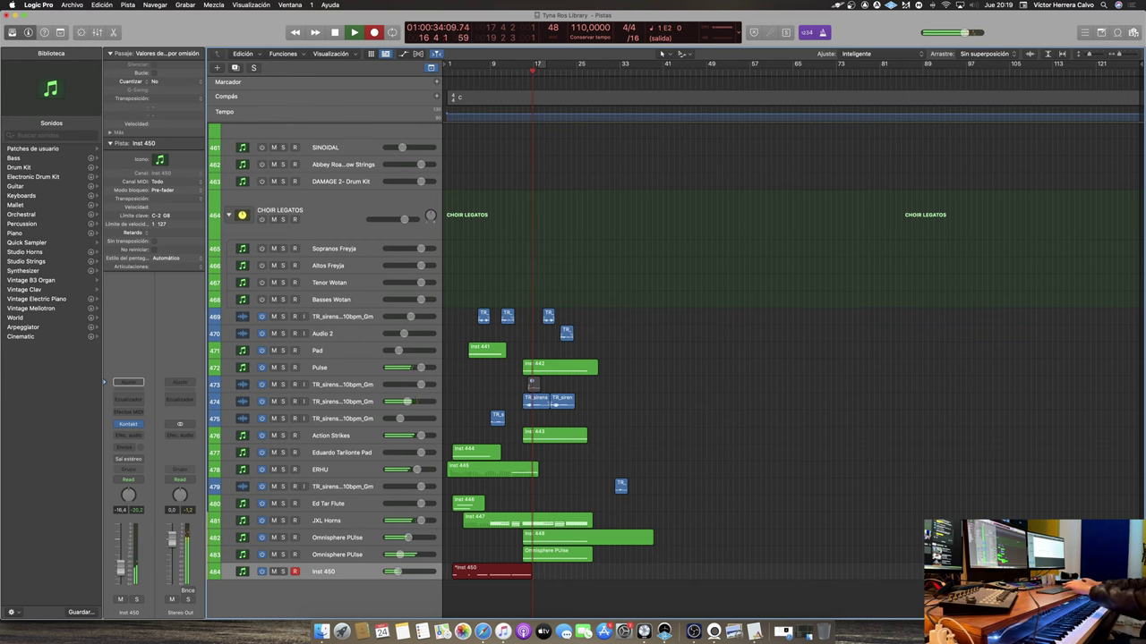
{"action": "key", "text": "space"}
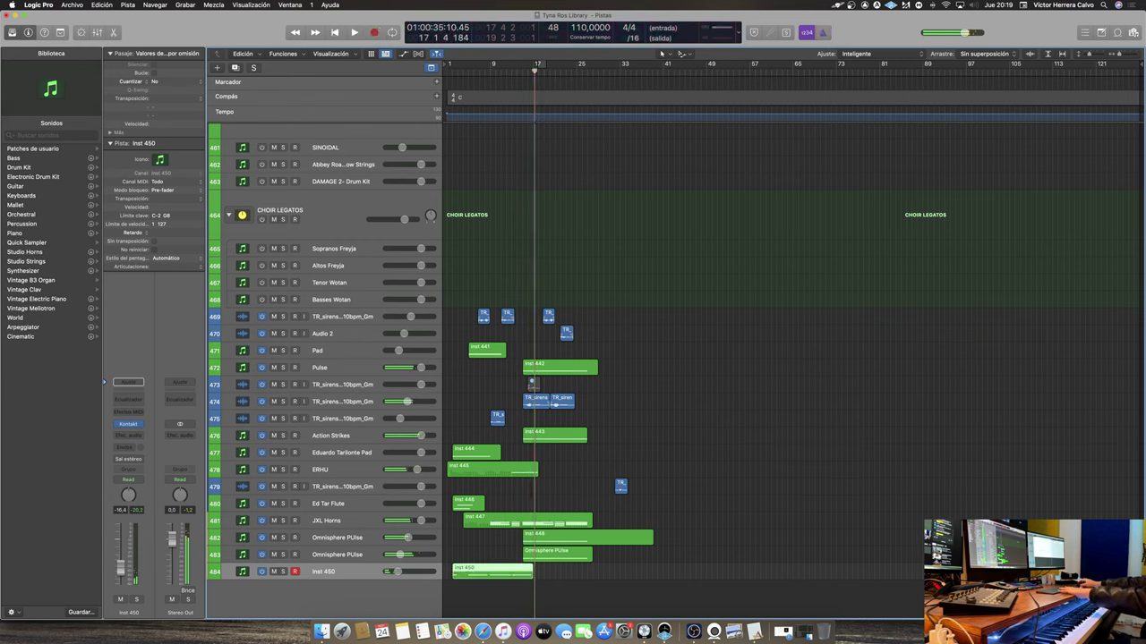
Delete the three notes before bar 9 in the sub hits region and move the playhead back before the region's start
{"action": "key", "text": "super+4"}
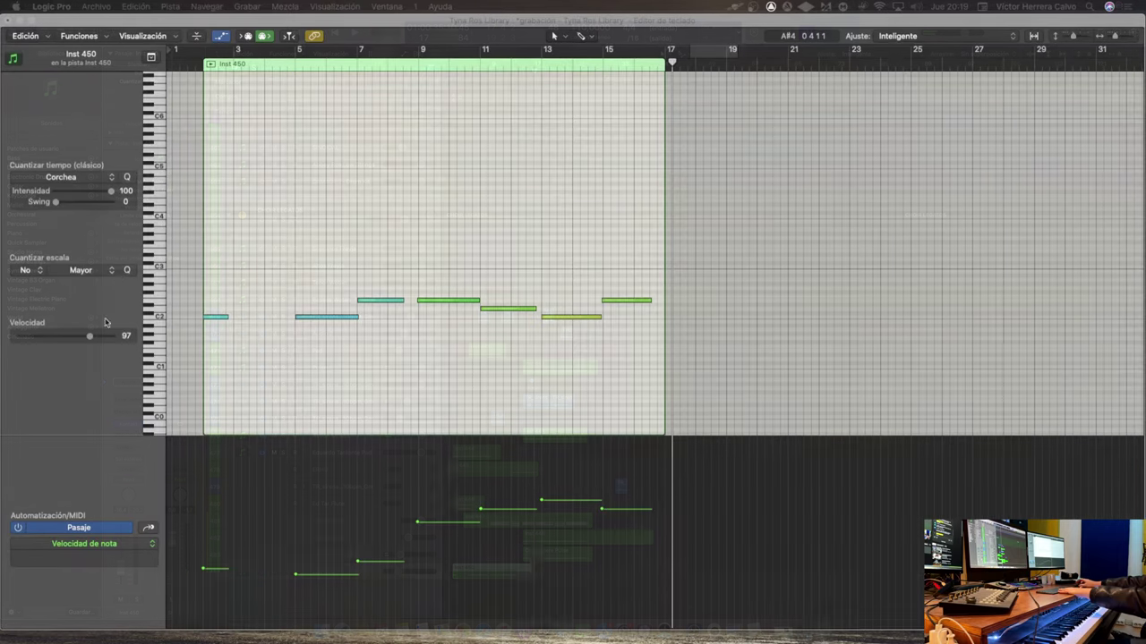
{"action": "left_click_drag", "start_coordinate": [175, 282], "coordinate": [327, 371]}
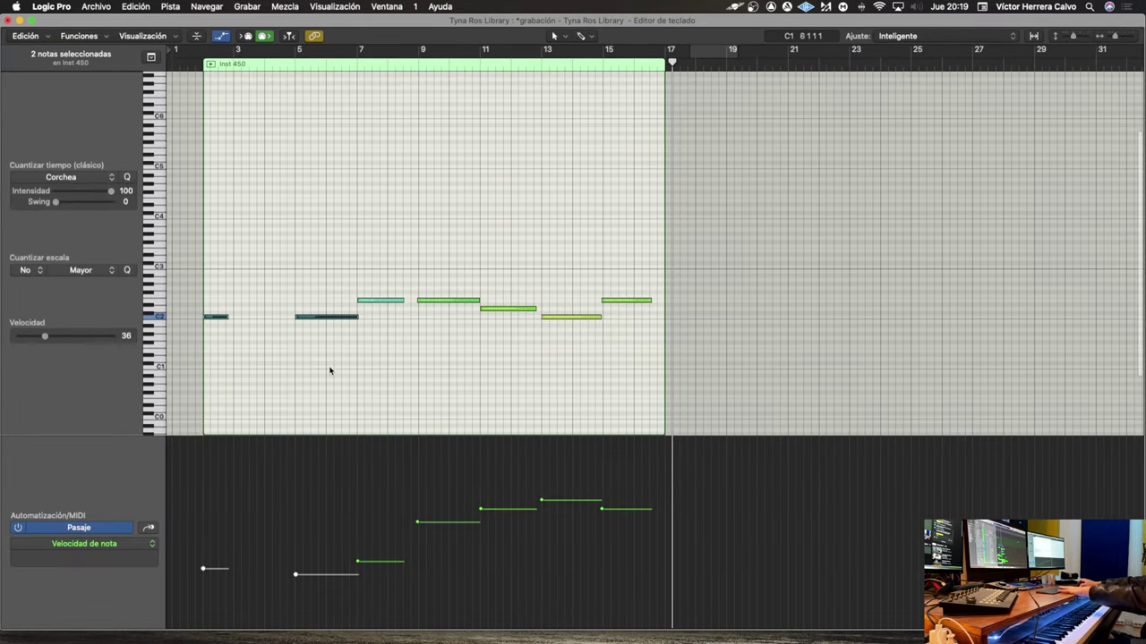
{"action": "key", "text": "Delete"}
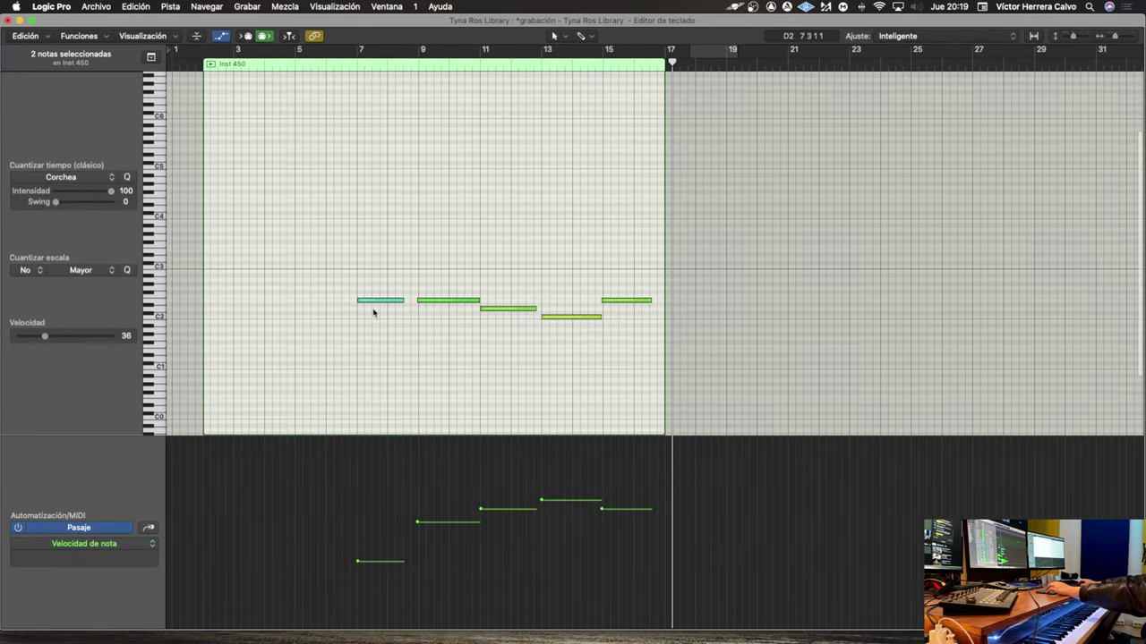
{"action": "left_click", "coordinate": [380, 300]}
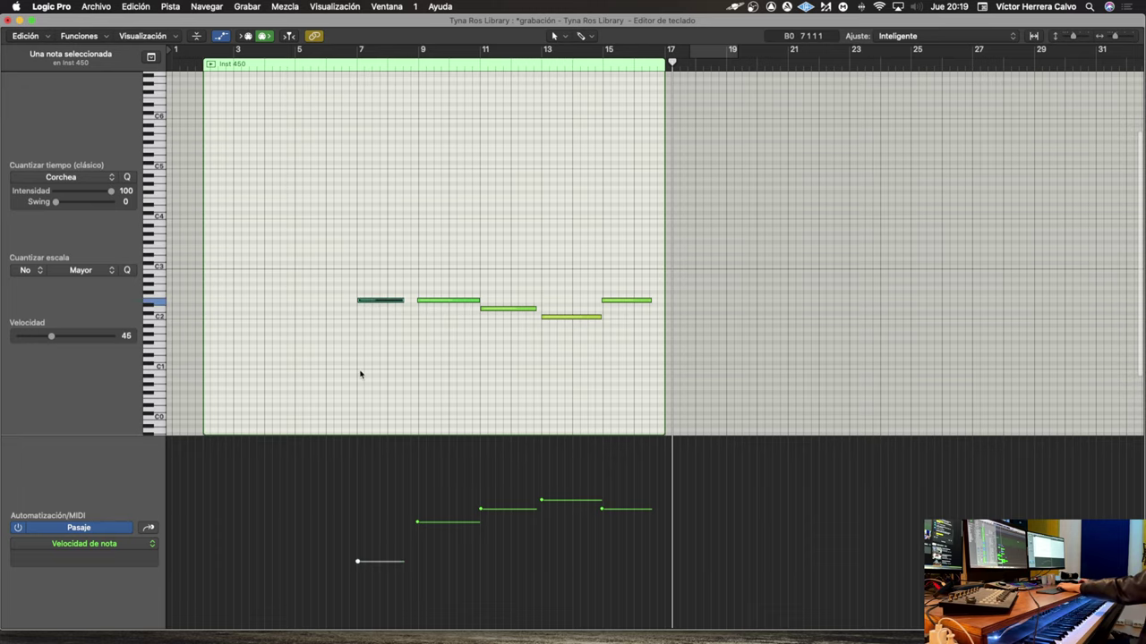
{"action": "key", "text": "Delete"}
{"action": "left_click", "coordinate": [192, 51]}
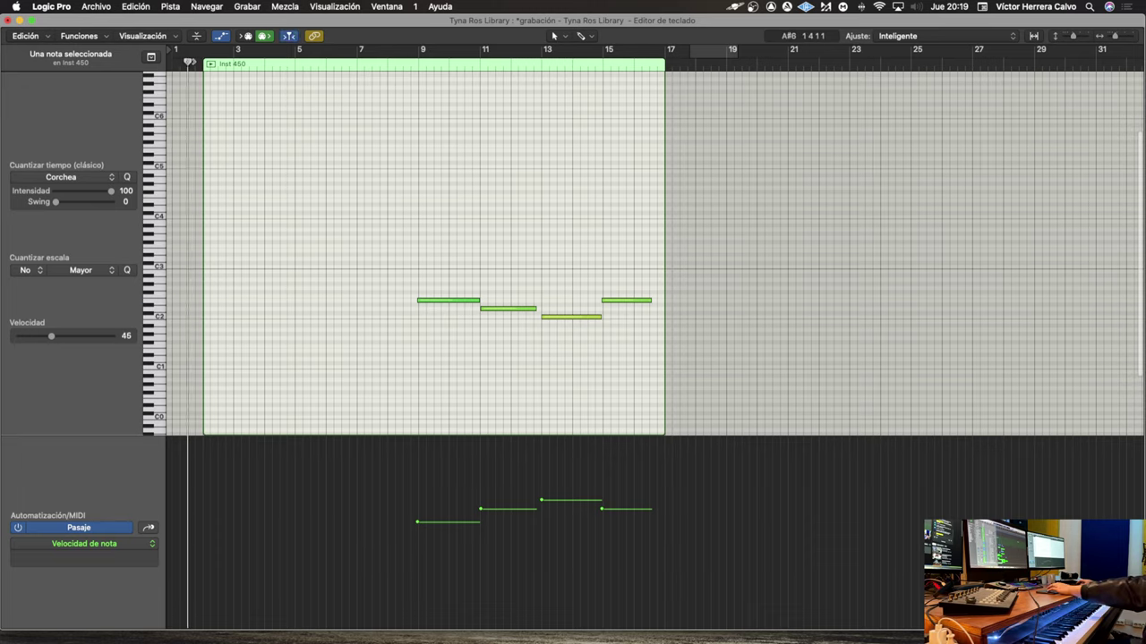